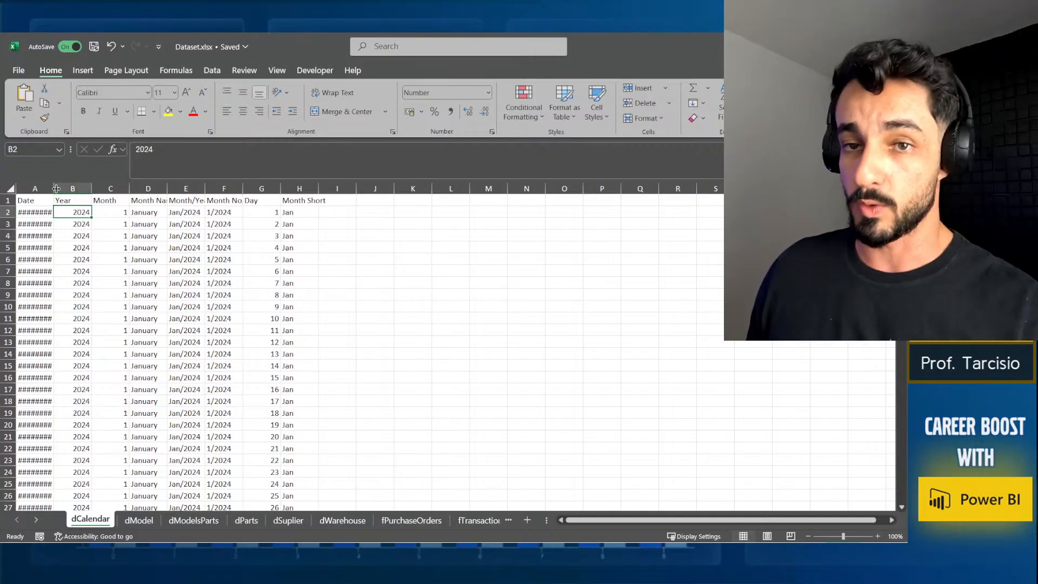
Fit the Date column's width on the dCalendar sheet to its contents and review the dates listed from row 2.
{"action": "double_click", "coordinate": [56, 188]}
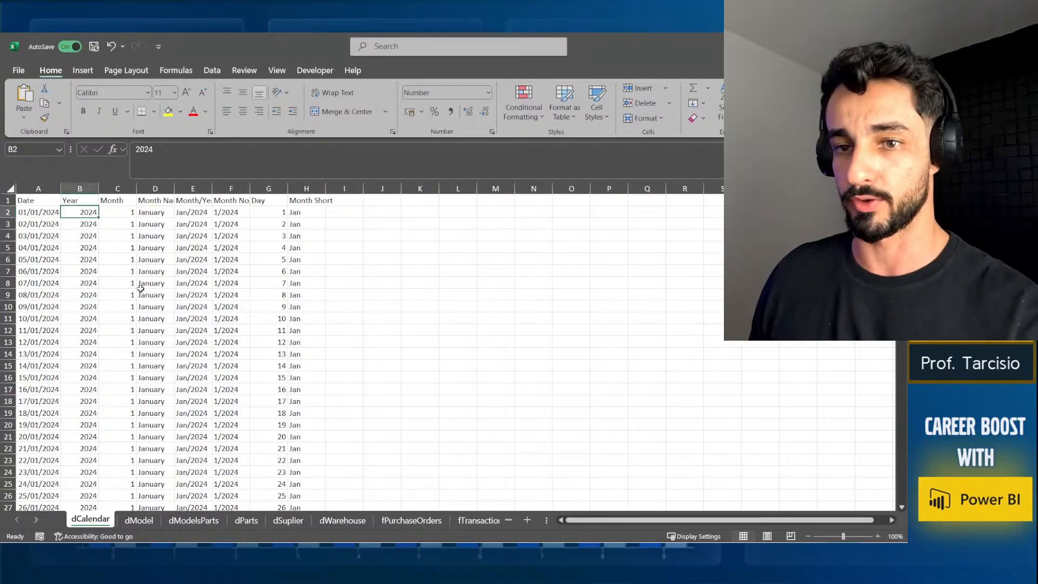
{"action": "left_click", "coordinate": [81, 248]}
{"action": "left_click", "coordinate": [40, 201]}
{"action": "scroll", "coordinate": [41, 212], "scroll_direction": "up", "scroll_amount": 3, "text": "ctrl"}
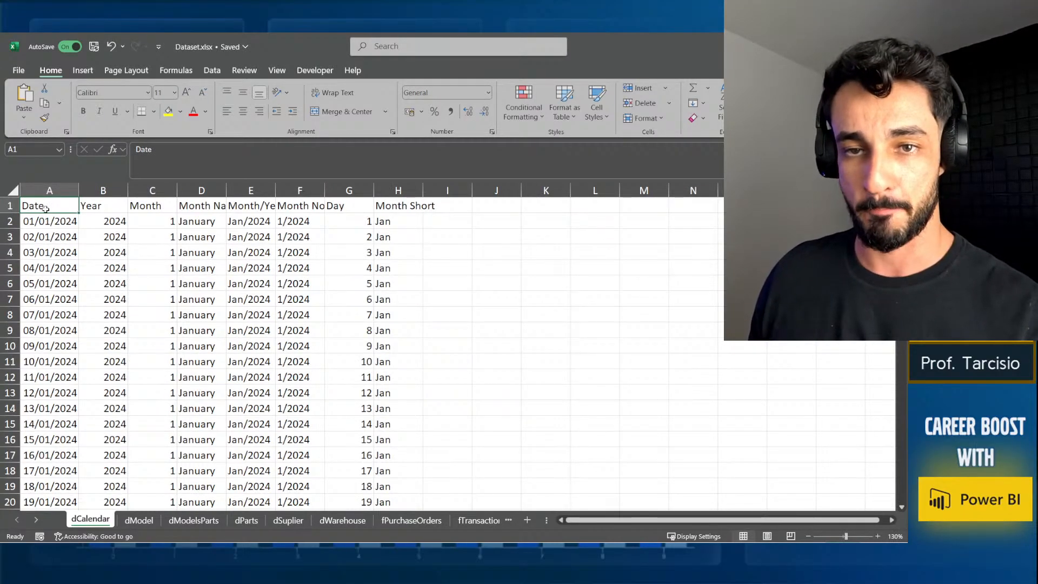
{"action": "left_click_drag", "start_coordinate": [45, 208], "coordinate": [44, 363]}
{"action": "left_click", "coordinate": [103, 455]}
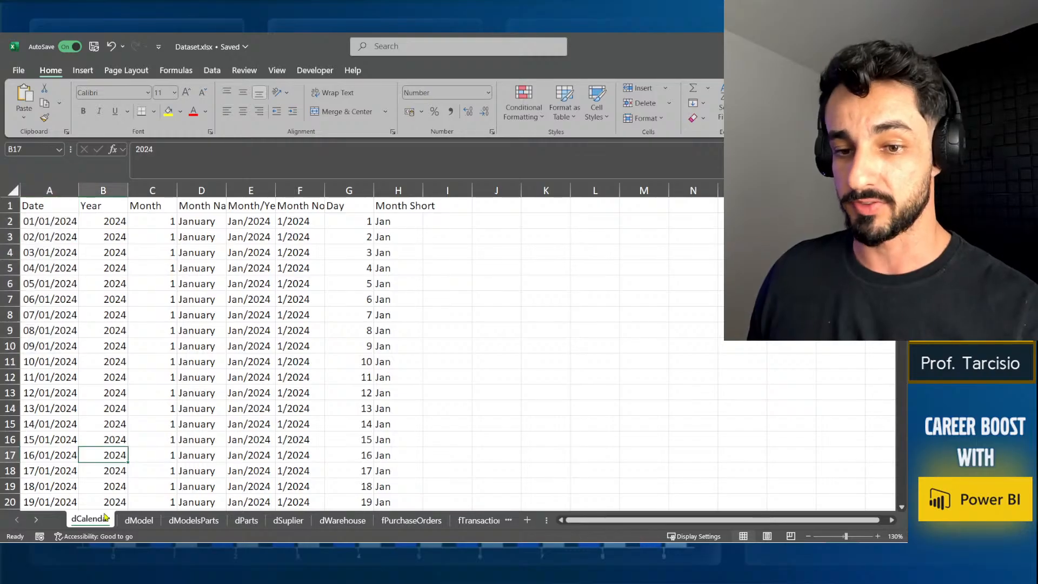
Look through the dModel, dModelsParts, dParts, dSuplier and dWarehouse sheets in order.
{"action": "left_click", "coordinate": [129, 522]}
{"action": "left_click", "coordinate": [187, 522]}
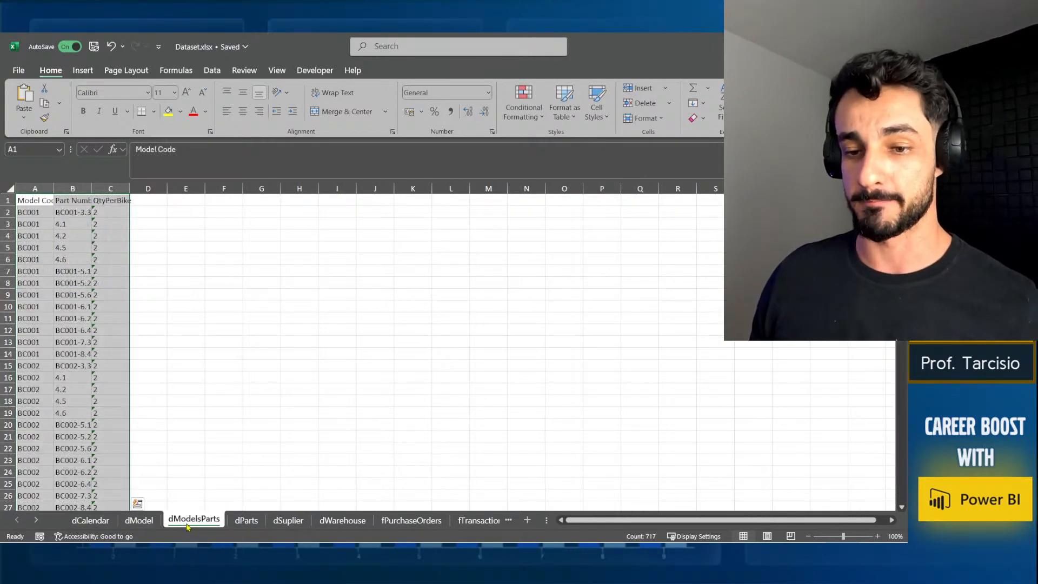
{"action": "left_click", "coordinate": [246, 521]}
{"action": "left_click", "coordinate": [288, 521]}
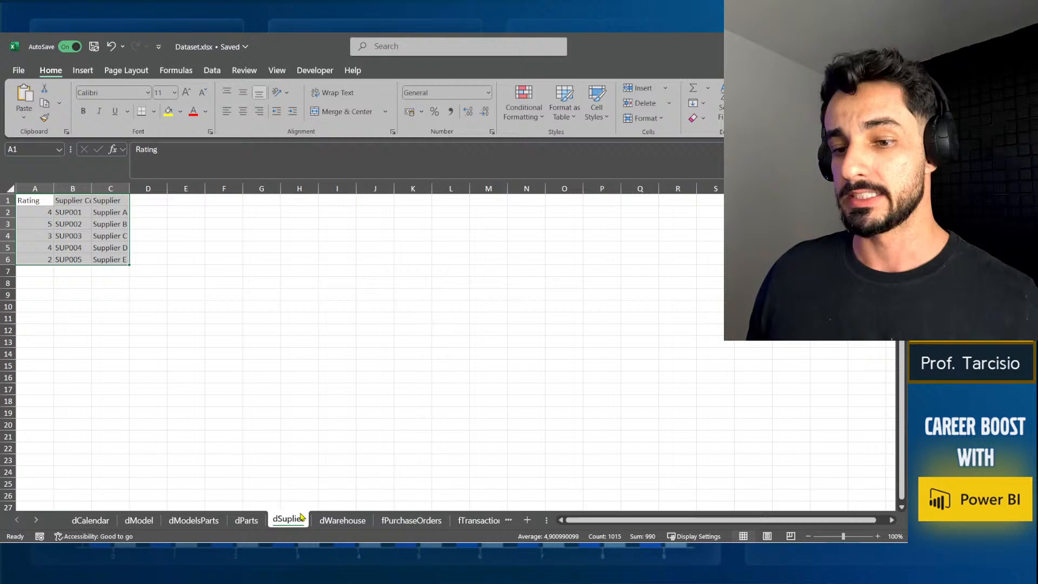
{"action": "left_click", "coordinate": [333, 521]}
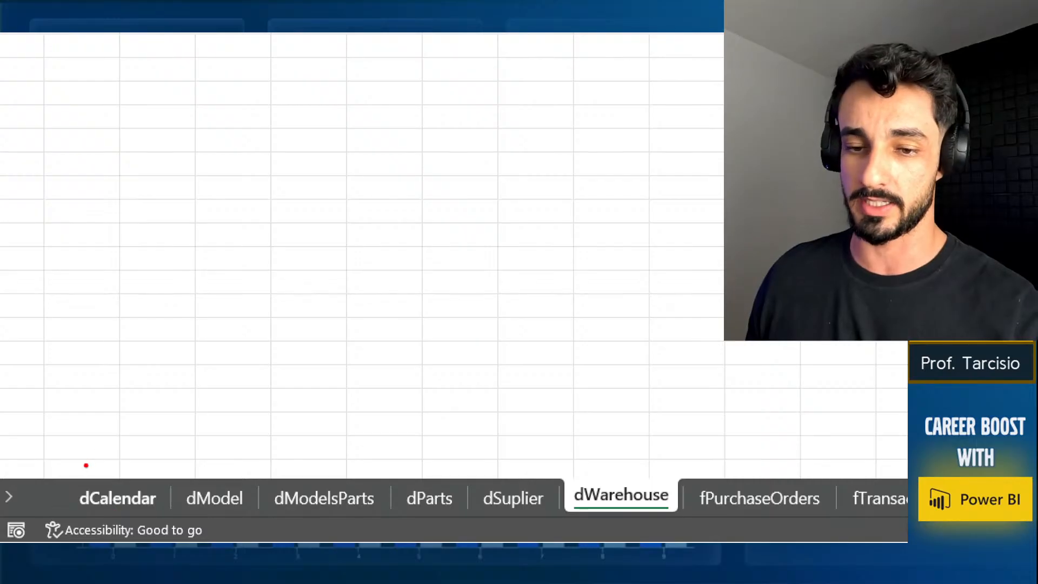
{"action": "left_click_drag", "start_coordinate": [69, 467], "coordinate": [160, 515]}
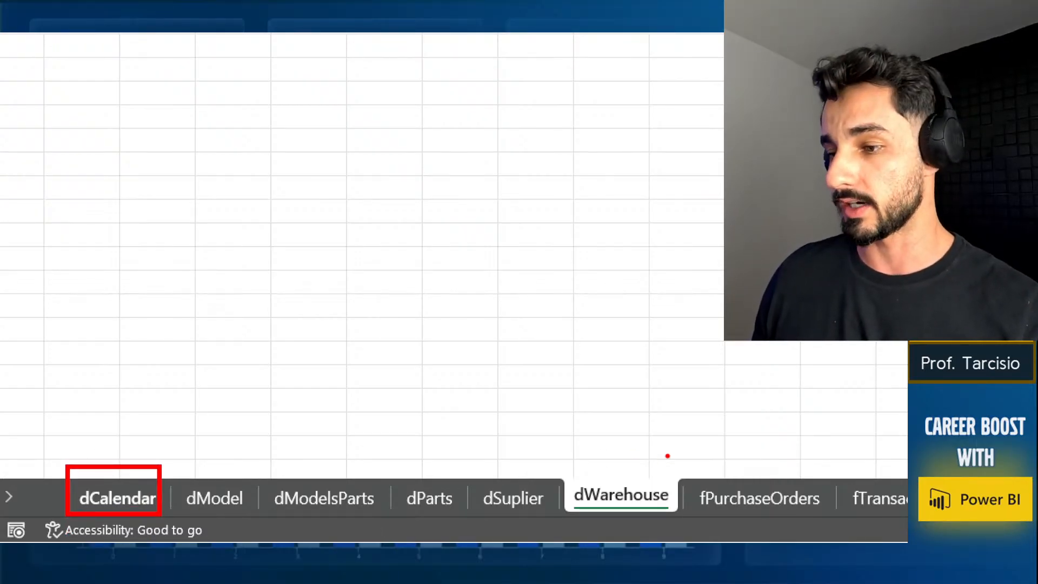
{"action": "mouse_move", "coordinate": [672, 453]}
{"action": "left_mouse_down"}
{"action": "mouse_move", "coordinate": [844, 513]}
{"action": "mouse_move", "coordinate": [833, 522]}
{"action": "left_mouse_up"}
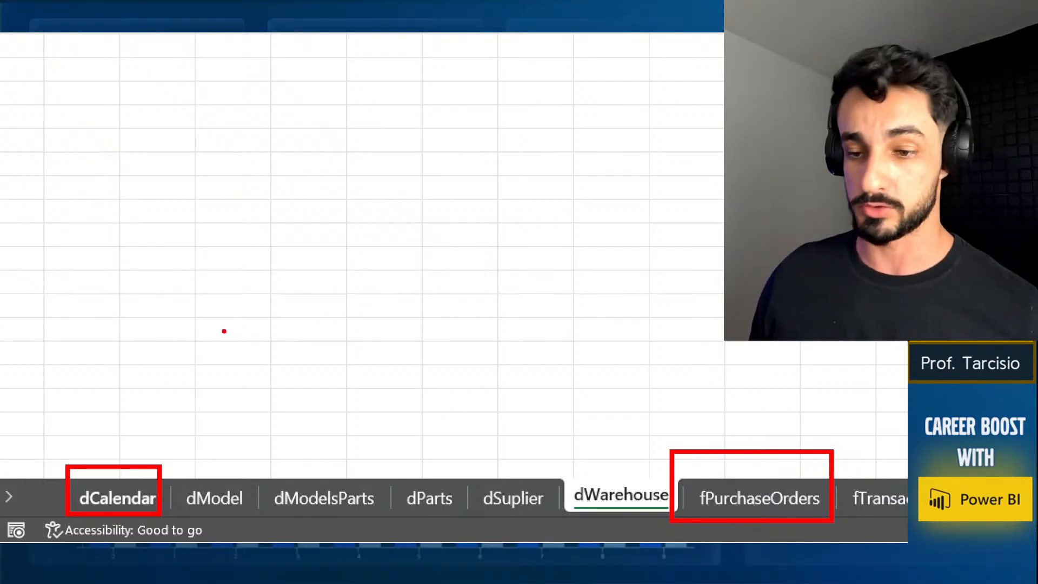
{"action": "mouse_move", "coordinate": [201, 326]}
{"action": "left_mouse_down"}
{"action": "mouse_move", "coordinate": [156, 431]}
{"action": "mouse_move", "coordinate": [137, 447]}
{"action": "mouse_move", "coordinate": [173, 438]}
{"action": "left_mouse_up"}
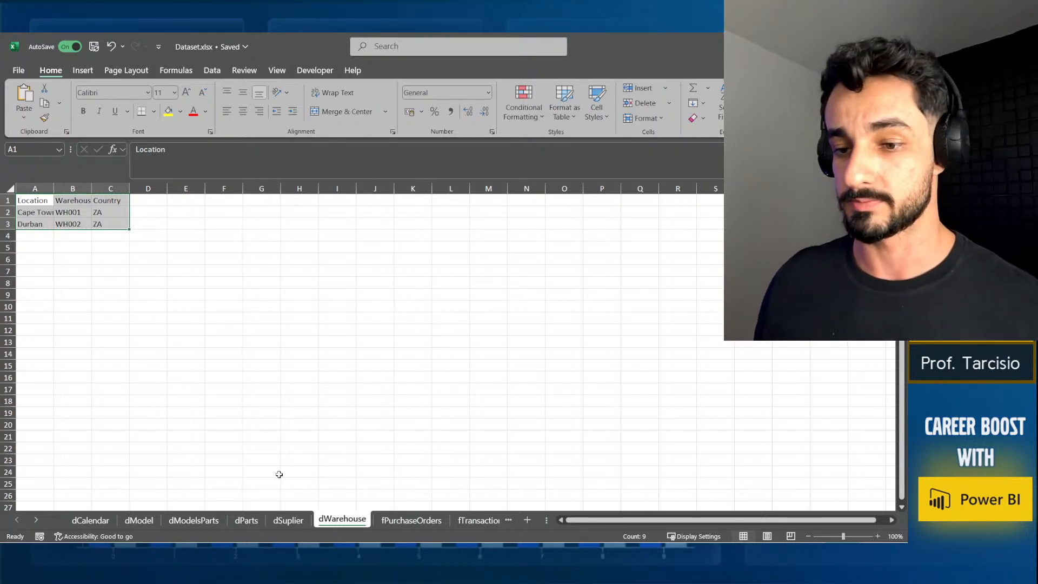
Revisit the dCalendar, dModel and dModelsParts sheets to compare which columns each one holds.
{"action": "left_click", "coordinate": [89, 520]}
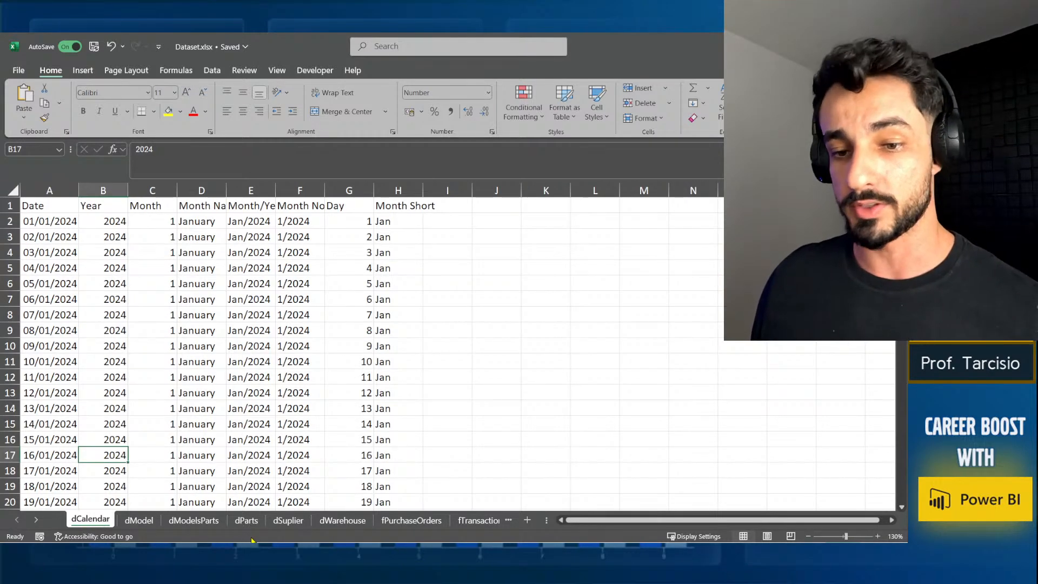
{"action": "left_click", "coordinate": [142, 519]}
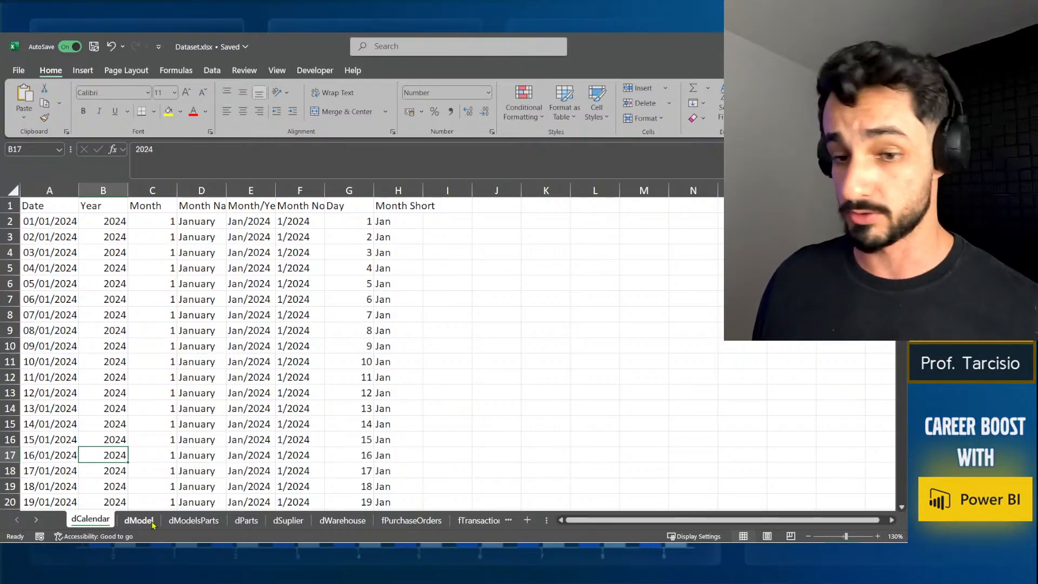
{"action": "left_click", "coordinate": [207, 286]}
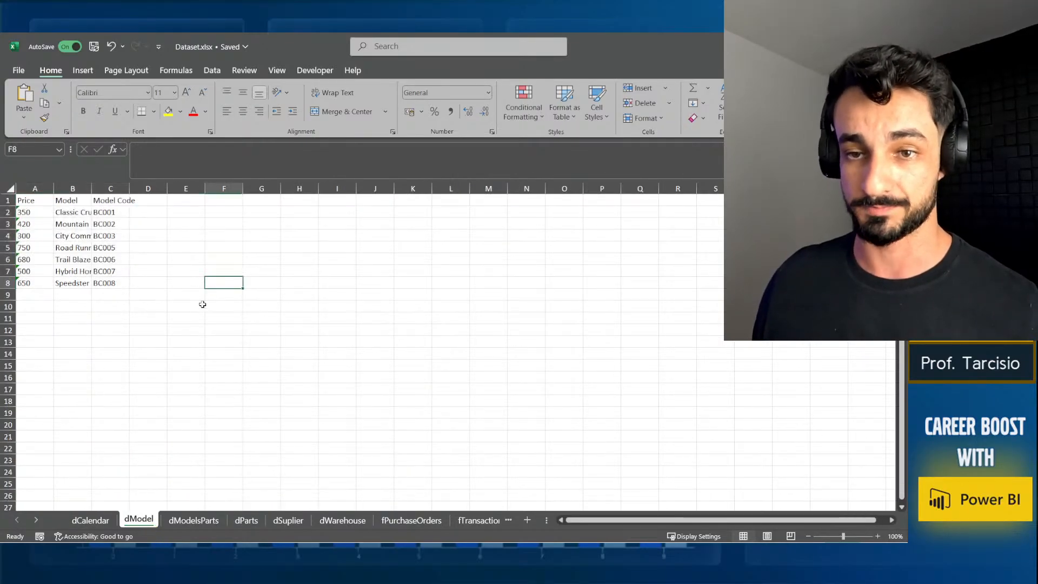
{"action": "left_click", "coordinate": [209, 523]}
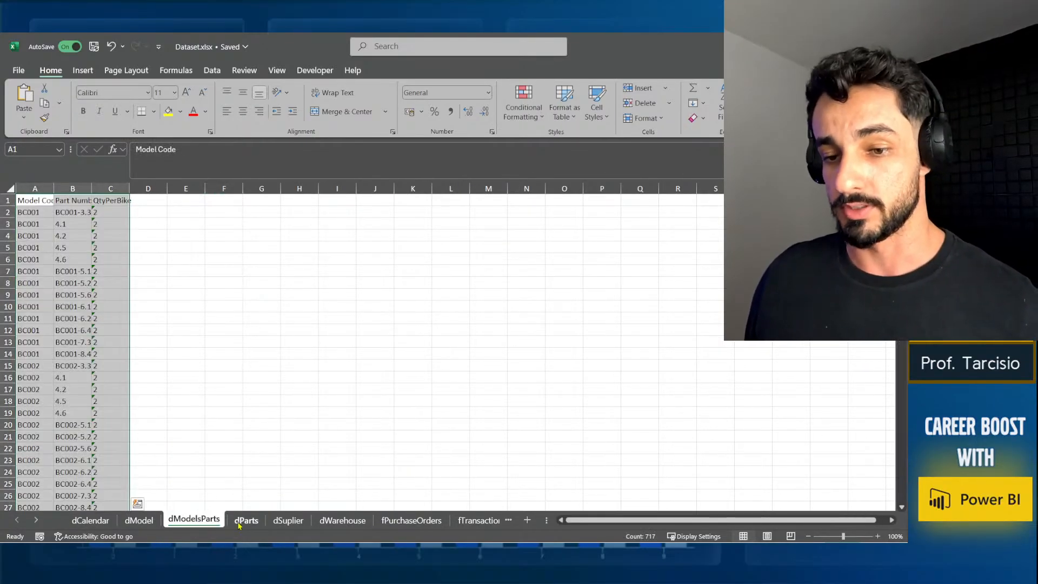
Examine the price, model and model code entries in rows 2 to 8 of the dModel sheet.
{"action": "left_click", "coordinate": [142, 521]}
{"action": "left_click", "coordinate": [43, 249]}
{"action": "scroll", "coordinate": [70, 292], "scroll_direction": "up", "scroll_amount": 9, "text": "ctrl"}
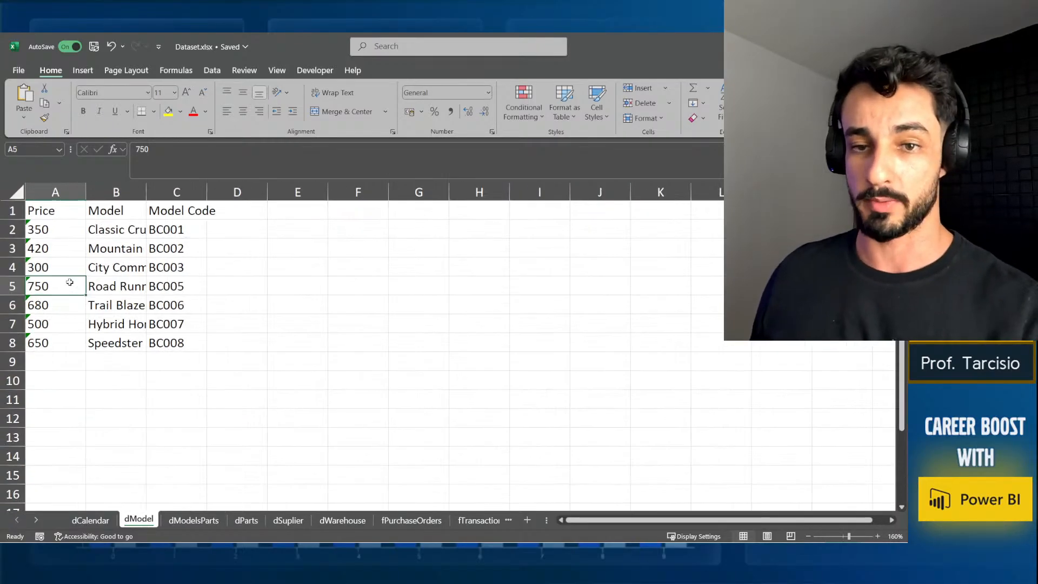
{"action": "left_click_drag", "start_coordinate": [56, 243], "coordinate": [185, 385]}
{"action": "left_click_drag", "start_coordinate": [91, 382], "coordinate": [87, 233]}
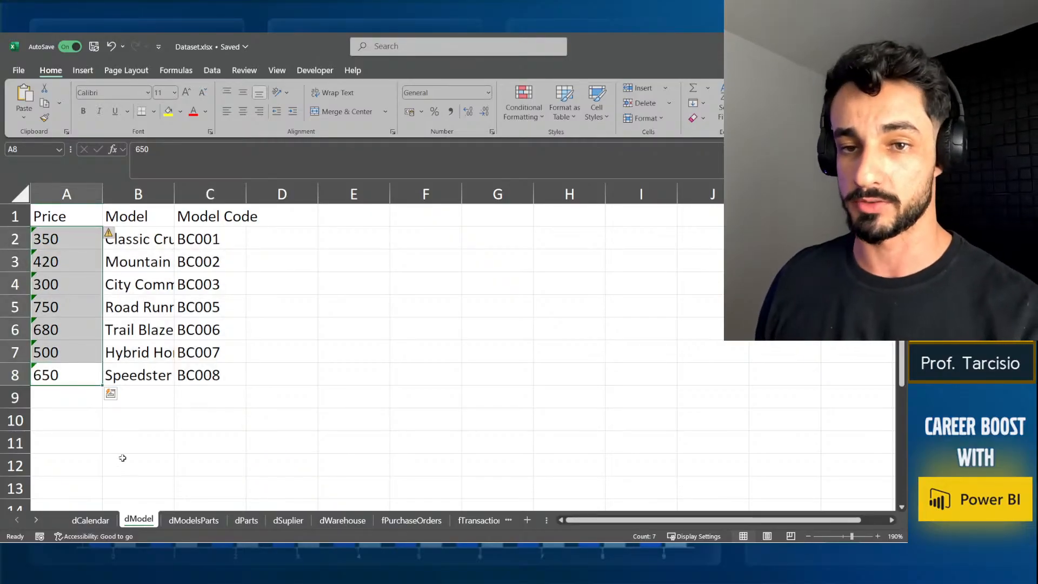
Check how far the model code list on the dModelsParts sheet extends by going to its last row.
{"action": "left_click", "coordinate": [198, 520]}
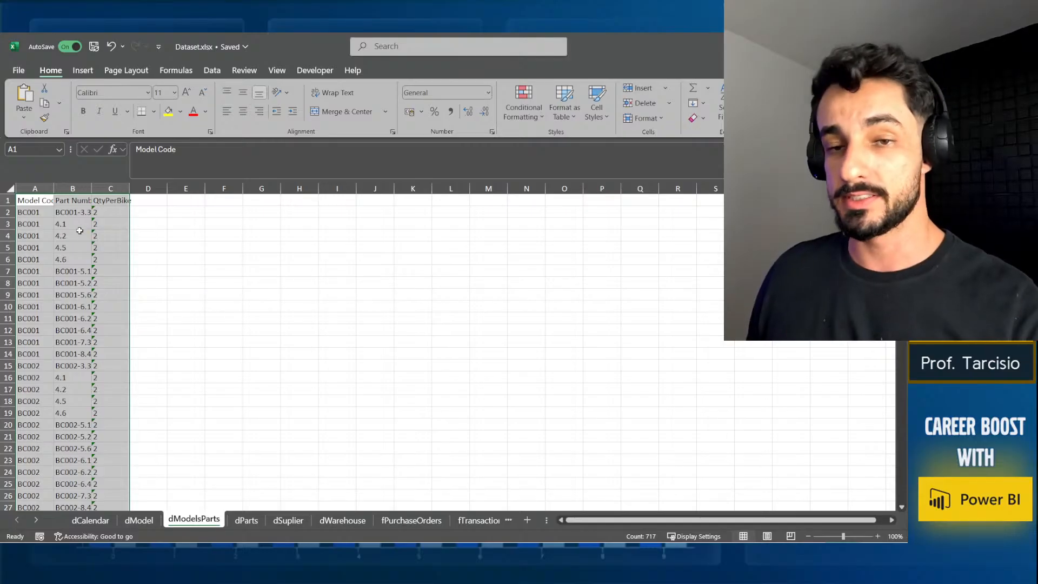
{"action": "left_click", "coordinate": [46, 214]}
{"action": "key", "text": "ctrl+Down"}
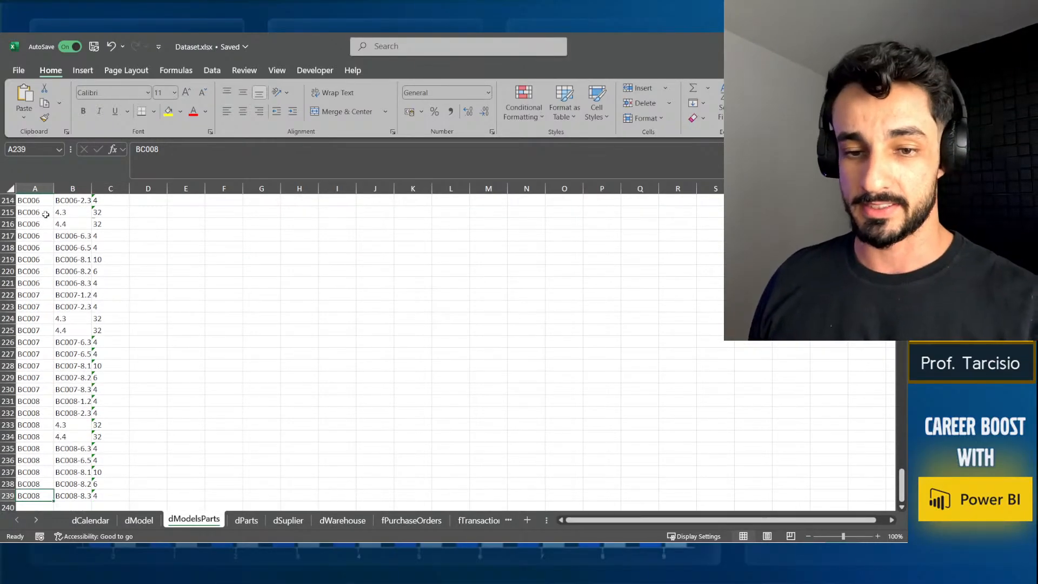
{"action": "key", "text": "Down"}
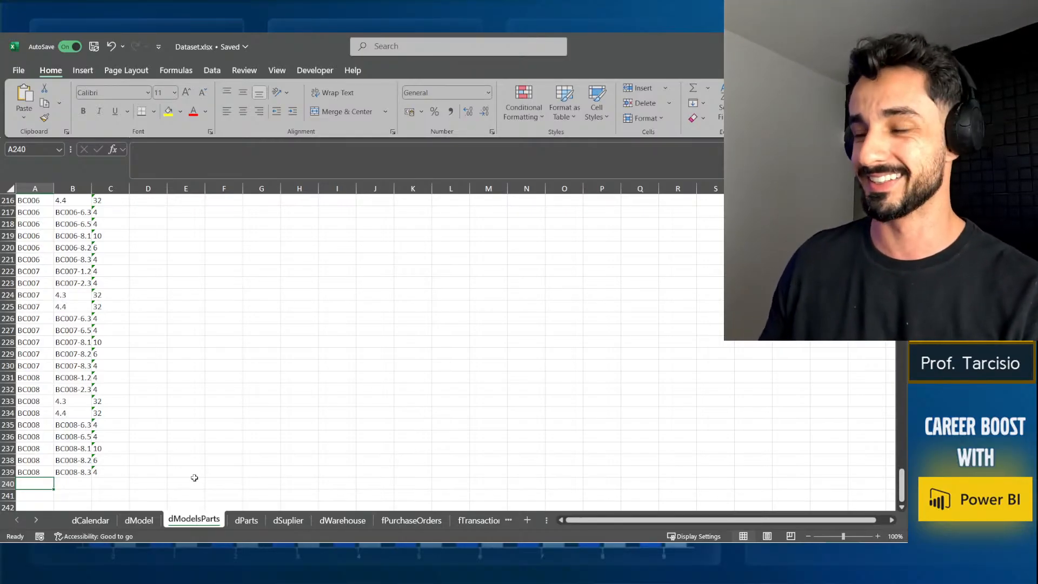
Fit the Part Number, Part and Group columns on the dParts sheet to the width of their contents.
{"action": "left_click", "coordinate": [247, 520]}
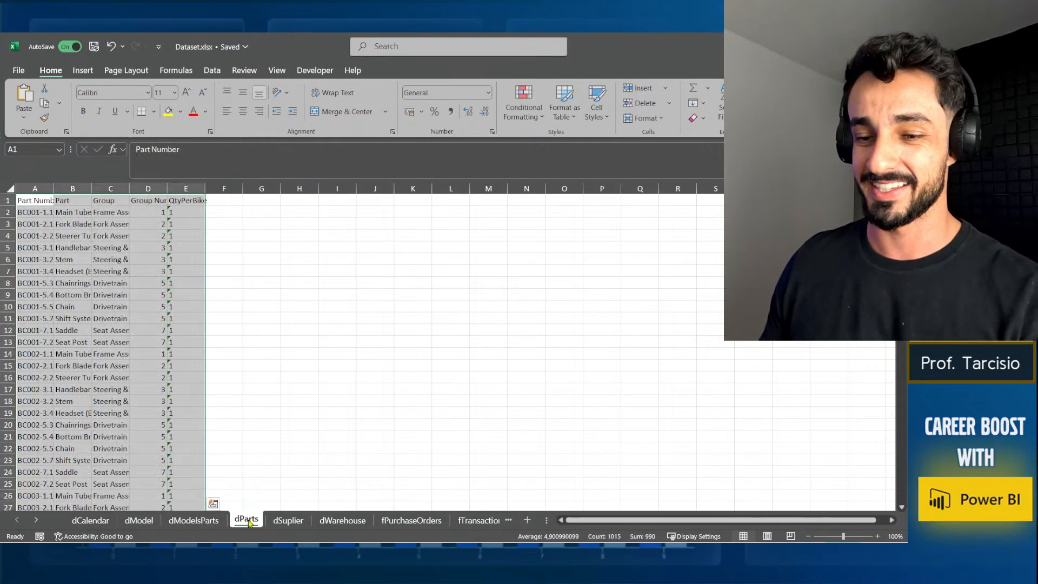
{"action": "left_click", "coordinate": [117, 237]}
{"action": "left_click", "coordinate": [31, 216]}
{"action": "double_click", "coordinate": [58, 189]}
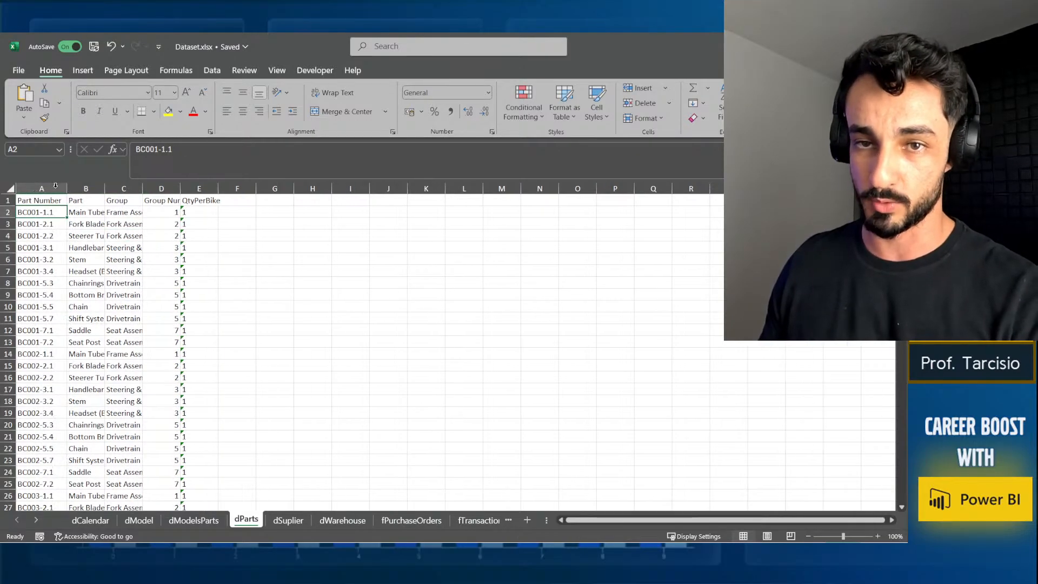
{"action": "double_click", "coordinate": [105, 187]}
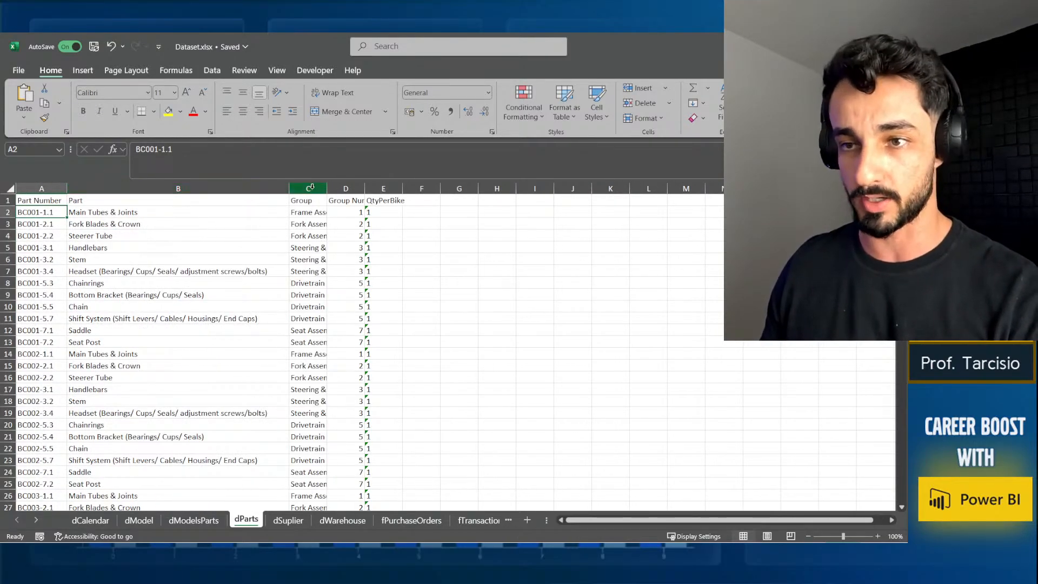
{"action": "double_click", "coordinate": [328, 188]}
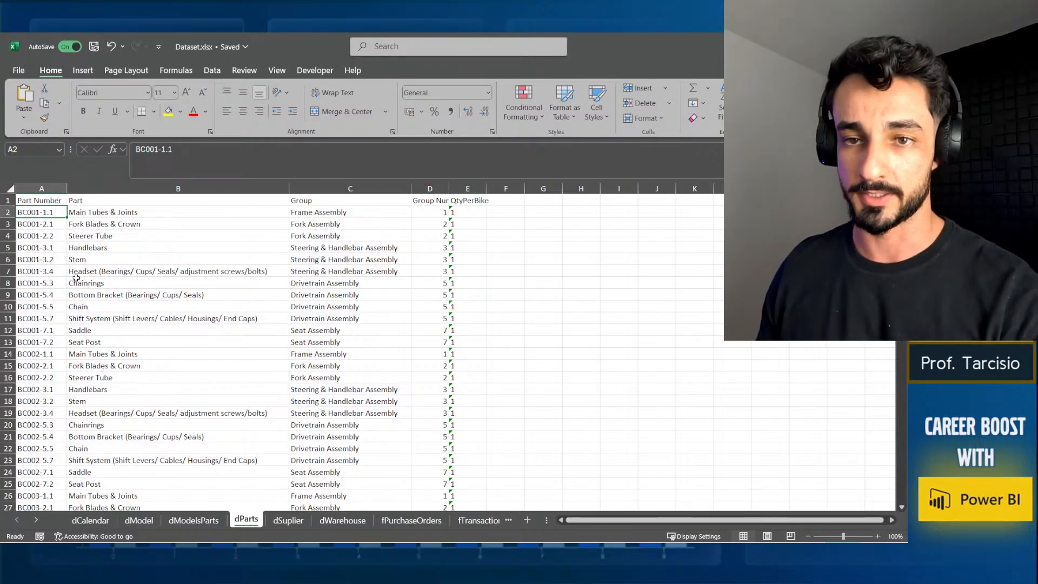
Count the part numbers on the dParts sheet by selecting A2:A203, and return to the first part number in A2.
{"action": "key", "text": "ctrl+Down"}
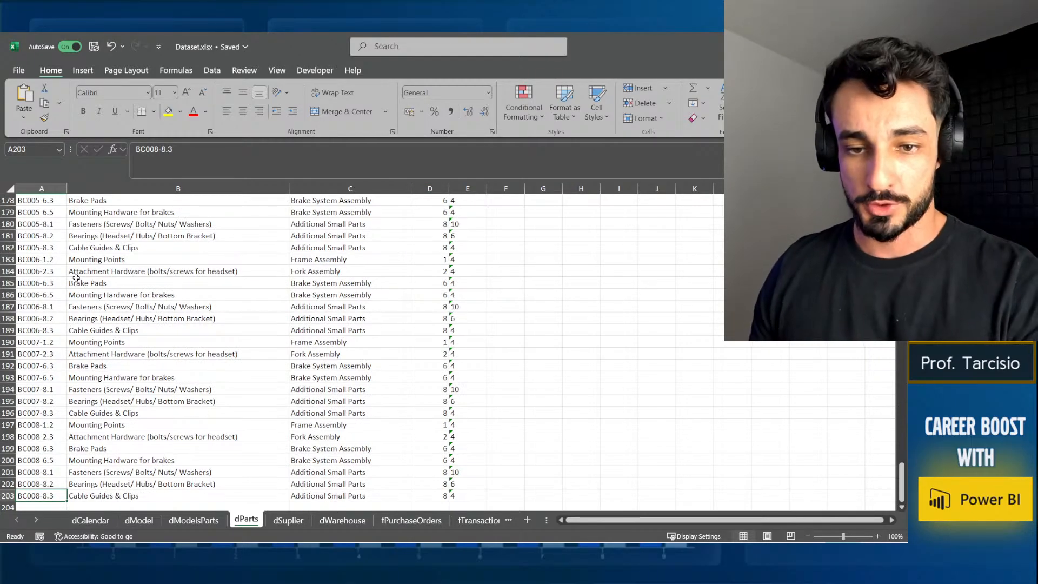
{"action": "key", "text": "ctrl+shift+Up"}
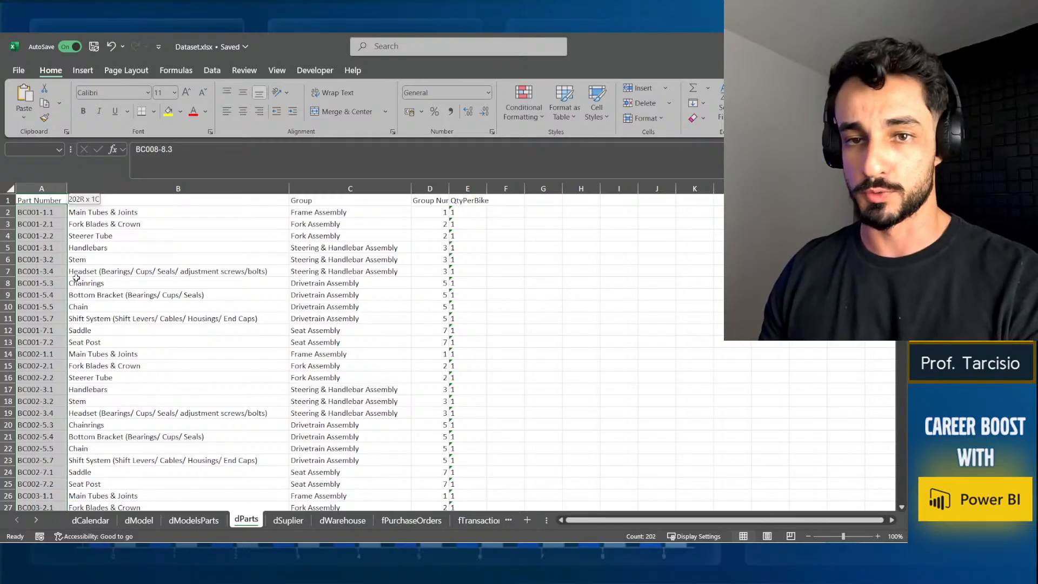
{"action": "key", "text": "shift+Down"}
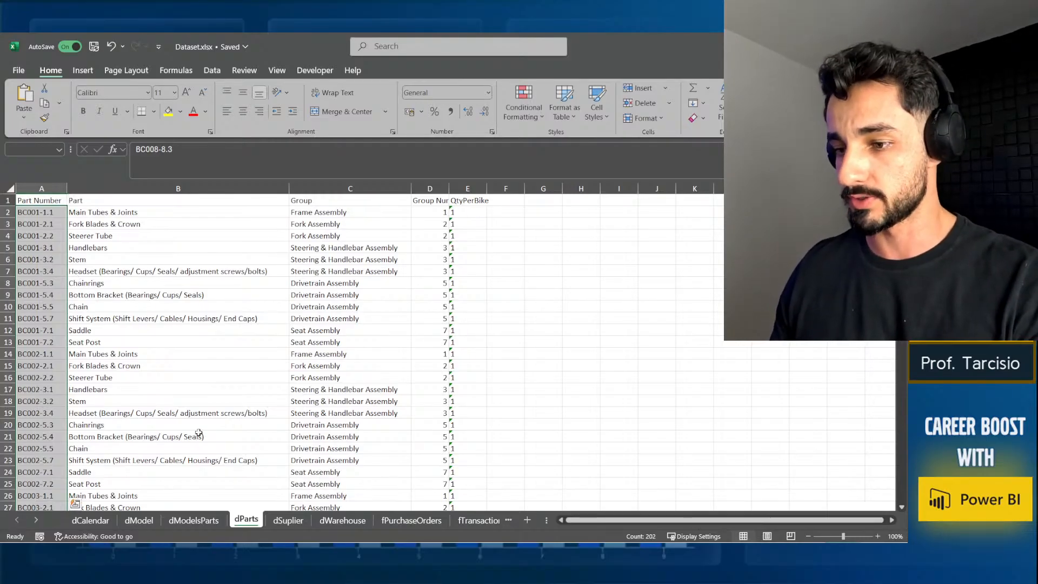
{"action": "left_click", "coordinate": [53, 214]}
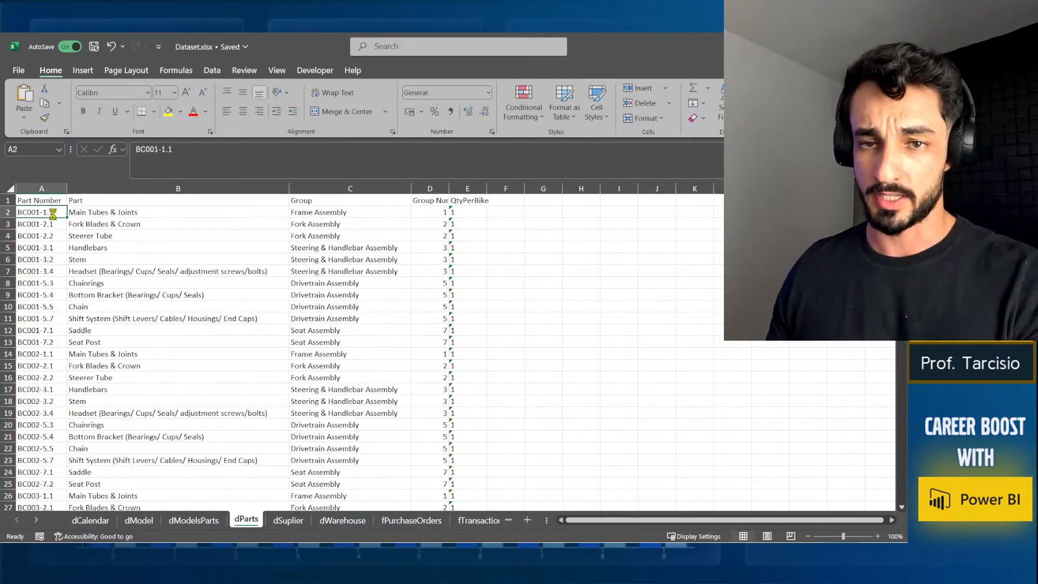
{"action": "scroll", "coordinate": [53, 213], "scroll_direction": "up", "scroll_amount": 4}
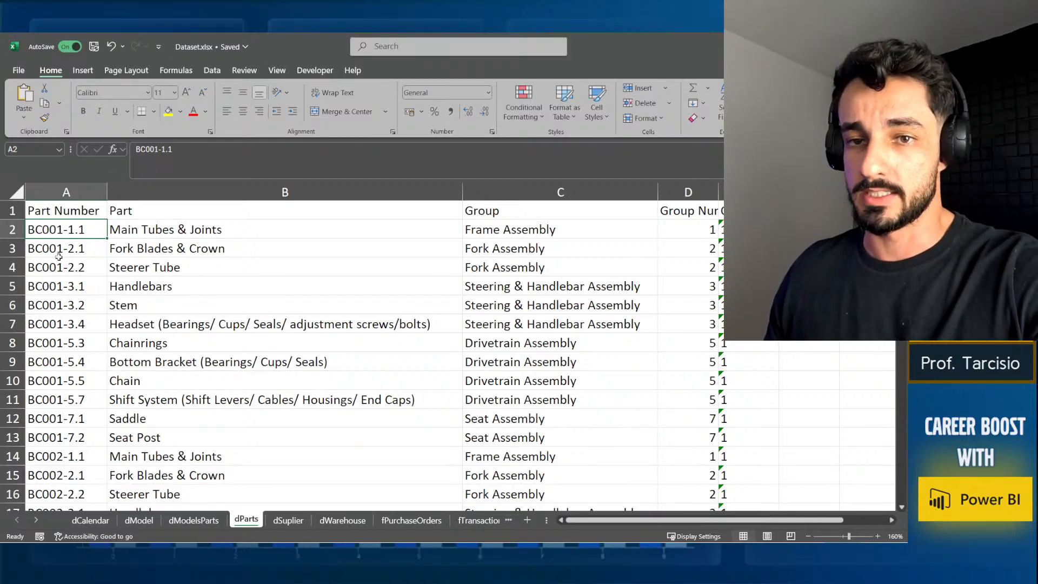
Widen the Model Code and Model columns on the dModel sheet and select the Classic Cruiser row, A2:C2.
{"action": "left_click", "coordinate": [139, 520]}
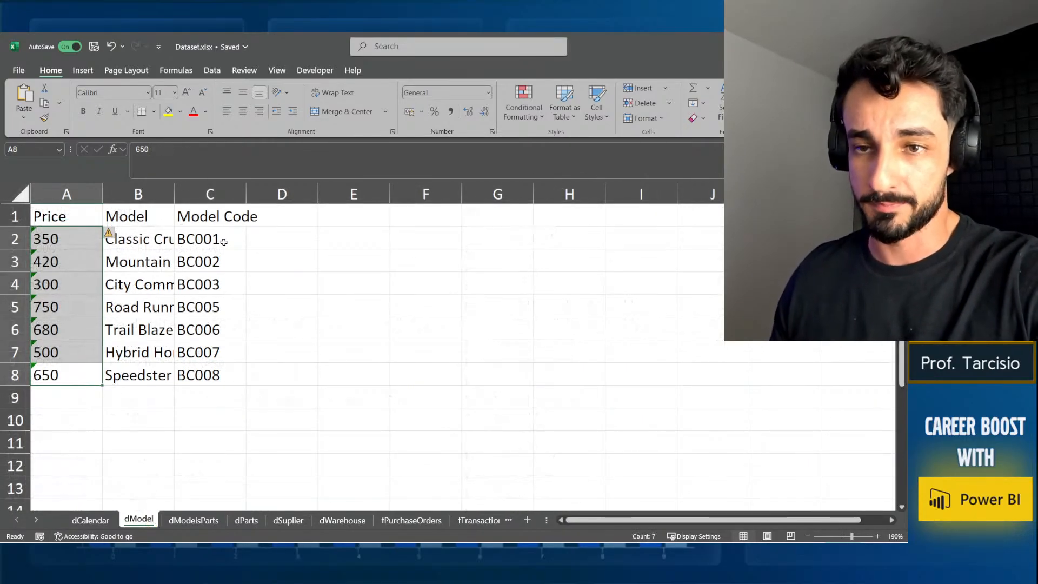
{"action": "left_click", "coordinate": [223, 241]}
{"action": "double_click", "coordinate": [245, 198]}
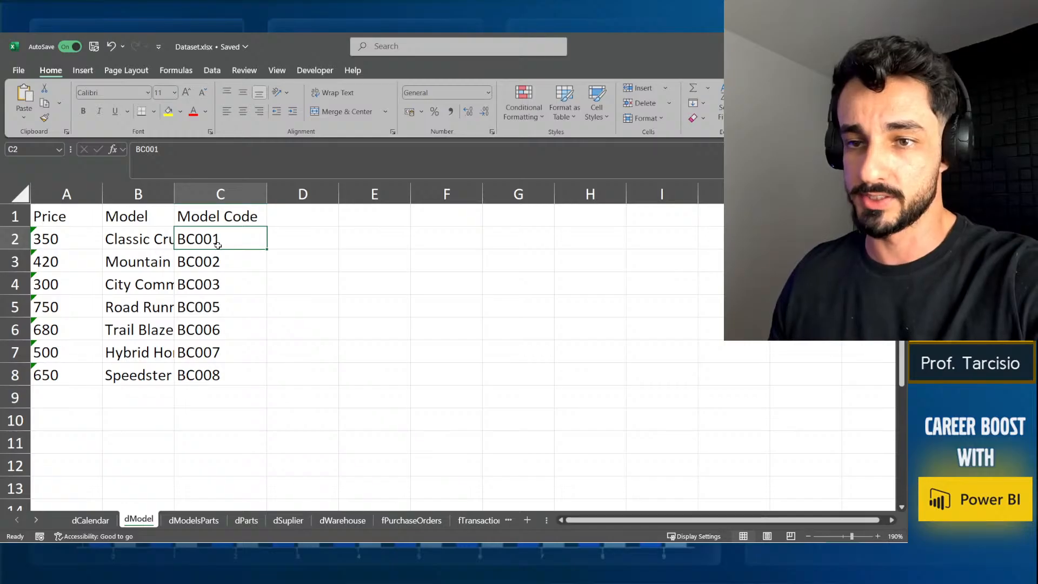
{"action": "left_click_drag", "start_coordinate": [174, 197], "coordinate": [203, 197]}
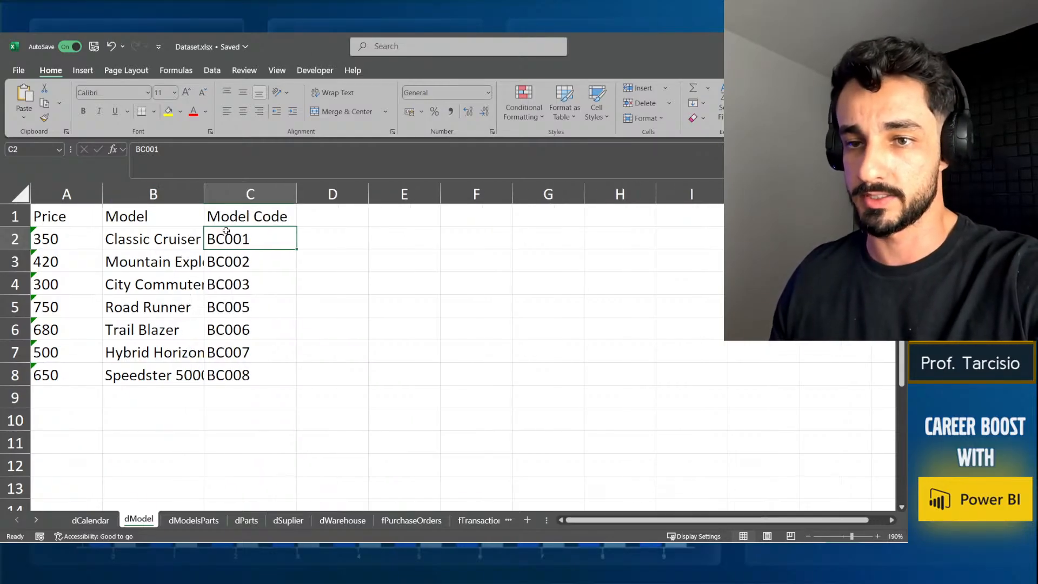
{"action": "left_click_drag", "start_coordinate": [81, 241], "coordinate": [163, 241]}
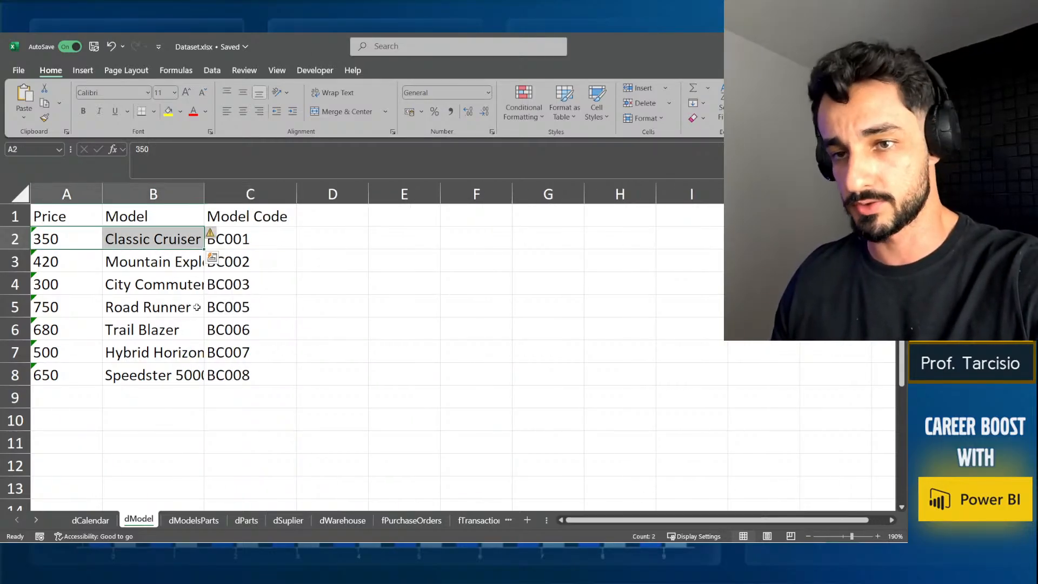
{"action": "left_click", "coordinate": [228, 239], "text": "ctrl"}
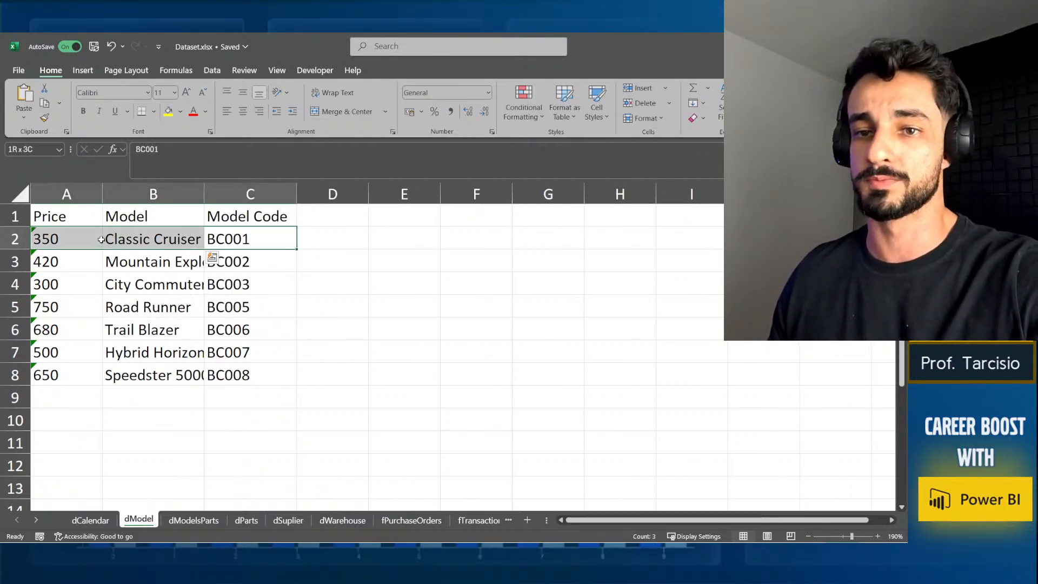
Examine the dParts entries without a model prefix, part numbers 4.1 to 4.6 in rows 87 to 90.
{"action": "left_click", "coordinate": [250, 520]}
{"action": "scroll", "coordinate": [96, 358], "scroll_direction": "down", "scroll_amount": 20}
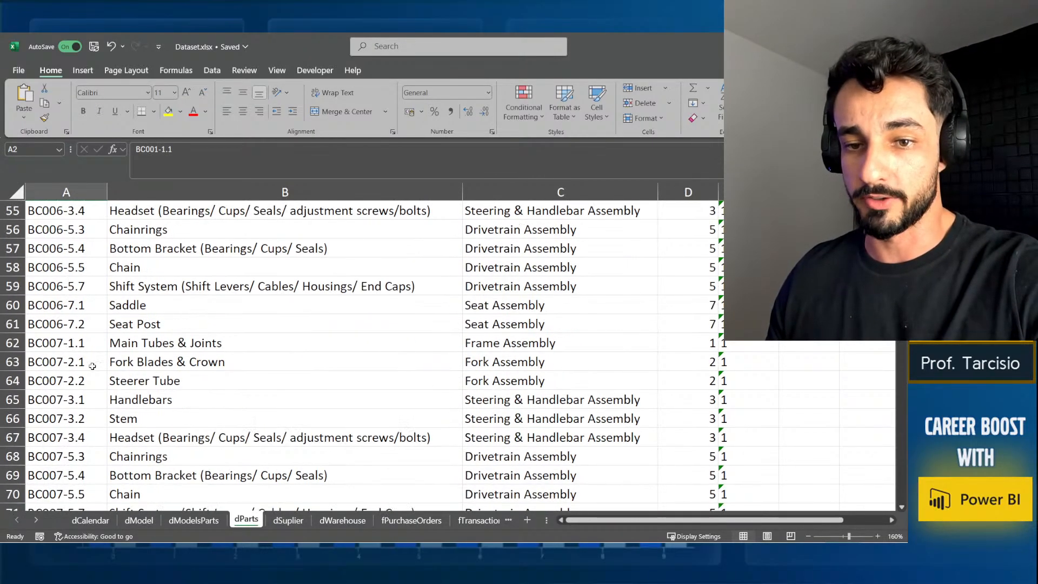
{"action": "left_click_drag", "start_coordinate": [54, 305], "coordinate": [56, 363]}
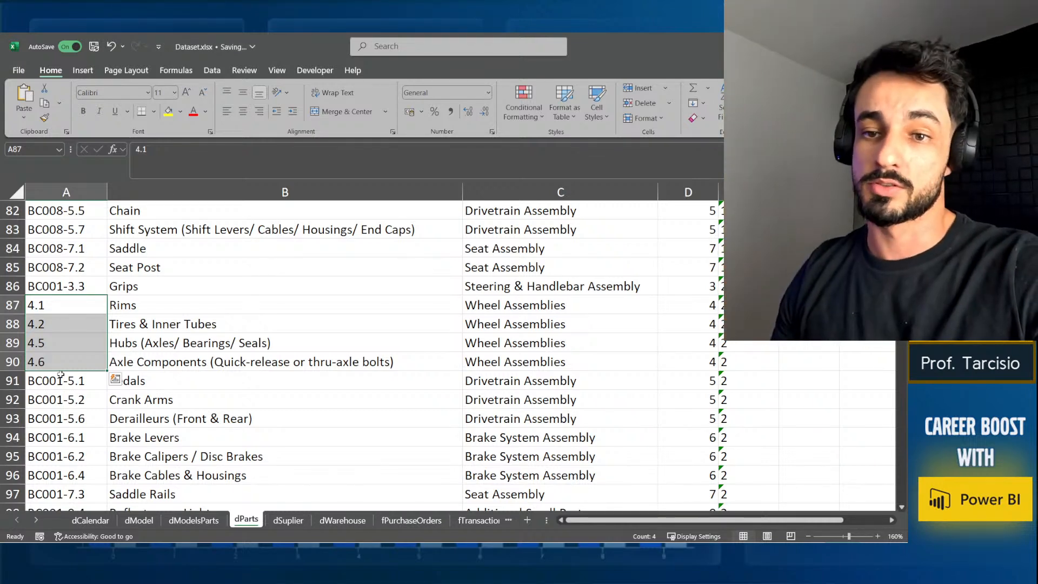
{"action": "left_click_drag", "start_coordinate": [81, 303], "coordinate": [130, 351]}
{"action": "left_click", "coordinate": [76, 349]}
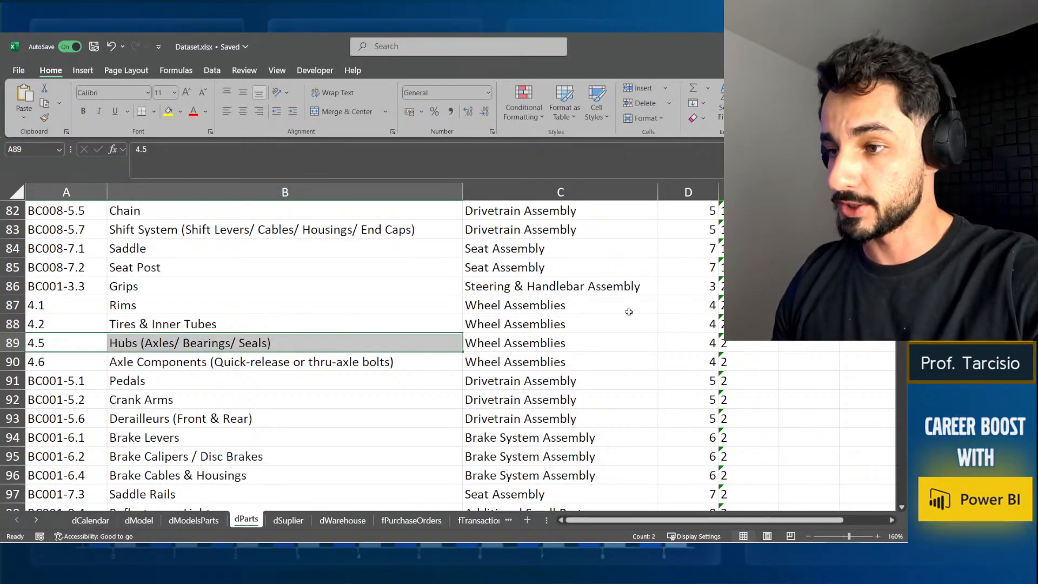
Fit the Model Code, Part Number and QtyPerBike columns on the dModelsParts sheet to the width of their contents.
{"action": "scroll", "coordinate": [564, 373], "scroll_direction": "up", "scroll_amount": 20}
{"action": "scroll", "coordinate": [458, 369], "scroll_direction": "up", "scroll_amount": 2}
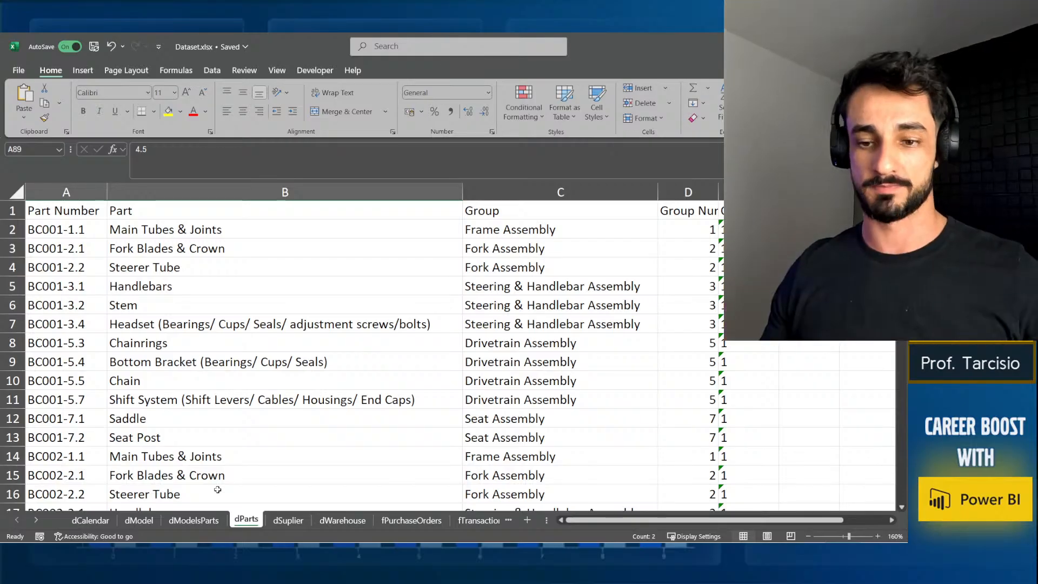
{"action": "left_click", "coordinate": [194, 520]}
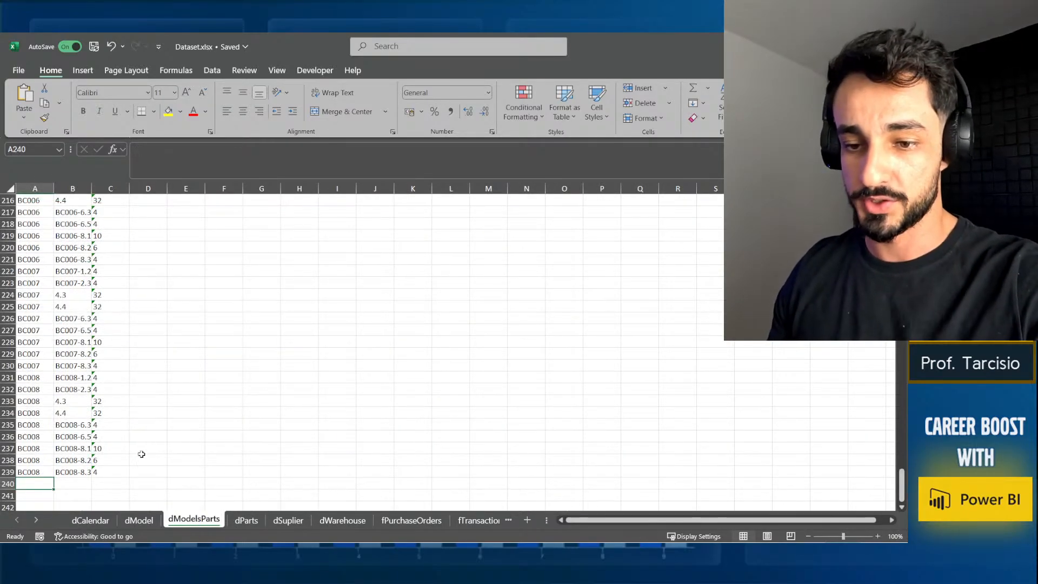
{"action": "left_click_drag", "start_coordinate": [28, 472], "coordinate": [53, 189]}
{"action": "double_click", "coordinate": [54, 188]}
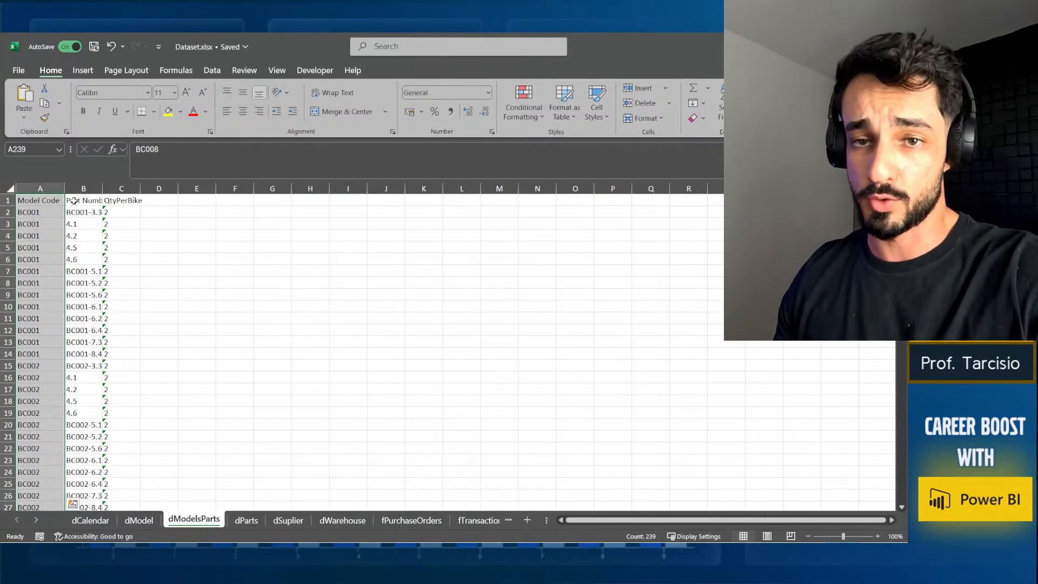
{"action": "double_click", "coordinate": [99, 188]}
{"action": "left_click_drag", "start_coordinate": [57, 211], "coordinate": [80, 214]}
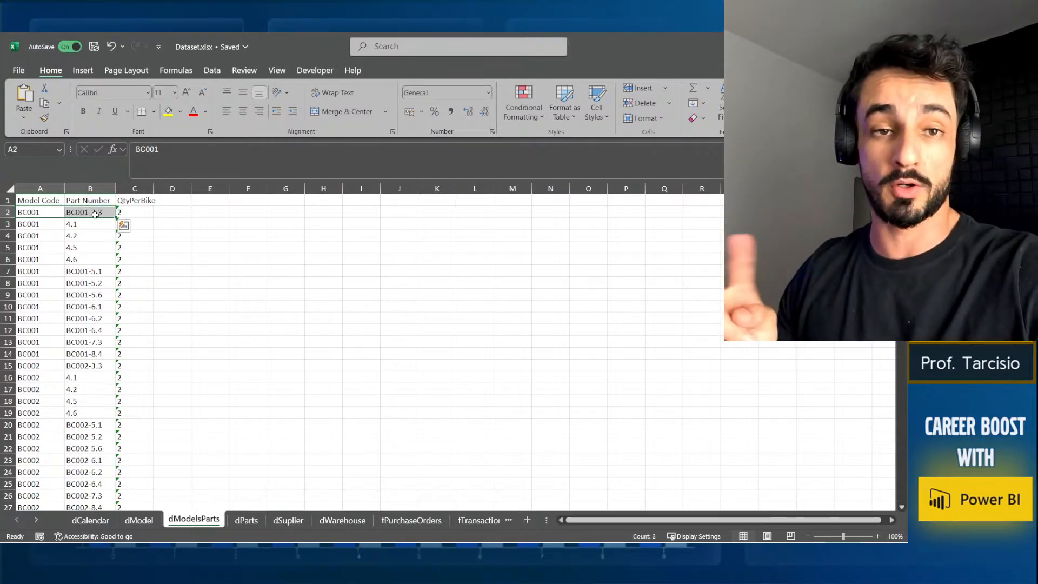
{"action": "double_click", "coordinate": [154, 188]}
{"action": "left_click", "coordinate": [133, 210]}
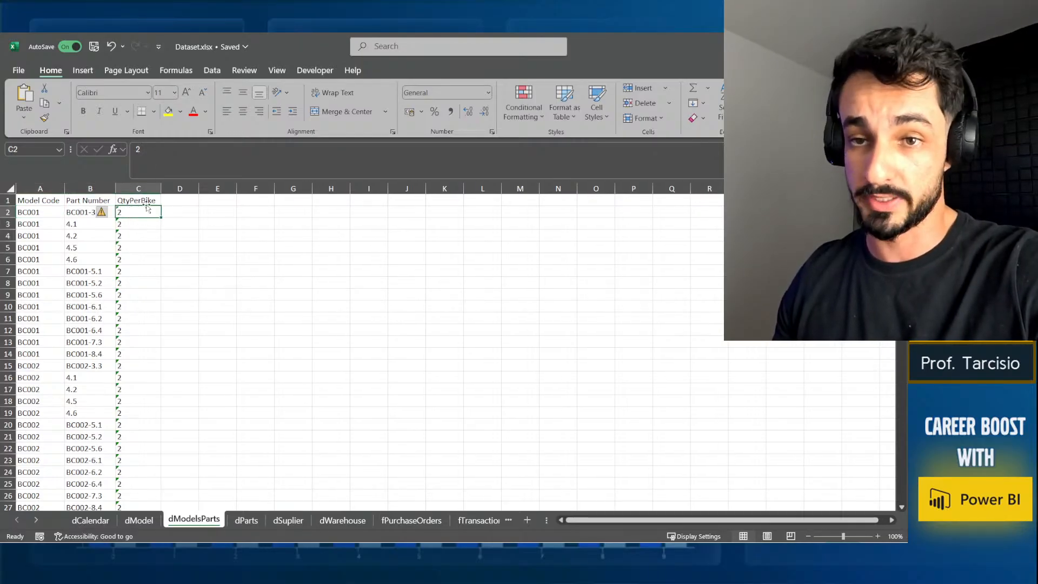
Select the first dModelsParts record, A2:C2, and look through the part quantities listed for each model.
{"action": "left_click_drag", "start_coordinate": [136, 211], "coordinate": [40, 212]}
{"action": "scroll", "coordinate": [112, 344], "scroll_direction": "down", "scroll_amount": 20}
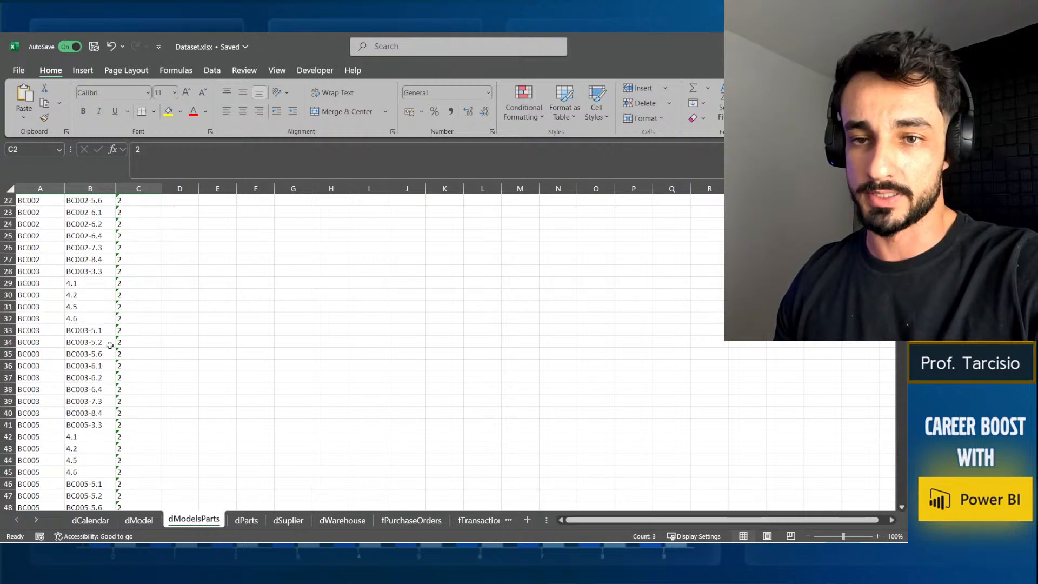
{"action": "scroll", "coordinate": [111, 345], "scroll_direction": "down", "scroll_amount": 20}
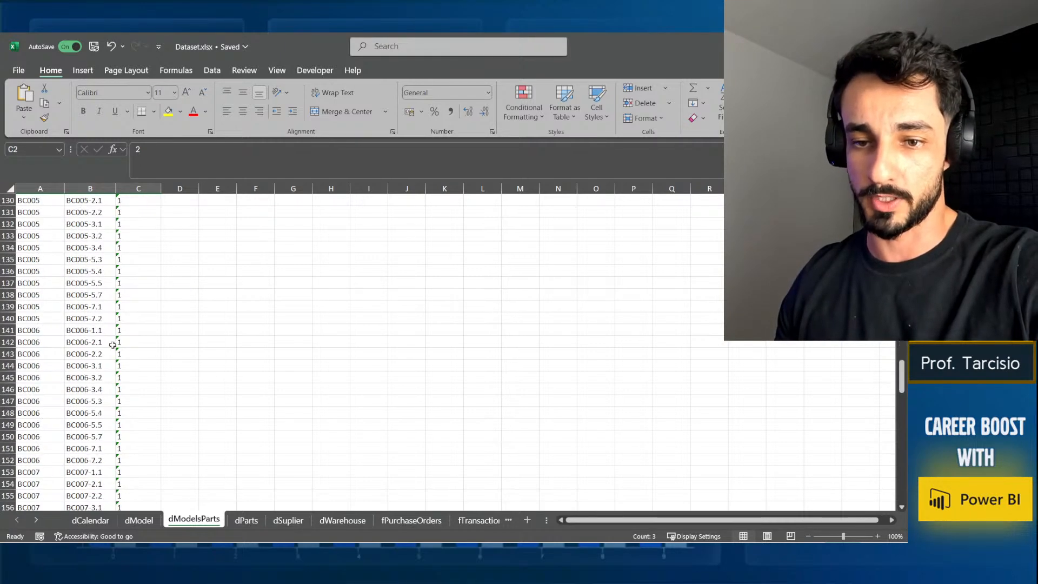
{"action": "scroll", "coordinate": [144, 377], "scroll_direction": "up", "scroll_amount": 20}
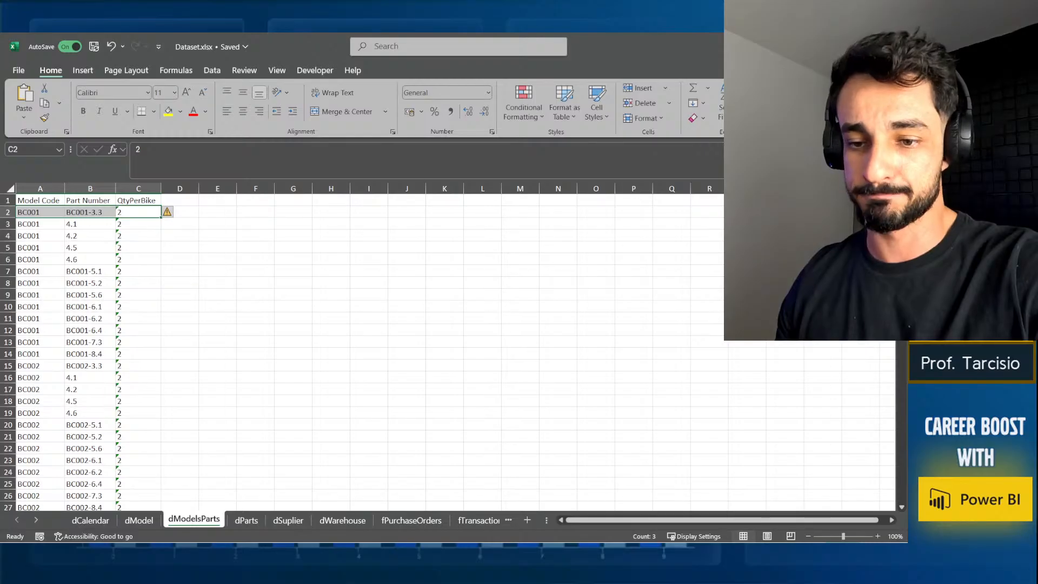
Examine the Tires & Inner Tubes record, part number 4.2 in row 88 of dParts, across to its QtyPerBike value and column heading.
{"action": "left_click", "coordinate": [258, 523]}
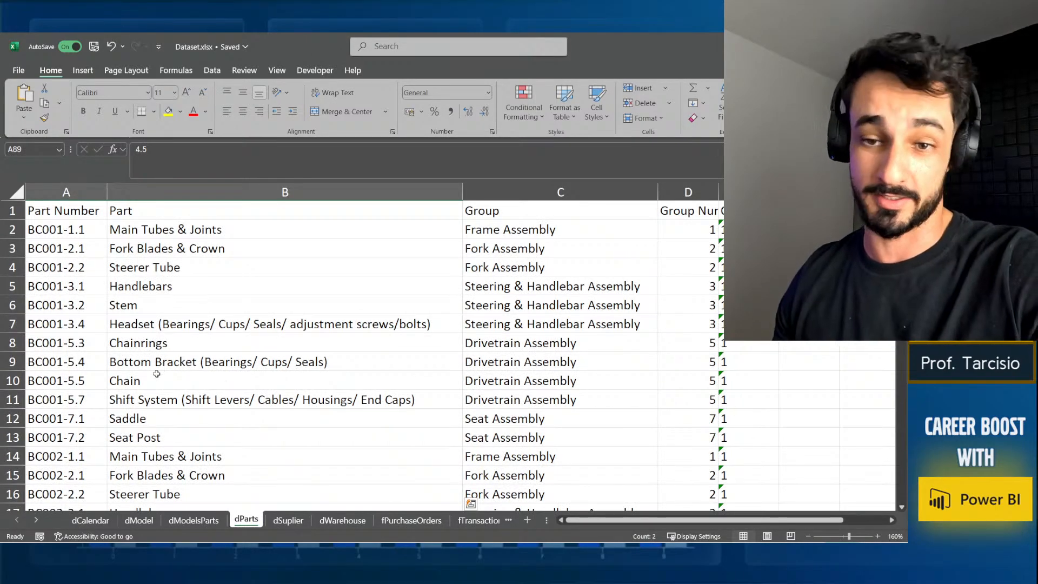
{"action": "scroll", "coordinate": [149, 381], "scroll_direction": "down", "scroll_amount": 4}
{"action": "scroll", "coordinate": [150, 381], "scroll_direction": "down", "scroll_amount": 7}
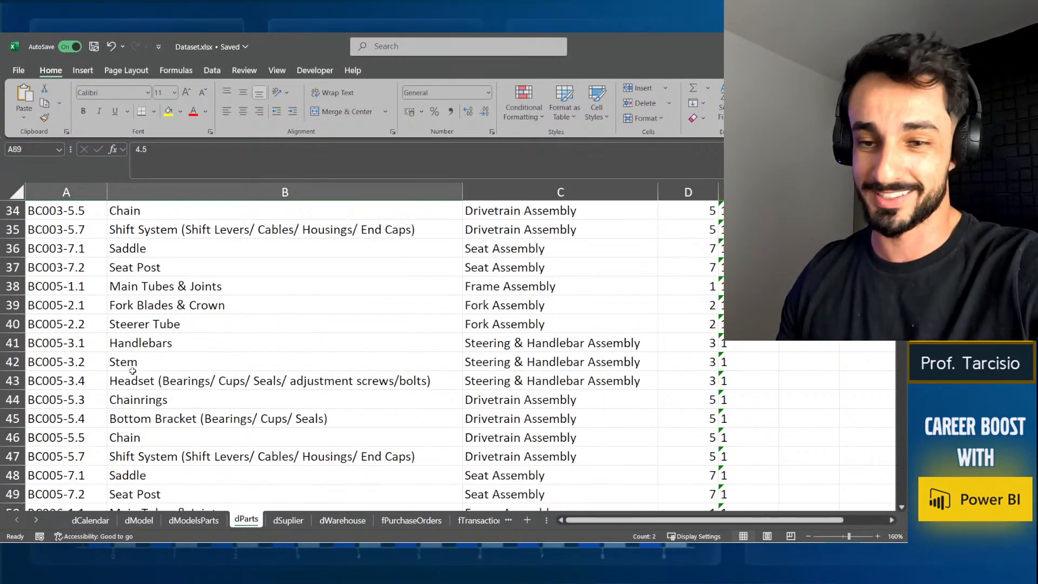
{"action": "scroll", "coordinate": [123, 365], "scroll_direction": "down", "scroll_amount": 7}
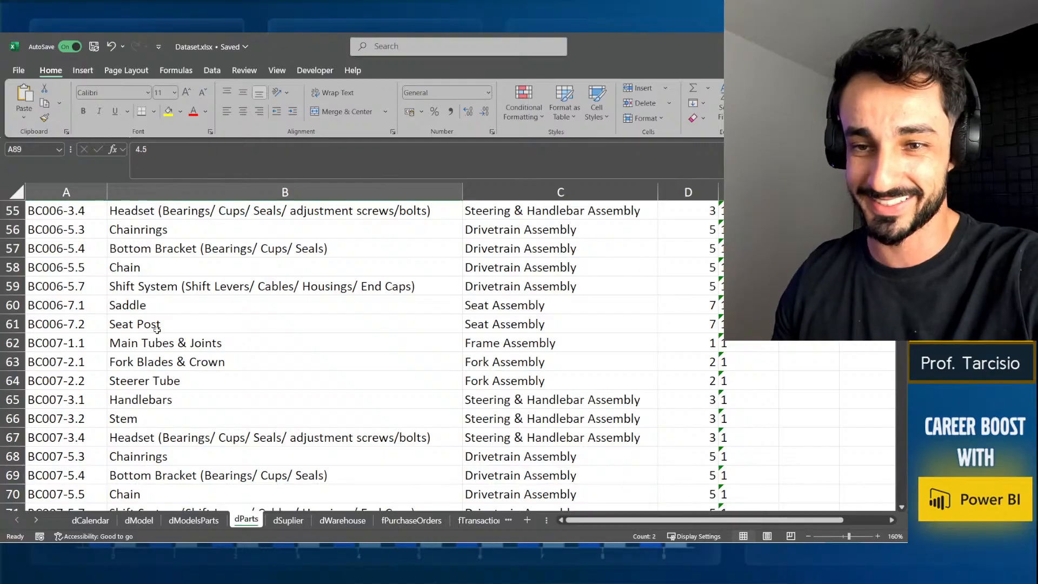
{"action": "scroll", "coordinate": [157, 329], "scroll_direction": "down", "scroll_amount": 11}
{"action": "scroll", "coordinate": [108, 373], "scroll_direction": "up", "scroll_amount": 3}
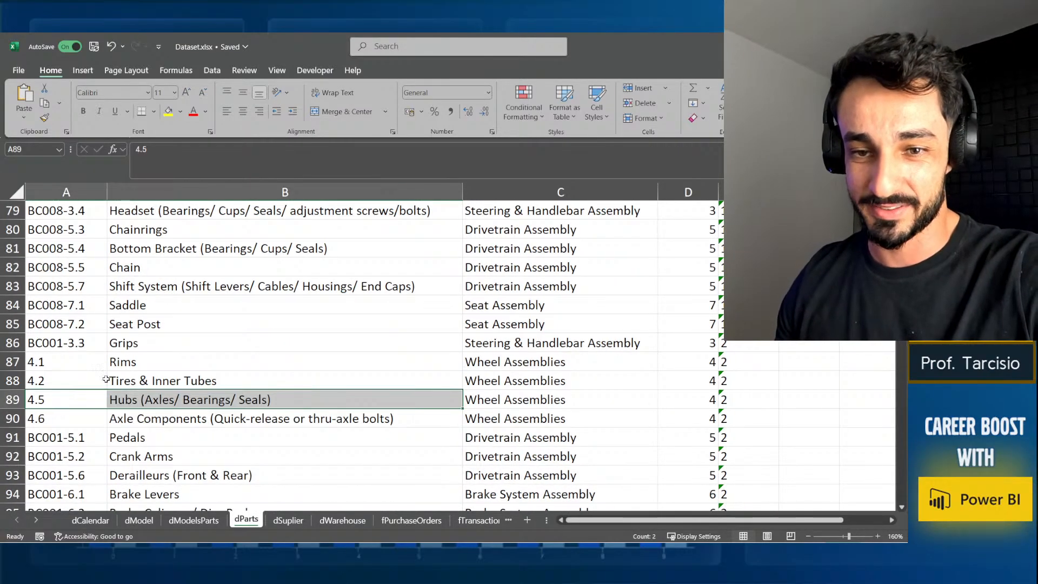
{"action": "left_click_drag", "start_coordinate": [88, 375], "coordinate": [211, 381]}
{"action": "left_click_drag", "start_coordinate": [82, 386], "coordinate": [713, 381]}
{"action": "left_click", "coordinate": [708, 380]}
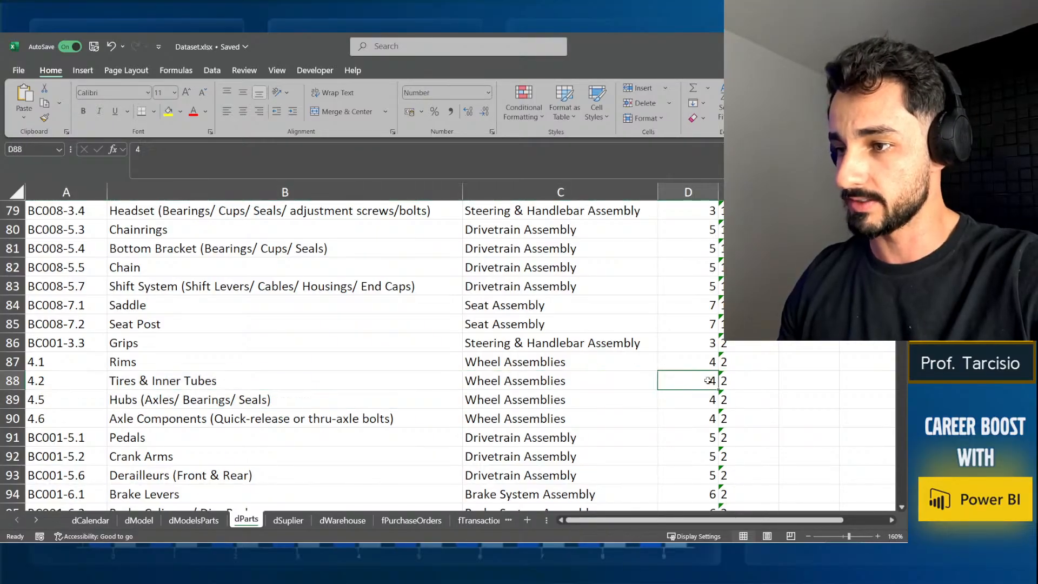
{"action": "key", "text": "Right"}
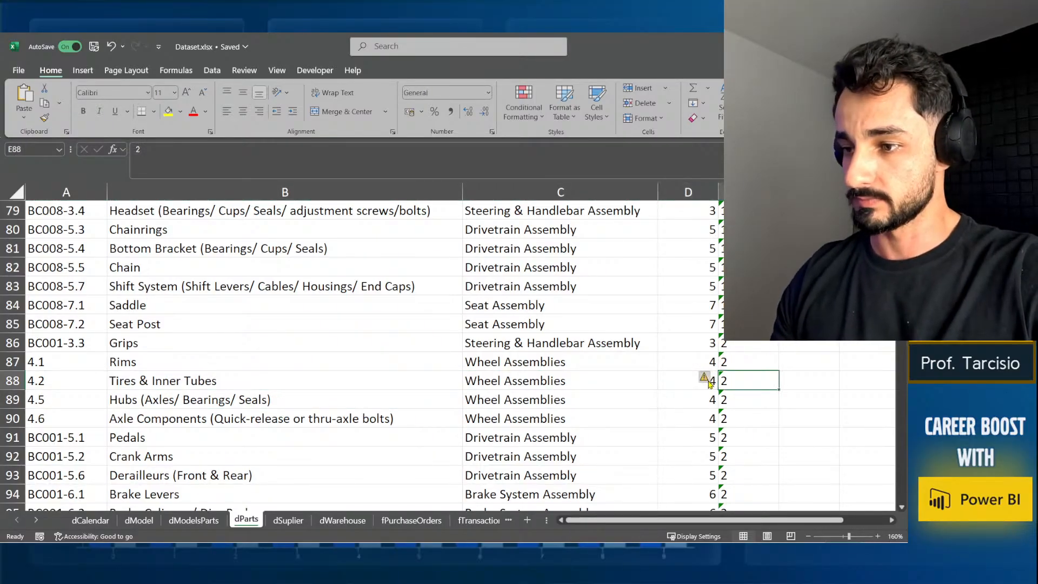
{"action": "key", "text": "ctrl+Up"}
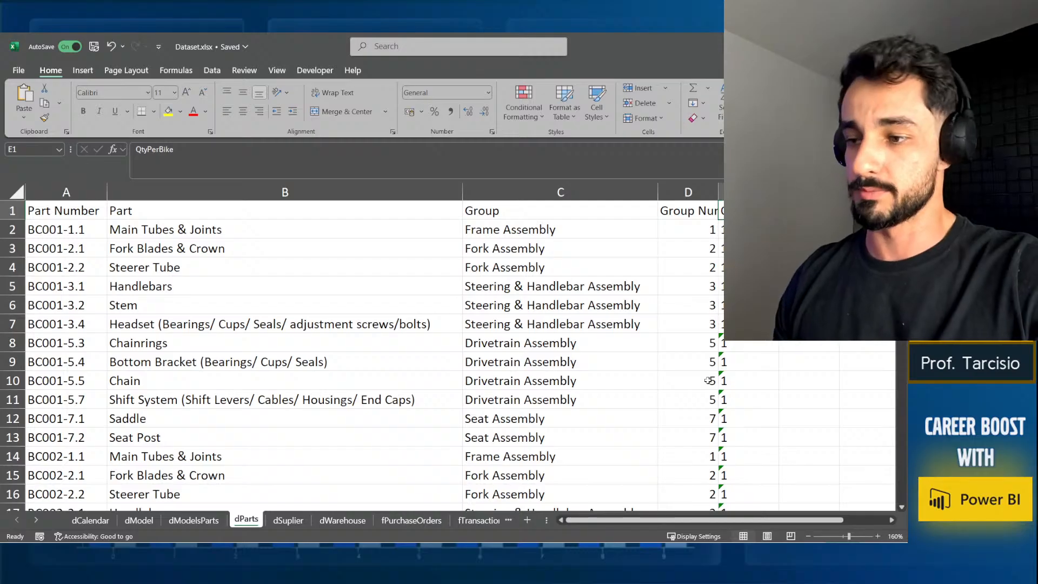
Review the QtyPerBike column on the dModelsParts sheet by selecting C1:C20, and clear the selection.
{"action": "left_click", "coordinate": [194, 520]}
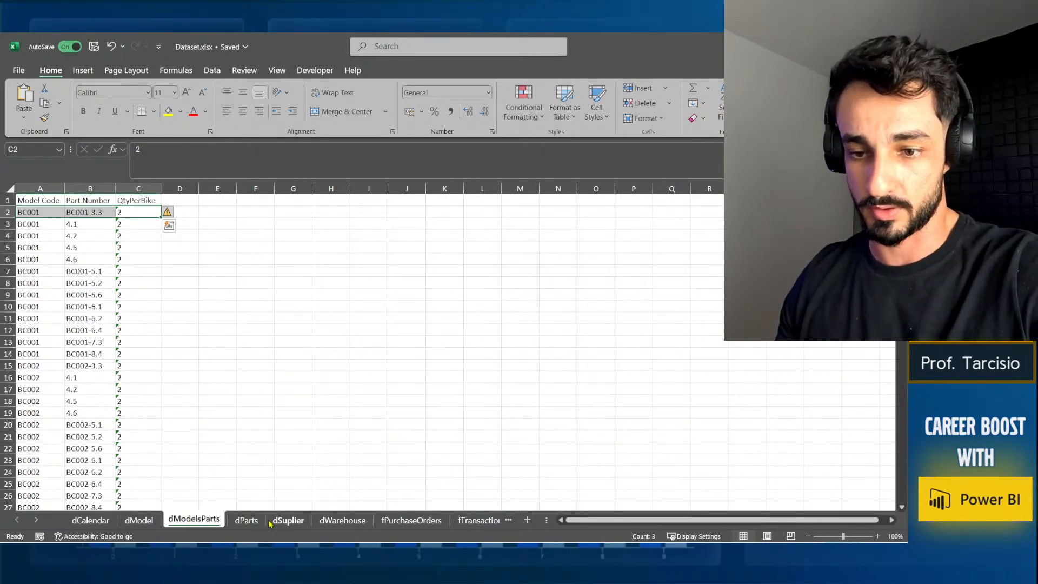
{"action": "left_click", "coordinate": [255, 259]}
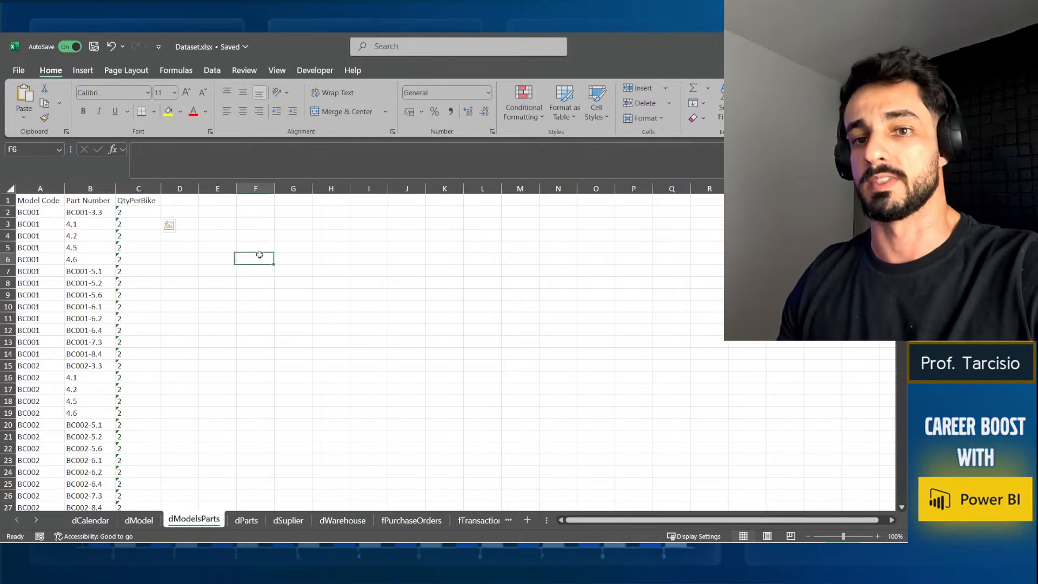
{"action": "left_click", "coordinate": [136, 189]}
{"action": "left_click_drag", "start_coordinate": [137, 200], "coordinate": [142, 424]}
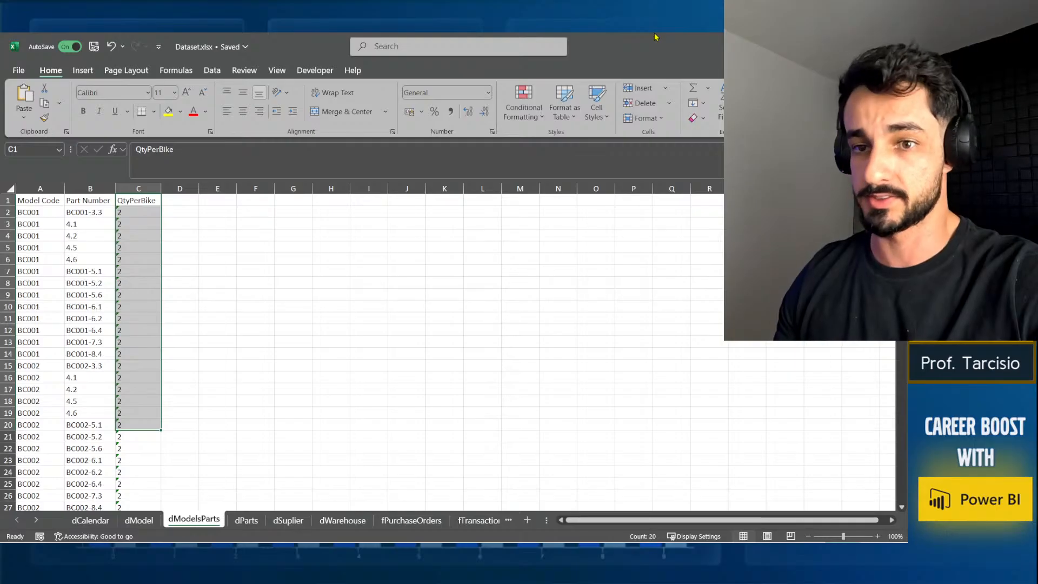
{"action": "left_click", "coordinate": [518, 246]}
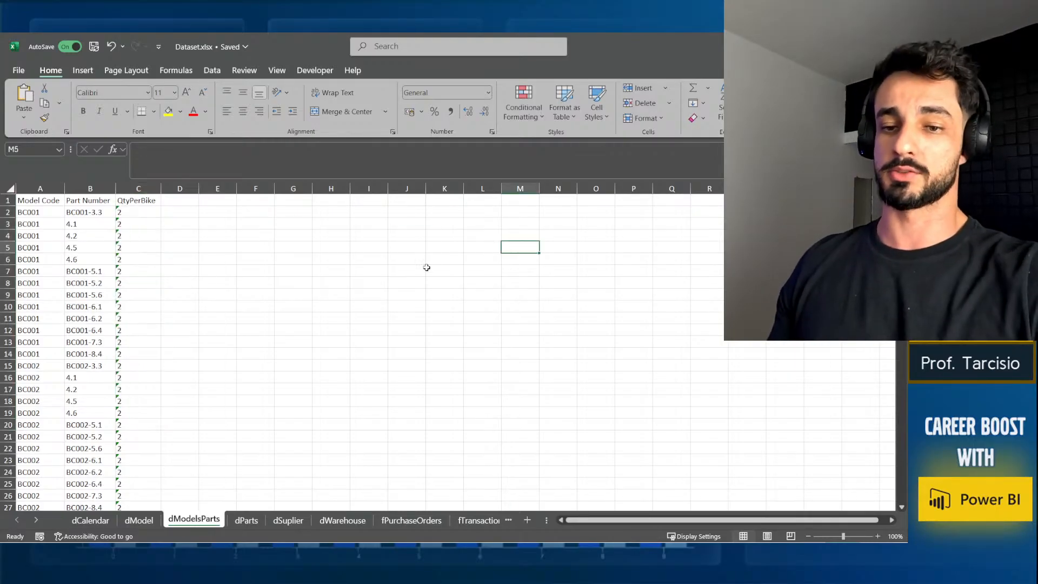
Enlarge the dSuplier sheet to 160% and fit the Supplier Code column to the width of its contents.
{"action": "left_click", "coordinate": [246, 520]}
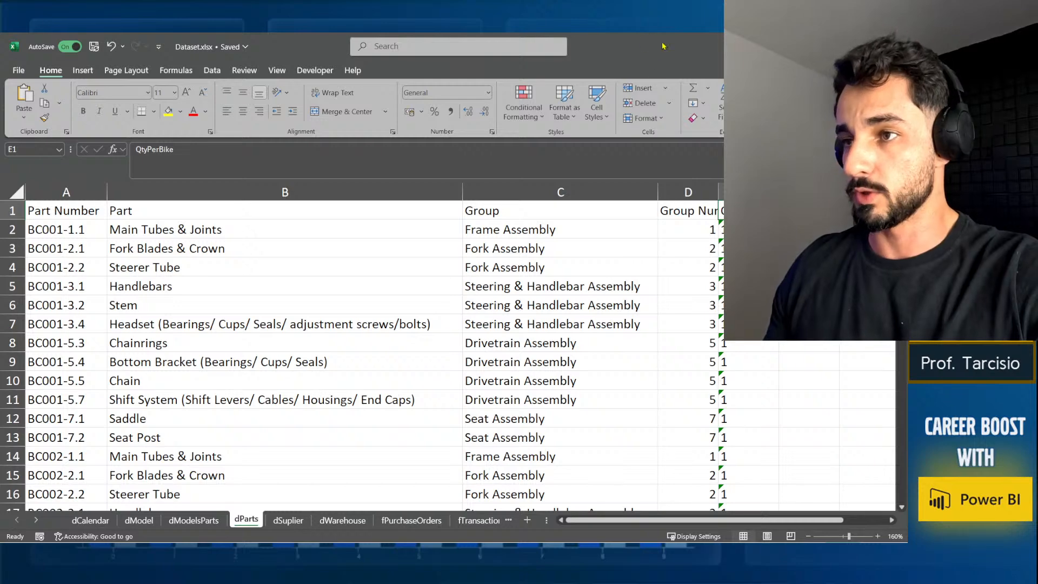
{"action": "left_click", "coordinate": [278, 522]}
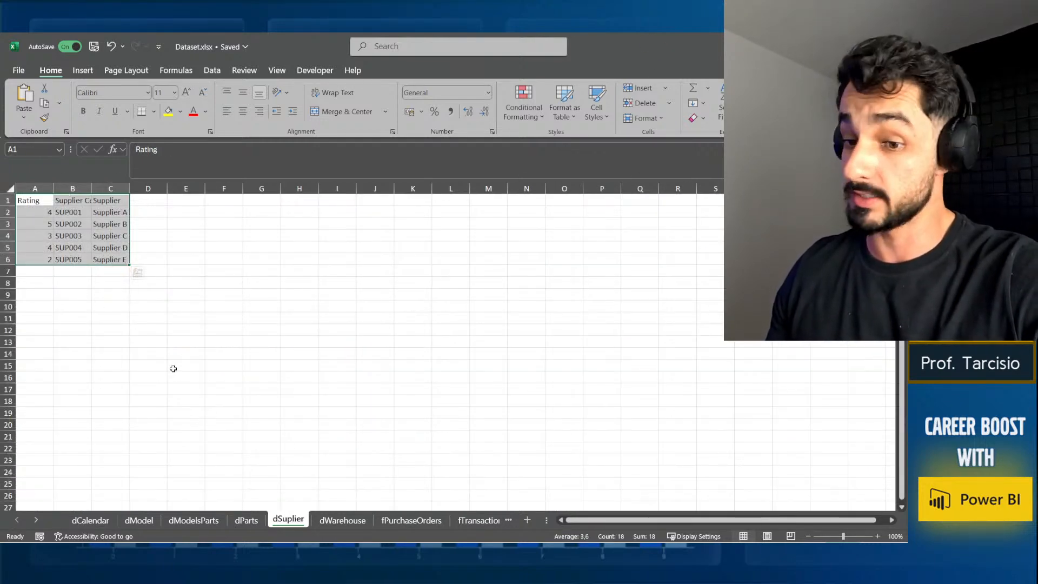
{"action": "left_click", "coordinate": [76, 236]}
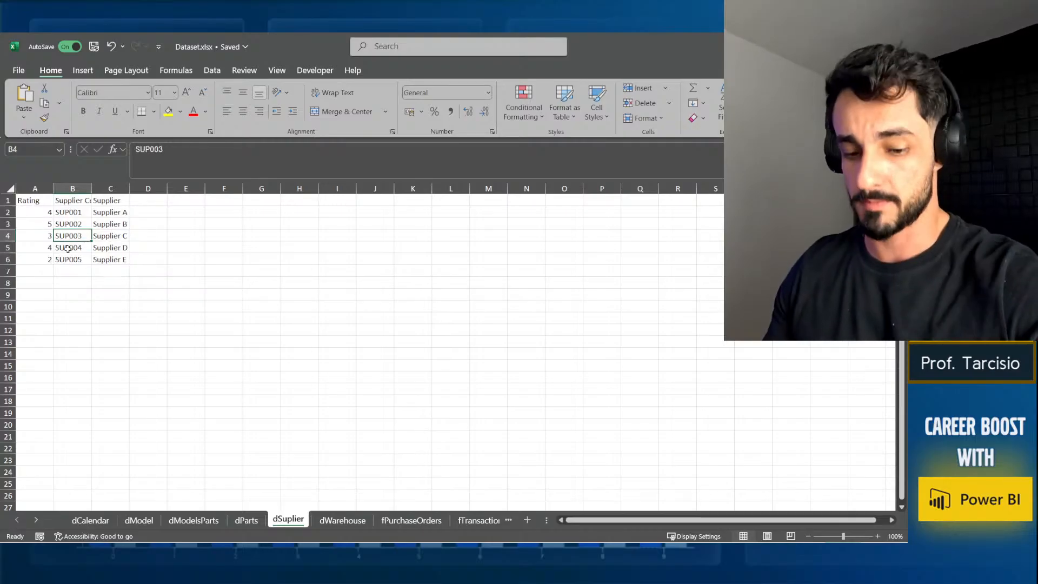
{"action": "scroll", "coordinate": [67, 248], "scroll_direction": "up", "scroll_amount": 4, "text": "ctrl"}
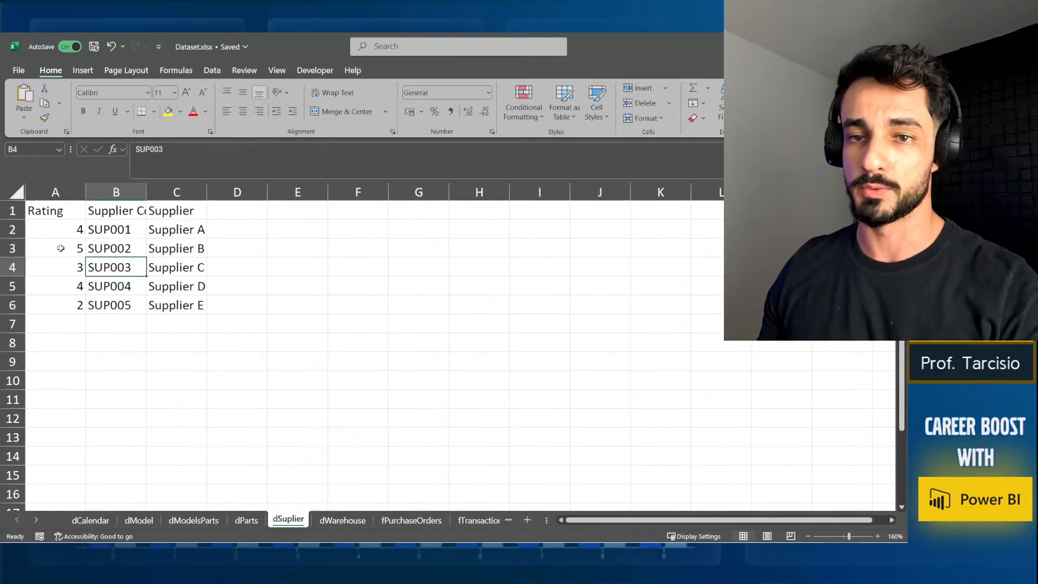
{"action": "double_click", "coordinate": [146, 184]}
Review the ratings, supplier codes and supplier names in rows 2 to 6 of dSuplier, and widen the Supplier column.
{"action": "left_click_drag", "start_coordinate": [67, 226], "coordinate": [70, 304]}
{"action": "left_click_drag", "start_coordinate": [152, 224], "coordinate": [150, 304]}
{"action": "left_click_drag", "start_coordinate": [203, 230], "coordinate": [211, 307]}
{"action": "left_click_drag", "start_coordinate": [237, 194], "coordinate": [250, 193]}
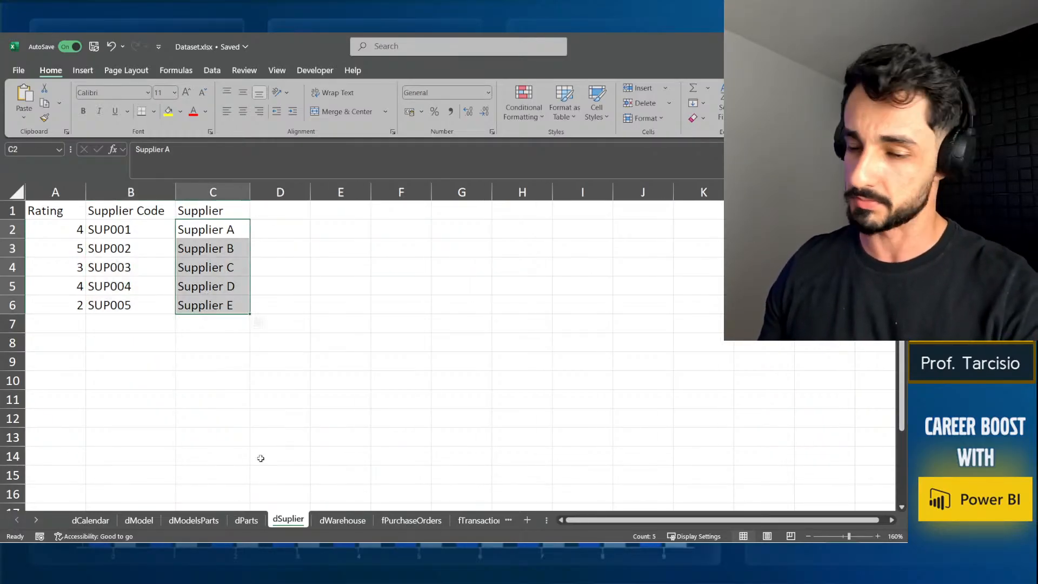
Enlarge the dWarehouse sheet to 175%, fit the Location and Warehouse Code columns to their contents, and select the countries in C2:C3.
{"action": "left_click", "coordinate": [323, 522]}
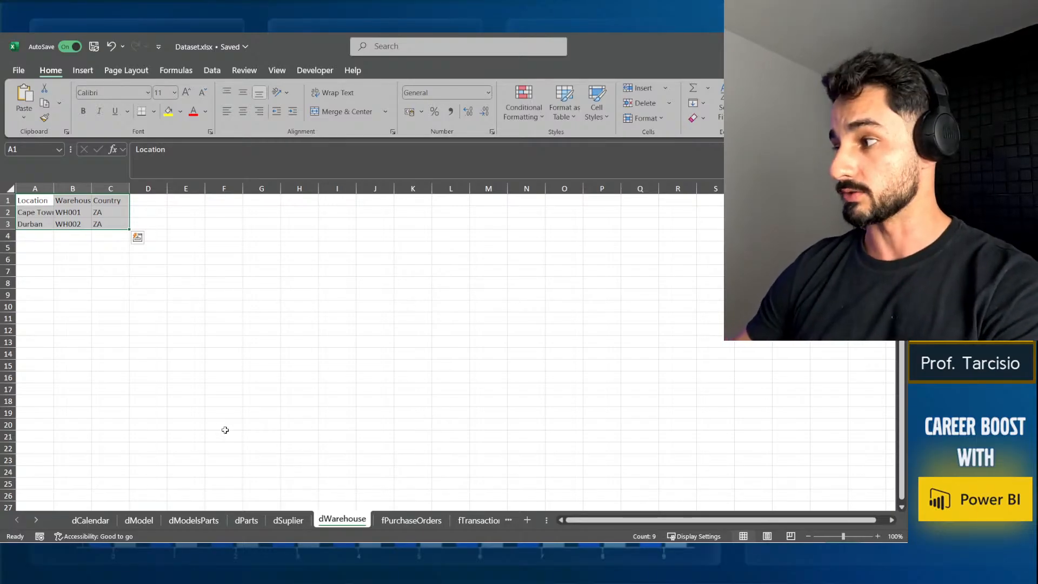
{"action": "double_click", "coordinate": [53, 189]}
{"action": "scroll", "coordinate": [91, 227], "scroll_direction": "up", "scroll_amount": 5}
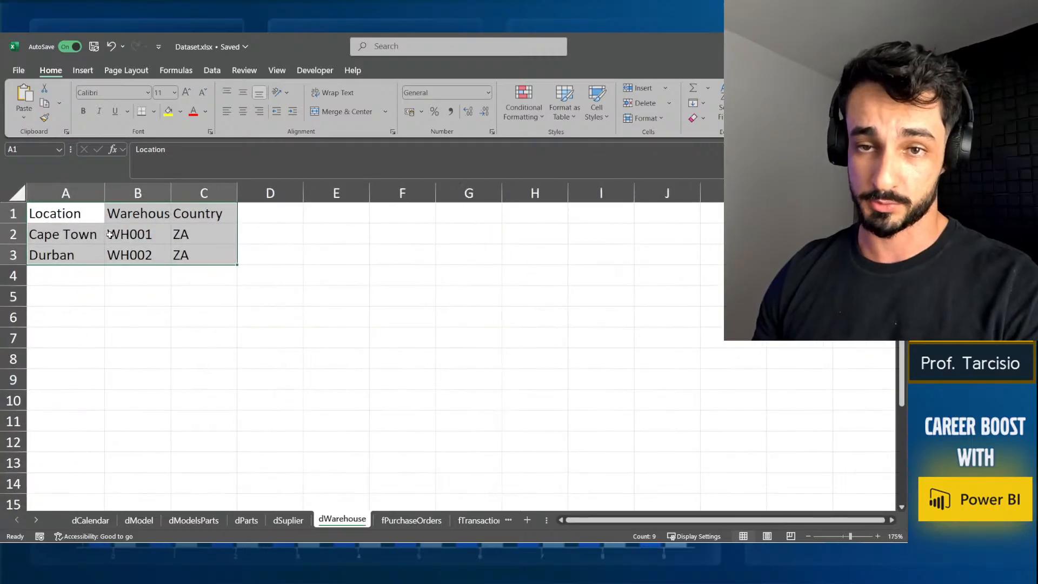
{"action": "left_click_drag", "start_coordinate": [90, 228], "coordinate": [87, 251]}
{"action": "double_click", "coordinate": [176, 206]}
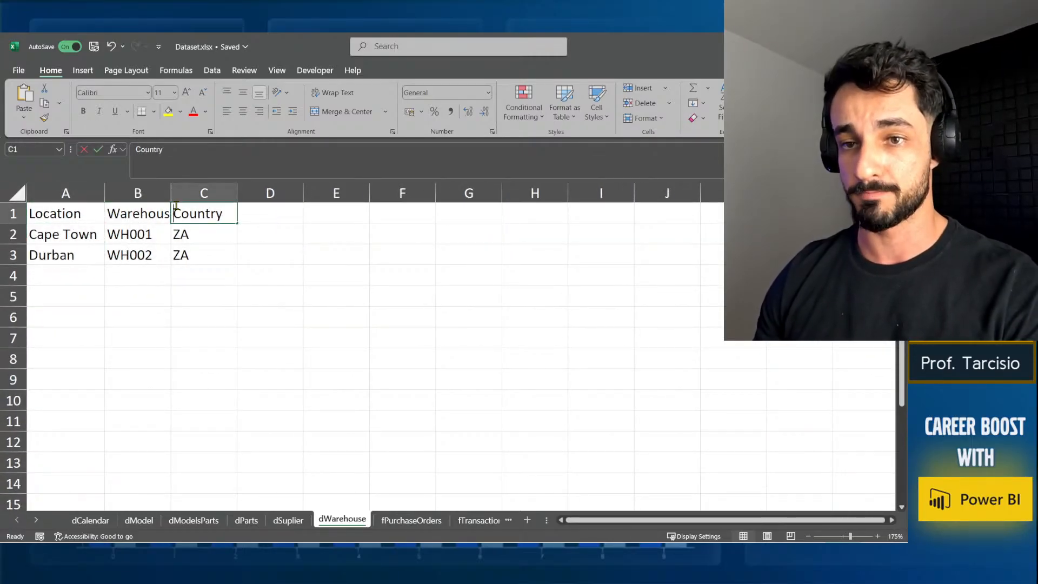
{"action": "double_click", "coordinate": [171, 193]}
{"action": "left_click", "coordinate": [258, 225]}
{"action": "left_click_drag", "start_coordinate": [258, 226], "coordinate": [263, 249]}
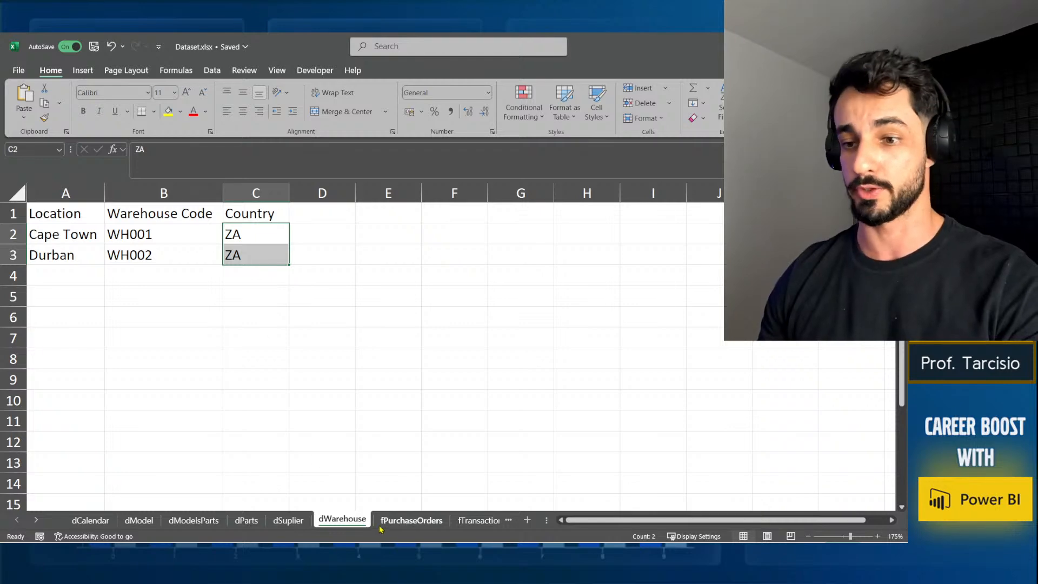
Fit the Order Date, Purchase Order ID and Purchase Order Line ID columns on the fPurchaseOrders sheet to the width of their contents.
{"action": "left_click", "coordinate": [402, 521]}
{"action": "left_click", "coordinate": [383, 318]}
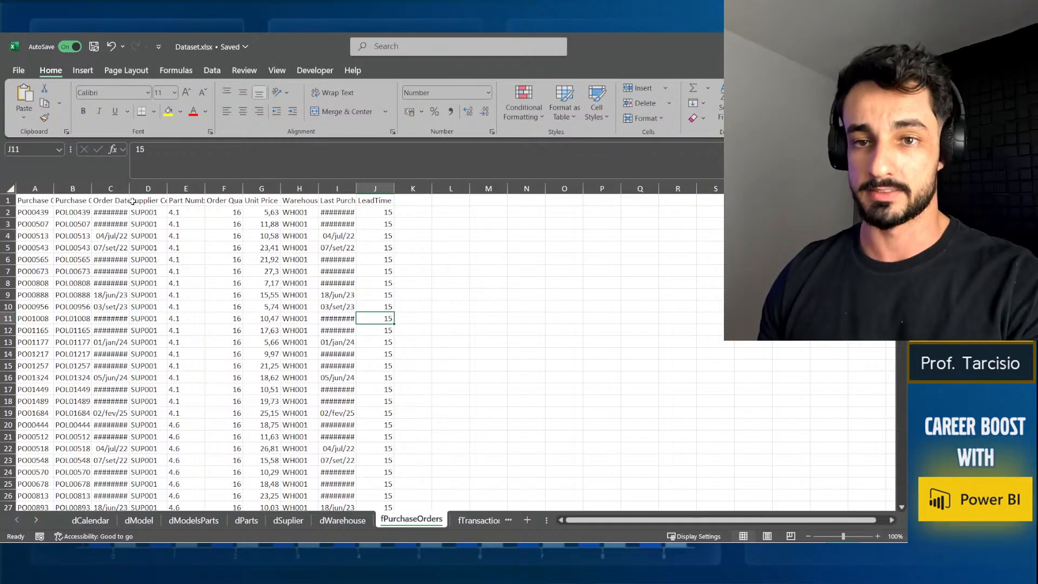
{"action": "double_click", "coordinate": [130, 183]}
{"action": "left_click", "coordinate": [68, 200]}
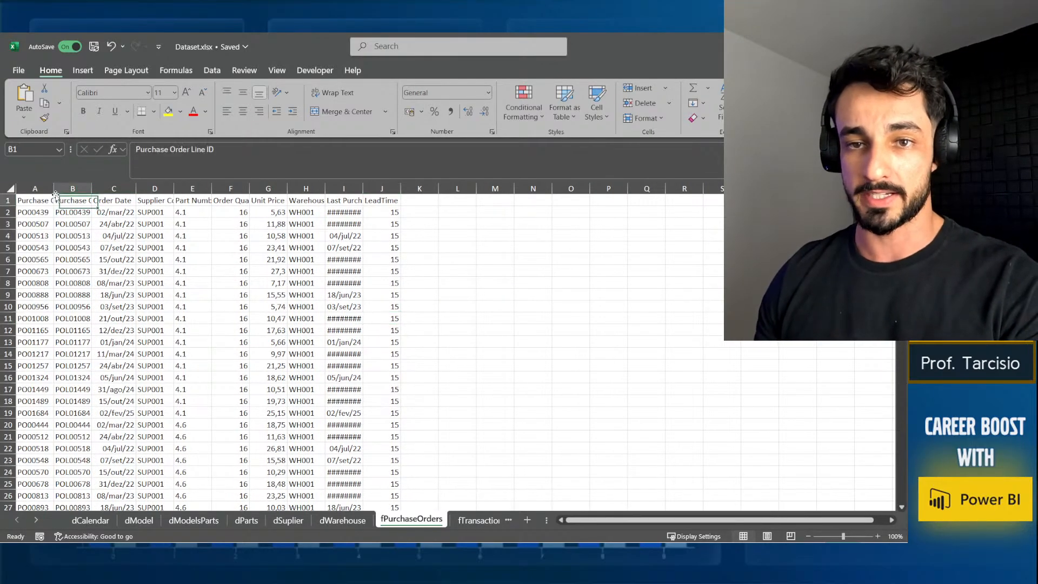
{"action": "double_click", "coordinate": [54, 188]}
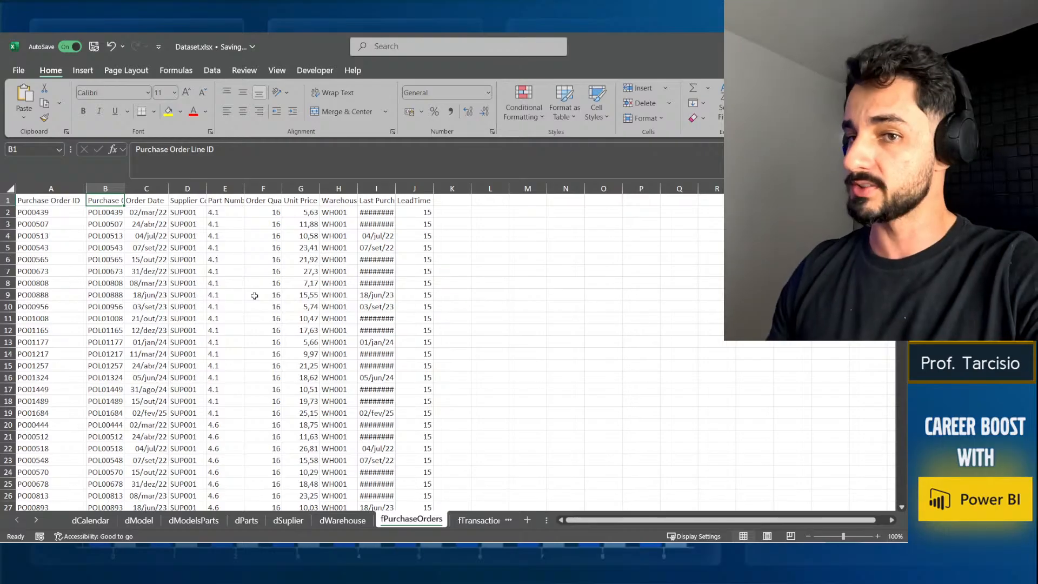
{"action": "left_click", "coordinate": [149, 210]}
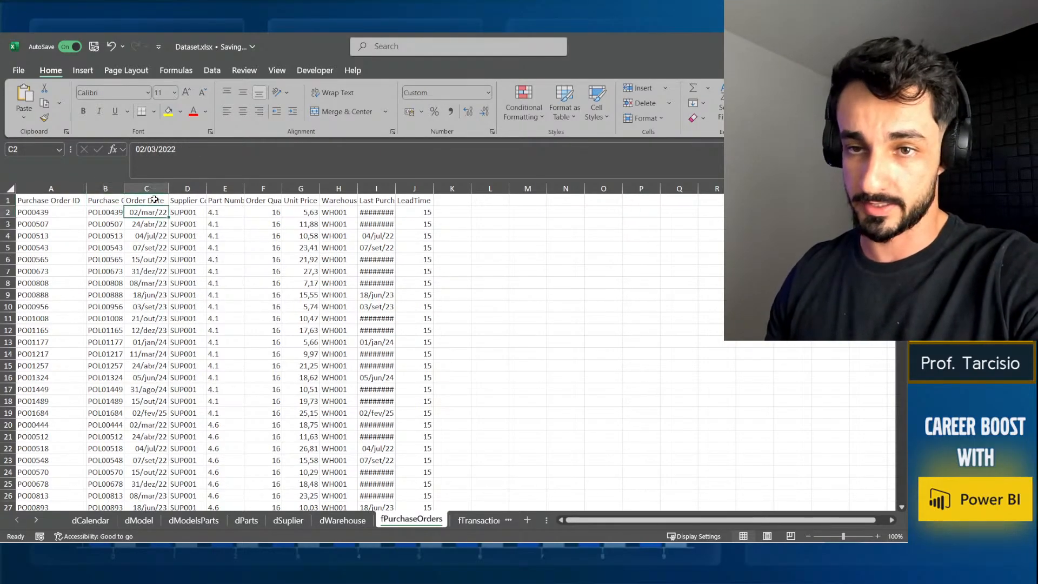
{"action": "double_click", "coordinate": [125, 187]}
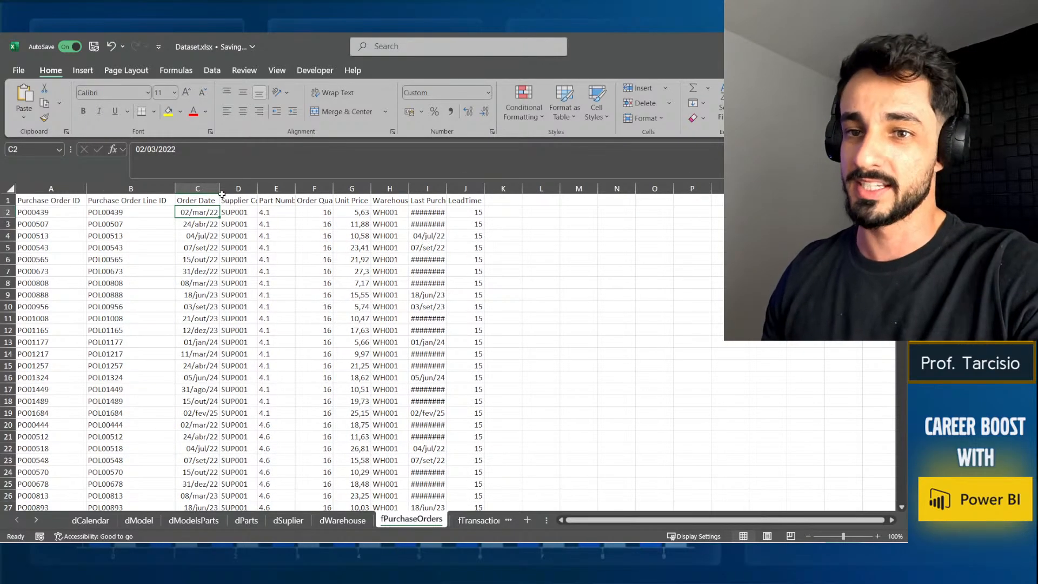
Fit the Supplier Code and Part Number columns on the fPurchaseOrders sheet to their contents, and select the first purchase order ID in A2.
{"action": "double_click", "coordinate": [258, 188]}
{"action": "mouse_move", "coordinate": [120, 211]}
{"action": "left_mouse_down"}
{"action": "mouse_move", "coordinate": [123, 202]}
{"action": "mouse_move", "coordinate": [126, 213]}
{"action": "left_mouse_up"}
{"action": "left_click", "coordinate": [123, 202]}
{"action": "left_click_drag", "start_coordinate": [36, 217], "coordinate": [82, 210]}
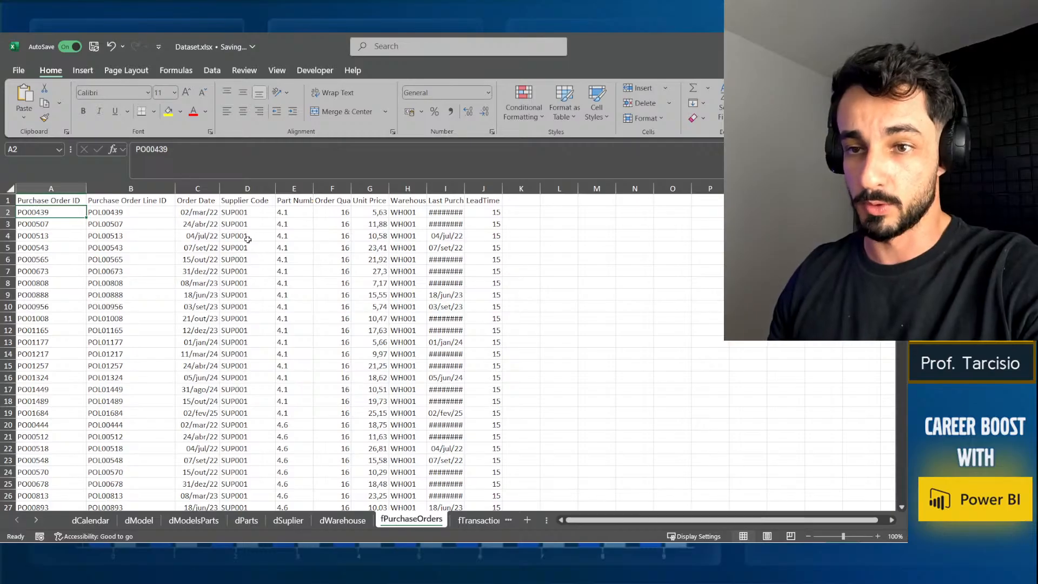
{"action": "double_click", "coordinate": [313, 186]}
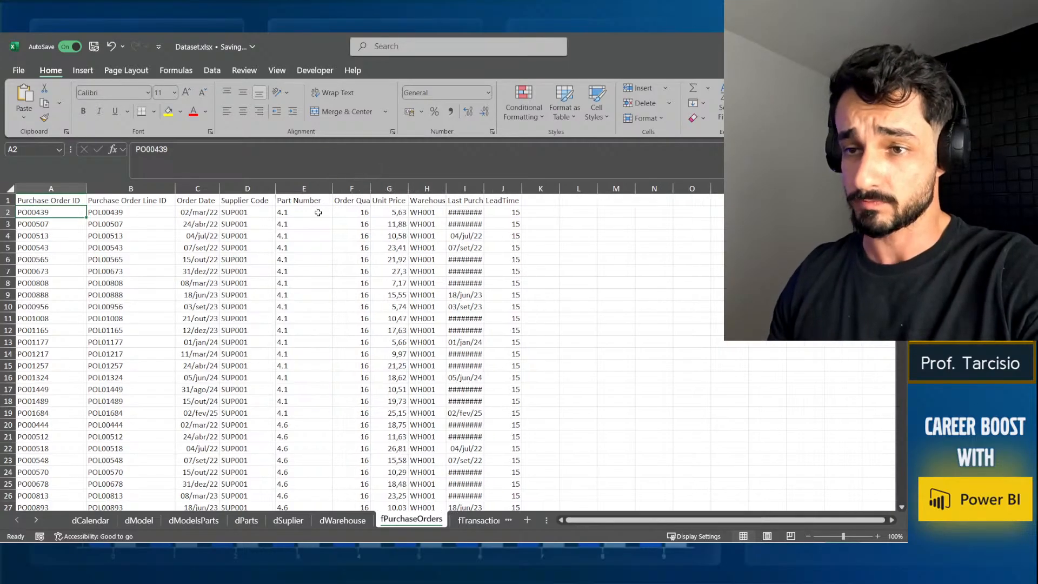
Enlarge the fPurchaseOrders sheet to 145% and select the first order's IDs and order date in A2:C2.
{"action": "left_click_drag", "start_coordinate": [307, 201], "coordinate": [306, 208]}
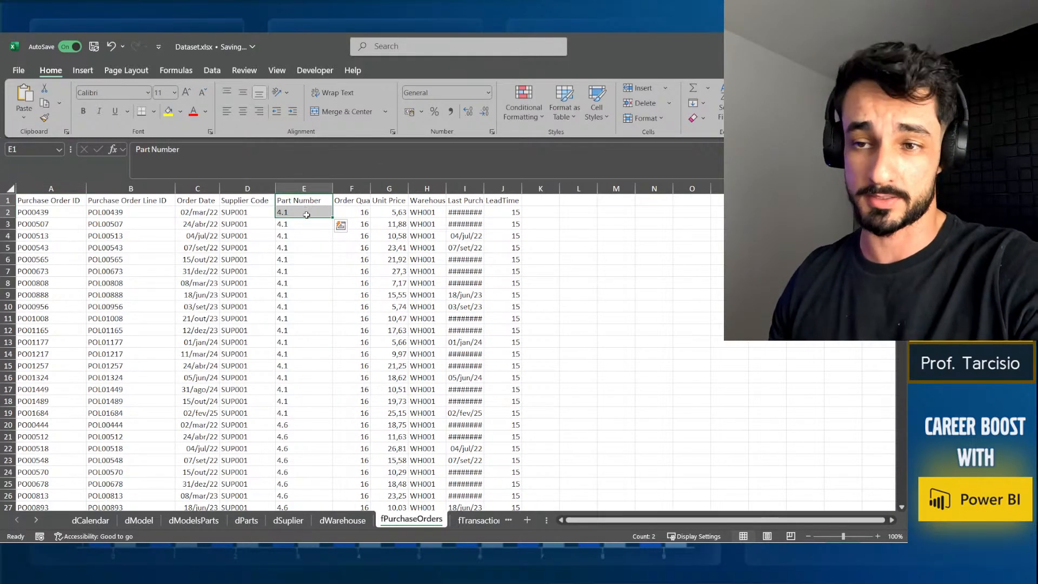
{"action": "left_click", "coordinate": [288, 213]}
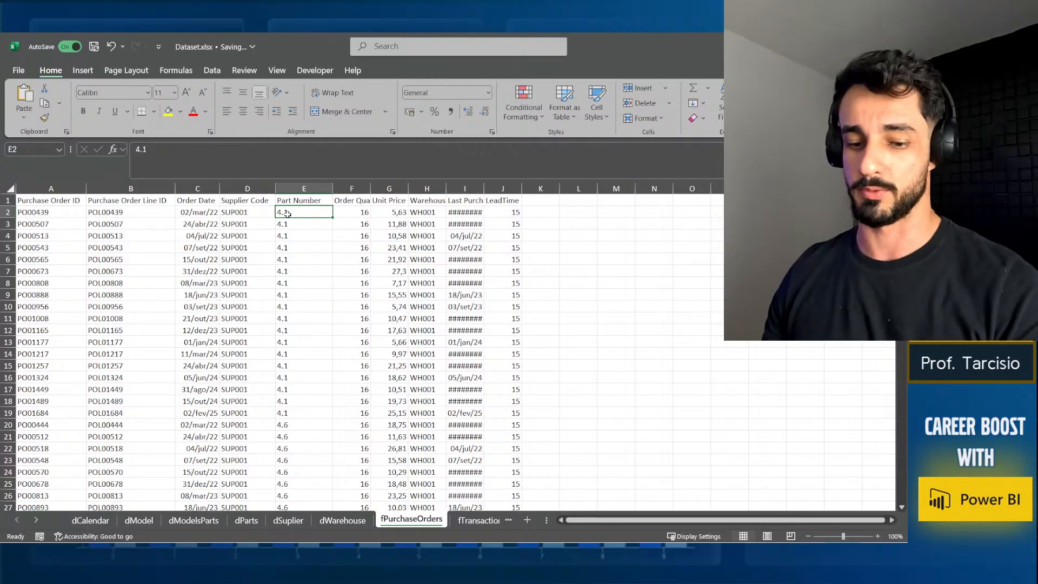
{"action": "scroll", "coordinate": [288, 213], "scroll_direction": "up", "scroll_amount": 3, "text": "ctrl"}
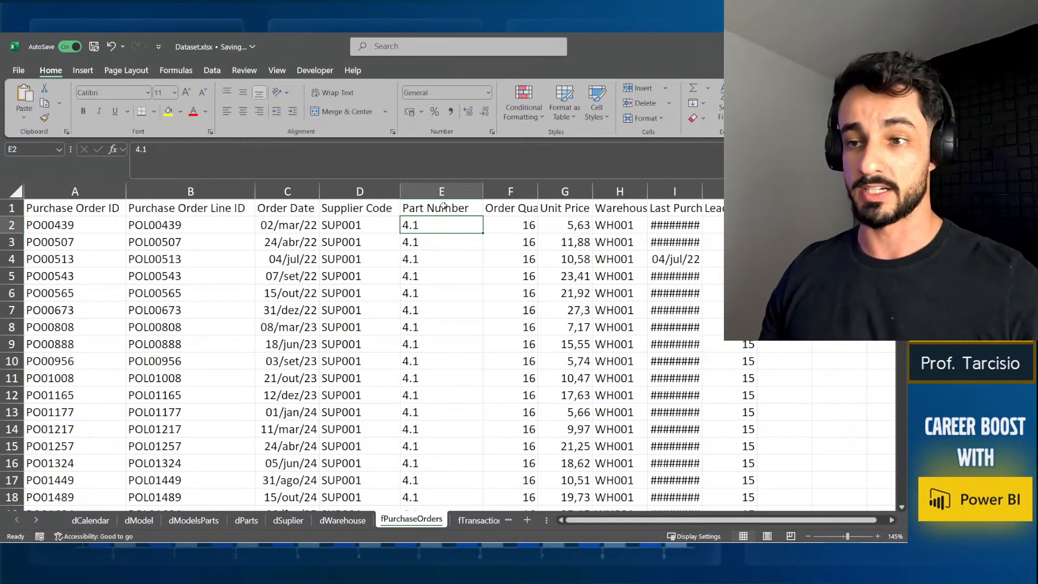
{"action": "mouse_move", "coordinate": [423, 208]}
{"action": "left_mouse_down"}
{"action": "mouse_move", "coordinate": [427, 224]}
{"action": "mouse_move", "coordinate": [394, 224]}
{"action": "mouse_move", "coordinate": [415, 218]}
{"action": "left_mouse_up"}
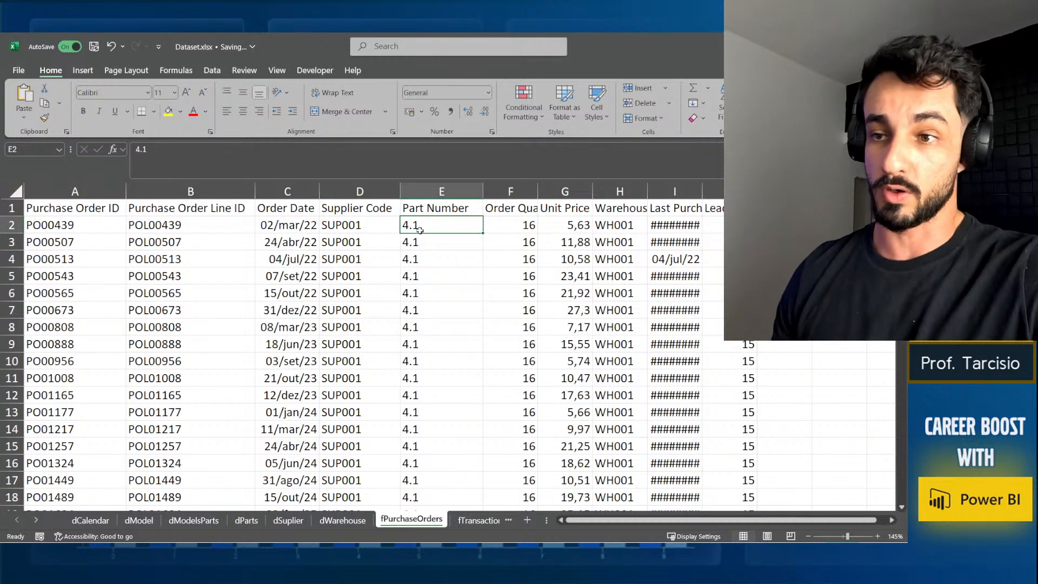
{"action": "left_click_drag", "start_coordinate": [408, 232], "coordinate": [268, 227]}
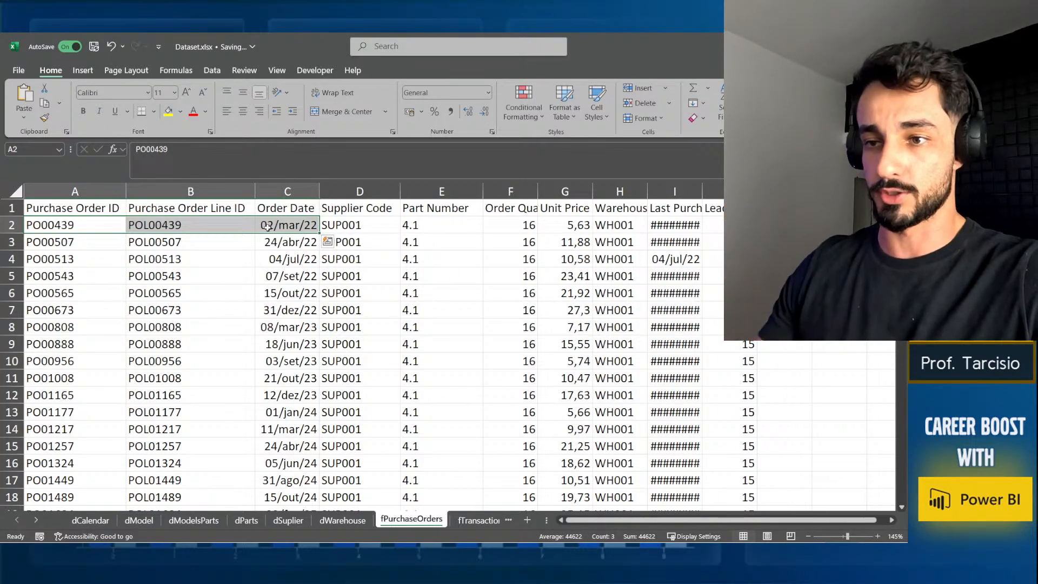
Fit the Order Quantity column on fPurchaseOrders to its contents and select the first order's part number in E2.
{"action": "left_click", "coordinate": [485, 223]}
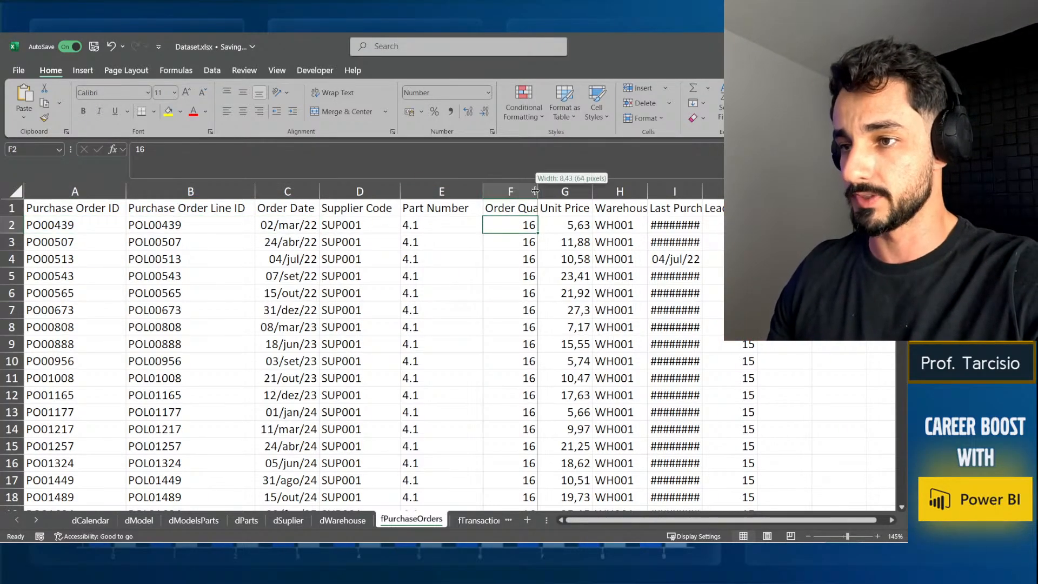
{"action": "double_click", "coordinate": [537, 191]}
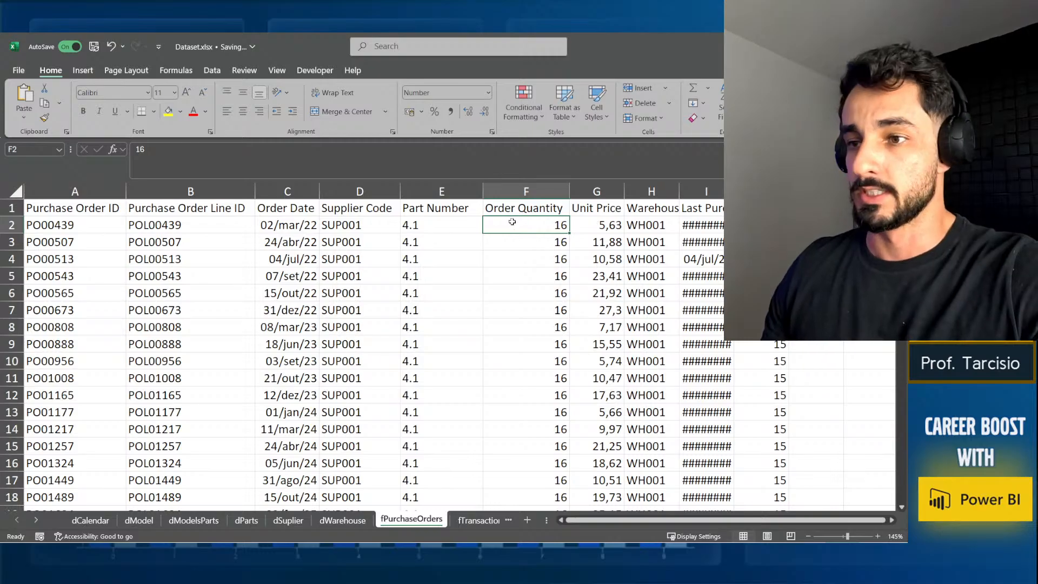
{"action": "left_click_drag", "start_coordinate": [511, 221], "coordinate": [548, 232]}
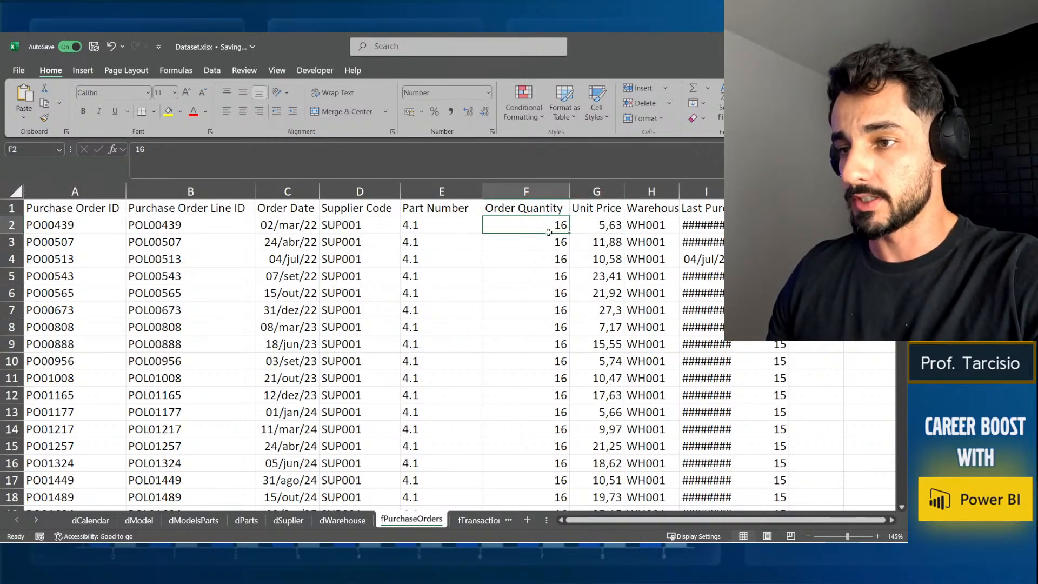
{"action": "left_click", "coordinate": [470, 226]}
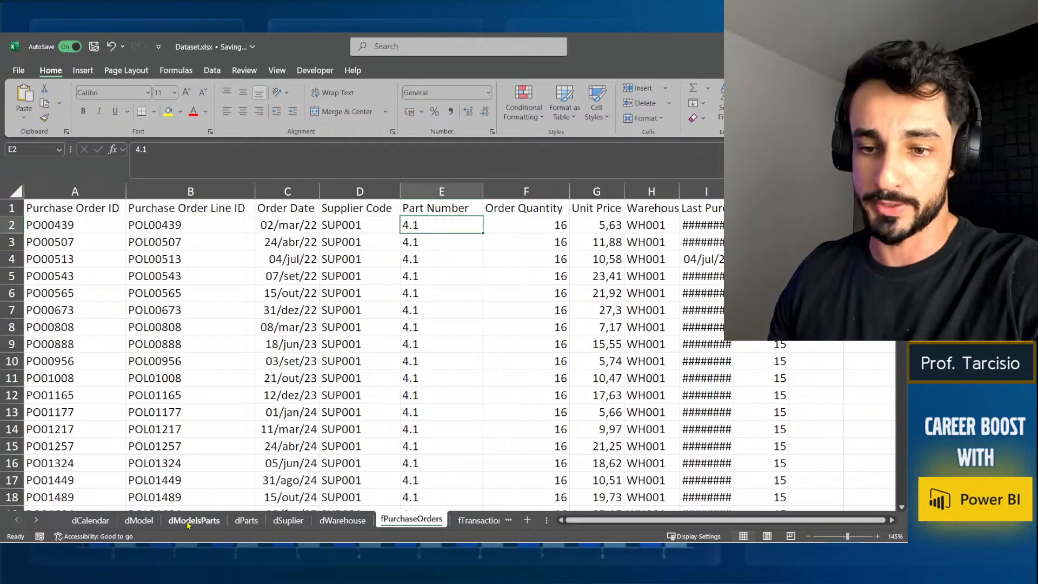
Look up part number 4.1 in the dParts sheet and select its part description.
{"action": "left_click", "coordinate": [140, 519]}
{"action": "left_click", "coordinate": [288, 519]}
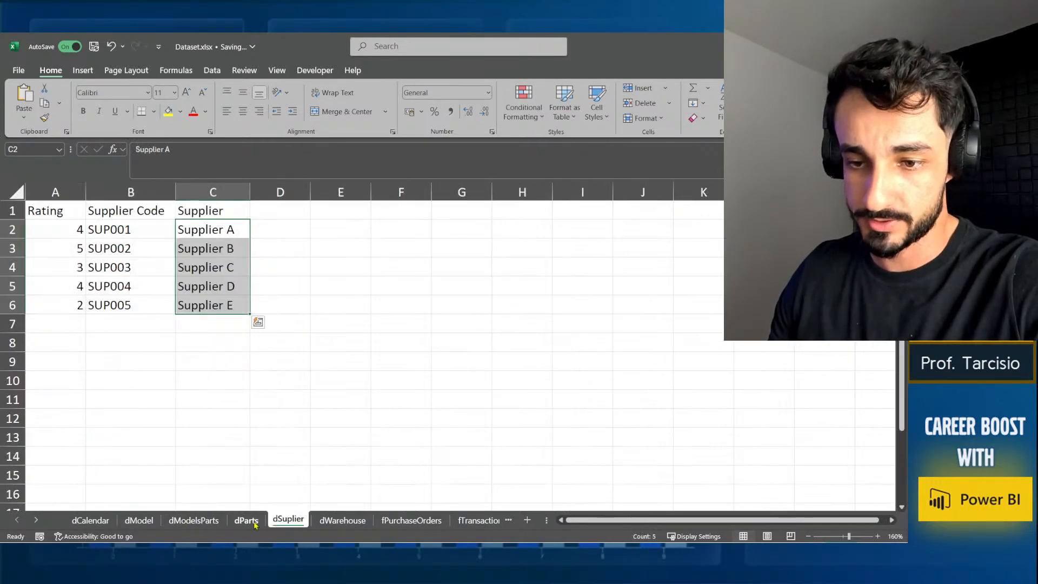
{"action": "left_click", "coordinate": [247, 520]}
{"action": "scroll", "coordinate": [94, 320], "scroll_direction": "down", "scroll_amount": 8}
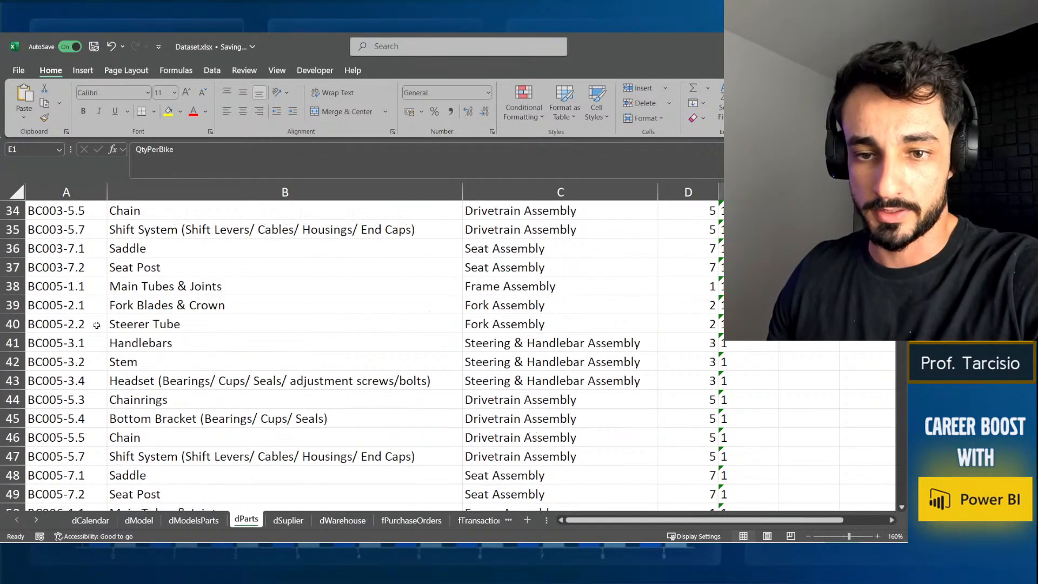
{"action": "scroll", "coordinate": [89, 374], "scroll_direction": "up", "scroll_amount": 15}
{"action": "scroll", "coordinate": [88, 377], "scroll_direction": "down", "scroll_amount": 20}
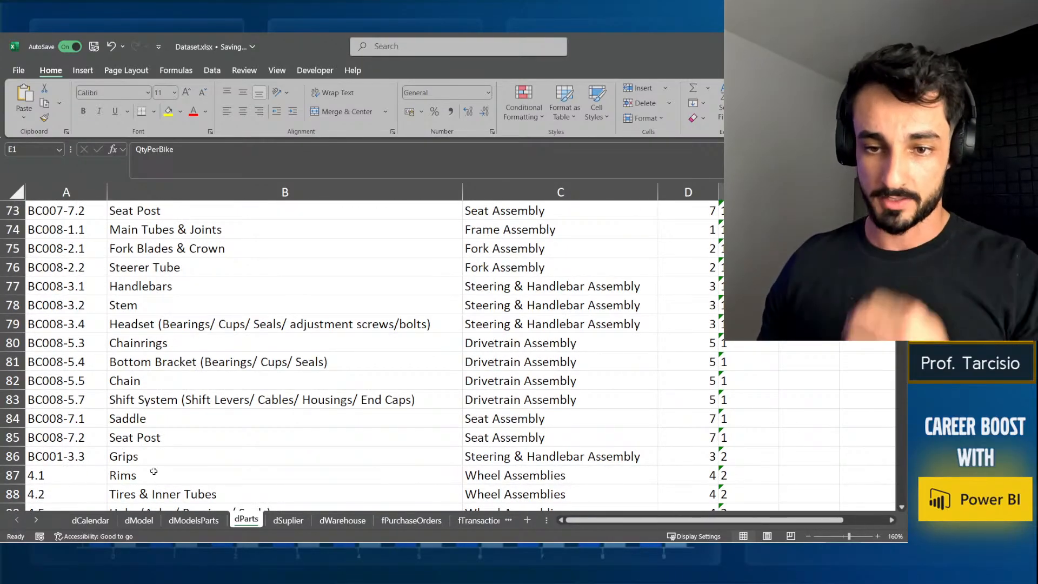
{"action": "left_click", "coordinate": [184, 475]}
{"action": "scroll", "coordinate": [141, 427], "scroll_direction": "down", "scroll_amount": 2}
{"action": "scroll", "coordinate": [141, 423], "scroll_direction": "down", "scroll_amount": 2}
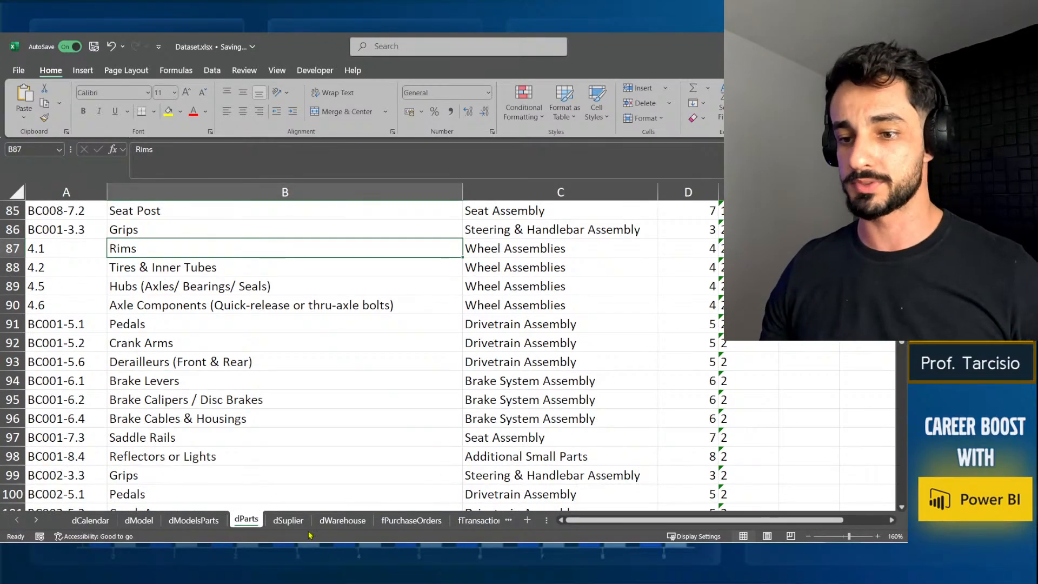
Return to fPurchaseOrders and fit the Warehouse Code and Last Purchase Date columns to their contents.
{"action": "left_click", "coordinate": [327, 520]}
{"action": "left_click", "coordinate": [410, 520]}
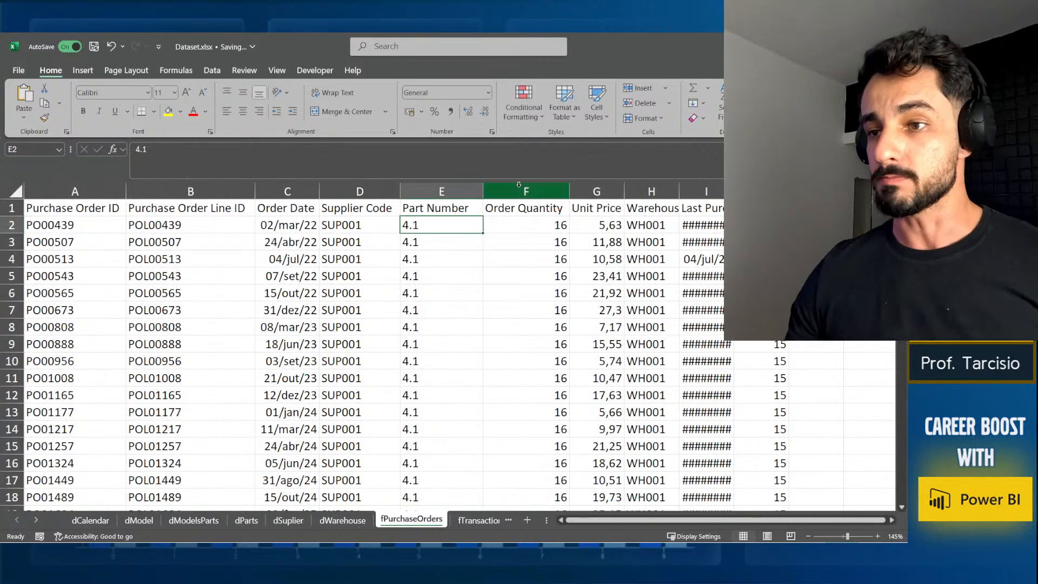
{"action": "left_click", "coordinate": [542, 222]}
{"action": "left_click", "coordinate": [608, 226]}
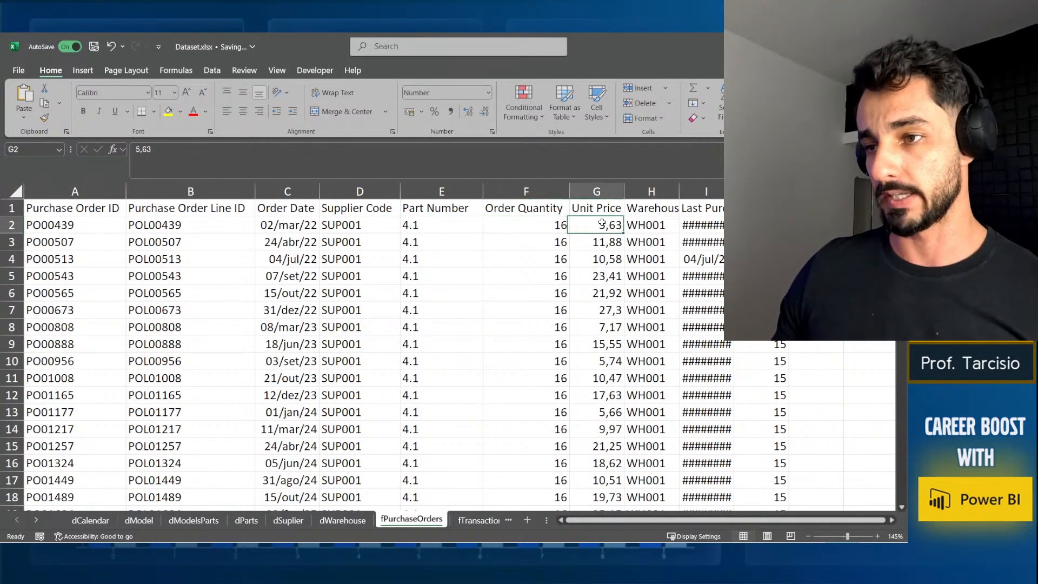
{"action": "left_click", "coordinate": [659, 224]}
{"action": "double_click", "coordinate": [679, 192]}
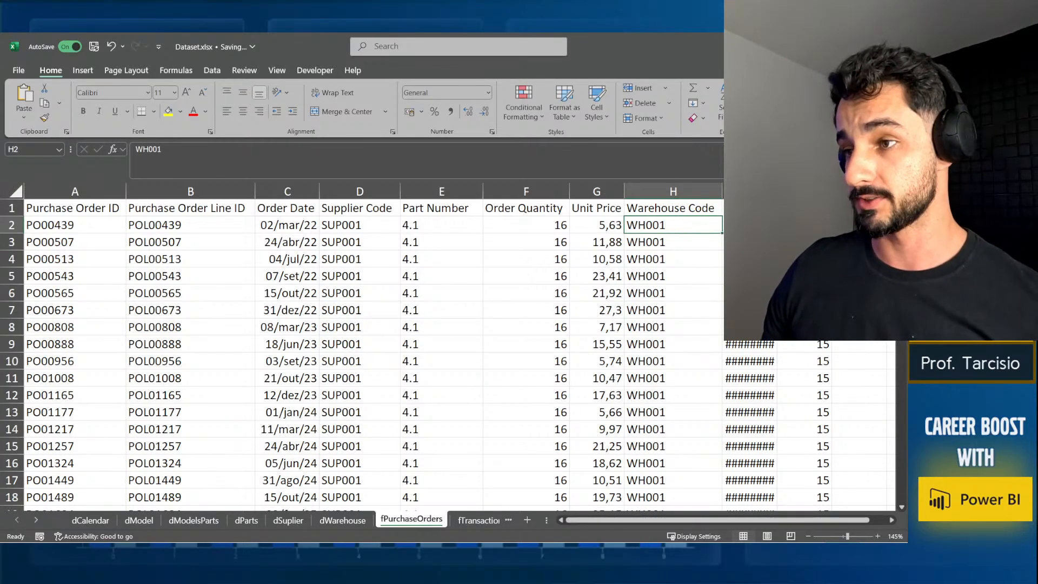
{"action": "left_click_drag", "start_coordinate": [777, 192], "coordinate": [821, 192]}
{"action": "left_click", "coordinate": [762, 225]}
{"action": "double_click", "coordinate": [820, 191]}
{"action": "left_click", "coordinate": [819, 192]}
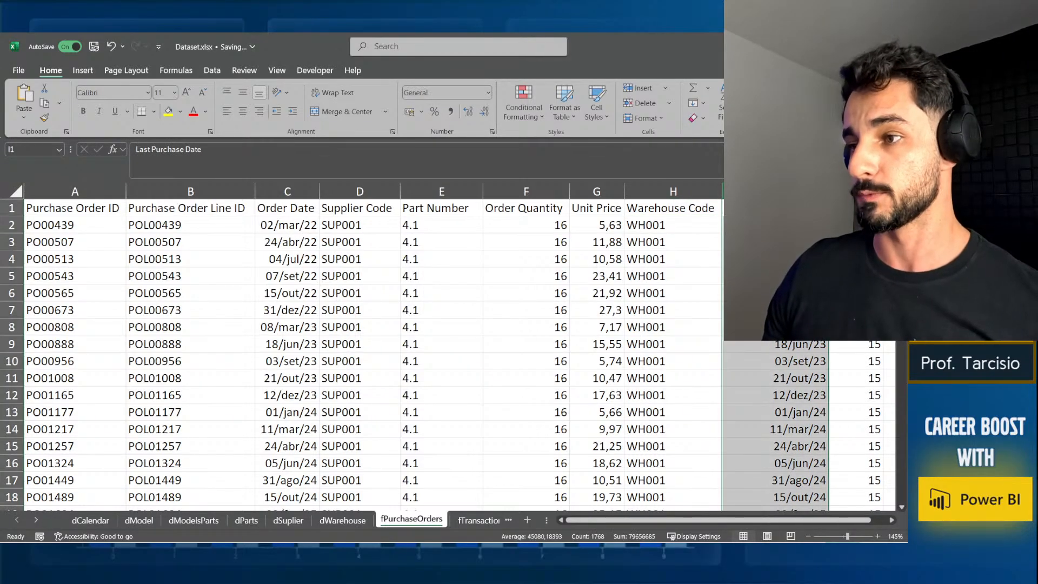
Examine the first purchase order in row 2, comparing its order date, last purchase date and lead time.
{"action": "left_click", "coordinate": [778, 224]}
{"action": "left_click", "coordinate": [856, 225]}
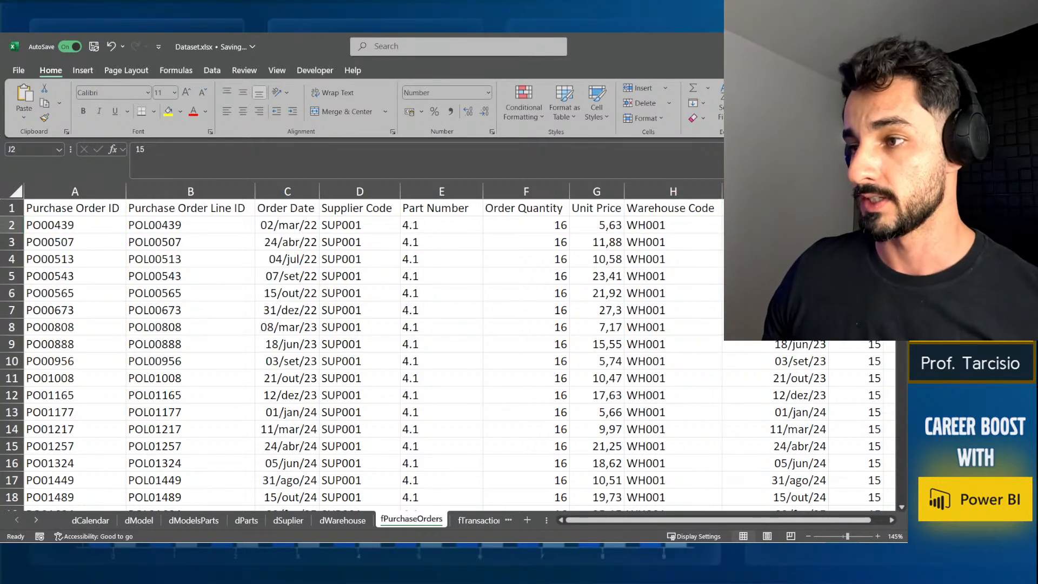
{"action": "left_click", "coordinate": [778, 224]}
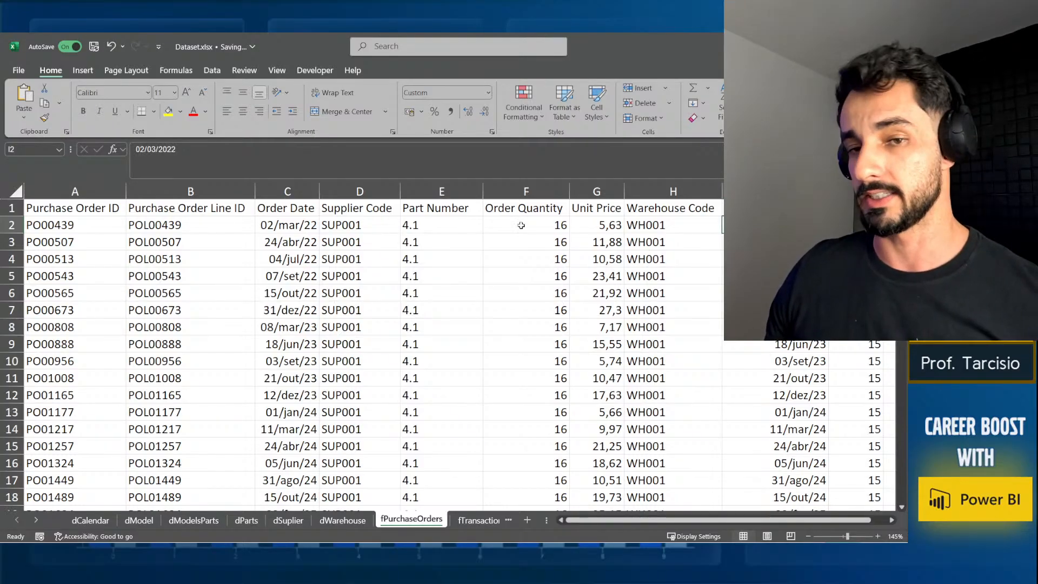
{"action": "left_click_drag", "start_coordinate": [76, 227], "coordinate": [528, 238]}
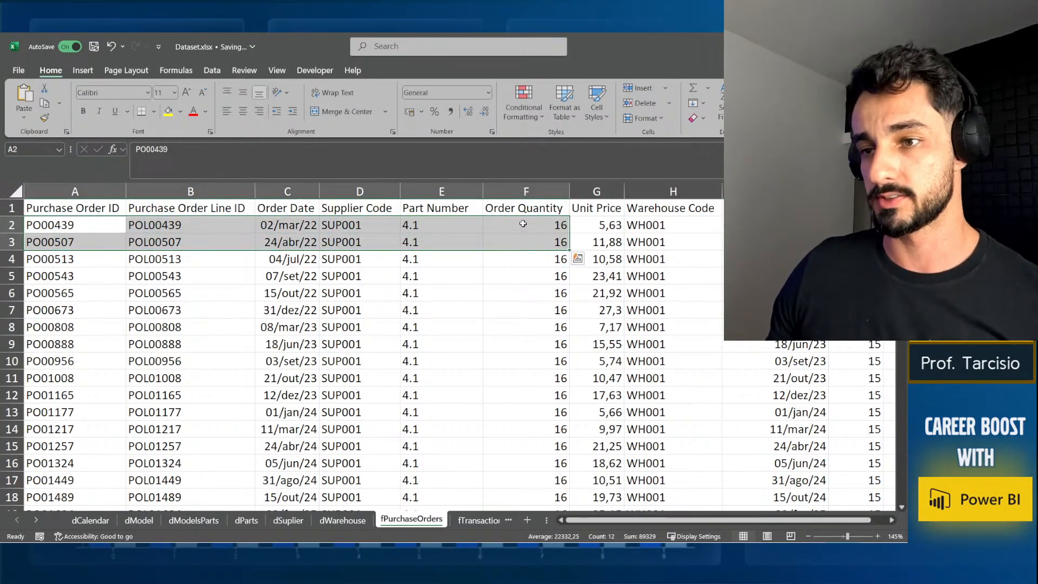
{"action": "left_click_drag", "start_coordinate": [81, 227], "coordinate": [784, 225]}
{"action": "left_click", "coordinate": [781, 224]}
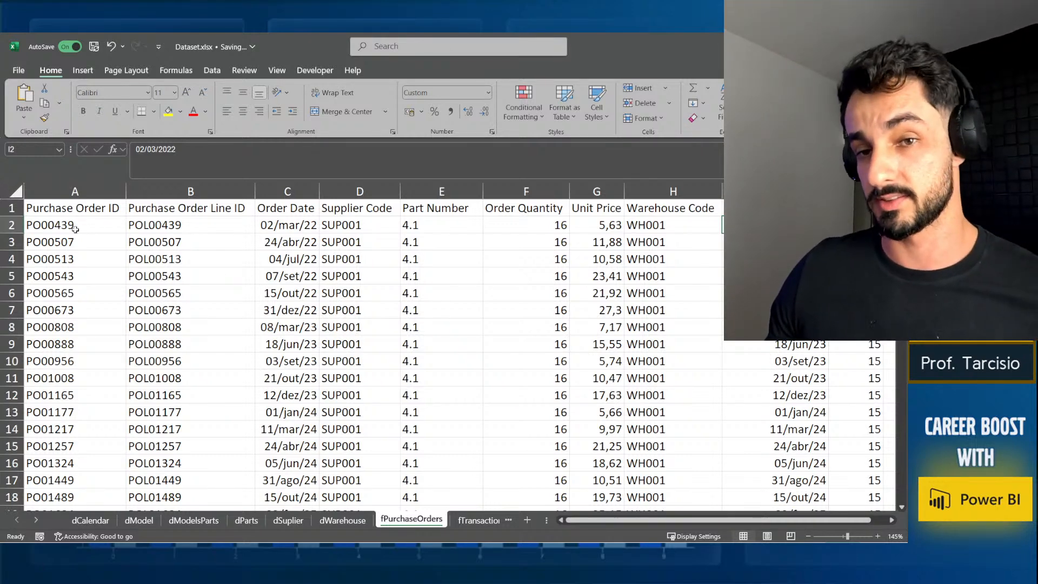
{"action": "left_click_drag", "start_coordinate": [76, 228], "coordinate": [286, 224]}
{"action": "left_click", "coordinate": [277, 223]}
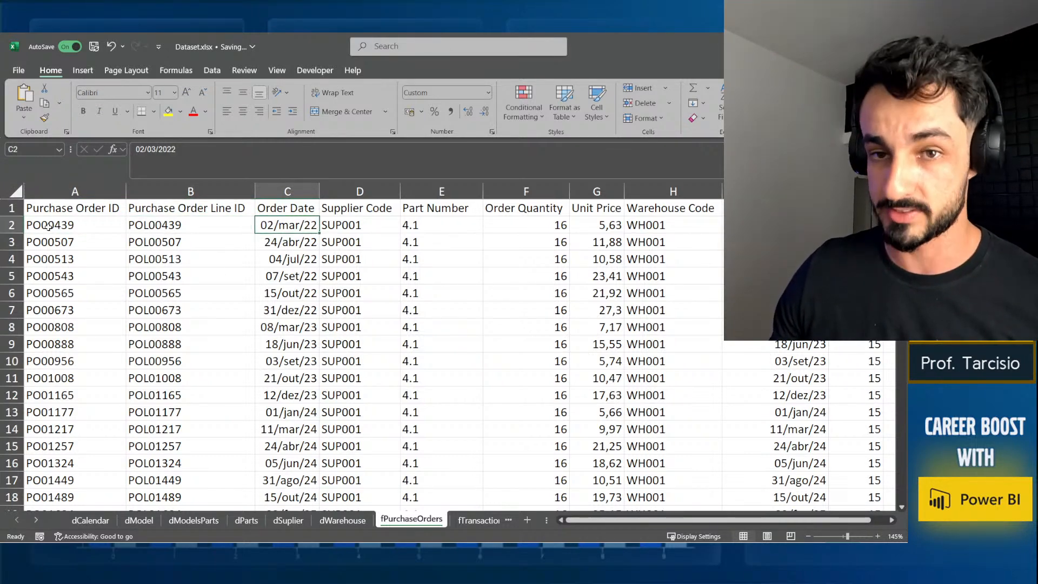
{"action": "left_click_drag", "start_coordinate": [49, 225], "coordinate": [778, 225]}
{"action": "left_click", "coordinate": [775, 225]}
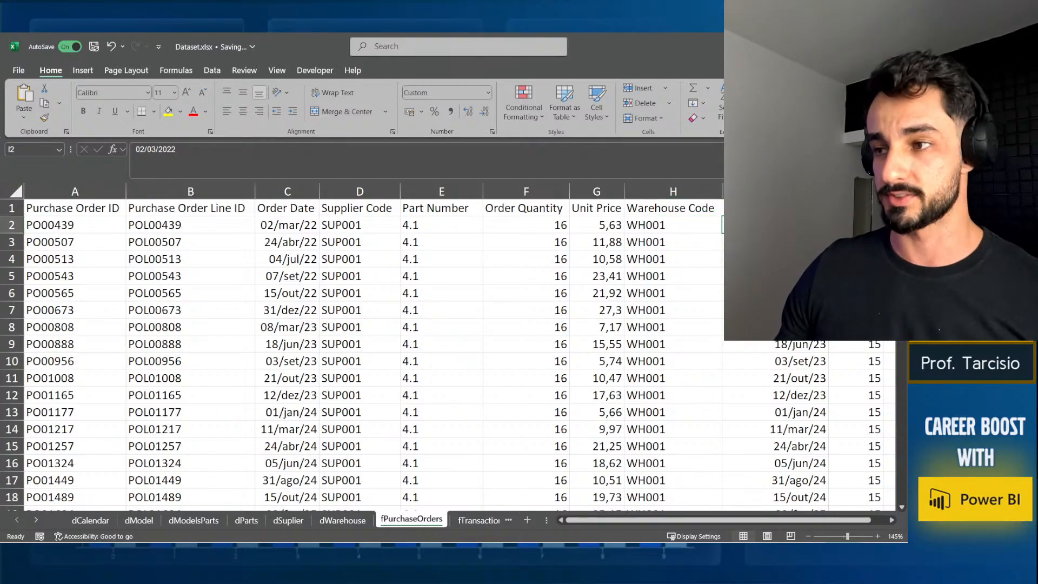
Review the LeadTime values down to the last row of fPurchaseOrders and return to the column header.
{"action": "key", "text": "Right"}
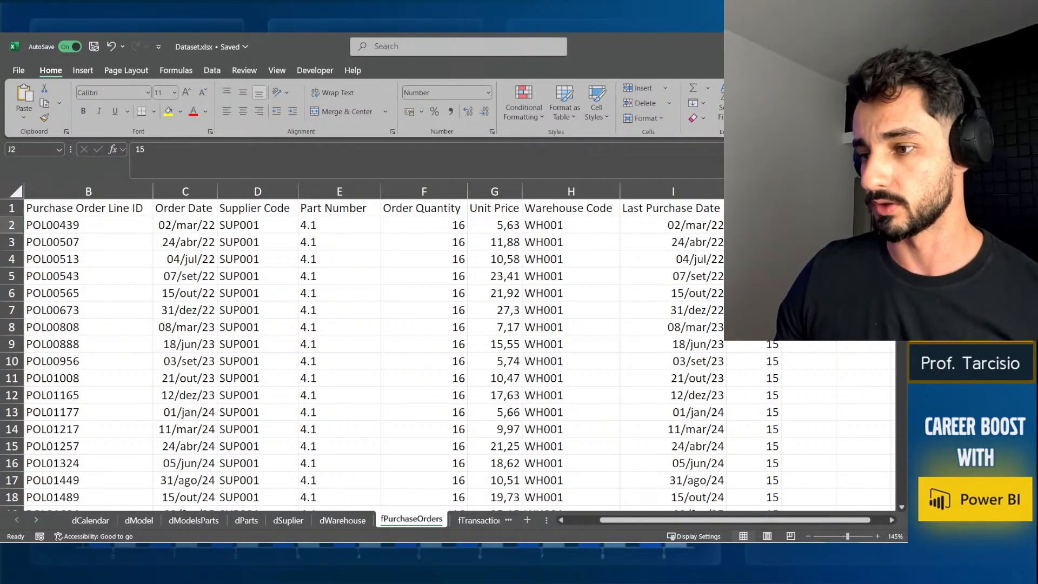
{"action": "scroll", "coordinate": [766, 378], "scroll_direction": "down", "scroll_amount": 20}
{"action": "left_click", "coordinate": [765, 430]}
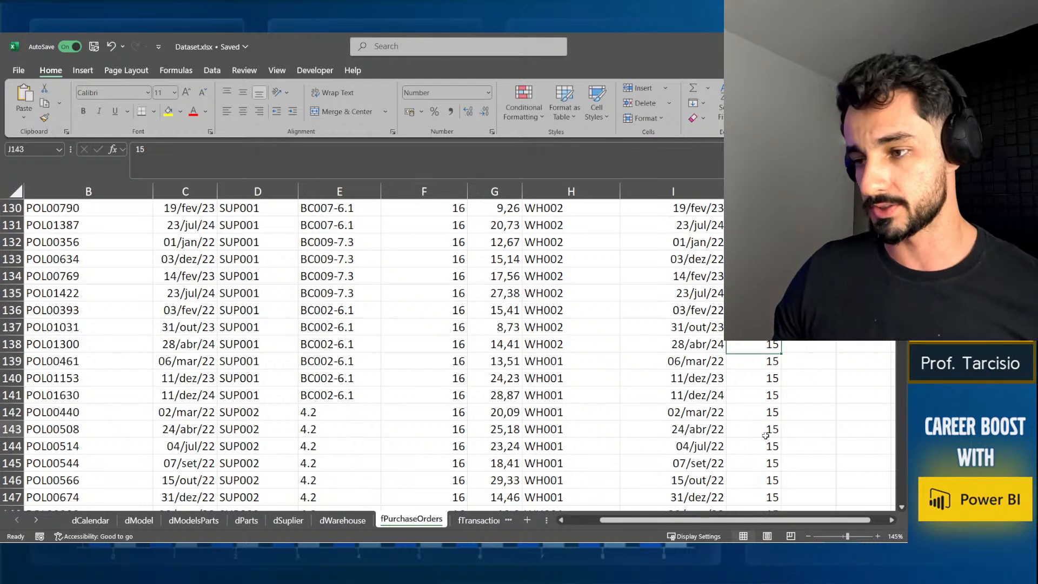
{"action": "key", "text": "ctrl+Down"}
{"action": "key", "text": "ctrl+Up"}
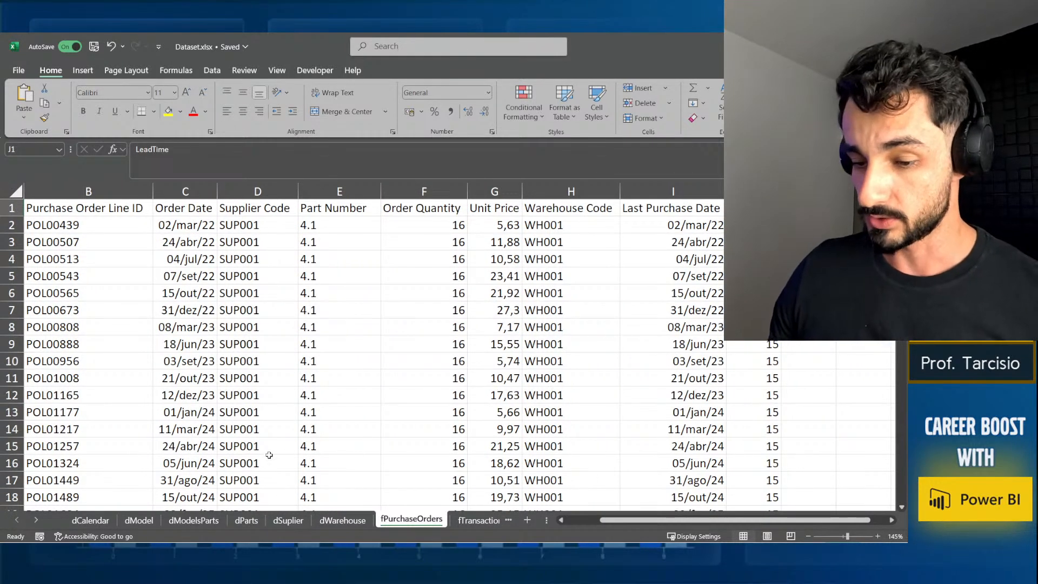
Fit the TransactionType and TransactionDate columns on the fTransactions sheet to their contents, and enlarge the sheet to 145%.
{"action": "left_click", "coordinate": [473, 520]}
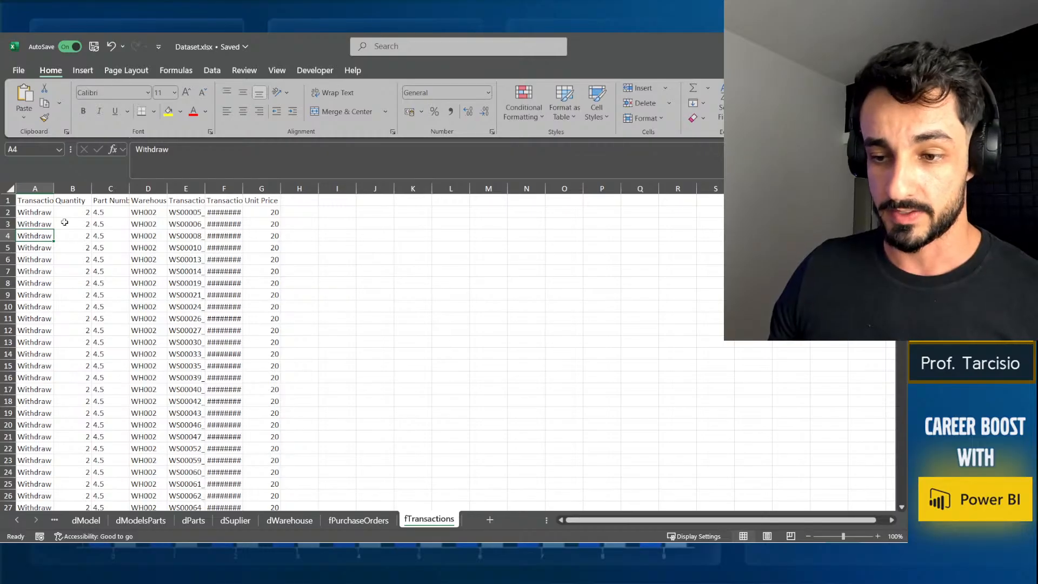
{"action": "double_click", "coordinate": [54, 188]}
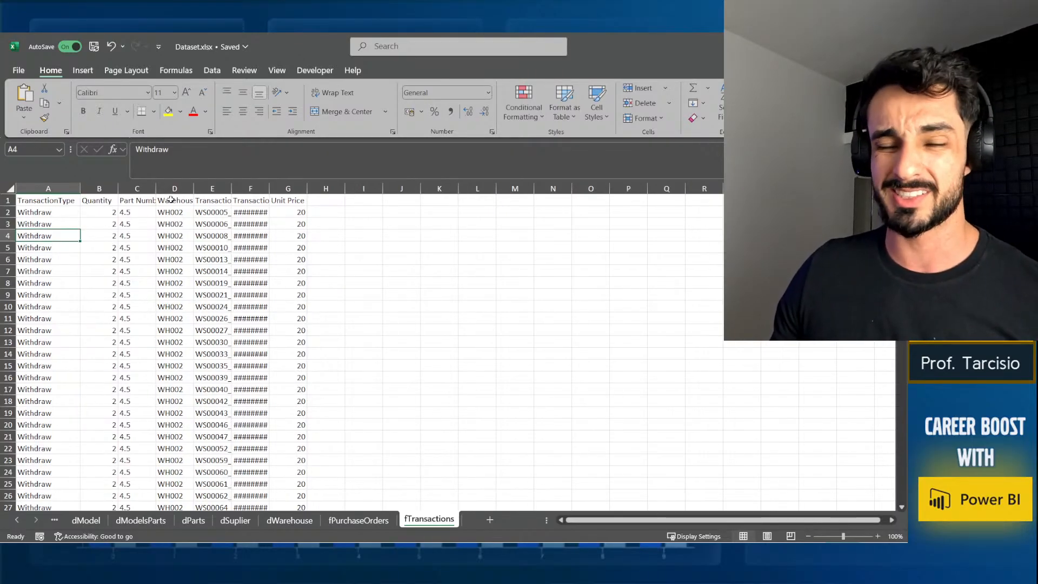
{"action": "double_click", "coordinate": [269, 187]}
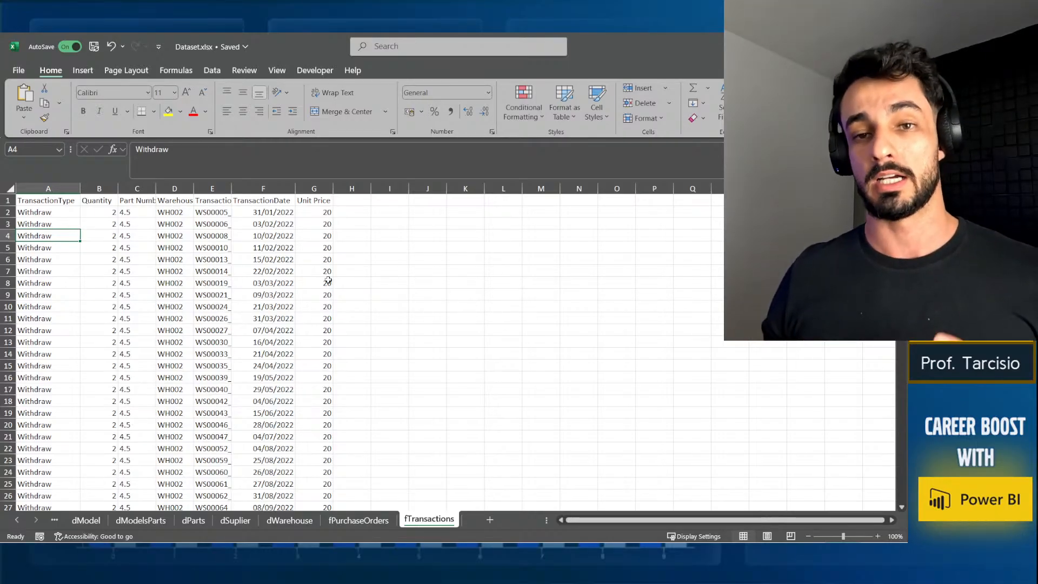
{"action": "left_click", "coordinate": [23, 211]}
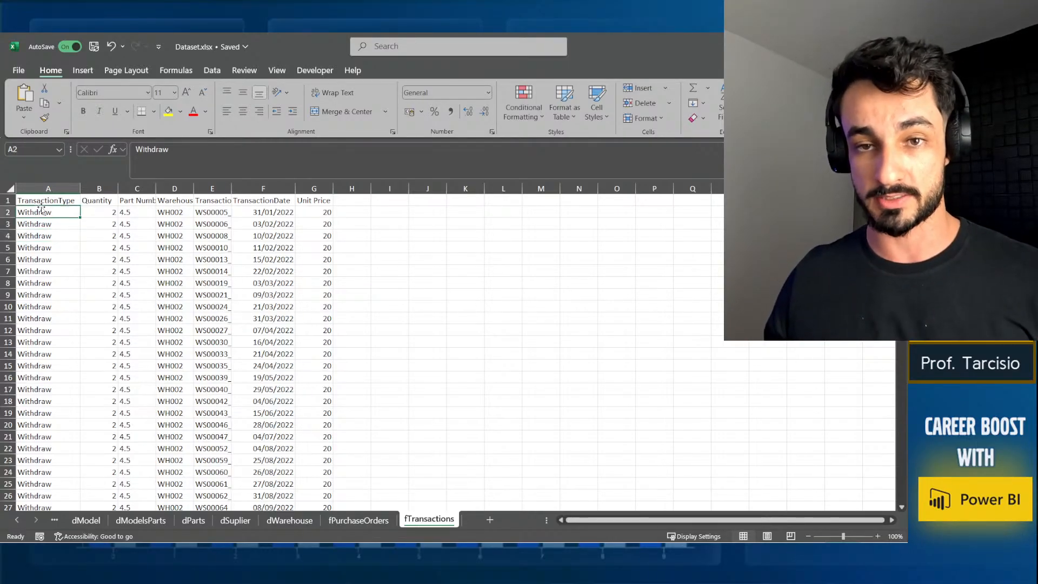
{"action": "scroll", "coordinate": [23, 210], "scroll_direction": "up", "scroll_amount": 3}
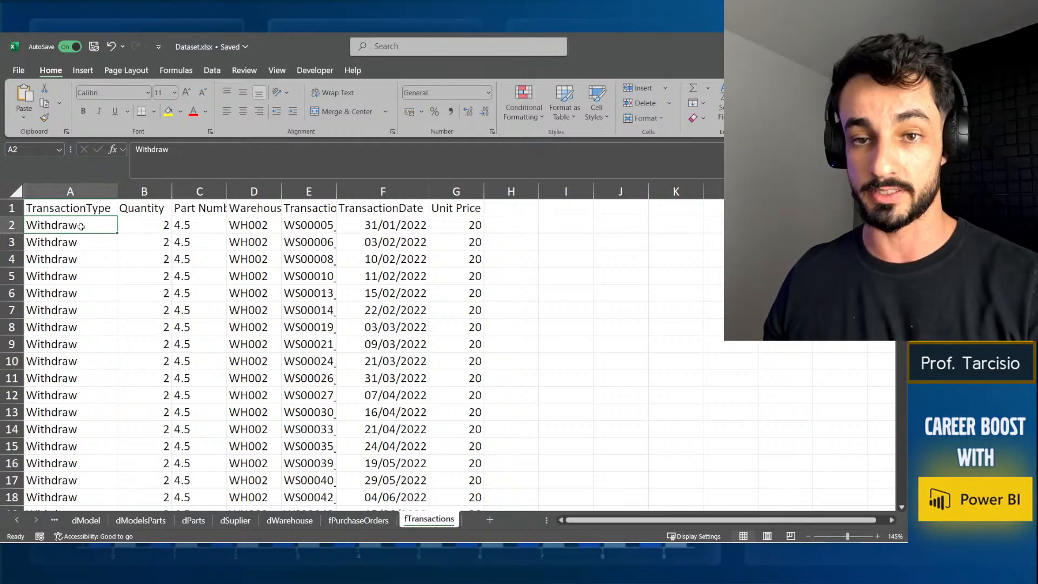
Fit the Part Number column on fTransactions to its contents and select the first transaction's part number in C2.
{"action": "mouse_move", "coordinate": [67, 229]}
{"action": "left_mouse_down"}
{"action": "mouse_move", "coordinate": [70, 240]}
{"action": "mouse_move", "coordinate": [84, 224]}
{"action": "left_mouse_up"}
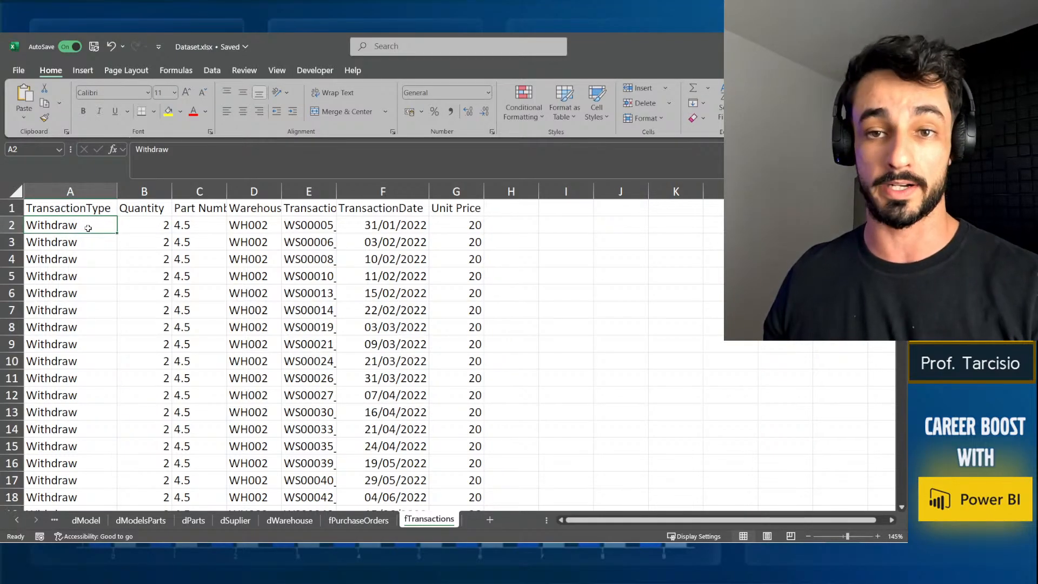
{"action": "left_click", "coordinate": [155, 224]}
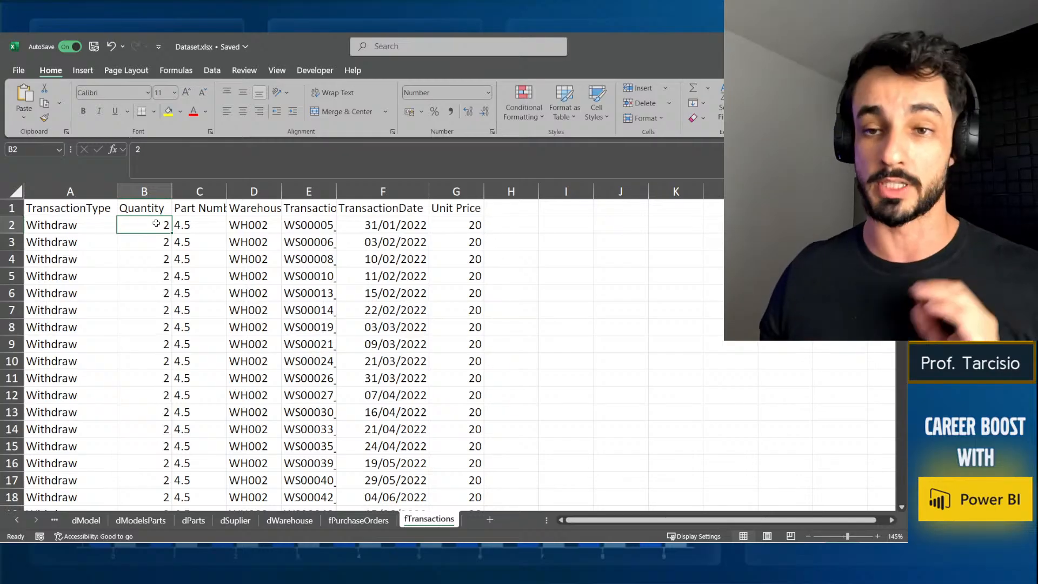
{"action": "double_click", "coordinate": [226, 192]}
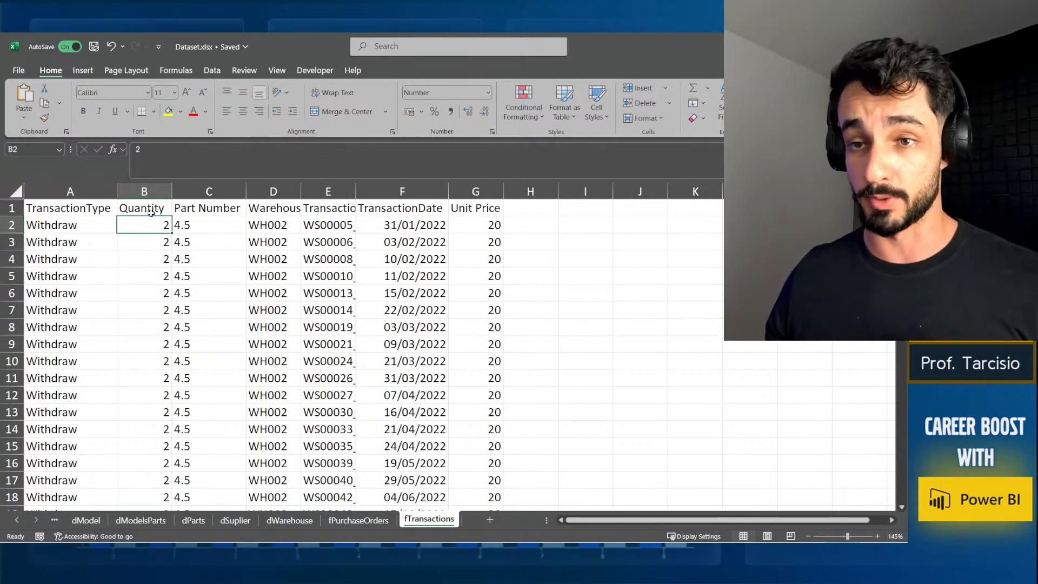
{"action": "left_click", "coordinate": [189, 221]}
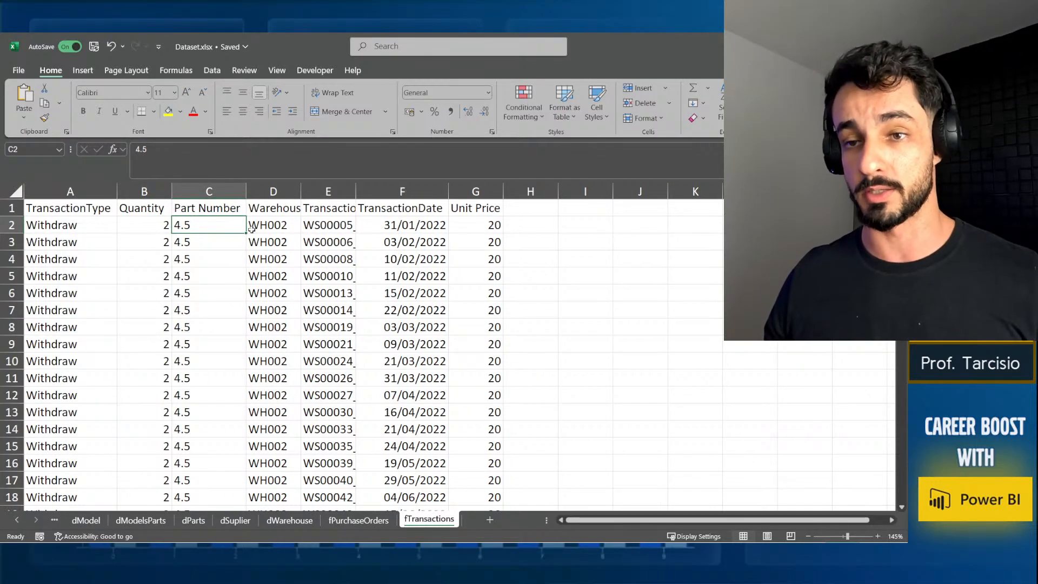
Fit the Warehouse Code and TransactionID columns on fTransactions to their contents and examine the first transaction's warehouse, ID, date and unit price.
{"action": "double_click", "coordinate": [304, 192]}
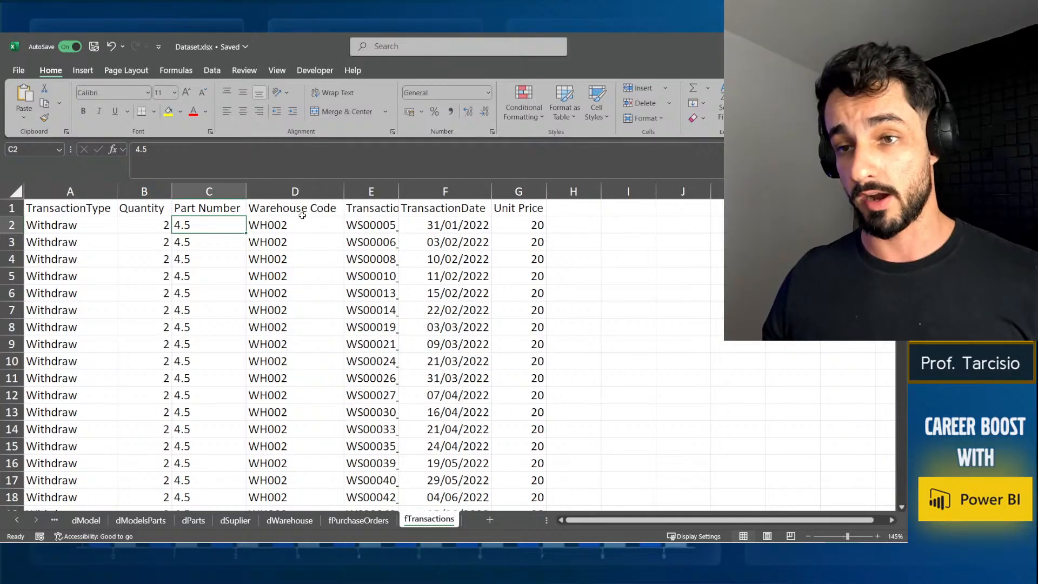
{"action": "left_click", "coordinate": [301, 220]}
{"action": "left_click_drag", "start_coordinate": [319, 211], "coordinate": [319, 219]}
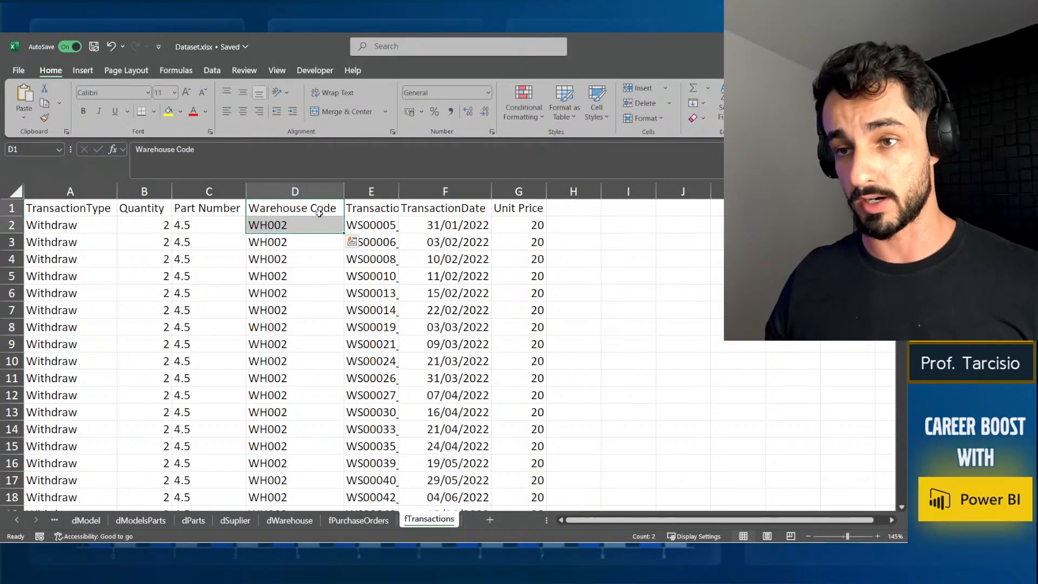
{"action": "double_click", "coordinate": [398, 191]}
{"action": "left_click_drag", "start_coordinate": [415, 208], "coordinate": [414, 226]}
{"action": "left_click_drag", "start_coordinate": [486, 211], "coordinate": [487, 226]}
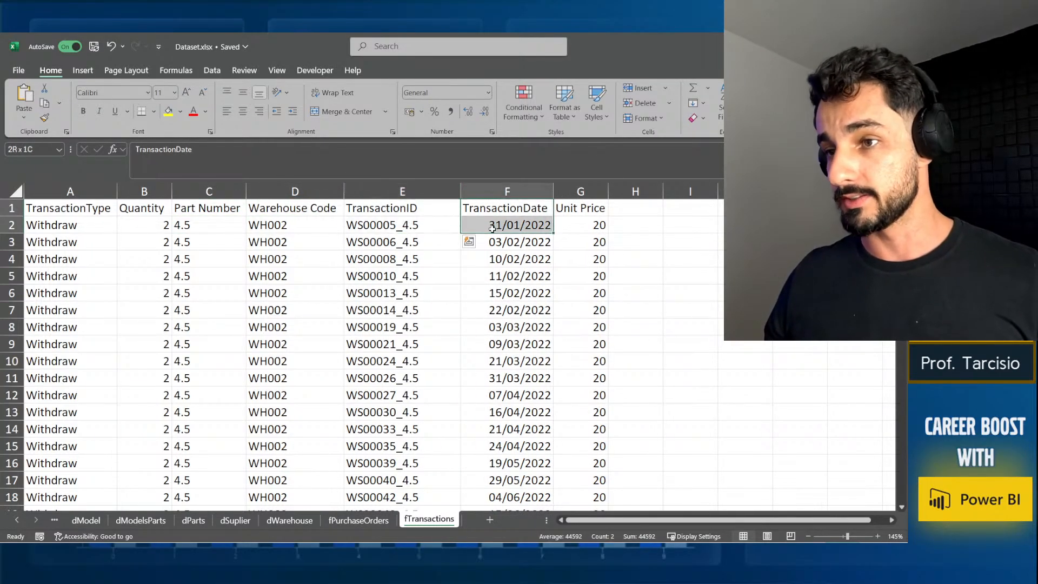
{"action": "left_click_drag", "start_coordinate": [576, 212], "coordinate": [581, 225]}
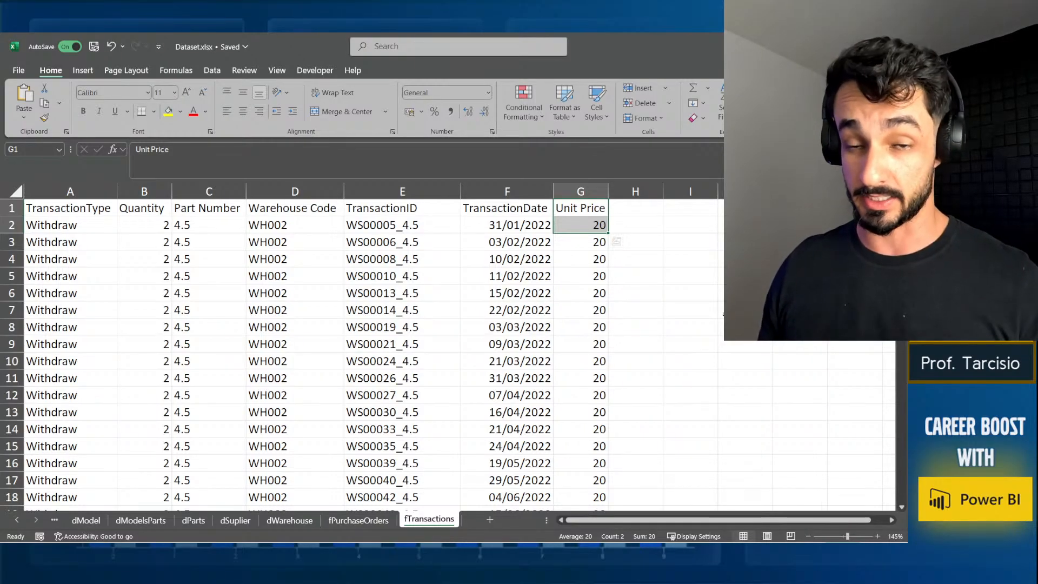
{"action": "left_click", "coordinate": [723, 313]}
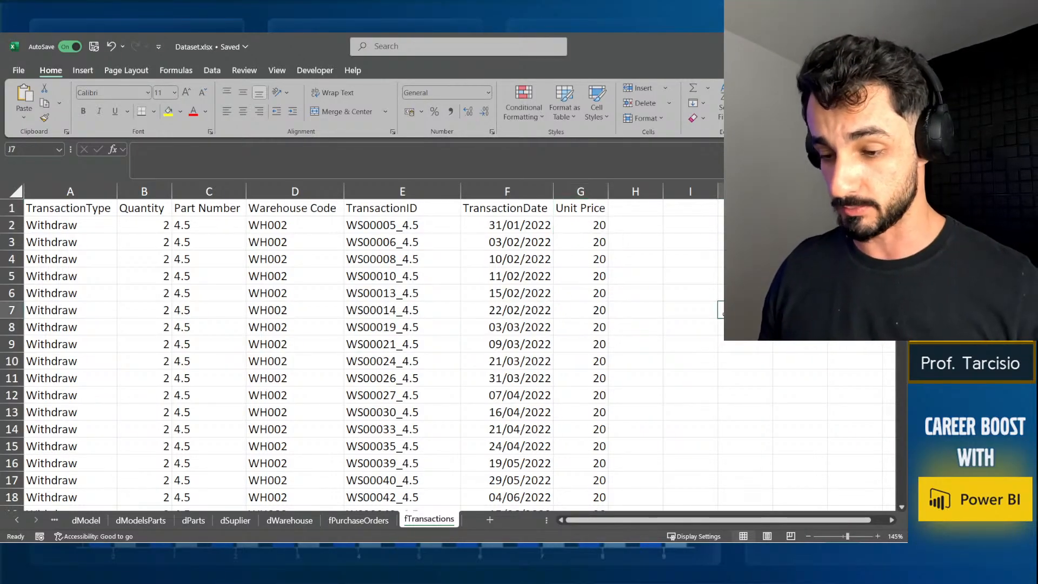
{"action": "left_click", "coordinate": [744, 276]}
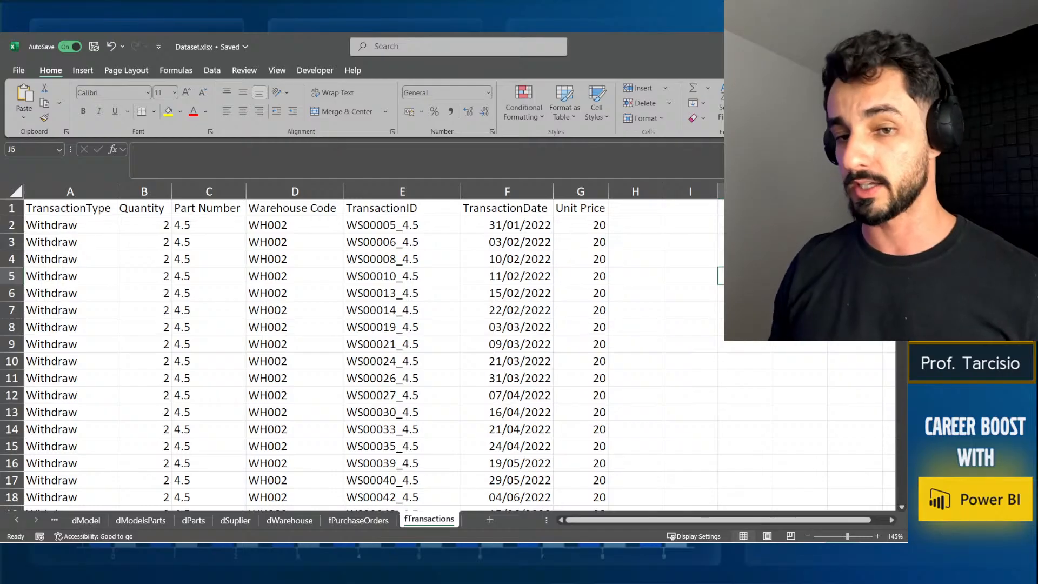
{"action": "left_click", "coordinate": [745, 225]}
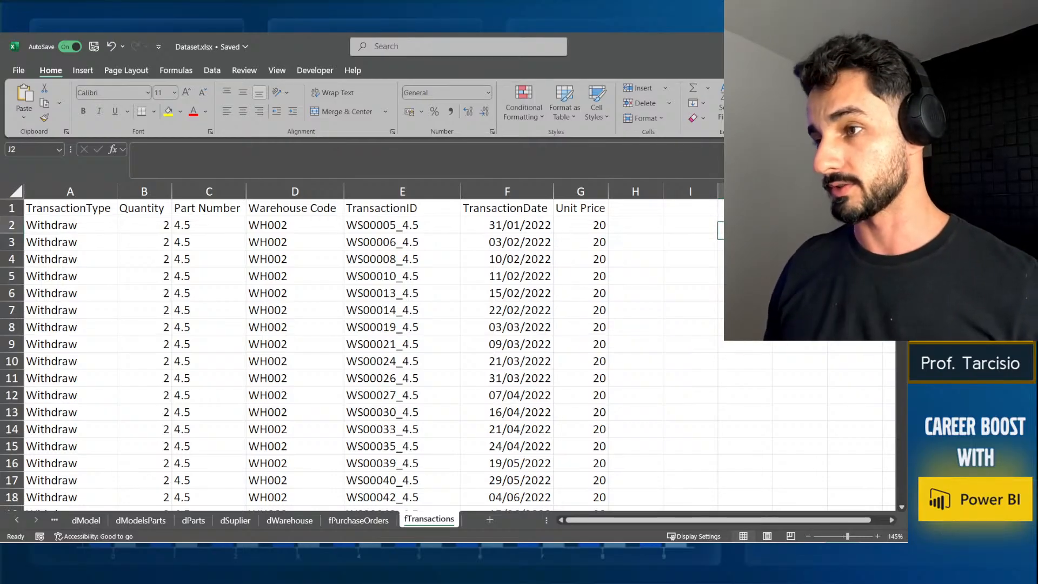
{"action": "left_click", "coordinate": [800, 208]}
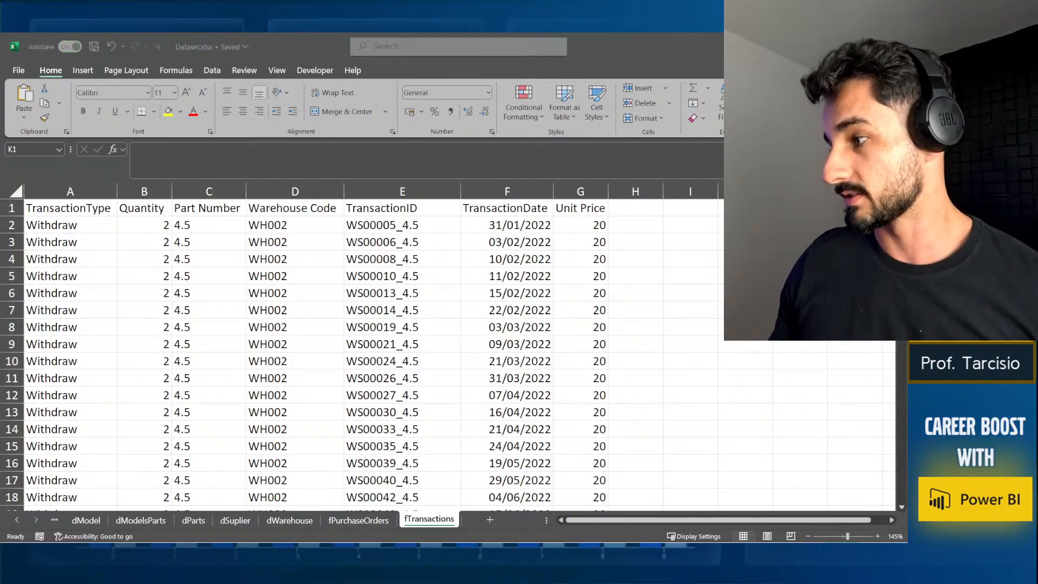
Switch to Power BI Desktop and try to import the Excel workbook Dataset.xlsx from the Student folder of Power Live #4 - Inventory Dashboard.
{"action": "key", "text": "alt+Tab"}
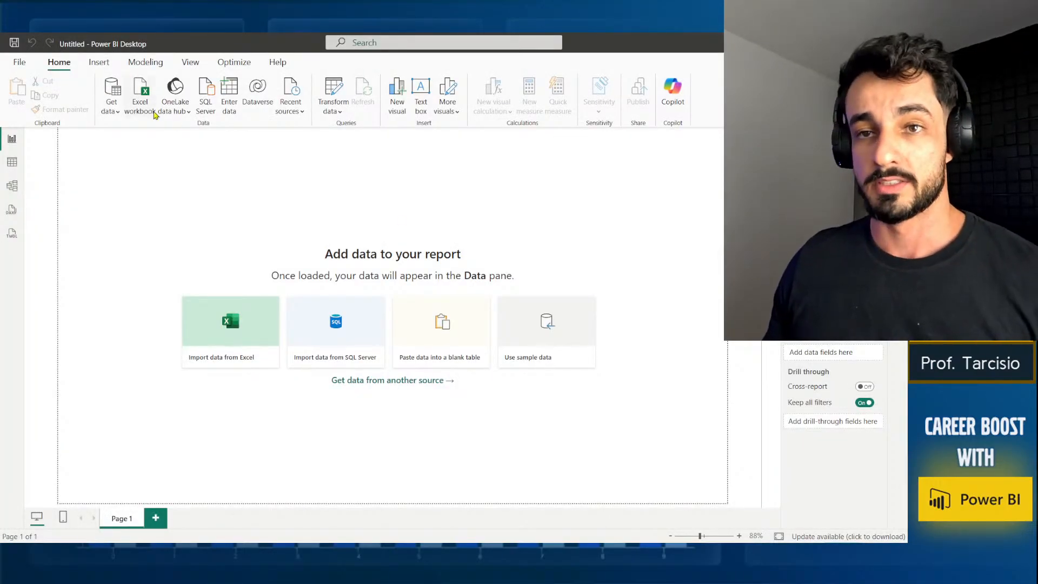
{"action": "left_click", "coordinate": [141, 97]}
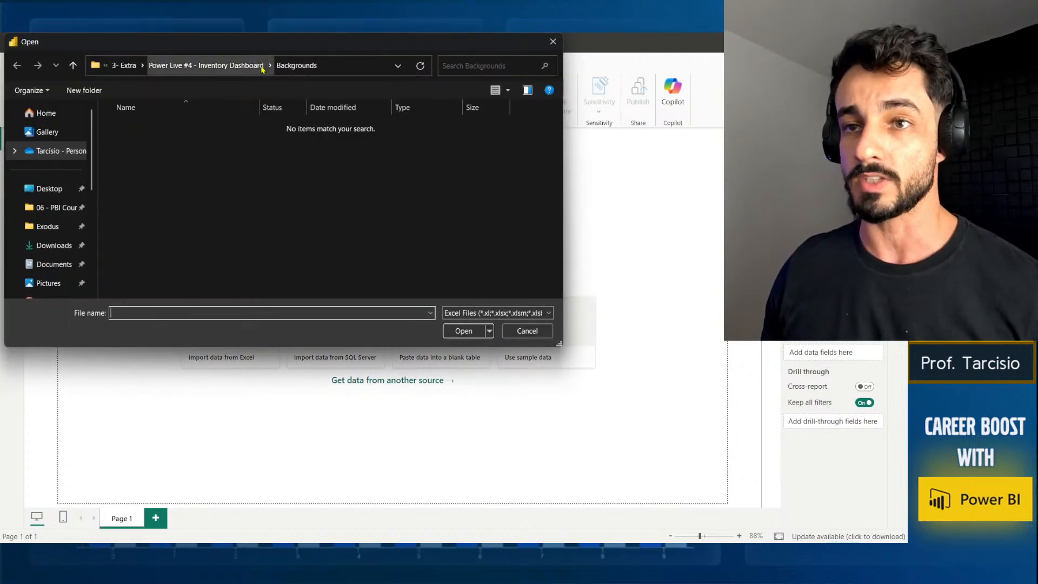
{"action": "left_click", "coordinate": [222, 66]}
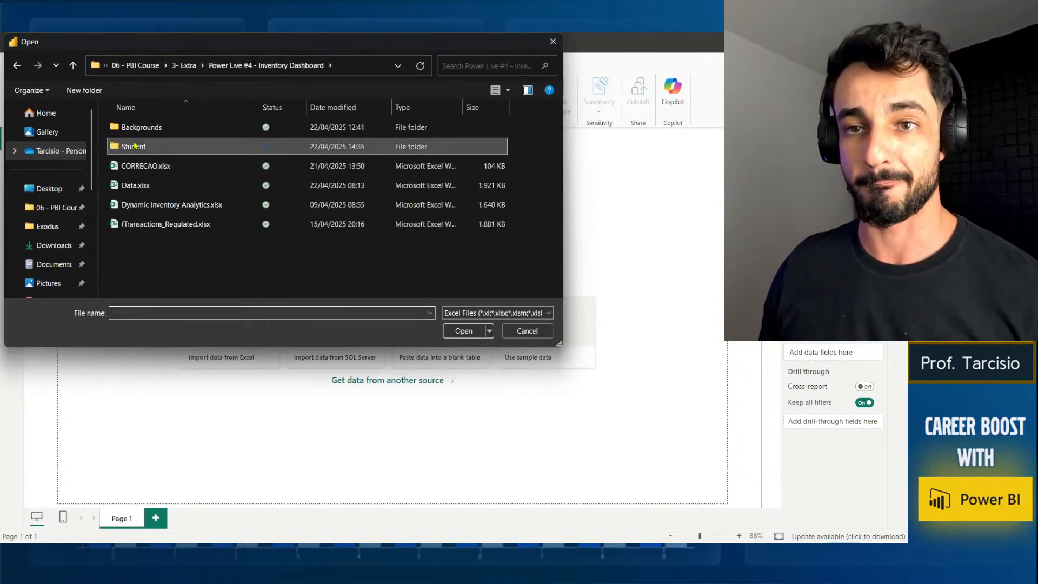
{"action": "double_click", "coordinate": [138, 146]}
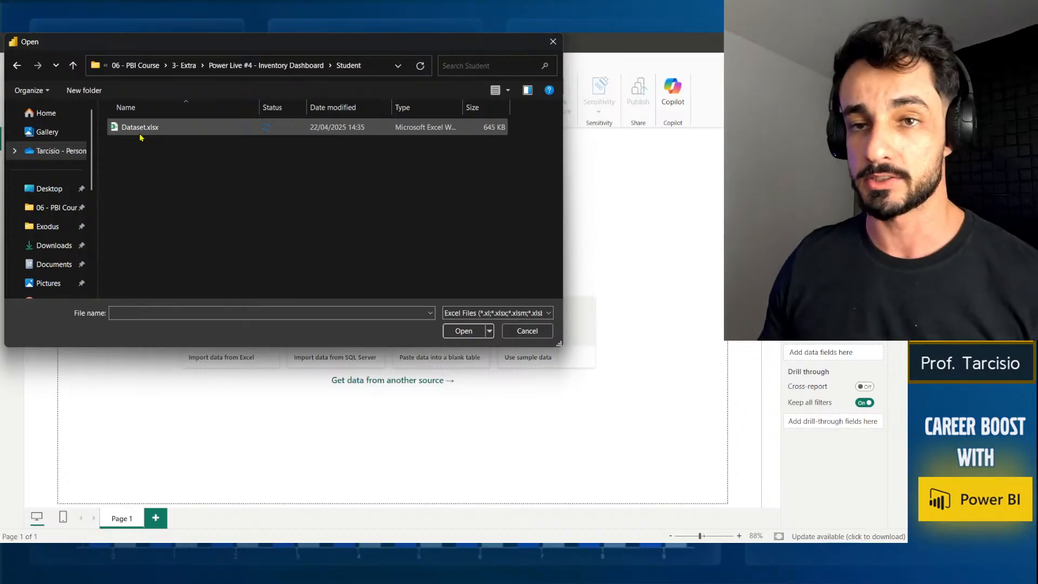
{"action": "double_click", "coordinate": [140, 132]}
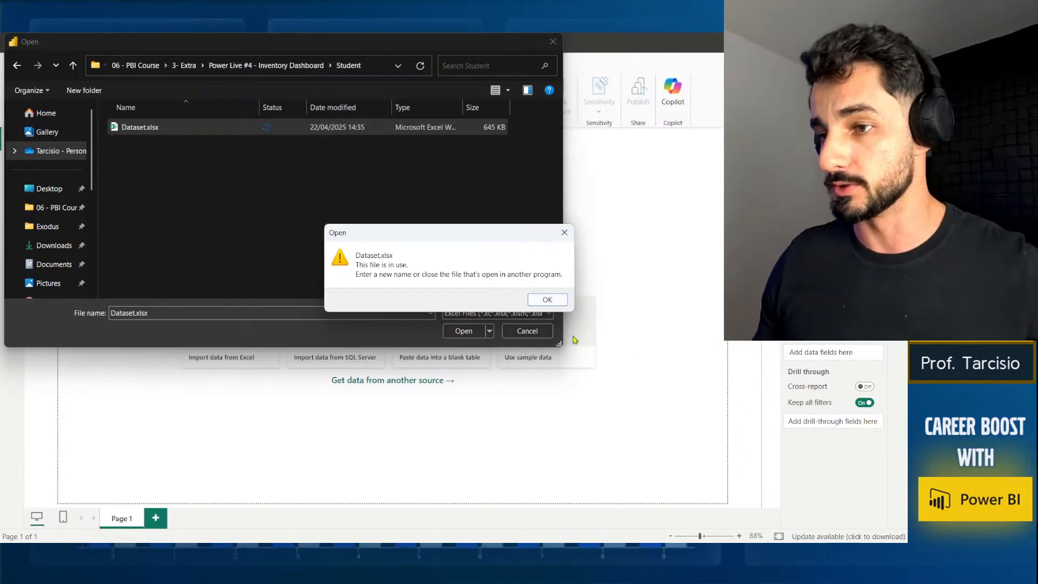
{"action": "left_click", "coordinate": [550, 302]}
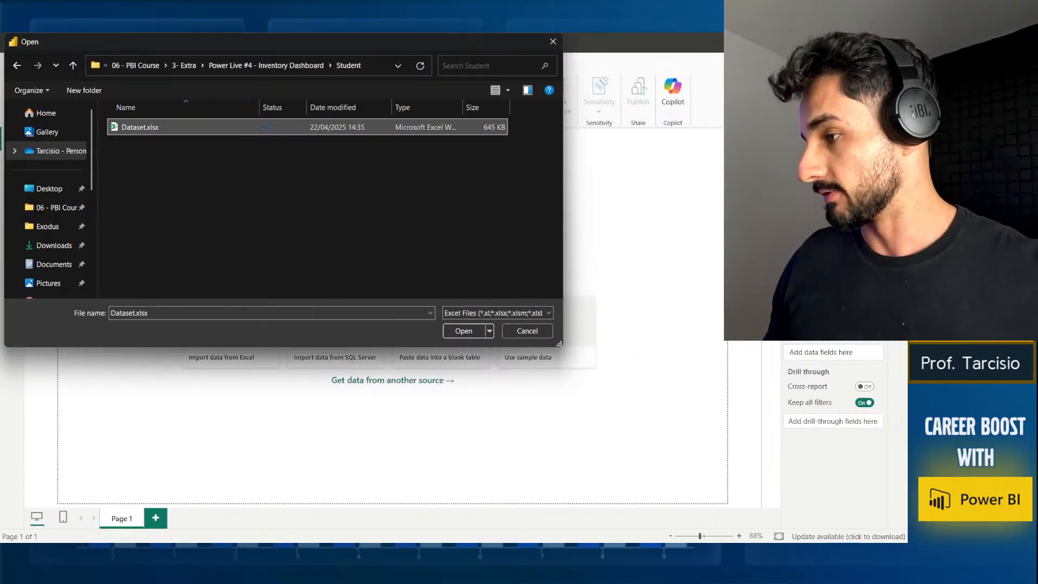
Close Dataset.xlsx in Excel and open it as the data source in Power BI Desktop.
{"action": "key", "text": "alt+Tab"}
{"action": "key", "text": "alt+F4"}
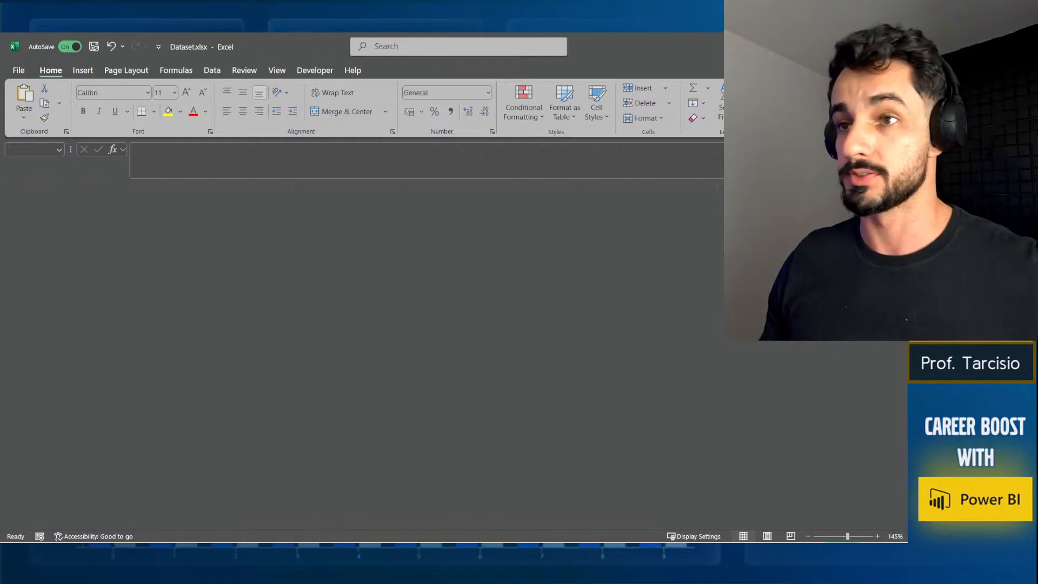
{"action": "key", "text": "alt+Tab"}
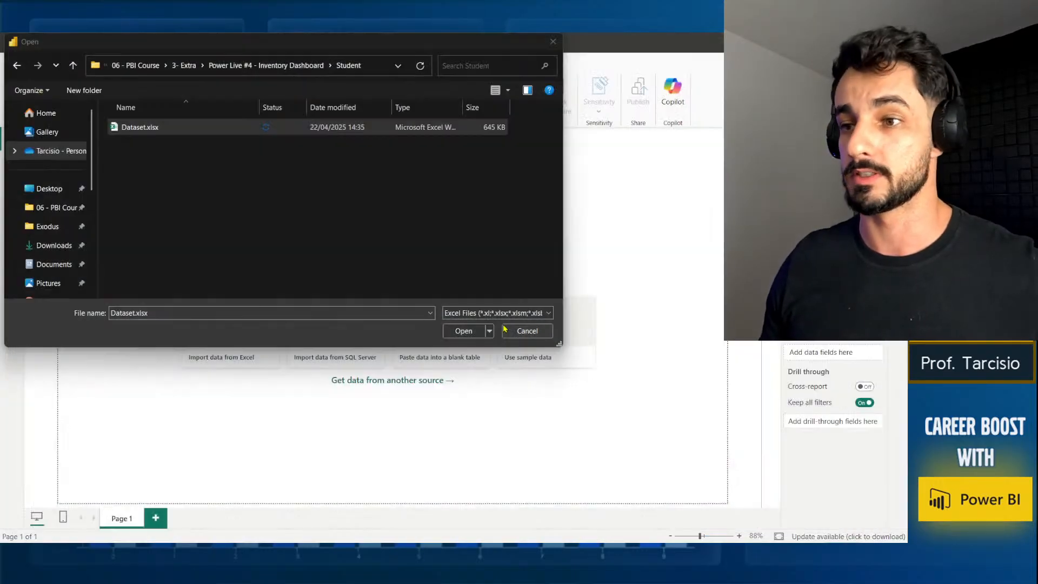
{"action": "double_click", "coordinate": [129, 131]}
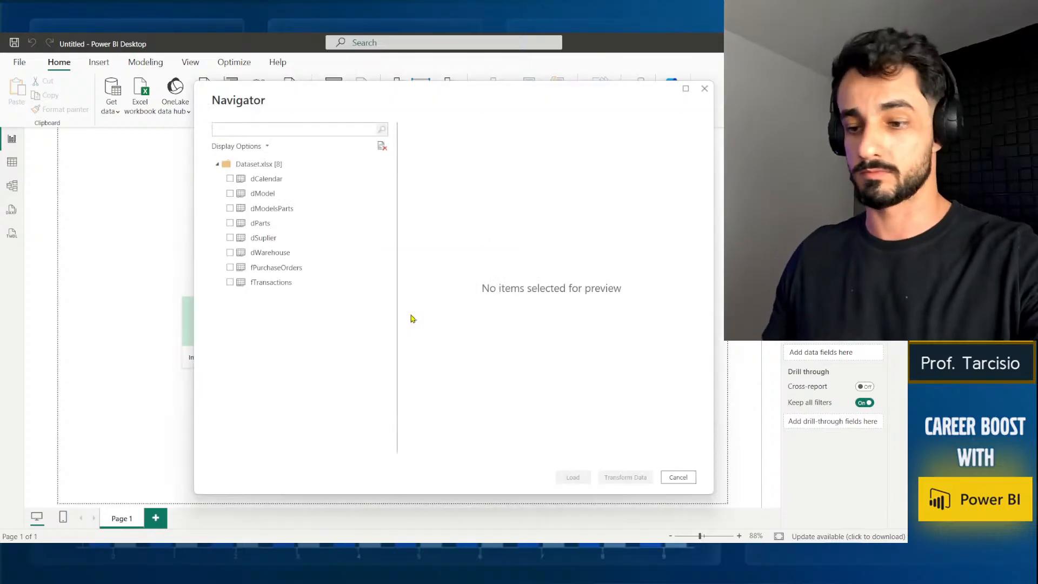
Select all eight Dataset.xlsx sheets, from dCalendar through fTransactions, and open them in Power Query for transformation.
{"action": "left_click", "coordinate": [230, 178]}
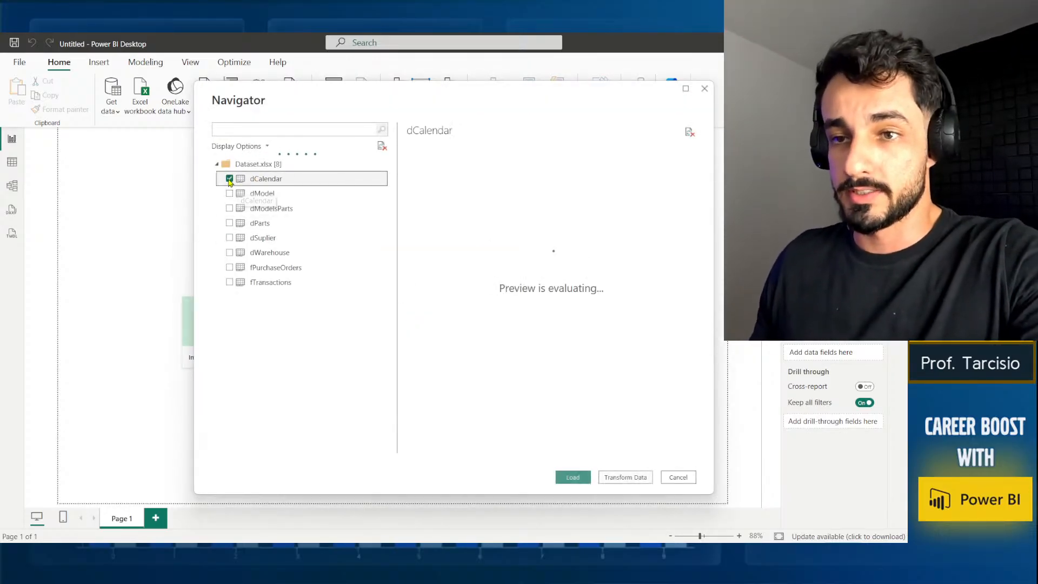
{"action": "left_click", "coordinate": [230, 194]}
{"action": "left_click", "coordinate": [230, 208]}
{"action": "left_click", "coordinate": [230, 223]}
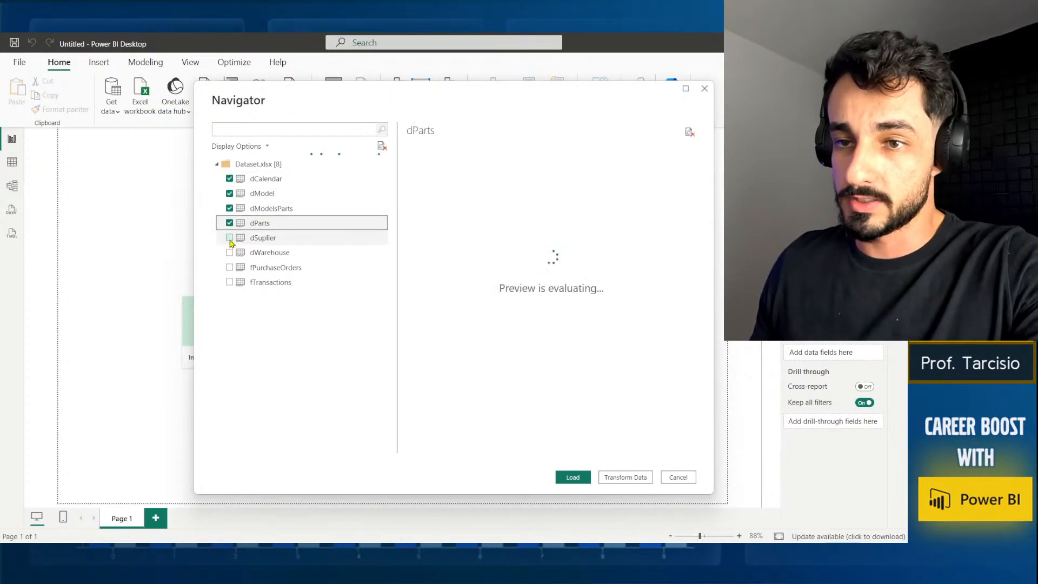
{"action": "left_click", "coordinate": [229, 237]}
{"action": "left_click", "coordinate": [230, 252]}
{"action": "left_click", "coordinate": [229, 267]}
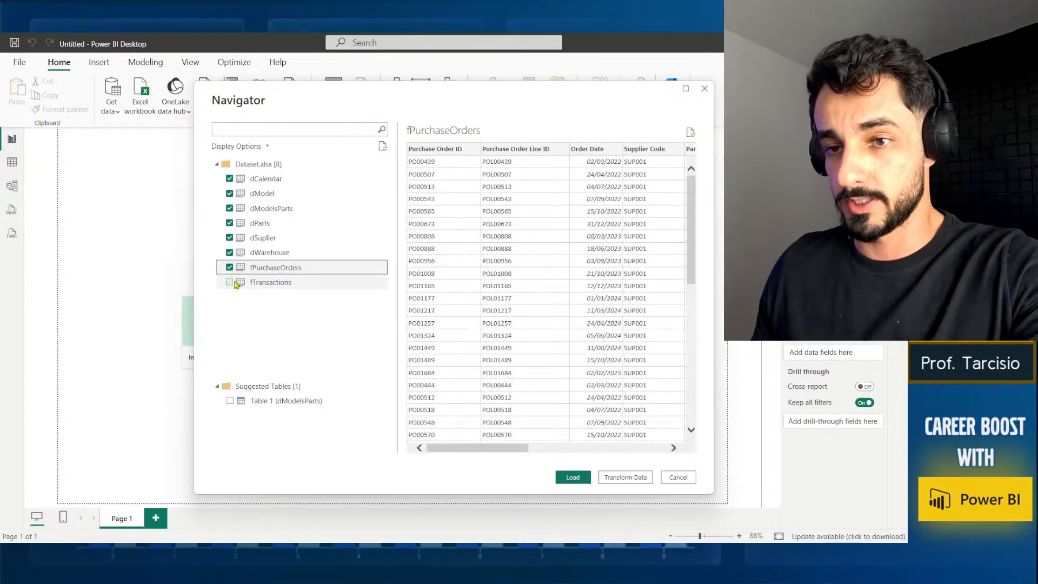
{"action": "left_click", "coordinate": [237, 287]}
{"action": "left_click", "coordinate": [229, 282]}
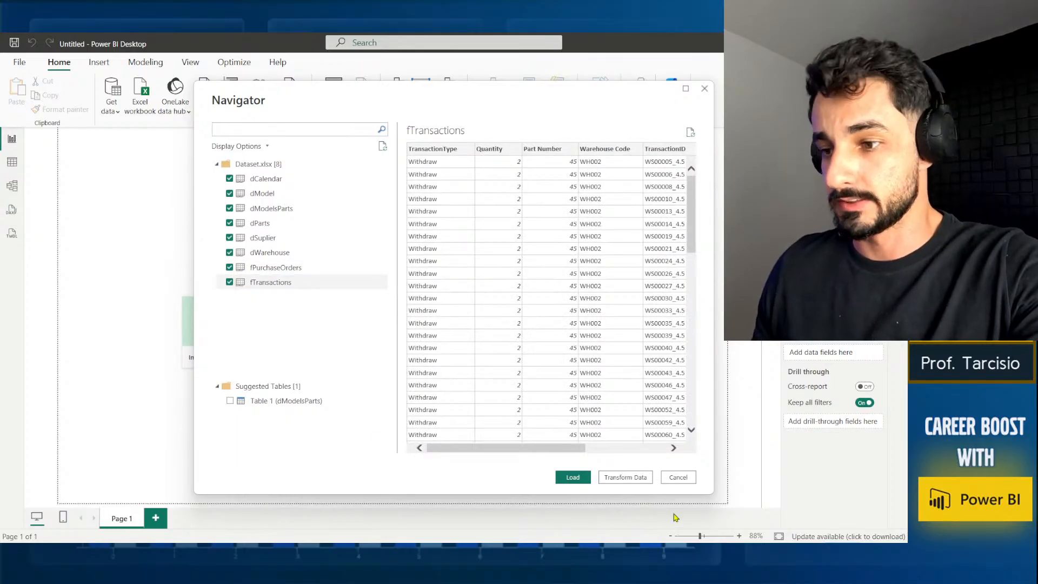
{"action": "left_click", "coordinate": [621, 477]}
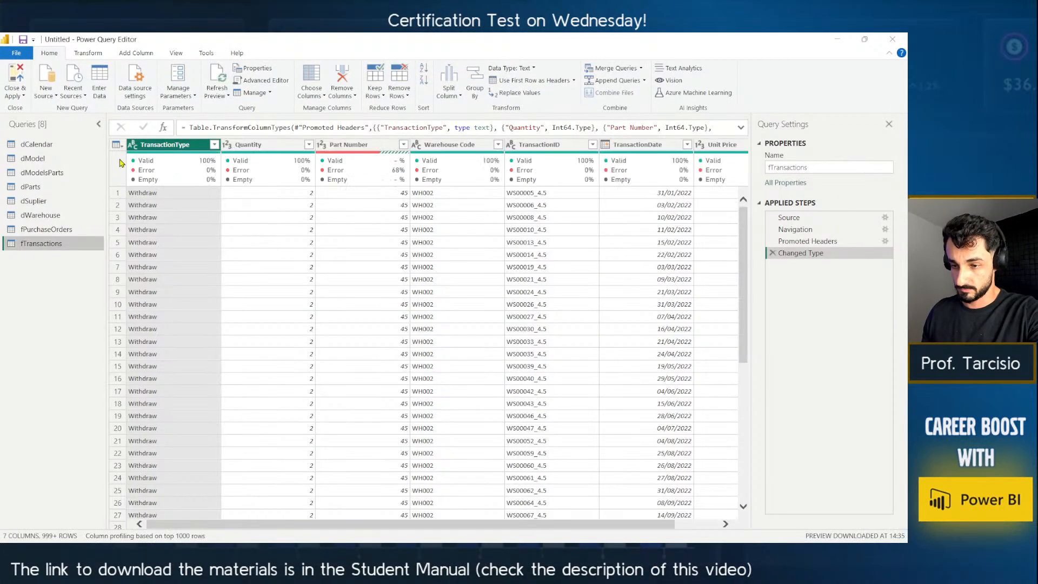
Change the data type of dCalendar's Month/Year column to Text, replacing the current conversion, and check the converted values.
{"action": "left_click", "coordinate": [36, 145]}
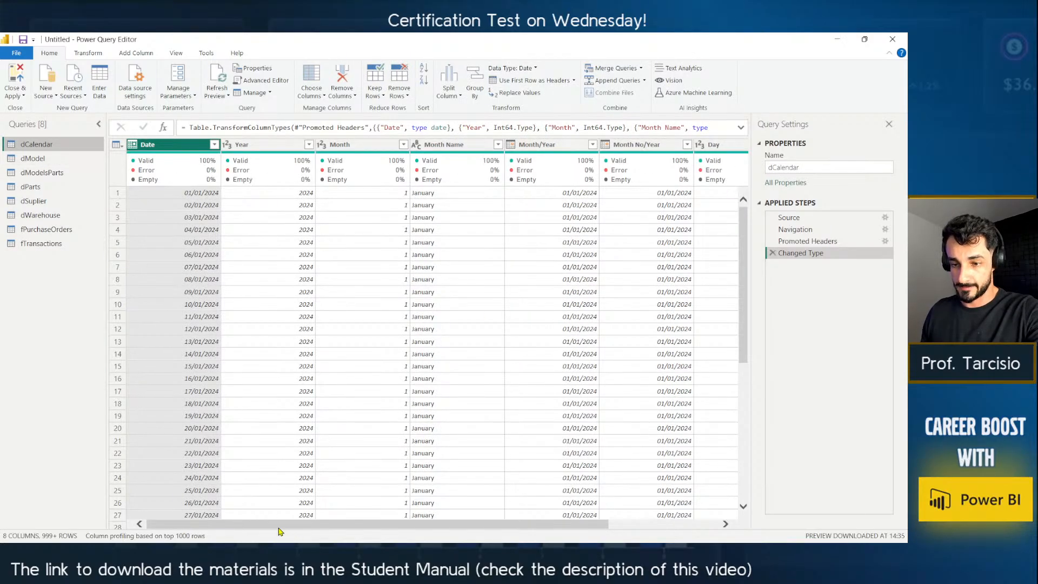
{"action": "left_click_drag", "start_coordinate": [269, 527], "coordinate": [233, 521]}
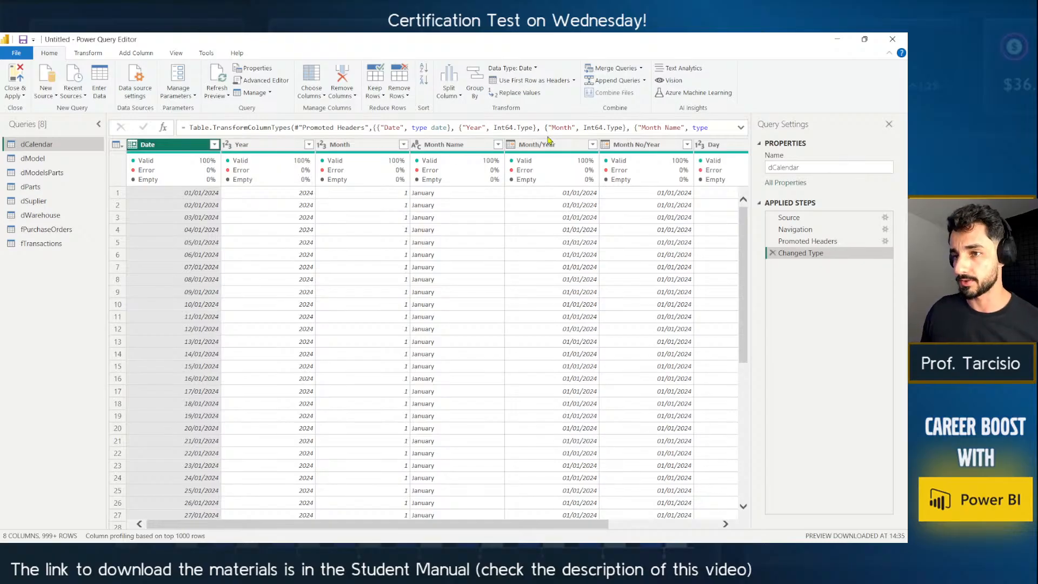
{"action": "left_click_drag", "start_coordinate": [409, 524], "coordinate": [517, 524]}
{"action": "left_click", "coordinate": [387, 145]}
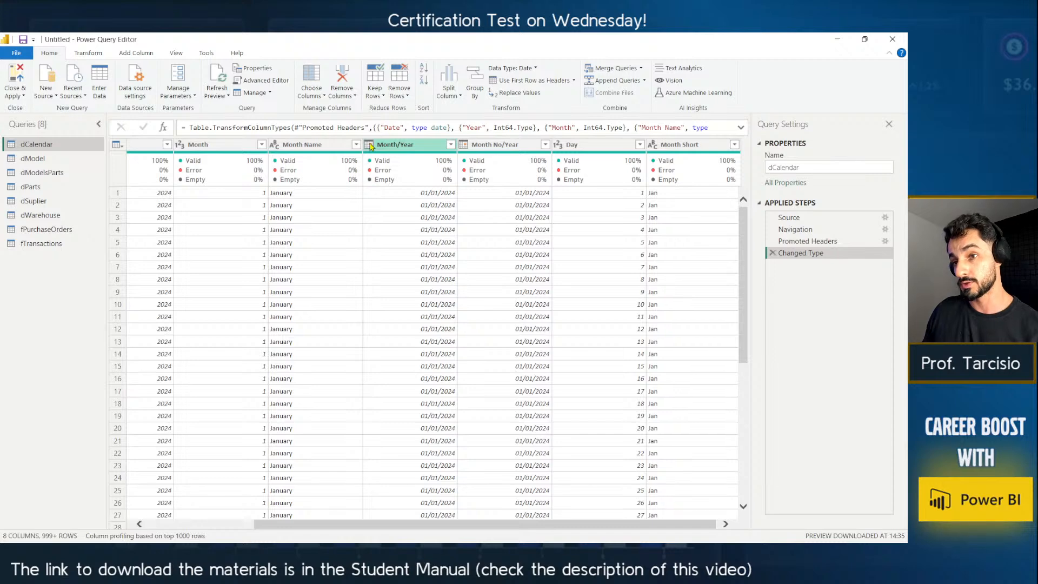
{"action": "left_click", "coordinate": [371, 144]}
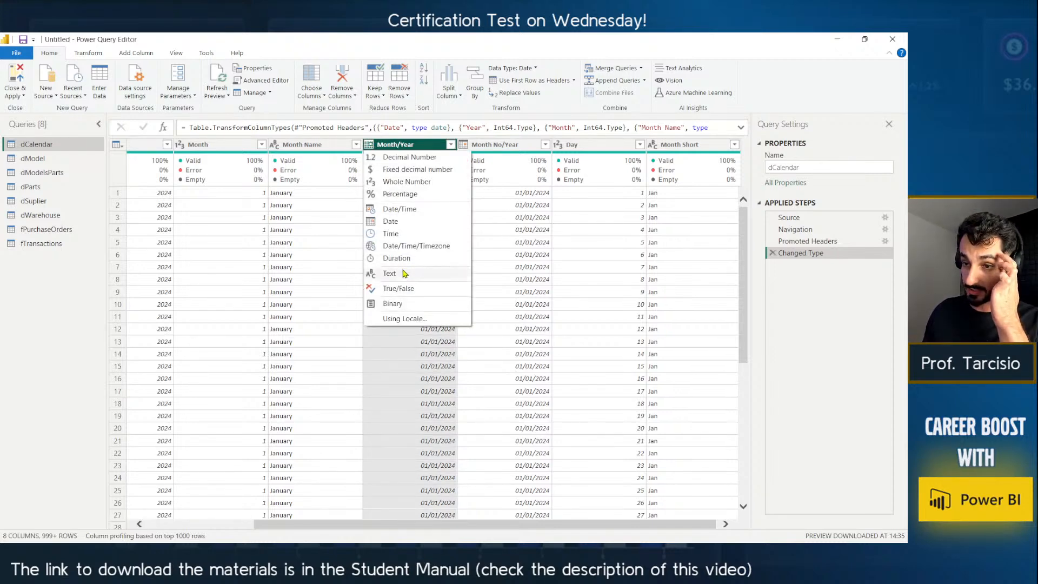
{"action": "left_click", "coordinate": [406, 273]}
{"action": "left_click", "coordinate": [481, 324]}
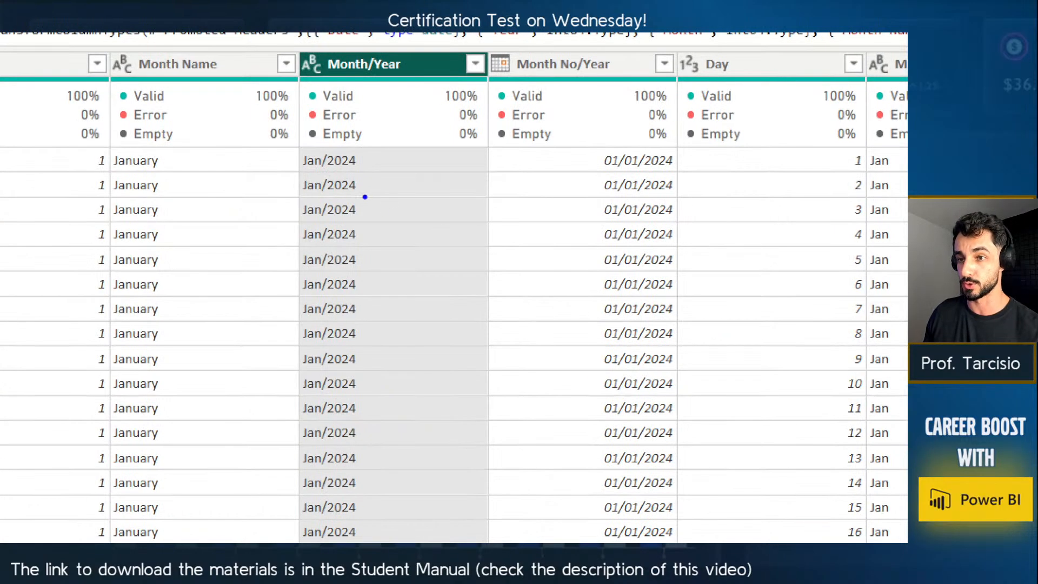
{"action": "left_click_drag", "start_coordinate": [369, 164], "coordinate": [283, 128]}
{"action": "left_click_drag", "start_coordinate": [369, 184], "coordinate": [291, 143]}
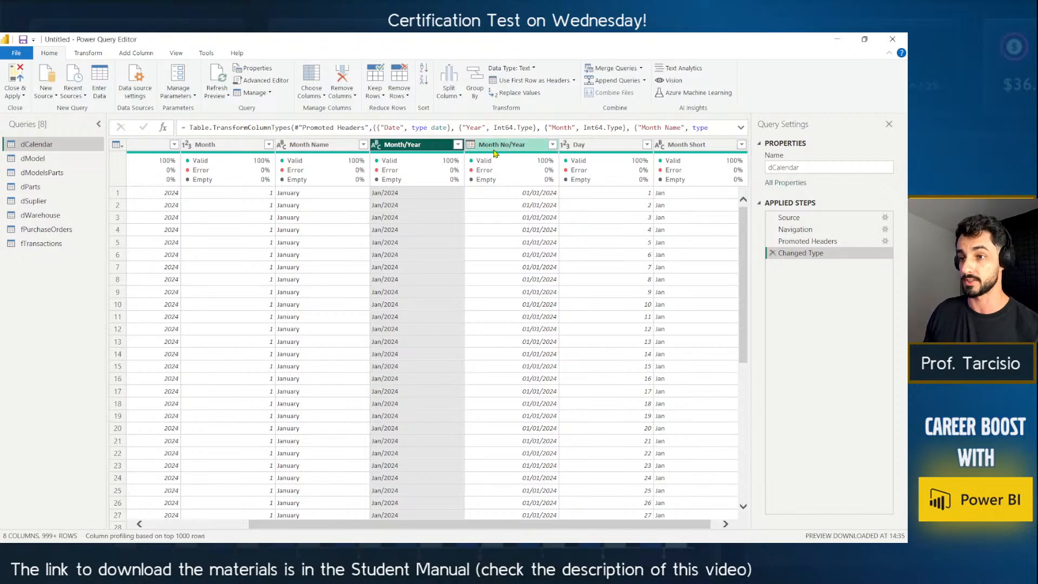
Change the data type of dCalendar's Month No/Year column to Text, replacing the current conversion.
{"action": "left_click", "coordinate": [495, 148]}
{"action": "left_click", "coordinate": [471, 145]}
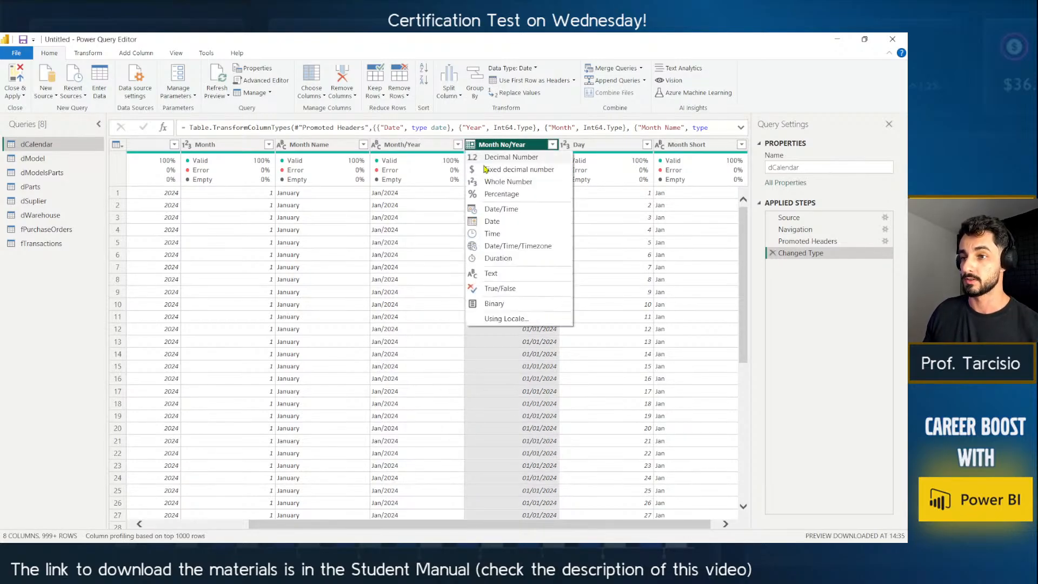
{"action": "left_click", "coordinate": [497, 275]}
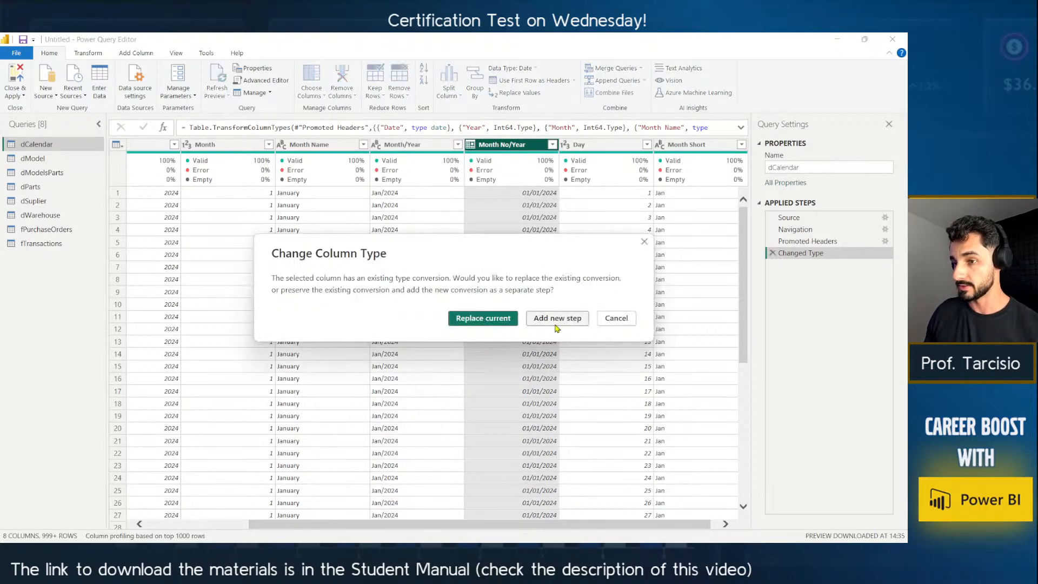
{"action": "left_click", "coordinate": [508, 320]}
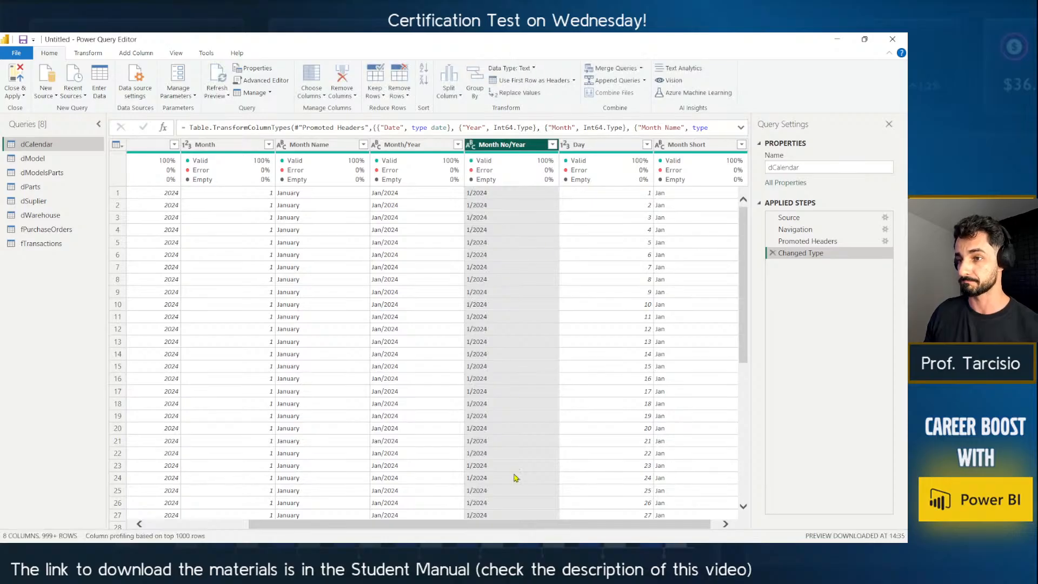
Check the Month No/Year values further down dCalendar and its Day and Month Short columns, and open the dModel query.
{"action": "scroll", "coordinate": [493, 247], "scroll_direction": "down", "scroll_amount": 20}
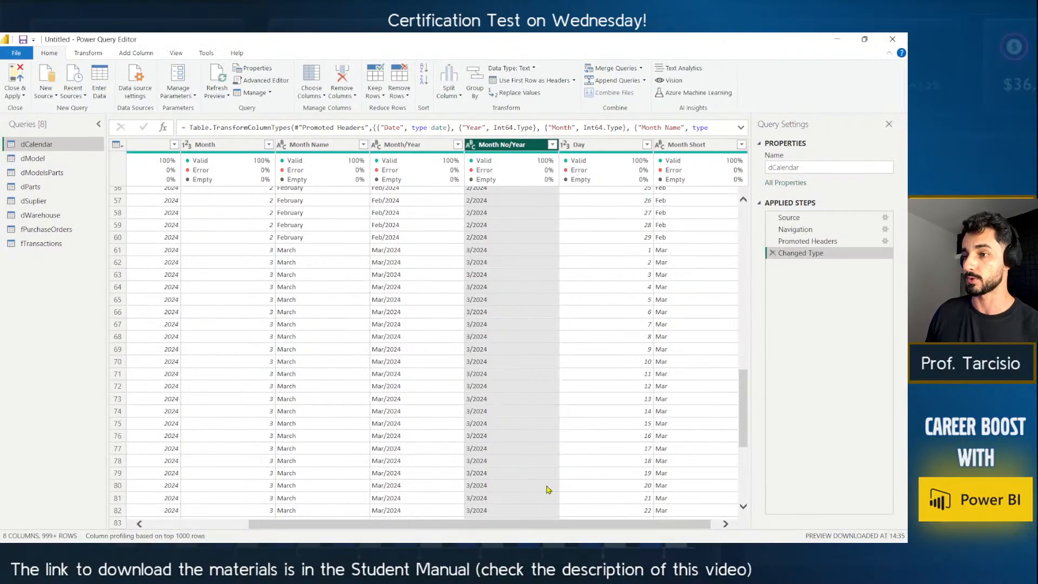
{"action": "left_click", "coordinate": [725, 524]}
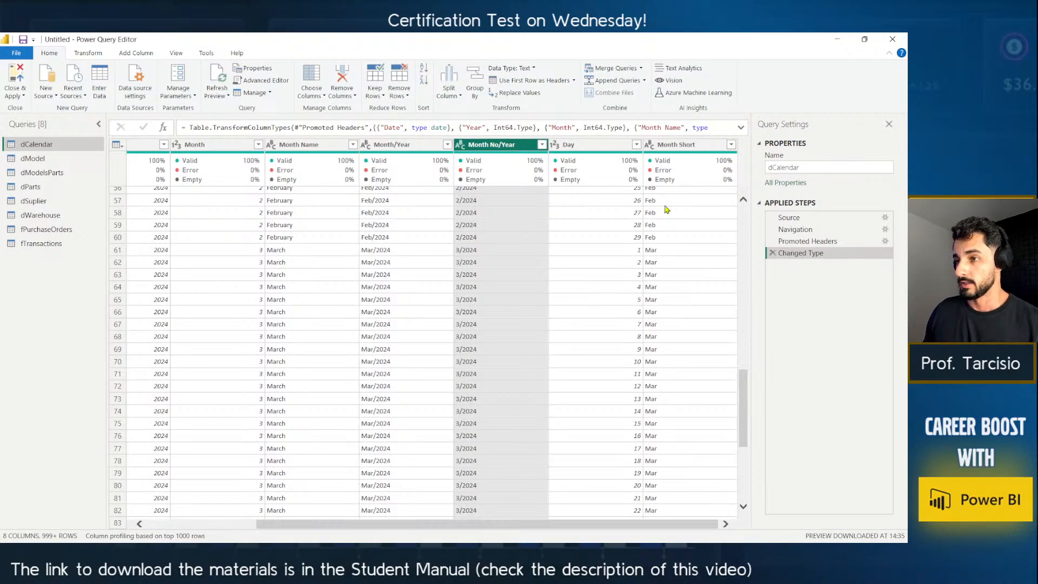
{"action": "left_click", "coordinate": [597, 145]}
{"action": "left_click", "coordinate": [684, 145]}
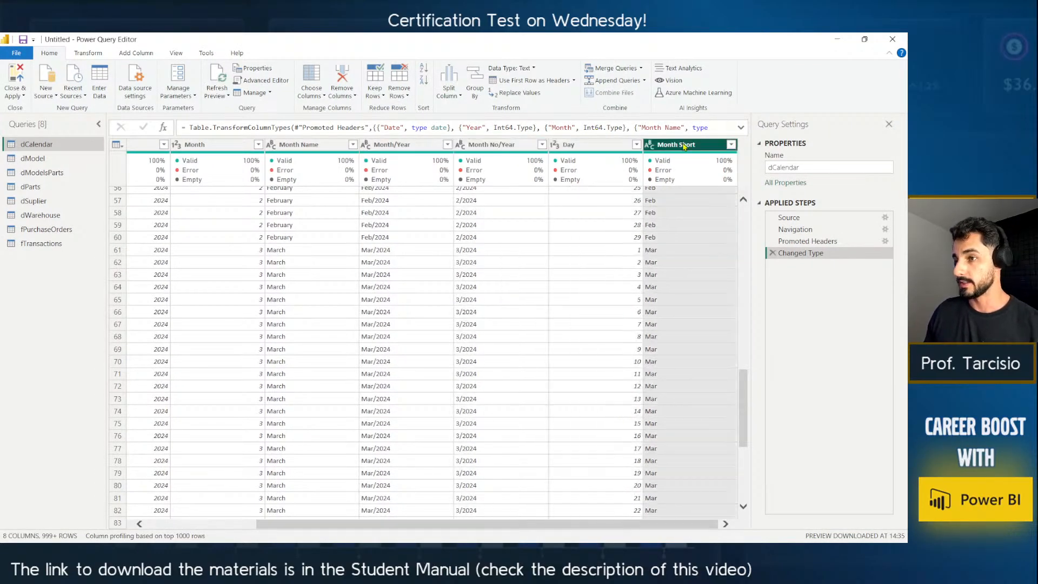
{"action": "left_click", "coordinate": [81, 158]}
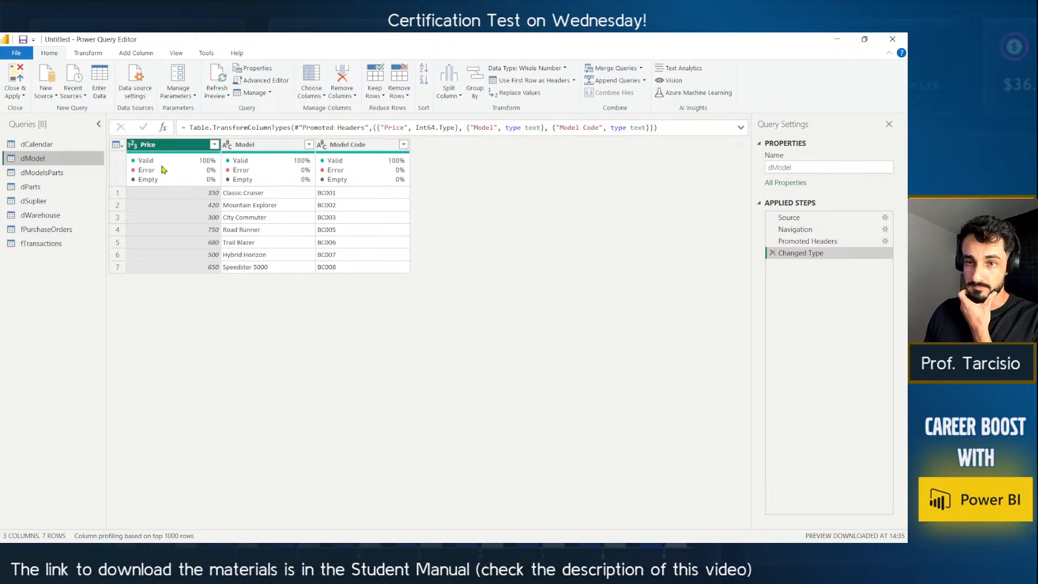
Remove the empty columns Column4 and Column5 from the dModelsParts query.
{"action": "left_click", "coordinate": [61, 173]}
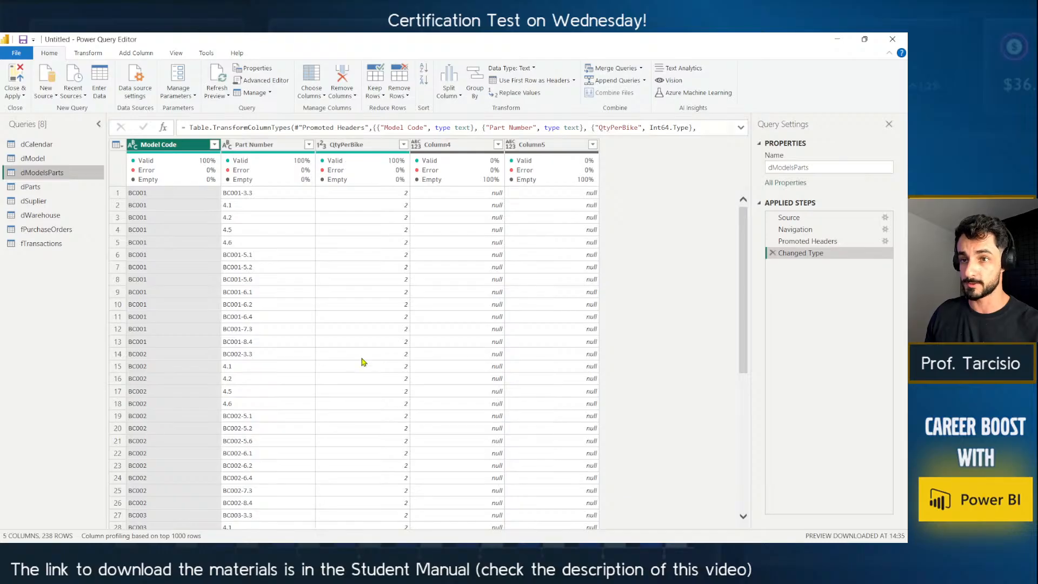
{"action": "left_click", "coordinate": [444, 146]}
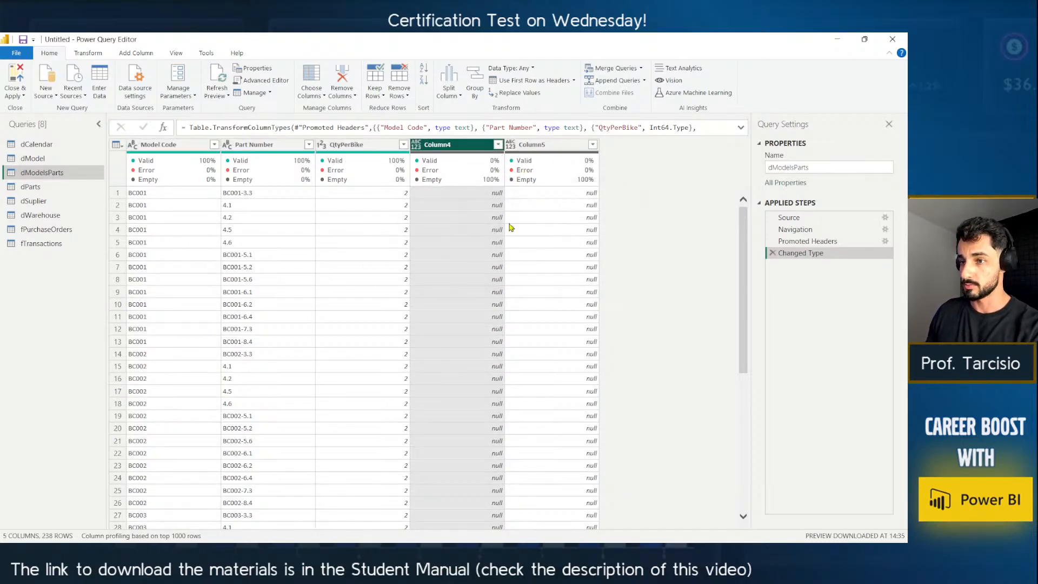
{"action": "key", "text": "Delete"}
{"action": "key", "text": "Delete"}
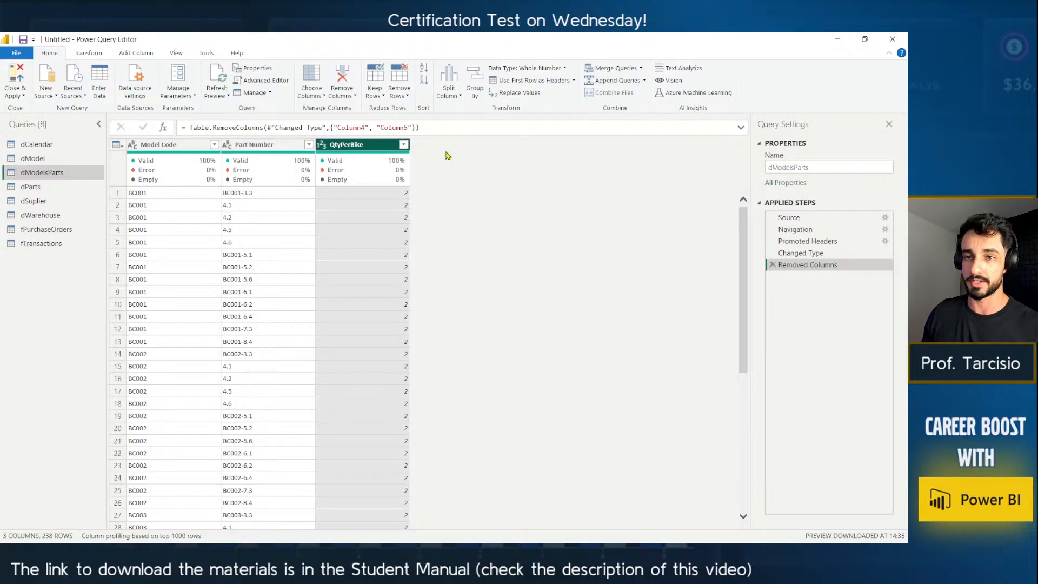
Check the columns of dParts and dSuplier, and promote the first row of dWarehouse to column headers.
{"action": "left_click", "coordinate": [67, 188]}
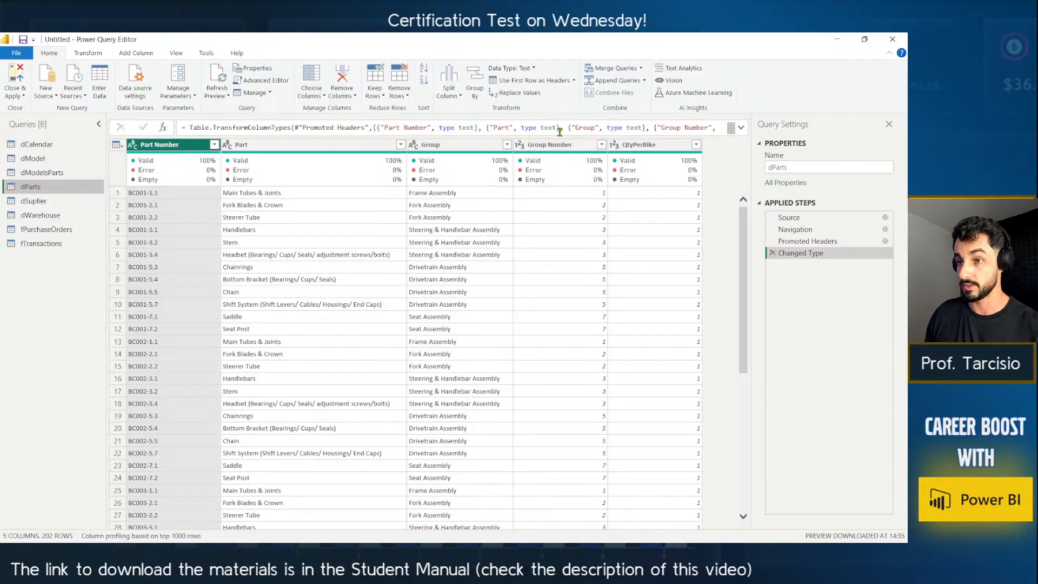
{"action": "left_click", "coordinate": [49, 201]}
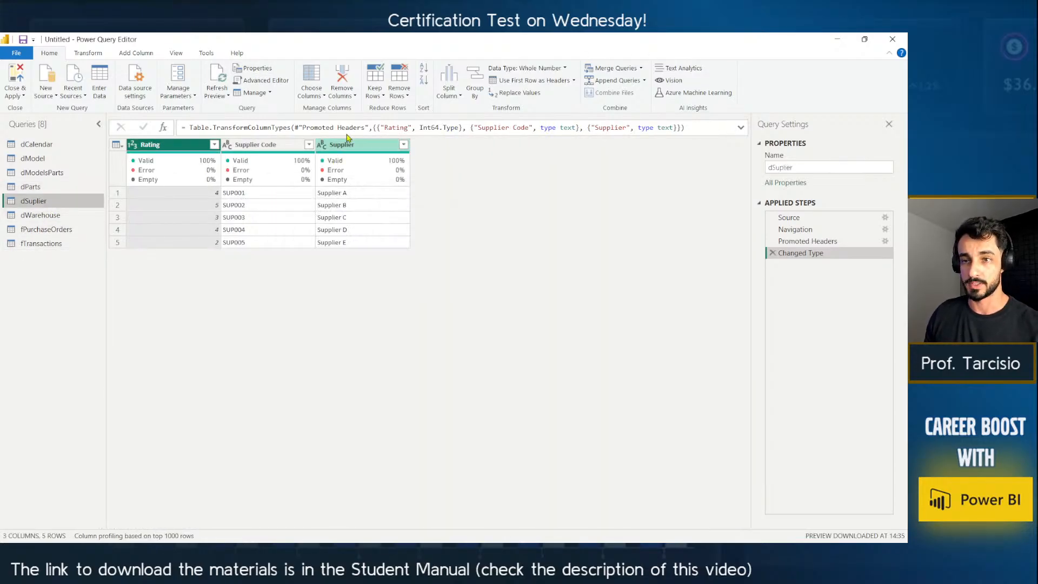
{"action": "left_click", "coordinate": [55, 216]}
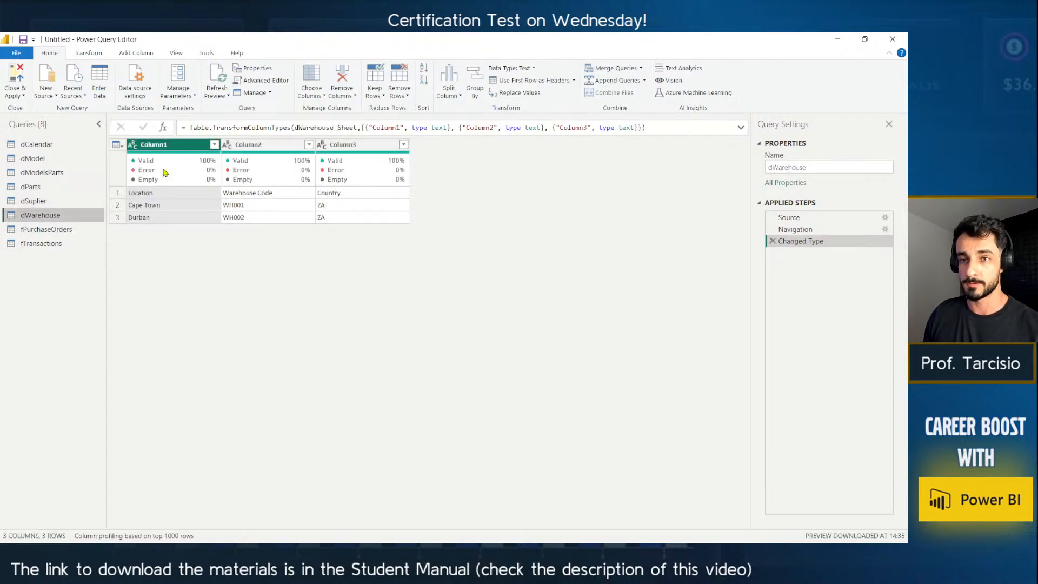
{"action": "left_click", "coordinate": [59, 205]}
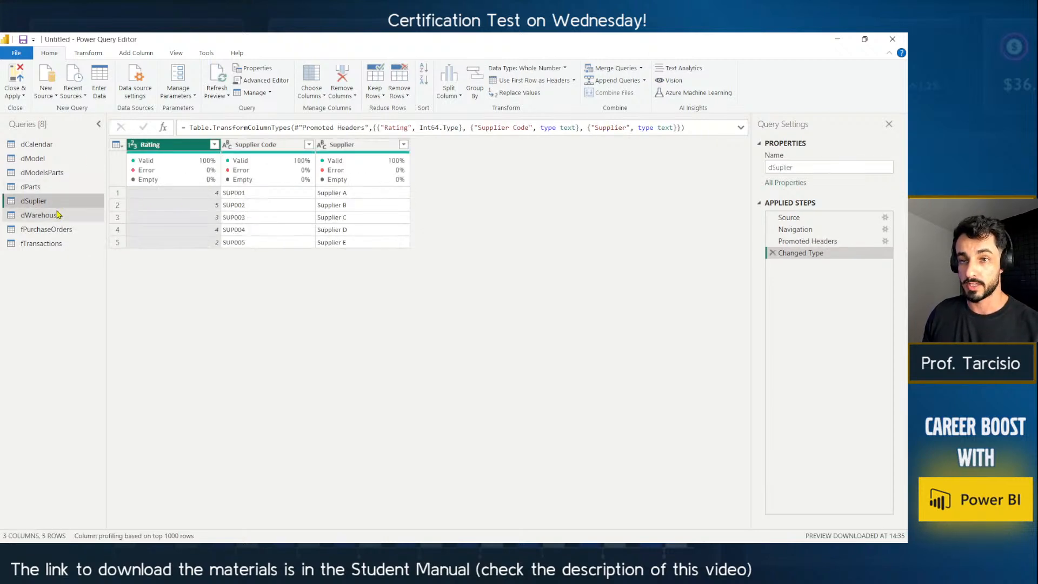
{"action": "left_click", "coordinate": [57, 215]}
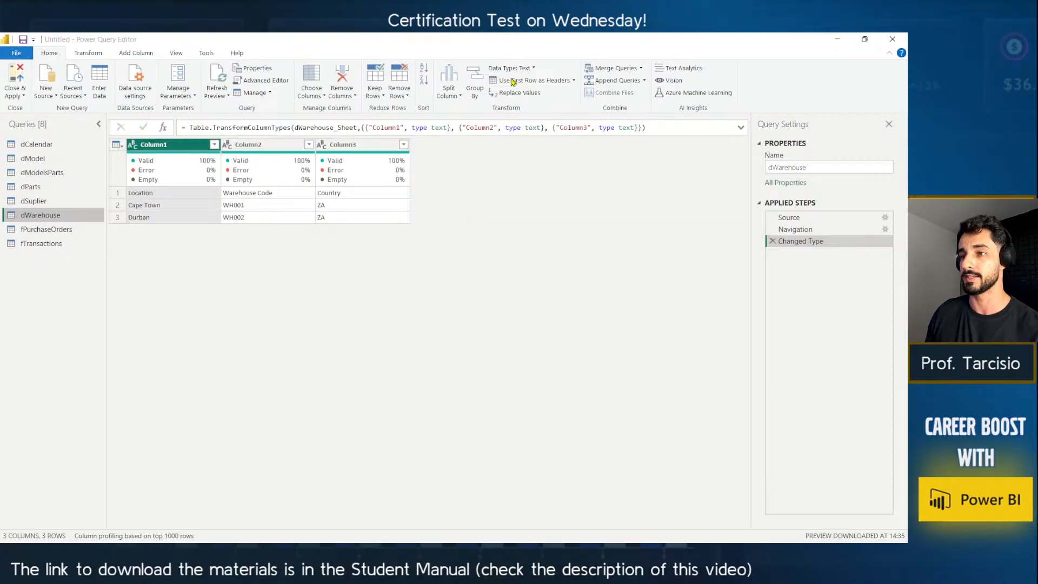
{"action": "left_click", "coordinate": [513, 81]}
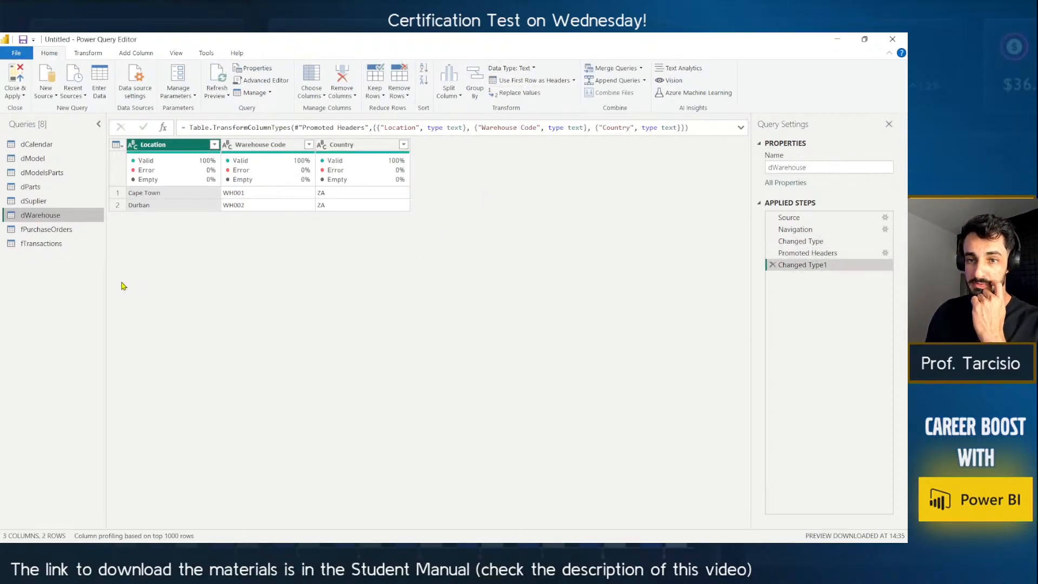
Check the column data types in fPurchaseOrders, including Unit Price Paid, Warehouse Code and Last Purchase Date.
{"action": "left_click", "coordinate": [63, 229]}
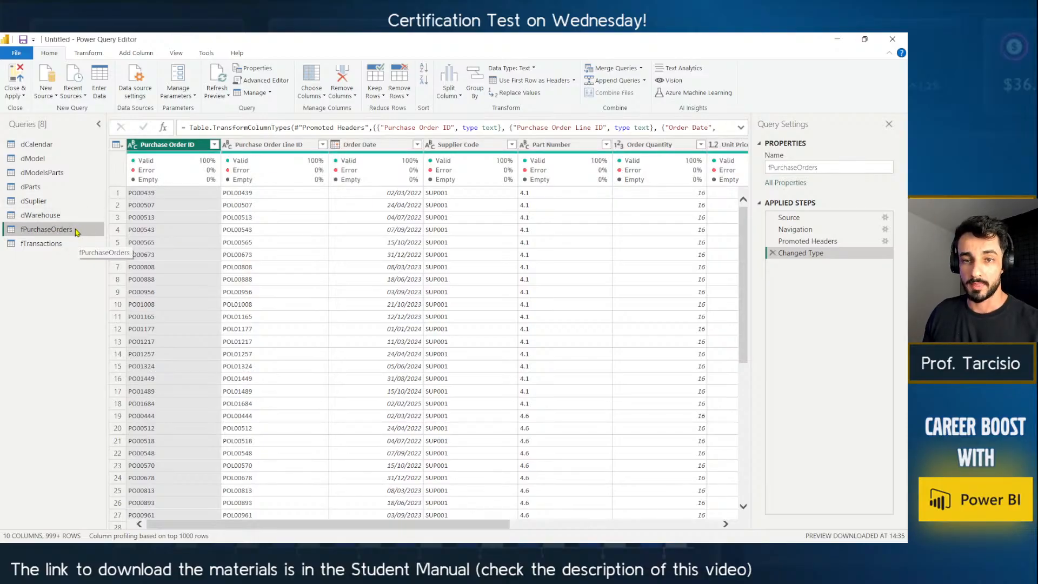
{"action": "left_click", "coordinate": [65, 215]}
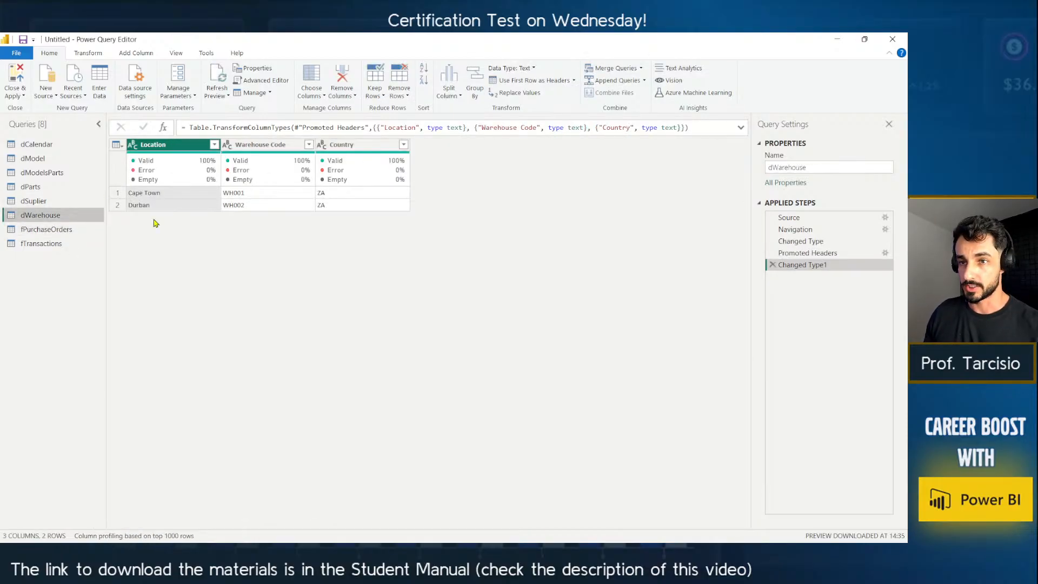
{"action": "left_click", "coordinate": [48, 231]}
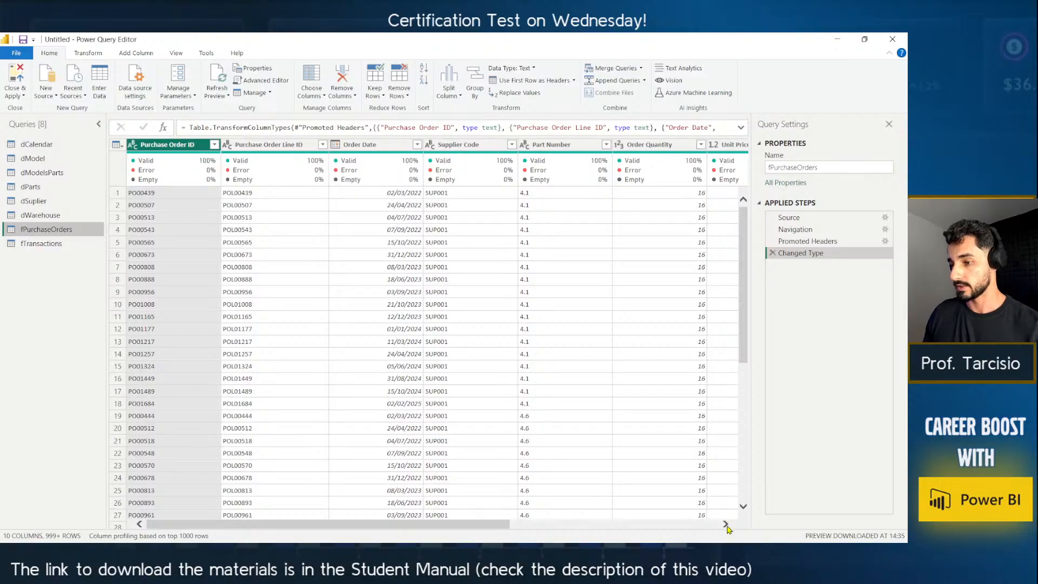
{"action": "left_click", "coordinate": [726, 524]}
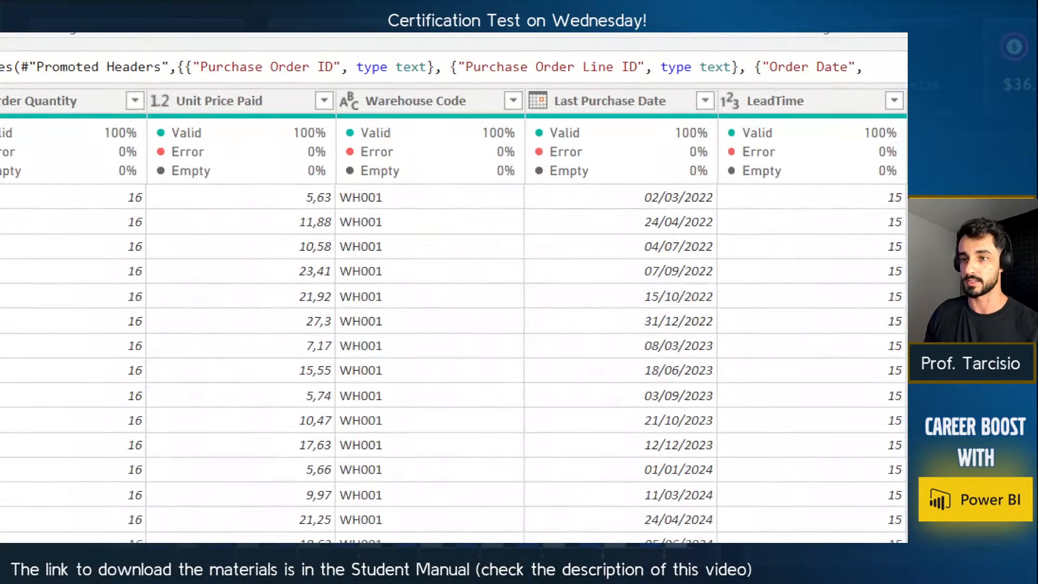
{"action": "left_click_drag", "start_coordinate": [291, 215], "coordinate": [336, 186]}
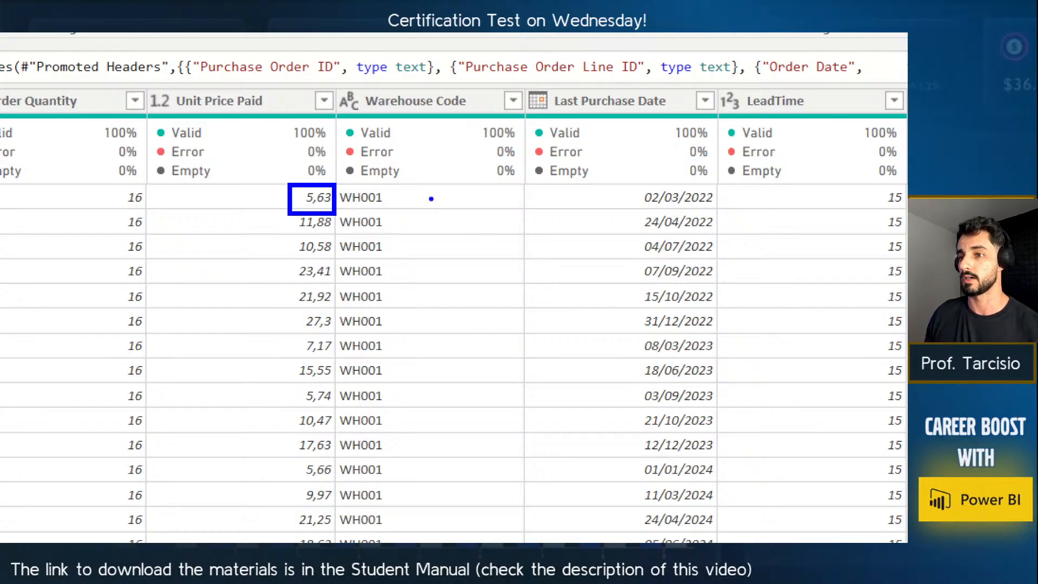
{"action": "left_click_drag", "start_coordinate": [431, 198], "coordinate": [497, 169]}
{"action": "left_click_drag", "start_coordinate": [690, 88], "coordinate": [670, 116]}
{"action": "key", "text": "Escape"}
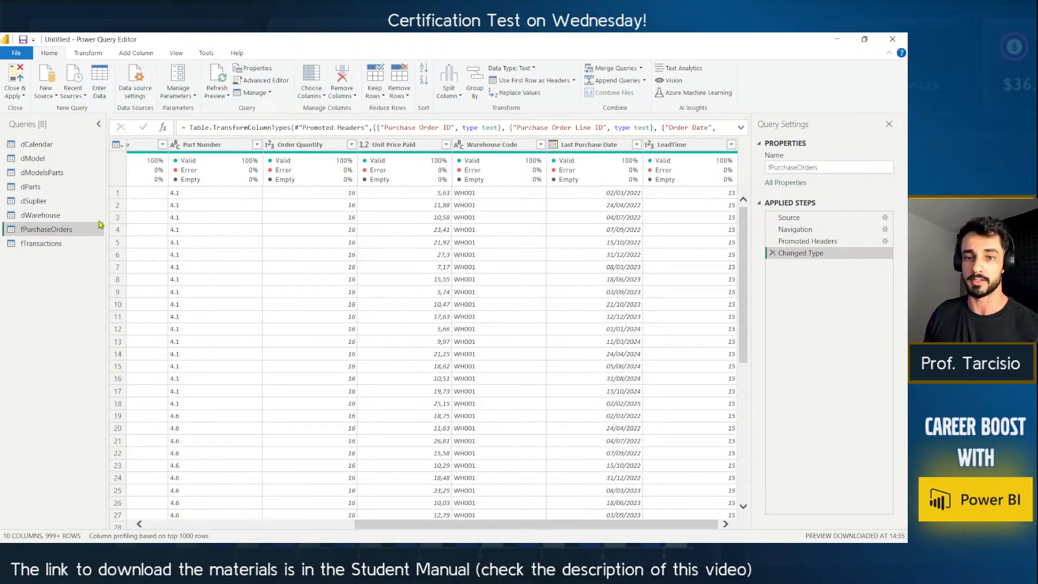
Open the fTransactions query, find the error rows in its Part Number column and examine the error details of the first one.
{"action": "left_click", "coordinate": [81, 243]}
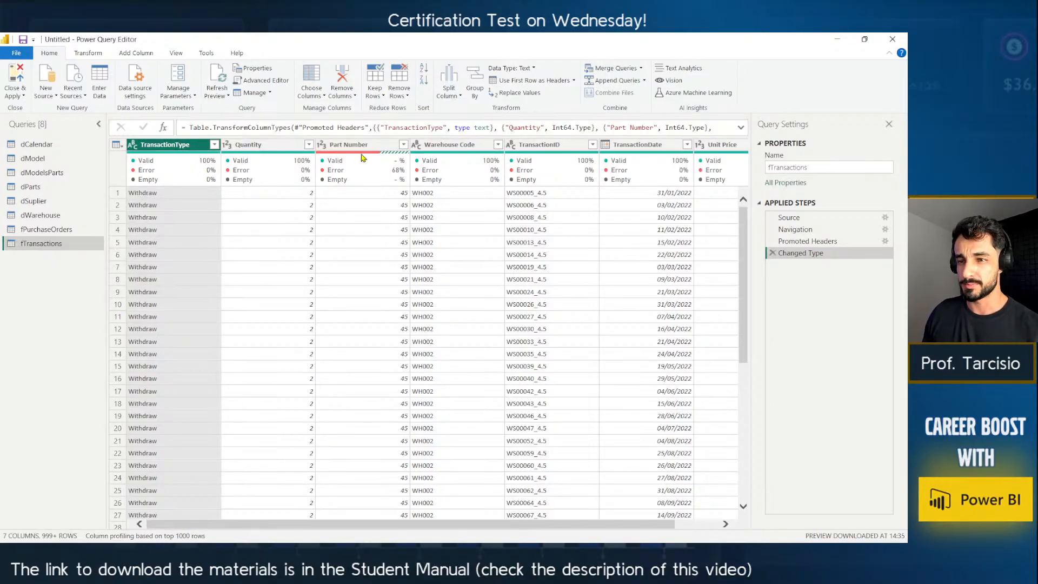
{"action": "left_click", "coordinate": [388, 146]}
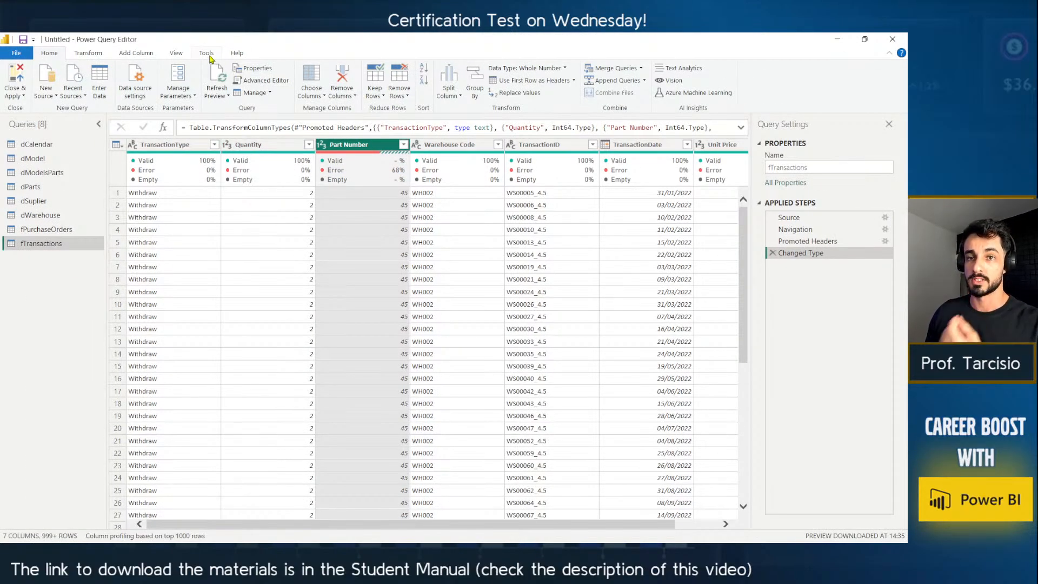
{"action": "left_click", "coordinate": [177, 53]}
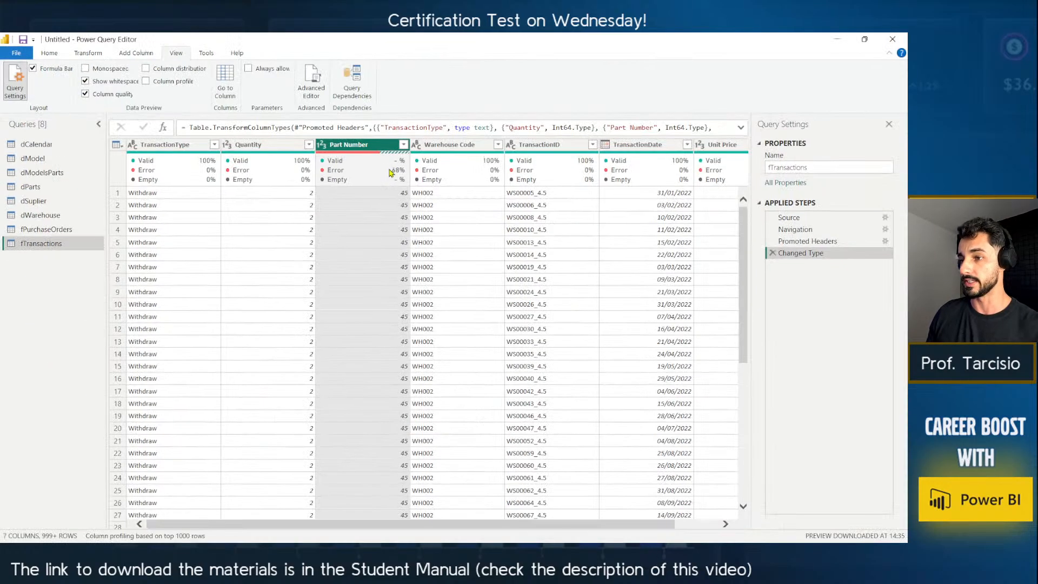
{"action": "scroll", "coordinate": [361, 278], "scroll_direction": "down", "scroll_amount": 20}
{"action": "scroll", "coordinate": [369, 309], "scroll_direction": "down", "scroll_amount": 20}
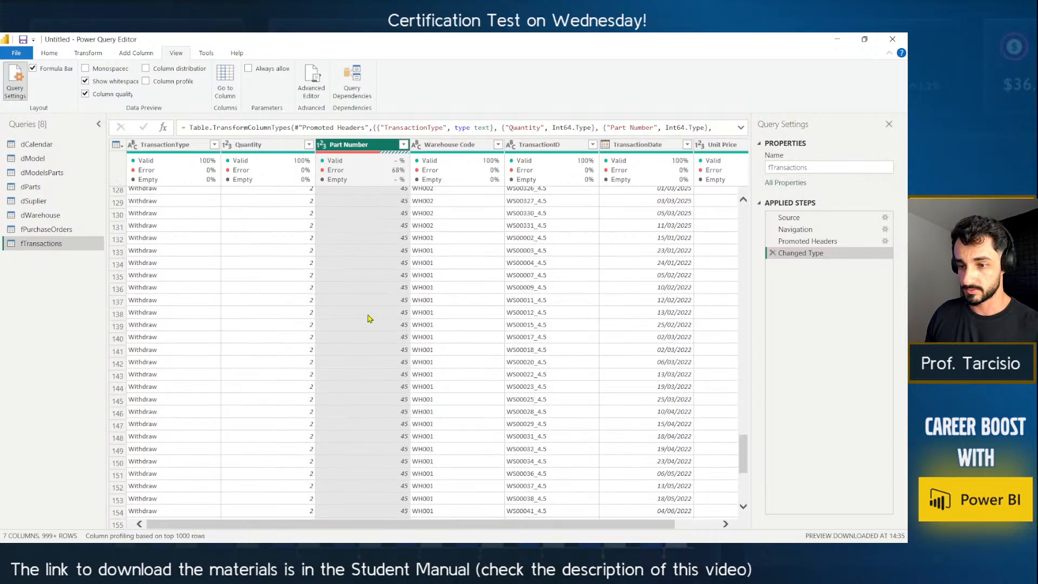
{"action": "scroll", "coordinate": [370, 384], "scroll_direction": "down", "scroll_amount": 17}
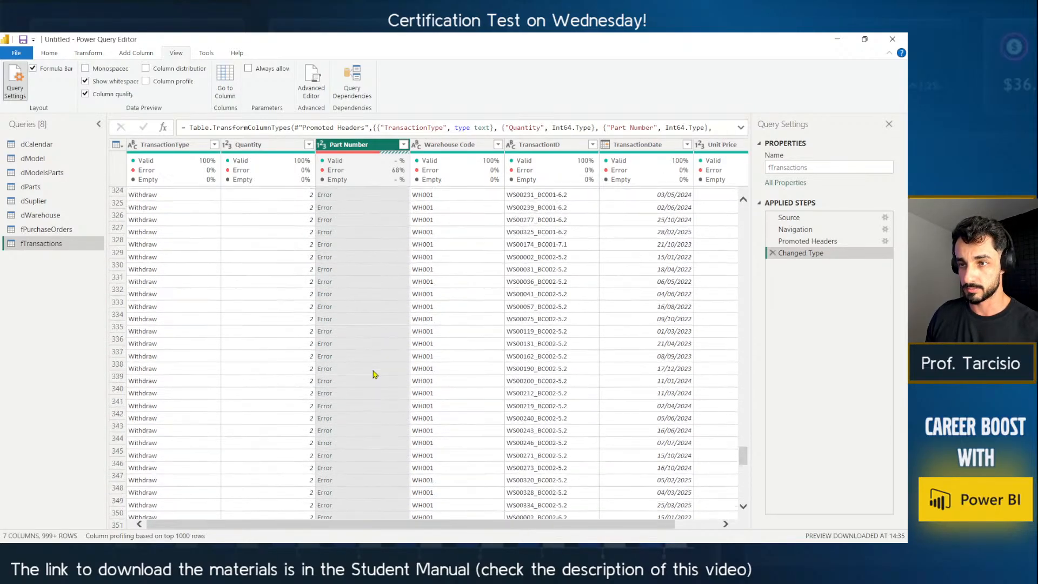
{"action": "scroll", "coordinate": [367, 341], "scroll_direction": "up", "scroll_amount": 15}
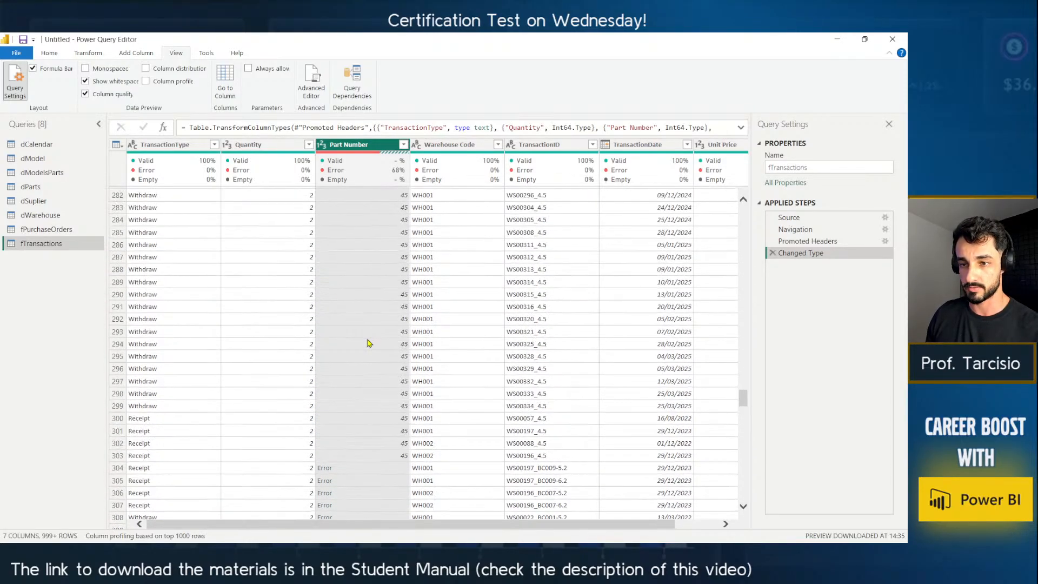
{"action": "left_click", "coordinate": [364, 474]}
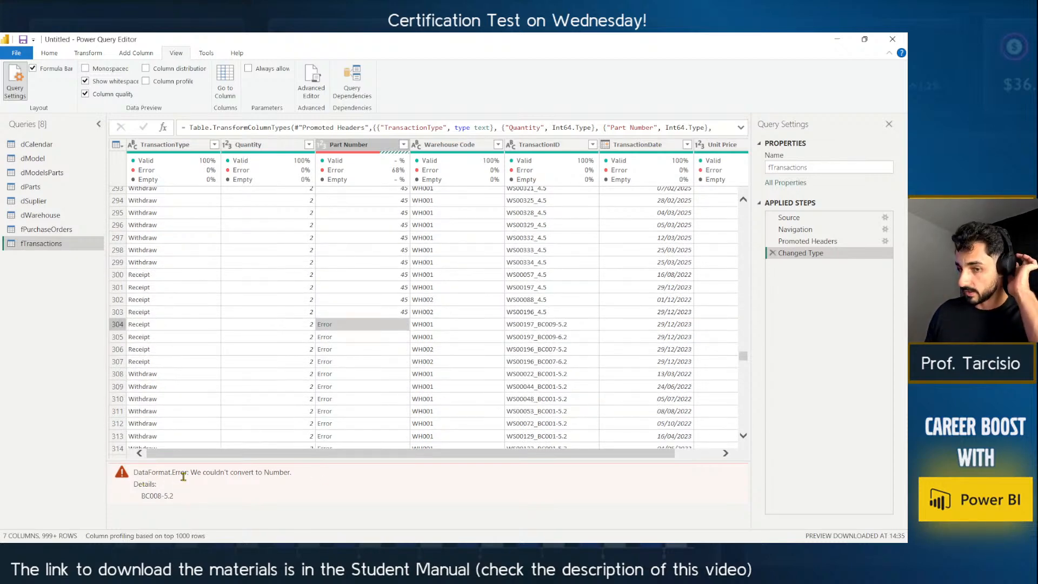
{"action": "left_click_drag", "start_coordinate": [183, 475], "coordinate": [275, 490]}
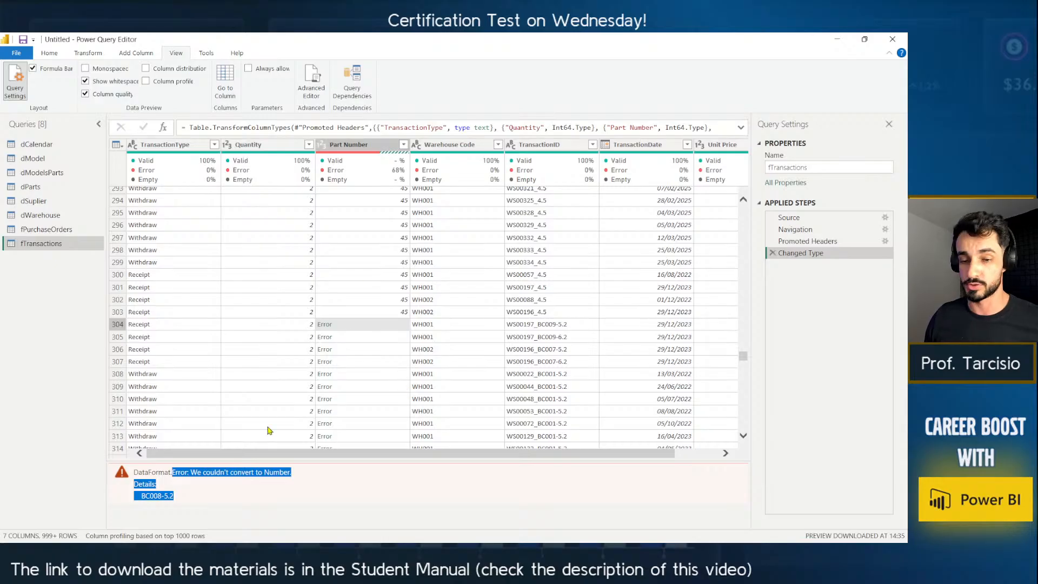
{"action": "left_click", "coordinate": [201, 496]}
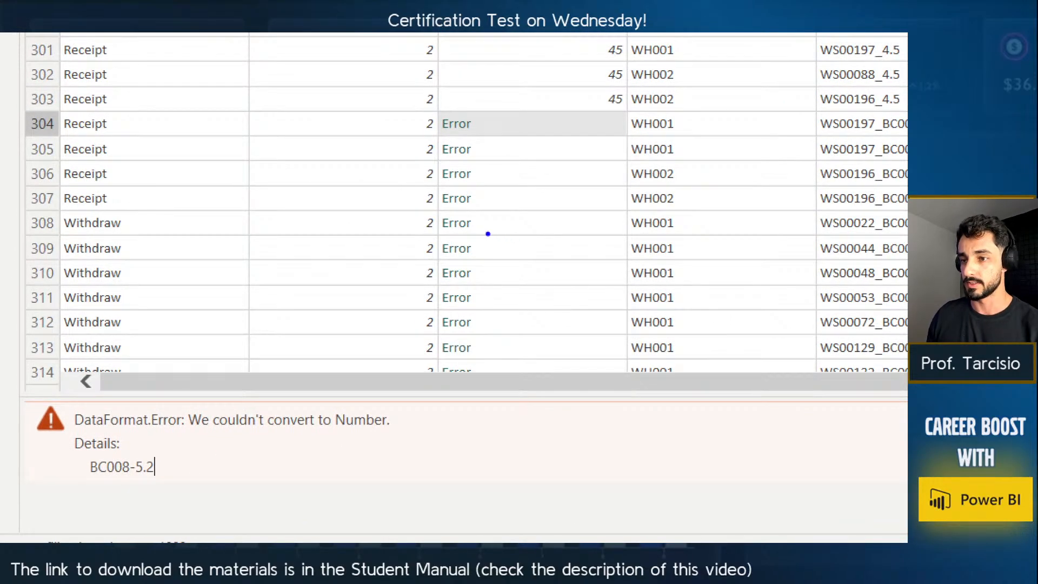
{"action": "left_click_drag", "start_coordinate": [487, 233], "coordinate": [416, 203]}
{"action": "key", "text": "Escape"}
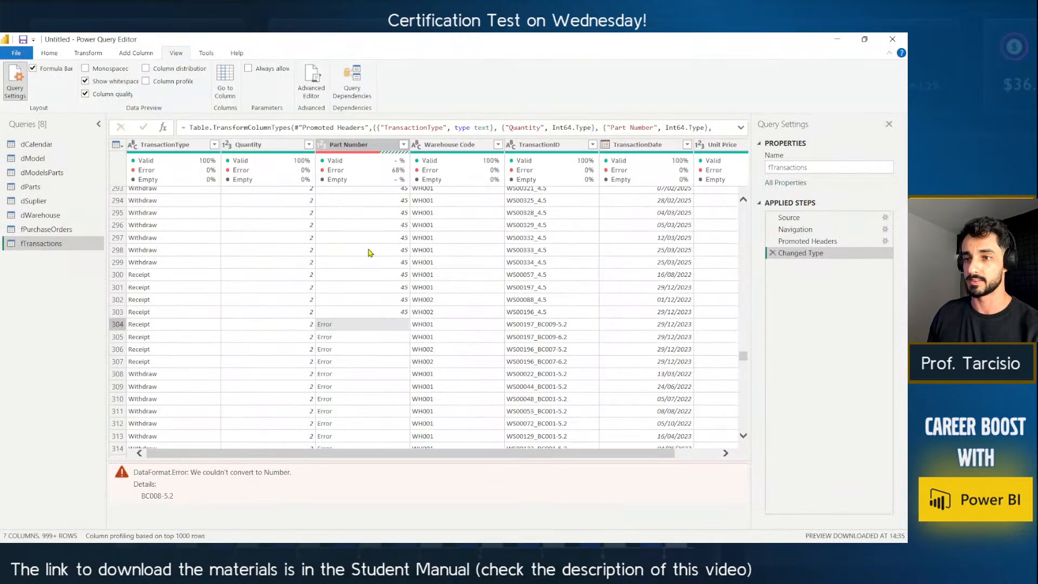
Change the data type of fTransactions' Part Number column to Text, replacing the current conversion.
{"action": "key", "text": "ctrl+1"}
{"action": "key", "text": "Escape"}
{"action": "key", "text": "ctrl+1"}
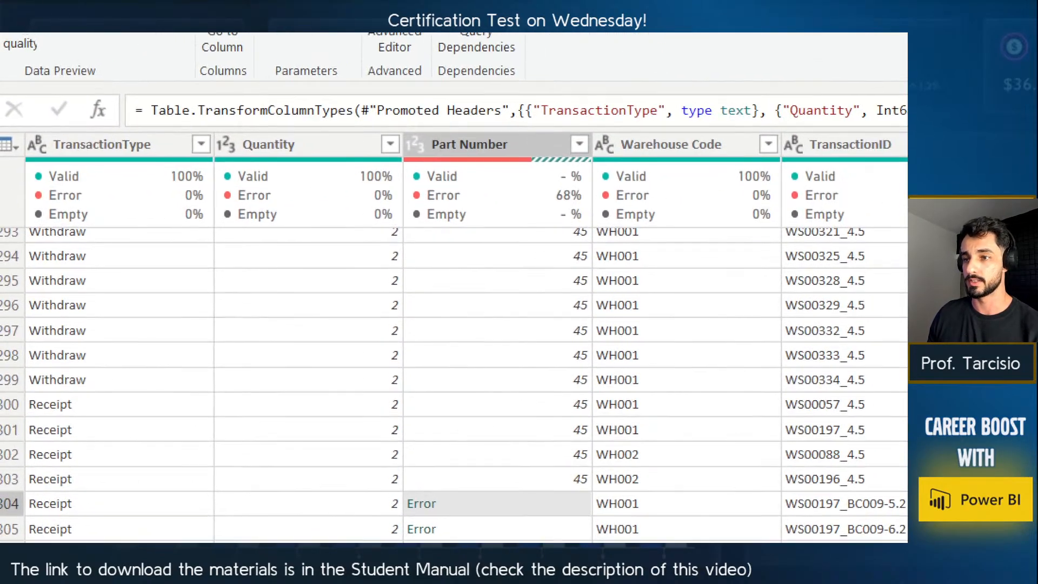
{"action": "mouse_move", "coordinate": [450, 180]}
{"action": "left_mouse_down"}
{"action": "mouse_move", "coordinate": [421, 176]}
{"action": "mouse_move", "coordinate": [378, 134]}
{"action": "mouse_move", "coordinate": [389, 125]}
{"action": "left_mouse_up"}
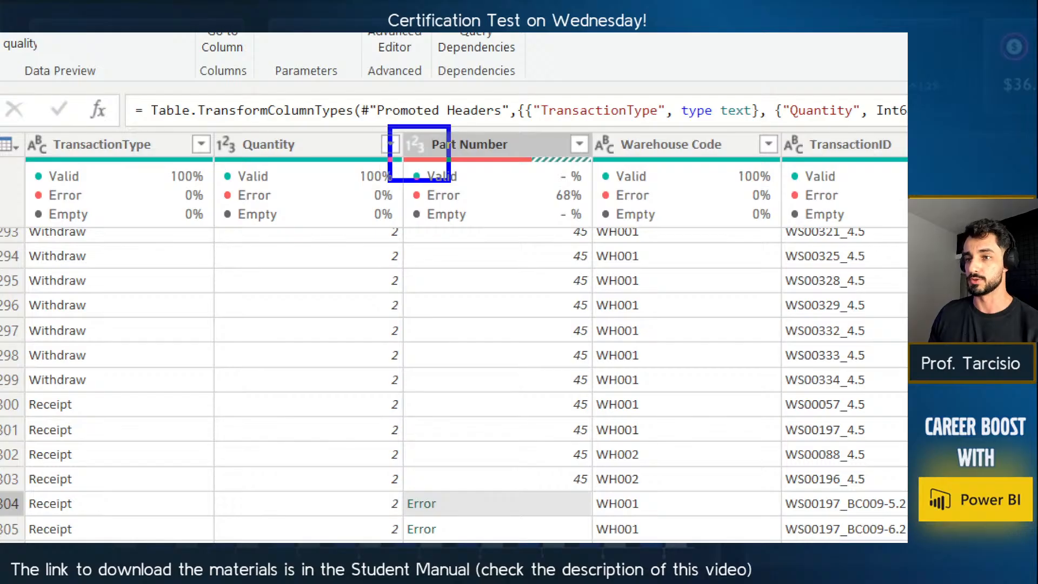
{"action": "key", "text": "Escape"}
{"action": "left_click", "coordinate": [323, 144]}
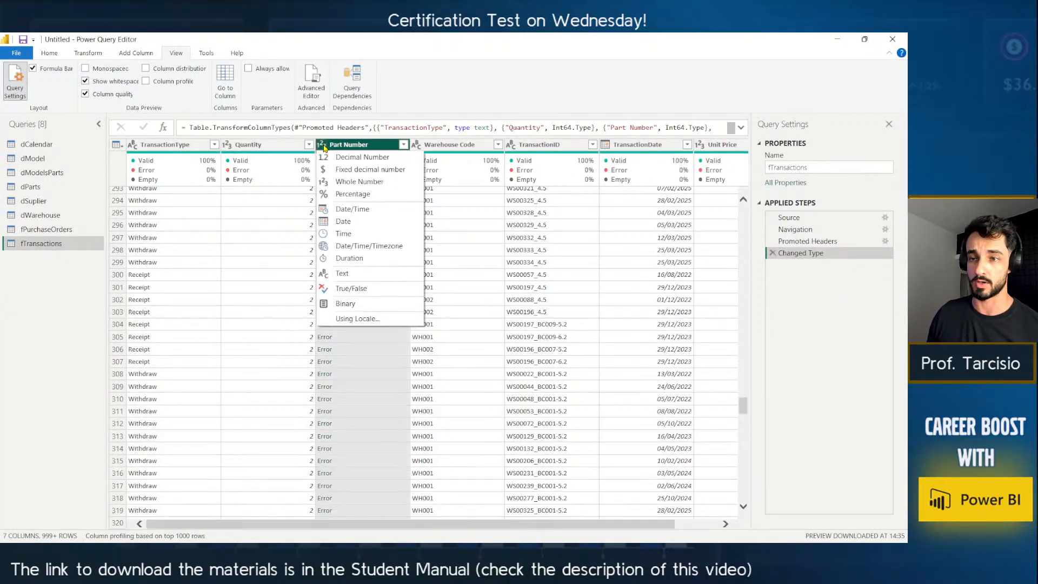
{"action": "left_click", "coordinate": [346, 273]}
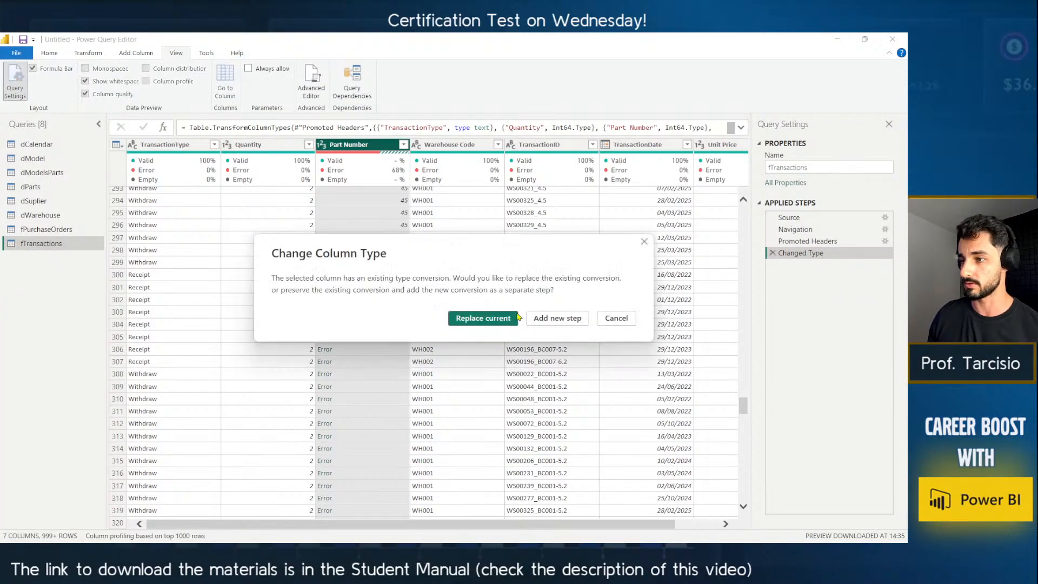
{"action": "left_click", "coordinate": [489, 319]}
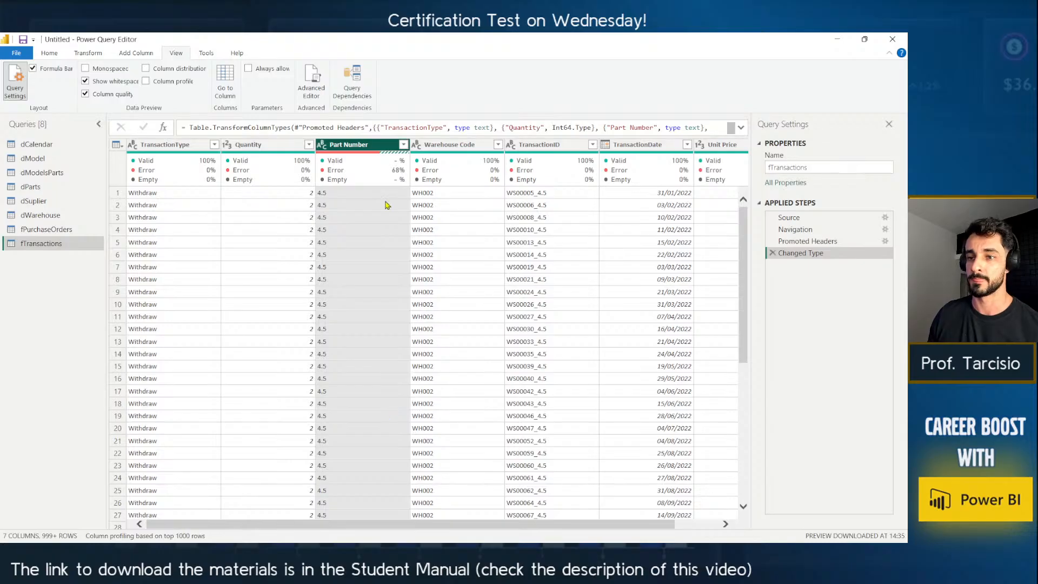
Check the converted Part Number values further down the fTransactions query.
{"action": "left_click", "coordinate": [335, 219]}
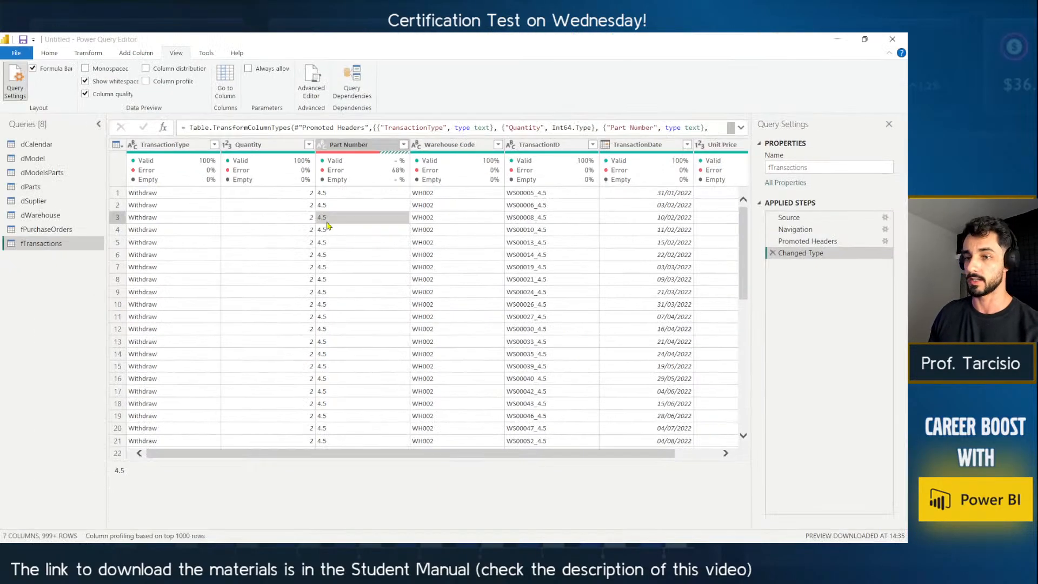
{"action": "scroll", "coordinate": [376, 297], "scroll_direction": "down", "scroll_amount": 15}
{"action": "scroll", "coordinate": [356, 264], "scroll_direction": "down", "scroll_amount": 20}
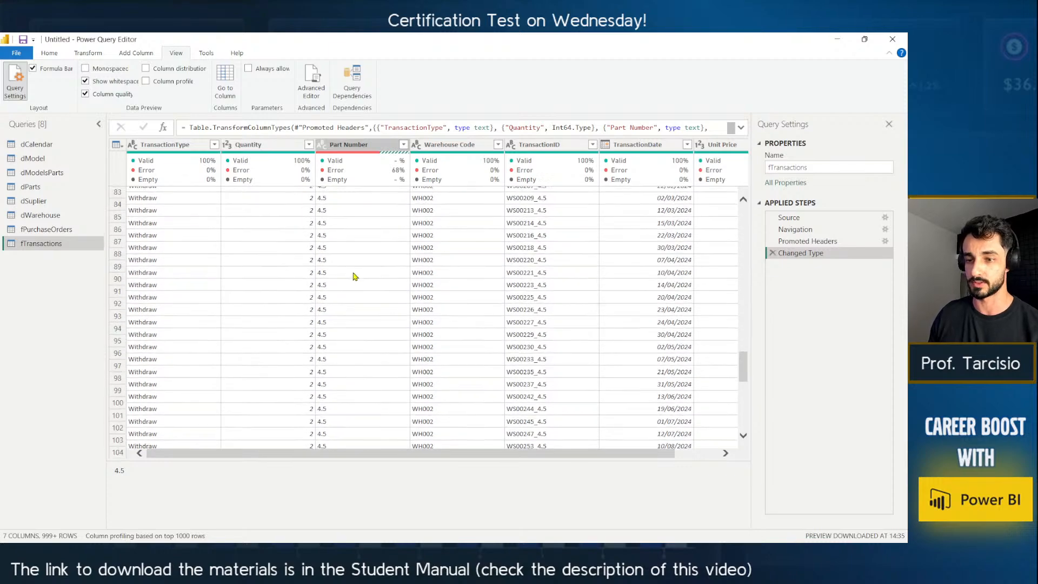
{"action": "scroll", "coordinate": [356, 324], "scroll_direction": "down", "scroll_amount": 20}
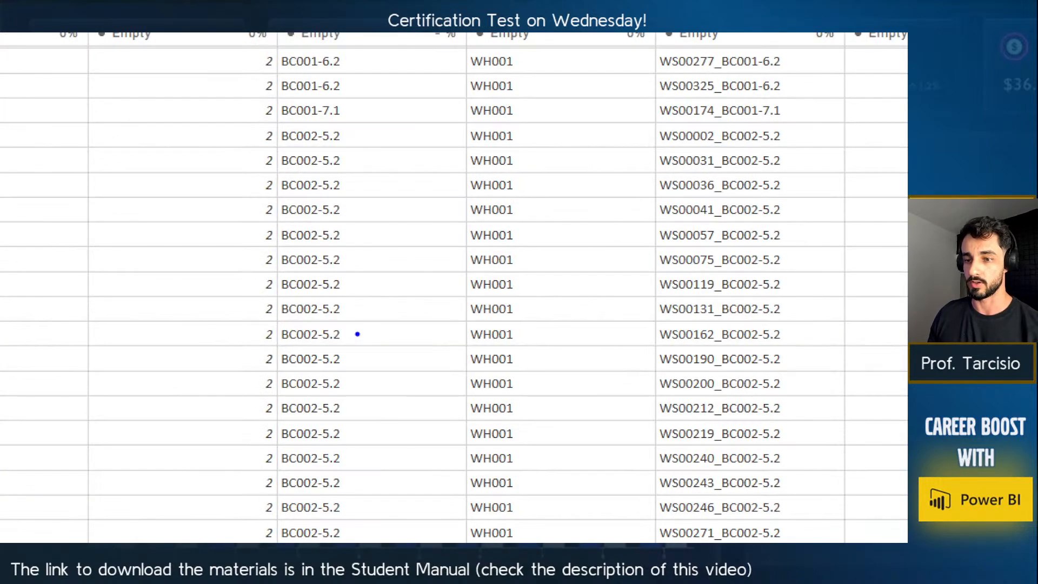
{"action": "mouse_move", "coordinate": [350, 320]}
{"action": "left_mouse_down"}
{"action": "mouse_move", "coordinate": [262, 302]}
{"action": "mouse_move", "coordinate": [262, 290]}
{"action": "left_mouse_up"}
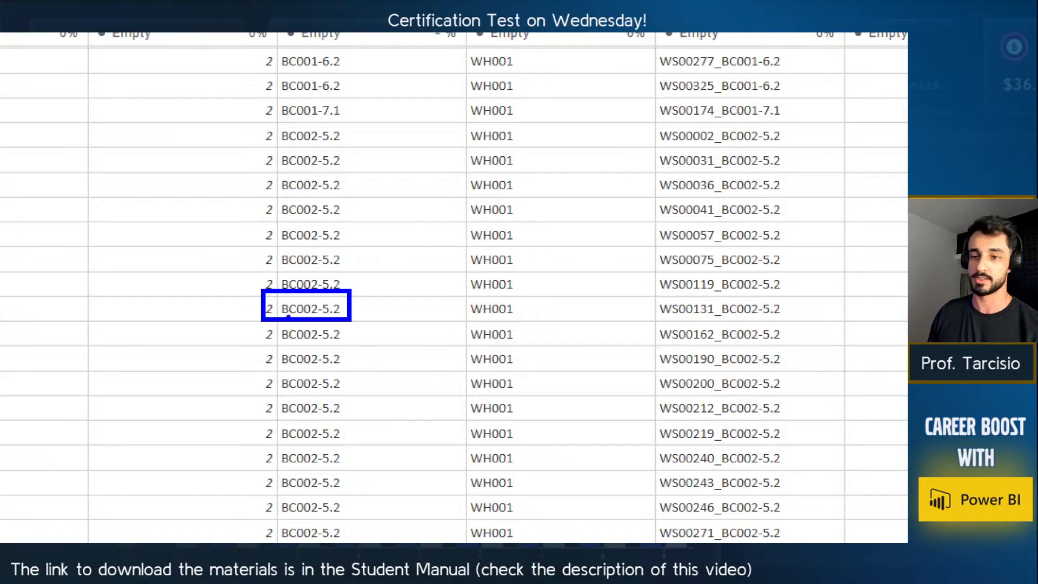
{"action": "key", "text": "Escape"}
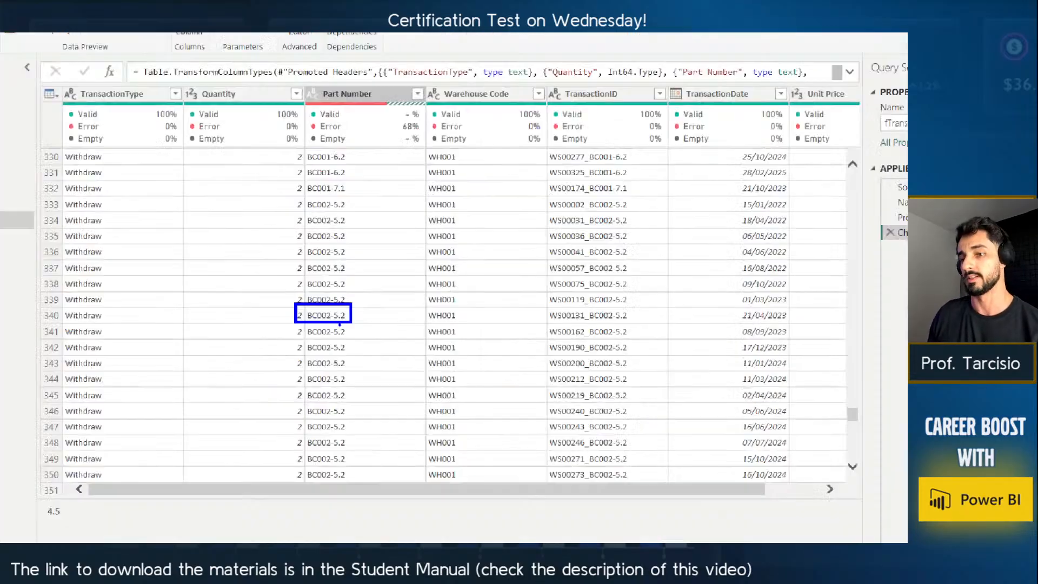
Review the remaining Part Number rows of fTransactions, return to the first row, and apply the Power Query changes to load all tables.
{"action": "scroll", "coordinate": [362, 318], "scroll_direction": "down", "scroll_amount": 20}
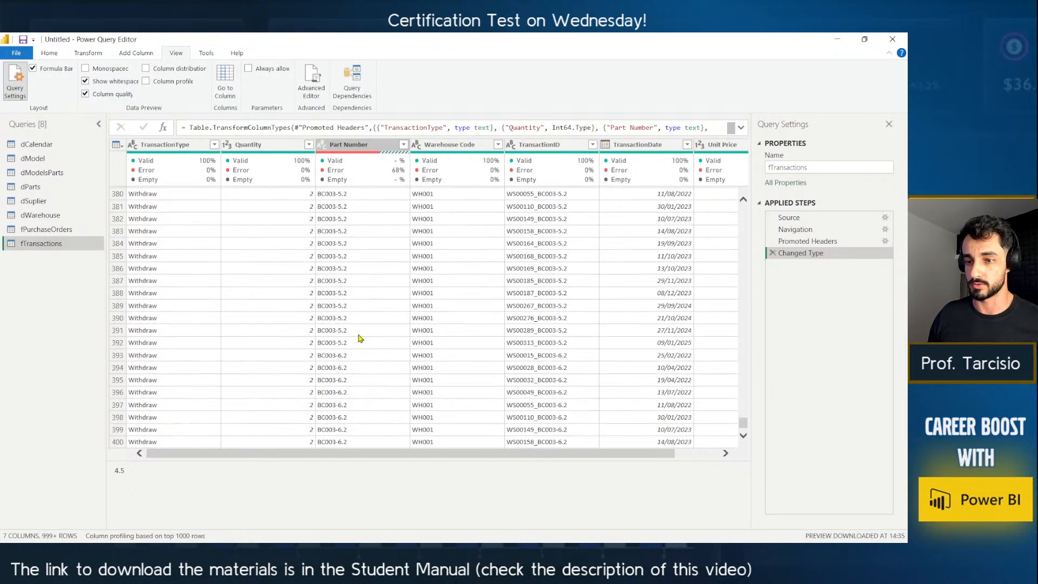
{"action": "scroll", "coordinate": [365, 321], "scroll_direction": "down", "scroll_amount": 11}
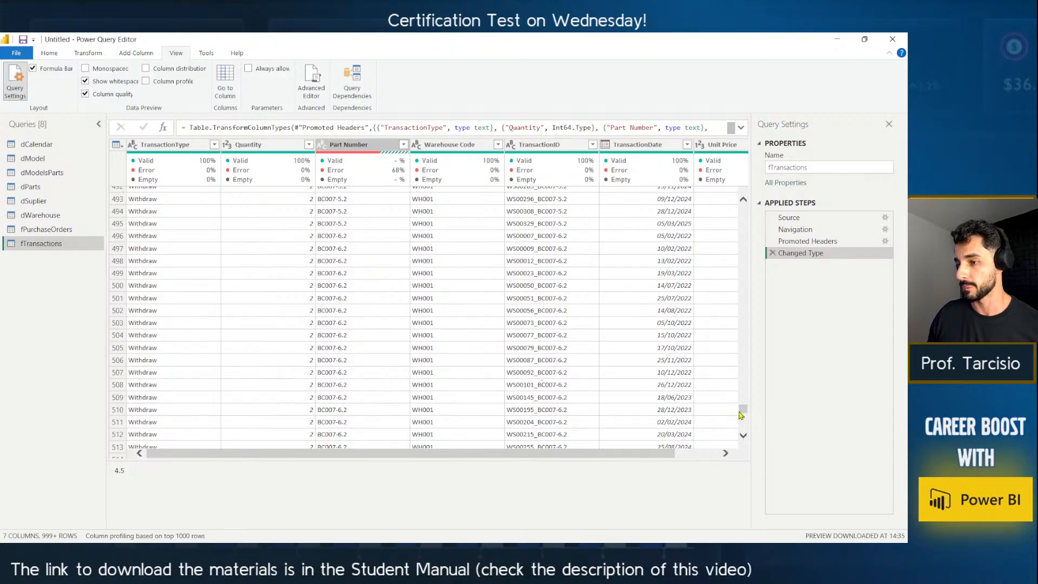
{"action": "left_click_drag", "start_coordinate": [743, 409], "coordinate": [744, 211]}
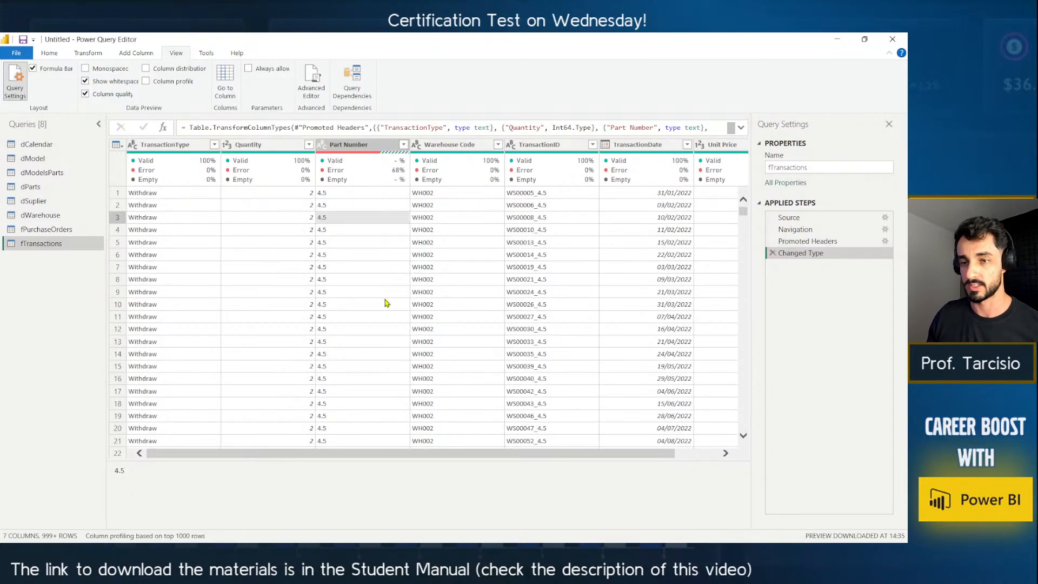
{"action": "scroll", "coordinate": [39, 84], "scroll_direction": "up", "scroll_amount": 3}
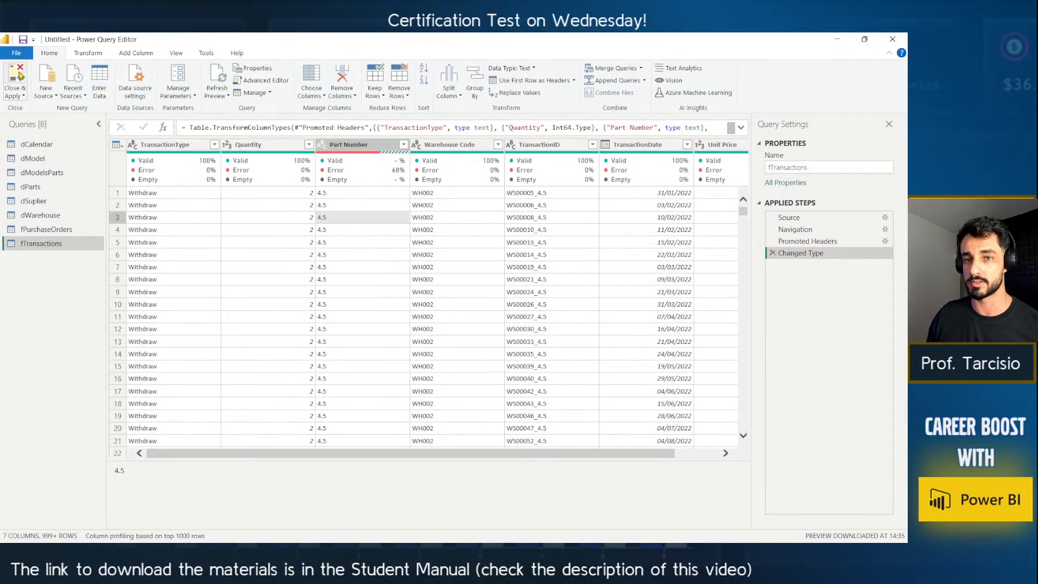
{"action": "left_click", "coordinate": [16, 74]}
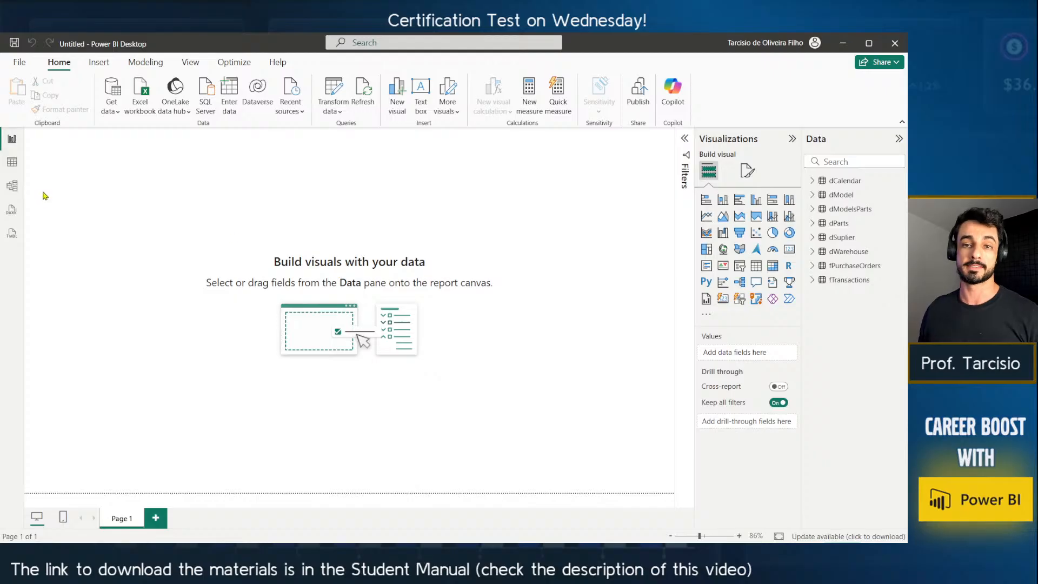
Show the model diagram and bring the scattered fTransactions, dWarehouse, fPurchaseOrders and dSuplier tables close to the other tables.
{"action": "left_click", "coordinate": [15, 190]}
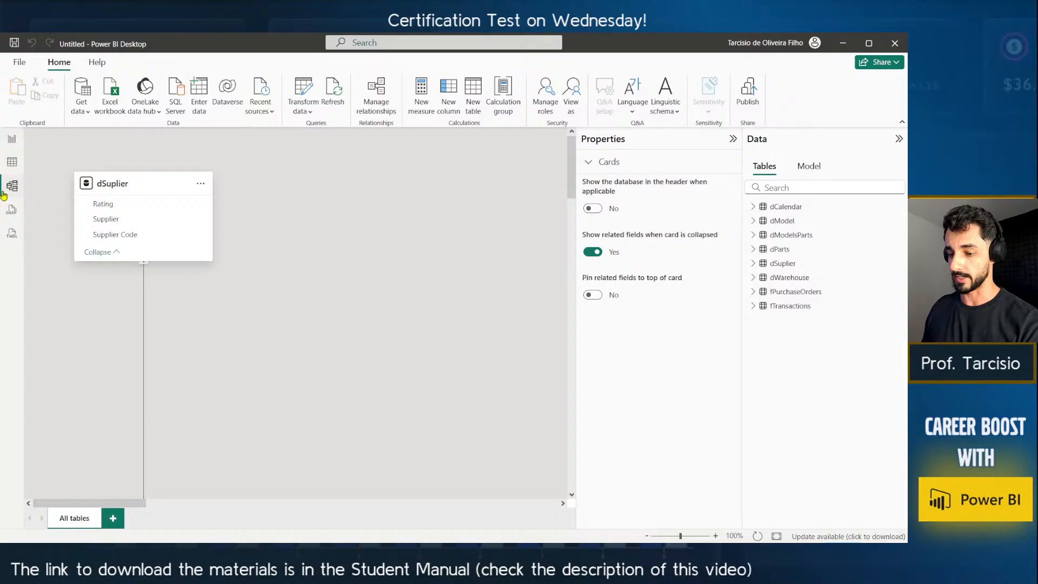
{"action": "scroll", "coordinate": [705, 381], "scroll_direction": "down", "scroll_amount": 5}
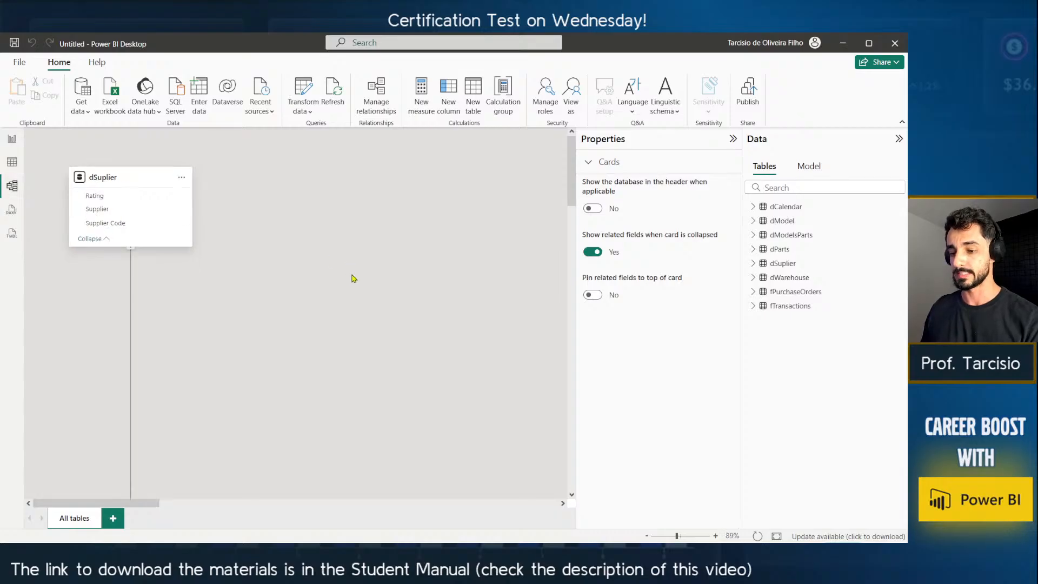
{"action": "scroll", "coordinate": [352, 281], "scroll_direction": "down", "scroll_amount": 5}
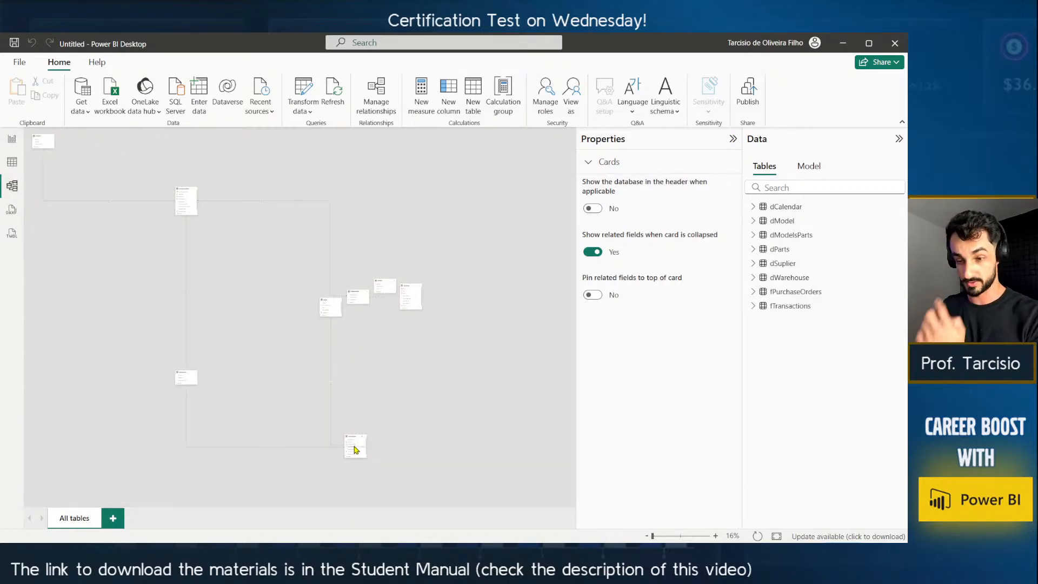
{"action": "left_click_drag", "start_coordinate": [352, 447], "coordinate": [391, 351]}
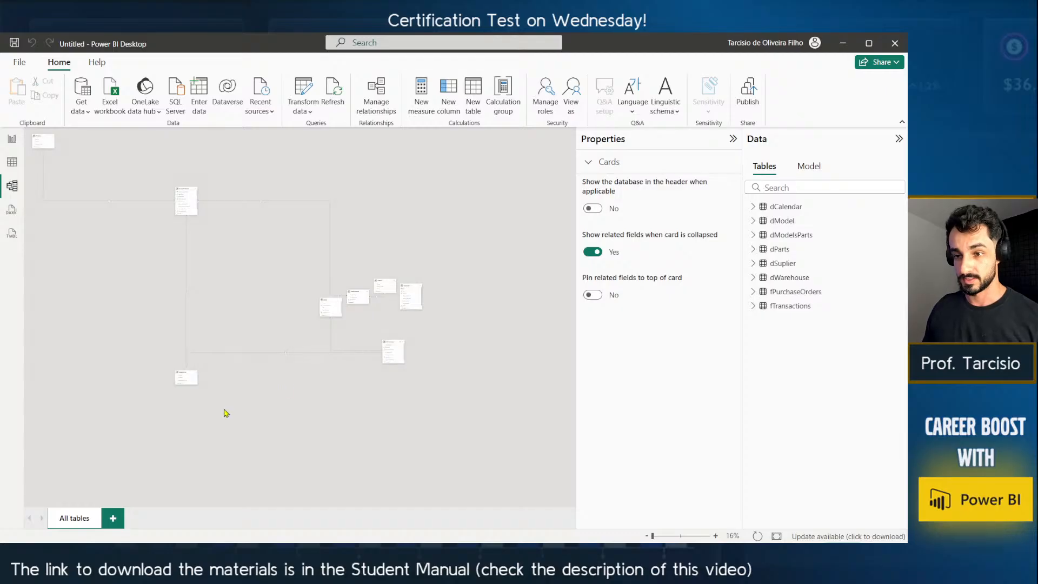
{"action": "left_click_drag", "start_coordinate": [190, 373], "coordinate": [307, 340]}
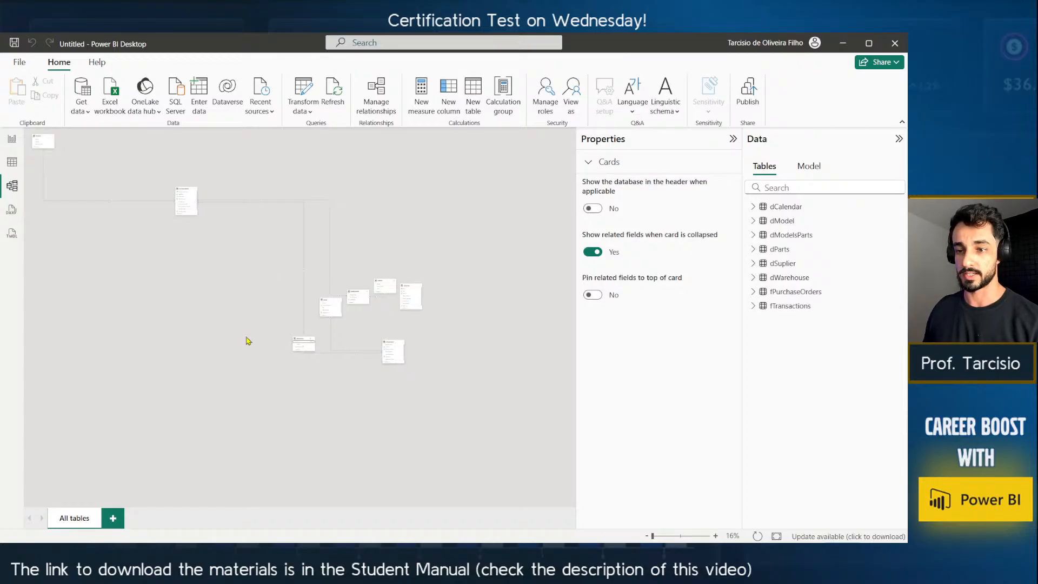
{"action": "left_click_drag", "start_coordinate": [188, 189], "coordinate": [372, 324]}
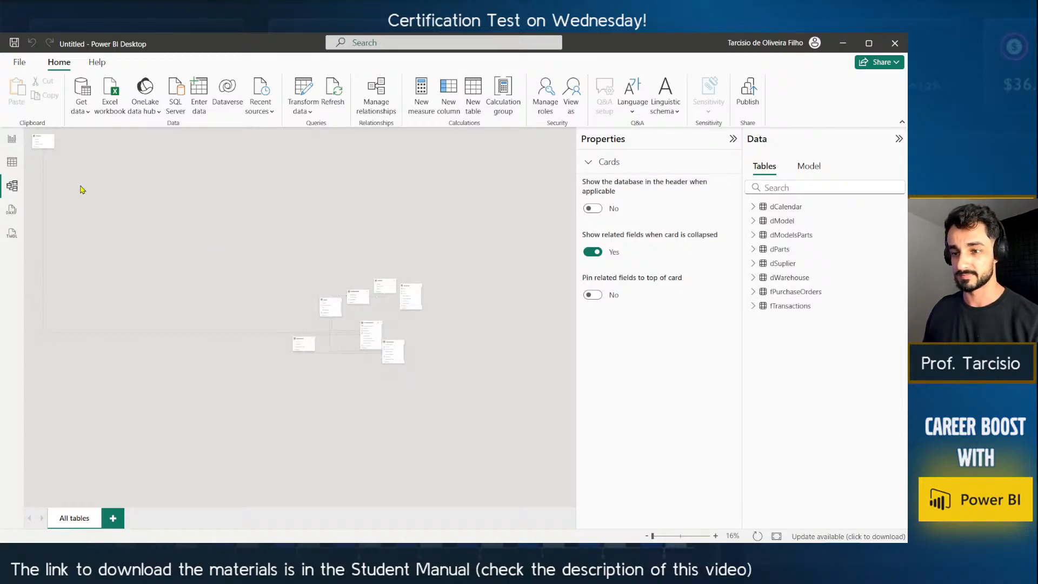
{"action": "left_click", "coordinate": [42, 140]}
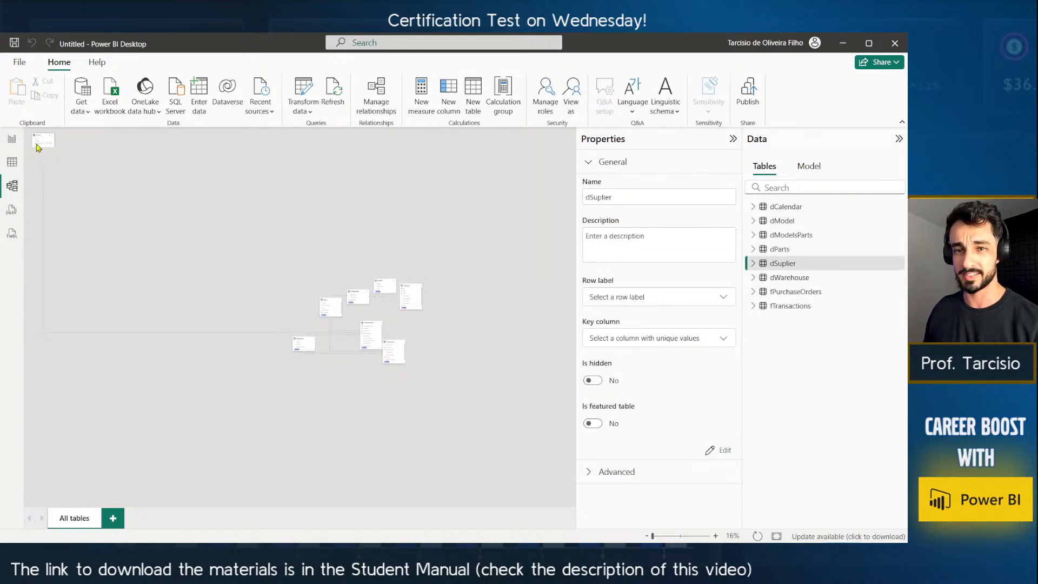
{"action": "left_click_drag", "start_coordinate": [41, 141], "coordinate": [295, 300]}
Collapse the Properties pane and spread out the diagram, moving dCalendar farther right of dModel and dModelsParts beneath dModel.
{"action": "scroll", "coordinate": [430, 346], "scroll_direction": "up", "scroll_amount": 3}
{"action": "left_click_drag", "start_coordinate": [397, 503], "coordinate": [464, 502]}
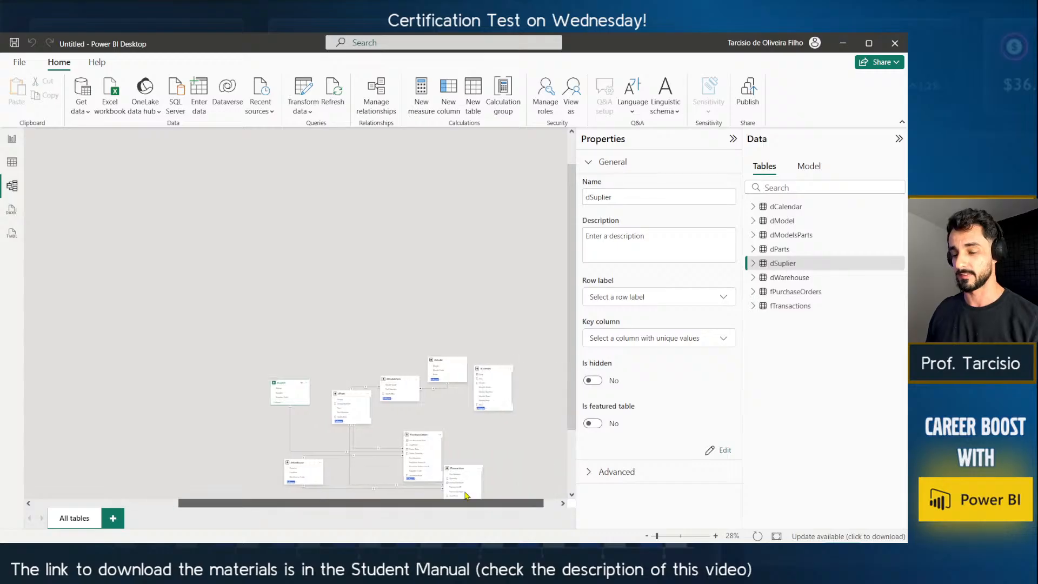
{"action": "scroll", "coordinate": [492, 429], "scroll_direction": "down", "scroll_amount": 3}
{"action": "scroll", "coordinate": [493, 428], "scroll_direction": "up", "scroll_amount": 2}
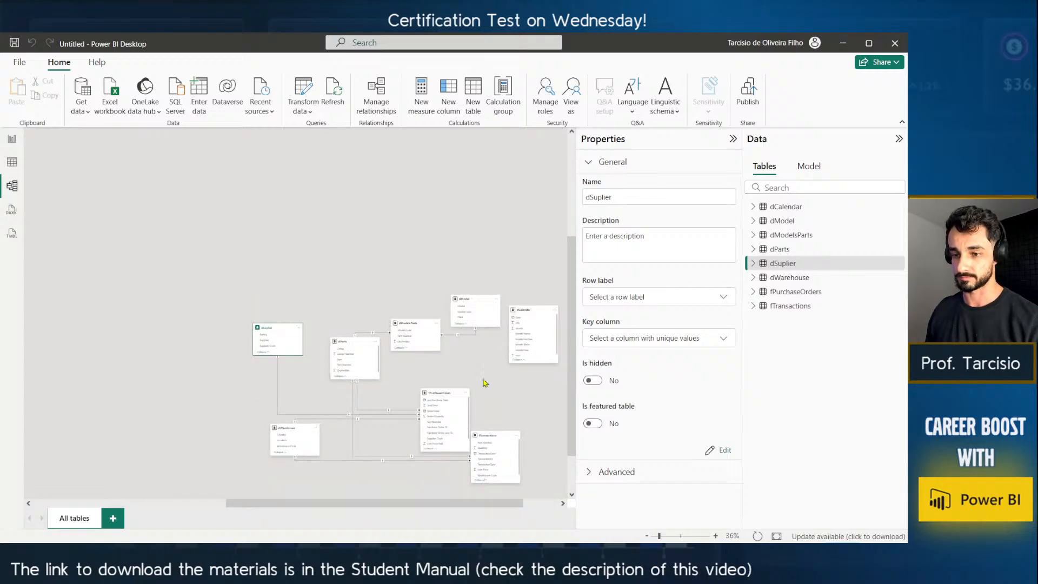
{"action": "left_click", "coordinate": [483, 399]}
{"action": "scroll", "coordinate": [483, 400], "scroll_direction": "up", "scroll_amount": 2}
{"action": "scroll", "coordinate": [509, 403], "scroll_direction": "up", "scroll_amount": 3}
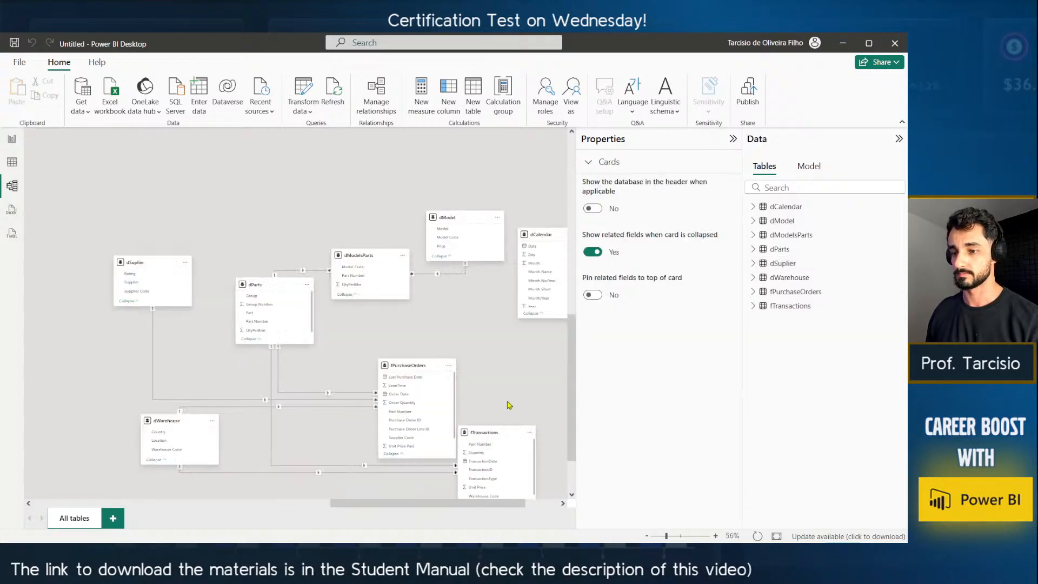
{"action": "scroll", "coordinate": [440, 306], "scroll_direction": "left", "scroll_amount": 1}
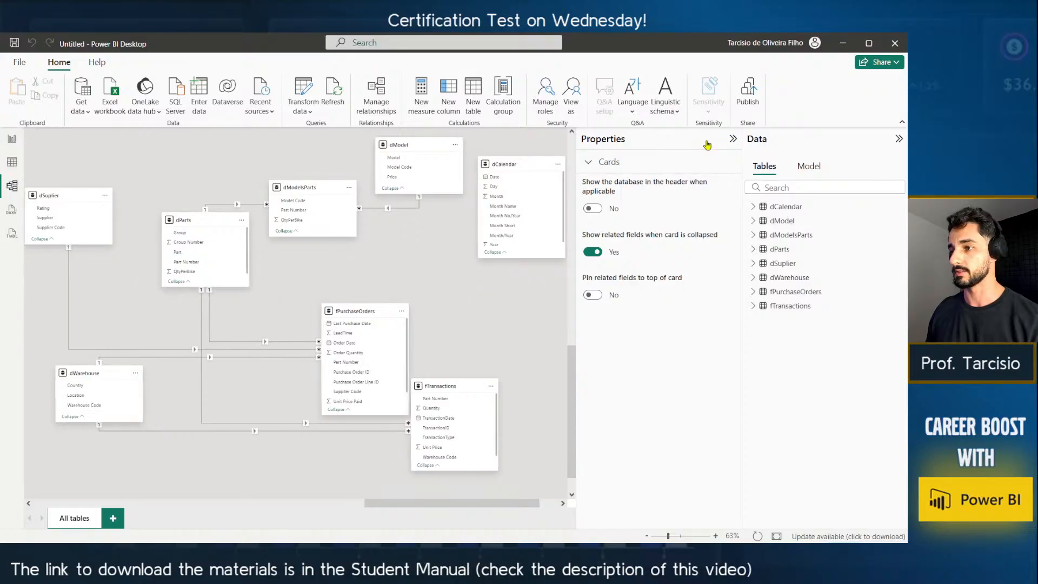
{"action": "left_click", "coordinate": [733, 139]}
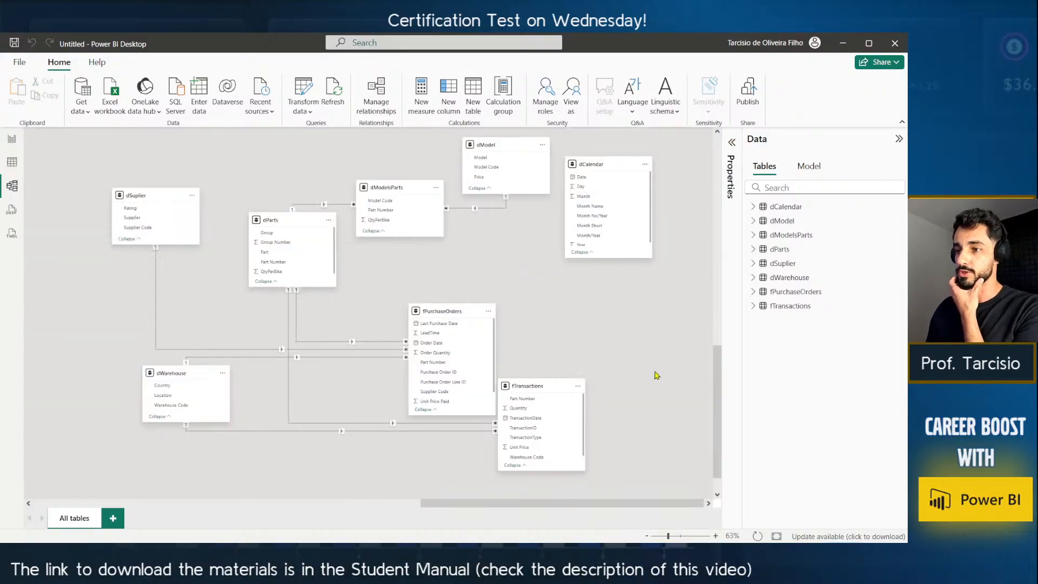
{"action": "mouse_move", "coordinate": [502, 147]}
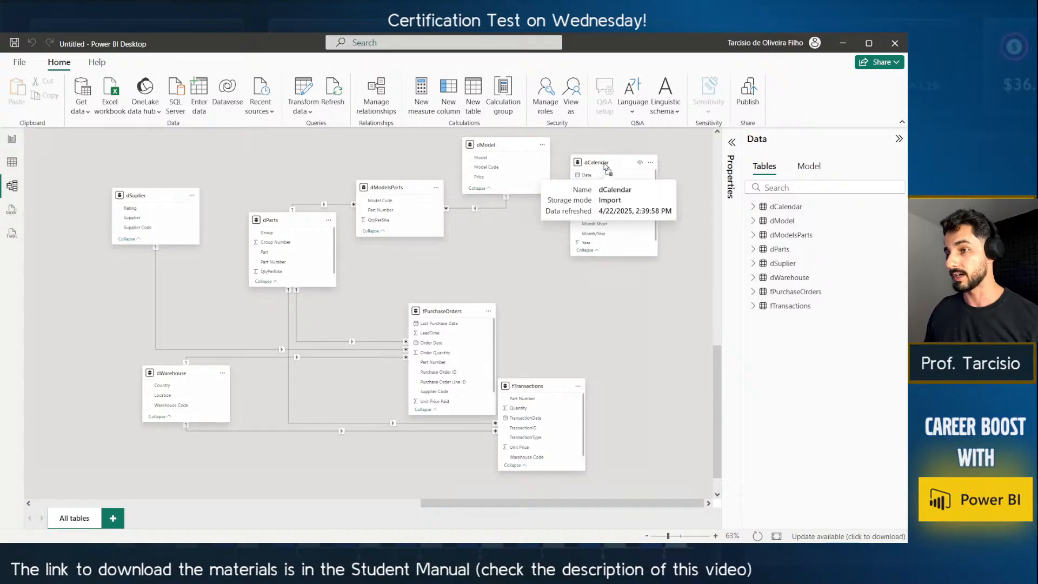
{"action": "left_click_drag", "start_coordinate": [595, 167], "coordinate": [681, 169]}
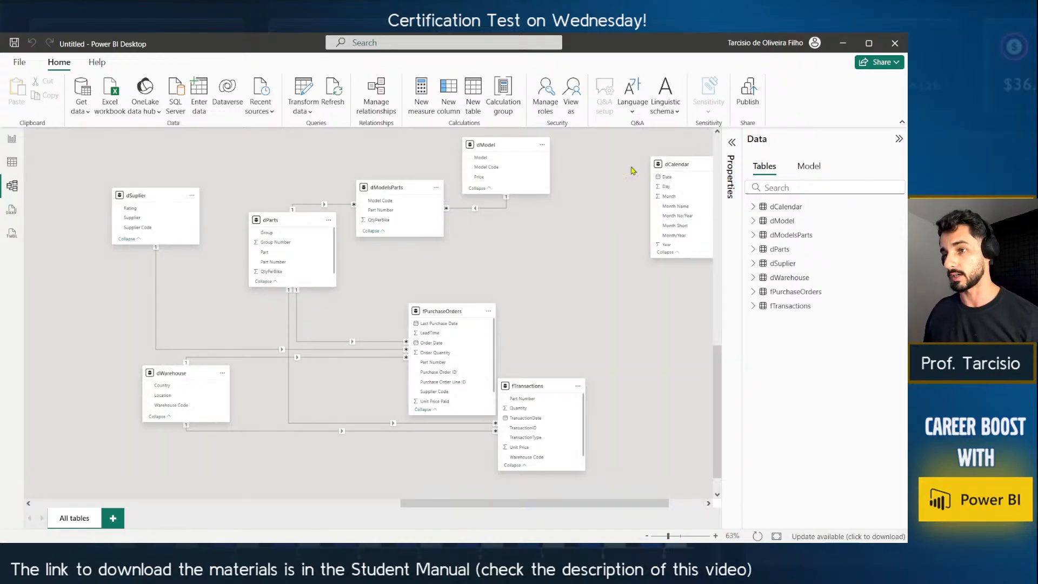
{"action": "left_click_drag", "start_coordinate": [395, 188], "coordinate": [539, 245]}
{"action": "mouse_move", "coordinate": [539, 245]}
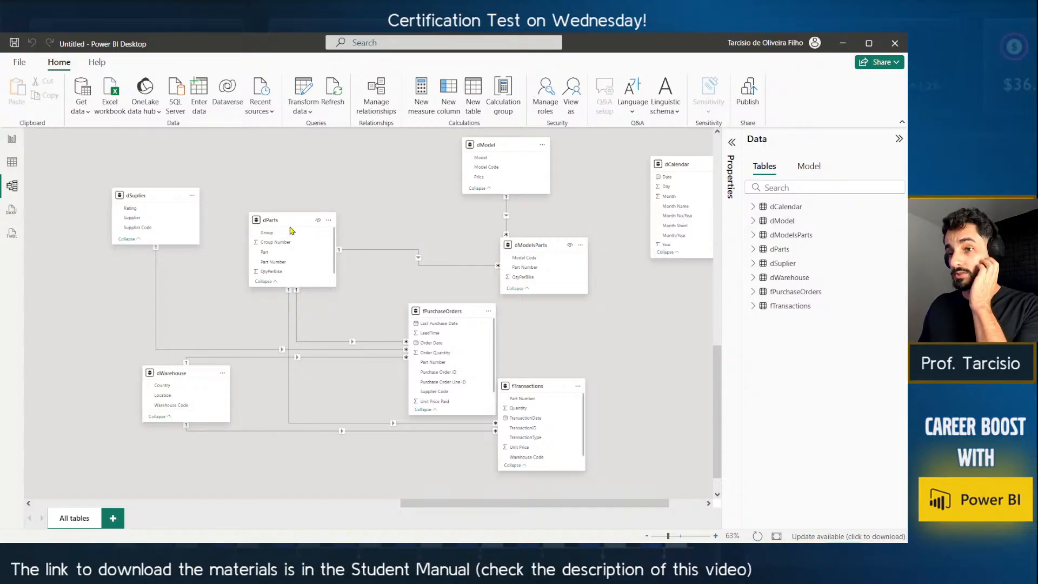
Place the fPurchaseOrders and fTransactions tables side by side in the lower part of the diagram.
{"action": "left_click_drag", "start_coordinate": [434, 311], "coordinate": [397, 384]}
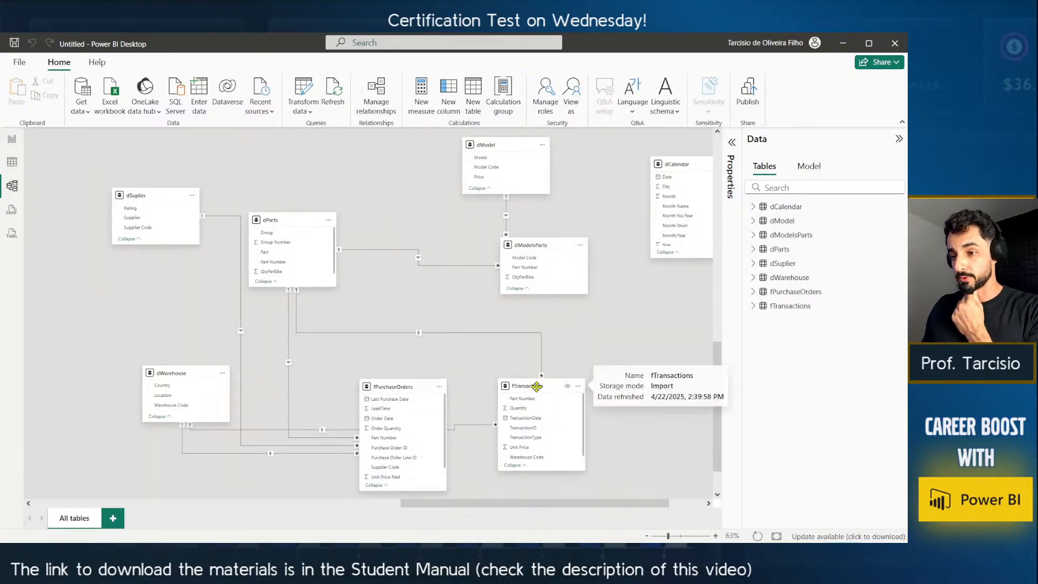
{"action": "left_click_drag", "start_coordinate": [537, 388], "coordinate": [510, 386]}
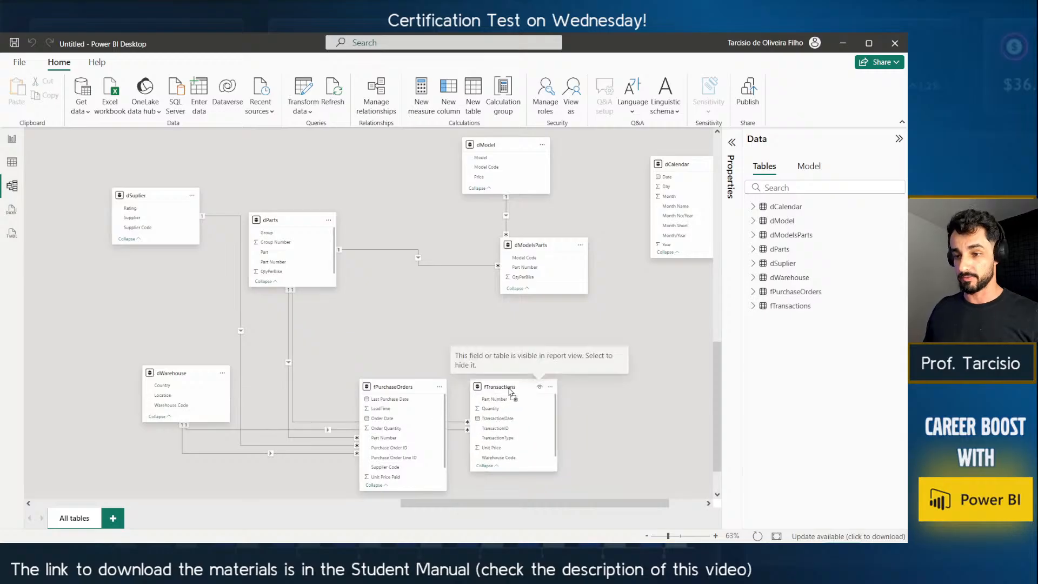
{"action": "left_click_drag", "start_coordinate": [390, 388], "coordinate": [338, 366]}
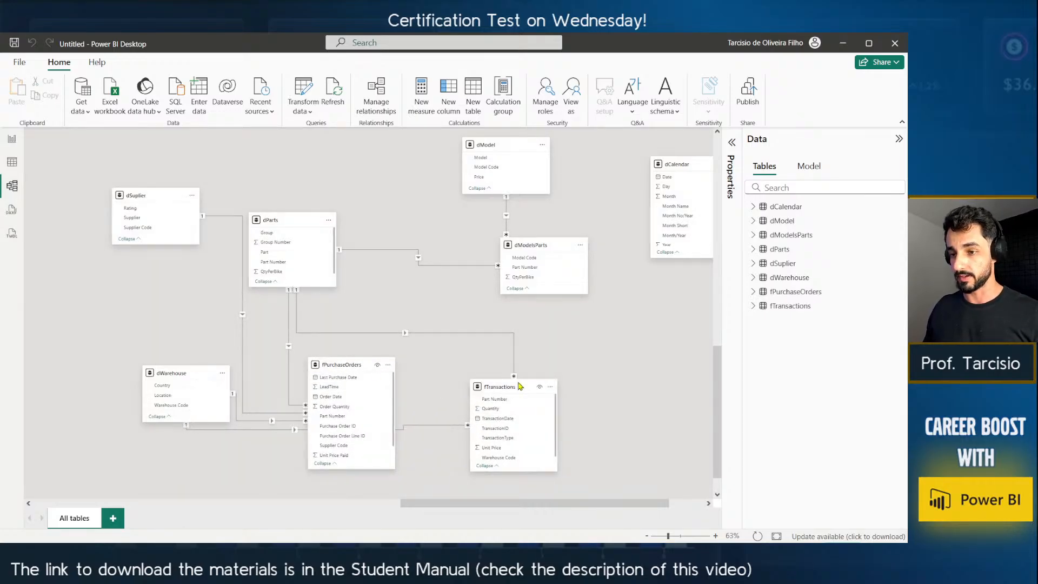
{"action": "left_click_drag", "start_coordinate": [507, 393], "coordinate": [467, 372]}
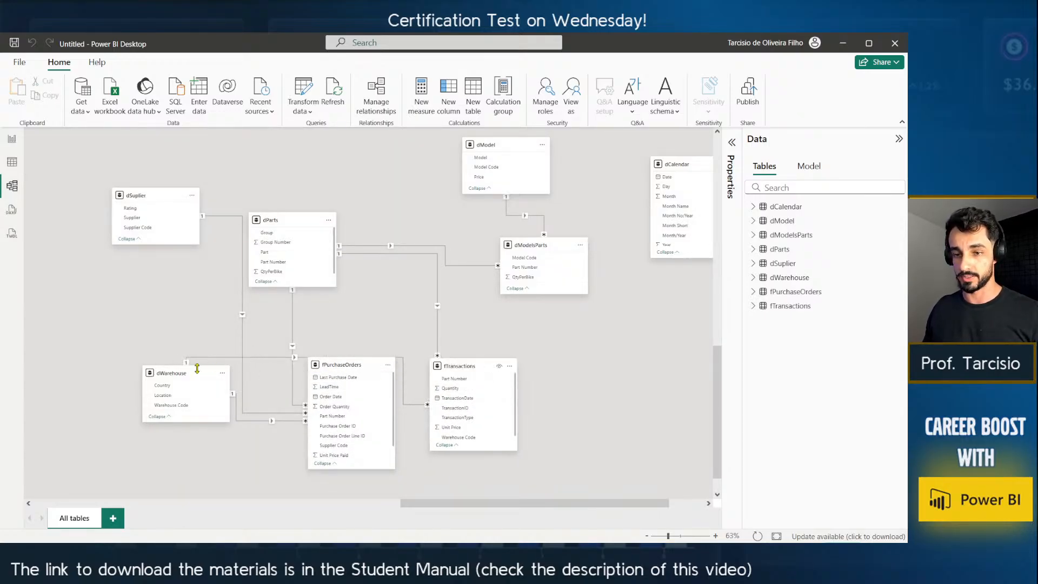
Move dWarehouse above the two fact tables and shift dSuplier and dParts to the diagram's upper left.
{"action": "left_click_drag", "start_coordinate": [185, 375], "coordinate": [434, 259]}
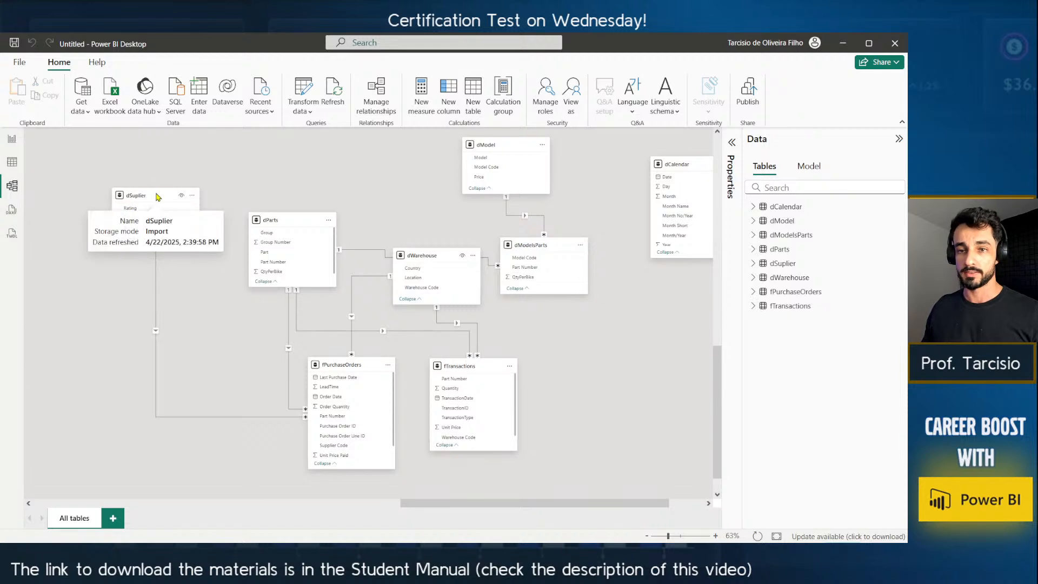
{"action": "left_click_drag", "start_coordinate": [151, 198], "coordinate": [88, 167]}
{"action": "left_click_drag", "start_coordinate": [292, 224], "coordinate": [200, 172]}
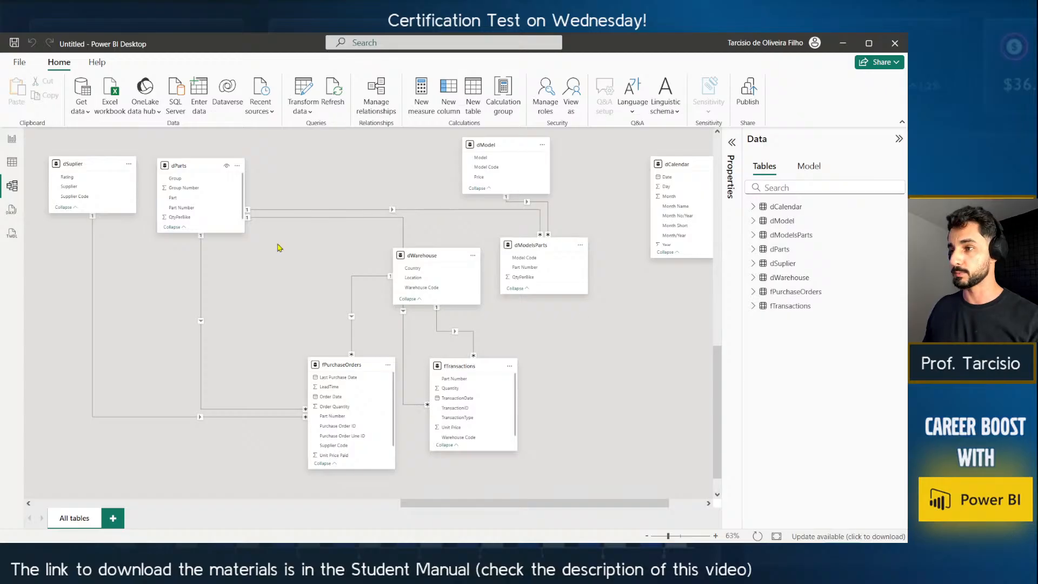
Centre dWarehouse above the fact tables and line up dModelsParts between dParts and dModel in the upper row.
{"action": "scroll", "coordinate": [278, 245], "scroll_direction": "up", "scroll_amount": 3}
{"action": "scroll", "coordinate": [292, 301], "scroll_direction": "up", "scroll_amount": 1}
{"action": "scroll", "coordinate": [292, 301], "scroll_direction": "left", "scroll_amount": 1}
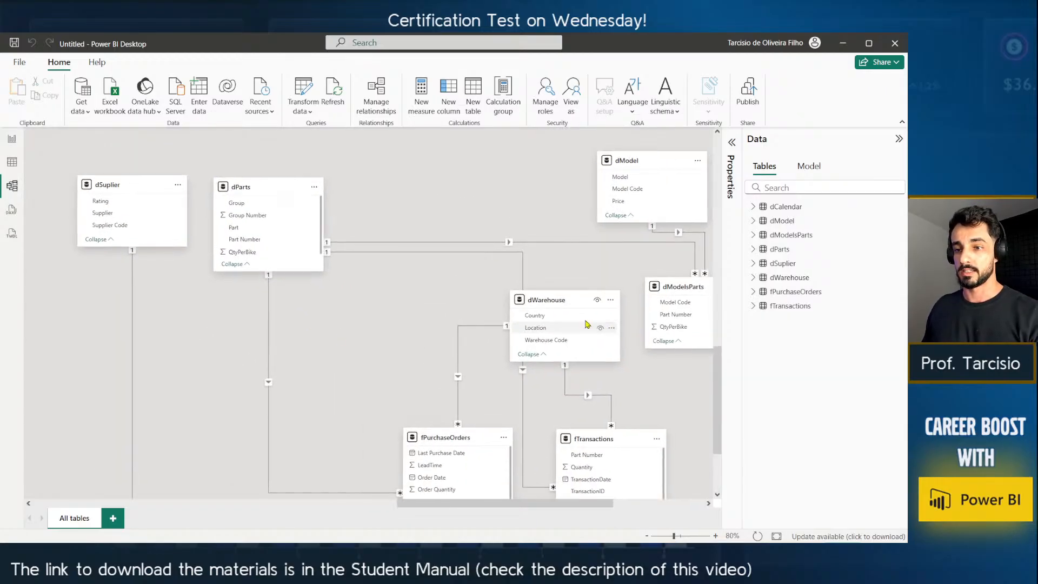
{"action": "left_click_drag", "start_coordinate": [572, 307], "coordinate": [483, 339]}
{"action": "left_click_drag", "start_coordinate": [682, 288], "coordinate": [436, 172]}
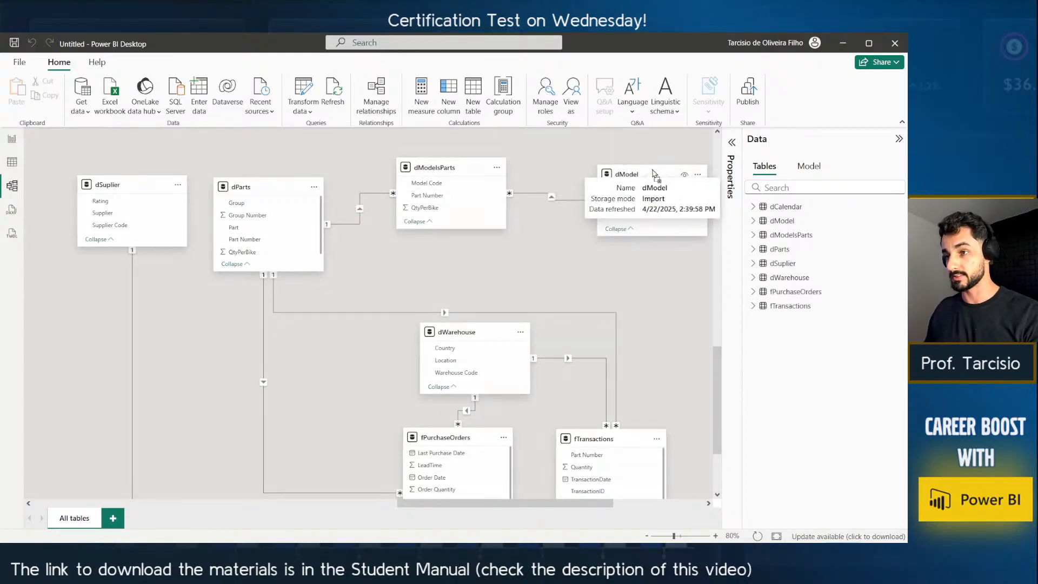
{"action": "left_click_drag", "start_coordinate": [654, 160], "coordinate": [614, 181]}
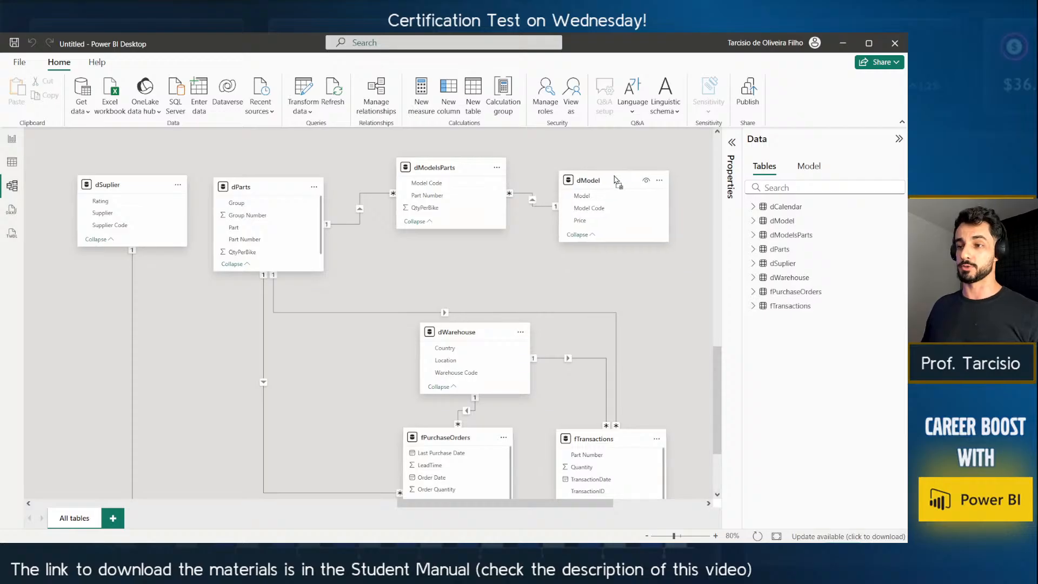
{"action": "mouse_move", "coordinate": [446, 169]}
{"action": "left_mouse_down"}
{"action": "mouse_move", "coordinate": [425, 186]}
{"action": "mouse_move", "coordinate": [438, 180]}
{"action": "left_mouse_up"}
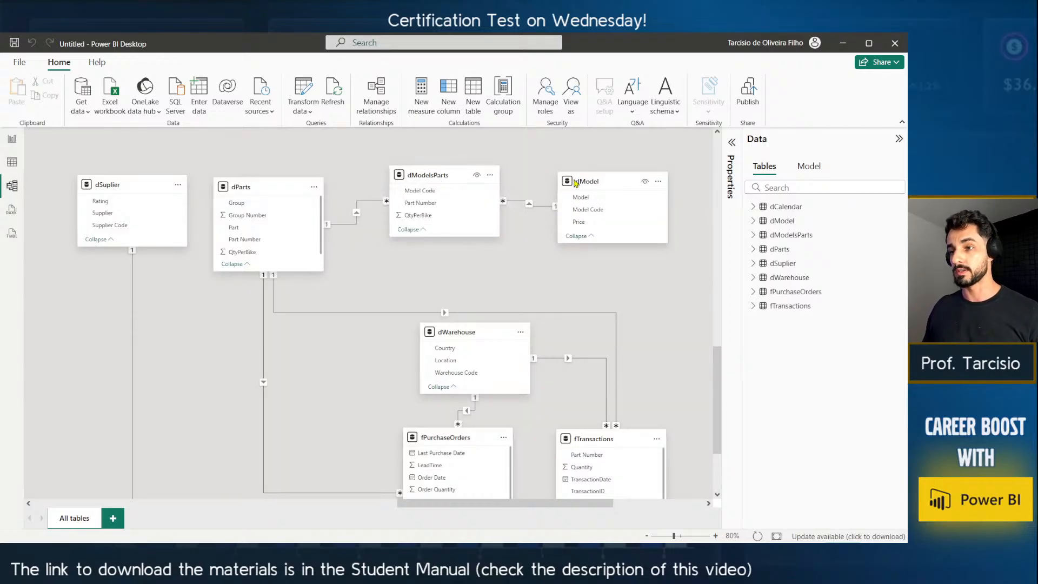
{"action": "left_click_drag", "start_coordinate": [564, 183], "coordinate": [546, 185]}
{"action": "mouse_move", "coordinate": [433, 180]}
{"action": "left_mouse_down"}
{"action": "mouse_move", "coordinate": [434, 191]}
{"action": "mouse_move", "coordinate": [438, 178]}
{"action": "mouse_move", "coordinate": [425, 183]}
{"action": "left_mouse_up"}
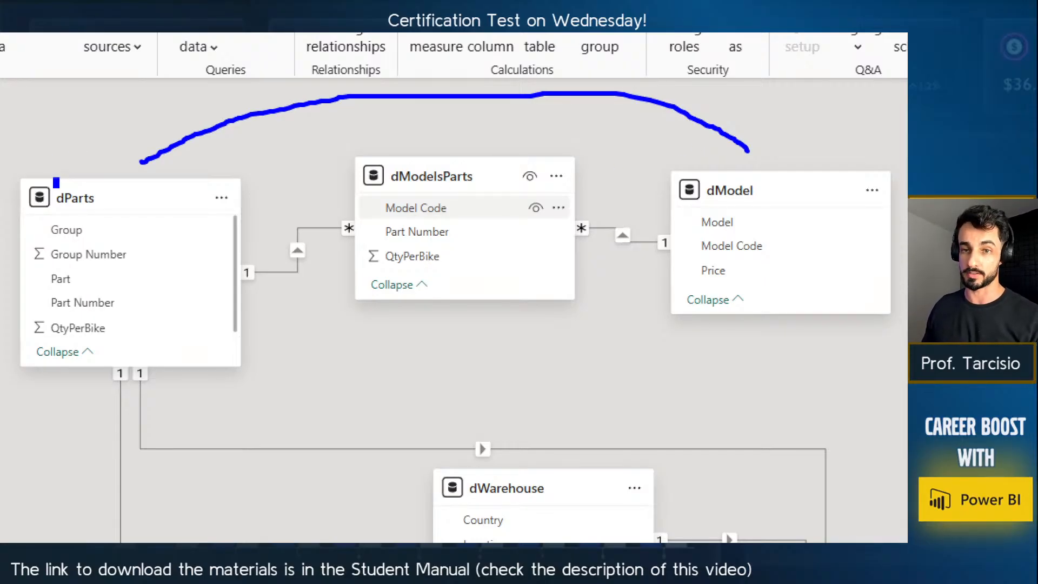
{"action": "mouse_move", "coordinate": [55, 182]}
{"action": "left_mouse_down"}
{"action": "mouse_move", "coordinate": [120, 205]}
{"action": "mouse_move", "coordinate": [113, 213]}
{"action": "left_mouse_up"}
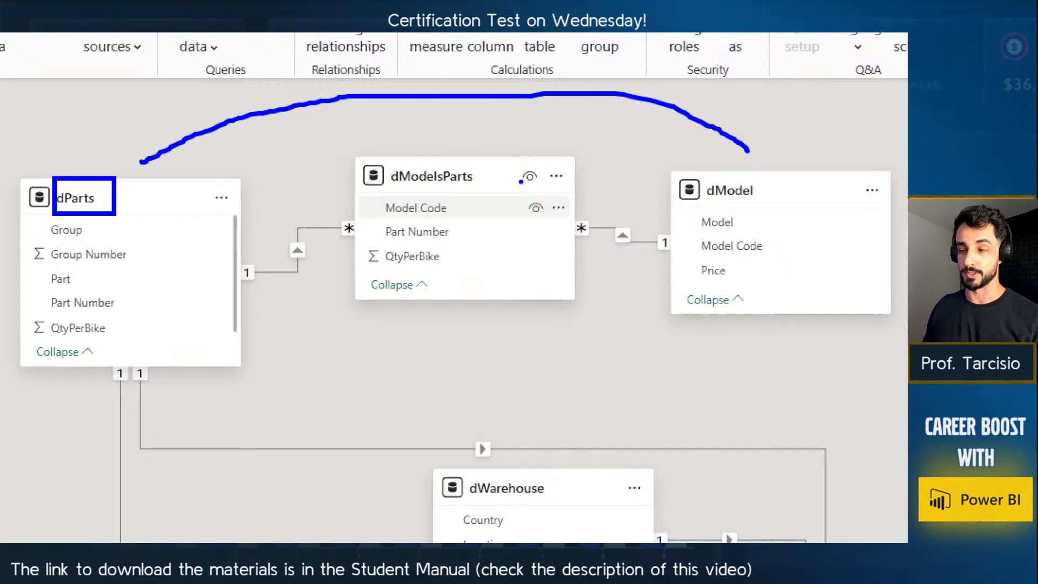
{"action": "mouse_move", "coordinate": [672, 347]}
{"action": "left_mouse_down"}
{"action": "mouse_move", "coordinate": [723, 310]}
{"action": "mouse_move", "coordinate": [745, 341]}
{"action": "left_mouse_up"}
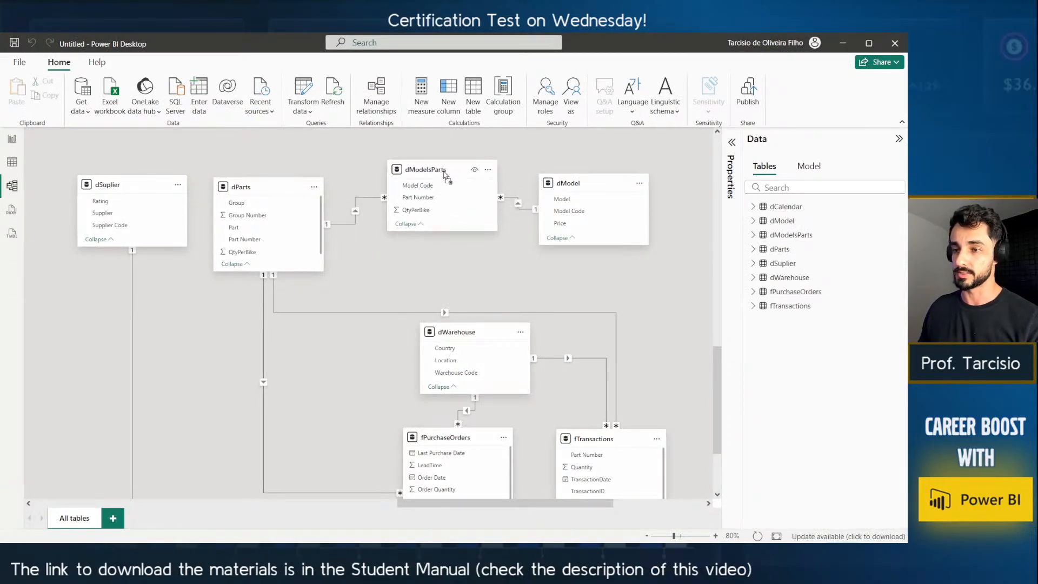
Align the dModelsParts and dParts tables with dSuplier and dModel in the diagram's upper row.
{"action": "left_click_drag", "start_coordinate": [444, 174], "coordinate": [440, 188]}
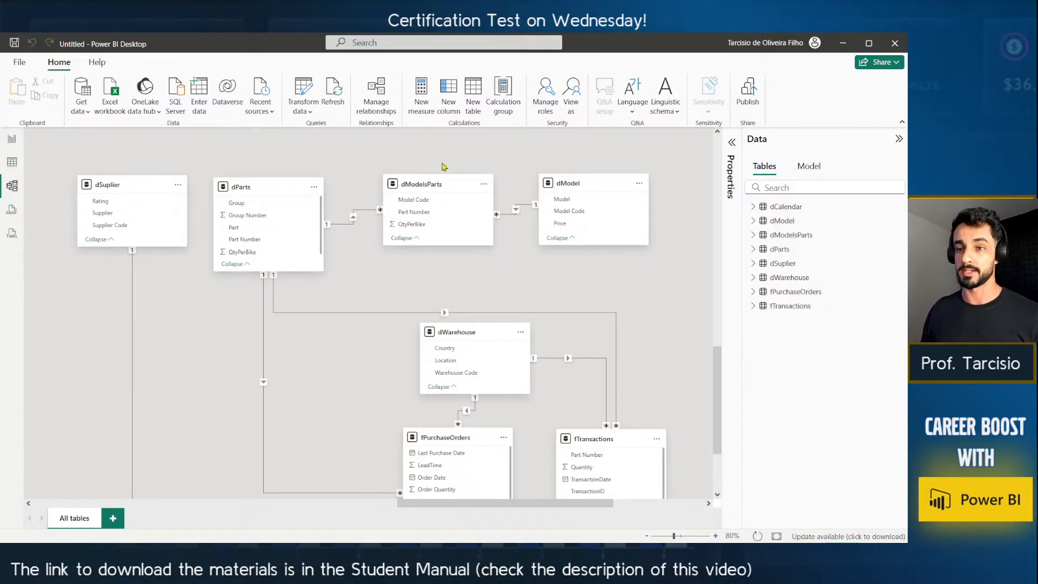
{"action": "left_click_drag", "start_coordinate": [262, 193], "coordinate": [273, 196]}
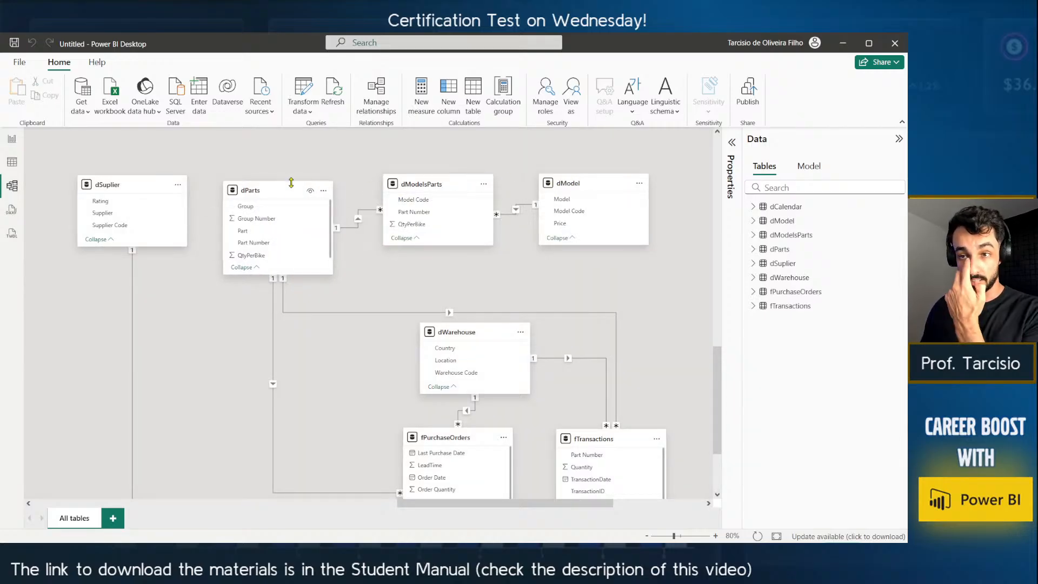
Space the dParts, dModelsParts and dModel tables evenly beside dSuplier along the diagram's upper row.
{"action": "left_click_drag", "start_coordinate": [274, 196], "coordinate": [284, 192]}
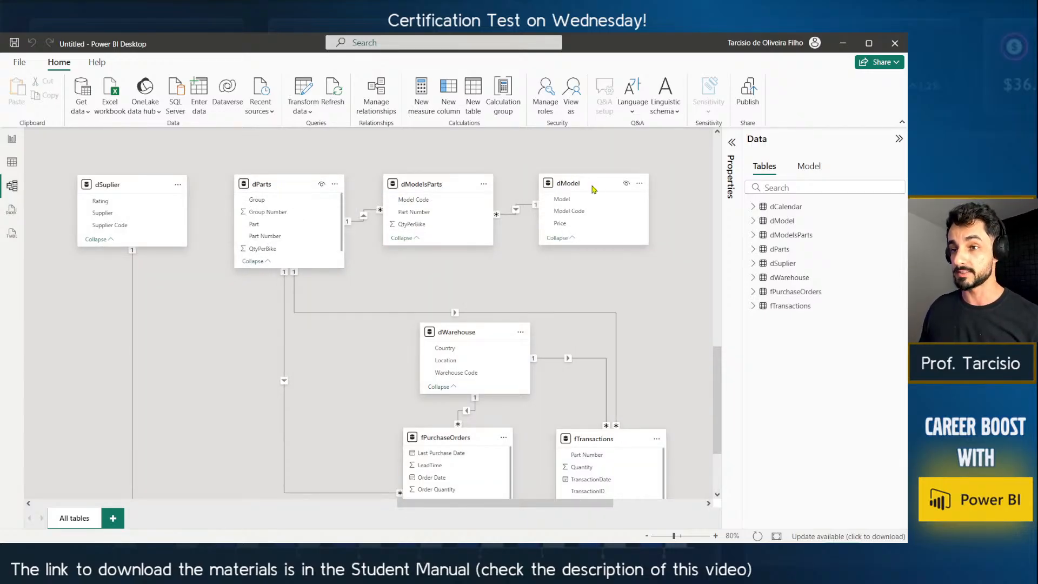
{"action": "left_click_drag", "start_coordinate": [587, 187], "coordinate": [592, 183]}
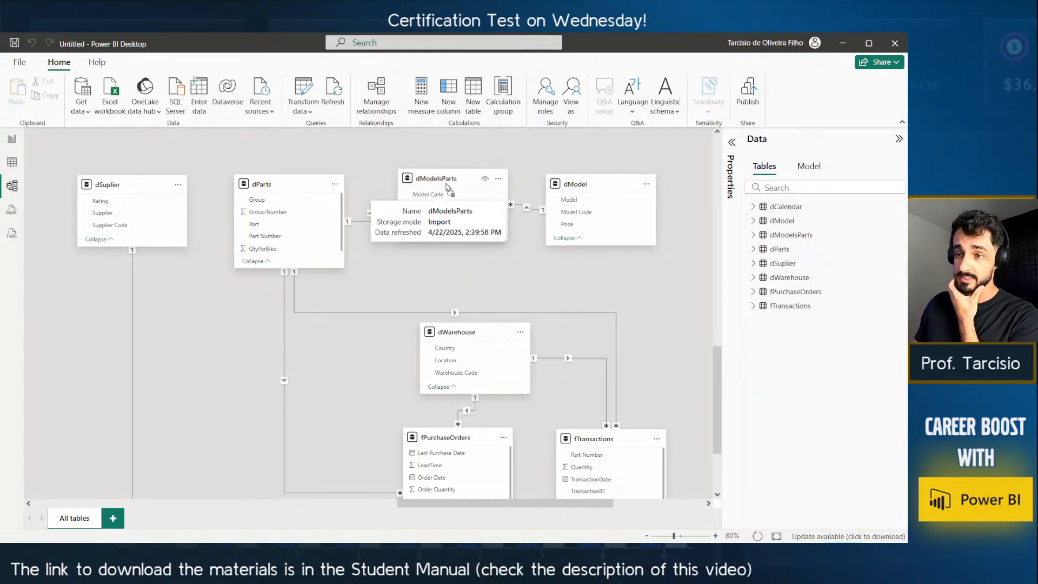
{"action": "left_click_drag", "start_coordinate": [430, 188], "coordinate": [447, 186]}
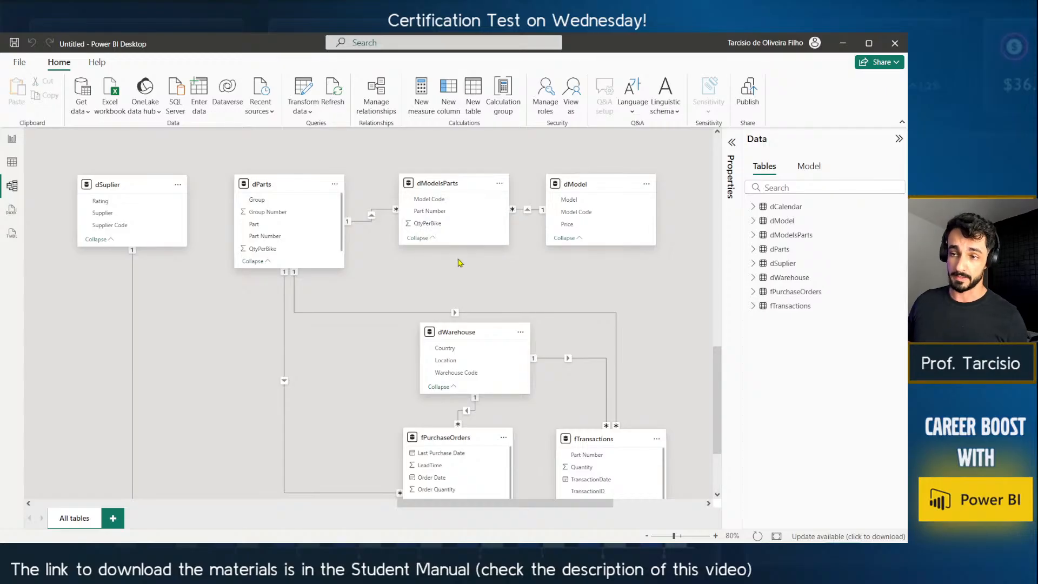
{"action": "left_click_drag", "start_coordinate": [574, 185], "coordinate": [589, 183]}
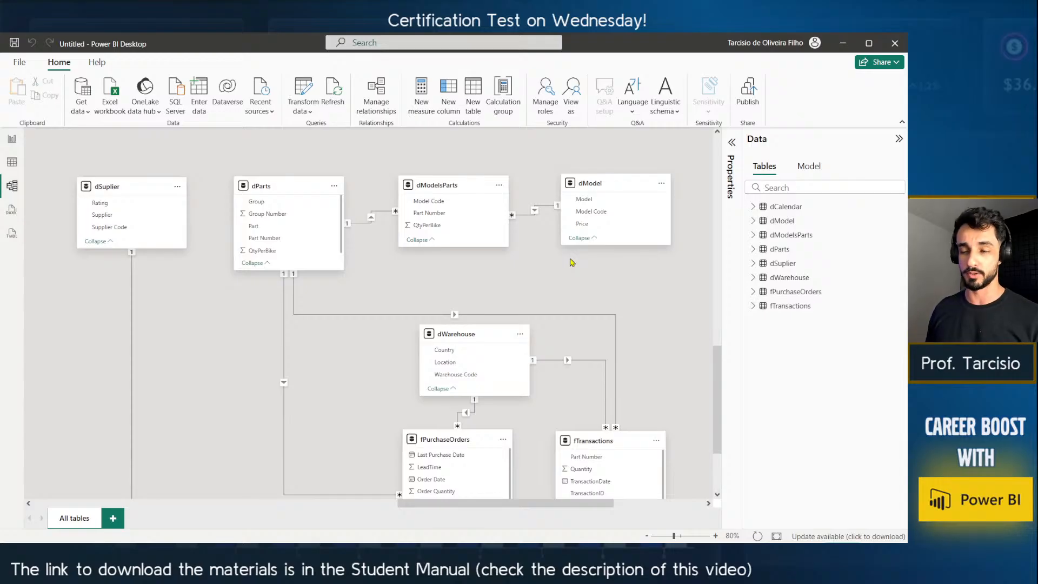
{"action": "mouse_move", "coordinate": [451, 186]}
{"action": "left_mouse_down"}
{"action": "mouse_move", "coordinate": [448, 195]}
{"action": "mouse_move", "coordinate": [453, 183]}
{"action": "left_mouse_up"}
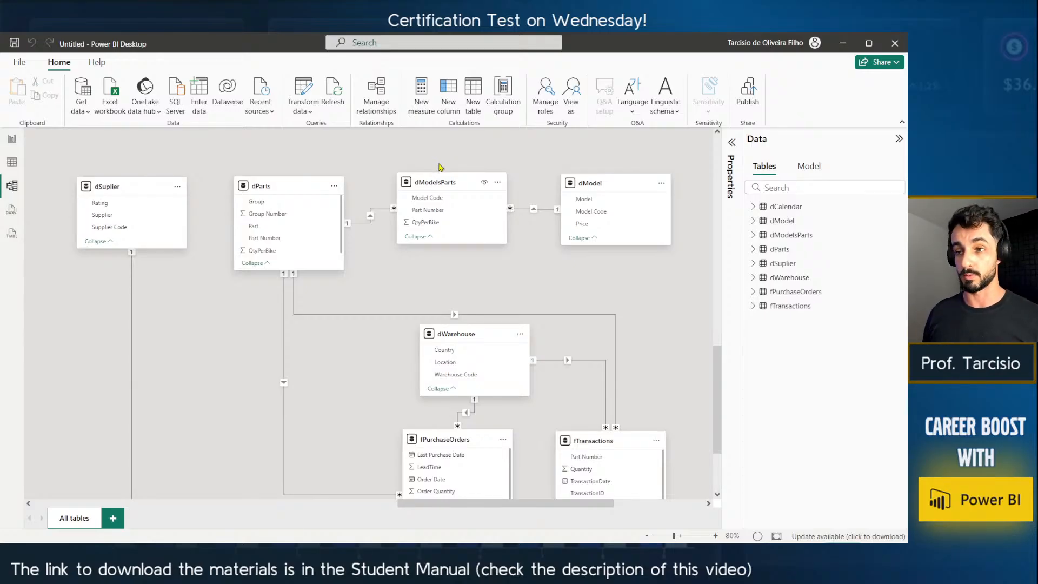
Filter the dModelsParts table's Part Number column to 4.1 and examine which model codes use that part.
{"action": "left_click", "coordinate": [12, 162]}
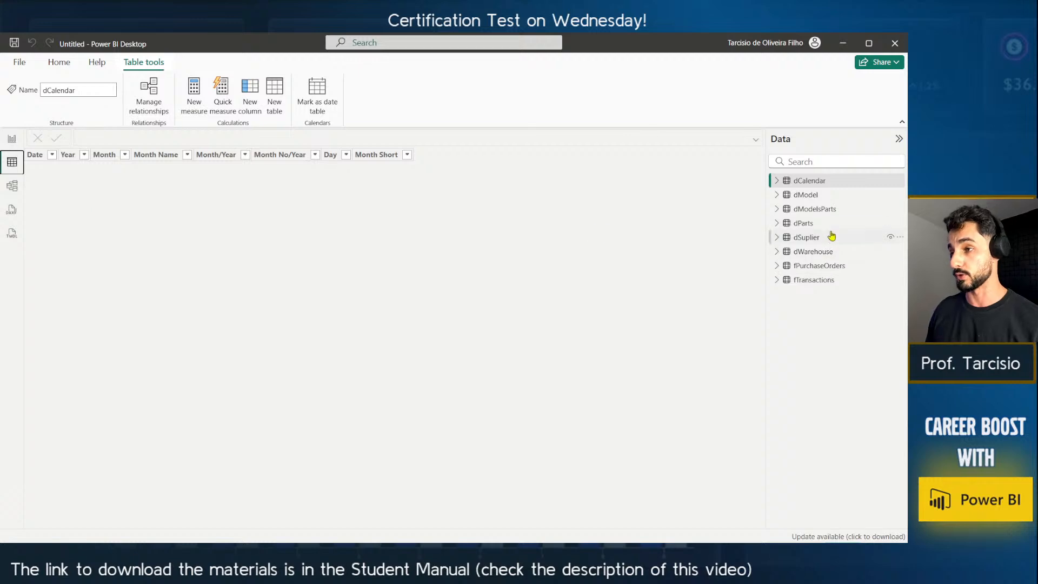
{"action": "left_click", "coordinate": [814, 209]}
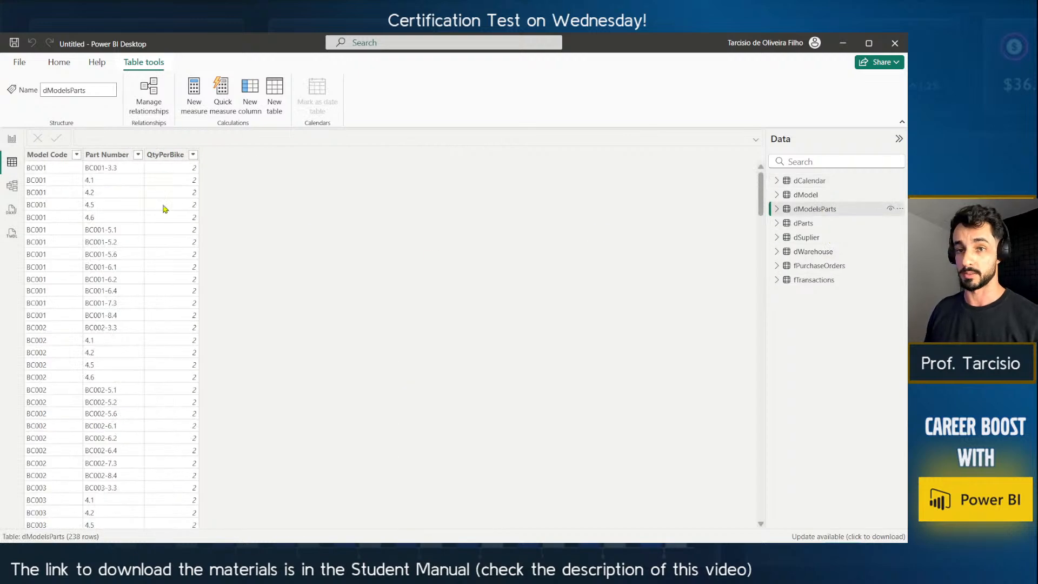
{"action": "left_click", "coordinate": [138, 155]}
{"action": "left_click", "coordinate": [178, 271]}
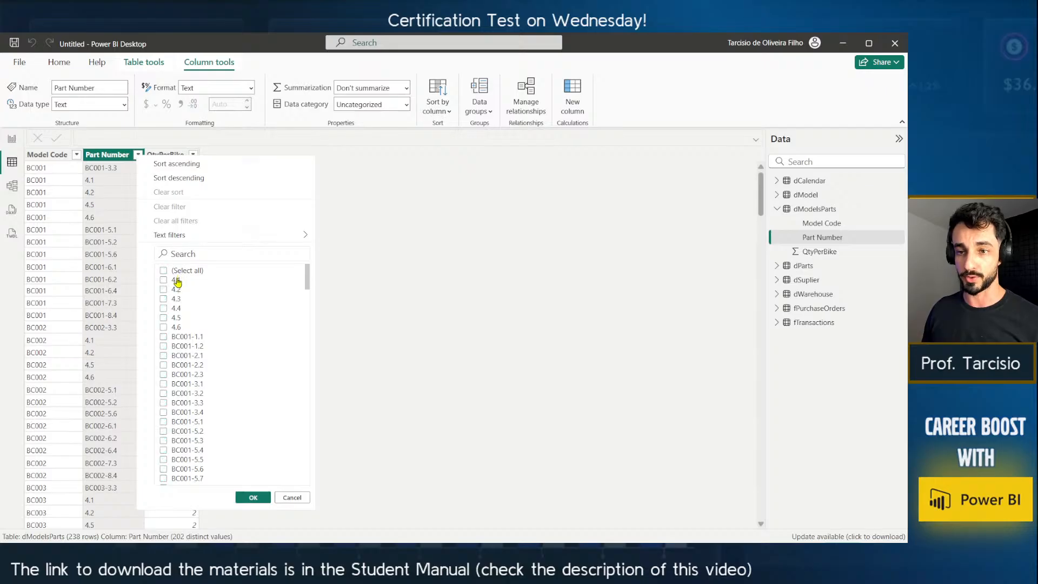
{"action": "left_click", "coordinate": [175, 280]}
{"action": "left_click", "coordinate": [253, 497]}
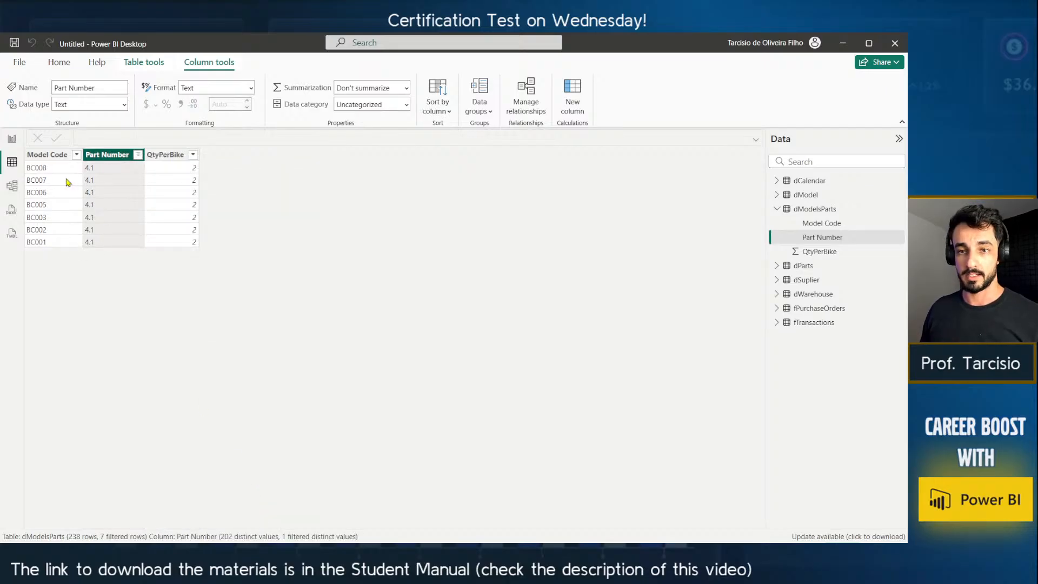
{"action": "left_click", "coordinate": [113, 191]}
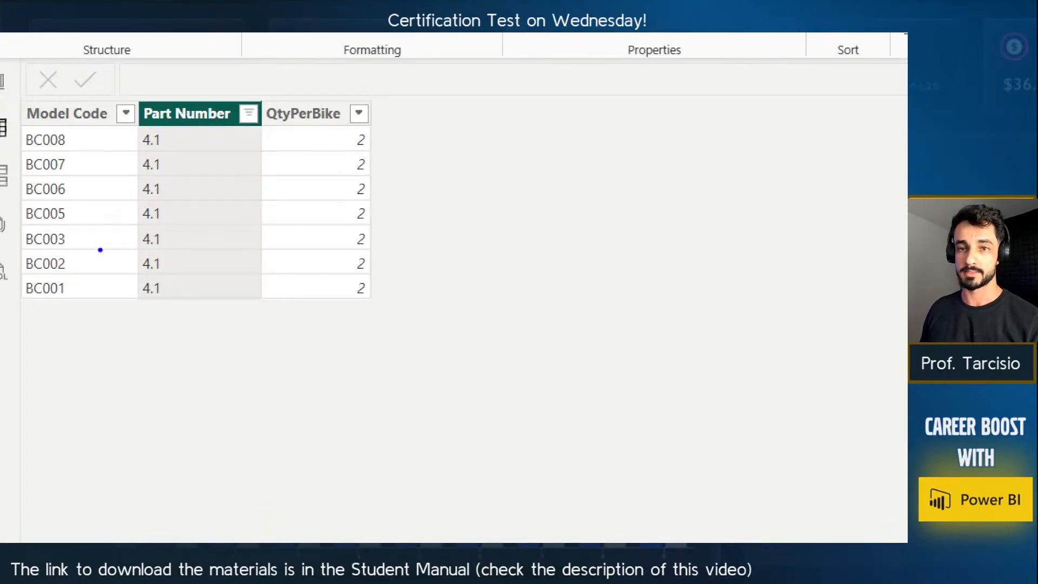
{"action": "left_click_drag", "start_coordinate": [79, 317], "coordinate": [19, 116]}
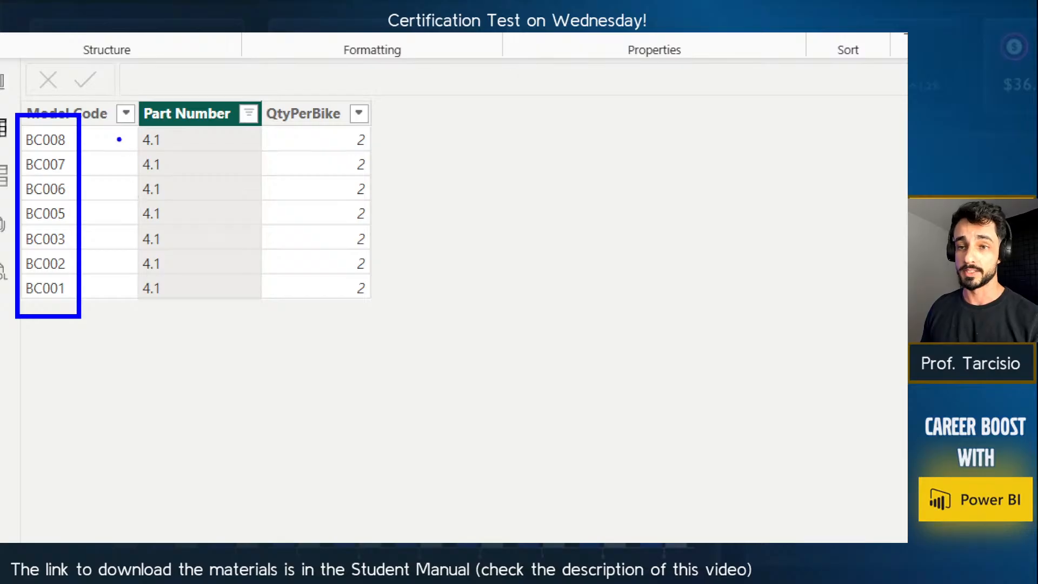
{"action": "mouse_move", "coordinate": [106, 140]}
{"action": "left_mouse_down"}
{"action": "mouse_move", "coordinate": [135, 145]}
{"action": "mouse_move", "coordinate": [131, 160]}
{"action": "left_mouse_up"}
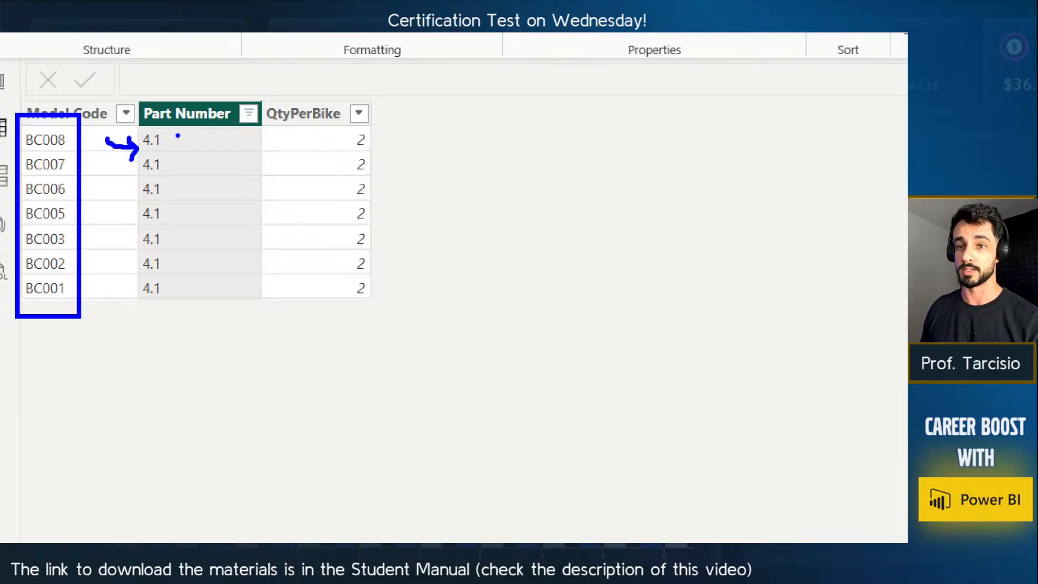
Switch the Part Number filter to BC001-1.1 and examine the matching model code.
{"action": "left_click", "coordinate": [248, 113]}
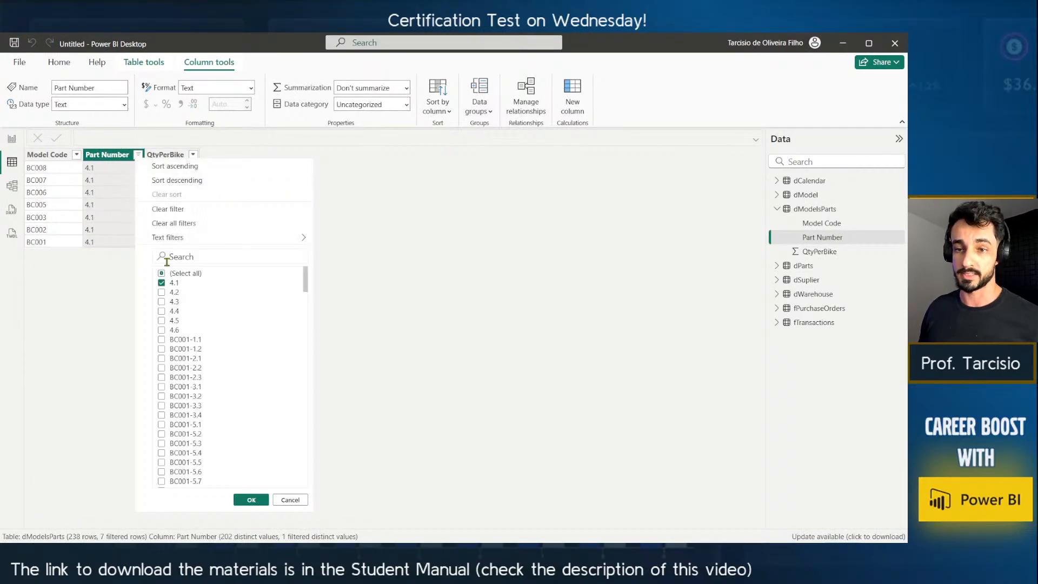
{"action": "left_click", "coordinate": [173, 283]}
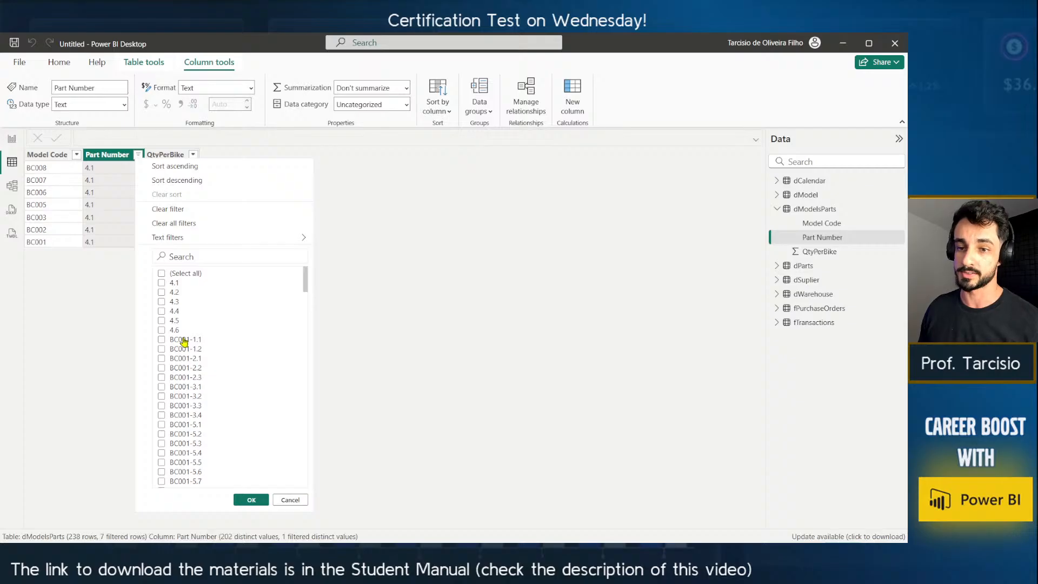
{"action": "left_click", "coordinate": [184, 340]}
{"action": "left_click", "coordinate": [246, 499]}
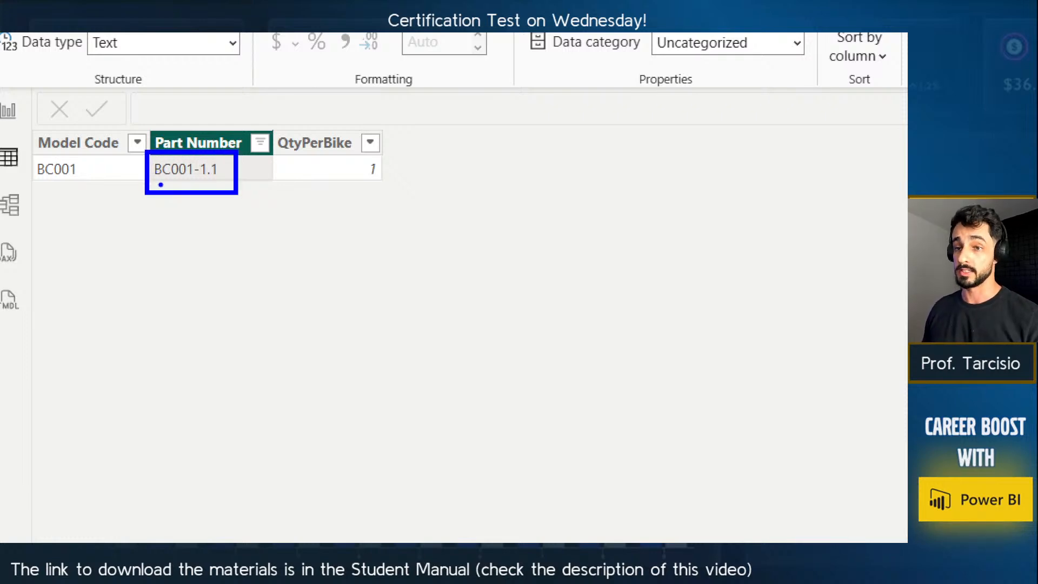
{"action": "mouse_move", "coordinate": [149, 180]}
{"action": "left_mouse_down"}
{"action": "mouse_move", "coordinate": [84, 164]}
{"action": "mouse_move", "coordinate": [90, 191]}
{"action": "left_mouse_up"}
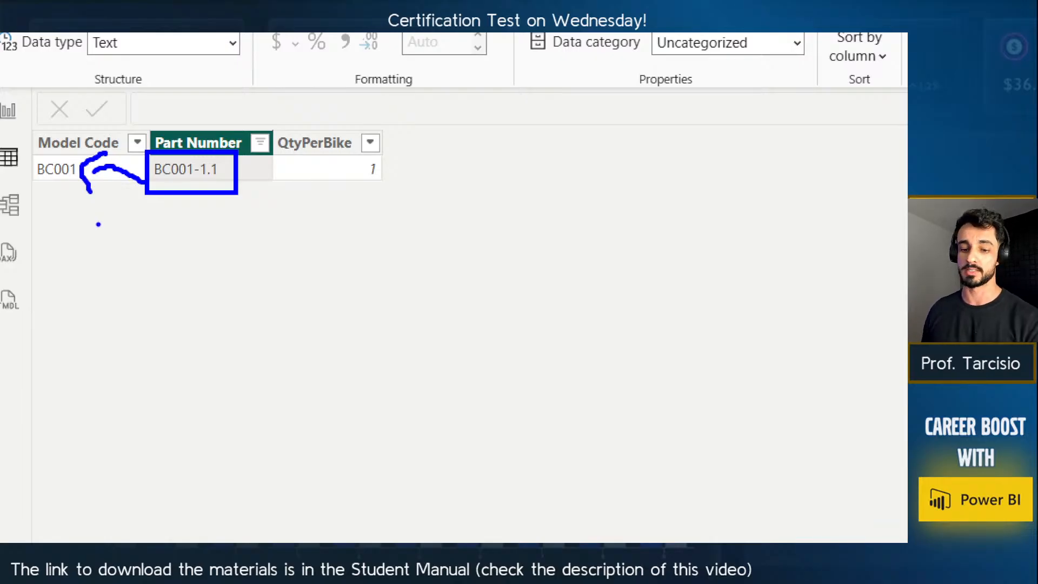
Set the dModelsParts Part Number filter back to 4.1.
{"action": "left_click", "coordinate": [260, 142]}
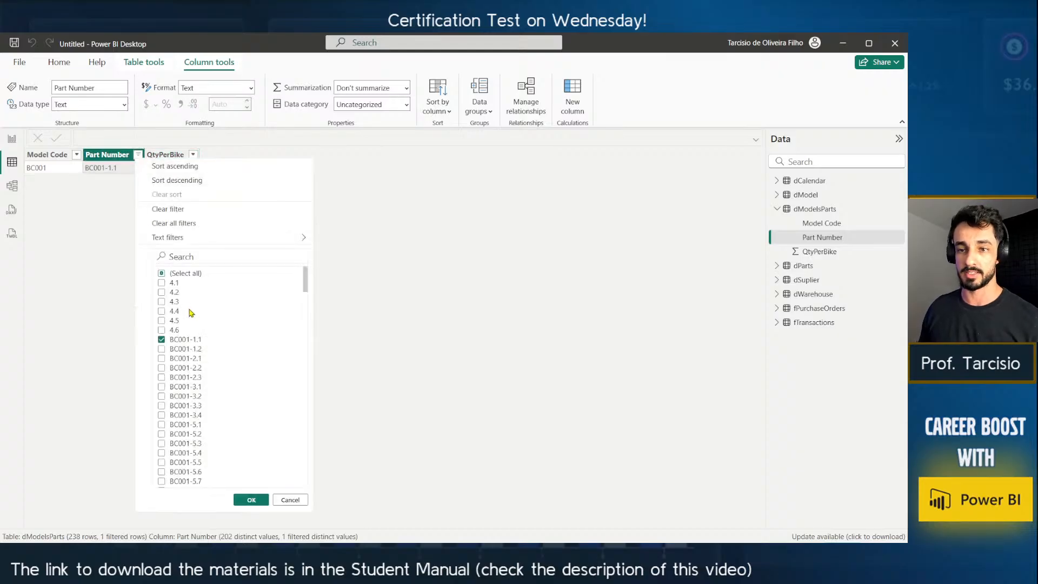
{"action": "left_click", "coordinate": [172, 340]}
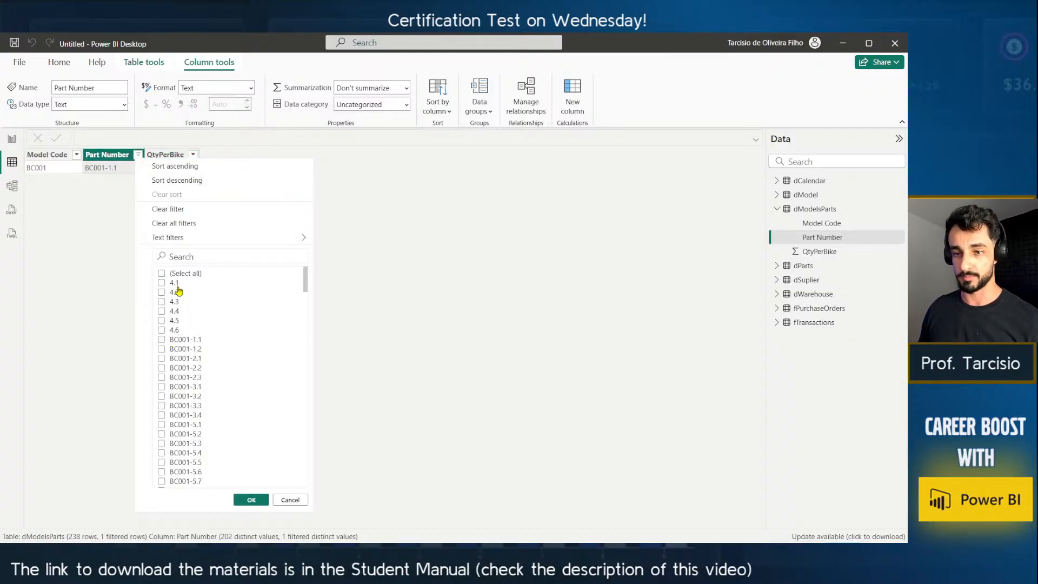
{"action": "left_click", "coordinate": [174, 283]}
{"action": "left_click", "coordinate": [255, 499]}
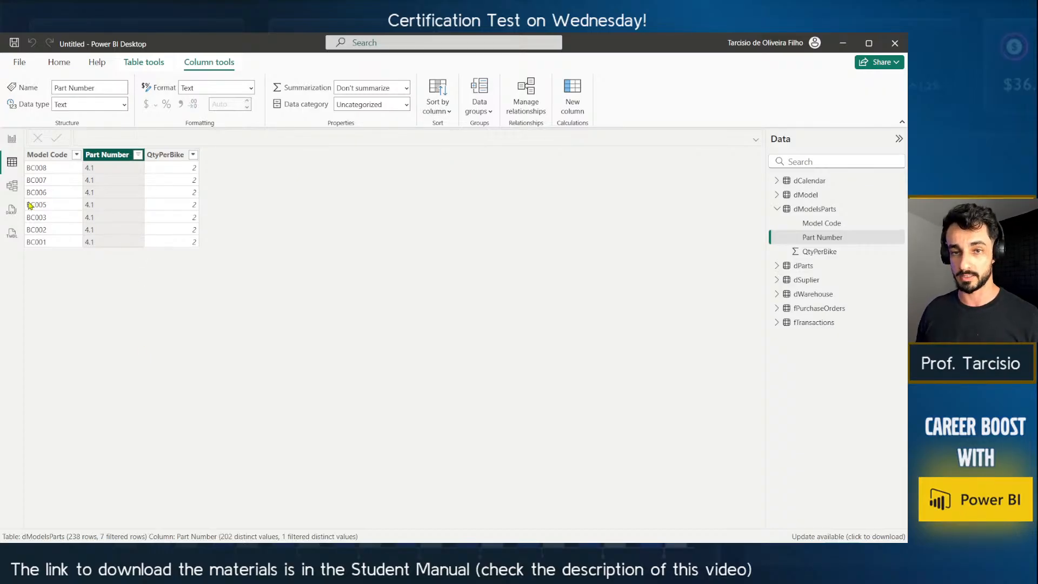
In the model diagram, place dWarehouse beside dModel in the upper row and dCalendar beside the fTransactions table, below that row.
{"action": "left_click", "coordinate": [13, 185]}
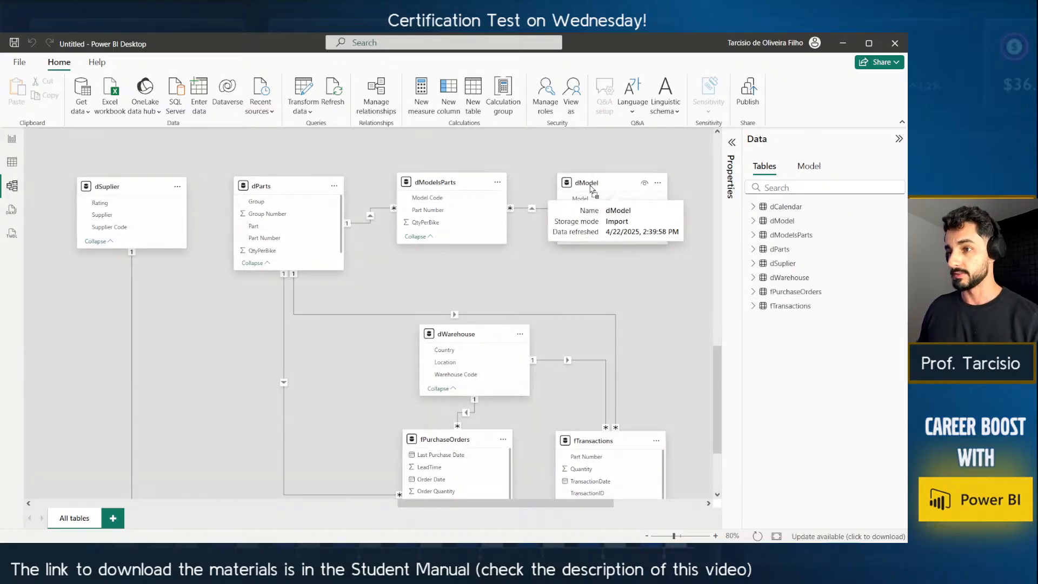
{"action": "left_click_drag", "start_coordinate": [589, 184], "coordinate": [583, 184]}
{"action": "scroll", "coordinate": [582, 269], "scroll_direction": "down", "scroll_amount": 4}
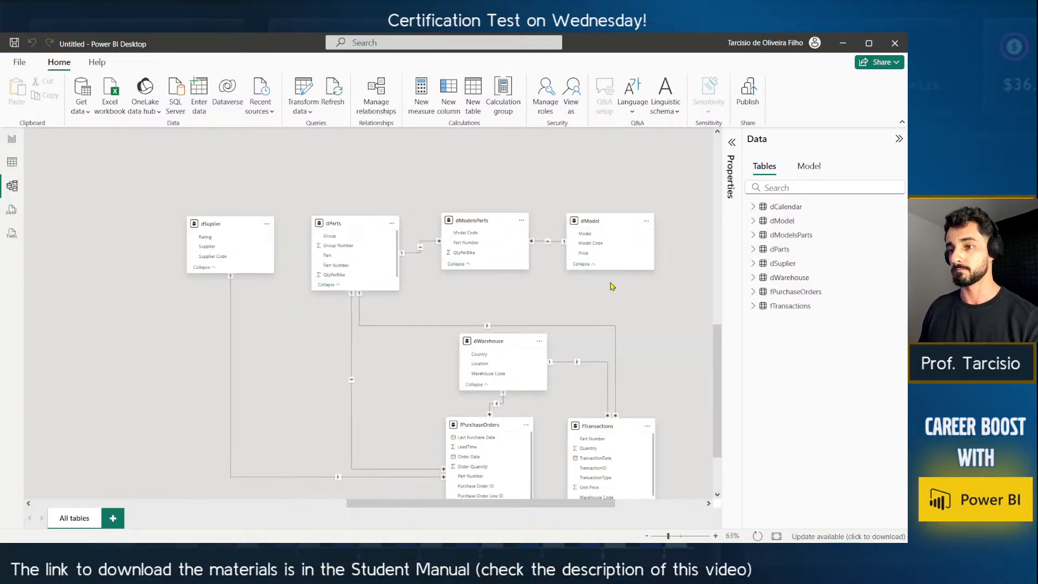
{"action": "scroll", "coordinate": [446, 251], "scroll_direction": "left", "scroll_amount": 2}
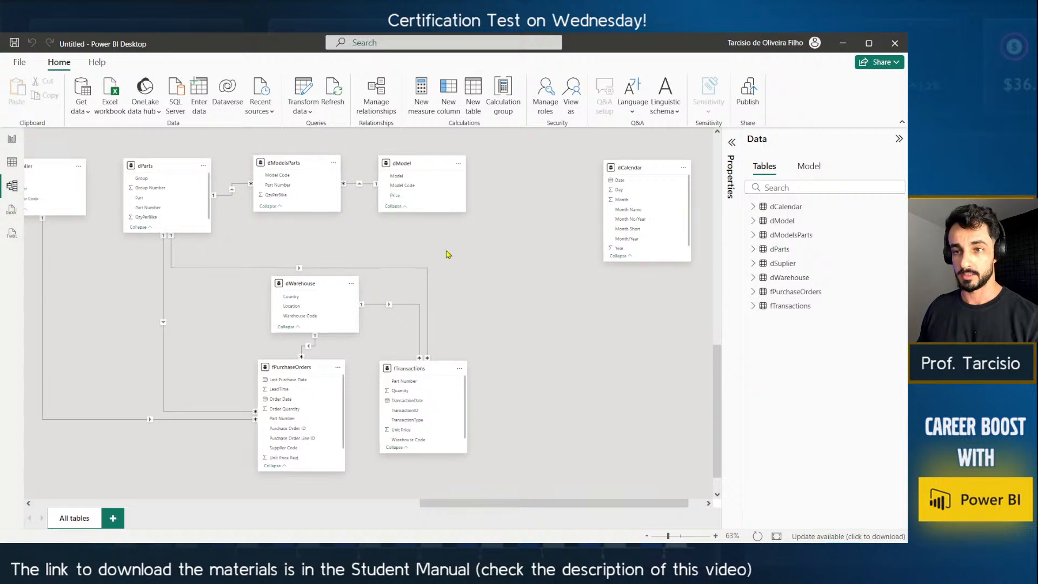
{"action": "left_click_drag", "start_coordinate": [310, 284], "coordinate": [521, 163]}
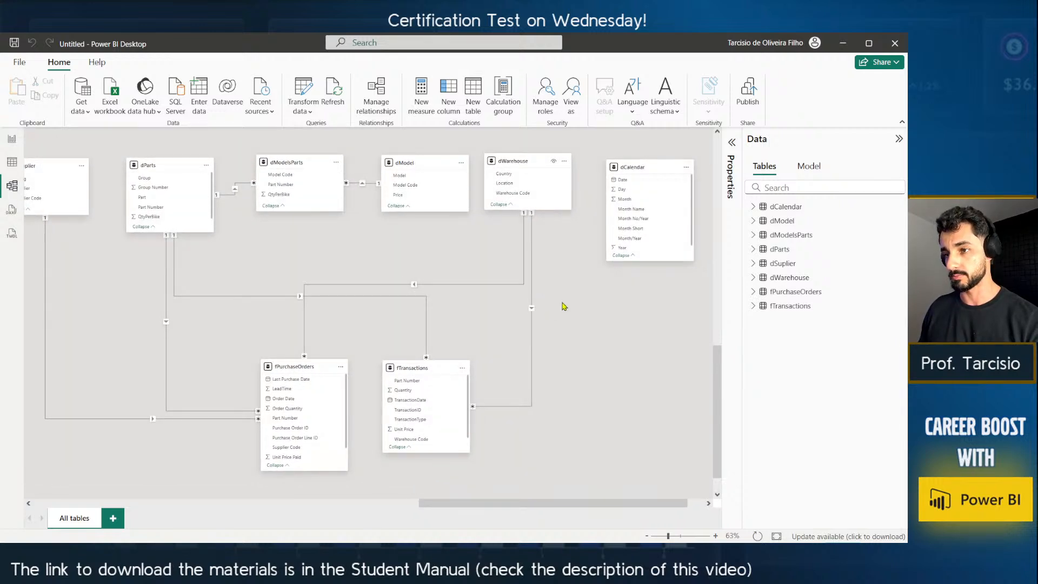
{"action": "left_click_drag", "start_coordinate": [645, 169], "coordinate": [613, 279]}
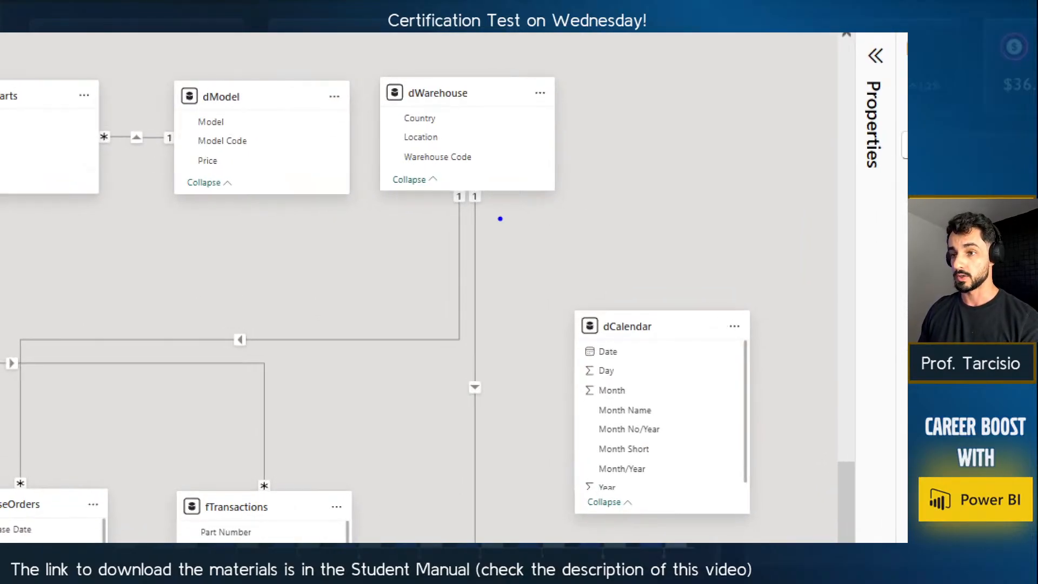
Examine the cardinality of the relationship between the dWarehouse and fTransactions tables.
{"action": "mouse_move", "coordinate": [492, 217]}
{"action": "left_mouse_down"}
{"action": "mouse_move", "coordinate": [456, 193]}
{"action": "mouse_move", "coordinate": [465, 193]}
{"action": "mouse_move", "coordinate": [462, 174]}
{"action": "left_mouse_up"}
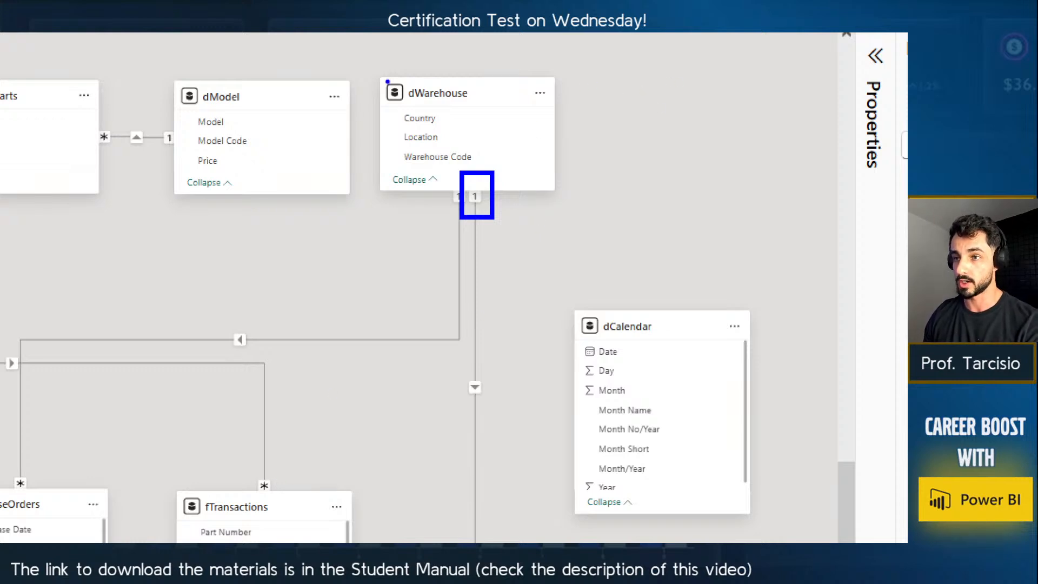
{"action": "left_click_drag", "start_coordinate": [353, 63], "coordinate": [575, 229]}
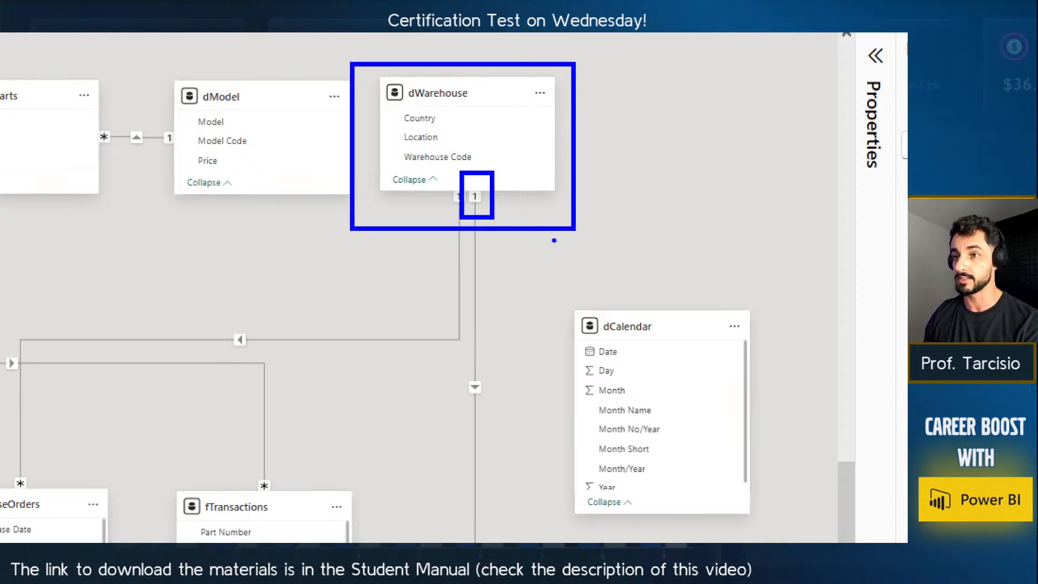
{"action": "key", "text": "Escape"}
{"action": "key", "text": "ctrl+1"}
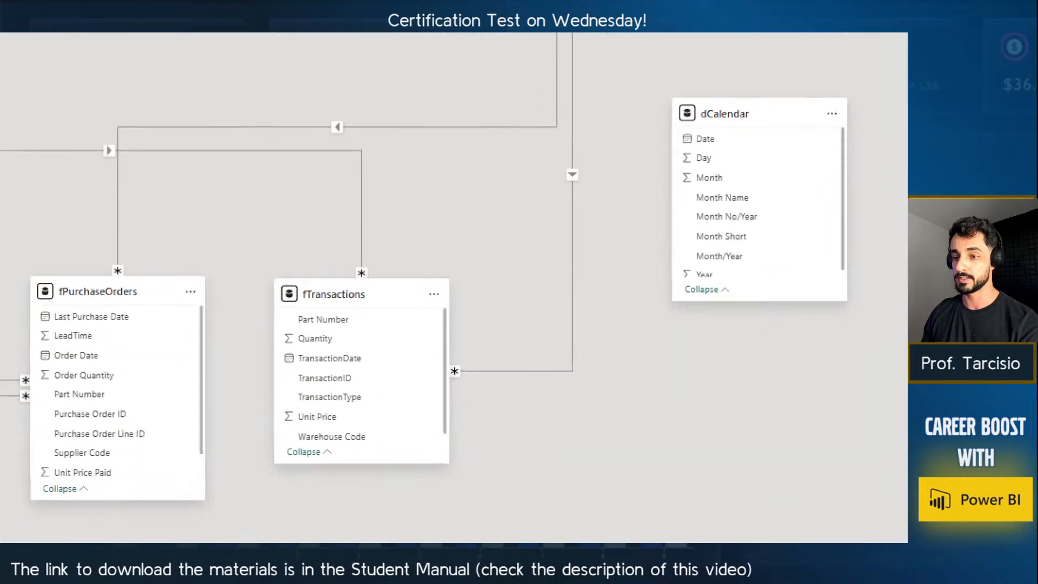
{"action": "mouse_move", "coordinate": [488, 479]}
{"action": "left_mouse_down"}
{"action": "mouse_move", "coordinate": [308, 331]}
{"action": "mouse_move", "coordinate": [247, 247]}
{"action": "left_mouse_up"}
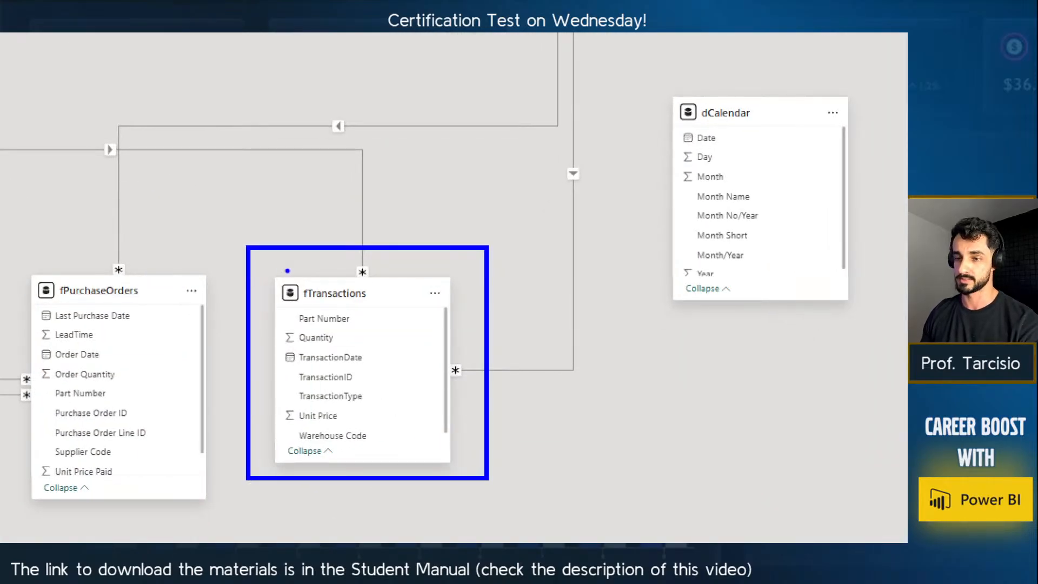
{"action": "left_click_drag", "start_coordinate": [399, 220], "coordinate": [369, 261]}
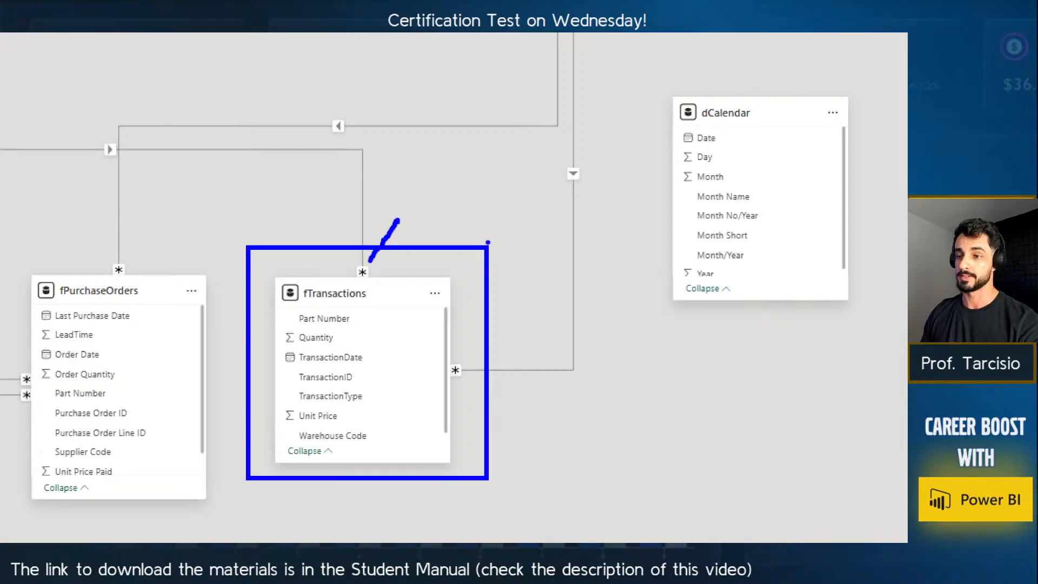
{"action": "key", "text": "Escape"}
Shift the dWarehouse table slightly away from dModel, keeping it aligned with the upper row.
{"action": "left_click", "coordinate": [520, 166]}
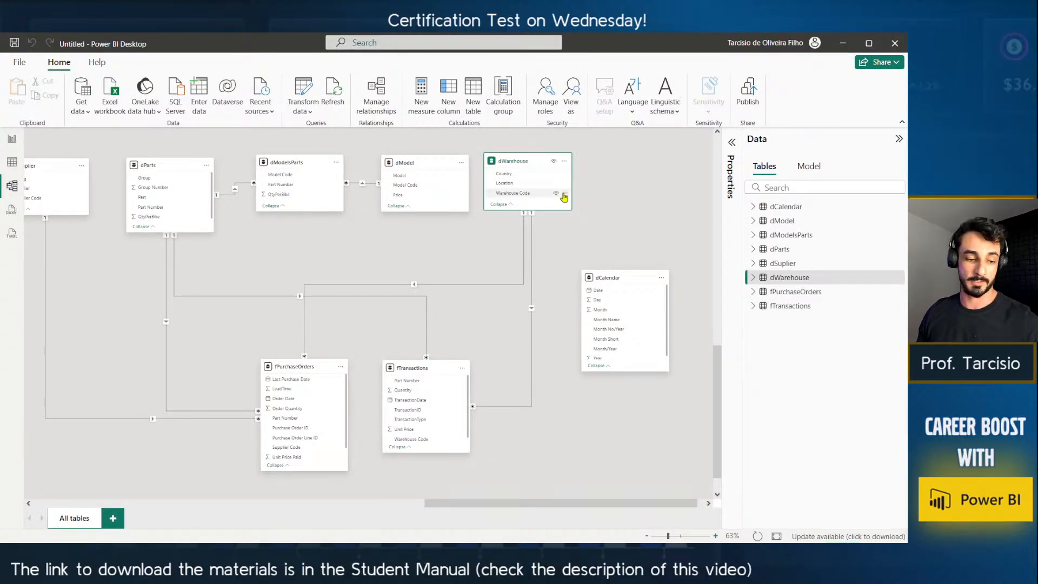
{"action": "left_click", "coordinate": [635, 182]}
{"action": "scroll", "coordinate": [635, 182], "scroll_direction": "up", "scroll_amount": 1}
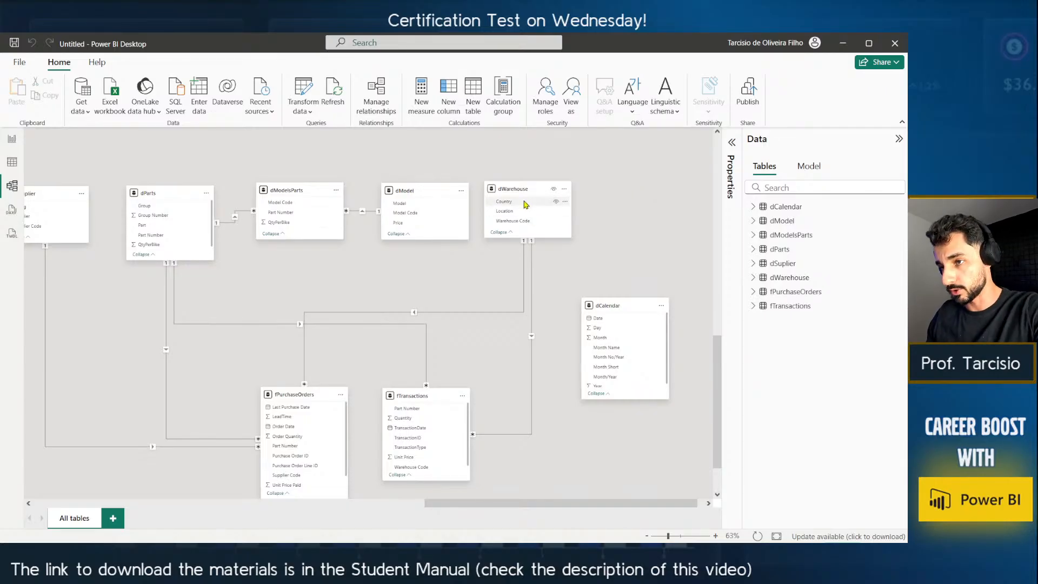
{"action": "left_click_drag", "start_coordinate": [521, 189], "coordinate": [529, 195]}
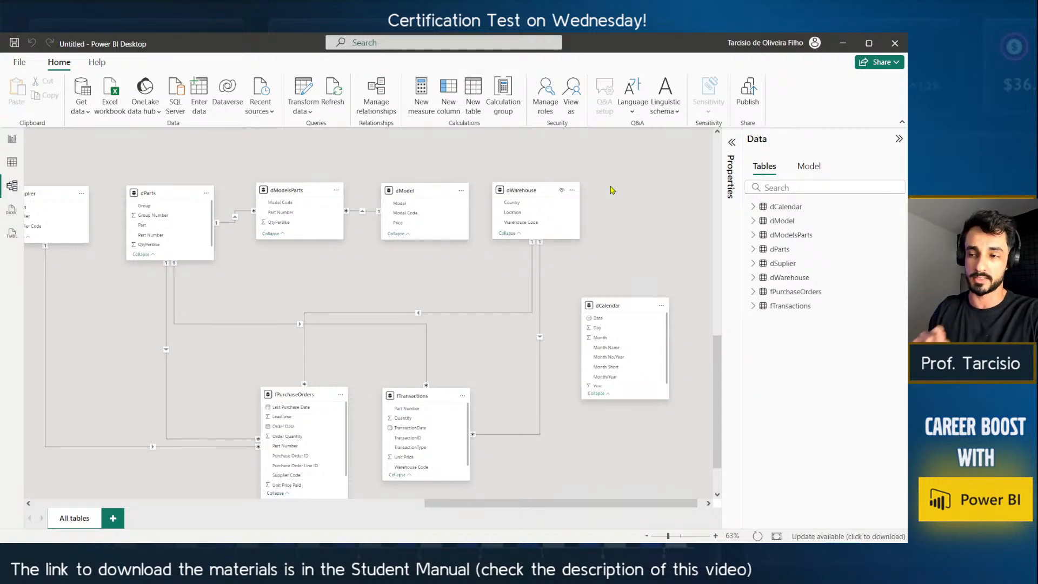
View the dWarehouse table's data and inspect its Warehouse Code column.
{"action": "left_click", "coordinate": [10, 167]}
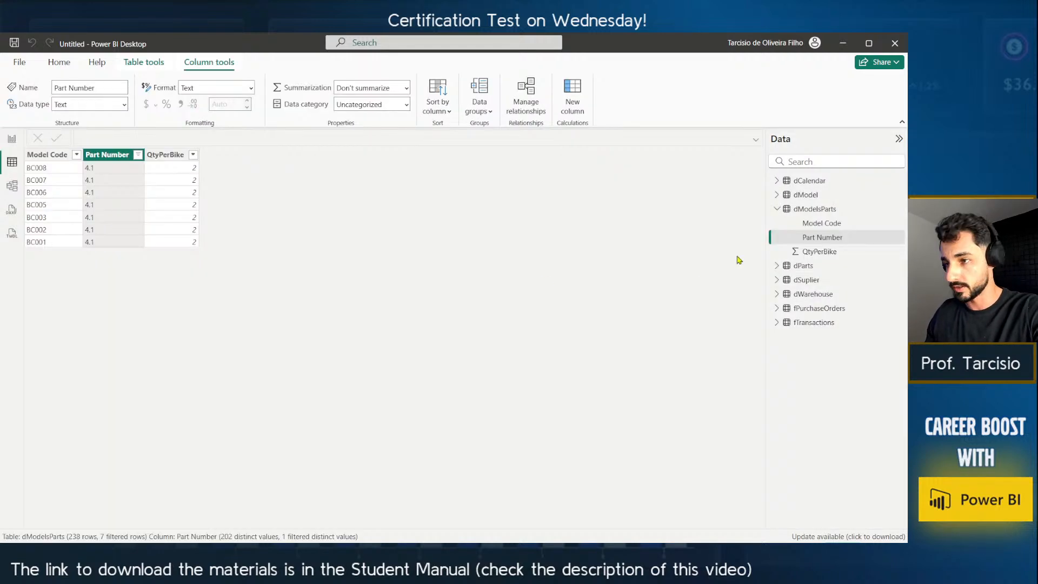
{"action": "left_click", "coordinate": [814, 293]}
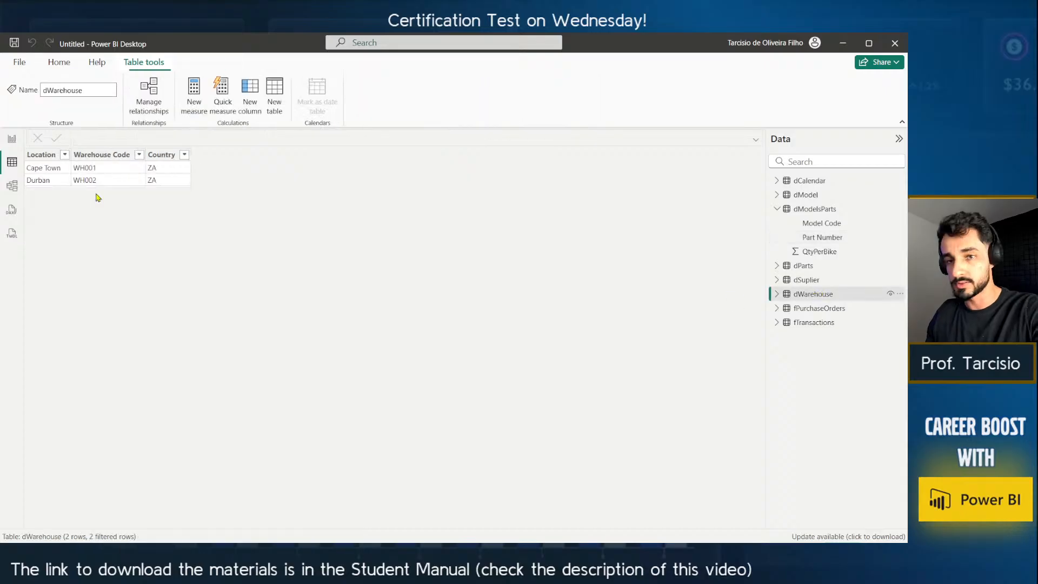
{"action": "left_click", "coordinate": [91, 176]}
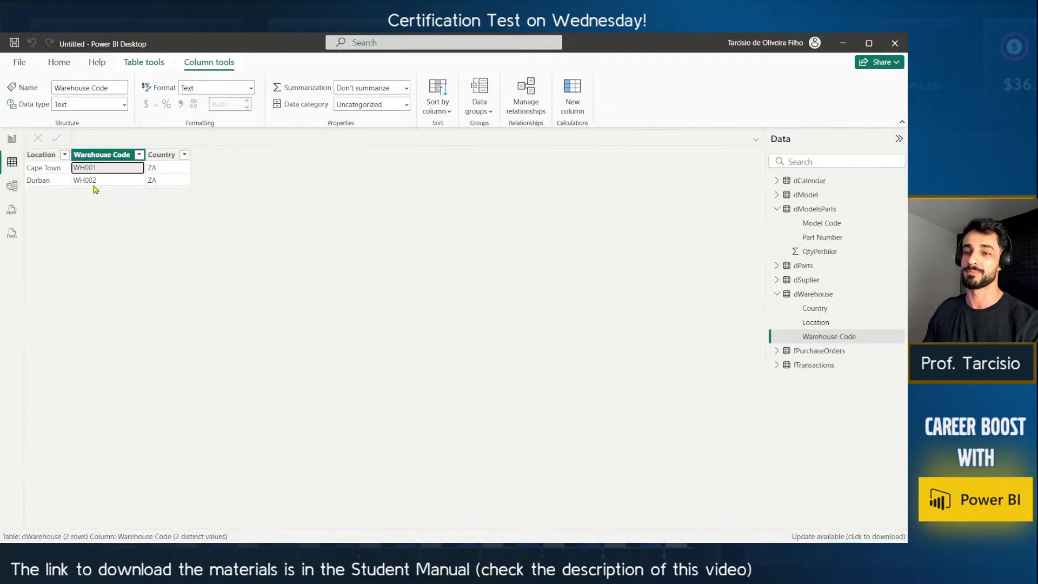
Compare the dWarehouse and dParts table data with their relationships in the model diagram.
{"action": "left_click", "coordinate": [15, 190]}
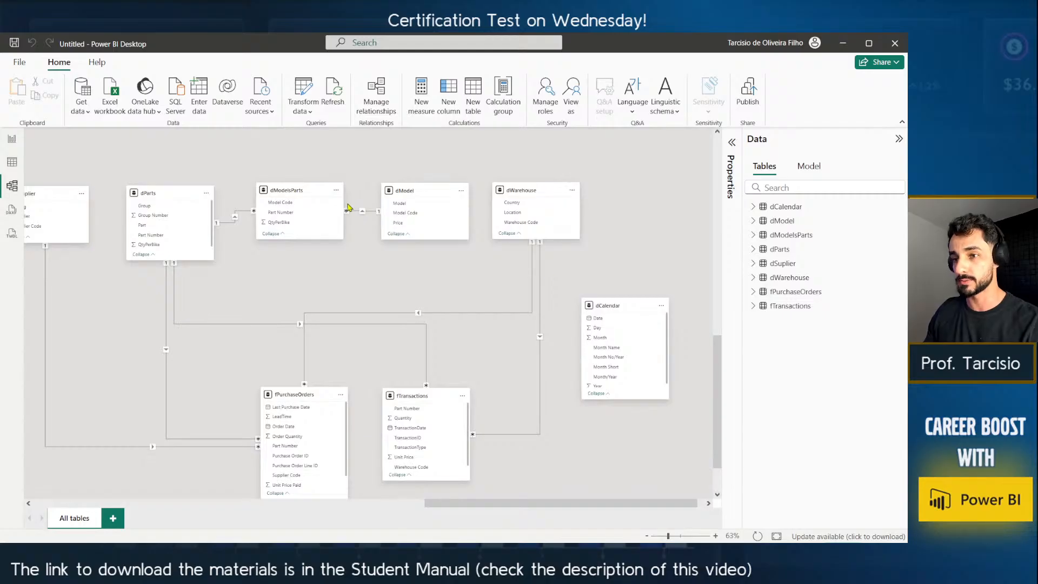
{"action": "left_click", "coordinate": [179, 196]}
{"action": "left_click", "coordinate": [12, 163]}
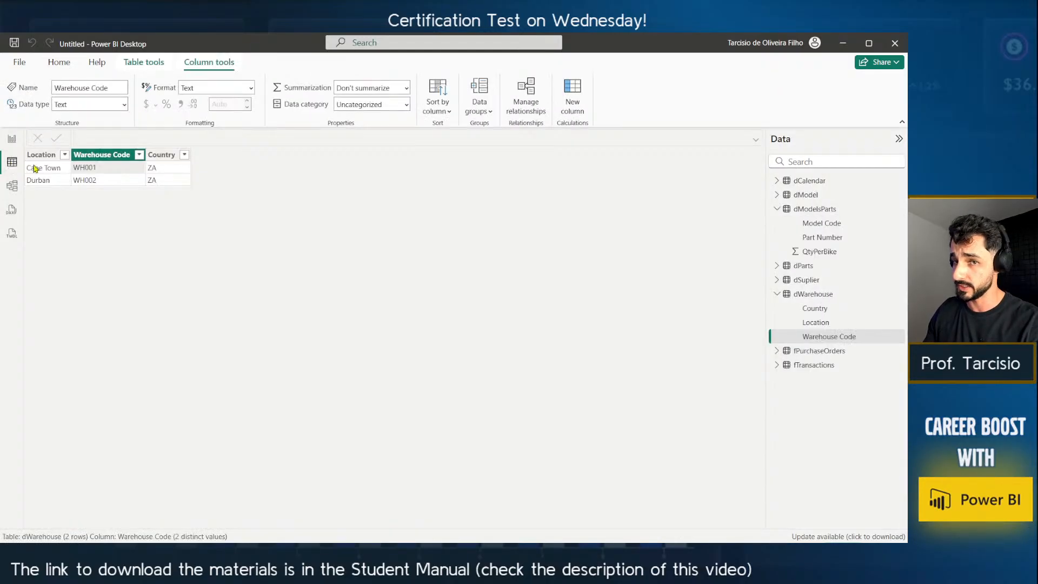
{"action": "left_click", "coordinate": [804, 267]}
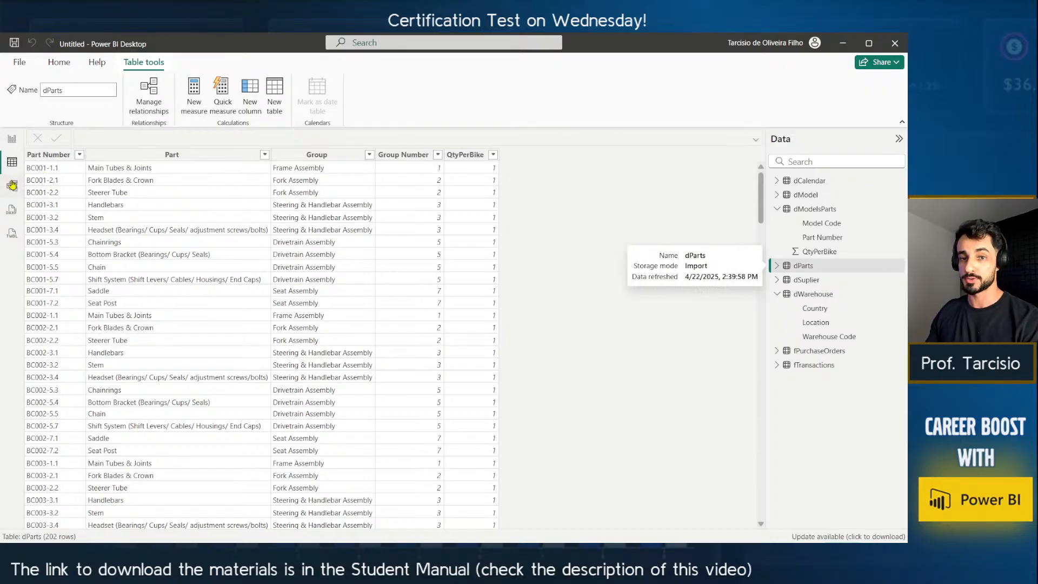
{"action": "left_click", "coordinate": [12, 185]}
{"action": "left_click", "coordinate": [335, 269]}
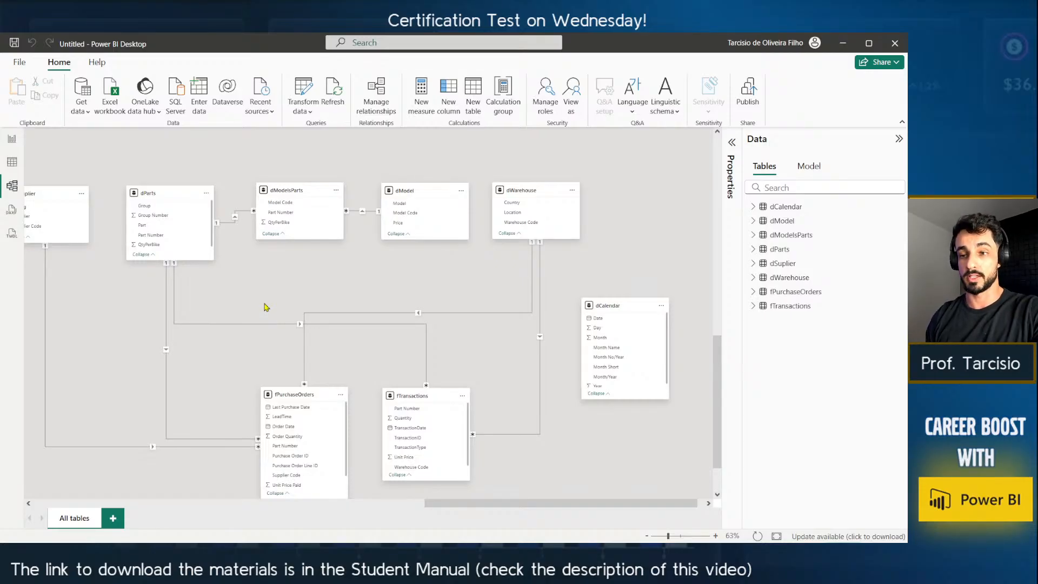
Review the global data load, report and current-file data load options, focusing on automatic detection of new relationships after loading.
{"action": "left_click", "coordinate": [19, 62]}
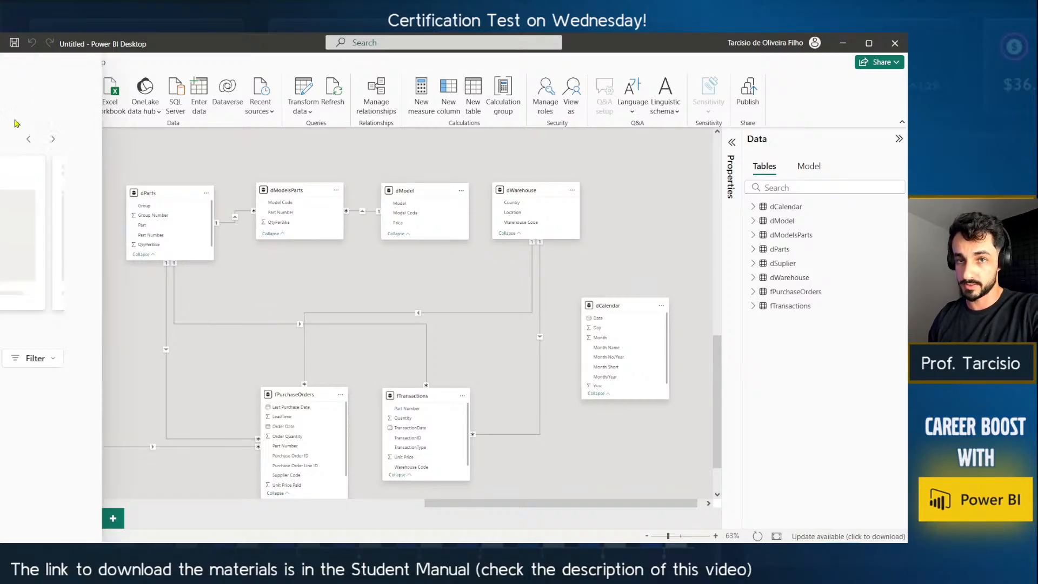
{"action": "left_click", "coordinate": [78, 506]}
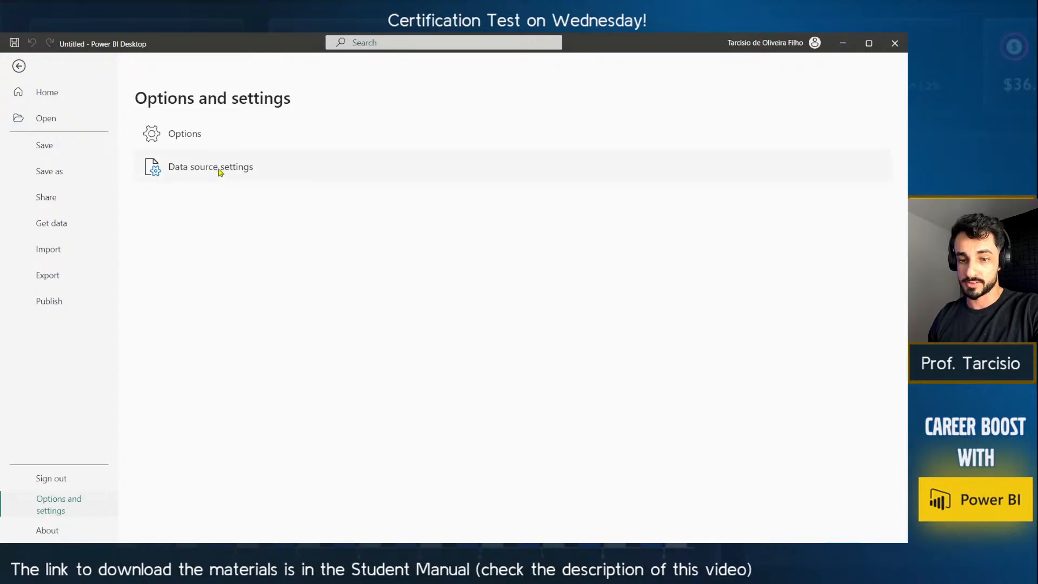
{"action": "key", "text": "Escape"}
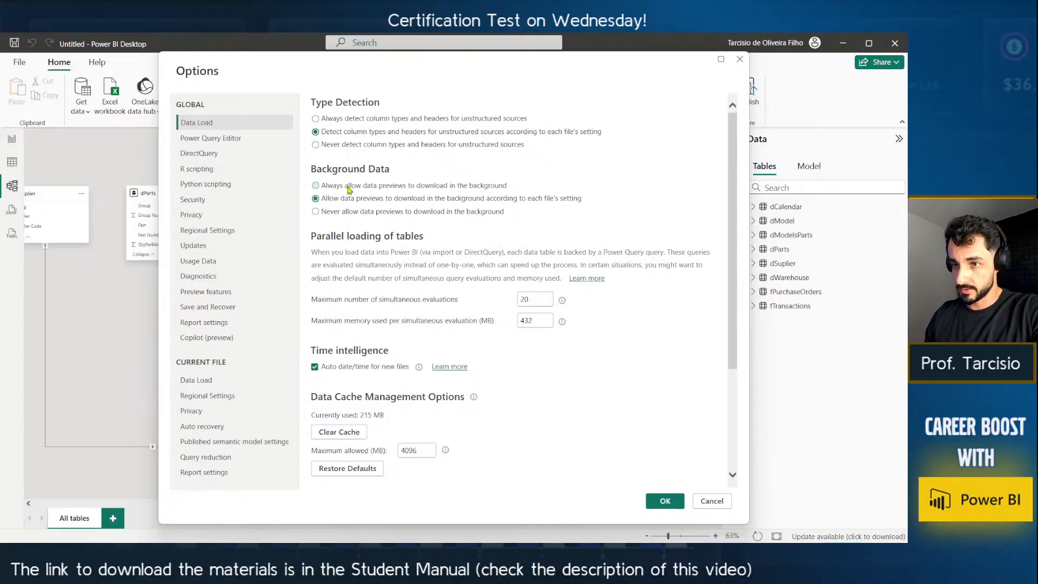
{"action": "scroll", "coordinate": [324, 306], "scroll_direction": "down", "scroll_amount": 3}
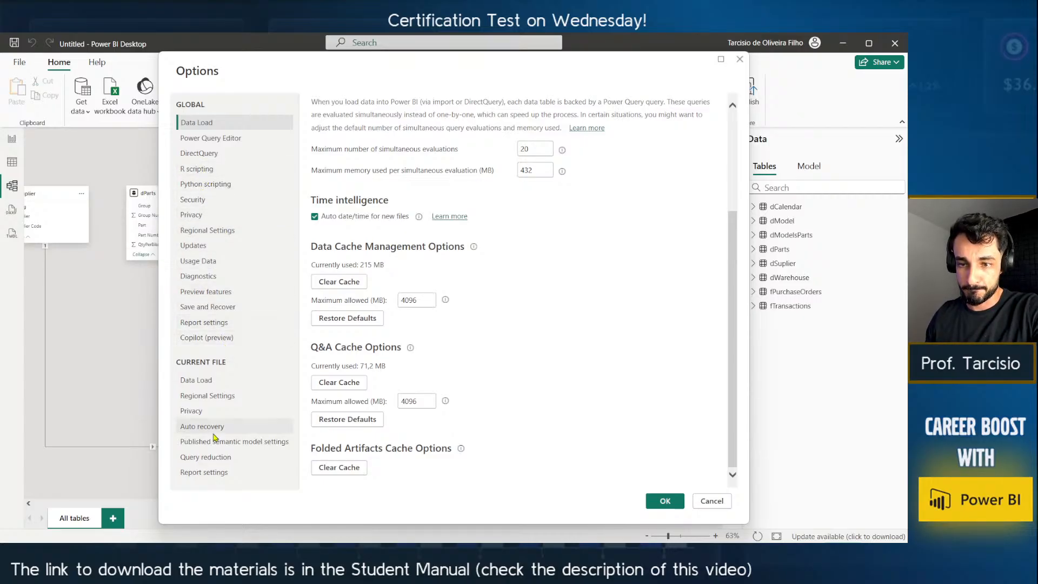
{"action": "left_click", "coordinate": [215, 473]}
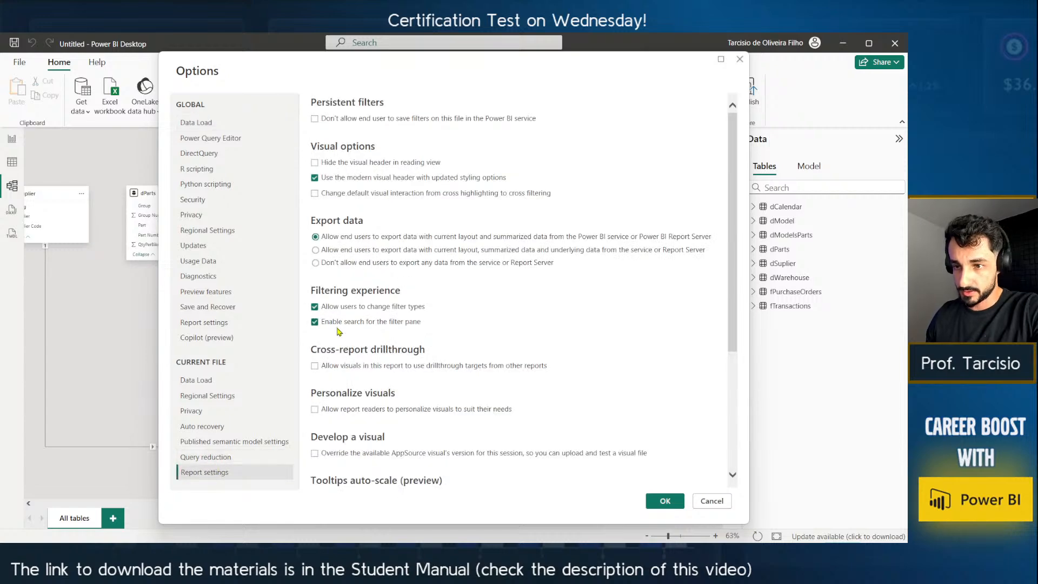
{"action": "scroll", "coordinate": [320, 193], "scroll_direction": "down", "scroll_amount": 5}
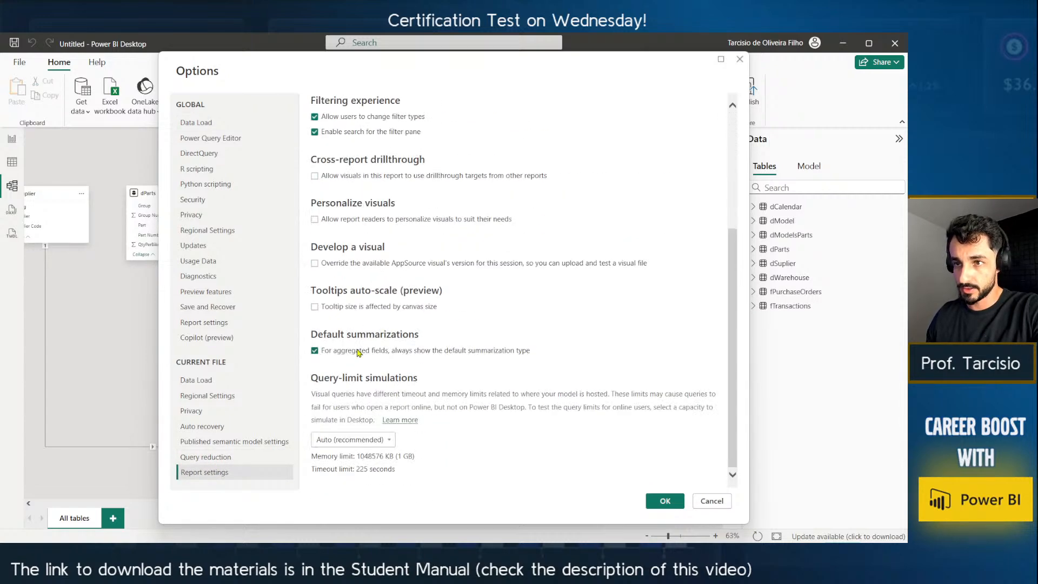
{"action": "left_click", "coordinate": [211, 384]}
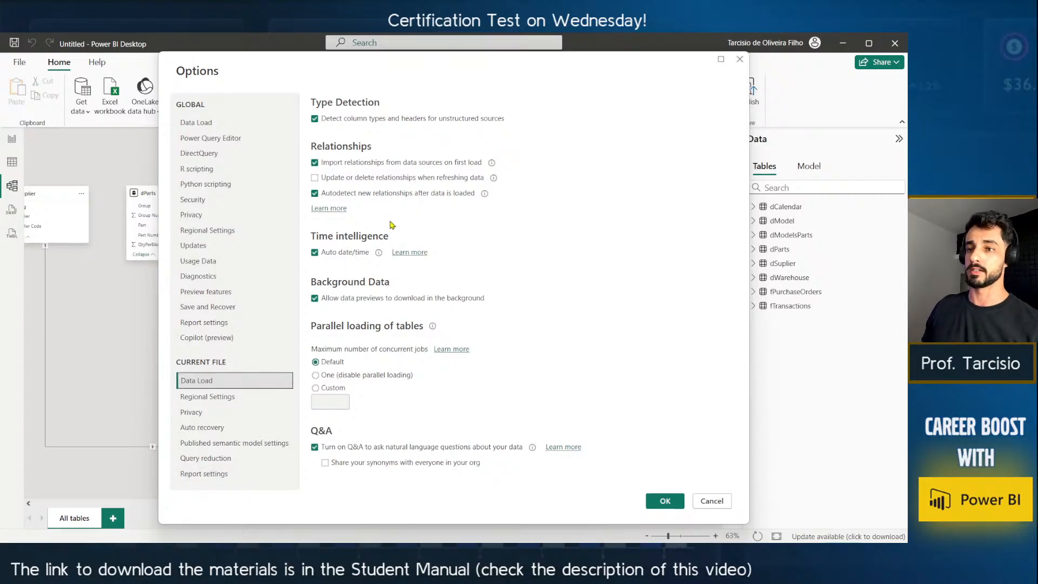
{"action": "left_click_drag", "start_coordinate": [539, 297], "coordinate": [162, 234]}
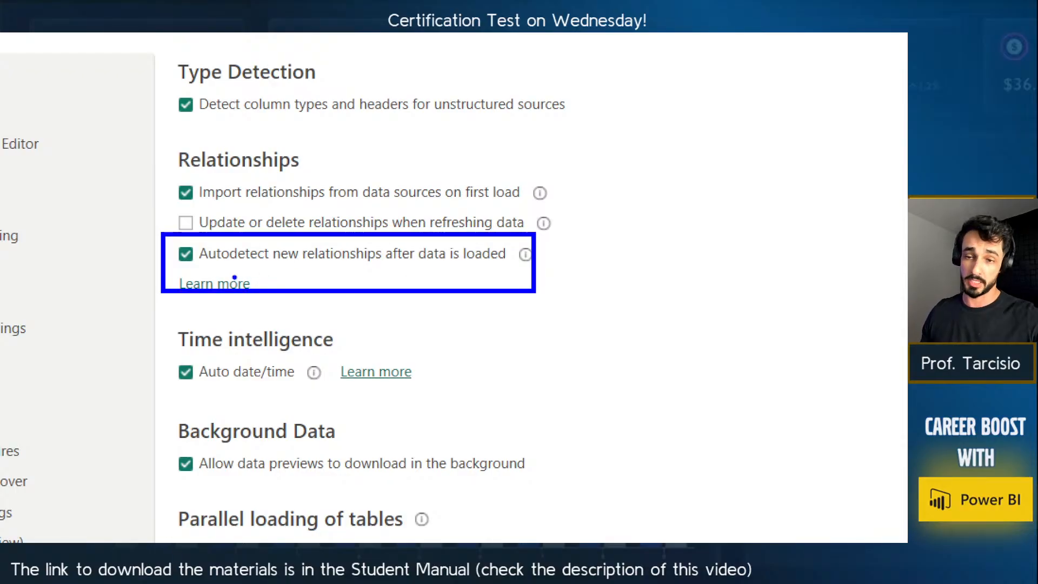
{"action": "left_click_drag", "start_coordinate": [181, 270], "coordinate": [195, 266]}
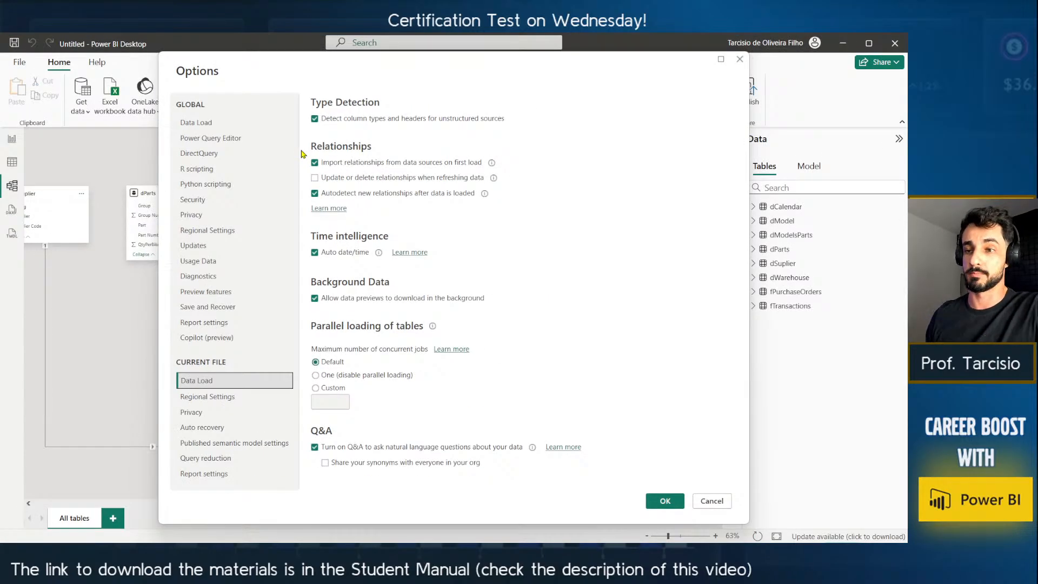
{"action": "left_click", "coordinate": [664, 500]}
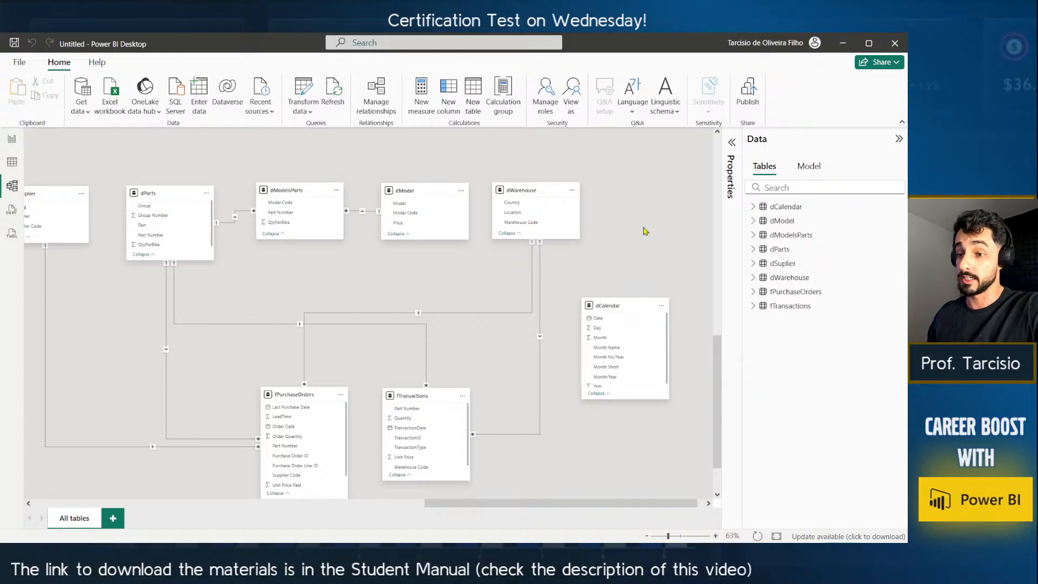
Move the dCalendar table into the upper row of the model diagram, beside dWarehouse.
{"action": "scroll", "coordinate": [645, 231], "scroll_direction": "left", "scroll_amount": 1}
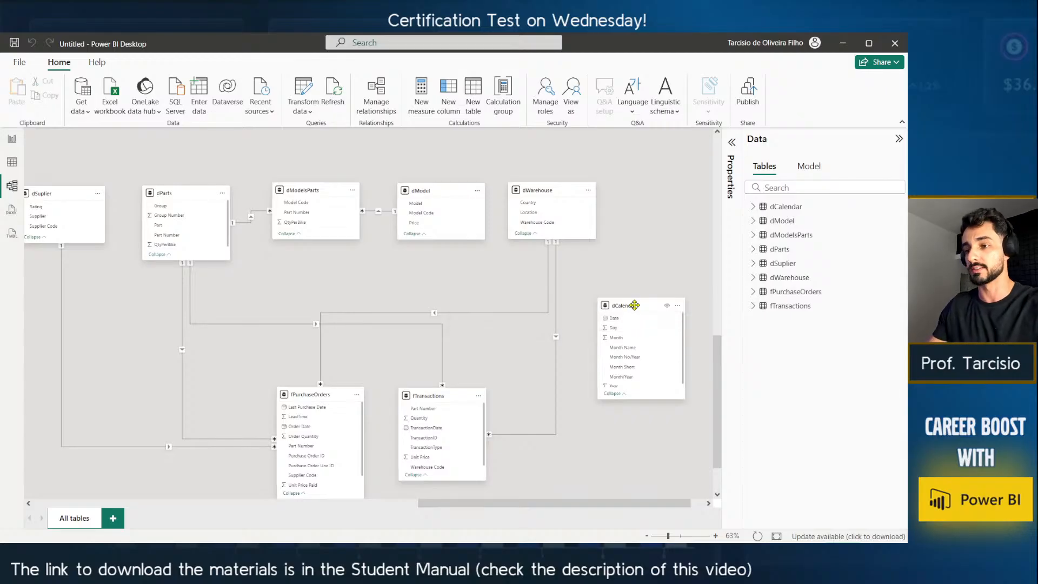
{"action": "left_click_drag", "start_coordinate": [635, 306], "coordinate": [630, 278]}
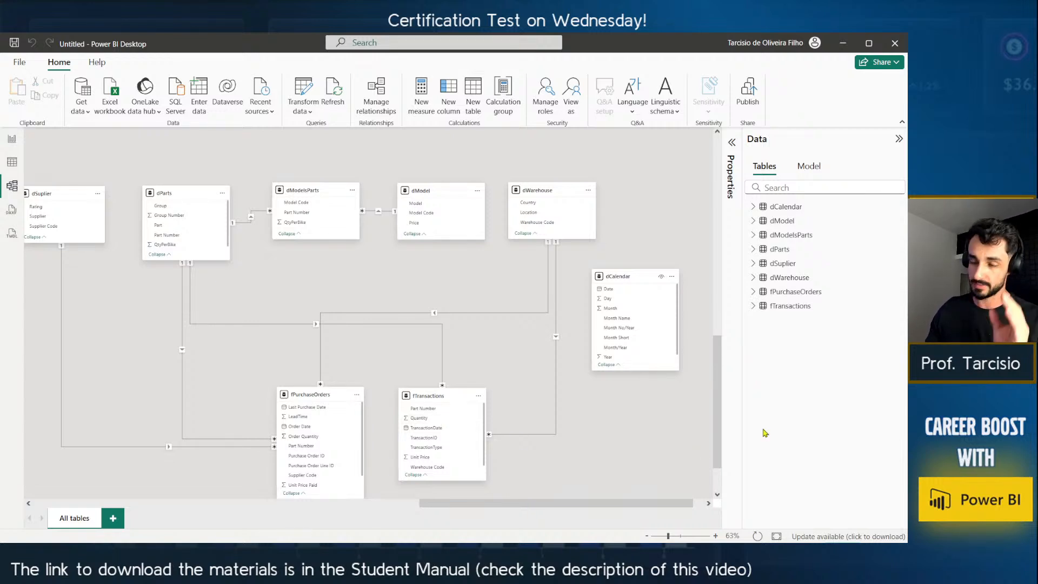
{"action": "left_click_drag", "start_coordinate": [630, 280], "coordinate": [621, 319]}
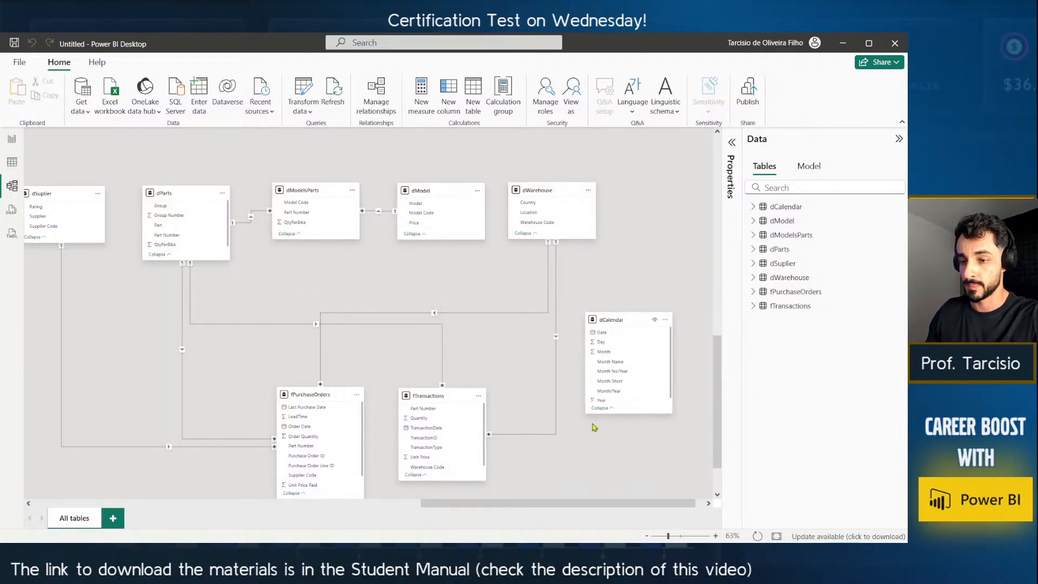
{"action": "left_click_drag", "start_coordinate": [614, 318], "coordinate": [703, 193]}
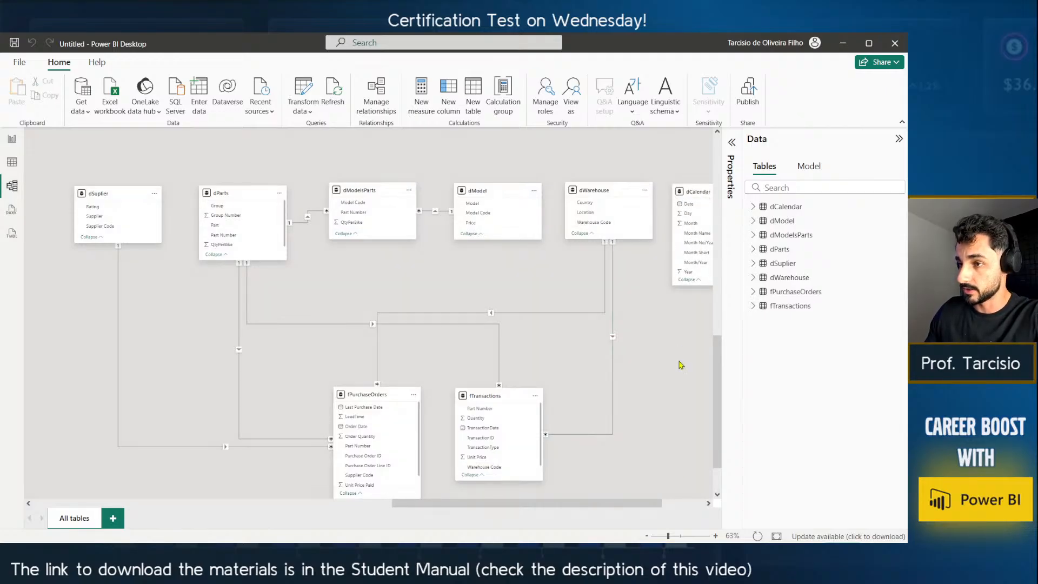
{"action": "left_click", "coordinate": [708, 503]}
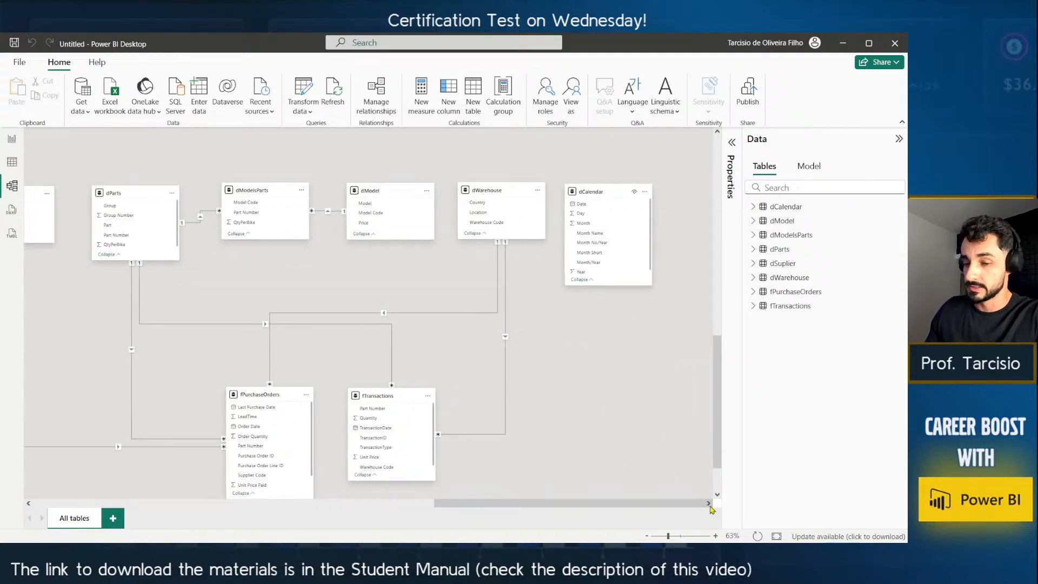
Create an active one-to-many relationship from dCalendar's Date to fPurchaseOrders' Order Date with single cross-filter direction.
{"action": "left_click_drag", "start_coordinate": [593, 210], "coordinate": [260, 433]}
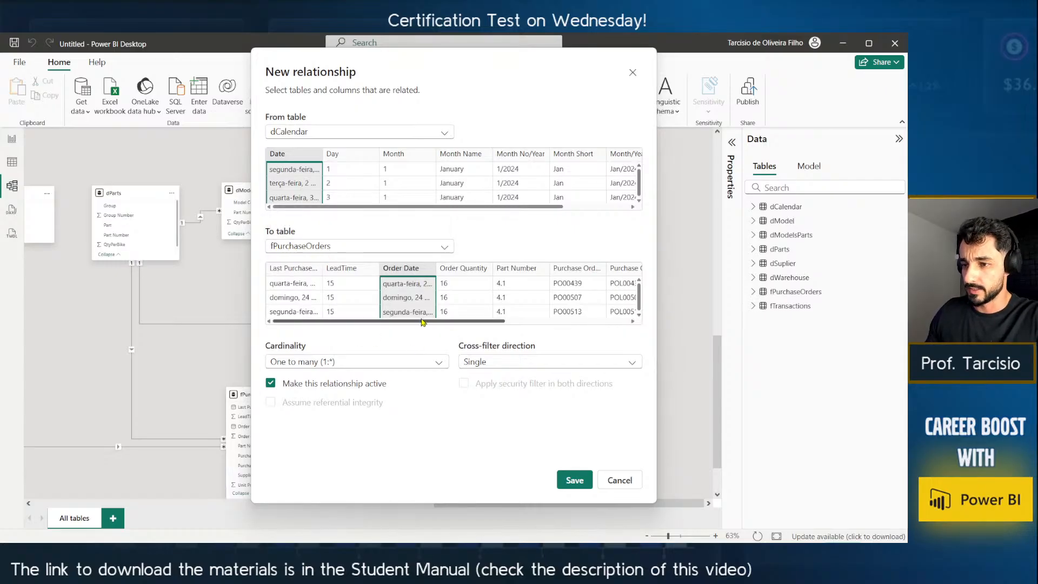
{"action": "left_click_drag", "start_coordinate": [423, 323], "coordinate": [519, 310]}
{"action": "scroll", "coordinate": [519, 310], "scroll_direction": "left", "scroll_amount": 5}
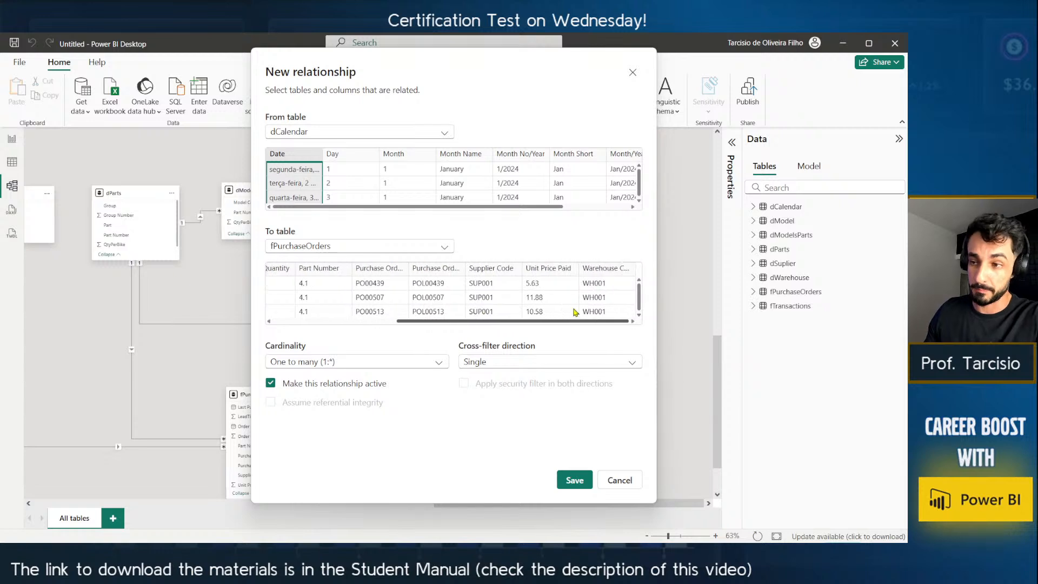
{"action": "left_click", "coordinate": [407, 281]}
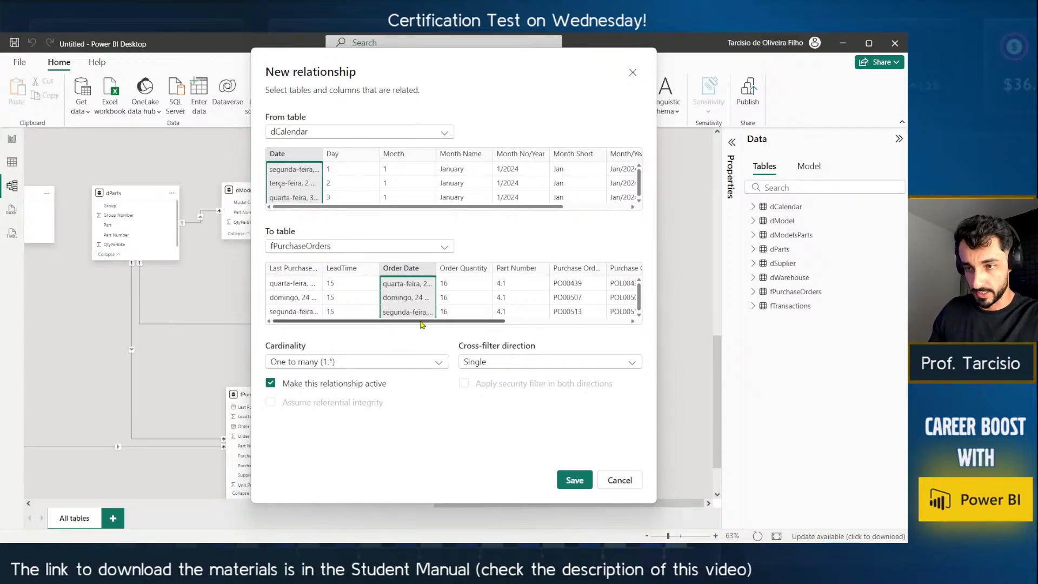
{"action": "left_click_drag", "start_coordinate": [420, 322], "coordinate": [386, 334]}
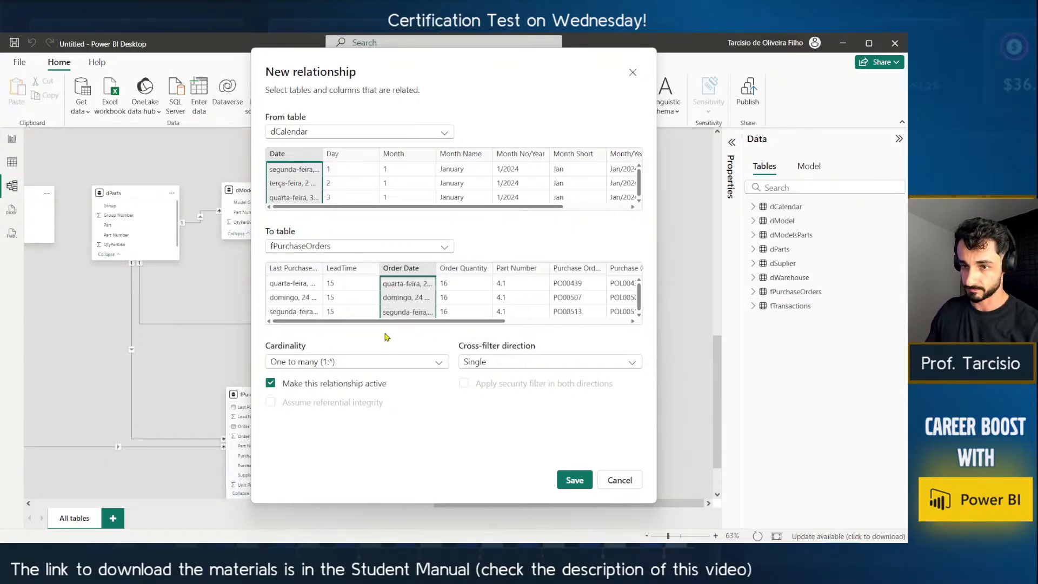
{"action": "key", "text": "ctrl+1"}
{"action": "left_click", "coordinate": [218, 228]}
{"action": "mouse_move", "coordinate": [213, 209]}
{"action": "left_mouse_down"}
{"action": "mouse_move", "coordinate": [324, 305]}
{"action": "mouse_move", "coordinate": [356, 361]}
{"action": "left_mouse_up"}
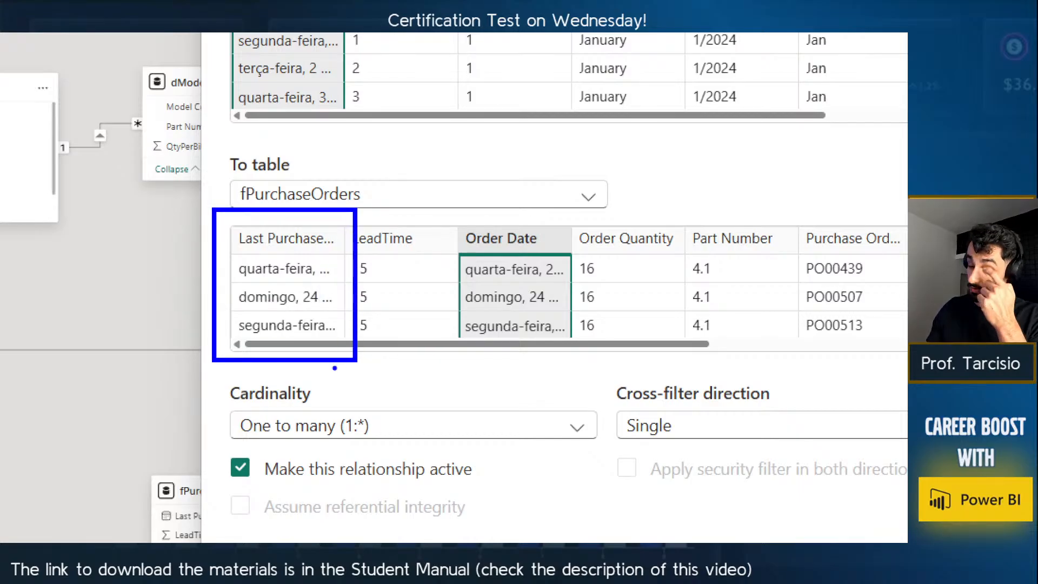
{"action": "key", "text": "Escape"}
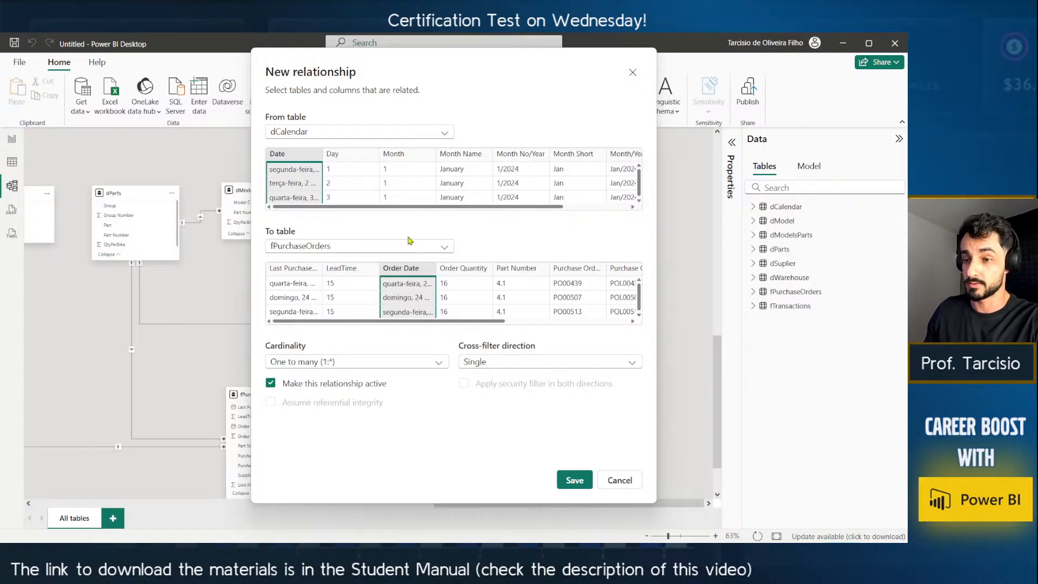
{"action": "left_click", "coordinate": [573, 481]}
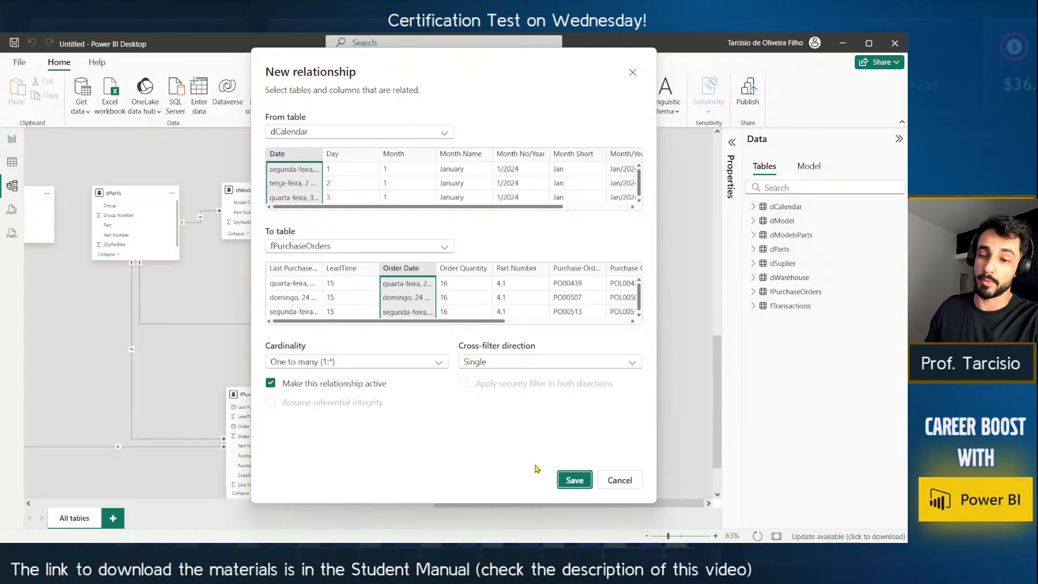
{"action": "left_click", "coordinate": [577, 478]}
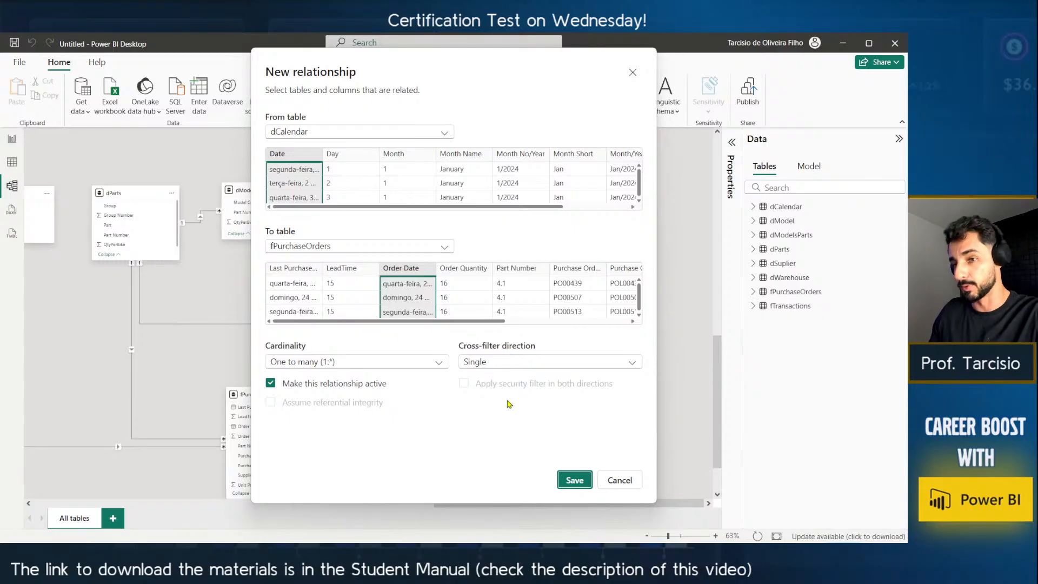
{"action": "left_click", "coordinate": [574, 479]}
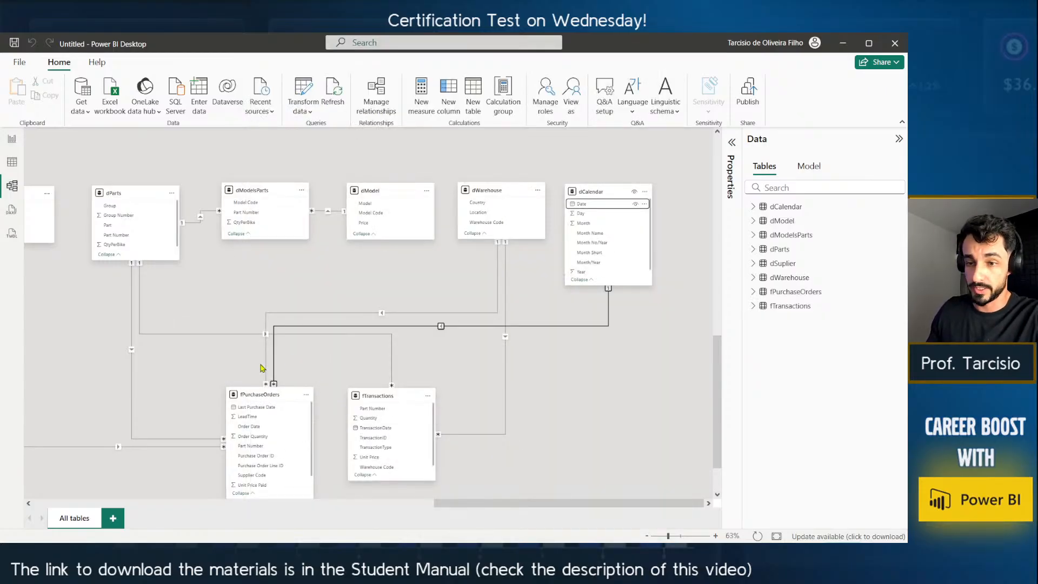
Create an inactive one-to-many relationship from dCalendar's Date to fPurchaseOrders' Last Purchase Date with single cross-filter direction.
{"action": "left_click_drag", "start_coordinate": [585, 206], "coordinate": [263, 412]}
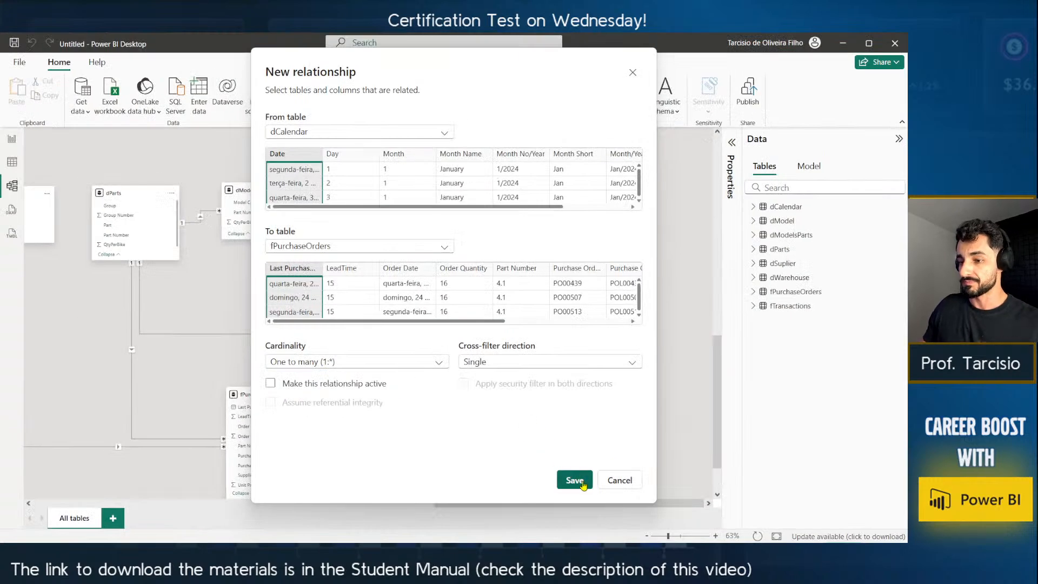
{"action": "left_click", "coordinate": [574, 479]}
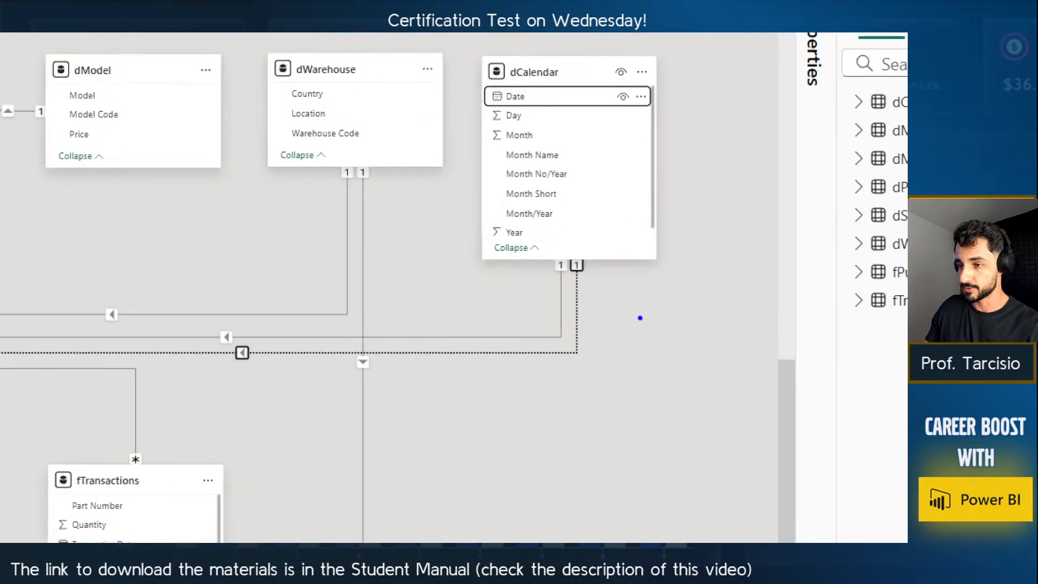
Examine the inactive relationship line from dCalendar to the Last Purchase Date column of fPurchaseOrders.
{"action": "mouse_move", "coordinate": [539, 273]}
{"action": "left_mouse_down"}
{"action": "mouse_move", "coordinate": [543, 318]}
{"action": "mouse_move", "coordinate": [486, 340]}
{"action": "mouse_move", "coordinate": [432, 329]}
{"action": "left_mouse_up"}
{"action": "key", "text": "e"}
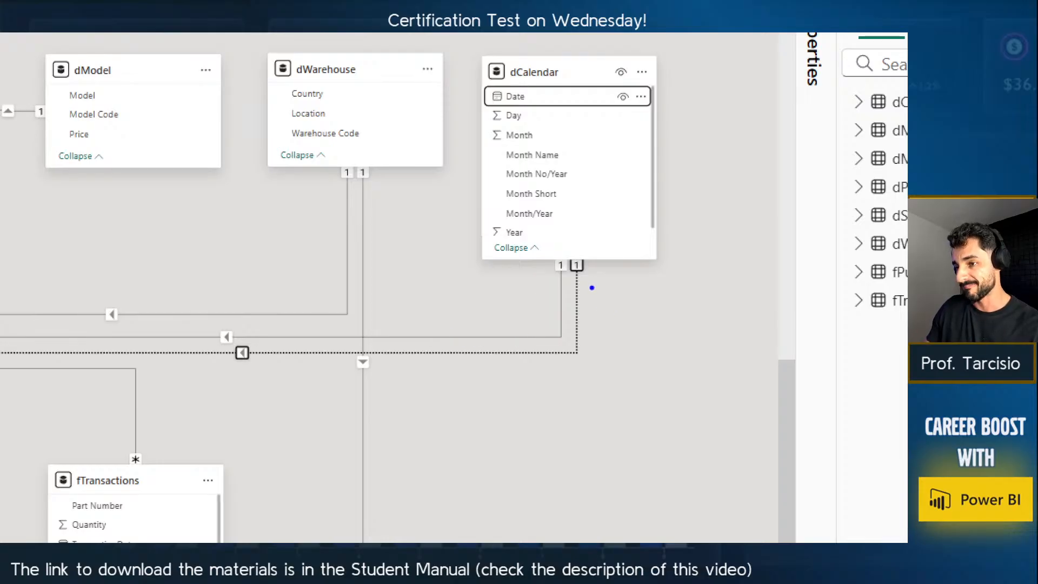
{"action": "mouse_move", "coordinate": [592, 286]}
{"action": "left_mouse_down"}
{"action": "mouse_move", "coordinate": [575, 374]}
{"action": "mouse_move", "coordinate": [517, 372]}
{"action": "left_mouse_up"}
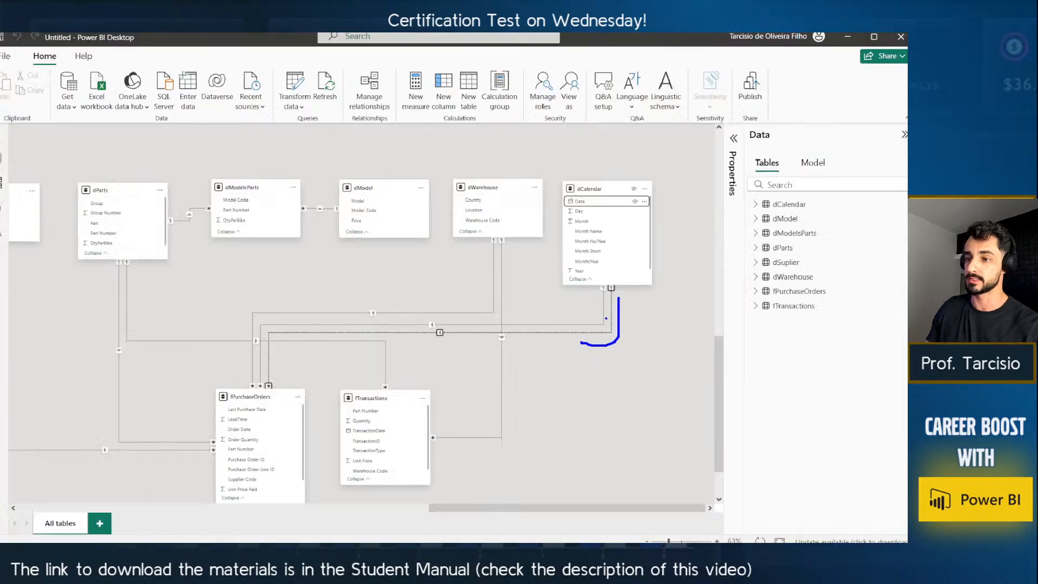
{"action": "key", "text": "Escape"}
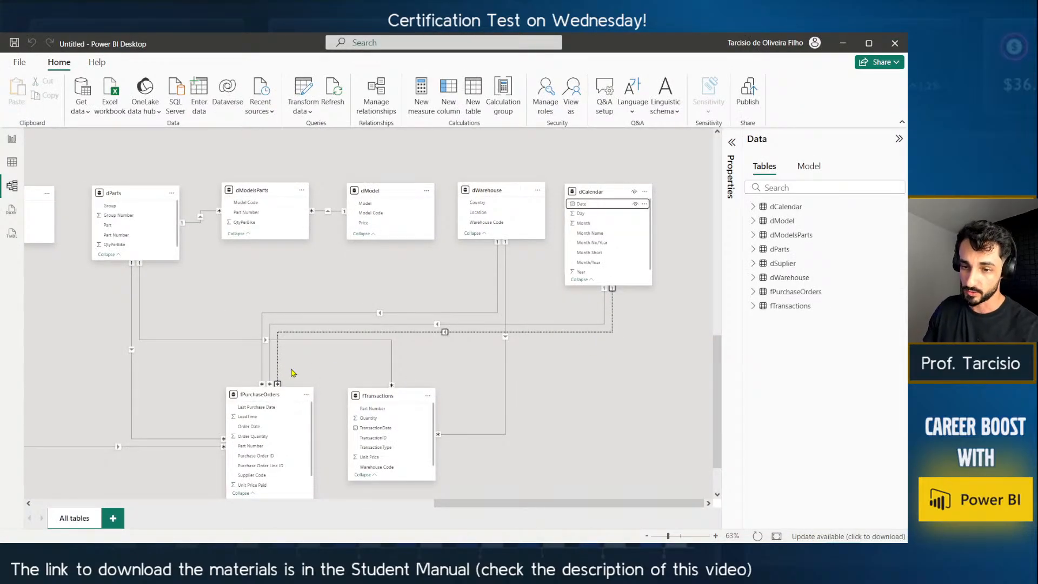
{"action": "key", "text": "ctrl+1"}
{"action": "scroll", "coordinate": [276, 369], "scroll_direction": "up", "scroll_amount": 2}
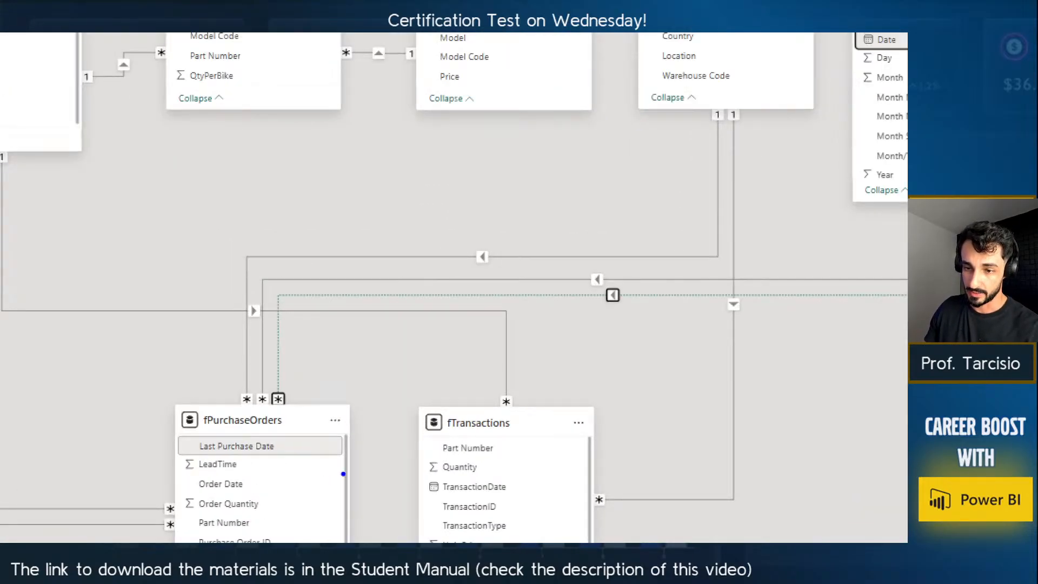
{"action": "mouse_move", "coordinate": [335, 436]}
{"action": "left_mouse_down"}
{"action": "mouse_move", "coordinate": [178, 417]}
{"action": "mouse_move", "coordinate": [141, 435]}
{"action": "left_mouse_up"}
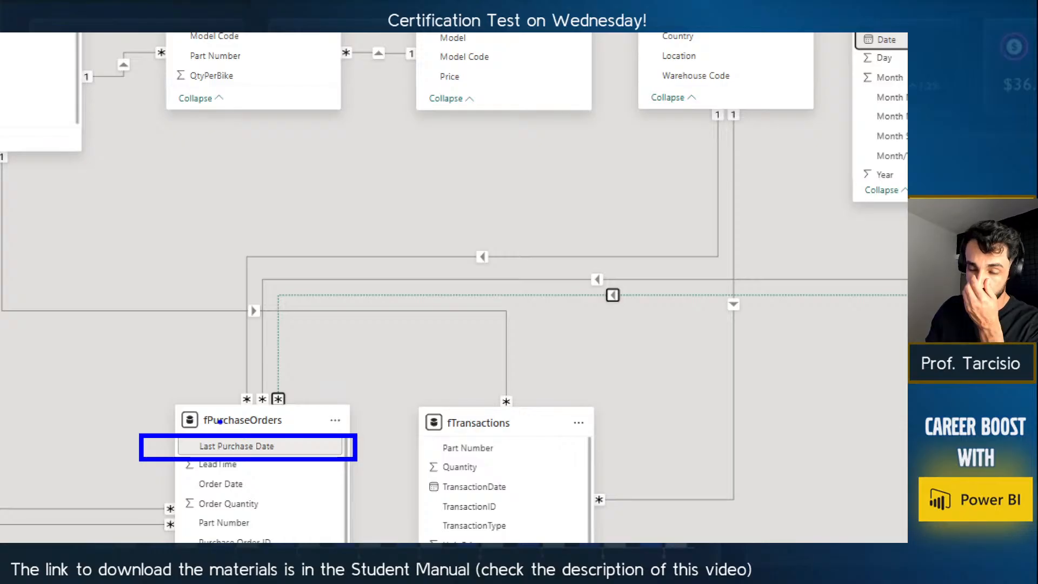
Examine the active relationship line from dCalendar to the Order Date column of fPurchaseOrders.
{"action": "key", "text": "Escape"}
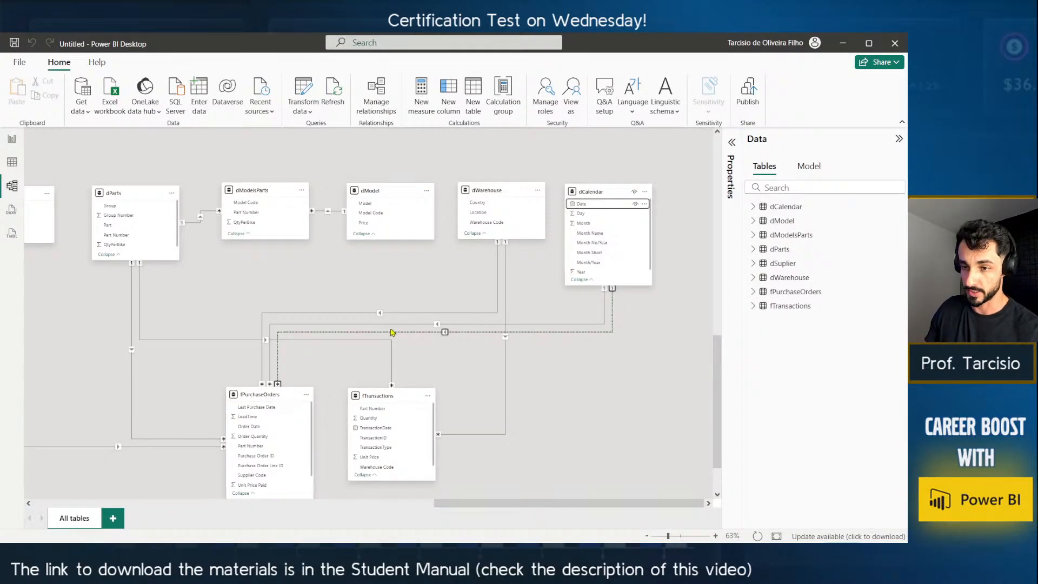
{"action": "key", "text": "ctrl+1"}
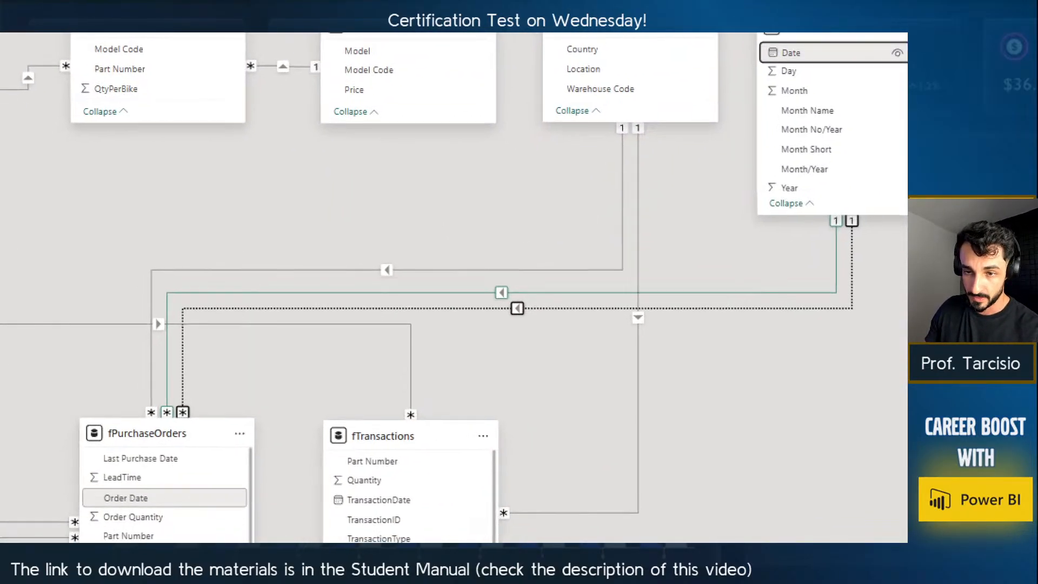
{"action": "left_click", "coordinate": [351, 388]}
{"action": "left_click_drag", "start_coordinate": [282, 474], "coordinate": [78, 447]}
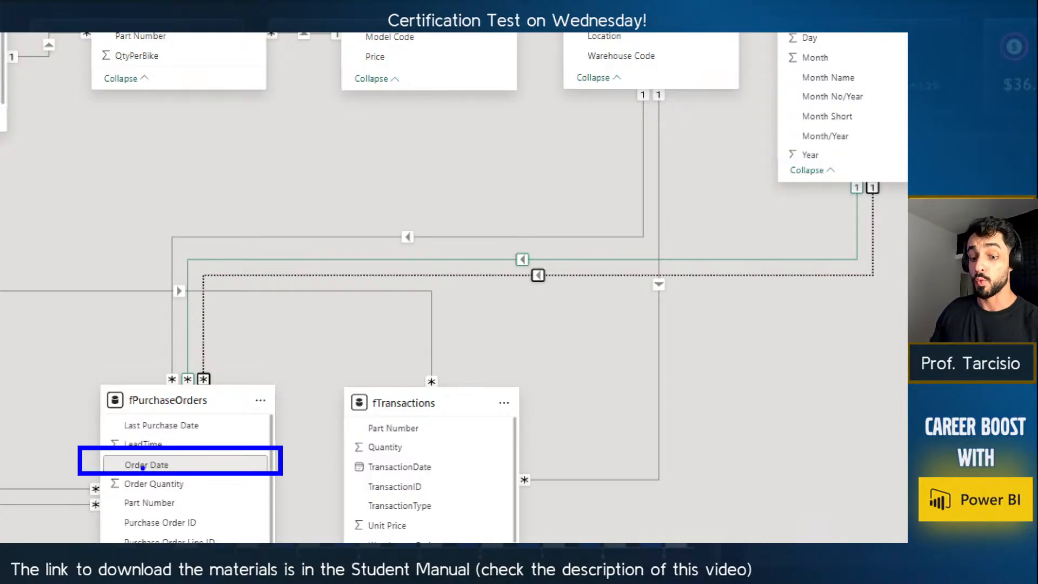
{"action": "key", "text": "Escape"}
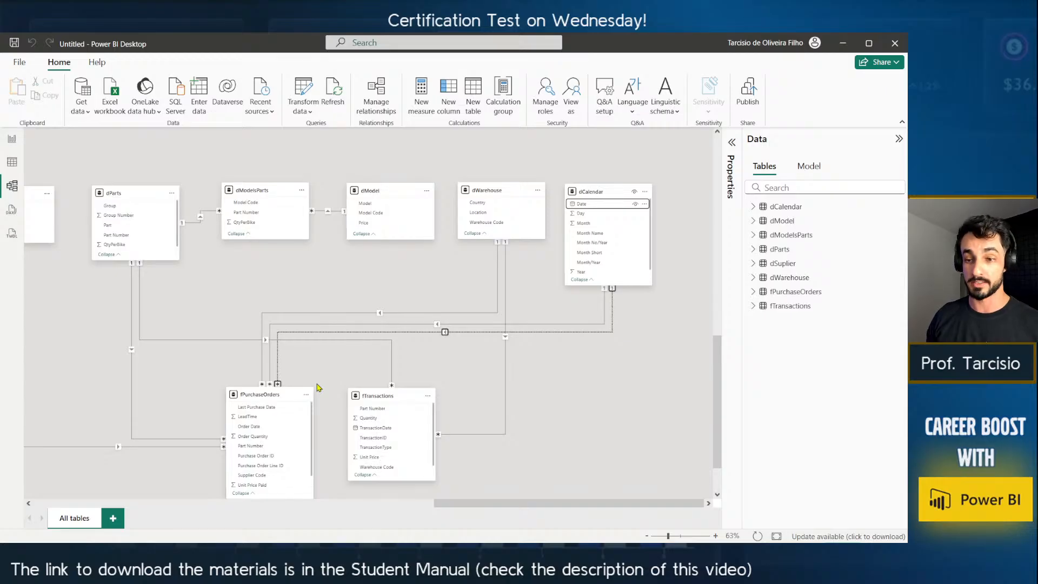
{"action": "left_click", "coordinate": [574, 361]}
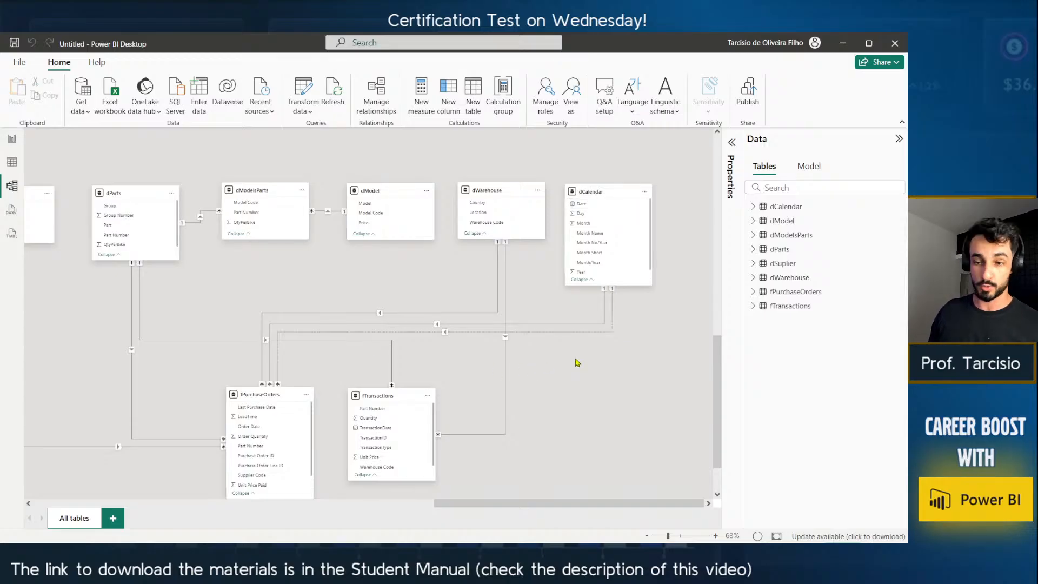
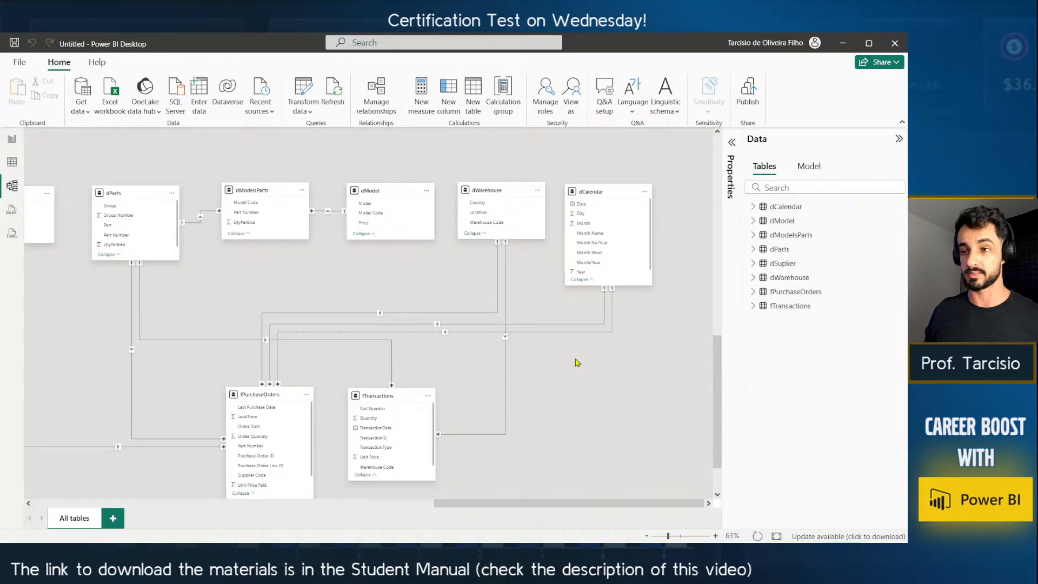
Inspect the dWarehouse table's data, including its Location, Warehouse Code and Country columns.
{"action": "left_click", "coordinate": [12, 165]}
{"action": "left_click", "coordinate": [791, 297]}
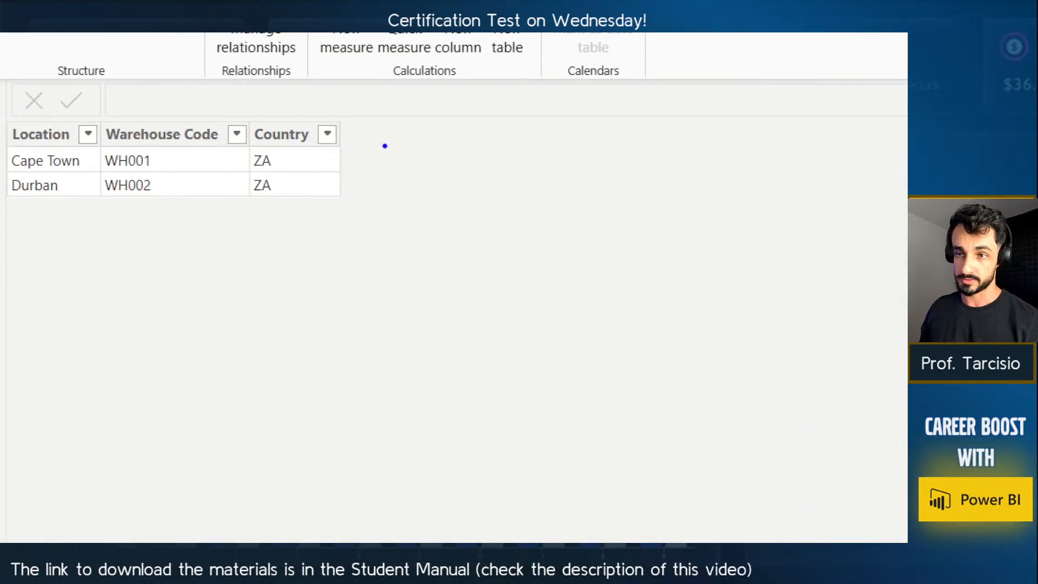
{"action": "left_click_drag", "start_coordinate": [407, 144], "coordinate": [352, 154]}
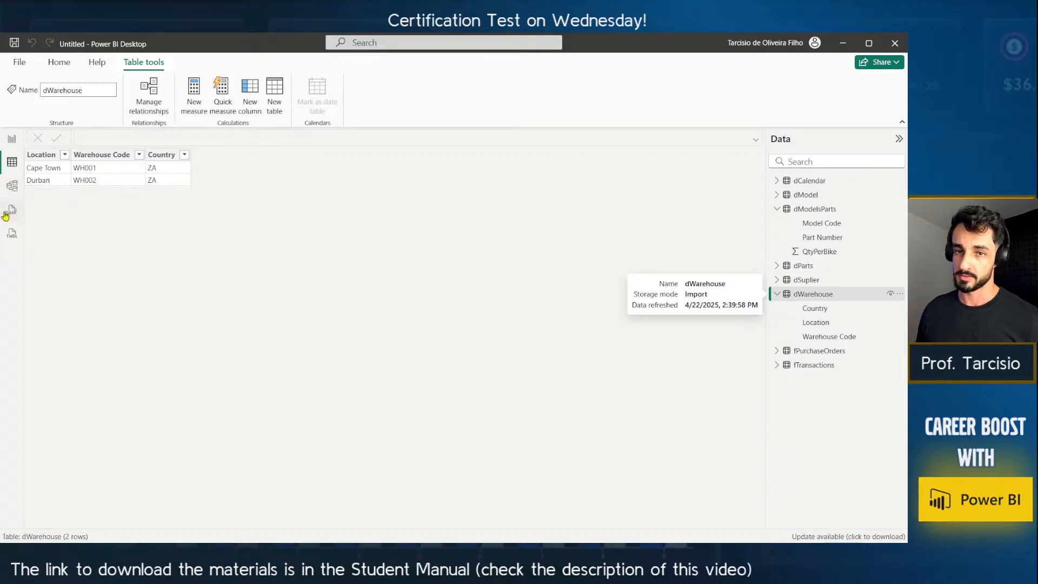
Rearrange the fact tables in the model diagram, placing fPurchaseOrders beneath dCalendar and fTransactions beneath dModelsParts.
{"action": "left_click", "coordinate": [12, 194]}
{"action": "left_click_drag", "start_coordinate": [381, 398], "coordinate": [463, 464]}
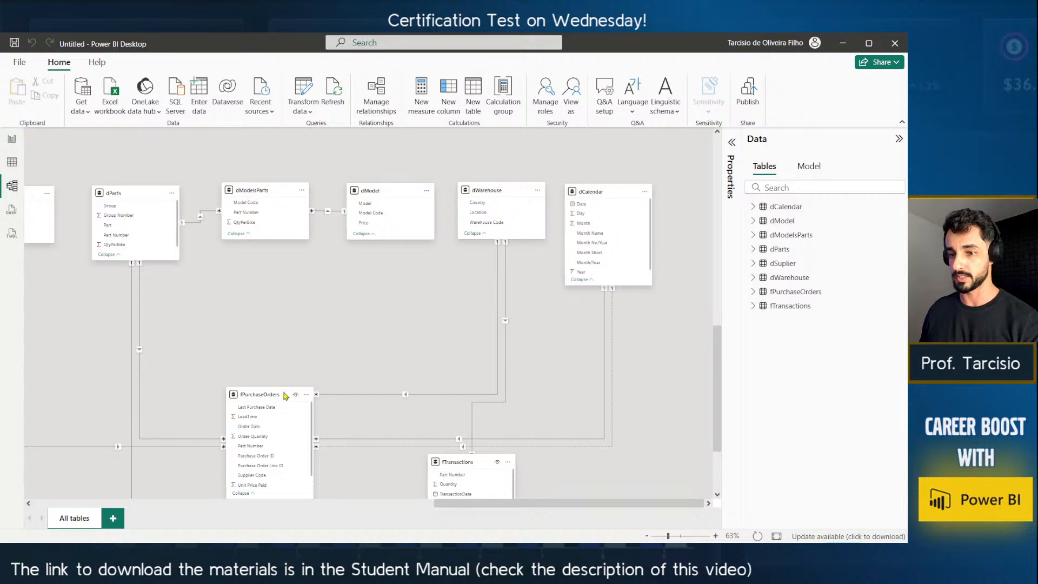
{"action": "left_click_drag", "start_coordinate": [284, 393], "coordinate": [596, 346]}
{"action": "left_click_drag", "start_coordinate": [440, 462], "coordinate": [272, 404]}
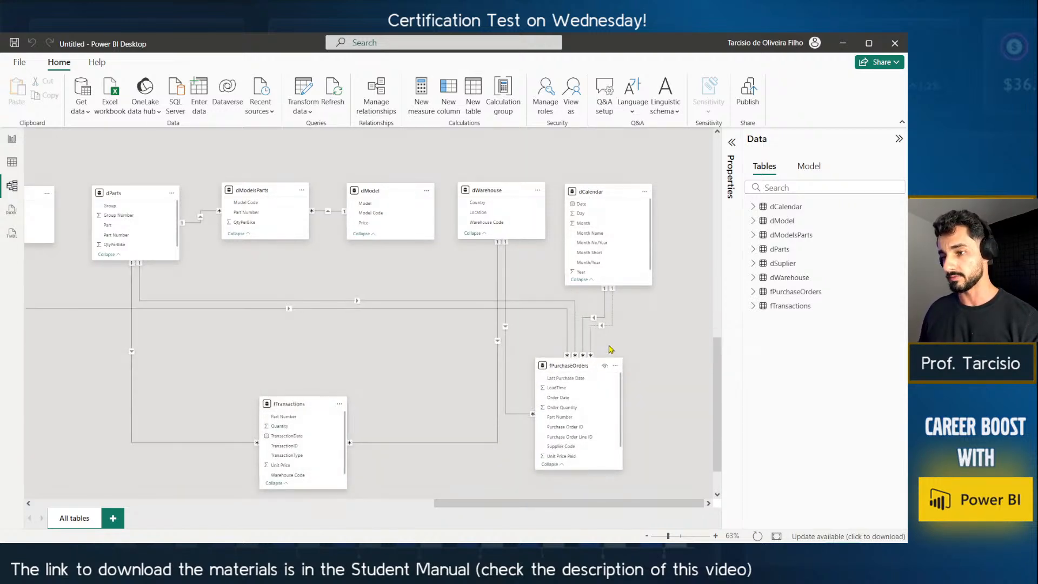
Examine the active and inactive relationships between dCalendar and fPurchaseOrders and the overall layout of the model diagram.
{"action": "scroll", "coordinate": [609, 351], "scroll_direction": "up", "scroll_amount": 2}
{"action": "scroll", "coordinate": [632, 385], "scroll_direction": "up", "scroll_amount": 2}
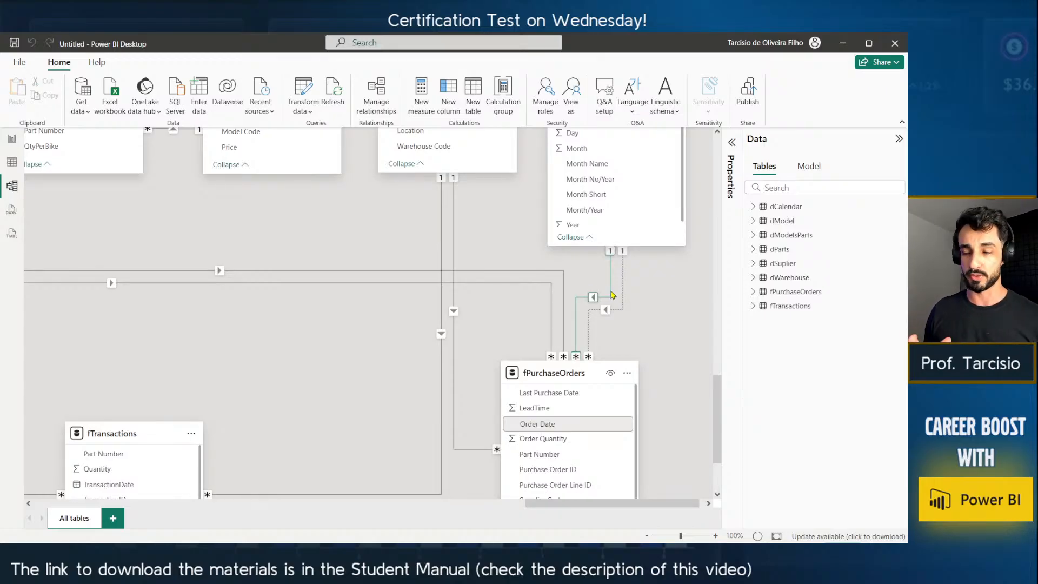
{"action": "scroll", "coordinate": [638, 318], "scroll_direction": "up", "scroll_amount": 2}
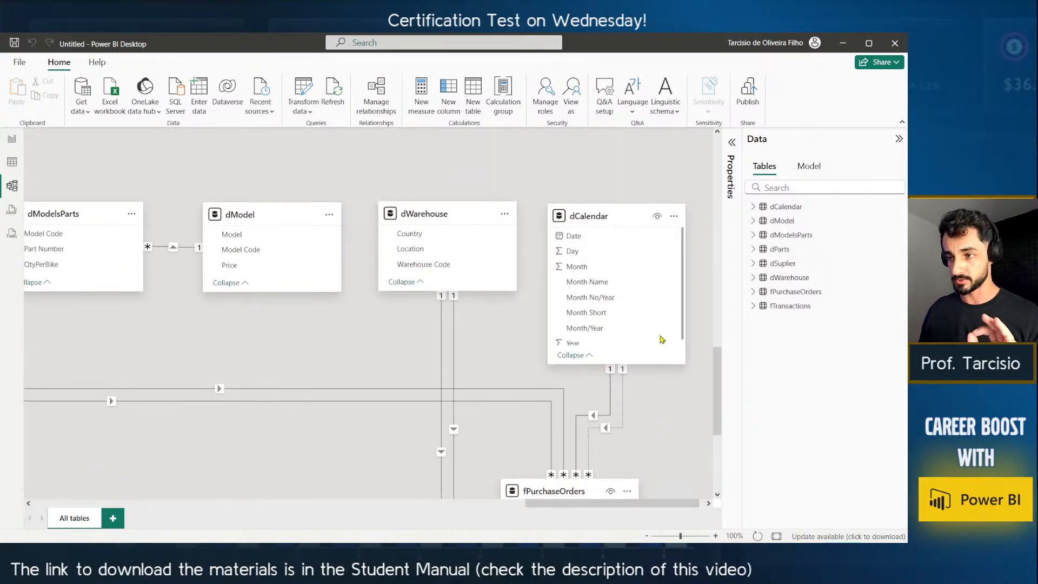
{"action": "scroll", "coordinate": [655, 352], "scroll_direction": "down", "scroll_amount": 1}
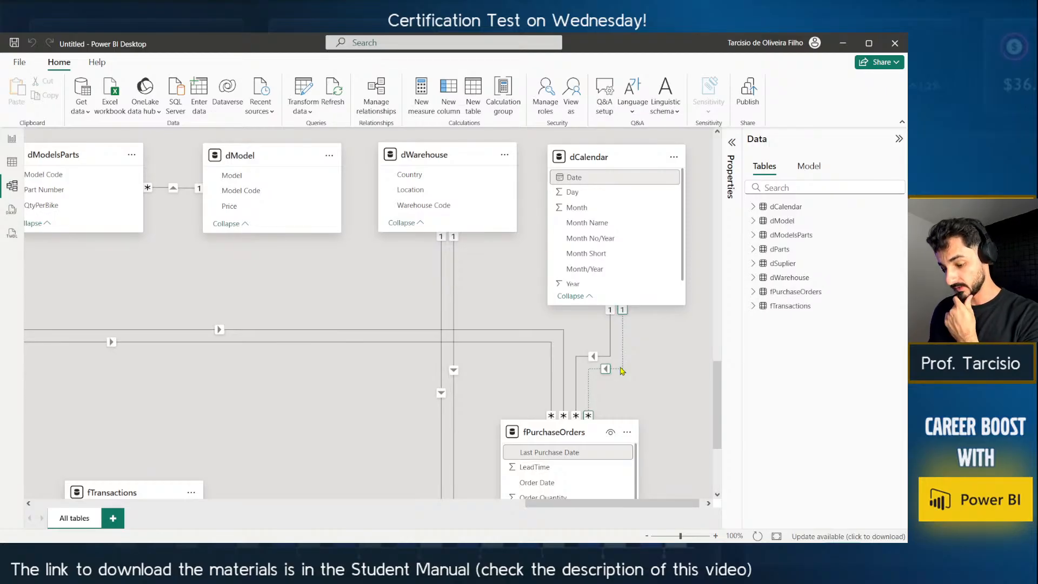
{"action": "scroll", "coordinate": [643, 374], "scroll_direction": "down", "scroll_amount": 3}
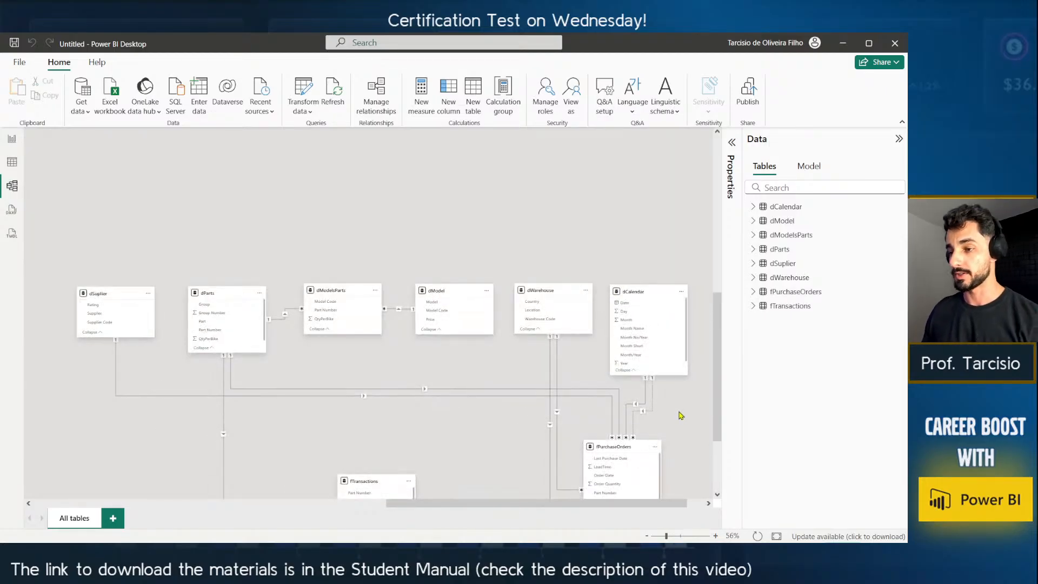
{"action": "scroll", "coordinate": [675, 408], "scroll_direction": "down", "scroll_amount": 2}
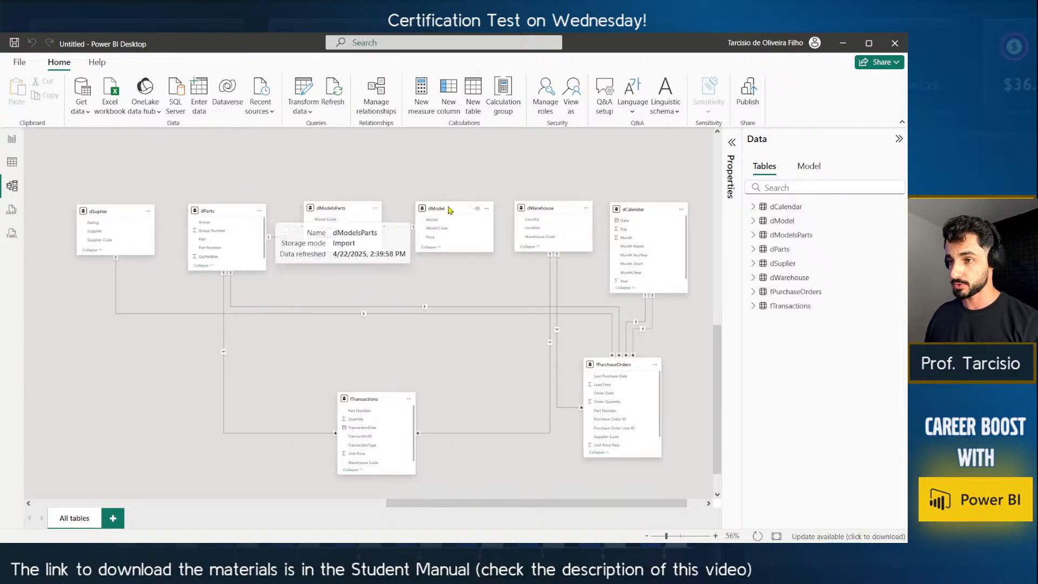
{"action": "left_click_drag", "start_coordinate": [575, 504], "coordinate": [615, 499]}
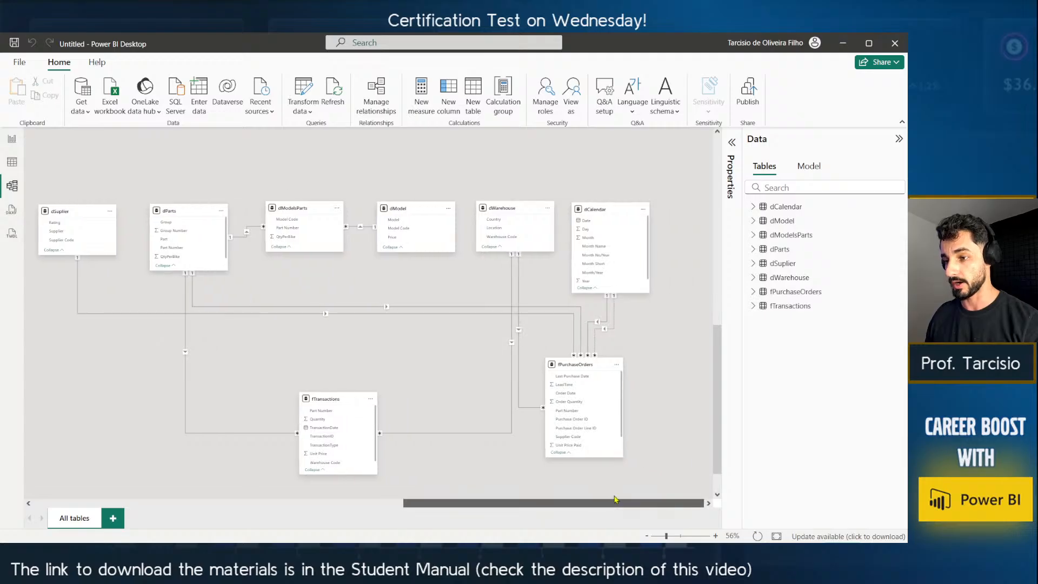
{"action": "scroll", "coordinate": [663, 345], "scroll_direction": "up", "scroll_amount": 1}
{"action": "scroll", "coordinate": [662, 345], "scroll_direction": "down", "scroll_amount": 2}
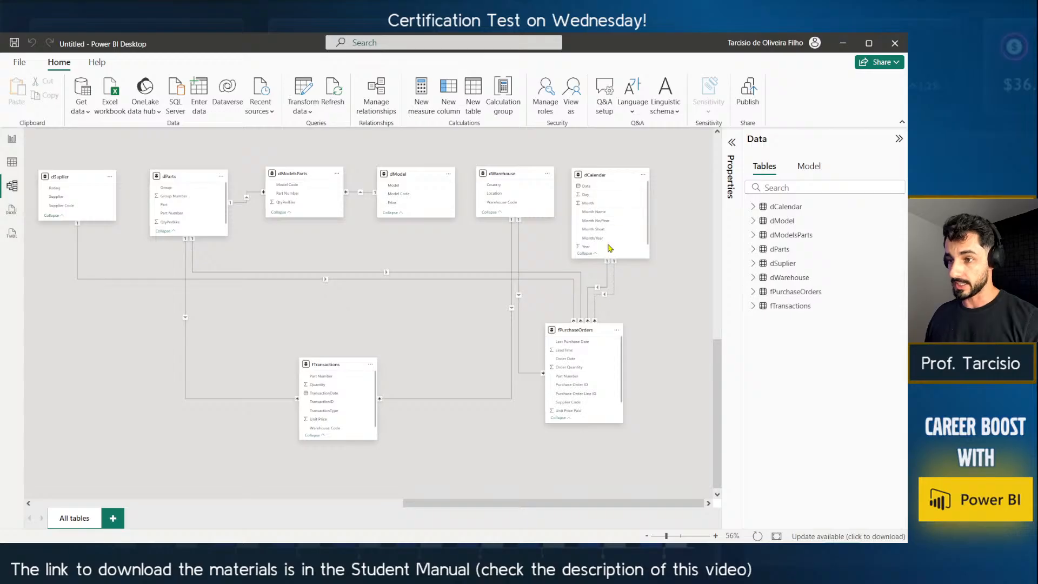
Shift fPurchaseOrders slightly lower and create an active one-to-many relationship from dCalendar's Date to fTransactions' TransactionDate with single cross-filter direction.
{"action": "left_click_drag", "start_coordinate": [573, 330], "coordinate": [546, 357]}
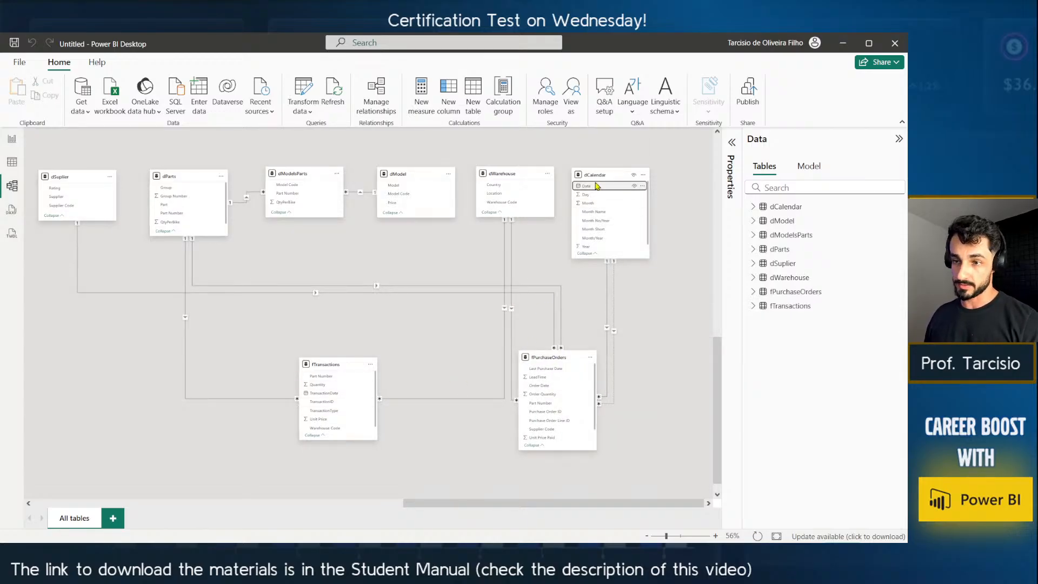
{"action": "left_click_drag", "start_coordinate": [596, 186], "coordinate": [337, 404]}
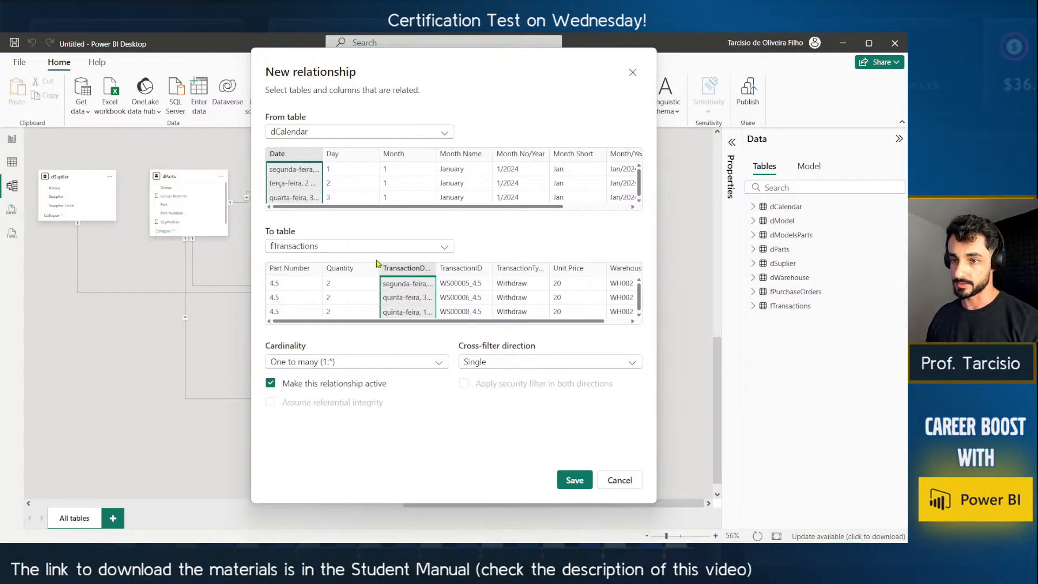
{"action": "left_click", "coordinate": [573, 480]}
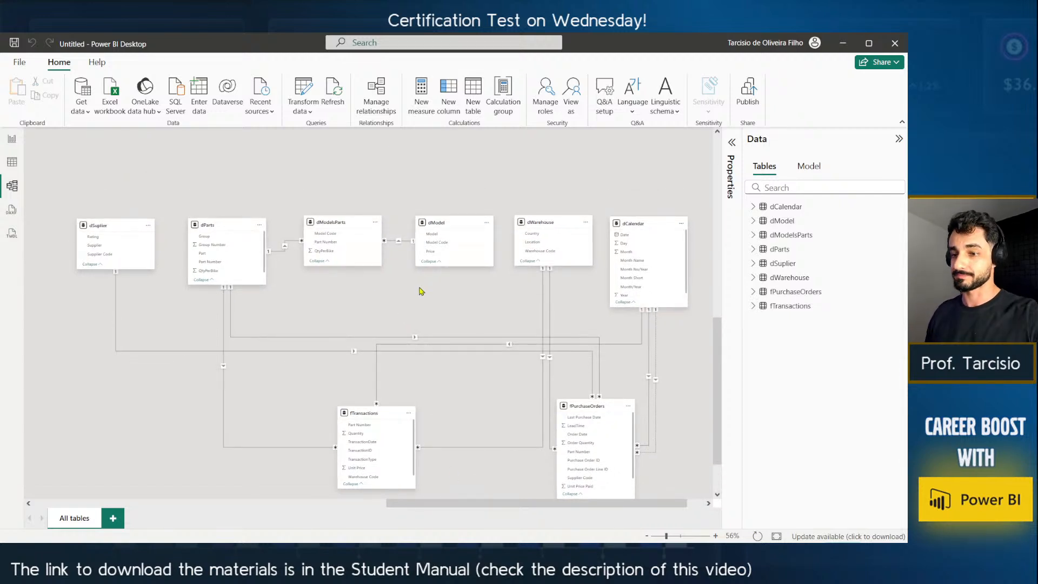
Adjust the positions of dModel and fTransactions slightly in the model diagram.
{"action": "left_click_drag", "start_coordinate": [448, 222], "coordinate": [444, 224]}
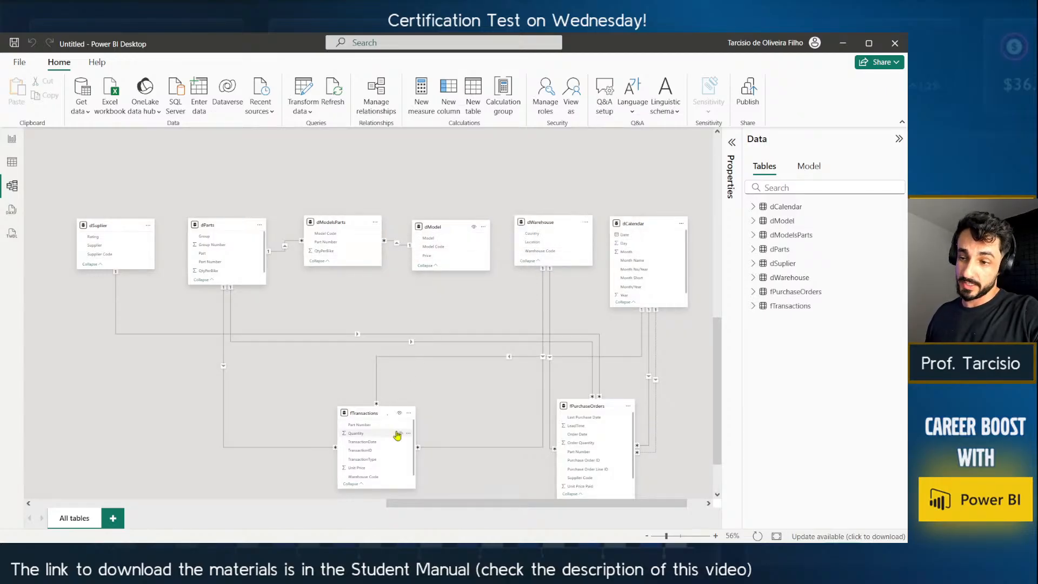
{"action": "left_click_drag", "start_coordinate": [374, 414], "coordinate": [366, 409]}
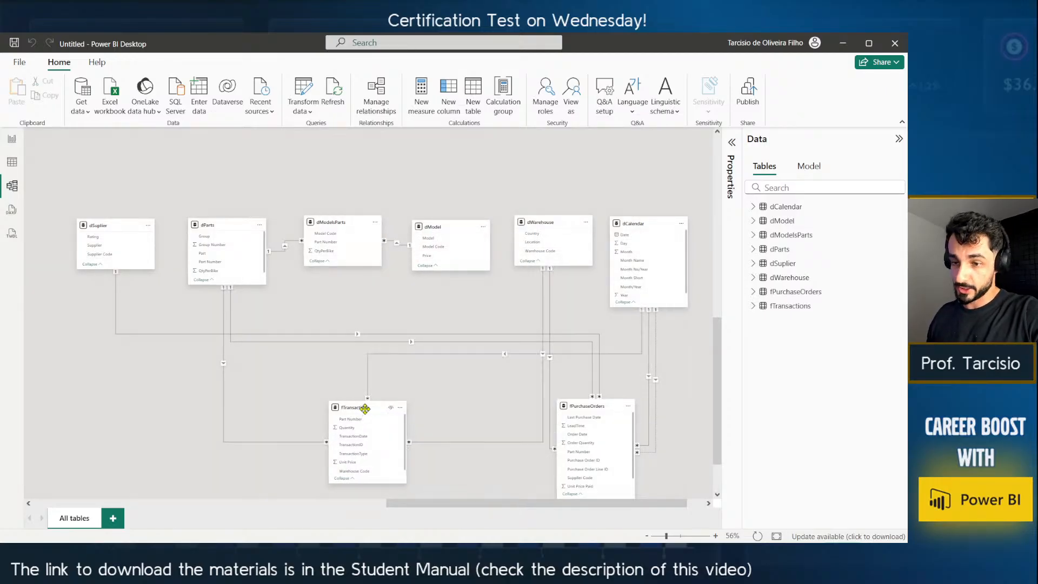
Inspect the data of fTransactions and fPurchaseOrders, focusing on the Part Number column in each table.
{"action": "left_click", "coordinate": [11, 161]}
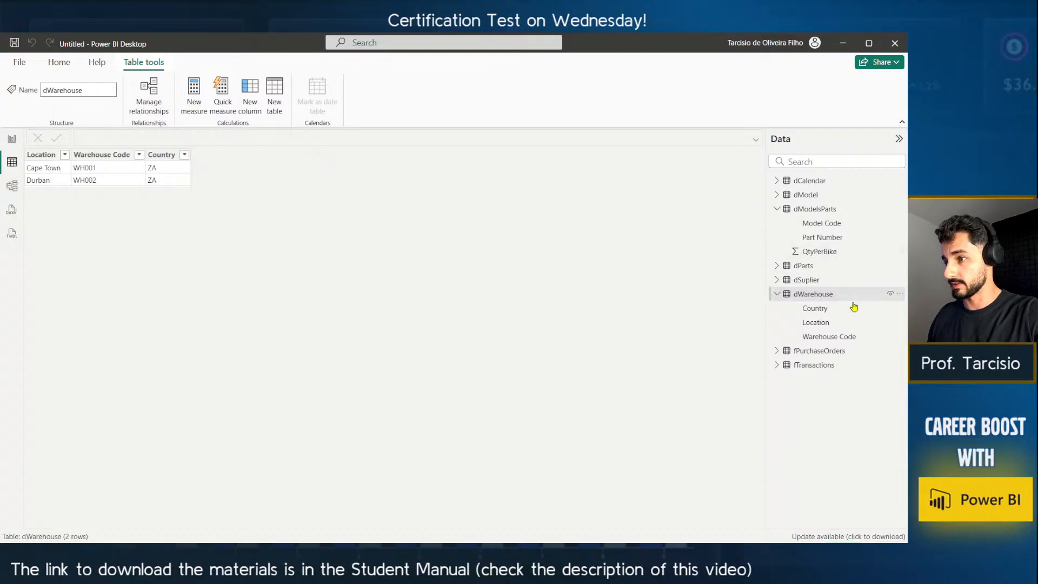
{"action": "left_click", "coordinate": [816, 366]}
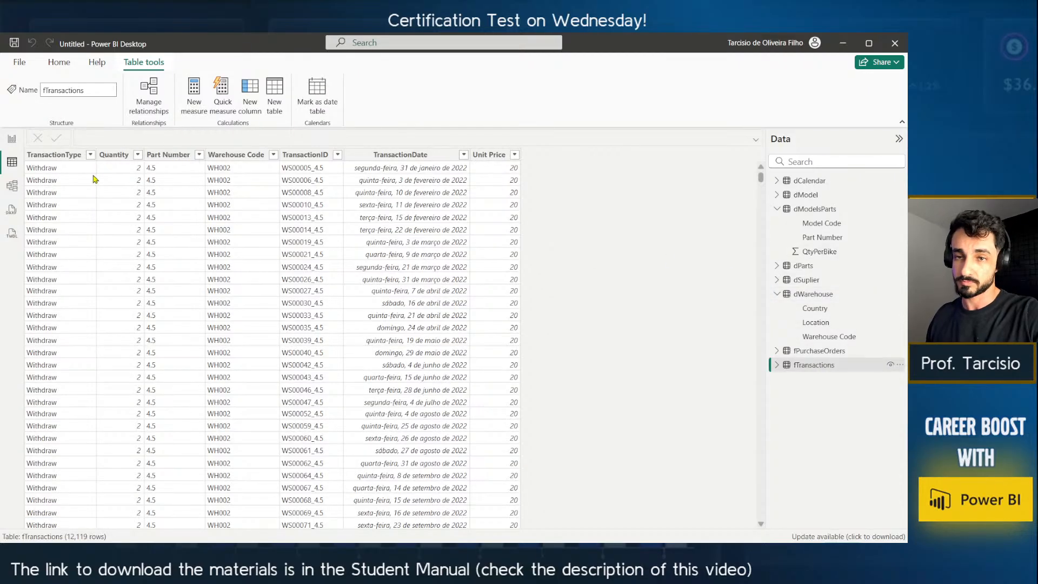
{"action": "left_click", "coordinate": [167, 155]}
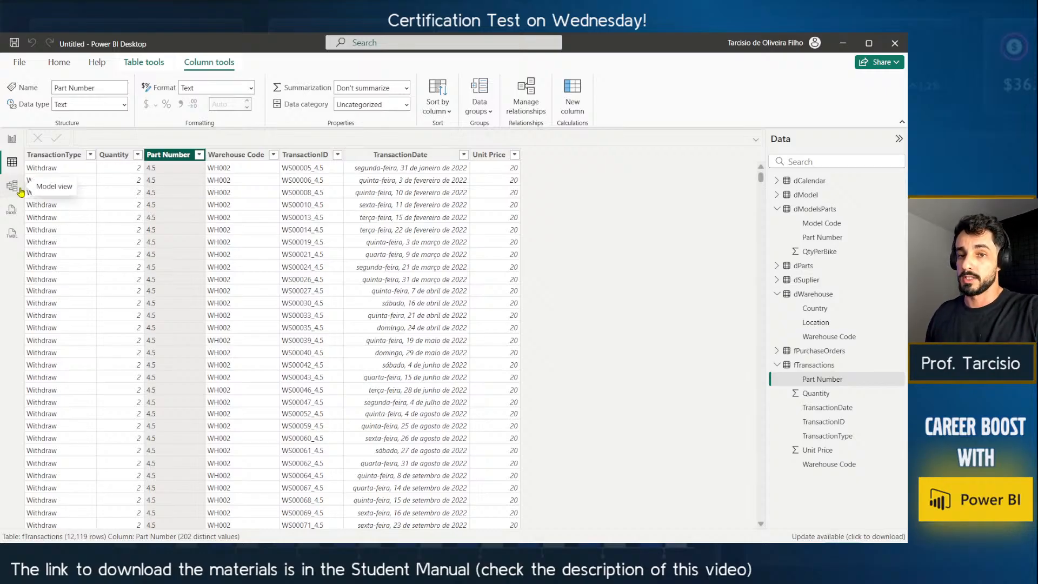
{"action": "left_click", "coordinate": [818, 351]}
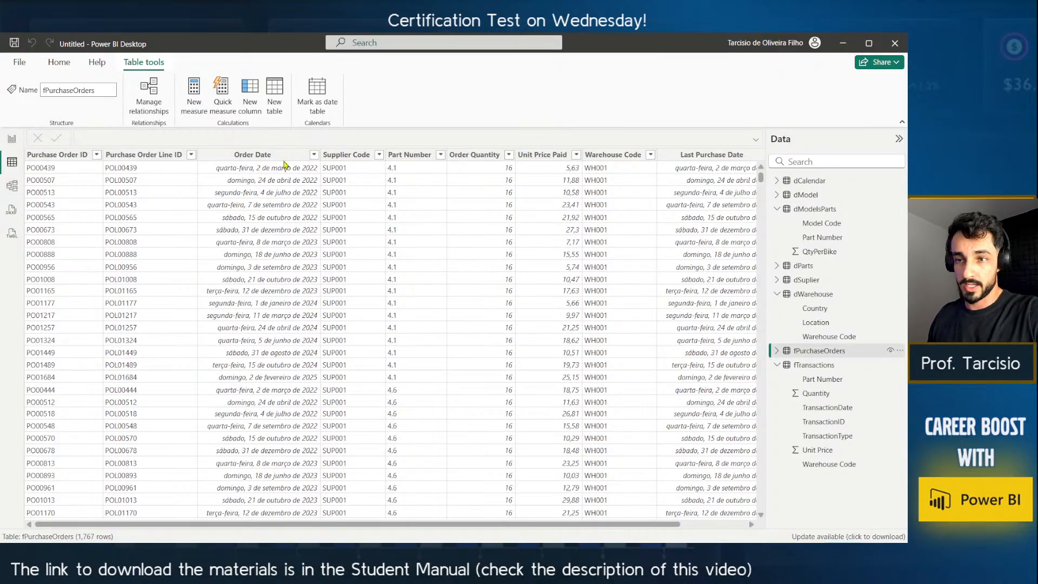
{"action": "left_click", "coordinate": [410, 155]}
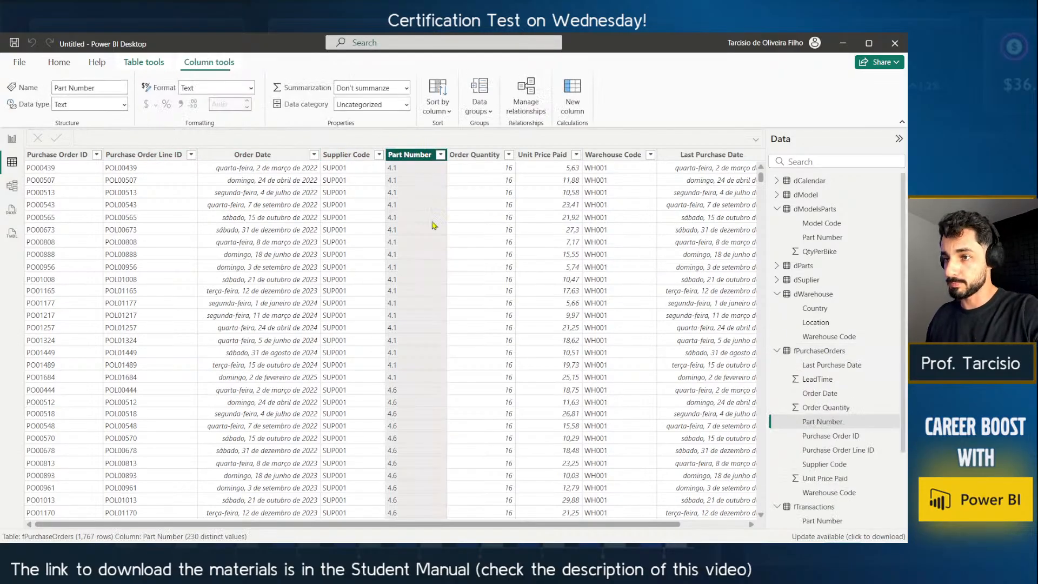
{"action": "left_click_drag", "start_coordinate": [519, 524], "coordinate": [657, 534]}
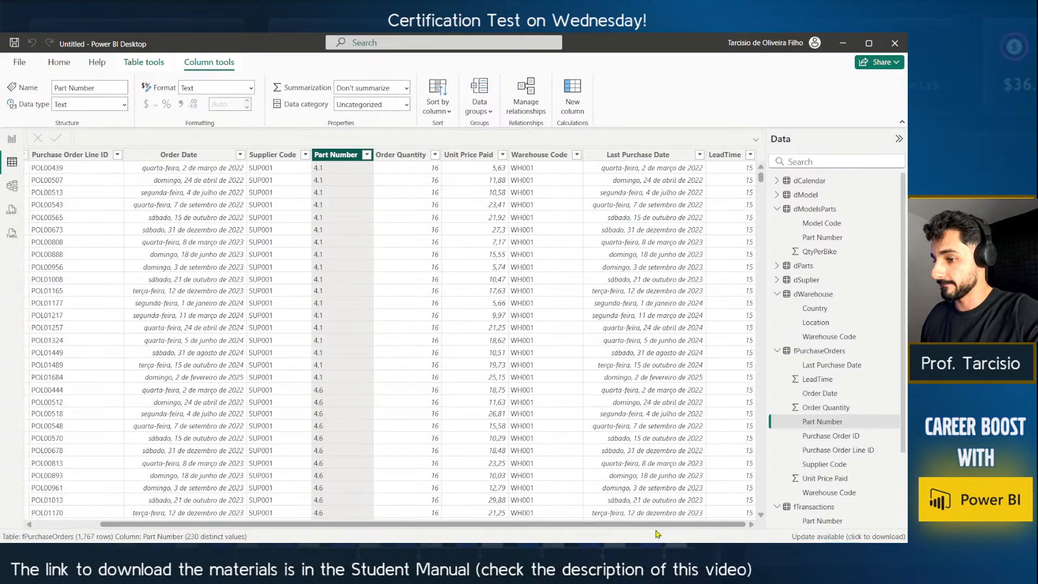
Return to the model diagram and reposition dModel and dModelsParts slightly within the upper row.
{"action": "left_click", "coordinate": [16, 193]}
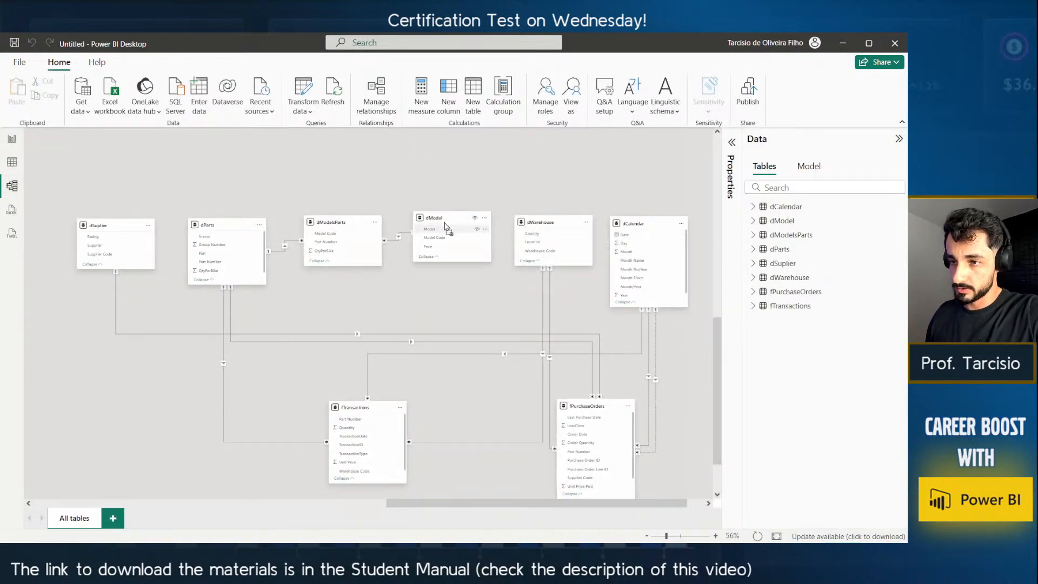
{"action": "mouse_move", "coordinate": [445, 226]}
{"action": "left_mouse_down"}
{"action": "mouse_move", "coordinate": [452, 231]}
{"action": "mouse_move", "coordinate": [436, 235]}
{"action": "left_mouse_up"}
{"action": "left_click_drag", "start_coordinate": [331, 222], "coordinate": [323, 226]}
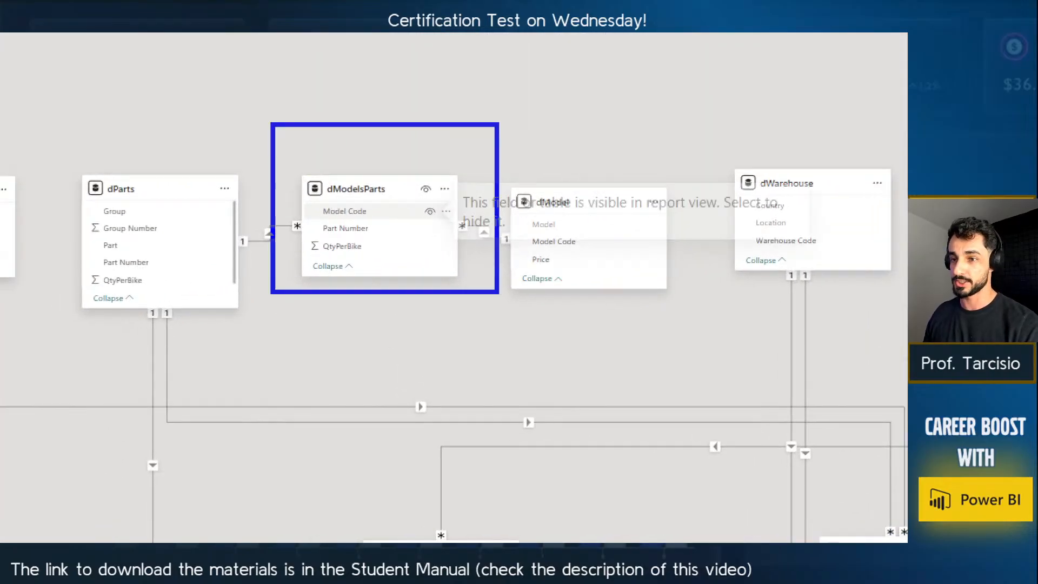
{"action": "left_click_drag", "start_coordinate": [496, 291], "coordinate": [477, 314]}
{"action": "mouse_move", "coordinate": [535, 98]}
{"action": "left_mouse_down"}
{"action": "mouse_move", "coordinate": [437, 111]}
{"action": "mouse_move", "coordinate": [356, 164]}
{"action": "left_mouse_up"}
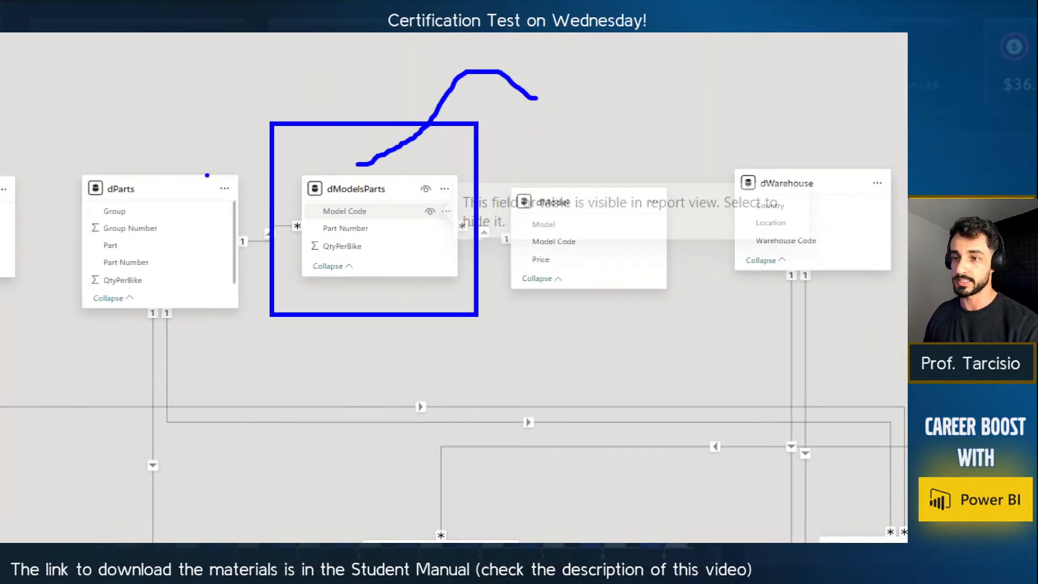
{"action": "mouse_move", "coordinate": [122, 137]}
{"action": "left_mouse_down"}
{"action": "mouse_move", "coordinate": [192, 122]}
{"action": "mouse_move", "coordinate": [352, 157]}
{"action": "left_mouse_up"}
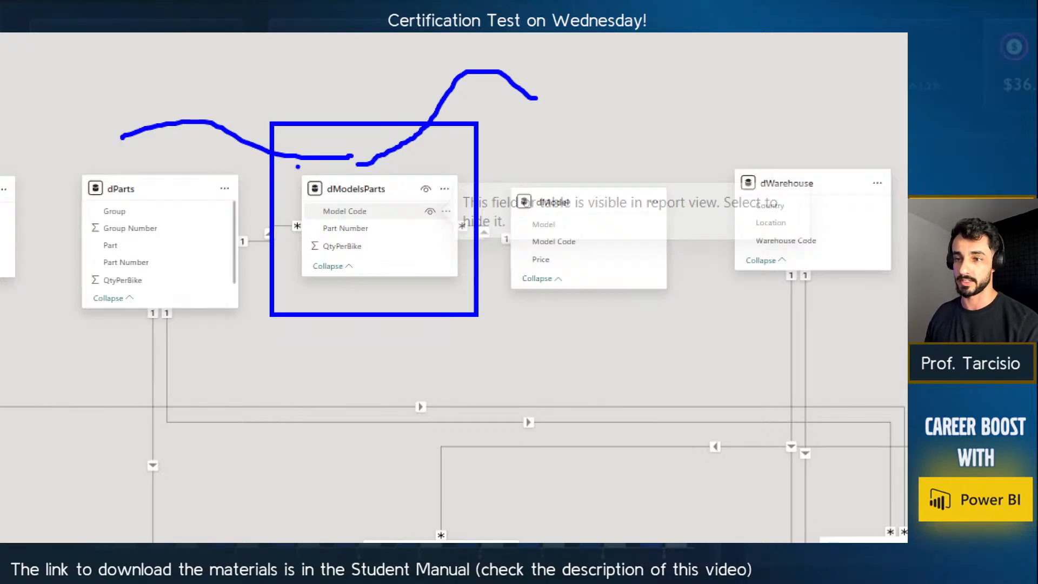
{"action": "mouse_move", "coordinate": [291, 169]}
{"action": "left_mouse_down"}
{"action": "mouse_move", "coordinate": [357, 205]}
{"action": "mouse_move", "coordinate": [360, 176]}
{"action": "left_mouse_up"}
{"action": "key", "text": "Escape"}
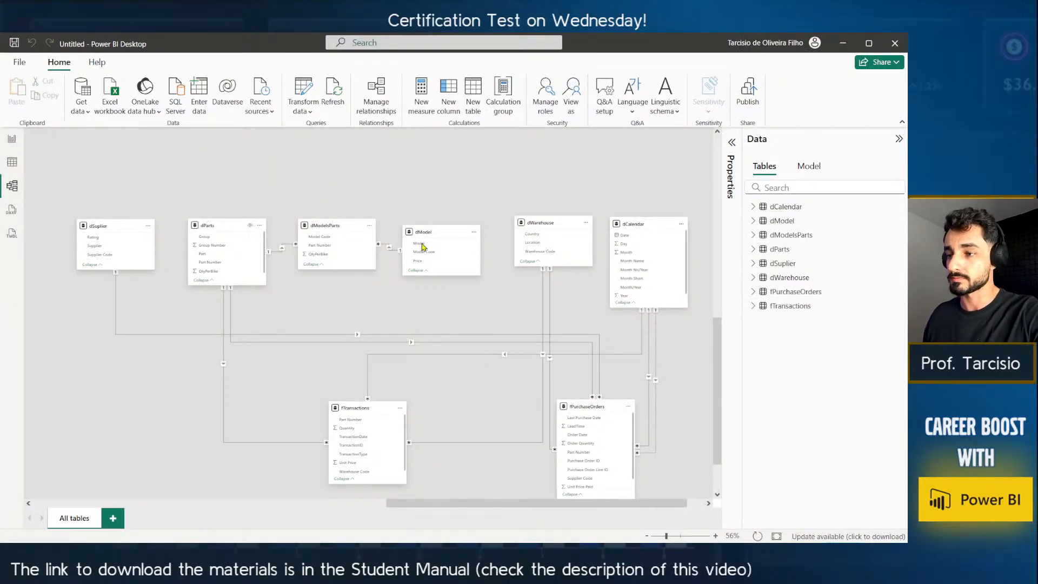
{"action": "mouse_move", "coordinate": [419, 201]}
{"action": "left_mouse_down"}
{"action": "mouse_move", "coordinate": [447, 196]}
{"action": "mouse_move", "coordinate": [427, 199]}
{"action": "left_mouse_up"}
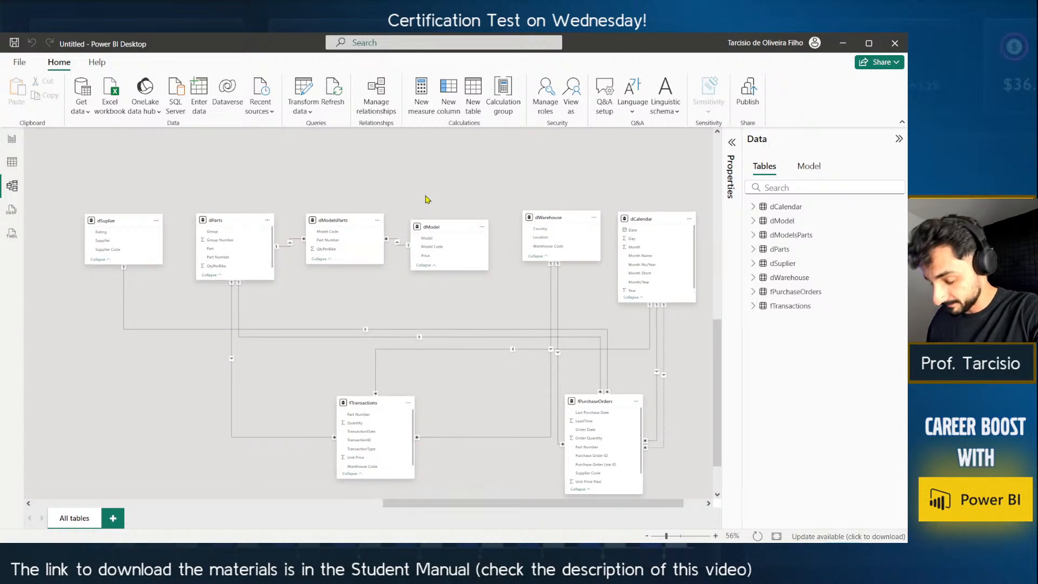
{"action": "left_click_drag", "start_coordinate": [470, 193], "coordinate": [443, 170]}
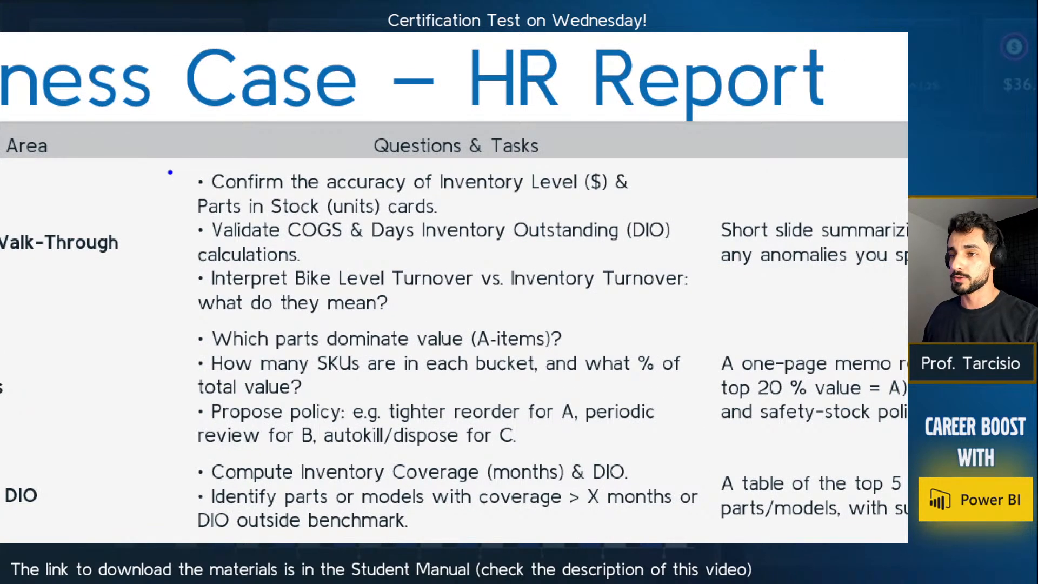
{"action": "left_click_drag", "start_coordinate": [169, 172], "coordinate": [639, 224]}
{"action": "key", "text": "e"}
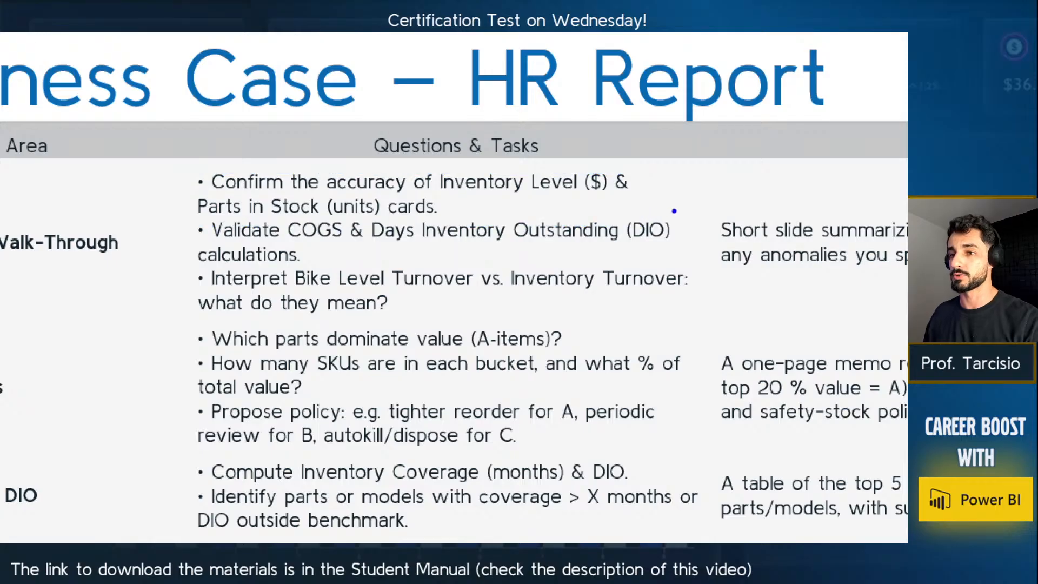
{"action": "mouse_move", "coordinate": [435, 190]}
{"action": "left_mouse_down"}
{"action": "mouse_move", "coordinate": [628, 201]}
{"action": "mouse_move", "coordinate": [625, 191]}
{"action": "left_mouse_up"}
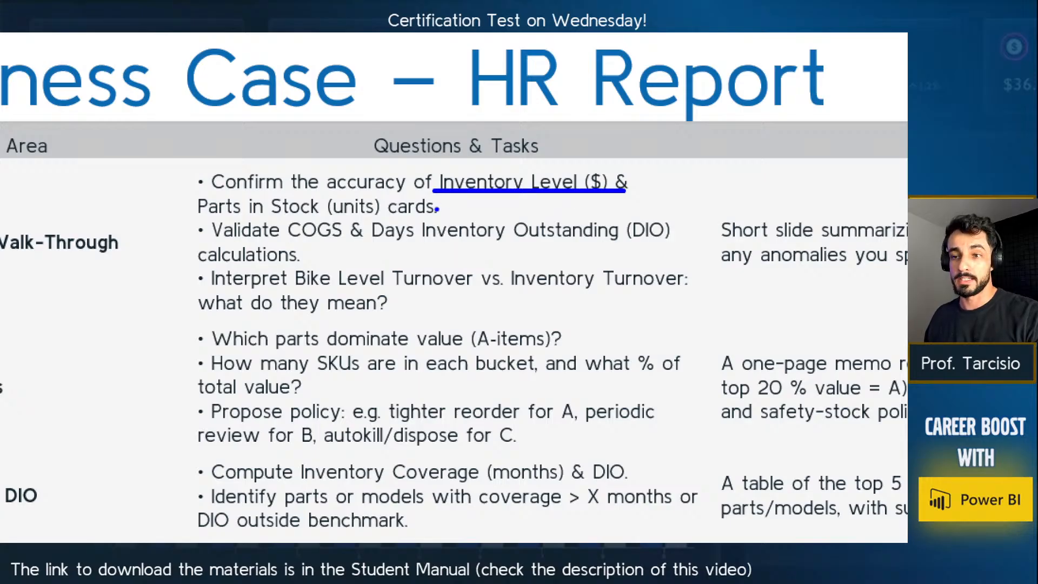
{"action": "key", "text": "e"}
{"action": "left_click_drag", "start_coordinate": [169, 230], "coordinate": [451, 188]}
{"action": "key", "text": "Escape"}
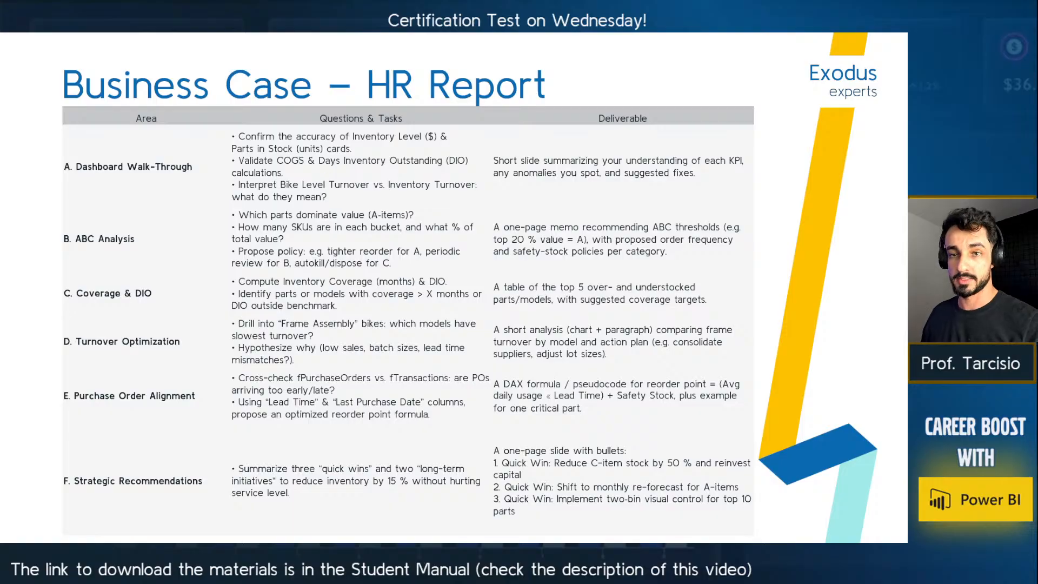
Switch to the report view of the Power BI file, then create and load an empty table named "0- Measures" and expand it.
{"action": "key", "text": "alt+Tab"}
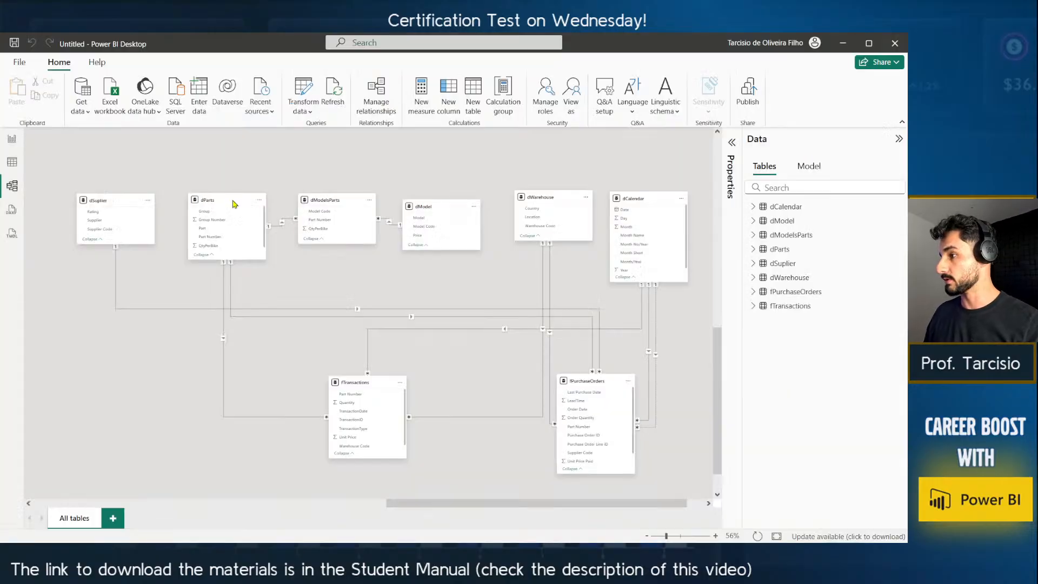
{"action": "left_click", "coordinate": [11, 141]}
{"action": "left_click_drag", "start_coordinate": [222, 214], "coordinate": [508, 392]}
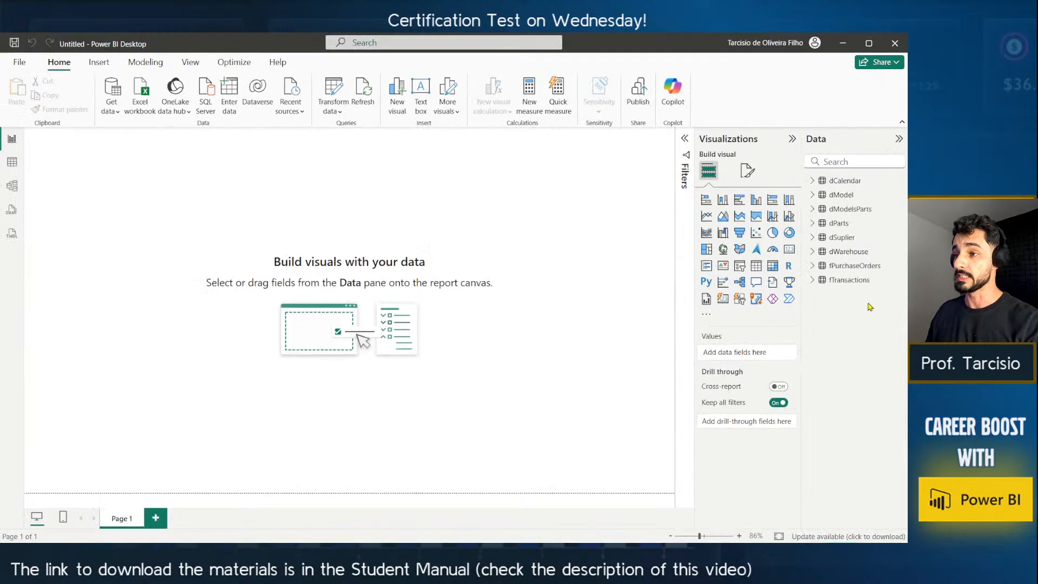
{"action": "left_click", "coordinate": [228, 106]}
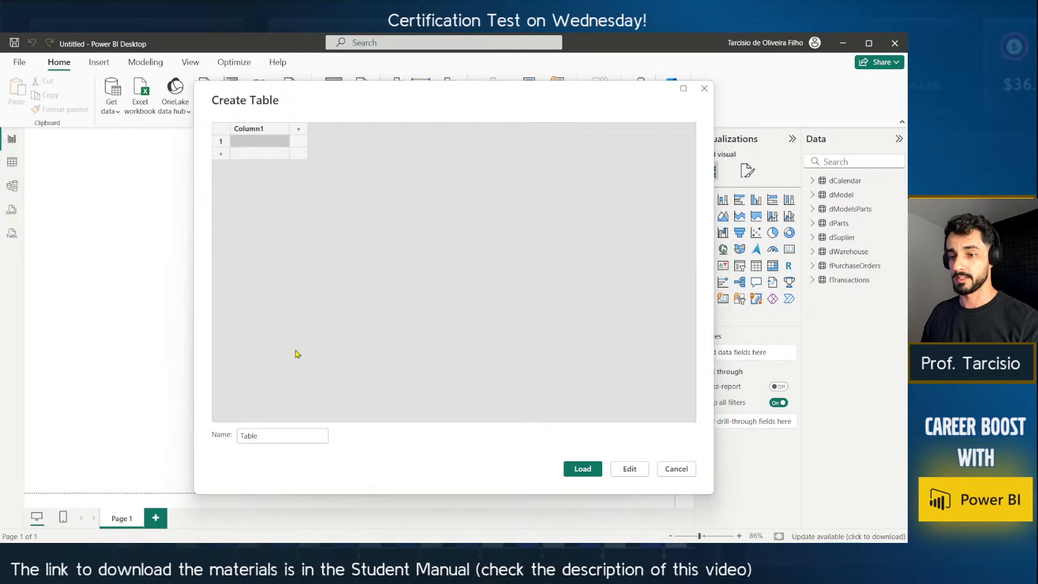
{"action": "double_click", "coordinate": [261, 440]}
{"action": "type", "text": "0"}
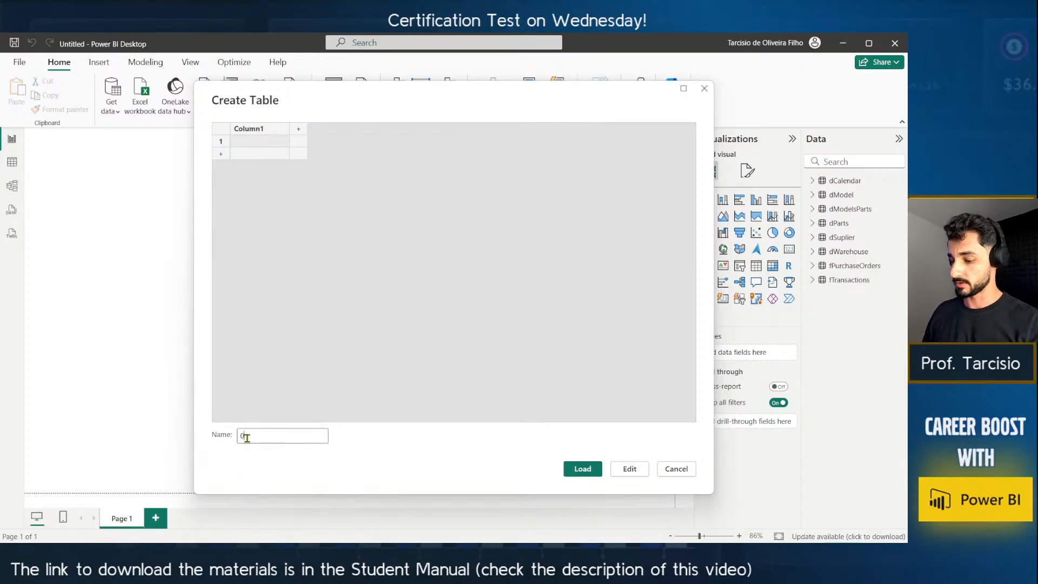
{"action": "type", "text": "- Measures"}
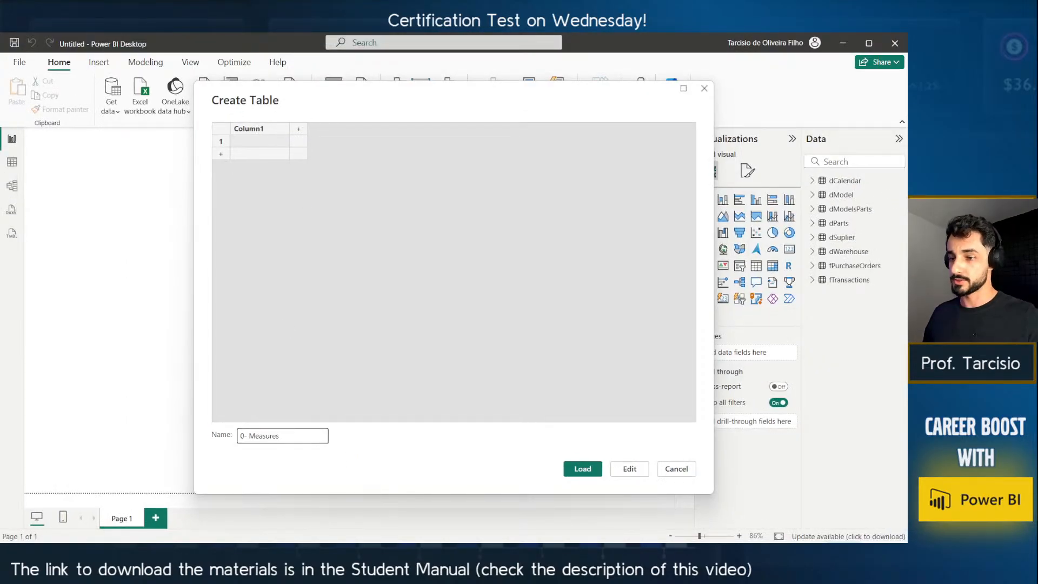
{"action": "left_click", "coordinate": [594, 469]}
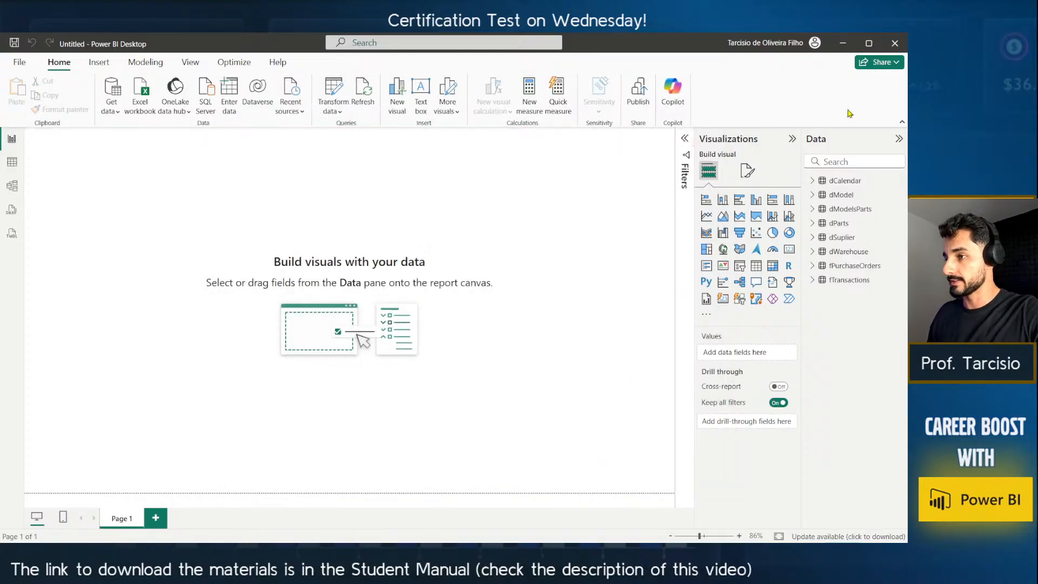
{"action": "left_click", "coordinate": [816, 182]}
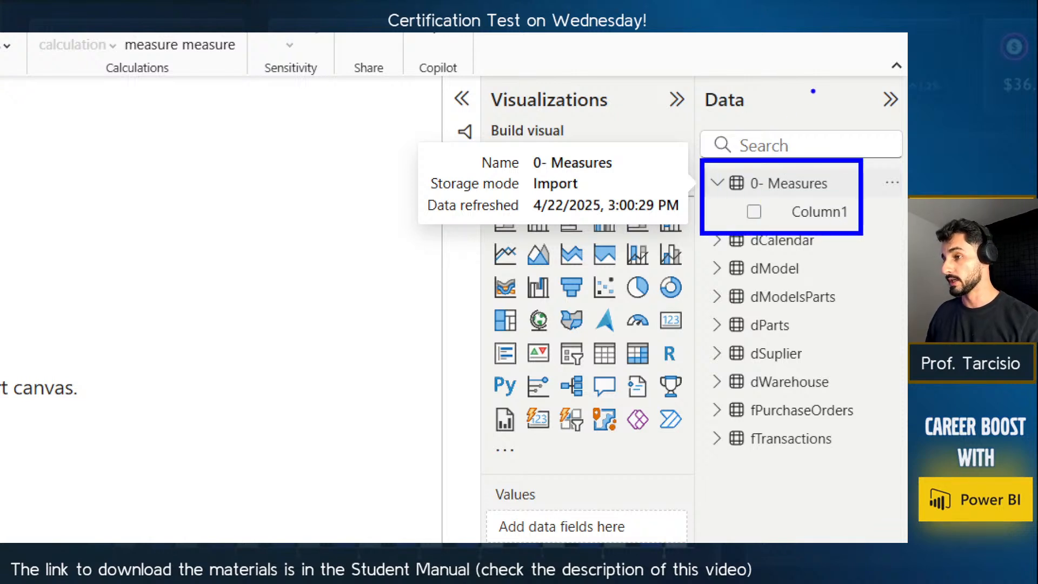
{"action": "mouse_move", "coordinate": [812, 89]}
{"action": "left_mouse_down"}
{"action": "mouse_move", "coordinate": [777, 183]}
{"action": "mouse_move", "coordinate": [792, 200]}
{"action": "mouse_move", "coordinate": [814, 163]}
{"action": "left_mouse_up"}
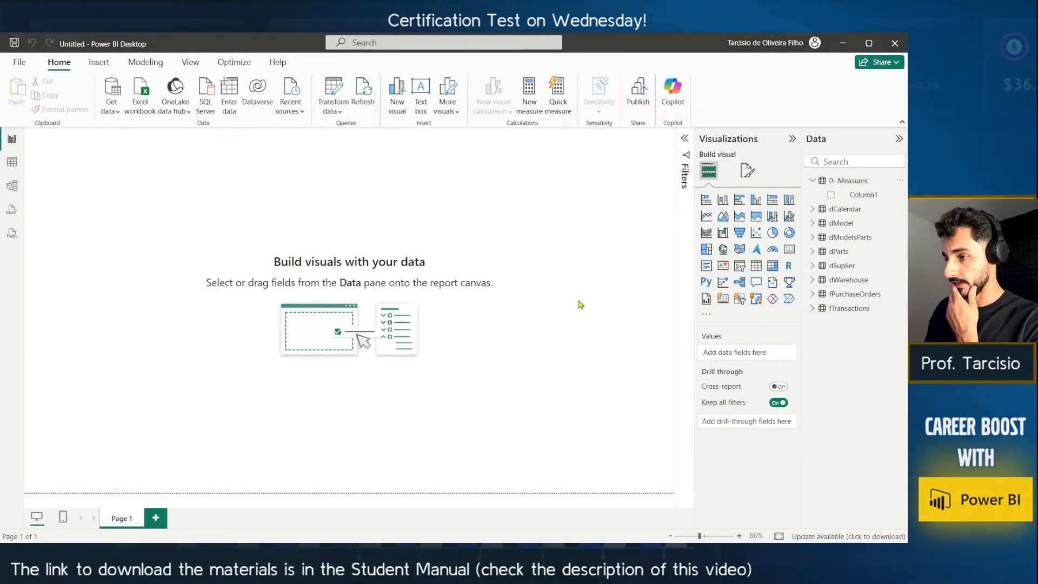
Insert a table visual on Page 1, move it away from the page corner and enlarge it.
{"action": "left_click", "coordinate": [755, 266]}
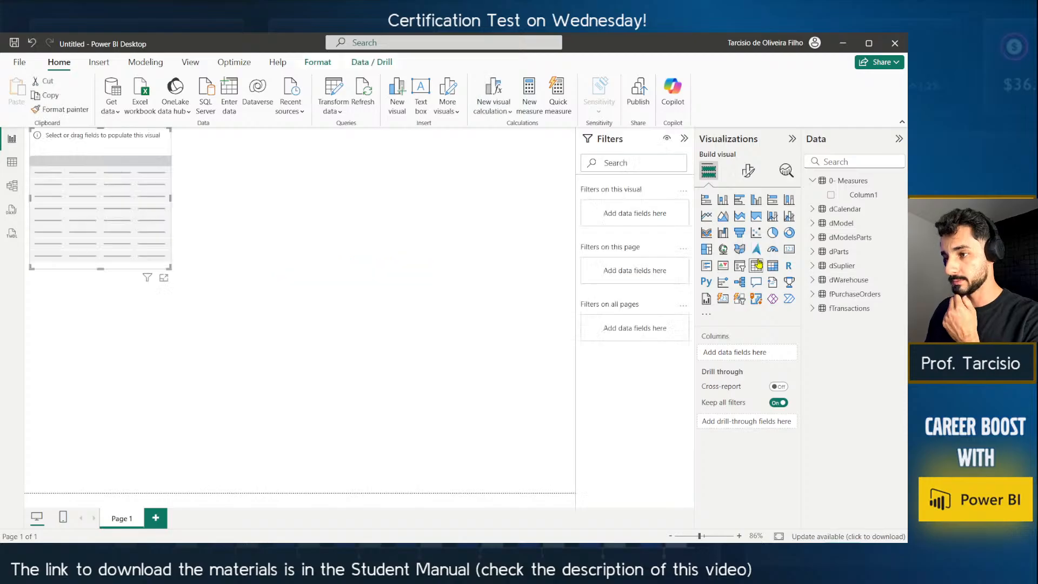
{"action": "left_click_drag", "start_coordinate": [113, 202], "coordinate": [216, 228]}
{"action": "left_click_drag", "start_coordinate": [248, 271], "coordinate": [397, 369]}
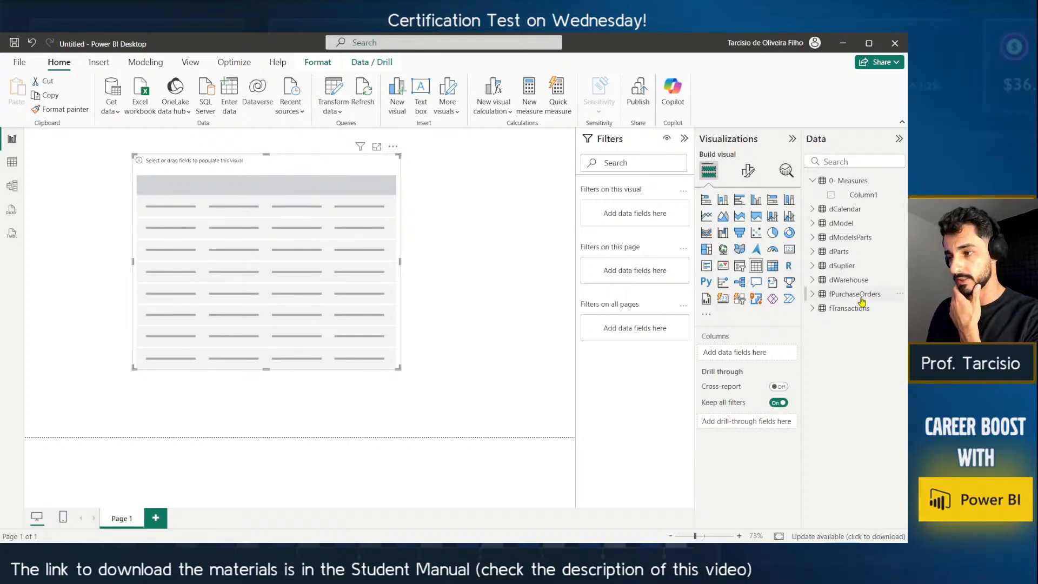
Add the Part Number field from fTransactions to the table visual and look through its rows.
{"action": "left_click", "coordinate": [819, 309]}
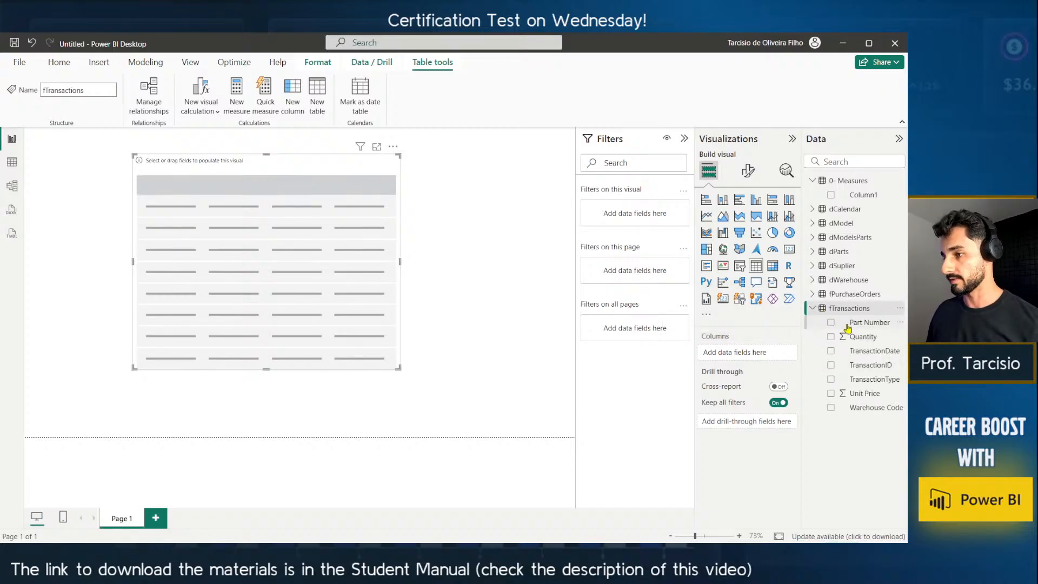
{"action": "left_click_drag", "start_coordinate": [852, 326], "coordinate": [254, 259]}
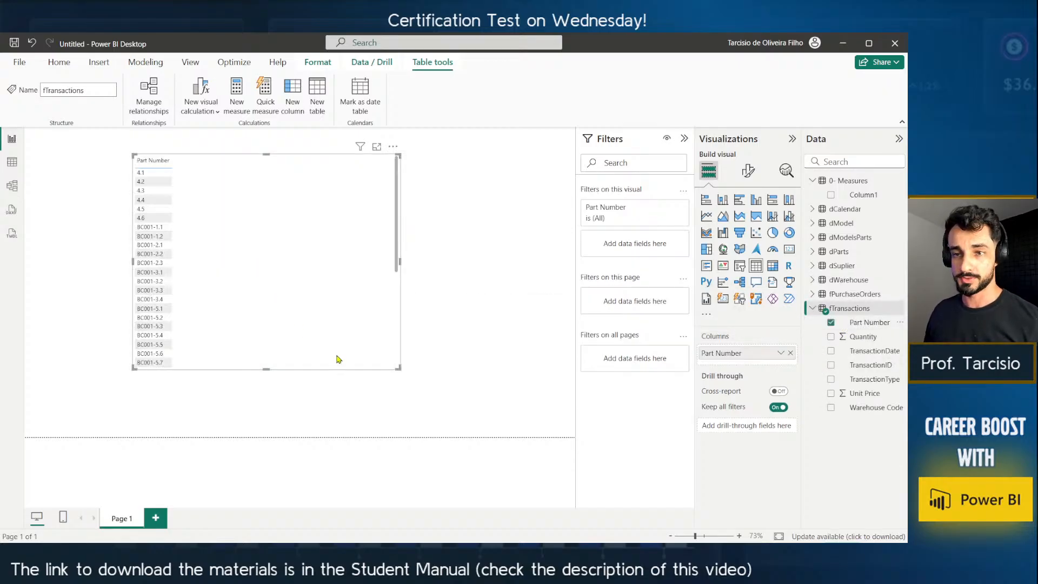
{"action": "scroll", "coordinate": [397, 211], "scroll_direction": "down", "scroll_amount": 15}
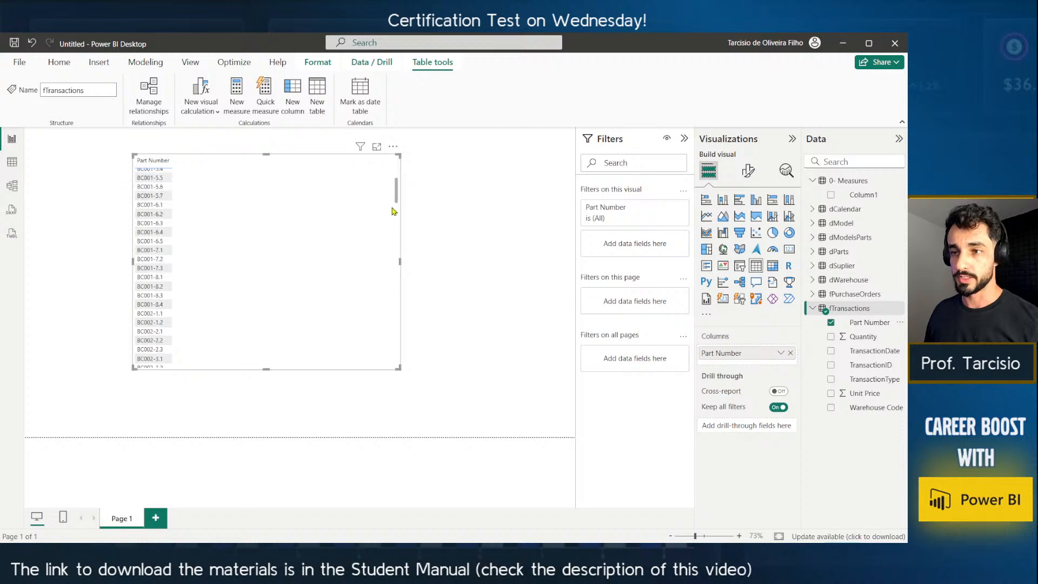
{"action": "scroll", "coordinate": [392, 308], "scroll_direction": "down", "scroll_amount": 10}
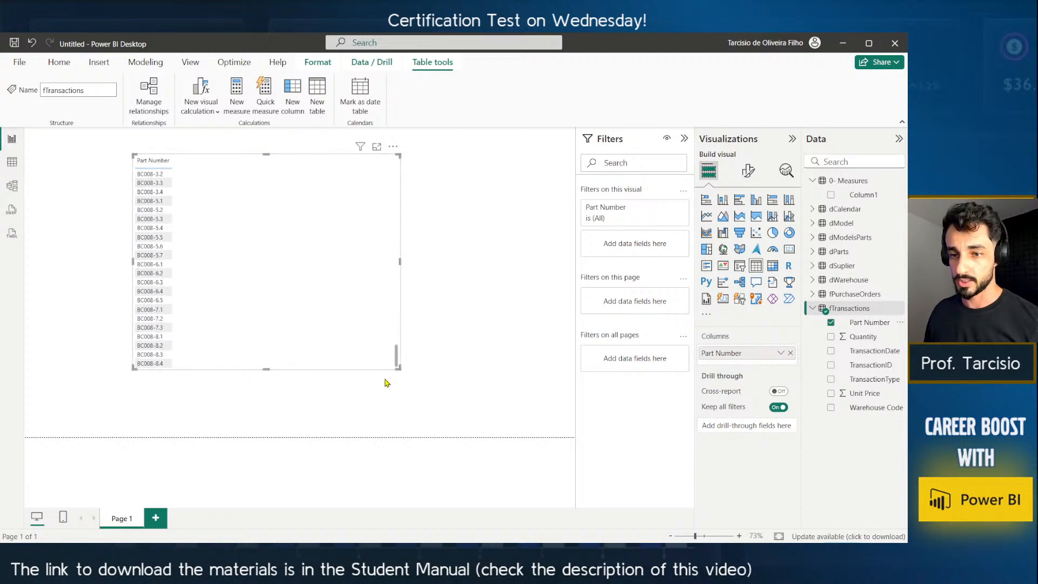
Stretch the table visual to the full height of the page and collapse the filters area.
{"action": "left_click_drag", "start_coordinate": [264, 366], "coordinate": [261, 452]}
{"action": "left_click_drag", "start_coordinate": [266, 157], "coordinate": [267, 129]}
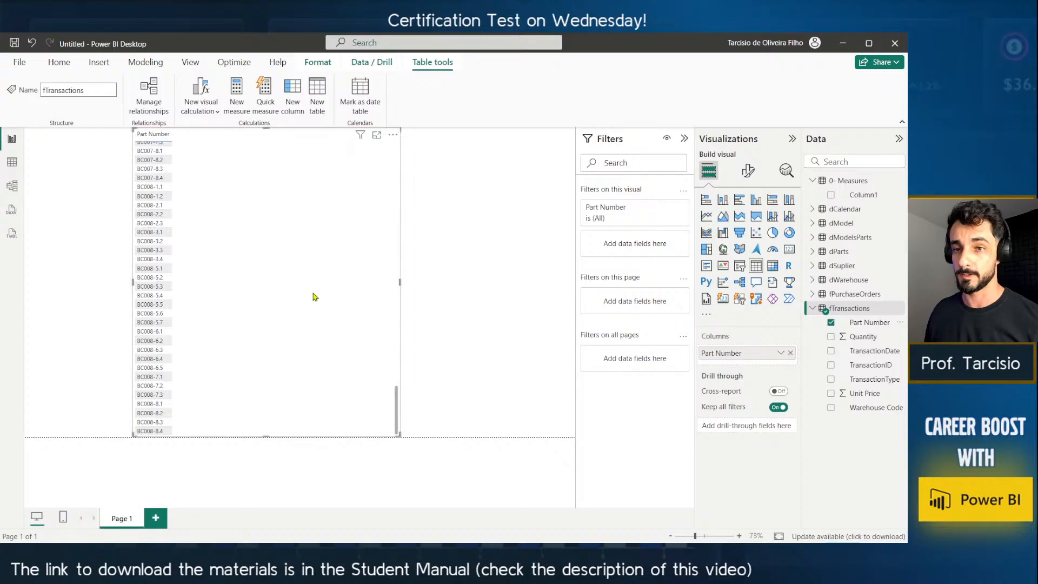
{"action": "left_click", "coordinate": [685, 139]}
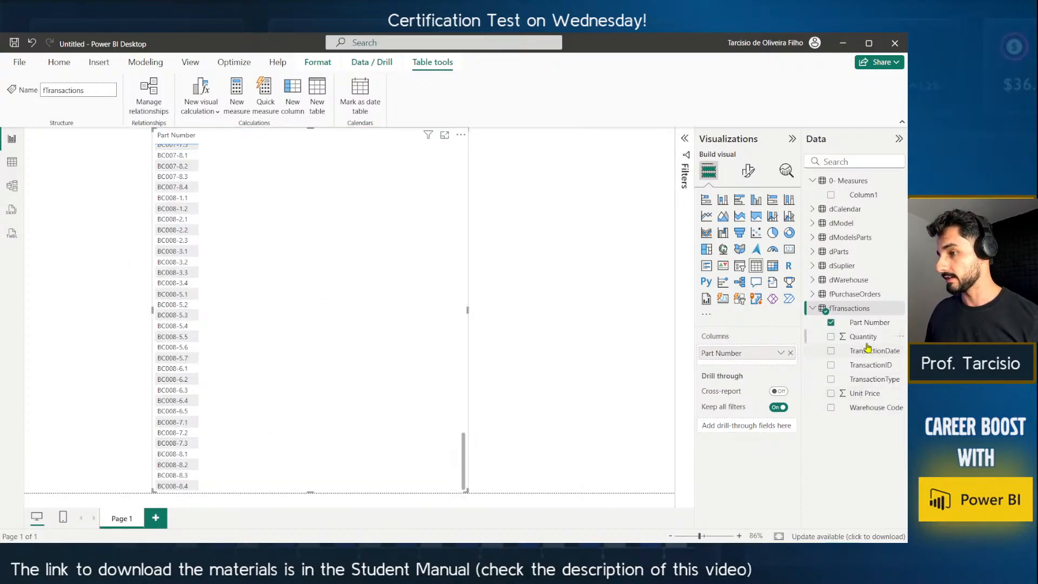
Add the Quantity field from fTransactions as a summed column after Part Number and review the first rows.
{"action": "left_click_drag", "start_coordinate": [863, 338], "coordinate": [725, 373]}
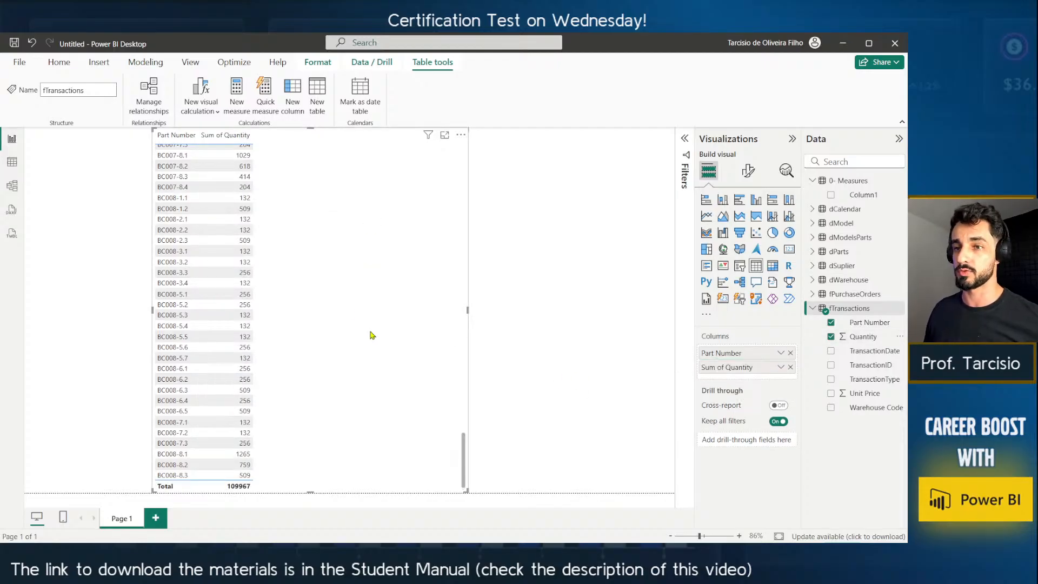
{"action": "scroll", "coordinate": [336, 262], "scroll_direction": "up", "scroll_amount": 15}
{"action": "scroll", "coordinate": [336, 261], "scroll_direction": "up", "scroll_amount": 10}
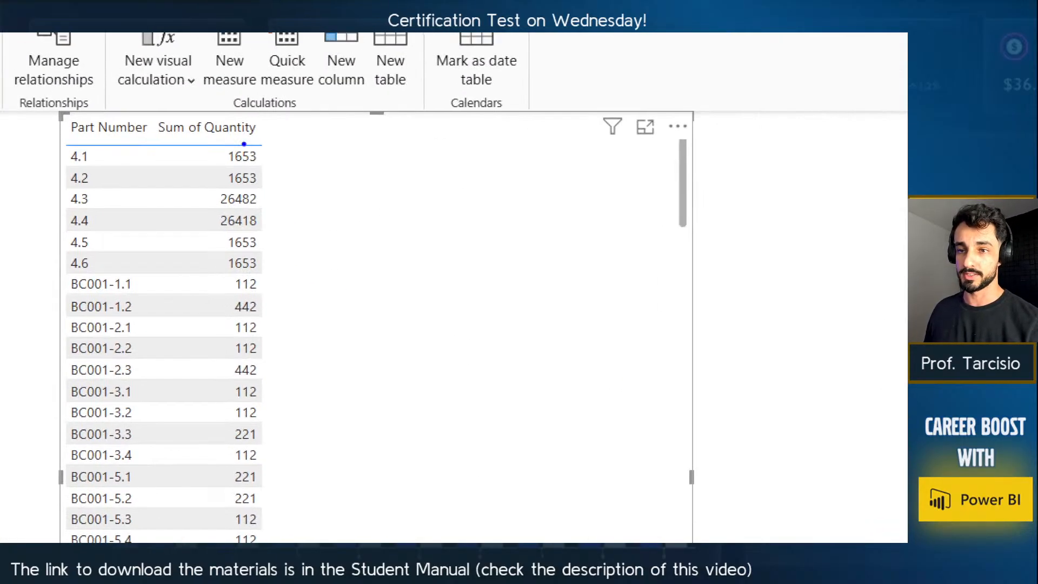
{"action": "mouse_move", "coordinate": [292, 178]}
{"action": "left_mouse_down"}
{"action": "mouse_move", "coordinate": [203, 132]}
{"action": "mouse_move", "coordinate": [115, 148]}
{"action": "mouse_move", "coordinate": [41, 142]}
{"action": "left_mouse_up"}
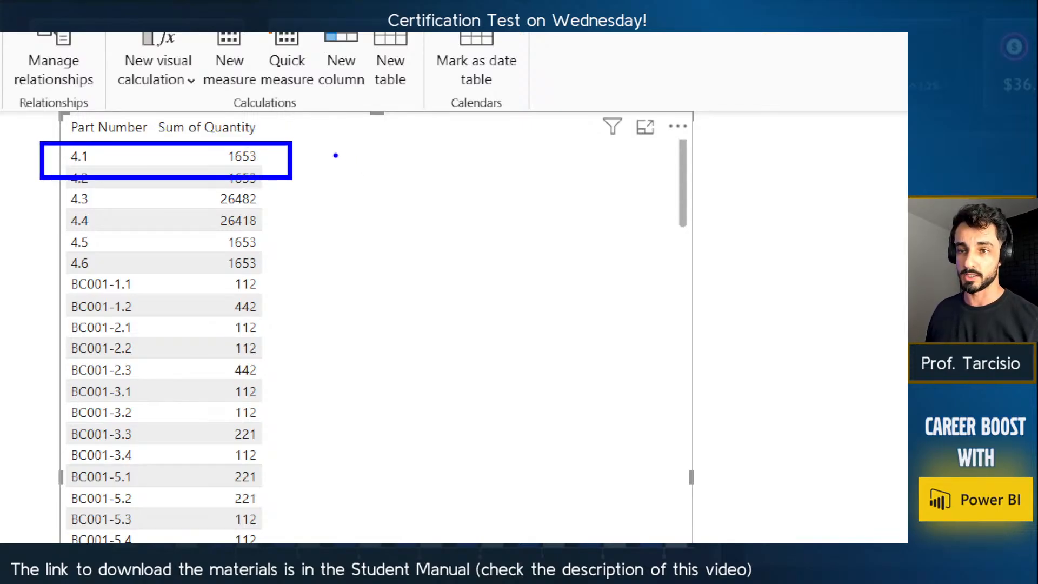
{"action": "mouse_move", "coordinate": [363, 141]}
{"action": "left_mouse_down"}
{"action": "mouse_move", "coordinate": [303, 132]}
{"action": "mouse_move", "coordinate": [276, 149]}
{"action": "left_mouse_up"}
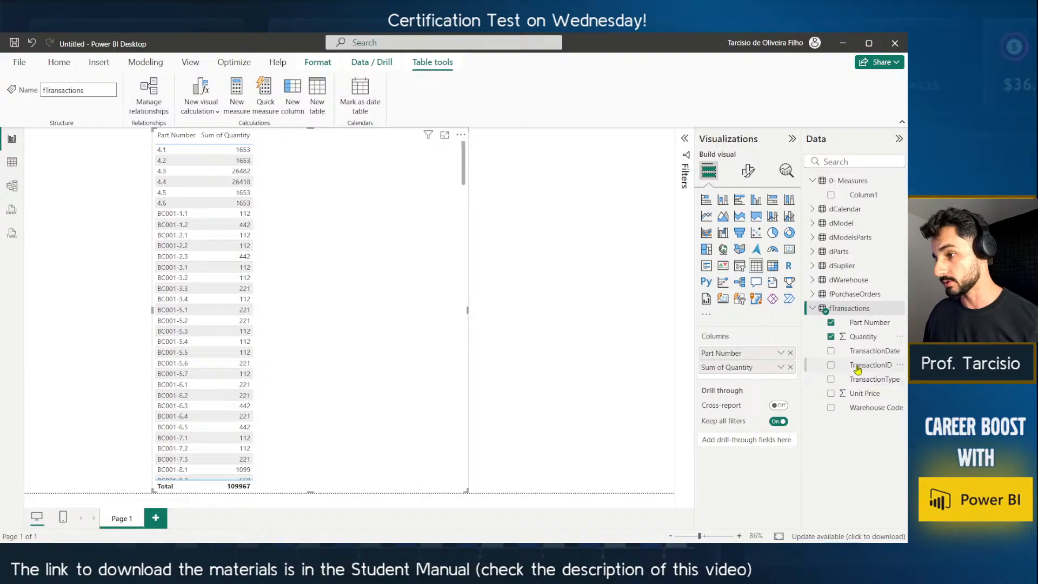
Add the TransactionType field as a third column to split each part's quantity into receipts and withdrawals.
{"action": "left_click_drag", "start_coordinate": [872, 385], "coordinate": [719, 388]}
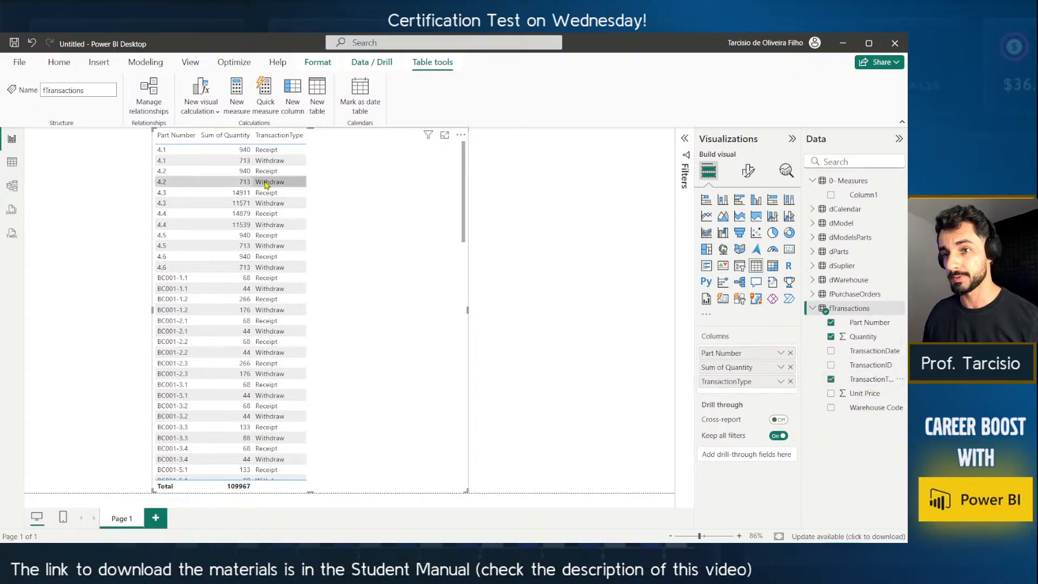
{"action": "key", "text": "alt"}
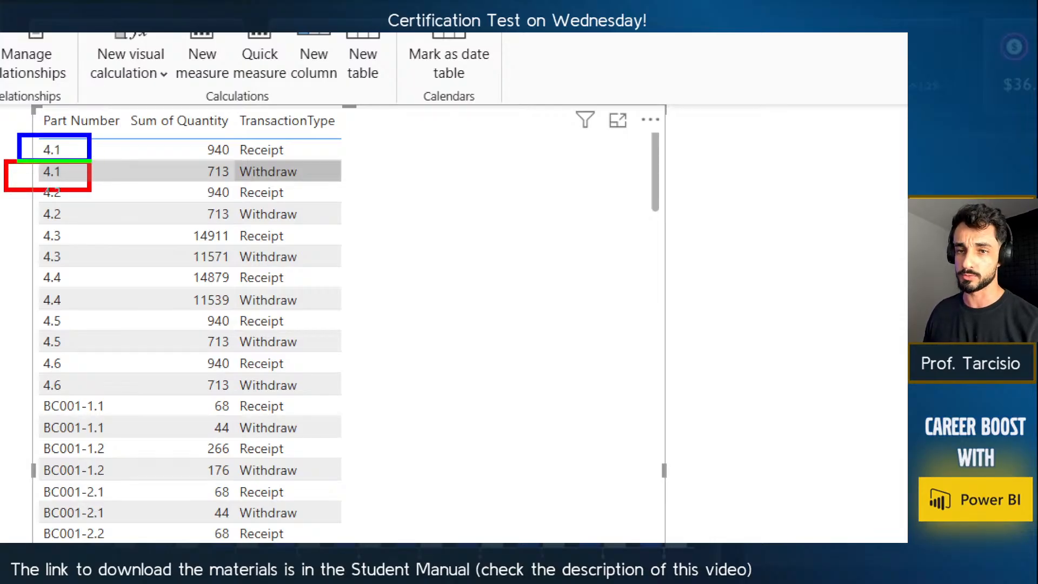
{"action": "left_click_drag", "start_coordinate": [140, 175], "coordinate": [192, 181]}
{"action": "left_click_drag", "start_coordinate": [153, 148], "coordinate": [186, 151]}
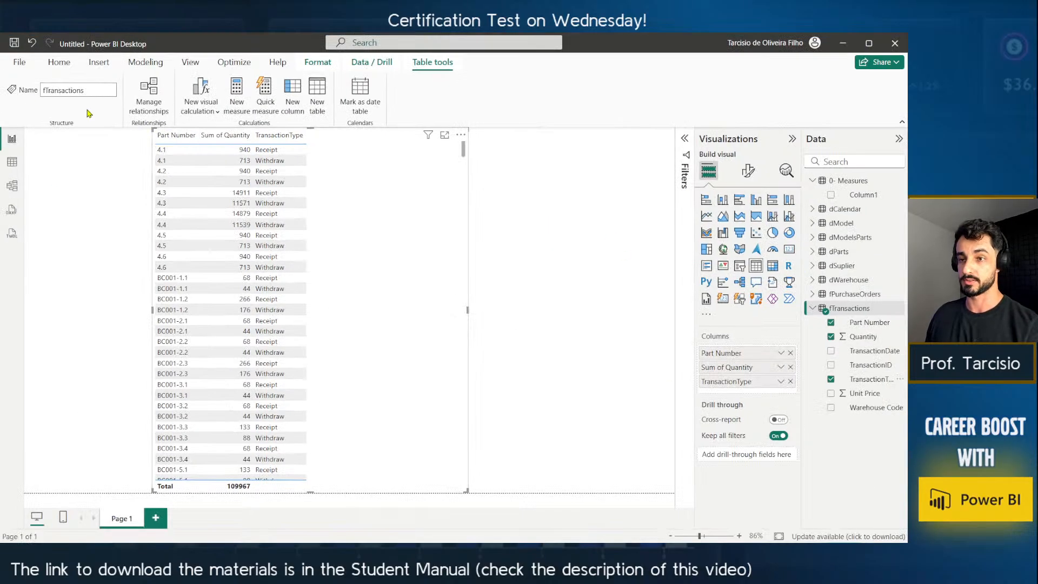
Open the regional settings of the current file in the program options.
{"action": "left_click", "coordinate": [22, 65]}
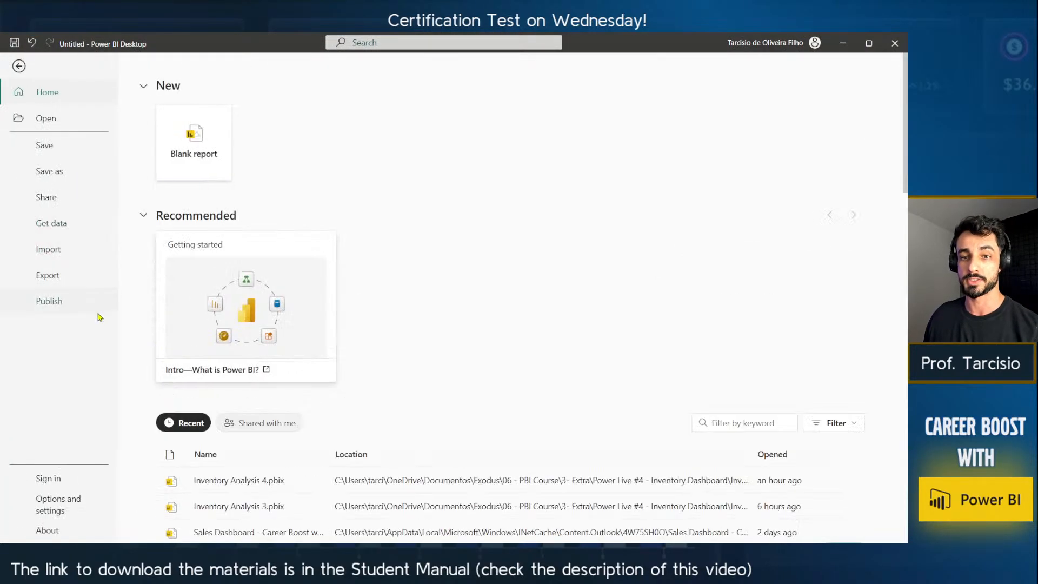
{"action": "left_click", "coordinate": [76, 504]}
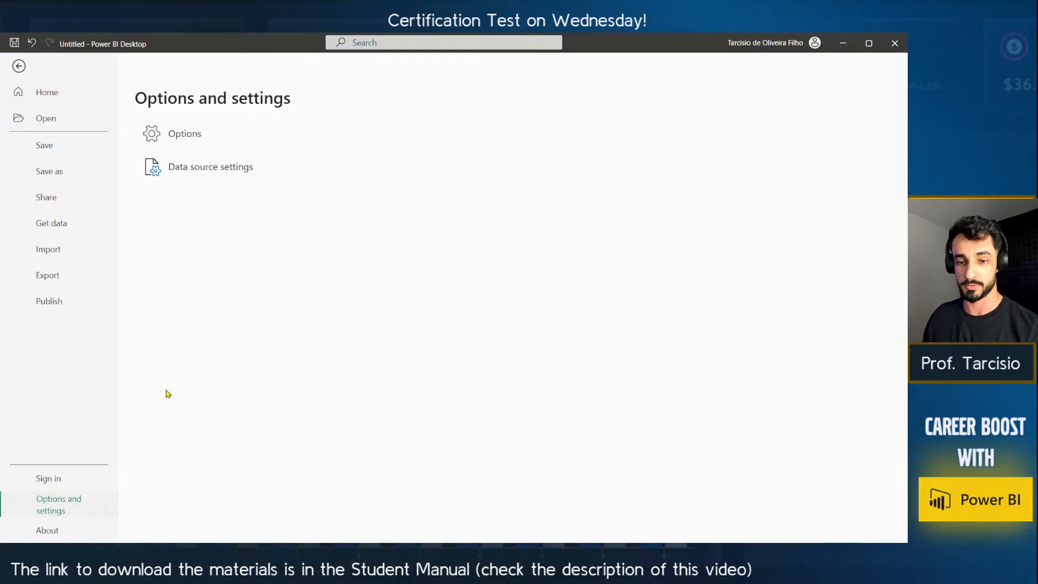
{"action": "left_click", "coordinate": [251, 135]}
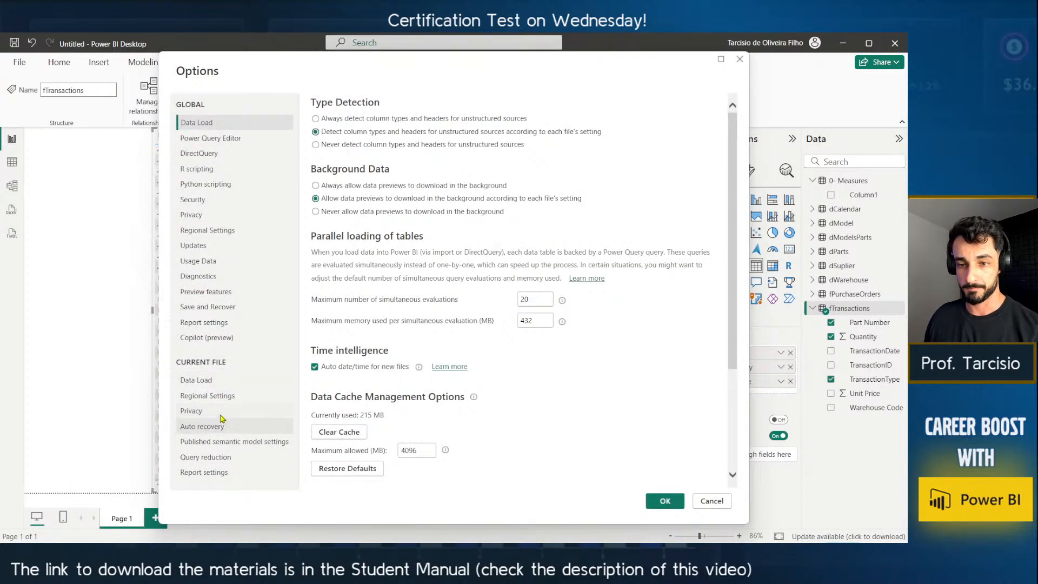
{"action": "left_click", "coordinate": [223, 397]}
Change the current file's locale for import to an English locale and apply the pending query changes.
{"action": "left_click", "coordinate": [411, 132]}
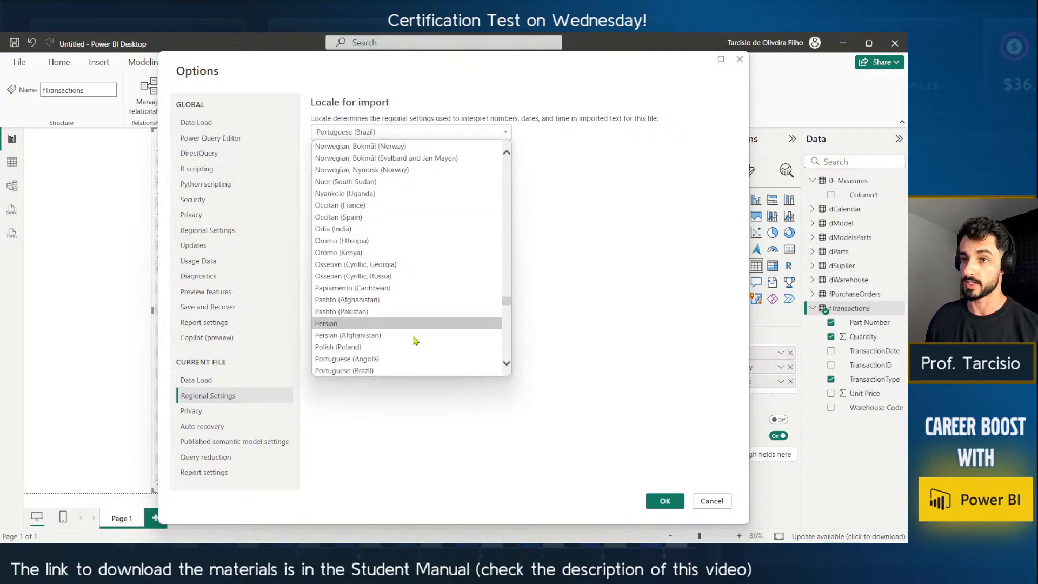
{"action": "scroll", "coordinate": [411, 361], "scroll_direction": "up", "scroll_amount": 15}
{"action": "key", "text": "n"}
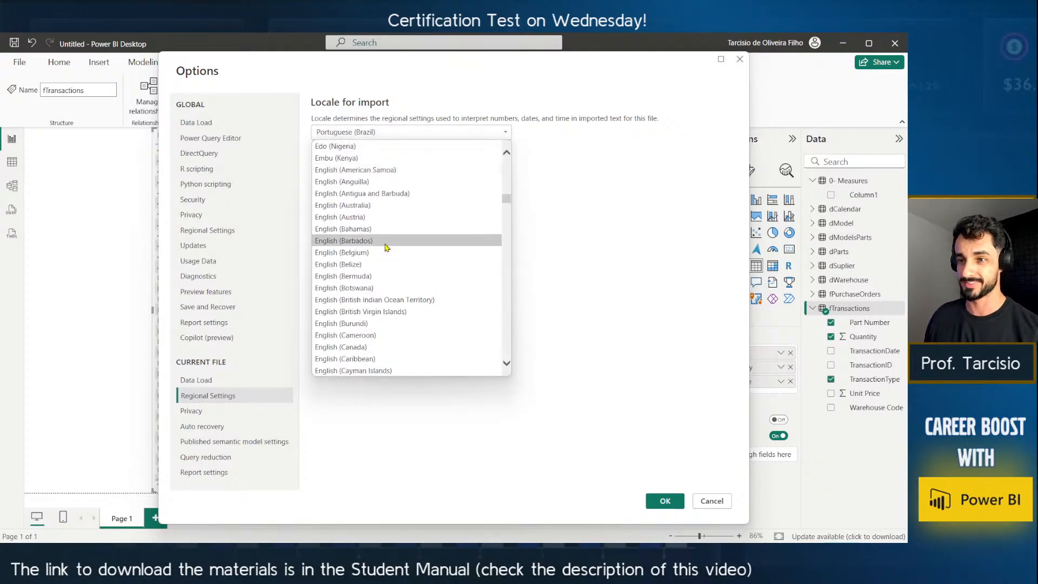
{"action": "scroll", "coordinate": [383, 256], "scroll_direction": "down", "scroll_amount": 2}
{"action": "scroll", "coordinate": [384, 260], "scroll_direction": "down", "scroll_amount": 2}
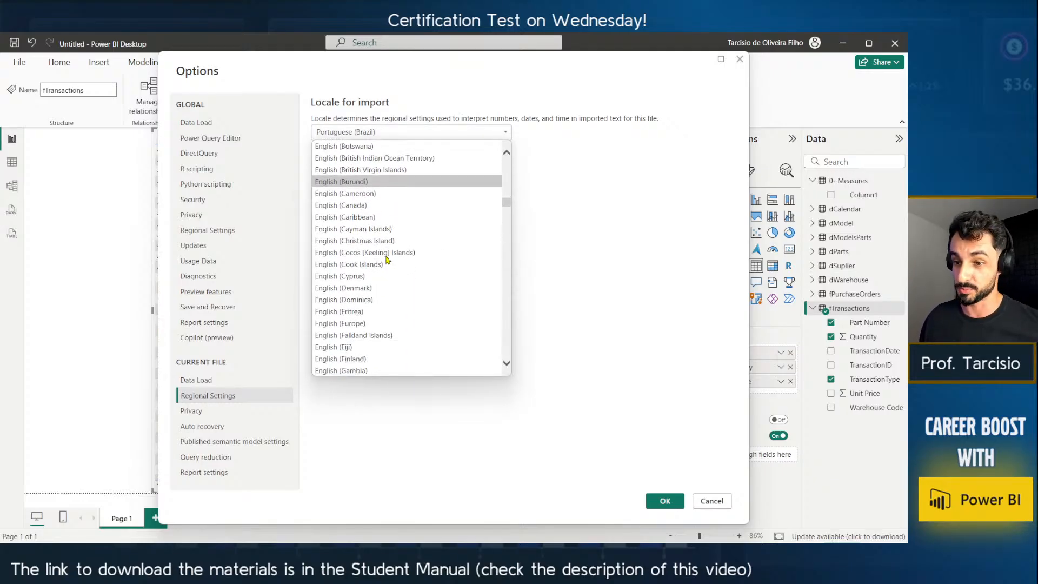
{"action": "scroll", "coordinate": [387, 260], "scroll_direction": "down", "scroll_amount": 8}
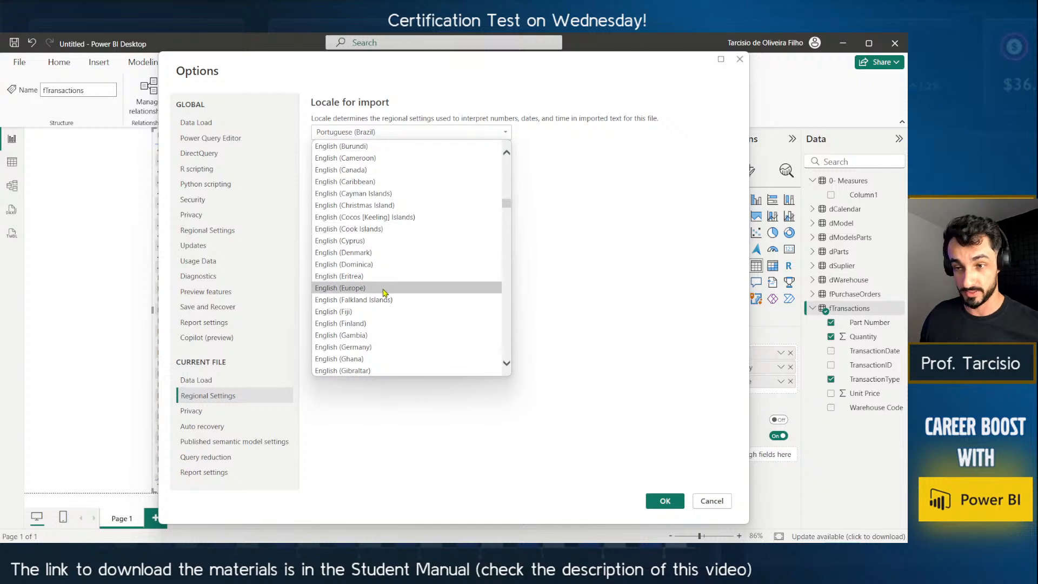
{"action": "scroll", "coordinate": [394, 290], "scroll_direction": "down", "scroll_amount": 6}
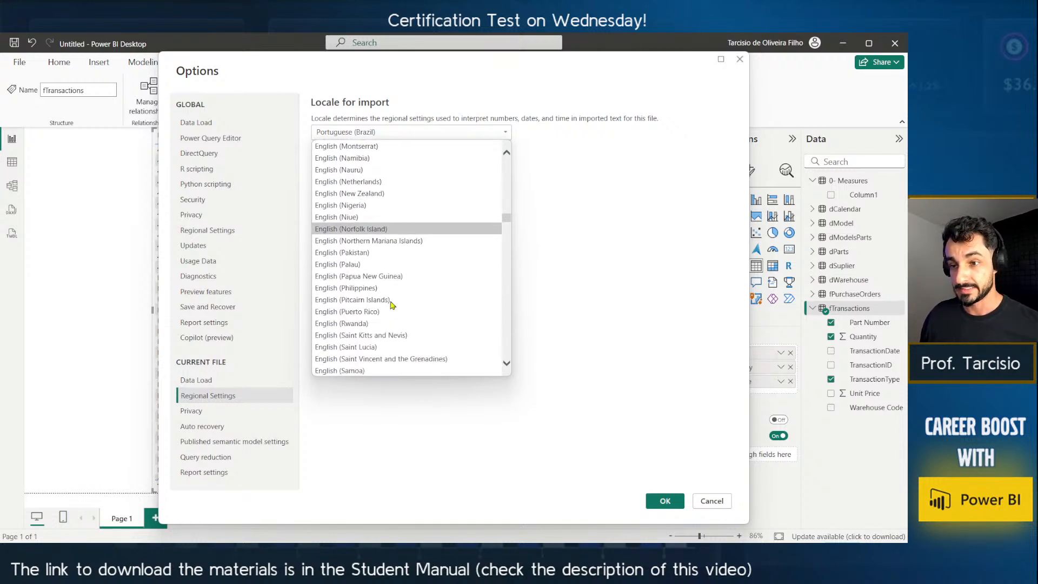
{"action": "scroll", "coordinate": [391, 312], "scroll_direction": "down", "scroll_amount": 6}
{"action": "scroll", "coordinate": [391, 312], "scroll_direction": "down", "scroll_amount": 3}
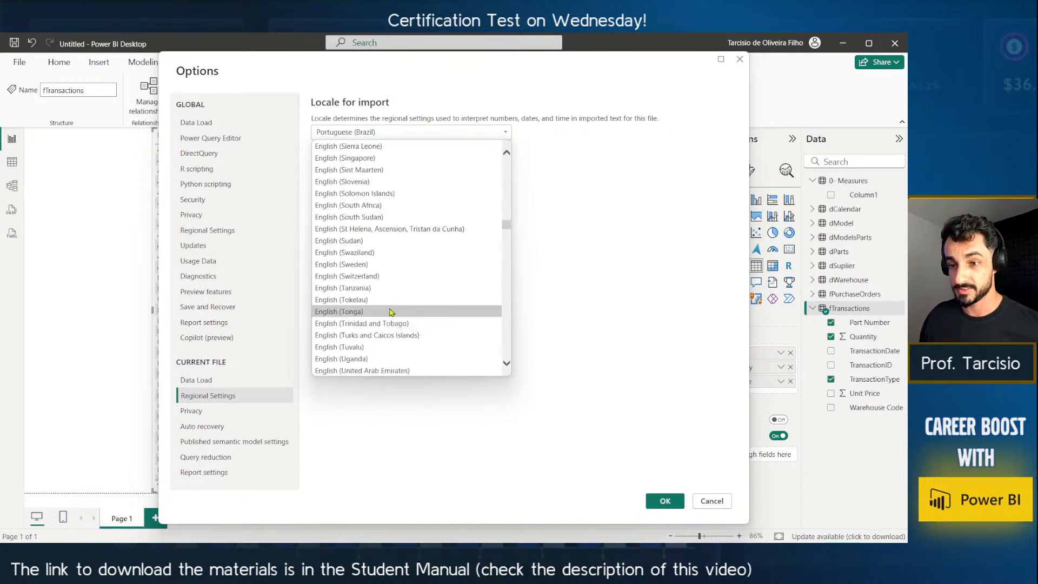
{"action": "scroll", "coordinate": [391, 276], "scroll_direction": "down", "scroll_amount": 2}
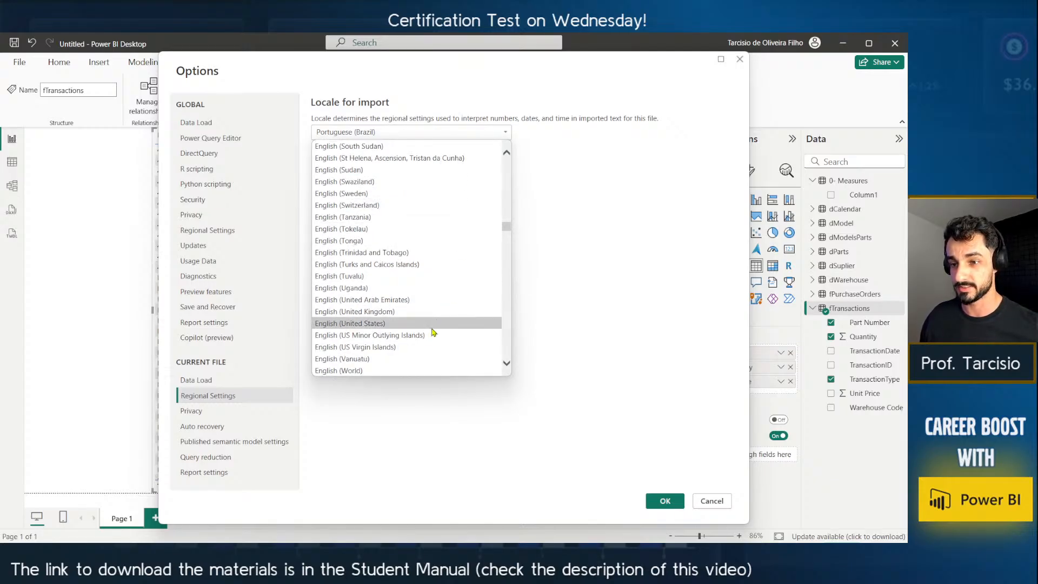
{"action": "scroll", "coordinate": [419, 358], "scroll_direction": "down", "scroll_amount": 1}
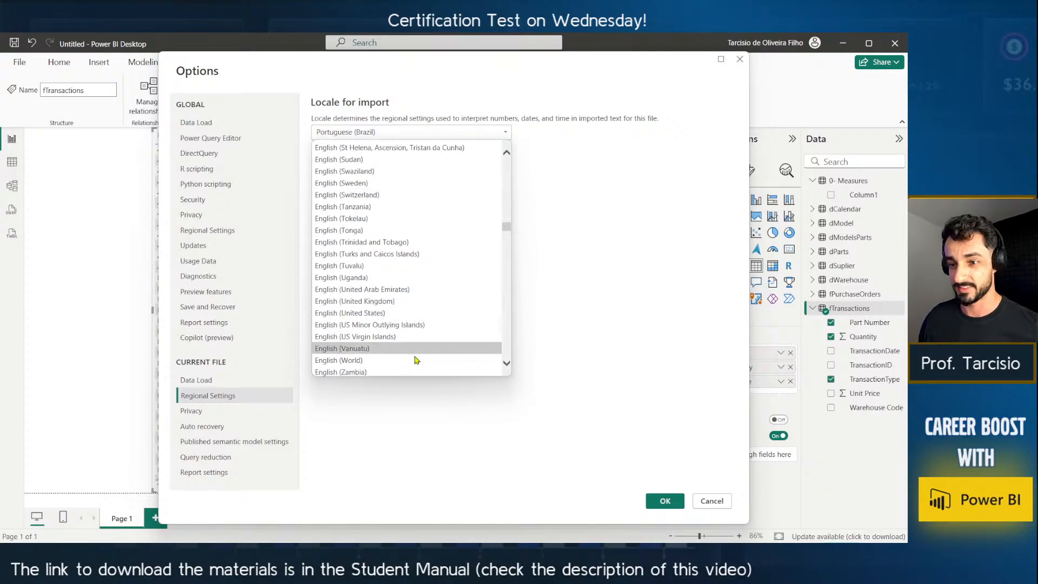
{"action": "left_click", "coordinate": [418, 336]}
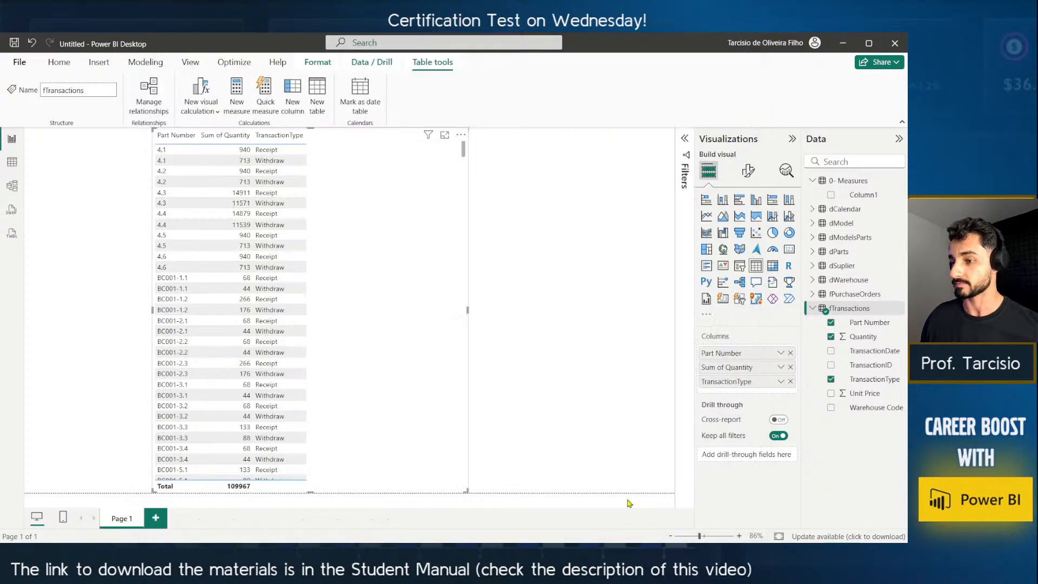
{"action": "left_click", "coordinate": [663, 500]}
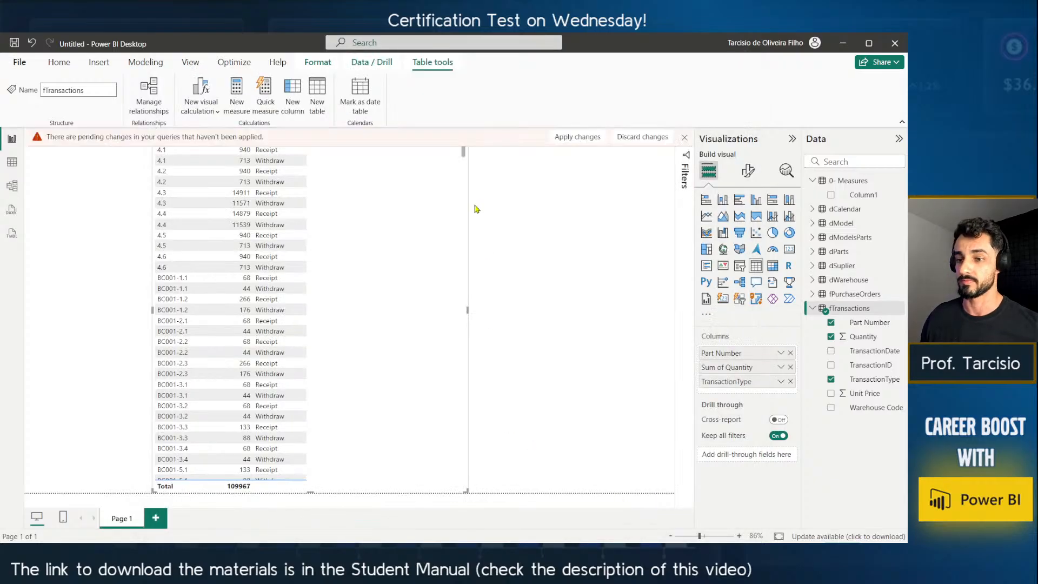
{"action": "left_click", "coordinate": [588, 137]}
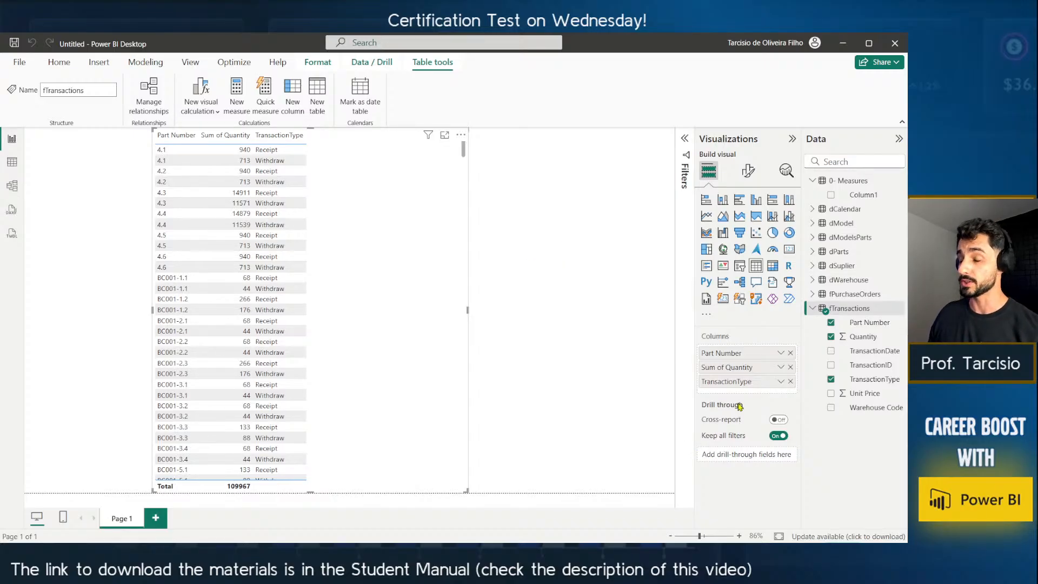
Create a new measure in the 0- Measures table, name it Qty Receipt and enlarge the formula text.
{"action": "right_click", "coordinate": [860, 185]}
{"action": "left_click", "coordinate": [817, 208]}
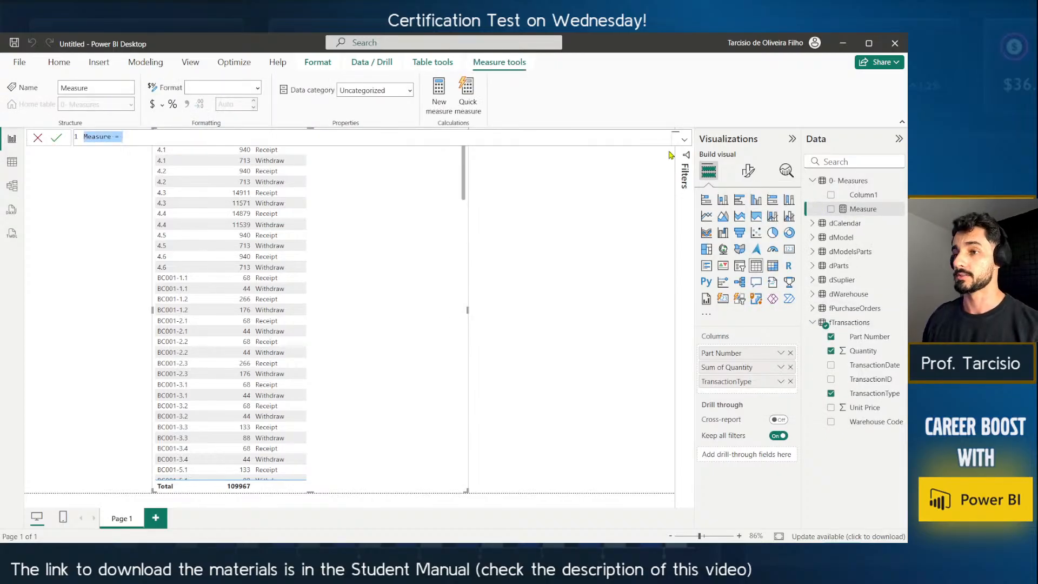
{"action": "scroll", "coordinate": [627, 140], "scroll_direction": "up", "scroll_amount": 4}
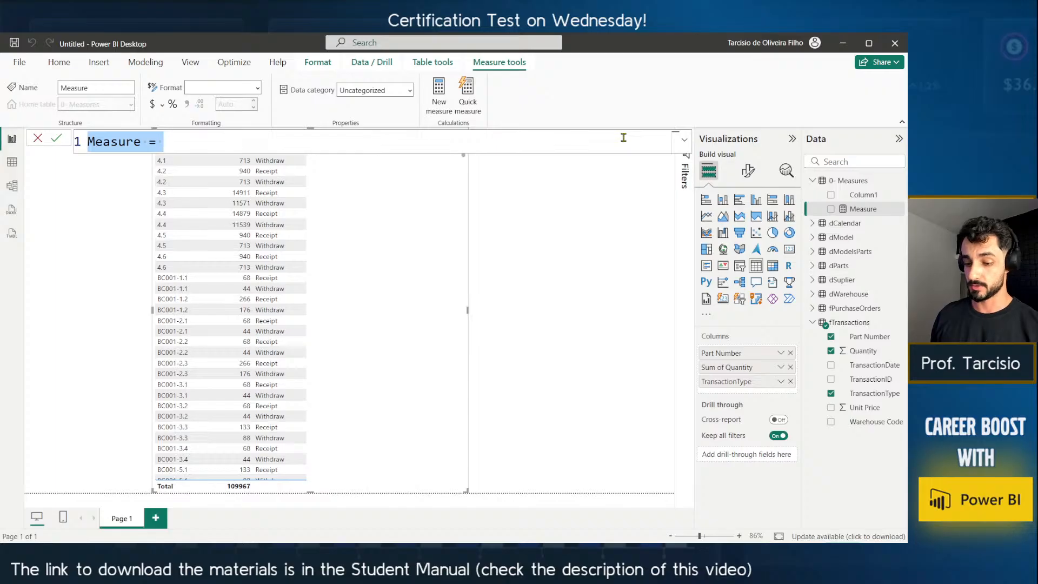
{"action": "type", "text": "Qty"}
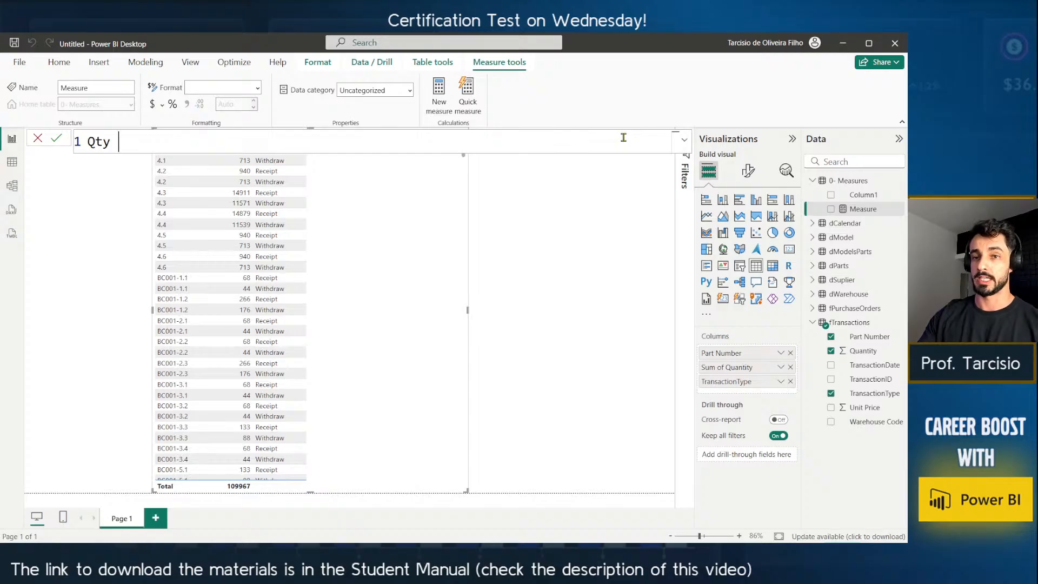
{"action": "type", "text": "R"}
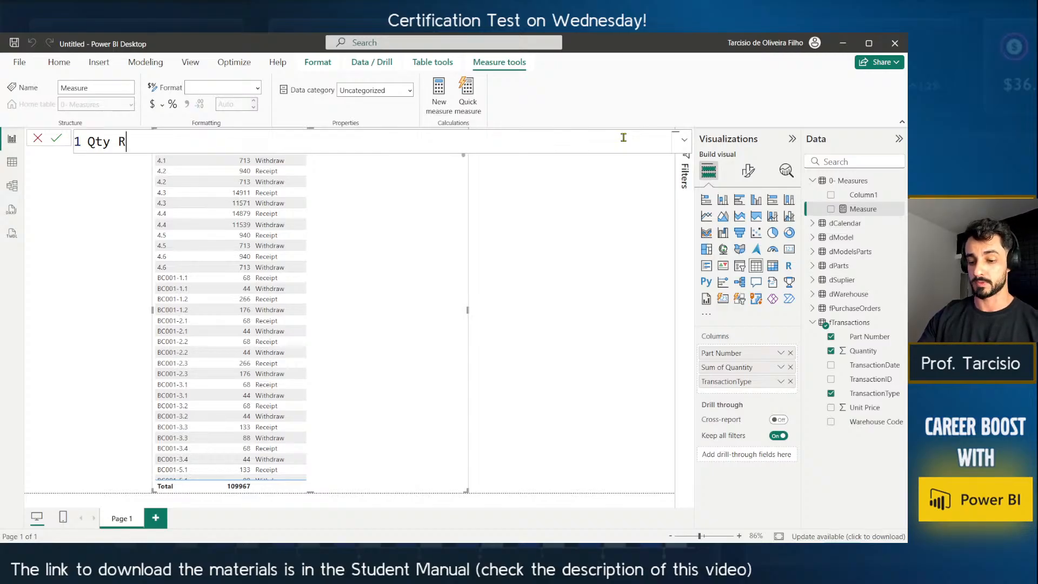
{"action": "type", "text": "eceipt ="}
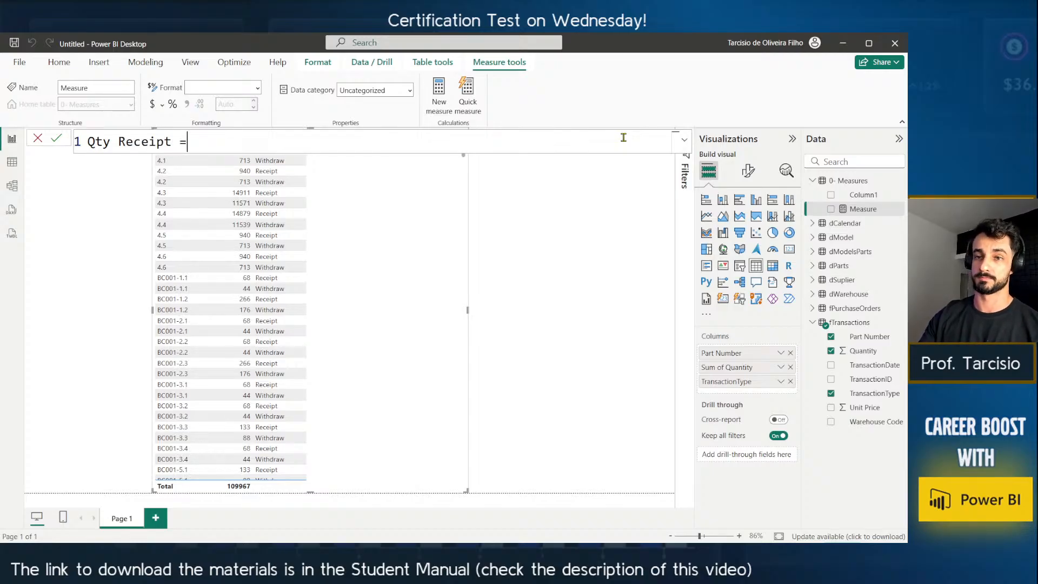
{"action": "key", "text": "shift+Return"}
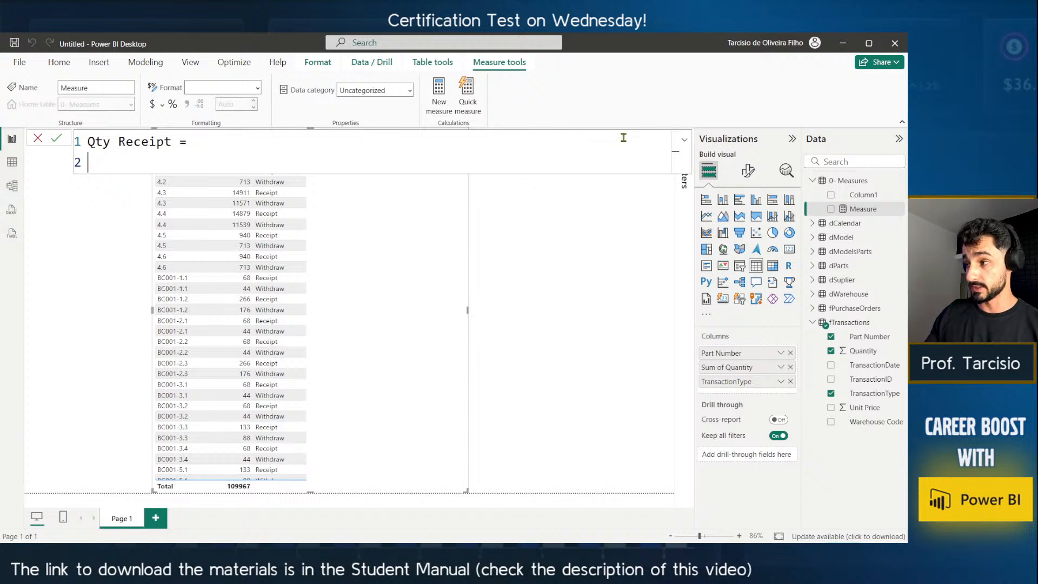
Start the measure's formula with CALCULATE and the expression SUM(fTransactions[Quantity]), each on its own line.
{"action": "type", "text": "cal"}
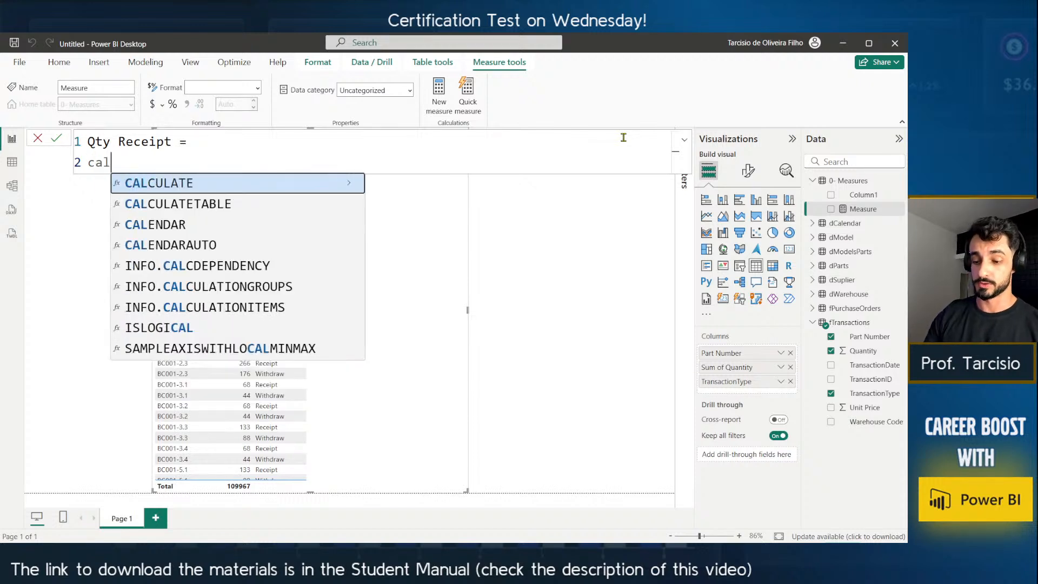
{"action": "key", "text": "Tab"}
{"action": "key", "text": "shift+Return"}
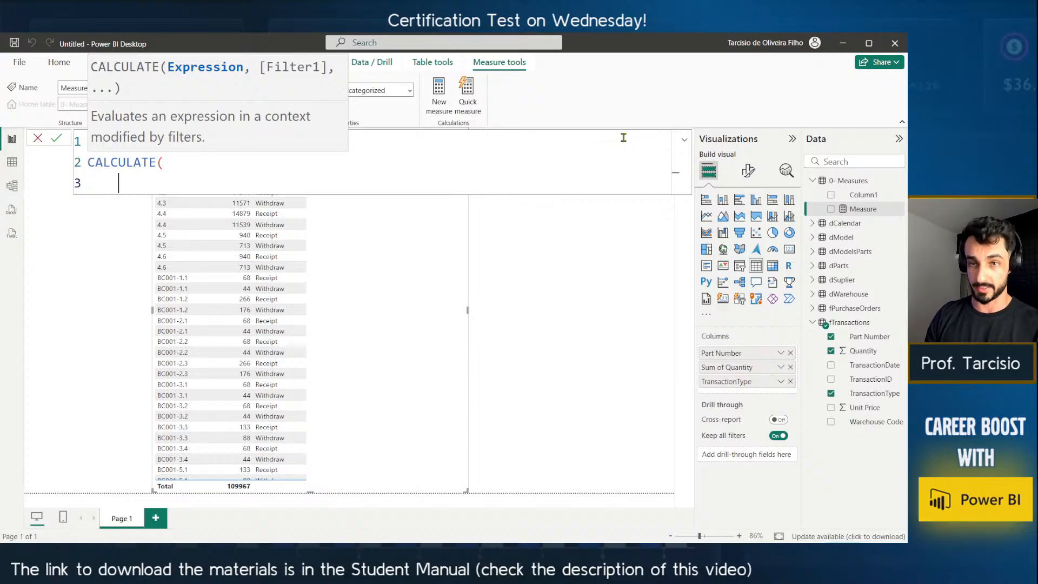
{"action": "type", "text": "SUM("}
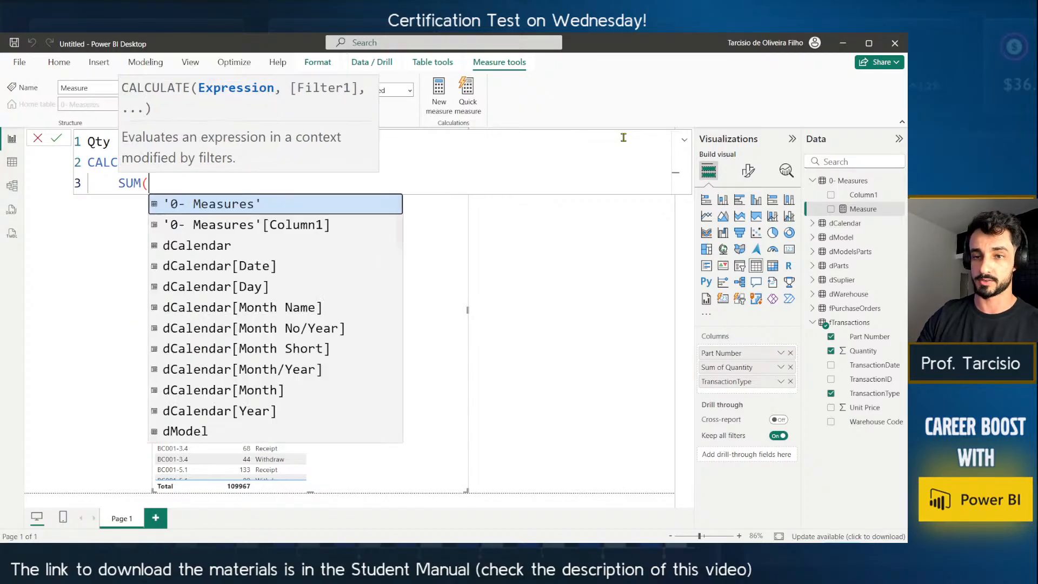
{"action": "type", "text": "quan"}
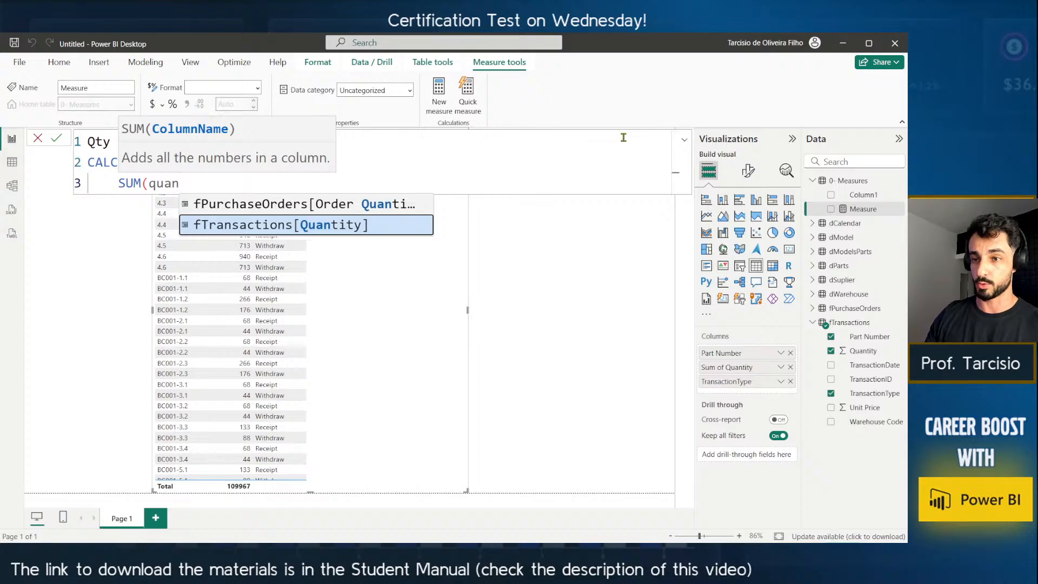
{"action": "key", "text": "Tab"}
{"action": "type", "text": "),"}
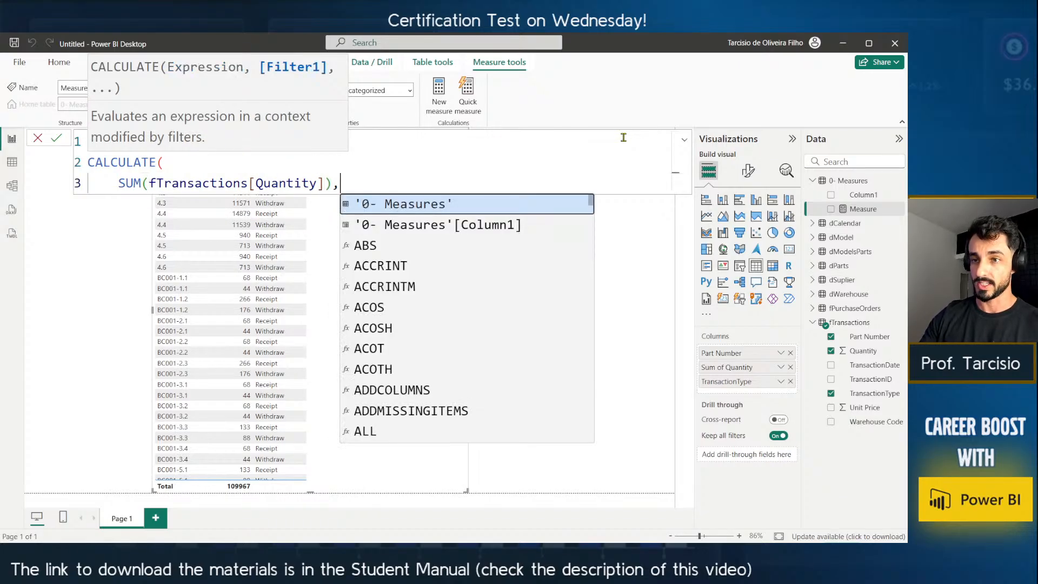
{"action": "key", "text": "shift+Return"}
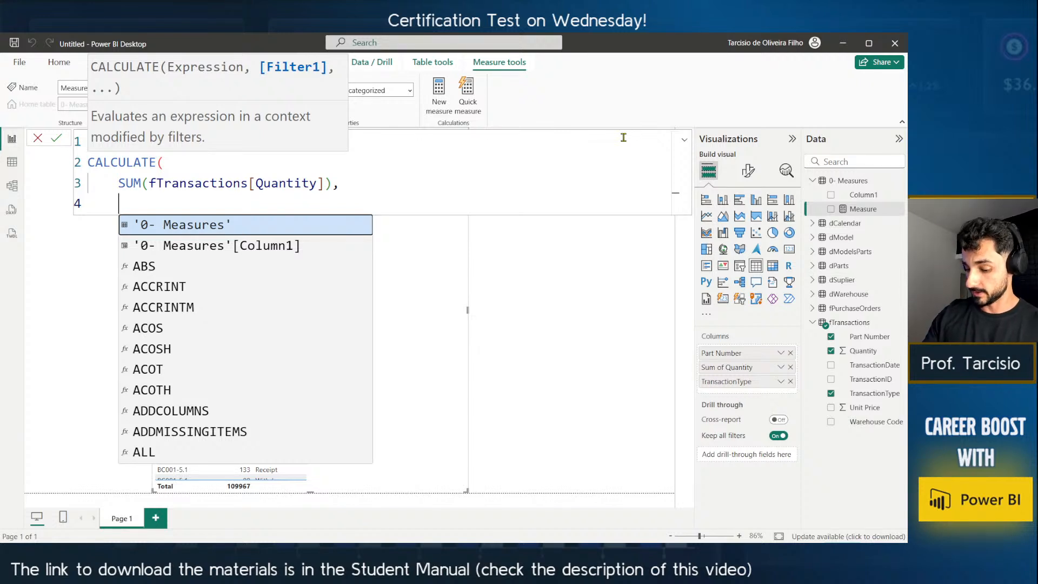
Add the filter fTransactions[TransactionType] = "Receipt", close the CALCULATE function and commit the Qty Receipt measure.
{"action": "type", "text": "transa"}
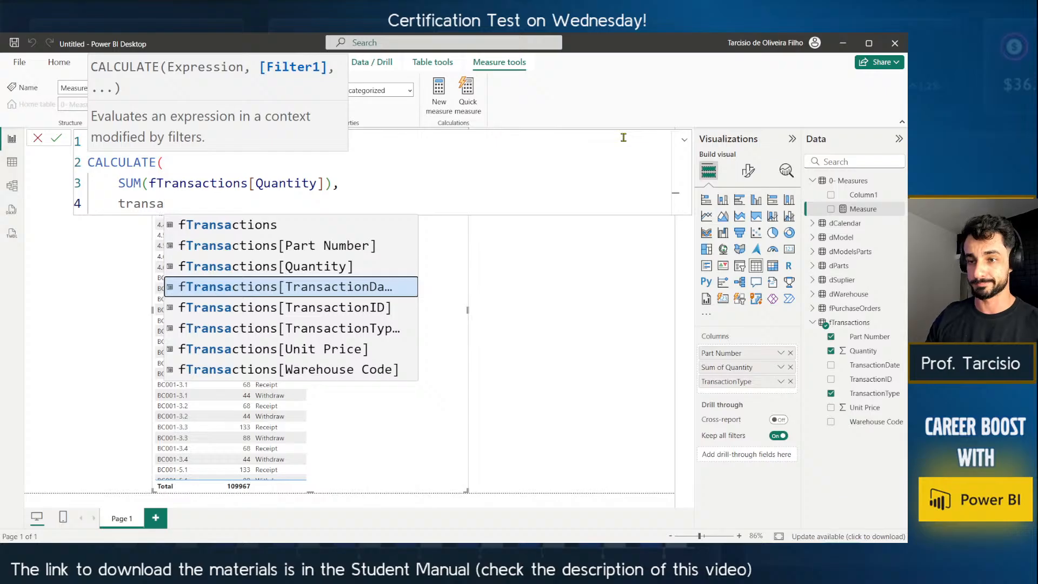
{"action": "key", "text": "Down"}
{"action": "key", "text": "Down"}
{"action": "key", "text": "Tab"}
{"action": "type", "text": "= "}
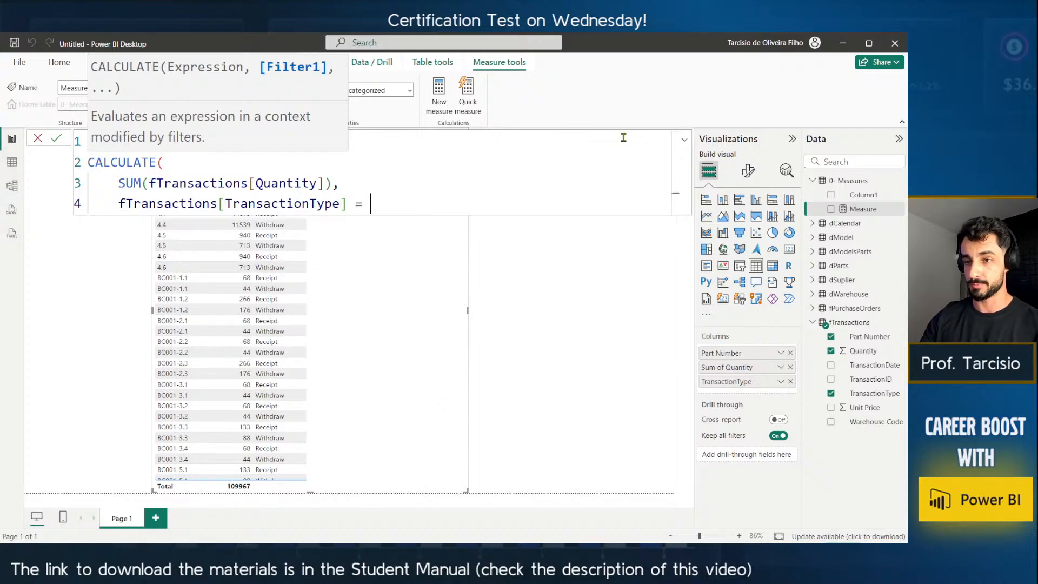
{"action": "type", "text": "\""}
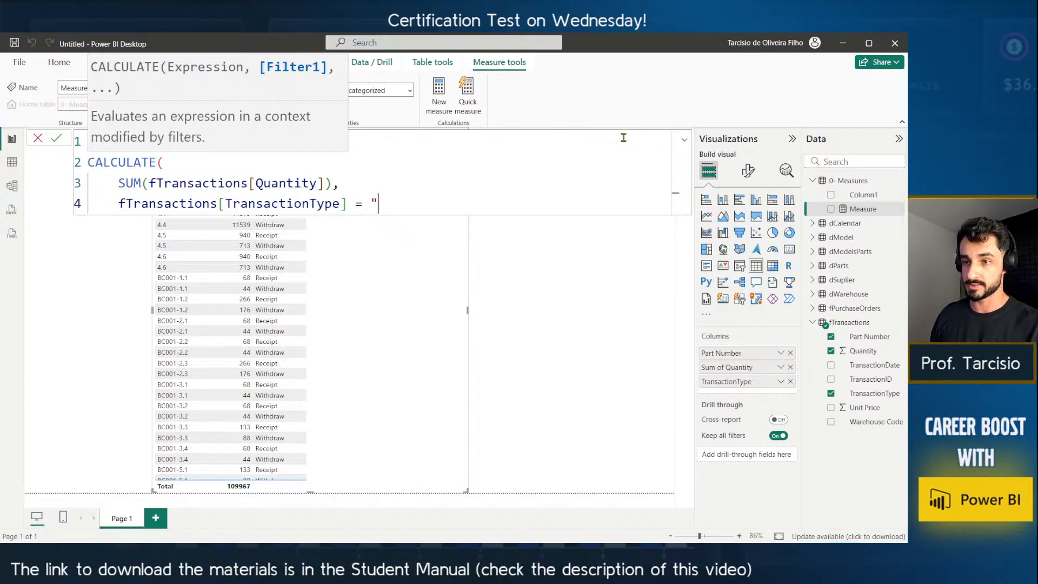
{"action": "type", "text": "Recept"}
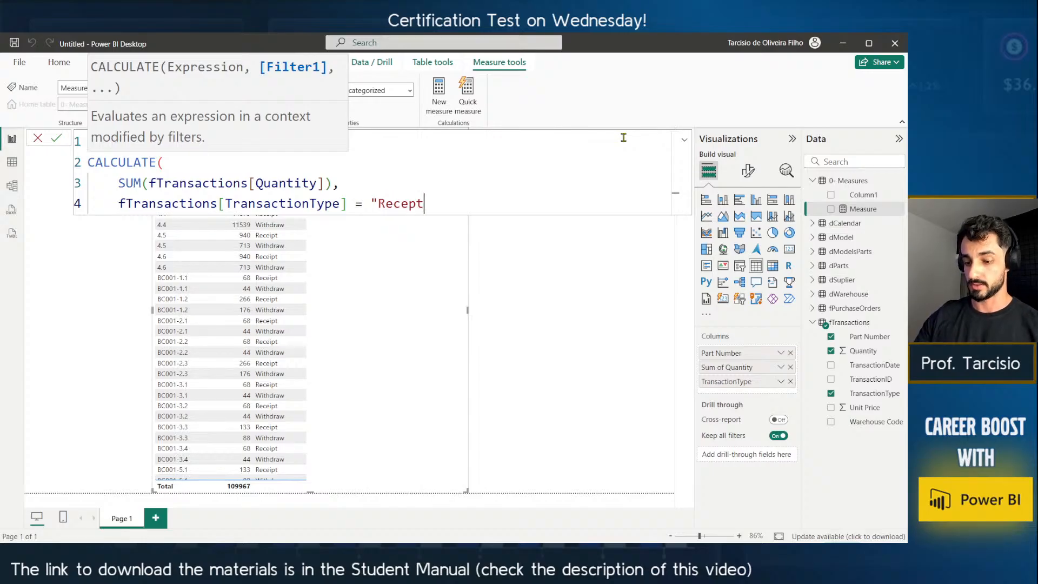
{"action": "key", "text": "BackSpace"}
{"action": "type", "text": "it"}
{"action": "key", "text": "BackSpace"}
{"action": "key", "text": "BackSpace"}
{"action": "key", "text": "BackSpace"}
{"action": "type", "text": "i"}
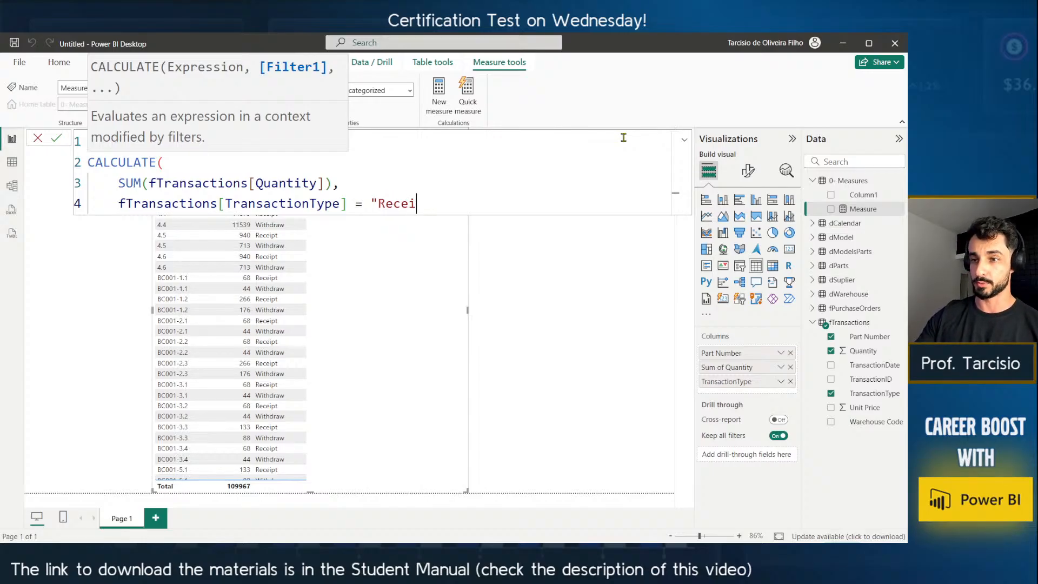
{"action": "type", "text": "pt\""}
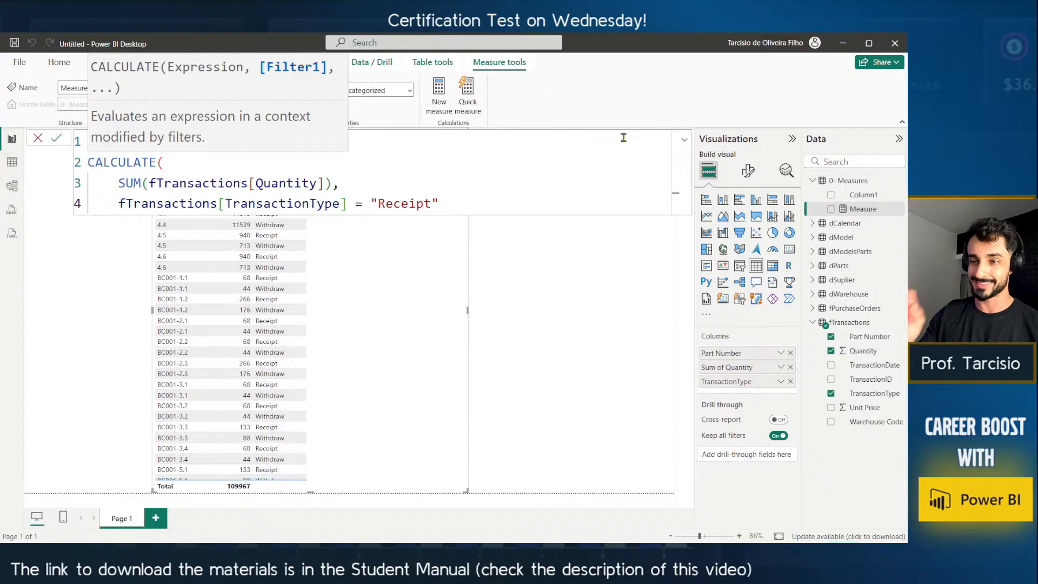
{"action": "key", "text": "Return"}
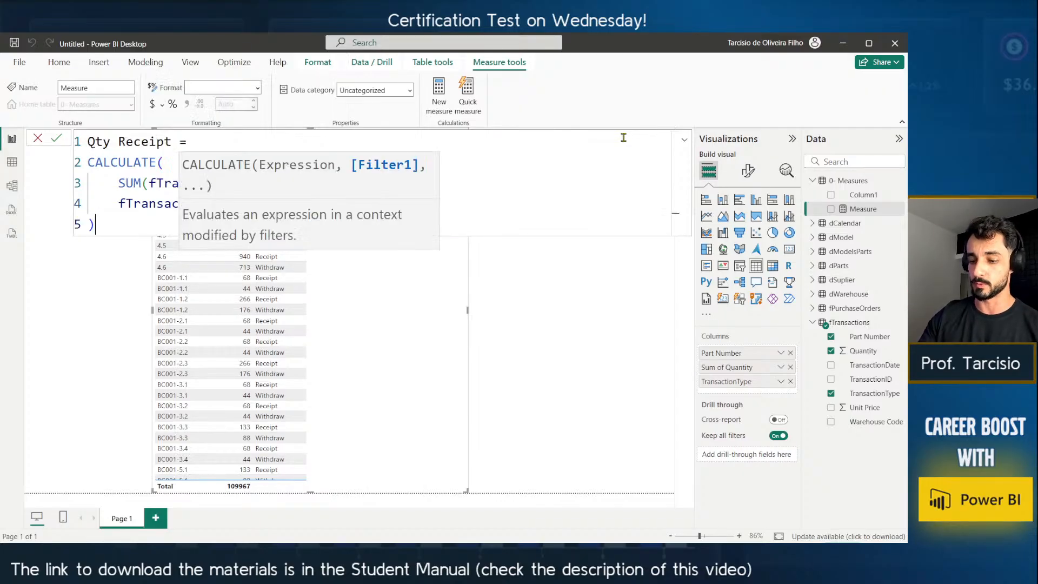
{"action": "type", "text": ")"}
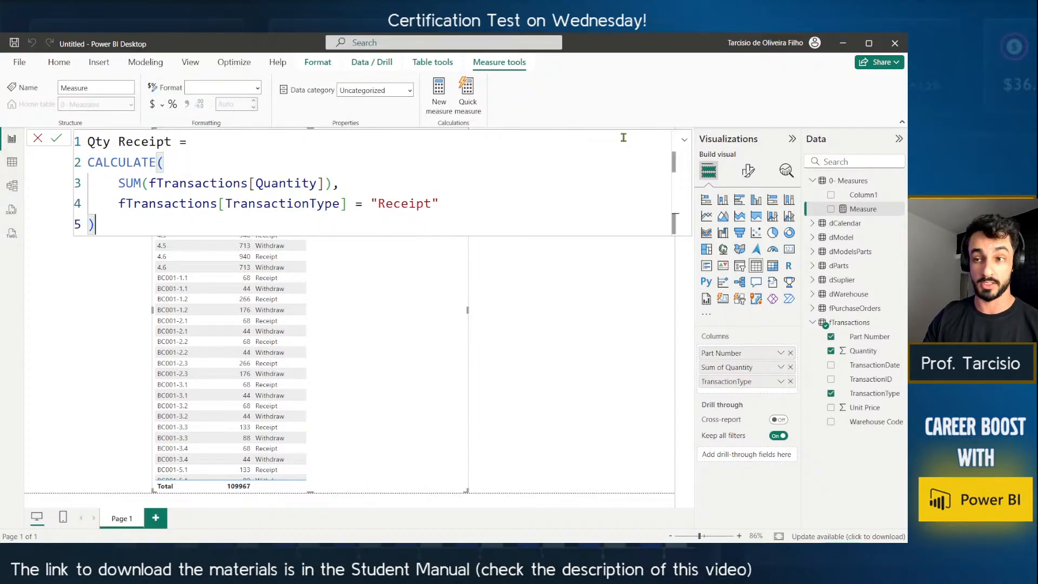
{"action": "key", "text": "Return"}
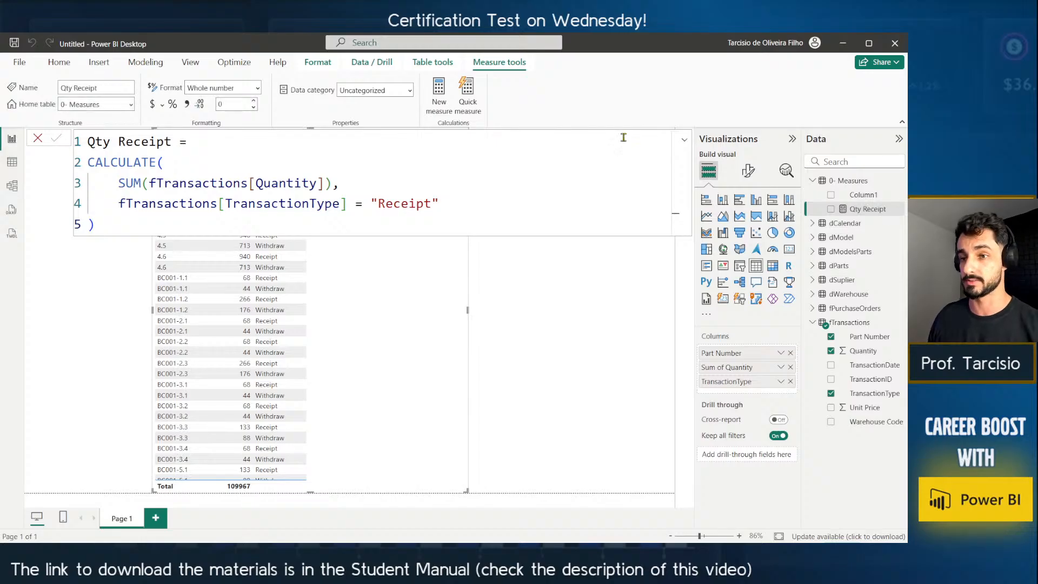
Add the Qty Receipt measure to the table visual and compare it with Sum of Quantity in the part 4.1 rows.
{"action": "left_click", "coordinate": [830, 209]}
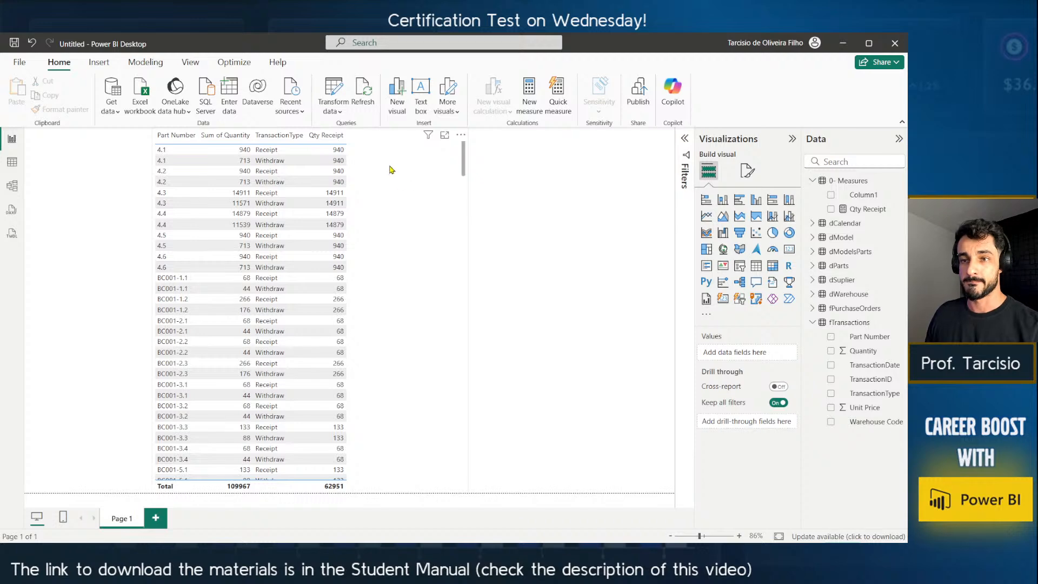
{"action": "left_click", "coordinate": [389, 168]}
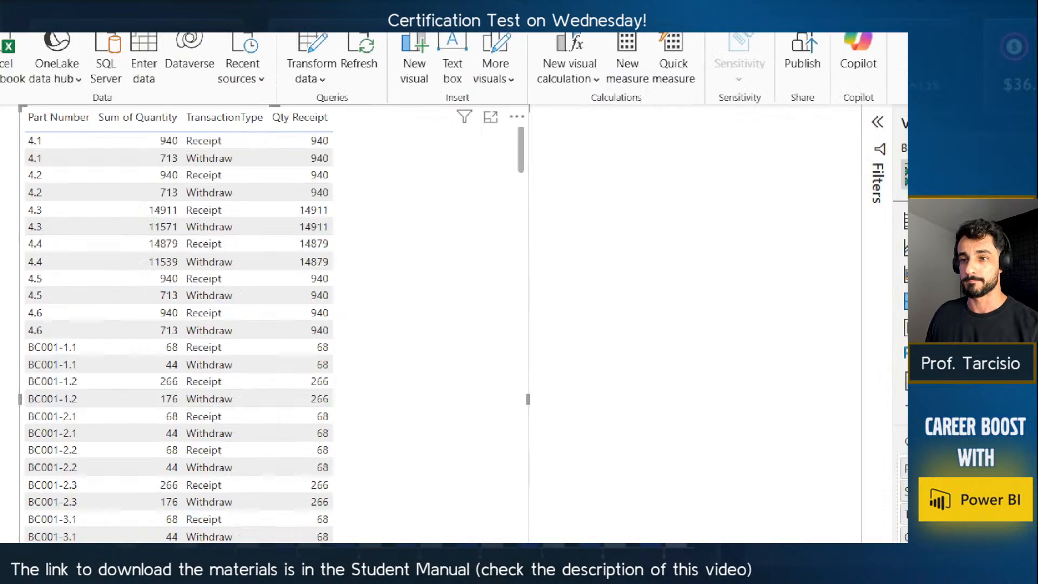
{"action": "left_click", "coordinate": [129, 146]}
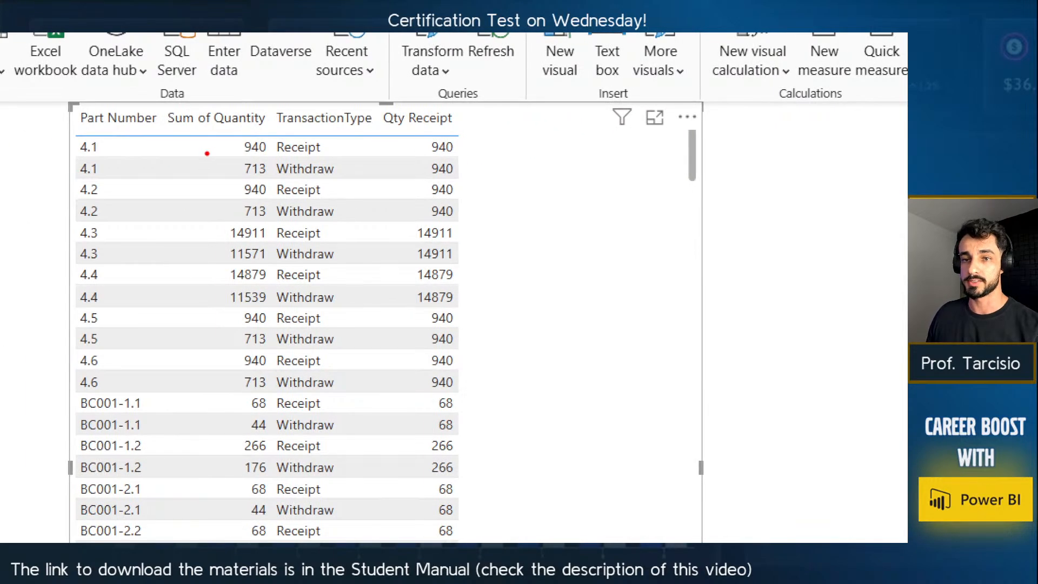
{"action": "left_click_drag", "start_coordinate": [14, 124], "coordinate": [260, 146]}
{"action": "mouse_move", "coordinate": [369, 154]}
{"action": "left_mouse_down"}
{"action": "mouse_move", "coordinate": [496, 159]}
{"action": "mouse_move", "coordinate": [494, 141]}
{"action": "mouse_move", "coordinate": [467, 141]}
{"action": "left_mouse_up"}
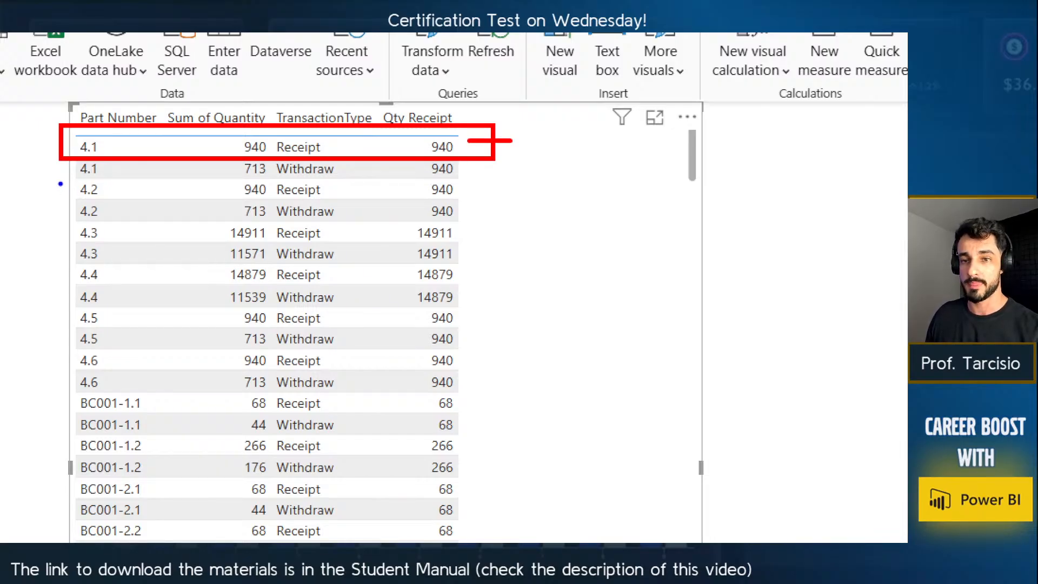
{"action": "left_click_drag", "start_coordinate": [60, 183], "coordinate": [490, 156]}
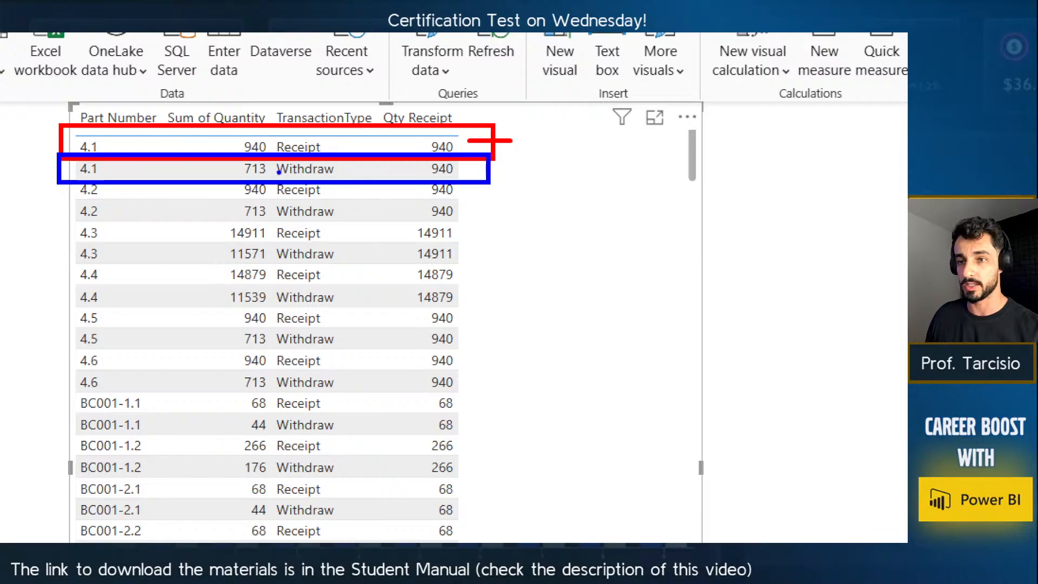
{"action": "mouse_move", "coordinate": [175, 169]}
{"action": "left_mouse_down"}
{"action": "mouse_move", "coordinate": [243, 170]}
{"action": "mouse_move", "coordinate": [216, 180]}
{"action": "left_mouse_up"}
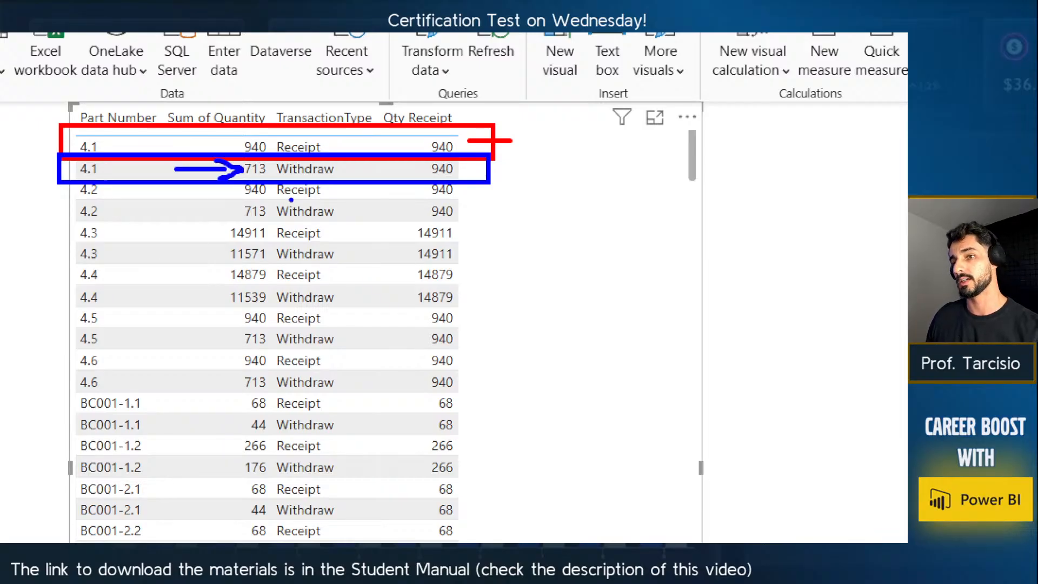
{"action": "key", "text": "Escape"}
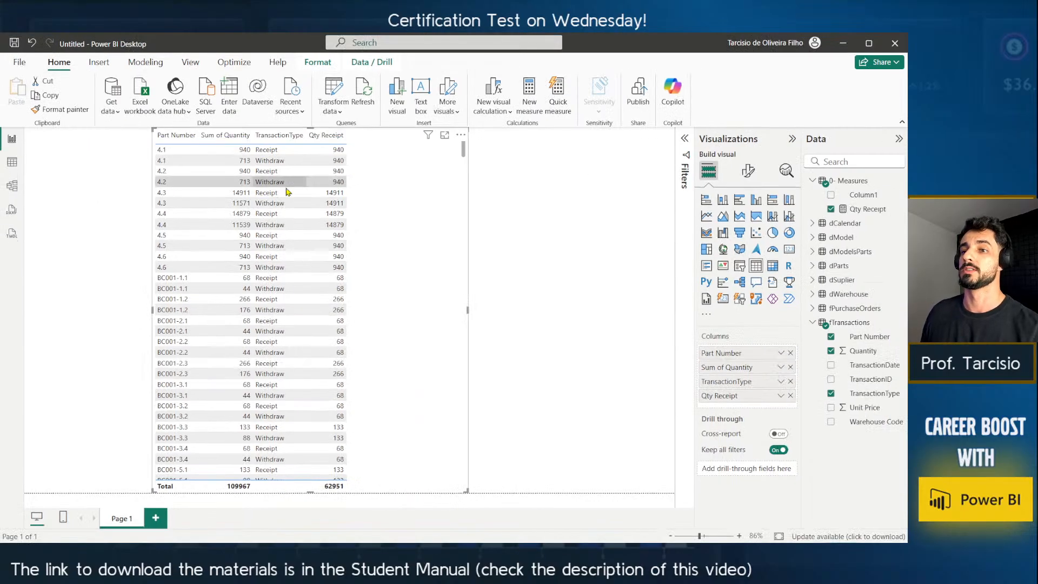
{"action": "right_click", "coordinate": [867, 208]}
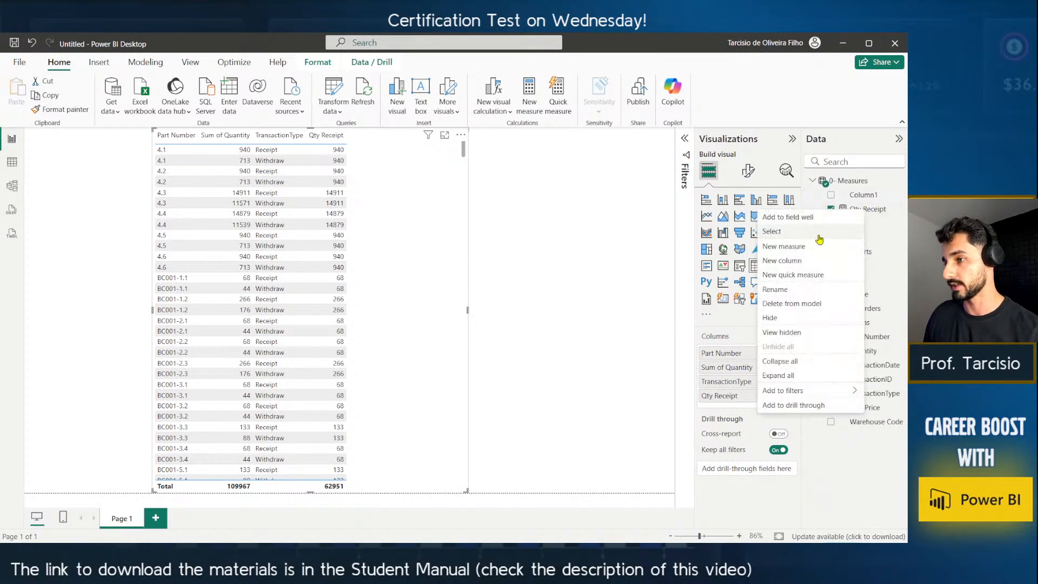
{"action": "key", "text": "Escape"}
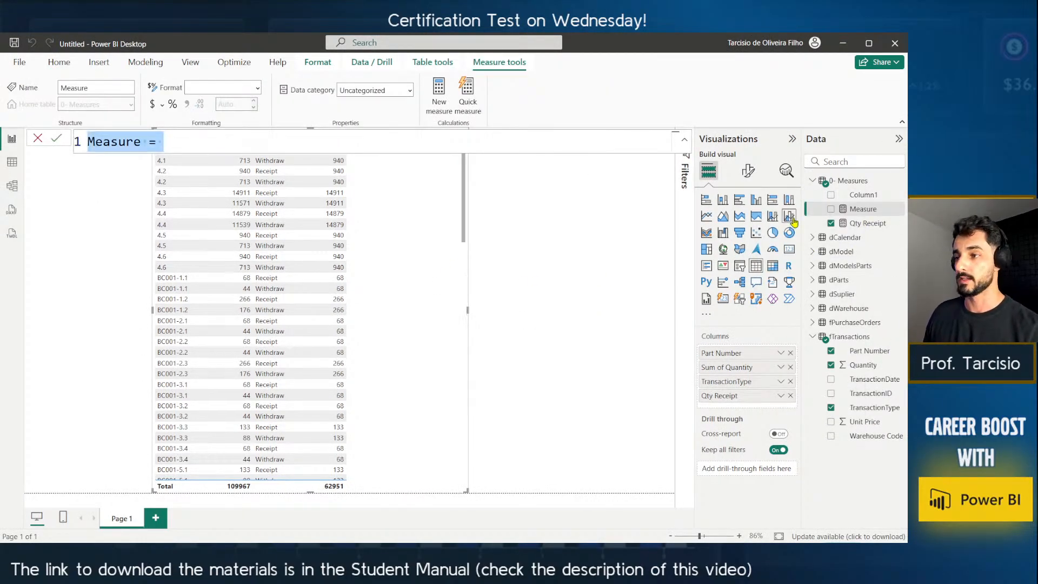
{"action": "key", "text": "Escape"}
Copy the entire Qty Receipt formula and paste it into a new measure in the 0- Measures table.
{"action": "left_click", "coordinate": [865, 208]}
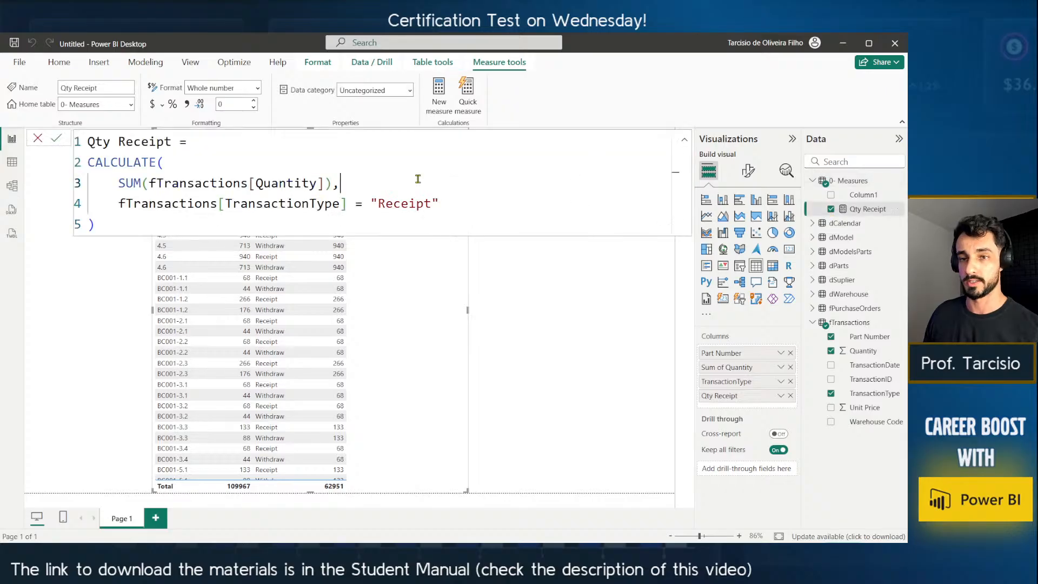
{"action": "left_click", "coordinate": [418, 179]}
{"action": "key", "text": "ctrl+a"}
{"action": "key", "text": "ctrl+c"}
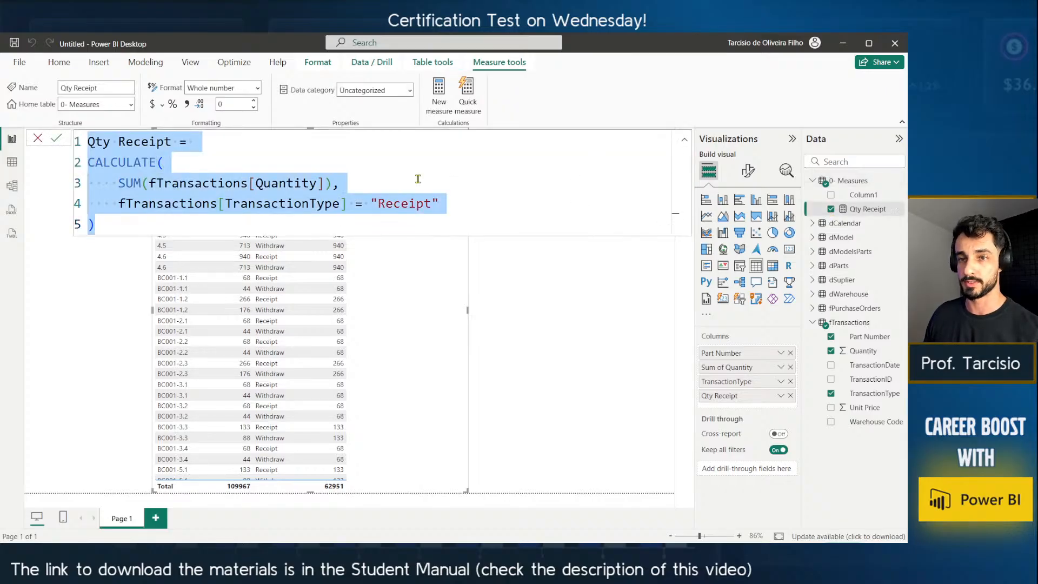
{"action": "right_click", "coordinate": [850, 209]}
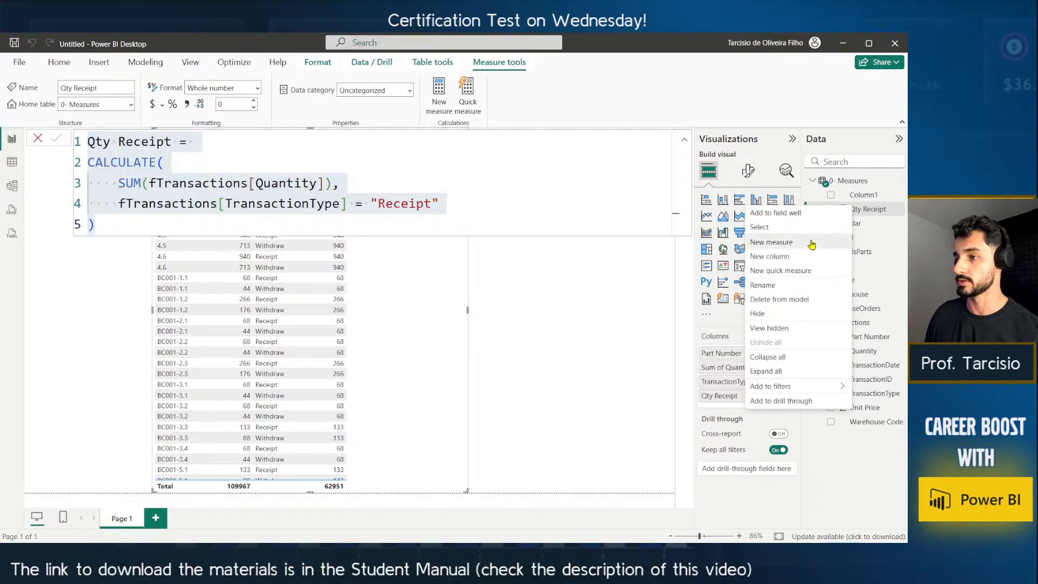
{"action": "left_click", "coordinate": [770, 242]}
{"action": "key", "text": "ctrl+v"}
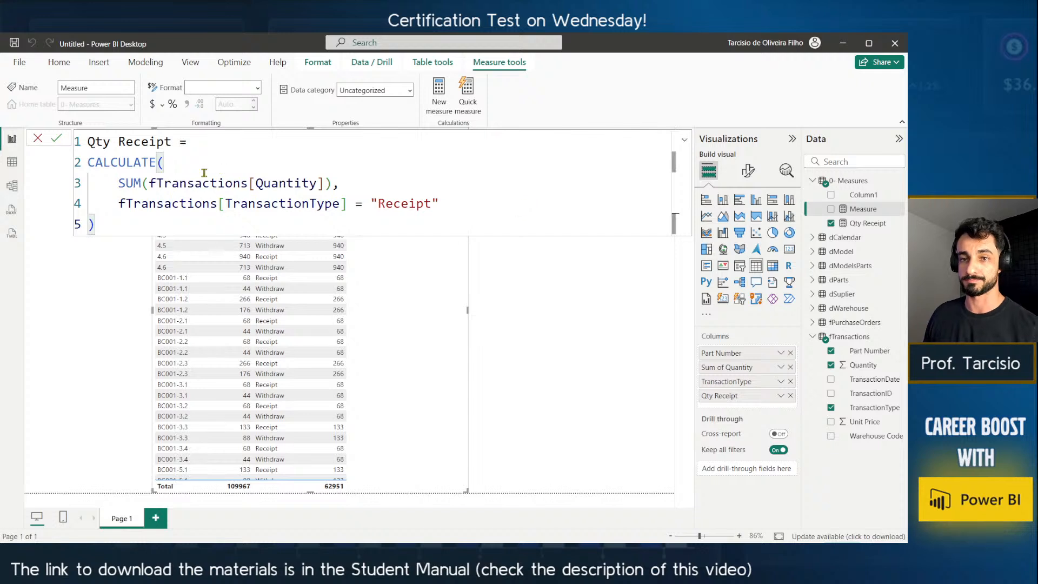
Replace both occurrences of Receipt in the pasted formula with Withdraw and commit the measure as Qty Withdraw.
{"action": "double_click", "coordinate": [143, 142]}
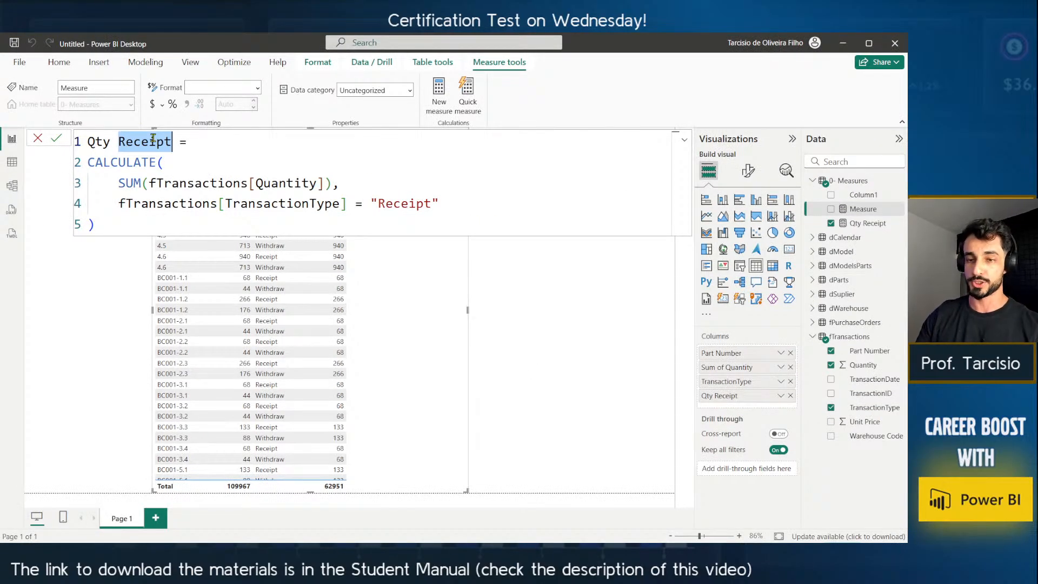
{"action": "key", "text": "ctrl+d"}
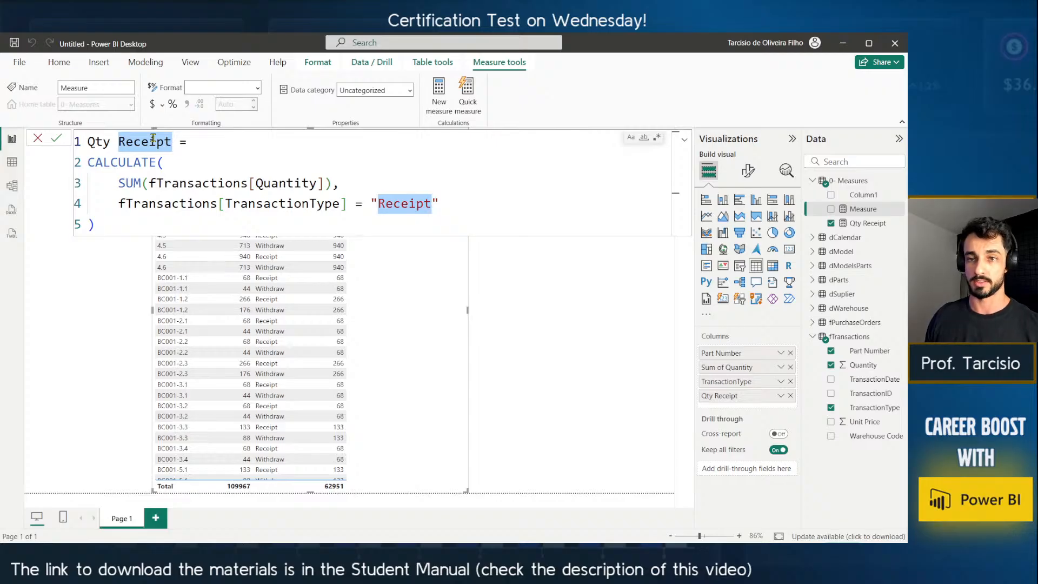
{"action": "left_click", "coordinate": [153, 140]}
{"action": "double_click", "coordinate": [155, 142]}
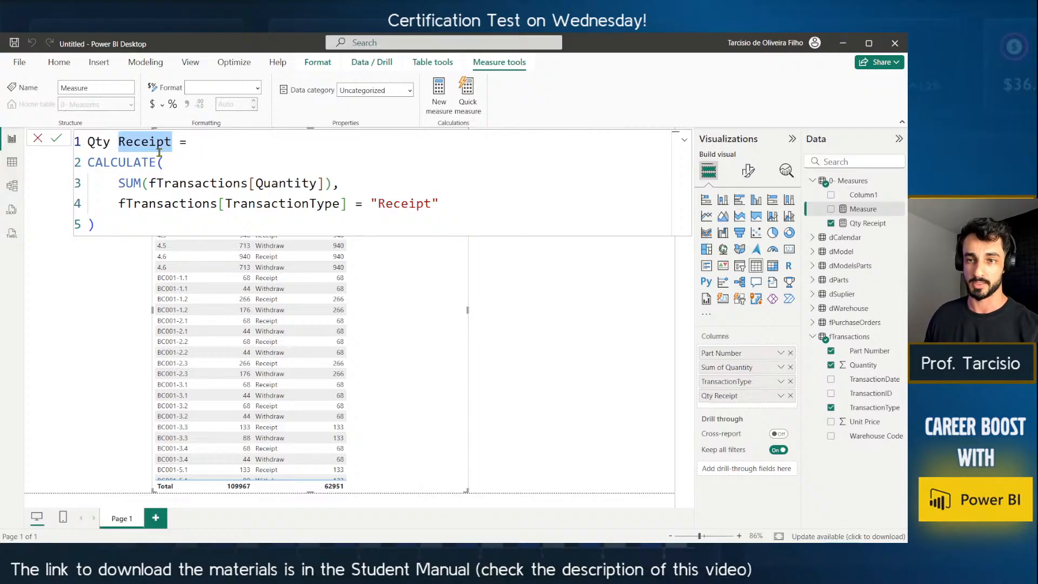
{"action": "key", "text": "ctrl+d"}
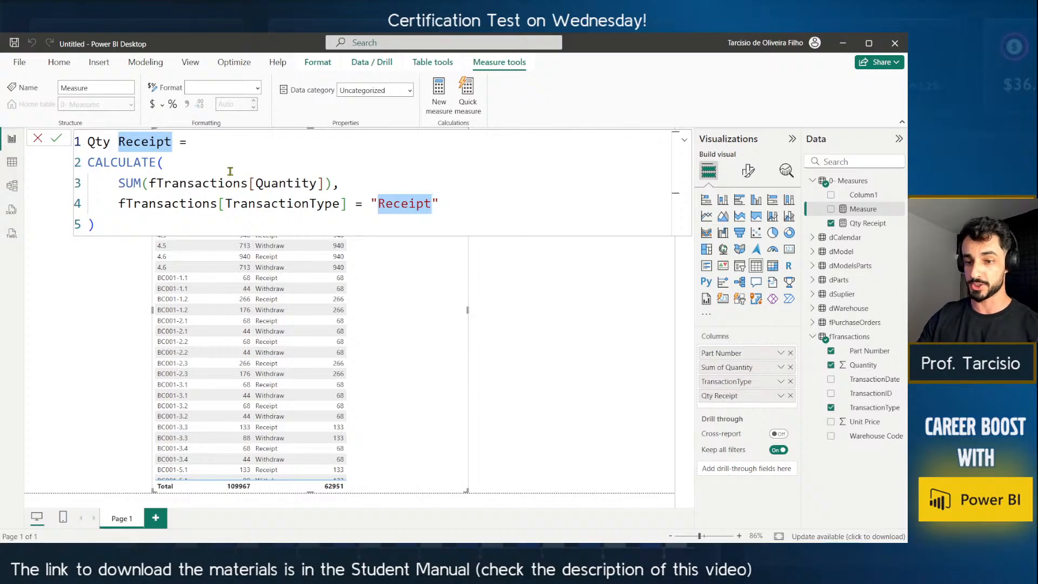
{"action": "type", "text": "W"}
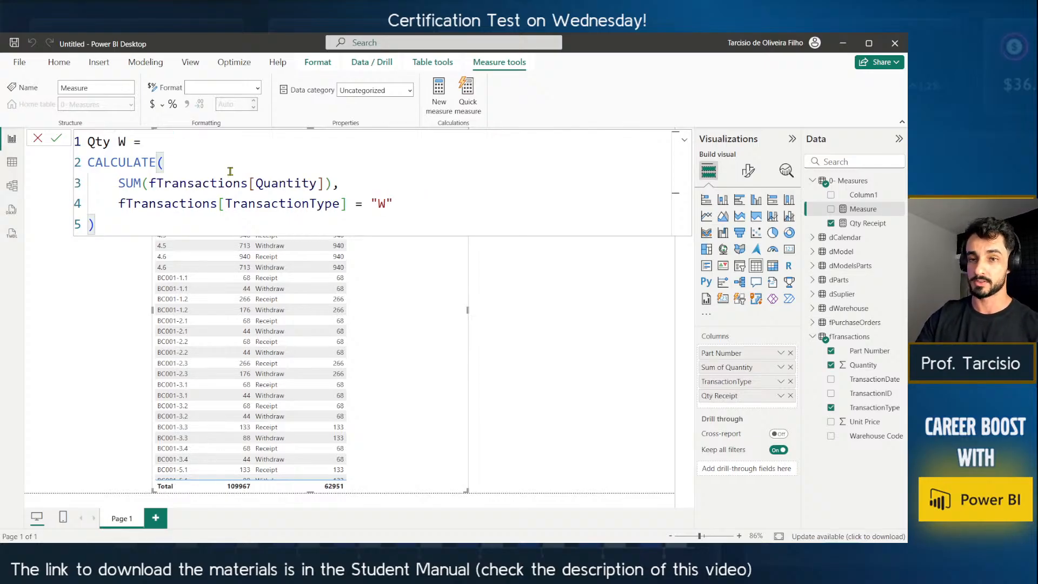
{"action": "type", "text": "it"}
{"action": "key", "text": "BackSpace"}
{"action": "type", "text": "thdraw"}
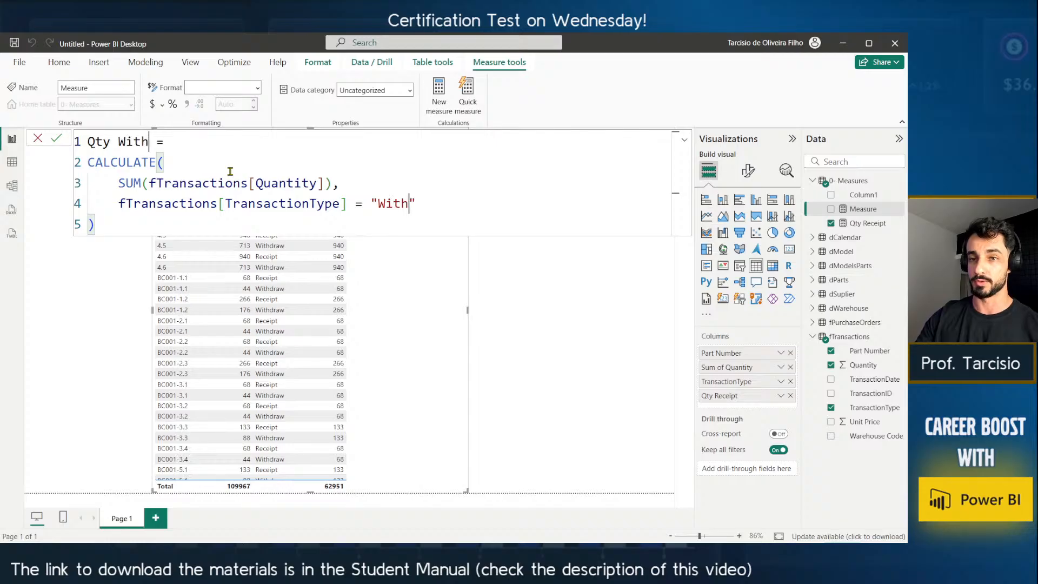
{"action": "key", "text": "Return"}
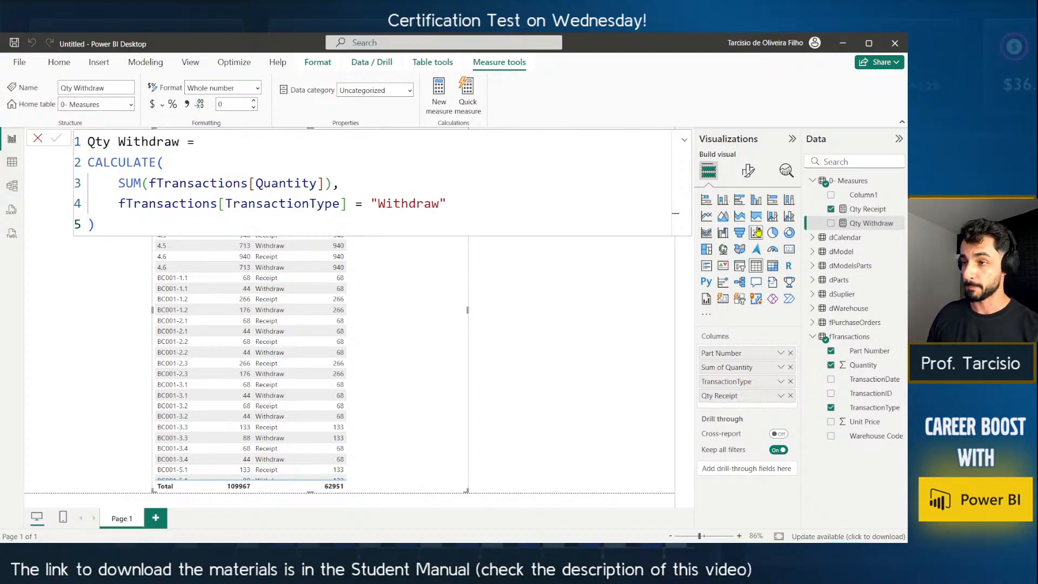
Add the Qty Withdraw measure to the table visual and check its values in the rows for parts 4.1 and 4.2.
{"action": "left_click", "coordinate": [831, 224]}
{"action": "left_click", "coordinate": [456, 244]}
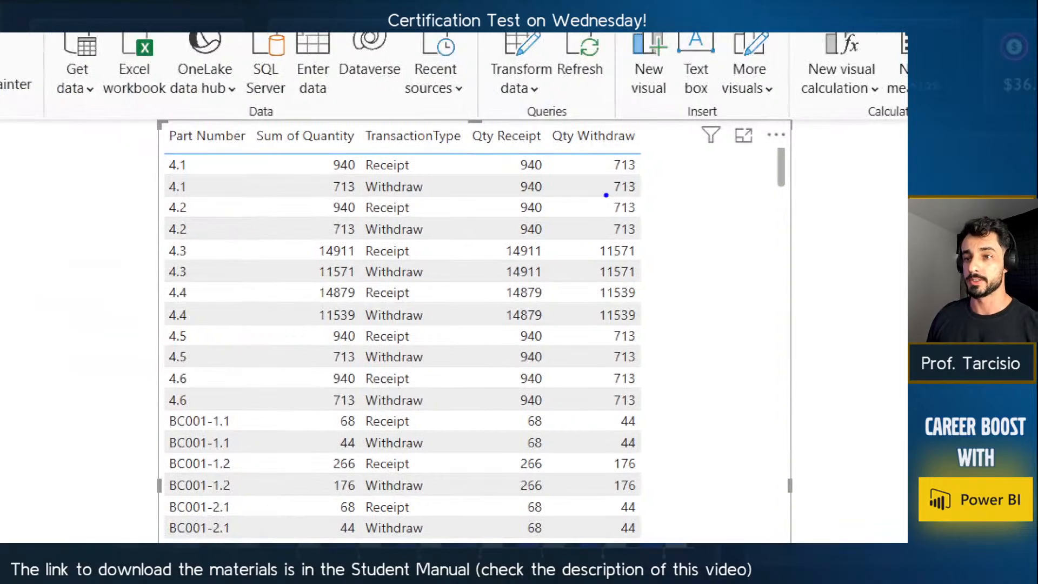
{"action": "mouse_move", "coordinate": [660, 178]}
{"action": "left_mouse_down"}
{"action": "mouse_move", "coordinate": [599, 168]}
{"action": "mouse_move", "coordinate": [517, 132]}
{"action": "mouse_move", "coordinate": [129, 121]}
{"action": "mouse_move", "coordinate": [141, 121]}
{"action": "mouse_move", "coordinate": [143, 146]}
{"action": "left_mouse_up"}
{"action": "mouse_move", "coordinate": [125, 204]}
{"action": "left_mouse_down"}
{"action": "mouse_move", "coordinate": [700, 174]}
{"action": "mouse_move", "coordinate": [675, 174]}
{"action": "left_mouse_up"}
{"action": "key", "text": "ctrl+z"}
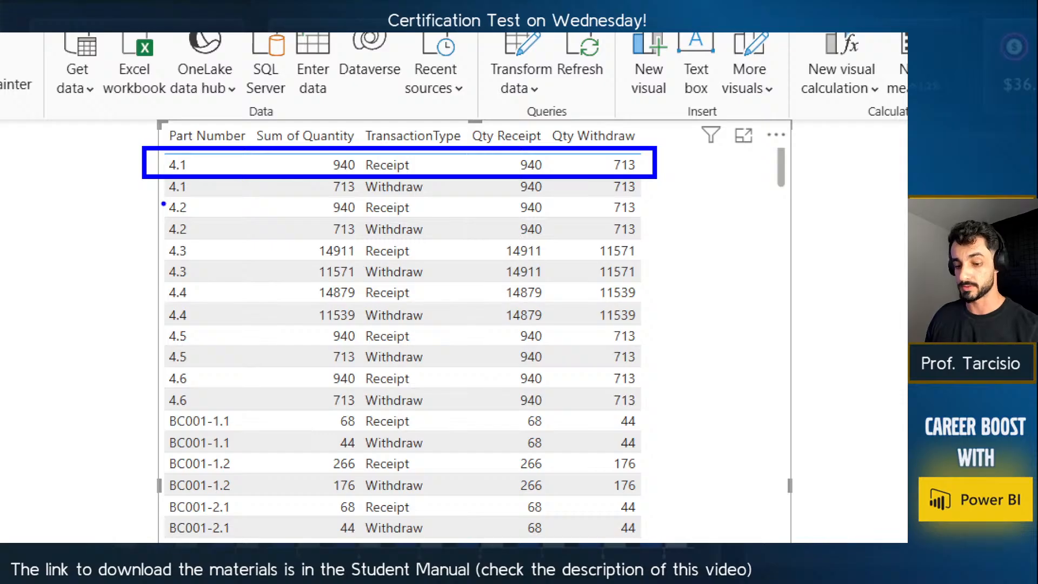
{"action": "mouse_move", "coordinate": [146, 194]}
{"action": "left_mouse_down"}
{"action": "mouse_move", "coordinate": [233, 250]}
{"action": "mouse_move", "coordinate": [218, 241]}
{"action": "left_mouse_up"}
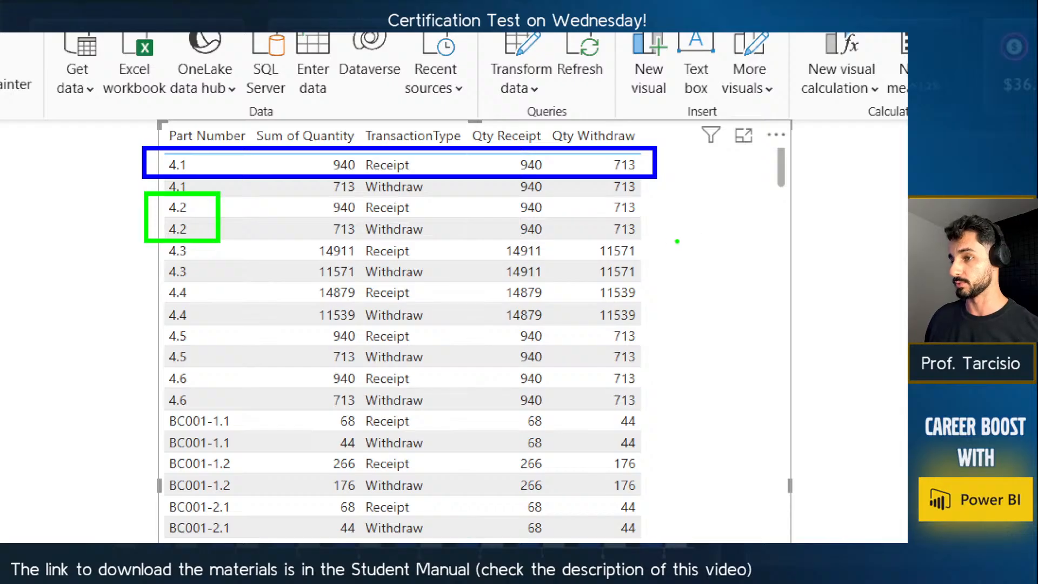
{"action": "left_click_drag", "start_coordinate": [677, 241], "coordinate": [574, 197]}
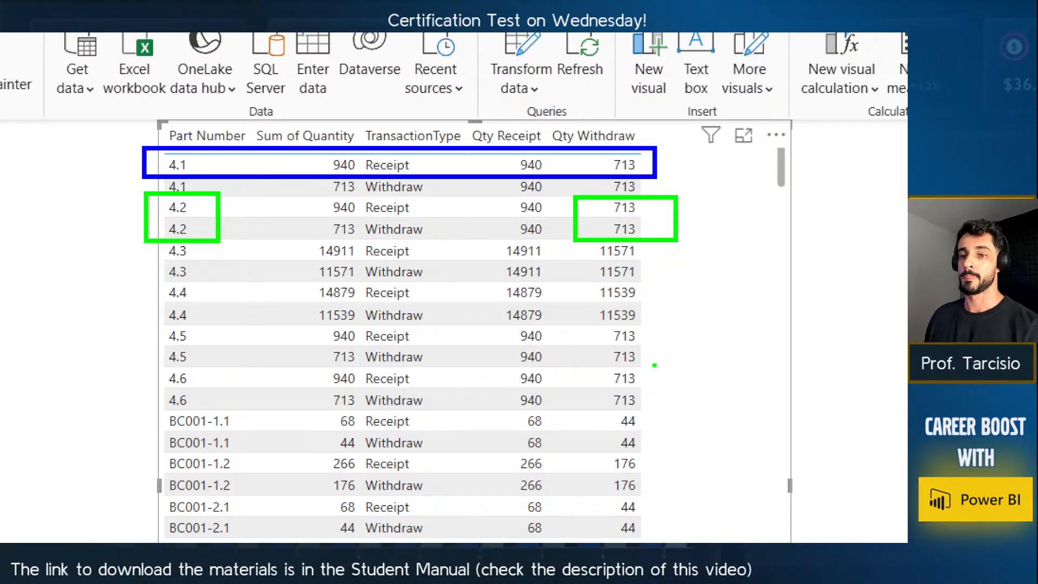
{"action": "key", "text": "Escape"}
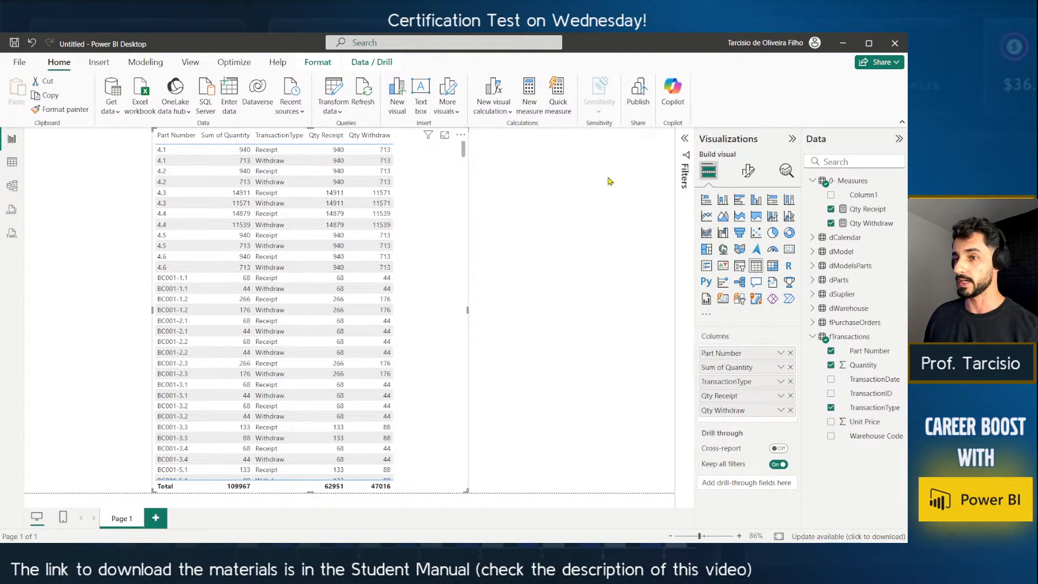
Create another measure in the 0- Measures table, name it Qty On Hand and enlarge the formula text.
{"action": "left_click", "coordinate": [865, 209]}
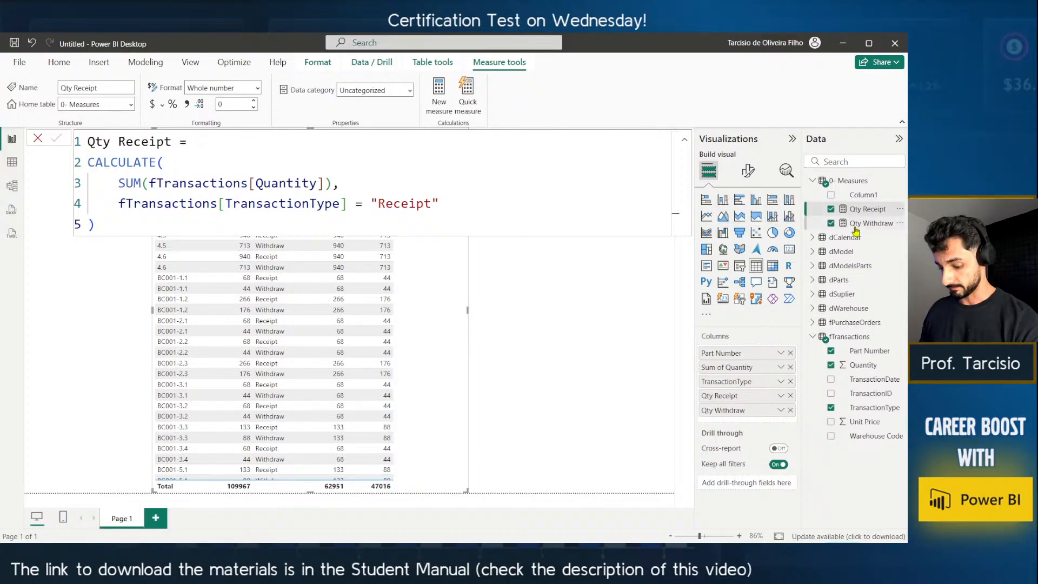
{"action": "right_click", "coordinate": [866, 210]}
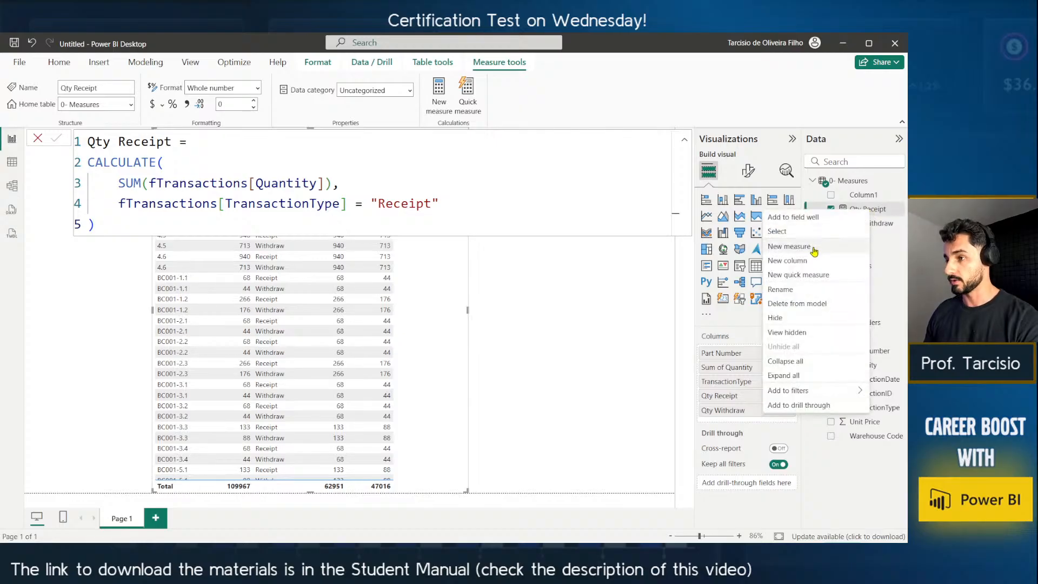
{"action": "left_click", "coordinate": [812, 248]}
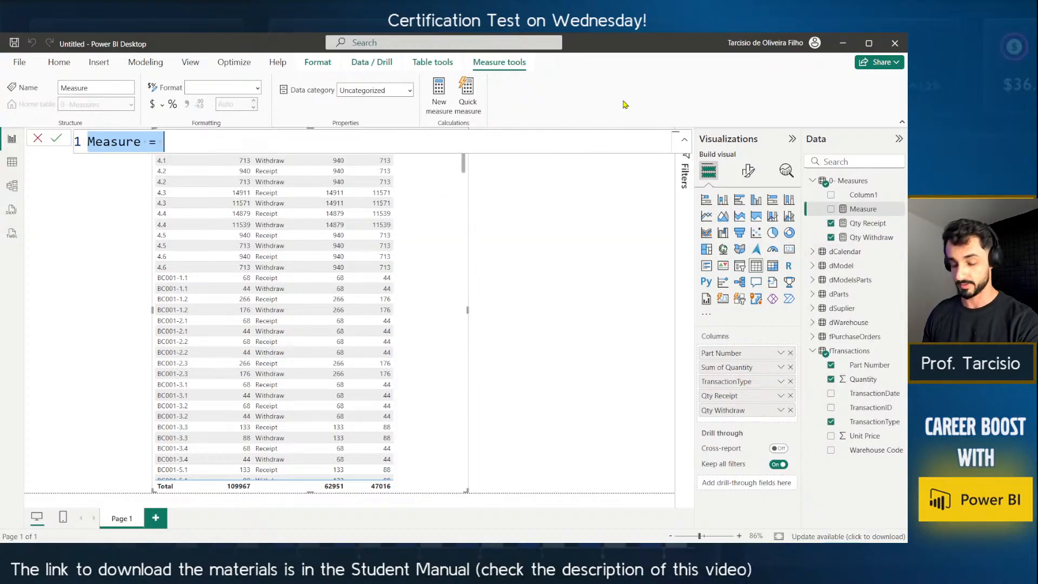
{"action": "type", "text": "Qty"}
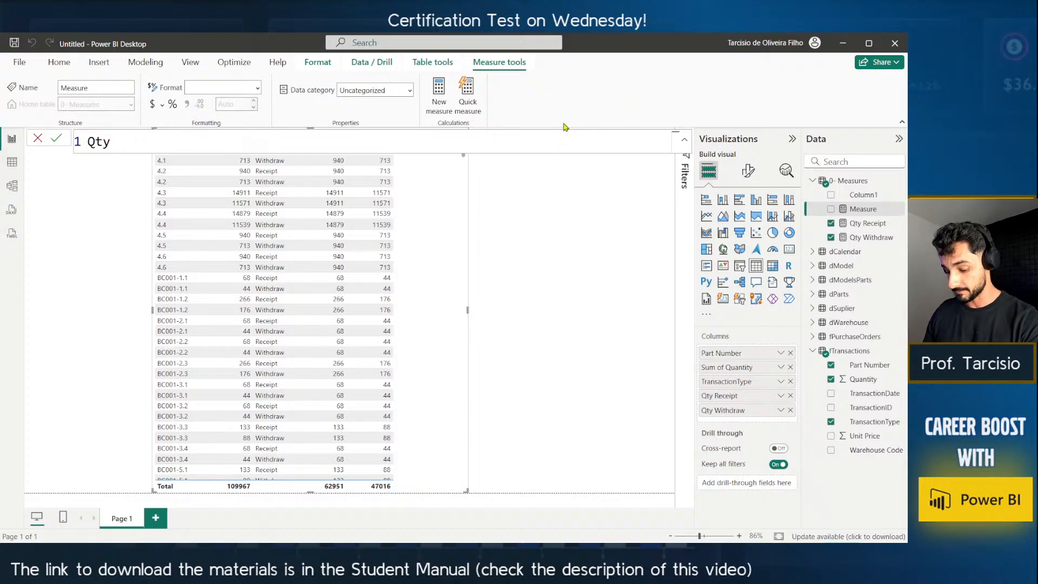
{"action": "scroll", "coordinate": [562, 141], "scroll_direction": "up", "scroll_amount": 2}
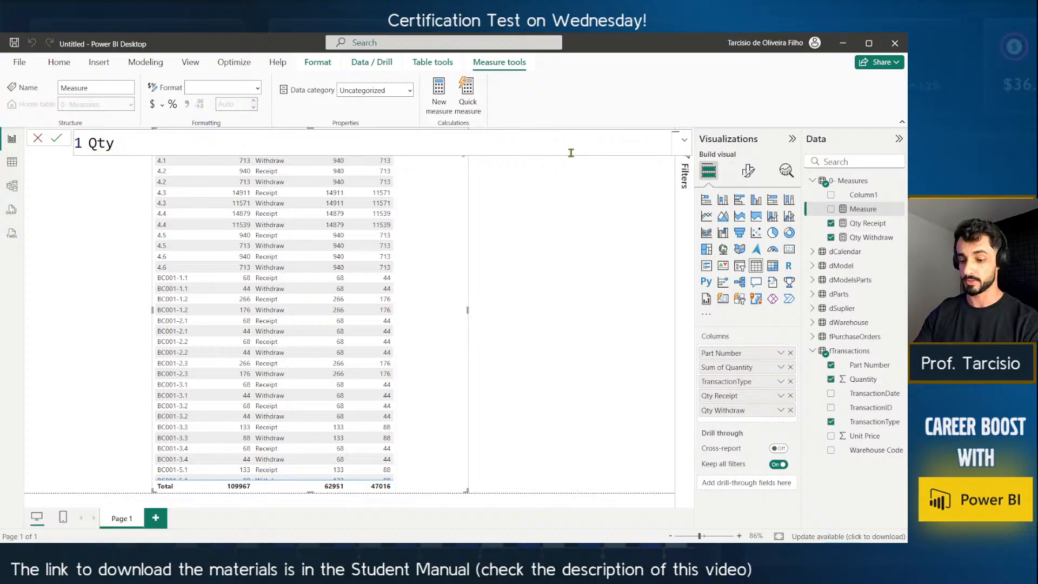
{"action": "type", "text": "On Hand ="}
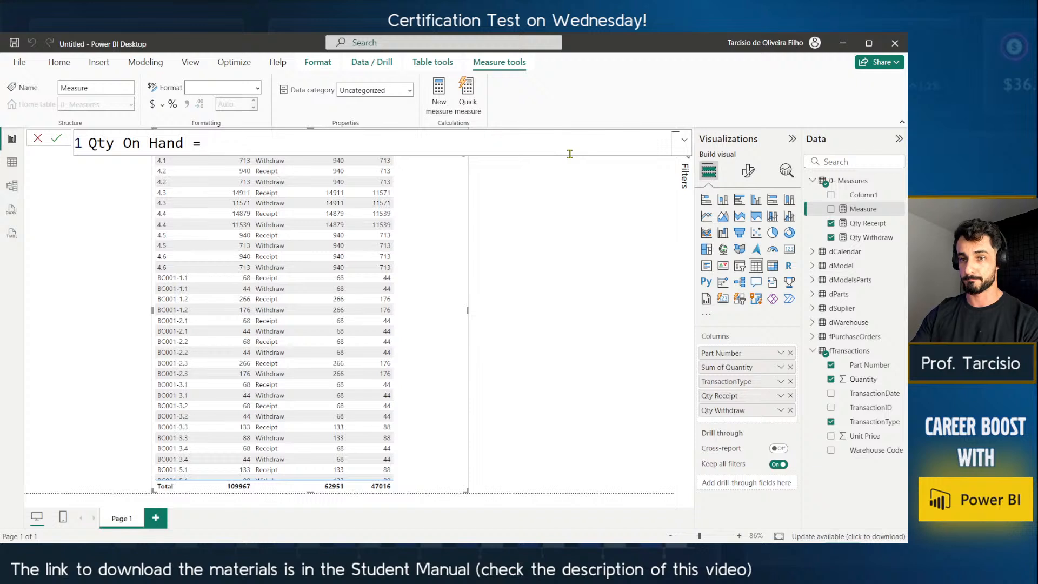
Define the Qty On Hand measure as [Qty Receipt] - [Qty Withdraw] and commit it.
{"action": "type", "text": " ["}
{"action": "key", "text": "Tab"}
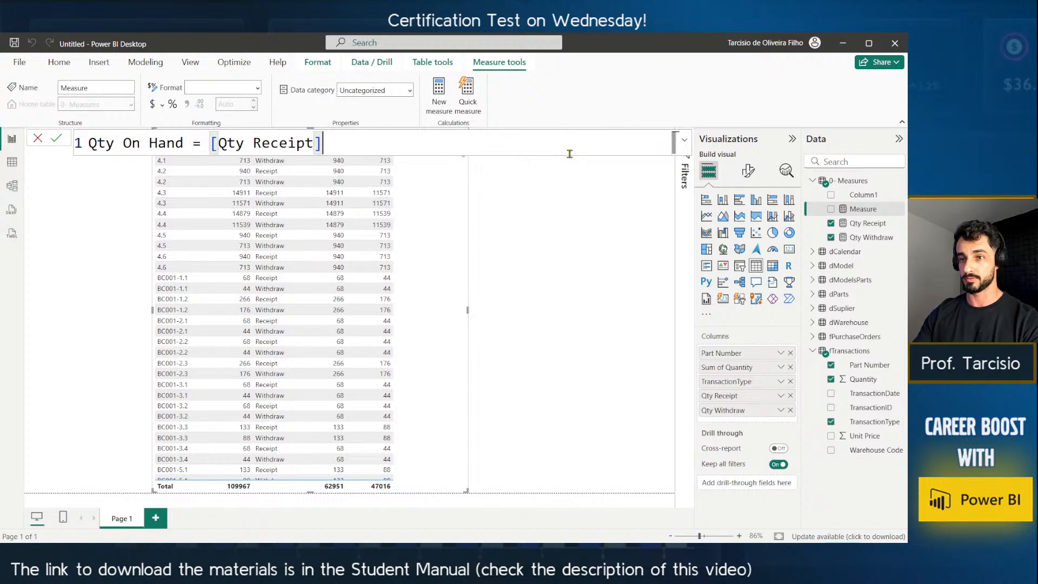
{"action": "type", "text": "+"}
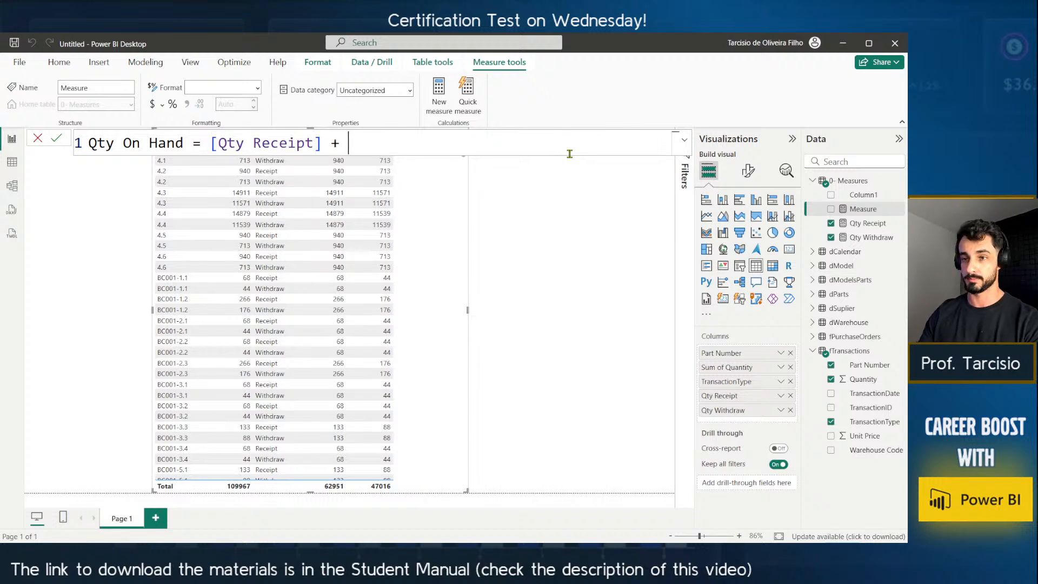
{"action": "key", "text": "BackSpace"}
{"action": "key", "text": "BackSpace"}
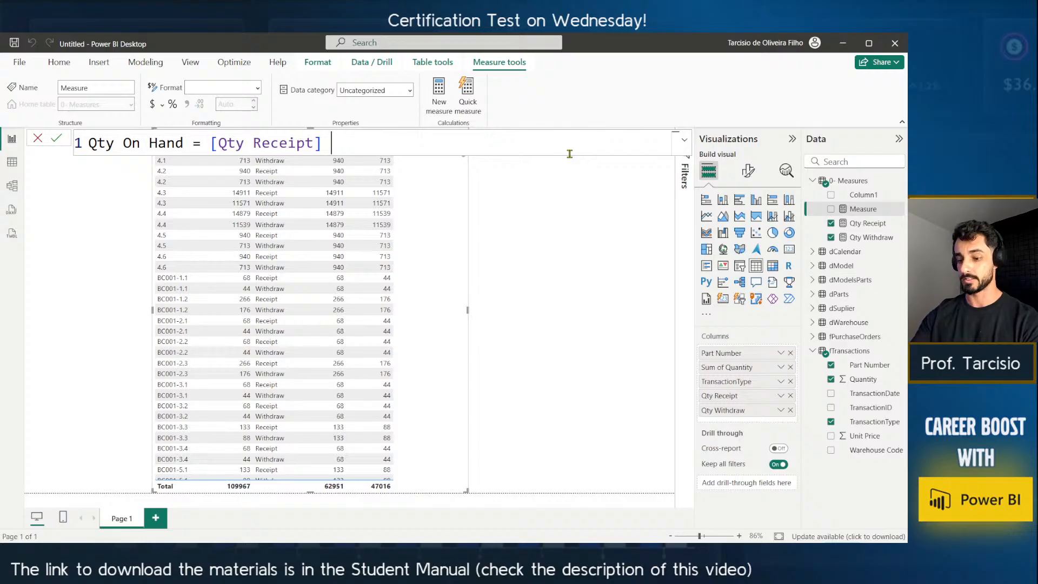
{"action": "type", "text": "- ["}
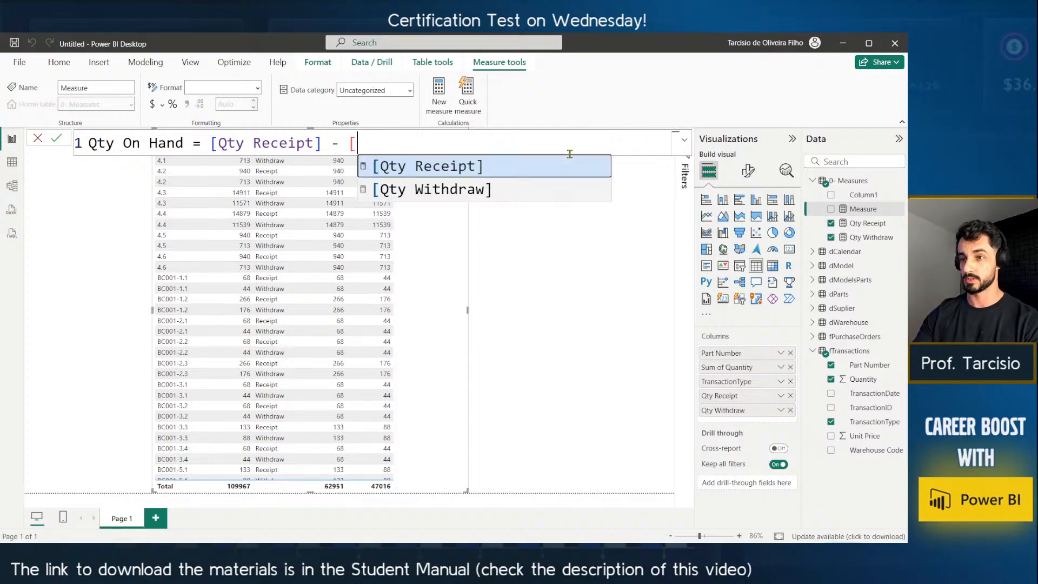
{"action": "key", "text": "Down"}
{"action": "key", "text": "Tab"}
{"action": "key", "text": "Return"}
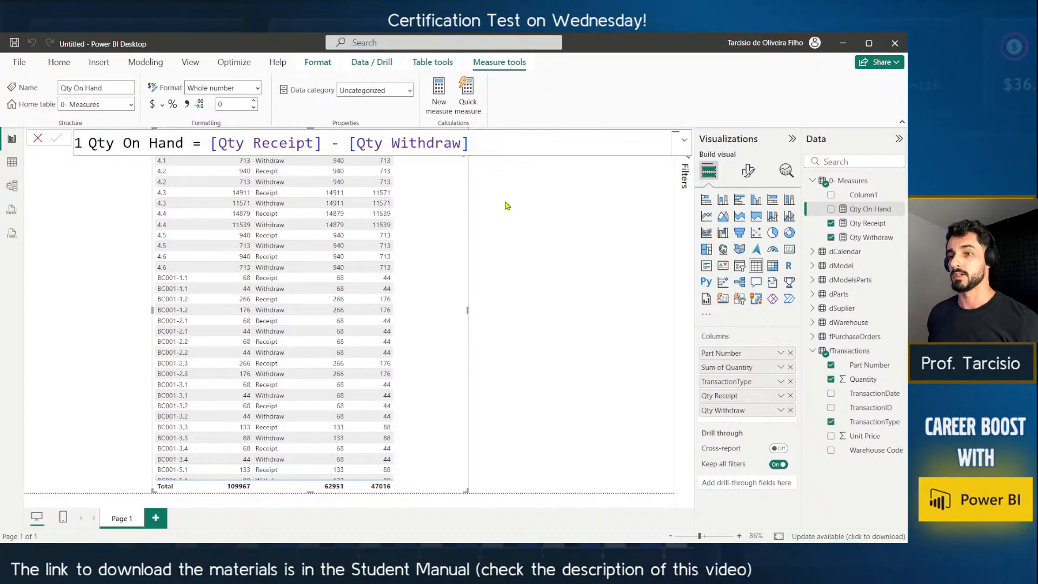
Add the Qty On Hand measure to the table visual, widen the table and check the measure's total and formula.
{"action": "left_click_drag", "start_coordinate": [441, 366], "coordinate": [431, 366]}
{"action": "left_click", "coordinate": [488, 283]}
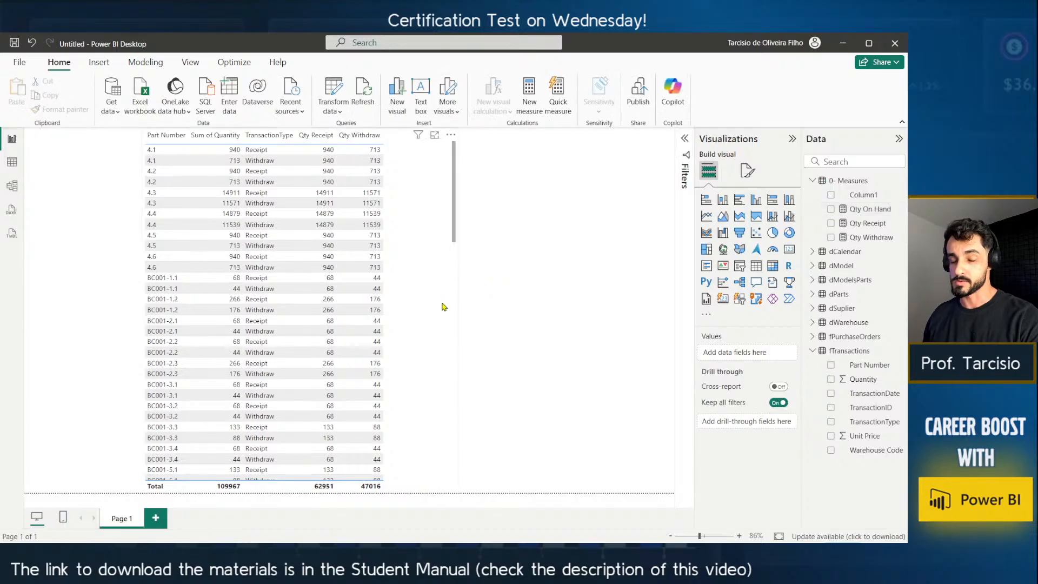
{"action": "left_click", "coordinate": [441, 310]}
{"action": "scroll", "coordinate": [441, 309], "scroll_direction": "down", "scroll_amount": 10}
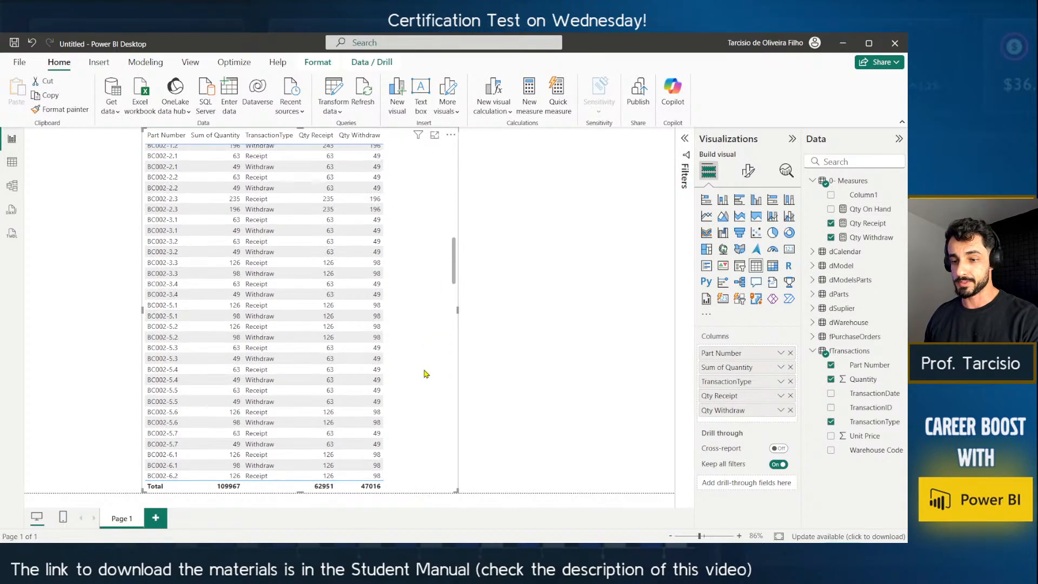
{"action": "scroll", "coordinate": [422, 367], "scroll_direction": "up", "scroll_amount": 10}
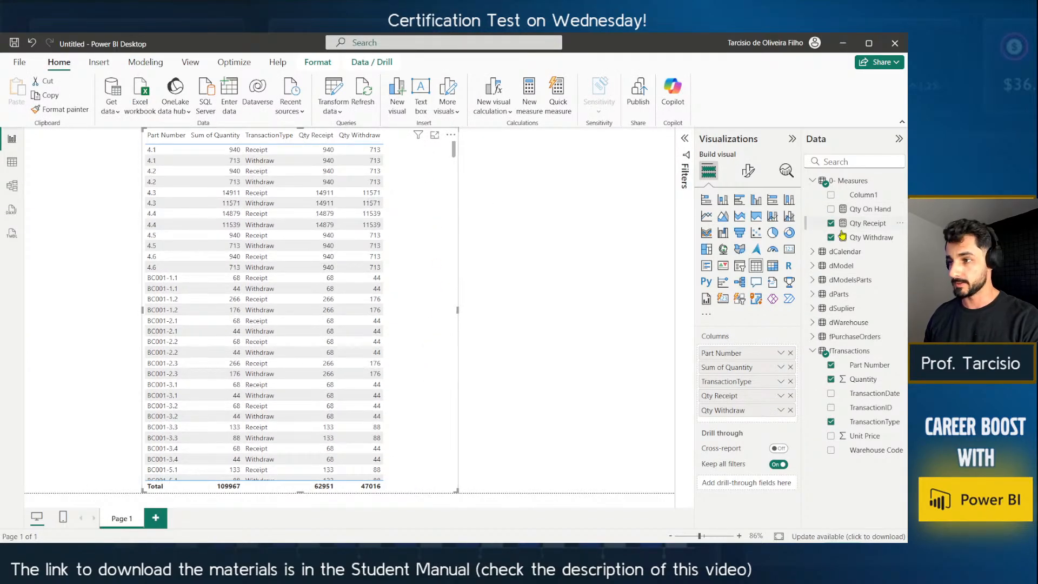
{"action": "left_click", "coordinate": [832, 209]}
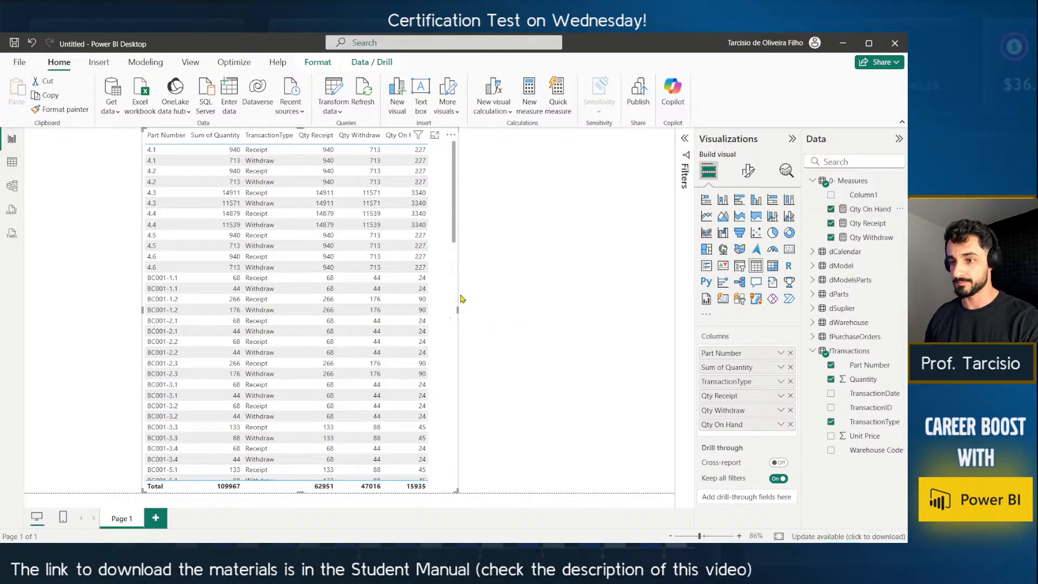
{"action": "left_click_drag", "start_coordinate": [458, 312], "coordinate": [471, 311]}
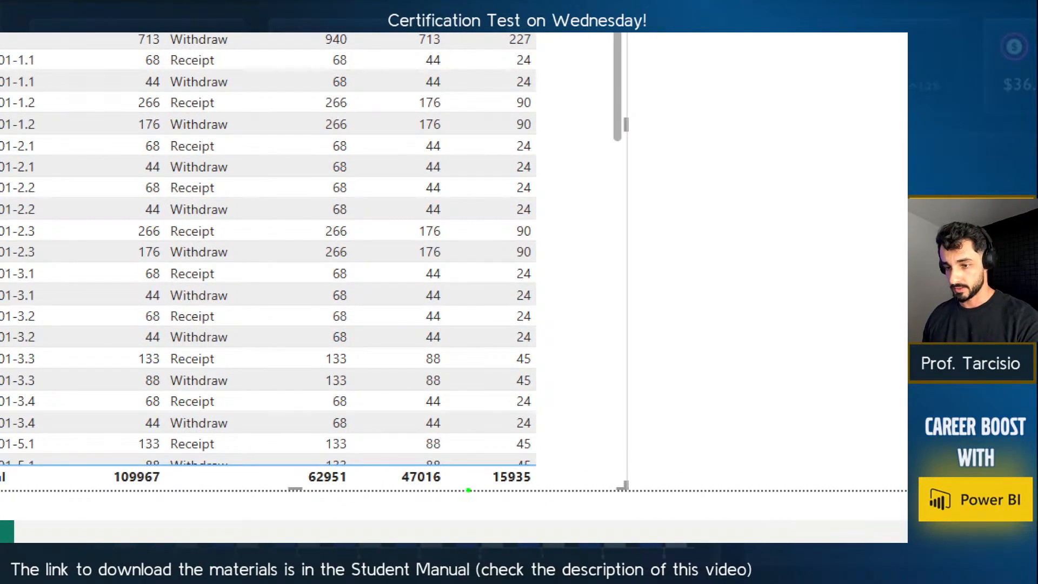
{"action": "left_click_drag", "start_coordinate": [548, 497], "coordinate": [474, 450]}
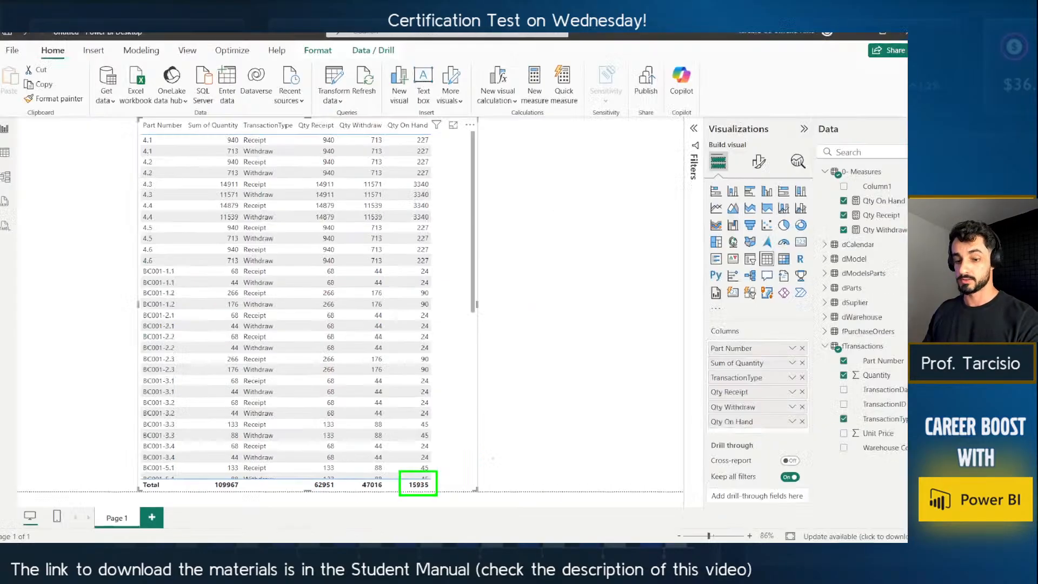
{"action": "left_click", "coordinate": [867, 209]}
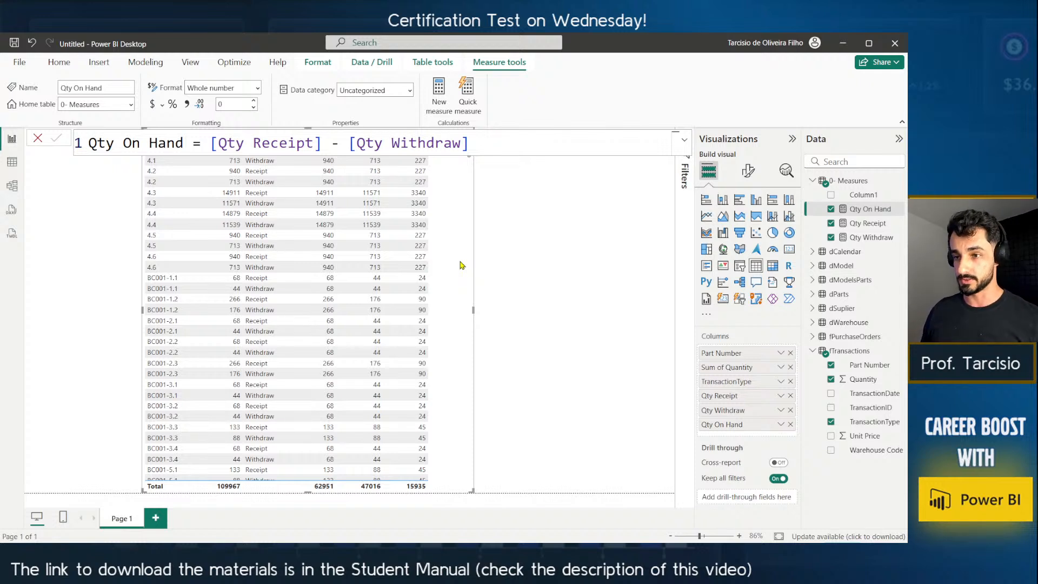
Add a slicer on the Date field of dCalendar, shrunk and placed in the empty area beside the table.
{"action": "left_click", "coordinate": [608, 246]}
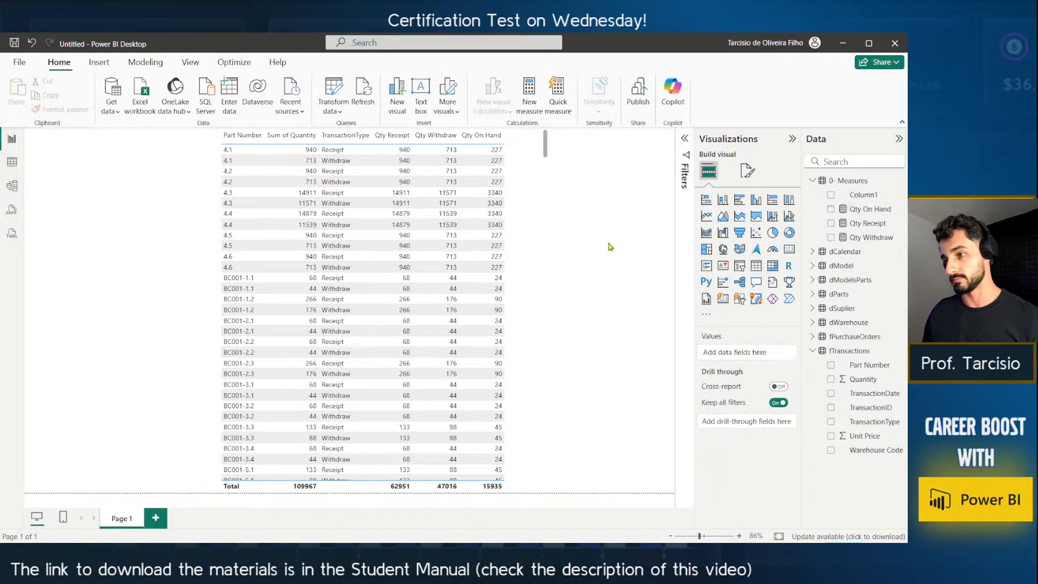
{"action": "left_click", "coordinate": [746, 273]}
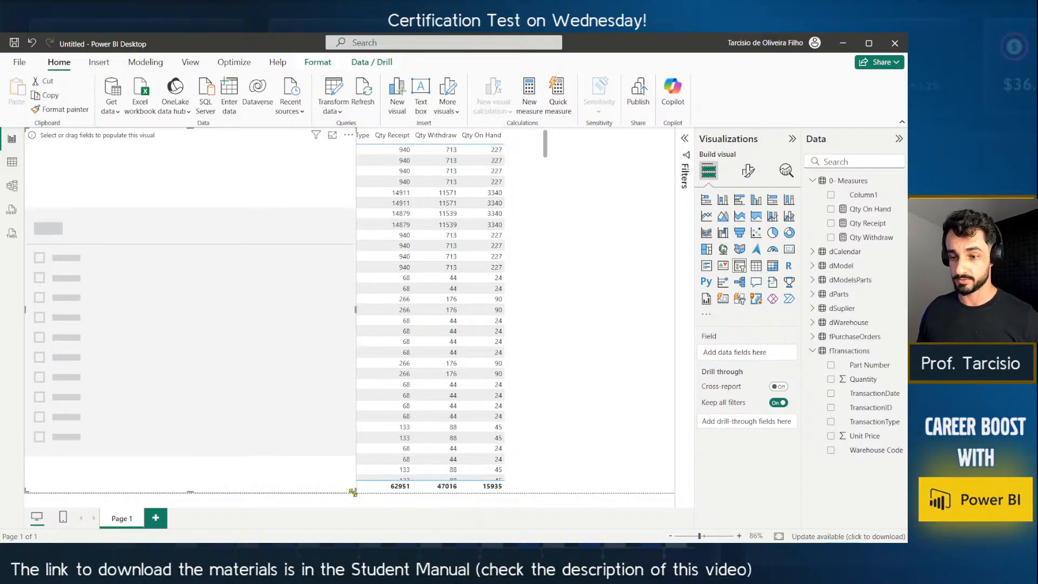
{"action": "left_click_drag", "start_coordinate": [349, 492], "coordinate": [172, 235]}
{"action": "left_click_drag", "start_coordinate": [145, 185], "coordinate": [163, 283]}
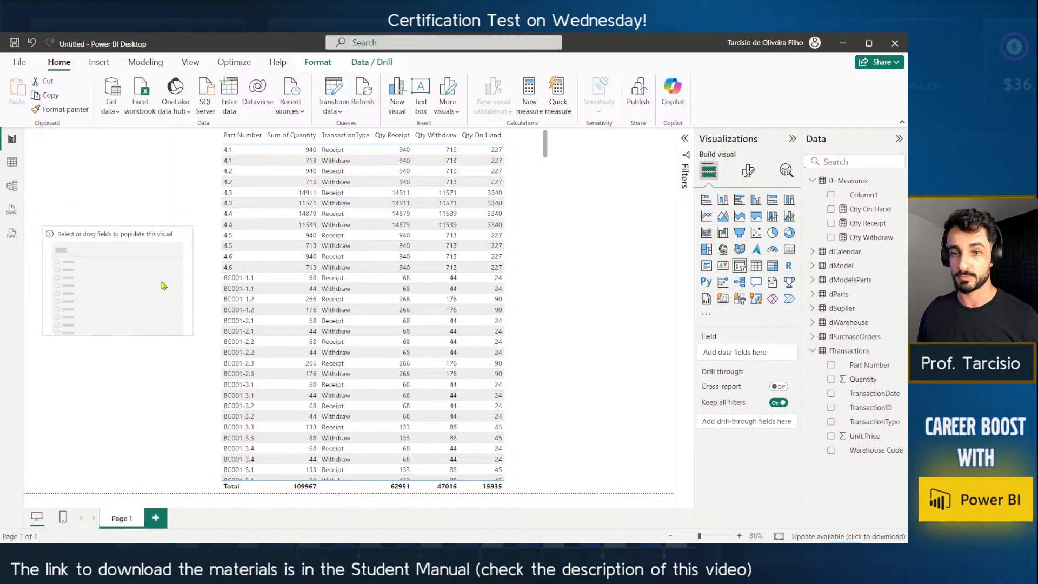
{"action": "left_click", "coordinate": [811, 352]}
{"action": "left_click", "coordinate": [812, 252]}
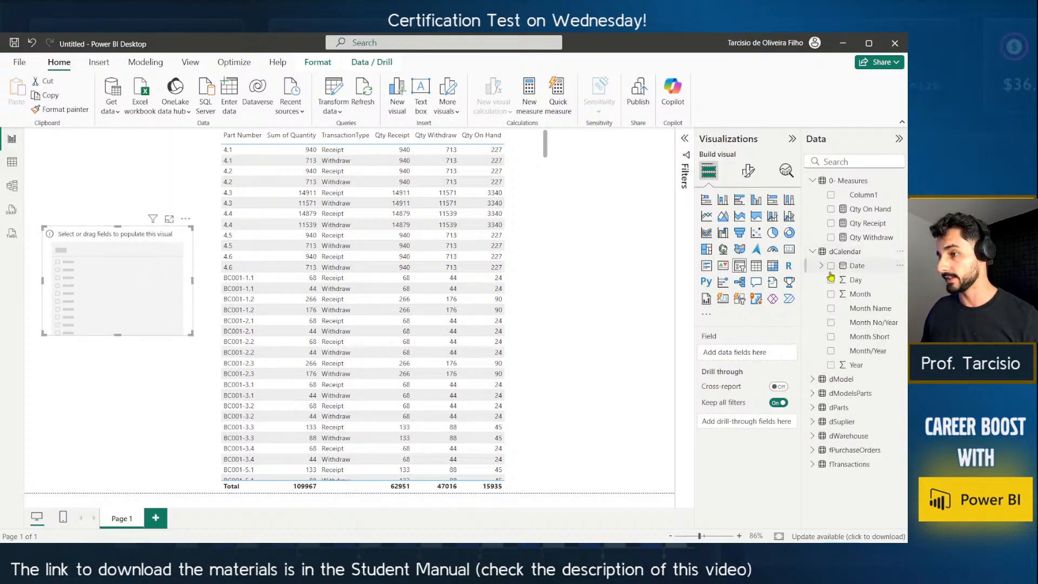
{"action": "left_click_drag", "start_coordinate": [865, 266], "coordinate": [755, 359]}
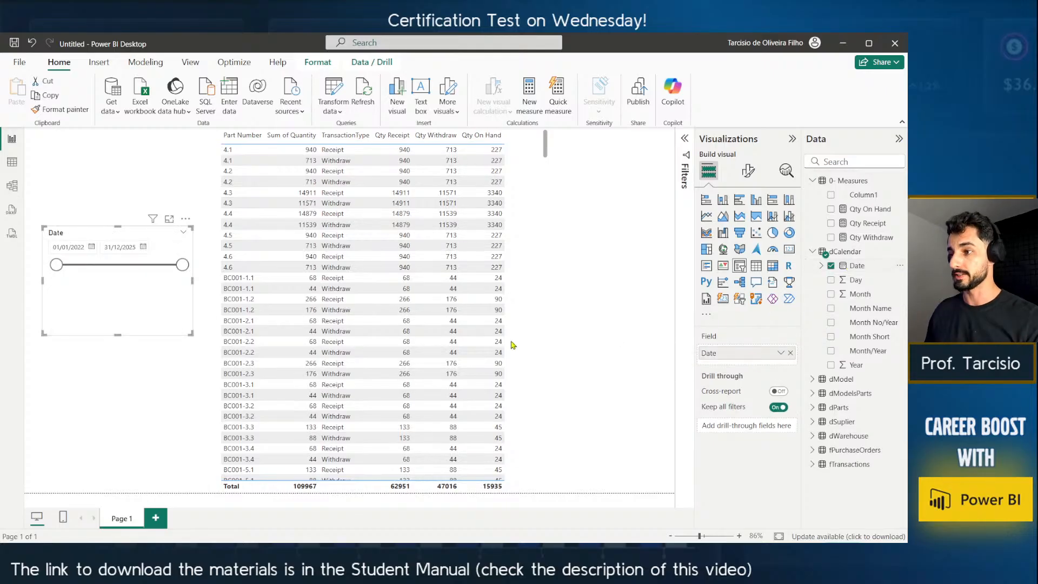
Set the date slicer's range from 01/01/2024 to 31/12/2024.
{"action": "left_click_drag", "start_coordinate": [182, 266], "coordinate": [149, 265]}
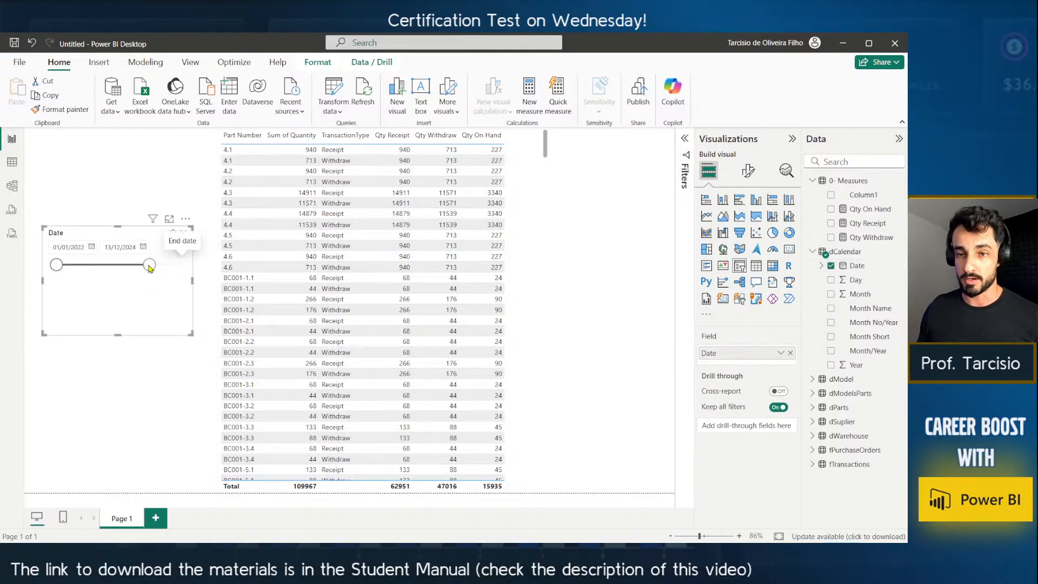
{"action": "left_click_drag", "start_coordinate": [56, 265], "coordinate": [113, 269]}
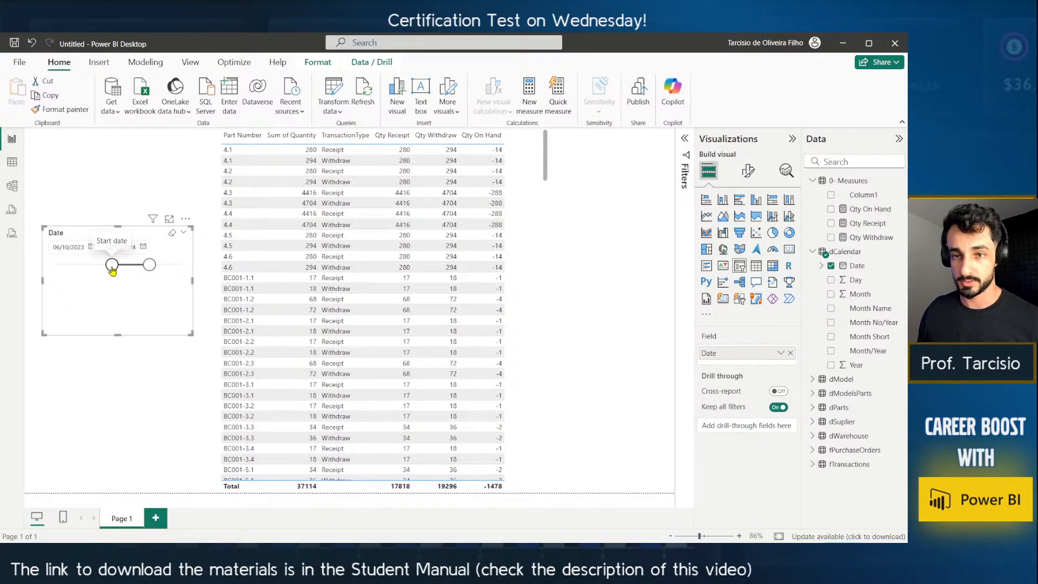
{"action": "left_click_drag", "start_coordinate": [112, 264], "coordinate": [80, 248]}
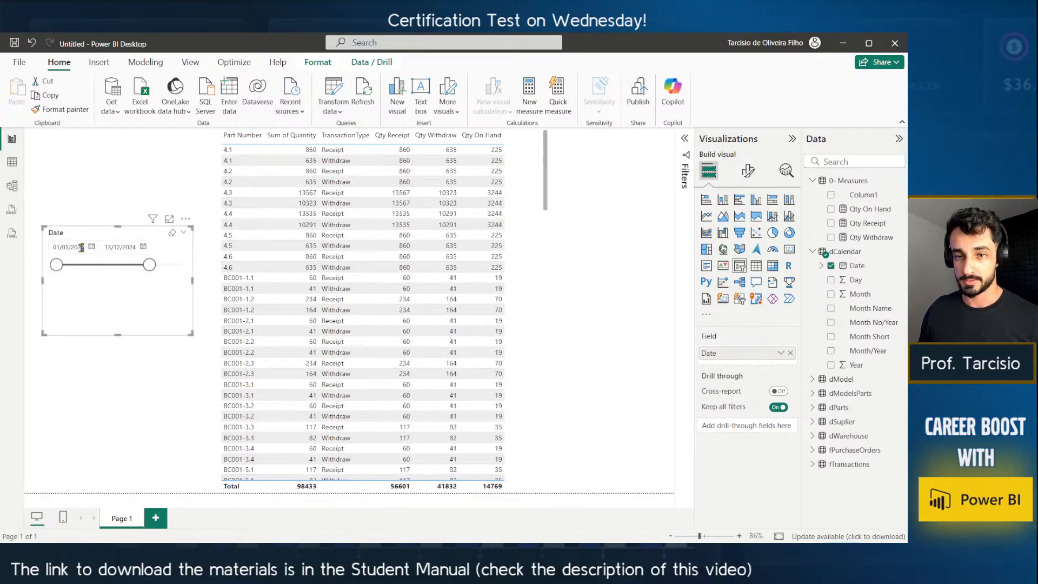
{"action": "type", "text": "4"}
{"action": "key", "text": "Return"}
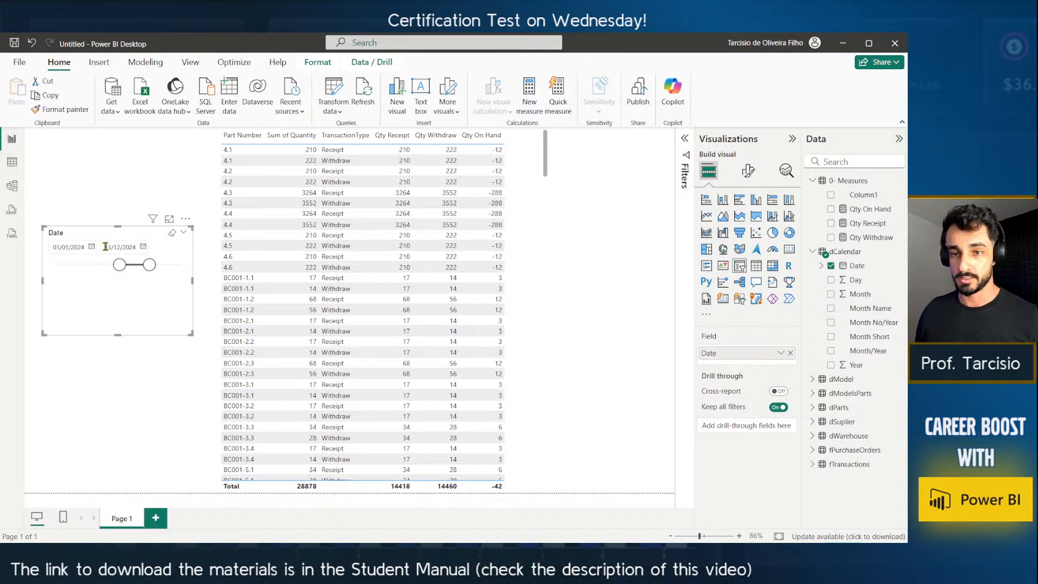
{"action": "left_click_drag", "start_coordinate": [106, 247], "coordinate": [112, 247]}
{"action": "type", "text": "31"}
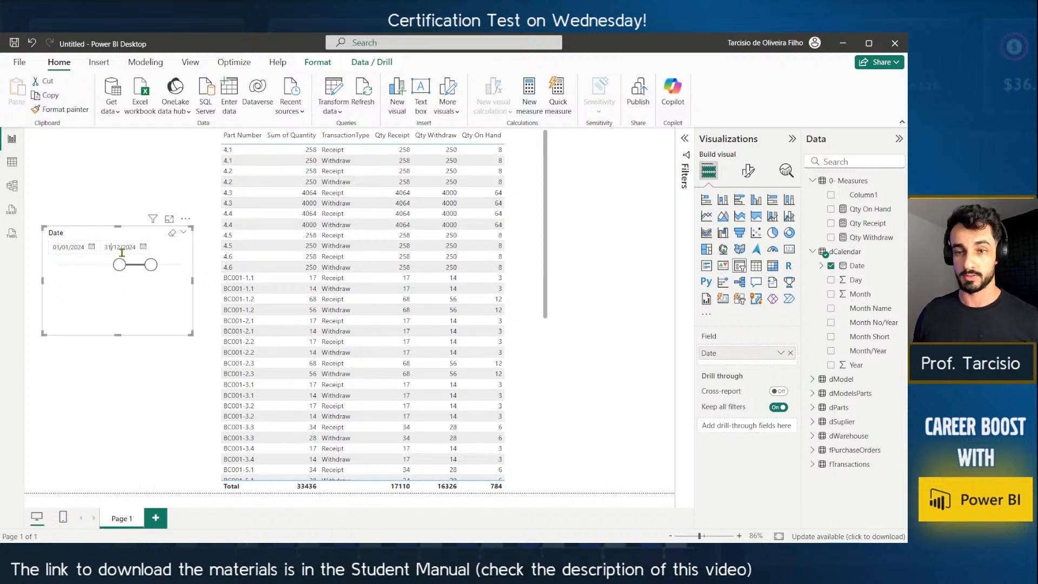
{"action": "left_click", "coordinate": [138, 212]}
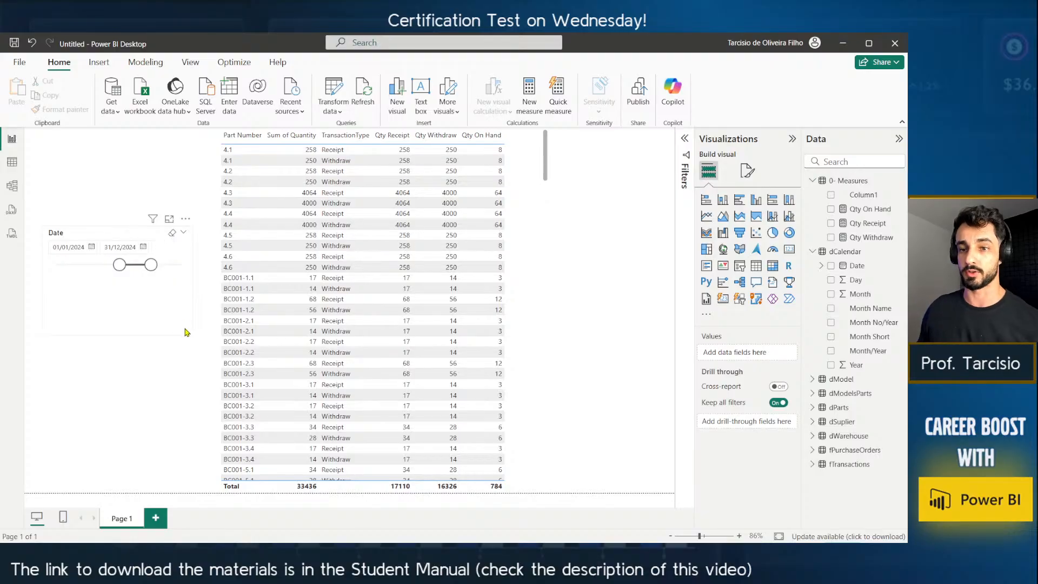
Look through the table's Qty On Hand values by part and its total for the 2024 period.
{"action": "scroll", "coordinate": [539, 347], "scroll_direction": "down", "scroll_amount": 10}
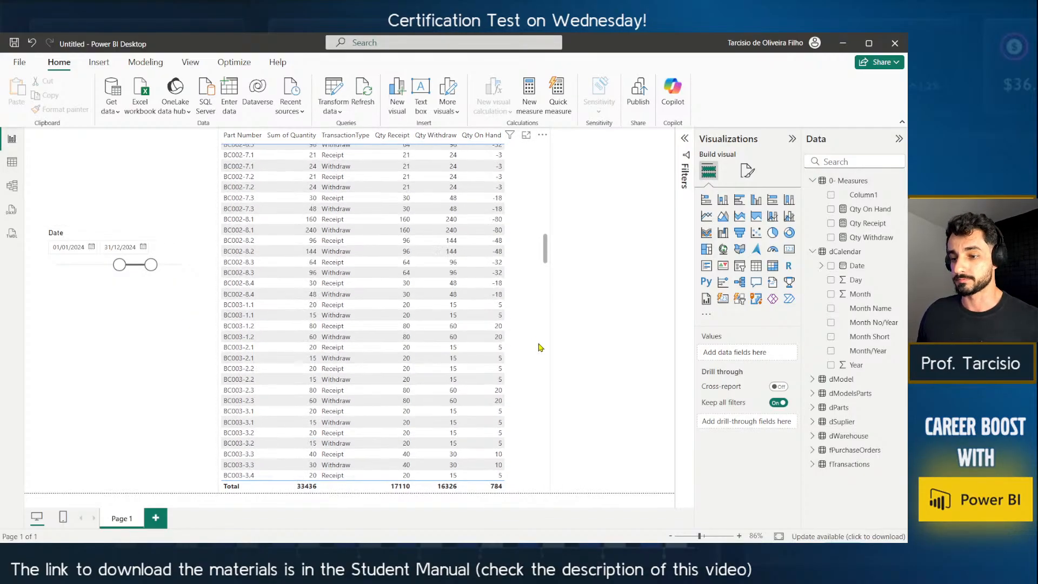
{"action": "scroll", "coordinate": [539, 347], "scroll_direction": "down", "scroll_amount": 15}
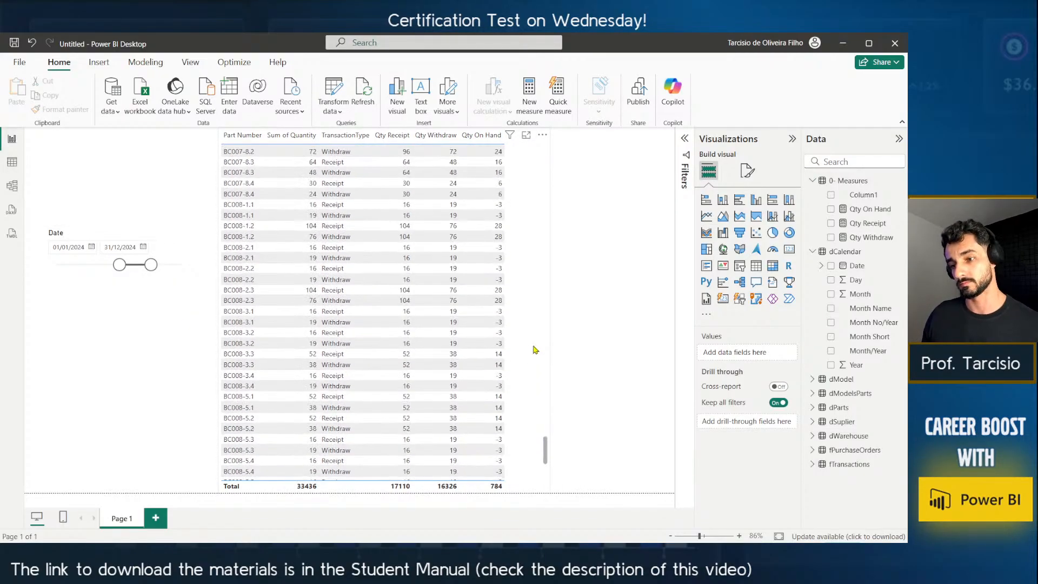
{"action": "scroll", "coordinate": [535, 349], "scroll_direction": "up", "scroll_amount": 15}
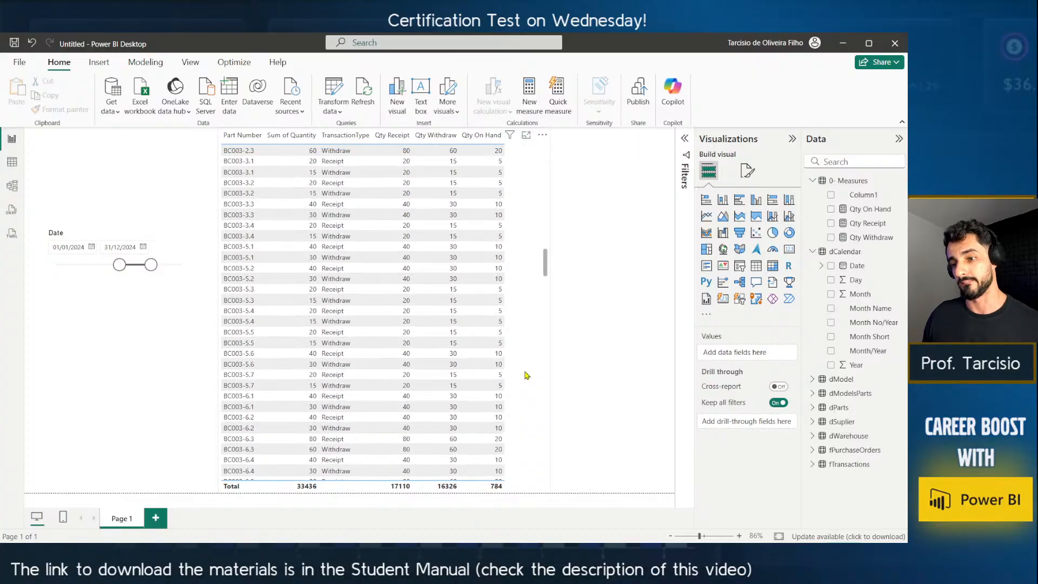
{"action": "scroll", "coordinate": [527, 374], "scroll_direction": "up", "scroll_amount": 12}
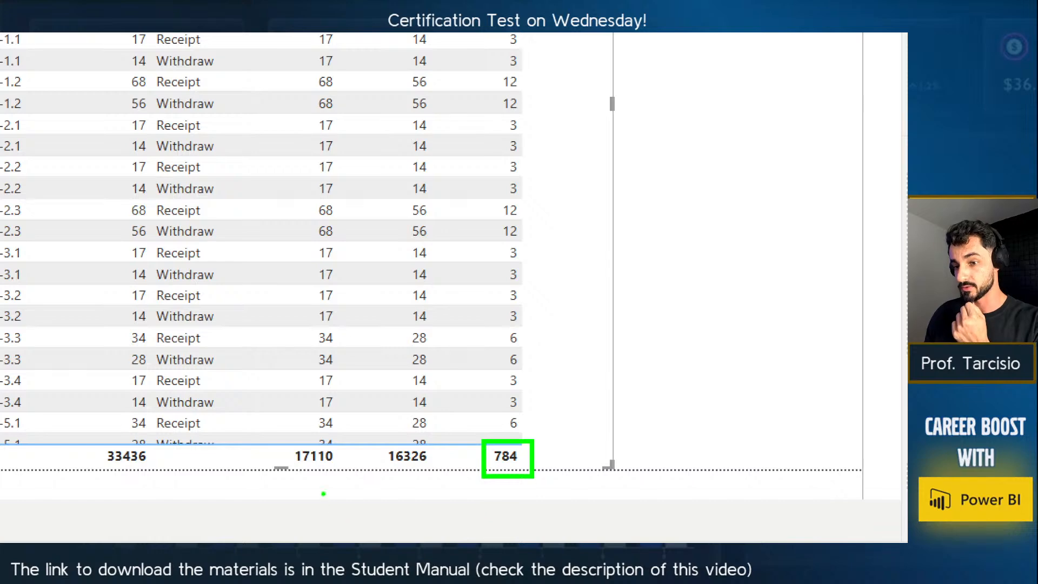
{"action": "key", "text": "Escape"}
Move the date slicer to the other side of the table, next to the total row, and reduce its height.
{"action": "mouse_move", "coordinate": [113, 314]}
{"action": "left_mouse_down"}
{"action": "mouse_move", "coordinate": [385, 355]}
{"action": "mouse_move", "coordinate": [627, 494]}
{"action": "left_mouse_up"}
{"action": "left_click_drag", "start_coordinate": [601, 391], "coordinate": [601, 442]}
{"action": "key", "text": "ctrl+1"}
{"action": "left_click", "coordinate": [447, 511]}
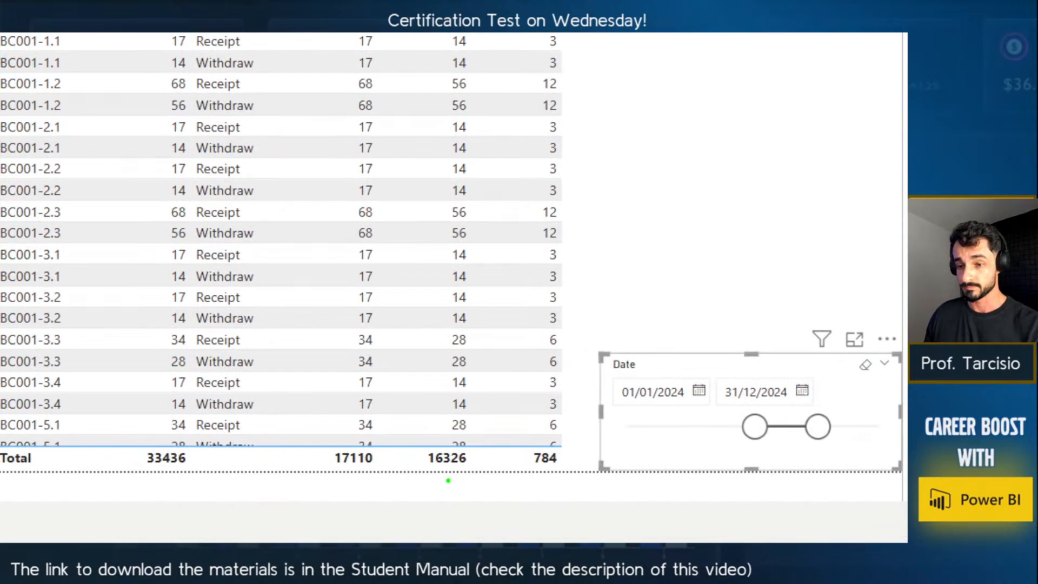
Compare the Qty Receipt, Qty Withdraw and Qty On Hand totals for the selected 2024 date range.
{"action": "left_click_drag", "start_coordinate": [380, 476], "coordinate": [315, 443]}
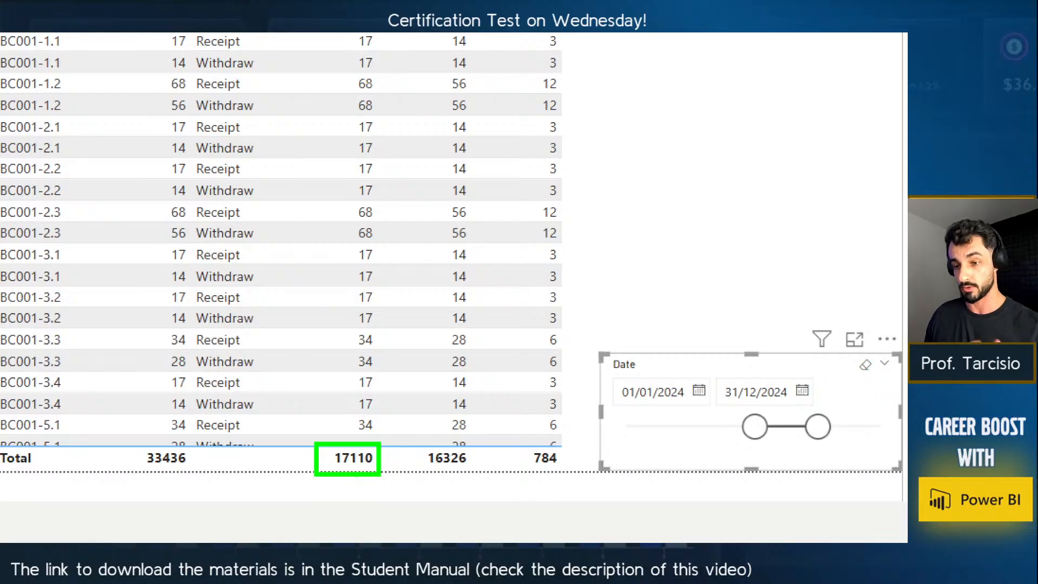
{"action": "key", "text": "Escape"}
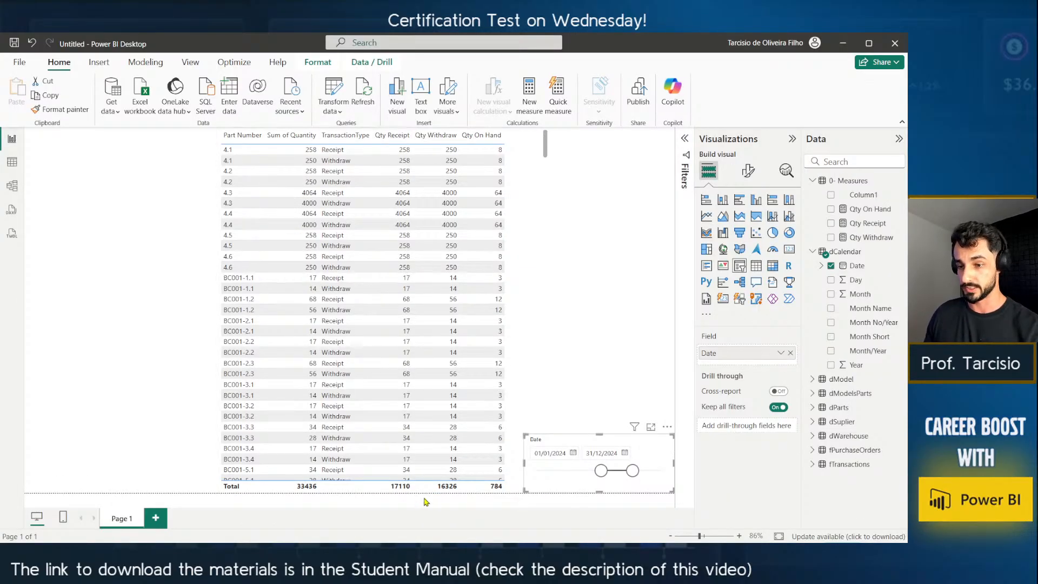
{"action": "key", "text": "ctrl+1"}
{"action": "left_click_drag", "start_coordinate": [442, 486], "coordinate": [376, 451]}
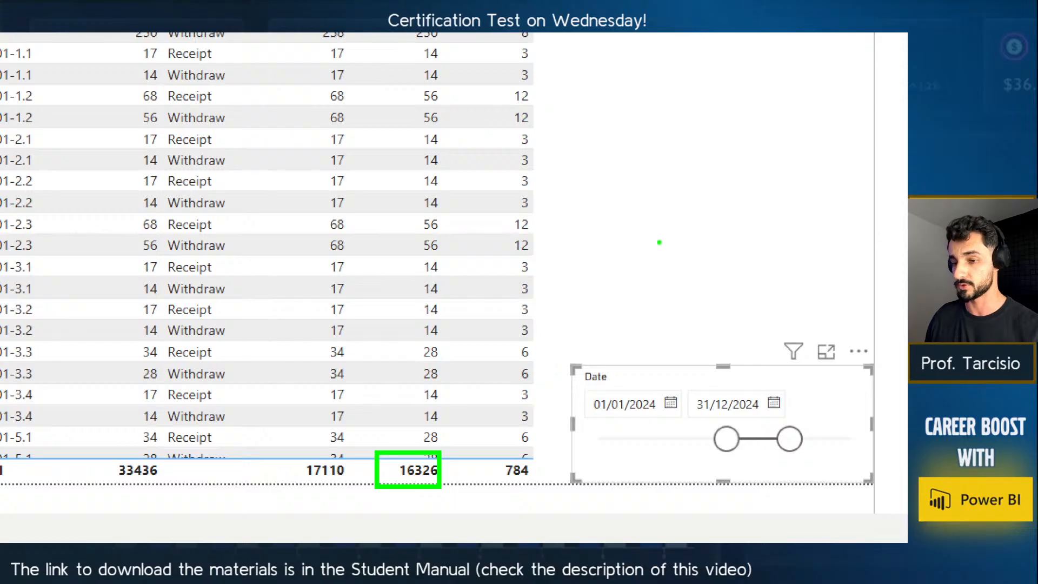
{"action": "key", "text": "e"}
{"action": "left_click_drag", "start_coordinate": [539, 492], "coordinate": [485, 455]}
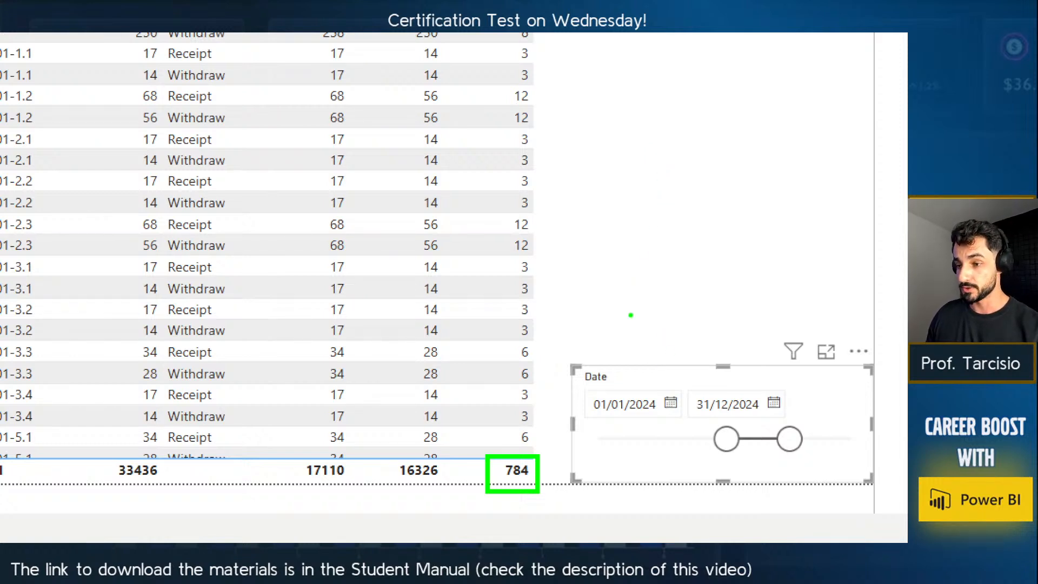
{"action": "mouse_move", "coordinate": [603, 281]}
{"action": "left_mouse_down"}
{"action": "mouse_move", "coordinate": [527, 428]}
{"action": "mouse_move", "coordinate": [562, 412]}
{"action": "left_mouse_up"}
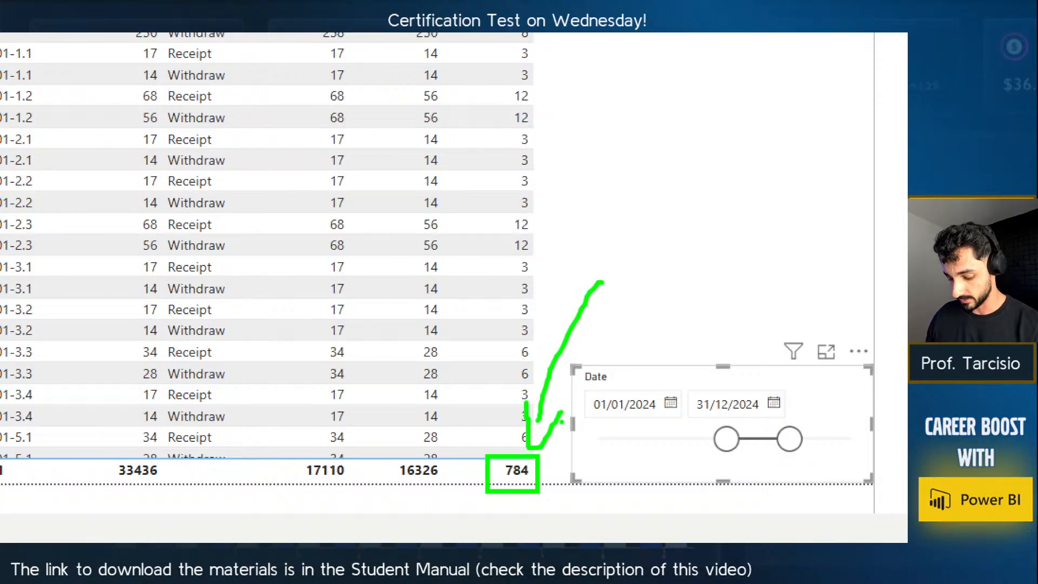
{"action": "key", "text": "Escape"}
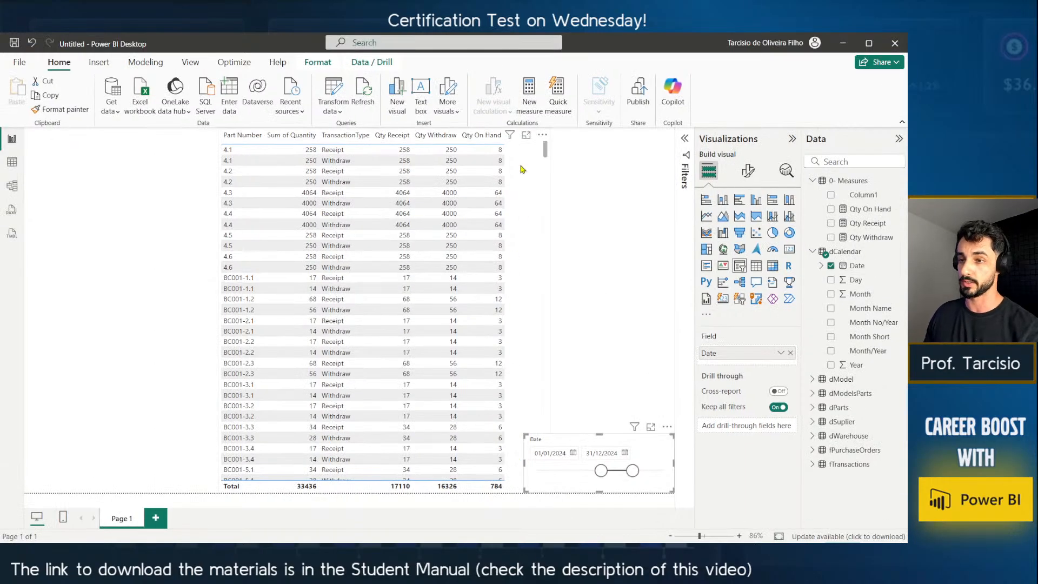
Examine the table's Receipt and Withdraw rows for part 4.1, and narrow the table visual to fit its columns.
{"action": "left_click", "coordinate": [520, 167]}
{"action": "key", "text": "ctrl+1"}
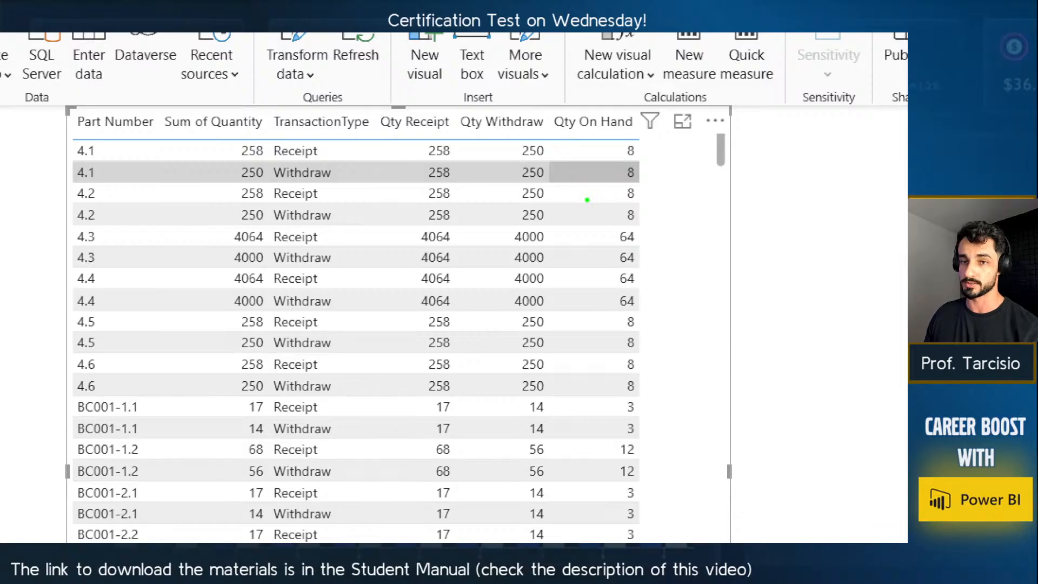
{"action": "mouse_move", "coordinate": [51, 157]}
{"action": "left_mouse_down"}
{"action": "mouse_move", "coordinate": [151, 180]}
{"action": "mouse_move", "coordinate": [326, 182]}
{"action": "left_mouse_up"}
{"action": "key", "text": "Escape"}
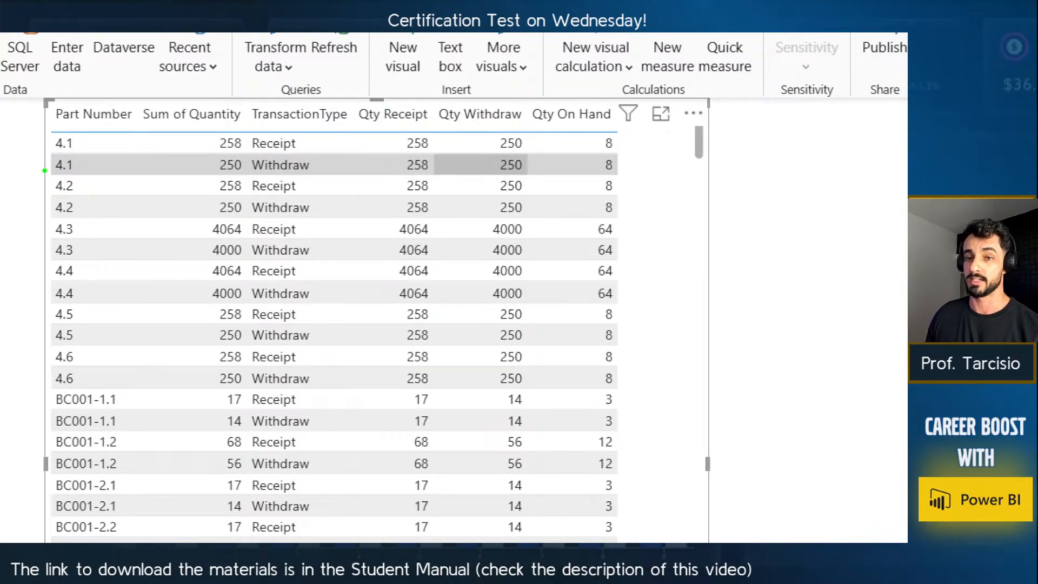
{"action": "mouse_move", "coordinate": [40, 173]}
{"action": "left_mouse_down"}
{"action": "mouse_move", "coordinate": [643, 156]}
{"action": "mouse_move", "coordinate": [380, 153]}
{"action": "mouse_move", "coordinate": [390, 154]}
{"action": "left_mouse_up"}
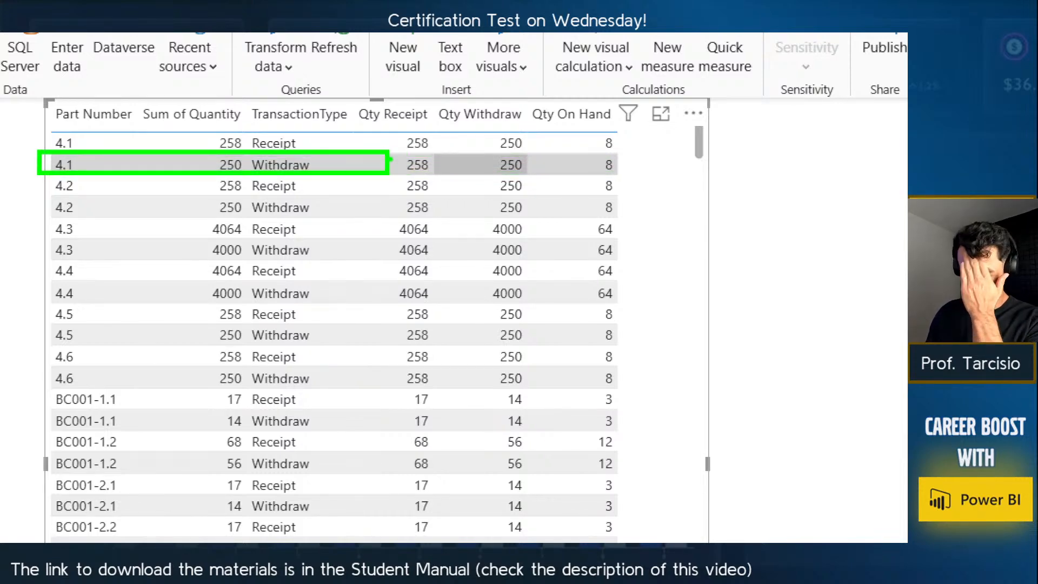
{"action": "key", "text": "Escape"}
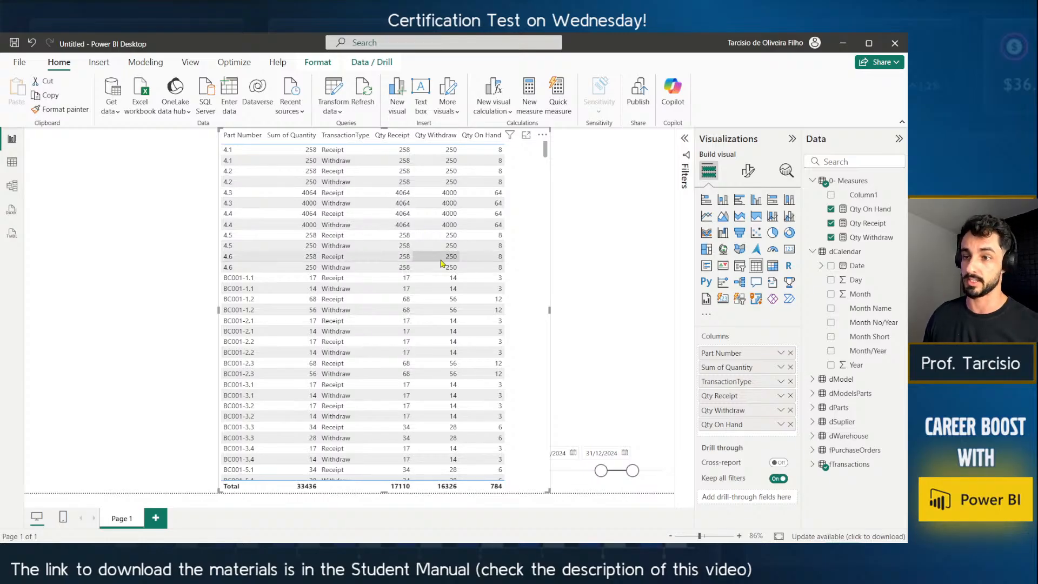
{"action": "scroll", "coordinate": [432, 444], "scroll_direction": "down", "scroll_amount": 5}
{"action": "scroll", "coordinate": [432, 443], "scroll_direction": "up", "scroll_amount": 5}
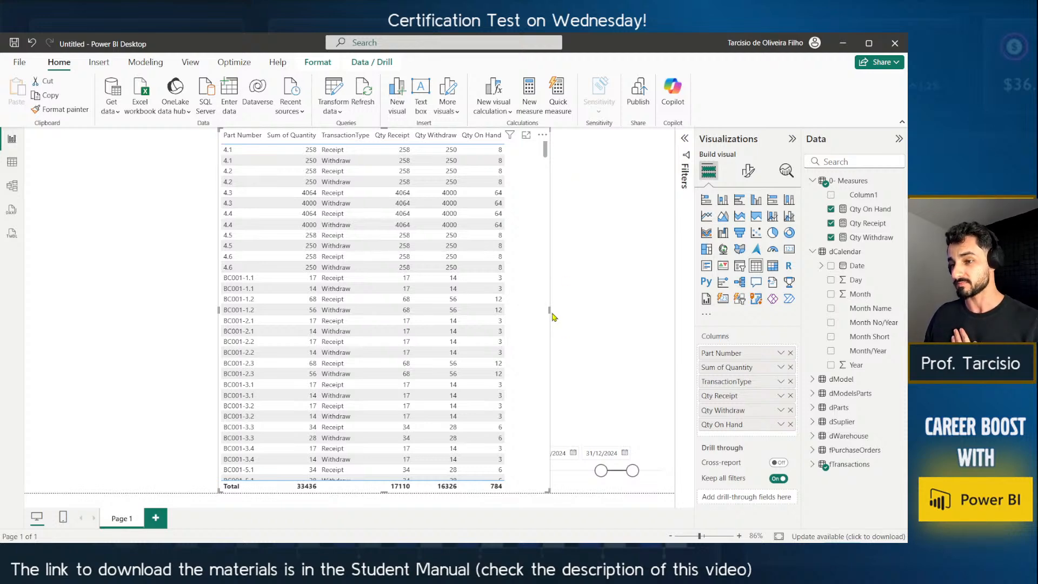
{"action": "left_click_drag", "start_coordinate": [550, 313], "coordinate": [523, 311]}
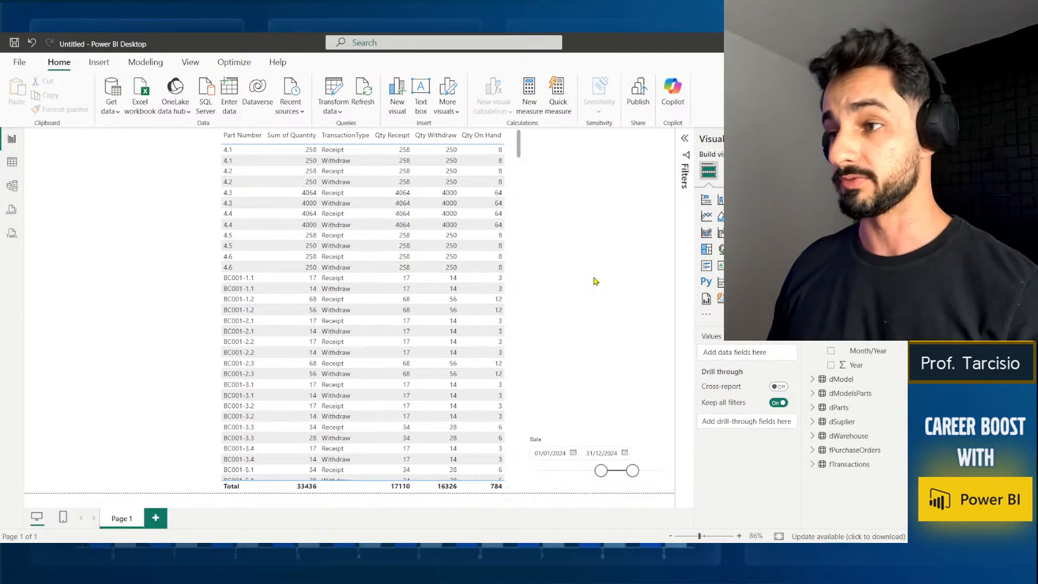
Open the Qty On Hand measure and start a CALCULATE around [Qty Receipt] - [Qty Withdraw], indenting the expression on its own line.
{"action": "left_click", "coordinate": [866, 195]}
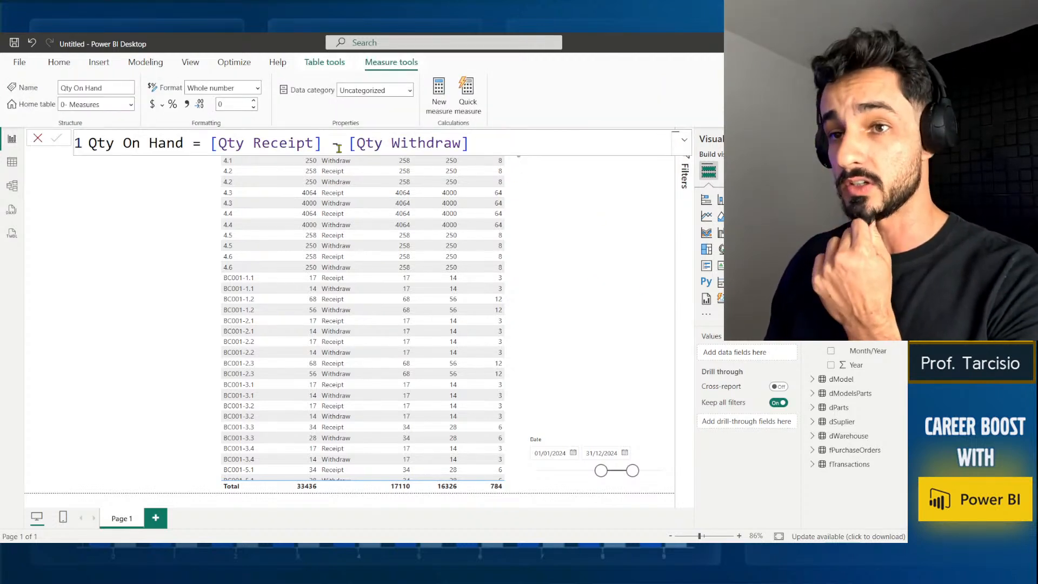
{"action": "left_click", "coordinate": [212, 145]}
{"action": "key", "text": "shift+Return"}
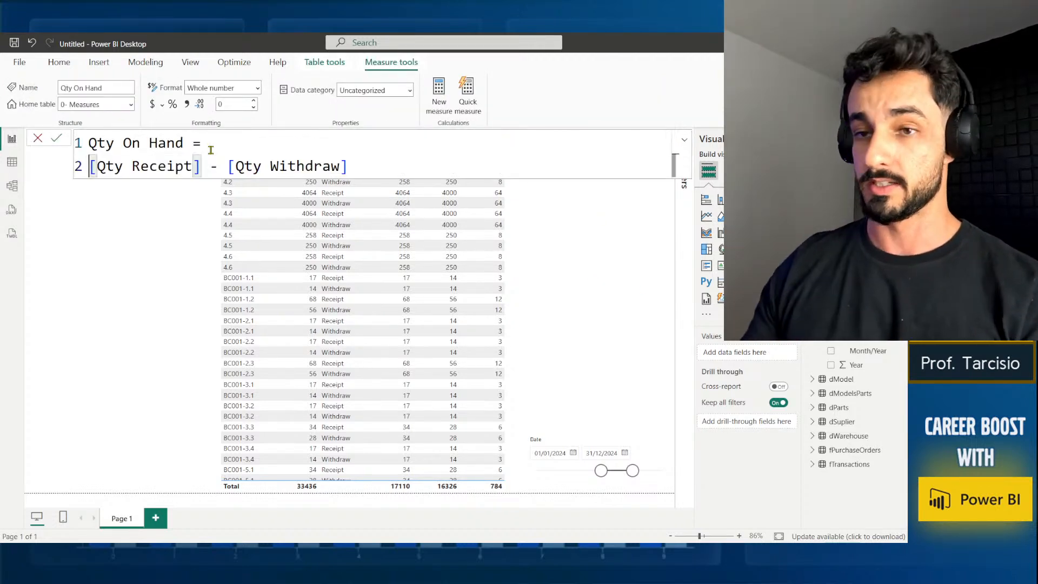
{"action": "key", "text": "shift+Return"}
{"action": "key", "text": "Up"}
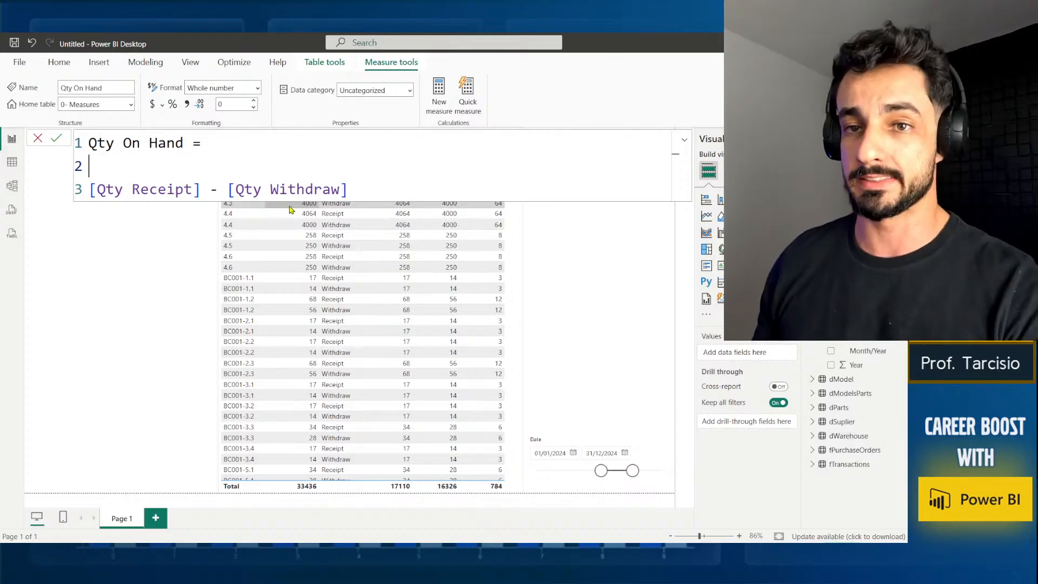
{"action": "type", "text": "CALC"}
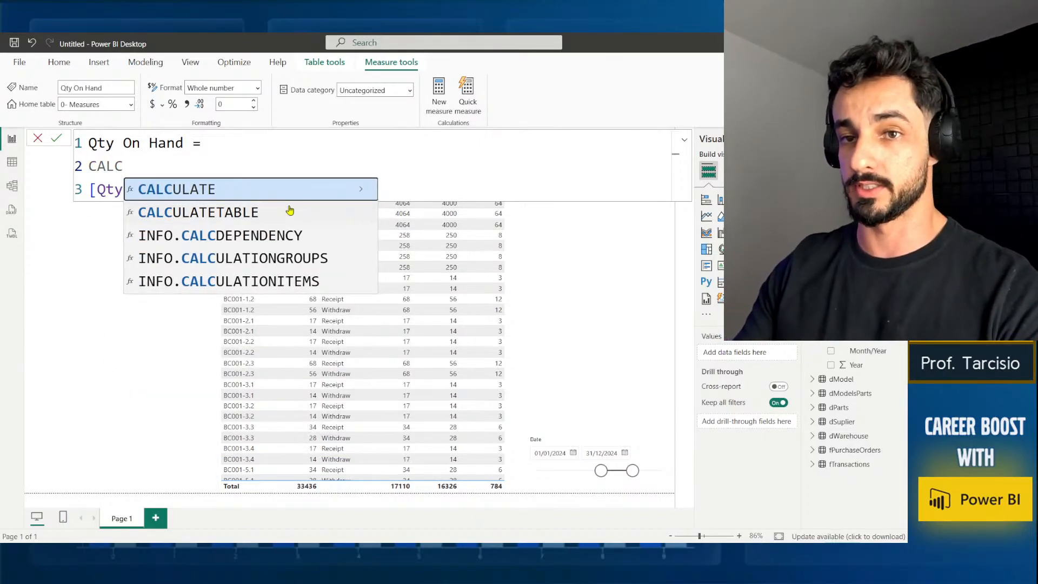
{"action": "key", "text": "Tab"}
{"action": "key", "text": "Down"}
{"action": "key", "text": "Home"}
{"action": "key", "text": "Tab"}
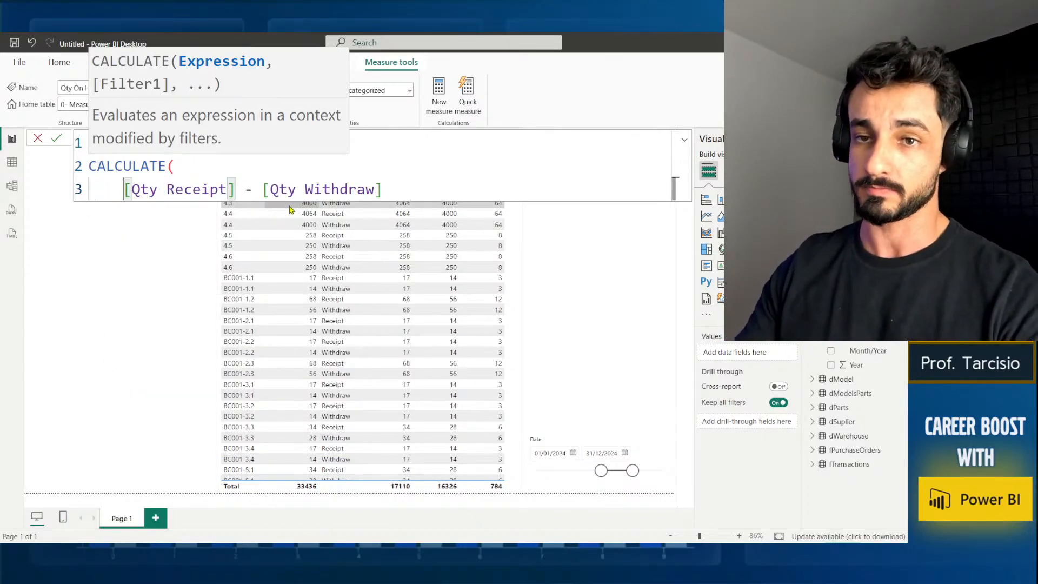
Add a comma after [Qty Withdraw] and start an indented line for CALCULATE's first filter argument.
{"action": "key", "text": "End"}
{"action": "key", "text": "shift+Return"}
{"action": "key", "text": "Left"}
{"action": "key", "text": "Left"}
{"action": "key", "text": "Left"}
{"action": "key", "text": "Left"}
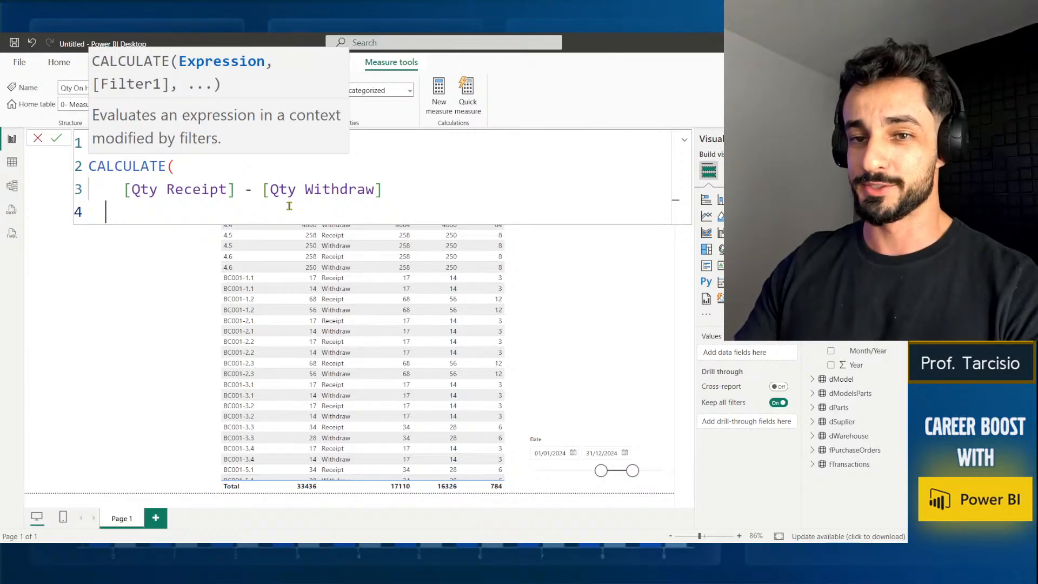
{"action": "type", "text": ","}
{"action": "key", "text": "shift+Return"}
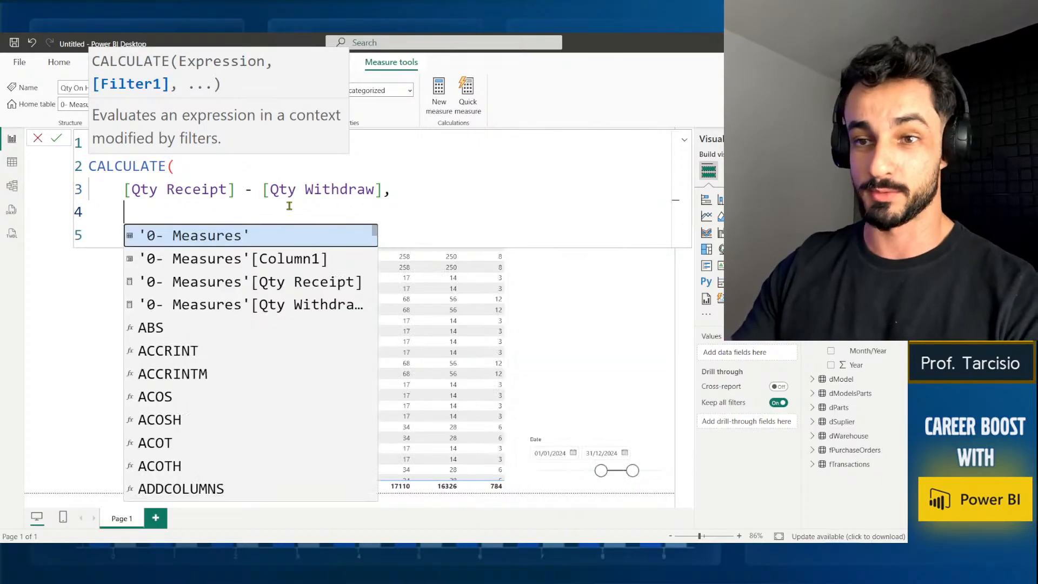
{"action": "key", "text": "Escape"}
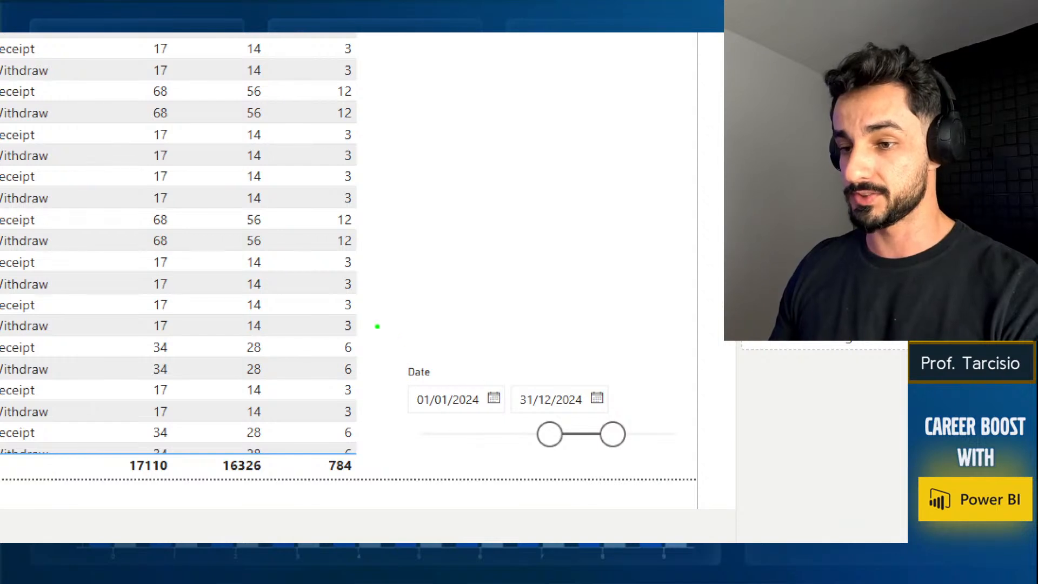
Examine the date slicer's start and end dates beside the Qty On Hand column.
{"action": "mouse_move", "coordinate": [377, 318]}
{"action": "left_mouse_down"}
{"action": "mouse_move", "coordinate": [703, 507]}
{"action": "mouse_move", "coordinate": [668, 474]}
{"action": "left_mouse_up"}
{"action": "mouse_move", "coordinate": [688, 183]}
{"action": "left_mouse_down"}
{"action": "mouse_move", "coordinate": [651, 207]}
{"action": "mouse_move", "coordinate": [542, 367]}
{"action": "left_mouse_up"}
{"action": "left_click_drag", "start_coordinate": [522, 205], "coordinate": [736, 373]}
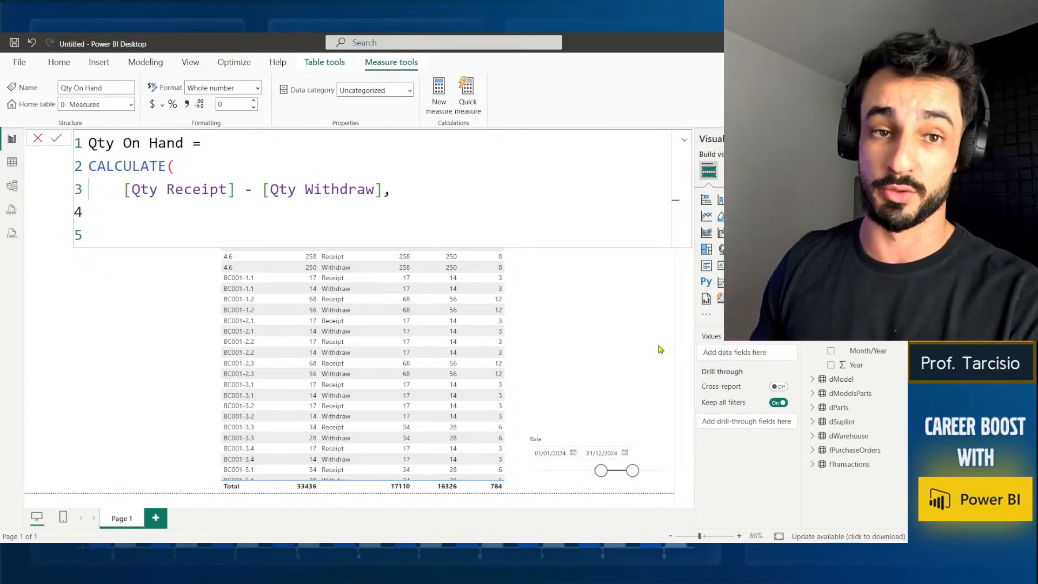
{"action": "key", "text": "ctrl+1"}
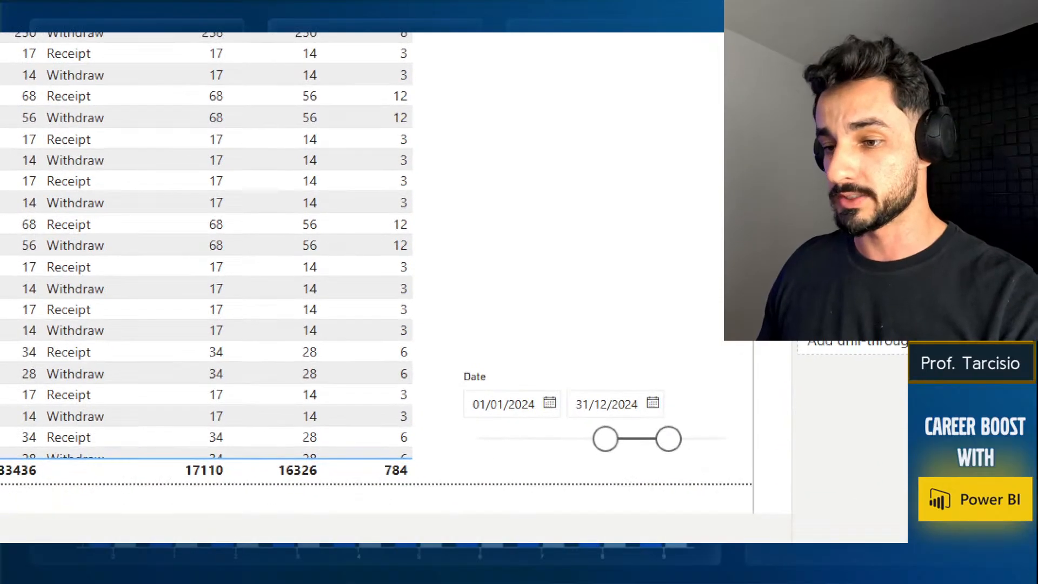
{"action": "left_click", "coordinate": [579, 445]}
{"action": "mouse_move", "coordinate": [541, 335]}
{"action": "left_mouse_down"}
{"action": "mouse_move", "coordinate": [578, 366]}
{"action": "mouse_move", "coordinate": [457, 440]}
{"action": "mouse_move", "coordinate": [429, 440]}
{"action": "left_mouse_up"}
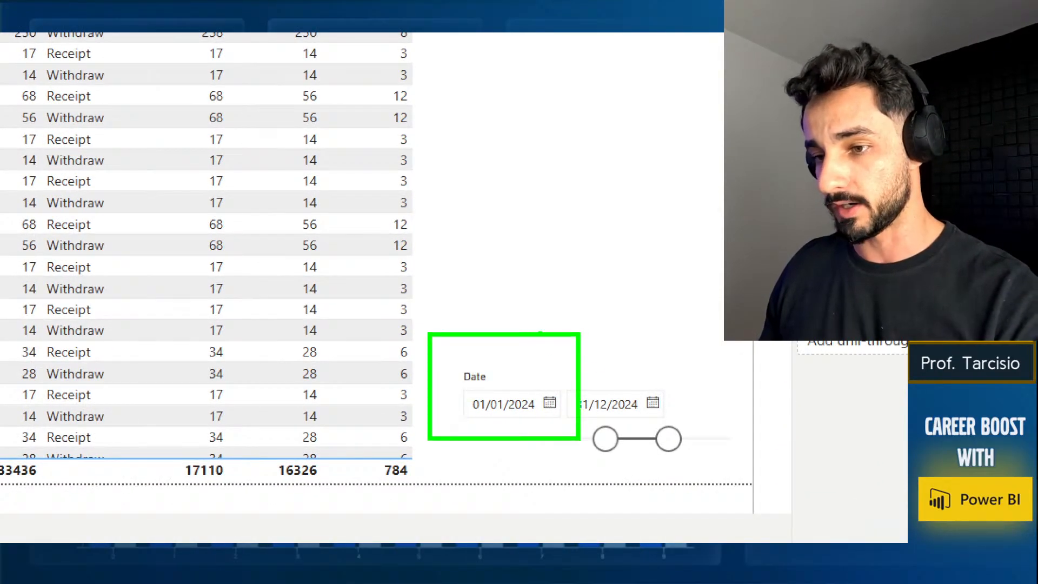
{"action": "left_click_drag", "start_coordinate": [552, 314], "coordinate": [457, 447]}
{"action": "left_click_drag", "start_coordinate": [464, 322], "coordinate": [533, 455]}
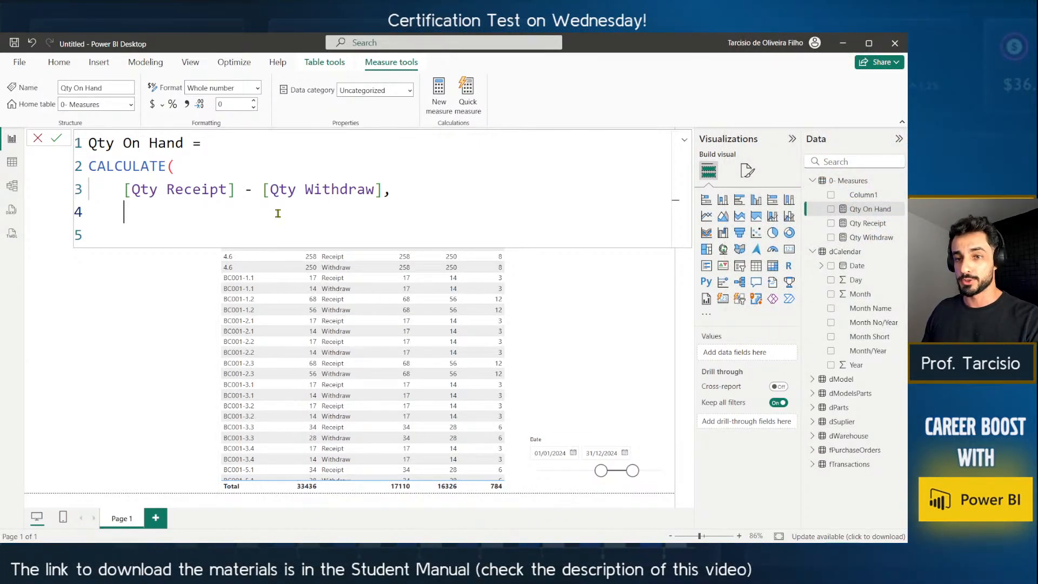
Add REMOVEFILTERS(dCalendar[Date]) as the filter argument of Qty On Hand, close CALCULATE and commit the measure.
{"action": "type", "text": "remo"}
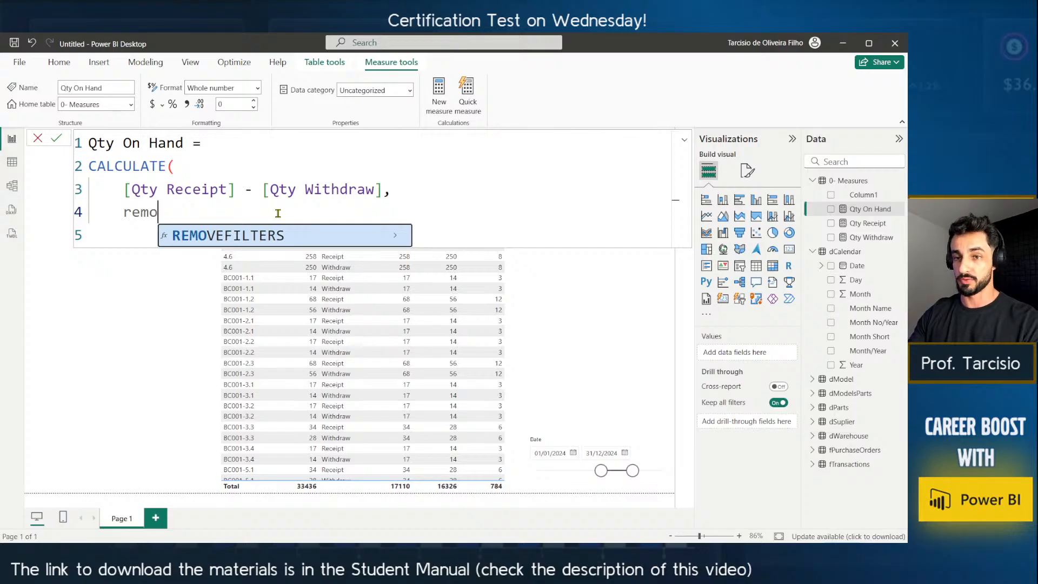
{"action": "key", "text": "Tab"}
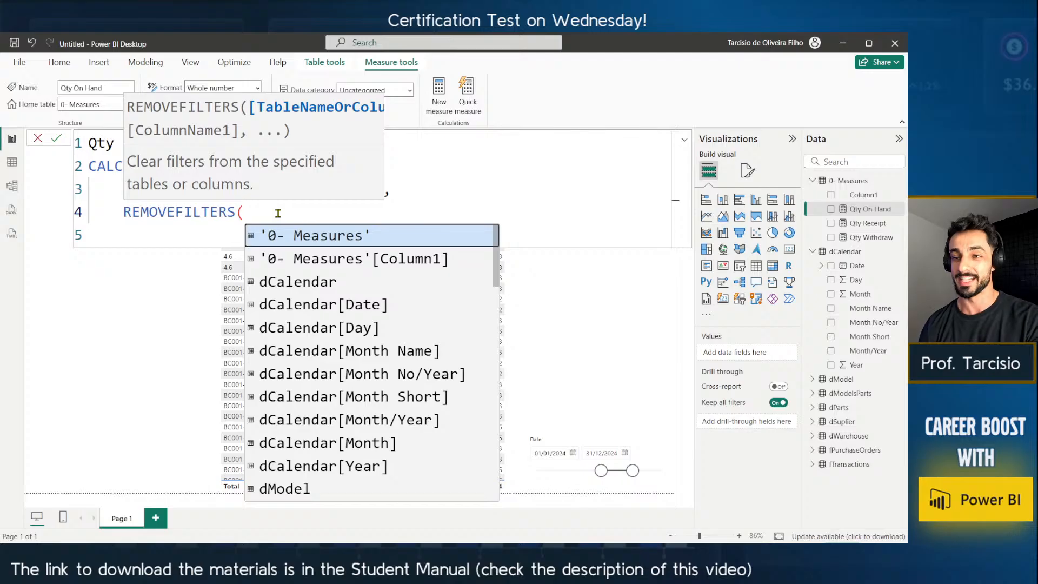
{"action": "type", "text": "D"}
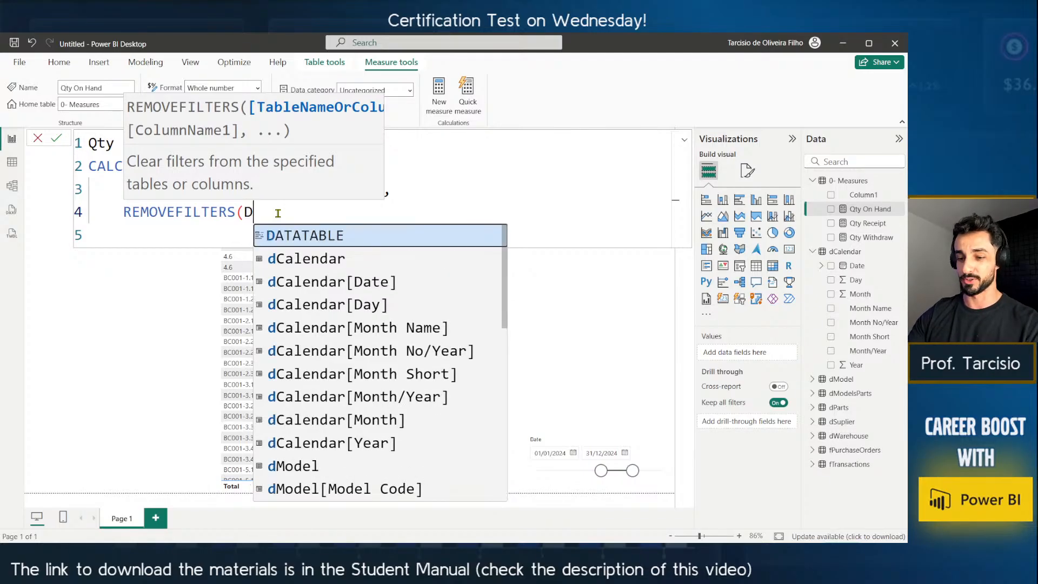
{"action": "type", "text": "CA"}
{"action": "key", "text": "Down"}
{"action": "key", "text": "Tab"}
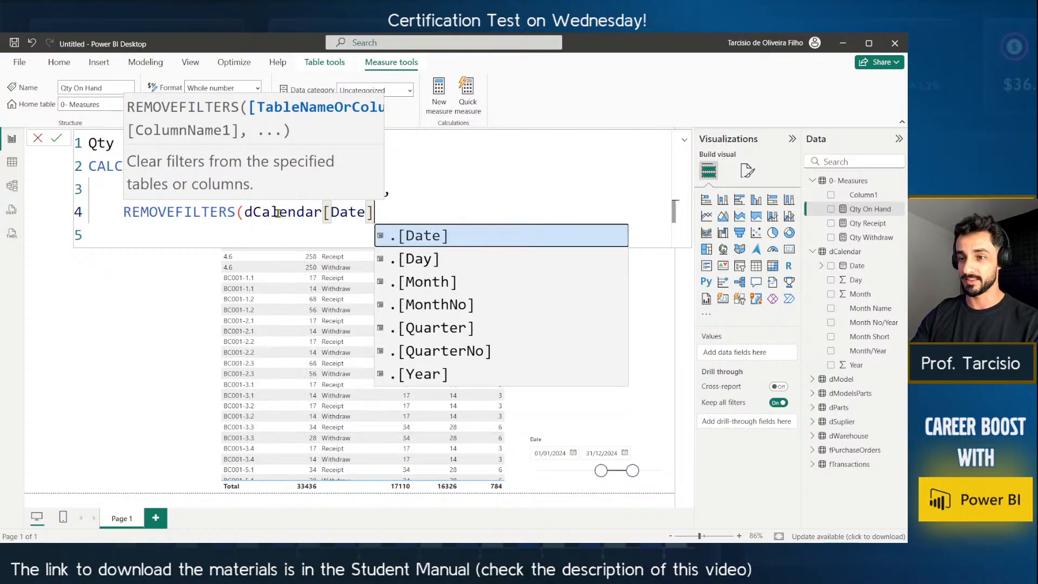
{"action": "type", "text": ") "}
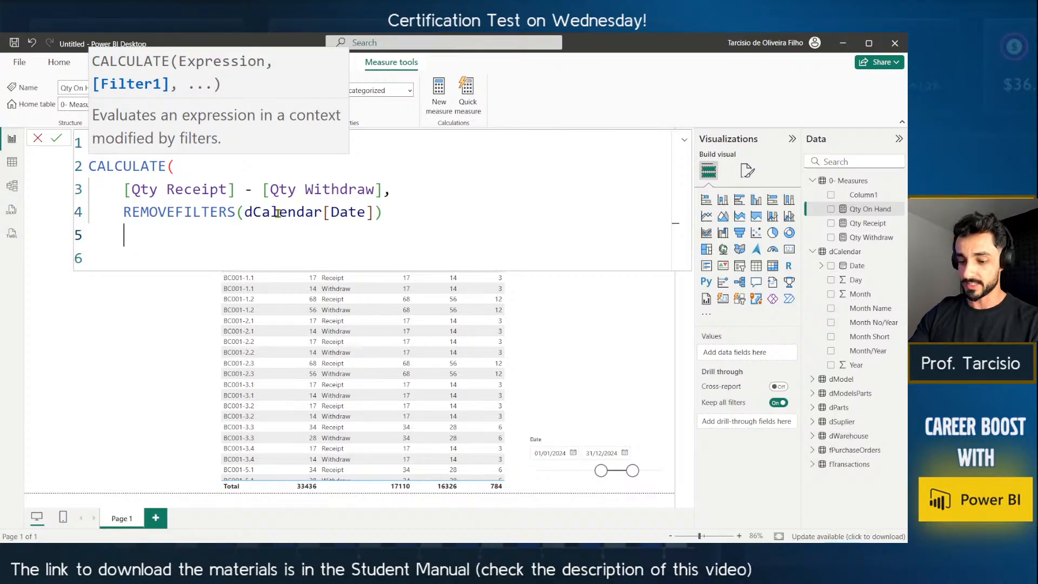
{"action": "type", "text": ")"}
{"action": "key", "text": "Return"}
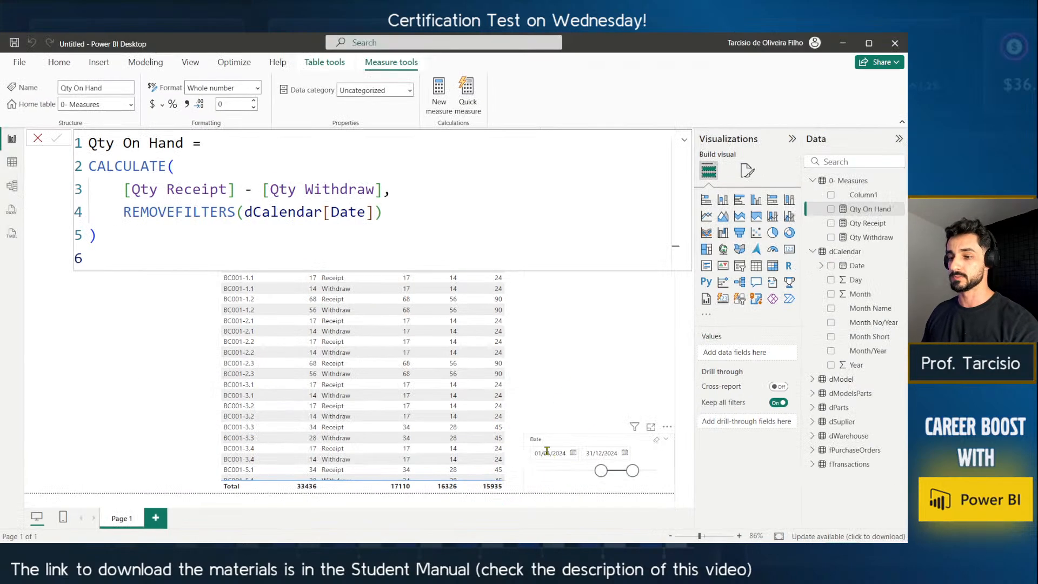
Add a comma after REMOVEFILTERS in Qty On Hand and start a second filter argument on a new line with dCalendar[Date] <=.
{"action": "left_click", "coordinate": [465, 205]}
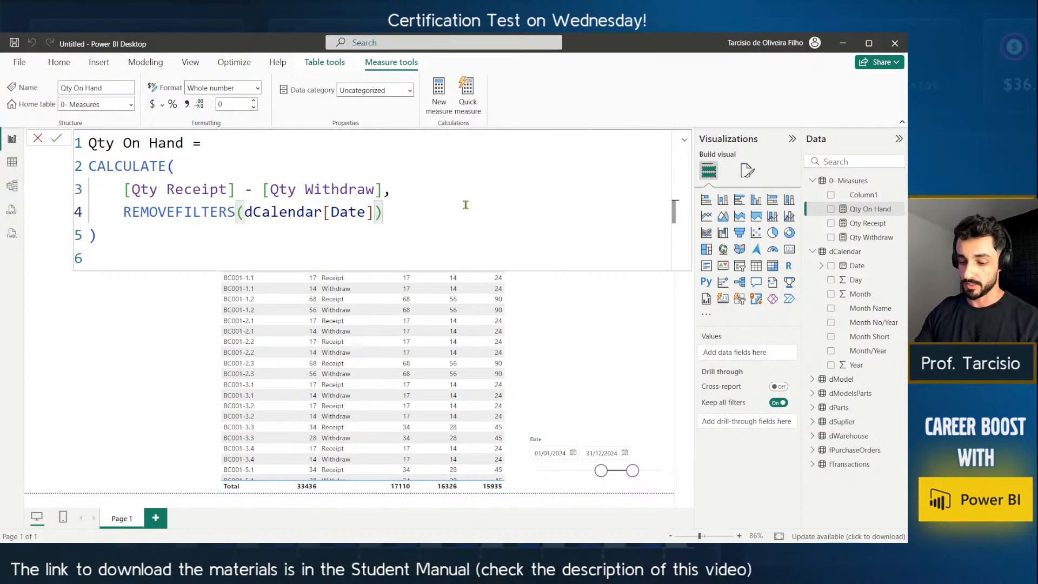
{"action": "type", "text": ","}
{"action": "key", "text": "shift+Return"}
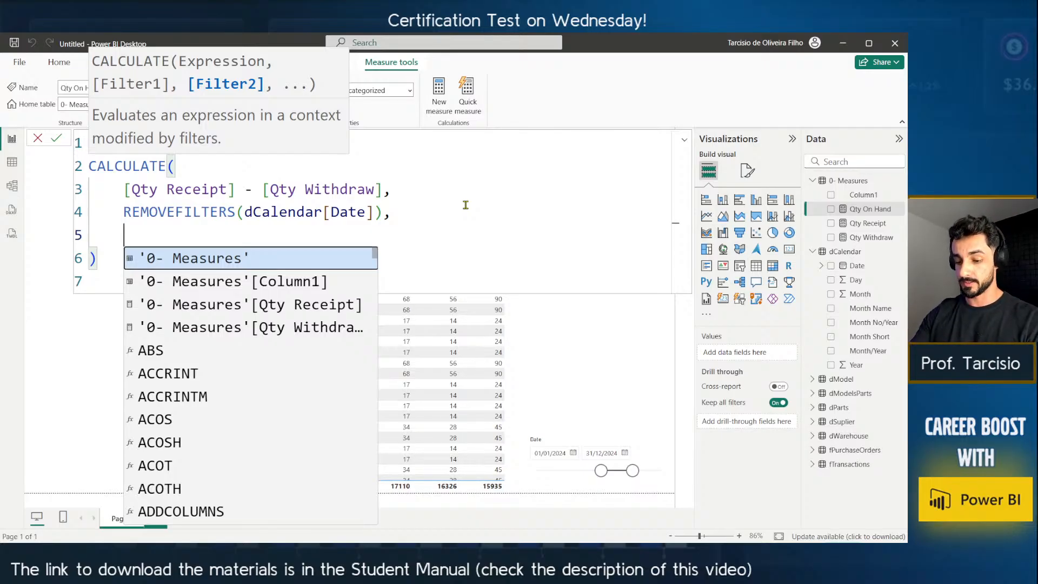
{"action": "key", "text": "Escape"}
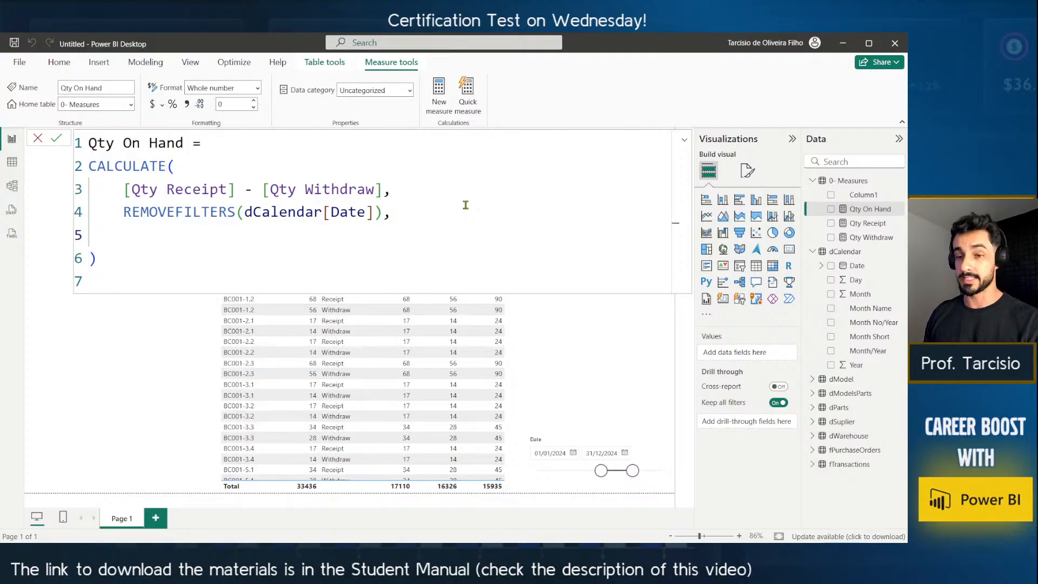
{"action": "type", "text": "D"}
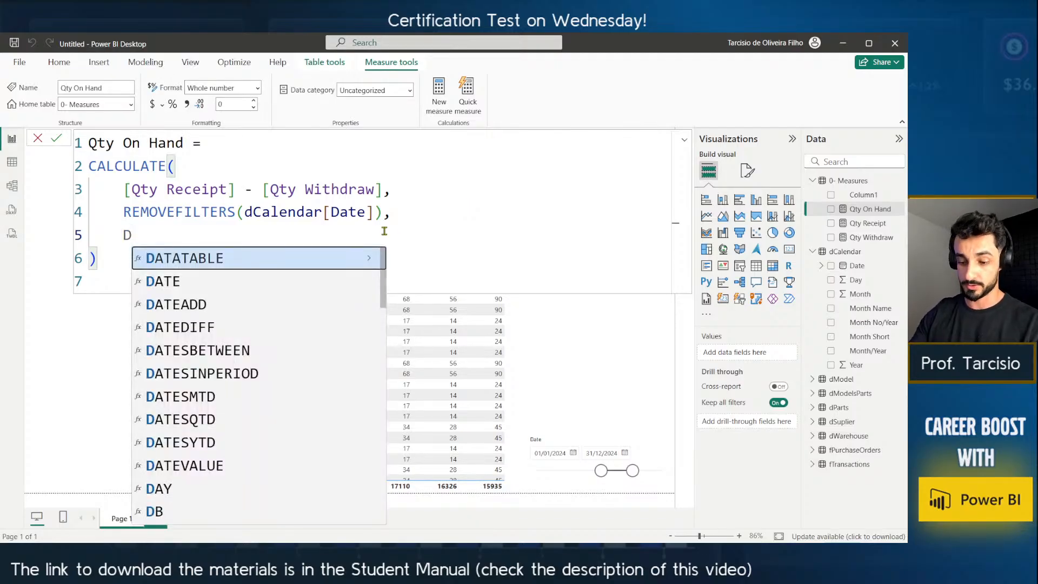
{"action": "type", "text": "CA"}
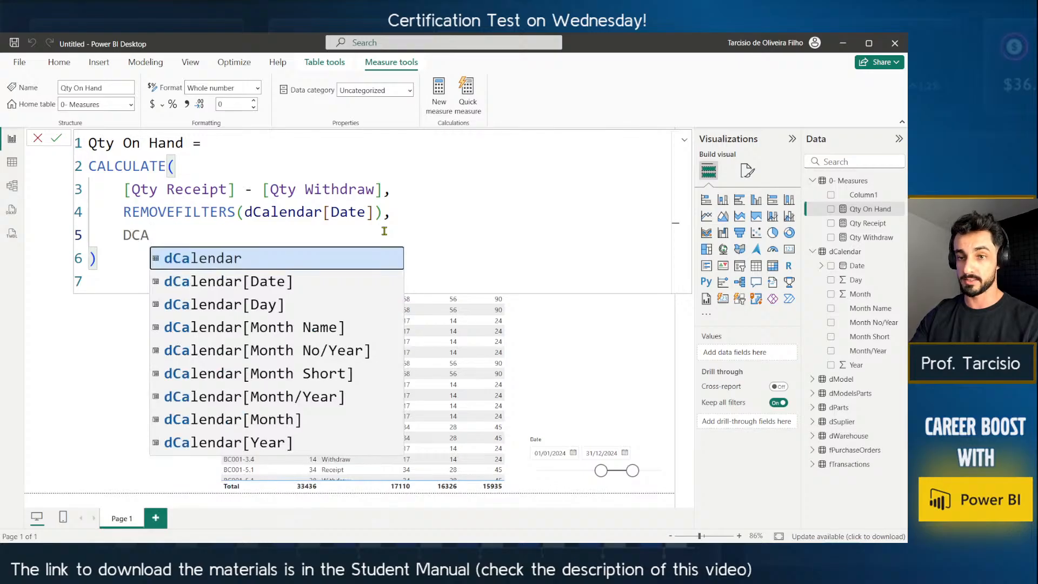
{"action": "key", "text": "Down"}
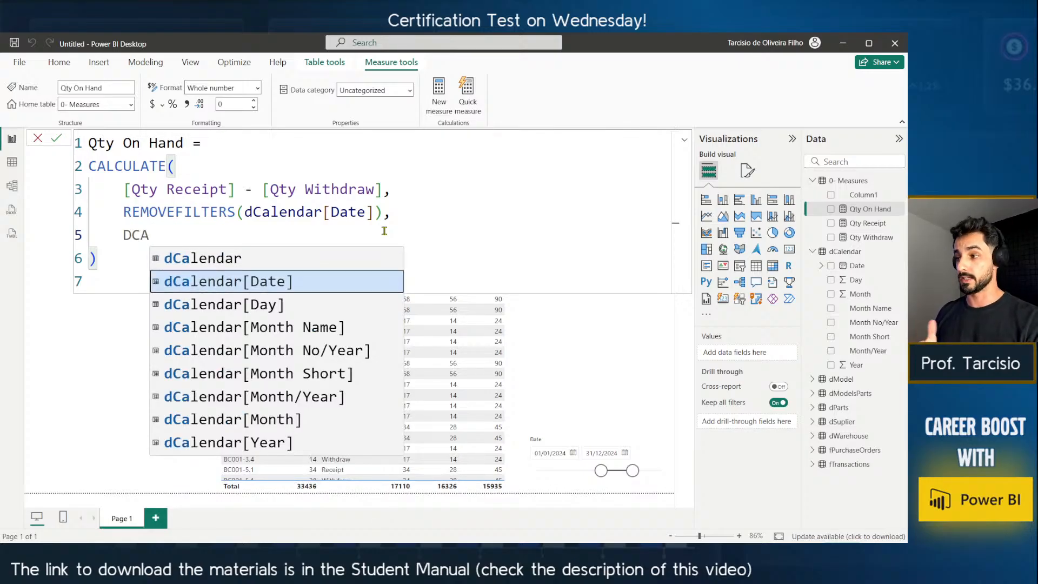
{"action": "key", "text": "Tab"}
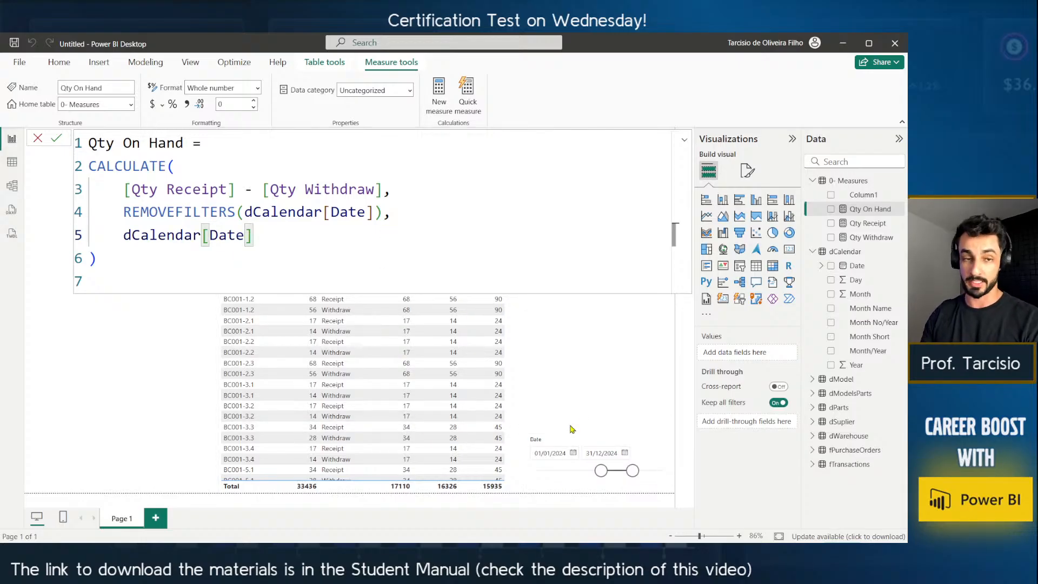
{"action": "type", "text": "<="}
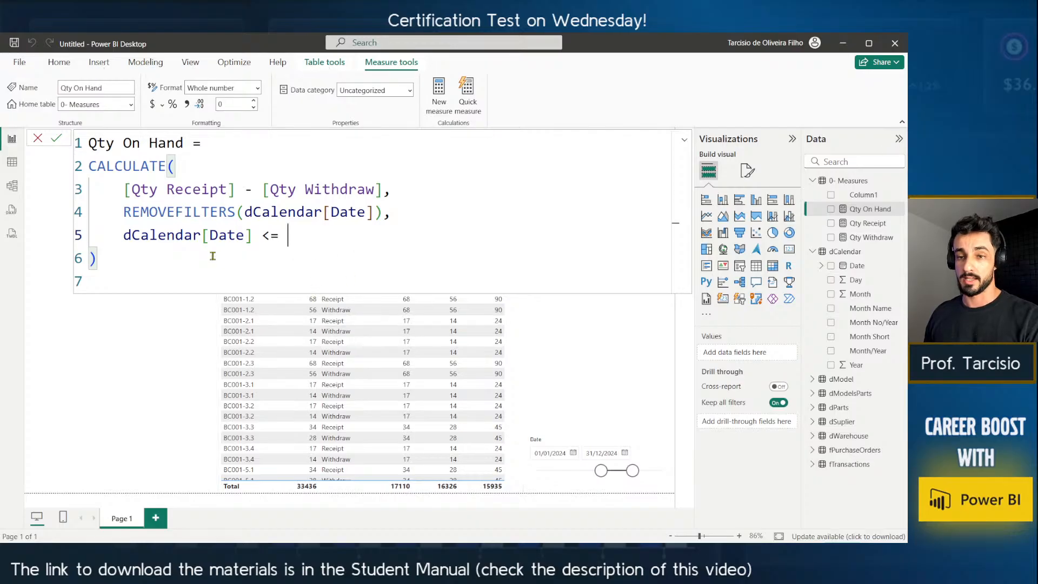
{"action": "left_click_drag", "start_coordinate": [262, 236], "coordinate": [271, 236]}
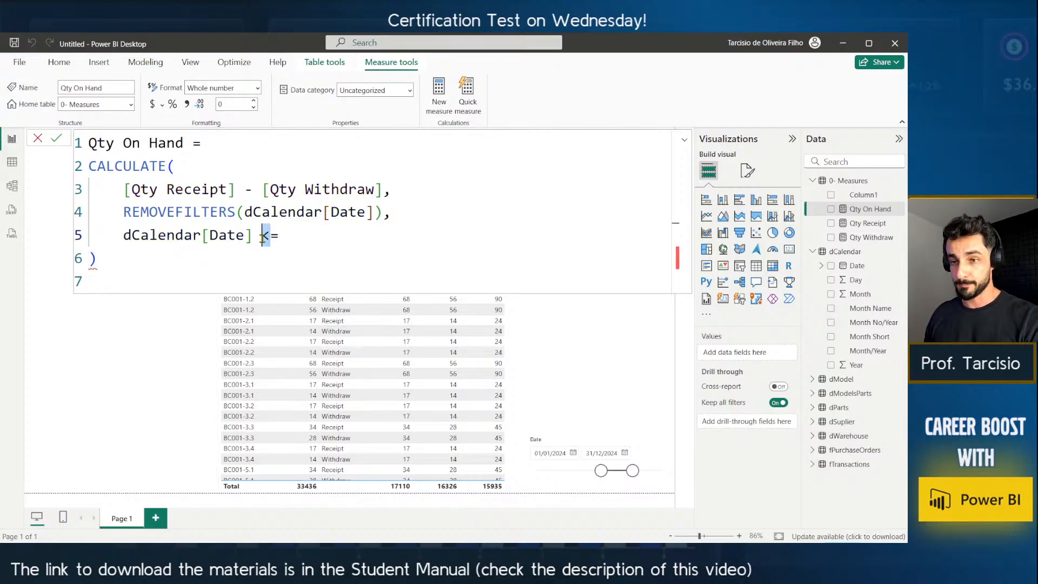
{"action": "left_click", "coordinate": [281, 238]}
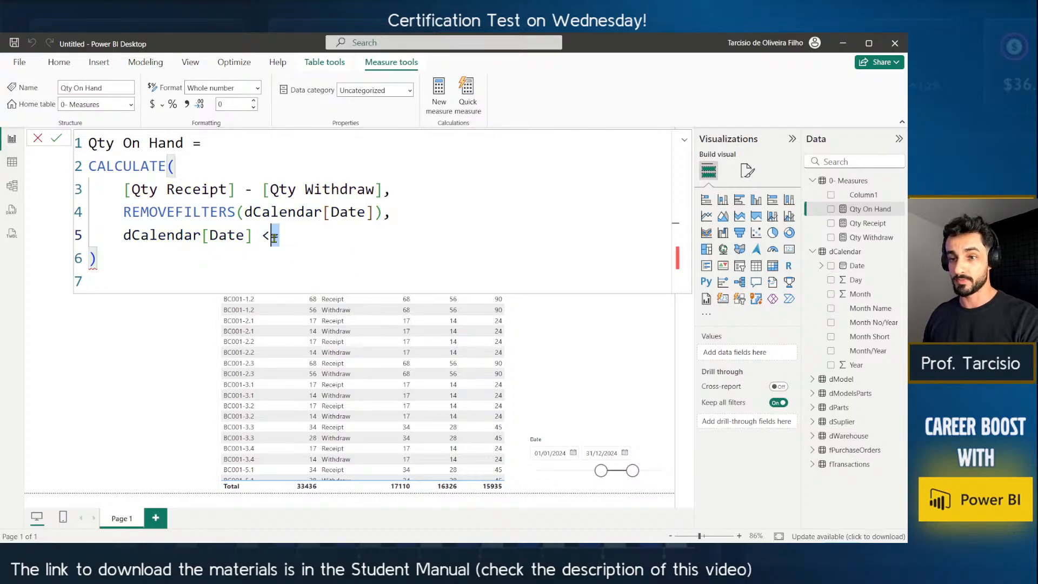
Complete the date condition with MAX(dCalendar[Date]) and commit the Qty On Hand measure.
{"action": "type", "text": "max"}
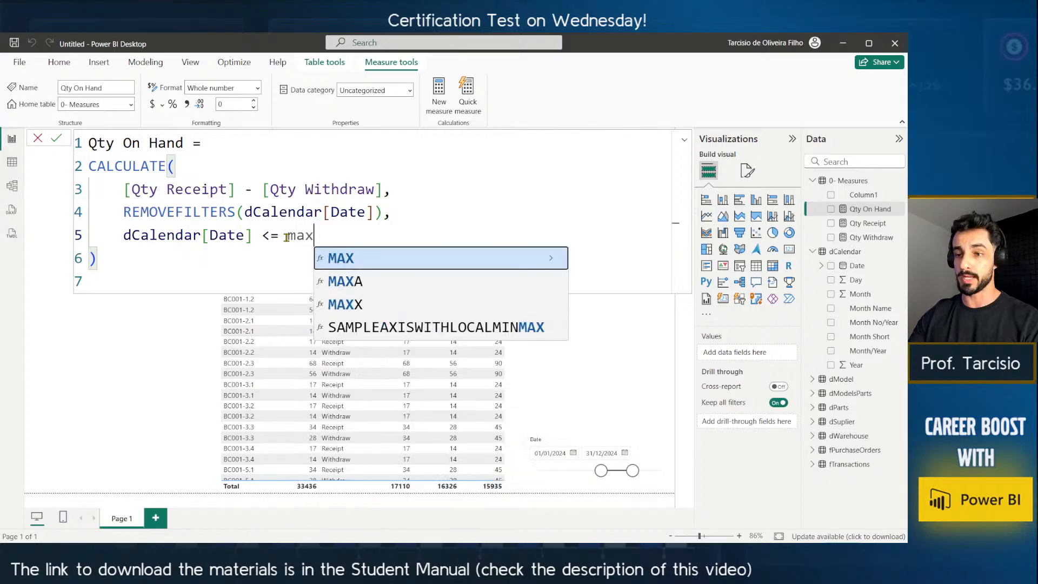
{"action": "key", "text": "Tab"}
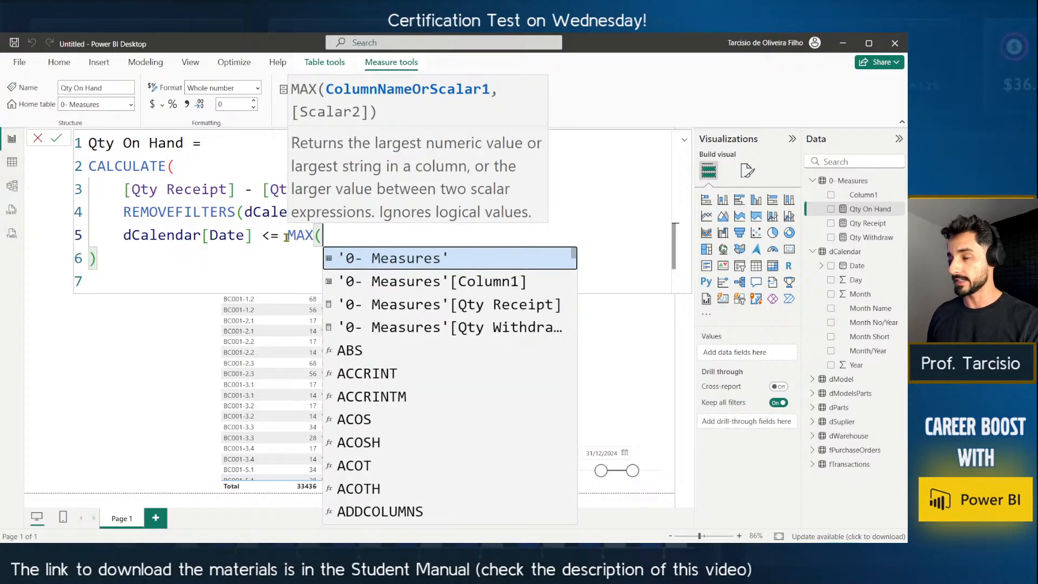
{"action": "type", "text": "DCA"}
{"action": "key", "text": "Down"}
{"action": "key", "text": "Tab"}
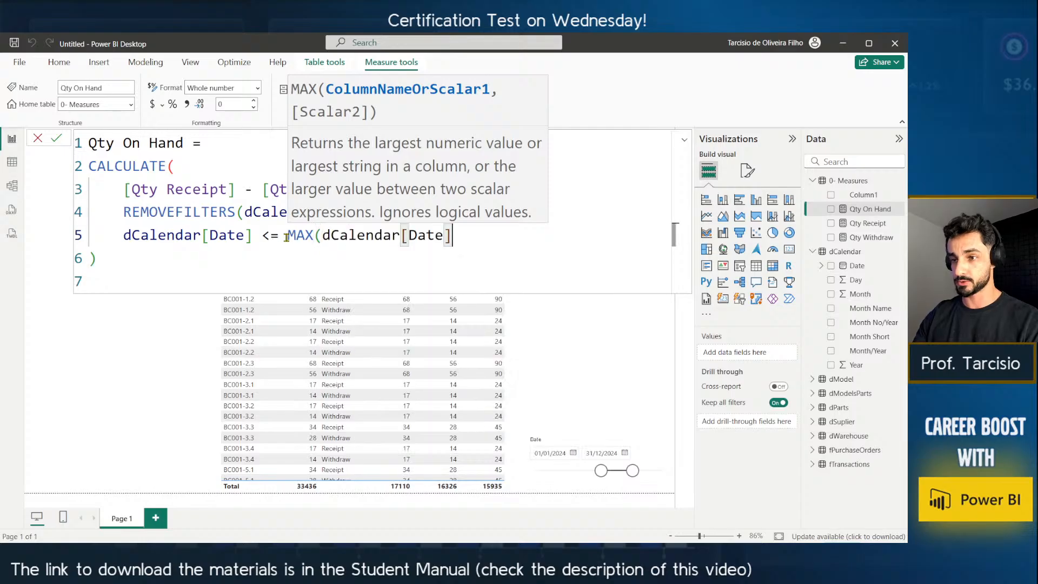
{"action": "type", "text": ")"}
{"action": "key", "text": "Return"}
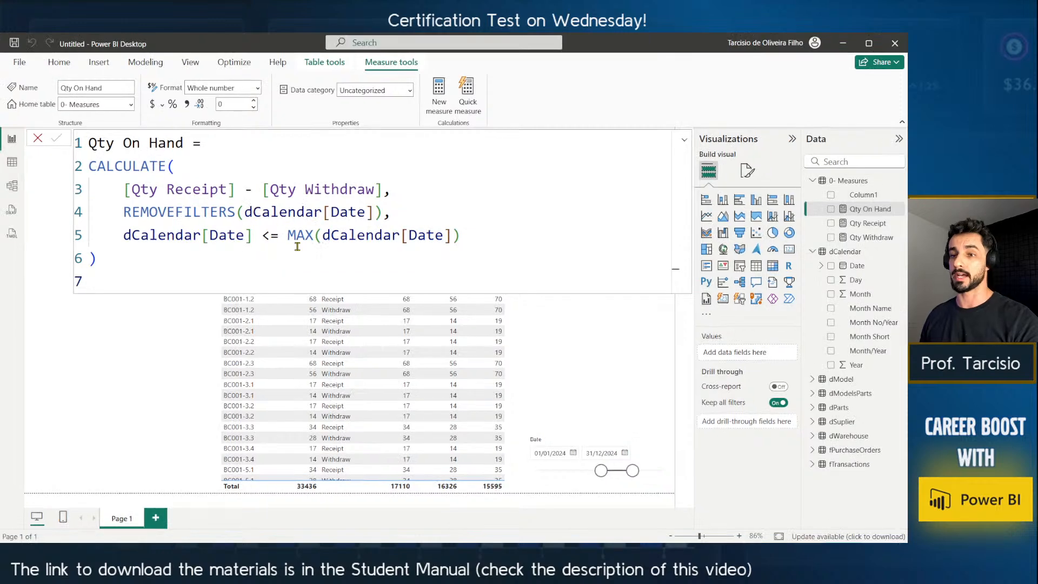
{"action": "left_click", "coordinate": [83, 232]}
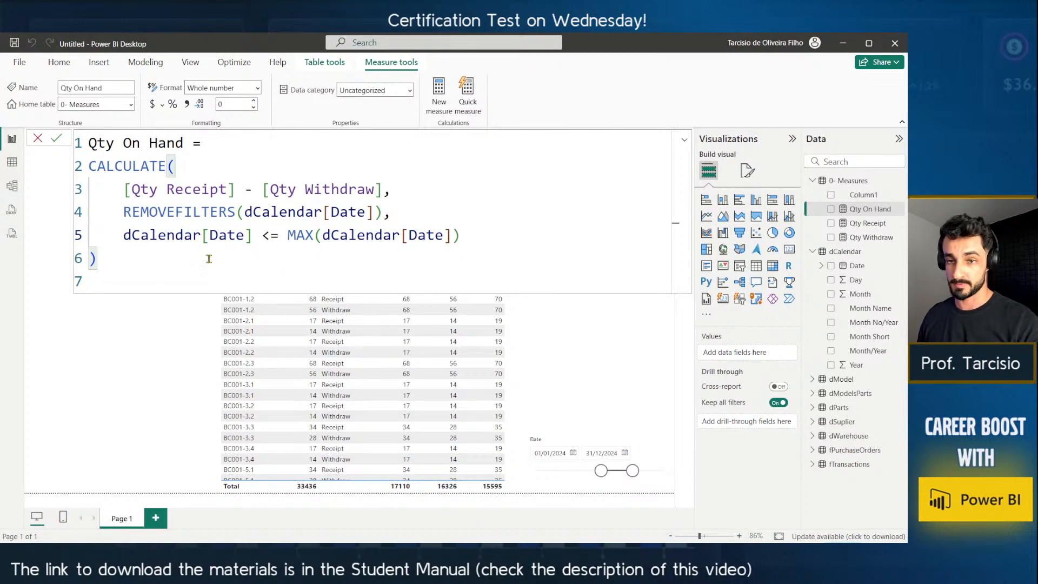
{"action": "double_click", "coordinate": [288, 235]}
{"action": "left_click_drag", "start_coordinate": [177, 261], "coordinate": [68, 162]}
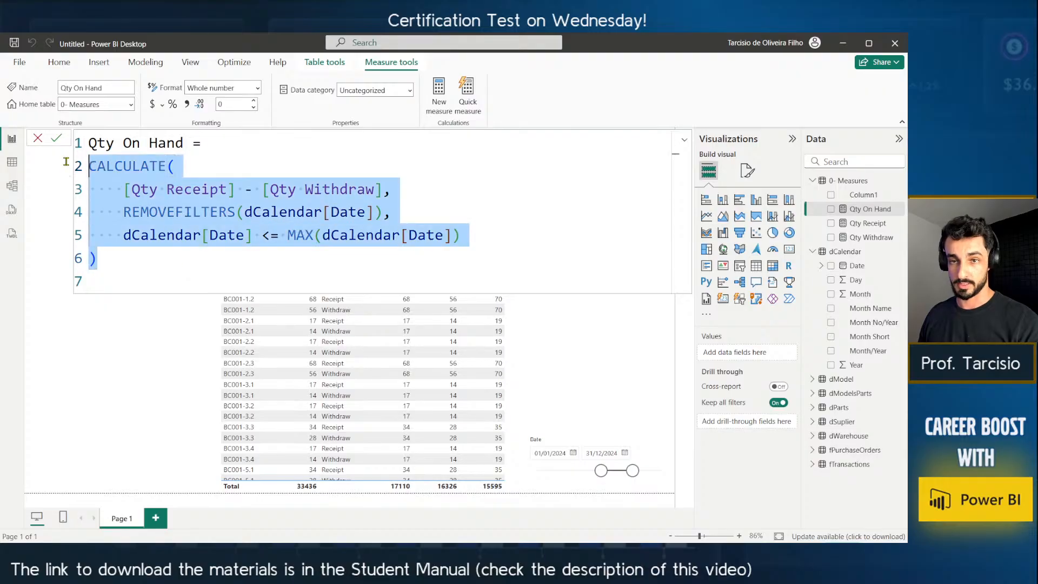
{"action": "key", "text": "BackSpace"}
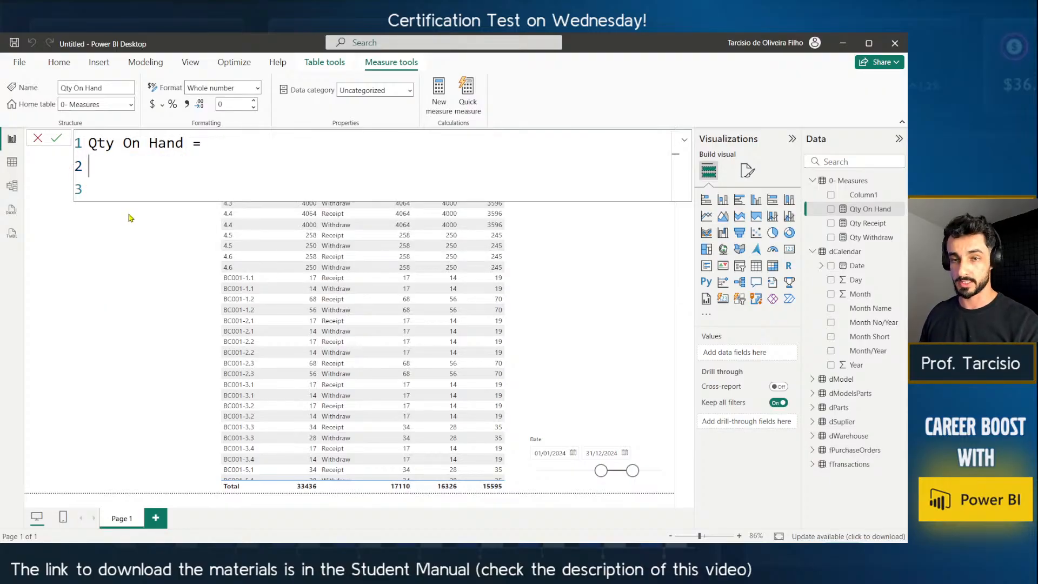
{"action": "key", "text": "ctrl+z"}
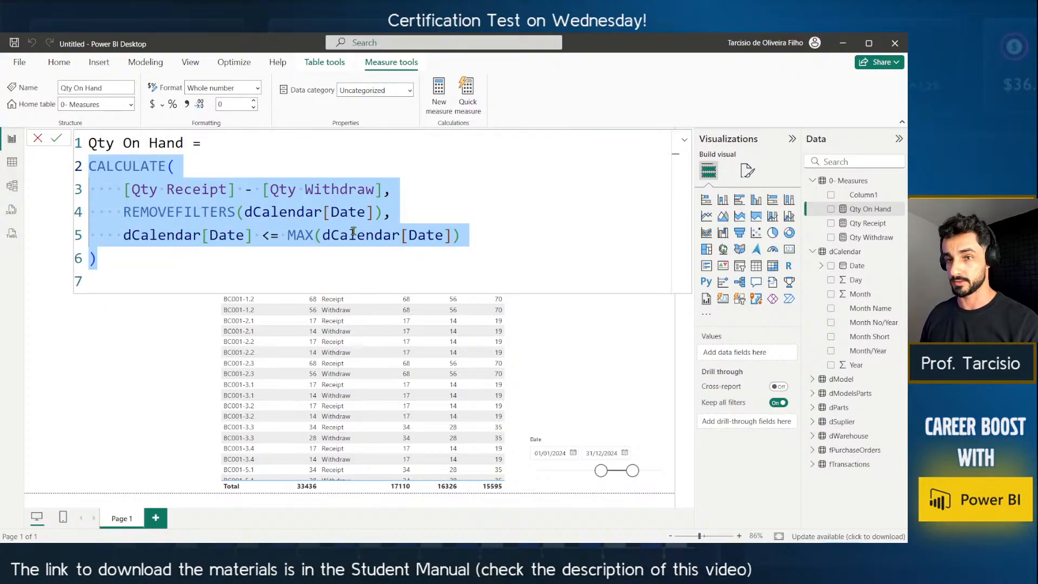
{"action": "left_click", "coordinate": [376, 251]}
{"action": "left_click", "coordinate": [895, 223]}
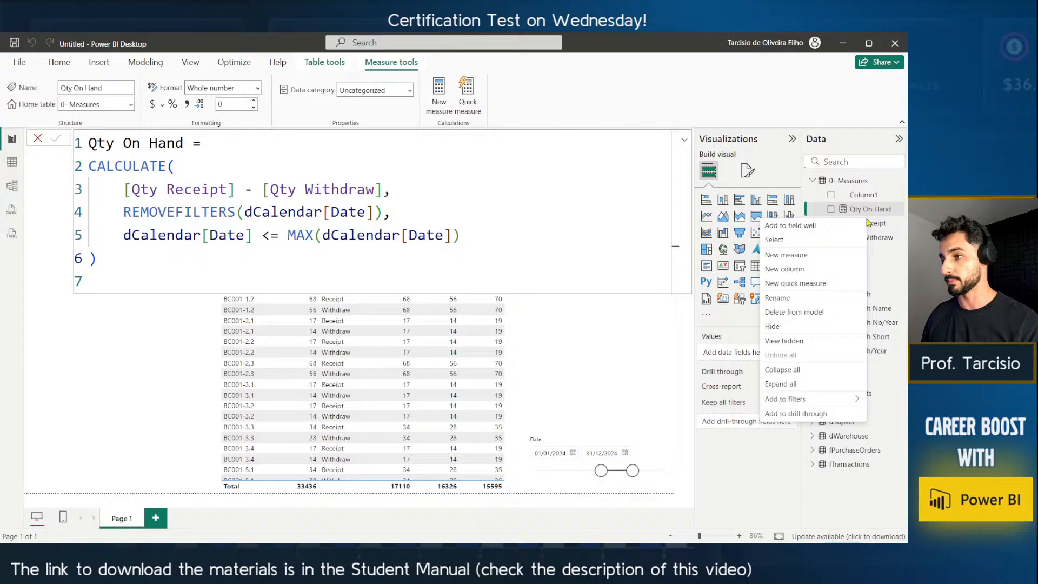
{"action": "left_click", "coordinate": [826, 265]}
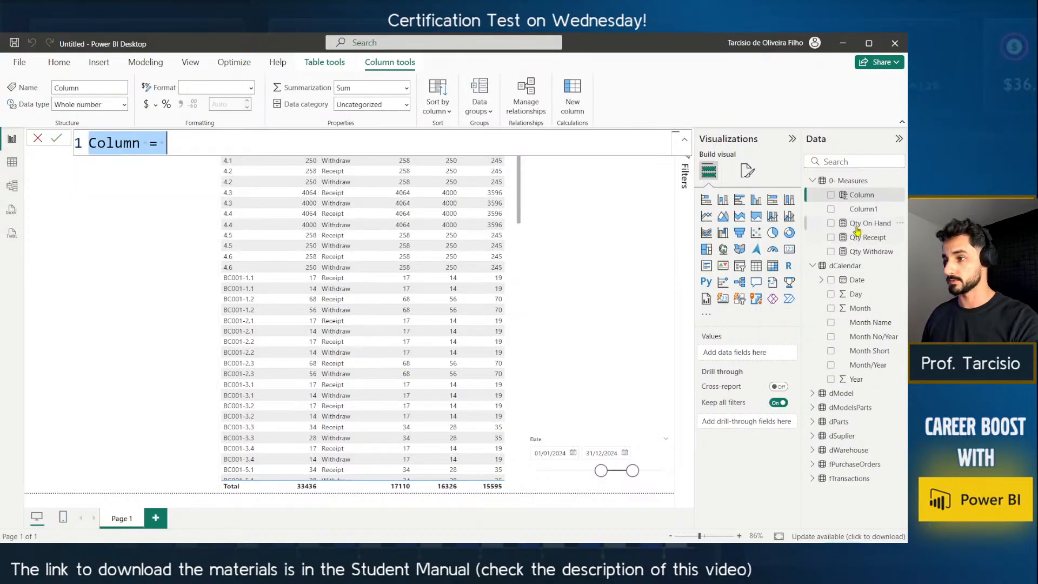
{"action": "key", "text": "Escape"}
Create a new measure in the 0- Measures table: Max of Date = MAX(dCalendar[Date]).
{"action": "right_click", "coordinate": [858, 227]}
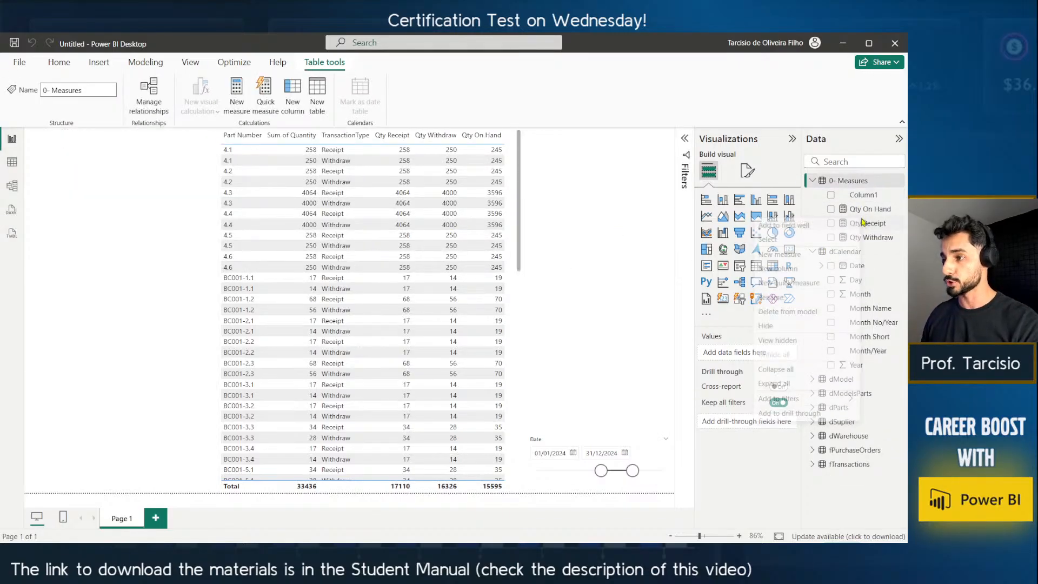
{"action": "left_click", "coordinate": [818, 254]}
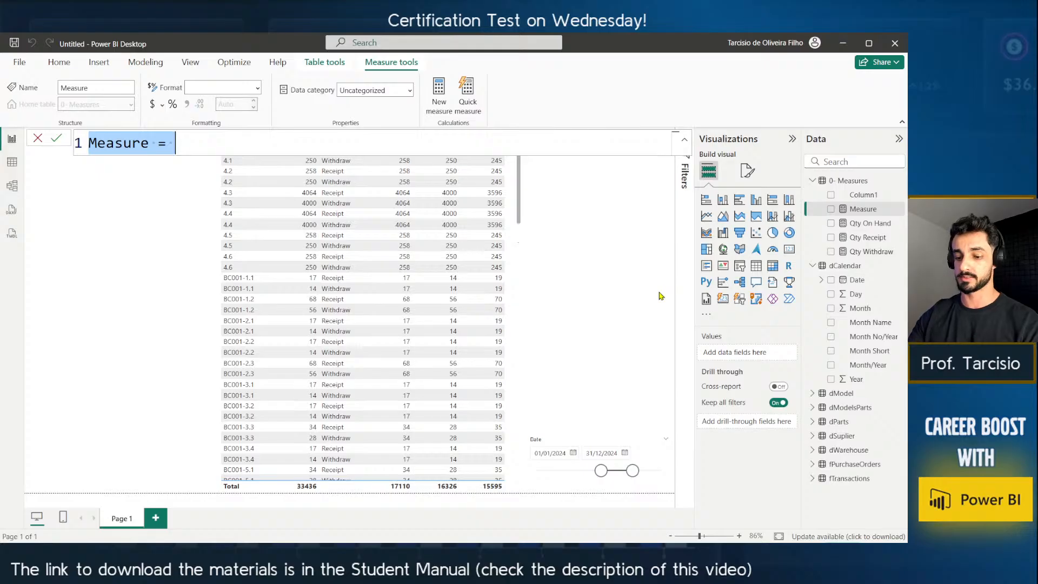
{"action": "type", "text": "Max of Date ="}
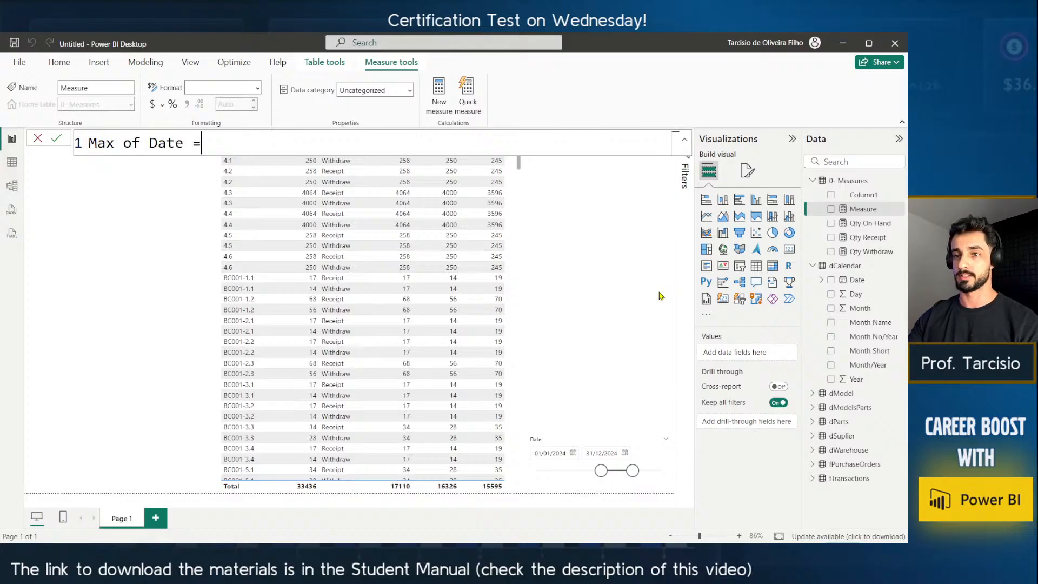
{"action": "type", "text": " MAX("}
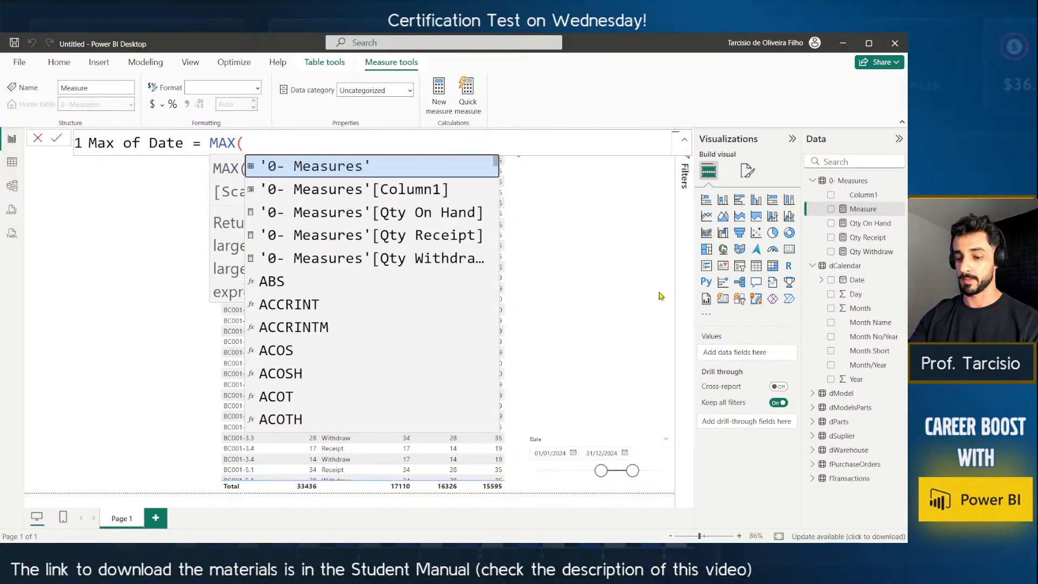
{"action": "type", "text": "dc"}
{"action": "key", "text": "Tab"}
{"action": "type", "text": "["}
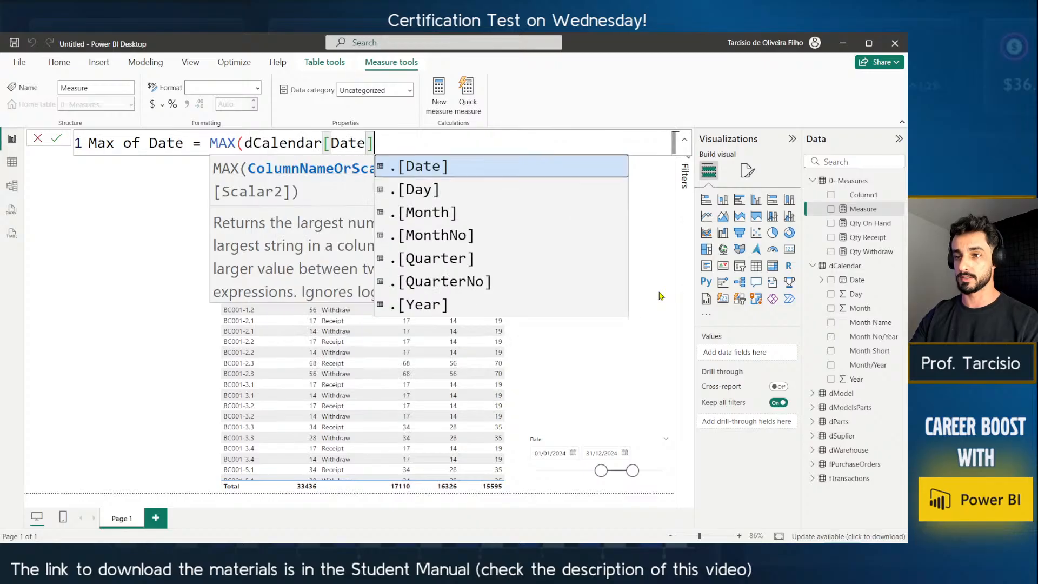
{"action": "key", "text": "Tab"}
{"action": "type", "text": ")"}
{"action": "key", "text": "shift+Return"}
{"action": "key", "text": "Return"}
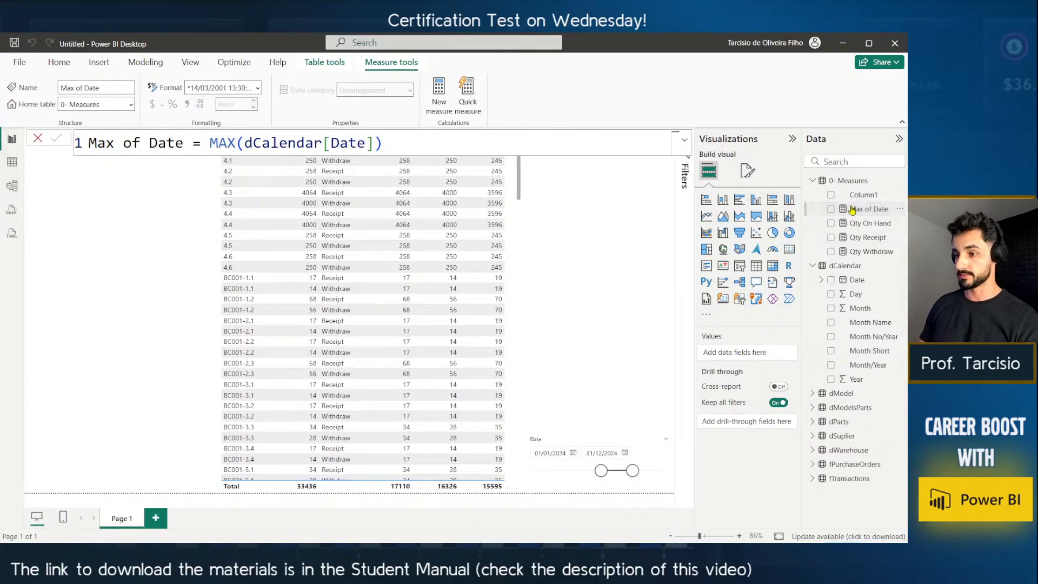
Widen the inventory table visual and add the Max of Date measure as its last column.
{"action": "left_click", "coordinate": [518, 353]}
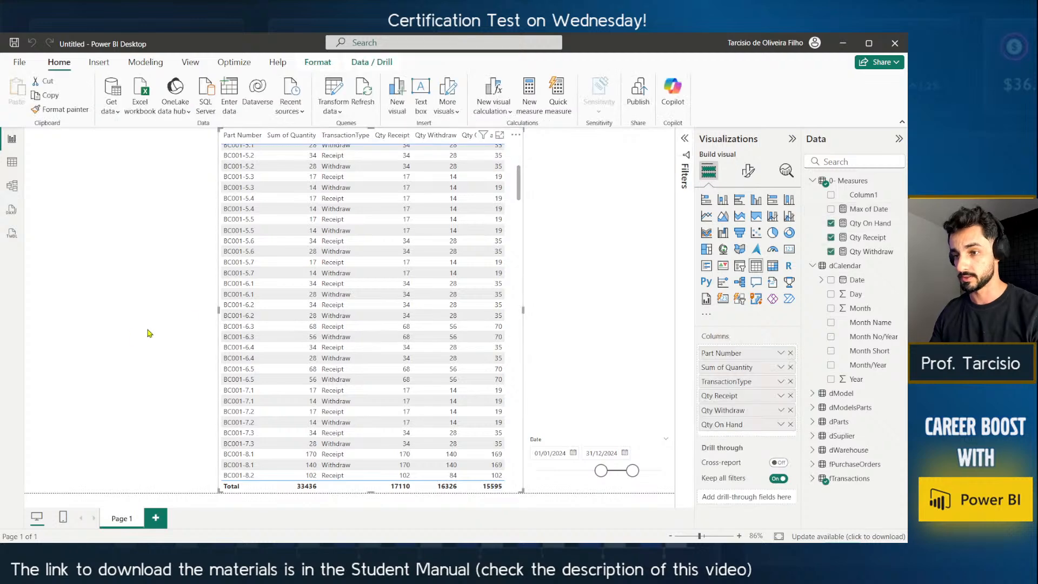
{"action": "left_click_drag", "start_coordinate": [218, 313], "coordinate": [134, 313]}
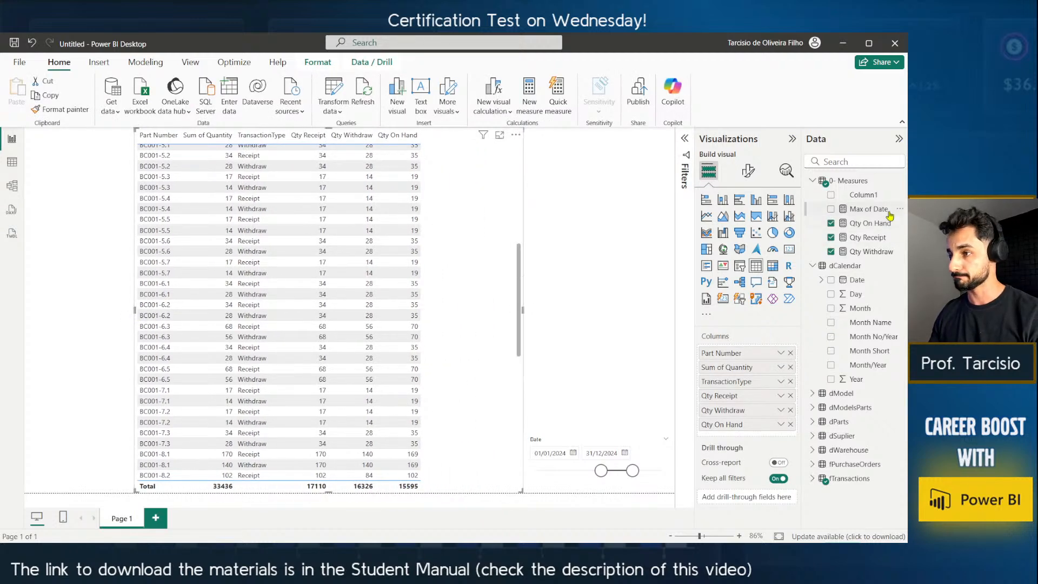
{"action": "left_click_drag", "start_coordinate": [870, 209], "coordinate": [520, 398]}
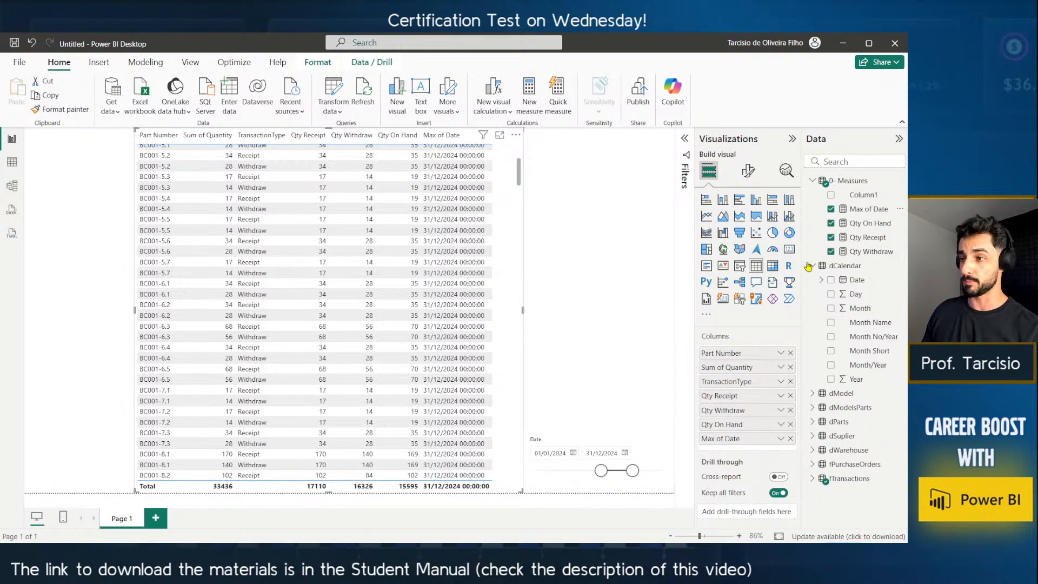
Replace MAX with MIN in the Max of Date measure and commit it.
{"action": "left_click", "coordinate": [853, 210]}
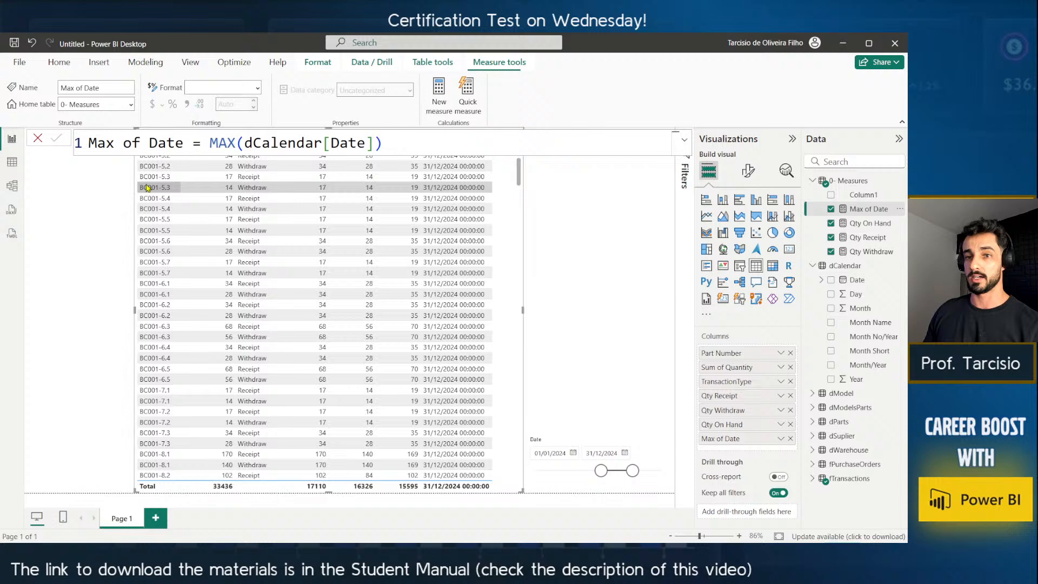
{"action": "double_click", "coordinate": [221, 144]}
{"action": "type", "text": "MIN"}
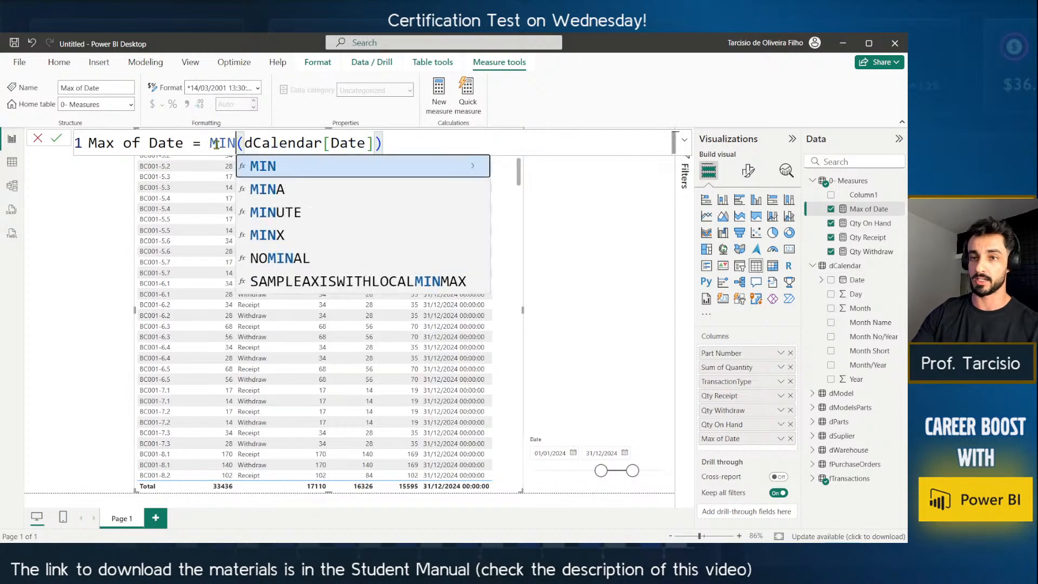
{"action": "key", "text": "Return"}
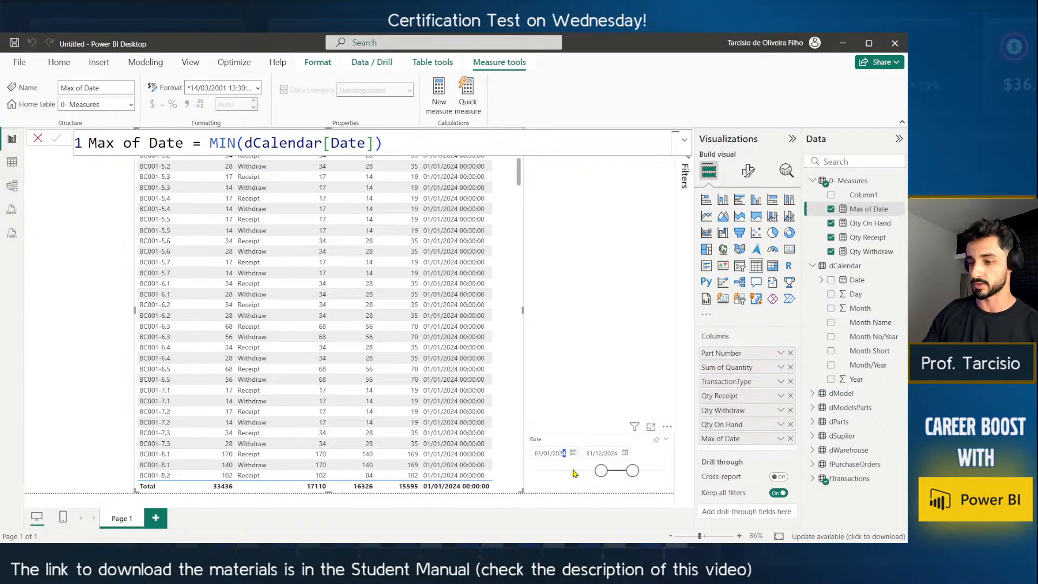
Set the date slicer's start date to 01/01/2023.
{"action": "type", "text": "3"}
{"action": "key", "text": "Return"}
{"action": "left_click", "coordinate": [588, 422]}
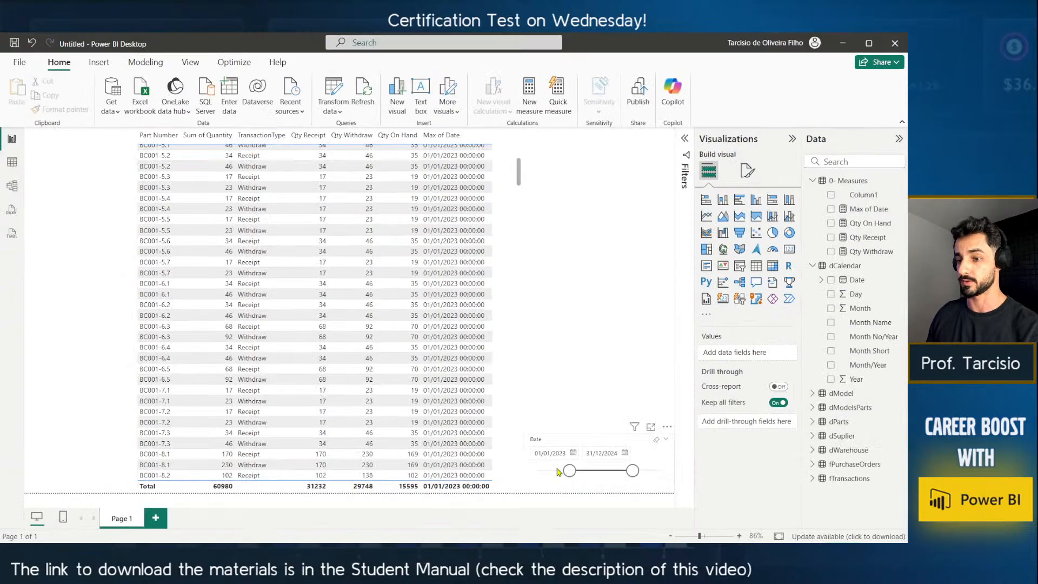
Delete the Max of Date measure from the model and remove its broken field from the inventory table visual.
{"action": "left_click", "coordinate": [874, 208]}
{"action": "right_click", "coordinate": [873, 209]}
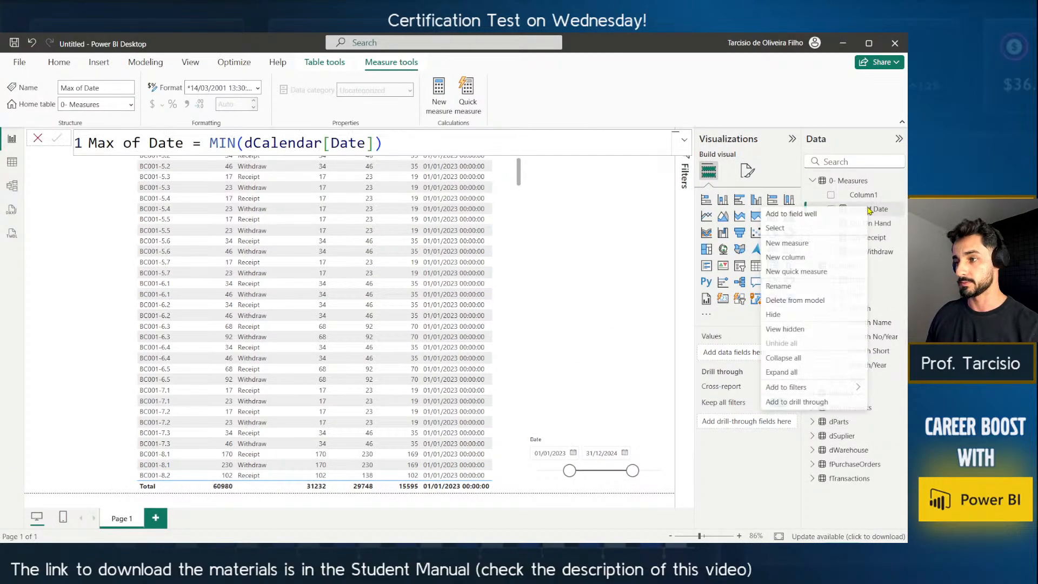
{"action": "left_click", "coordinate": [795, 300]}
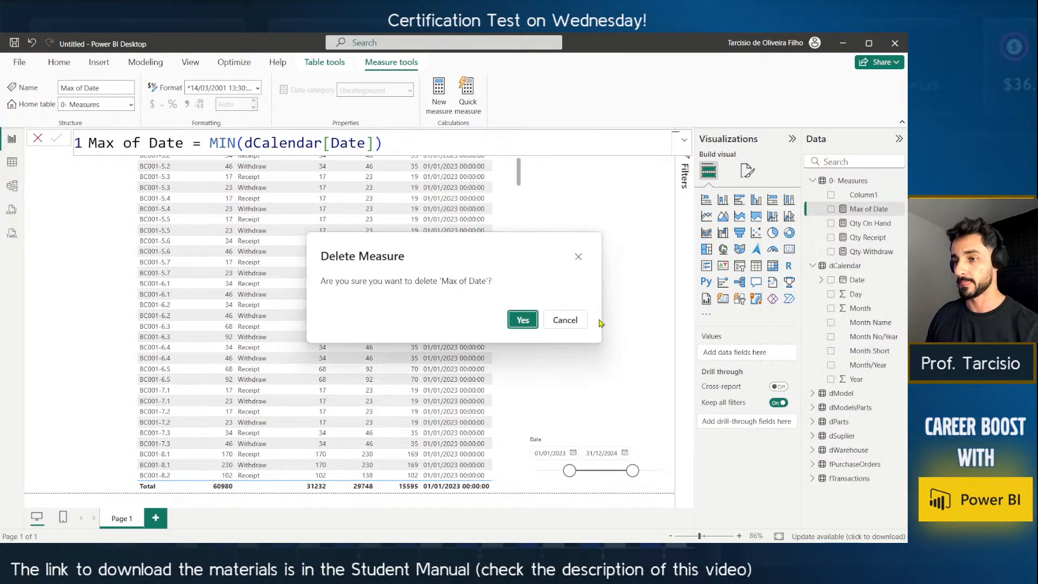
{"action": "left_click", "coordinate": [519, 319]}
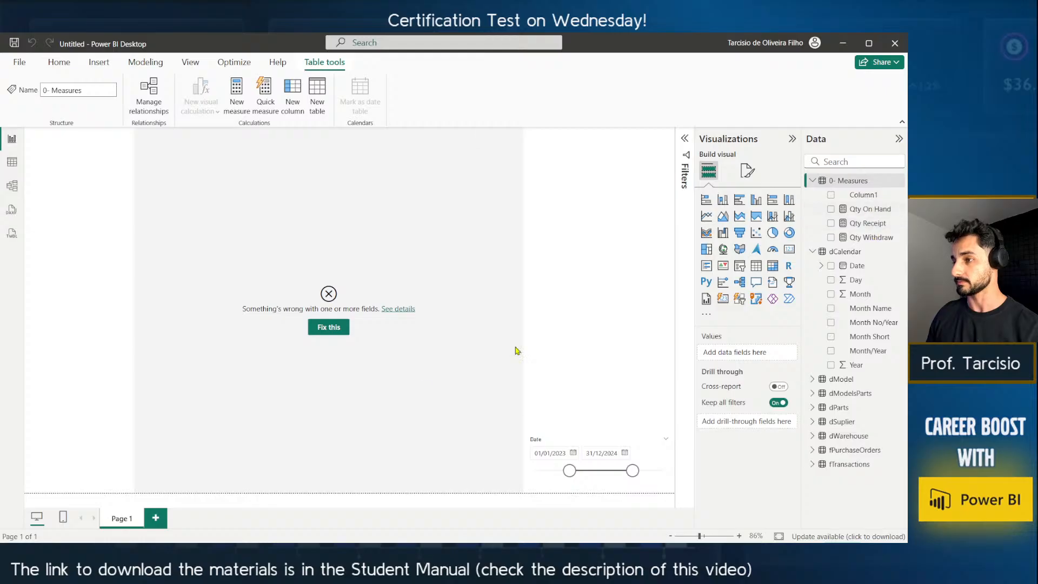
{"action": "left_click", "coordinate": [517, 347]}
{"action": "left_click", "coordinate": [790, 438]}
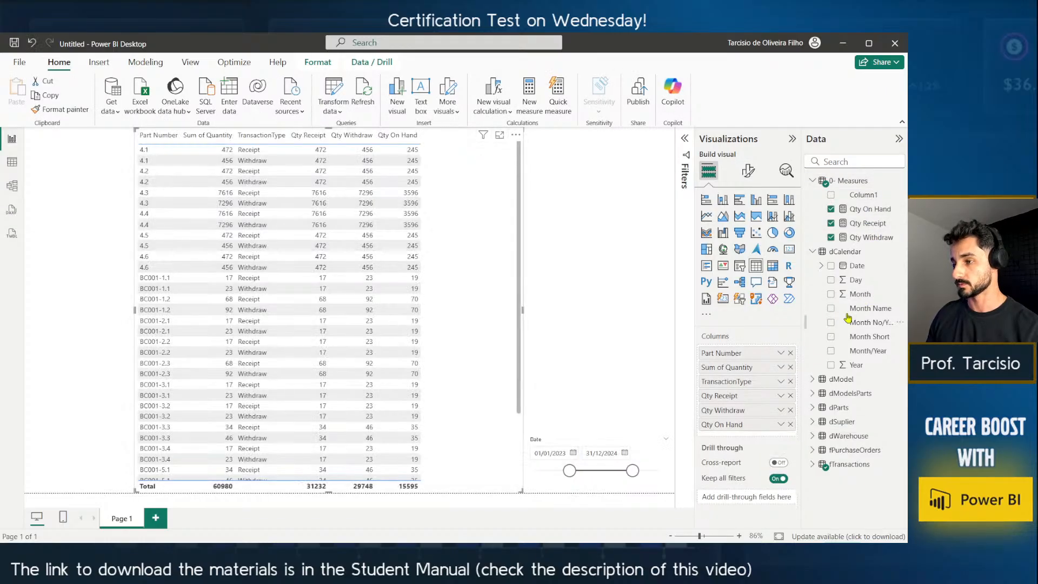
Review the Qty Receipt and Qty On Hand formulas, comparing the MAX(dCalendar[Date]) condition with the slicer's end date and the table's Qty On Hand total.
{"action": "left_click", "coordinate": [871, 236]}
{"action": "left_click", "coordinate": [876, 222]}
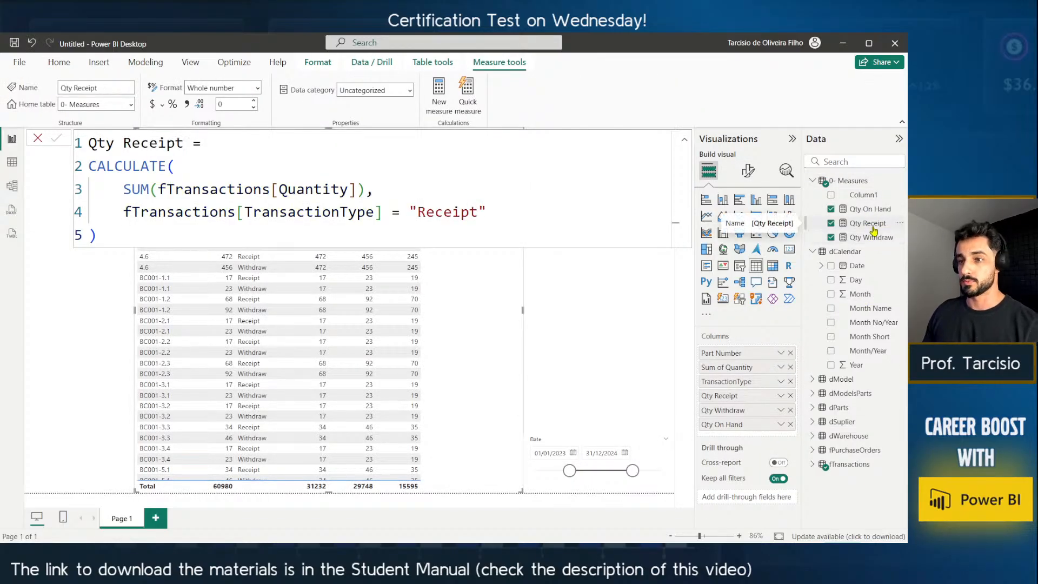
{"action": "left_click", "coordinate": [864, 209]}
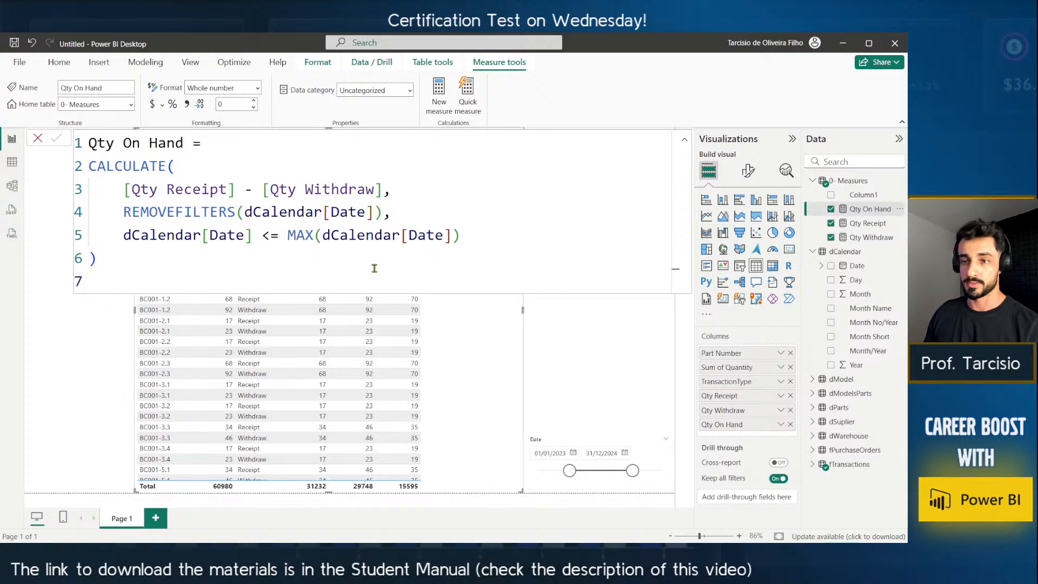
{"action": "left_click_drag", "start_coordinate": [288, 234], "coordinate": [461, 235]}
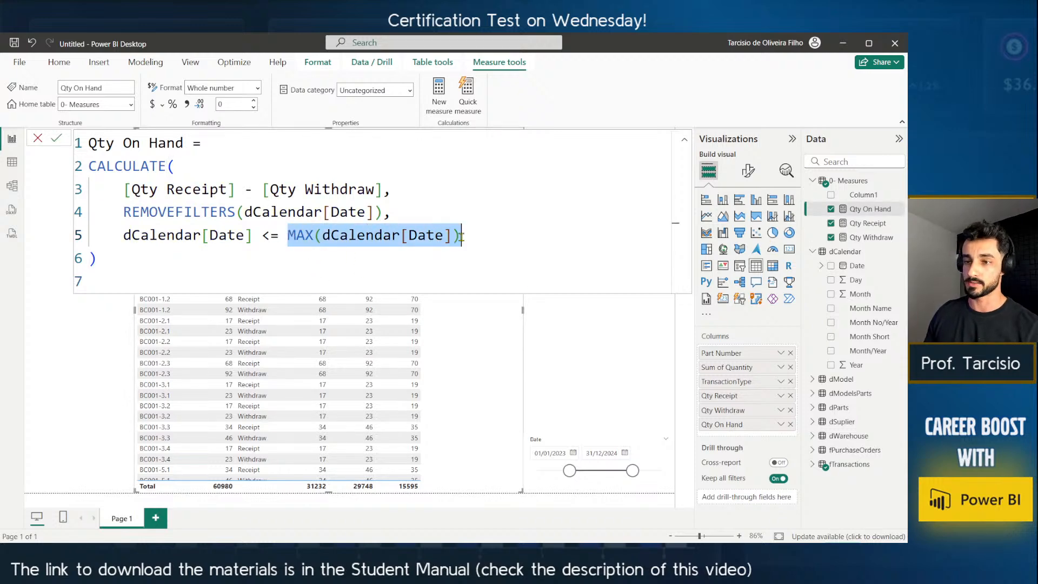
{"action": "left_click", "coordinate": [459, 224]}
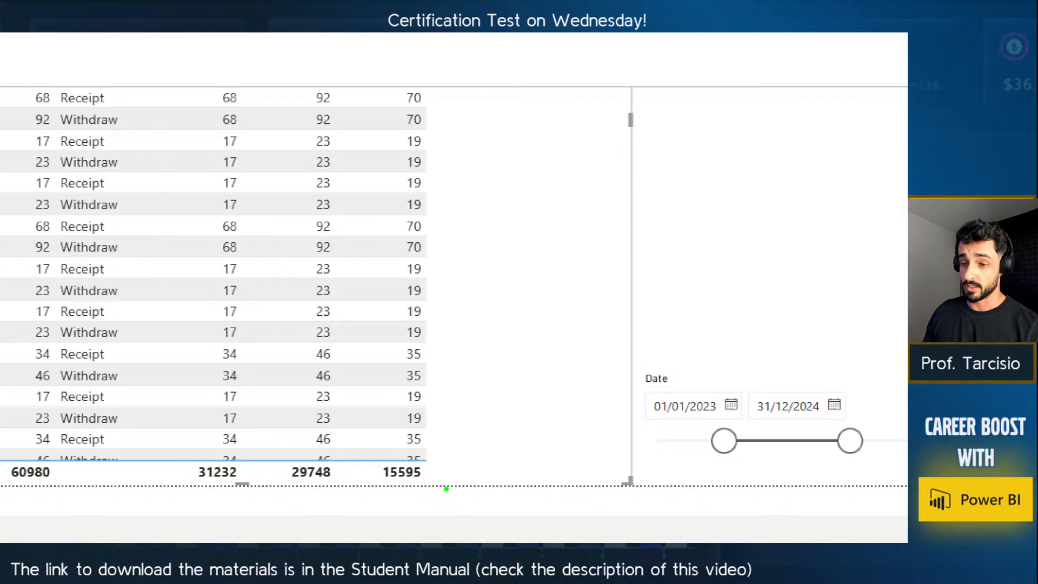
{"action": "left_click_drag", "start_coordinate": [446, 488], "coordinate": [349, 440]}
{"action": "mouse_move", "coordinate": [744, 331]}
{"action": "left_mouse_down"}
{"action": "mouse_move", "coordinate": [802, 405]}
{"action": "mouse_move", "coordinate": [863, 427]}
{"action": "left_mouse_up"}
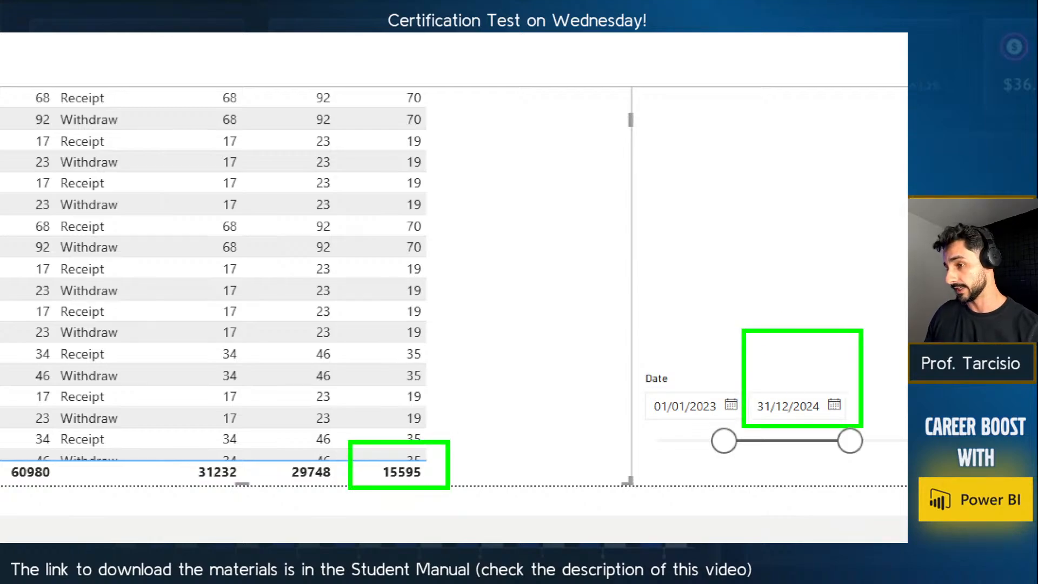
{"action": "left_click_drag", "start_coordinate": [871, 189], "coordinate": [826, 343]}
{"action": "mouse_move", "coordinate": [816, 308]}
{"action": "left_mouse_down"}
{"action": "mouse_move", "coordinate": [816, 379]}
{"action": "mouse_move", "coordinate": [869, 264]}
{"action": "left_mouse_up"}
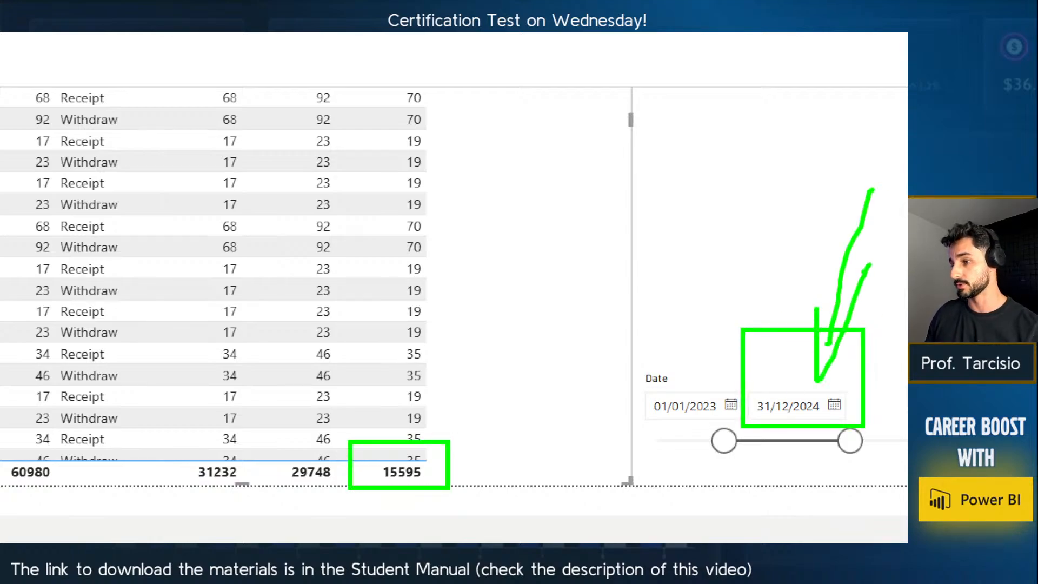
{"action": "key", "text": "Escape"}
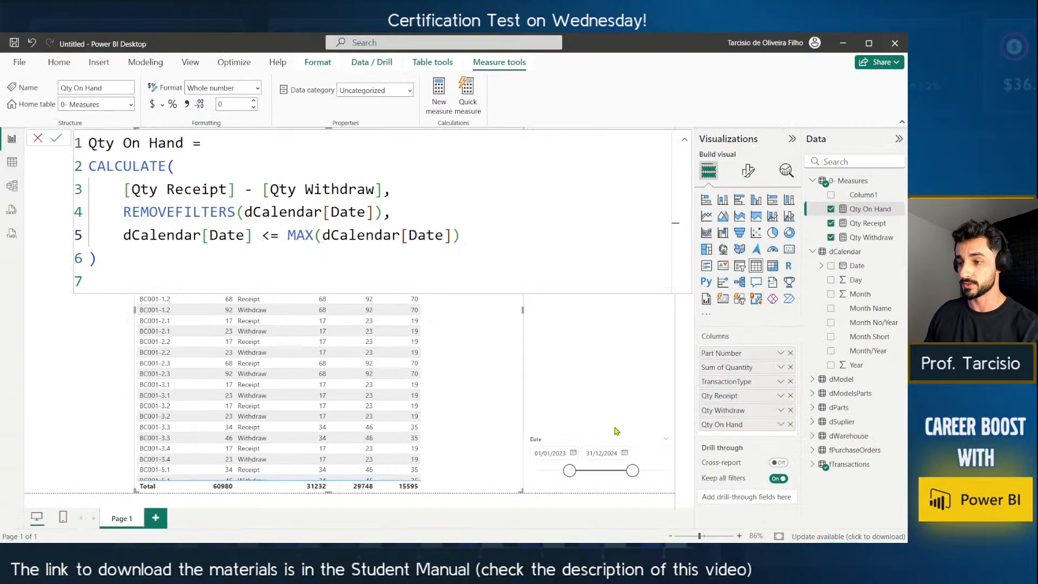
{"action": "left_click", "coordinate": [578, 360]}
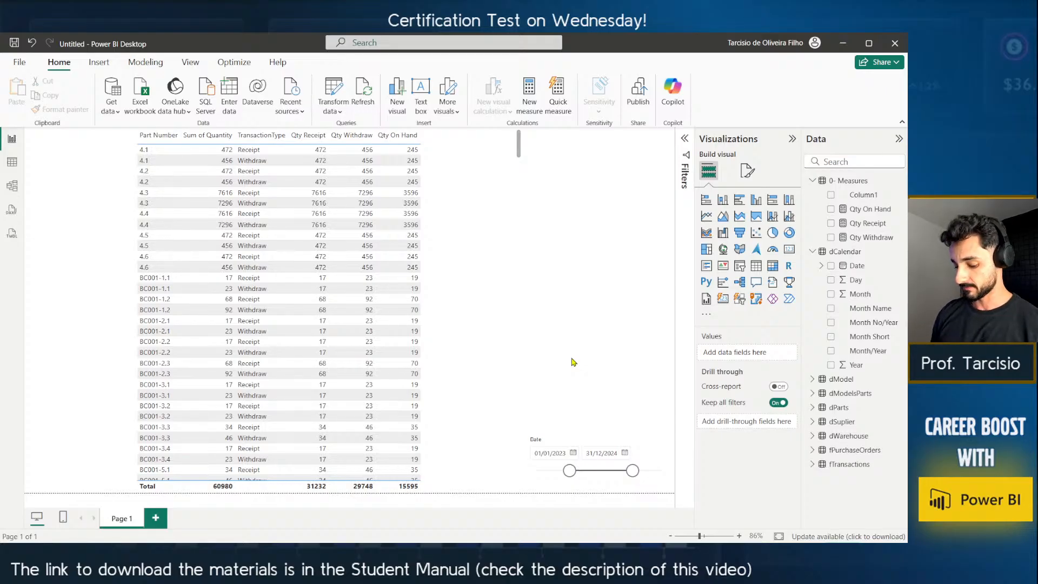
Create a new measure in the 0- Measures table from a copy of the full Qty Receipt formula.
{"action": "left_click", "coordinate": [462, 277]}
{"action": "left_click", "coordinate": [848, 211]}
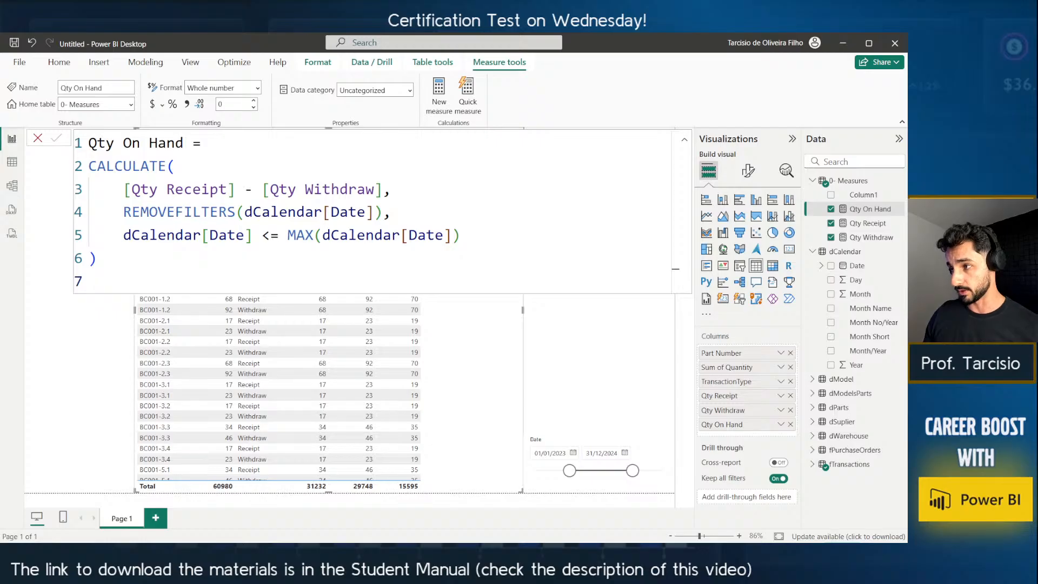
{"action": "right_click", "coordinate": [860, 217]}
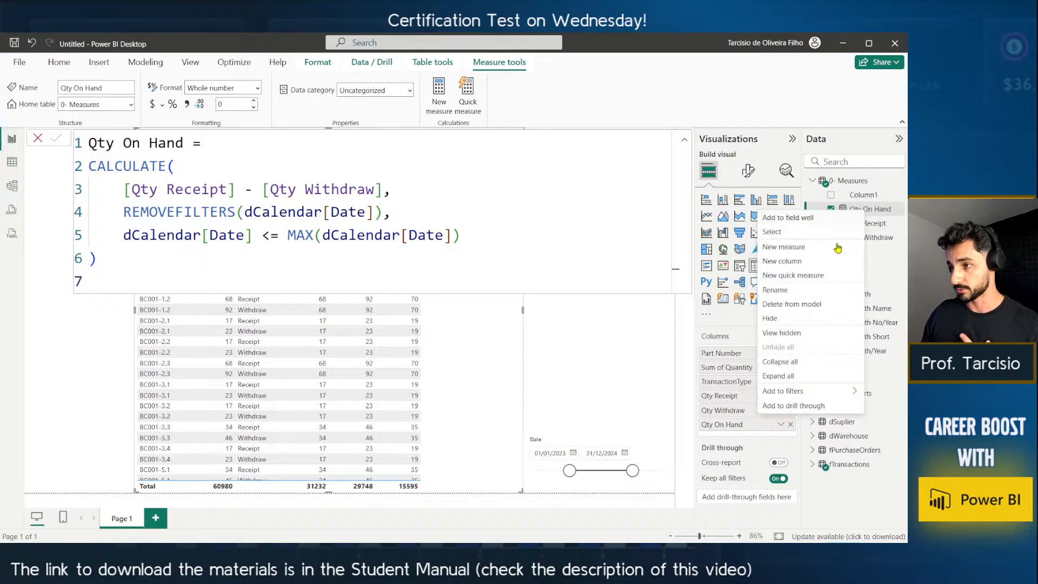
{"action": "left_click", "coordinate": [870, 222]}
{"action": "left_click", "coordinate": [870, 223]}
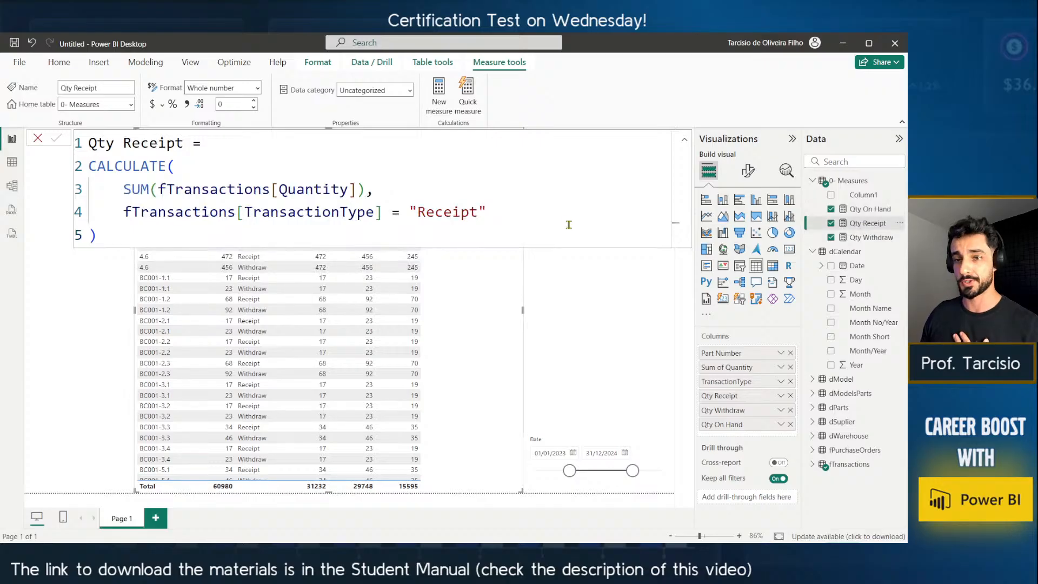
{"action": "left_click", "coordinate": [312, 173]}
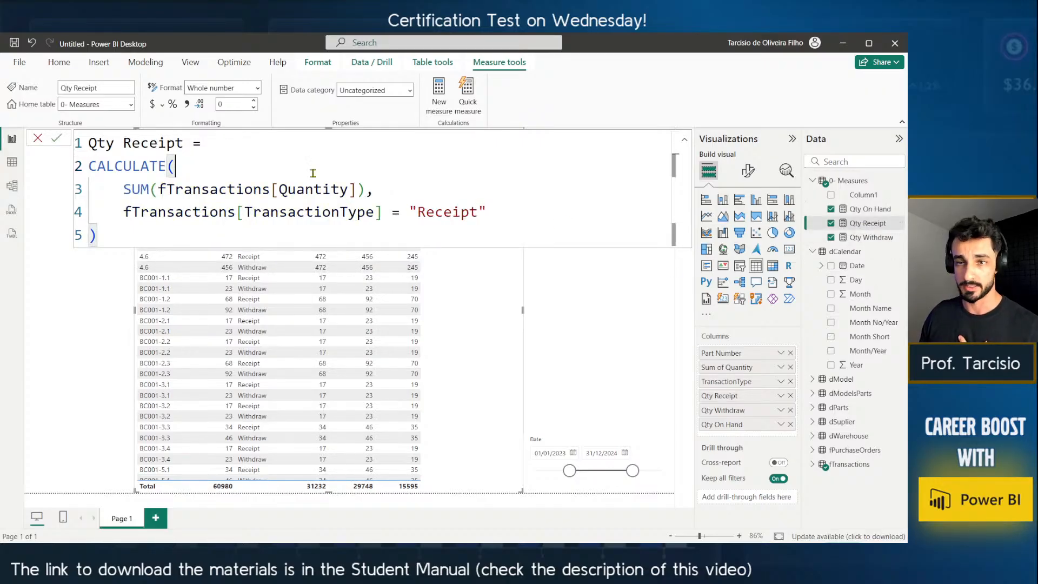
{"action": "key", "text": "ctrl+a"}
{"action": "key", "text": "ctrl+c"}
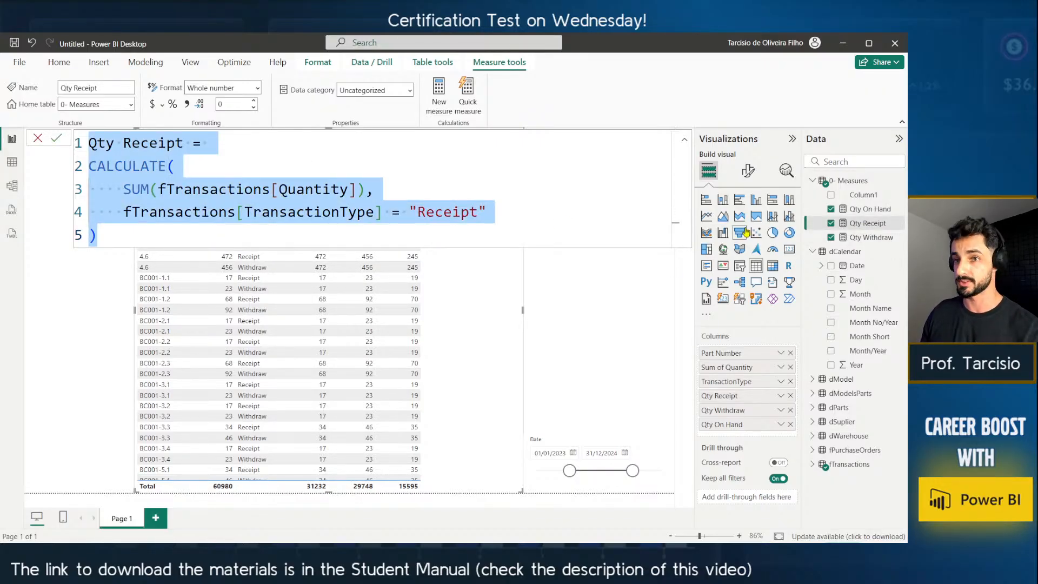
{"action": "right_click", "coordinate": [853, 213]}
{"action": "left_click", "coordinate": [784, 254]}
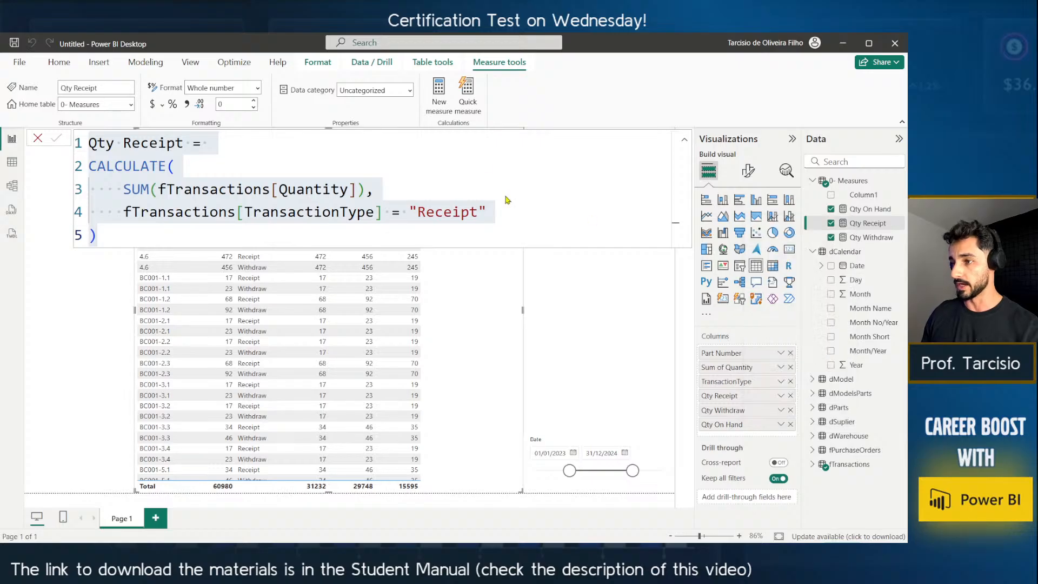
{"action": "key", "text": "ctrl+v"}
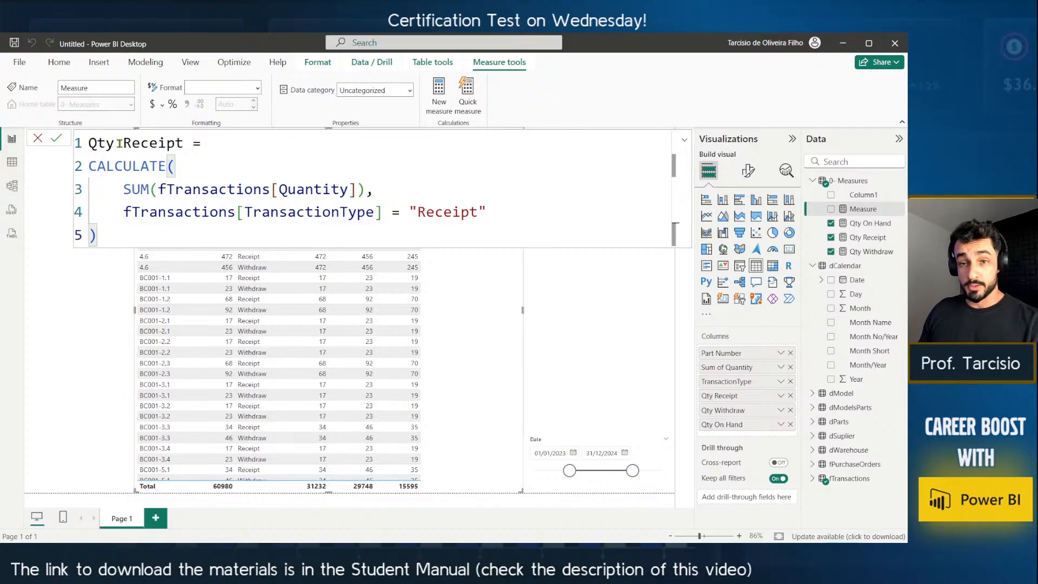
Name the copied measure Cost Receipt in its formula and commit it with the SUM of fTransactions[Quantity] expression kept.
{"action": "left_click_drag", "start_coordinate": [115, 143], "coordinate": [88, 143]}
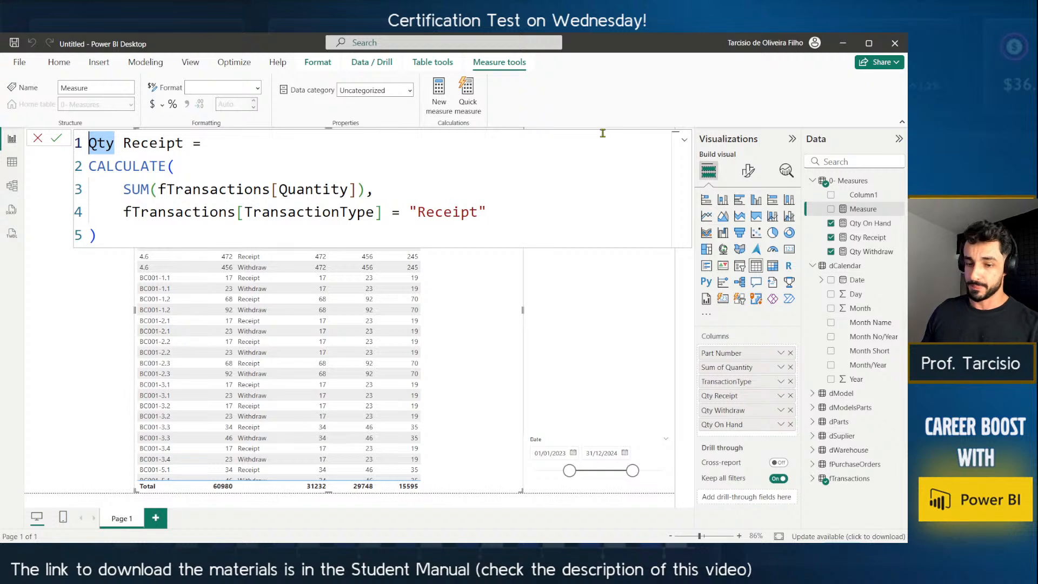
{"action": "type", "text": "cOST"}
{"action": "key", "text": "BackSpace"}
{"action": "key", "text": "BackSpace"}
{"action": "key", "text": "BackSpace"}
{"action": "key", "text": "BackSpace"}
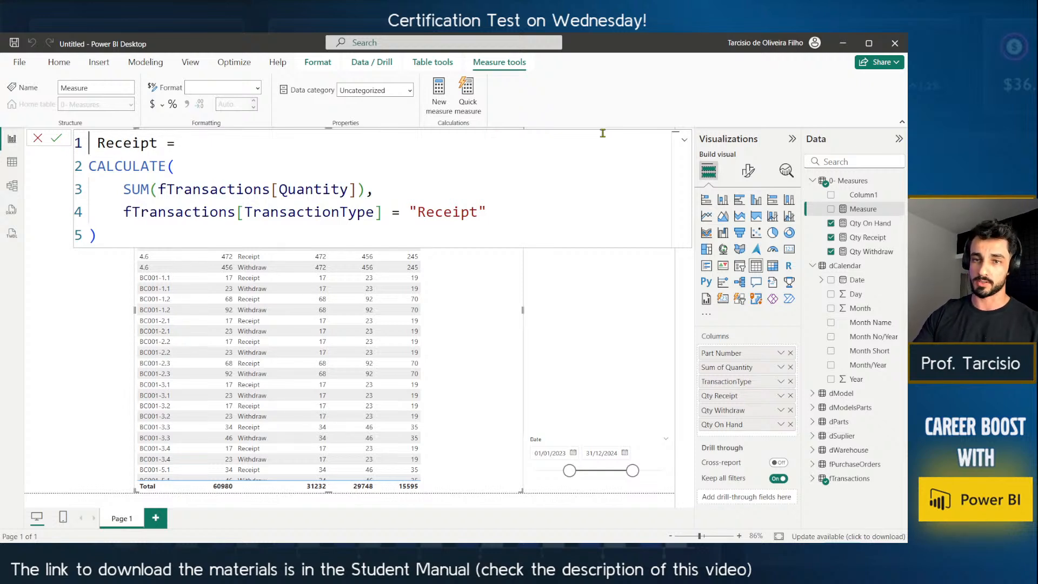
{"action": "type", "text": "Cost"}
{"action": "key", "text": "Down"}
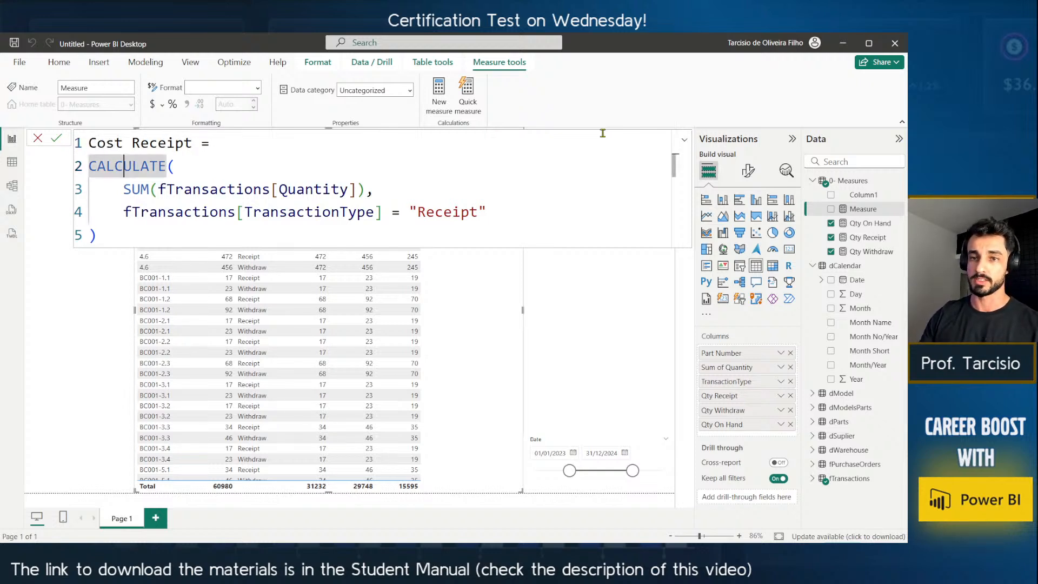
{"action": "key", "text": "Up"}
{"action": "key", "text": "Right"}
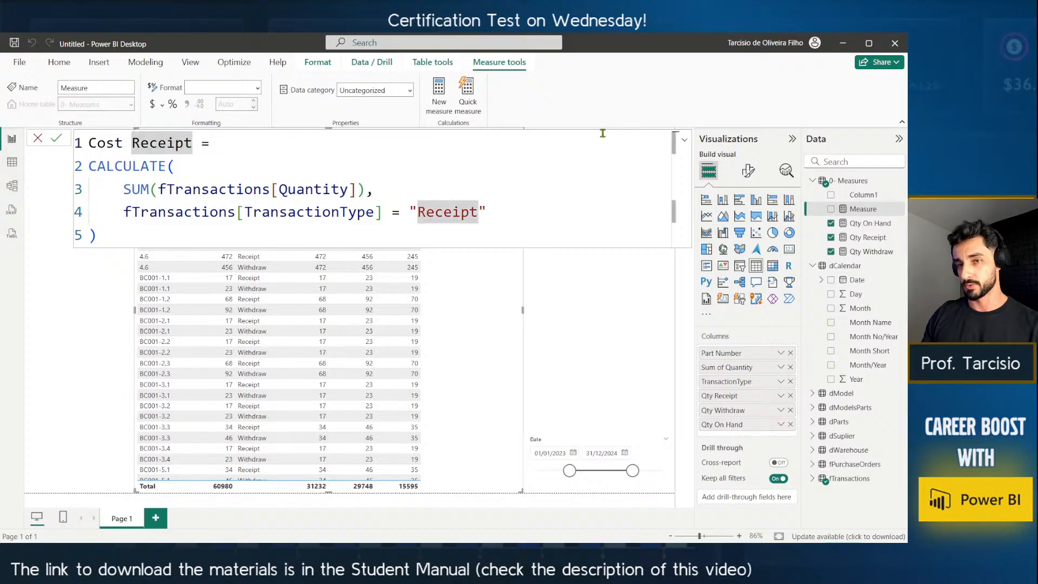
{"action": "key", "text": "Down"}
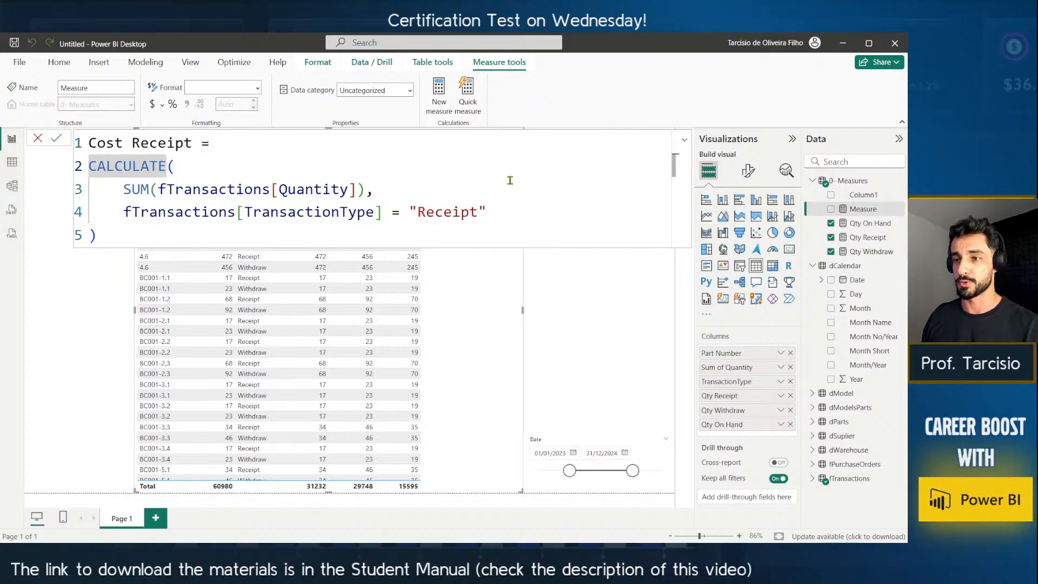
{"action": "left_click", "coordinate": [127, 192]}
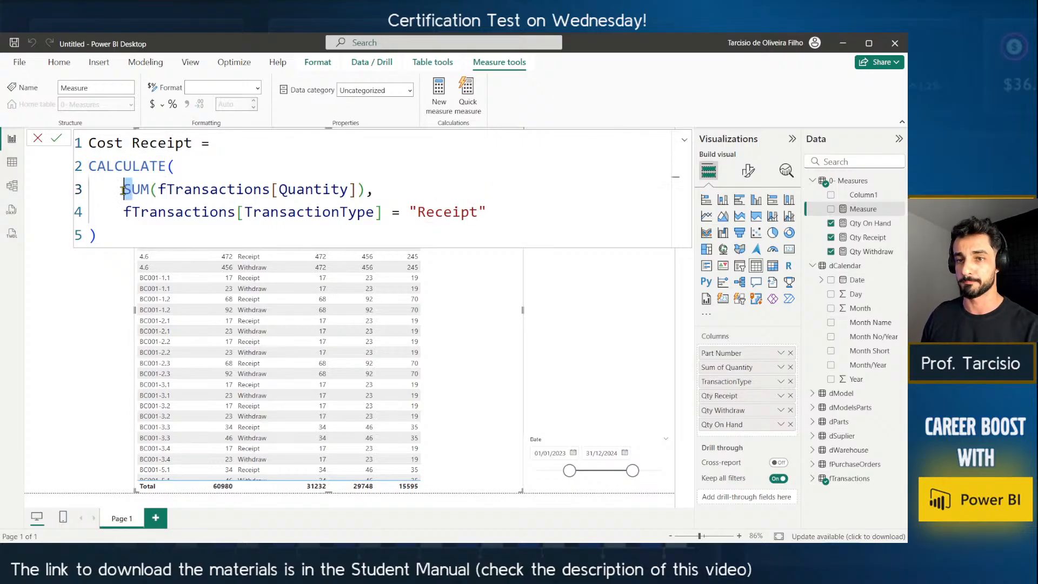
{"action": "left_click", "coordinate": [138, 195]}
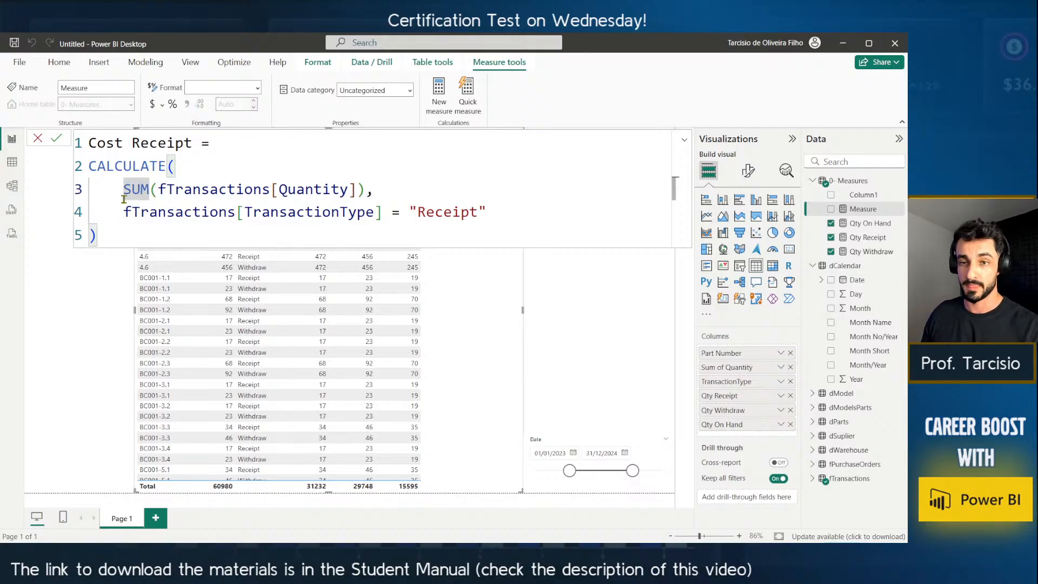
{"action": "left_click_drag", "start_coordinate": [124, 191], "coordinate": [364, 180]}
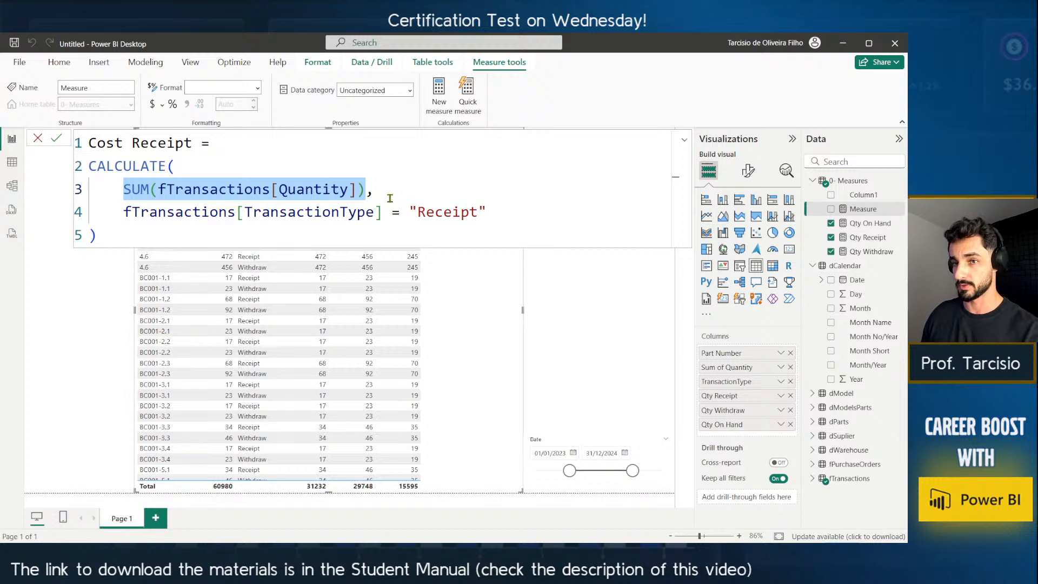
{"action": "key", "text": "Return"}
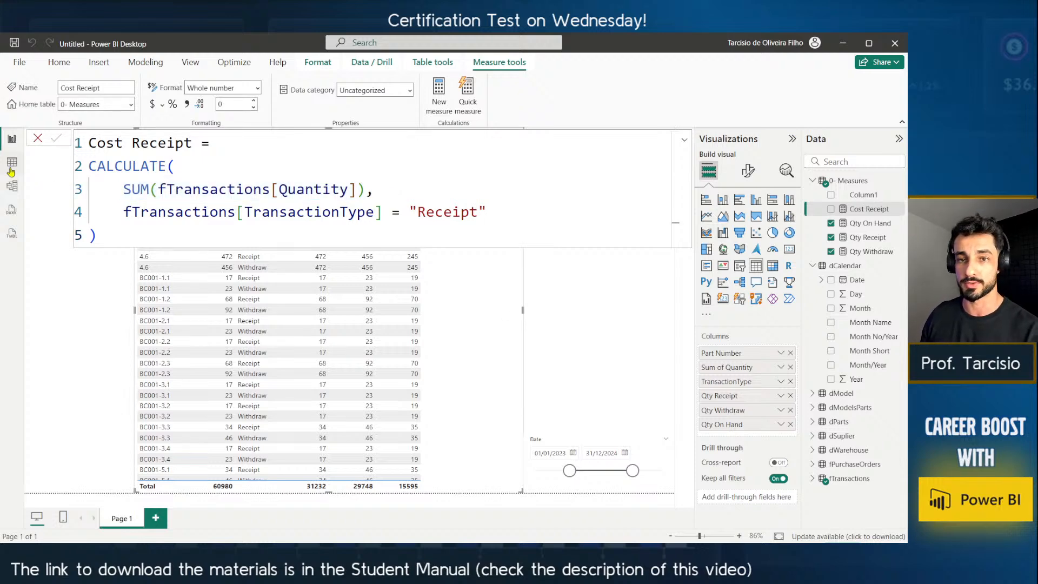
Show the fTransactions table's data and format its TransactionDate column as Short Date (*14/03/2001).
{"action": "left_click", "coordinate": [11, 165]}
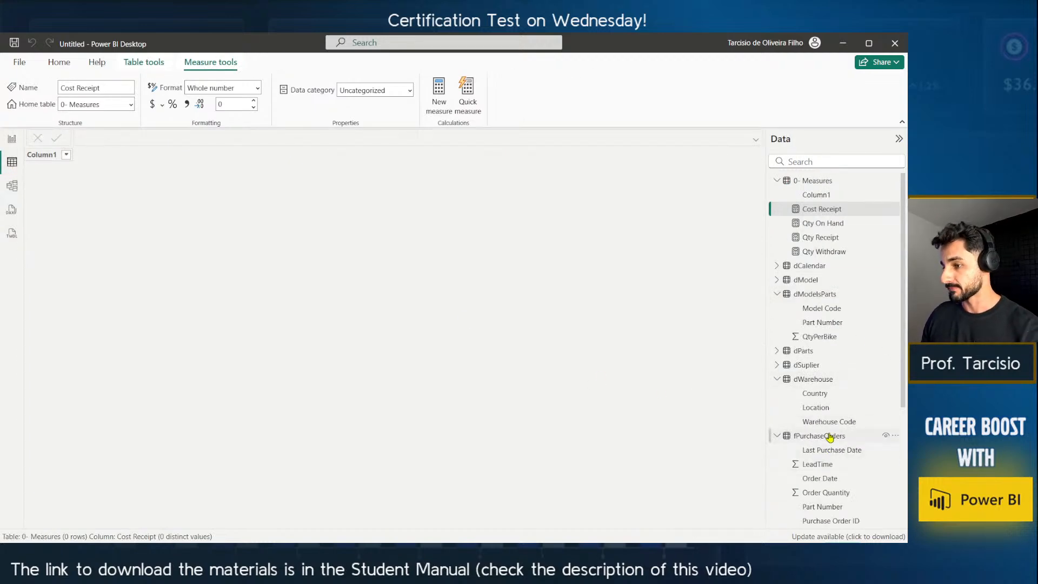
{"action": "scroll", "coordinate": [829, 437], "scroll_direction": "down", "scroll_amount": 3}
{"action": "left_click", "coordinate": [826, 417]}
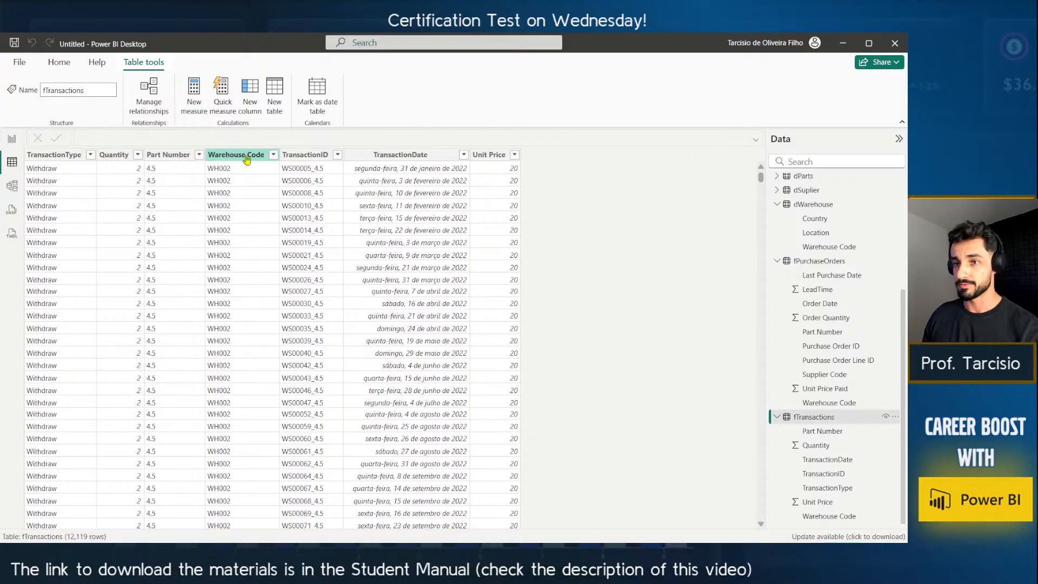
{"action": "left_click", "coordinate": [397, 155]}
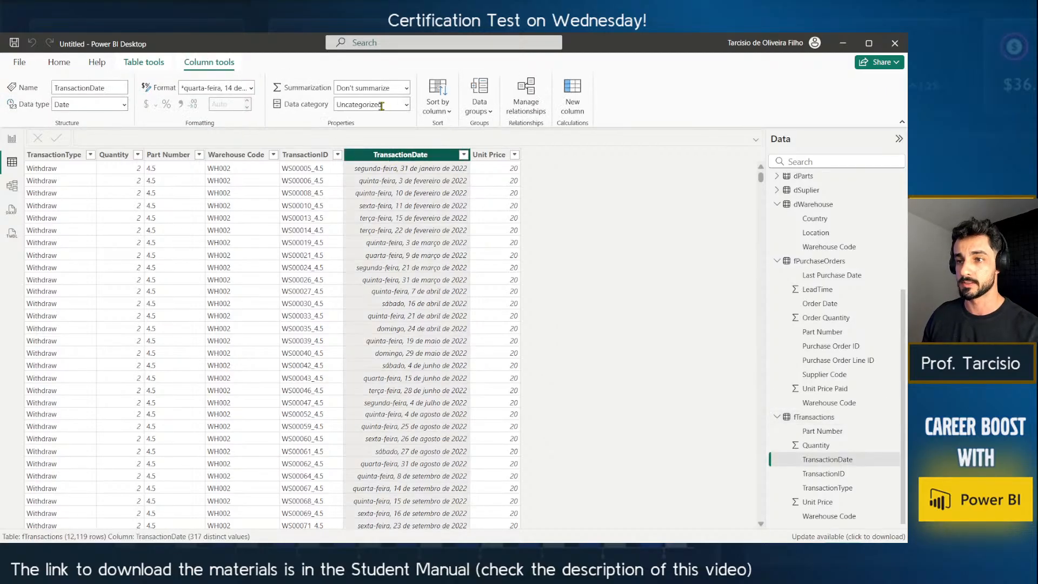
{"action": "left_click", "coordinate": [406, 87]}
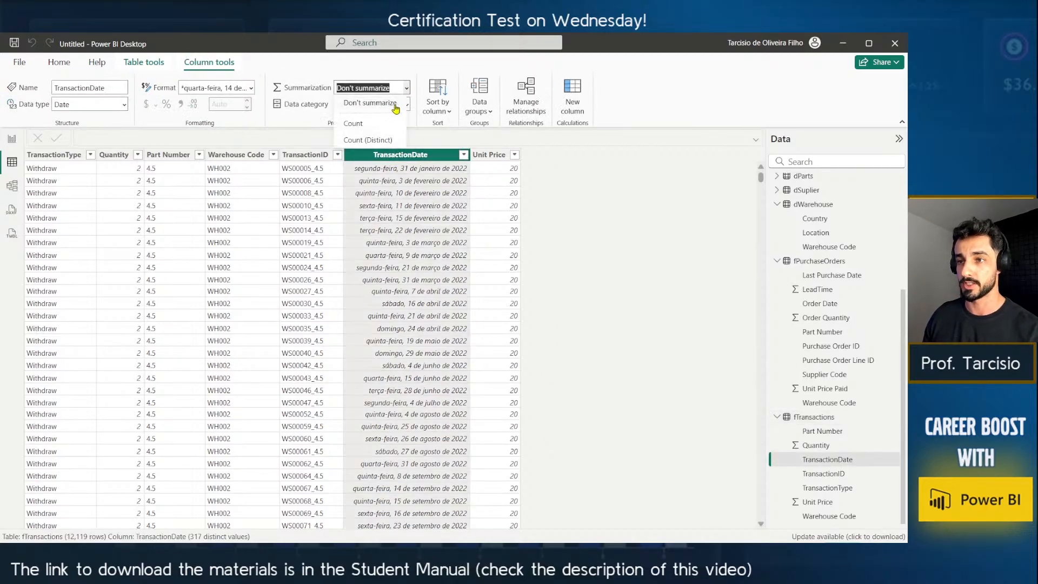
{"action": "left_click", "coordinate": [248, 89]}
{"action": "left_click", "coordinate": [244, 123]}
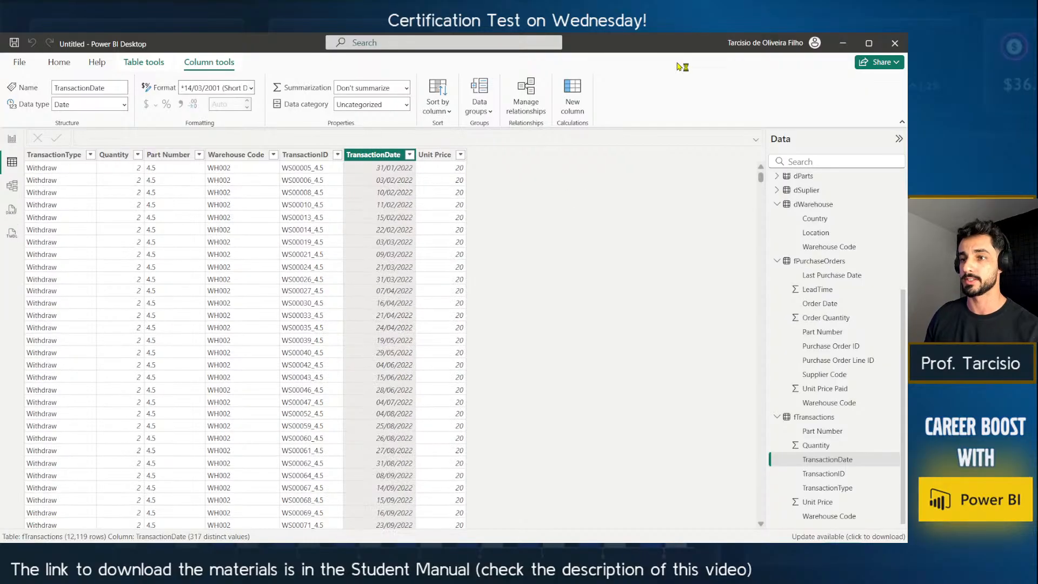
Examine the Quantity and Unit Price columns of the fTransactions table as inputs for the receipt cost.
{"action": "left_click", "coordinate": [135, 183]}
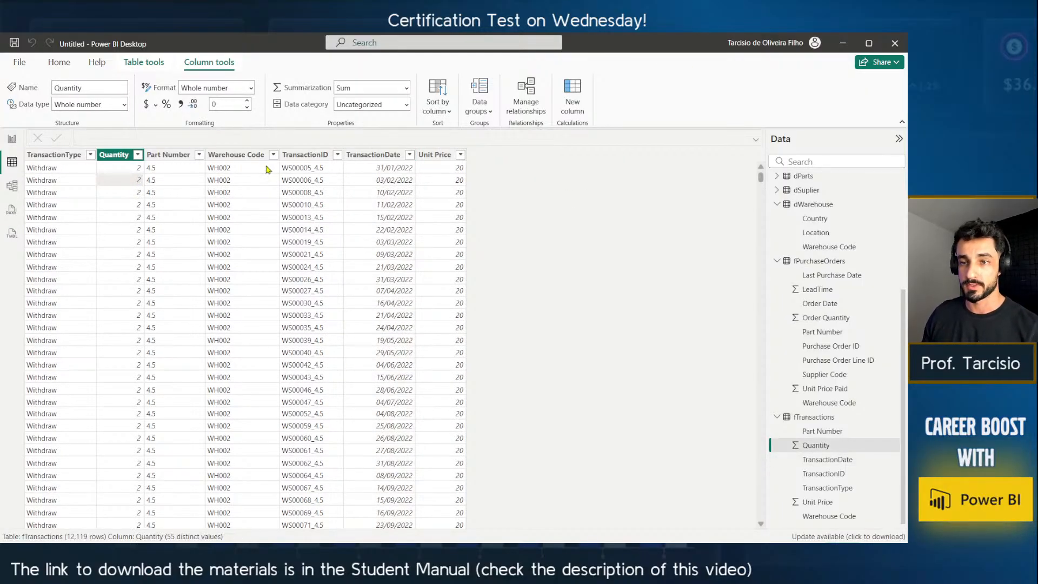
{"action": "left_click", "coordinate": [451, 155]}
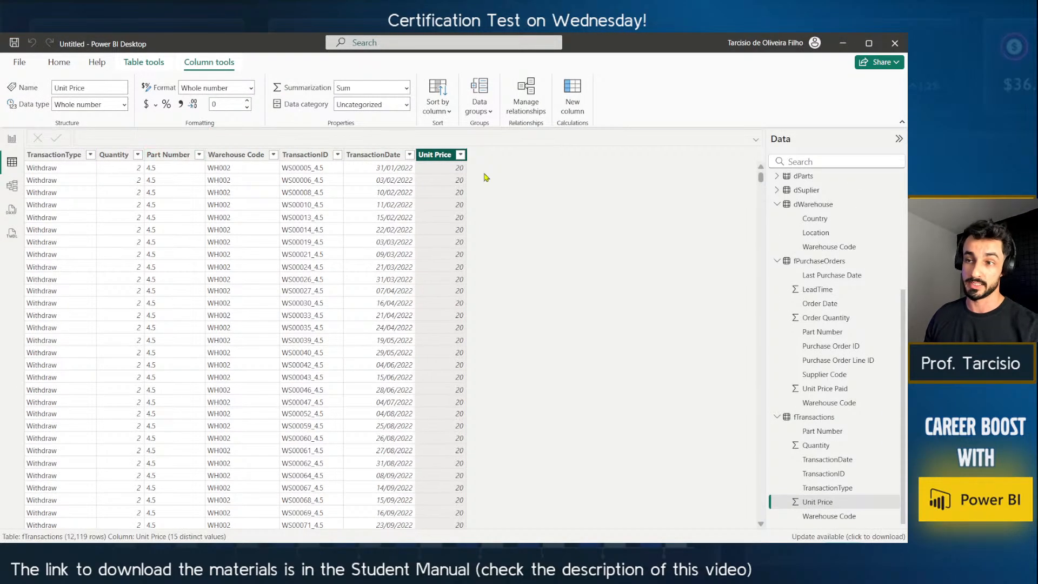
Replace SUM with SUMX in the Cost Receipt measure on the report page and separate fTransactions as its table argument.
{"action": "left_click", "coordinate": [9, 142]}
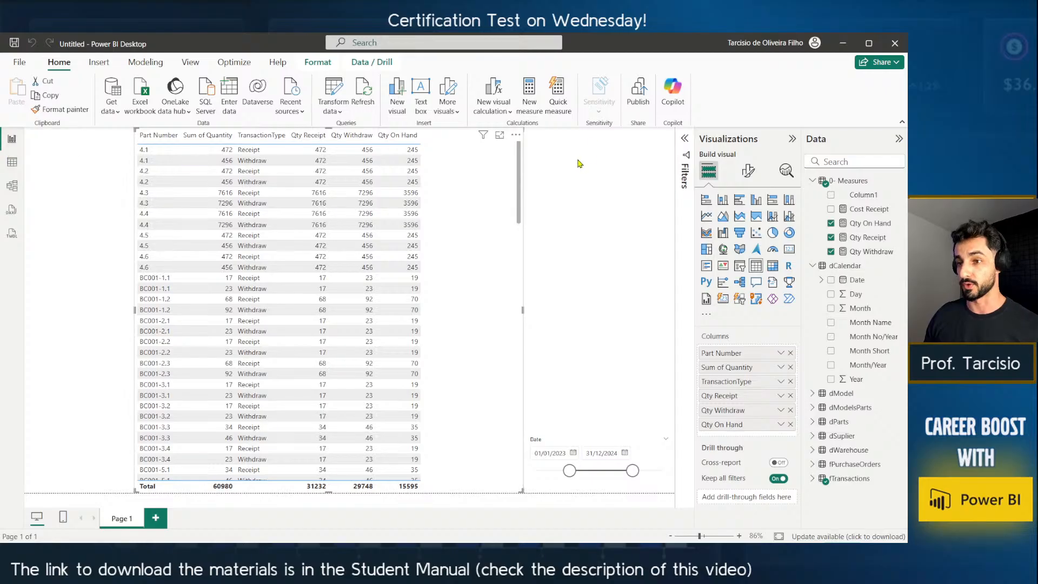
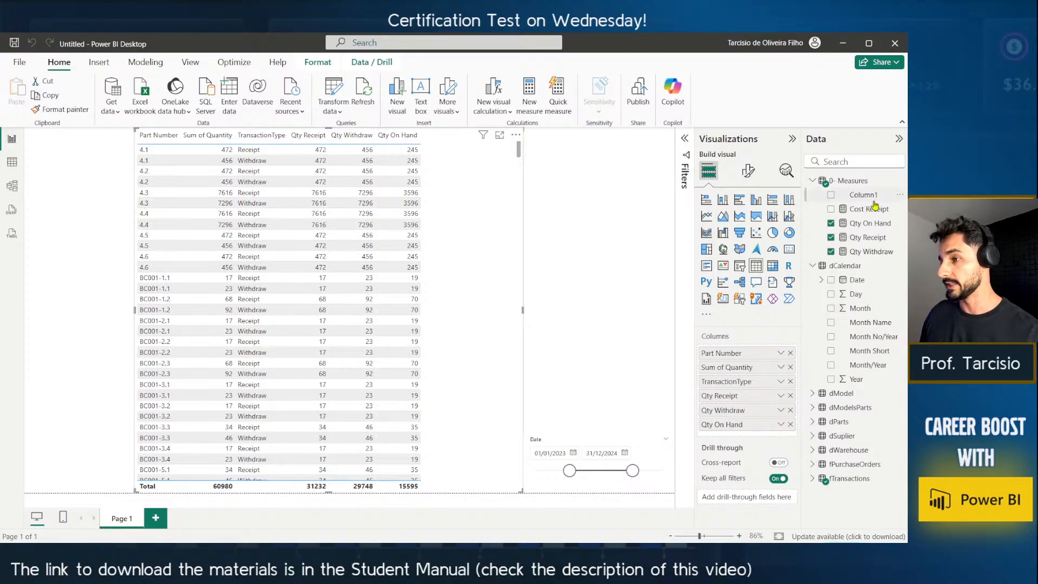
{"action": "left_click", "coordinate": [857, 210]}
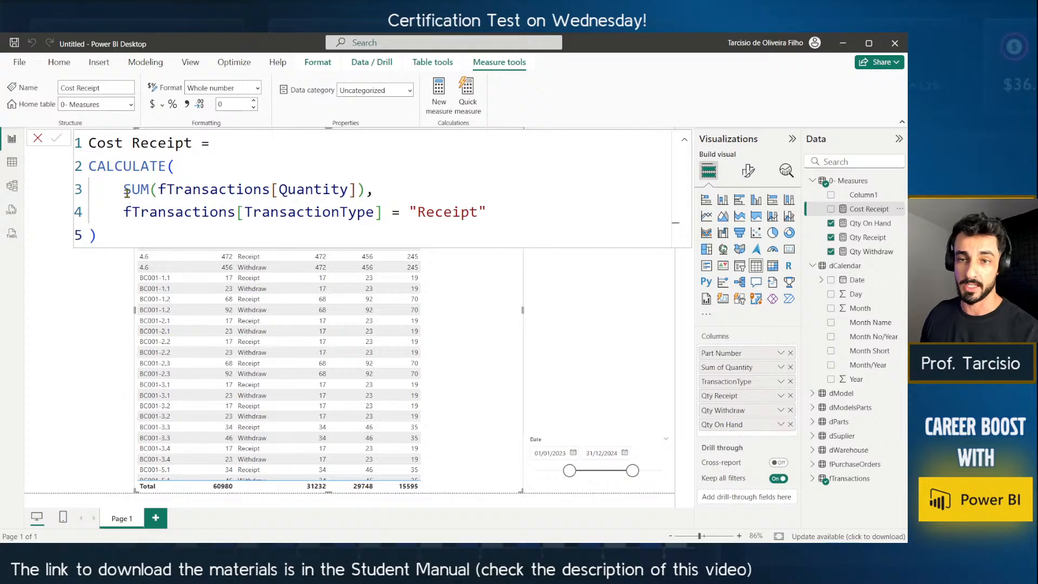
{"action": "double_click", "coordinate": [143, 191]}
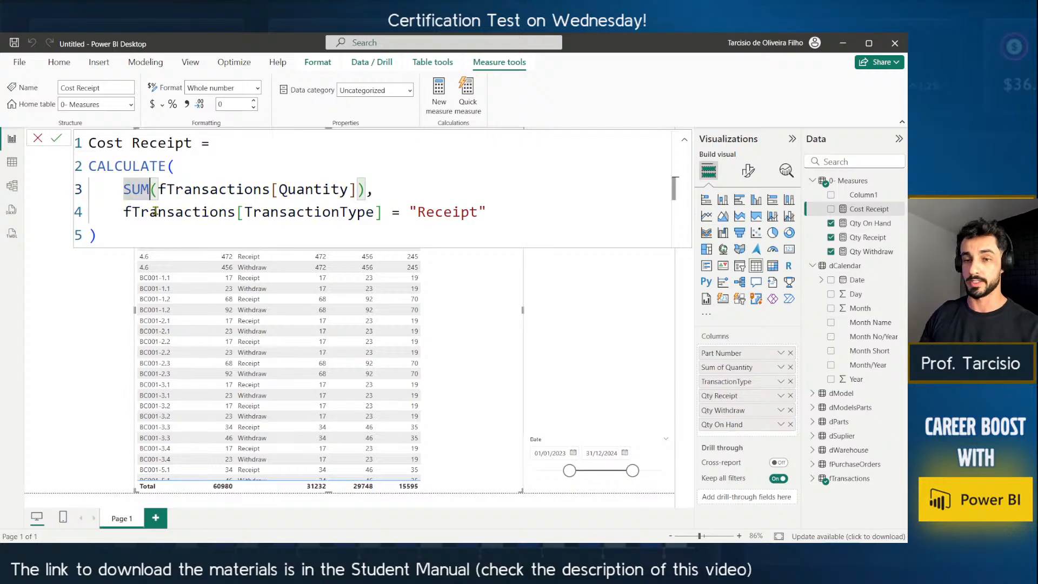
{"action": "type", "text": "SUMX"}
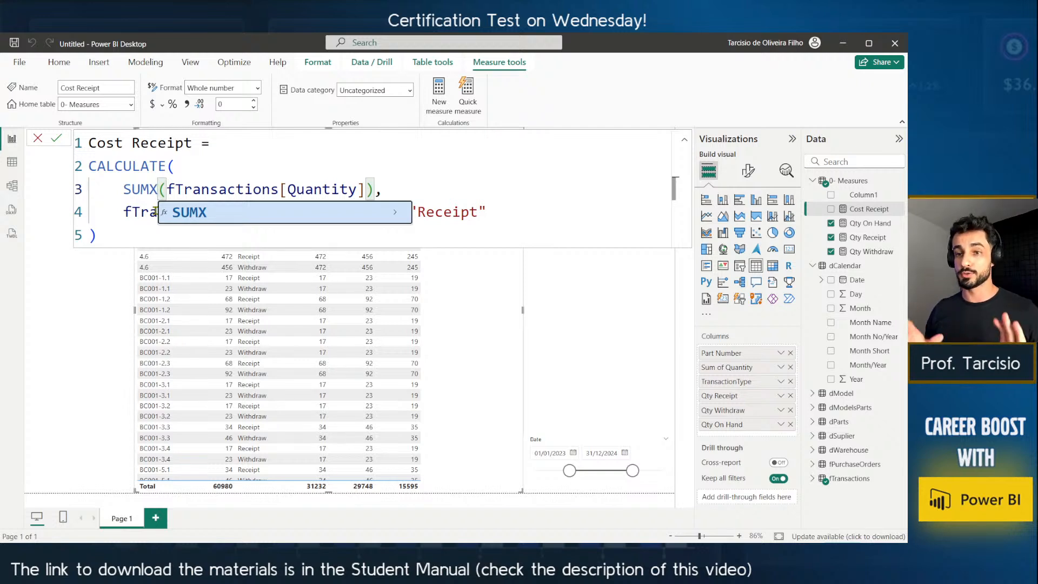
{"action": "key", "text": "Right"}
{"action": "key", "text": "Right"}
{"action": "key", "text": "Right"}
{"action": "key", "text": "Right"}
{"action": "key", "text": "Right"}
{"action": "key", "text": "Right"}
{"action": "key", "text": "Right"}
{"action": "key", "text": "Right"}
{"action": "key", "text": "Right"}
{"action": "key", "text": "Right"}
{"action": "key", "text": "Right"}
{"action": "key", "text": "Right"}
{"action": "key", "text": "Right"}
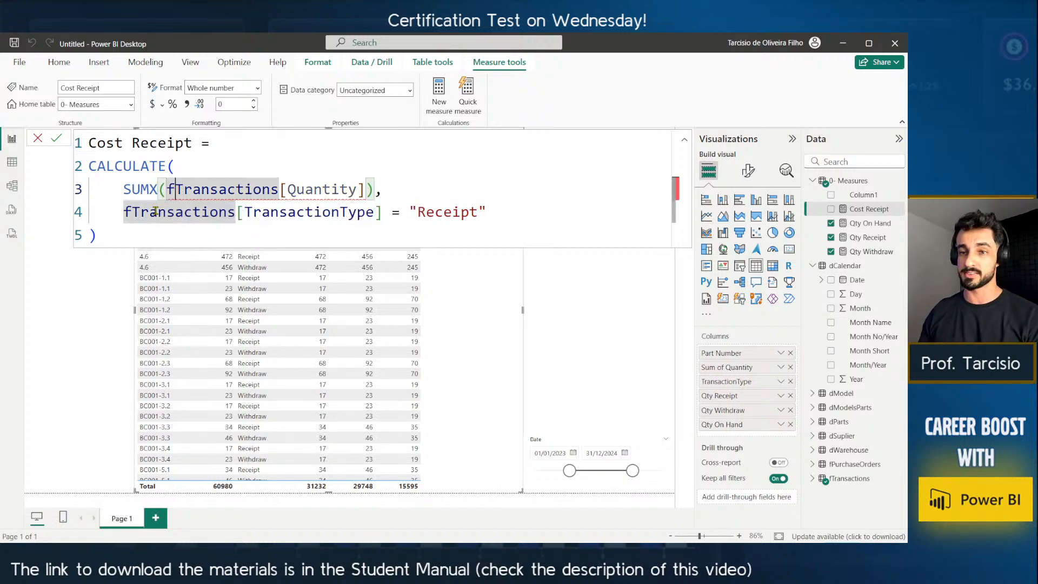
{"action": "key", "text": "Right"}
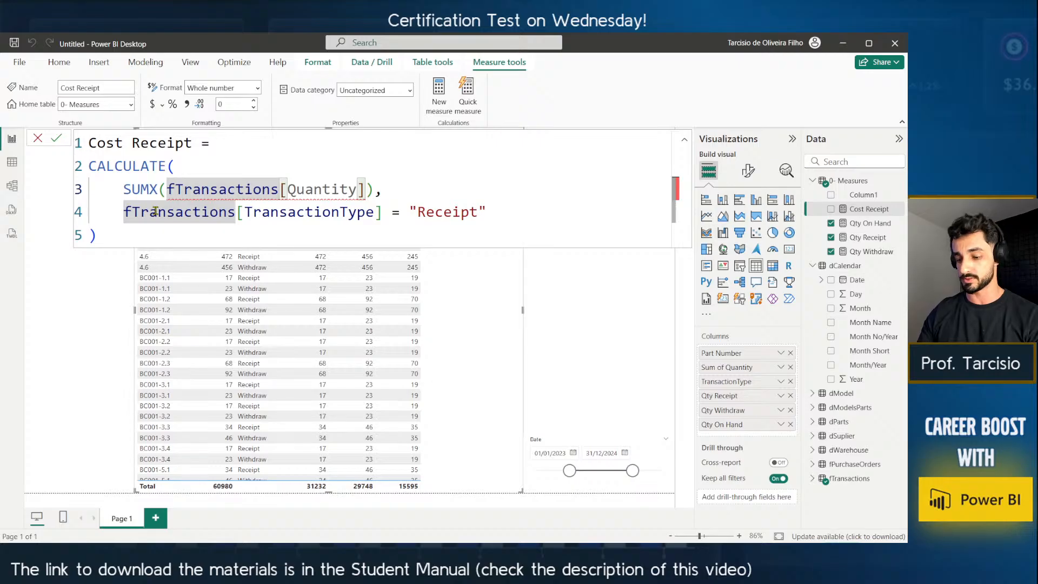
{"action": "type", "text": ","}
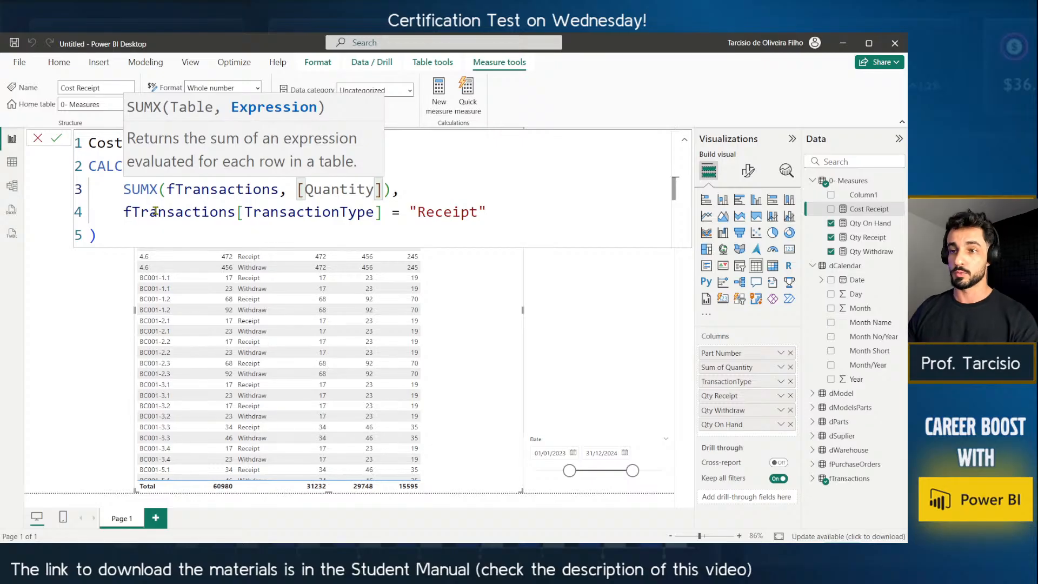
Qualify the [Quantity] column in the SUMX expression with the fTransactions table name.
{"action": "type", "text": "F"}
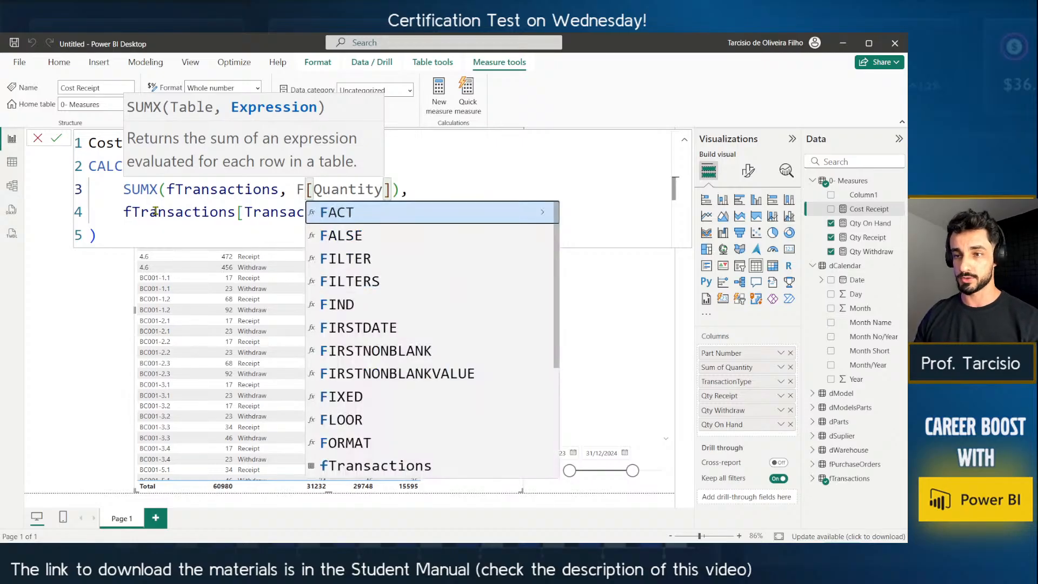
{"action": "key", "text": "Up"}
{"action": "key", "text": "Up"}
{"action": "key", "text": "Down"}
{"action": "type", "text": "TR"}
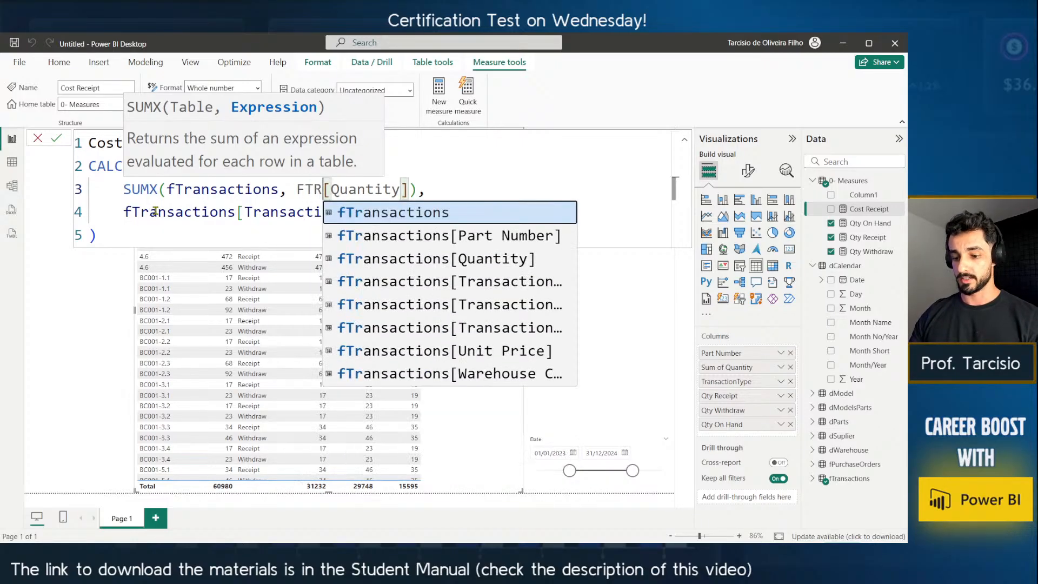
{"action": "key", "text": "Tab"}
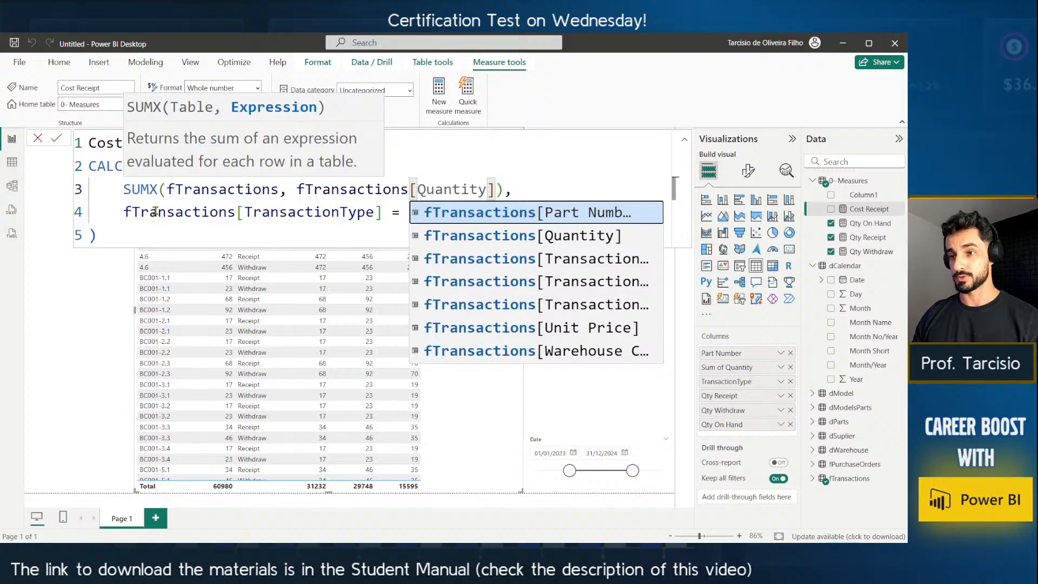
{"action": "key", "text": "Escape"}
{"action": "key", "text": "End"}
{"action": "key", "text": "Left"}
{"action": "key", "text": "Left"}
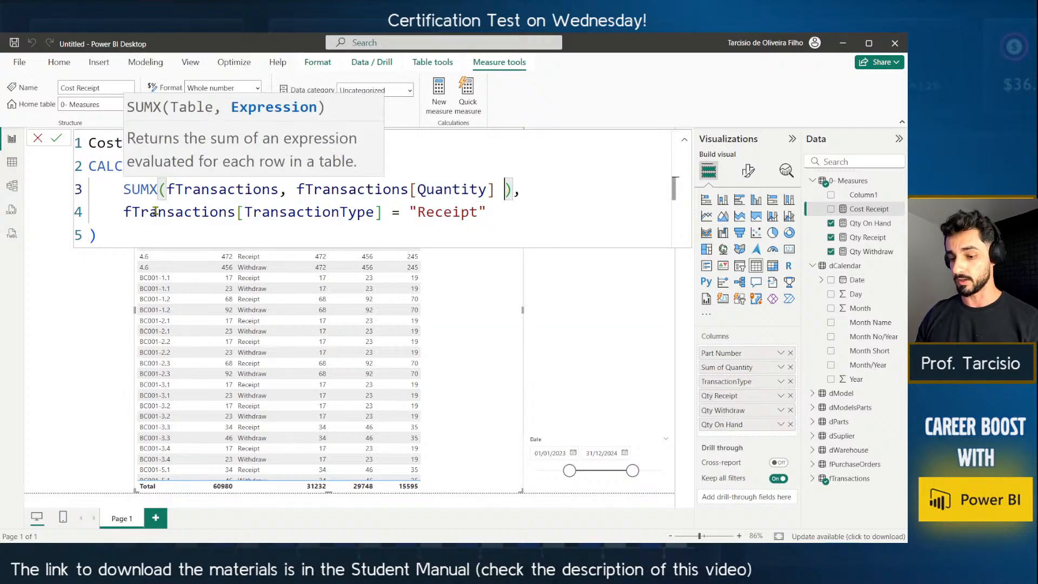
Multiply the quantity by fTransactions[Unit Price] in the SUMX expression and commit the Cost Receipt measure.
{"action": "type", "text": "* "}
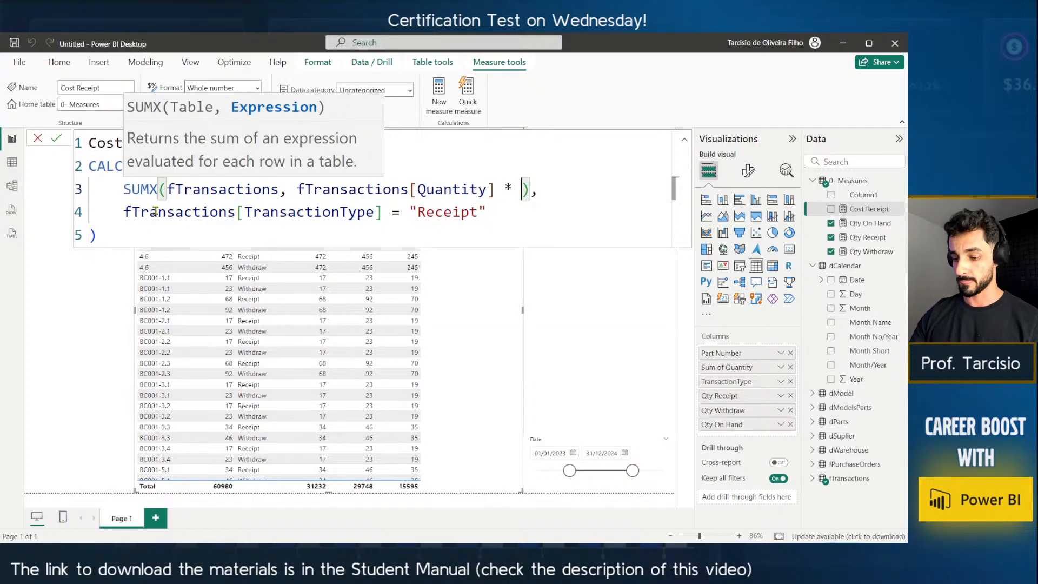
{"action": "type", "text": "FTR"}
{"action": "key", "text": "Down"}
{"action": "key", "text": "Down"}
{"action": "key", "text": "Down"}
{"action": "key", "text": "Down"}
{"action": "key", "text": "Down"}
{"action": "key", "text": "Down"}
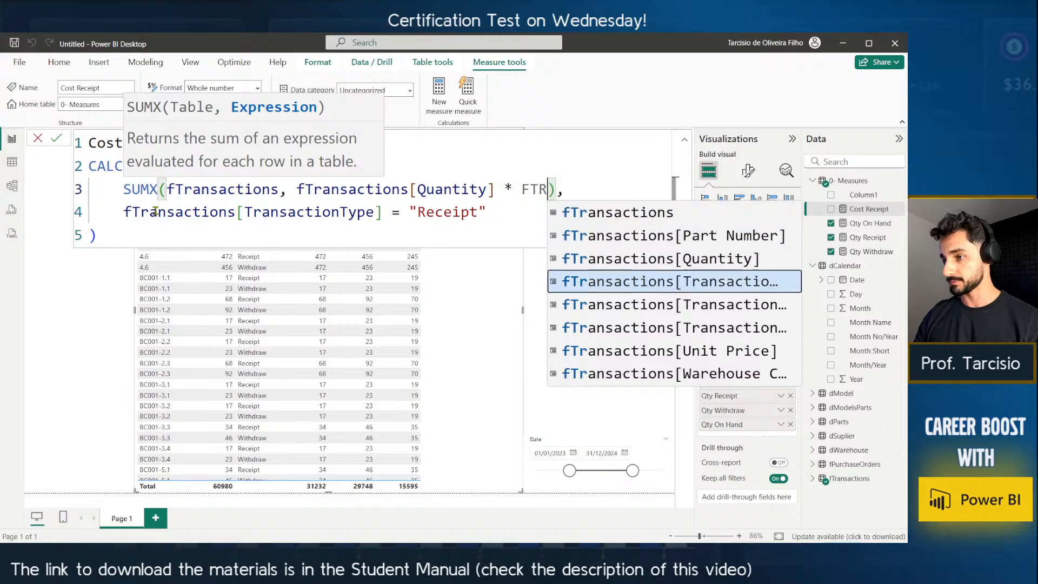
{"action": "key", "text": "Tab"}
{"action": "key", "text": "Return"}
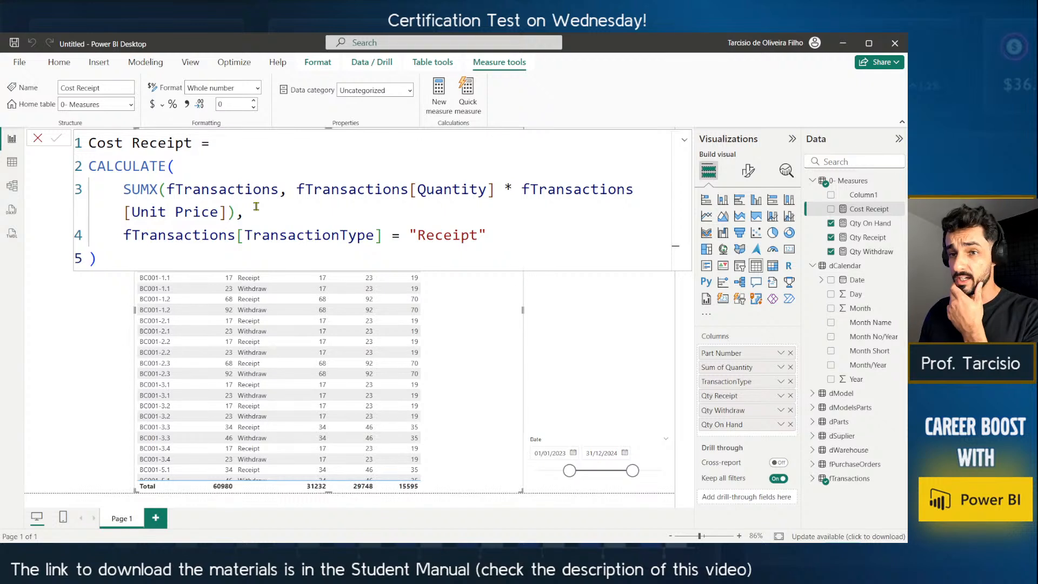
Show Cost Receipt with a thousands separator in the table visual and extend the date slicer to 01/01/2022–31/12/2025.
{"action": "left_click", "coordinate": [830, 209]}
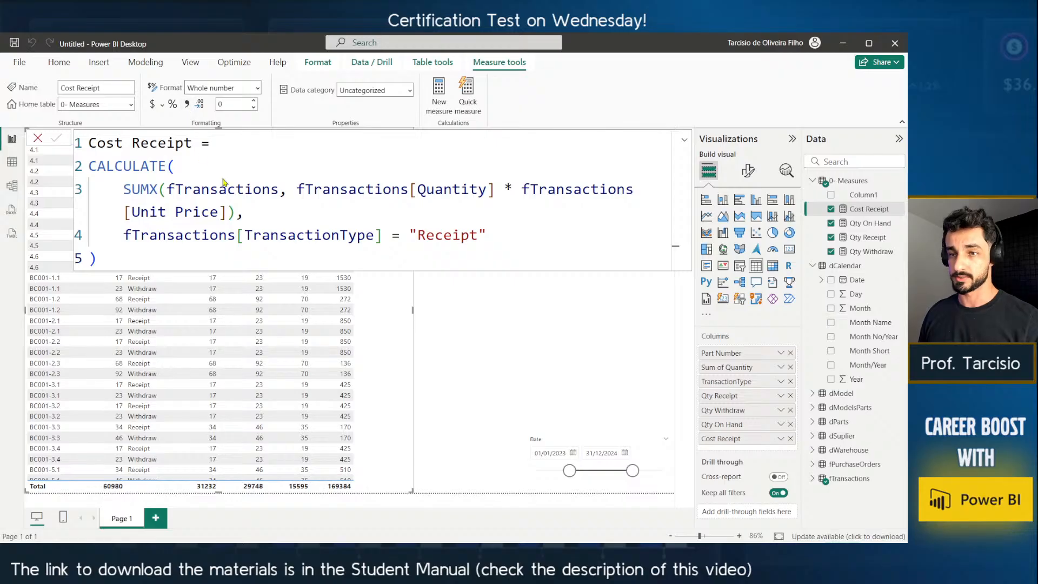
{"action": "left_click", "coordinate": [186, 104]}
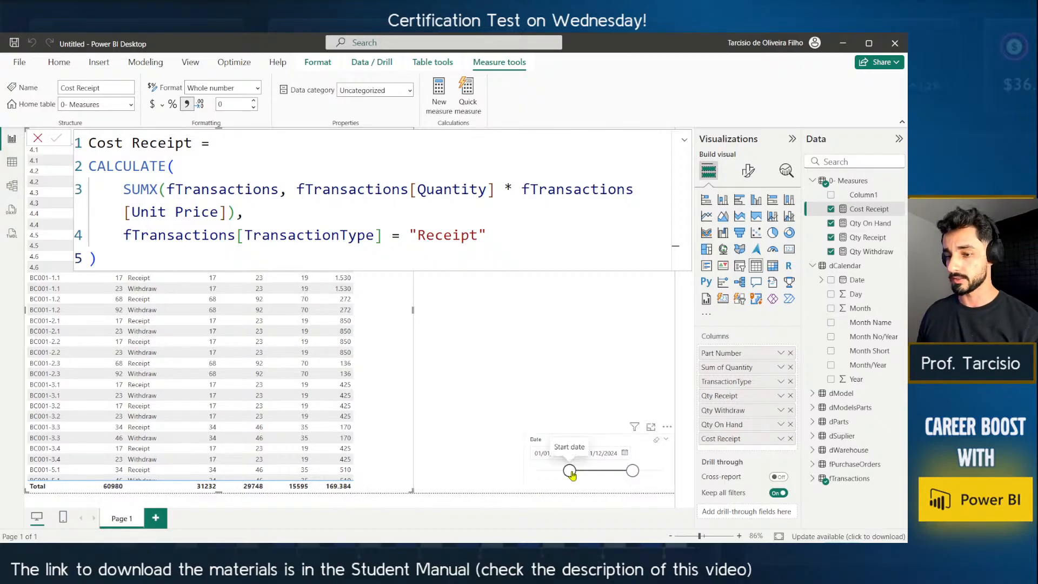
{"action": "left_click_drag", "start_coordinate": [569, 470], "coordinate": [519, 470]}
{"action": "left_click_drag", "start_coordinate": [632, 470], "coordinate": [686, 480]}
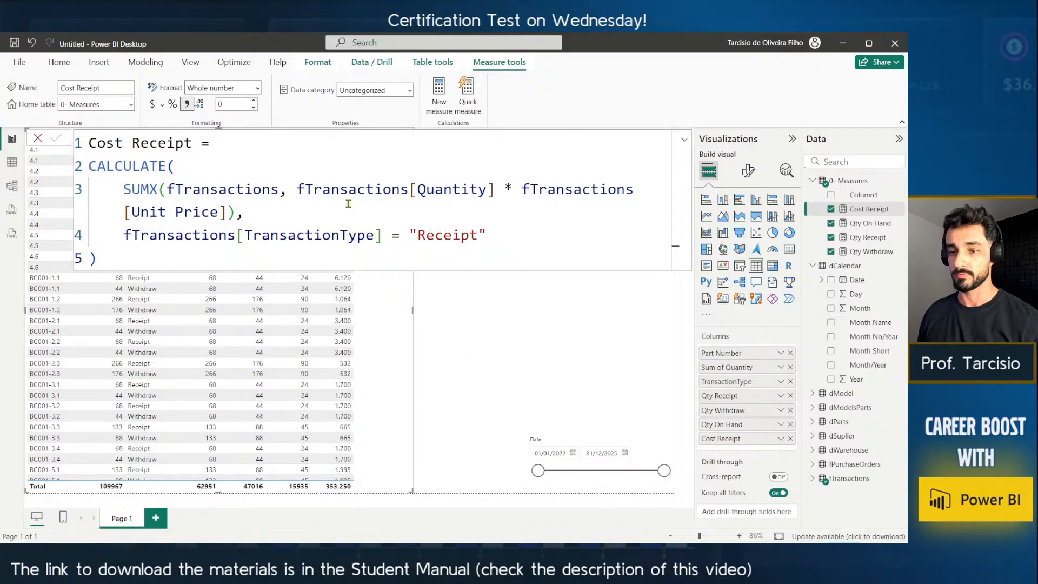
Create a new measure in the 0- Measures table from a copy of the full Cost Receipt formula.
{"action": "key", "text": "ctrl+a"}
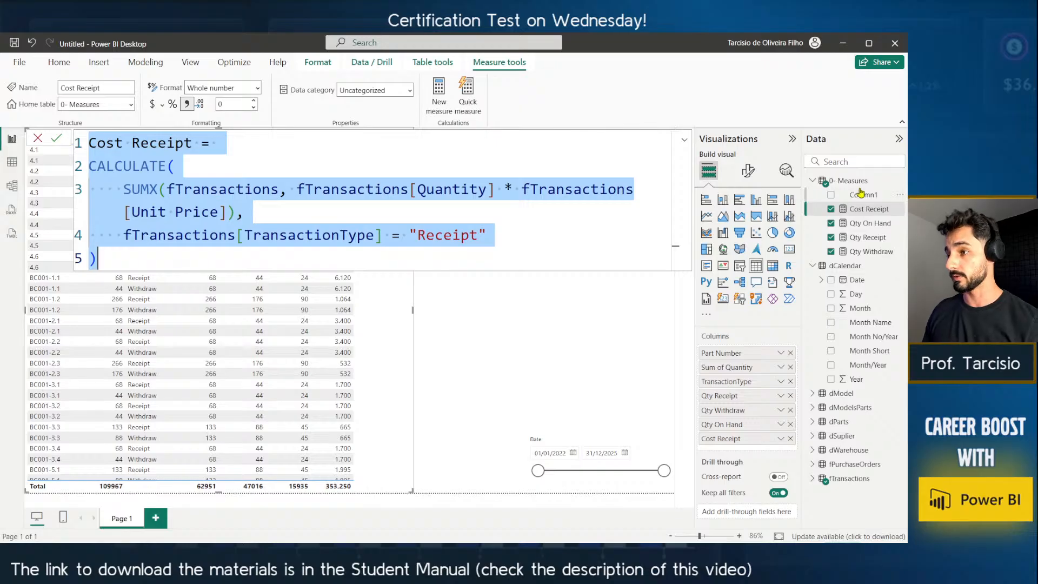
{"action": "right_click", "coordinate": [868, 210]}
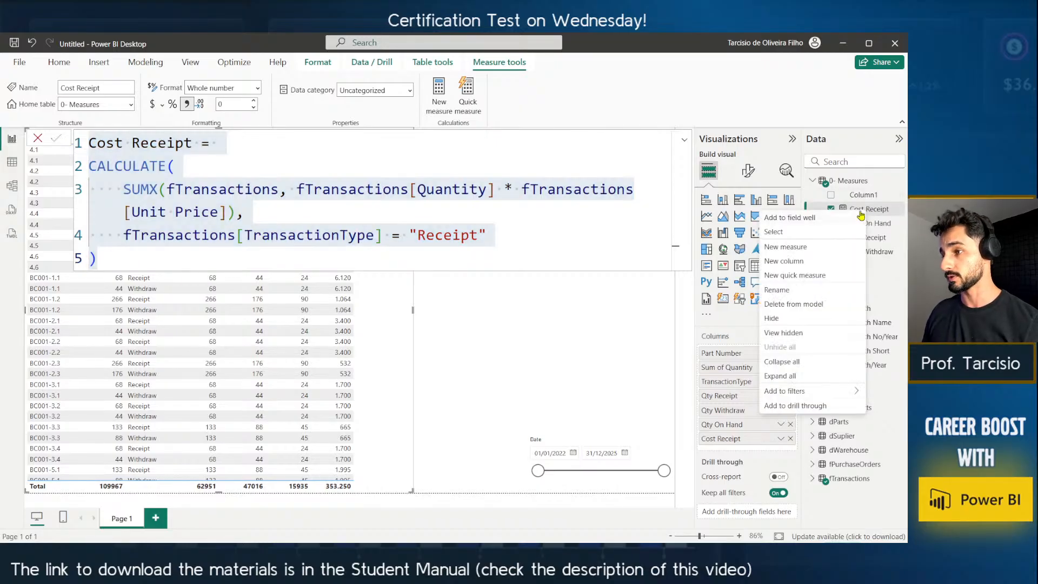
{"action": "left_click", "coordinate": [821, 247]}
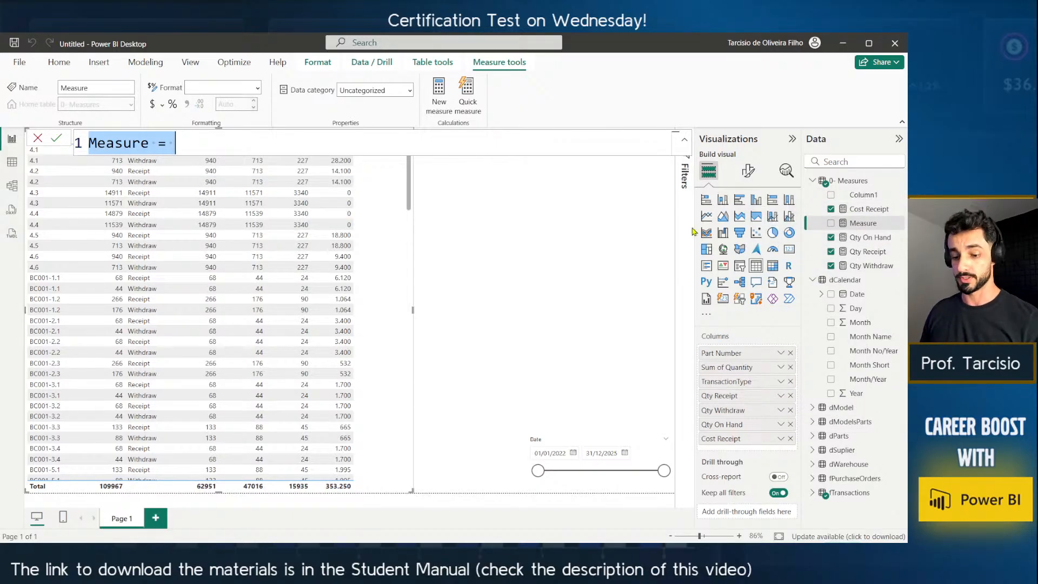
{"action": "key", "text": "ctrl+v"}
Replace Receipt with Withdraw in both the copied measure's name and its TransactionType filter, and commit it as Cost Withdraw.
{"action": "double_click", "coordinate": [163, 144]}
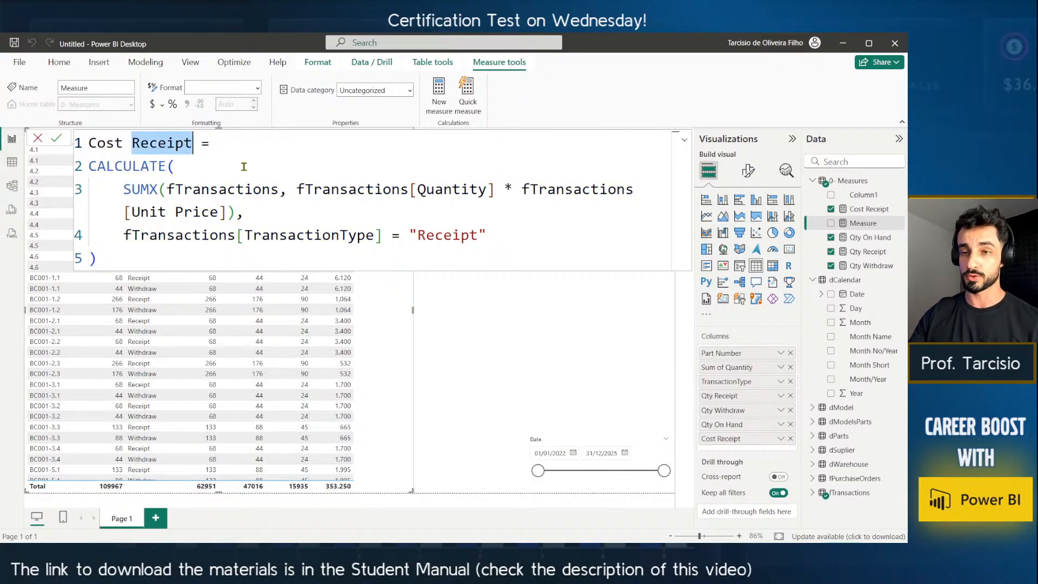
{"action": "key", "text": "ctrl+d"}
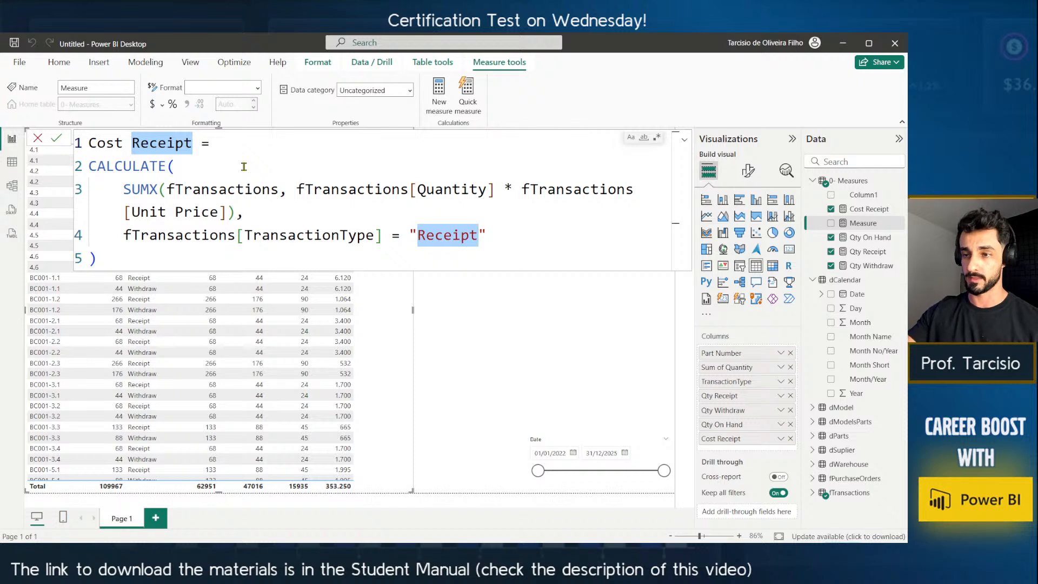
{"action": "type", "text": "wIT"}
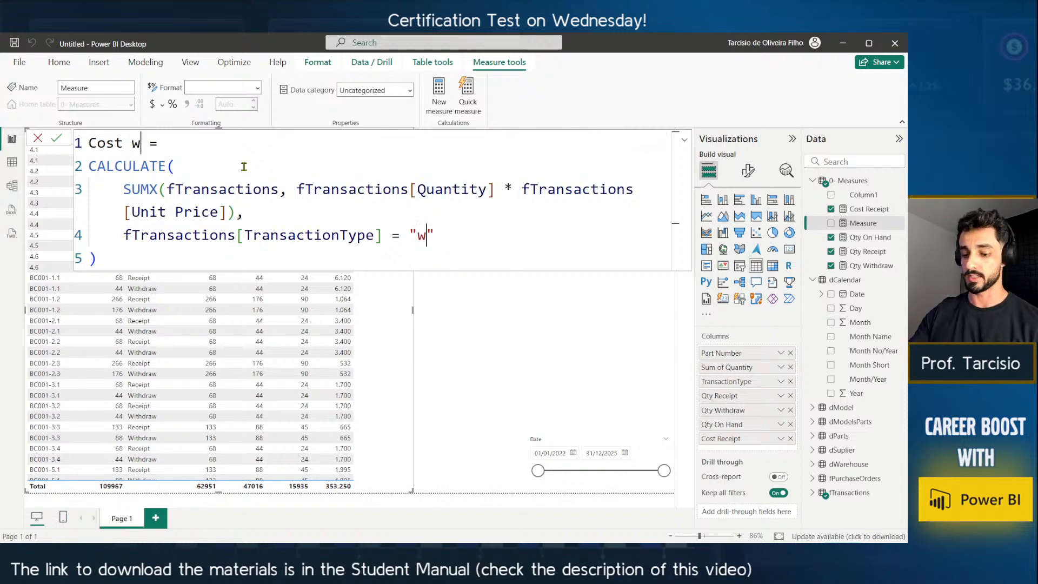
{"action": "type", "text": "H"}
{"action": "key", "text": "BackSpace"}
{"action": "key", "text": "BackSpace"}
{"action": "key", "text": "BackSpace"}
{"action": "key", "text": "BackSpace"}
{"action": "type", "text": "With"}
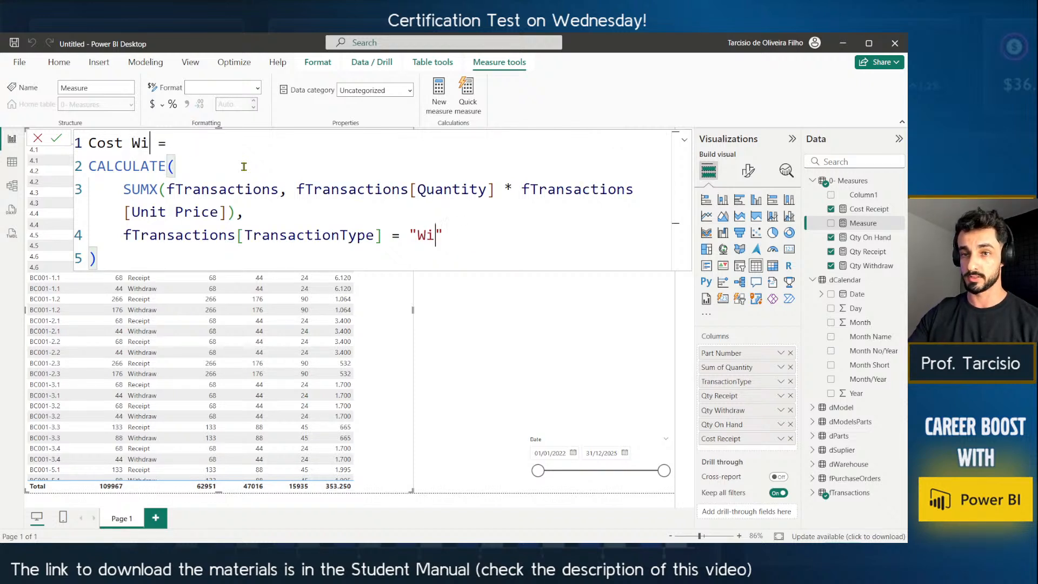
{"action": "type", "text": "draw"}
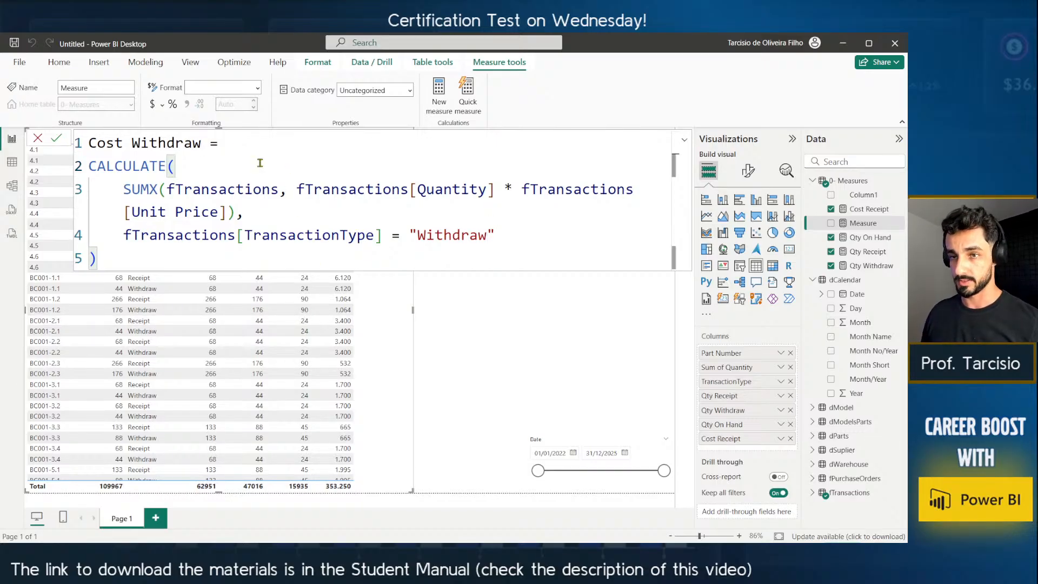
{"action": "left_click_drag", "start_coordinate": [201, 143], "coordinate": [194, 142]}
{"action": "left_click", "coordinate": [219, 168]}
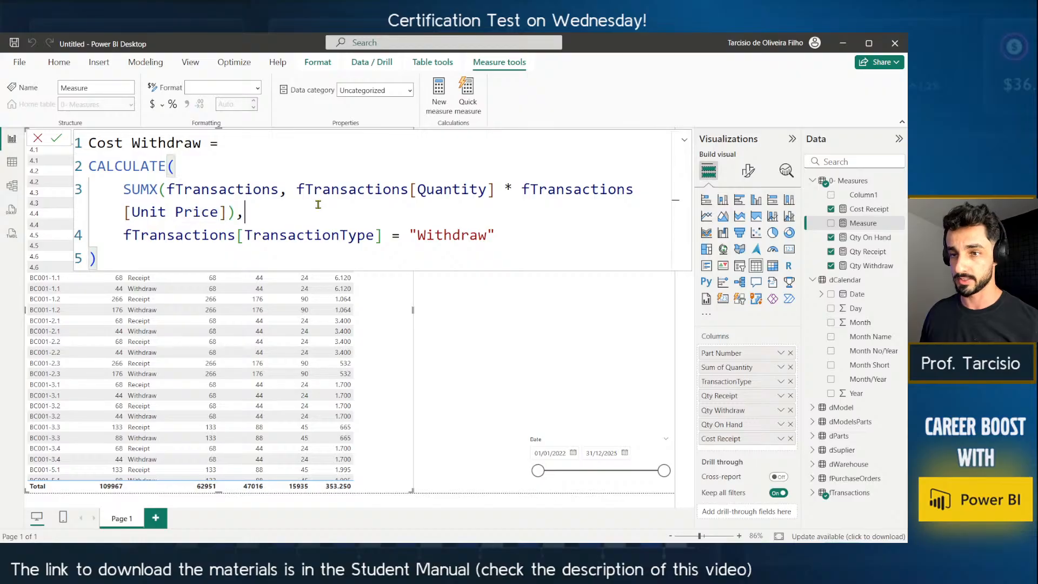
{"action": "left_click", "coordinate": [268, 154]}
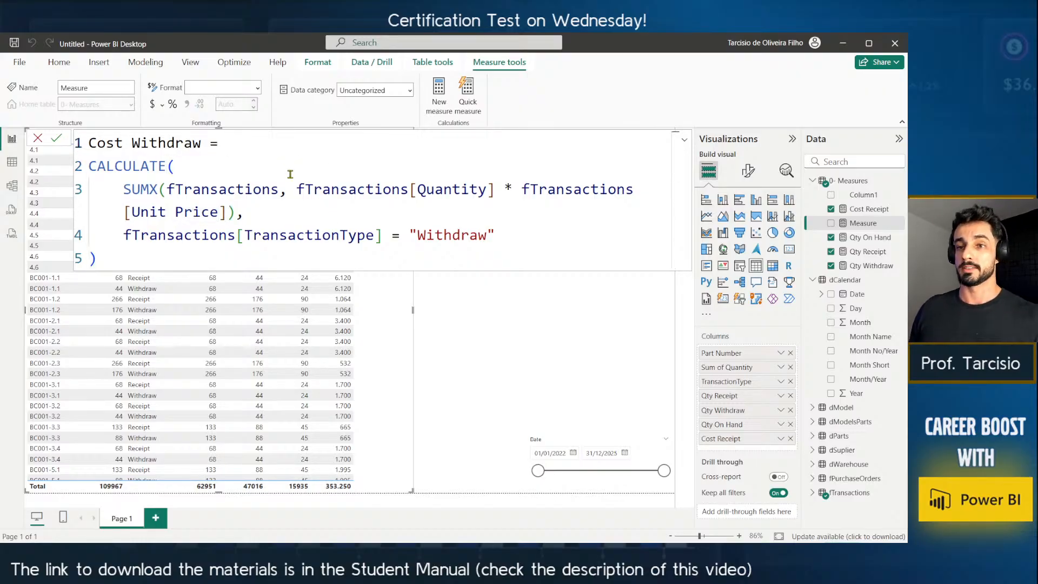
{"action": "key", "text": "Return"}
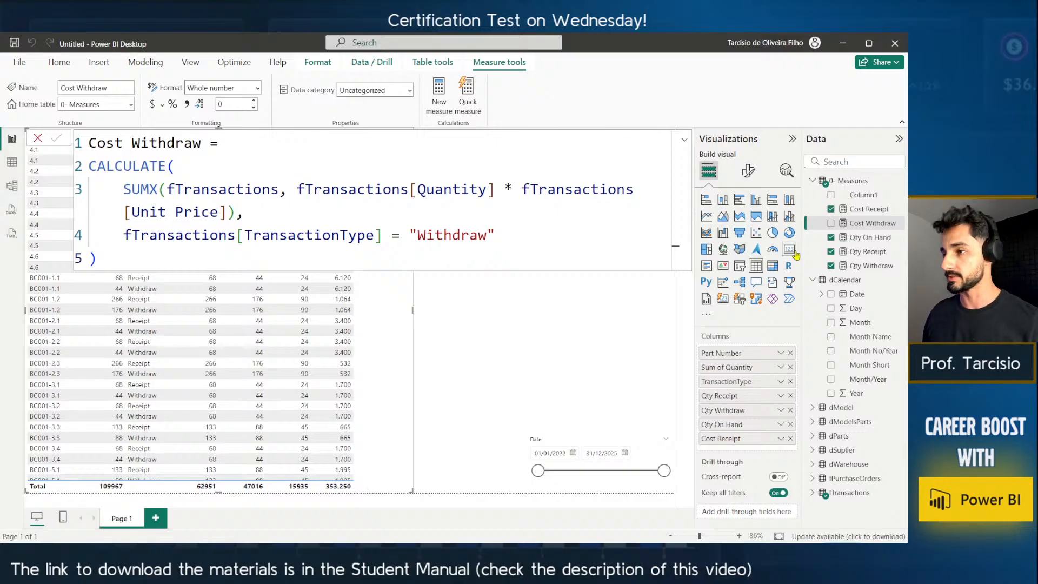
Add Cost Withdraw to the table visual with a thousands separator and widen the visual.
{"action": "left_click", "coordinate": [830, 223]}
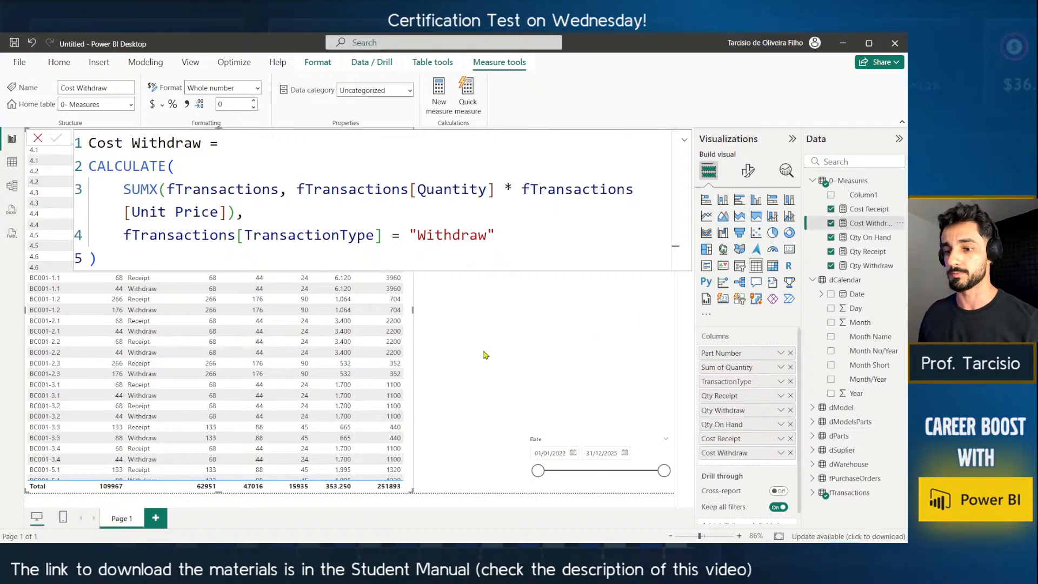
{"action": "left_click_drag", "start_coordinate": [414, 311], "coordinate": [442, 311]}
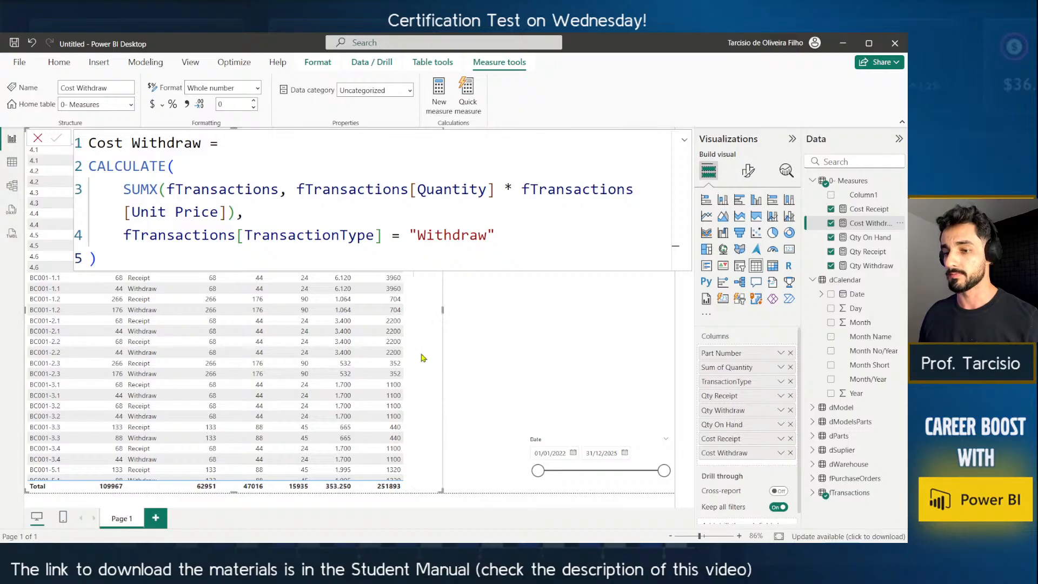
{"action": "left_click", "coordinate": [187, 105]}
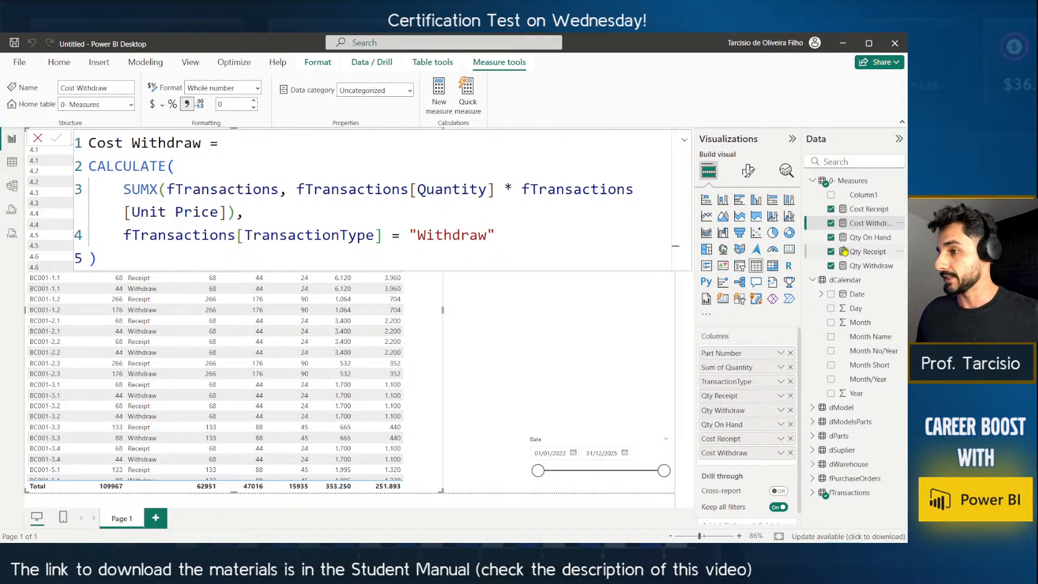
Widen the Data pane and create a new measure named Cost Inv in the 0- Measures table with the placeholder value 1.
{"action": "left_click_drag", "start_coordinate": [803, 250], "coordinate": [783, 250]}
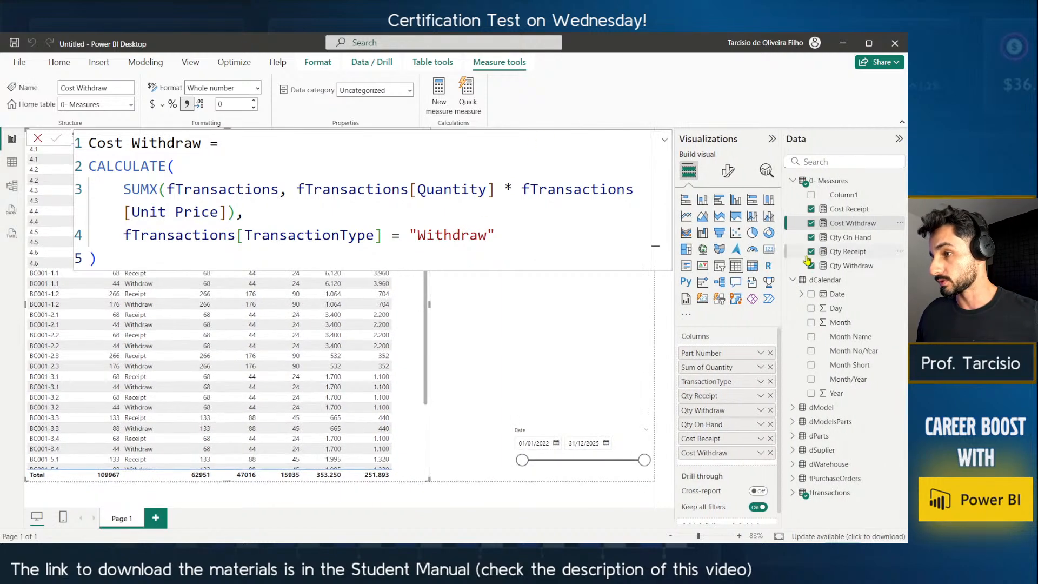
{"action": "right_click", "coordinate": [848, 216]}
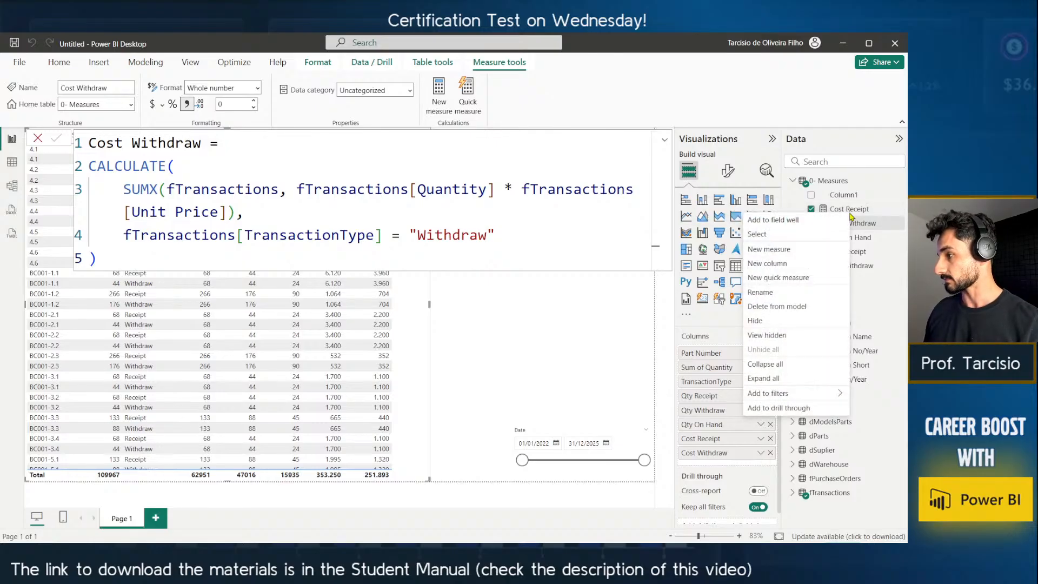
{"action": "left_click", "coordinate": [786, 252]}
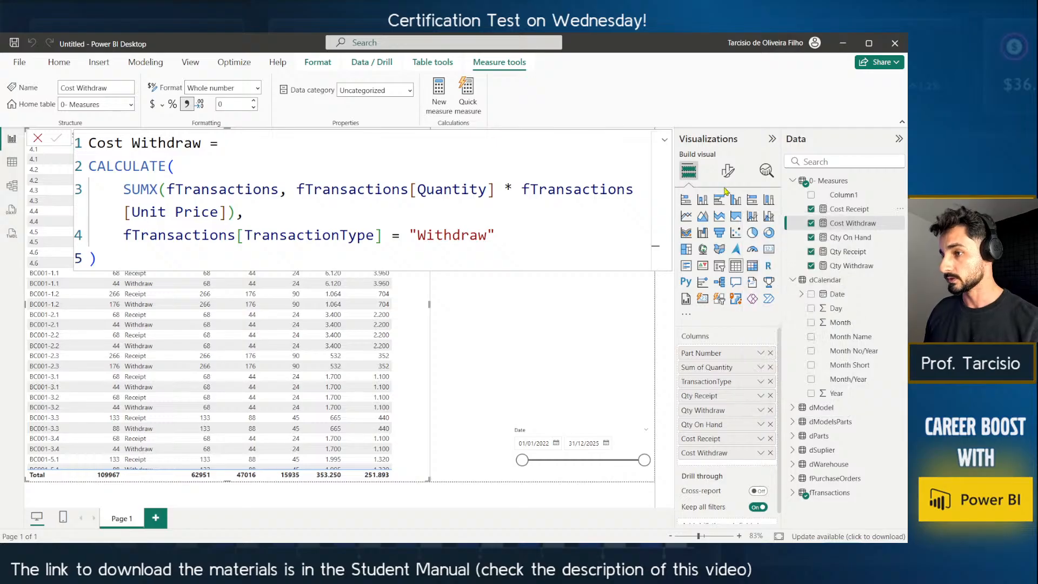
{"action": "type", "text": "Cost"}
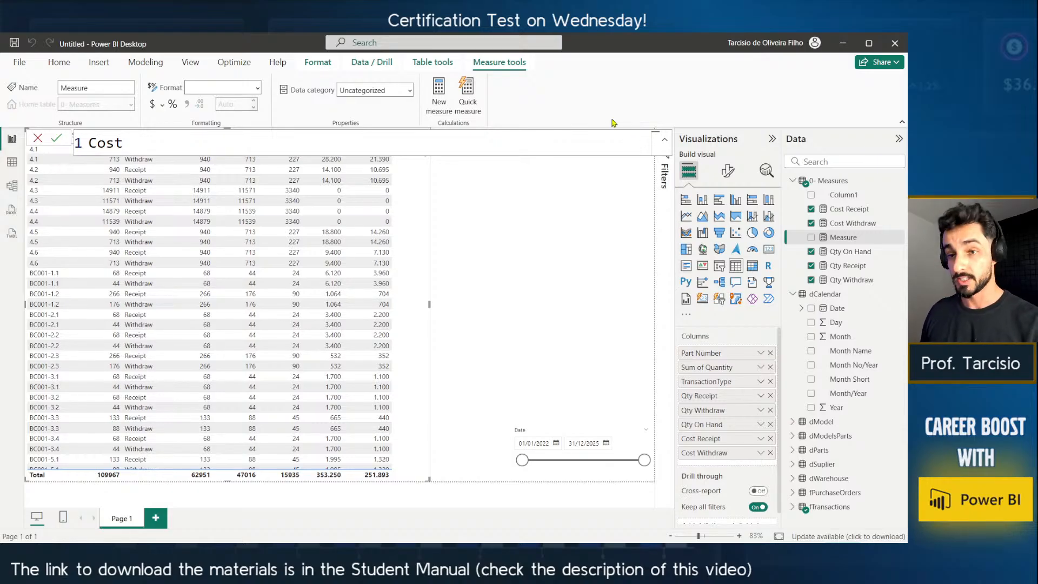
{"action": "type", "text": "Inve"}
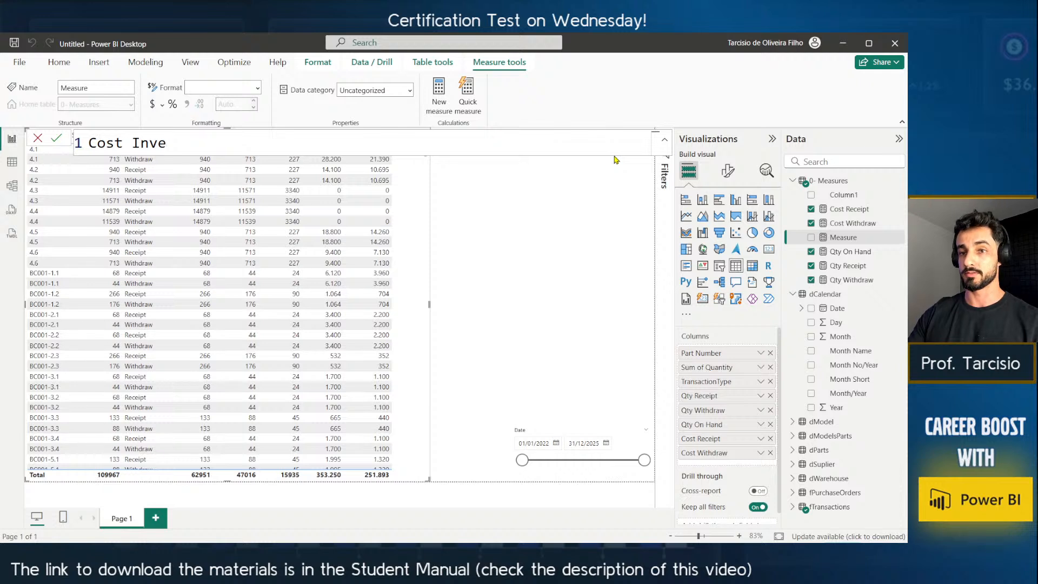
{"action": "key", "text": "BackSpace"}
{"action": "type", "text": " ="}
{"action": "key", "text": "shift+Return"}
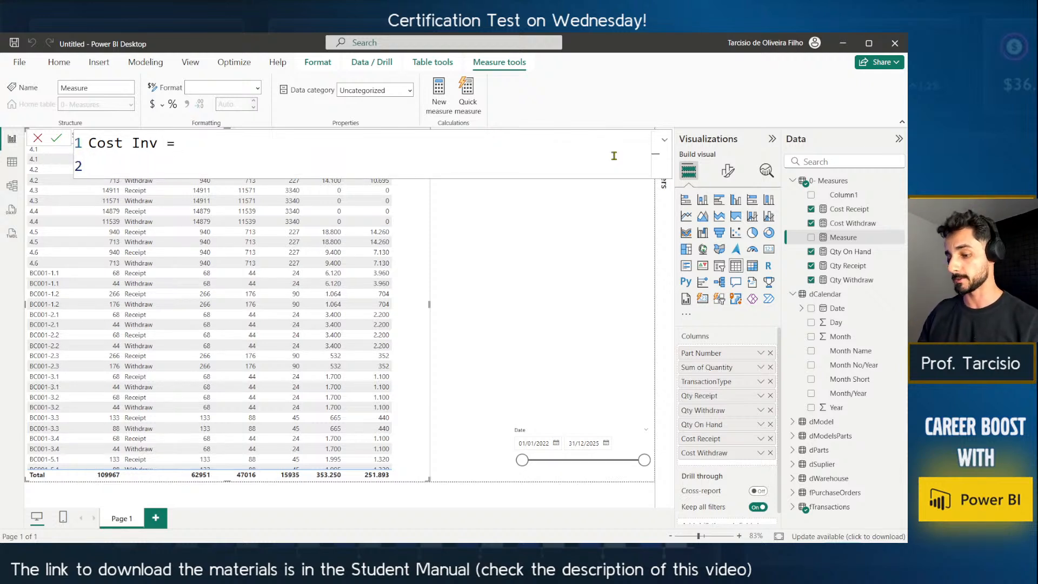
{"action": "key", "text": "BackSpace"}
{"action": "type", "text": "1"}
{"action": "key", "text": "Return"}
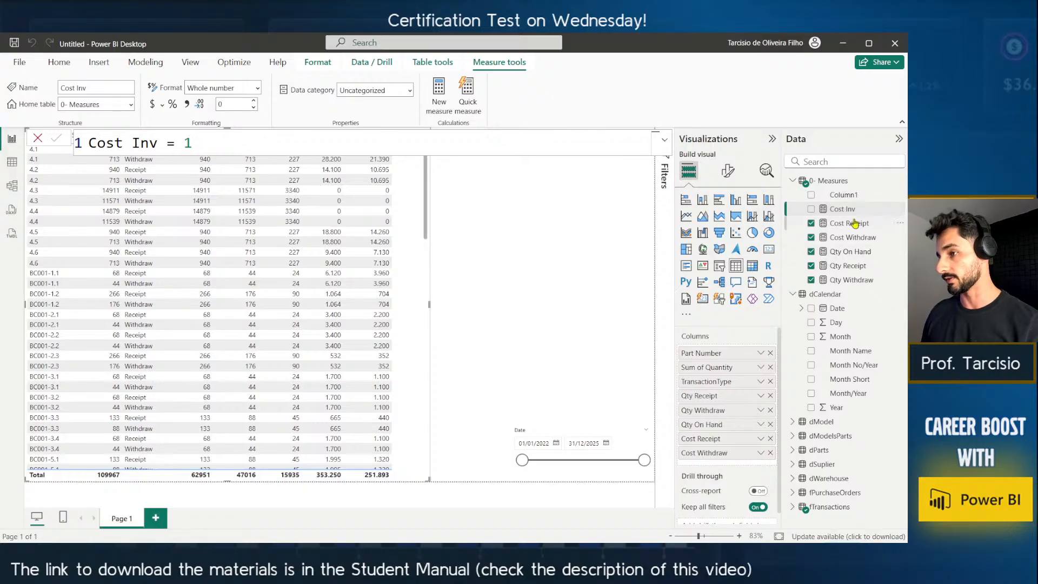
Copy the CALCULATE expression from the Qty On Hand measure and use it to replace the placeholder 1 in Cost Inv.
{"action": "left_click", "coordinate": [844, 279]}
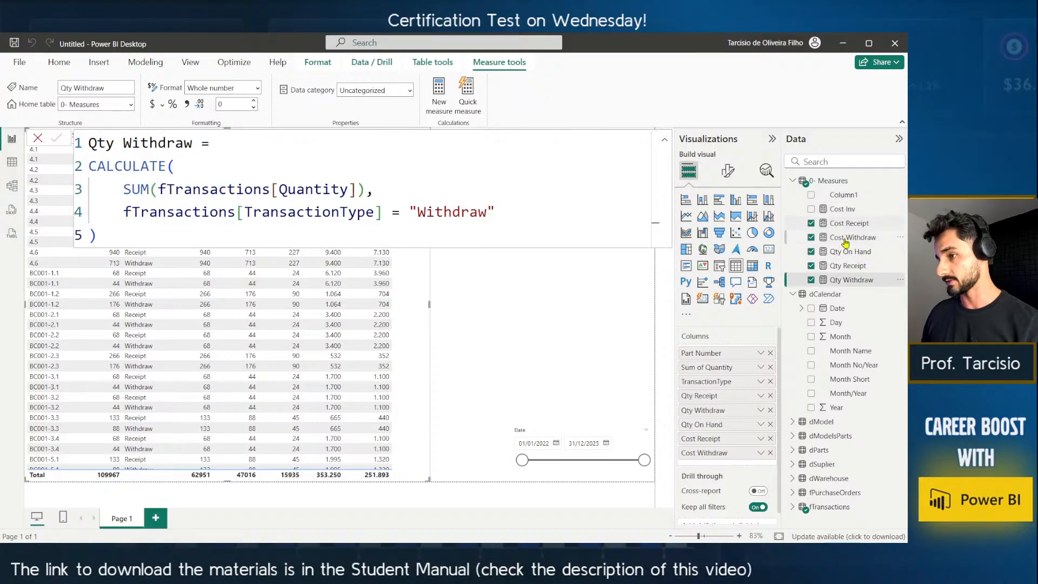
{"action": "left_click", "coordinate": [850, 252]}
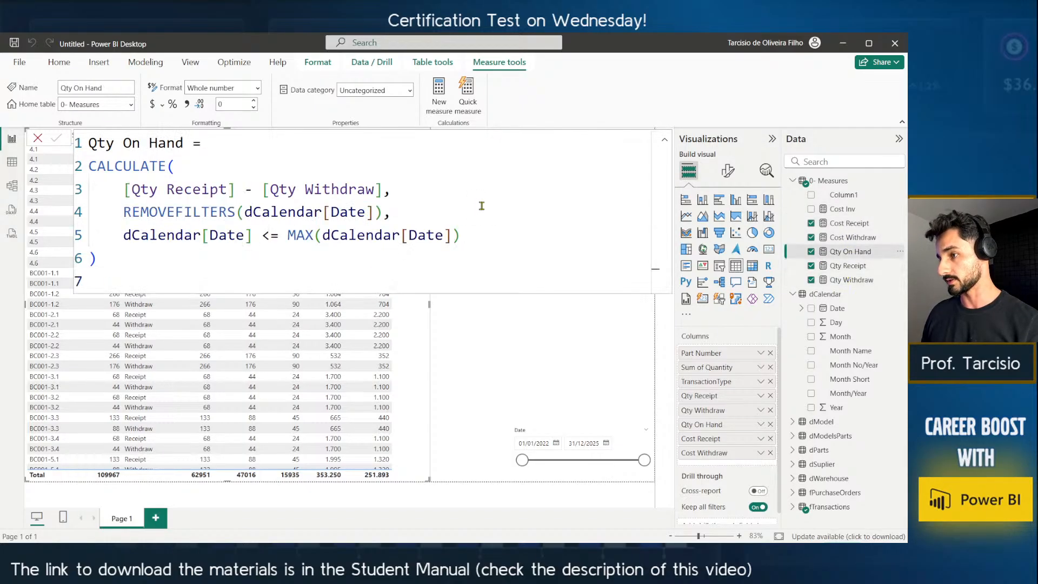
{"action": "left_click_drag", "start_coordinate": [102, 258], "coordinate": [88, 161]}
{"action": "key", "text": "ctrl+c"}
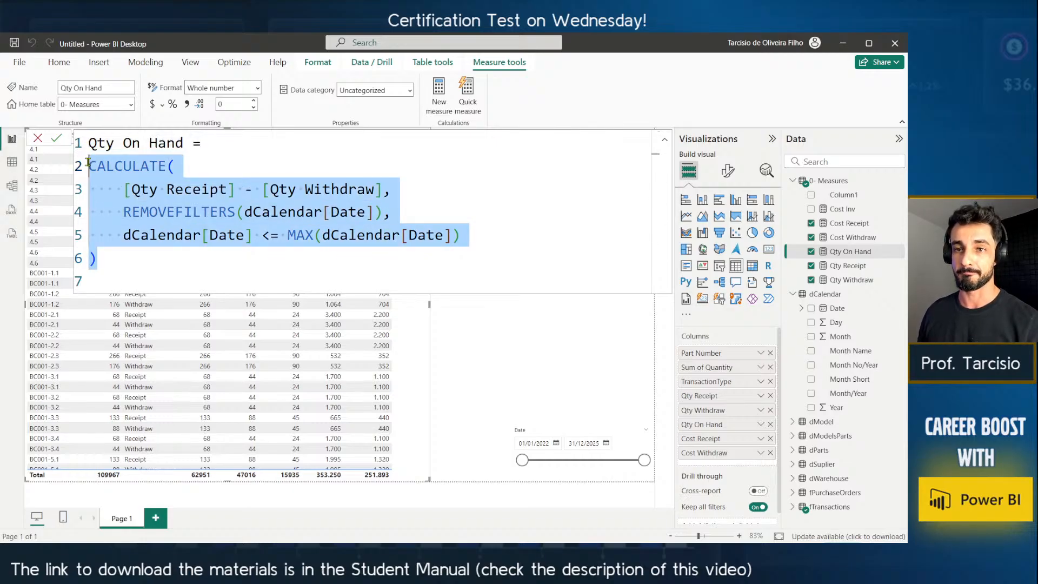
{"action": "left_click", "coordinate": [832, 209]}
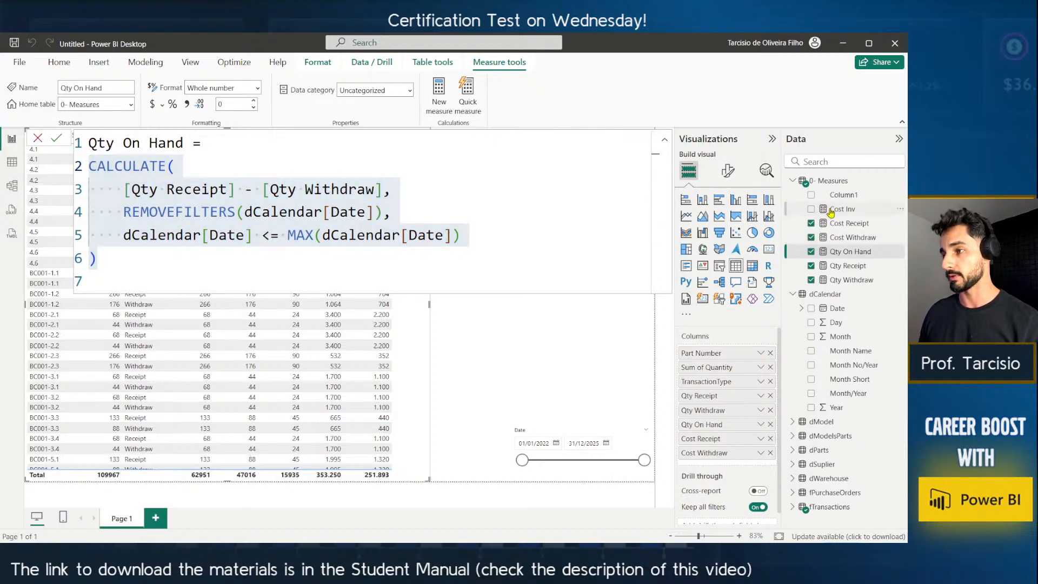
{"action": "double_click", "coordinate": [187, 145]}
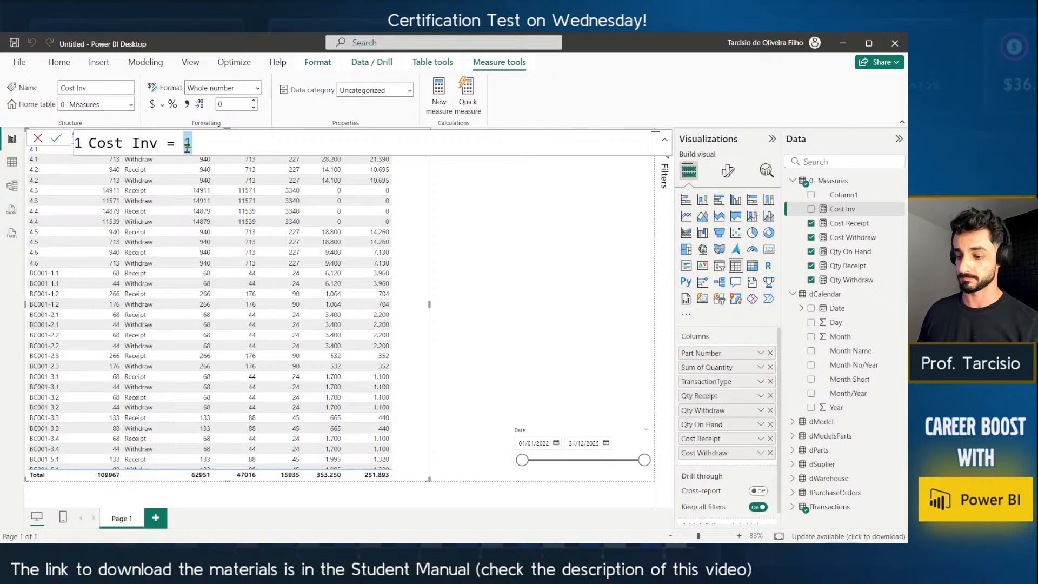
{"action": "key", "text": "ctrl+v"}
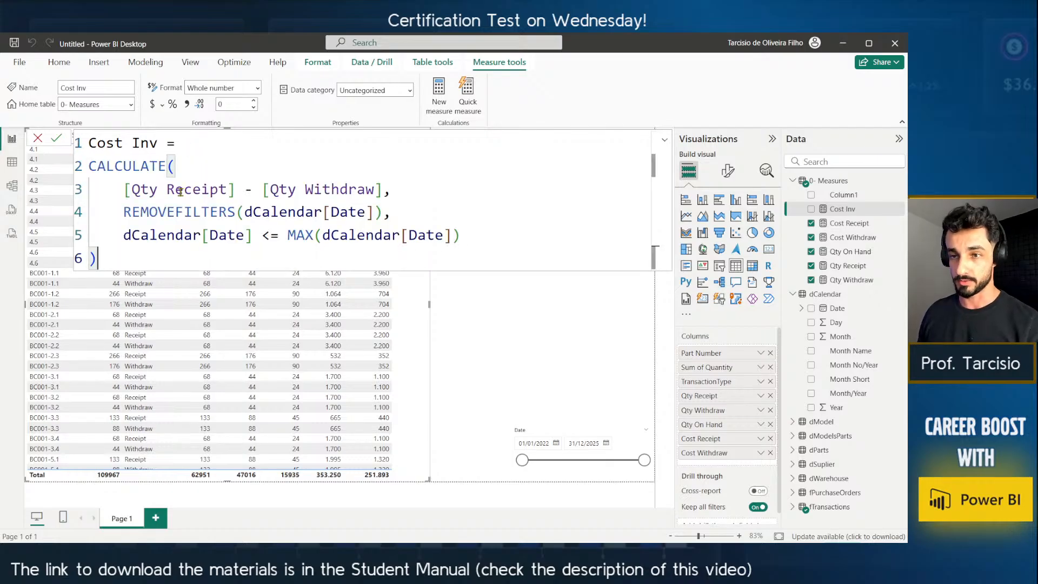
Replace Qty with Cost in both measure references of Cost Inv, giving [Cost Receipt] - [Cost Withdraw], and commit the formula.
{"action": "double_click", "coordinate": [144, 189]}
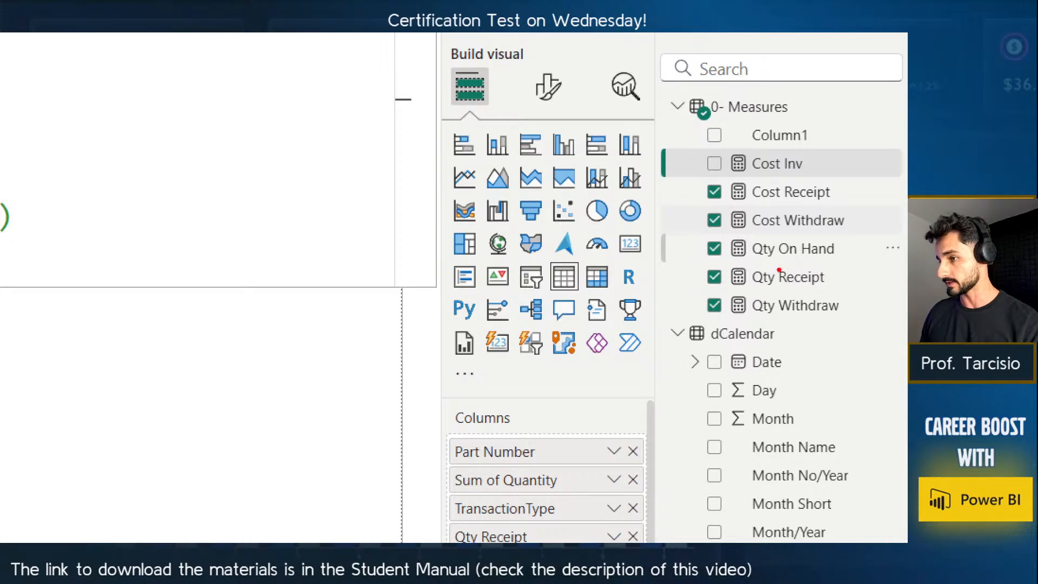
{"action": "mouse_move", "coordinate": [779, 242]}
{"action": "left_mouse_down"}
{"action": "mouse_move", "coordinate": [757, 251]}
{"action": "mouse_move", "coordinate": [742, 205]}
{"action": "left_mouse_up"}
{"action": "key", "text": "Escape"}
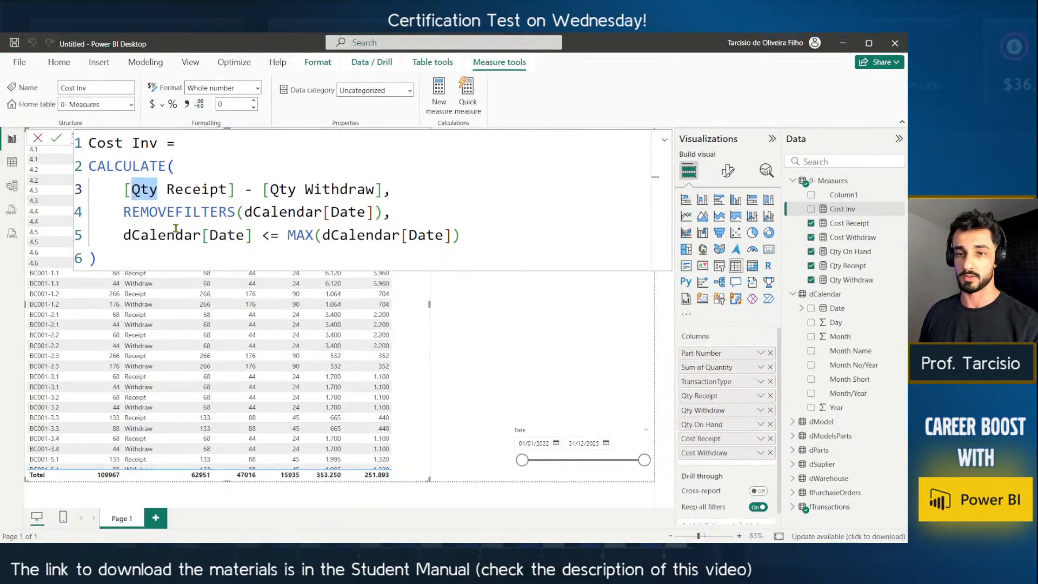
{"action": "key", "text": "ctrl+d"}
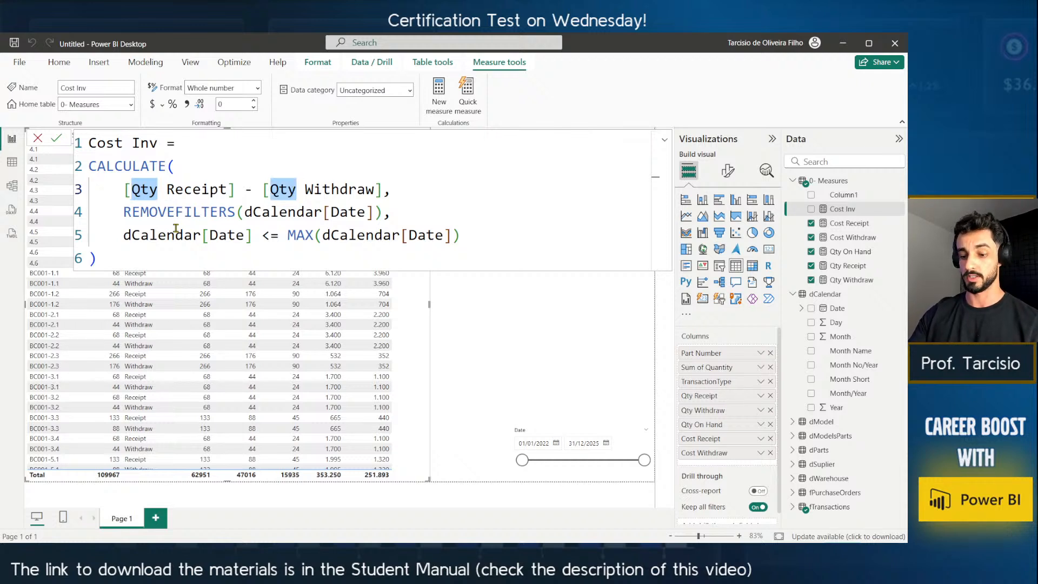
{"action": "type", "text": "Cost"}
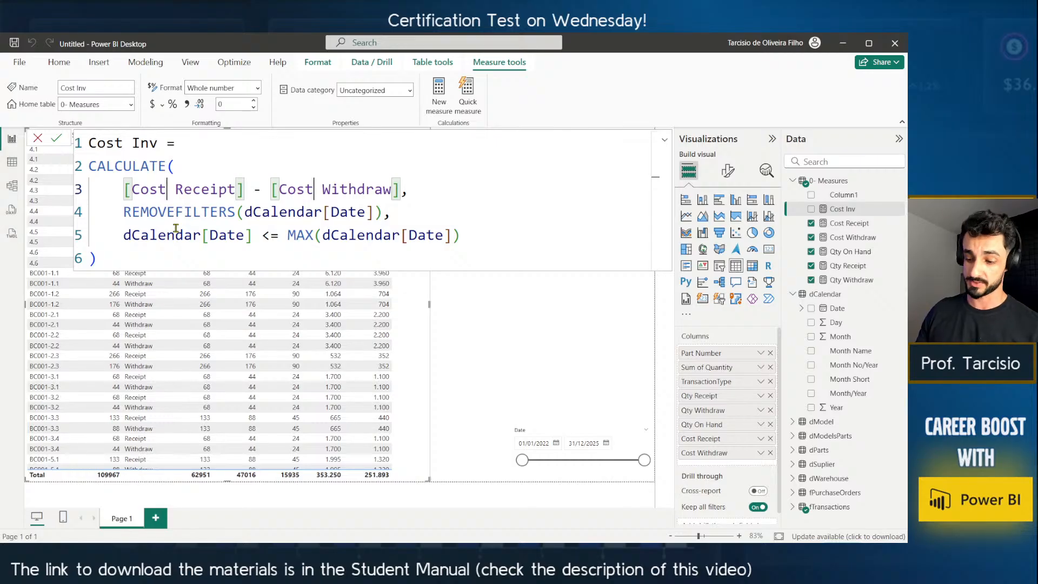
{"action": "key", "text": "Return"}
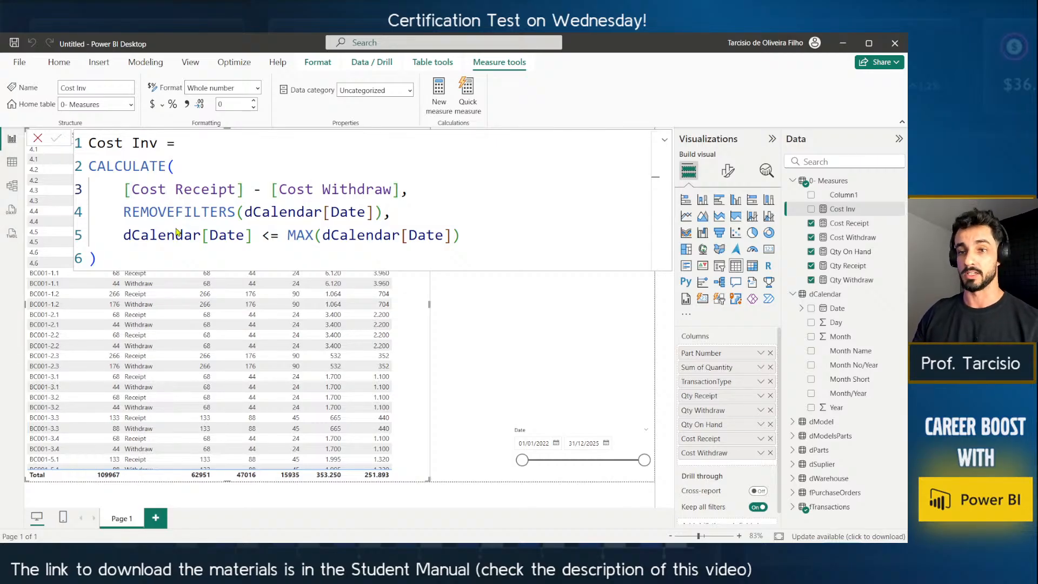
Add Cost Inv to the table visual and format it with a thousands separator.
{"action": "left_click", "coordinate": [811, 211]}
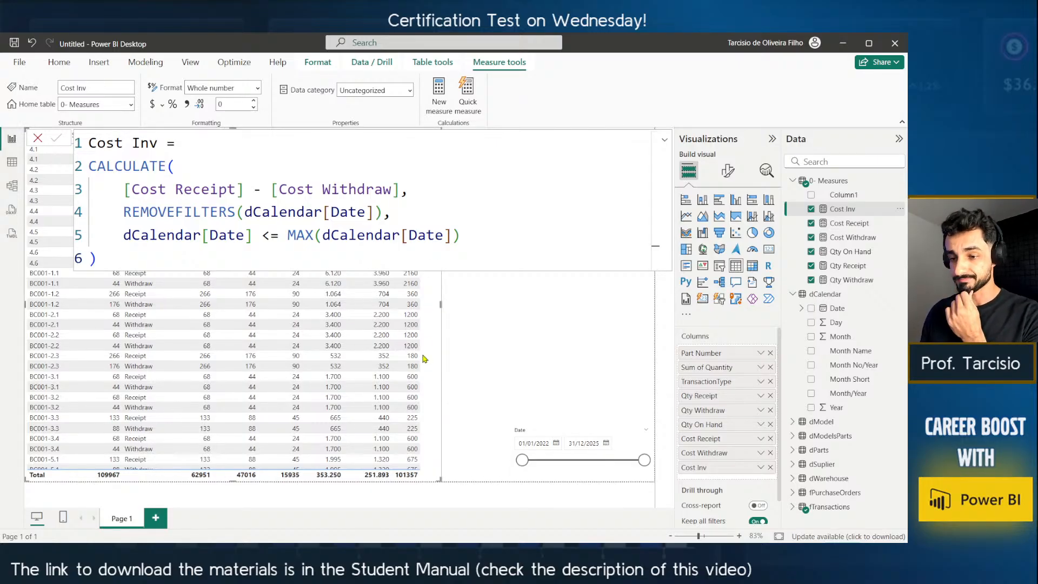
{"action": "left_click", "coordinate": [187, 104]}
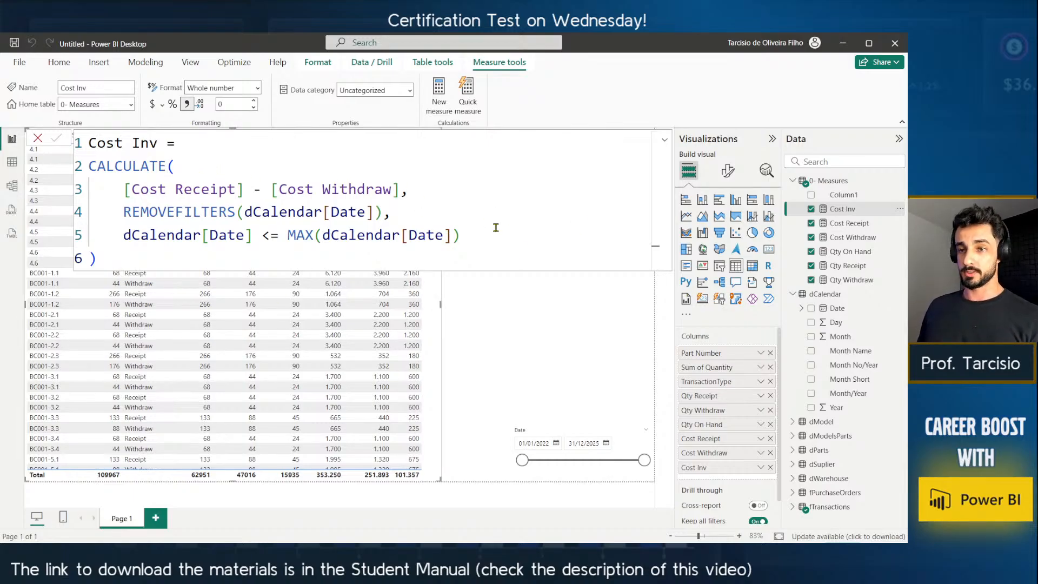
{"action": "mouse_move", "coordinate": [644, 460]}
{"action": "left_mouse_down"}
{"action": "mouse_move", "coordinate": [541, 462]}
{"action": "mouse_move", "coordinate": [644, 461]}
{"action": "left_mouse_up"}
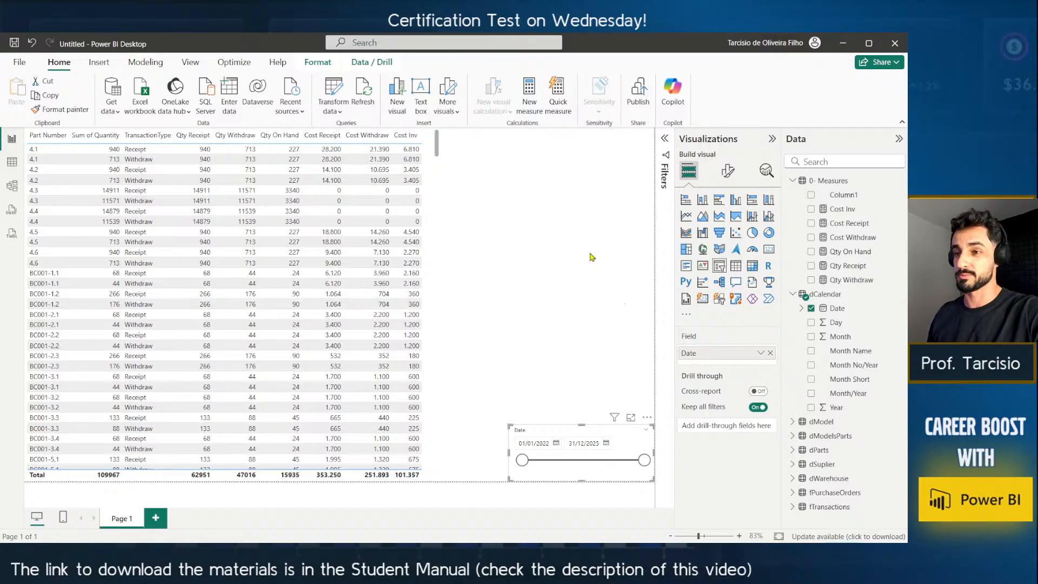
{"action": "left_click", "coordinate": [551, 205]}
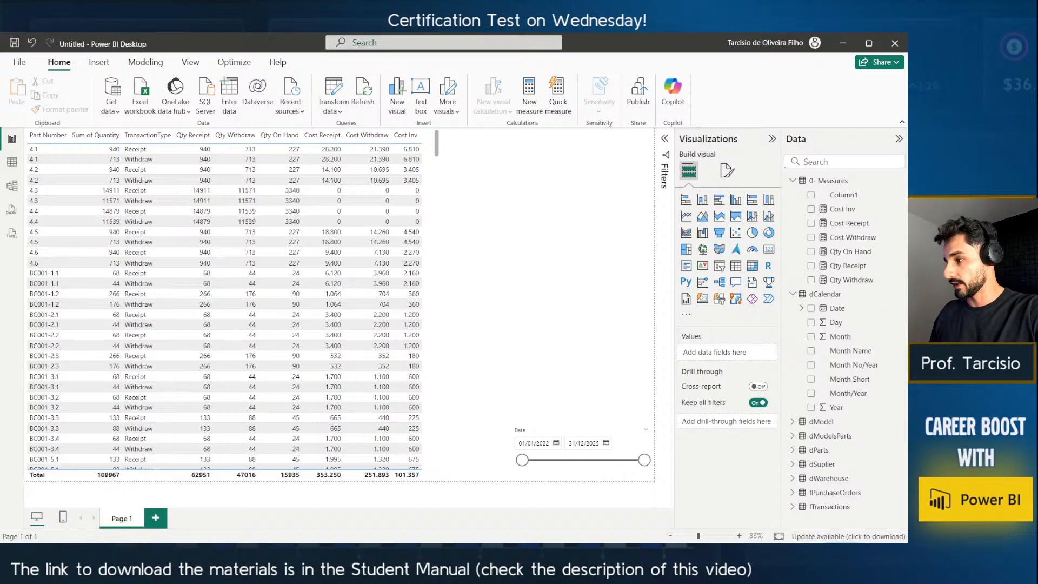
Narrow the table visual to fit closely around its Cost Inv column and look further down its rows.
{"action": "left_click", "coordinate": [435, 233]}
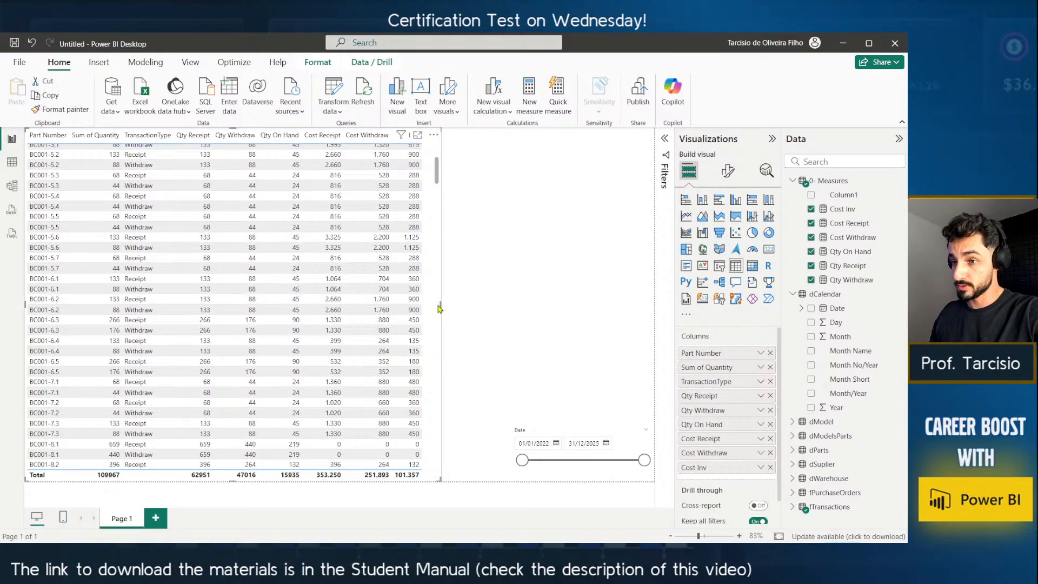
{"action": "mouse_move", "coordinate": [439, 308]}
{"action": "left_mouse_down"}
{"action": "mouse_move", "coordinate": [306, 318]}
{"action": "mouse_move", "coordinate": [424, 317]}
{"action": "left_mouse_up"}
{"action": "left_click", "coordinate": [503, 310]}
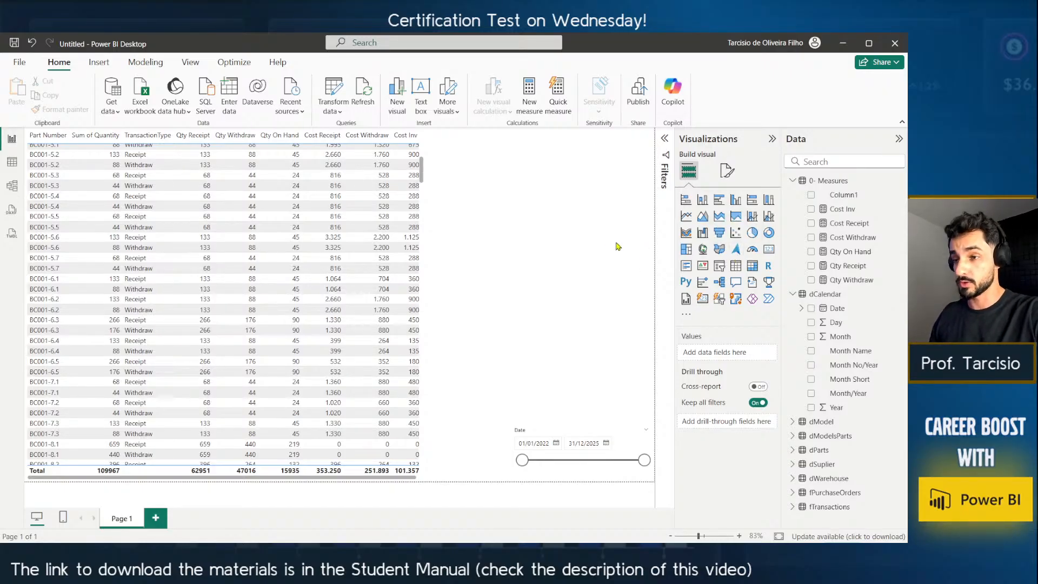
{"action": "left_click", "coordinate": [422, 336]}
{"action": "left_click", "coordinate": [534, 282]}
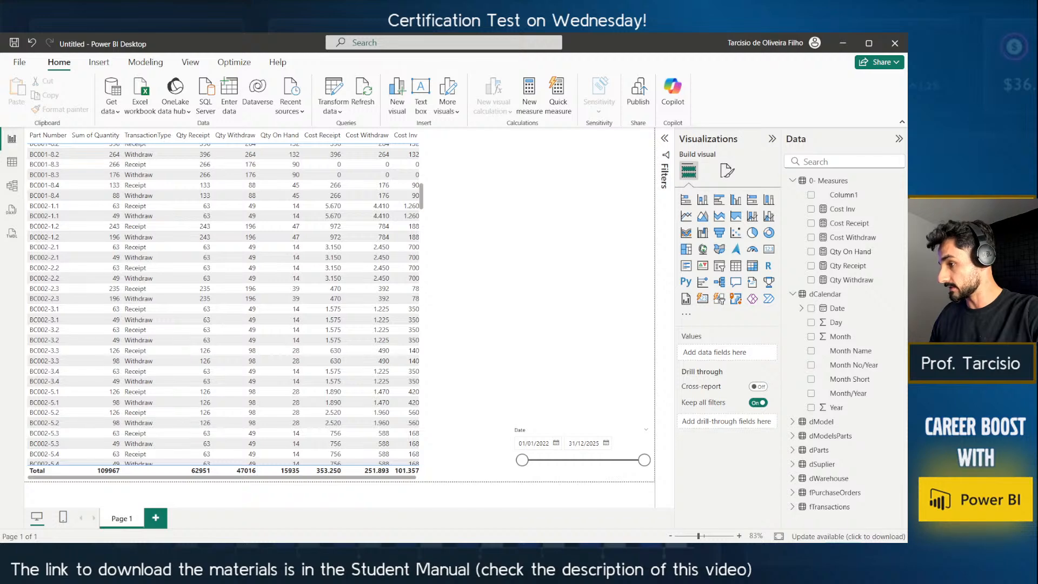
Switch to the Business Case slide, review the Inventory Level and Validate COGS tasks, and return to Power BI Desktop.
{"action": "key", "text": "alt+Tab"}
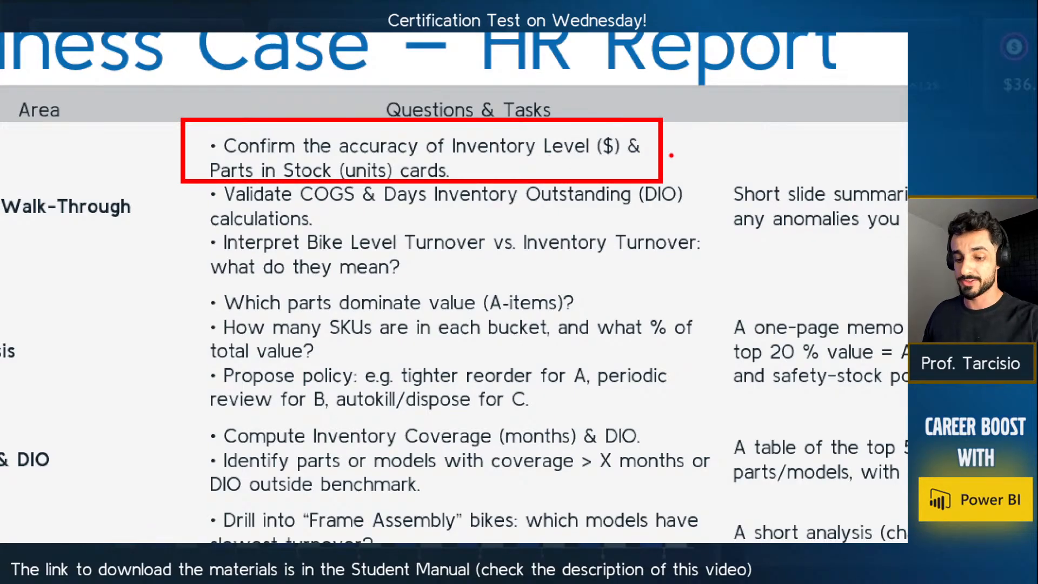
{"action": "left_click_drag", "start_coordinate": [670, 156], "coordinate": [727, 69]}
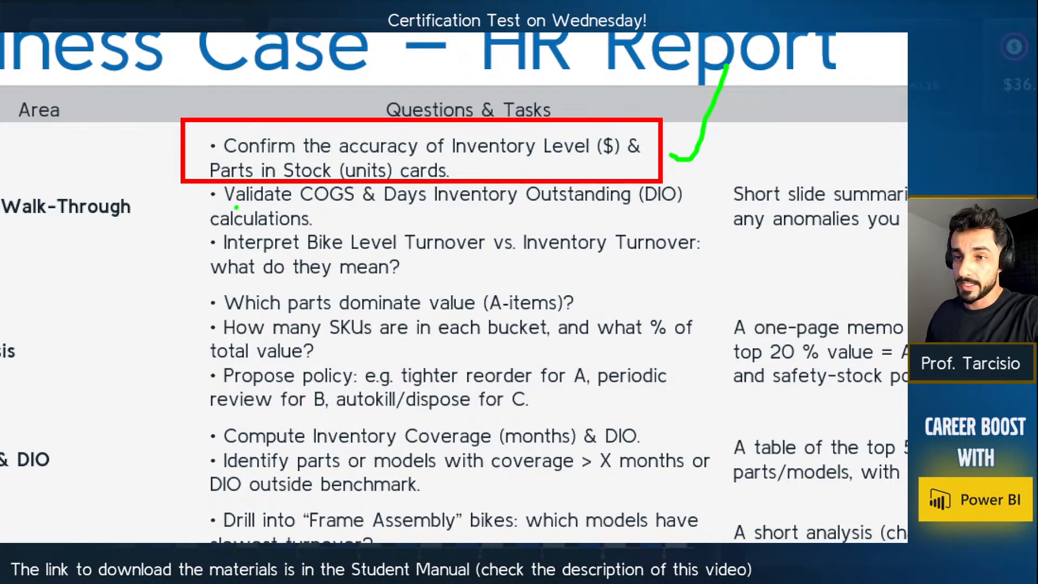
{"action": "left_click_drag", "start_coordinate": [224, 205], "coordinate": [358, 204]}
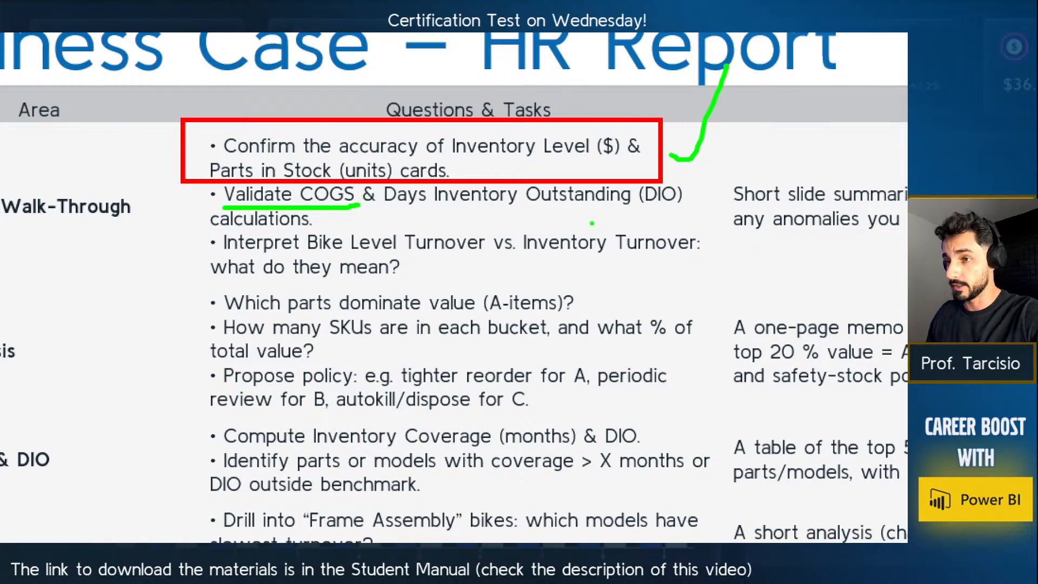
{"action": "key", "text": "Escape"}
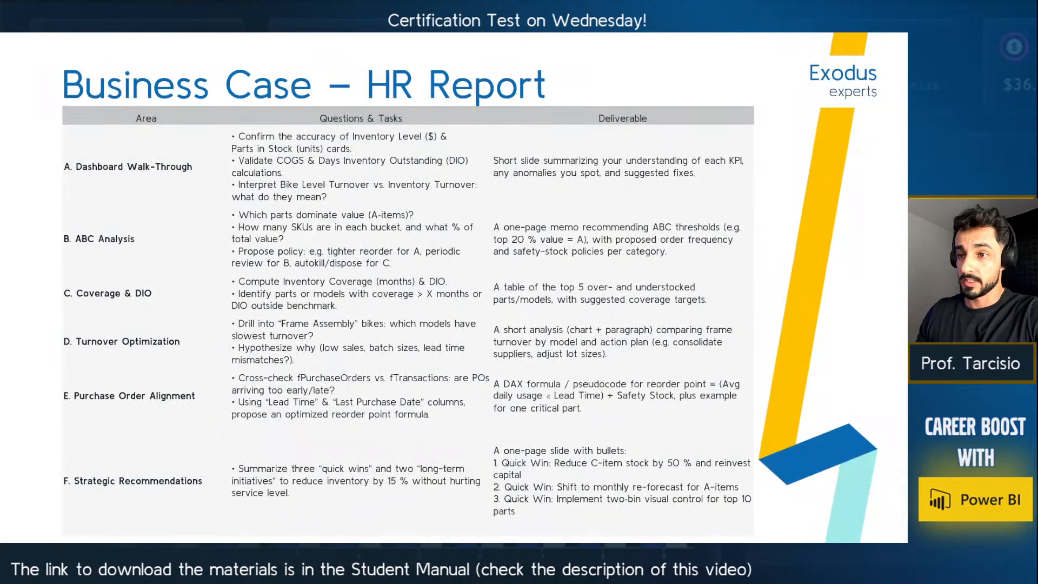
{"action": "key", "text": "alt+Tab"}
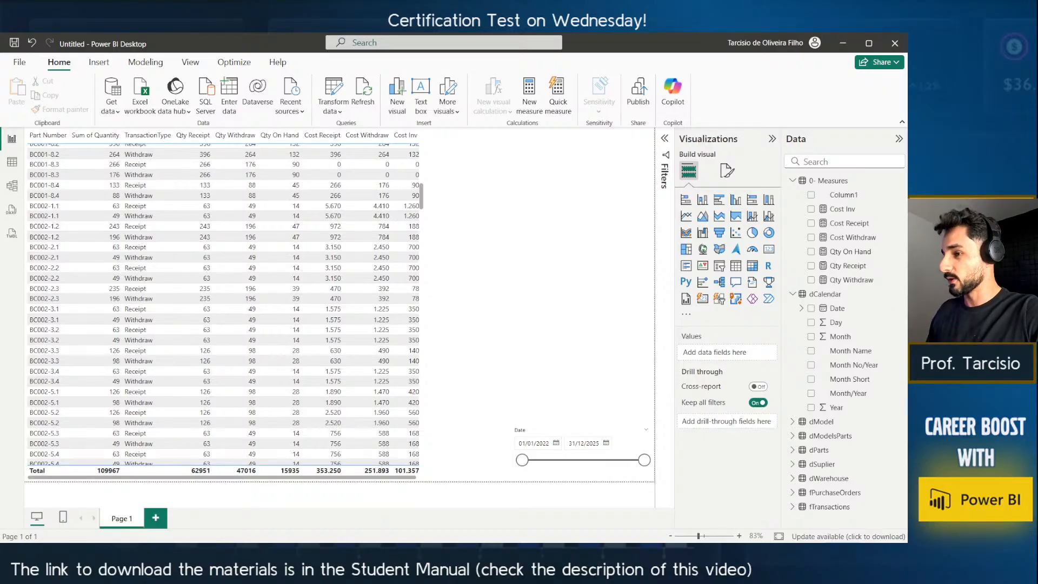
Review the formulas of the Cost Receipt, Cost Withdraw, Qty On Hand, Qty Receipt and Qty Withdraw measures.
{"action": "left_click", "coordinate": [846, 224]}
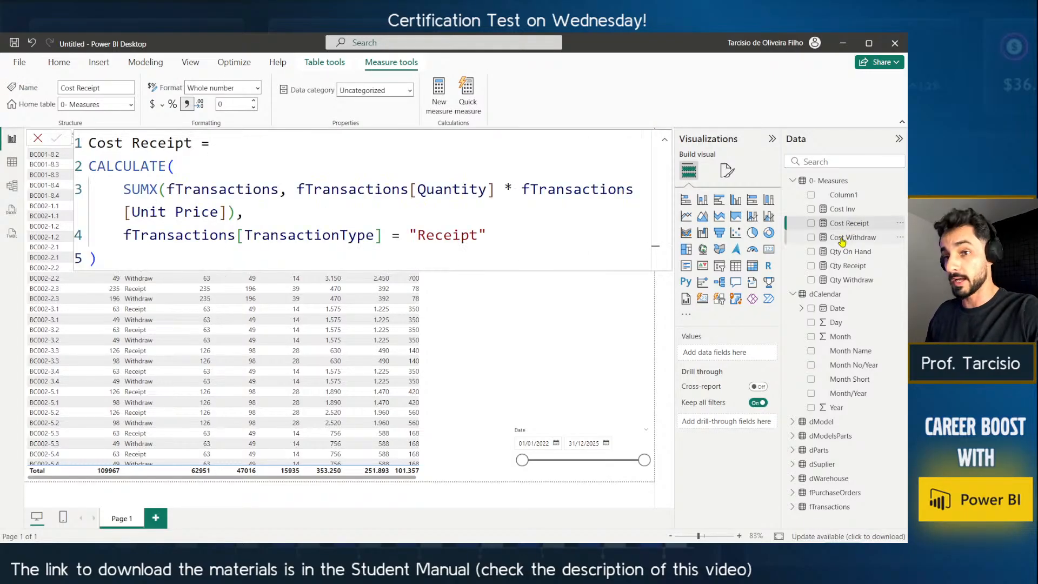
{"action": "left_click", "coordinate": [847, 238]}
{"action": "left_click", "coordinate": [848, 252]}
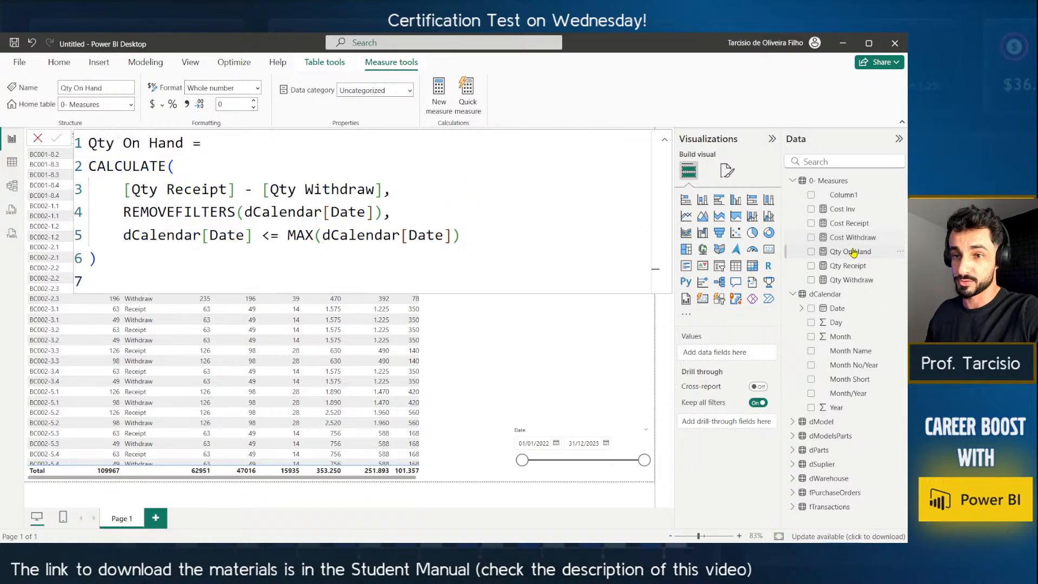
{"action": "left_click", "coordinate": [845, 266]}
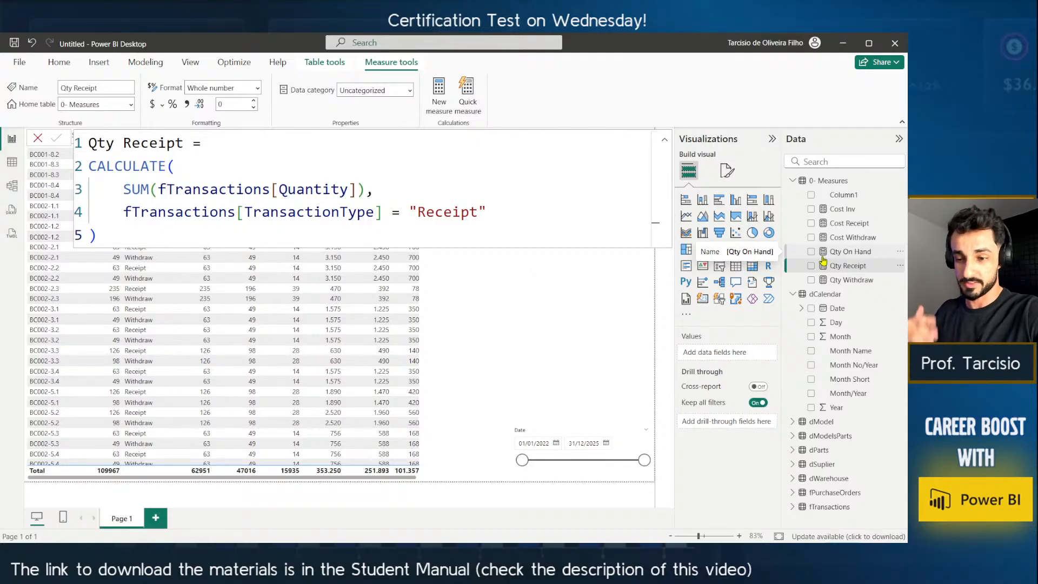
{"action": "left_click", "coordinate": [848, 280]}
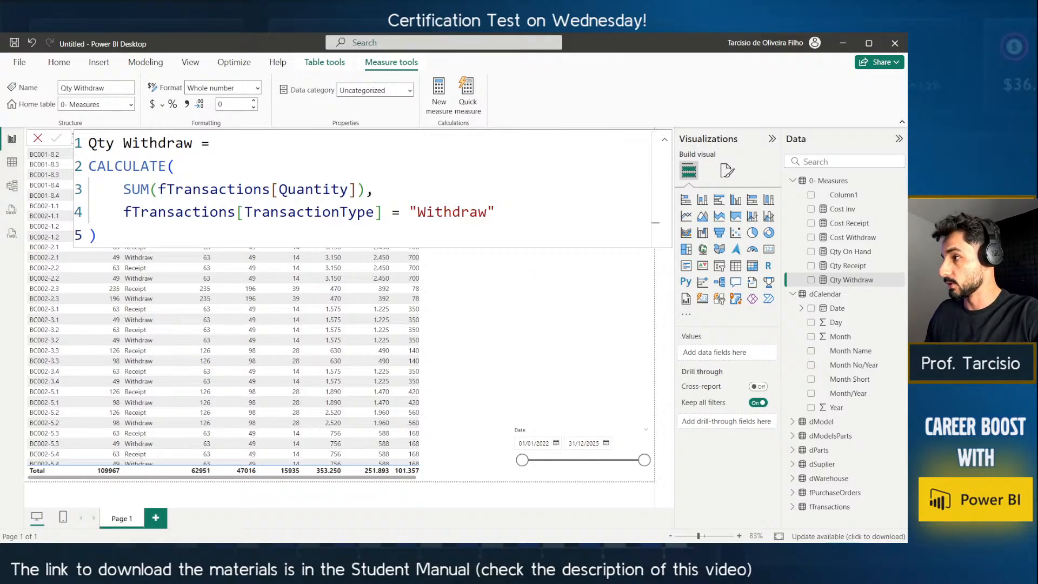
Switch to the Exodus GPT chat page in the browser, maximize its window and read the assistant's title and description.
{"action": "left_click_drag", "start_coordinate": [424, 280], "coordinate": [473, 96]}
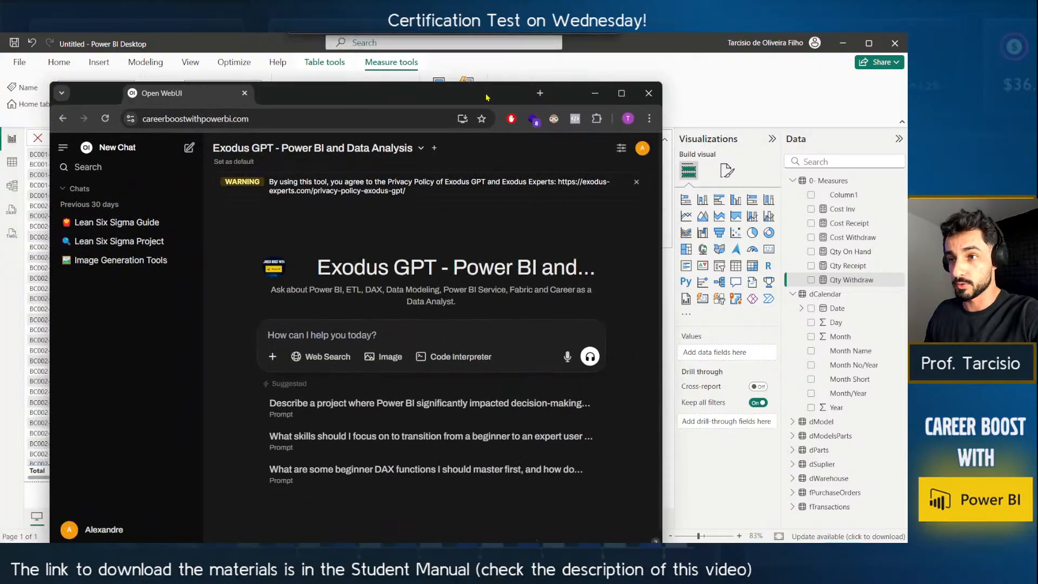
{"action": "double_click", "coordinate": [488, 97]}
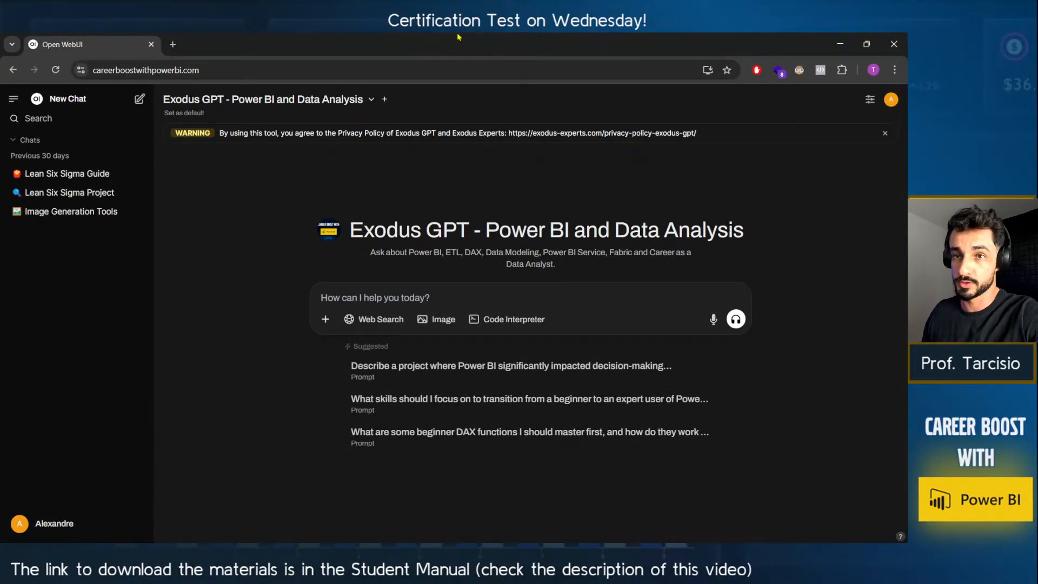
{"action": "left_click_drag", "start_coordinate": [349, 228], "coordinate": [727, 265]}
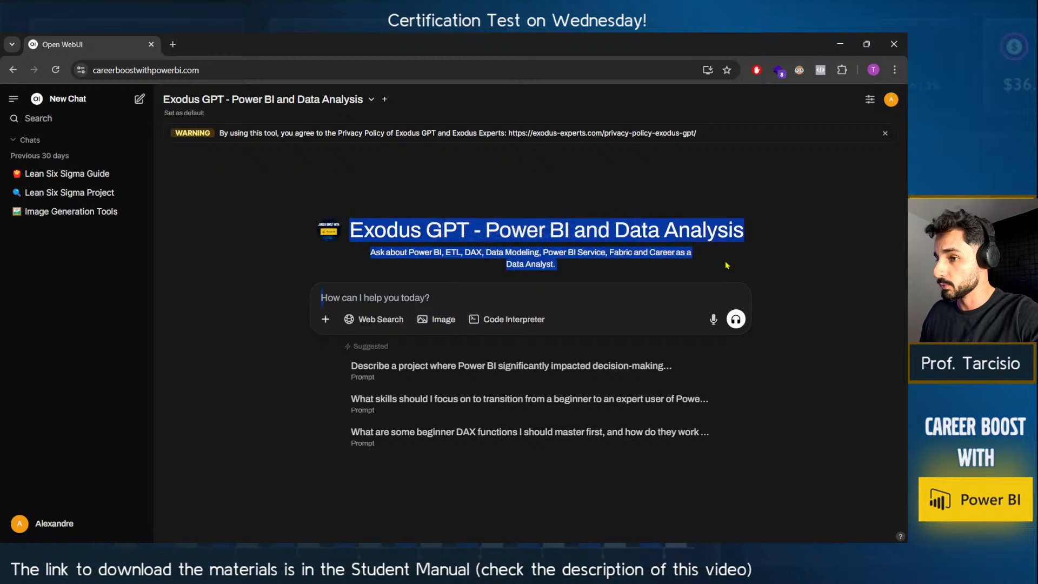
{"action": "left_click", "coordinate": [727, 265]}
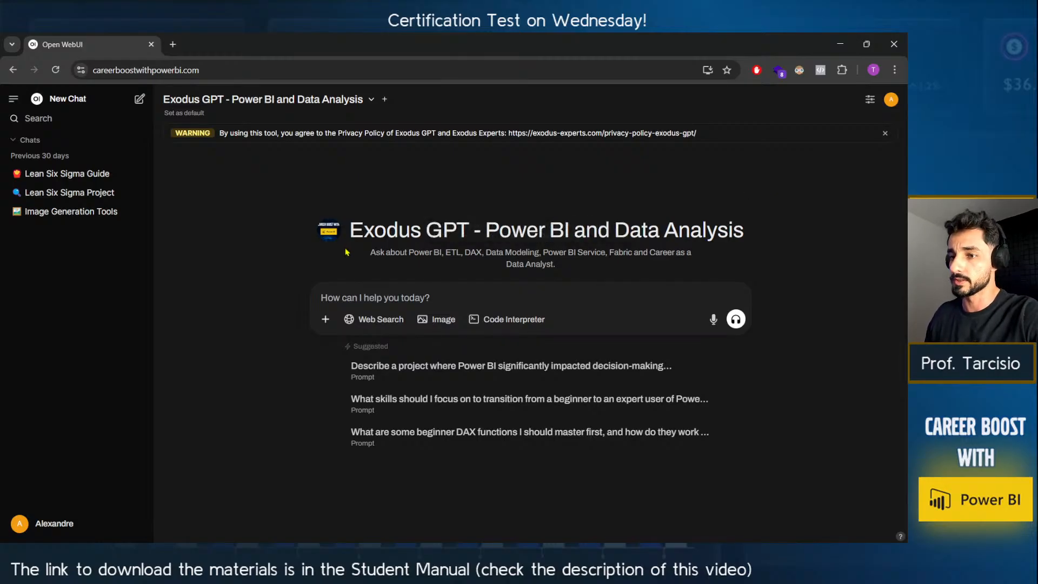
{"action": "left_click_drag", "start_coordinate": [363, 230], "coordinate": [573, 264]}
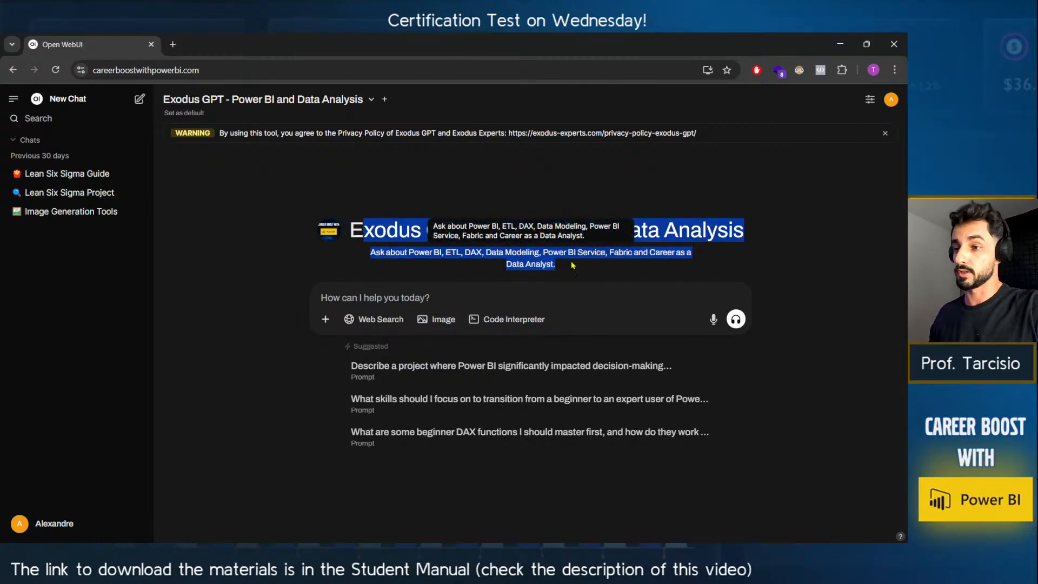
{"action": "left_click", "coordinate": [583, 268]}
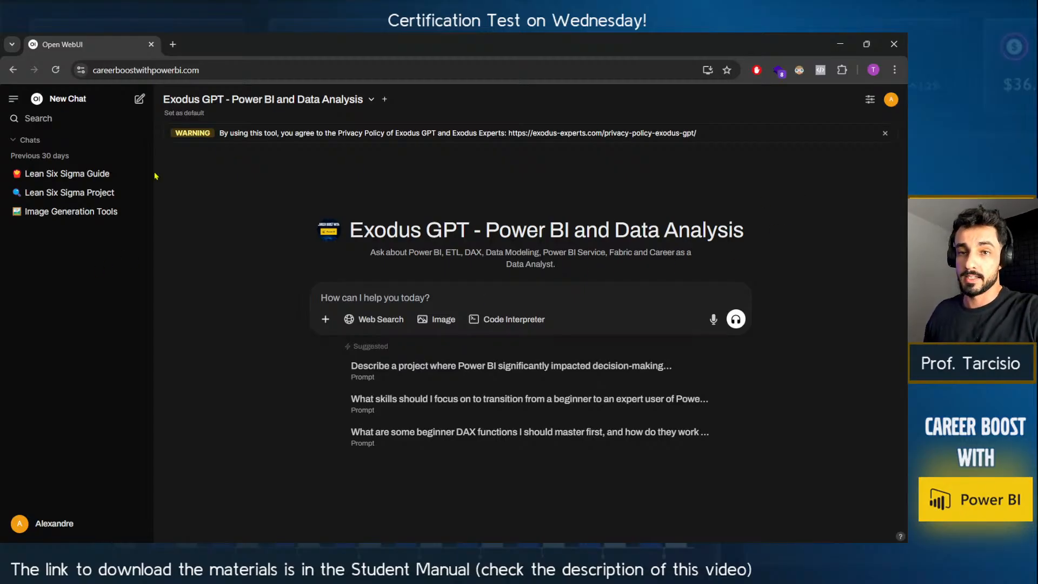
Start a new chat and choose o3-mini as its model.
{"action": "left_click", "coordinate": [68, 98]}
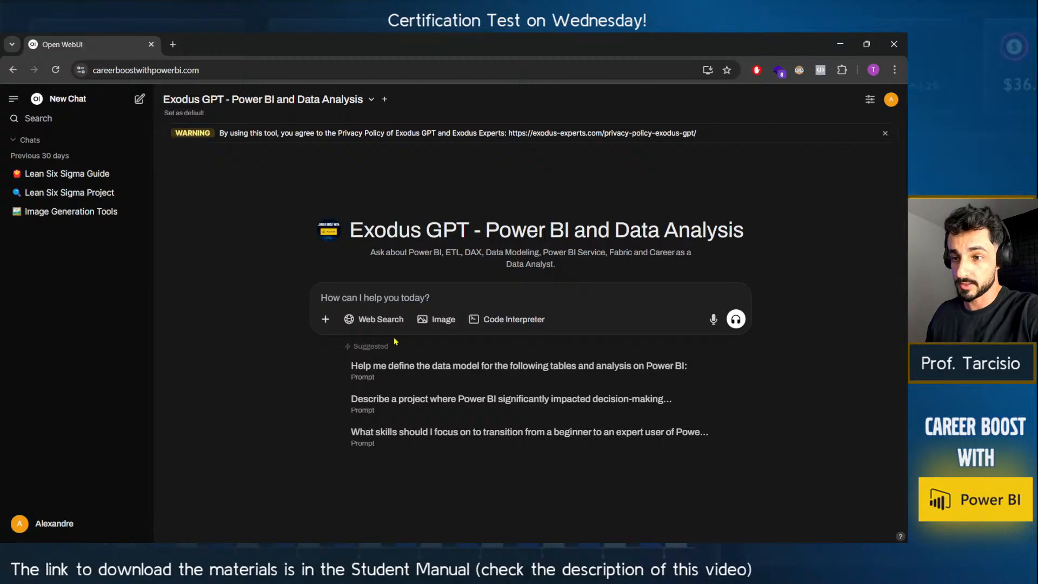
{"action": "left_click", "coordinate": [273, 102]}
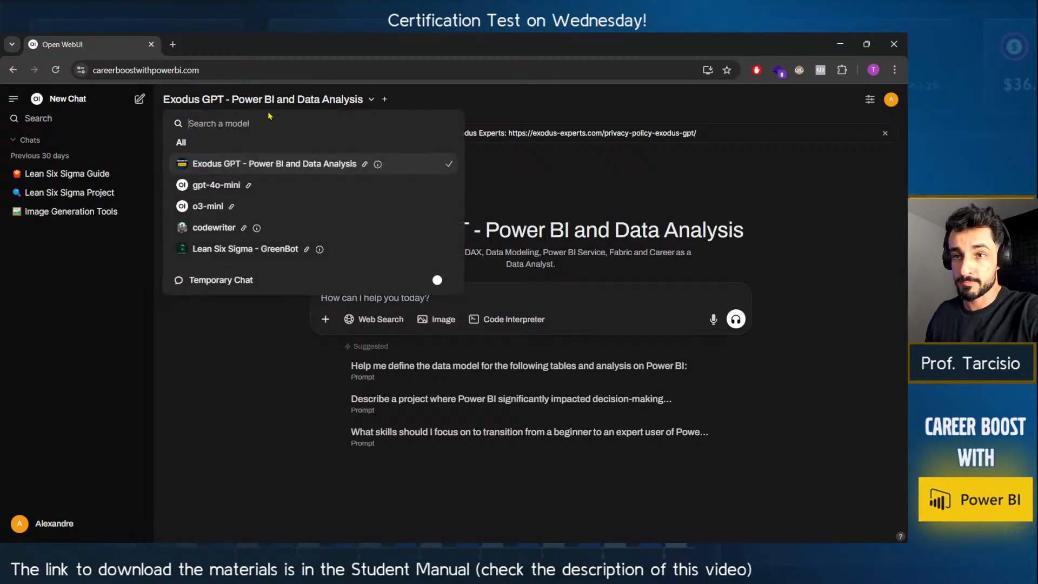
{"action": "left_click", "coordinate": [249, 208]}
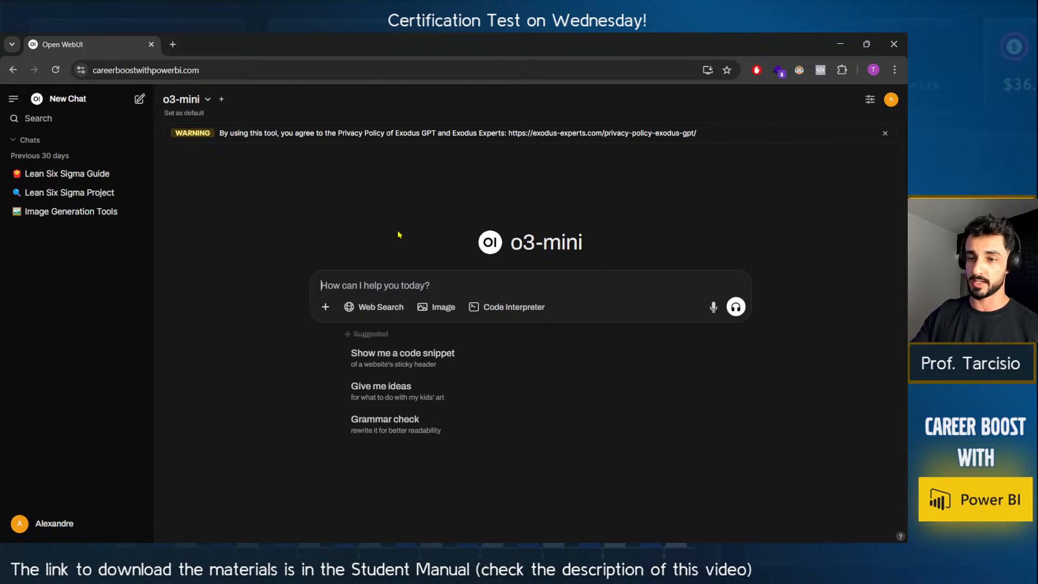
Send the prompt "Hello, generate a COGS measure for my project on Power BI" in the chat.
{"action": "type", "text": "Hello, gen"}
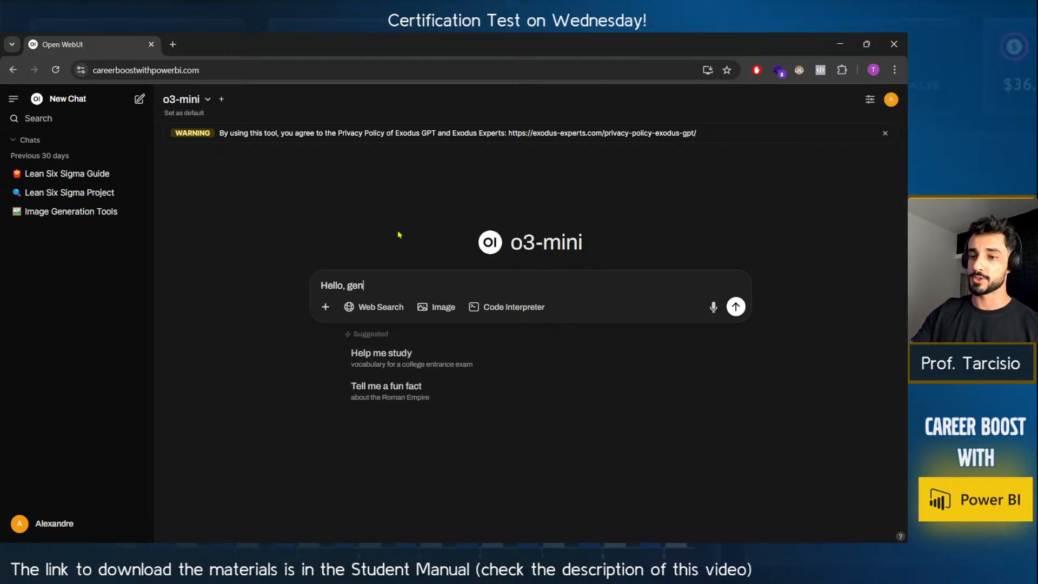
{"action": "type", "text": "erate a COGS "}
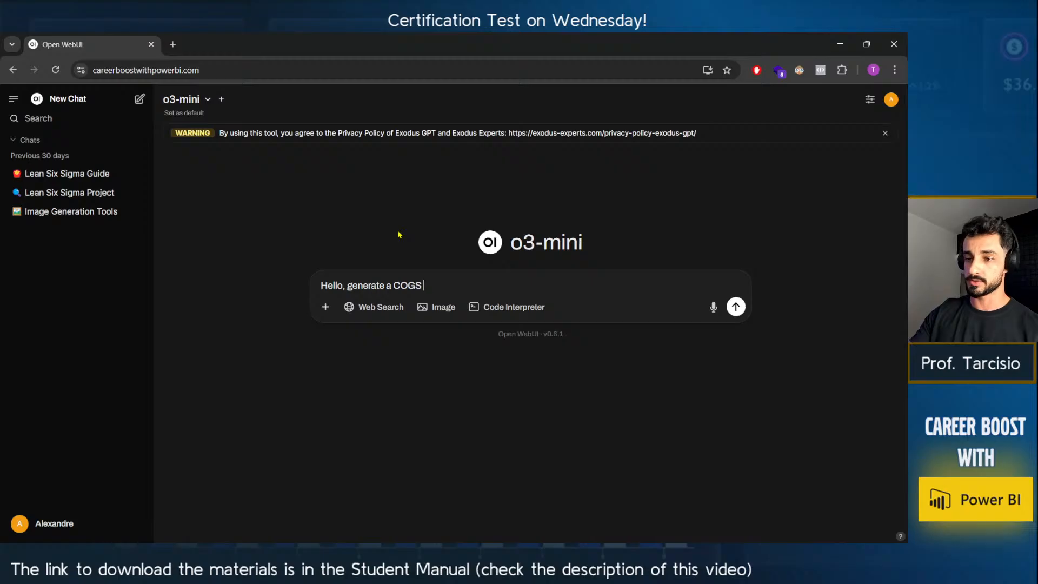
{"action": "type", "text": "measure for m"}
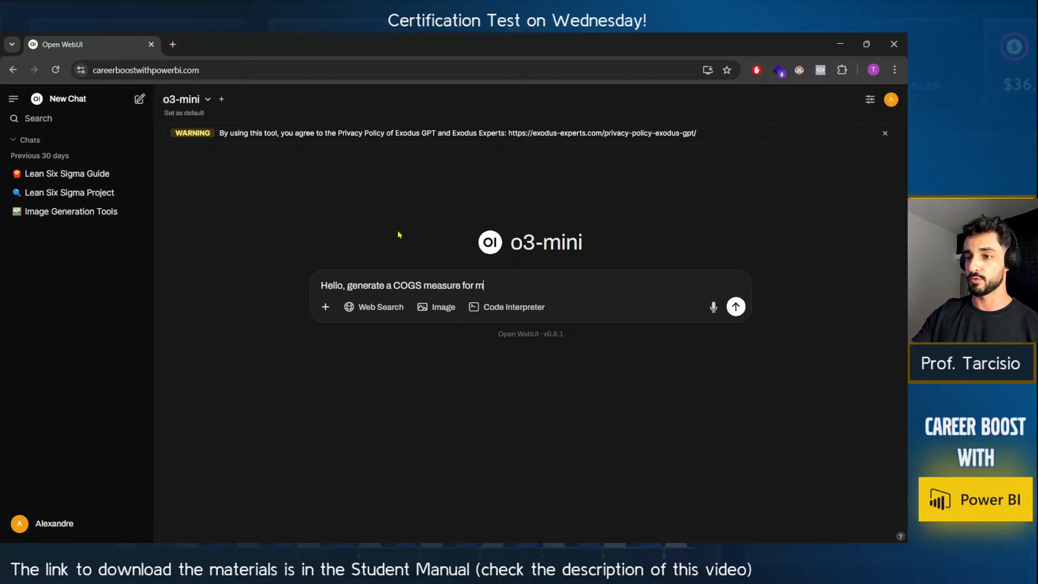
{"action": "type", "text": "e on"}
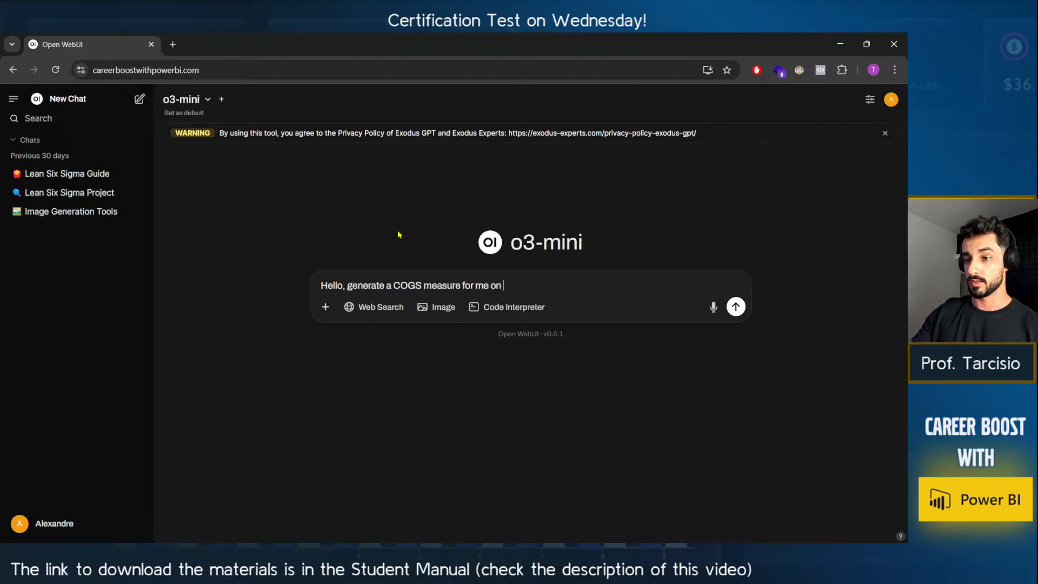
{"action": "key", "text": "BackSpace"}
{"action": "key", "text": "BackSpace"}
{"action": "key", "text": "BackSpace"}
{"action": "key", "text": "BackSpace"}
{"action": "key", "text": "BackSpace"}
{"action": "type", "text": "y proj"}
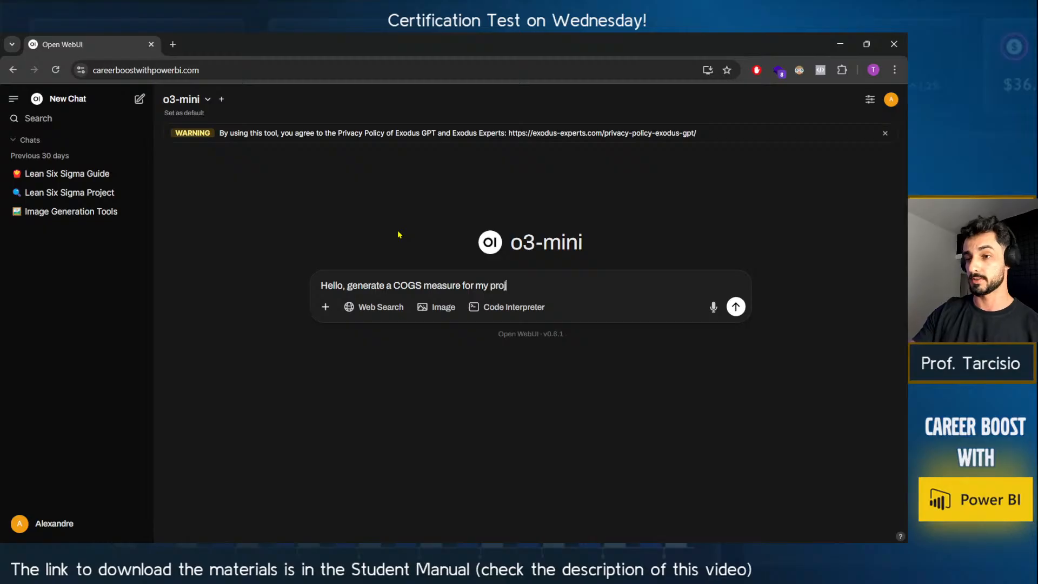
{"action": "type", "text": "ect on Power BI"}
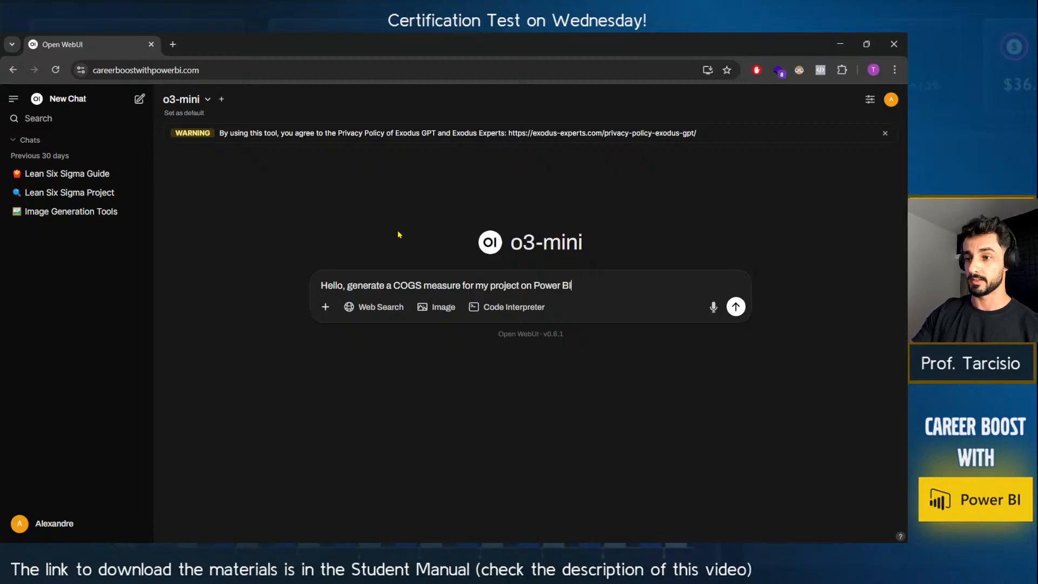
{"action": "key", "text": "Return"}
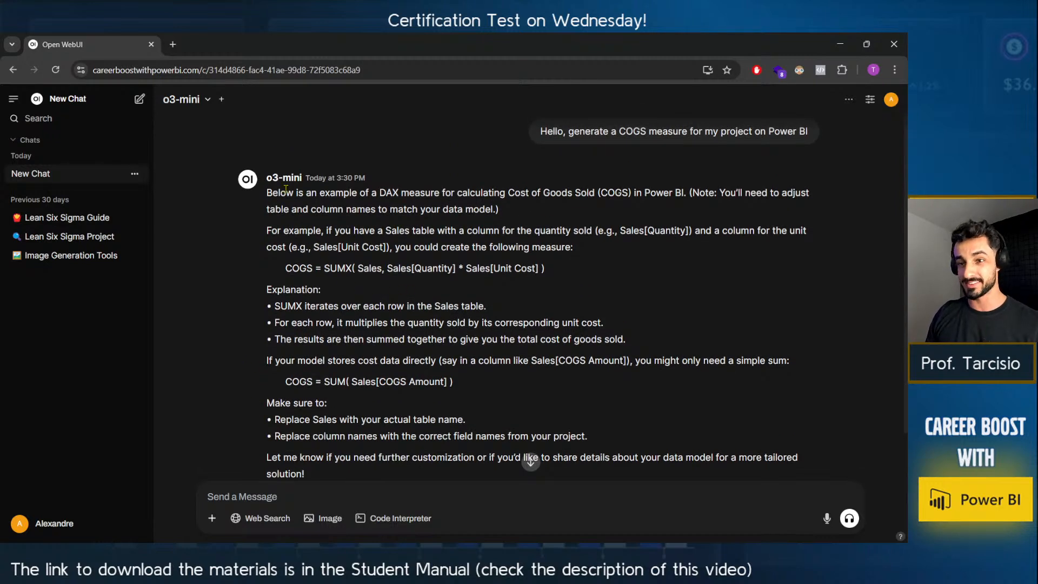
Read the introduction of the chat reply and examine its suggested SUMX formula for COGS.
{"action": "left_click_drag", "start_coordinate": [280, 193], "coordinate": [527, 231]}
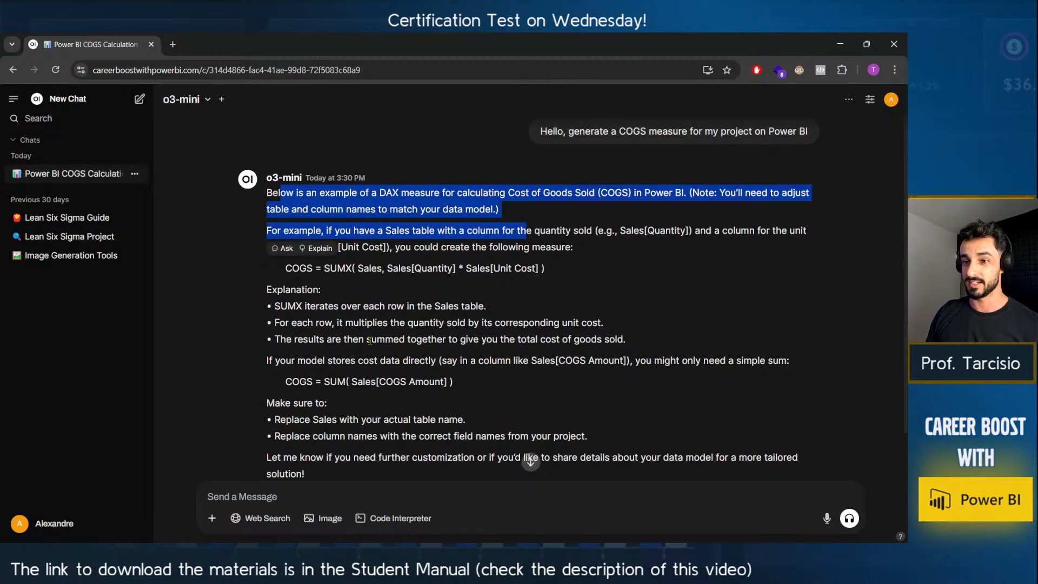
{"action": "left_click", "coordinate": [387, 292]}
{"action": "left_click_drag", "start_coordinate": [285, 268], "coordinate": [555, 271]}
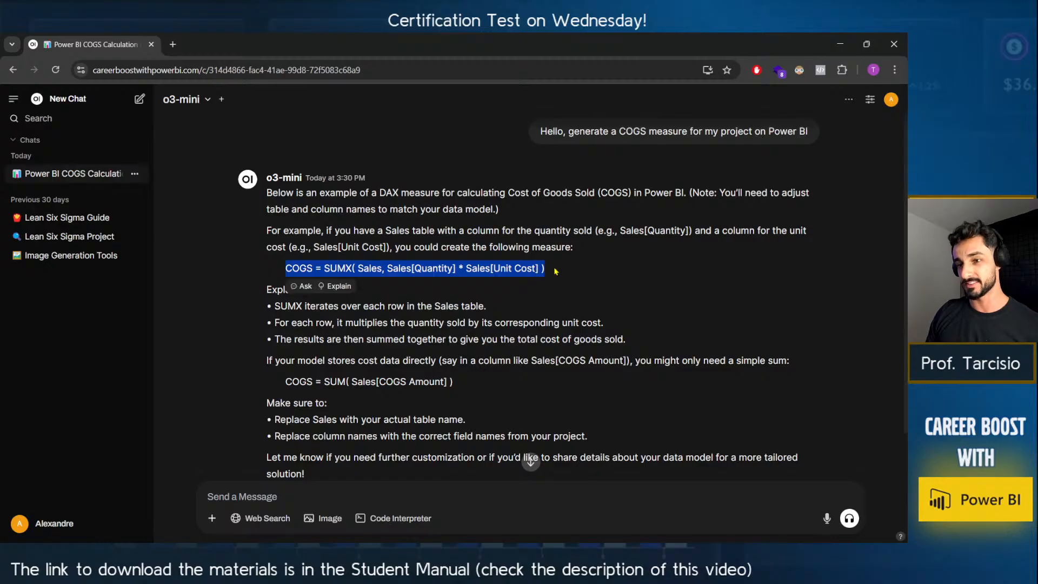
{"action": "left_click", "coordinate": [527, 270]}
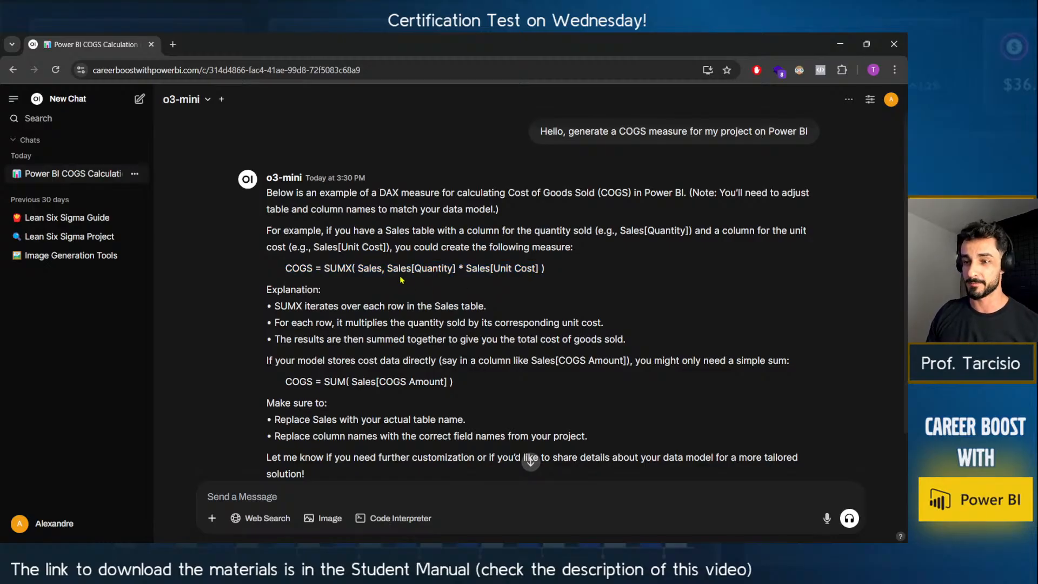
{"action": "left_click_drag", "start_coordinate": [324, 268], "coordinate": [565, 267]}
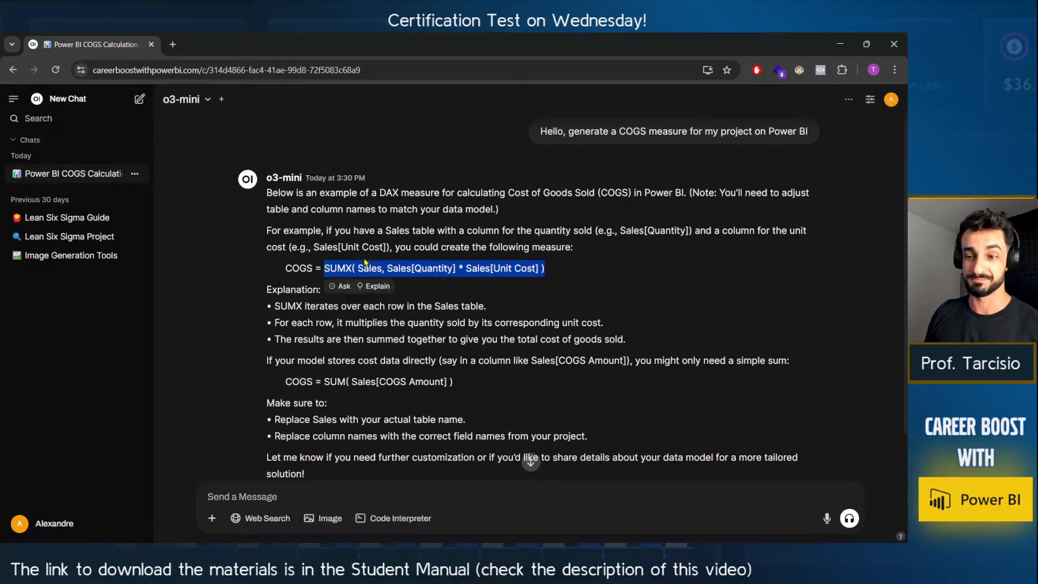
{"action": "left_click", "coordinate": [338, 269]}
{"action": "left_click_drag", "start_coordinate": [322, 269], "coordinate": [438, 268]}
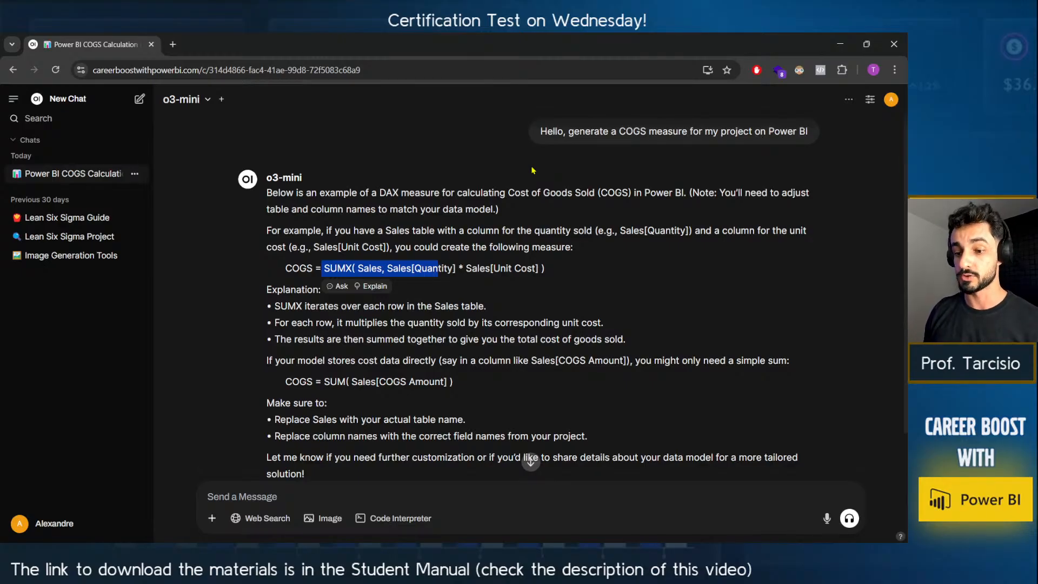
Return to Power BI Desktop and open the options for Column1 in the 0- Measures table.
{"action": "key", "text": "alt+Tab"}
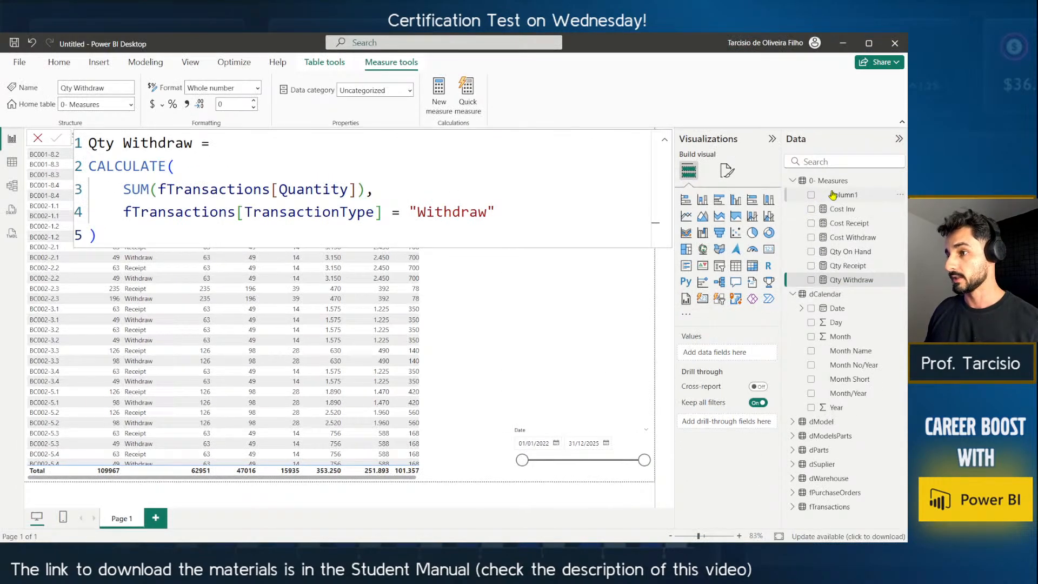
{"action": "right_click", "coordinate": [757, 137]}
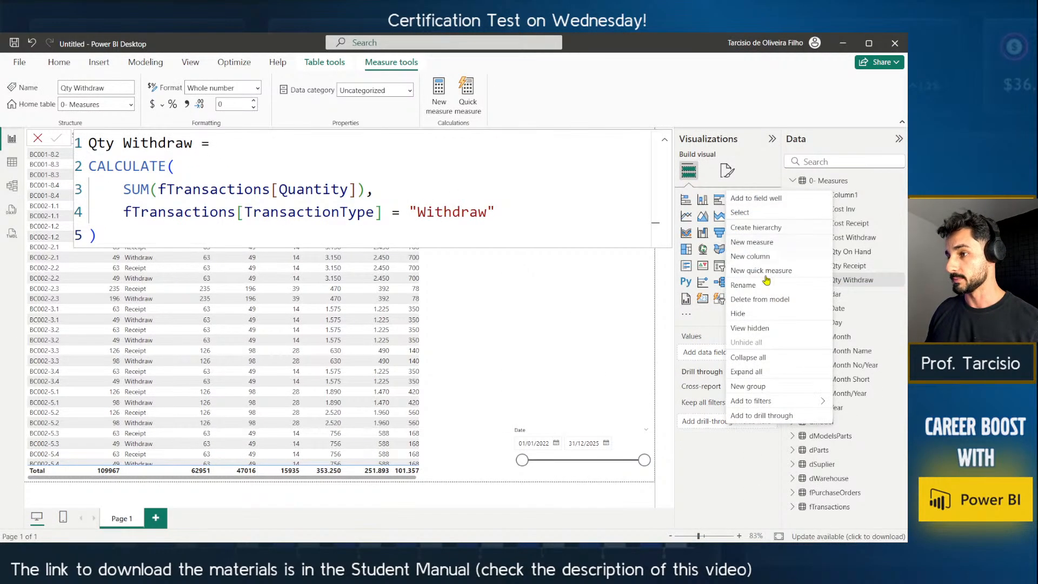
Delete Column1 from the 0- Measures table in the model.
{"action": "left_click", "coordinate": [761, 301]}
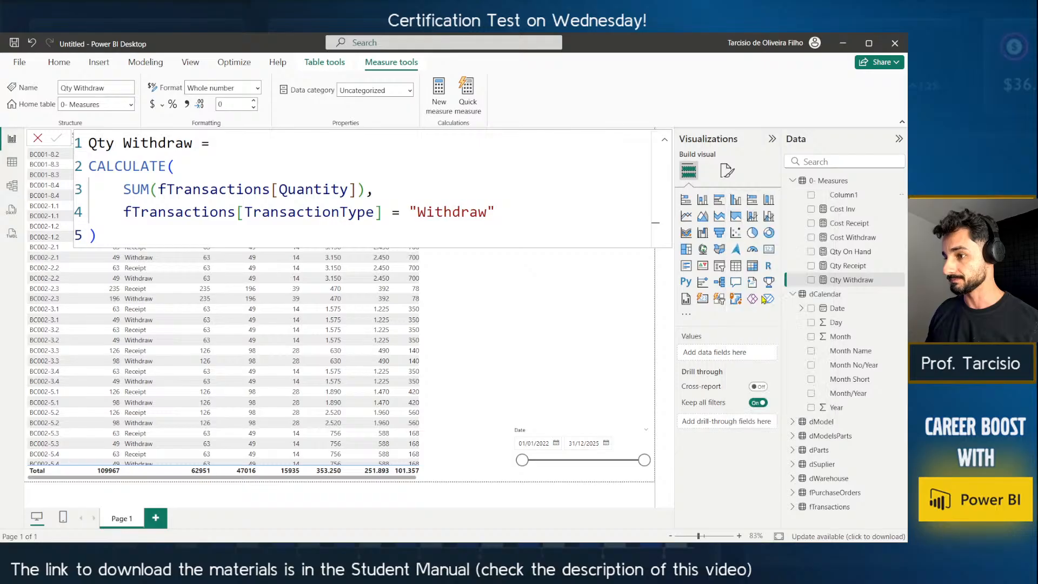
{"action": "left_click", "coordinate": [522, 319]}
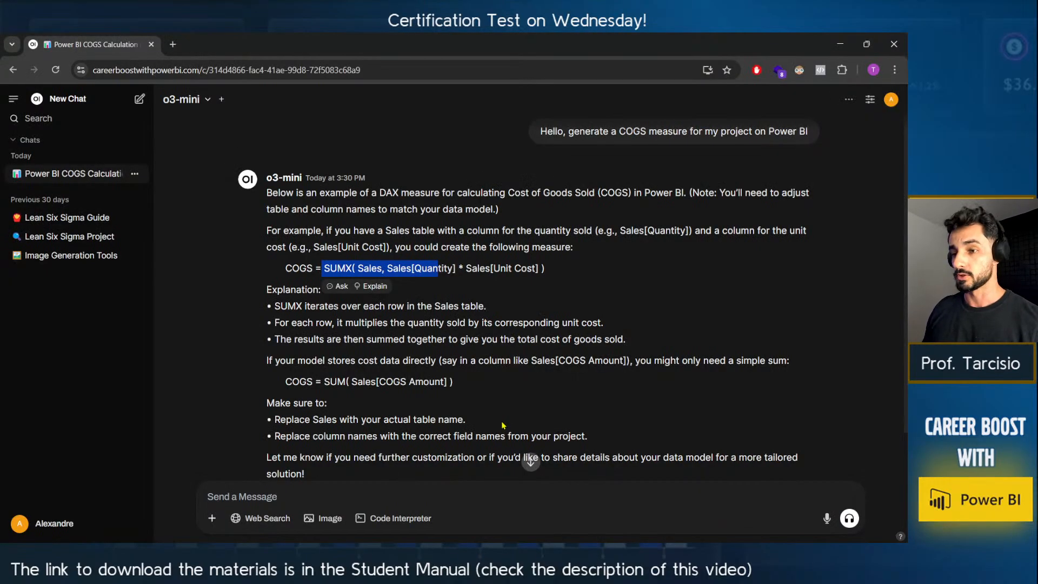
Read the rest of the AI chat's COGS measure answer and return to Power BI Desktop.
{"action": "scroll", "coordinate": [481, 468], "scroll_direction": "down", "scroll_amount": 1}
{"action": "key", "text": "alt+Tab"}
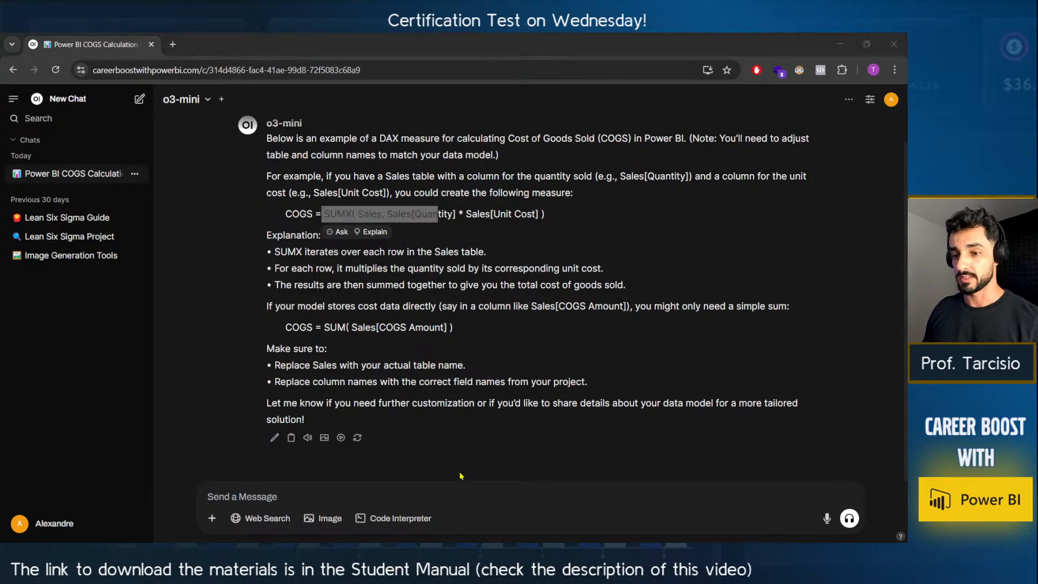
{"action": "key", "text": "alt+Tab"}
{"action": "key", "text": "alt+Tab"}
{"action": "key", "text": "alt+Tab"}
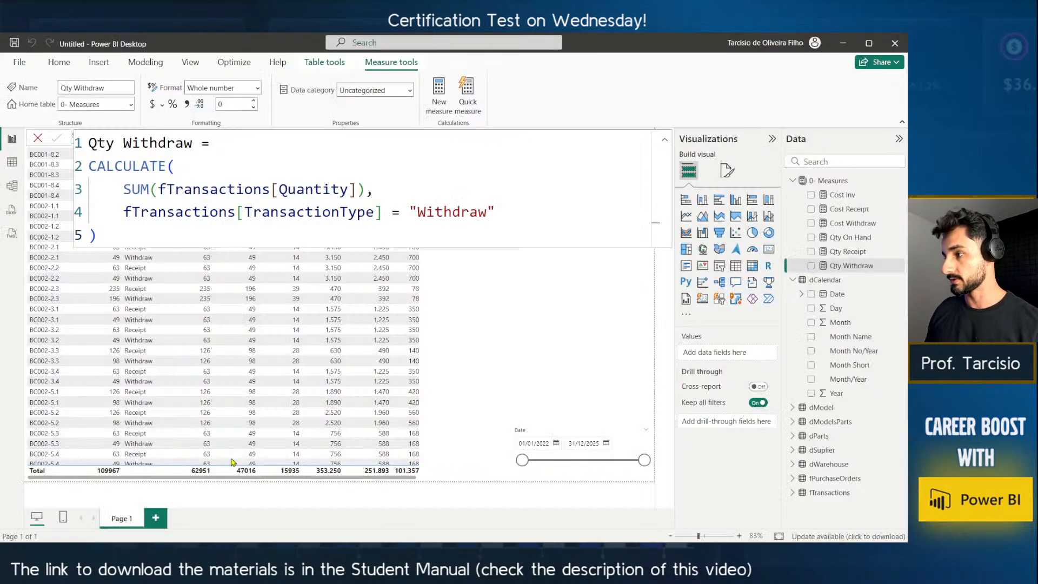
Open DAX query view, remove the TOPN(100, 'dCalendar') expression from the sample query and begin an INFO function in its place.
{"action": "left_click", "coordinate": [13, 212]}
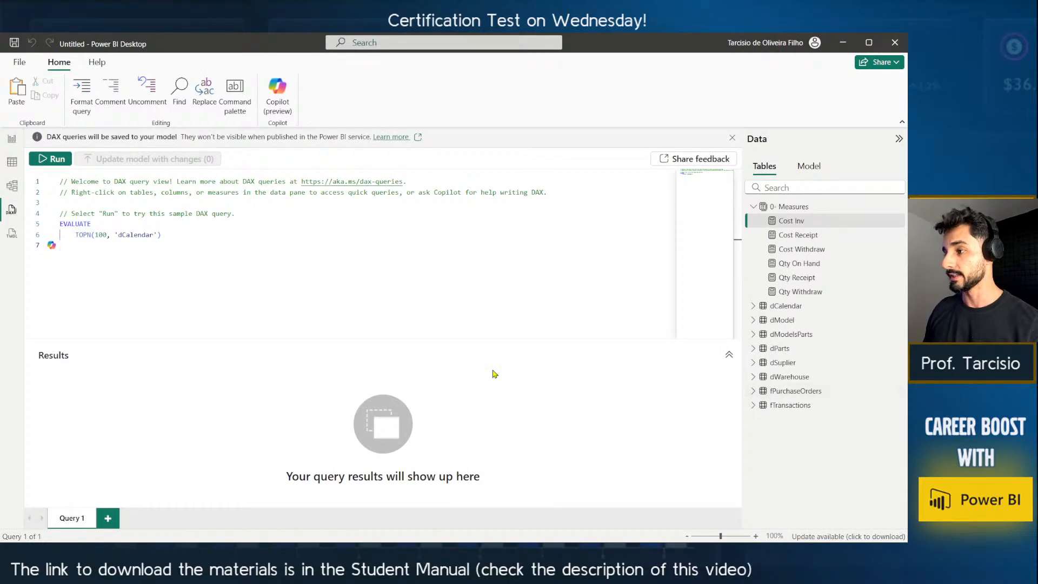
{"action": "left_click_drag", "start_coordinate": [161, 235], "coordinate": [60, 223]}
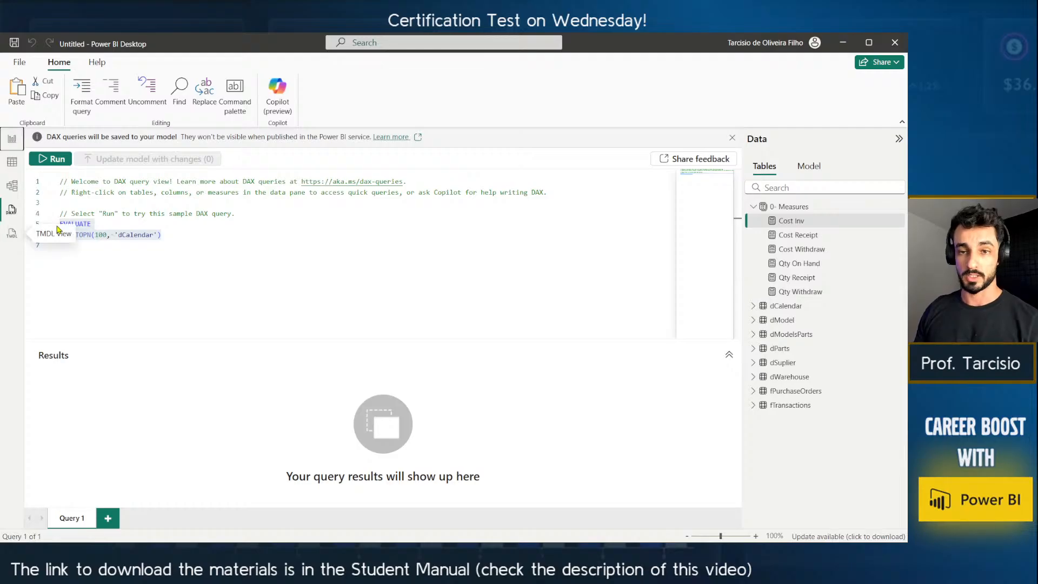
{"action": "left_click", "coordinate": [168, 236]}
{"action": "key", "text": "shift+Home"}
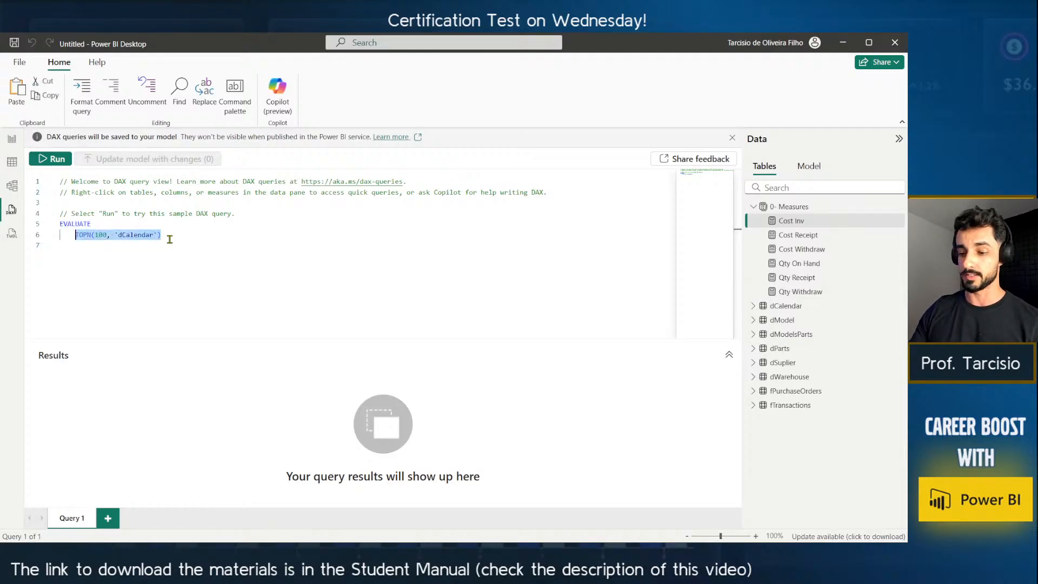
{"action": "key", "text": "BackSpace"}
{"action": "type", "text": "info"}
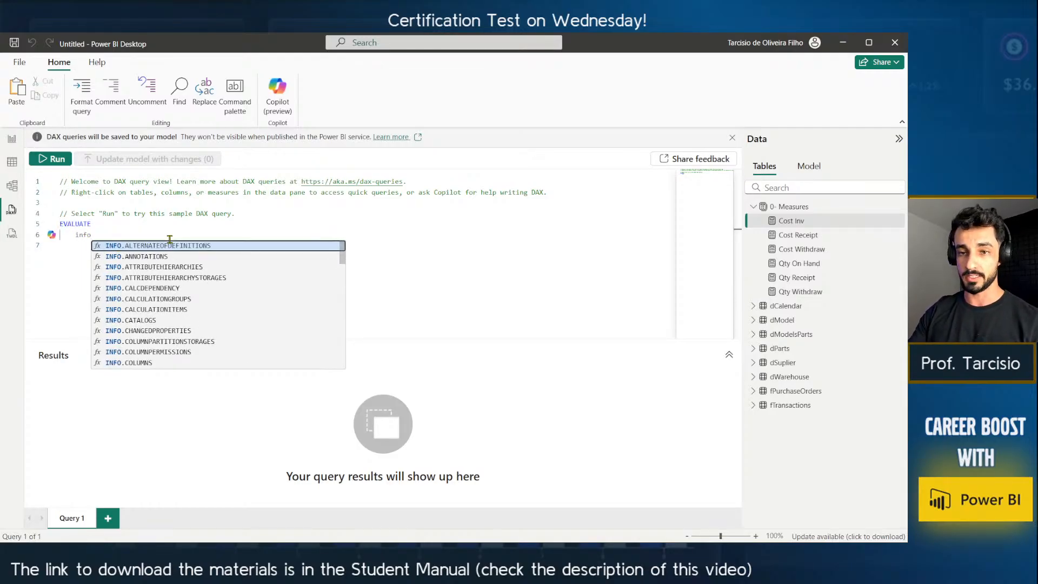
{"action": "type", "text": ".re"}
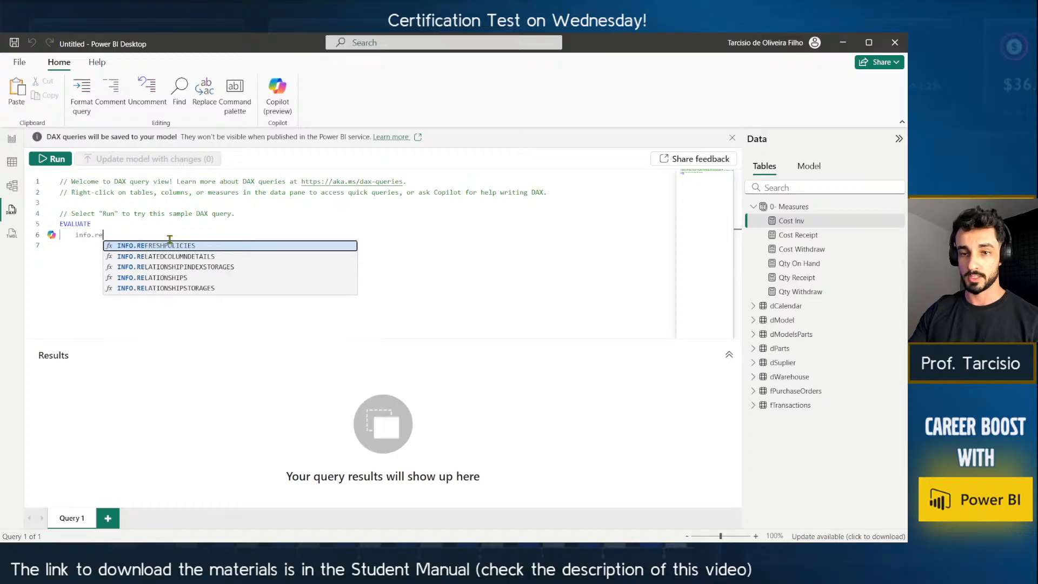
{"action": "key", "text": "Down"}
{"action": "key", "text": "Down"}
{"action": "key", "text": "BackSpace"}
{"action": "key", "text": "BackSpace"}
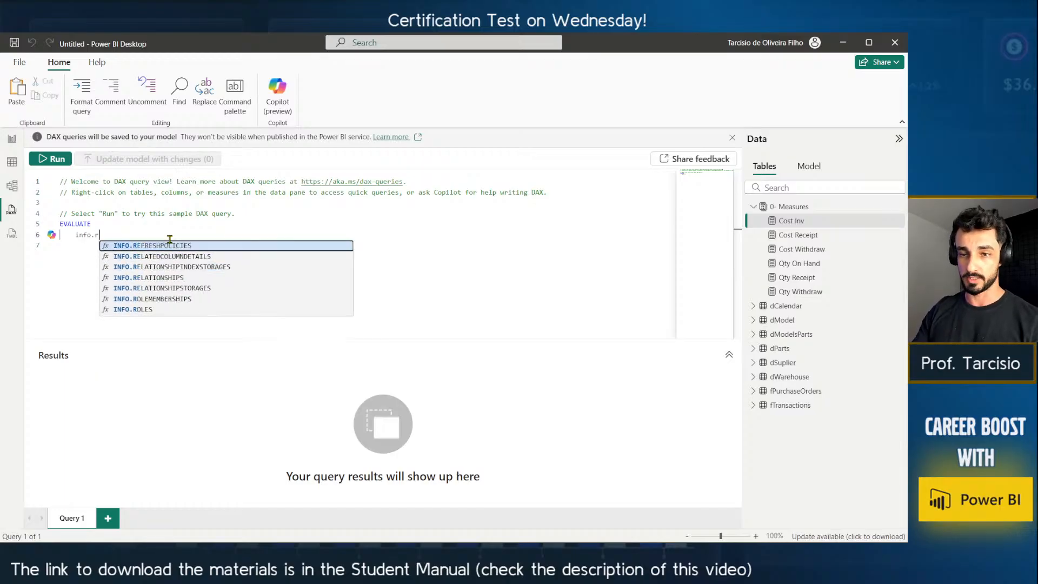
{"action": "type", "text": "ta"}
{"action": "key", "text": "BackSpace"}
{"action": "key", "text": "BackSpace"}
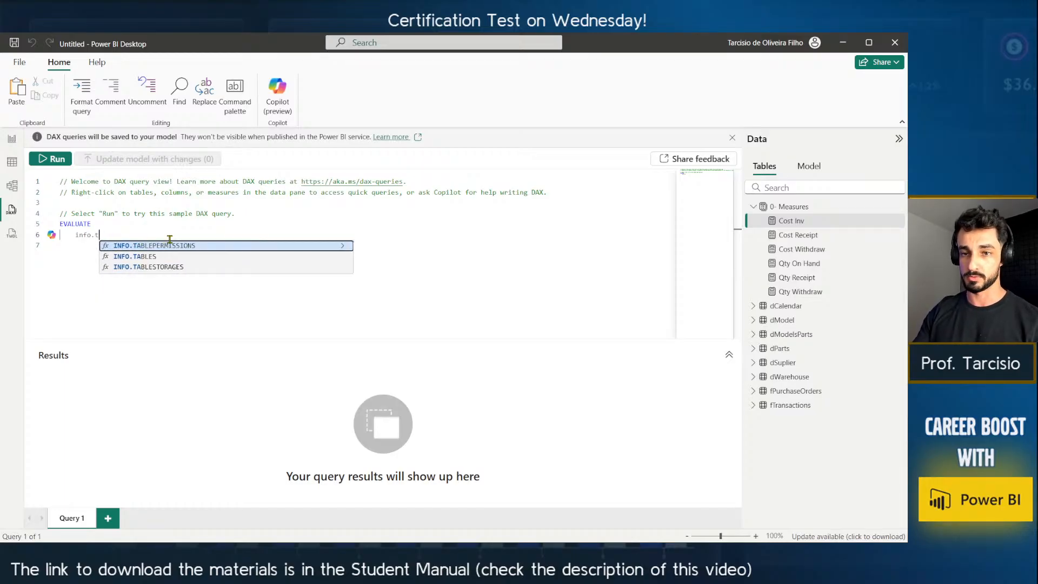
{"action": "type", "text": "t"}
{"action": "key", "text": "BackSpace"}
Complete the expression under EVALUATE as INFO.COLUMNS() and run the query.
{"action": "type", "text": "col"}
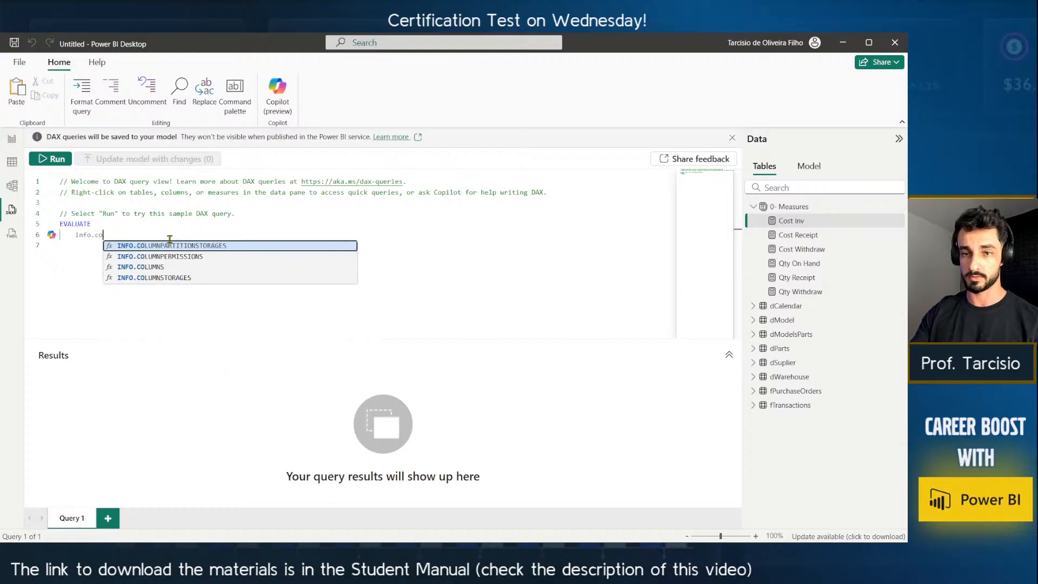
{"action": "key", "text": "Down"}
{"action": "key", "text": "Down"}
{"action": "key", "text": "Tab"}
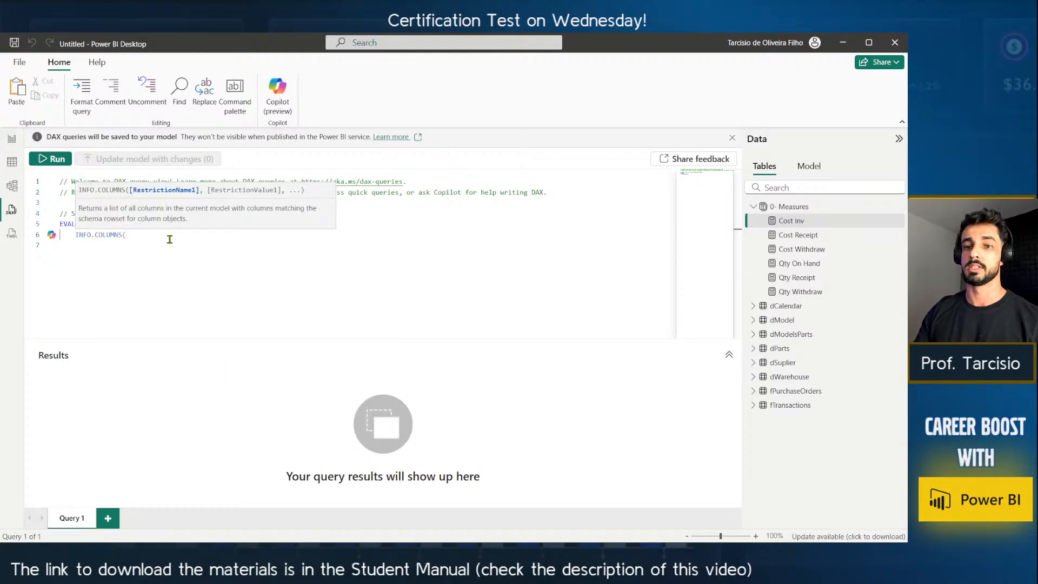
{"action": "type", "text": ")"}
{"action": "key", "text": "Return"}
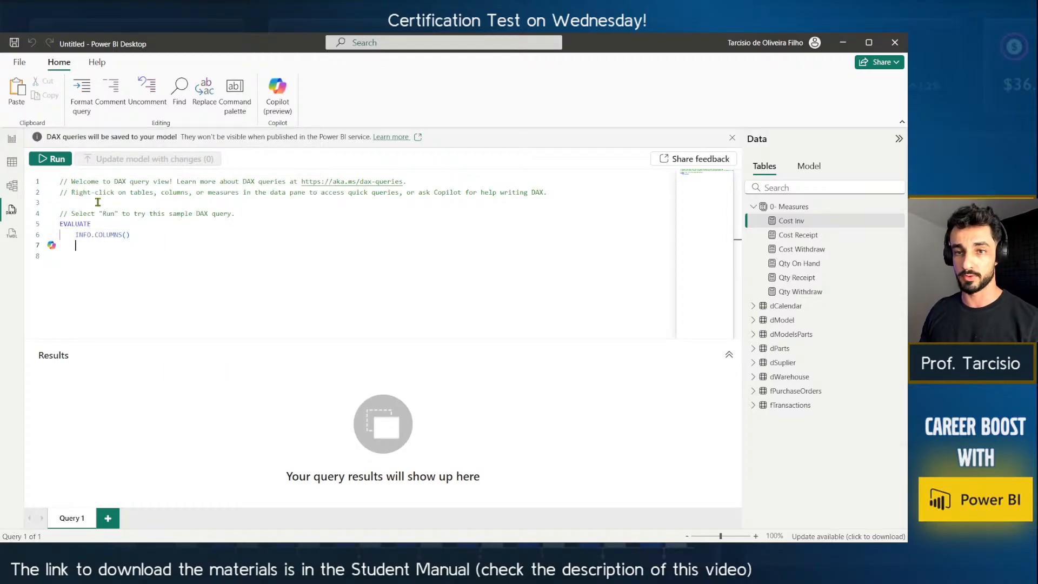
{"action": "left_click", "coordinate": [53, 160]}
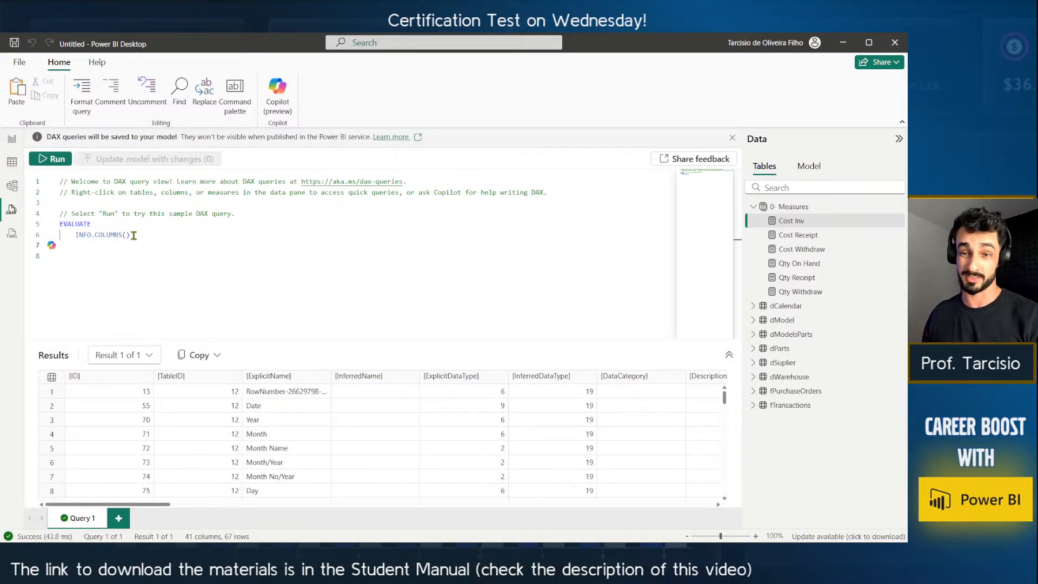
Examine the INFO.COLUMNS() results, including the table IDs, explicit names and data types down to the last rows.
{"action": "left_click_drag", "start_coordinate": [131, 234], "coordinate": [72, 231]}
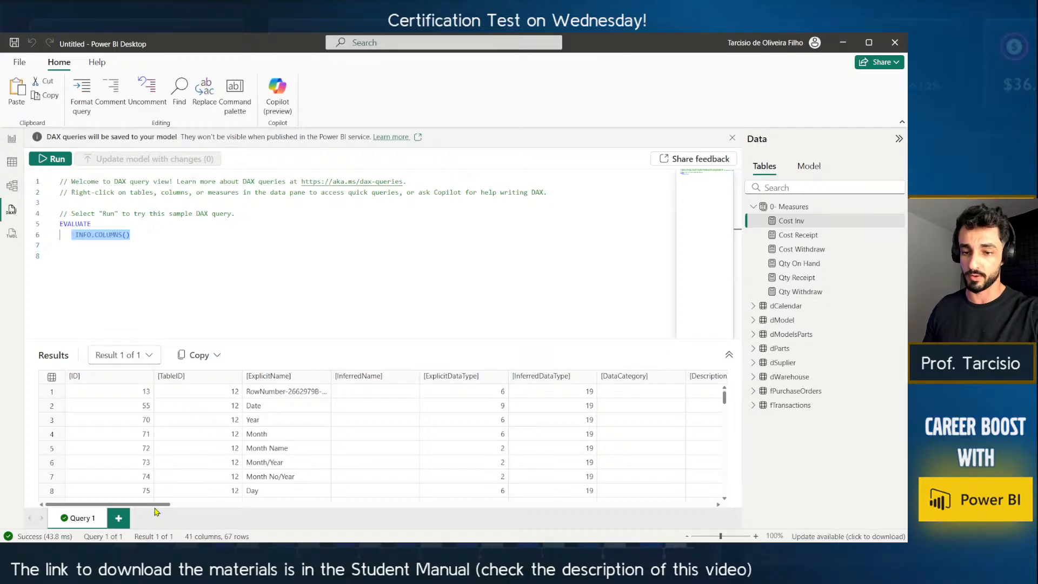
{"action": "left_click", "coordinate": [165, 243]}
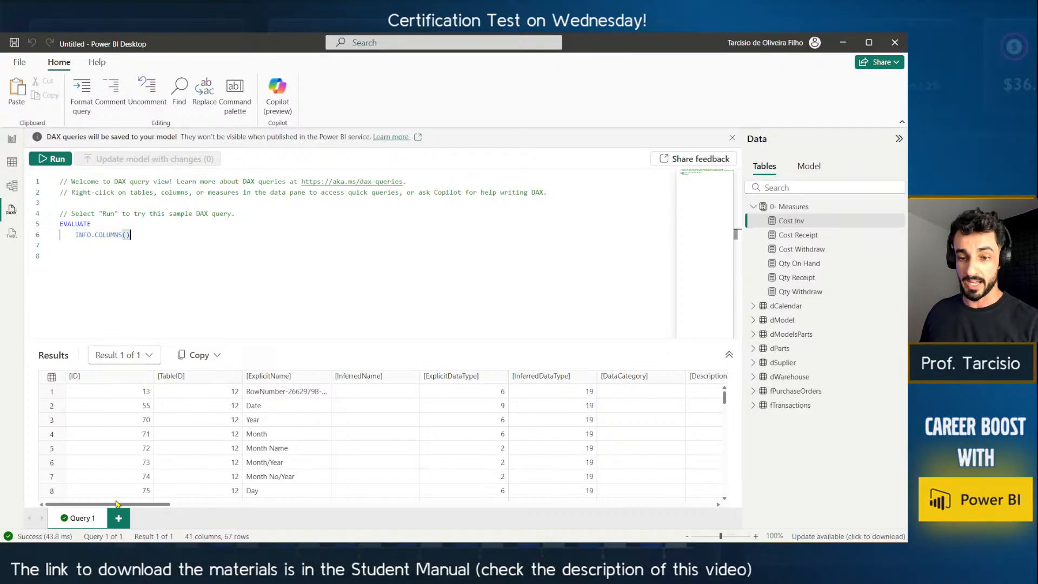
{"action": "left_click_drag", "start_coordinate": [122, 504], "coordinate": [142, 436]}
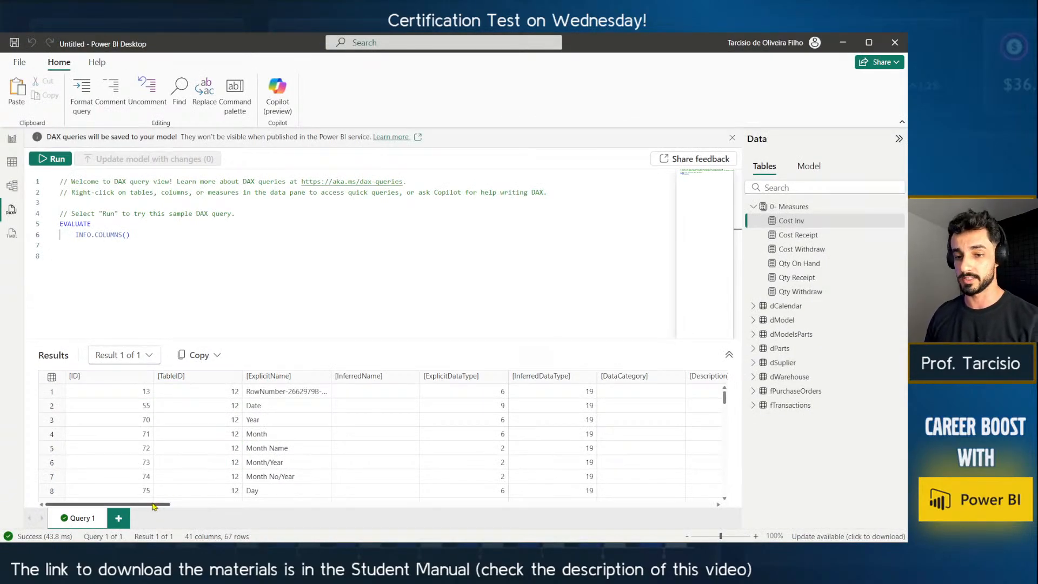
{"action": "scroll", "coordinate": [199, 484], "scroll_direction": "down", "scroll_amount": 20}
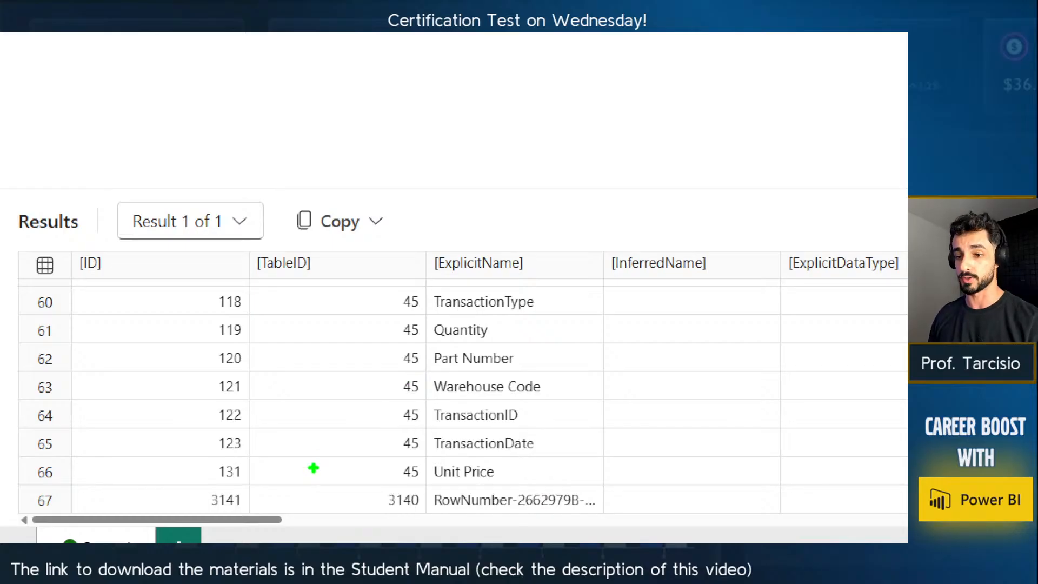
{"action": "left_click_drag", "start_coordinate": [246, 521], "coordinate": [307, 519]}
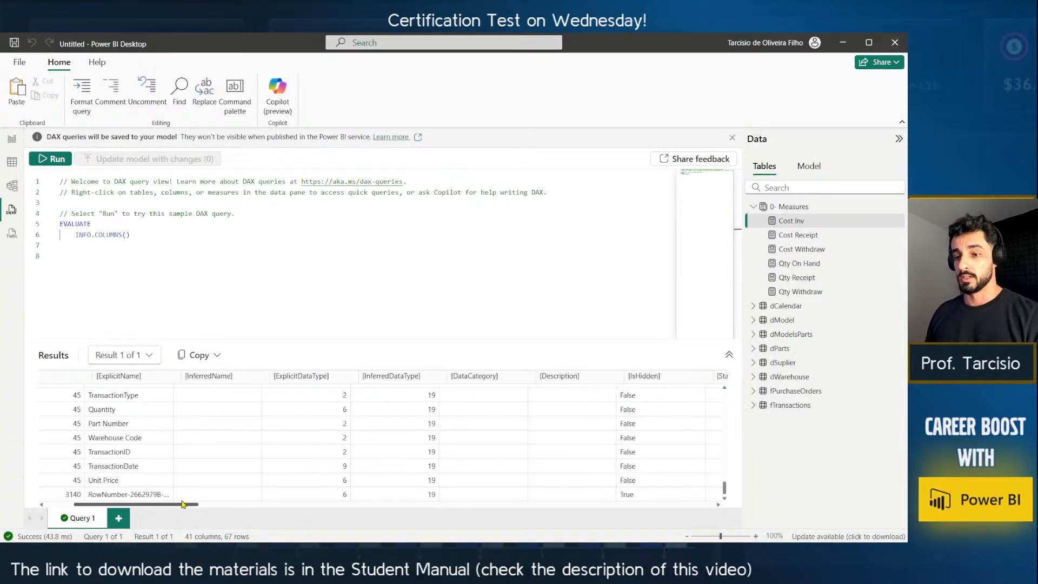
{"action": "left_click_drag", "start_coordinate": [182, 504], "coordinate": [94, 539]}
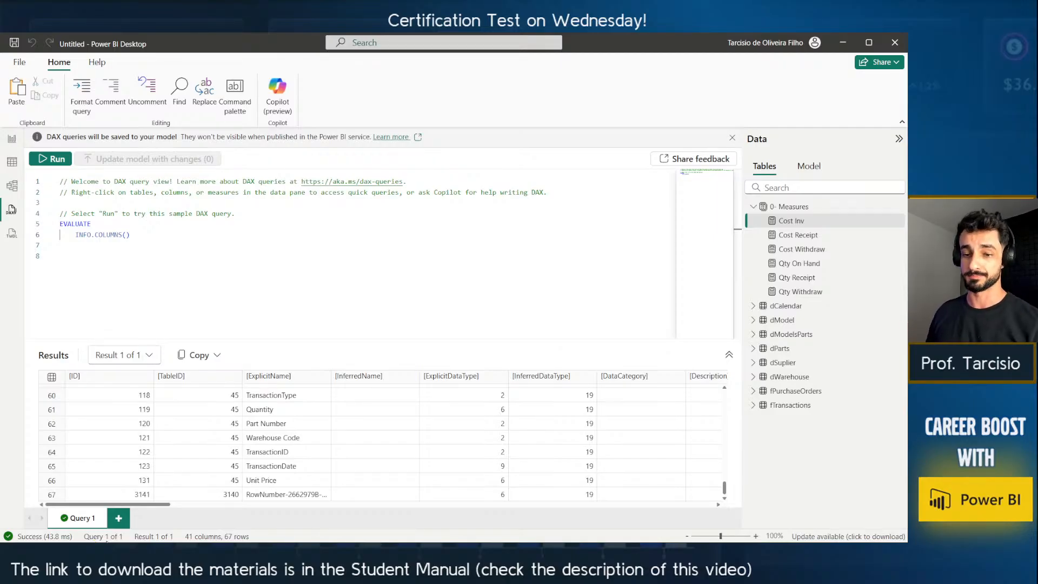
{"action": "left_click_drag", "start_coordinate": [141, 505], "coordinate": [119, 519]}
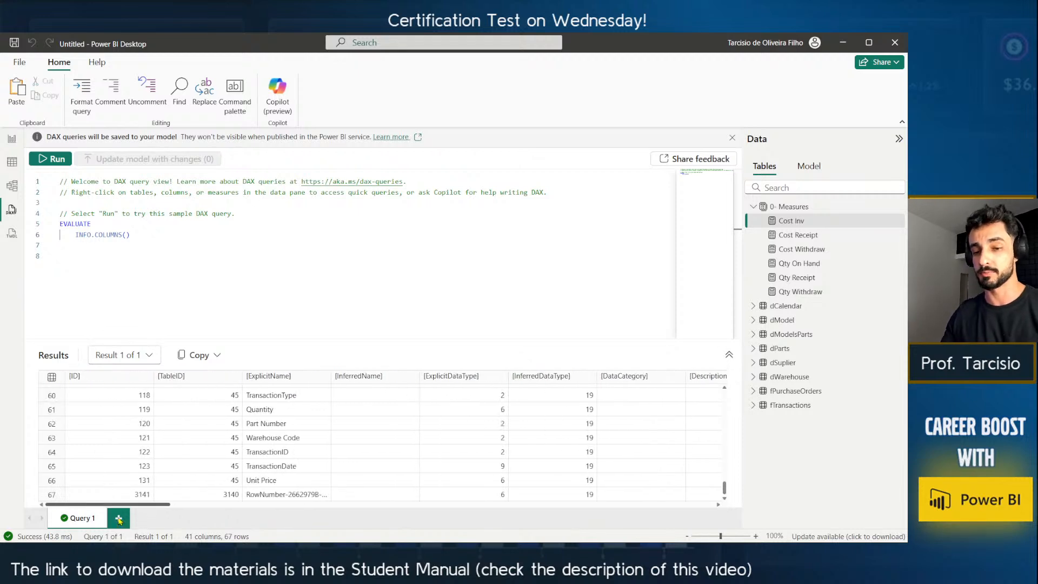
{"action": "left_click", "coordinate": [368, 268]}
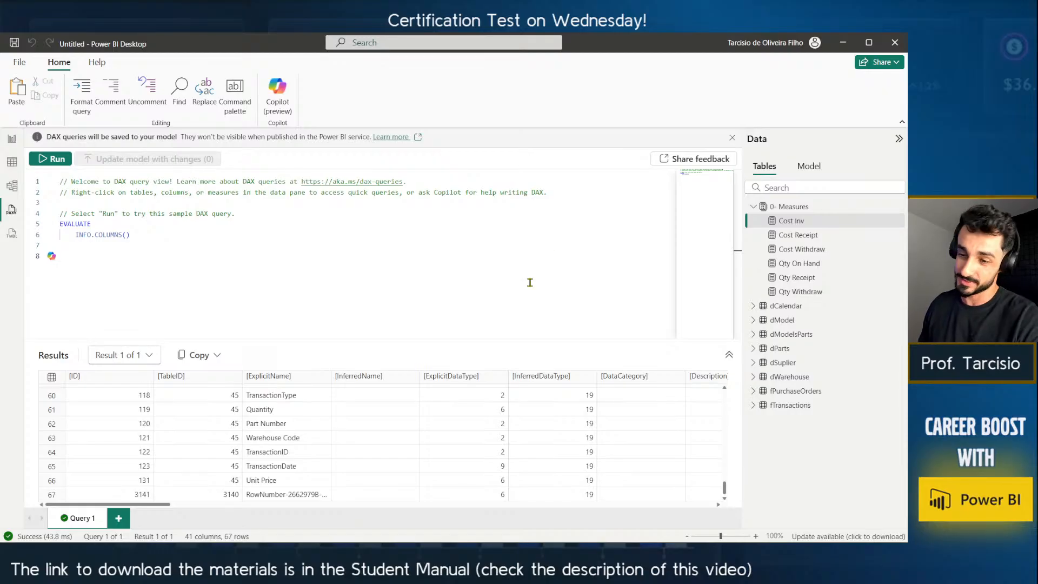
Copy the entire results table of the query.
{"action": "key", "text": "alt+Tab"}
{"action": "key", "text": "alt+Tab"}
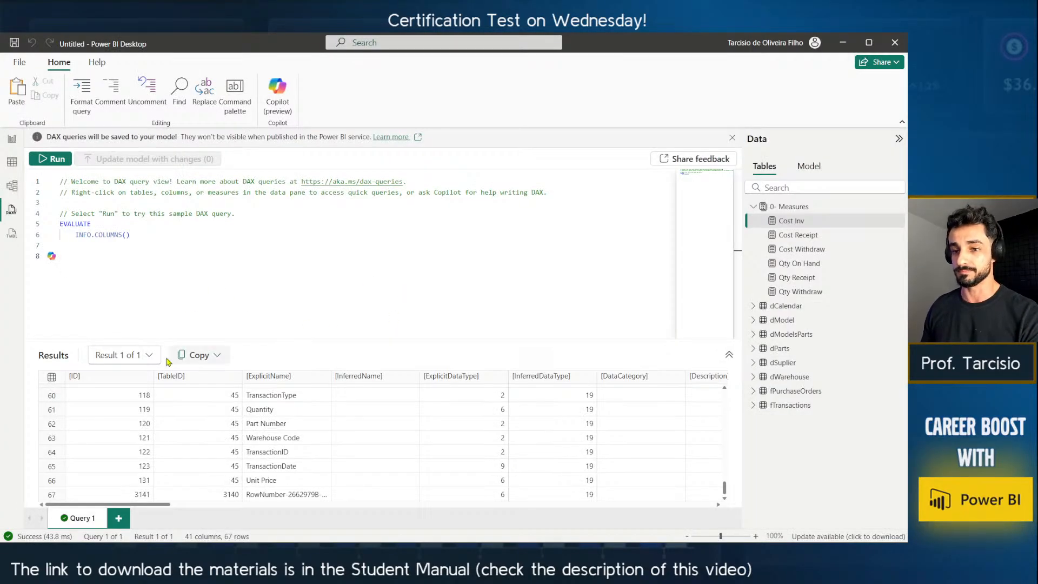
{"action": "left_click", "coordinate": [203, 355]}
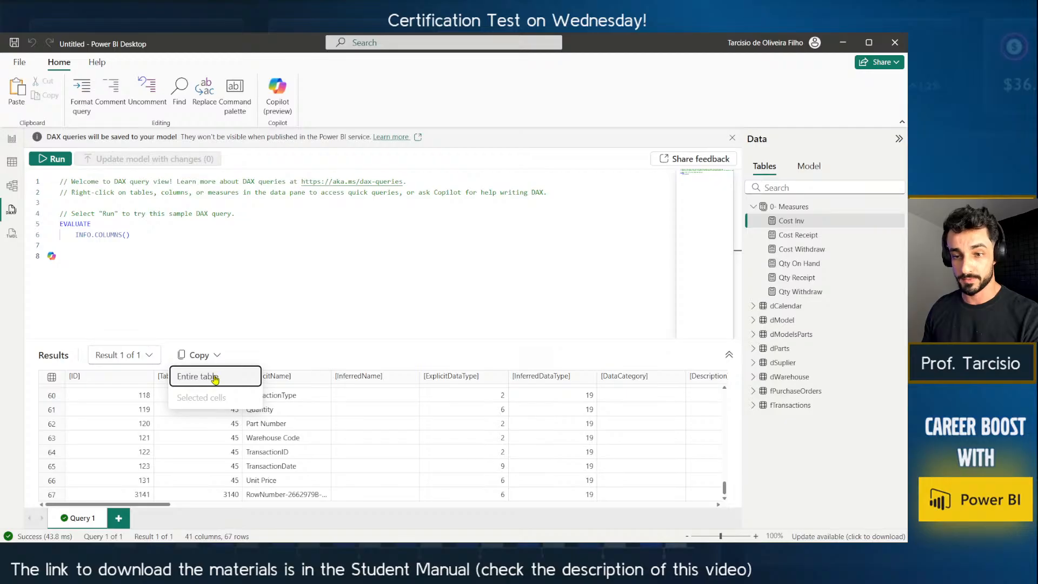
{"action": "left_click", "coordinate": [213, 379]}
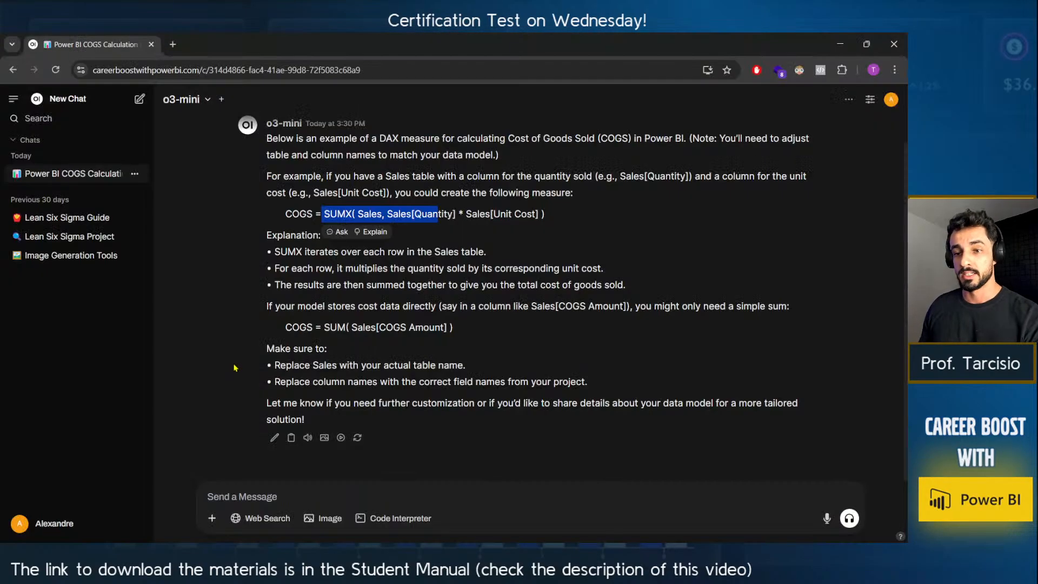
Switch to the AI chat and draft the message "Consider this list of columns and tables:" with the copied results table pasted below it.
{"action": "left_click", "coordinate": [314, 492]}
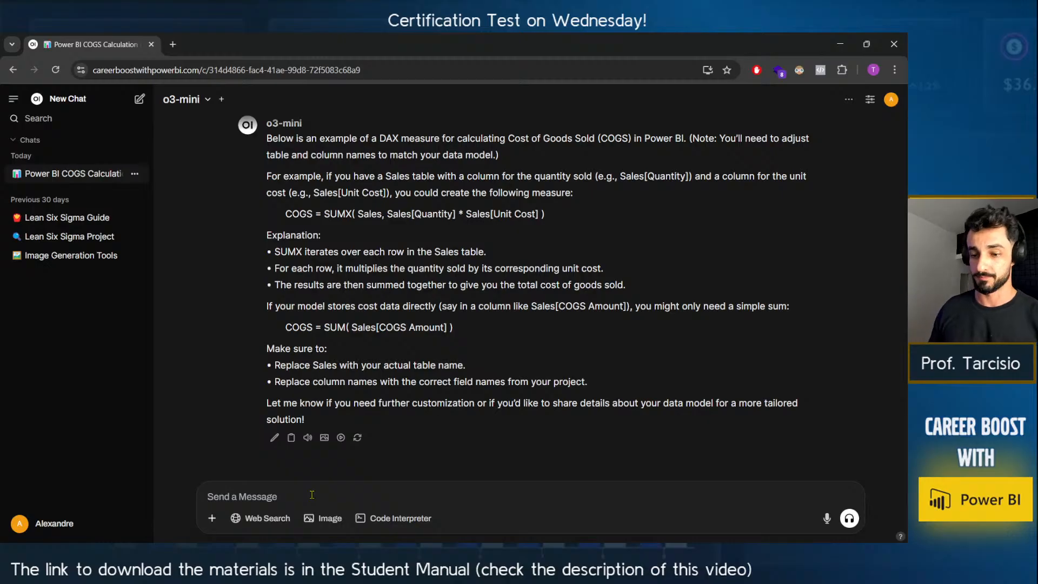
{"action": "type", "text": "Consider th"}
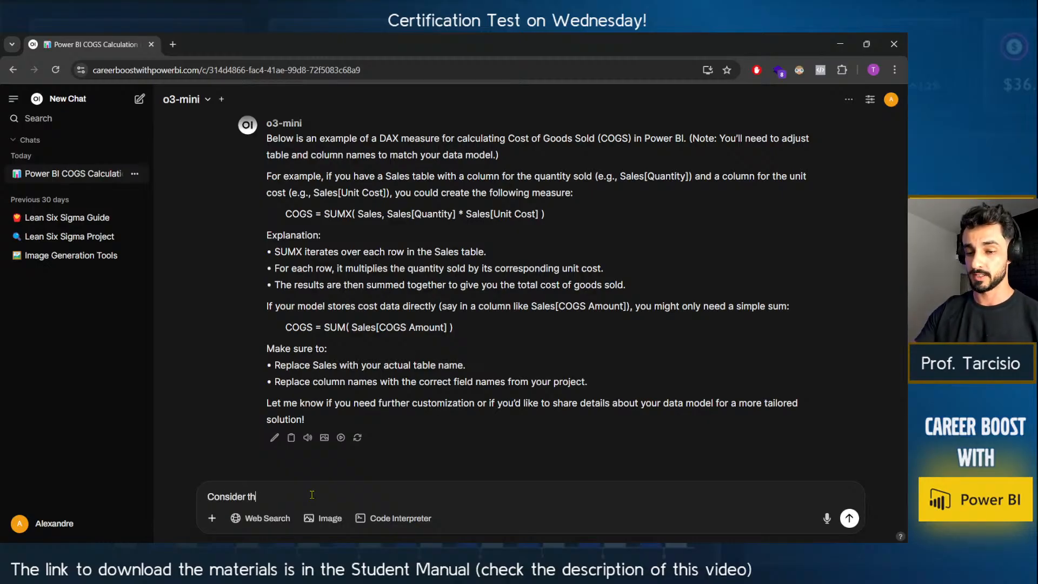
{"action": "type", "text": "is list of "}
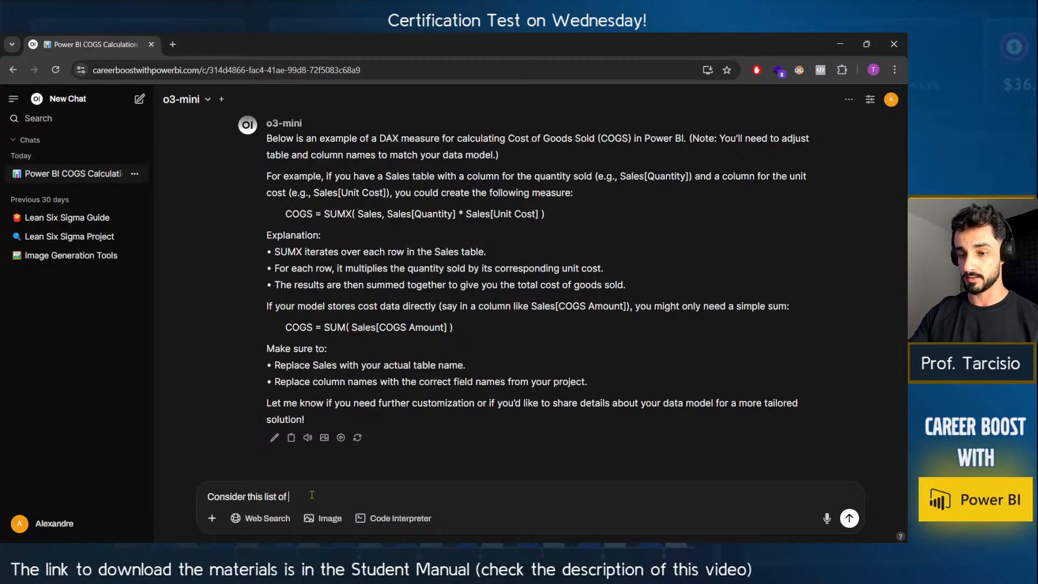
{"action": "type", "text": "columns a"}
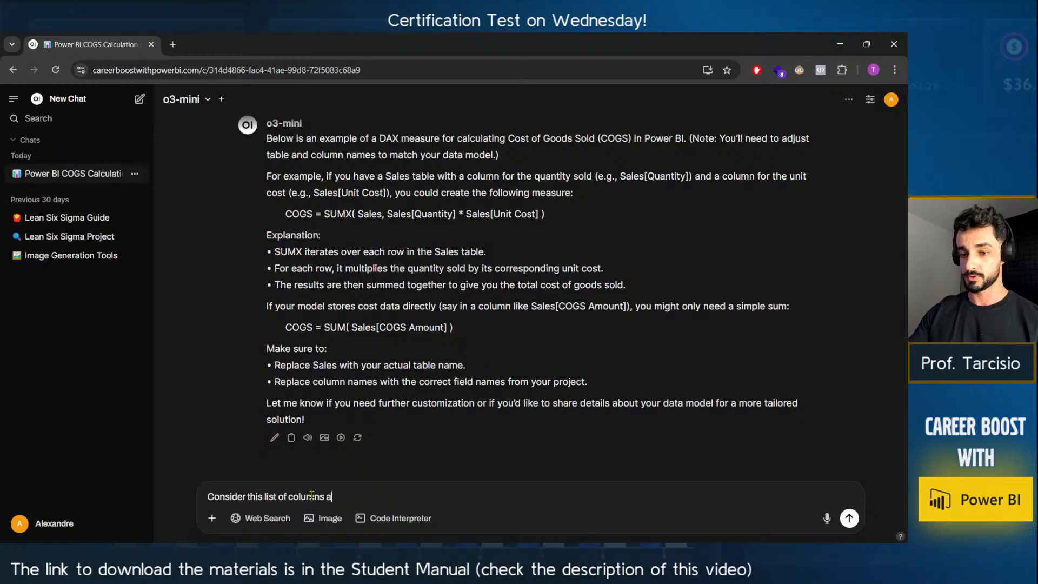
{"action": "type", "text": "nd tables:"}
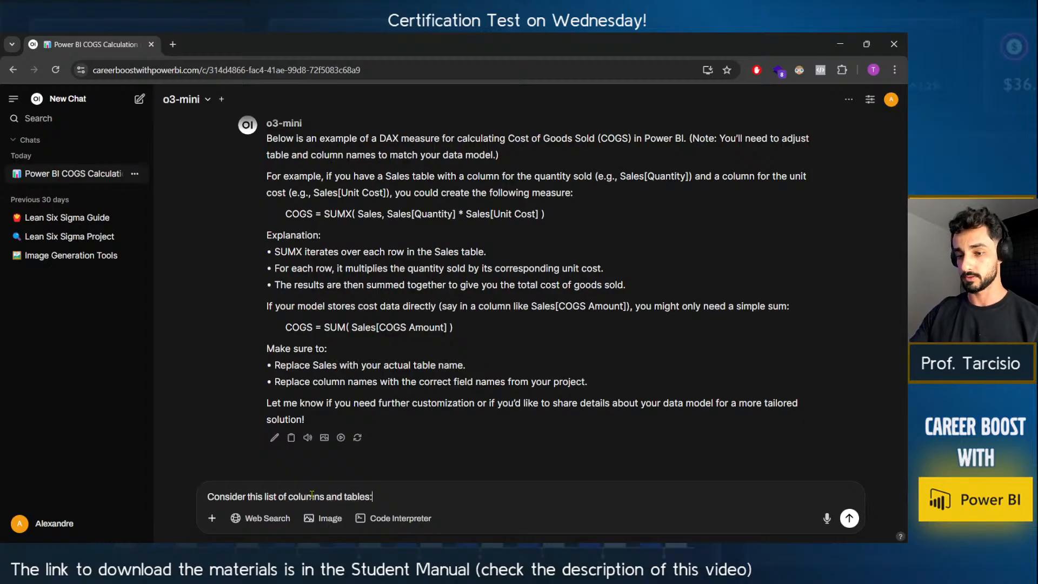
{"action": "key", "text": "shift+Return"}
{"action": "key", "text": "ctrl+v"}
{"action": "key", "text": "ctrl+Home"}
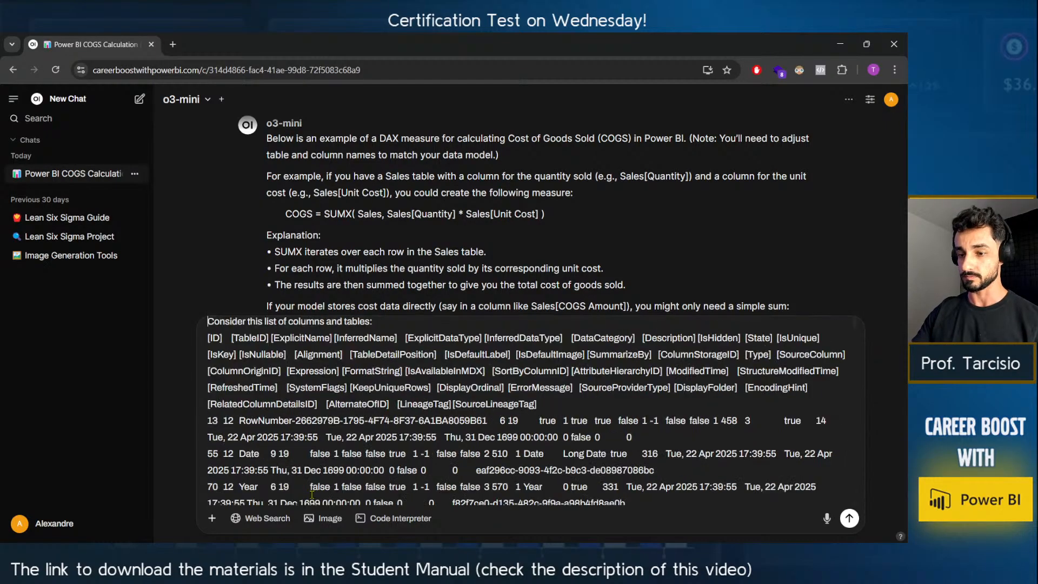
{"action": "key", "text": "ctrl+End"}
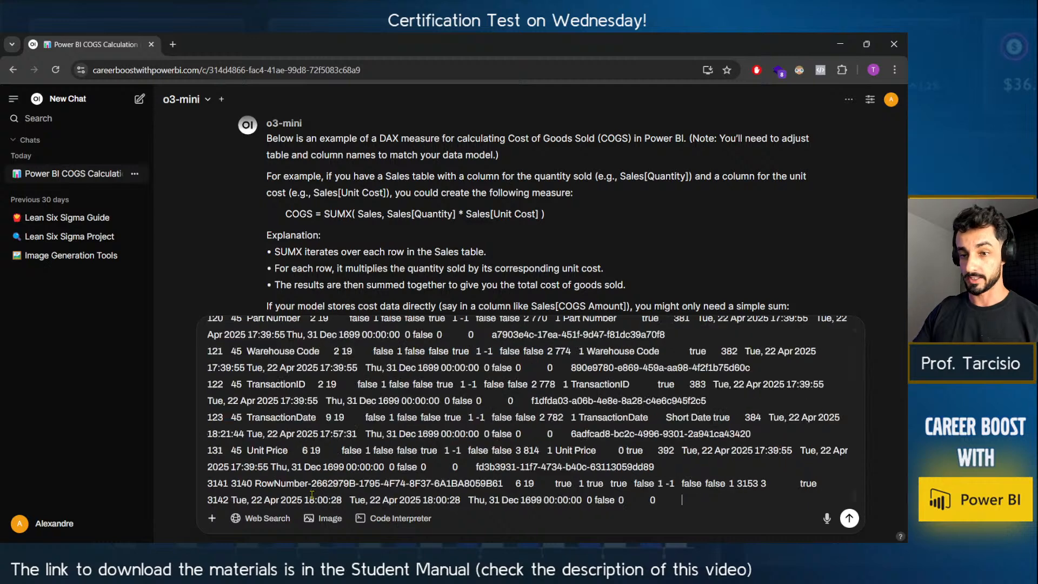
Add the line "Consider this list of relationships:" below the pasted columns table in the chat message.
{"action": "key", "text": "shift+Return"}
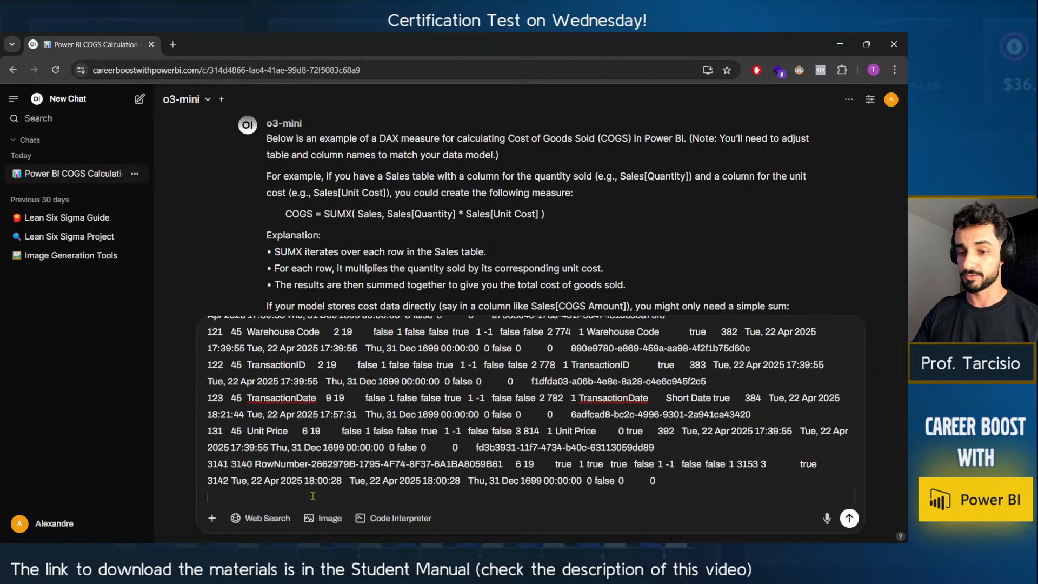
{"action": "key", "text": "shift+Return"}
{"action": "type", "text": "Con"}
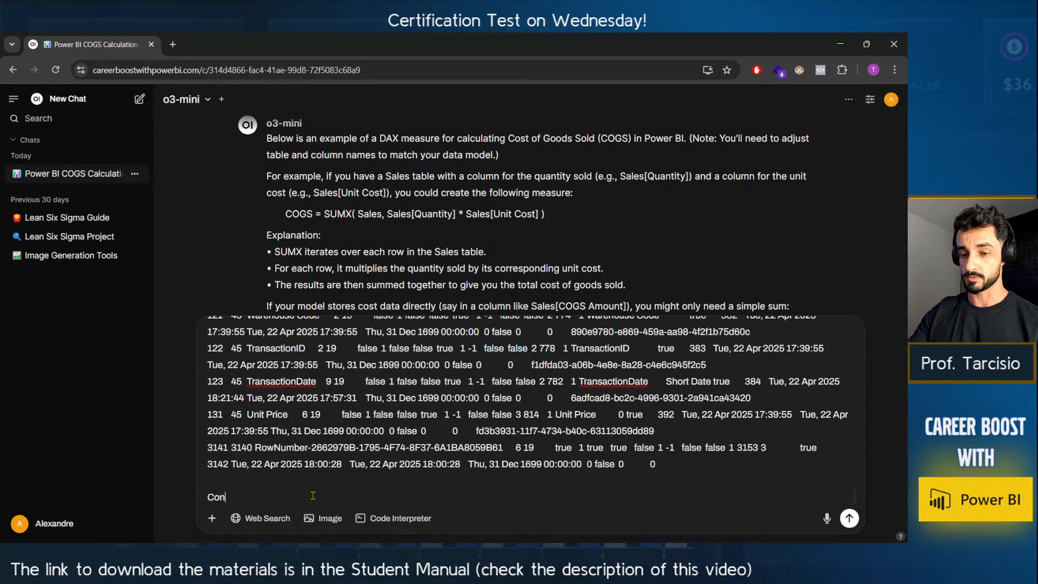
{"action": "type", "text": "sider this list of"}
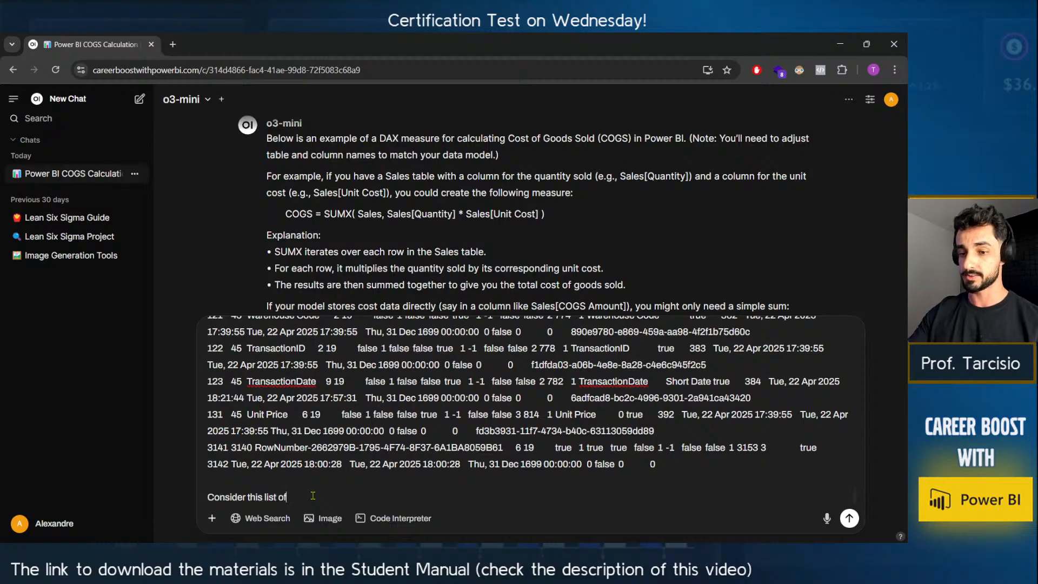
{"action": "type", "text": " rel"}
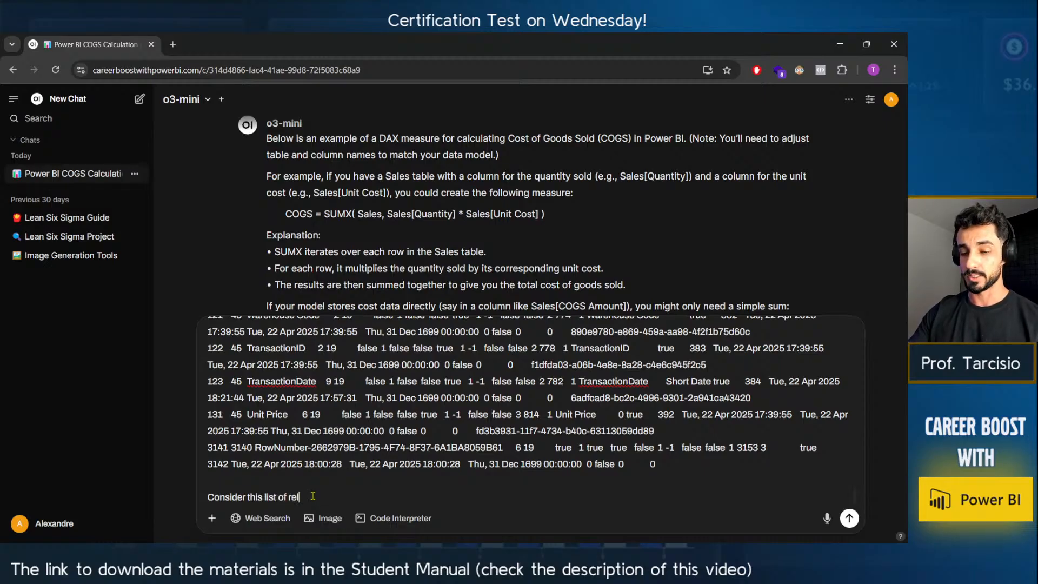
{"action": "type", "text": "ationship"}
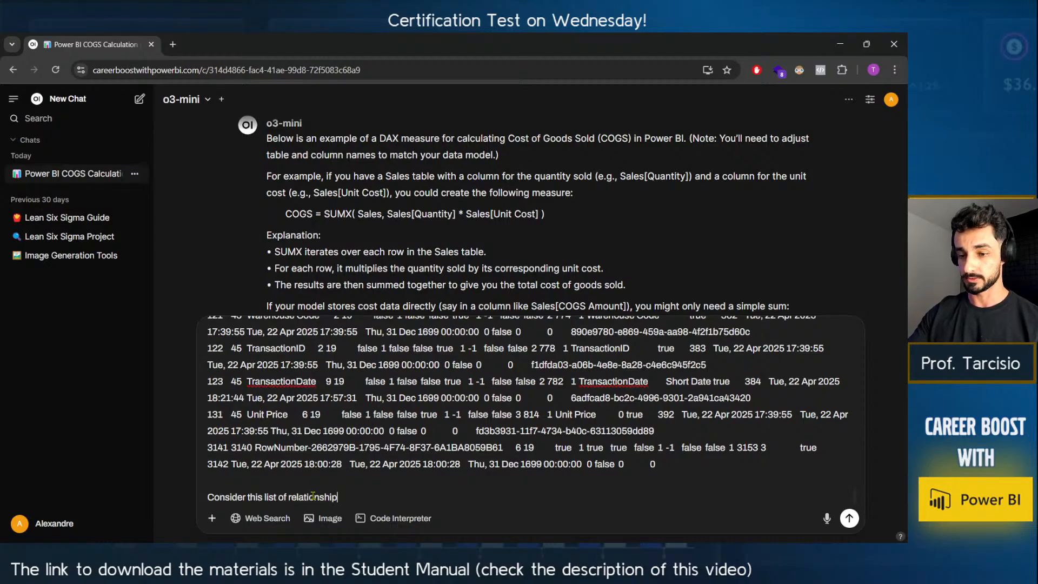
{"action": "type", "text": "s:"}
{"action": "key", "text": "shift+Return"}
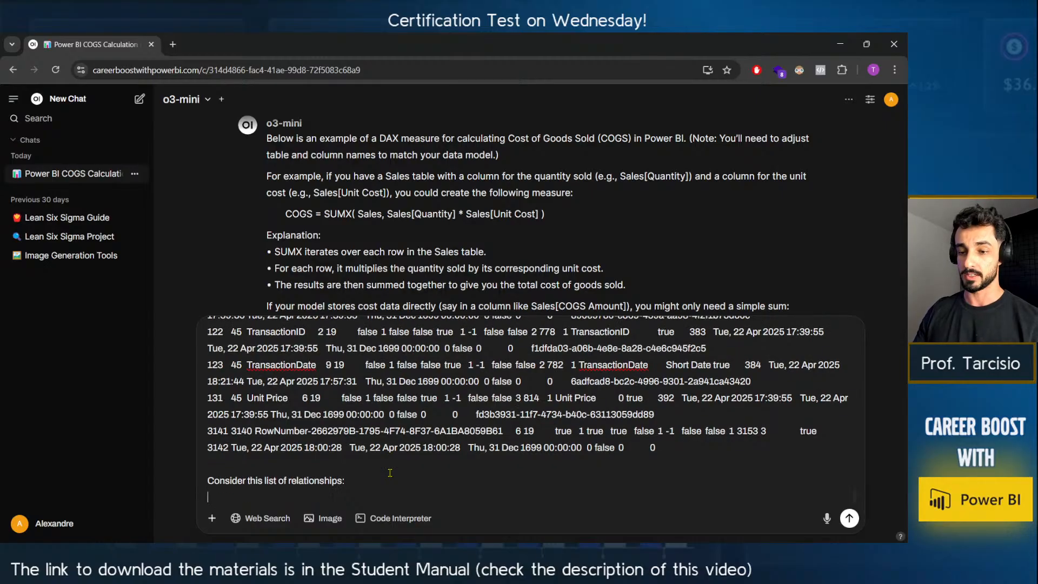
Switch to Power BI Desktop, change the expression under EVALUATE to INFO.RELATIONSHIPS() and run the query.
{"action": "key", "text": "alt+Tab"}
{"action": "double_click", "coordinate": [114, 235]}
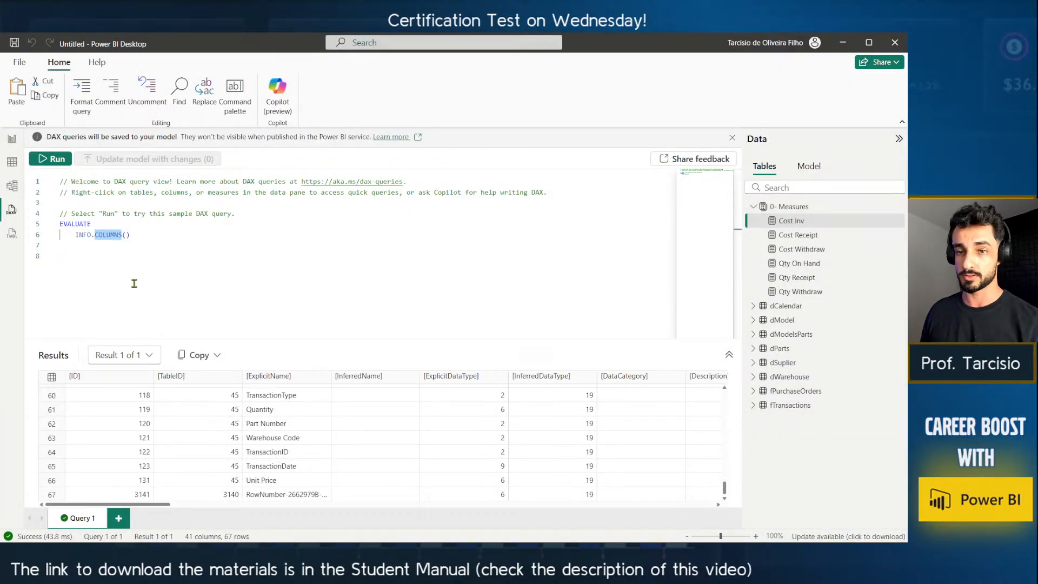
{"action": "type", "text": "REL"}
{"action": "key", "text": "Down"}
{"action": "key", "text": "Down"}
{"action": "key", "text": "Tab"}
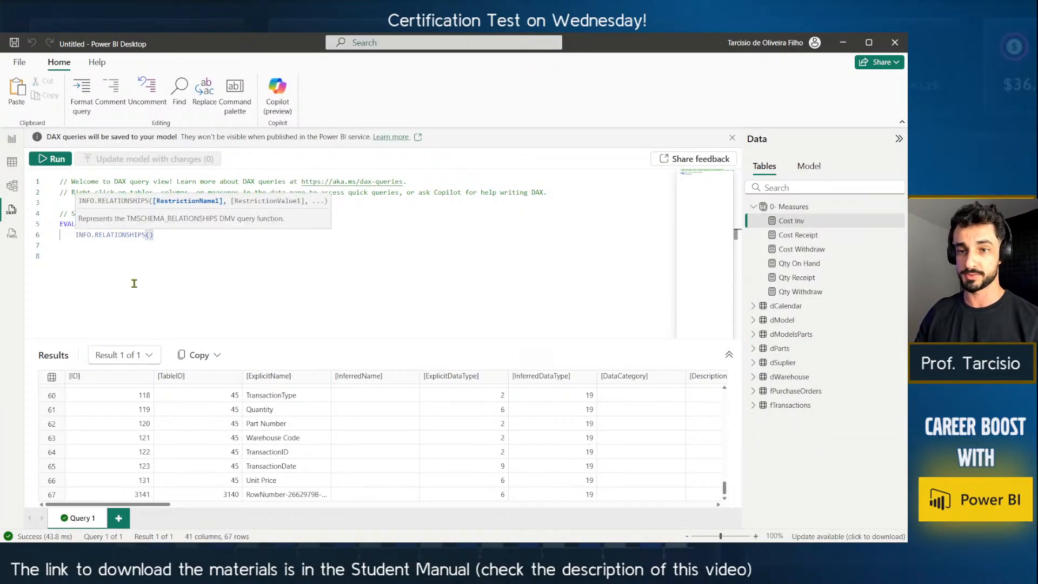
{"action": "key", "text": "Return"}
{"action": "key", "text": "BackSpace"}
{"action": "key", "text": "BackSpace"}
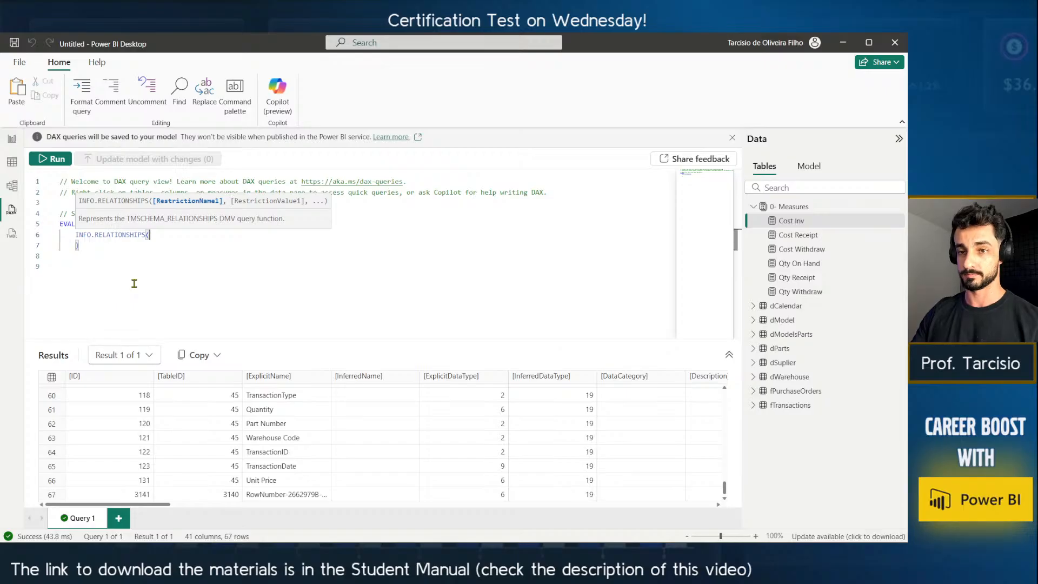
{"action": "type", "text": "("}
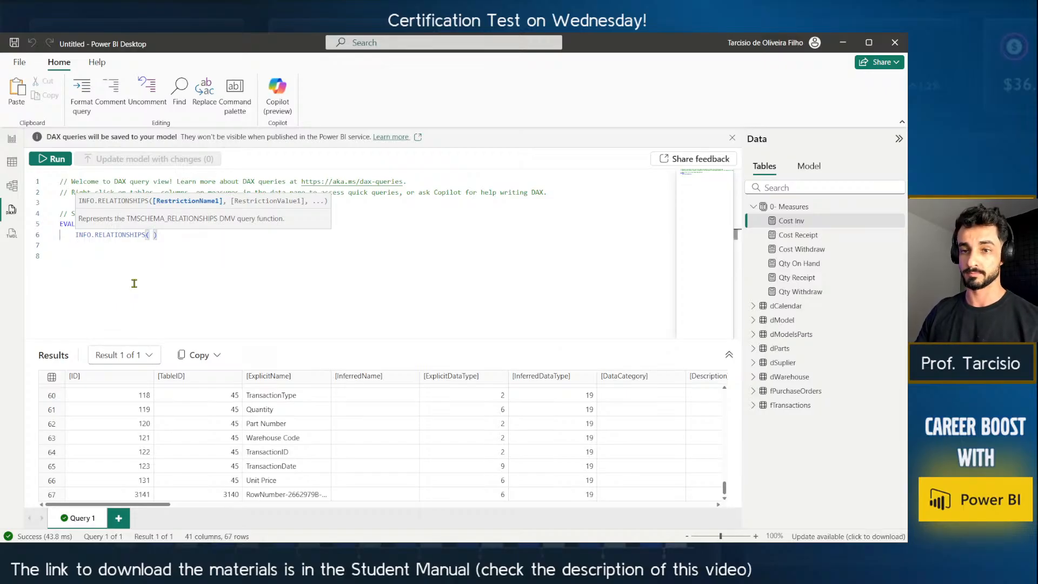
{"action": "key", "text": "F5"}
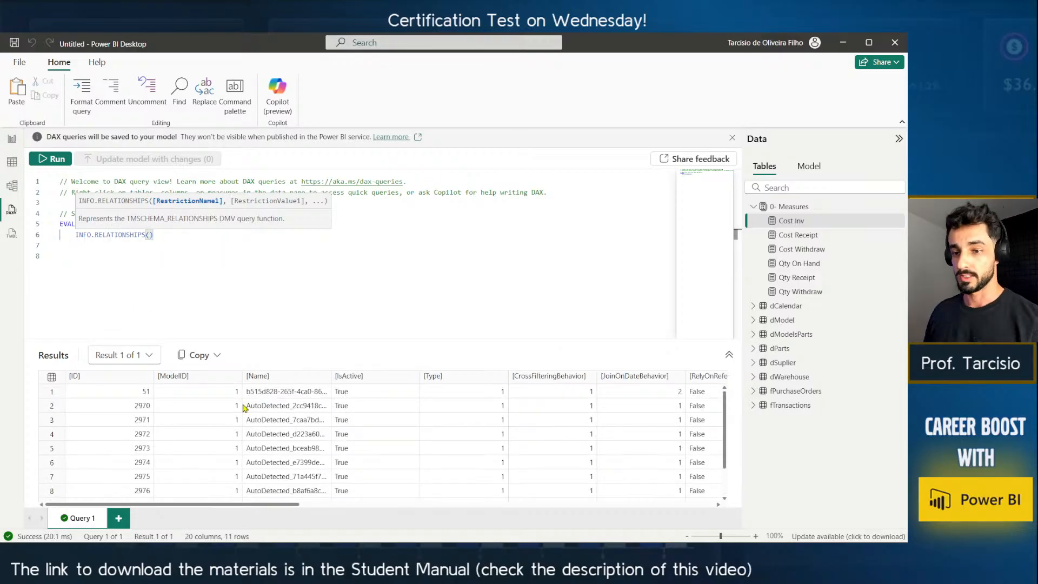
Check the relationship rows down to the last one and copy the entire results table.
{"action": "scroll", "coordinate": [246, 411], "scroll_direction": "down", "scroll_amount": 3}
{"action": "mouse_move", "coordinate": [274, 508]}
{"action": "left_mouse_down"}
{"action": "mouse_move", "coordinate": [437, 487]}
{"action": "mouse_move", "coordinate": [261, 506]}
{"action": "left_mouse_up"}
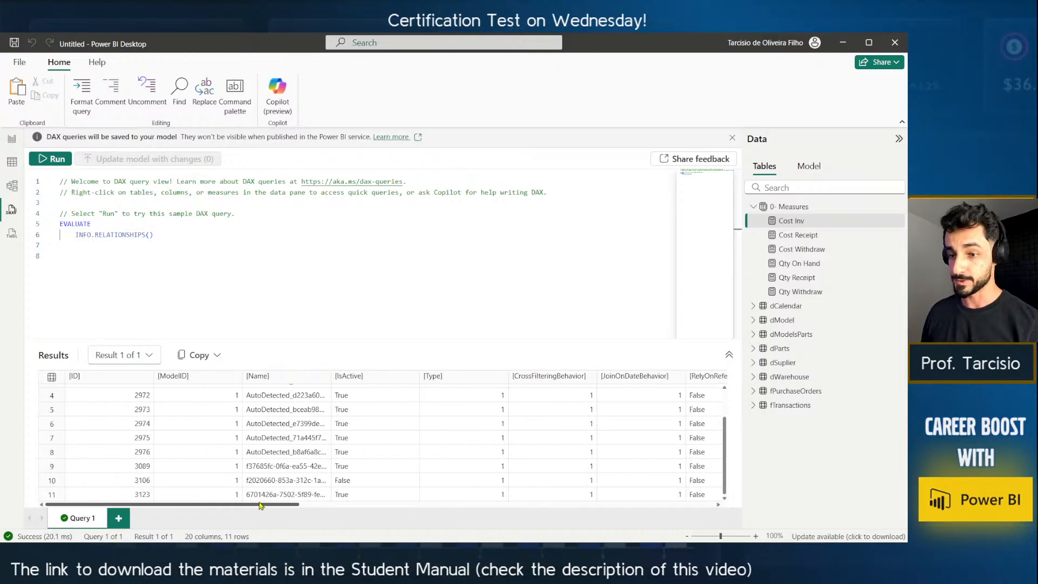
{"action": "scroll", "coordinate": [163, 411], "scroll_direction": "up", "scroll_amount": 1}
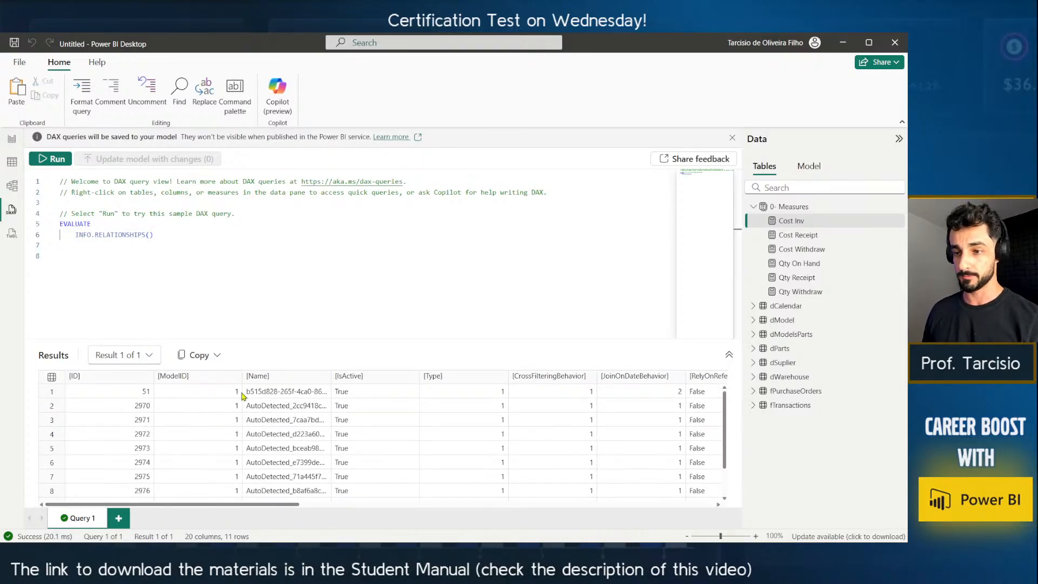
{"action": "left_click", "coordinate": [199, 354]}
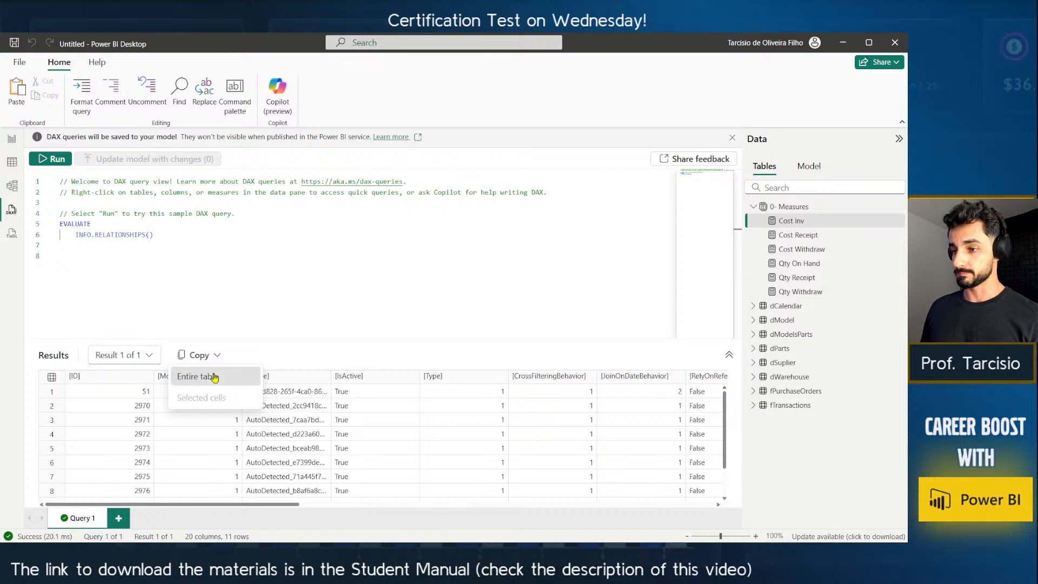
{"action": "left_click", "coordinate": [215, 377]}
Examine the ToTableID and ToColumnID columns in the relationships results.
{"action": "left_click_drag", "start_coordinate": [258, 505], "coordinate": [516, 508]}
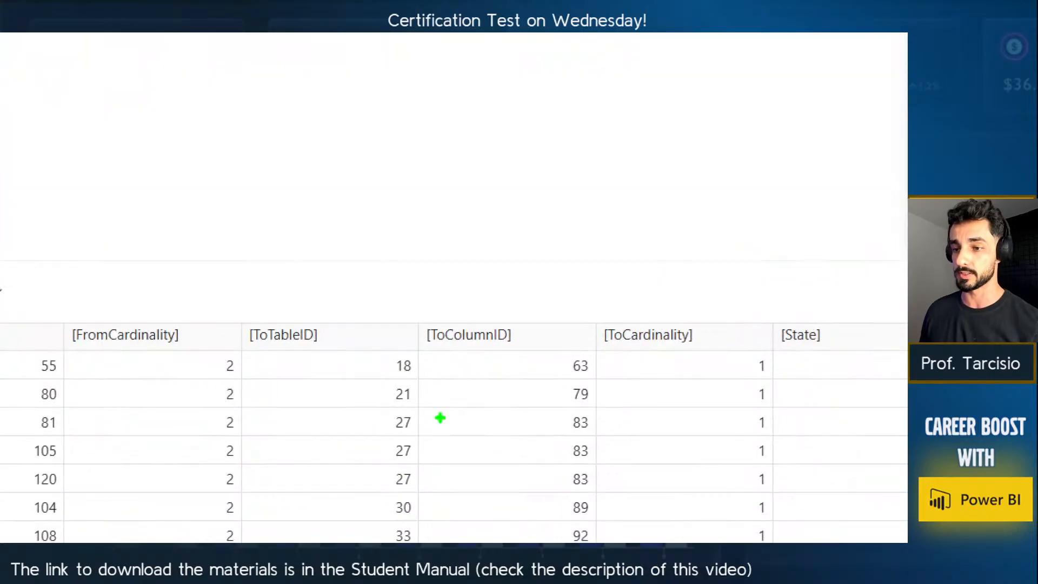
{"action": "left_click_drag", "start_coordinate": [438, 391], "coordinate": [365, 341]}
{"action": "left_click_drag", "start_coordinate": [522, 390], "coordinate": [543, 339]}
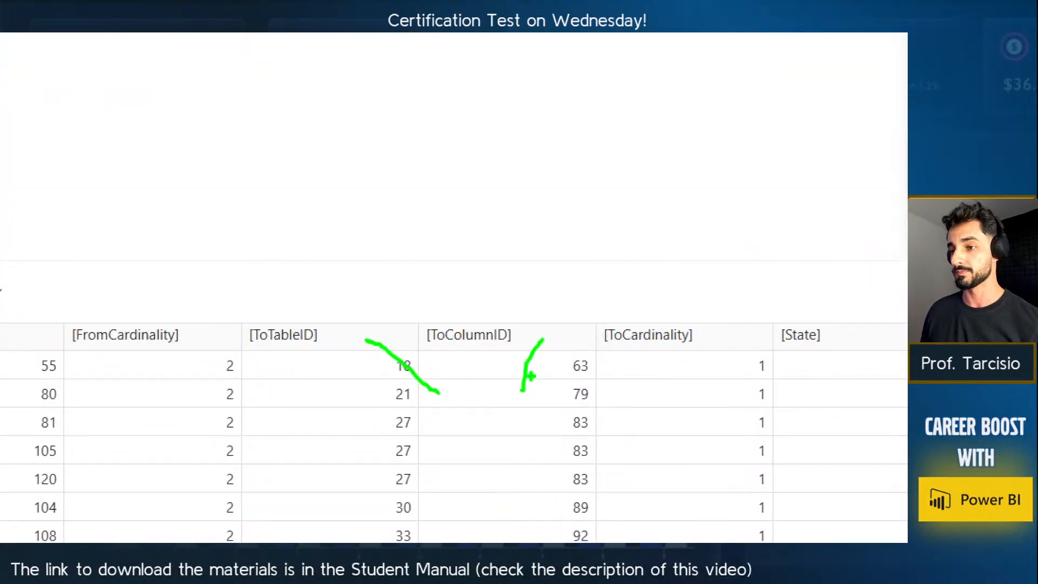
{"action": "key", "text": "Escape"}
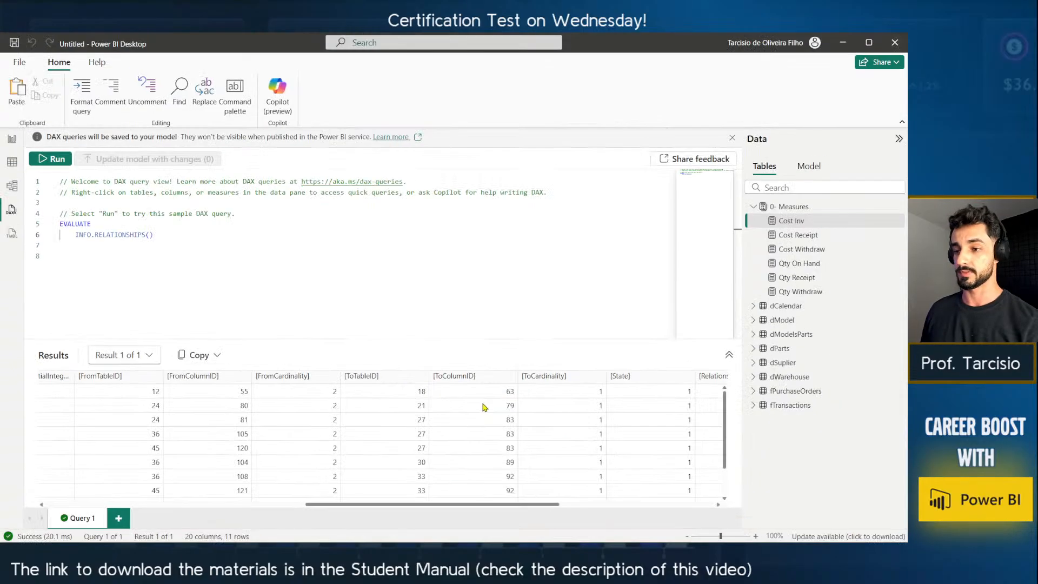
{"action": "left_click_drag", "start_coordinate": [455, 504], "coordinate": [184, 504]}
Switch to the AI chat, paste the relationships table below the "Consider this list of relationships:" line and review it.
{"action": "key", "text": "alt+Tab"}
{"action": "key", "text": "ctrl+v"}
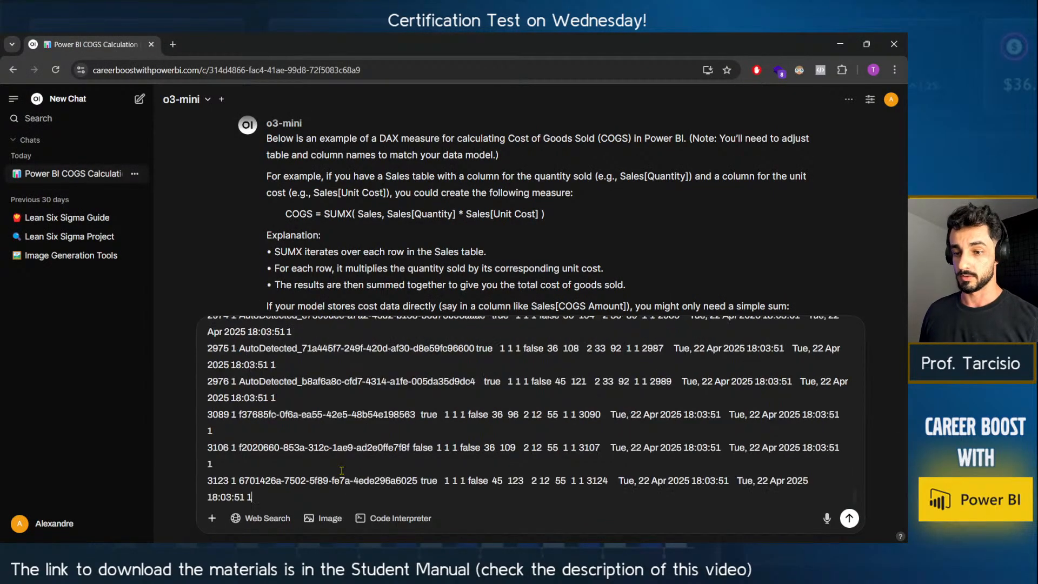
{"action": "scroll", "coordinate": [342, 471], "scroll_direction": "up", "scroll_amount": 15}
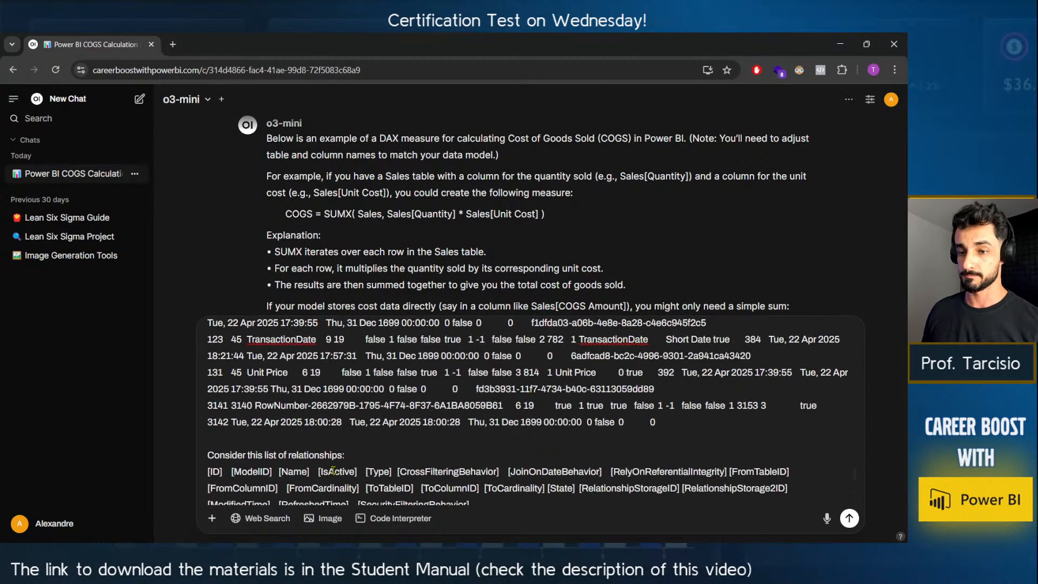
{"action": "scroll", "coordinate": [331, 445], "scroll_direction": "up", "scroll_amount": 3}
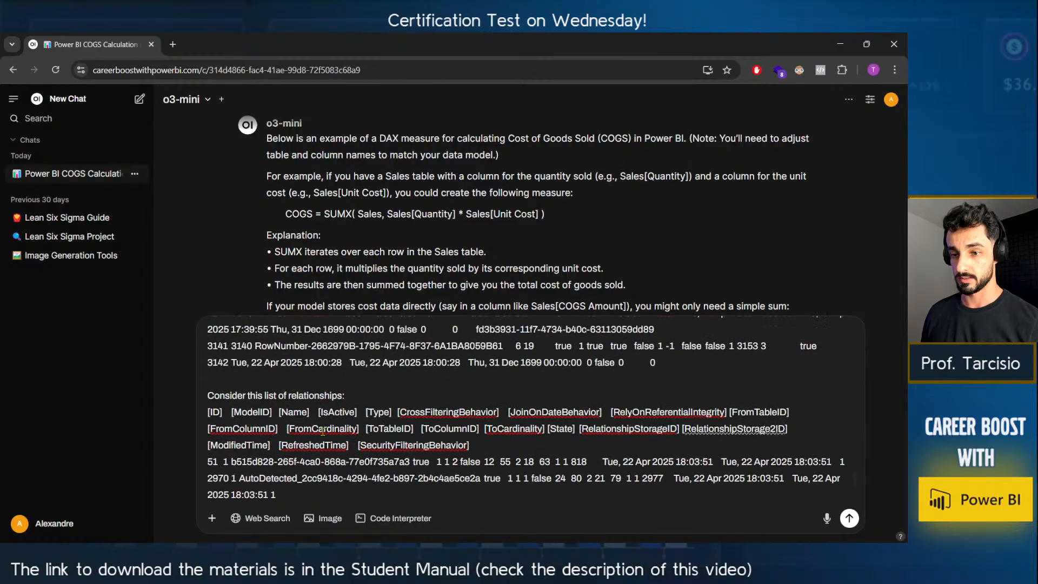
{"action": "scroll", "coordinate": [349, 427], "scroll_direction": "down", "scroll_amount": 10}
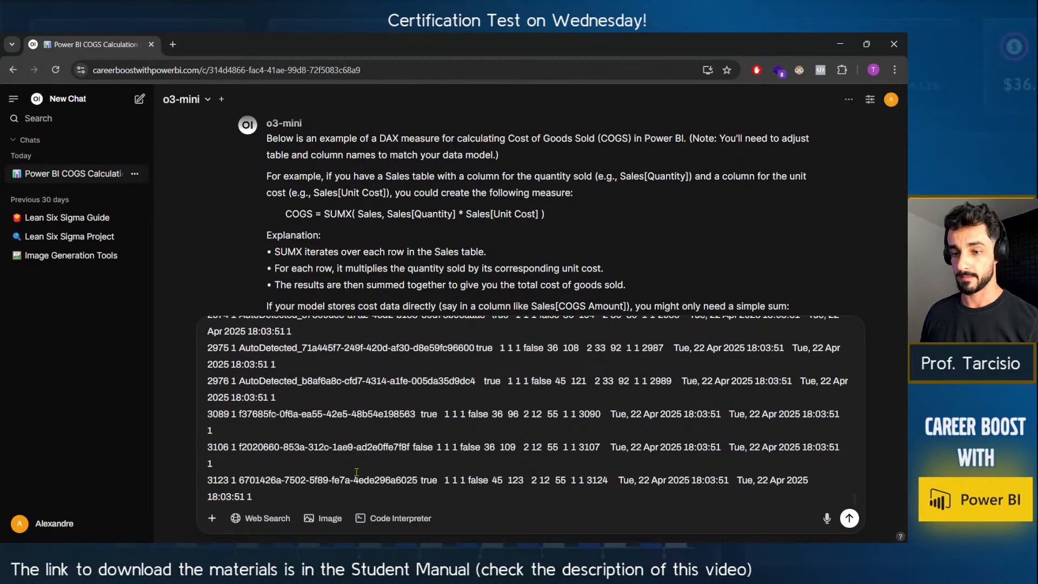
Add the line "Consider this list of Measures:" below the relationships table in the chat message.
{"action": "key", "text": "shift+Return"}
{"action": "key", "text": "shift+Return"}
{"action": "type", "text": "cONS"}
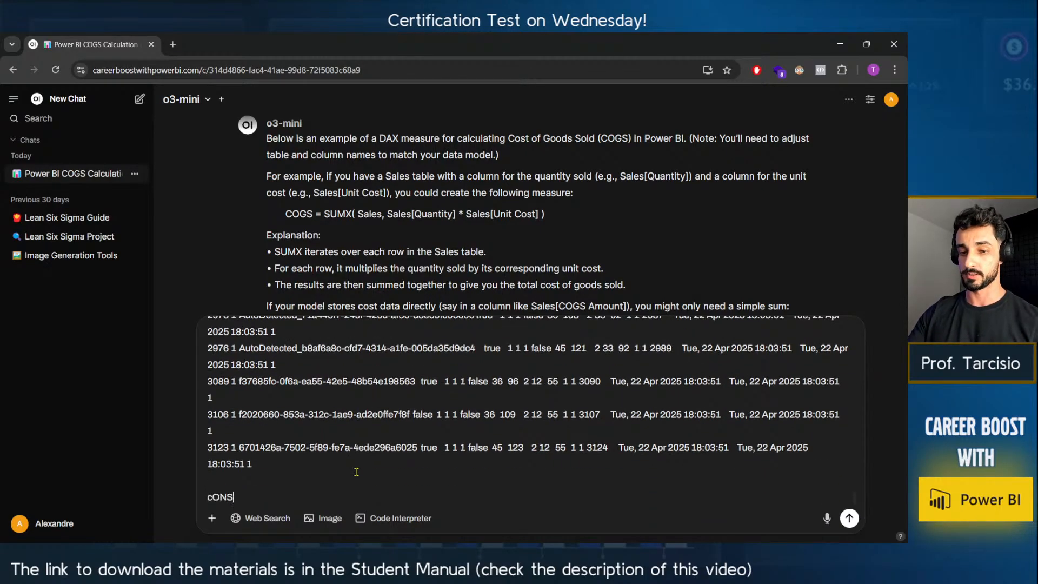
{"action": "key", "text": "BackSpace"}
{"action": "key", "text": "BackSpace"}
{"action": "key", "text": "BackSpace"}
{"action": "key", "text": "BackSpace"}
{"action": "type", "text": "Consider th"}
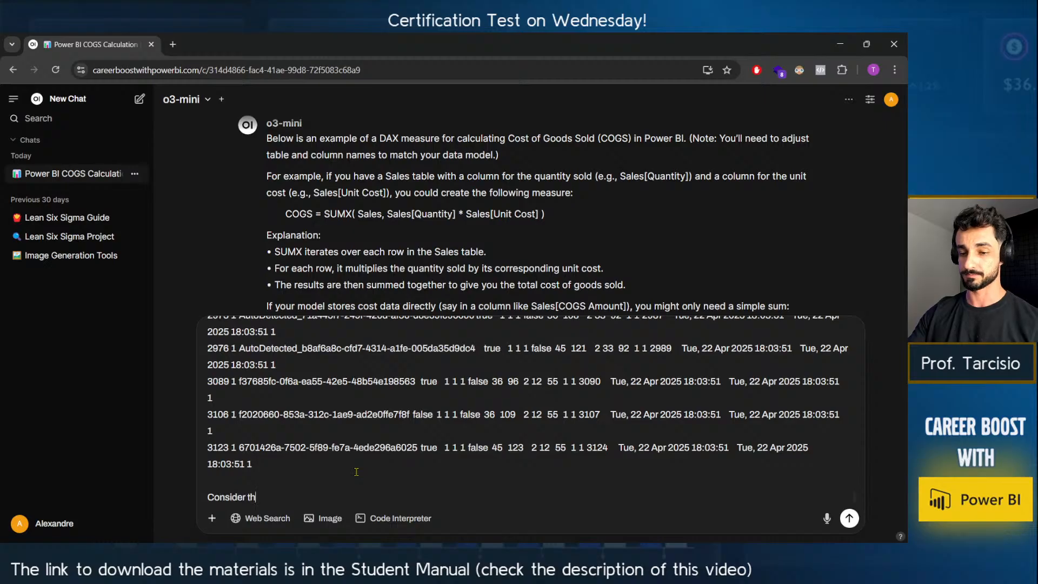
{"action": "type", "text": "is list of "}
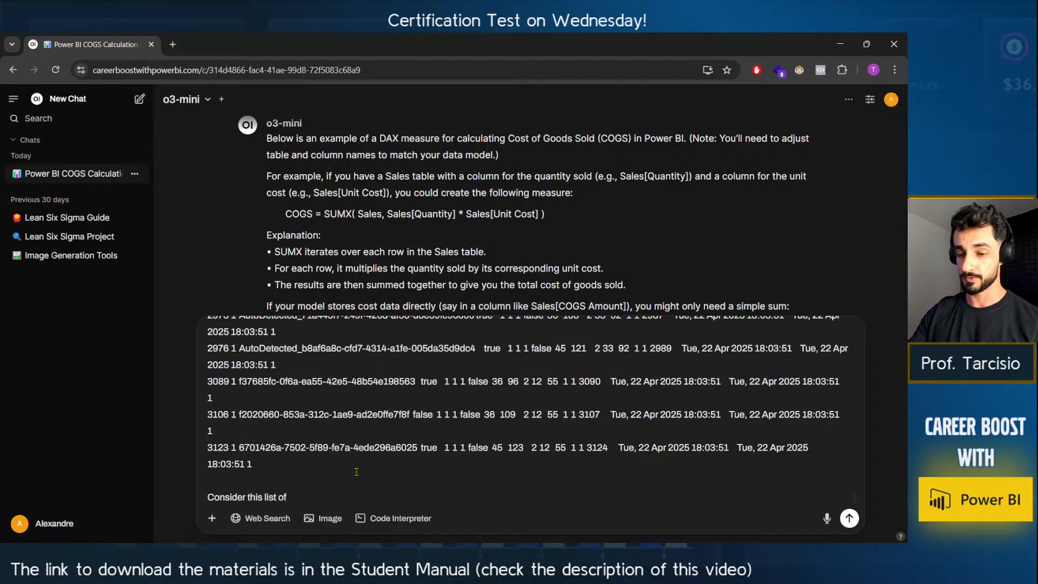
{"action": "type", "text": "Measures:"}
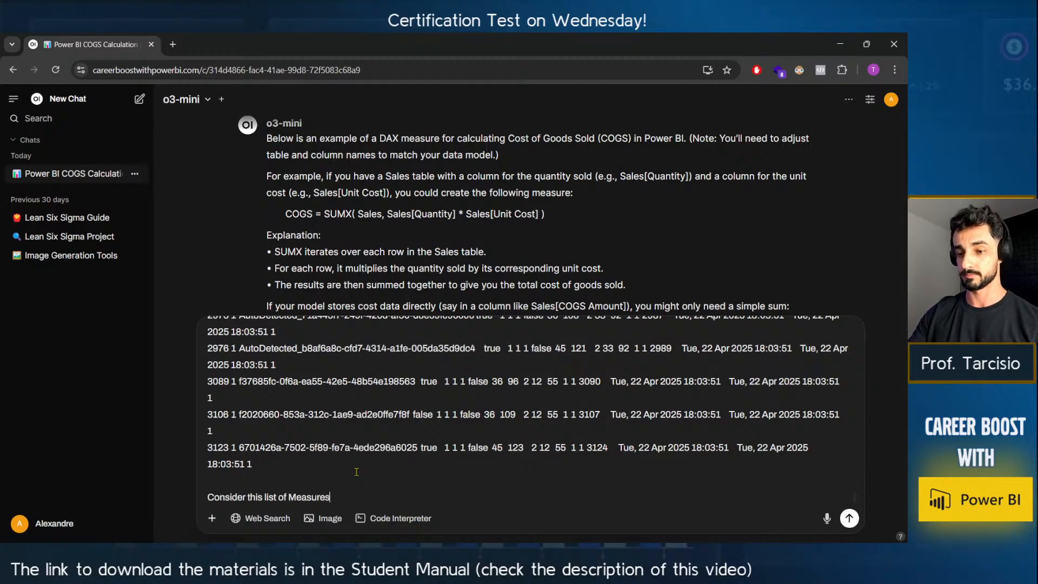
{"action": "key", "text": "shift+Return"}
Run the query in Power BI Desktop as INFO.MEASURES() and paste its entire results table below the measures line in the AI chat.
{"action": "key", "text": "alt+Tab"}
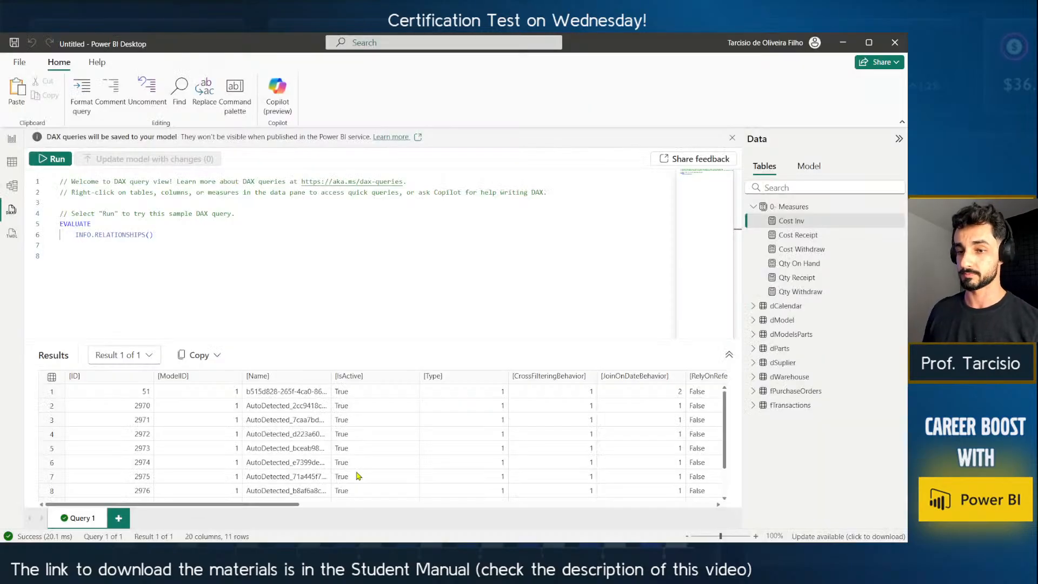
{"action": "double_click", "coordinate": [136, 235]}
{"action": "key", "text": "Tab"}
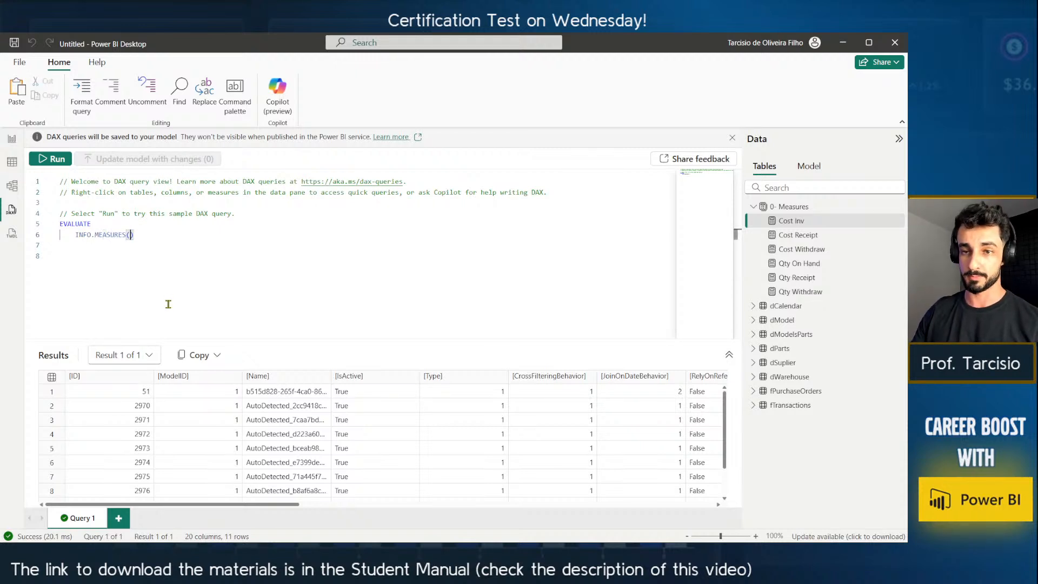
{"action": "key", "text": "F5"}
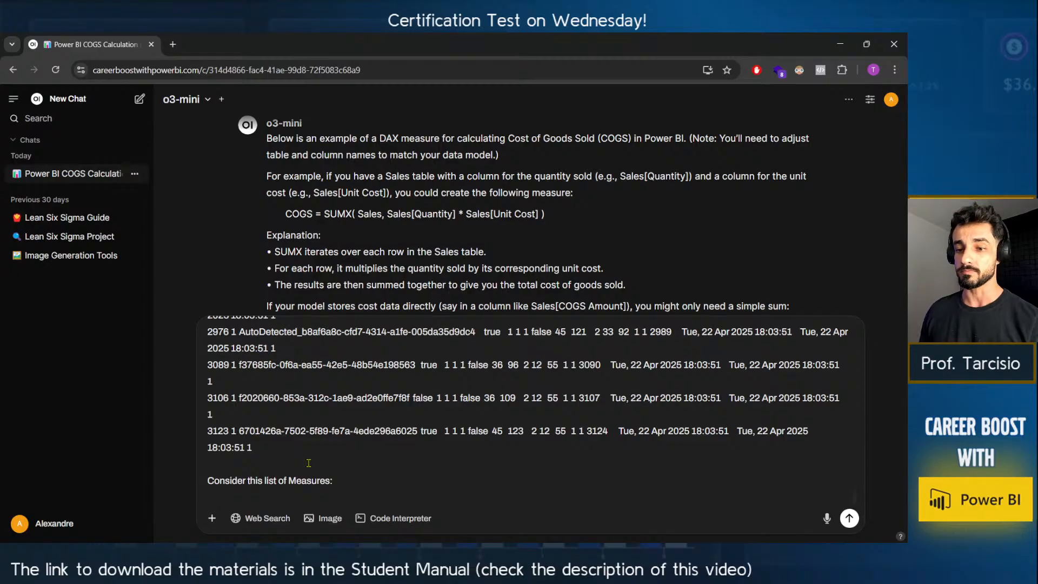
{"action": "key", "text": "ctrl+v"}
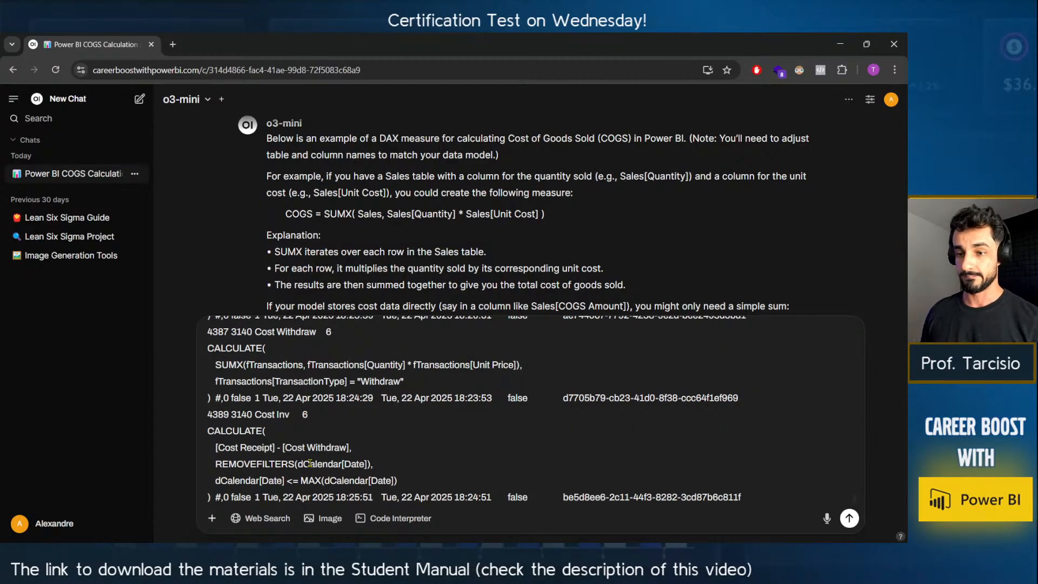
Examine the Expression column of the measures results in Power BI Desktop and the pasted measure definitions in the AI chat.
{"action": "key", "text": "alt+Tab"}
{"action": "left_click_drag", "start_coordinate": [316, 504], "coordinate": [388, 504]}
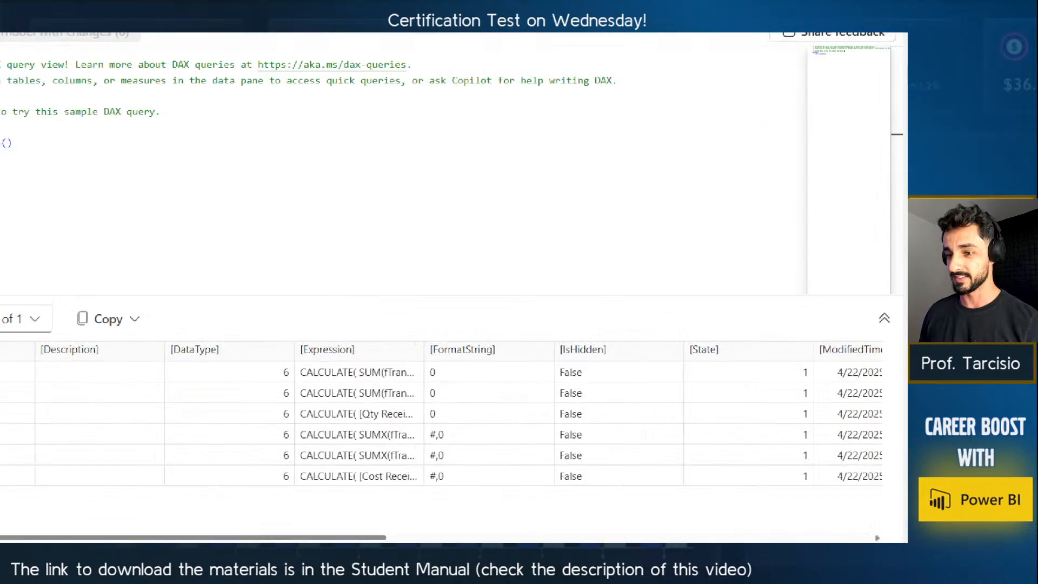
{"action": "mouse_move", "coordinate": [202, 267]}
{"action": "left_mouse_down"}
{"action": "mouse_move", "coordinate": [261, 303]}
{"action": "mouse_move", "coordinate": [326, 314]}
{"action": "left_mouse_up"}
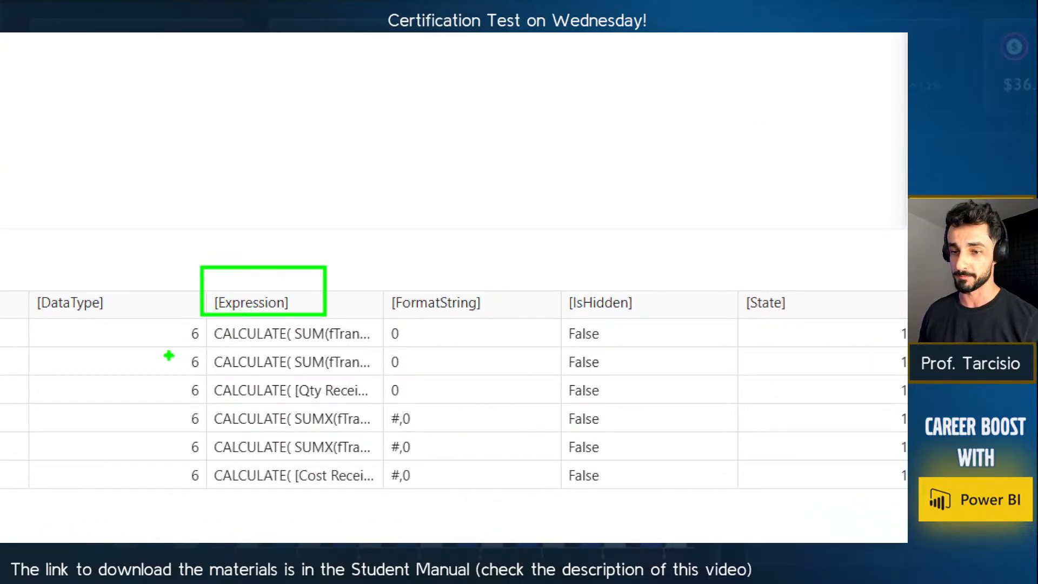
{"action": "mouse_move", "coordinate": [158, 362]}
{"action": "left_mouse_down"}
{"action": "mouse_move", "coordinate": [222, 343]}
{"action": "mouse_move", "coordinate": [215, 366]}
{"action": "left_mouse_up"}
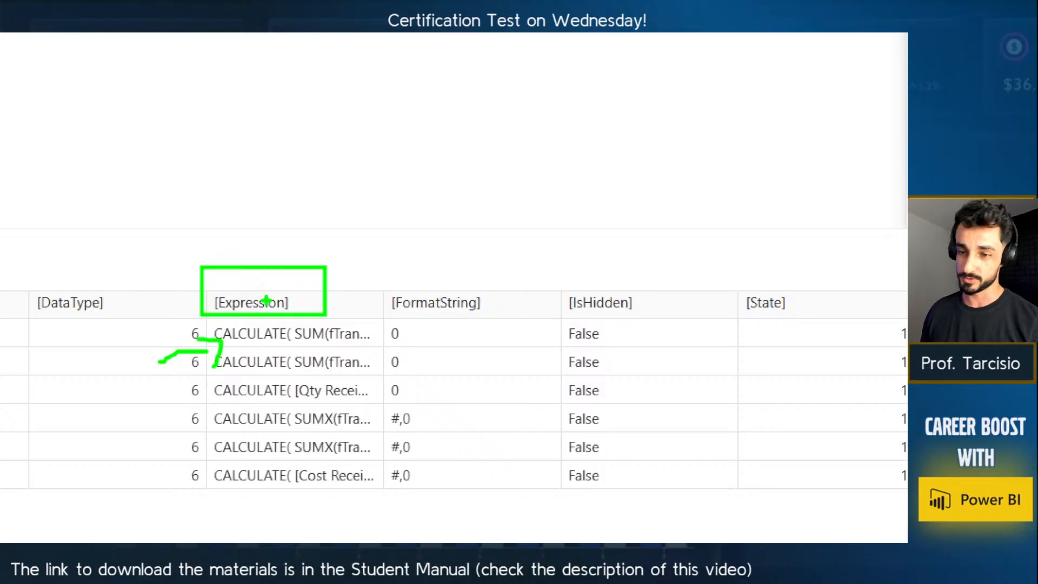
{"action": "key", "text": "alt+Tab"}
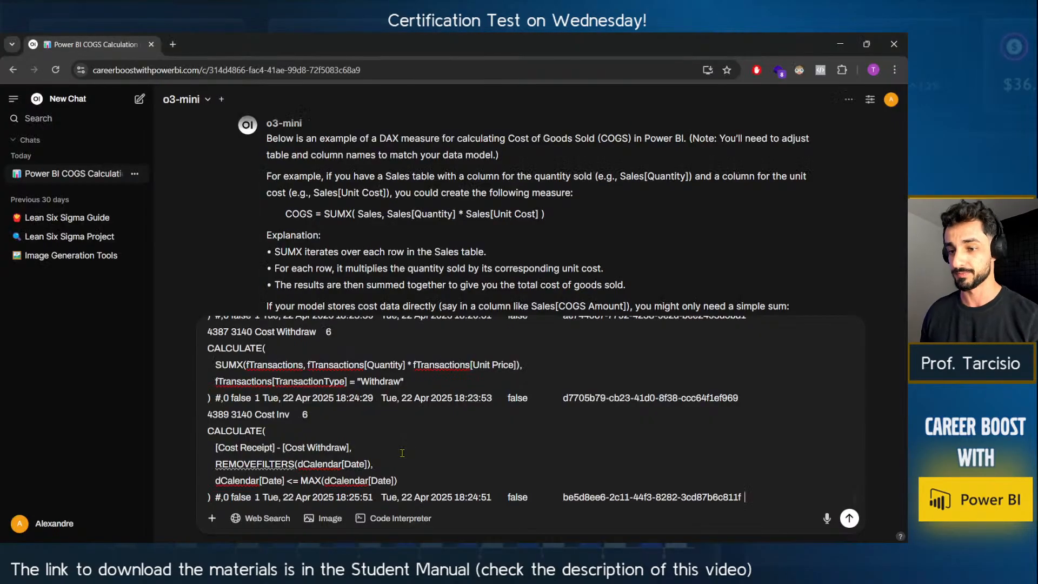
{"action": "scroll", "coordinate": [411, 455], "scroll_direction": "up", "scroll_amount": 10}
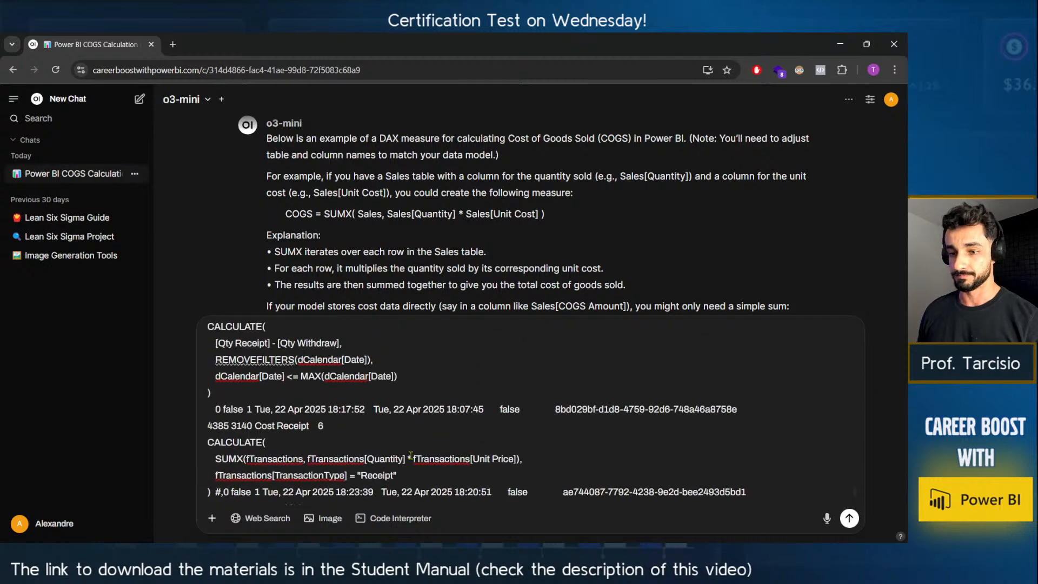
{"action": "scroll", "coordinate": [410, 455], "scroll_direction": "down", "scroll_amount": 6}
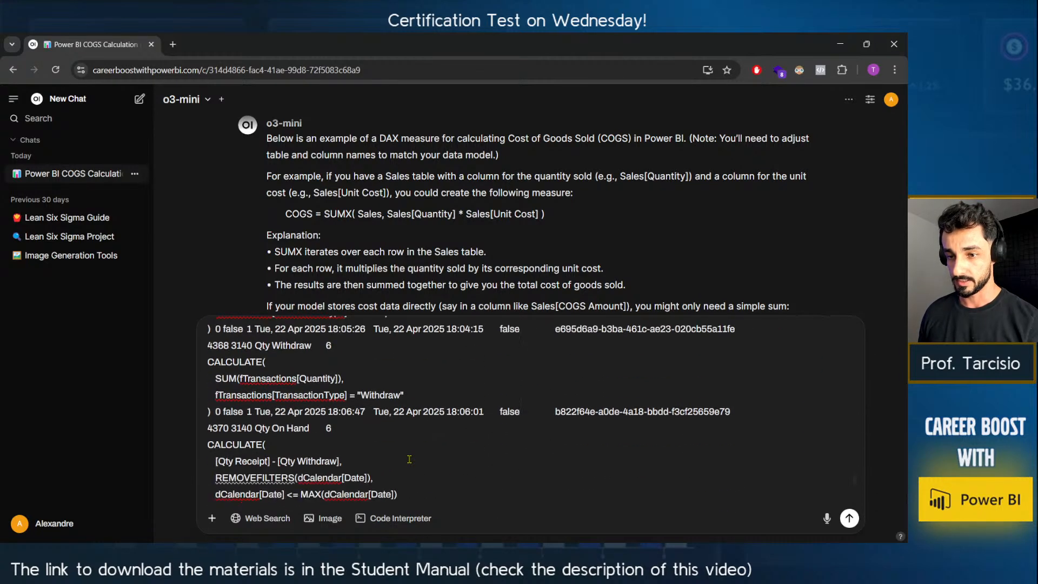
Compare the pasted measures list in the AI chat, including the Cost Inv row's IDs, with the INFO.MEASURES() results in Power BI Desktop.
{"action": "scroll", "coordinate": [403, 455], "scroll_direction": "up", "scroll_amount": 5}
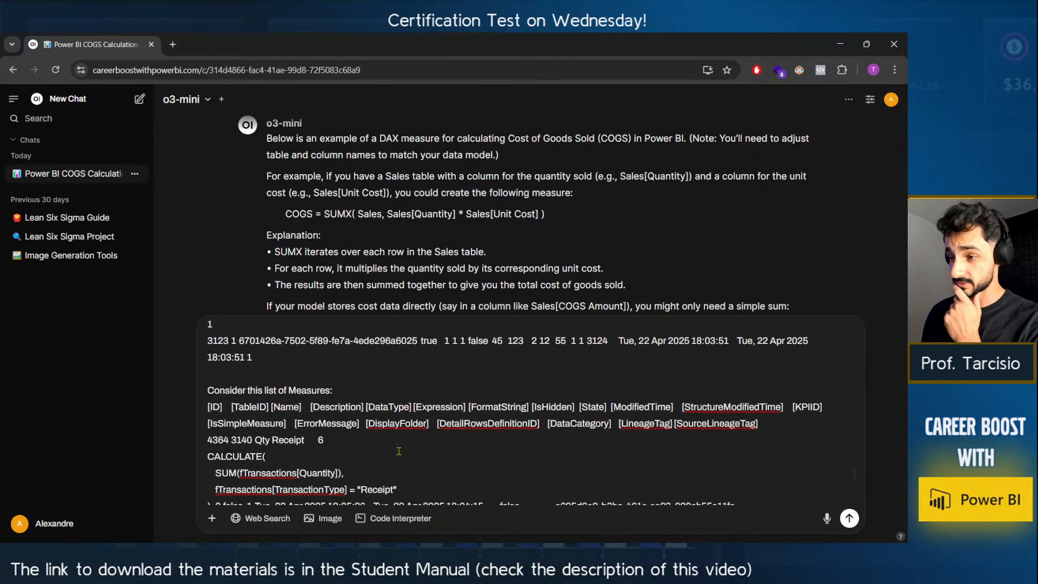
{"action": "scroll", "coordinate": [389, 449], "scroll_direction": "down", "scroll_amount": 6}
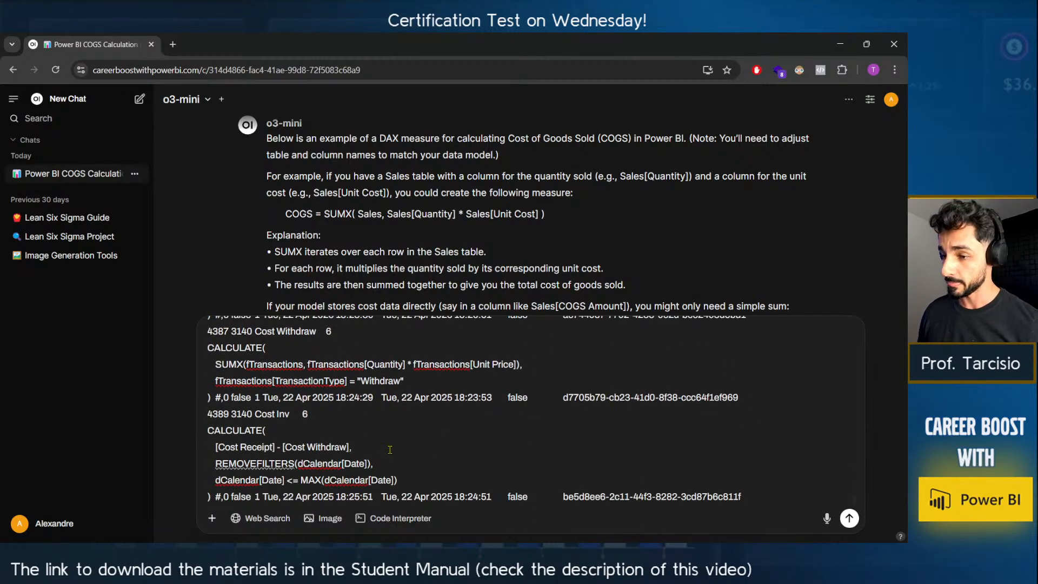
{"action": "key", "text": "alt+Tab"}
{"action": "left_click_drag", "start_coordinate": [338, 504], "coordinate": [181, 508]}
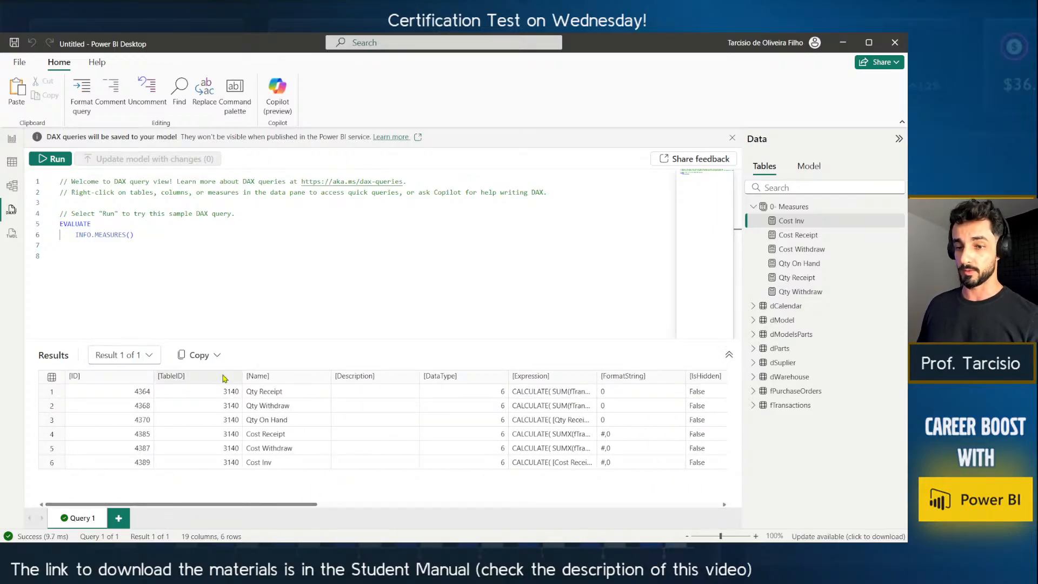
{"action": "key", "text": "alt+Tab"}
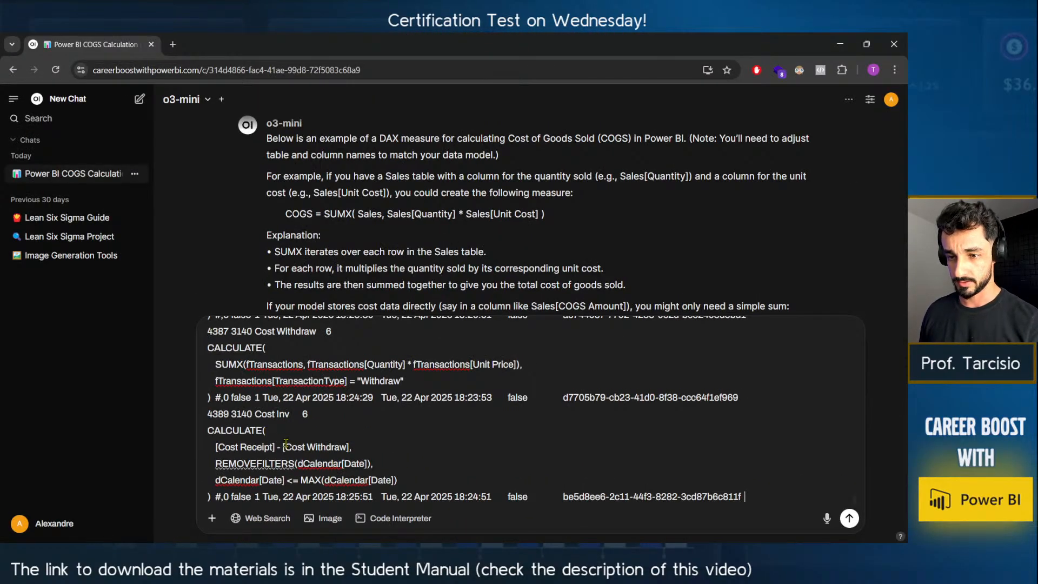
{"action": "left_click_drag", "start_coordinate": [255, 414], "coordinate": [207, 417]}
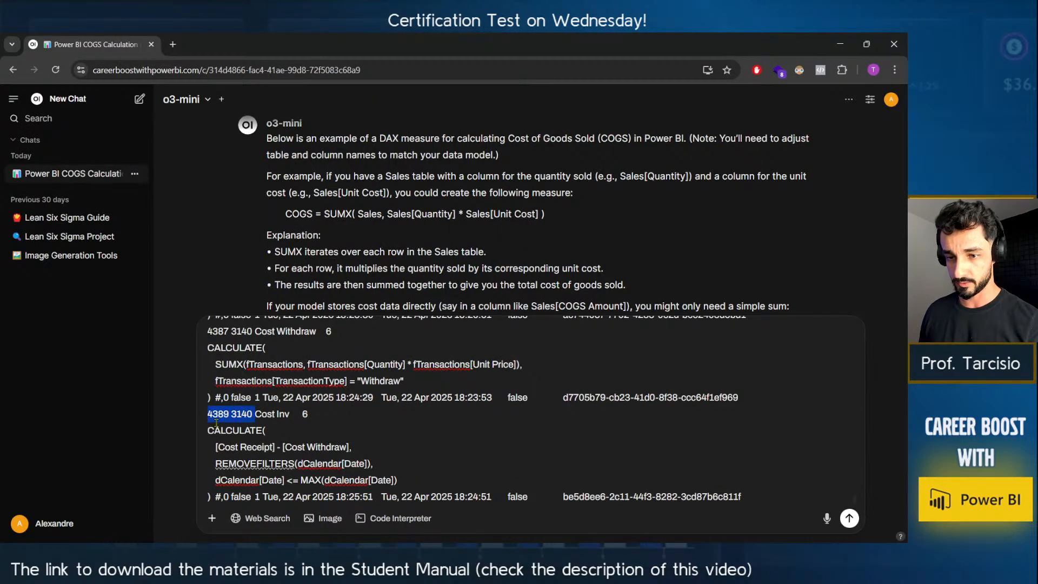
{"action": "key", "text": "alt+Tab"}
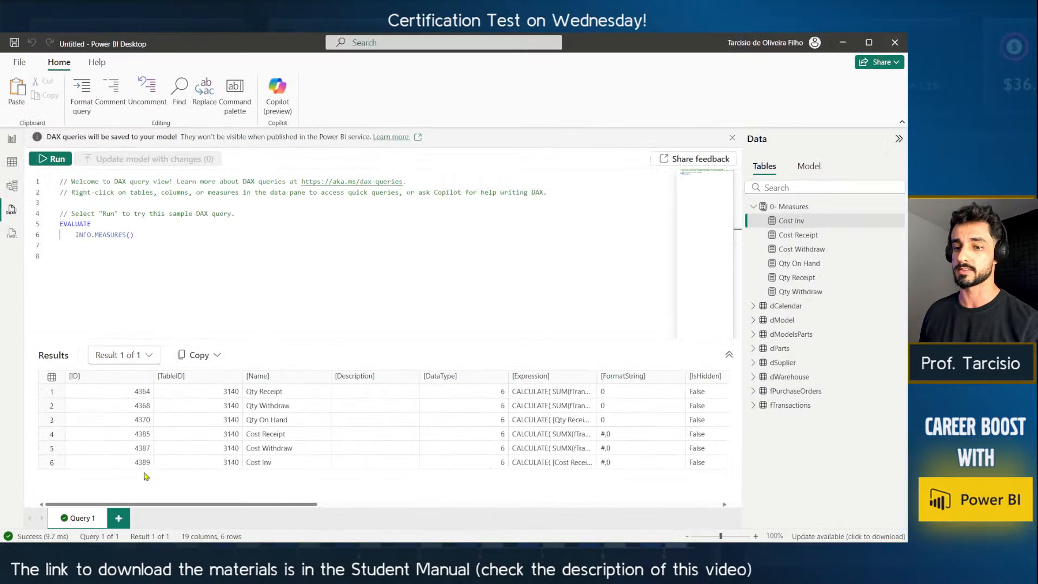
{"action": "key", "text": "alt+Tab"}
Append "Help me creating a COGS measure for my Inventory Analysis using this dataset I have just sent you" below the measures and send the message.
{"action": "left_click", "coordinate": [533, 467]}
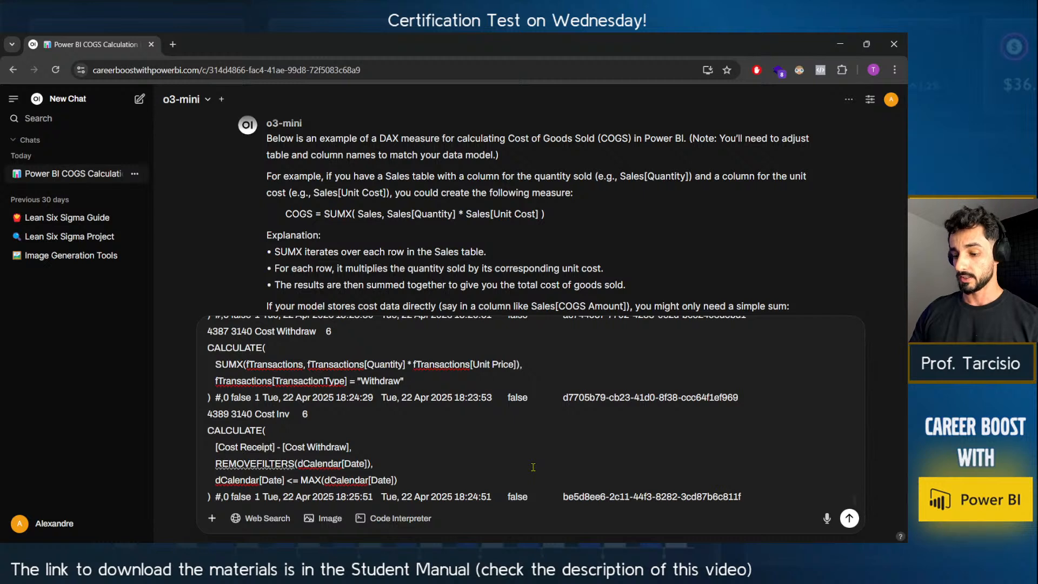
{"action": "key", "text": "shift+Return"}
{"action": "key", "text": "shift+Return"}
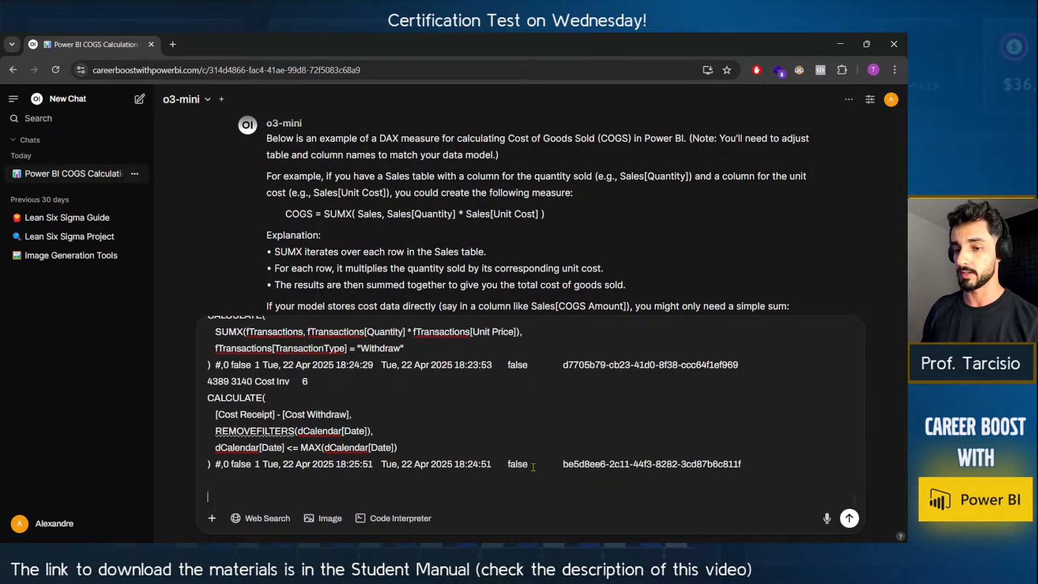
{"action": "type", "text": "cAN"}
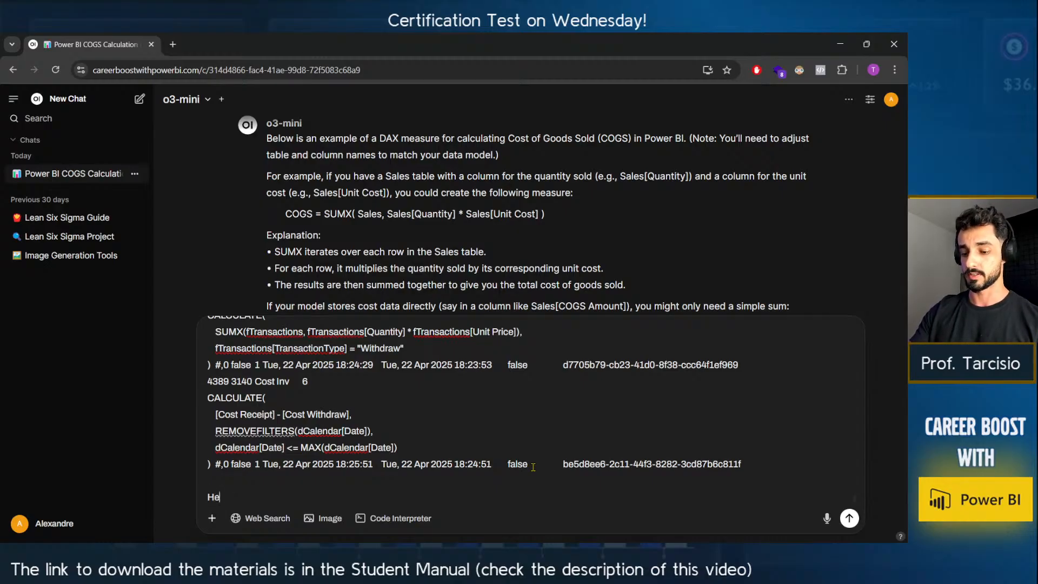
{"action": "type", "text": "ating"}
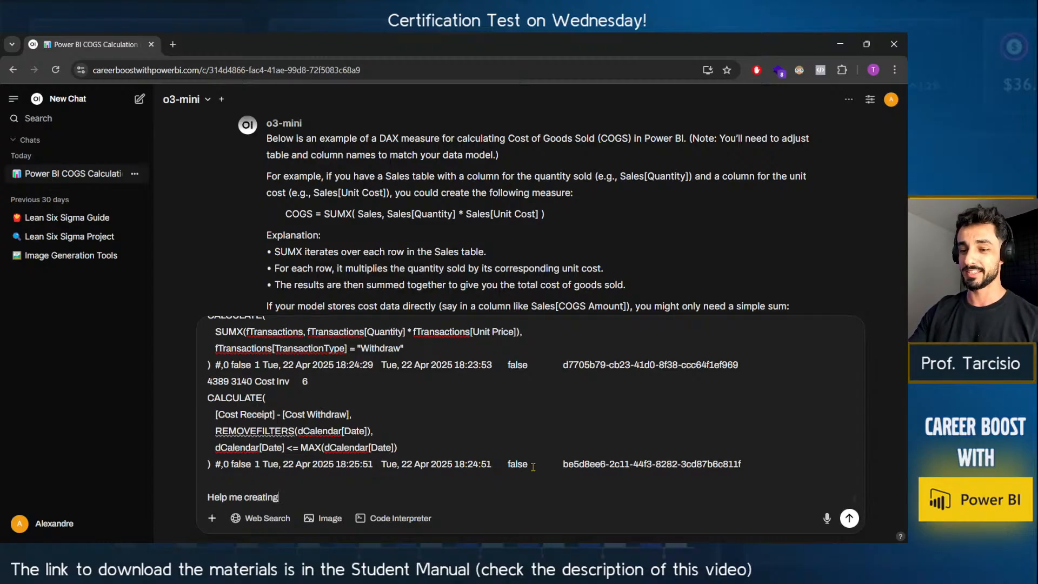
{"action": "type", "text": " a COGS "}
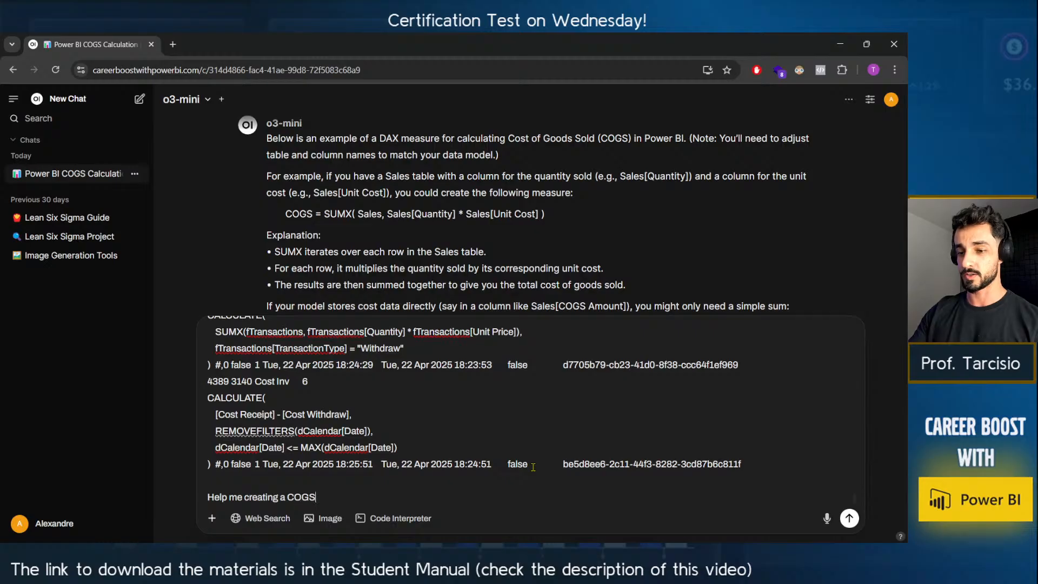
{"action": "type", "text": "measure for m"}
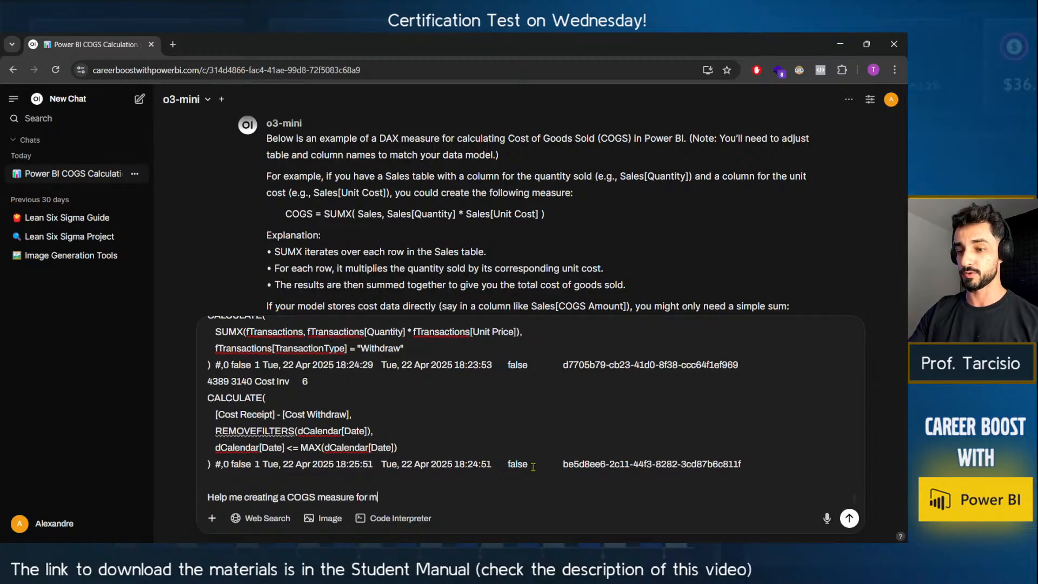
{"action": "type", "text": "y Inventory An"}
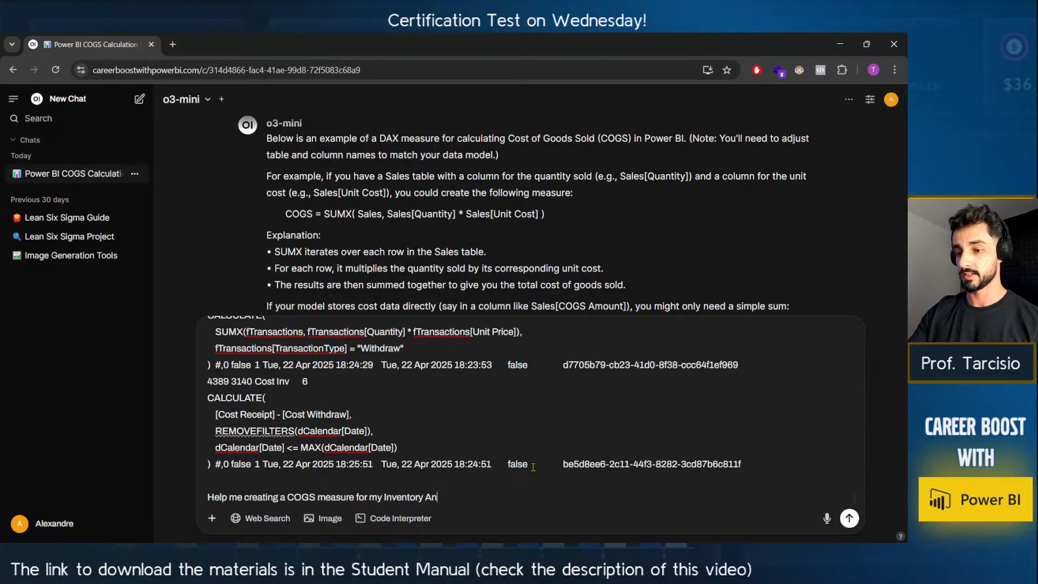
{"action": "type", "text": "alysis using this dataset"}
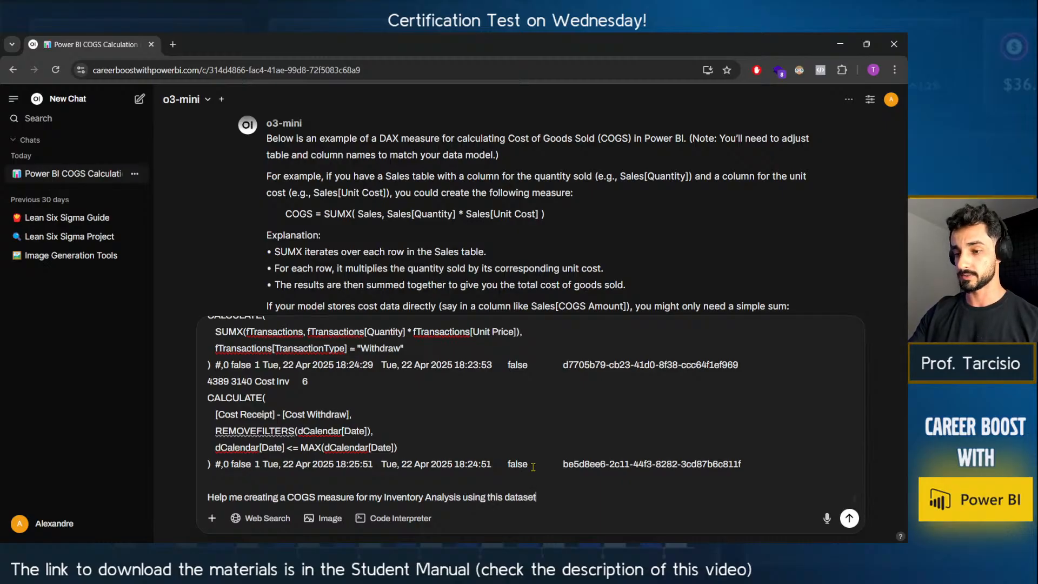
{"action": "type", "text": " I have just"}
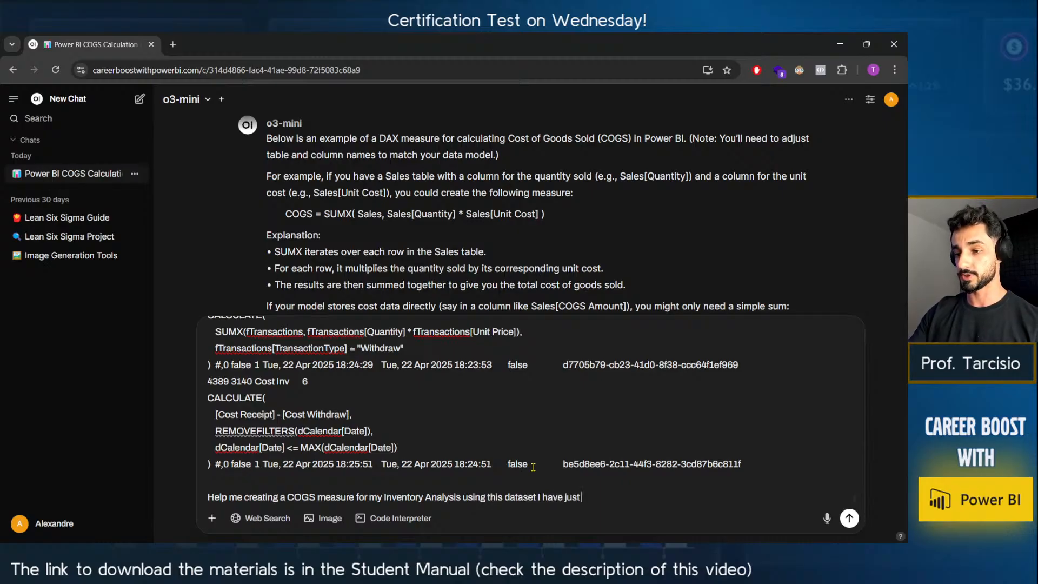
{"action": "type", "text": " sent you"}
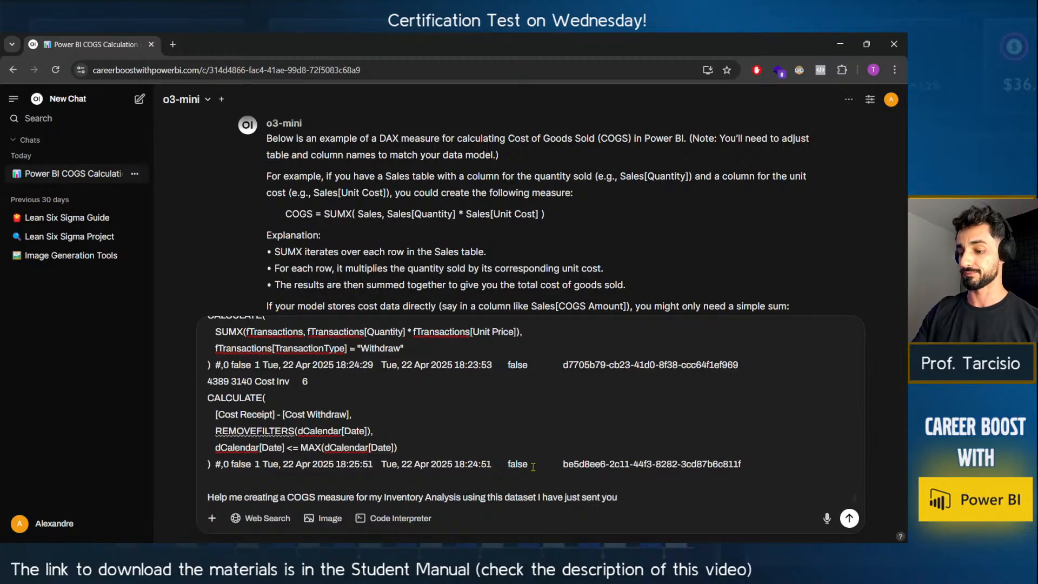
{"action": "key", "text": "Return"}
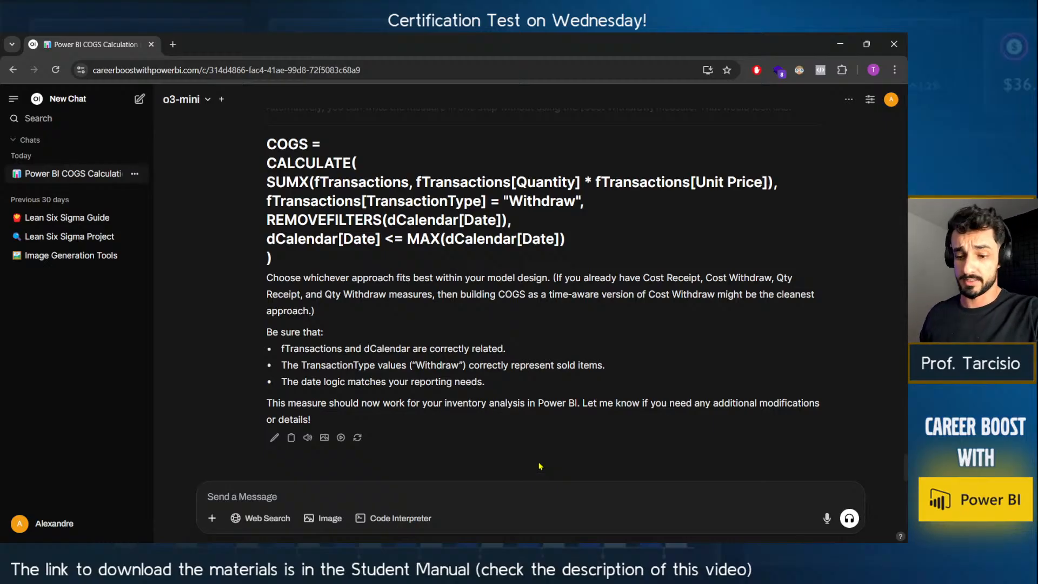
Read the opening paragraph of the AI's new reply and the Cost Withdraw measure definition it quotes.
{"action": "key", "text": "alt+Tab"}
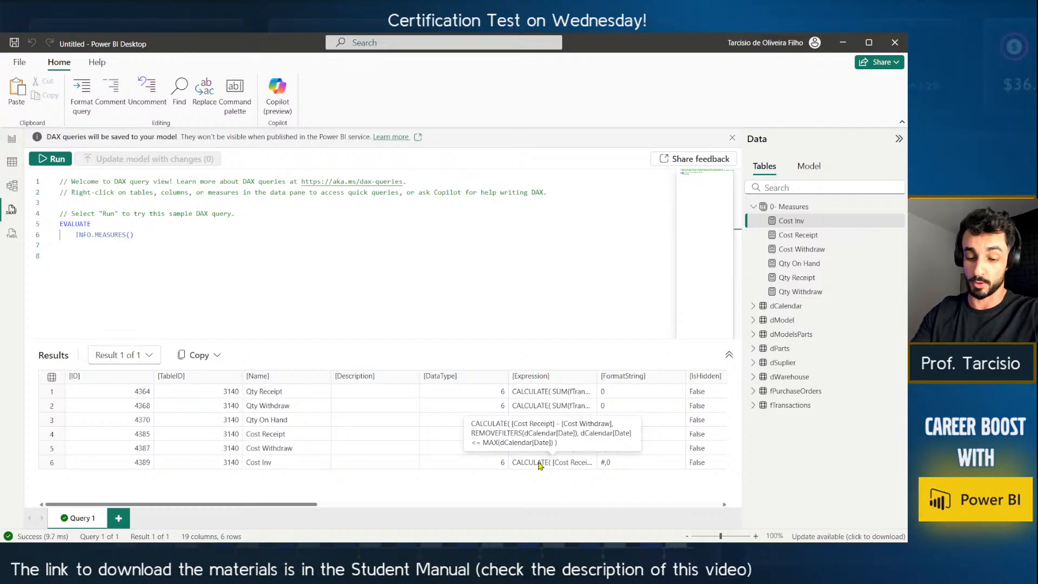
{"action": "key", "text": "alt+Tab"}
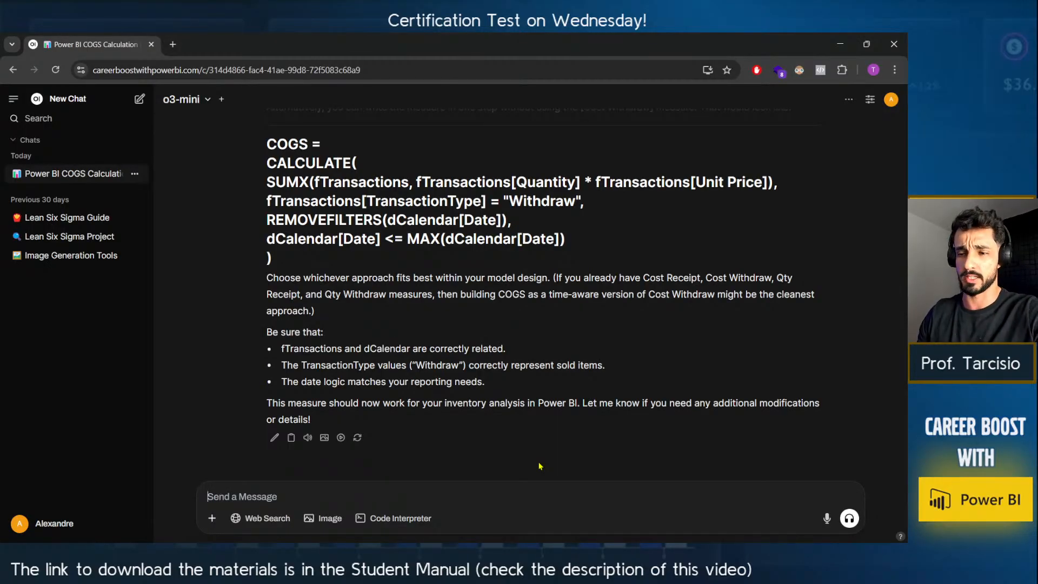
{"action": "scroll", "coordinate": [519, 420], "scroll_direction": "up", "scroll_amount": 3}
{"action": "scroll", "coordinate": [519, 420], "scroll_direction": "up", "scroll_amount": 10}
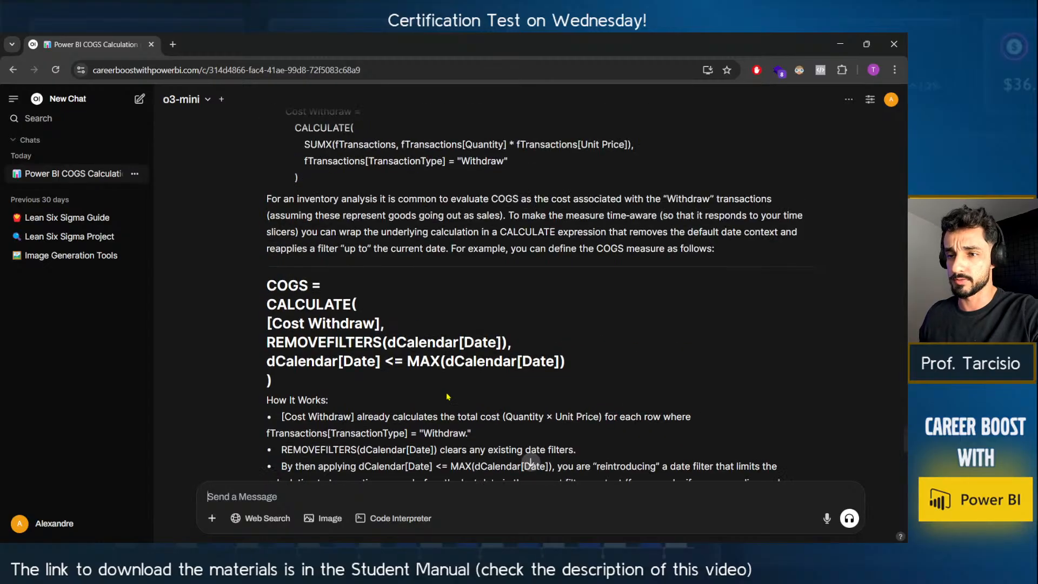
{"action": "scroll", "coordinate": [417, 378], "scroll_direction": "down", "scroll_amount": 2}
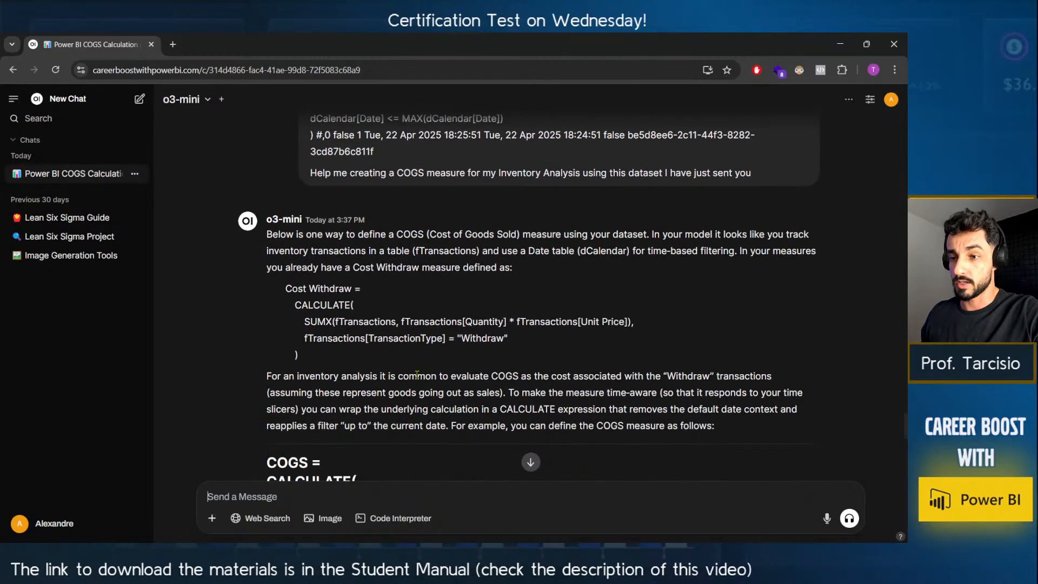
{"action": "left_click_drag", "start_coordinate": [267, 234], "coordinate": [523, 276]}
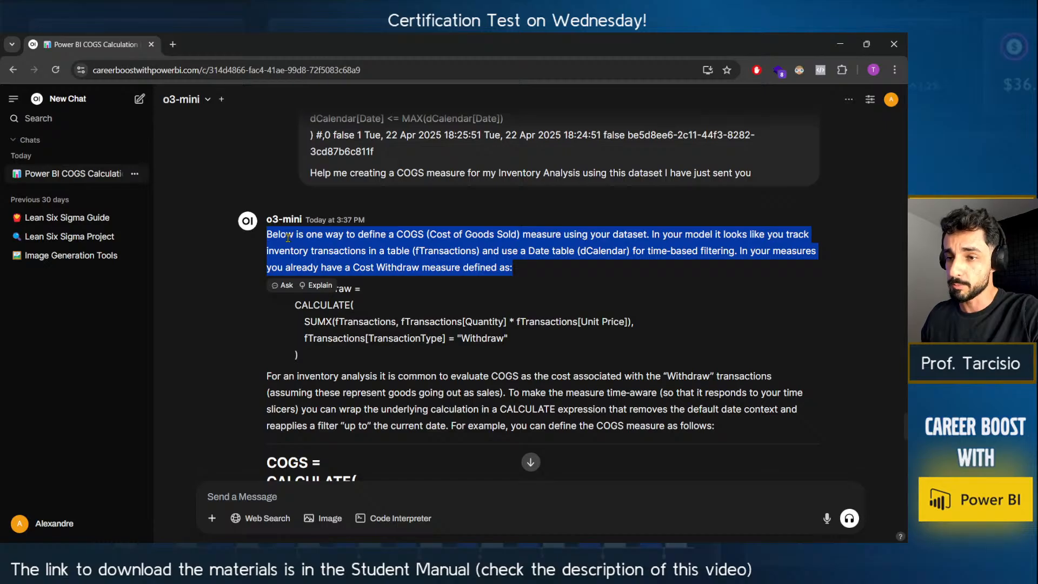
{"action": "left_click_drag", "start_coordinate": [305, 235], "coordinate": [488, 234]}
{"action": "left_click_drag", "start_coordinate": [518, 234], "coordinate": [714, 263]}
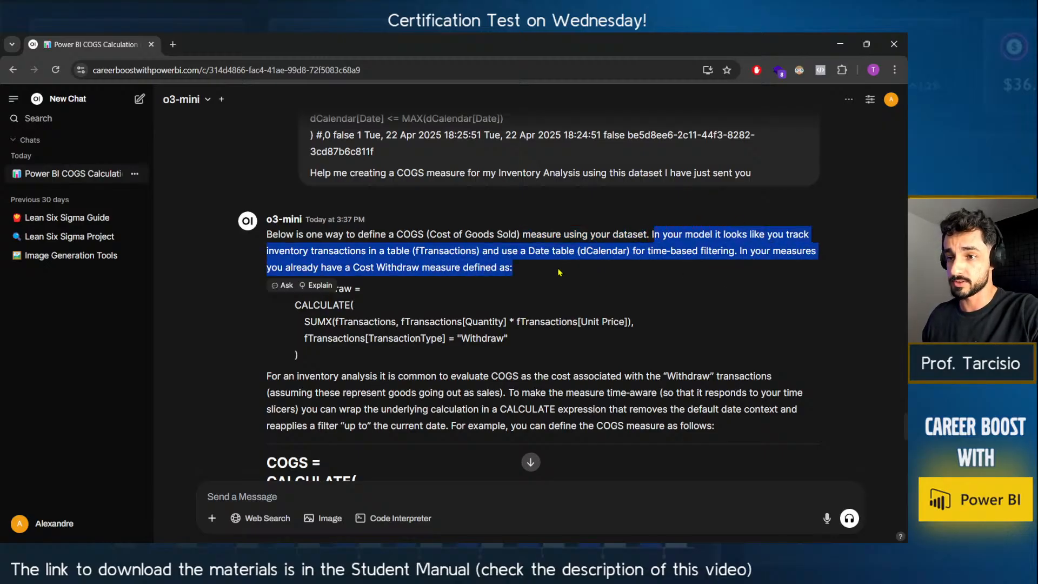
{"action": "left_click_drag", "start_coordinate": [410, 250], "coordinate": [750, 264]}
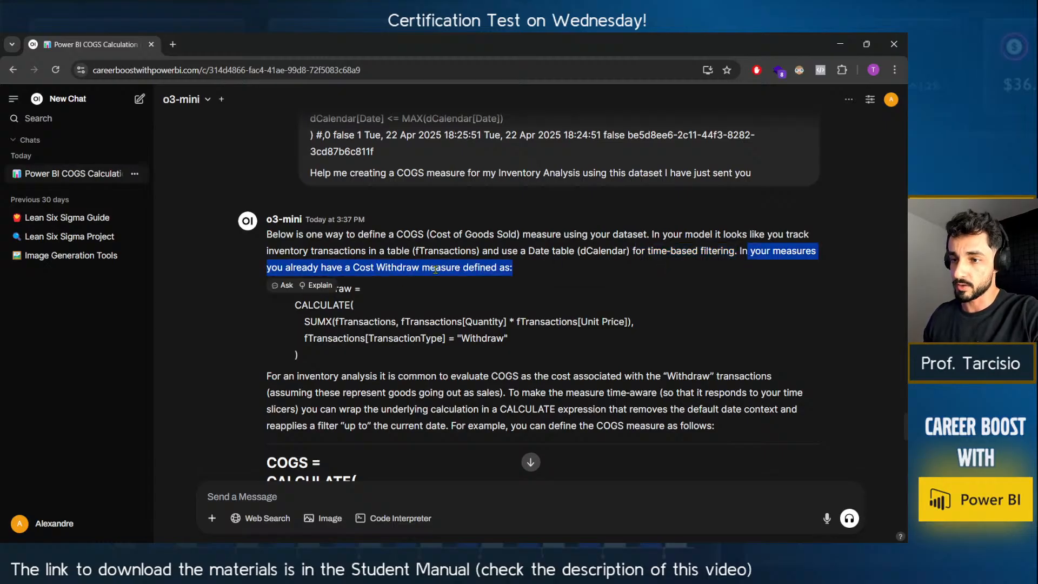
{"action": "left_click", "coordinate": [461, 289]}
{"action": "left_click_drag", "start_coordinate": [285, 288], "coordinate": [334, 354]}
Examine the reply's explanation of COGS for inventory analysis and compare it with the quoted Cost Withdraw formula.
{"action": "scroll", "coordinate": [334, 355], "scroll_direction": "down", "scroll_amount": 3}
{"action": "left_click", "coordinate": [340, 335]}
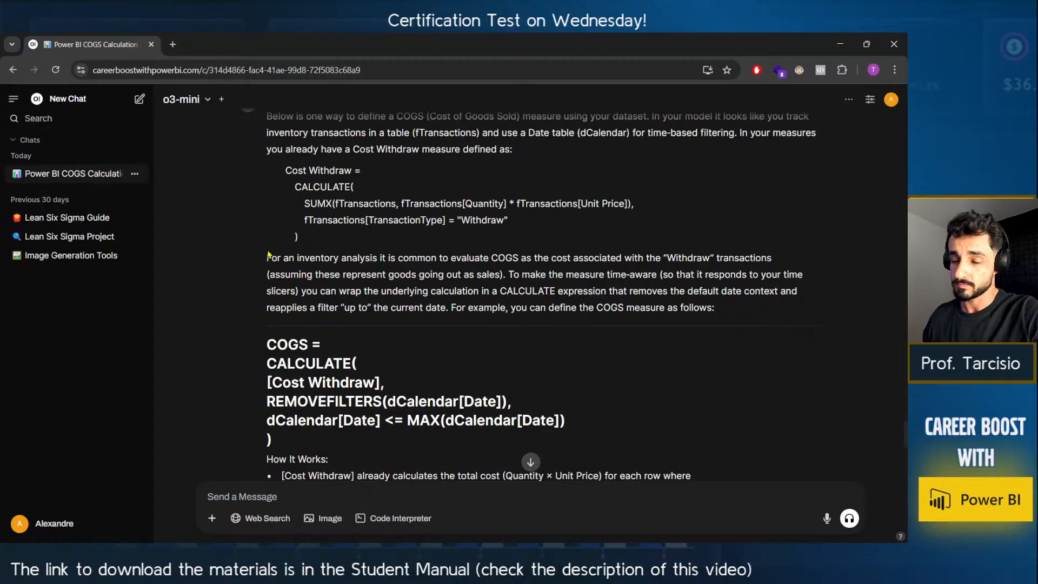
{"action": "left_click_drag", "start_coordinate": [263, 258], "coordinate": [768, 258]}
{"action": "left_click", "coordinate": [312, 240]}
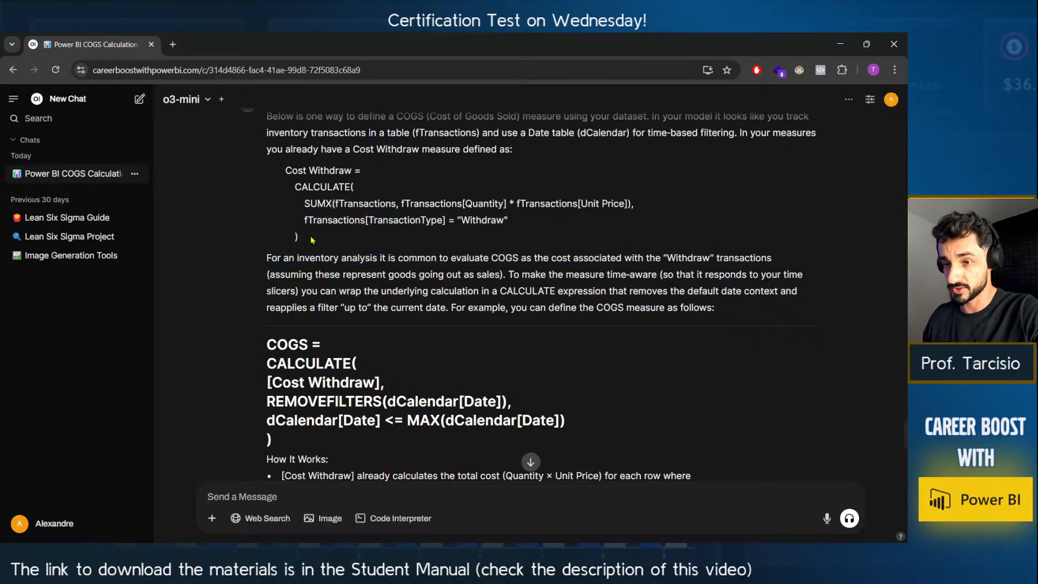
{"action": "left_click_drag", "start_coordinate": [268, 258], "coordinate": [507, 287]}
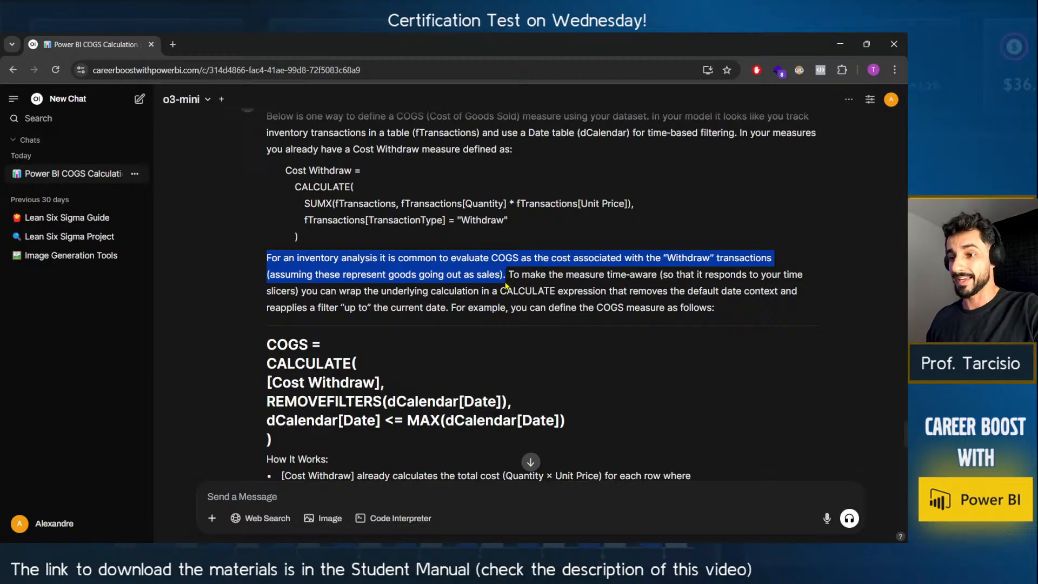
{"action": "left_click", "coordinate": [512, 277]}
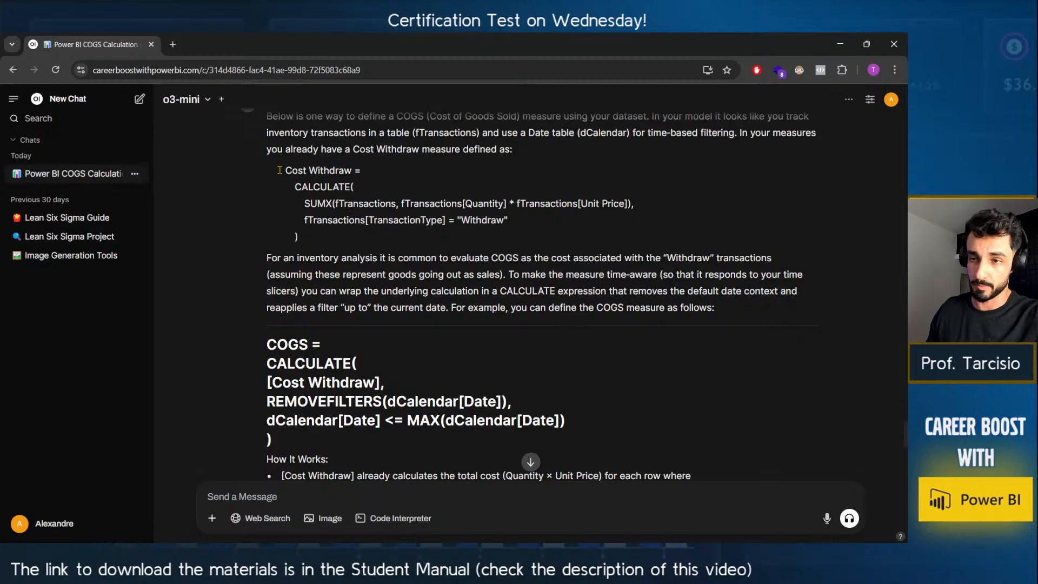
{"action": "left_click_drag", "start_coordinate": [279, 170], "coordinate": [300, 238]}
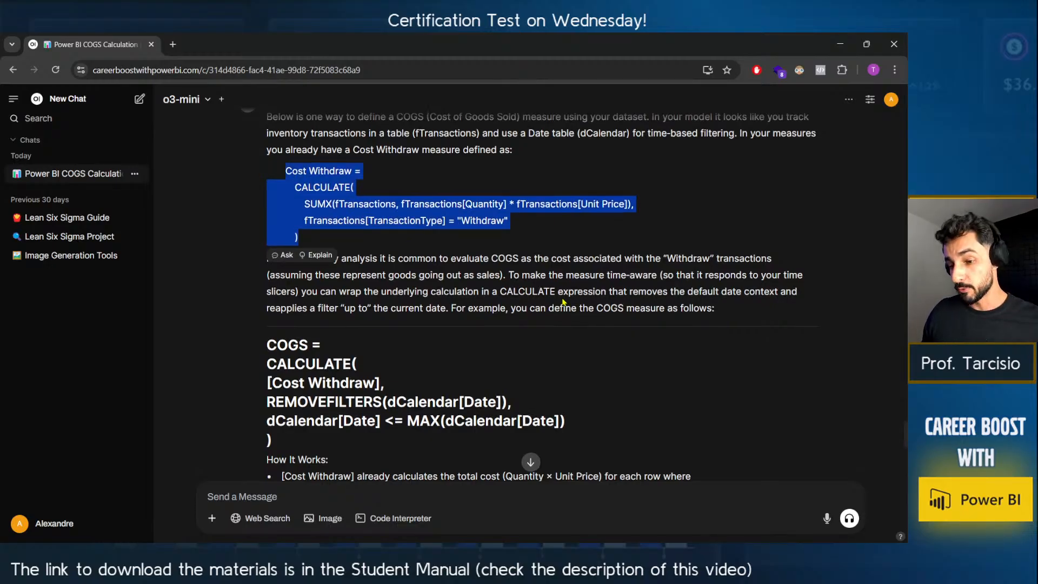
Recheck the COGS request in the sent message and review the first suggested COGS measure in the reply.
{"action": "scroll", "coordinate": [562, 301], "scroll_direction": "up", "scroll_amount": 4}
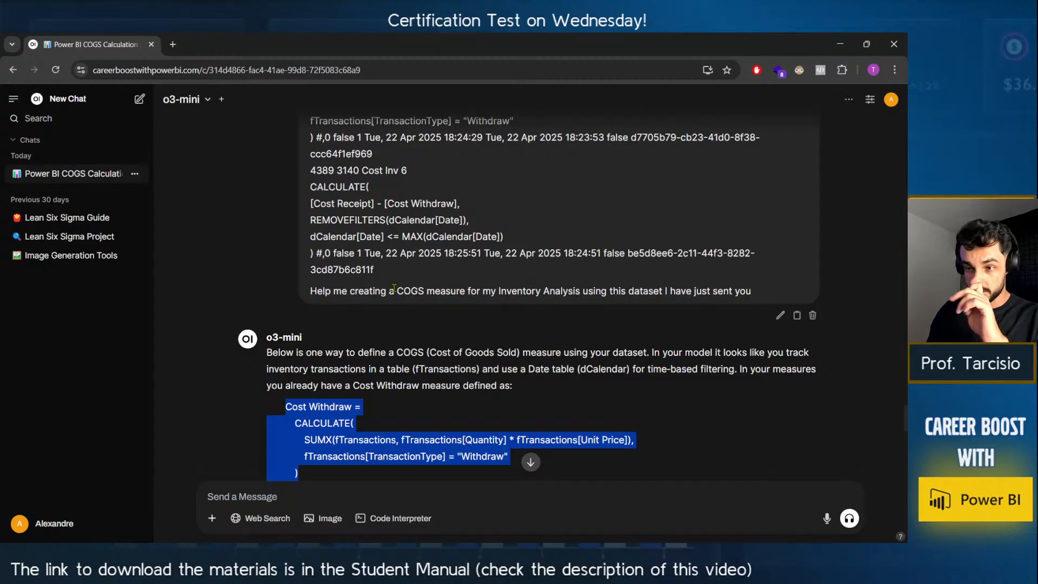
{"action": "left_click_drag", "start_coordinate": [394, 290], "coordinate": [425, 289]}
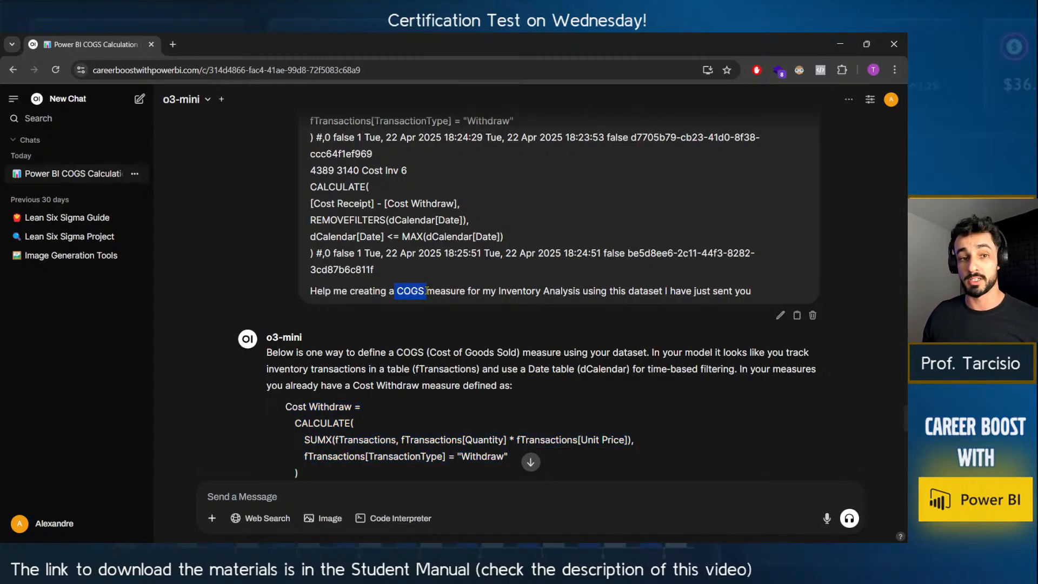
{"action": "scroll", "coordinate": [419, 303], "scroll_direction": "down", "scroll_amount": 2}
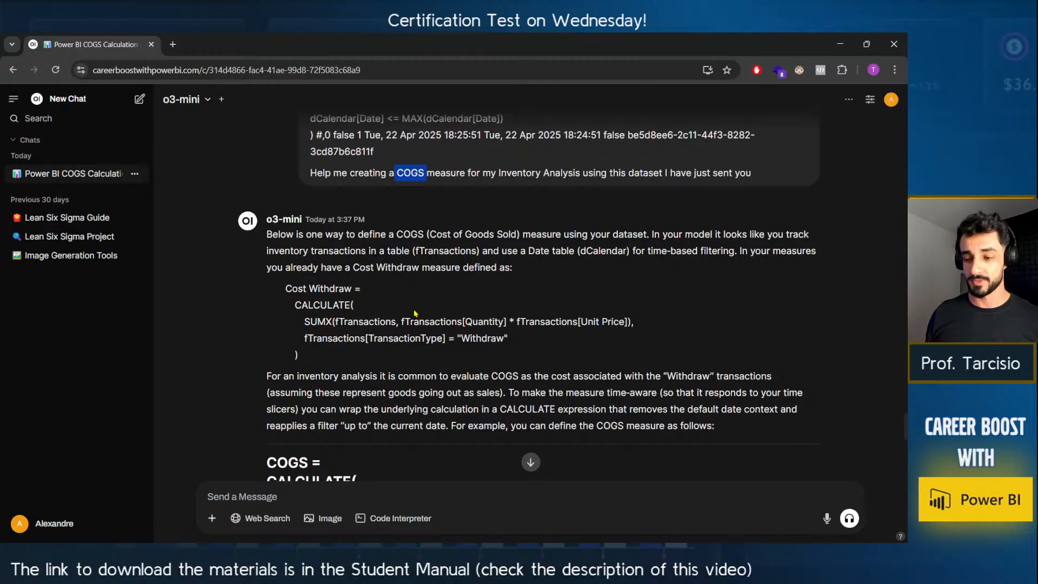
{"action": "key", "text": "alt+Tab"}
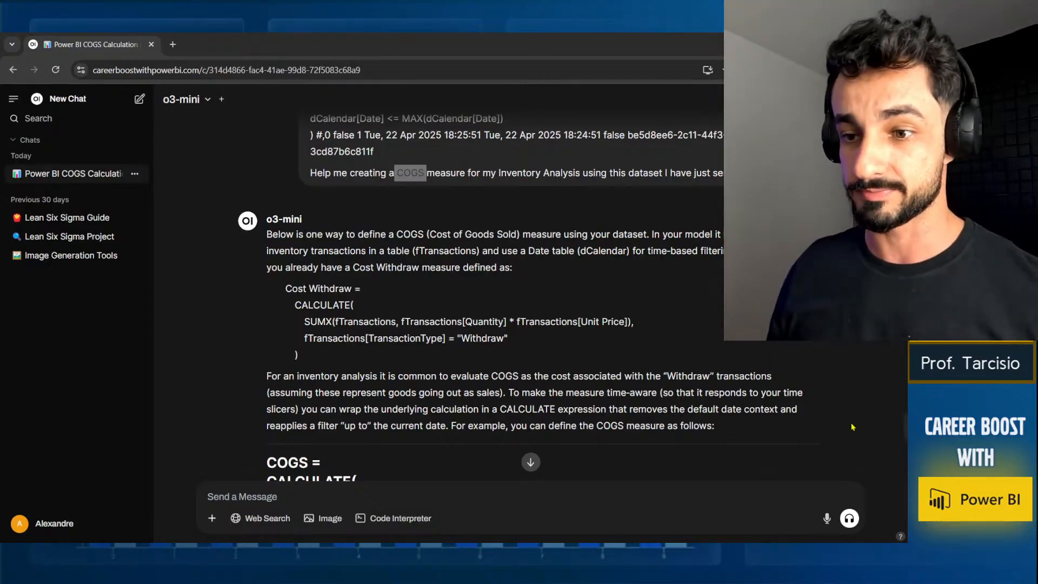
{"action": "scroll", "coordinate": [851, 427], "scroll_direction": "down", "scroll_amount": 5}
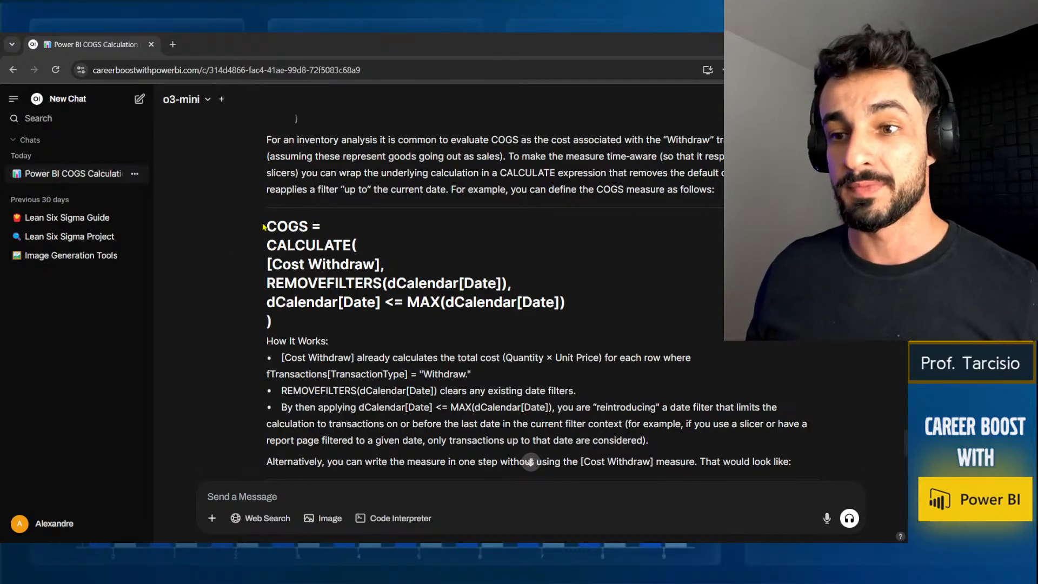
{"action": "left_click_drag", "start_coordinate": [265, 226], "coordinate": [350, 324]}
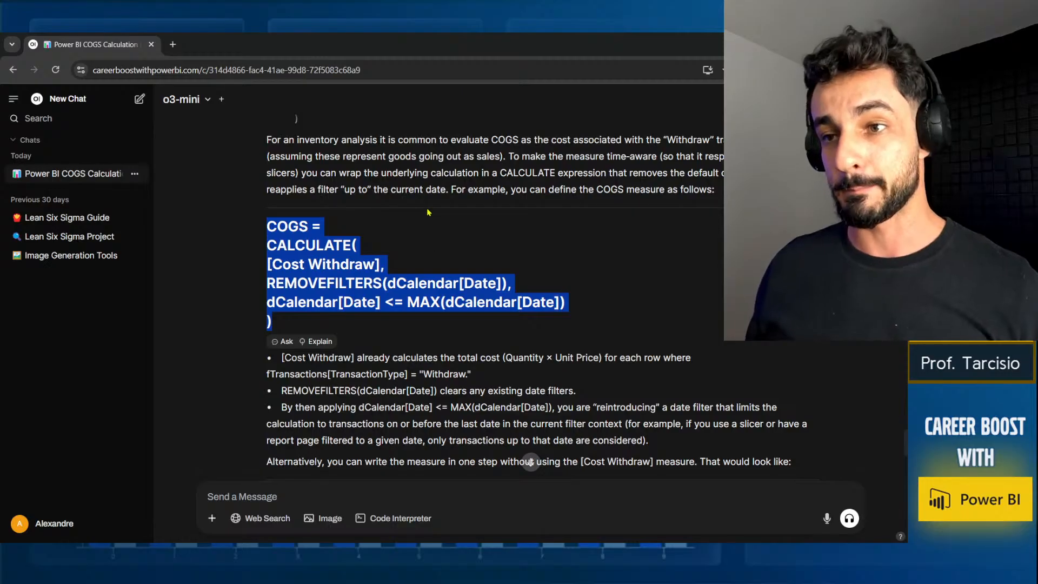
Read how the first suggested COGS measure works and why the reply wraps the calculation in CALCULATE to make it time-aware.
{"action": "scroll", "coordinate": [457, 218], "scroll_direction": "down", "scroll_amount": 1}
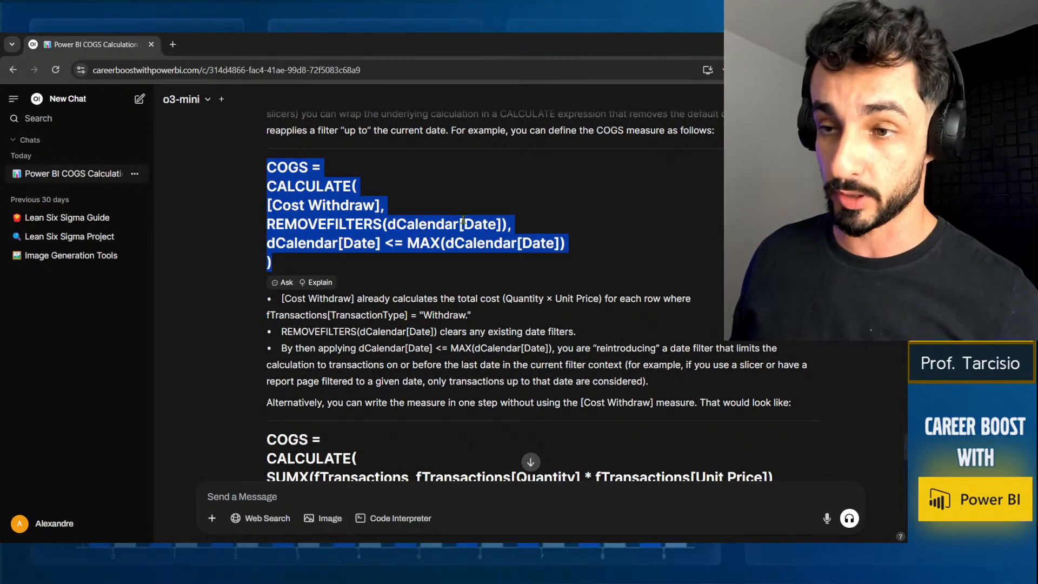
{"action": "scroll", "coordinate": [457, 218], "scroll_direction": "down", "scroll_amount": 1}
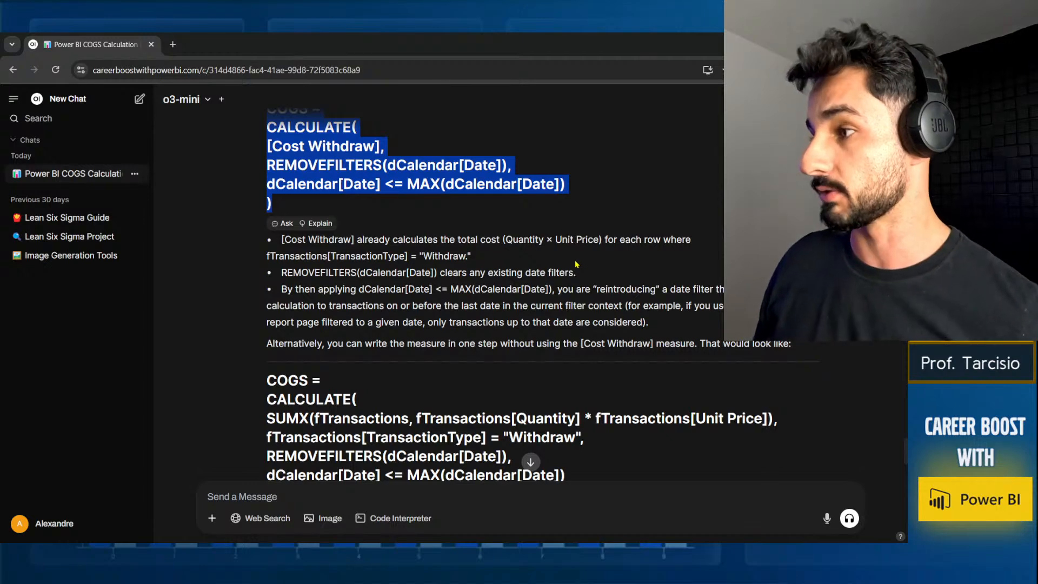
{"action": "scroll", "coordinate": [522, 283], "scroll_direction": "up", "scroll_amount": 2}
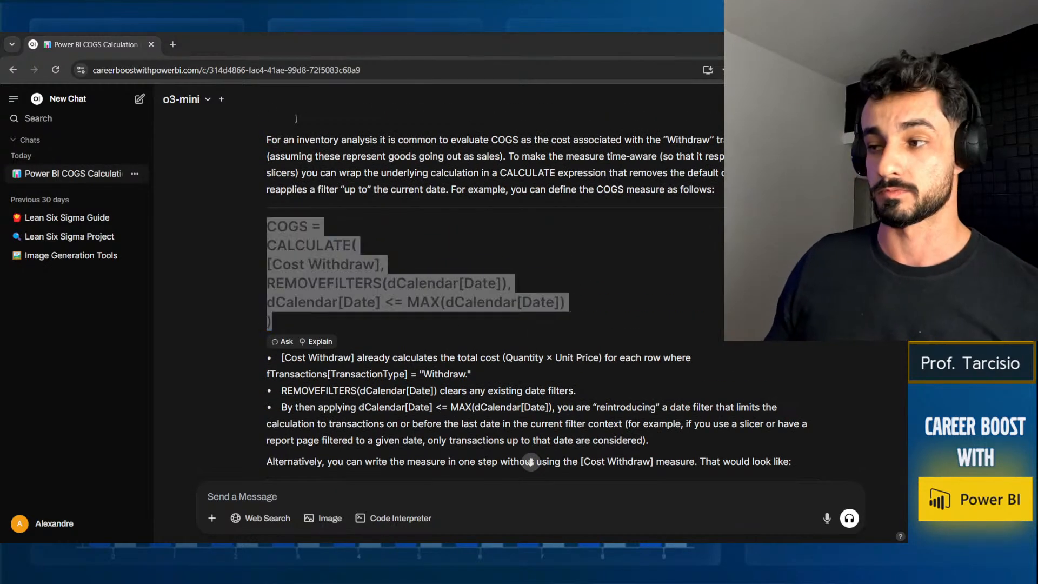
{"action": "scroll", "coordinate": [321, 251], "scroll_direction": "up", "scroll_amount": 2}
{"action": "left_click_drag", "start_coordinate": [297, 258], "coordinate": [655, 295]}
{"action": "left_click", "coordinate": [539, 285]}
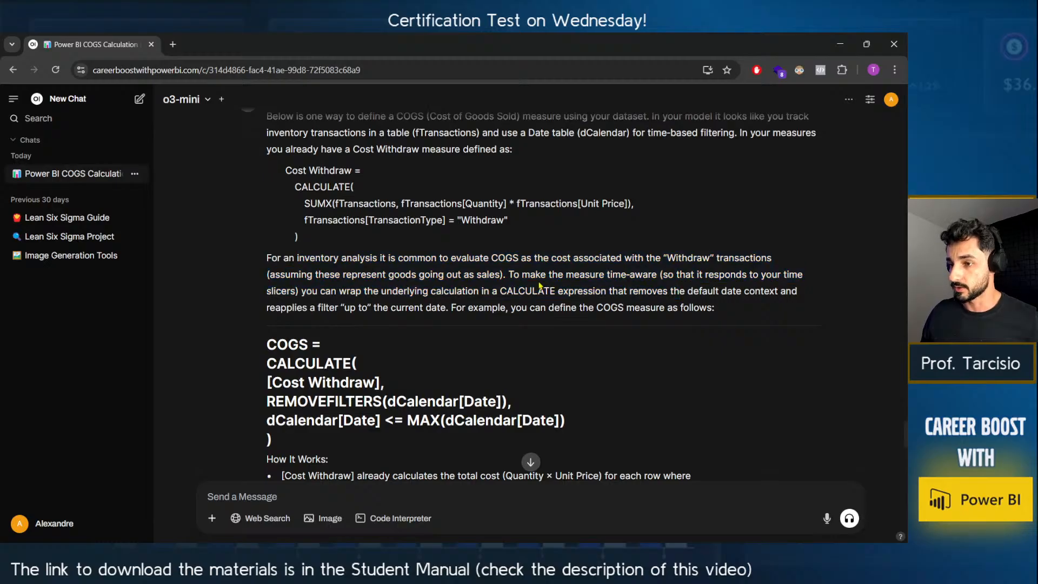
{"action": "left_click_drag", "start_coordinate": [505, 274], "coordinate": [800, 293]}
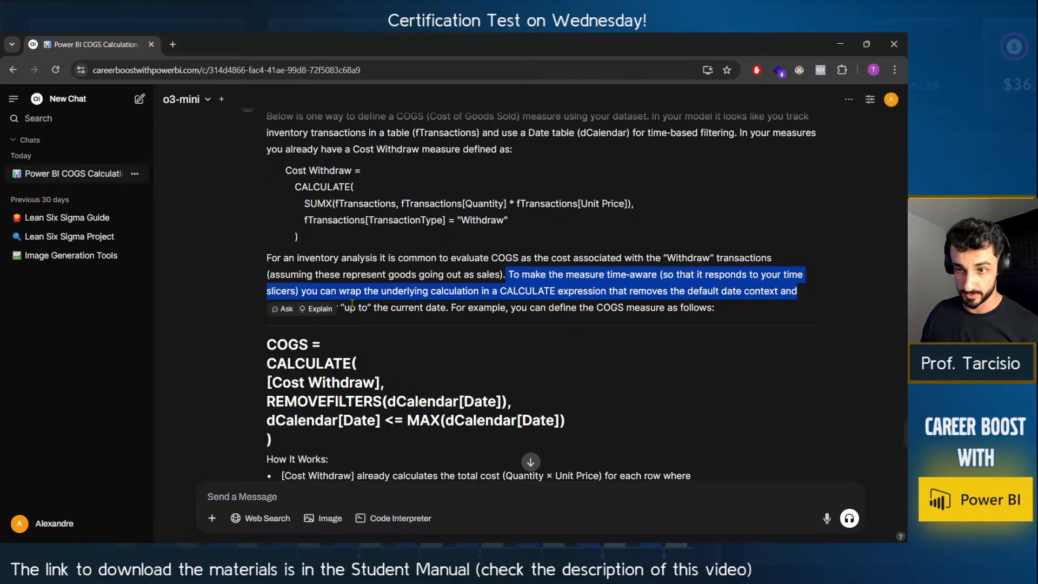
{"action": "left_click", "coordinate": [357, 323]}
{"action": "left_click_drag", "start_coordinate": [274, 308], "coordinate": [692, 307]}
{"action": "scroll", "coordinate": [415, 347], "scroll_direction": "down", "scroll_amount": 1}
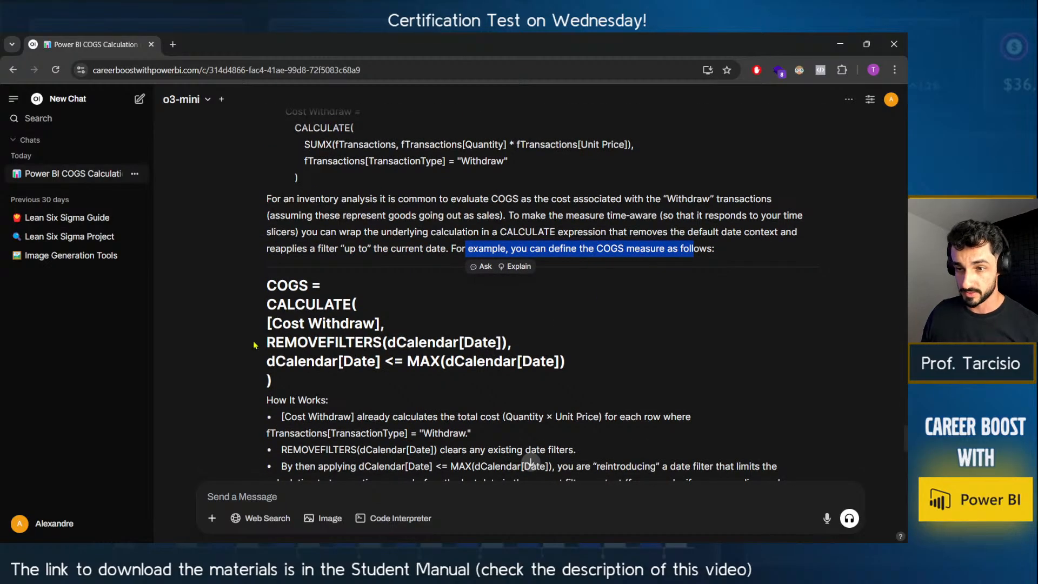
Compare the COGS measure built on [Cost Withdraw] with the alternative one-step version that uses SUMX over fTransactions.
{"action": "left_click_drag", "start_coordinate": [254, 345], "coordinate": [451, 349]}
{"action": "scroll", "coordinate": [427, 376], "scroll_direction": "down", "scroll_amount": 4}
{"action": "left_click", "coordinate": [283, 285]}
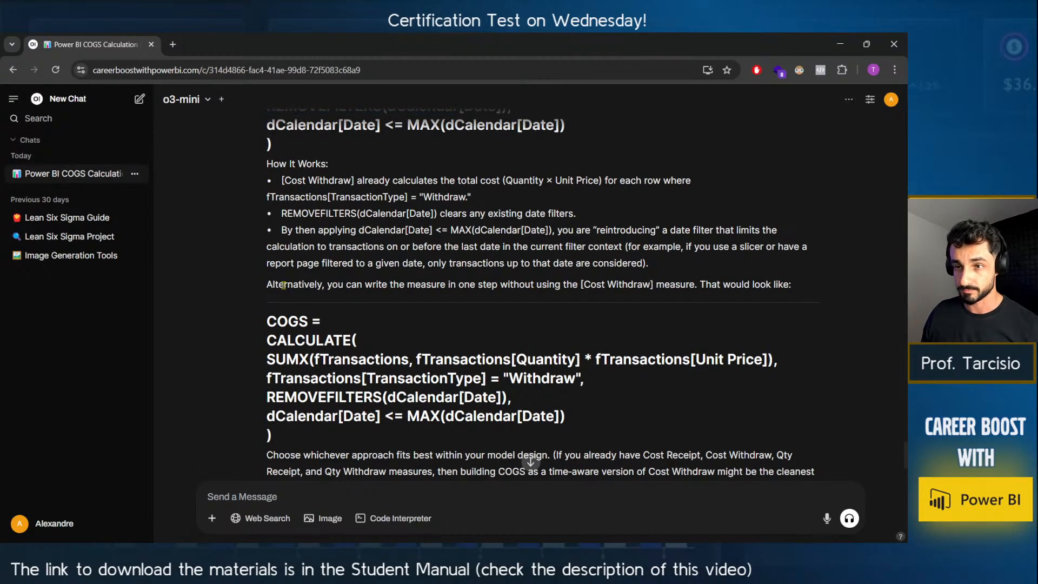
{"action": "scroll", "coordinate": [281, 294], "scroll_direction": "down", "scroll_amount": 2}
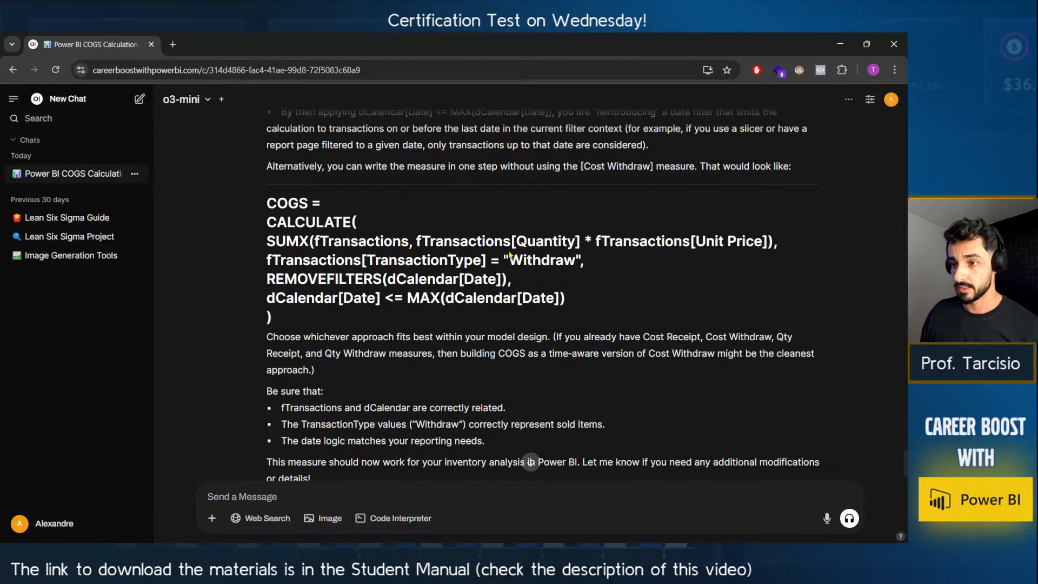
{"action": "scroll", "coordinate": [509, 254], "scroll_direction": "up", "scroll_amount": 2}
{"action": "scroll", "coordinate": [336, 373], "scroll_direction": "up", "scroll_amount": 2}
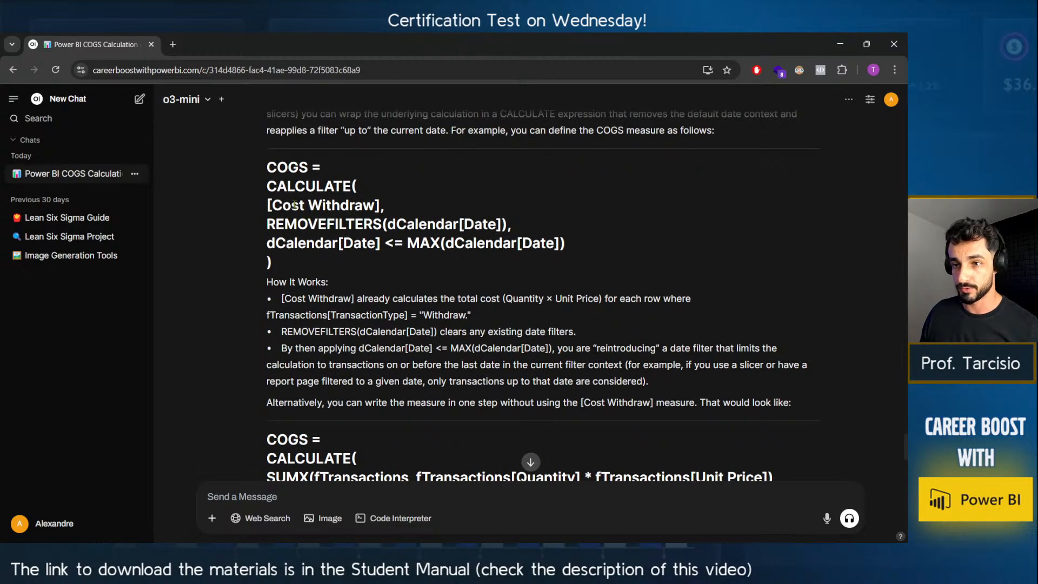
{"action": "left_click_drag", "start_coordinate": [264, 209], "coordinate": [400, 204]}
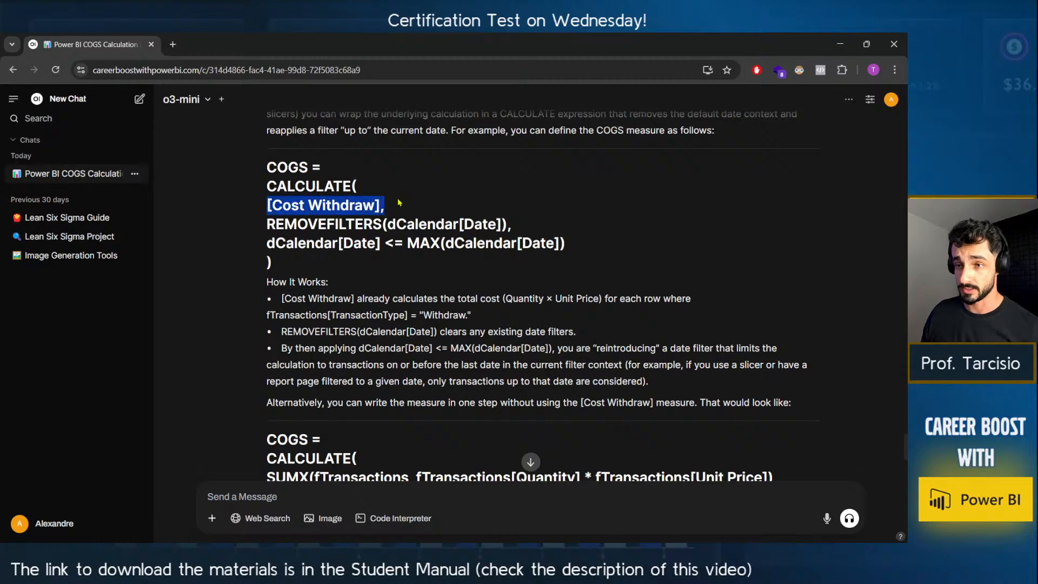
{"action": "scroll", "coordinate": [364, 349], "scroll_direction": "down", "scroll_amount": 2}
{"action": "left_click_drag", "start_coordinate": [272, 358], "coordinate": [776, 358]}
{"action": "scroll", "coordinate": [757, 372], "scroll_direction": "down", "scroll_amount": 2}
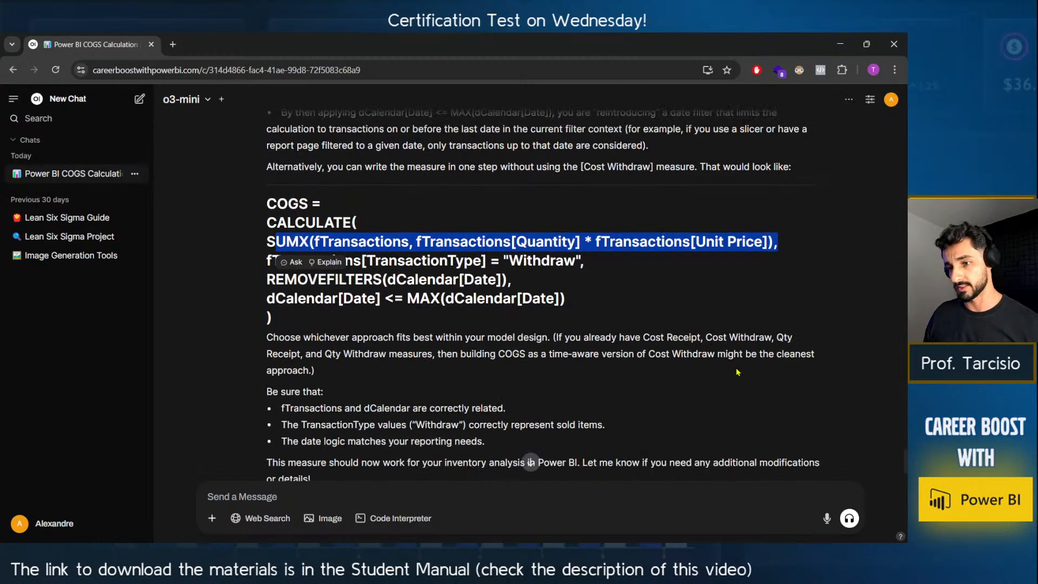
{"action": "scroll", "coordinate": [387, 336], "scroll_direction": "down", "scroll_amount": 1}
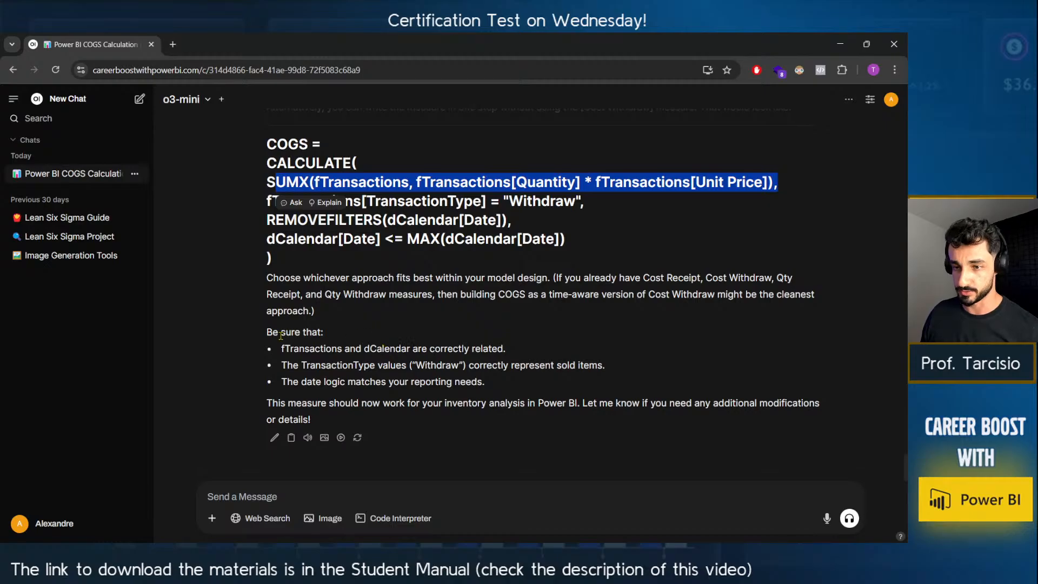
Read the reply's advice on choosing between the two approaches given the existing cost and quantity measures.
{"action": "left_click_drag", "start_coordinate": [267, 278], "coordinate": [339, 316]}
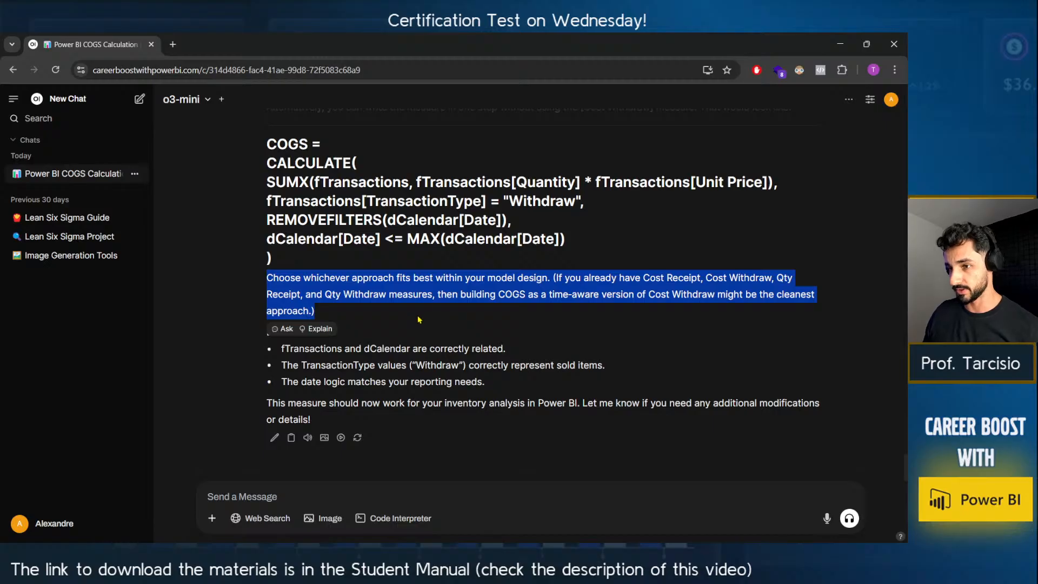
{"action": "scroll", "coordinate": [585, 332], "scroll_direction": "up", "scroll_amount": 1}
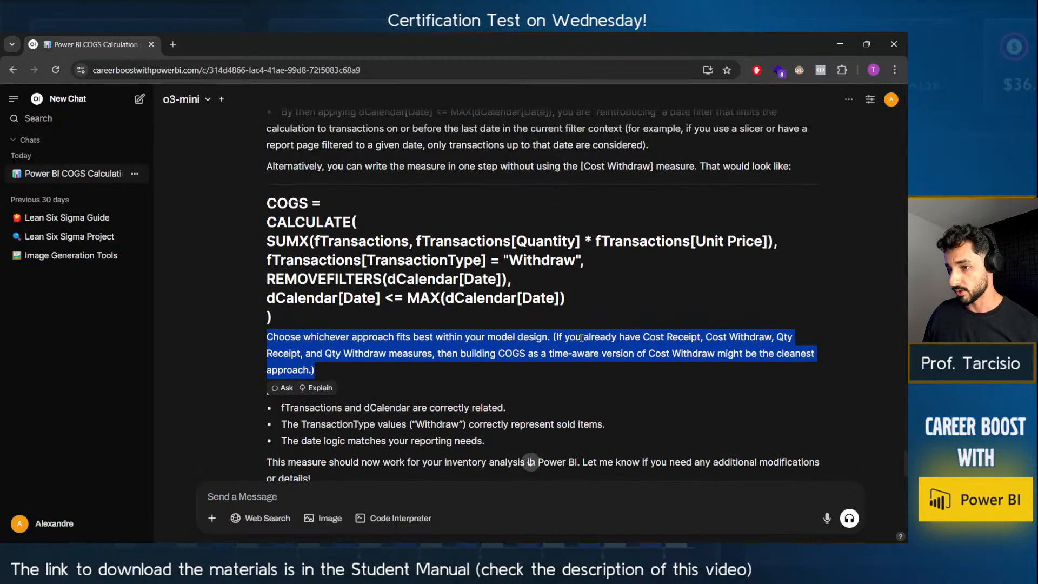
{"action": "left_click", "coordinate": [578, 337]}
{"action": "left_click_drag", "start_coordinate": [650, 341], "coordinate": [775, 338]}
{"action": "left_click", "coordinate": [757, 340]}
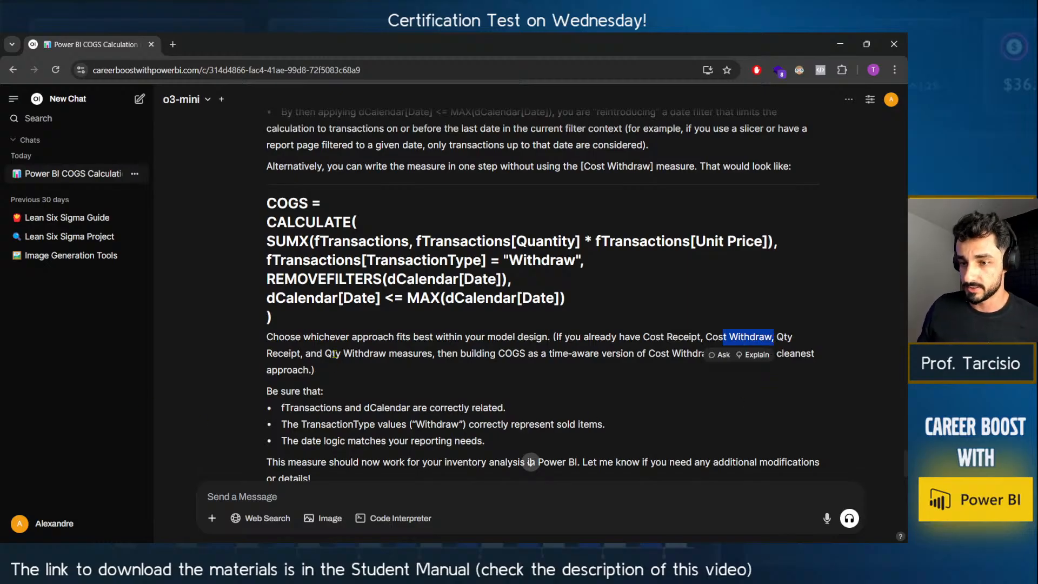
{"action": "left_click_drag", "start_coordinate": [334, 353], "coordinate": [513, 380]}
{"action": "left_click", "coordinate": [512, 380]}
{"action": "left_click_drag", "start_coordinate": [460, 355], "coordinate": [371, 382]}
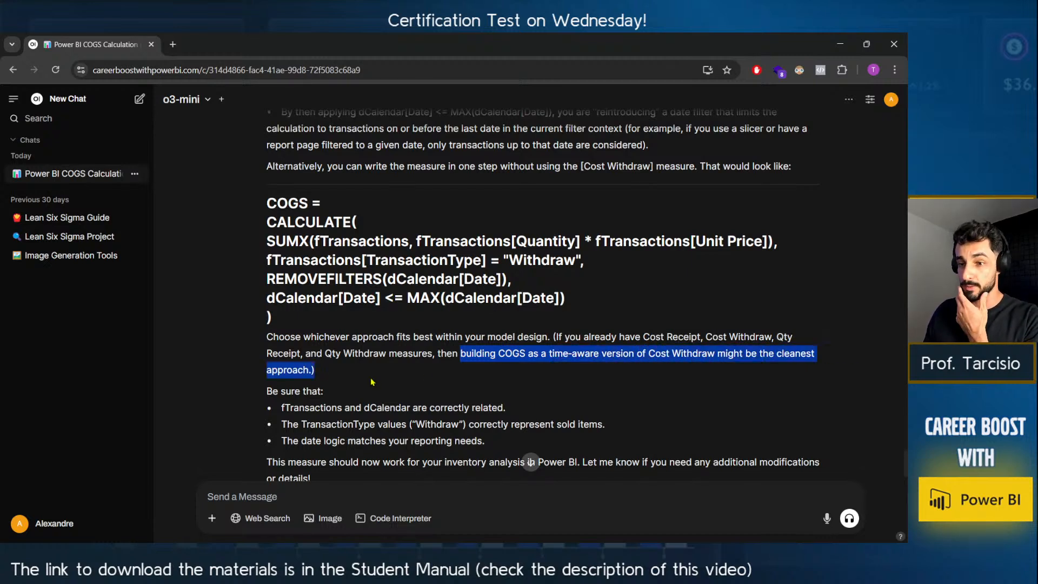
Go back to the Cost Withdraw definition quoted at the start of the reply and review its CALCULATE expression.
{"action": "scroll", "coordinate": [378, 405], "scroll_direction": "up", "scroll_amount": 3}
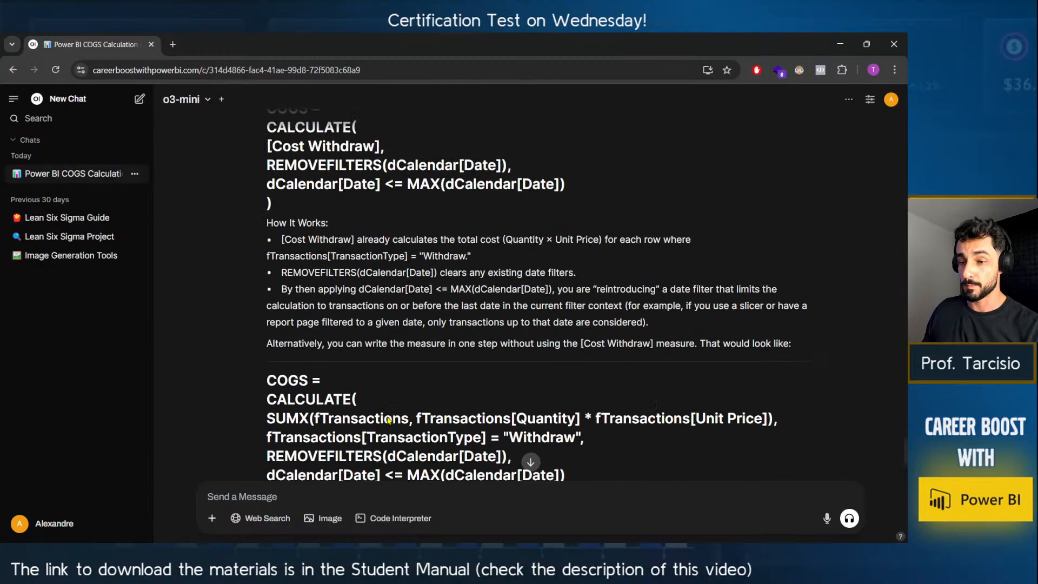
{"action": "scroll", "coordinate": [387, 416], "scroll_direction": "down", "scroll_amount": 1}
{"action": "scroll", "coordinate": [387, 416], "scroll_direction": "up", "scroll_amount": 12}
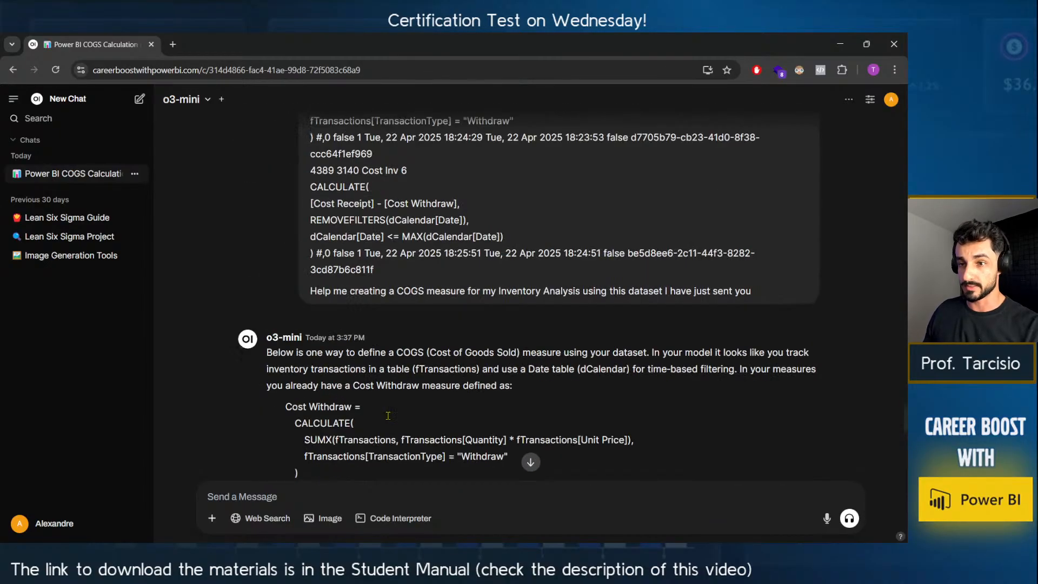
{"action": "scroll", "coordinate": [376, 397], "scroll_direction": "down", "scroll_amount": 1}
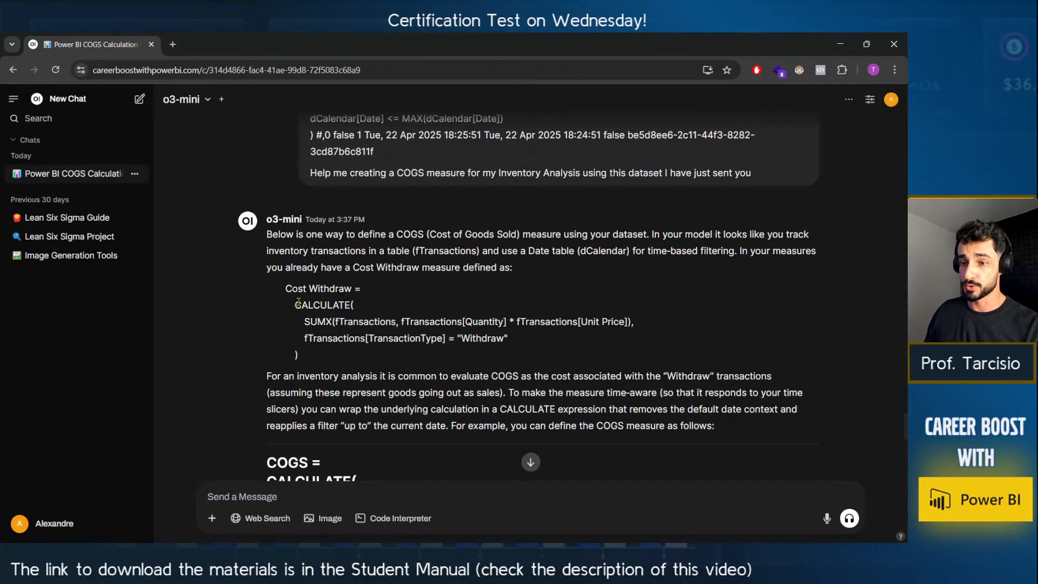
{"action": "left_click_drag", "start_coordinate": [295, 304], "coordinate": [325, 350]}
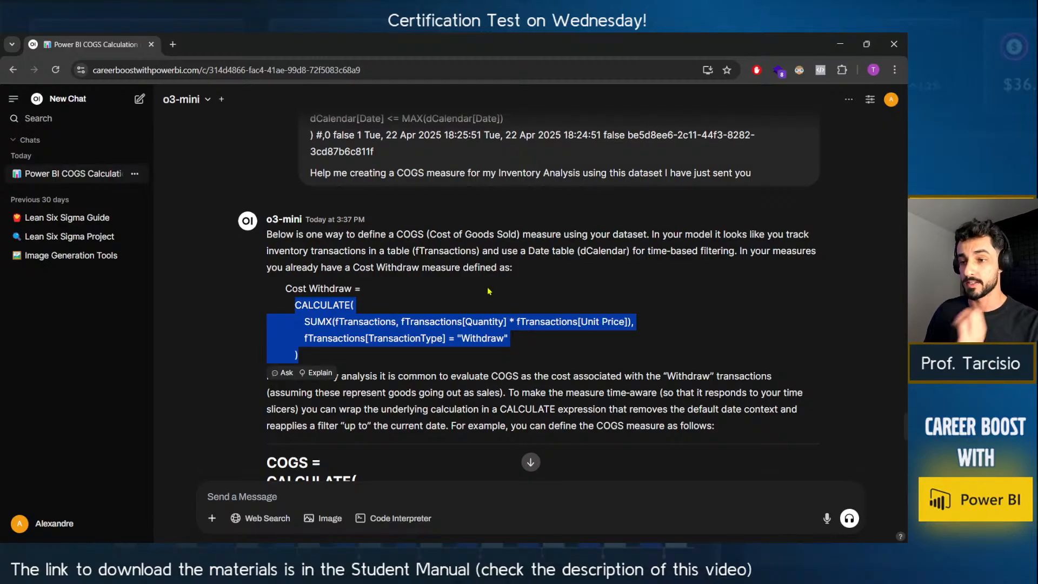
Switch to Power BI Desktop and review the Cost Withdraw measure's formula and its TransactionType filter in the report view.
{"action": "key", "text": "alt+Tab"}
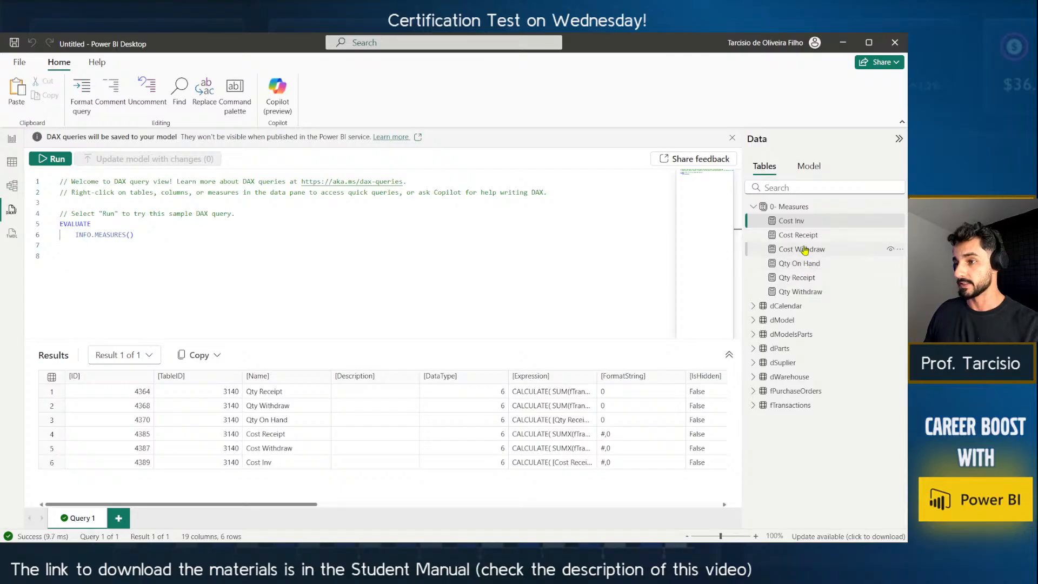
{"action": "left_click", "coordinate": [814, 250]}
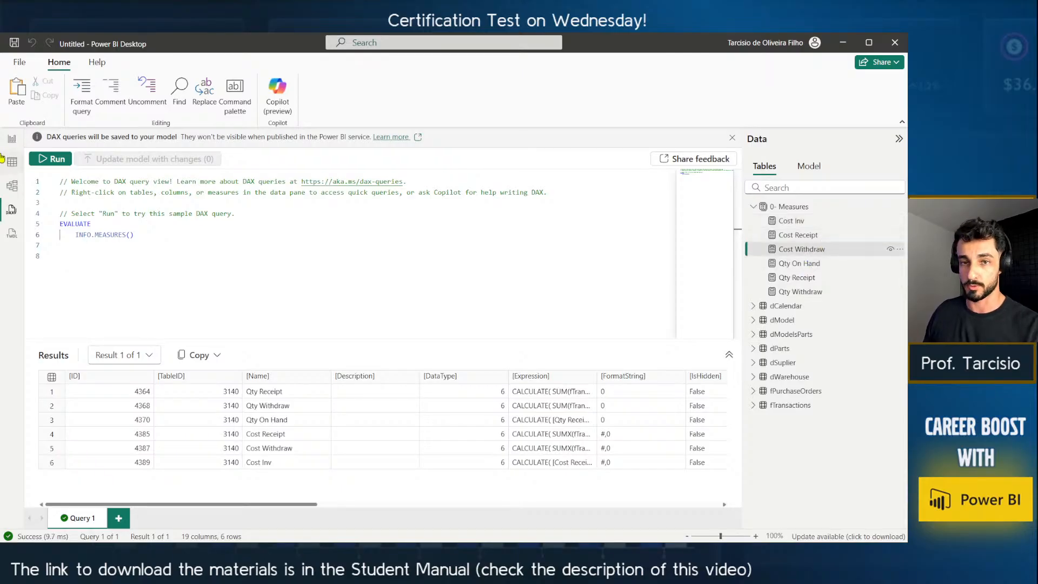
{"action": "left_click", "coordinate": [12, 139]}
{"action": "left_click", "coordinate": [841, 224]}
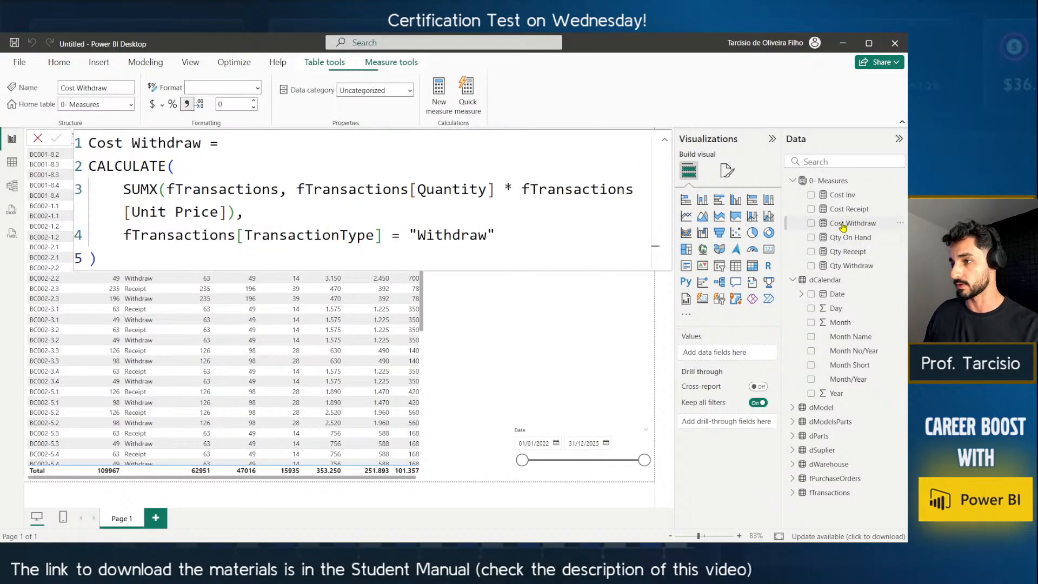
{"action": "left_click", "coordinate": [274, 219]}
{"action": "scroll", "coordinate": [274, 219], "scroll_direction": "down", "scroll_amount": 4}
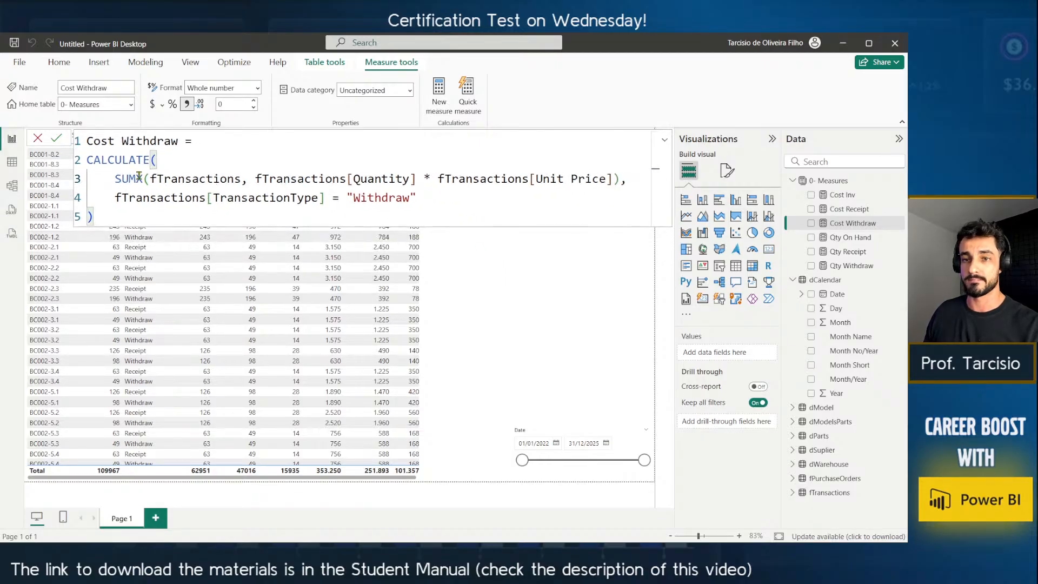
{"action": "left_click_drag", "start_coordinate": [108, 161], "coordinate": [115, 198]}
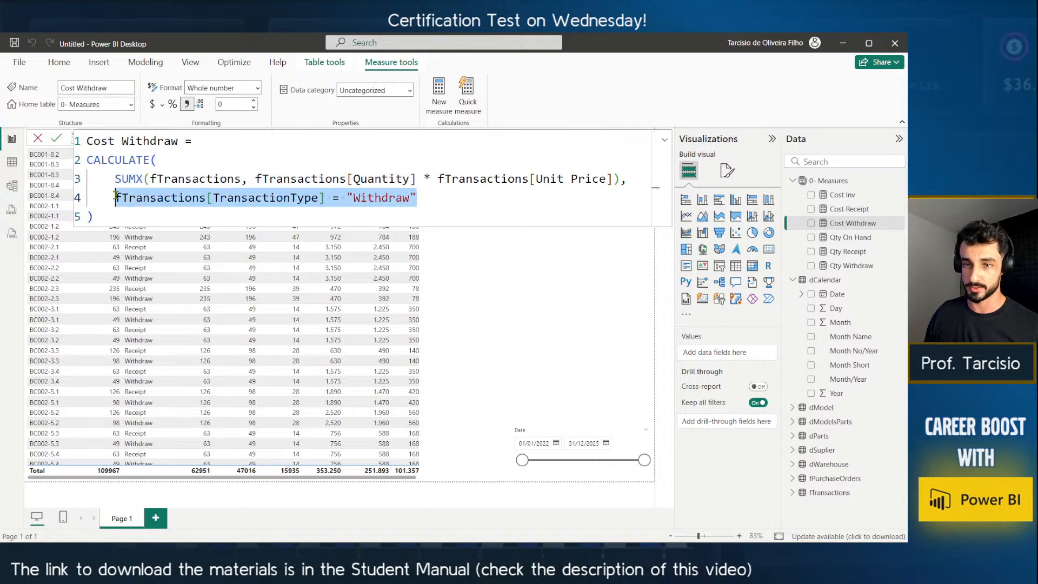
Review the Cost Withdraw formula again and examine the REMOVEFILTERS and MAX date conditions in the Cost Inv measure.
{"action": "left_click", "coordinate": [424, 328]}
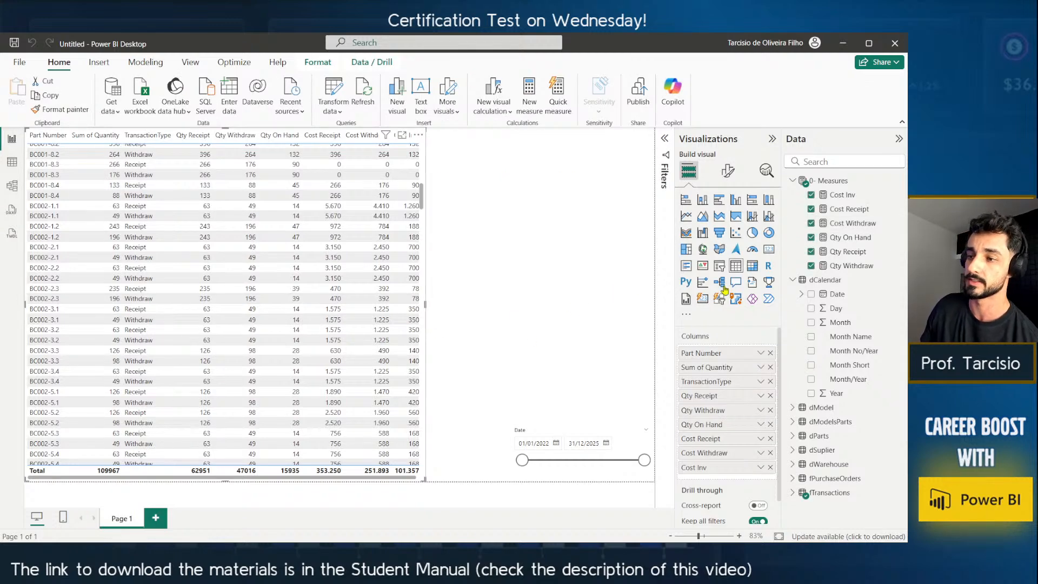
{"action": "left_click", "coordinate": [854, 224]}
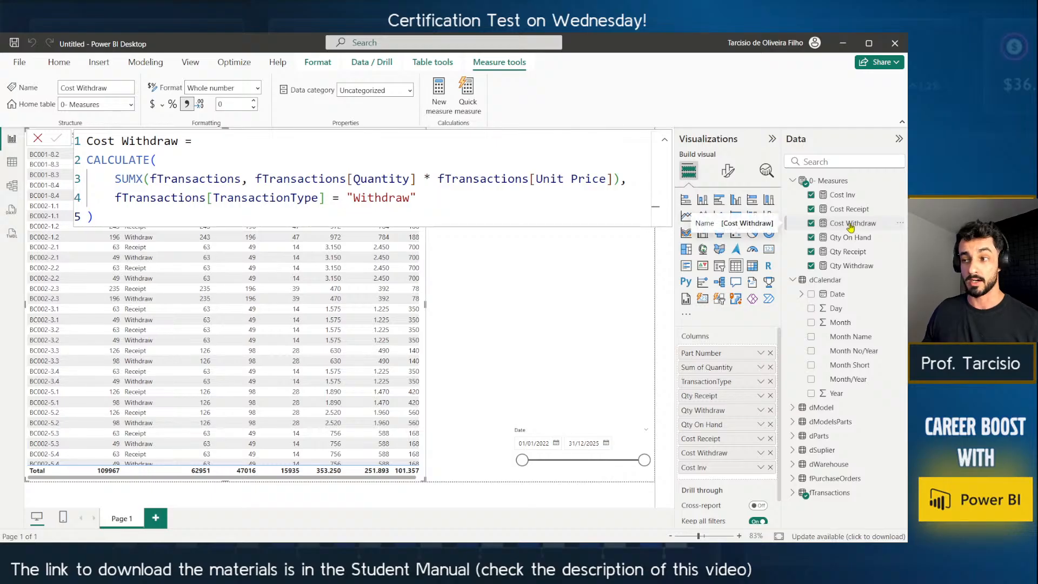
{"action": "left_click", "coordinate": [854, 195]}
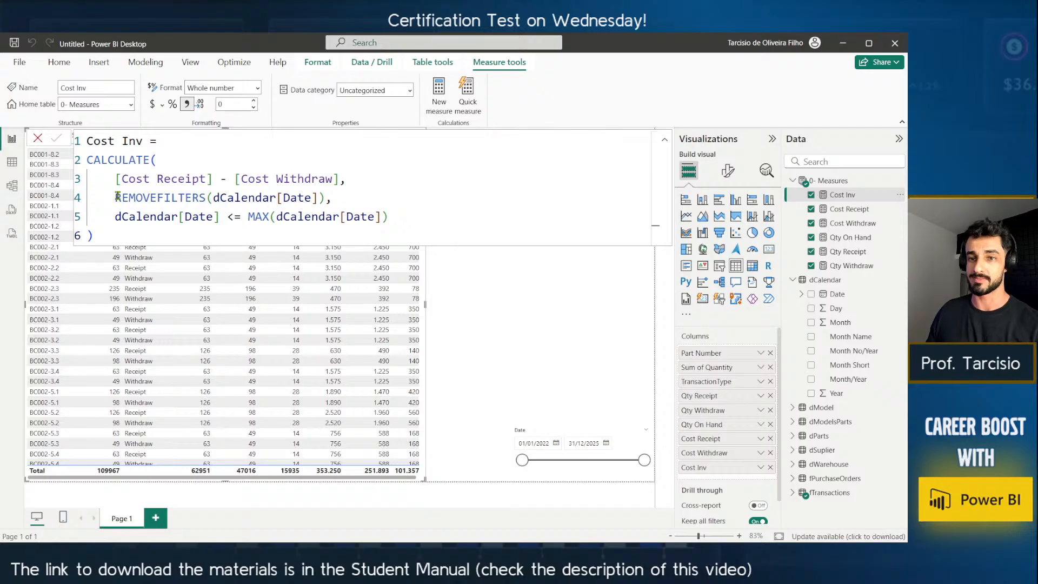
{"action": "left_click_drag", "start_coordinate": [115, 197], "coordinate": [440, 214]}
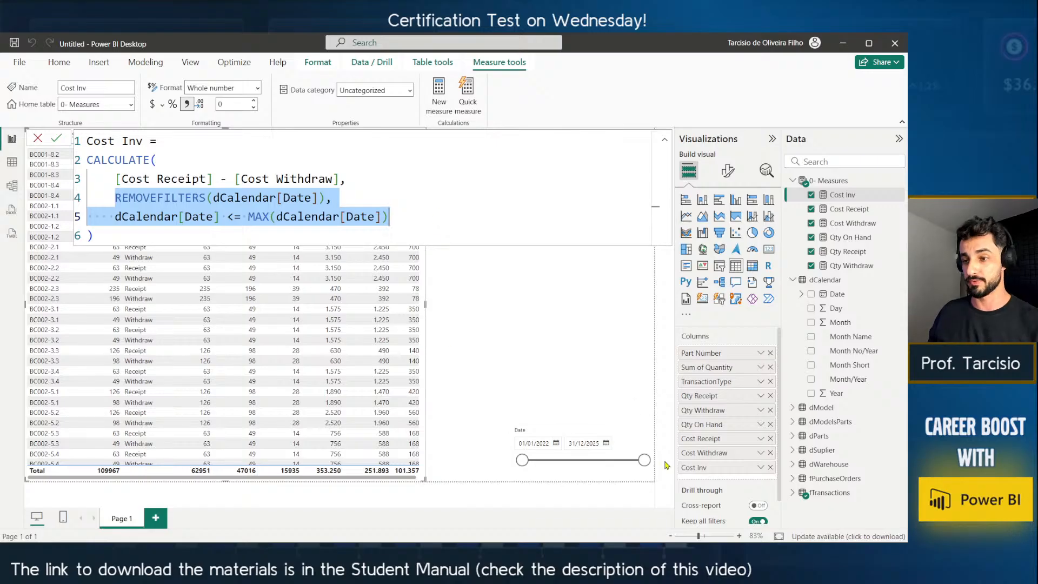
Set the Date slicer's end date to 31/12/2023 and select the parts table.
{"action": "left_click_drag", "start_coordinate": [643, 460], "coordinate": [589, 464]}
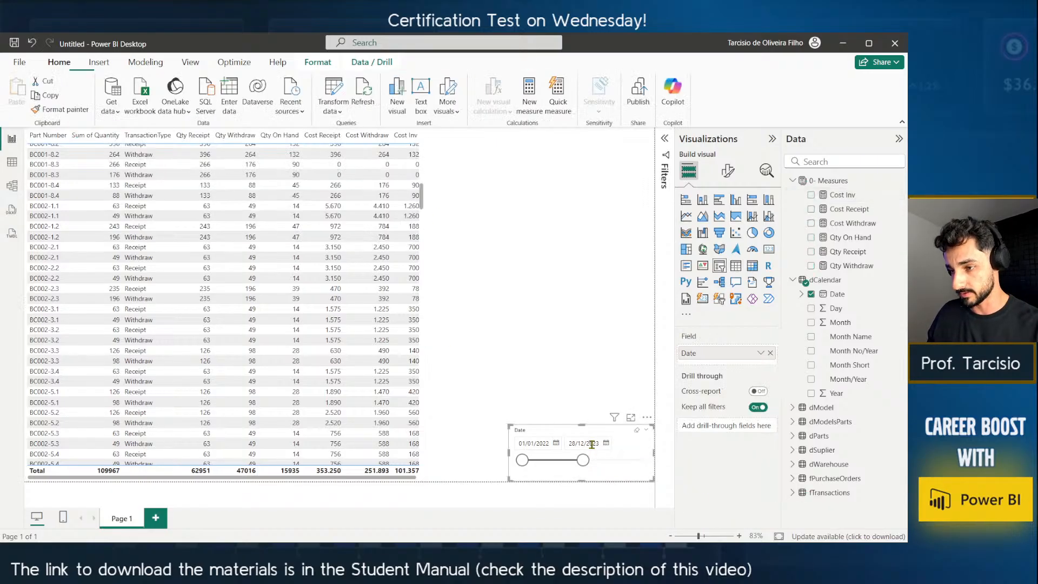
{"action": "key", "text": "Left"}
{"action": "key", "text": "Left"}
{"action": "key", "text": "Left"}
{"action": "key", "text": "Left"}
{"action": "key", "text": "Left"}
{"action": "key", "text": "Left"}
{"action": "key", "text": "Left"}
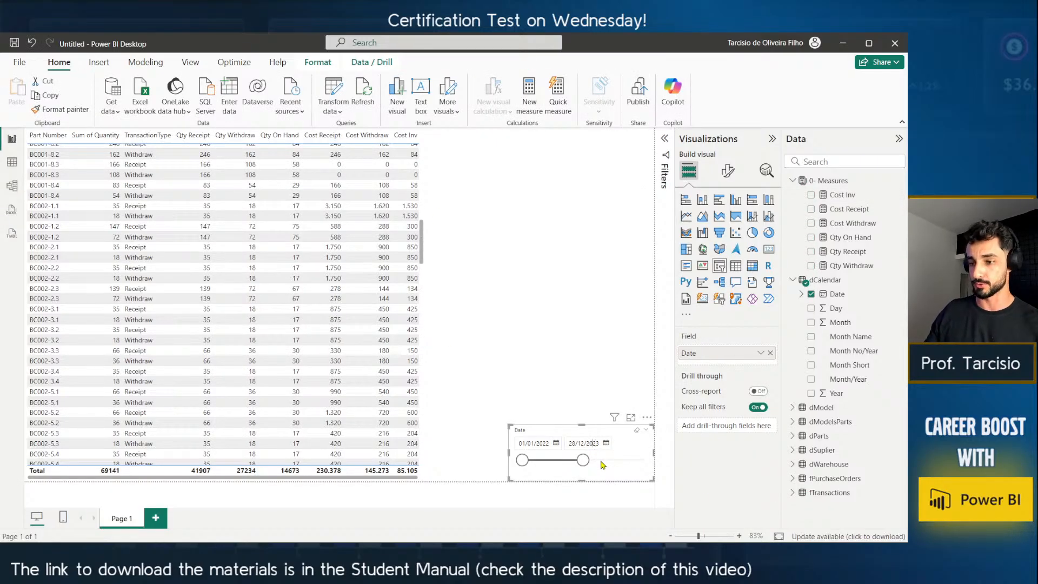
{"action": "key", "text": "shift+Left"}
{"action": "key", "text": "shift+Left"}
{"action": "type", "text": "2"}
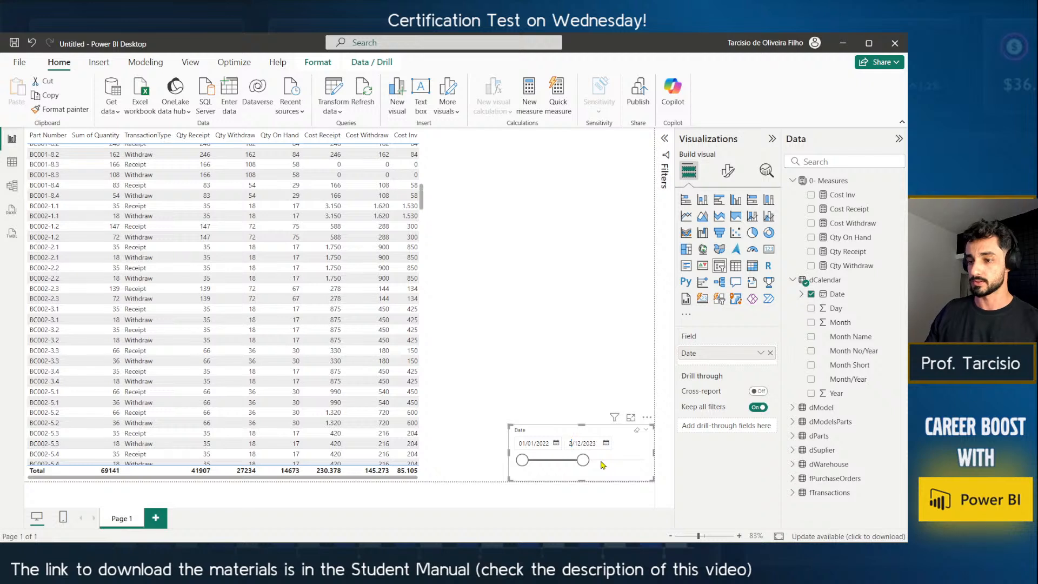
{"action": "key", "text": "BackSpace"}
{"action": "type", "text": "31"}
{"action": "key", "text": "Return"}
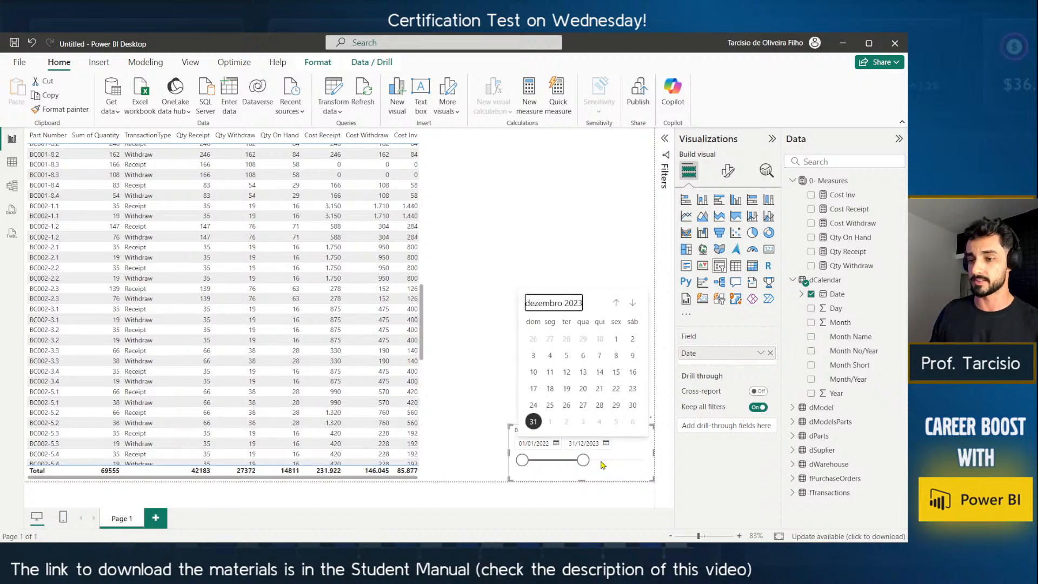
{"action": "left_click", "coordinate": [566, 244]}
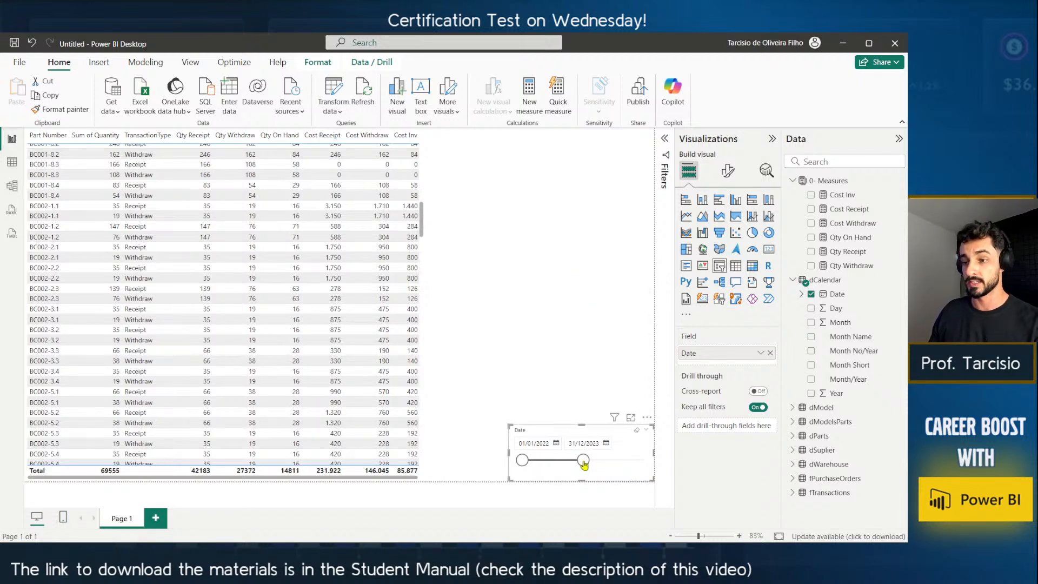
{"action": "left_click", "coordinate": [422, 414]}
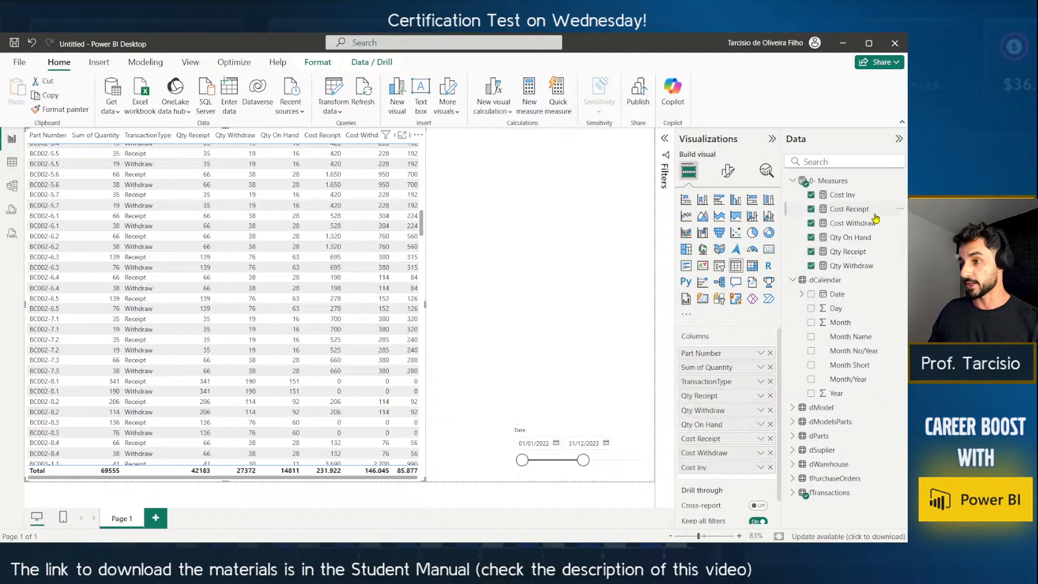
Review the Cost Withdraw, Qty On Hand and Cost Inv formulas, examining the REMOVEFILTERS and MAX date conditions in Cost Inv.
{"action": "left_click", "coordinate": [852, 224]}
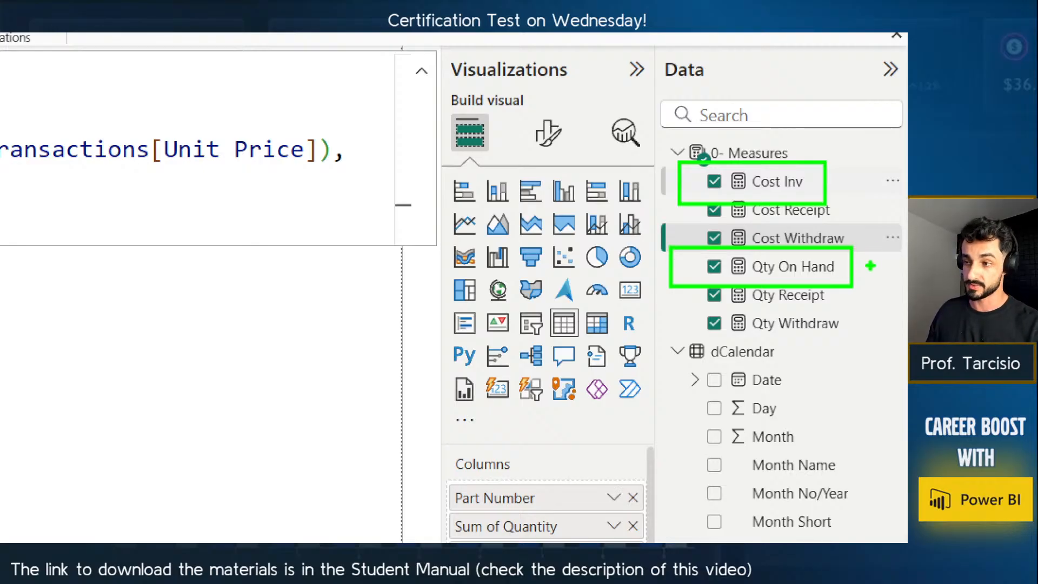
{"action": "left_click_drag", "start_coordinate": [880, 263], "coordinate": [833, 269]}
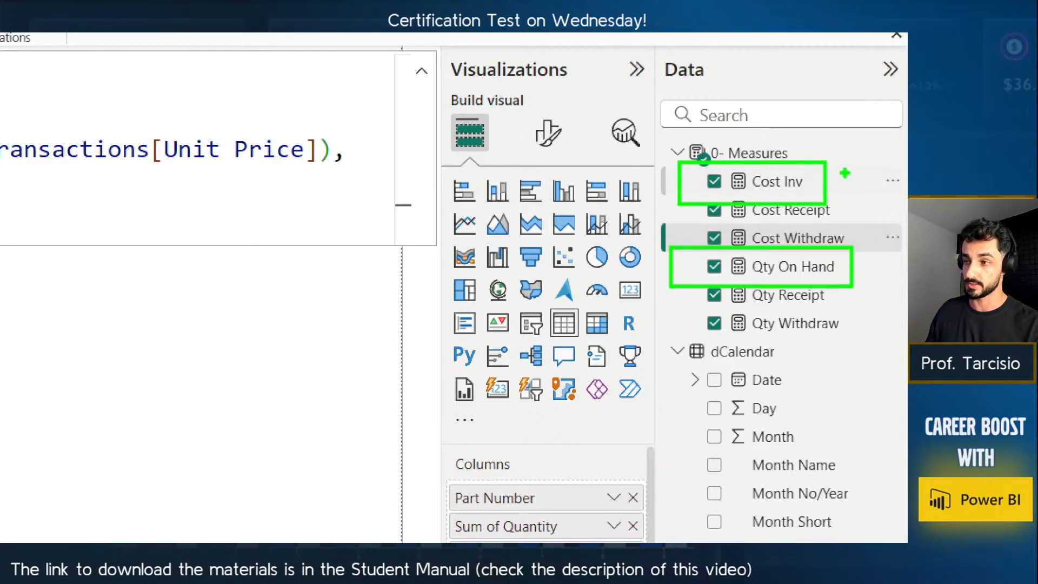
{"action": "left_click_drag", "start_coordinate": [844, 172], "coordinate": [797, 191]}
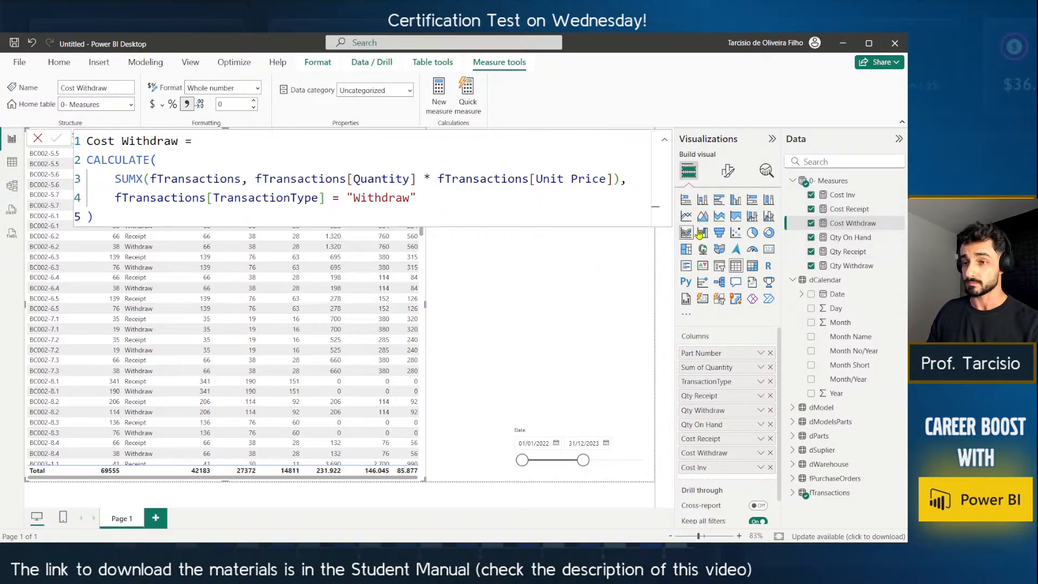
{"action": "left_click", "coordinate": [841, 236]}
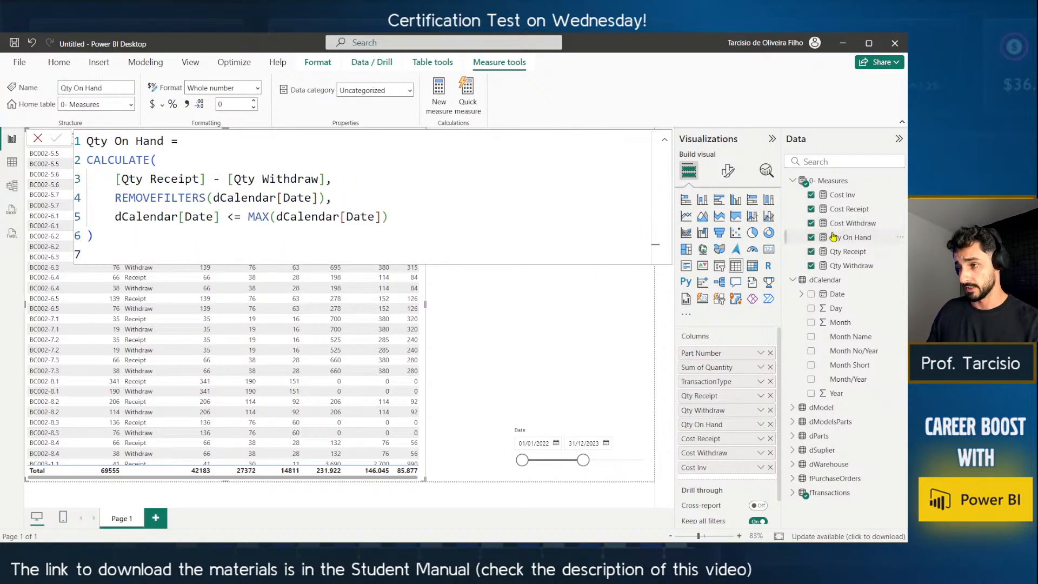
{"action": "left_click", "coordinate": [839, 208]}
{"action": "left_click", "coordinate": [841, 195]}
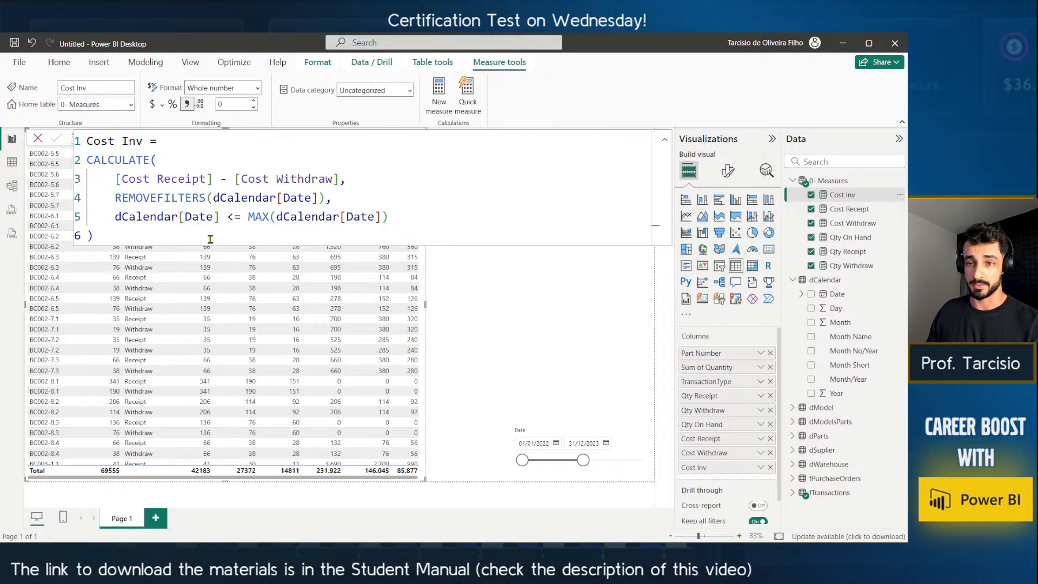
{"action": "left_click_drag", "start_coordinate": [114, 198], "coordinate": [419, 216]}
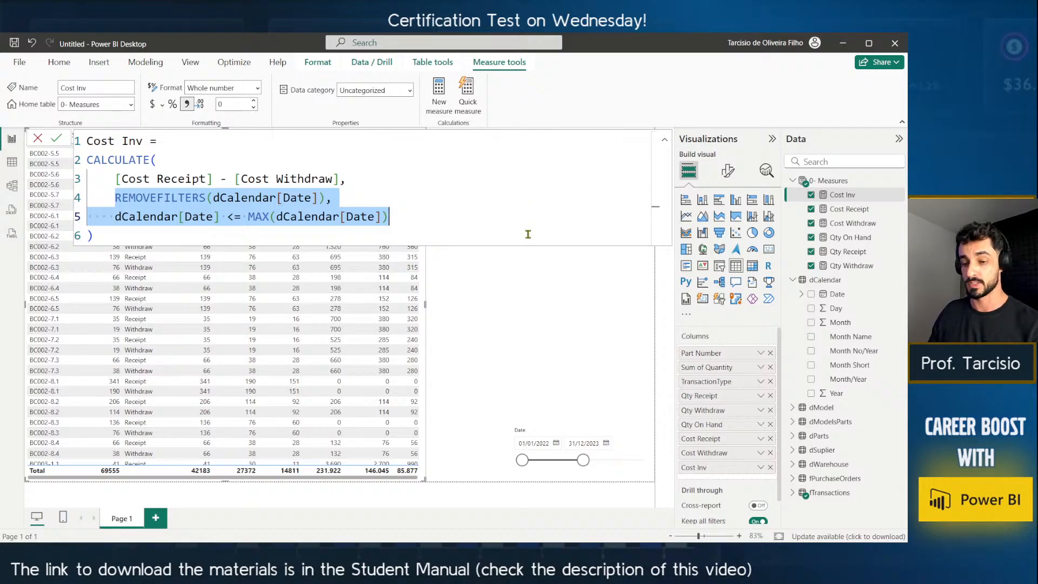
{"action": "left_click", "coordinate": [554, 283]}
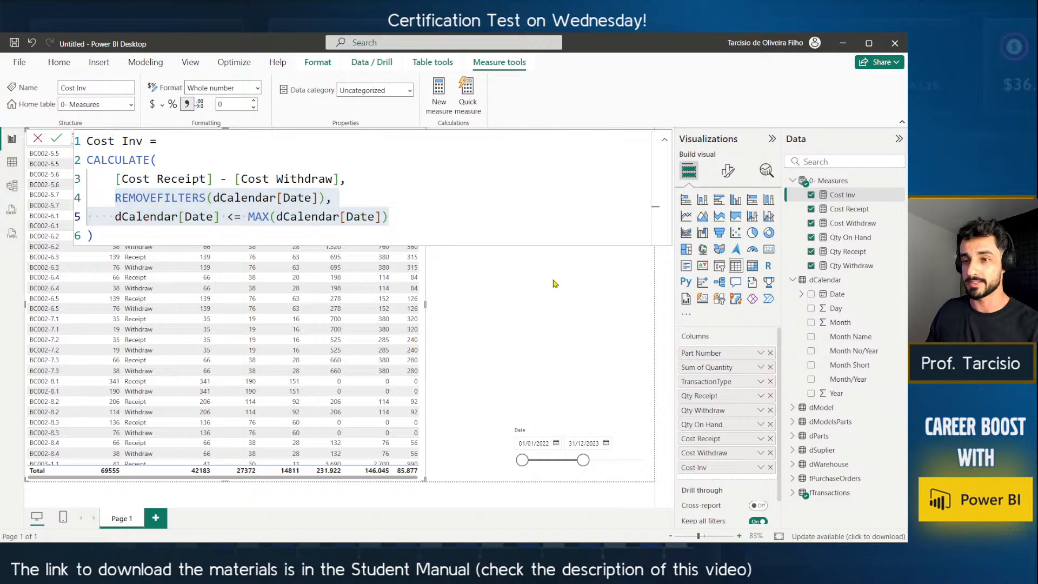
Switch to the AI chat and compare its suggested COGS measure and explanation with the Cost Inv formula in Power BI Desktop.
{"action": "key", "text": "alt+Tab"}
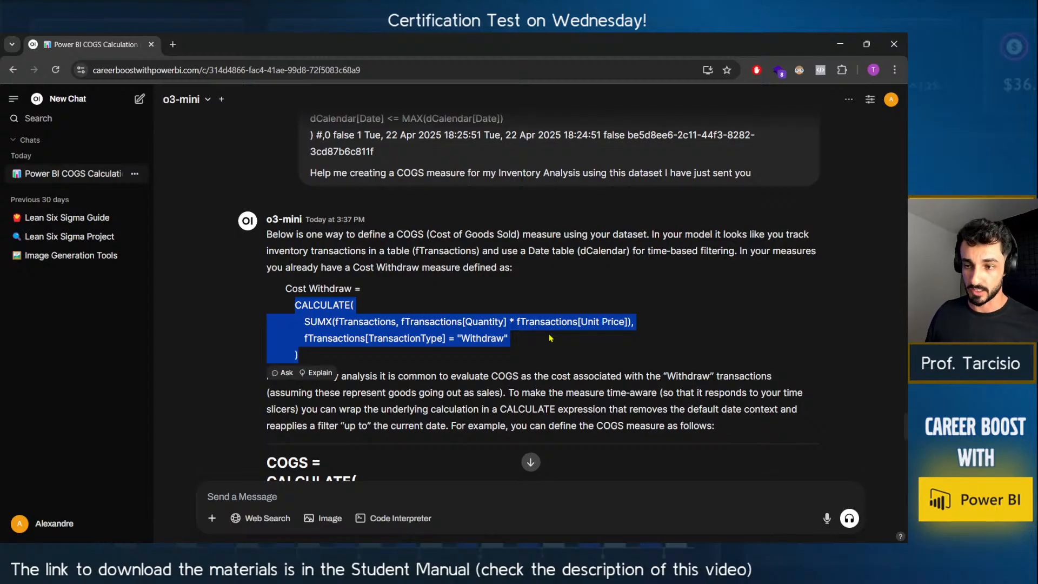
{"action": "scroll", "coordinate": [535, 371], "scroll_direction": "down", "scroll_amount": 2}
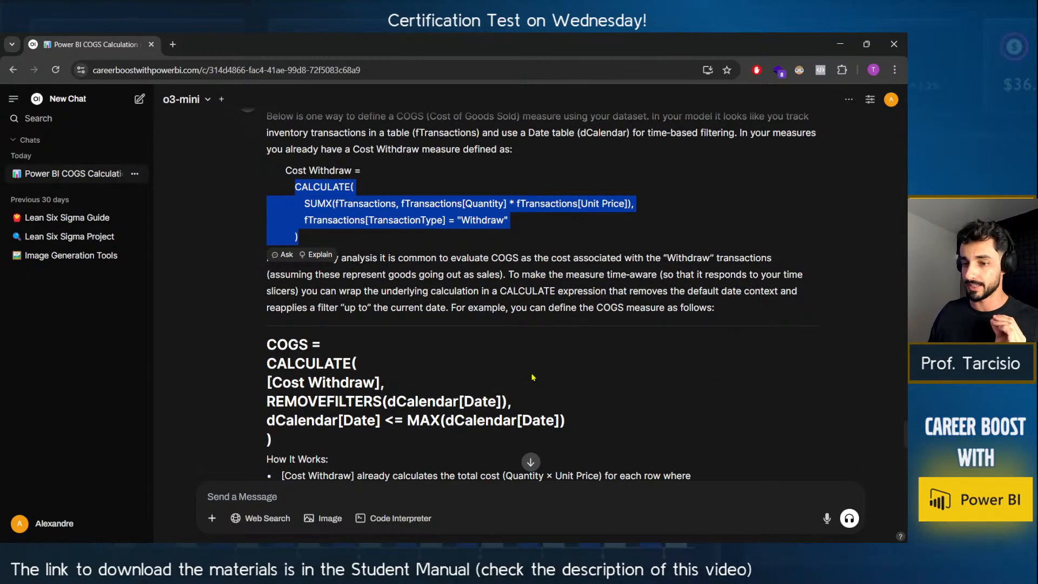
{"action": "scroll", "coordinate": [535, 378], "scroll_direction": "down", "scroll_amount": 4}
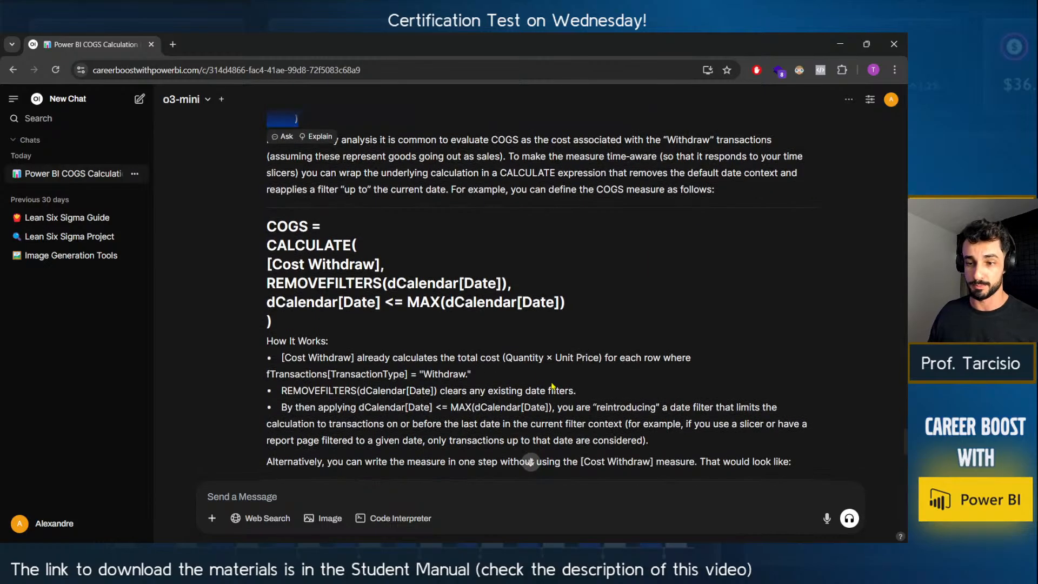
{"action": "key", "text": "alt+Tab"}
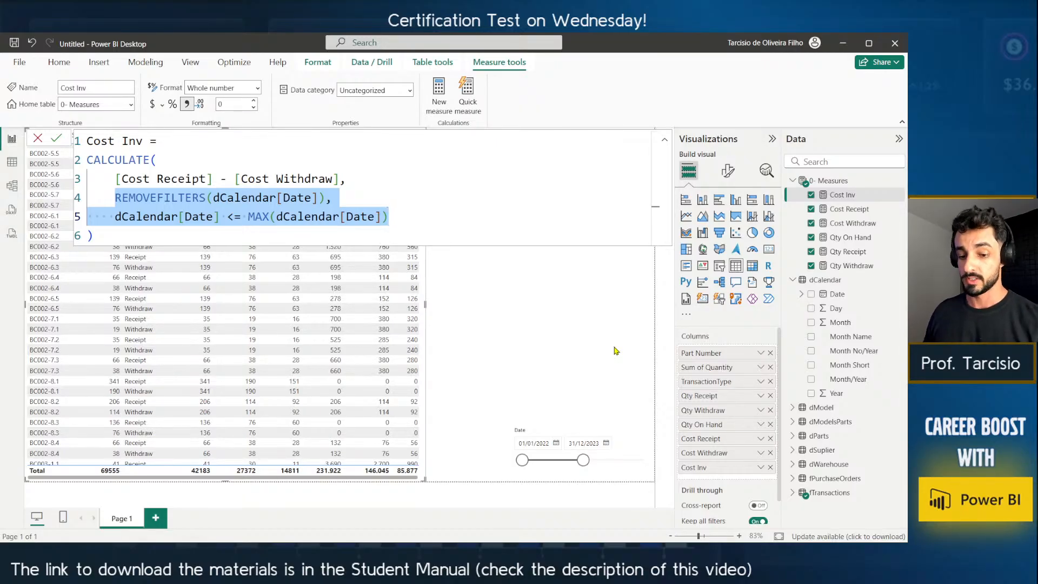
{"action": "left_click", "coordinate": [616, 350]}
{"action": "key", "text": "alt+Tab"}
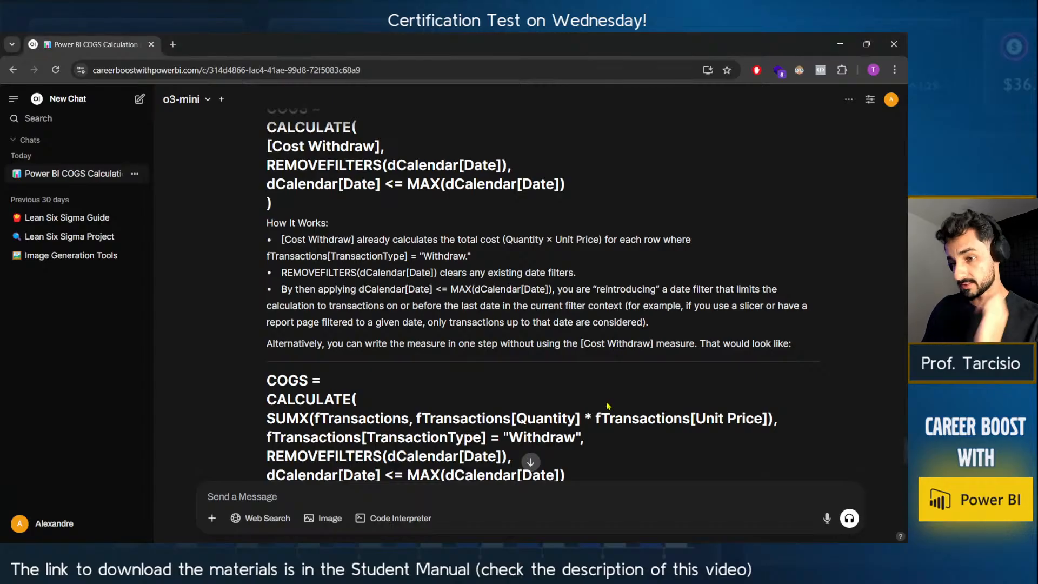
Send the chat message "I am thinking about defining the COGS only for the Last 12 months based on the MAX slicer. What do you think?".
{"action": "scroll", "coordinate": [598, 420], "scroll_direction": "down", "scroll_amount": 5}
{"action": "left_click", "coordinate": [527, 493]}
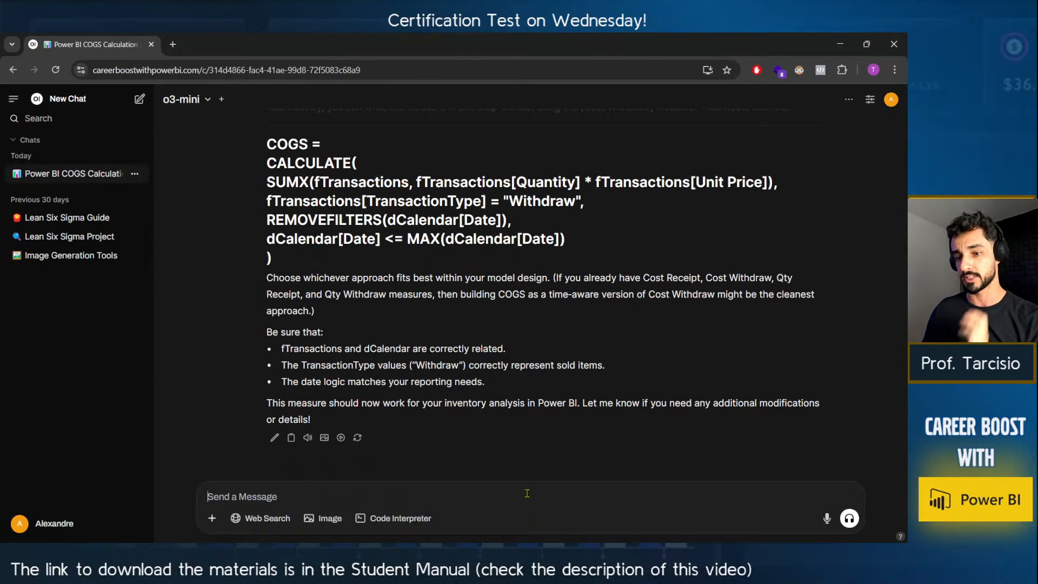
{"action": "type", "text": "I am think"}
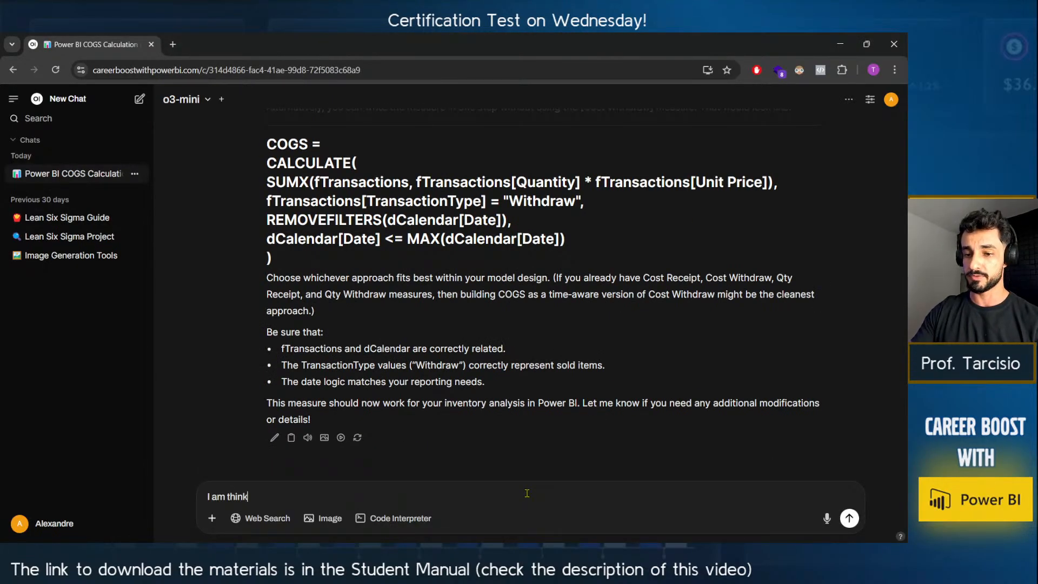
{"action": "type", "text": "ing about defining "}
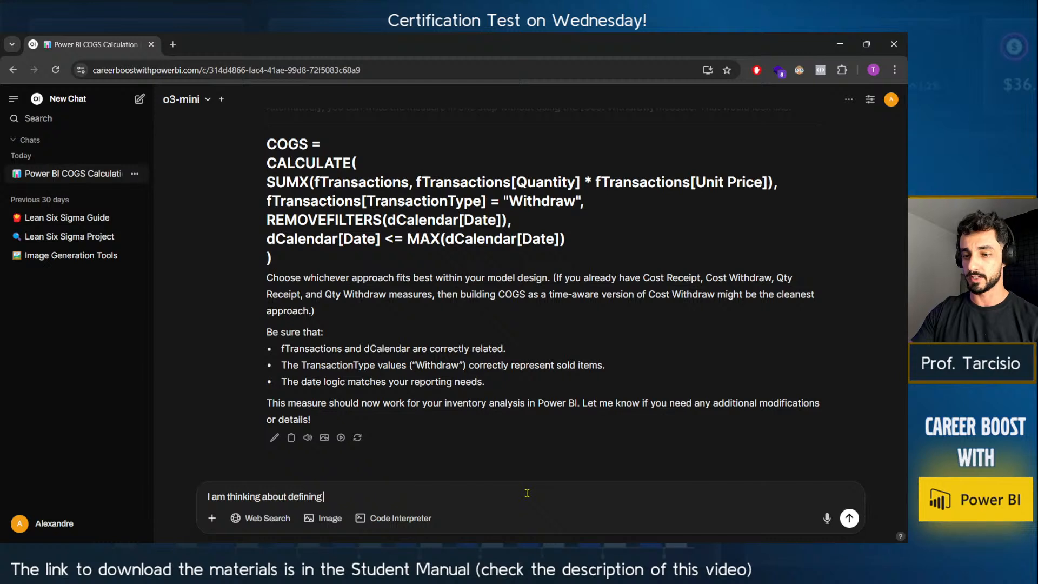
{"action": "type", "text": "the COGS onl"}
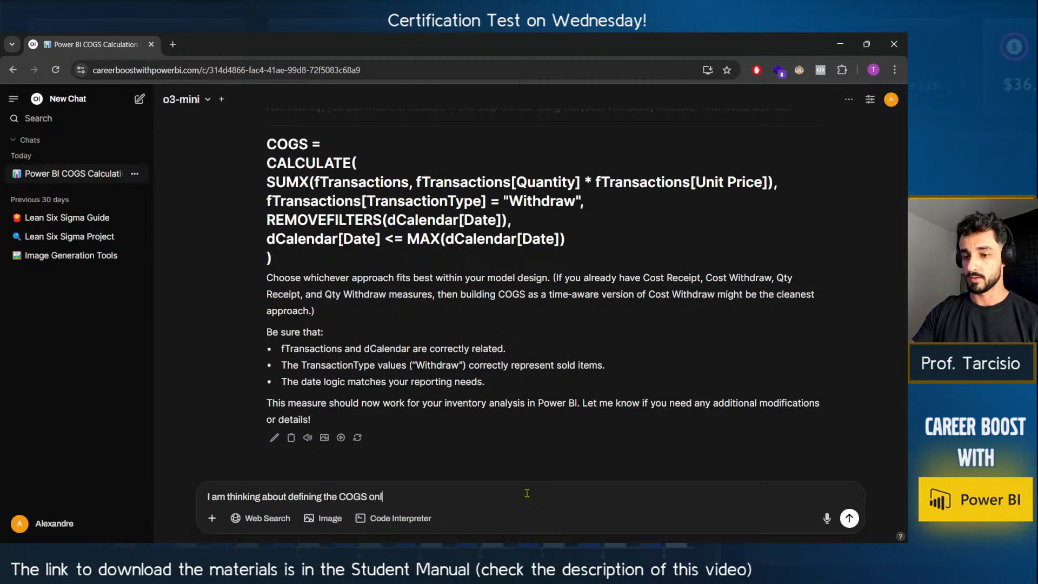
{"action": "type", "text": "y for the "}
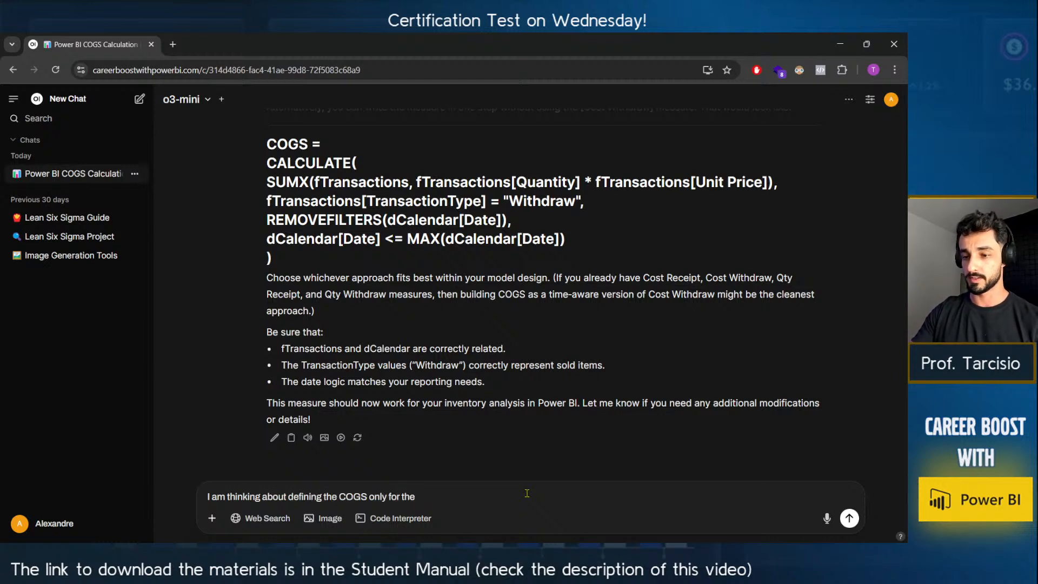
{"action": "type", "text": "Last 12 m"}
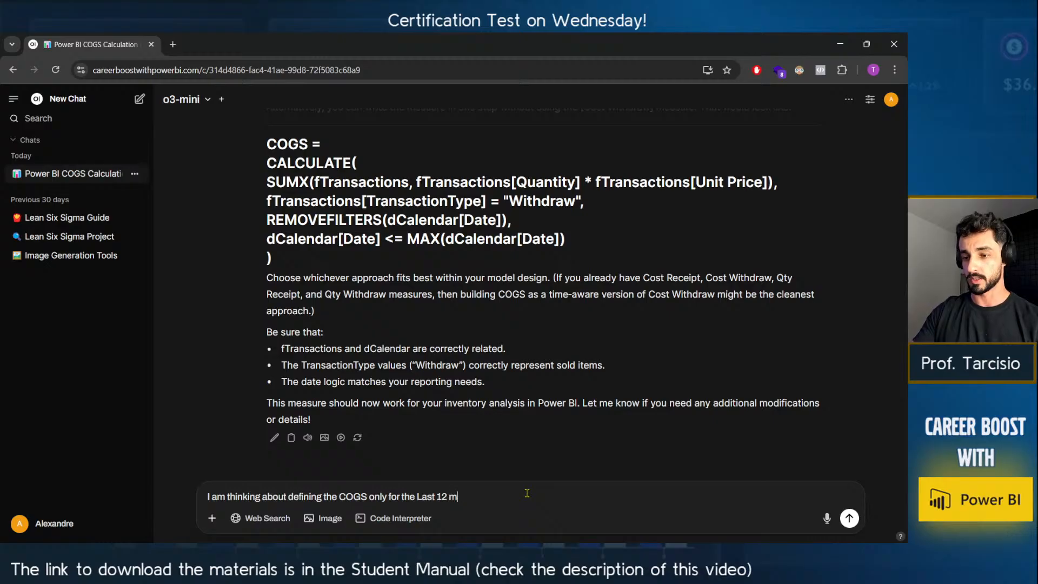
{"action": "type", "text": "onths based on "}
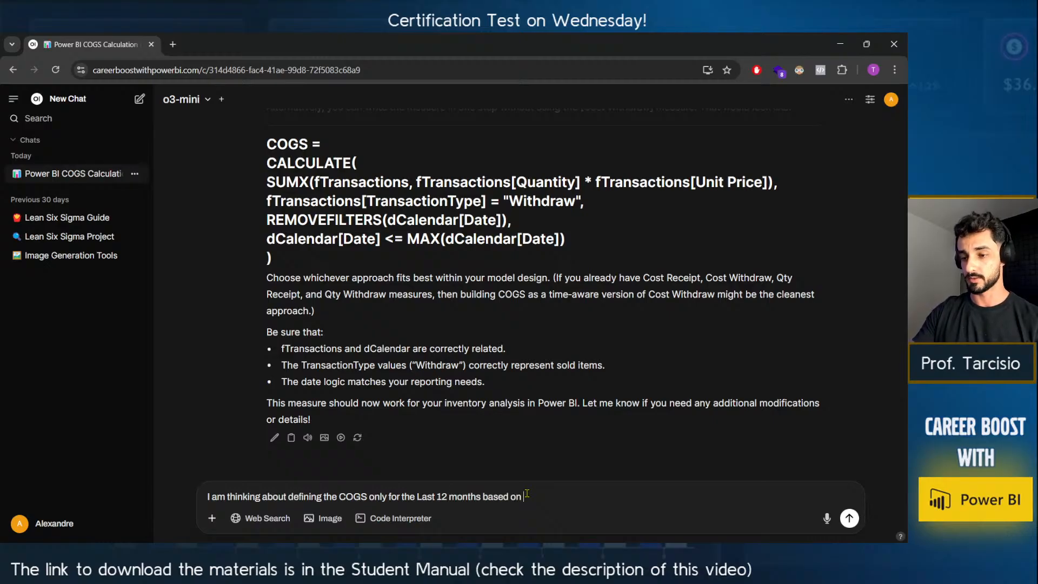
{"action": "type", "text": "the MAX sl"}
{"action": "key", "text": "BackSpace"}
{"action": "key", "text": "BackSpace"}
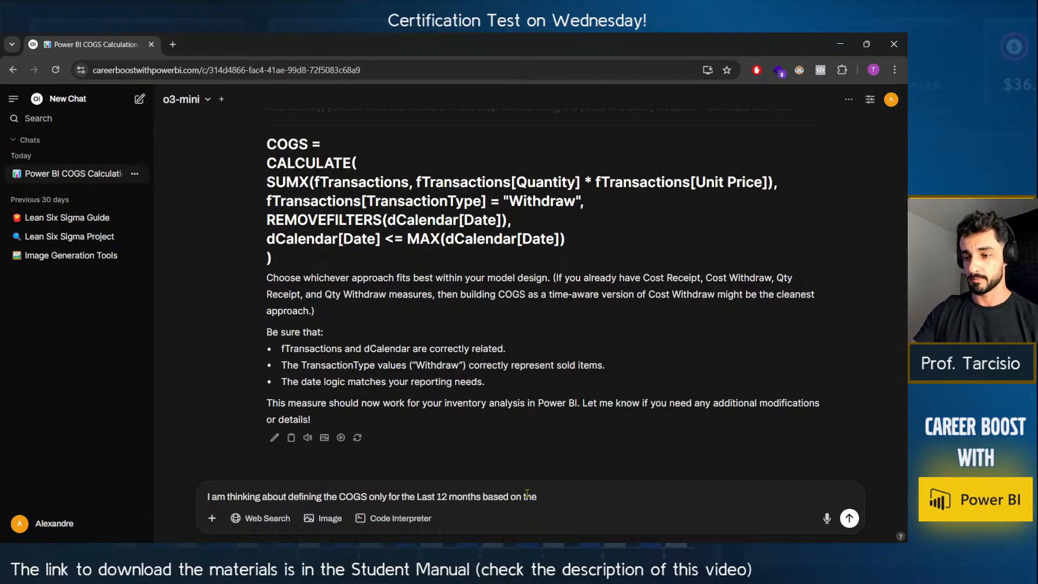
{"action": "type", "text": "MAX slicer"}
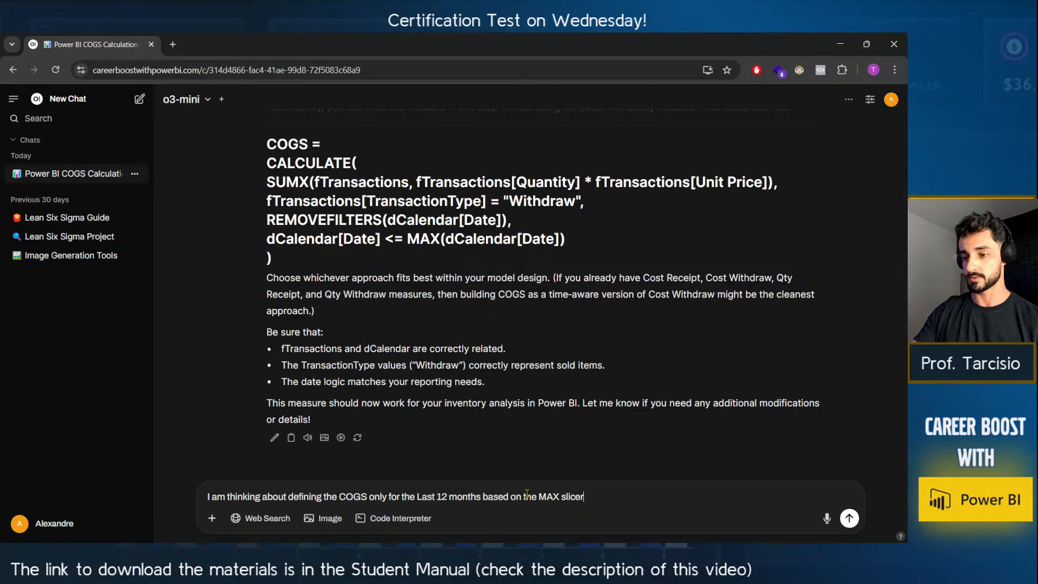
{"action": "type", "text": ". What do yoy"}
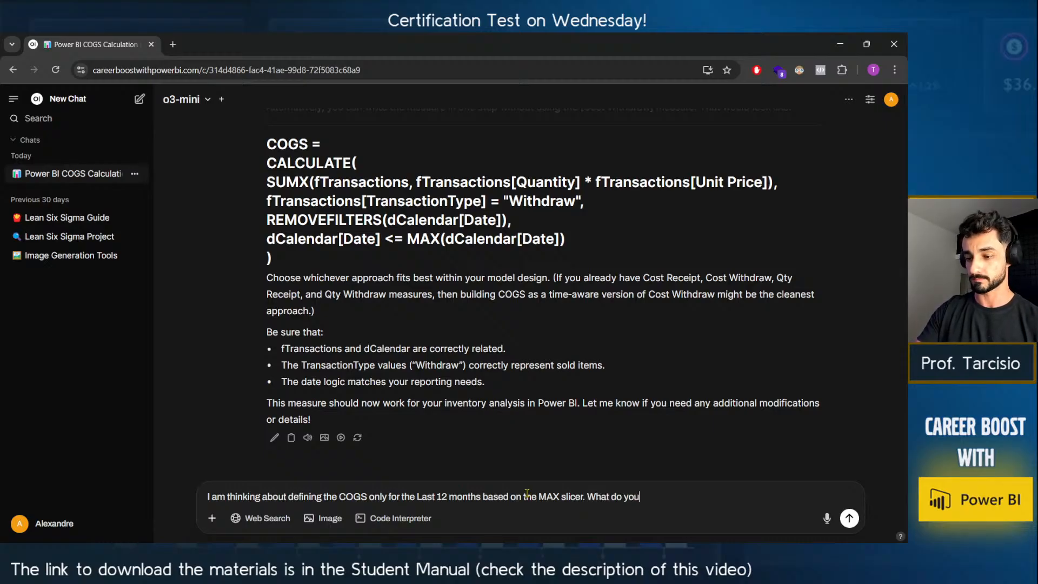
{"action": "type", "text": " think?"}
{"action": "key", "text": "Return"}
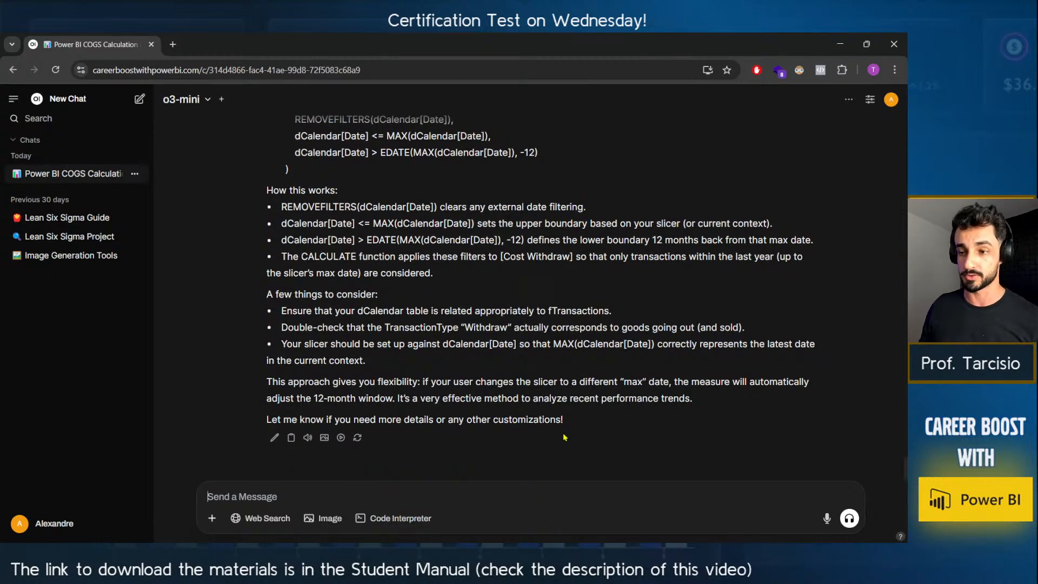
Read the opening paragraph of the new reply about focusing the COGS calculation on the last 12 months.
{"action": "scroll", "coordinate": [512, 386], "scroll_direction": "up", "scroll_amount": 5}
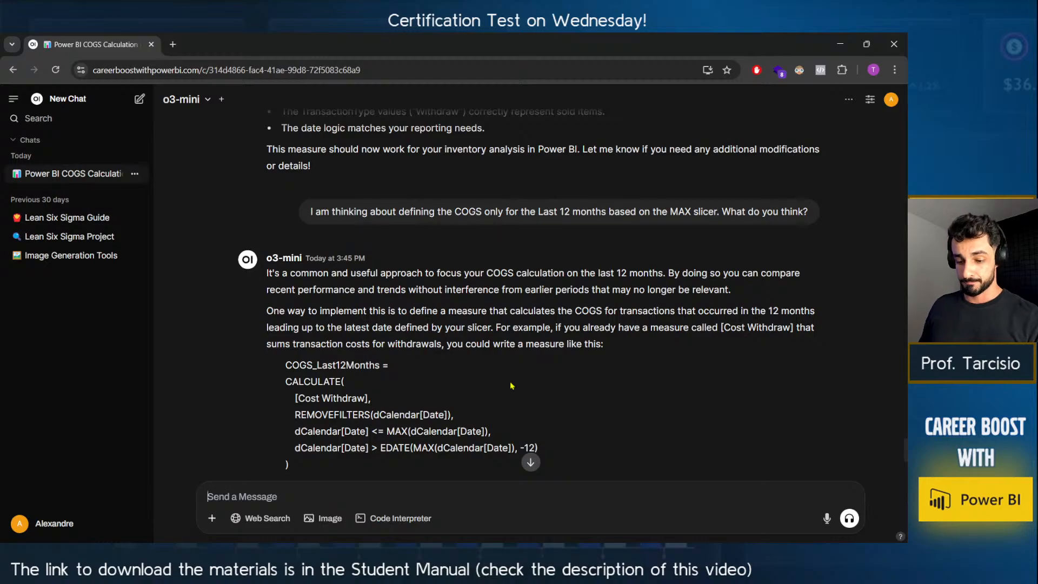
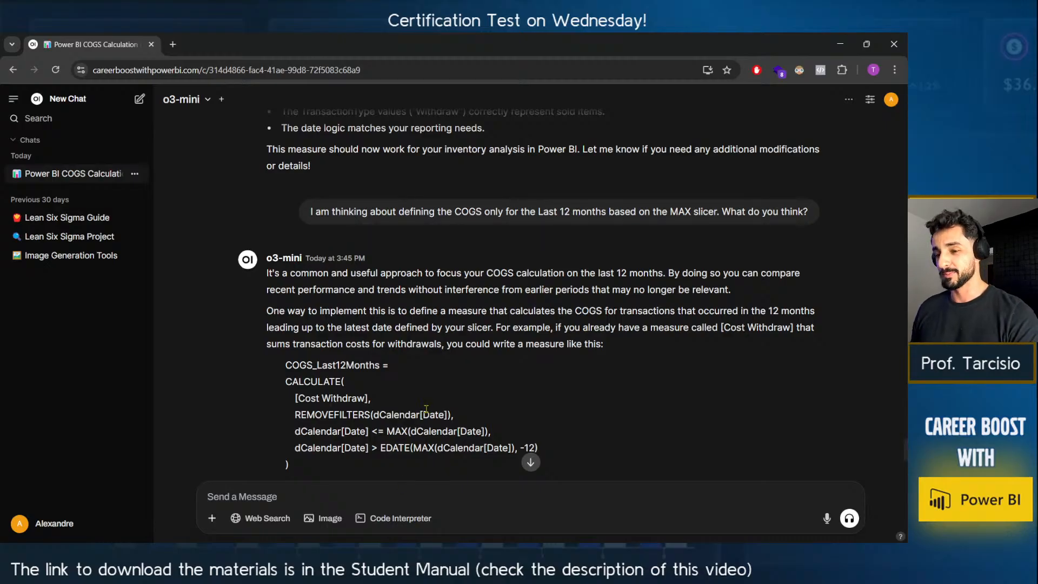
{"action": "scroll", "coordinate": [427, 444], "scroll_direction": "down", "scroll_amount": 2}
{"action": "scroll", "coordinate": [378, 422], "scroll_direction": "up", "scroll_amount": 4}
{"action": "scroll", "coordinate": [324, 402], "scroll_direction": "down", "scroll_amount": 2}
{"action": "scroll", "coordinate": [325, 402], "scroll_direction": "down", "scroll_amount": 3}
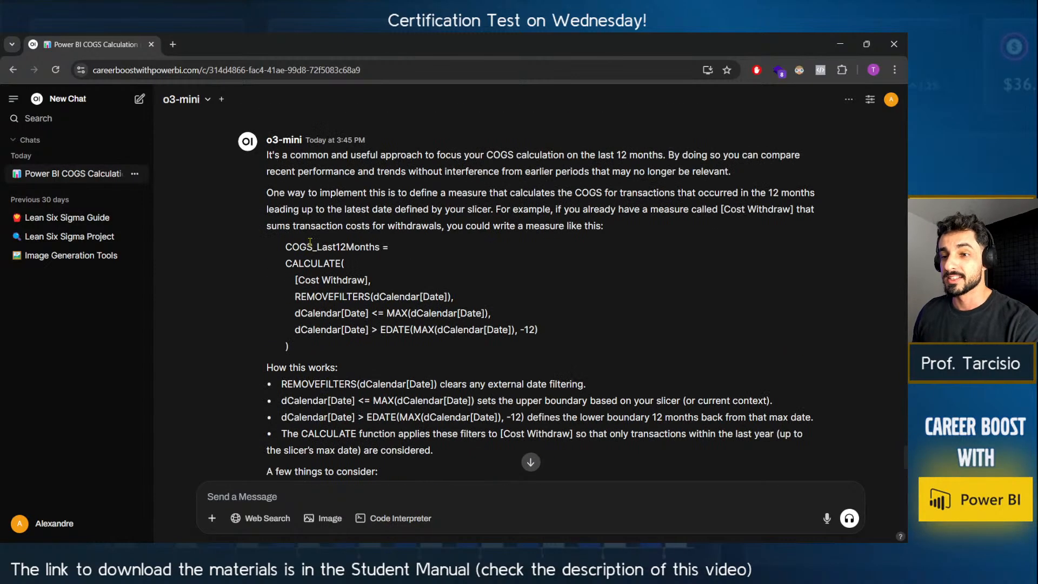
{"action": "scroll", "coordinate": [305, 281], "scroll_direction": "up", "scroll_amount": 2}
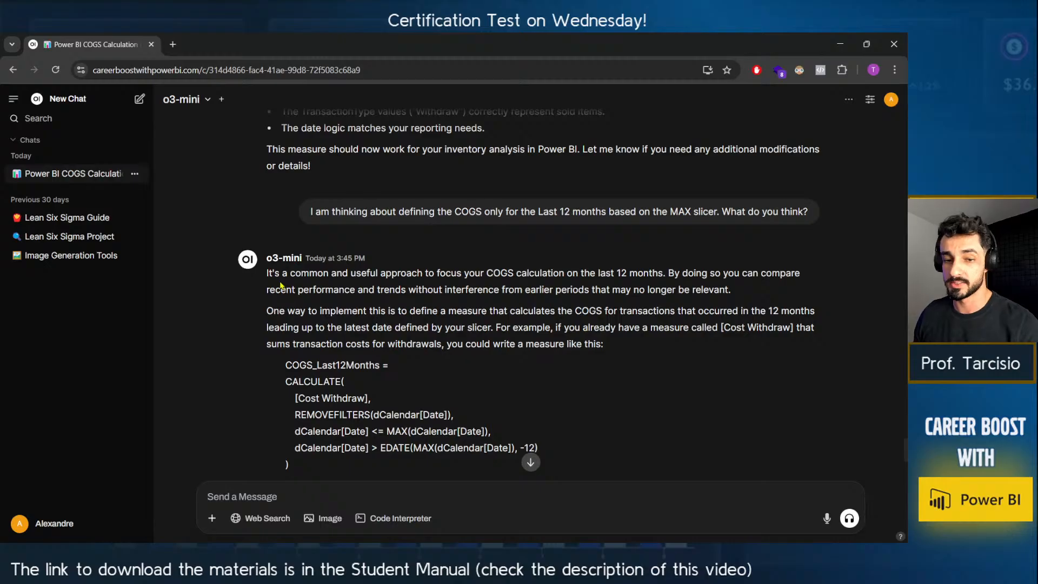
{"action": "left_click_drag", "start_coordinate": [266, 278], "coordinate": [666, 274]}
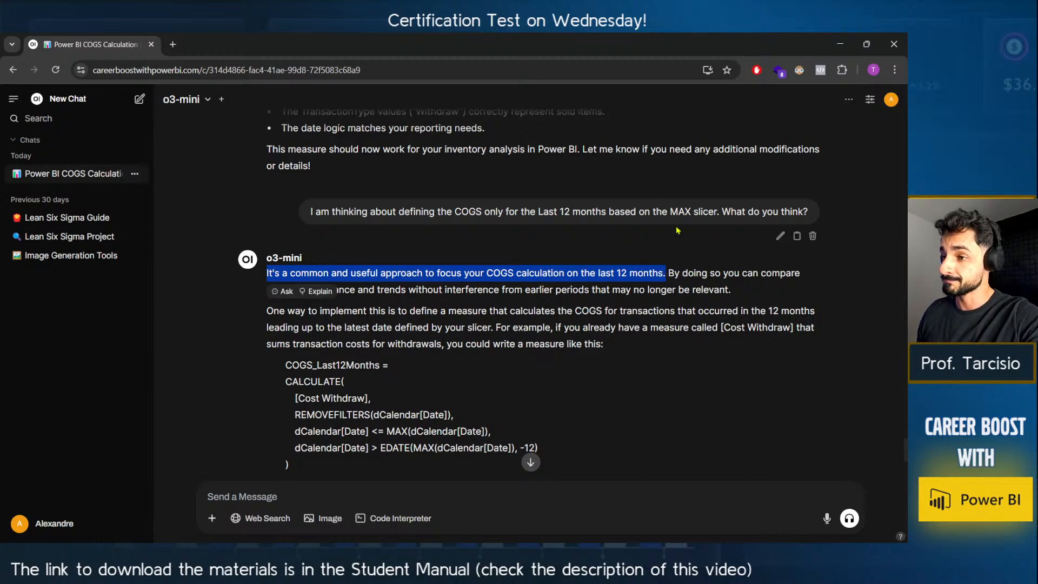
{"action": "left_click_drag", "start_coordinate": [682, 273], "coordinate": [732, 295]}
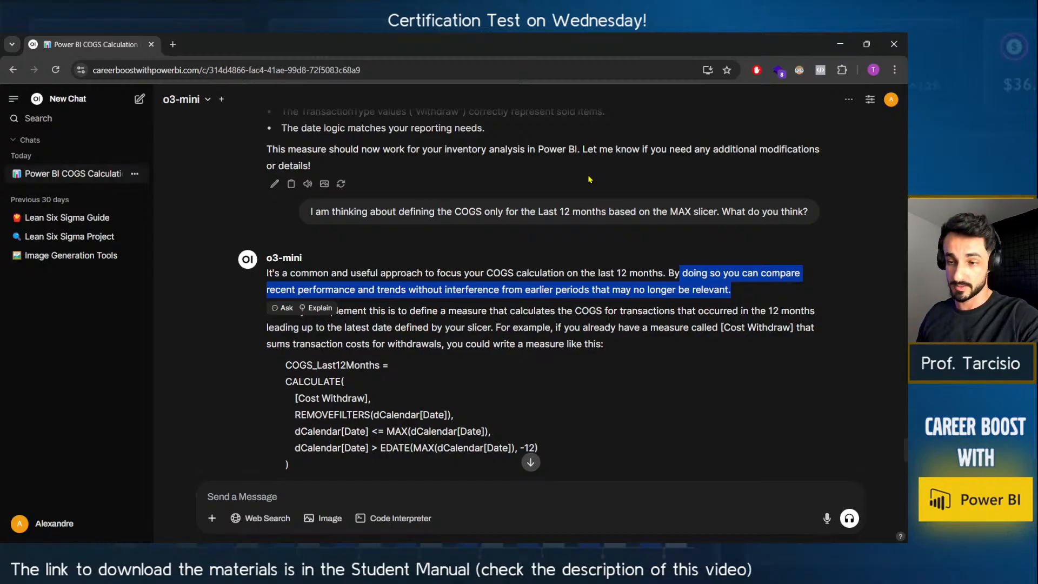
Review the suggested COGS_Last12Months measure and the explanation of how it works.
{"action": "scroll", "coordinate": [310, 412], "scroll_direction": "down", "scroll_amount": 1}
{"action": "left_click", "coordinate": [309, 412]}
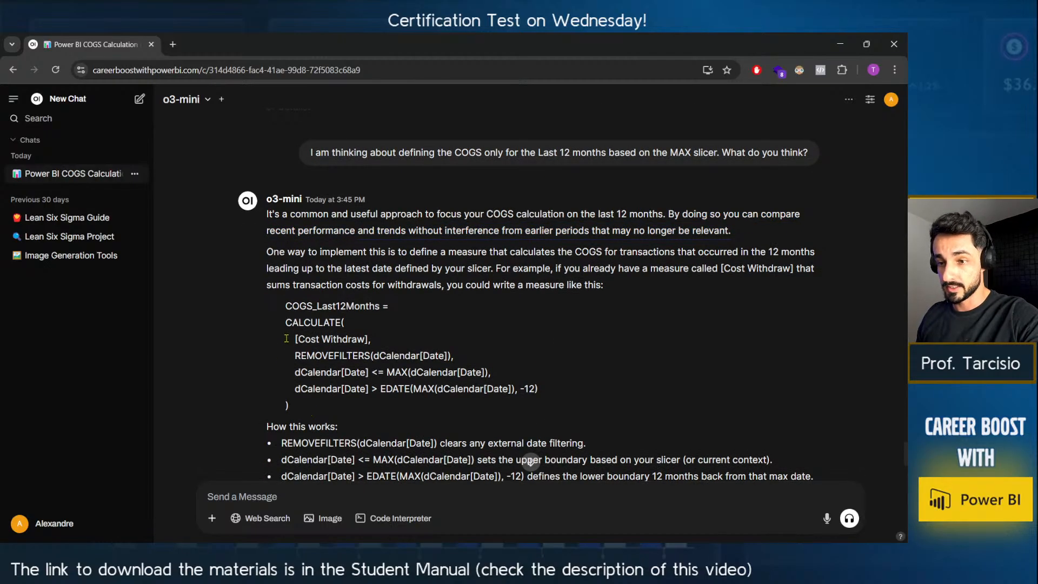
{"action": "scroll", "coordinate": [286, 339], "scroll_direction": "down", "scroll_amount": 2}
{"action": "left_click_drag", "start_coordinate": [288, 187], "coordinate": [428, 293]}
{"action": "left_click", "coordinate": [432, 291]}
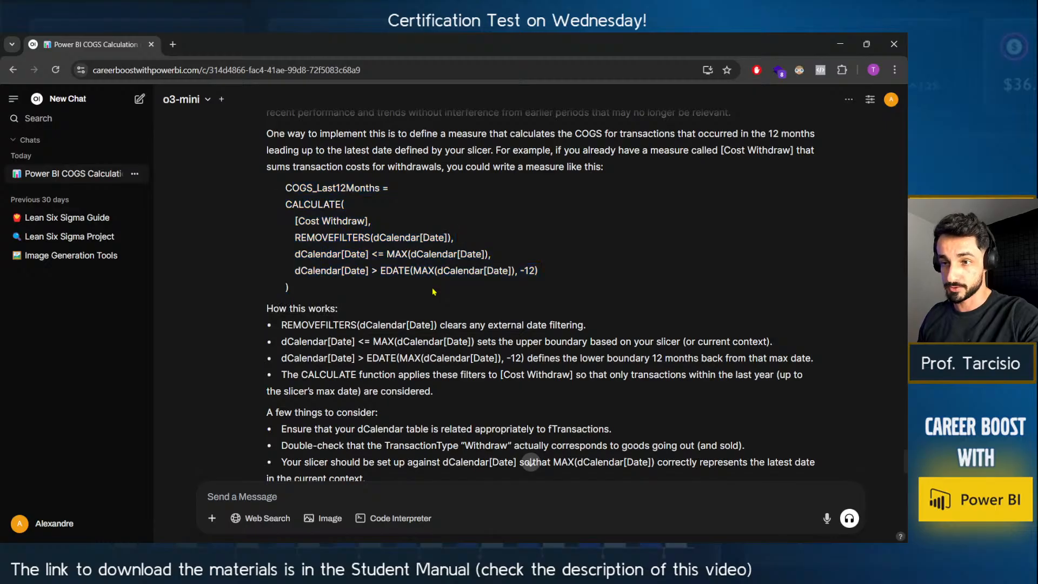
{"action": "scroll", "coordinate": [432, 292], "scroll_direction": "down", "scroll_amount": 3}
{"action": "scroll", "coordinate": [357, 321], "scroll_direction": "up", "scroll_amount": 5}
{"action": "scroll", "coordinate": [331, 323], "scroll_direction": "down", "scroll_amount": 1}
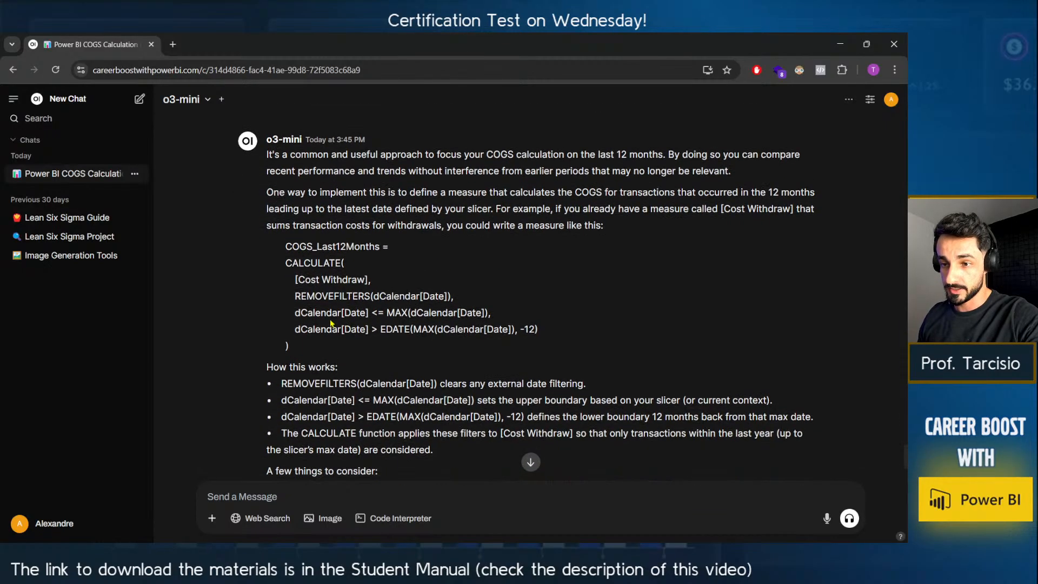
Examine the REMOVEFILTERS line and the dCalendar[Date] conditions using MAX and EDATE in the COGS_Last12Months measure.
{"action": "left_click_drag", "start_coordinate": [296, 312], "coordinate": [368, 313]}
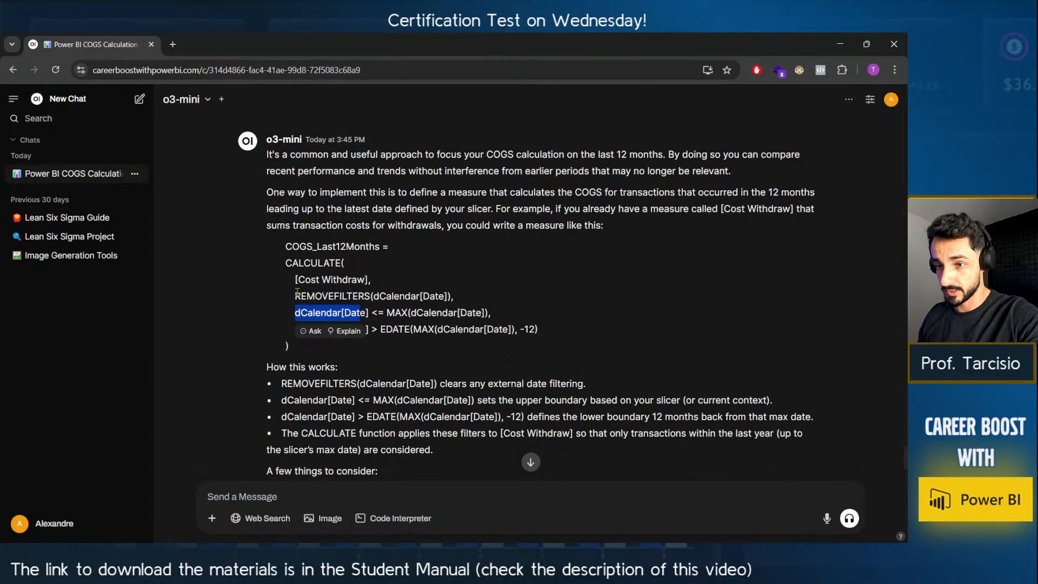
{"action": "left_click_drag", "start_coordinate": [296, 296], "coordinate": [453, 296]}
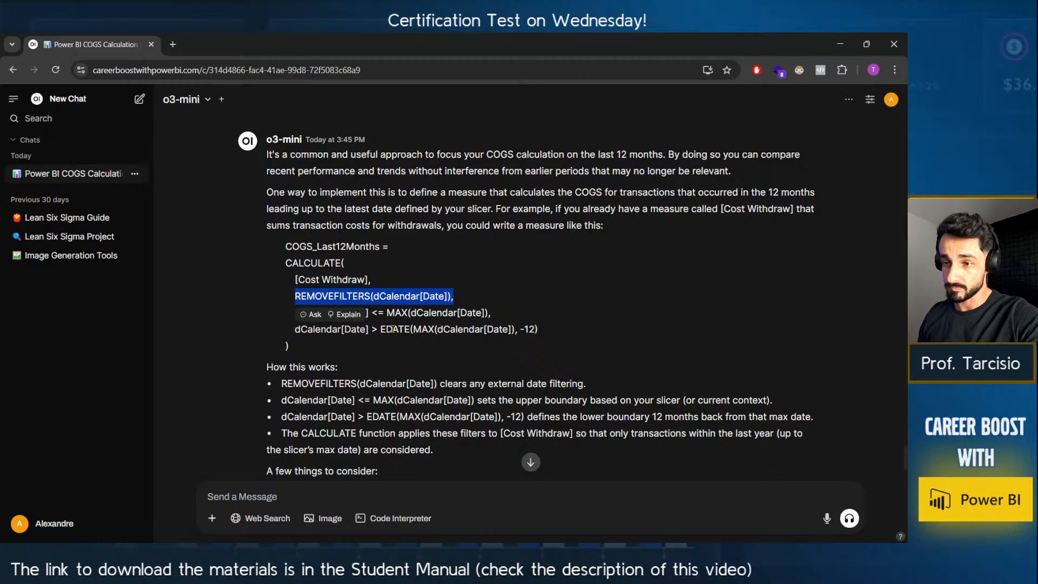
{"action": "left_click_drag", "start_coordinate": [391, 329], "coordinate": [399, 329]}
{"action": "left_click_drag", "start_coordinate": [291, 312], "coordinate": [367, 310]}
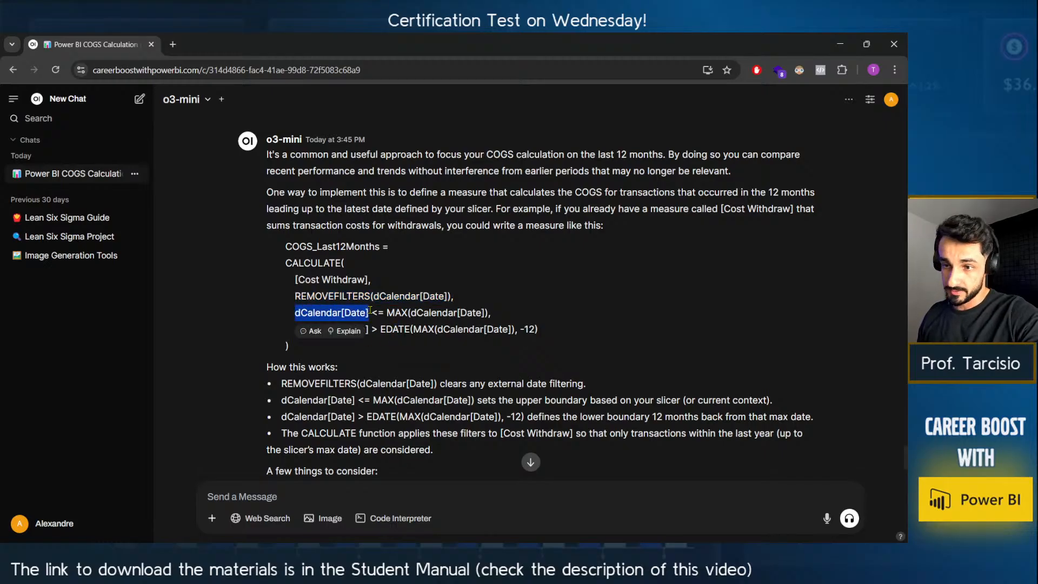
Examine how the MAX upper limit and the EDATE lower limit with -12 define the date window in the suggested measure.
{"action": "left_click", "coordinate": [372, 313]}
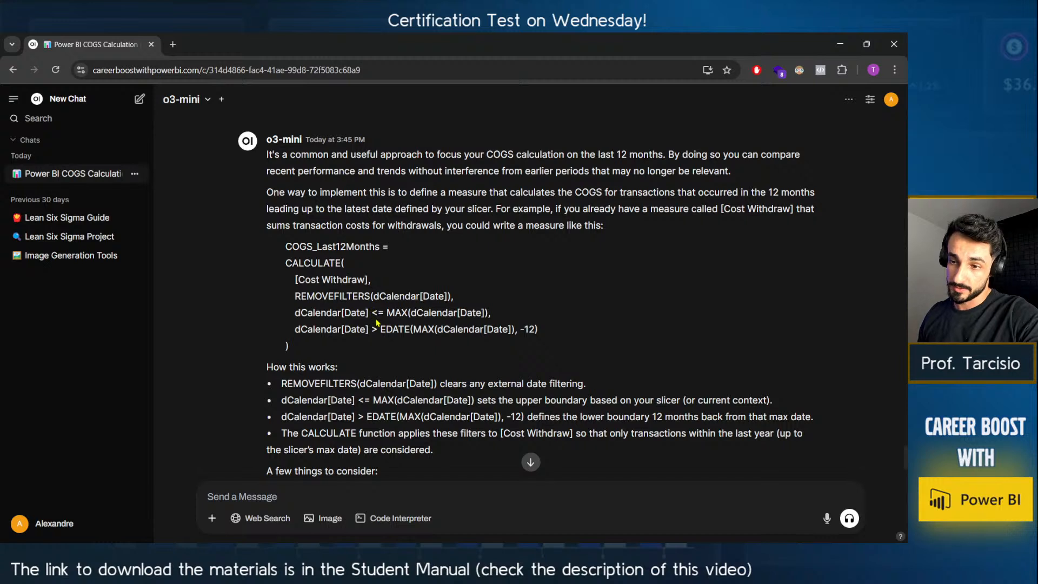
{"action": "left_click_drag", "start_coordinate": [388, 312], "coordinate": [508, 322]}
{"action": "left_click_drag", "start_coordinate": [291, 332], "coordinate": [538, 328]}
{"action": "left_click", "coordinate": [370, 339]}
{"action": "left_click", "coordinate": [403, 327]}
{"action": "left_click", "coordinate": [394, 330]}
{"action": "left_click", "coordinate": [558, 291]}
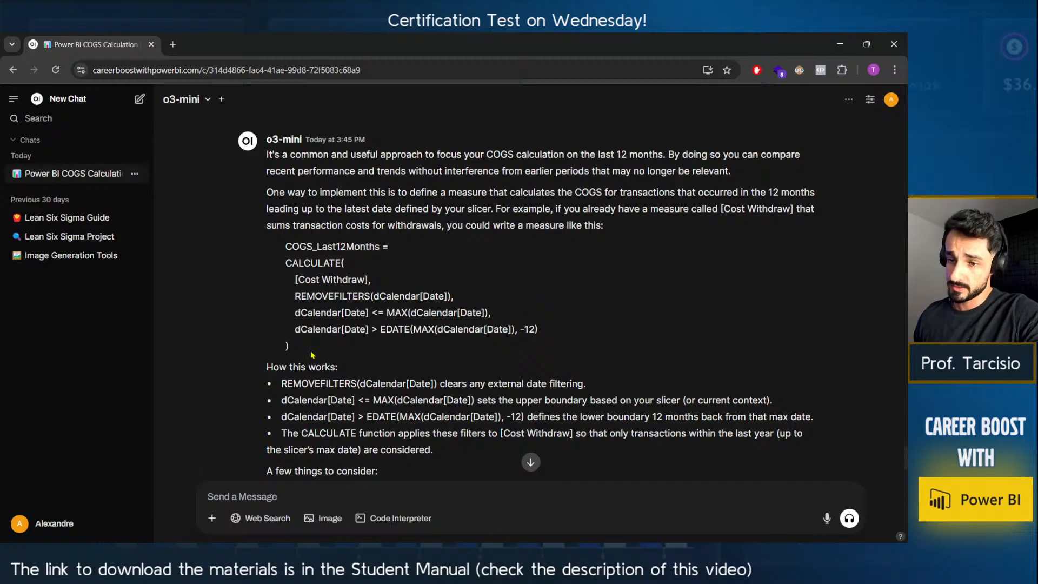
Copy the complete COGS_Last12Months formula from the chat reply and switch to Power BI Desktop.
{"action": "left_click_drag", "start_coordinate": [300, 354], "coordinate": [289, 257]}
{"action": "right_click", "coordinate": [306, 260]}
{"action": "left_click", "coordinate": [311, 266]}
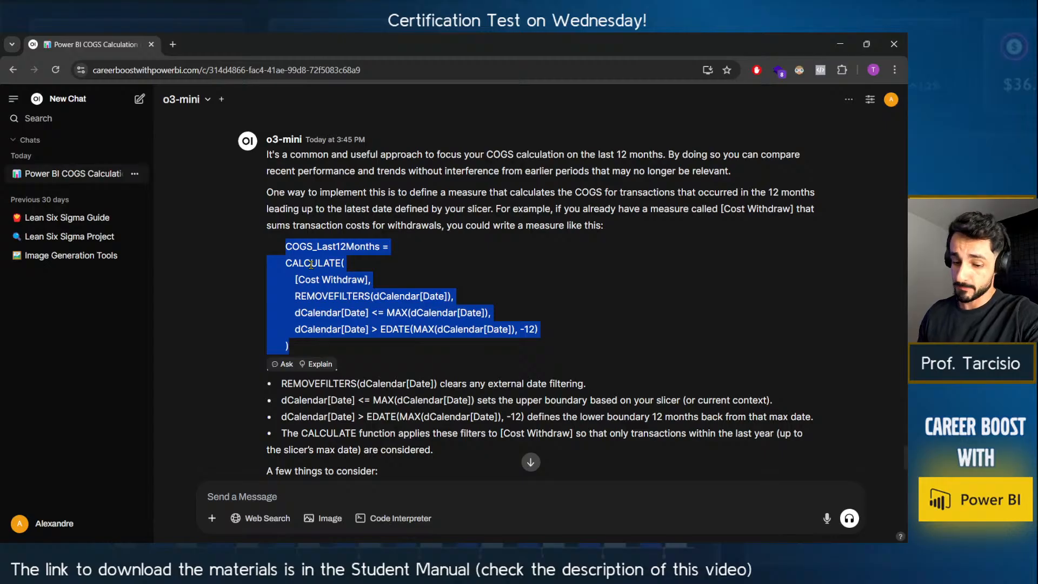
{"action": "key", "text": "alt+Tab"}
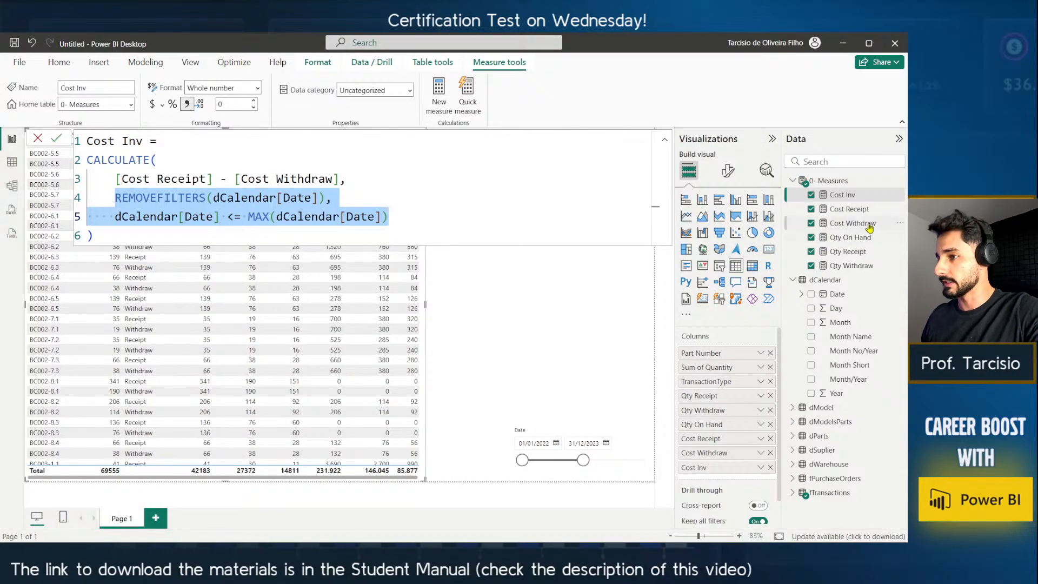
Create a new measure in the 0- Measures table from the copied COGS_Last12Months formula and commit it.
{"action": "right_click", "coordinate": [860, 224]}
{"action": "left_click", "coordinate": [805, 258]}
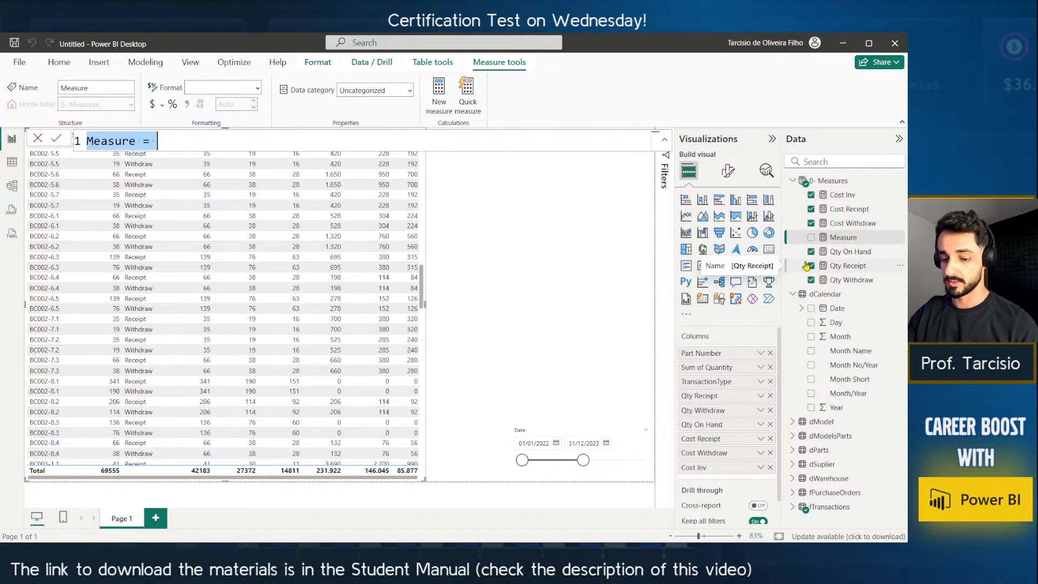
{"action": "type", "text": "COGS "}
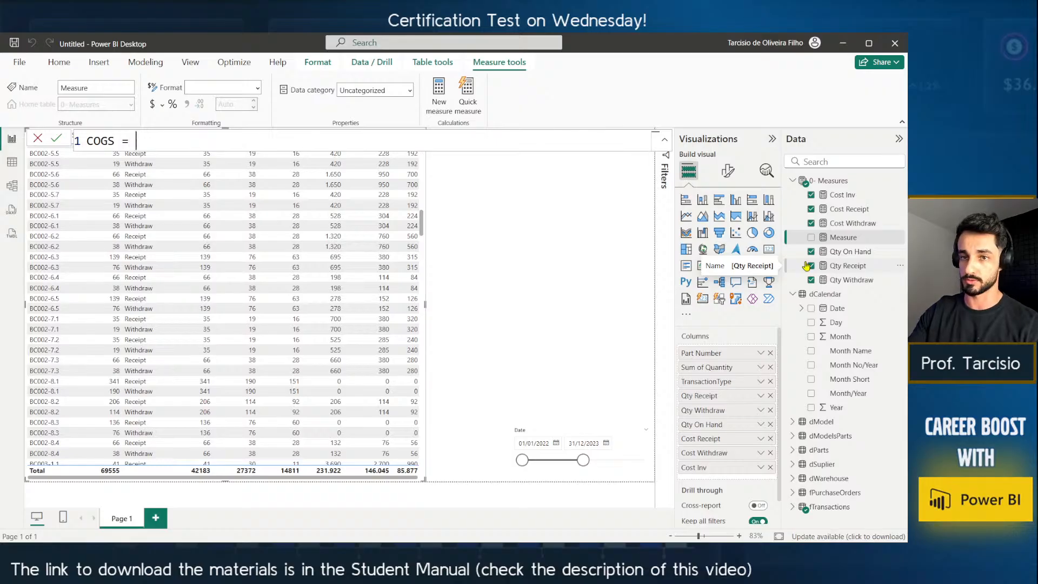
{"action": "type", "text": "="}
{"action": "key", "text": "ctrl+v"}
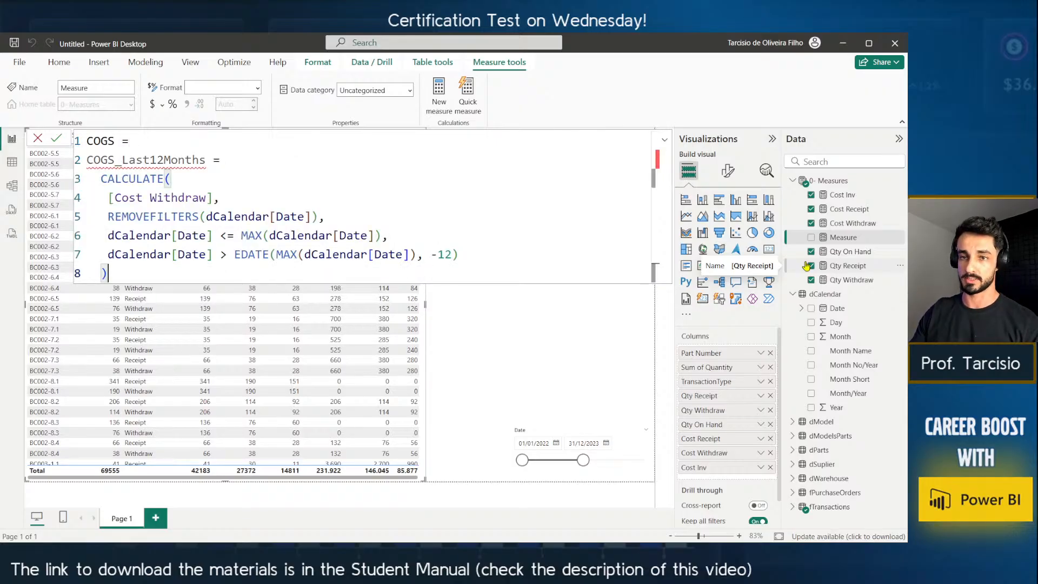
{"action": "key", "text": "ctrl+a"}
{"action": "key", "text": "ctrl+v"}
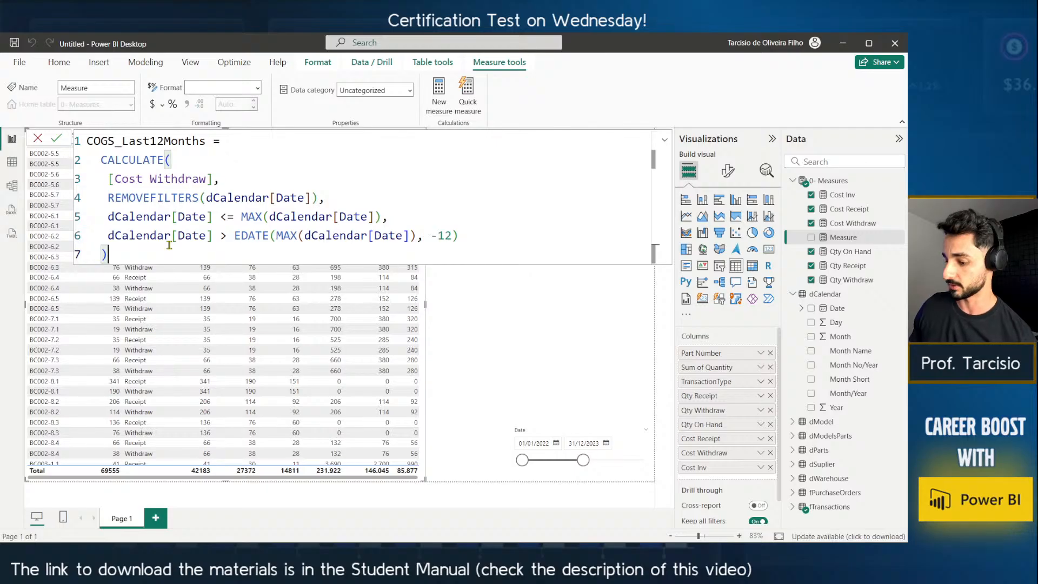
{"action": "key", "text": "Return"}
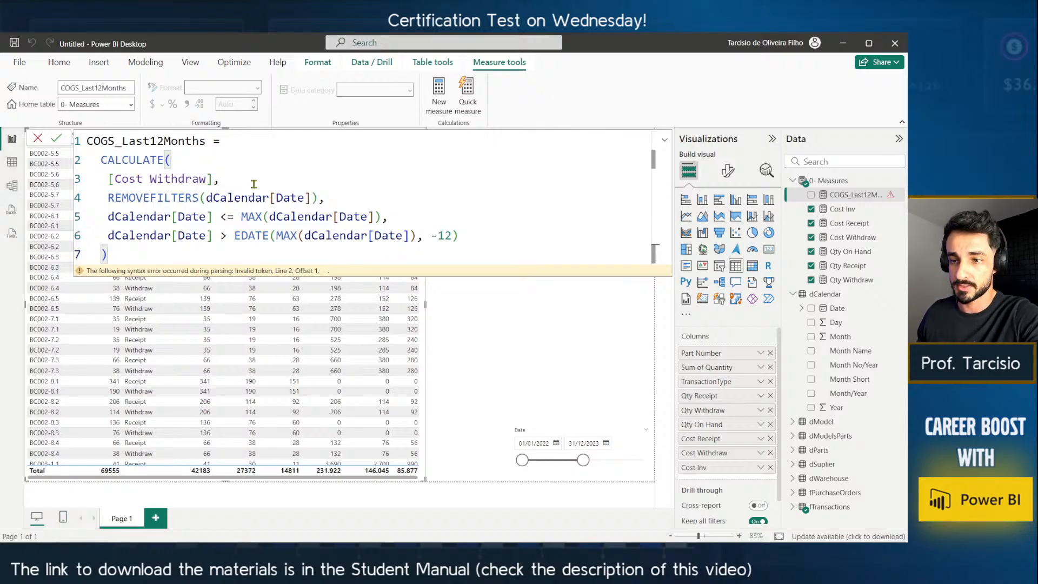
Reduce the indentation before CALCULATE, move the closing parenthesis to the start of its line, and commit the formula.
{"action": "left_click", "coordinate": [227, 180]}
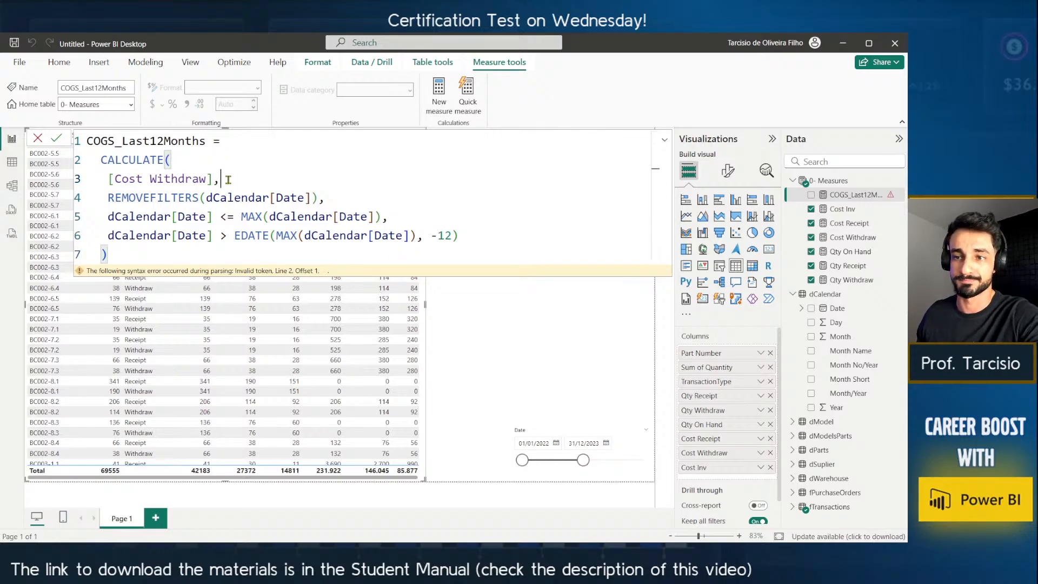
{"action": "left_click", "coordinate": [102, 159]}
{"action": "key", "text": "BackSpace"}
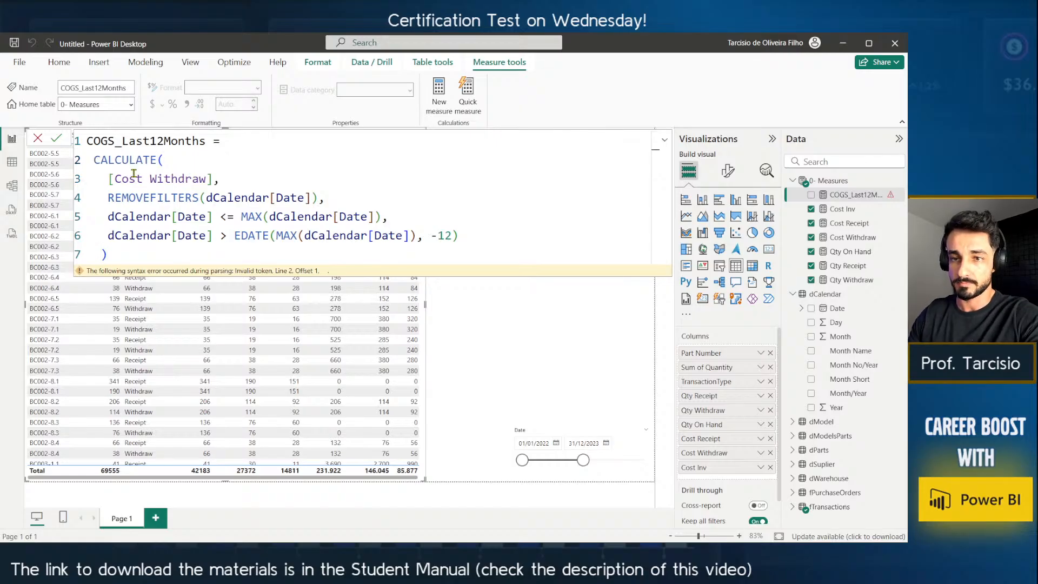
{"action": "key", "text": "Down"}
{"action": "key", "text": "Down"}
{"action": "key", "text": "Down"}
{"action": "key", "text": "Down"}
{"action": "key", "text": "Down"}
{"action": "key", "text": "End"}
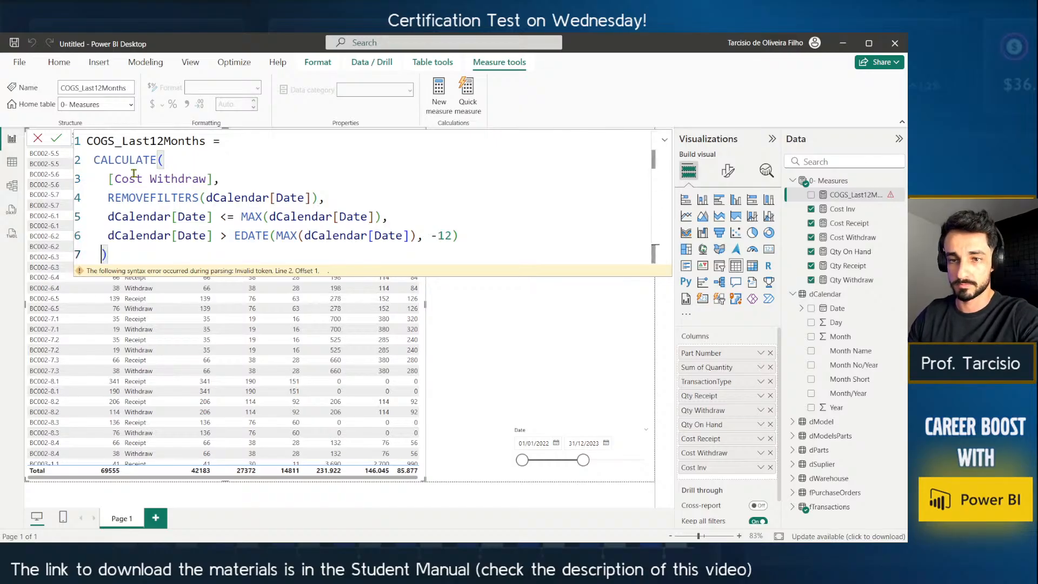
{"action": "key", "text": "BackSpace"}
{"action": "key", "text": "BackSpace"}
{"action": "key", "text": "Up"}
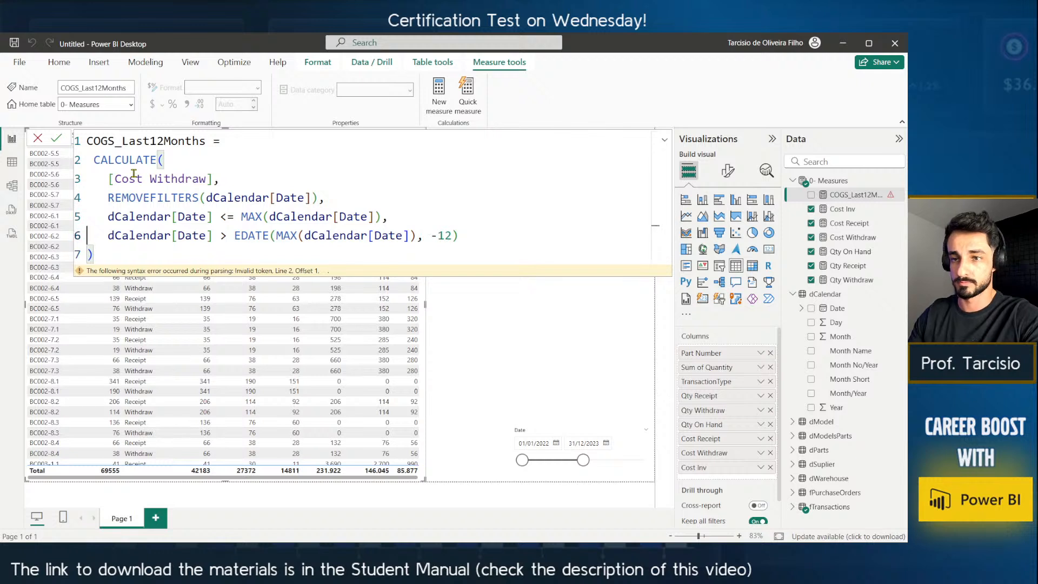
{"action": "key", "text": "Up"}
{"action": "key", "text": "Up"}
{"action": "key", "text": "Up"}
{"action": "key", "text": "Up"}
{"action": "key", "text": "Return"}
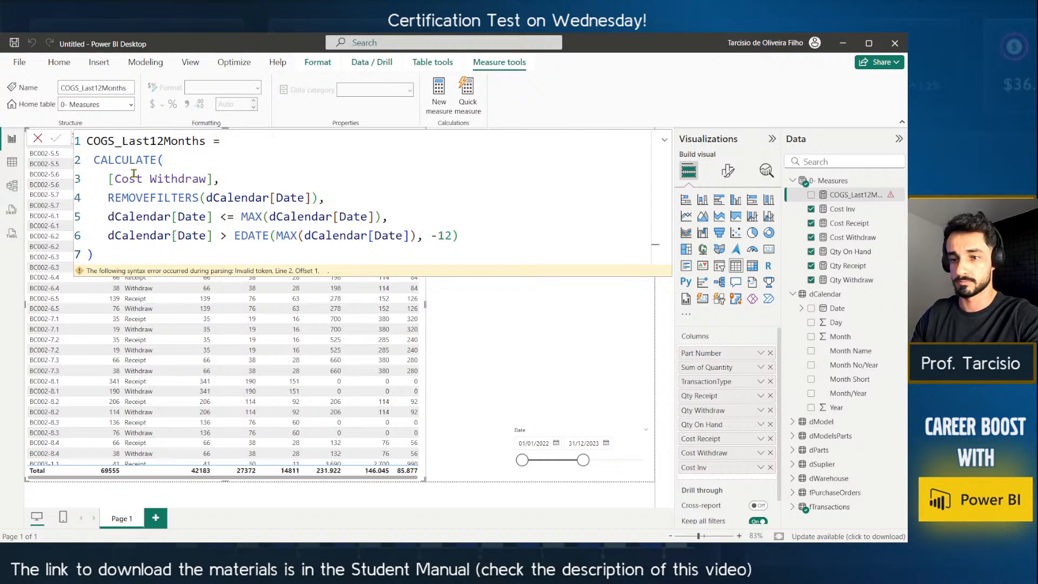
Remove the remaining space before CALCULATE so that it starts flush on the line below the measure name.
{"action": "left_click", "coordinate": [95, 159]}
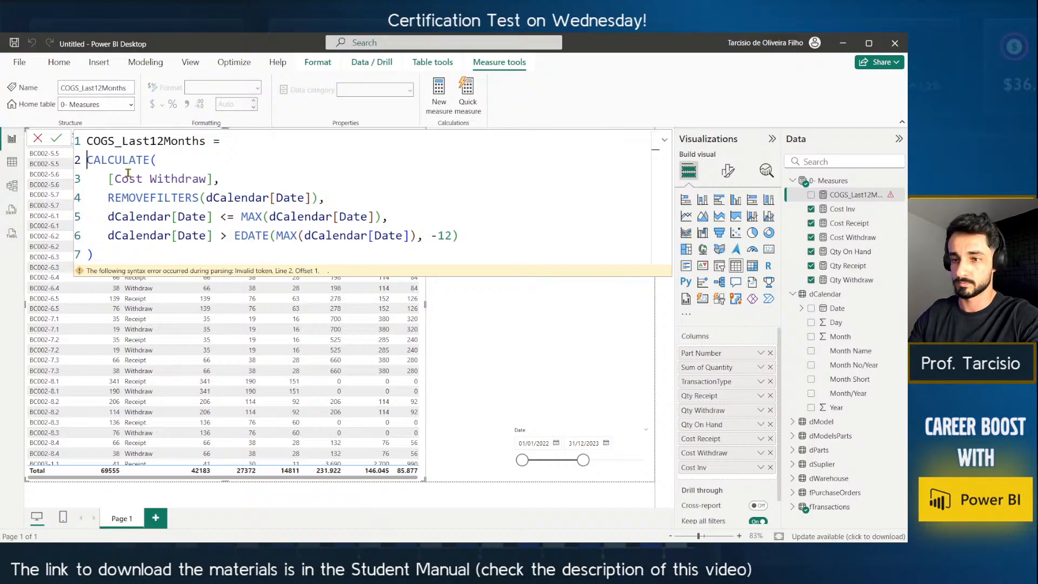
{"action": "key", "text": "BackSpace"}
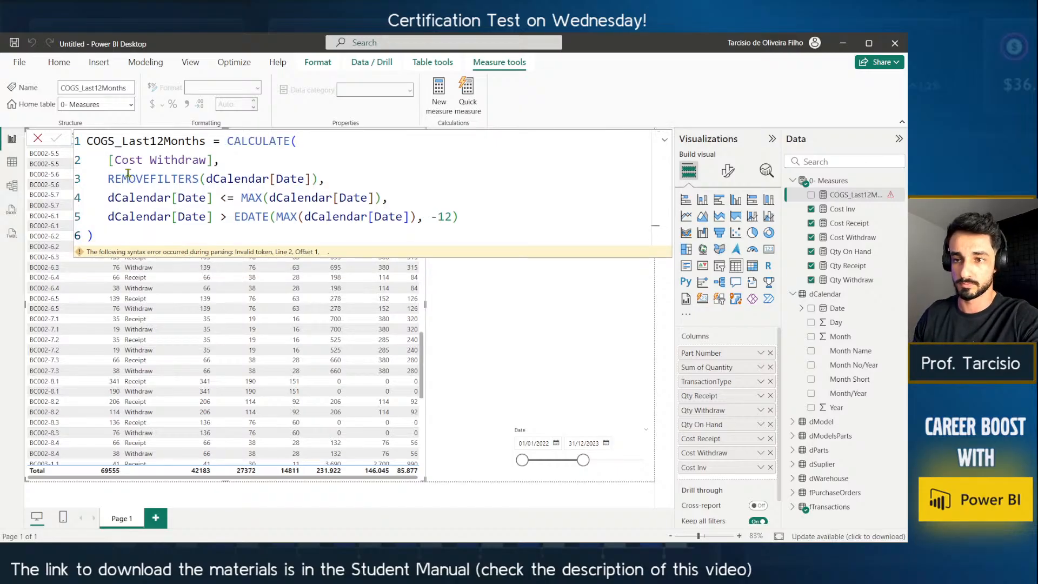
{"action": "left_click", "coordinate": [229, 141]}
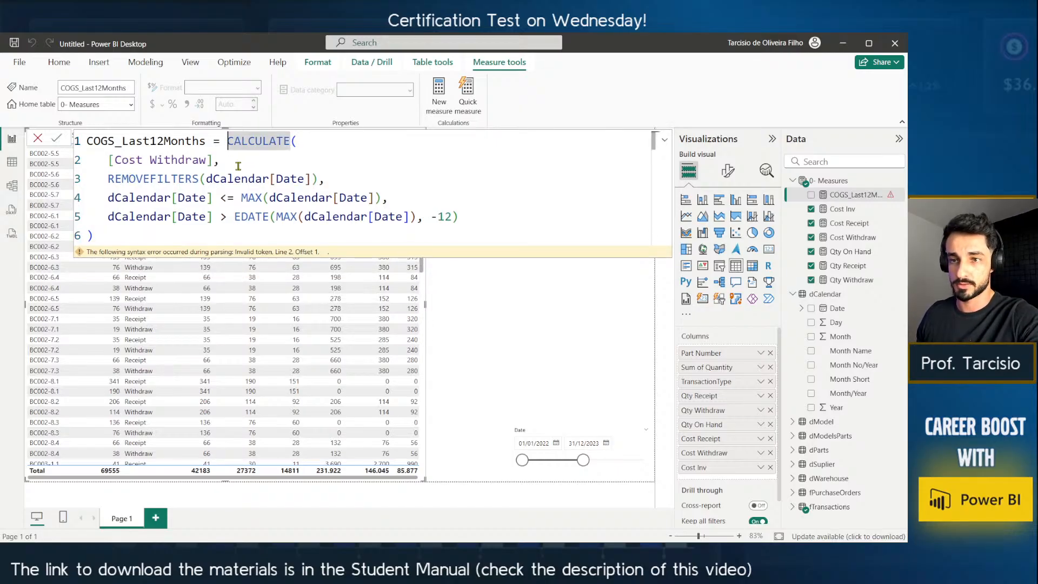
{"action": "key", "text": "shift+Return"}
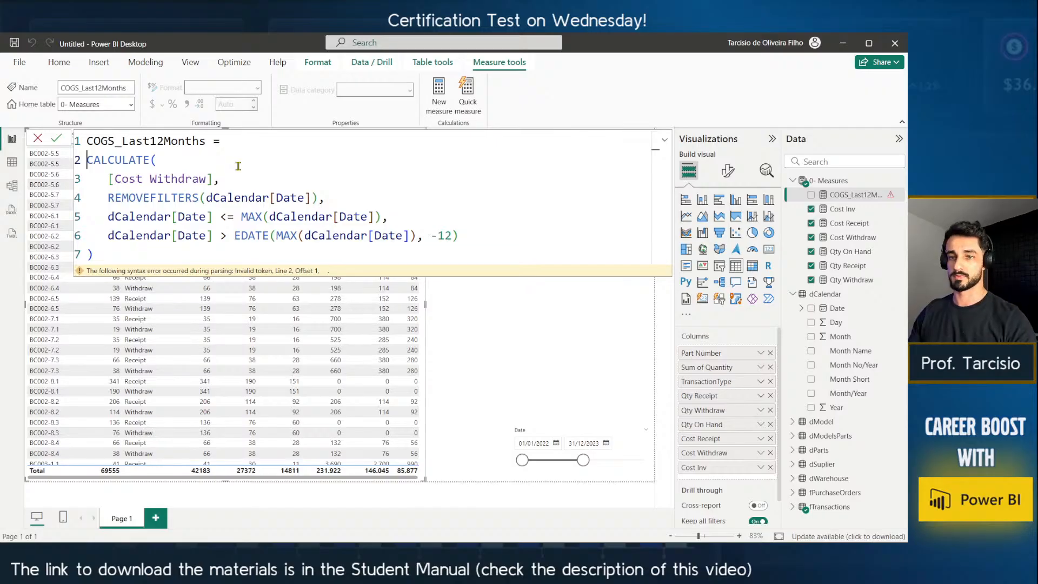
Take out the whole CALCULATE expression, paste it back below the measure name, and commit the formula.
{"action": "key", "text": "shift+End"}
{"action": "key", "text": "shift+Down"}
{"action": "key", "text": "shift+Down"}
{"action": "key", "text": "shift+Down"}
{"action": "key", "text": "shift+Down"}
{"action": "key", "text": "shift+Down"}
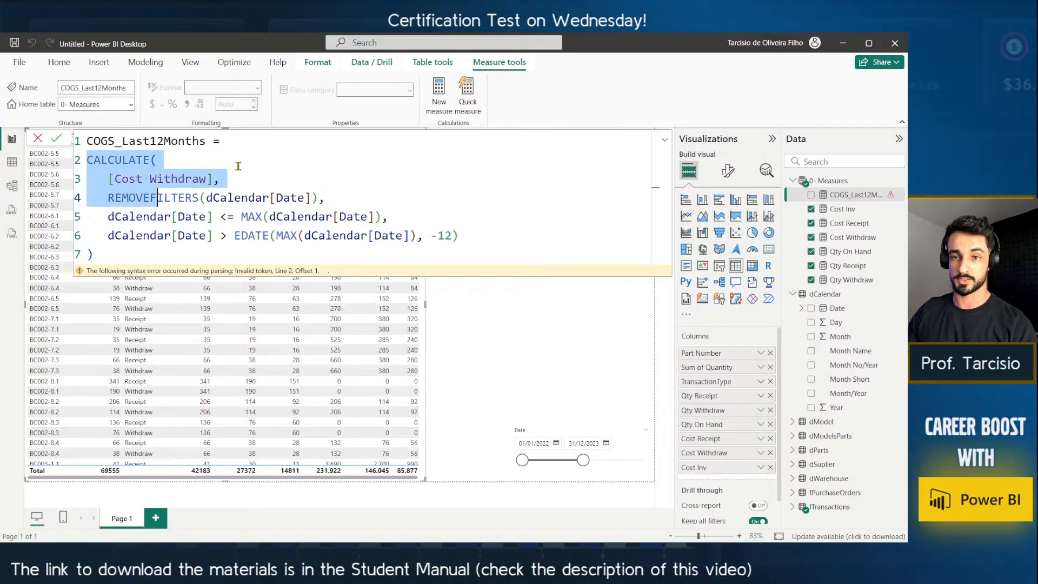
{"action": "key", "text": "BackSpace"}
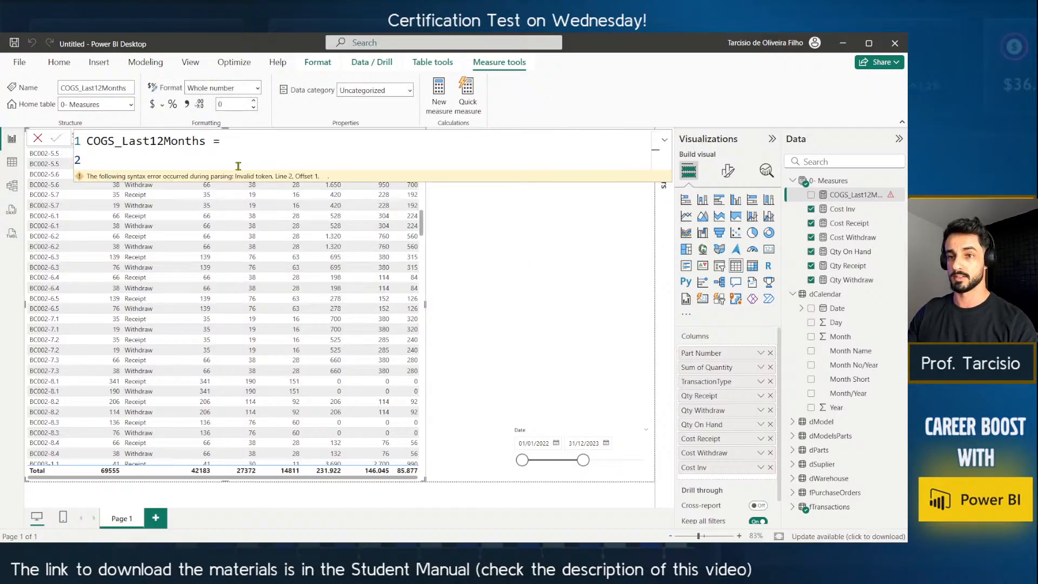
{"action": "key", "text": "ctrl+v"}
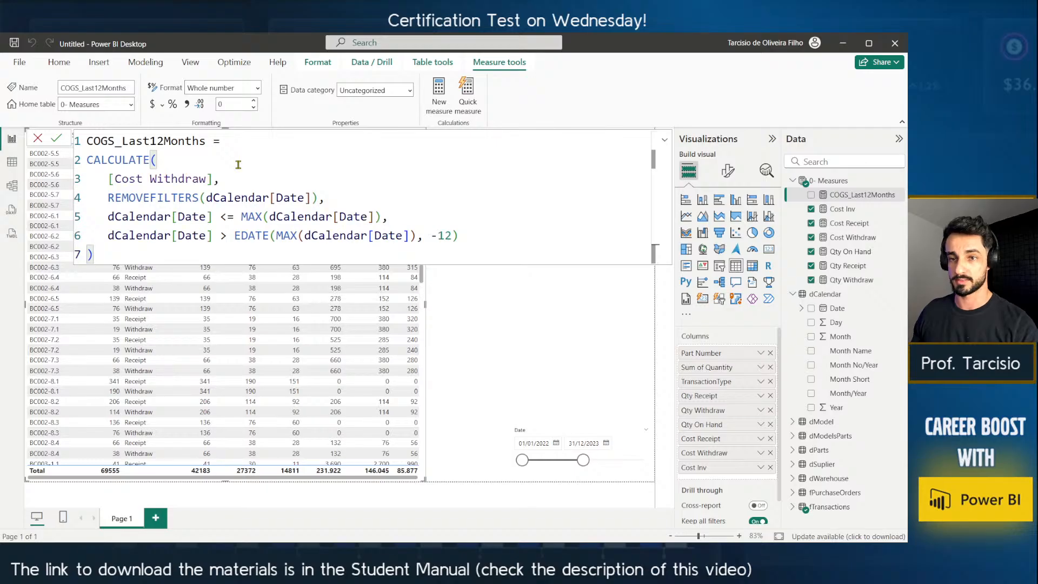
{"action": "key", "text": "Return"}
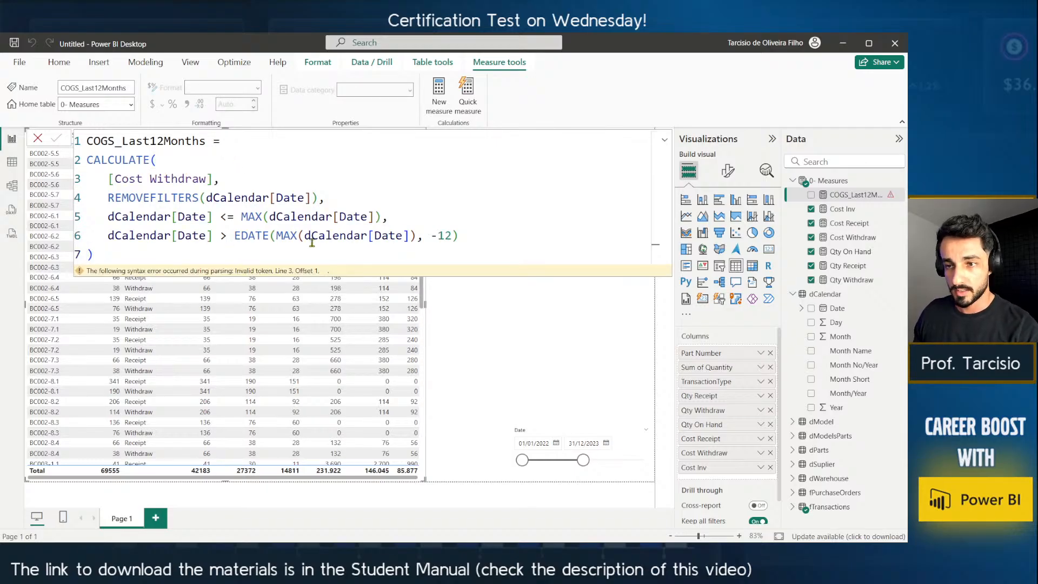
Retype the closing bracket and comma after [Cost Withdraw] in the COGS_Last12Months formula.
{"action": "left_click", "coordinate": [247, 236]}
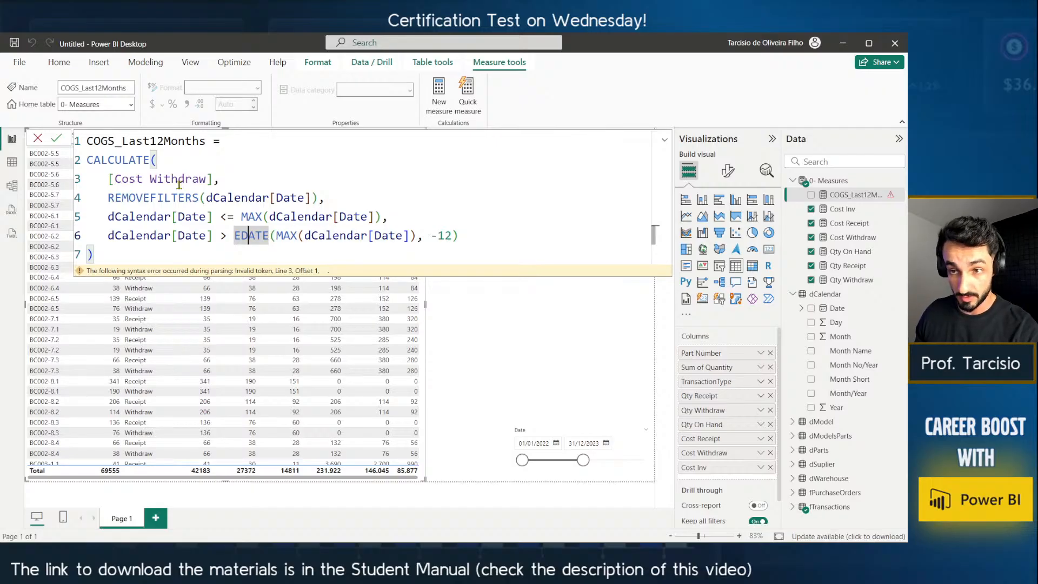
{"action": "left_click", "coordinate": [219, 184]}
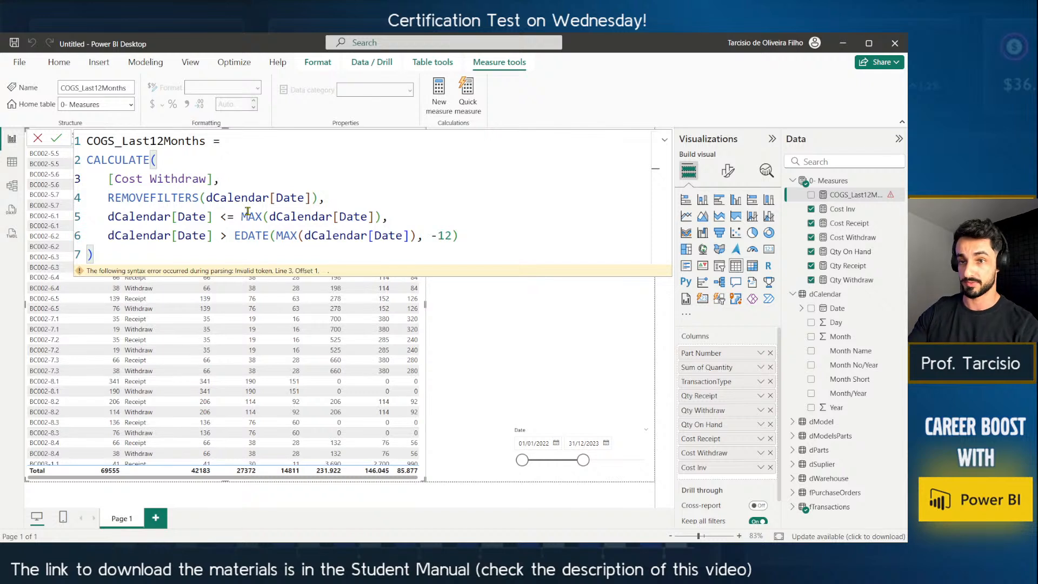
{"action": "key", "text": "BackSpace"}
{"action": "type", "text": ","}
{"action": "key", "text": "BackSpace"}
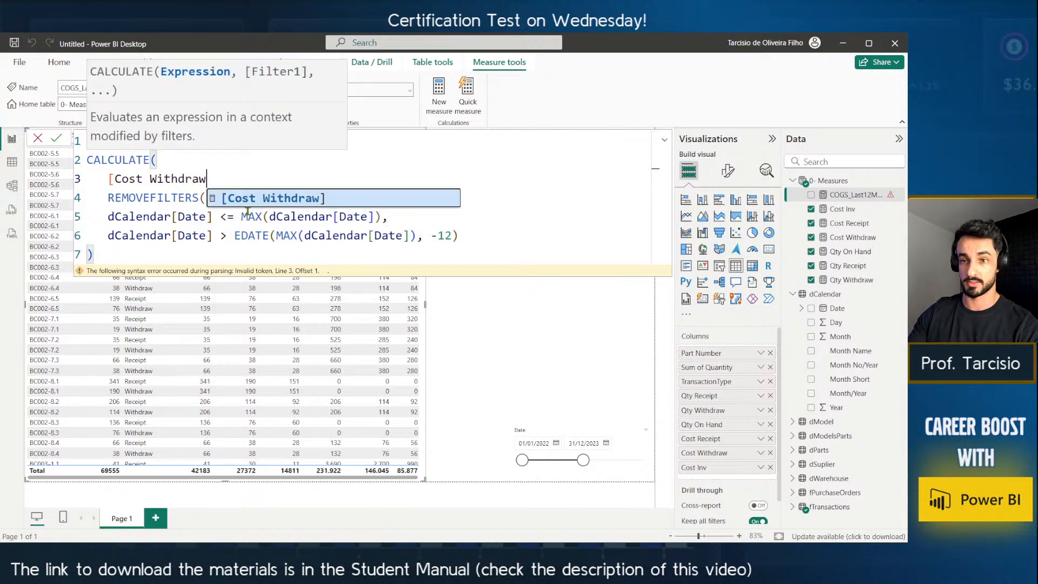
{"action": "type", "text": "])"}
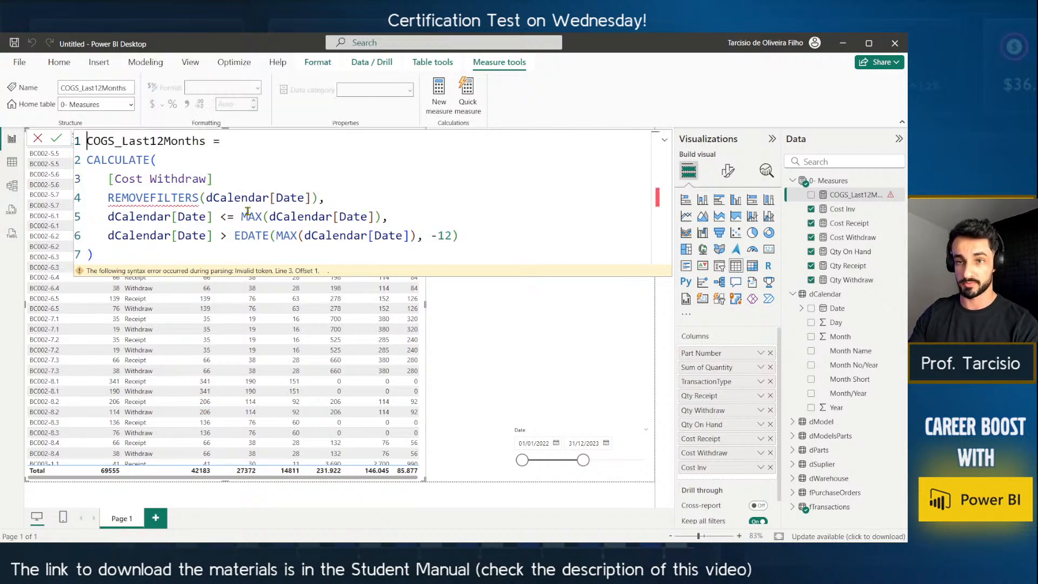
{"action": "type", "text": ","}
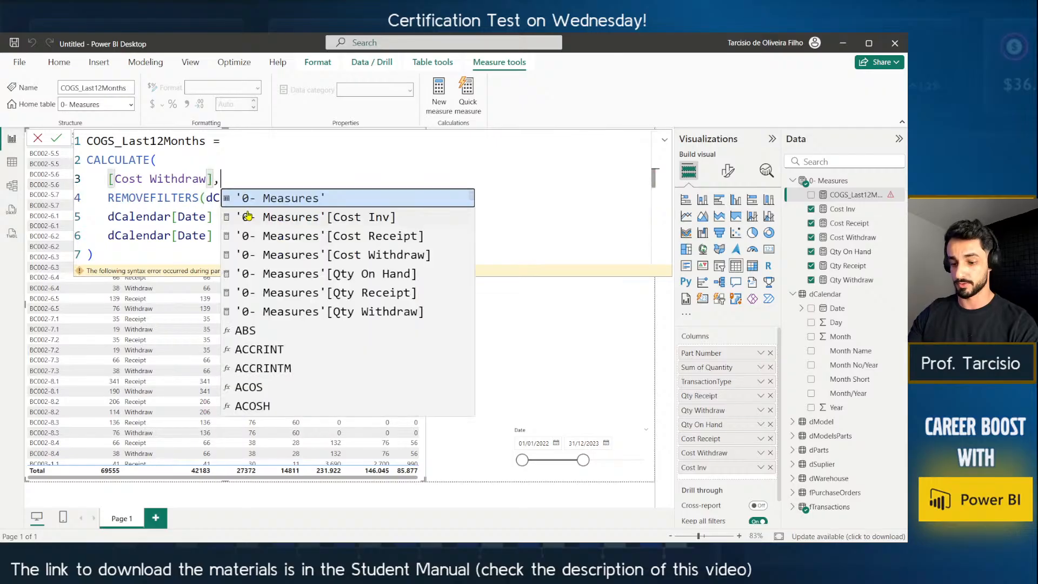
Copy the dCalendar[Date] > EDATE(MAX(dCalendar[Date]), -12) condition with its preceding comma and delete it from the formula.
{"action": "key", "text": "Escape"}
{"action": "key", "text": "Down"}
{"action": "key", "text": "Down"}
{"action": "key", "text": "Down"}
{"action": "key", "text": "Right"}
{"action": "key", "text": "Right"}
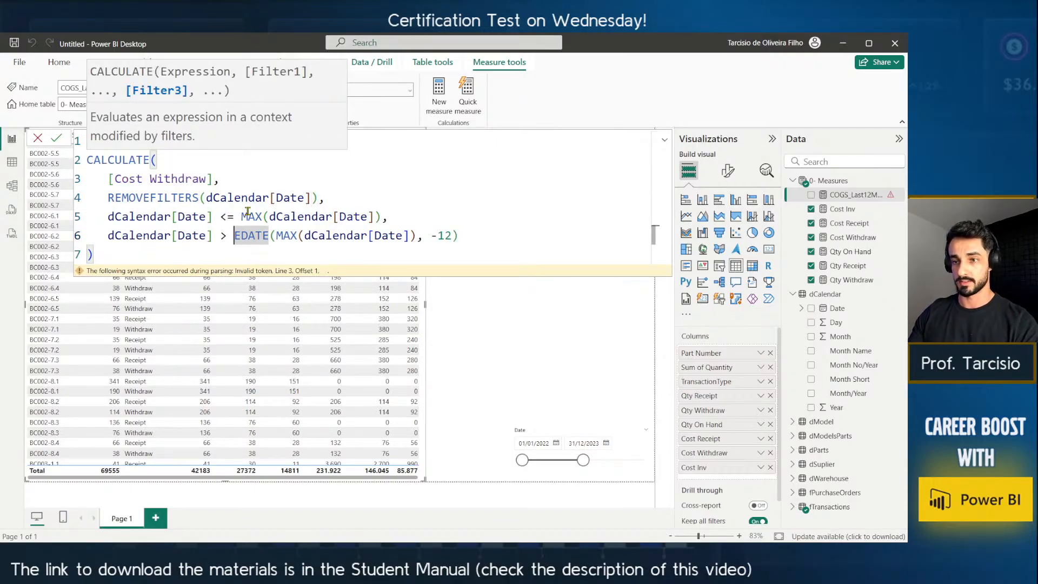
{"action": "key", "text": "End"}
{"action": "key", "text": "shift+Up"}
{"action": "key", "text": "shift+Left"}
{"action": "key", "text": "ctrl+c"}
{"action": "key", "text": "BackSpace"}
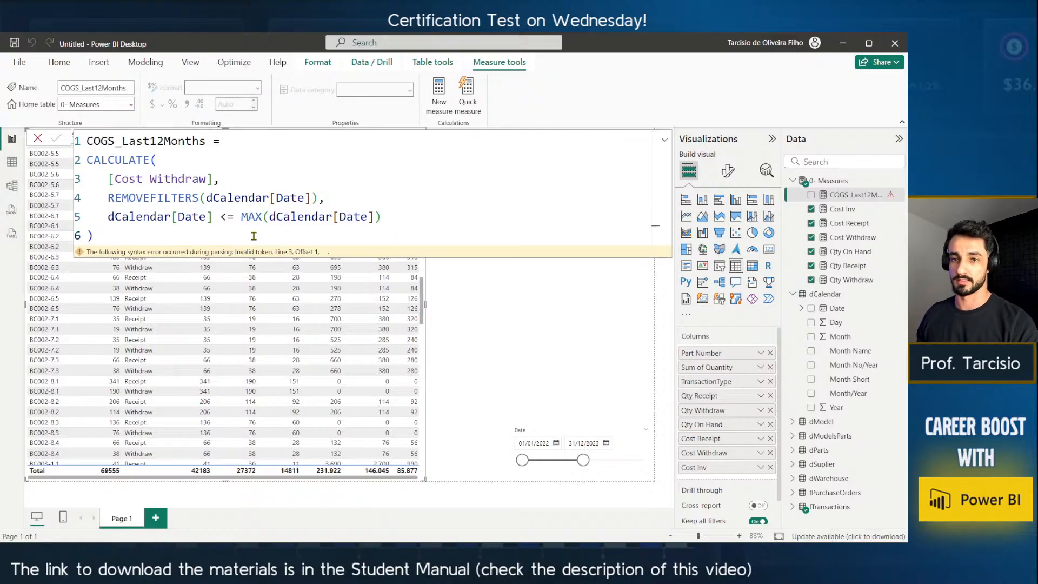
{"action": "left_click", "coordinate": [253, 236]}
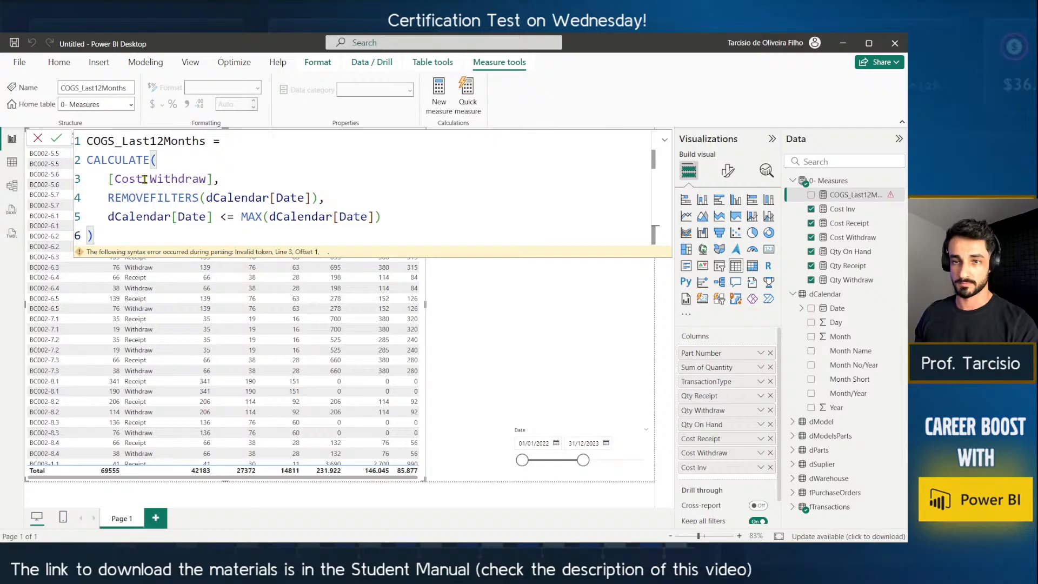
Try committing the measure name with a space instead of the underscore, and restore the name to COGS_Last12Months.
{"action": "double_click", "coordinate": [117, 140]}
{"action": "key", "text": "Delete"}
{"action": "key", "text": "Return"}
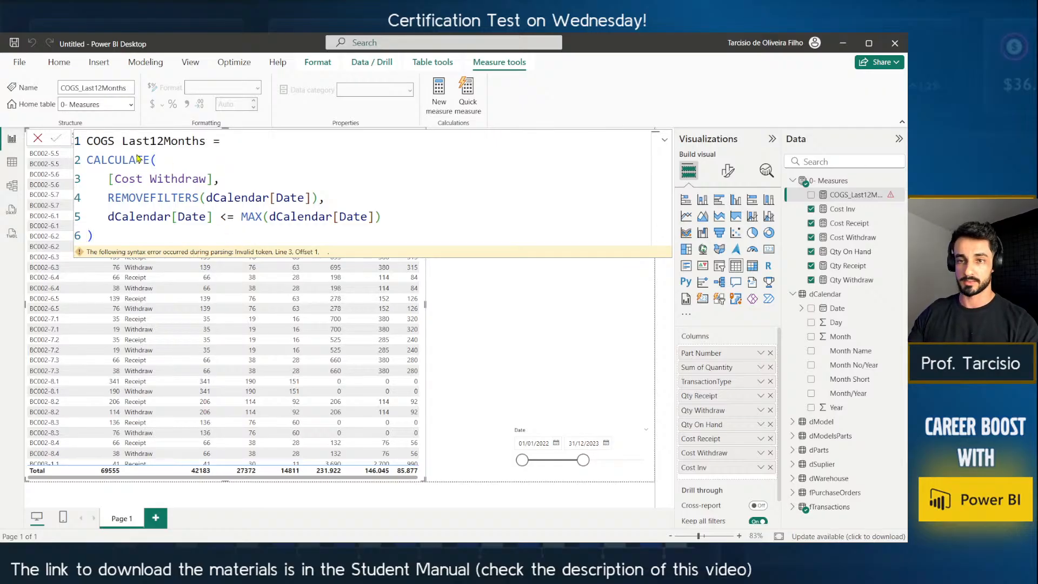
{"action": "type", "text": "_"}
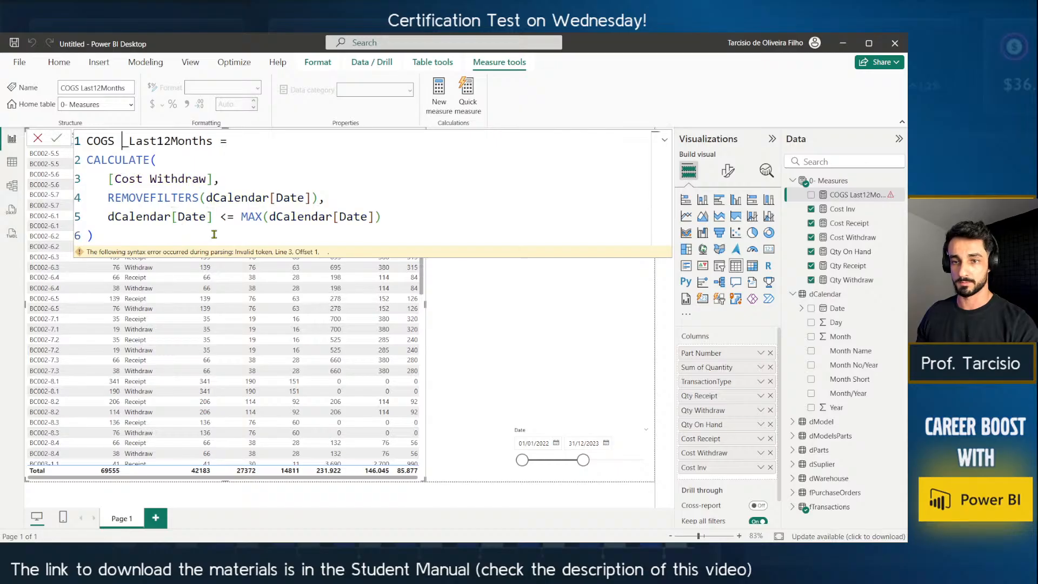
{"action": "key", "text": "Left"}
{"action": "key", "text": "BackSpace"}
Try pasting the copied EDATE condition after the MAX condition and undo the insertion.
{"action": "left_click", "coordinate": [394, 217]}
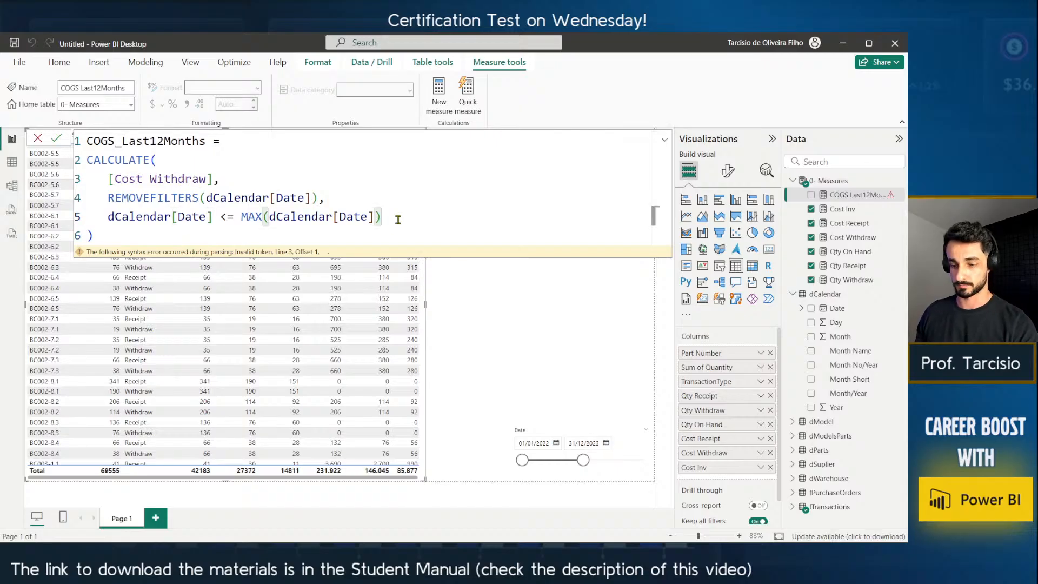
{"action": "type", "text": ","}
{"action": "key", "text": "Return"}
{"action": "key", "text": "ctrl+v"}
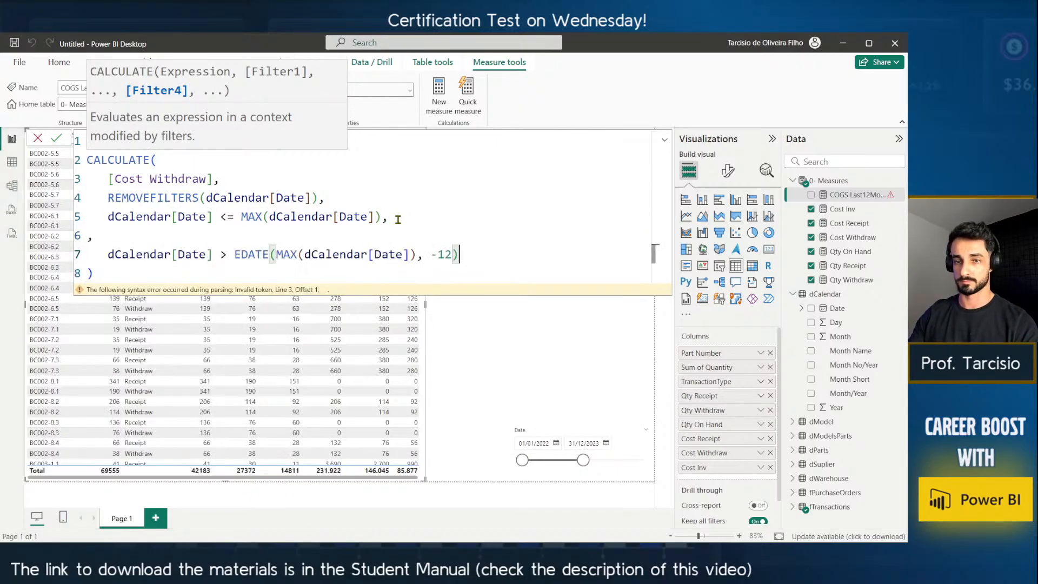
{"action": "key", "text": "ctrl+z"}
{"action": "key", "text": "ctrl+z"}
{"action": "key", "text": "ctrl+z"}
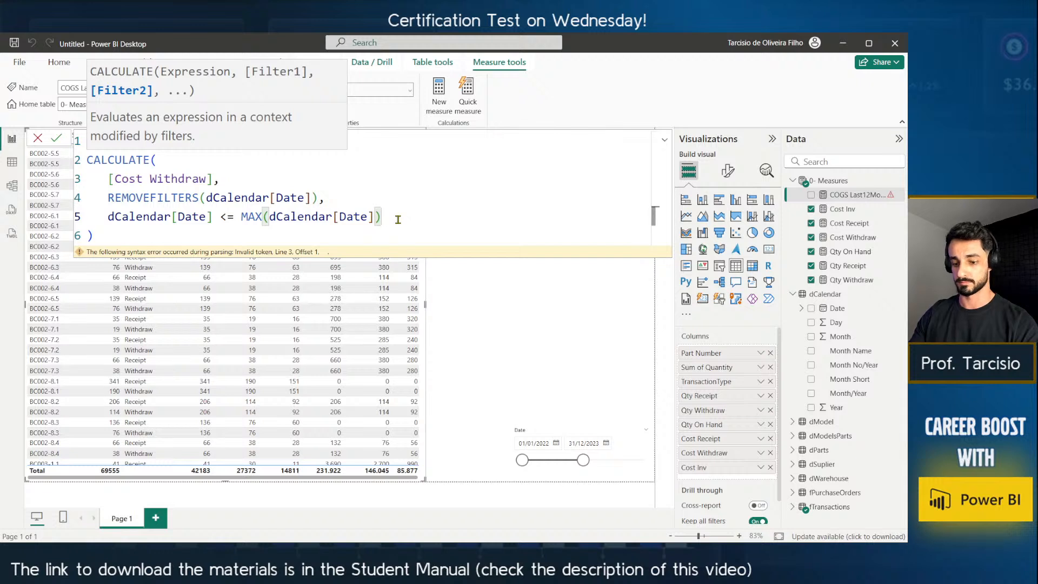
Paste the dCalendar[Date] > EDATE(MAX(dCalendar[Date]), -12) filter after the MAX condition in COGS_Last12Months and review the expression.
{"action": "key", "text": "ctrl+v"}
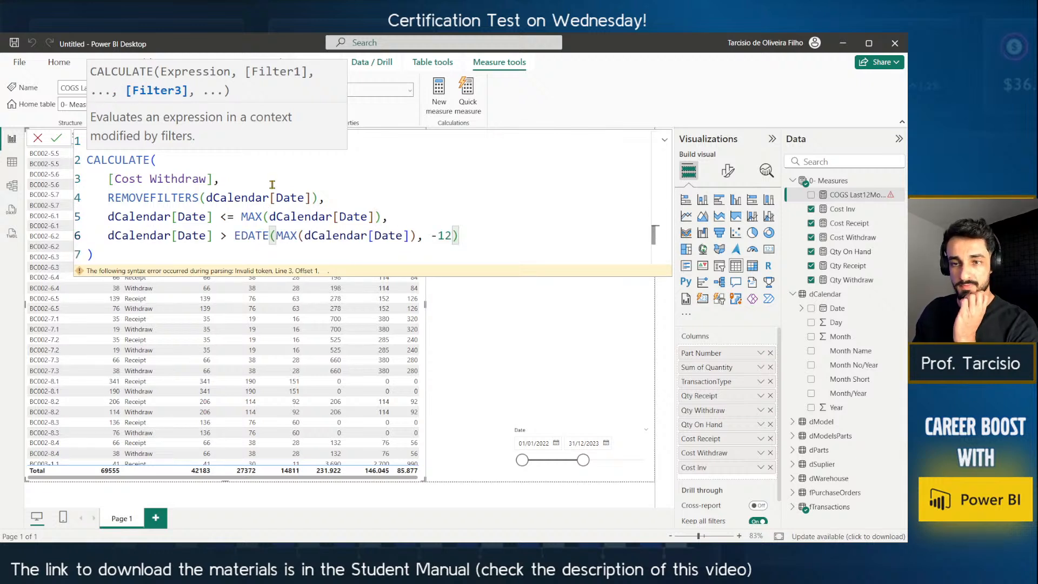
{"action": "left_click", "coordinate": [350, 210]}
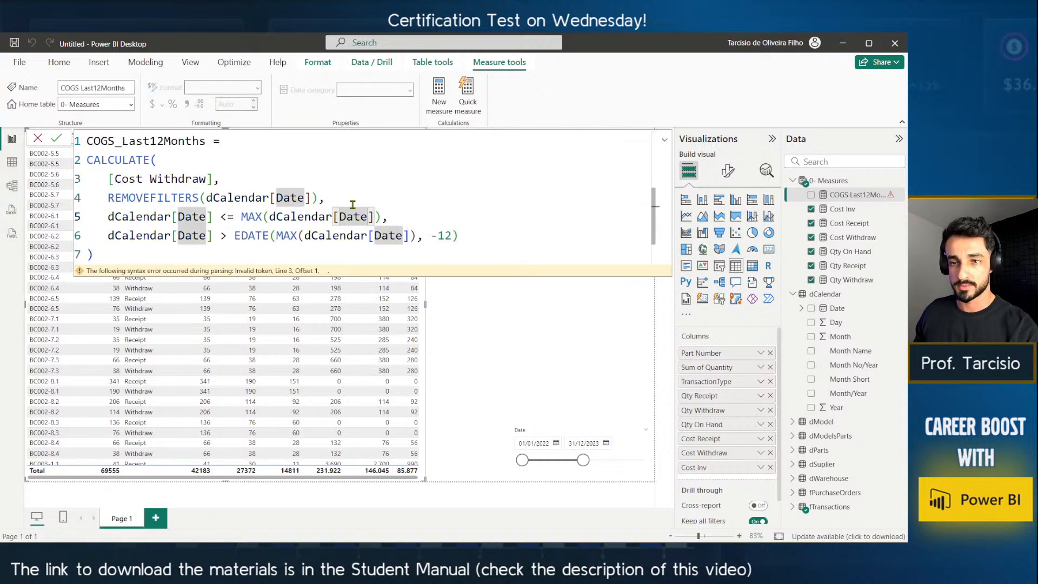
{"action": "left_click", "coordinate": [330, 180]}
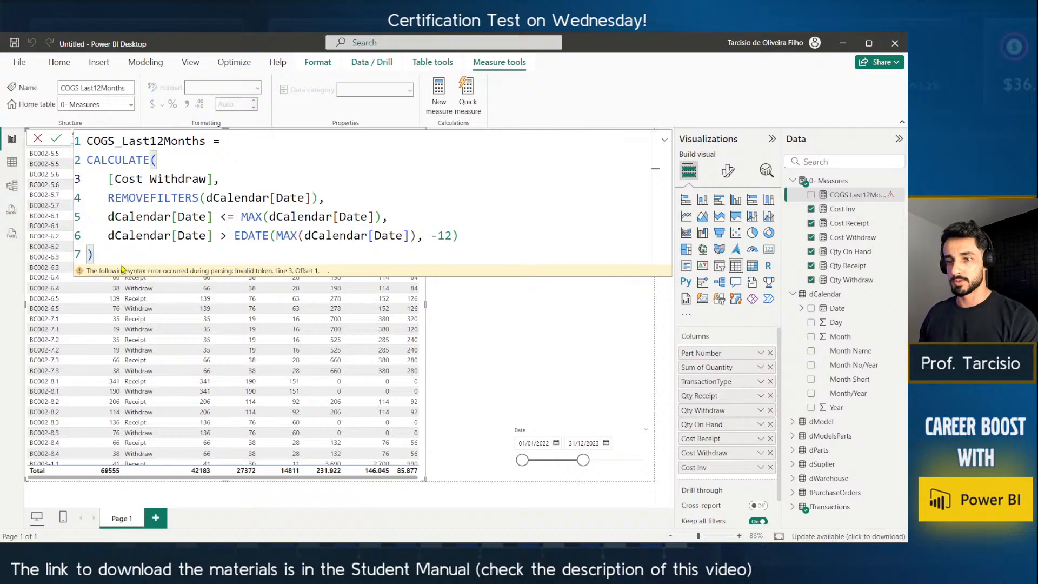
{"action": "left_click_drag", "start_coordinate": [113, 255], "coordinate": [90, 155]}
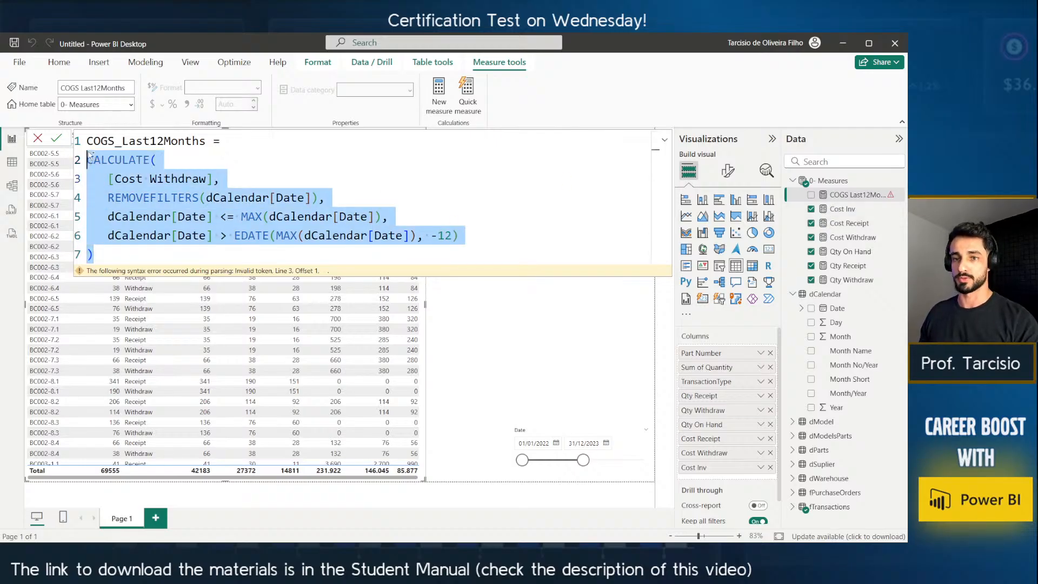
{"action": "left_click", "coordinate": [222, 181]}
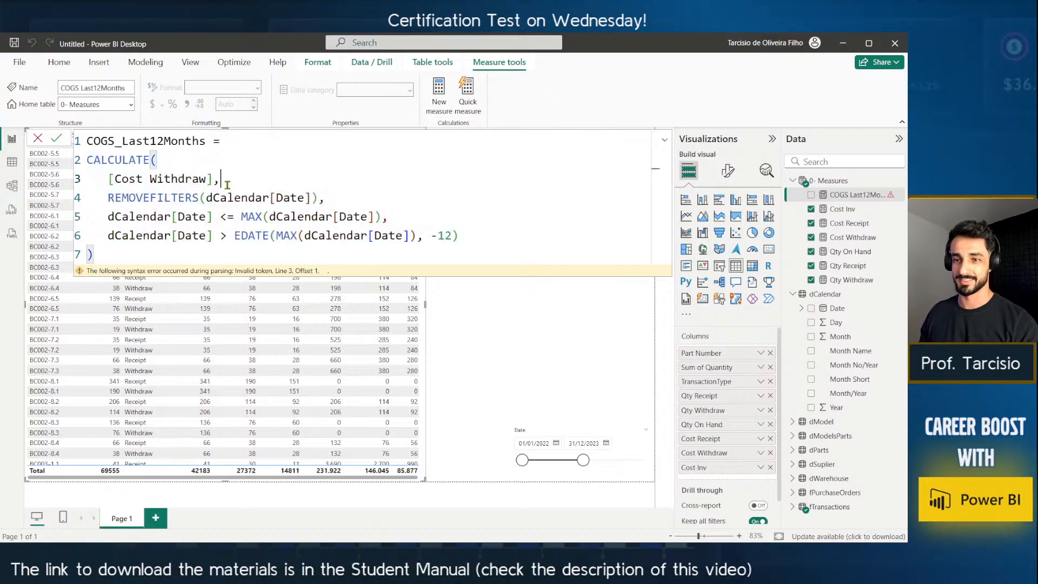
Remove both date comparison conditions from COGS_Last12Months and close CALCULATE right after REMOVEFILTERS(dCalendar[Date]).
{"action": "key", "text": "Down"}
{"action": "key", "text": "End"}
{"action": "key", "text": "Left"}
{"action": "key", "text": "shift+Down"}
{"action": "key", "text": "shift+Down"}
{"action": "key", "text": "shift+Down"}
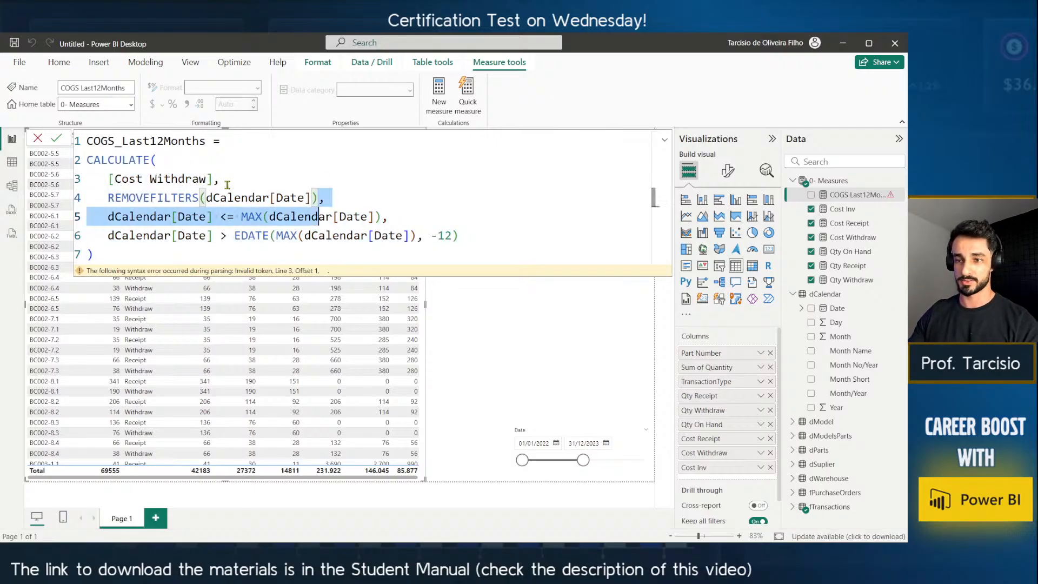
{"action": "key", "text": "Delete"}
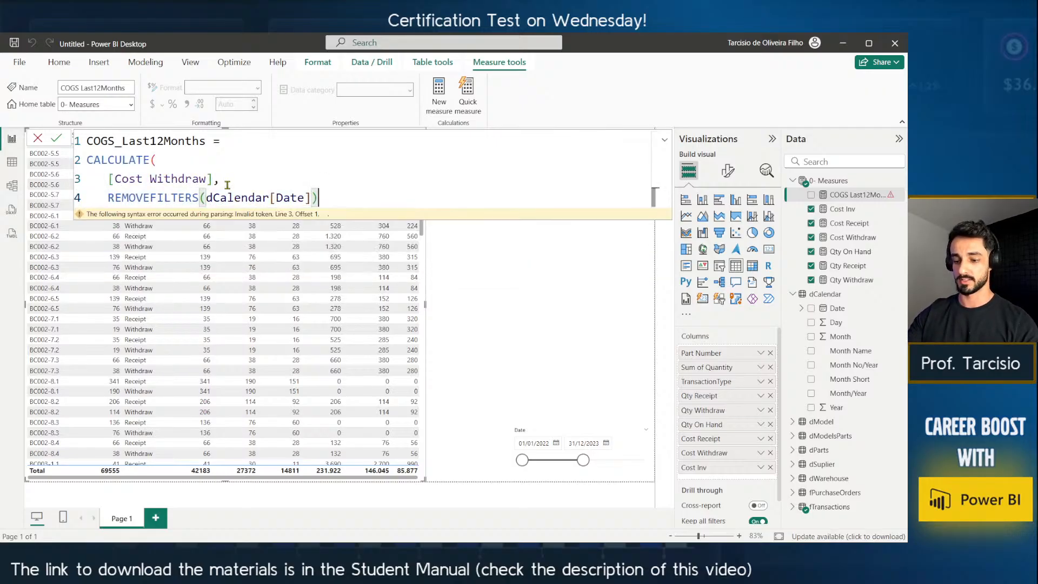
{"action": "type", "text": ")"}
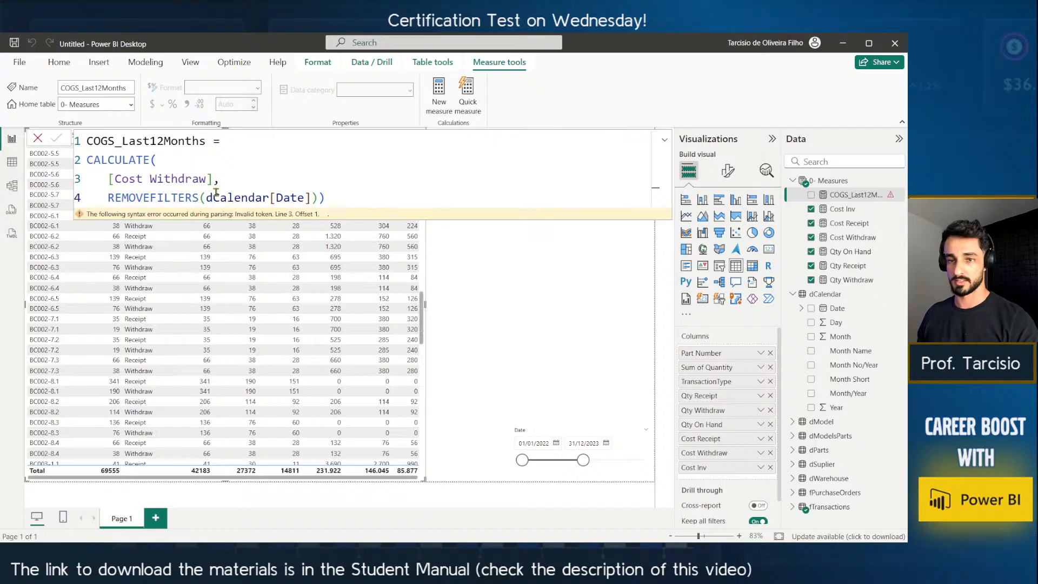
Place CALCULATE on the same line as the COGS_Last12Months name and commit the formula.
{"action": "left_click_drag", "start_coordinate": [219, 180], "coordinate": [234, 143]}
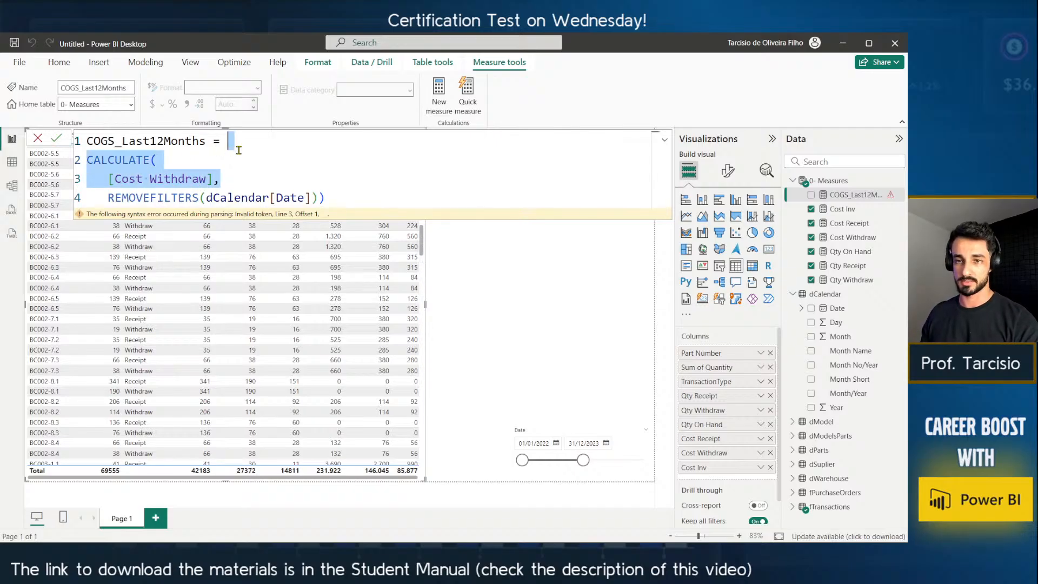
{"action": "left_click", "coordinate": [253, 142]}
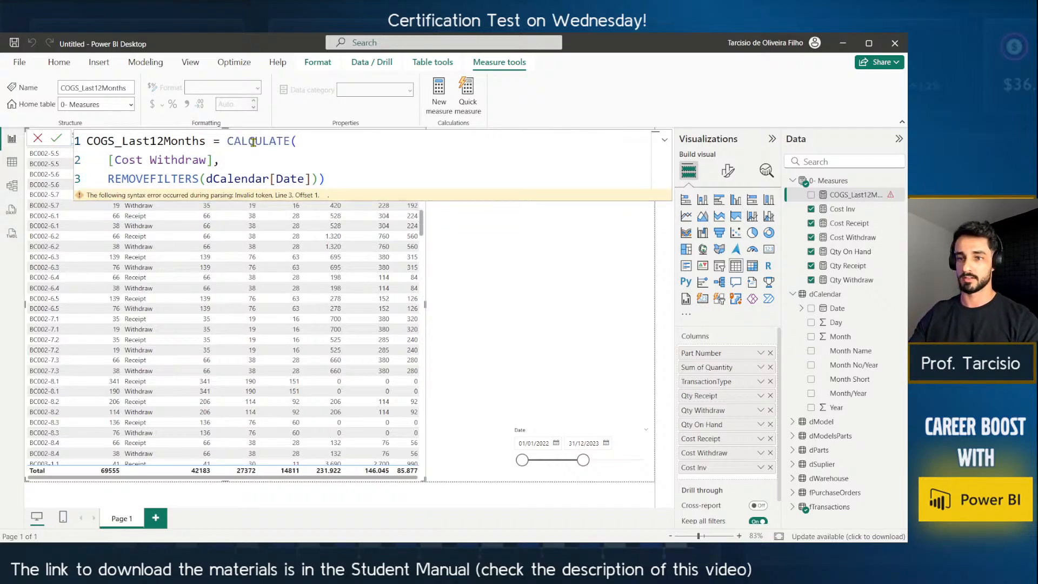
{"action": "key", "text": "Return"}
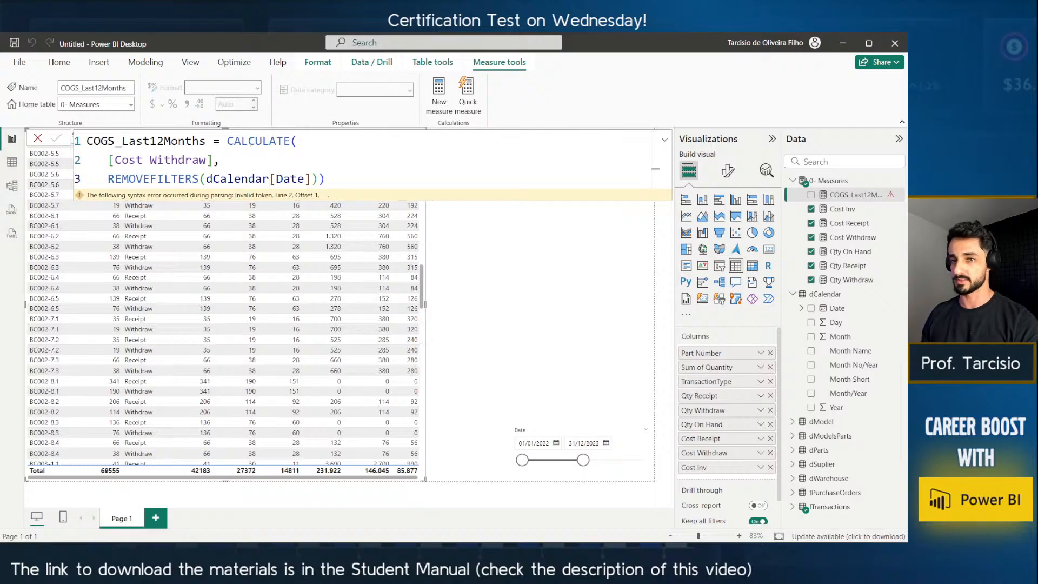
Create a new measure in the 0- Measures table named COGS Last 12M, with its expression starting on a new line.
{"action": "right_click", "coordinate": [834, 209]}
{"action": "left_click", "coordinate": [789, 241]}
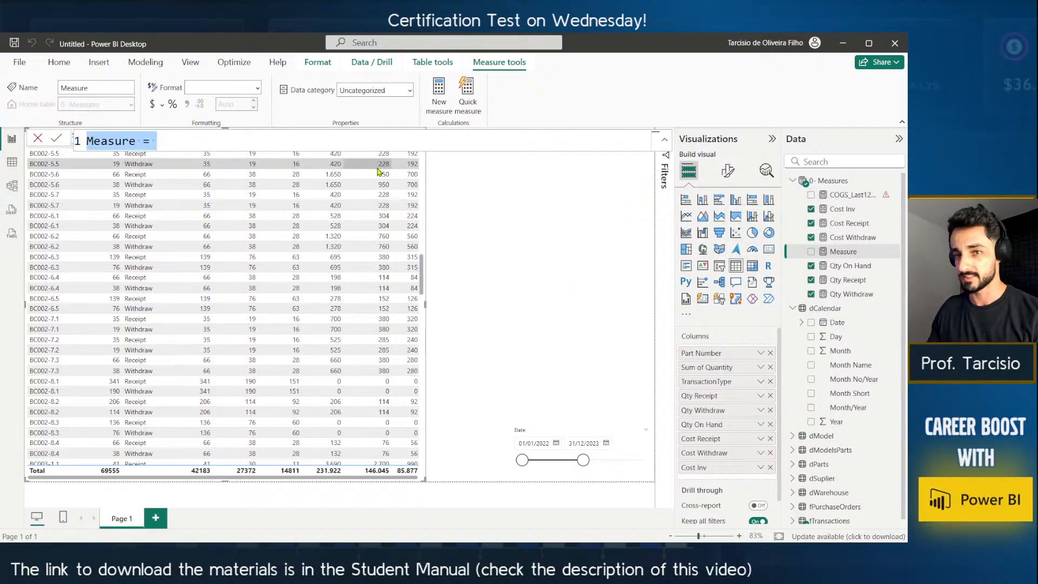
{"action": "type", "text": "cog"}
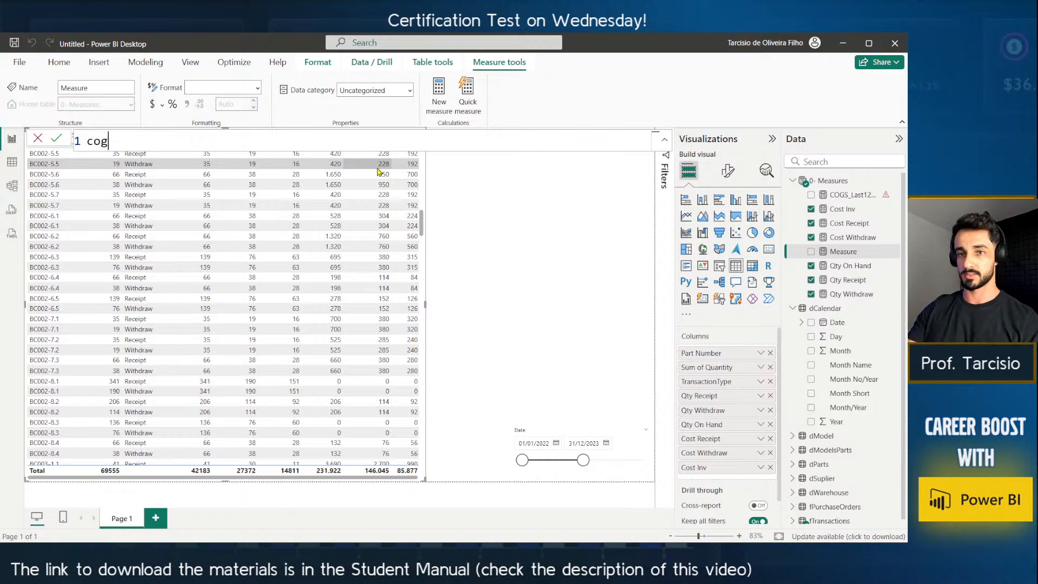
{"action": "key", "text": "BackSpace"}
{"action": "key", "text": "BackSpace"}
{"action": "key", "text": "BackSpace"}
{"action": "type", "text": "COGS 12"}
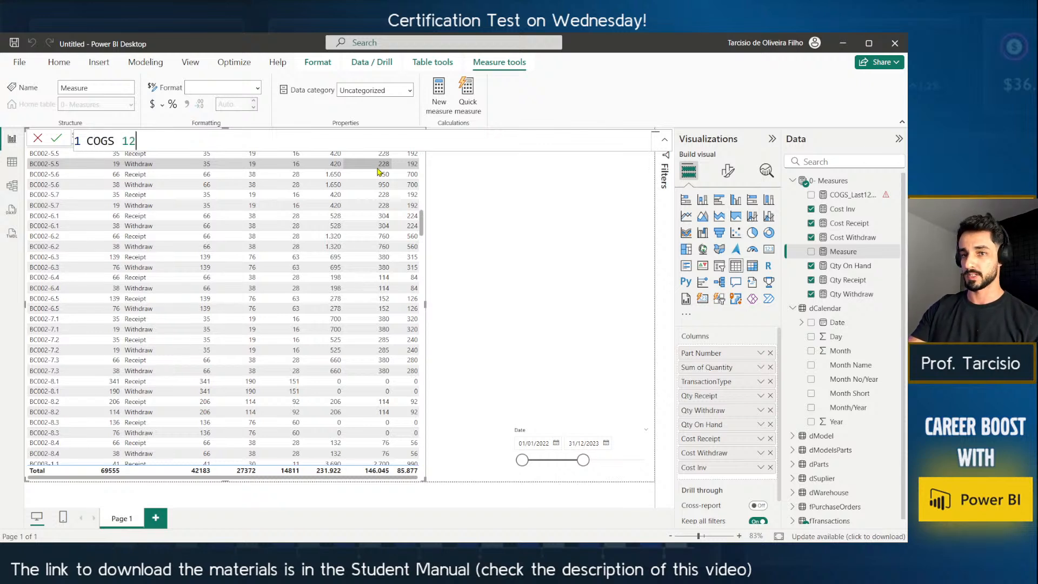
{"action": "key", "text": "BackSpace"}
{"action": "key", "text": "BackSpace"}
{"action": "type", "text": "LAST"}
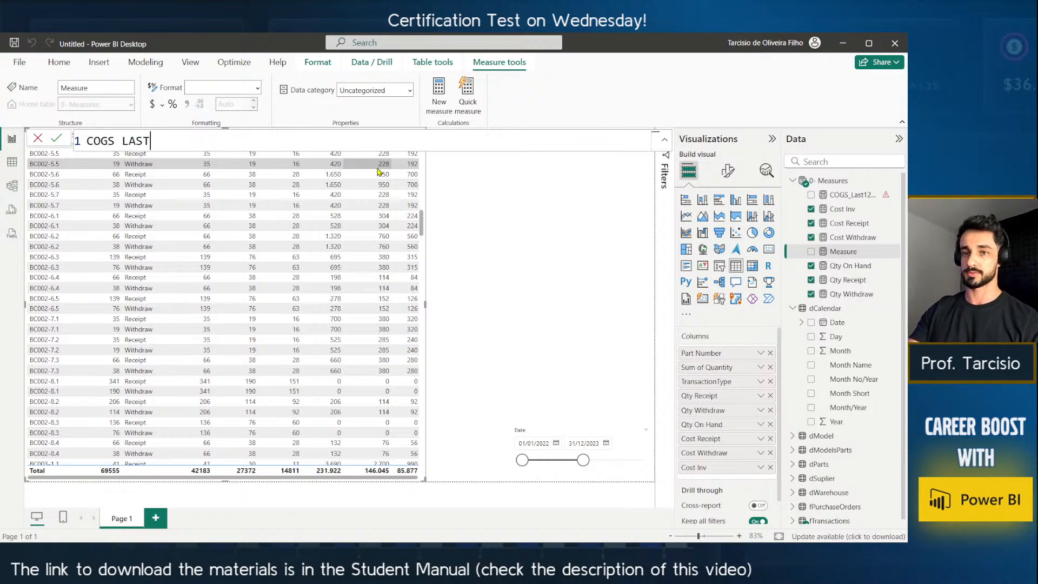
{"action": "key", "text": "BackSpace"}
{"action": "key", "text": "BackSpace"}
{"action": "key", "text": "BackSpace"}
{"action": "type", "text": "ast"}
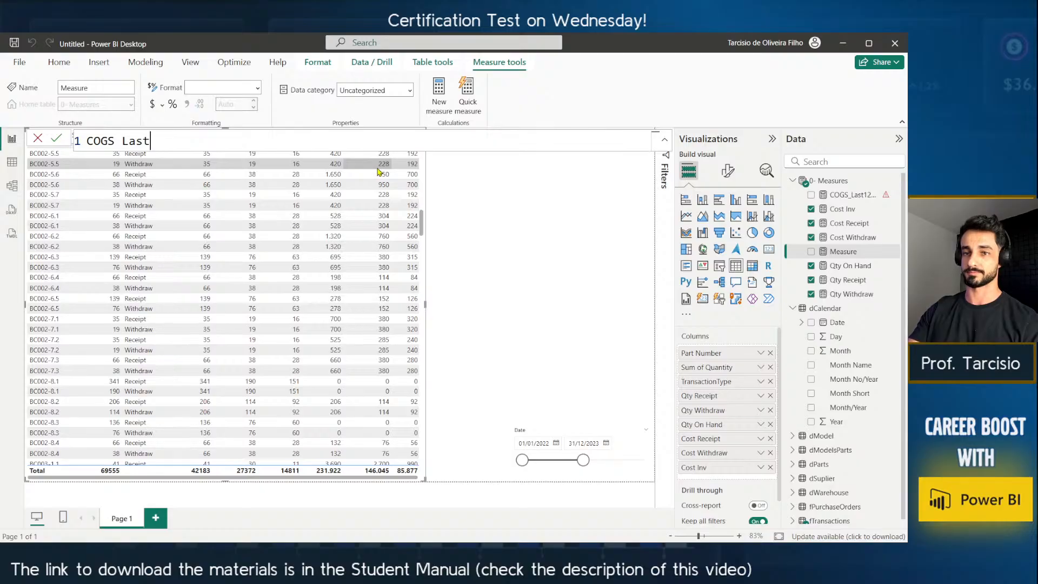
{"action": "type", "text": " 12M"}
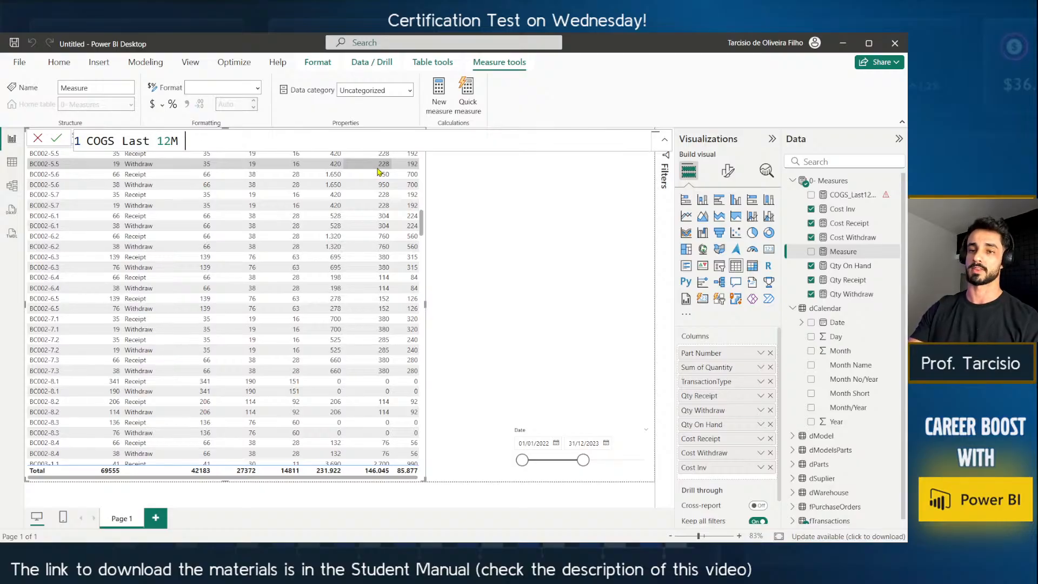
{"action": "type", "text": " ="}
{"action": "key", "text": "shift+Return"}
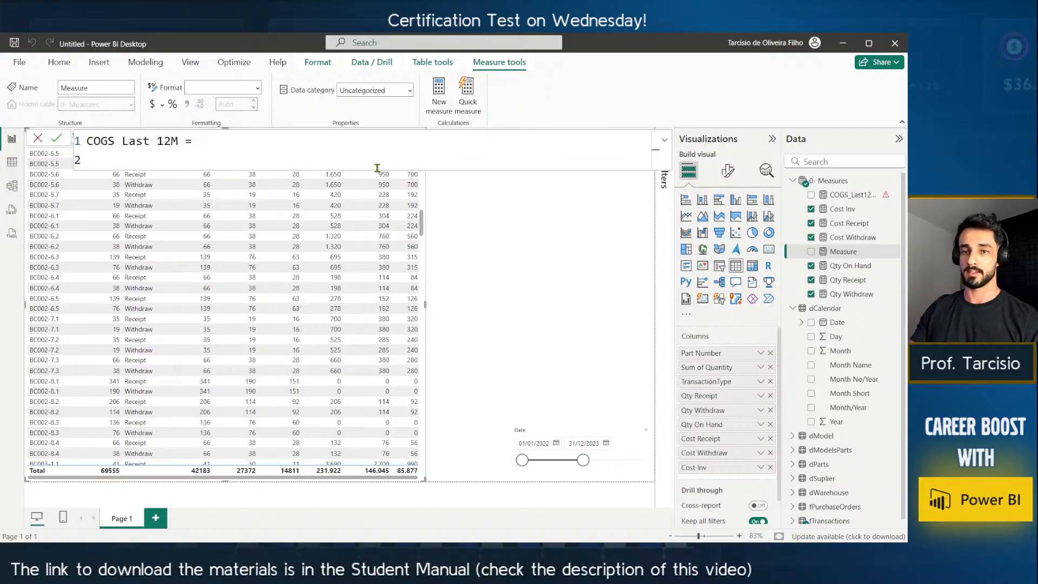
Begin the COGS Last 12M expression with CALCULATE, using [Cost Withdraw] as its first argument on a separate line.
{"action": "type", "text": "C"}
{"action": "key", "text": "Tab"}
{"action": "key", "text": "shift+Return"}
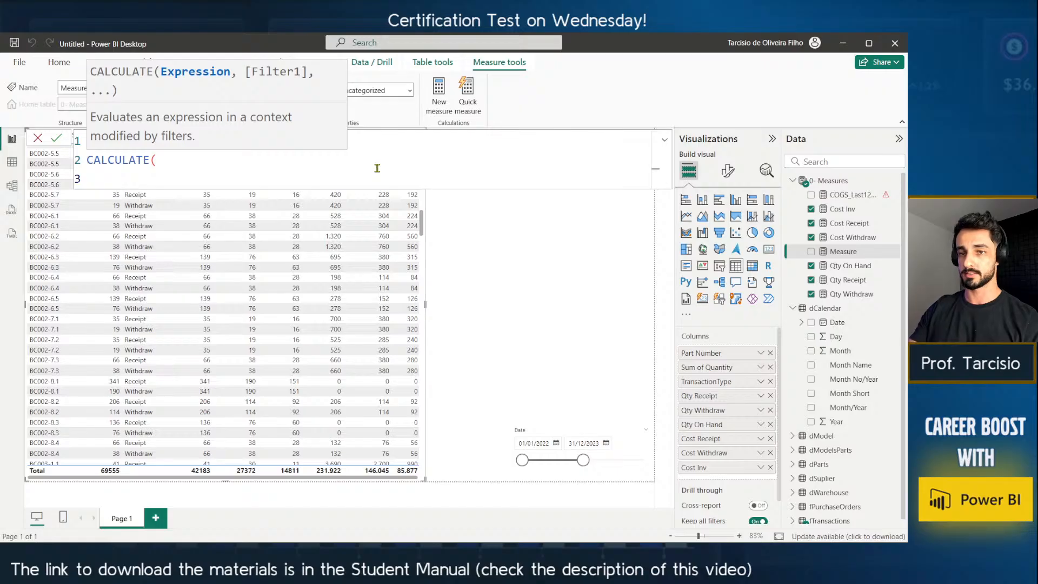
{"action": "type", "text": "["}
{"action": "key", "text": "Down"}
{"action": "key", "text": "Down"}
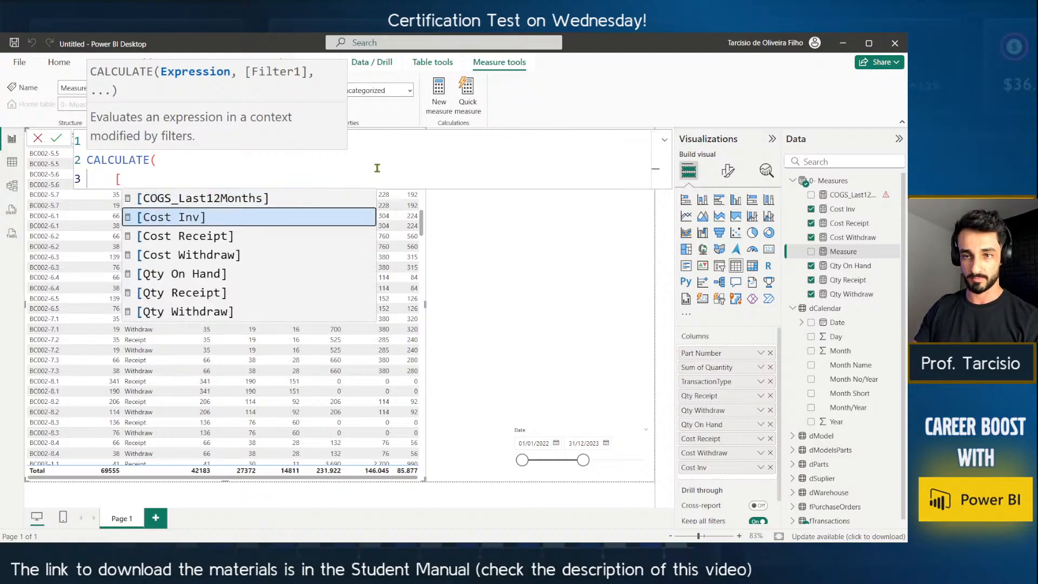
{"action": "key", "text": "Escape"}
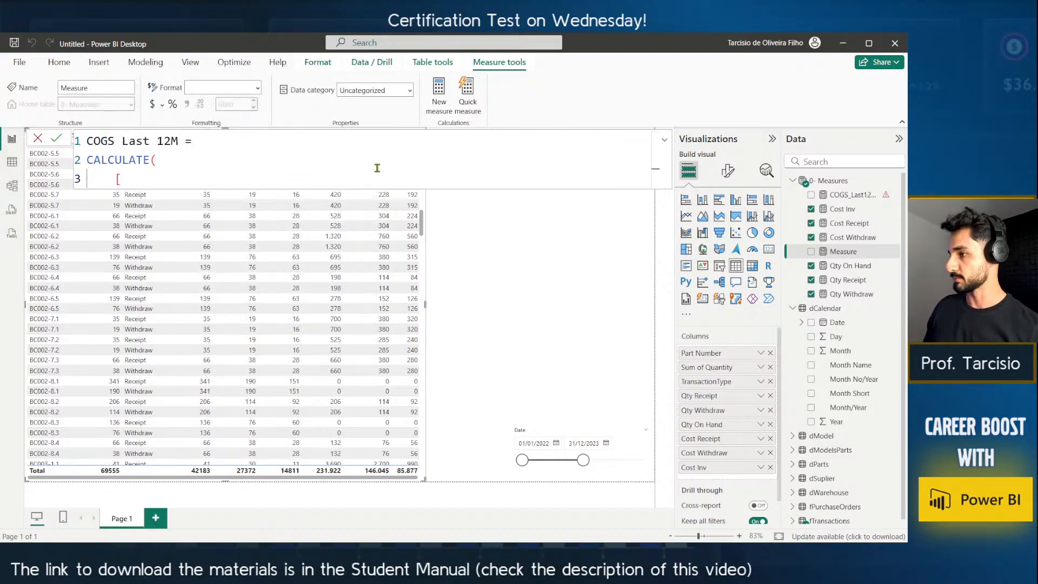
{"action": "key", "text": "alt+Tab"}
{"action": "key", "text": "alt+Tab"}
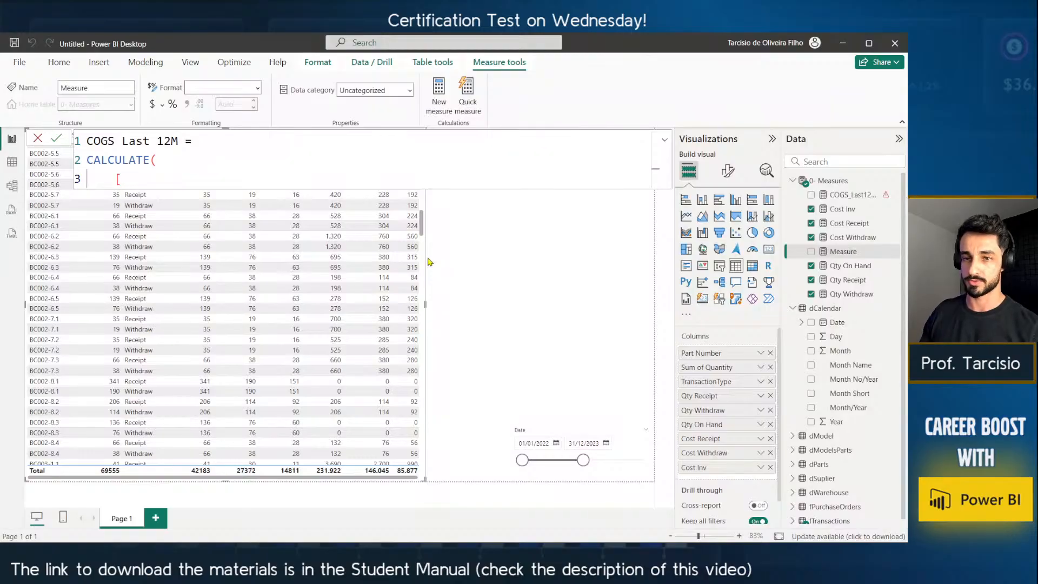
{"action": "type", "text": "COS"}
{"action": "key", "text": "Down"}
{"action": "key", "text": "Down"}
{"action": "key", "text": "Tab"}
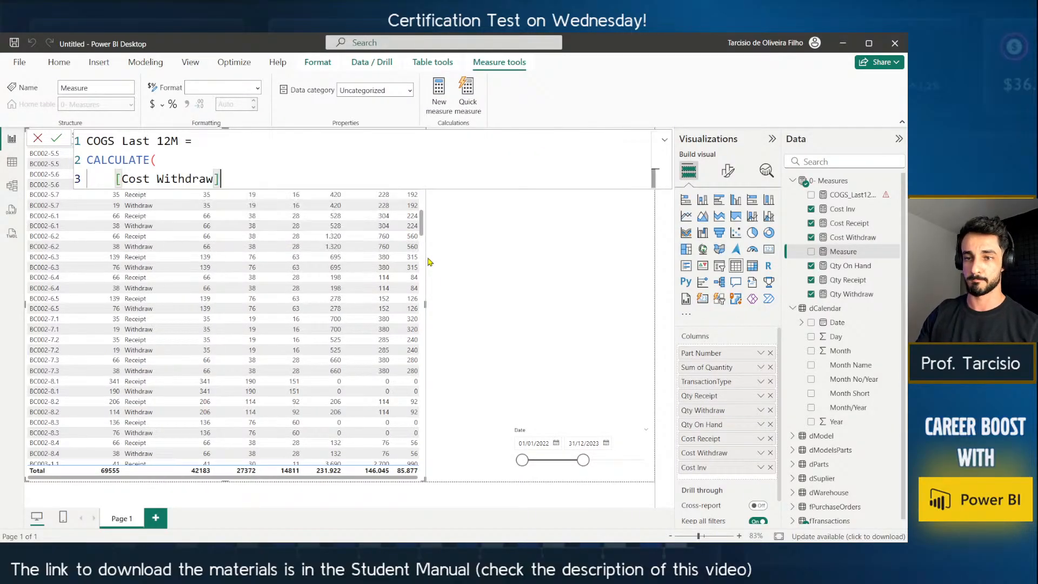
{"action": "type", "text": ","}
{"action": "key", "text": "Return"}
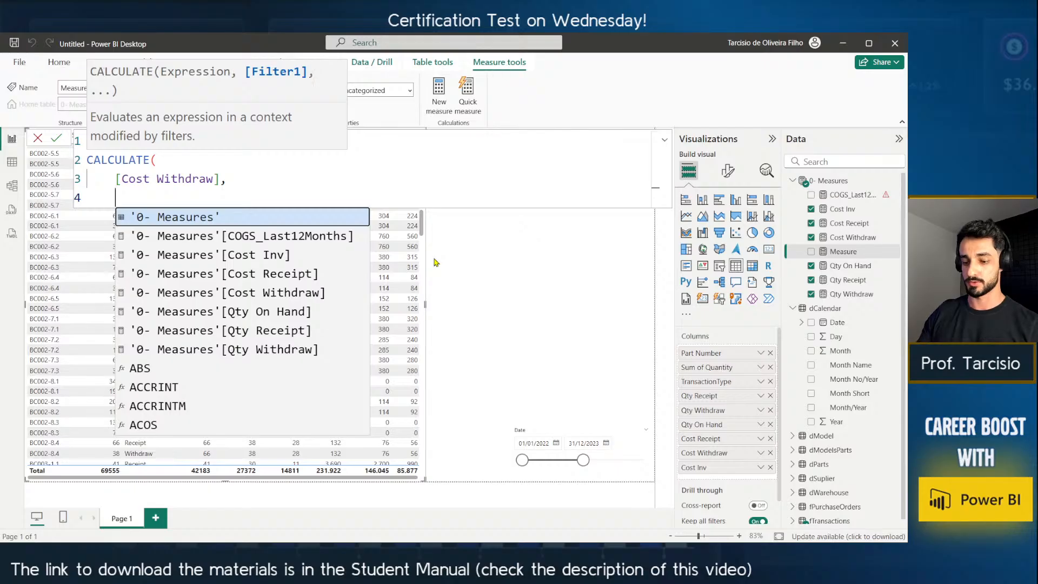
Add REMOVEFILTERS(dCalendar[Date]) as the first filter of the CALCULATE in COGS Last 12M.
{"action": "type", "text": "REMO"}
{"action": "key", "text": "Tab"}
{"action": "type", "text": "DCA"}
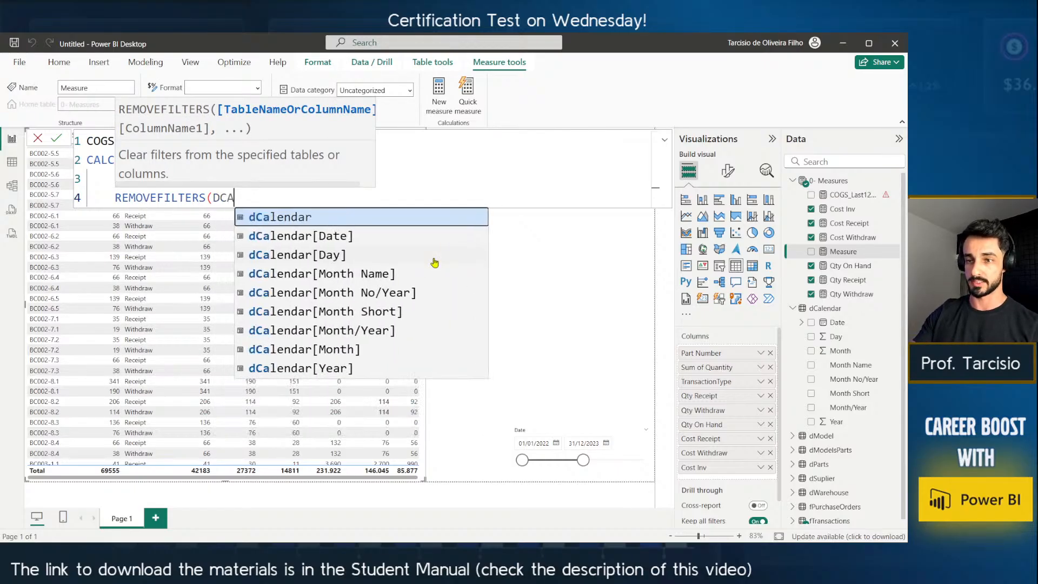
{"action": "key", "text": "Down"}
{"action": "key", "text": "Tab"}
{"action": "type", "text": "),"}
{"action": "key", "text": "shift+Return"}
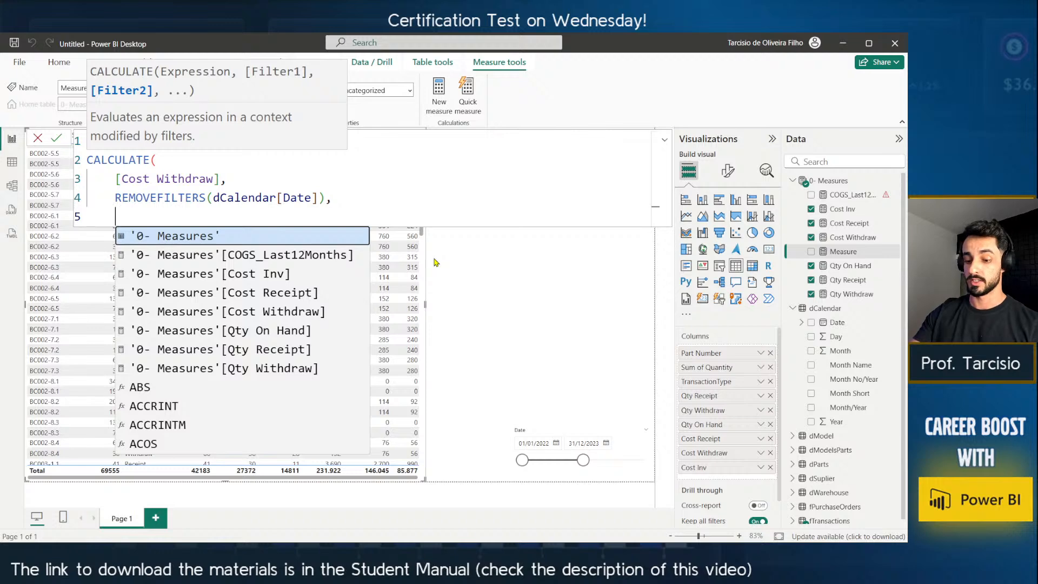
Add the filter condition dCalendar[Date] <= MAX(dCalendar[Date]) to the COGS Last 12M formula.
{"action": "type", "text": "dcal"}
{"action": "key", "text": "Down"}
{"action": "key", "text": "Tab"}
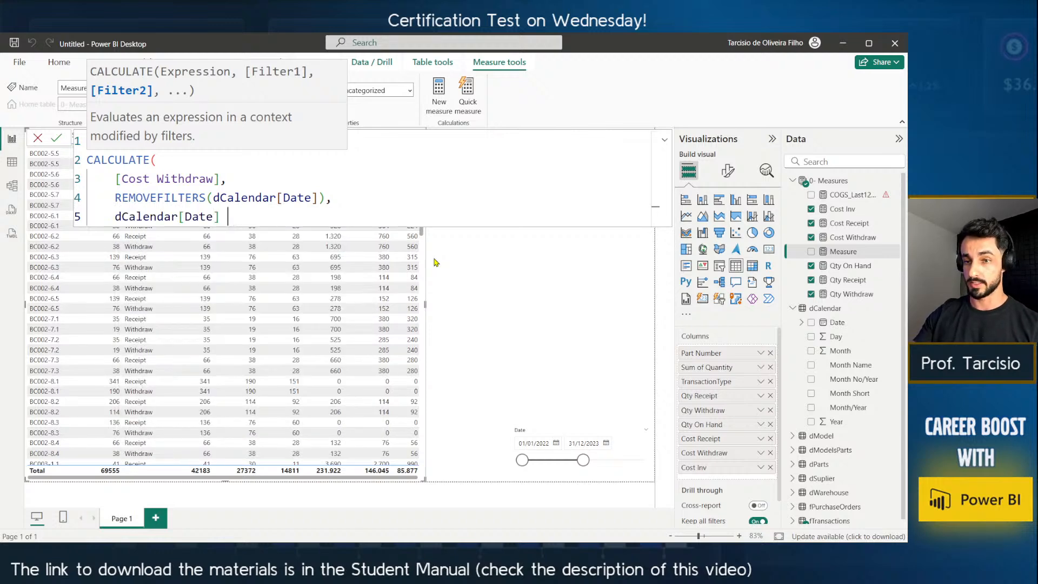
{"action": "type", "text": "<= "}
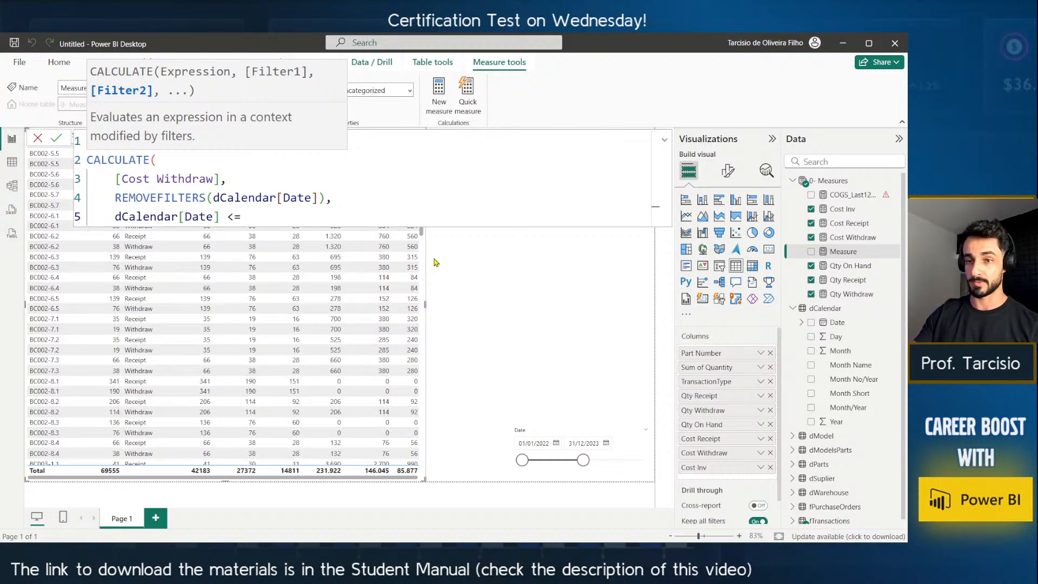
{"action": "type", "text": "MAX(DATE"}
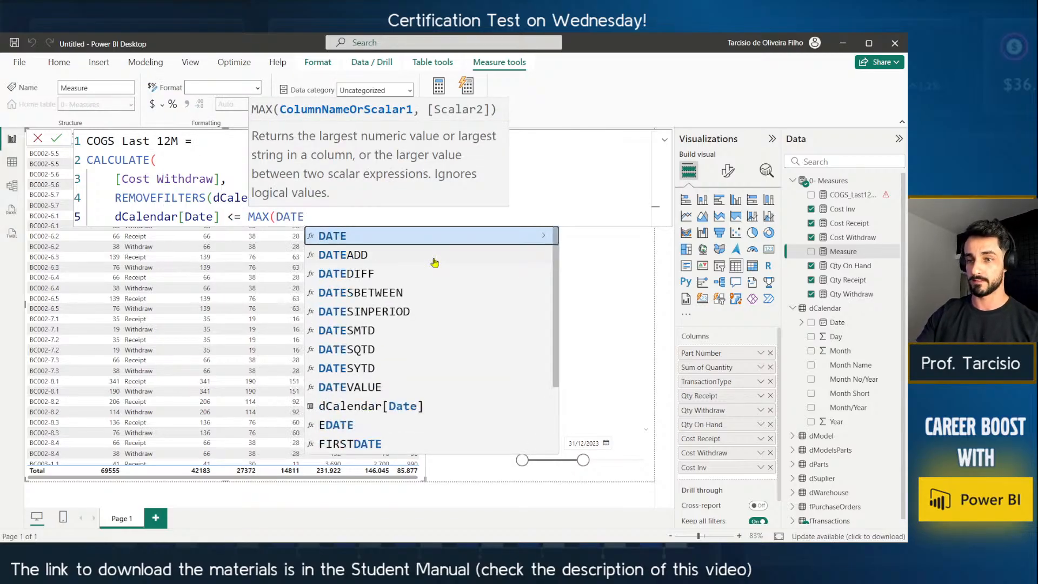
{"action": "key", "text": "BackSpace"}
{"action": "key", "text": "BackSpace"}
{"action": "key", "text": "BackSpace"}
{"action": "type", "text": "CA"}
{"action": "key", "text": "Down"}
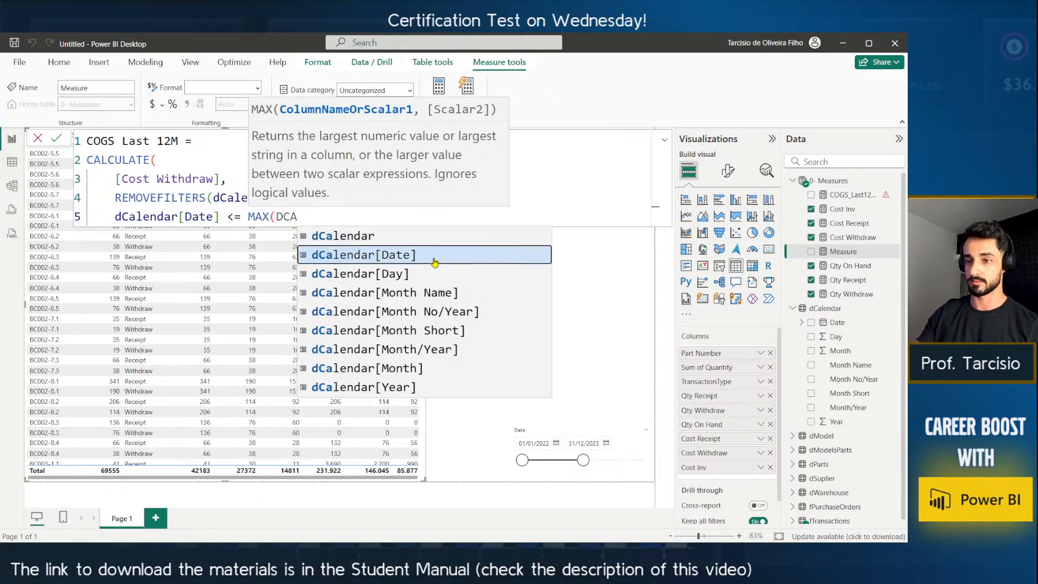
{"action": "key", "text": "Tab"}
{"action": "type", "text": "),"}
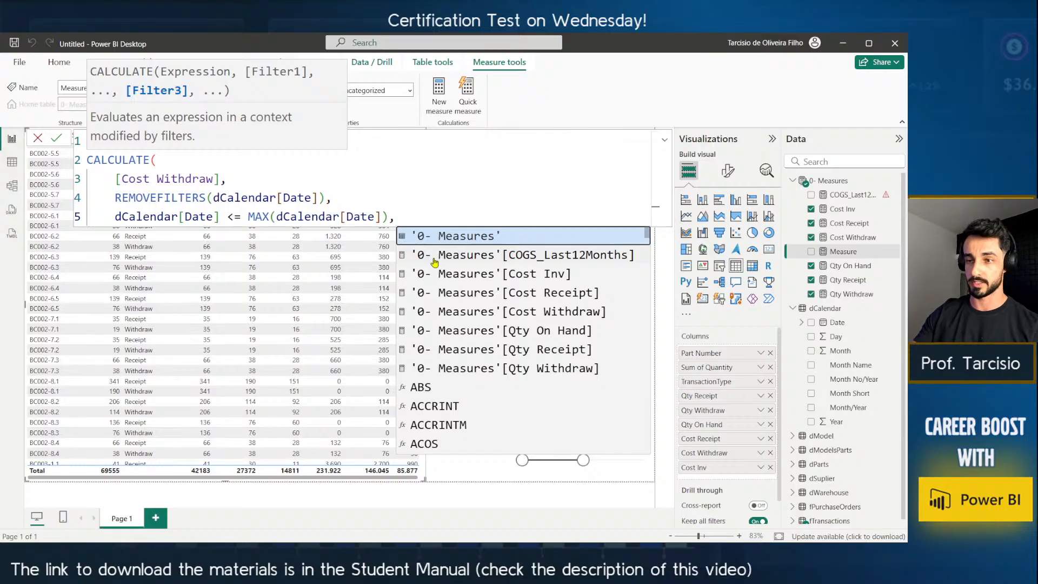
Remove the trailing comma, close CALCULATE on a new line and commit the COGS Last 12M measure.
{"action": "key", "text": "BackSpace"}
{"action": "key", "text": "shift+Return"}
{"action": "type", "text": ")"}
{"action": "key", "text": "Return"}
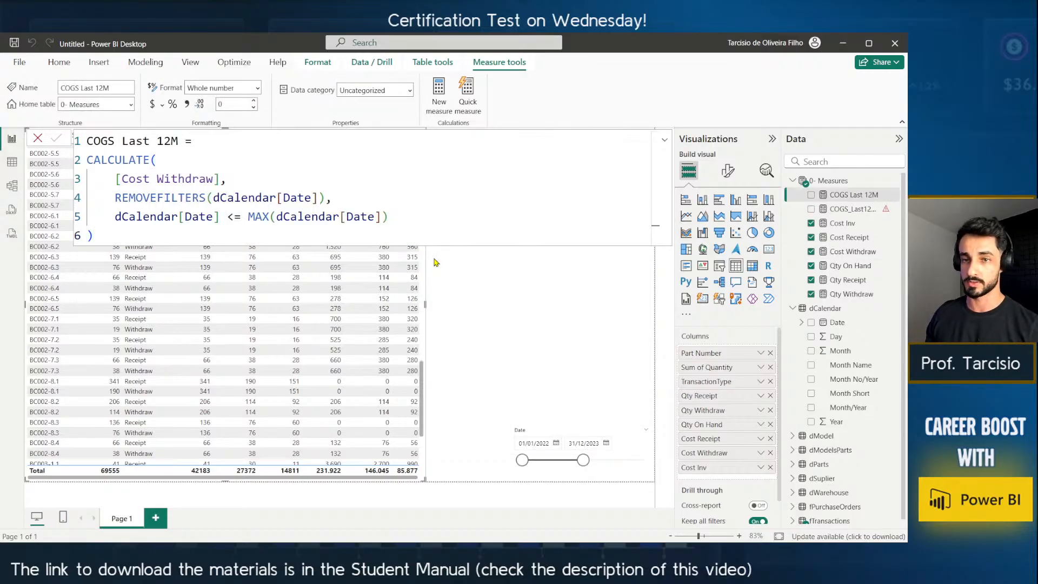
Try to add the condition dCalendar[Date] > EDATE(MAX(dCalendar[Date]), -12) to COGS Last 12M from the clipboard history and commit it.
{"action": "left_click", "coordinate": [851, 210]}
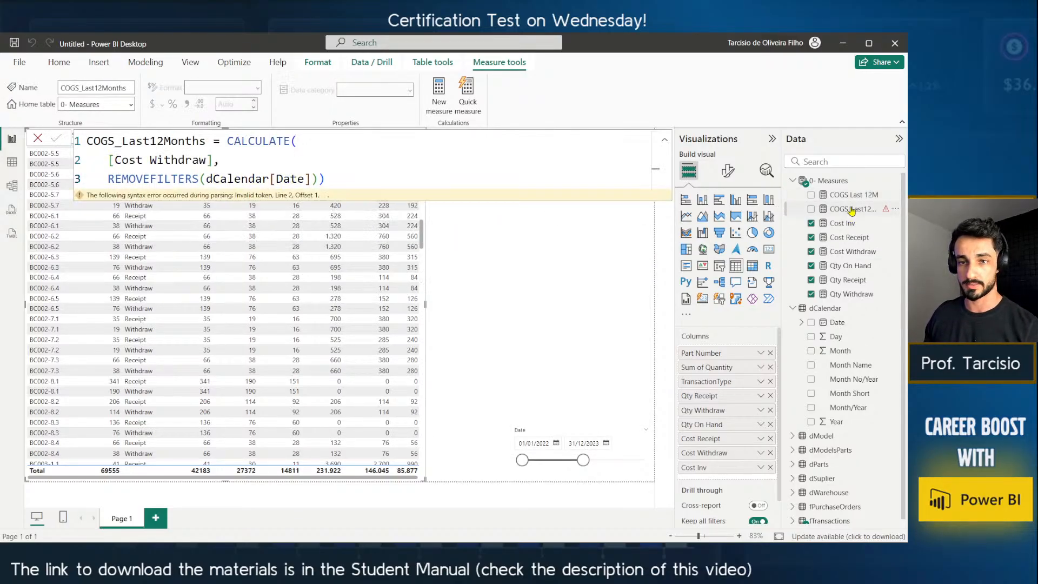
{"action": "left_click", "coordinate": [506, 185]}
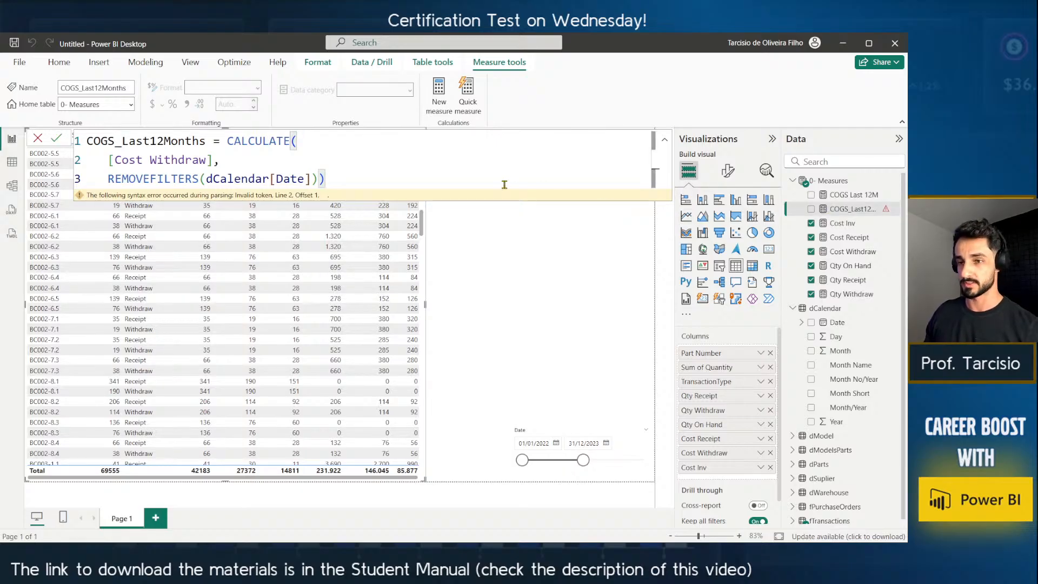
{"action": "key", "text": "shift+Up"}
{"action": "key", "text": "shift+Up"}
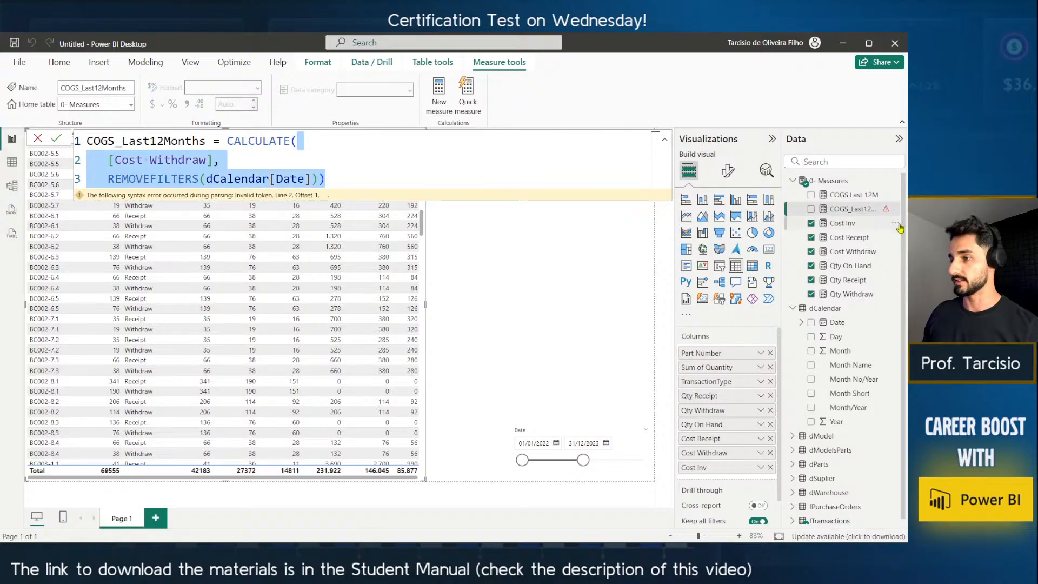
{"action": "left_click", "coordinate": [853, 195]}
{"action": "left_click", "coordinate": [464, 219]}
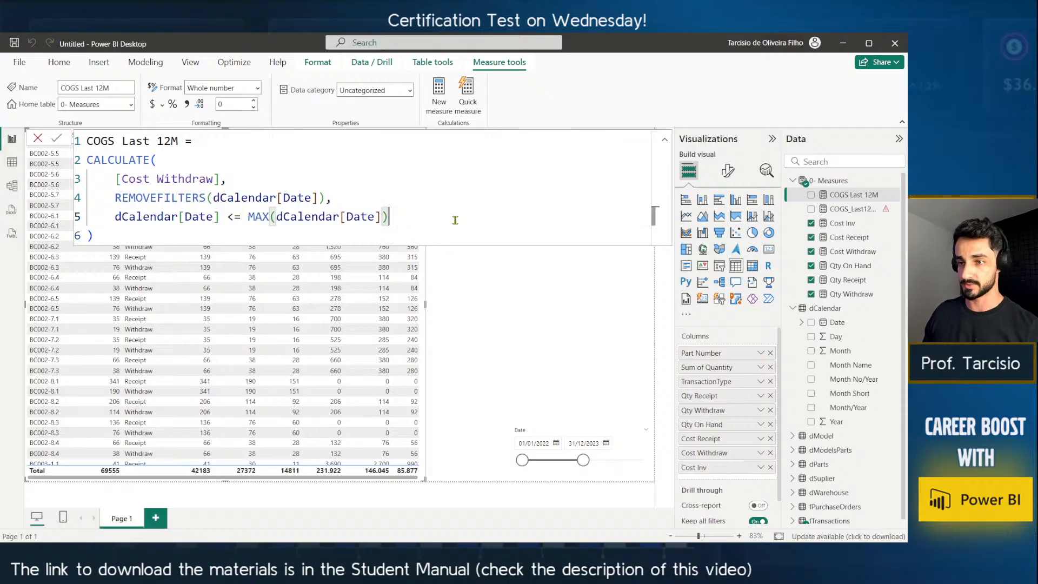
{"action": "key", "text": "super+v"}
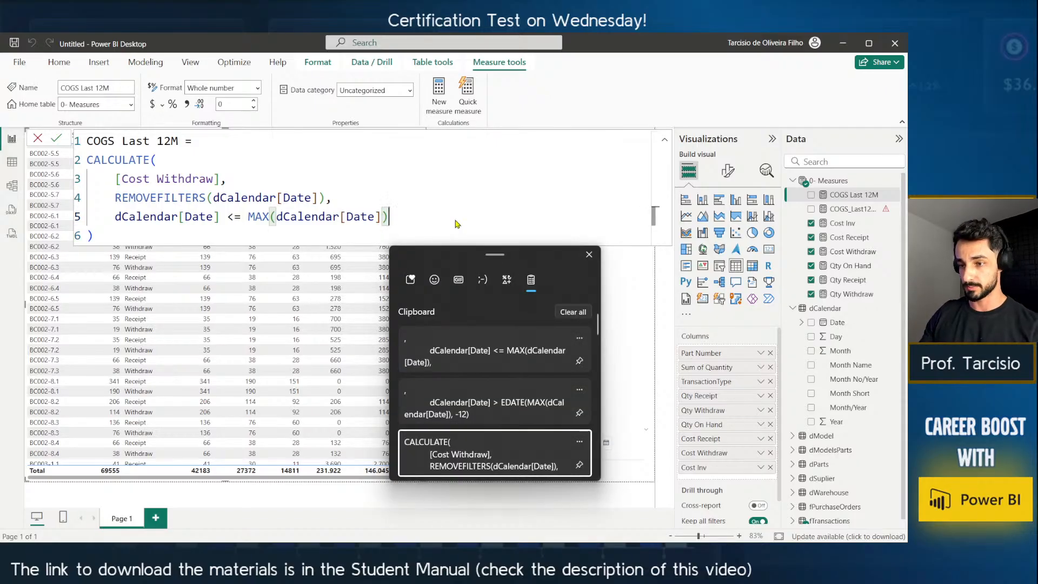
{"action": "key", "text": "Up"}
{"action": "key", "text": "Return"}
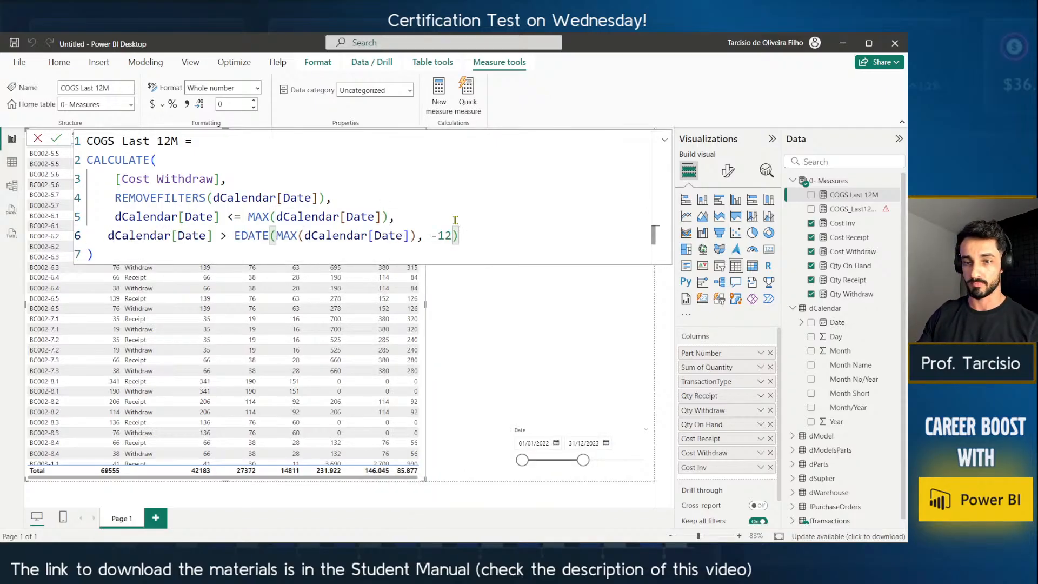
{"action": "key", "text": "Return"}
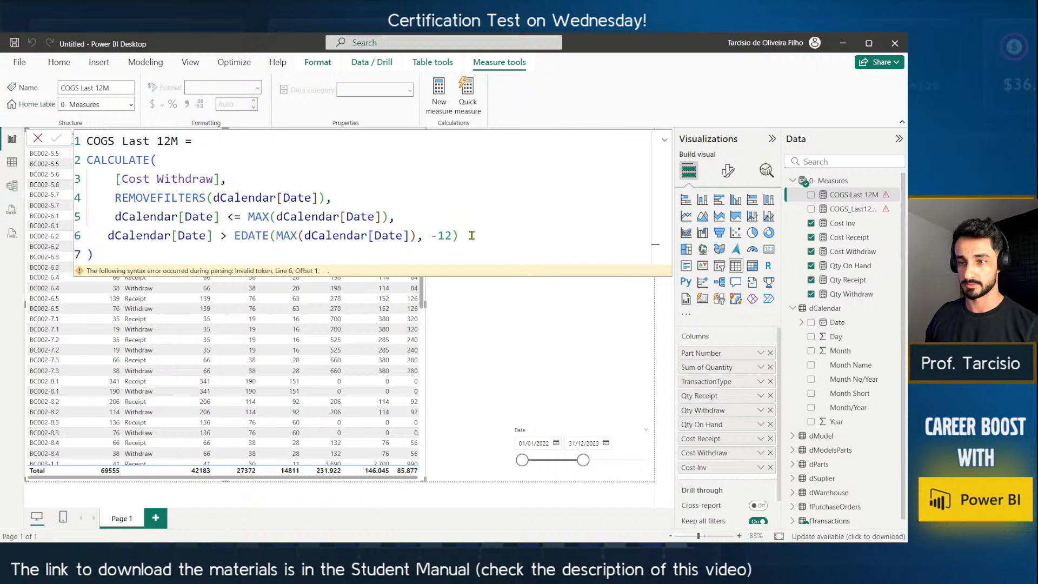
Copy the EDATE condition, remove it and the comma before it from COGS Last 12M, and commit the measure.
{"action": "left_click", "coordinate": [471, 235]}
{"action": "key", "text": "shift+Up"}
{"action": "key", "text": "ctrl+c"}
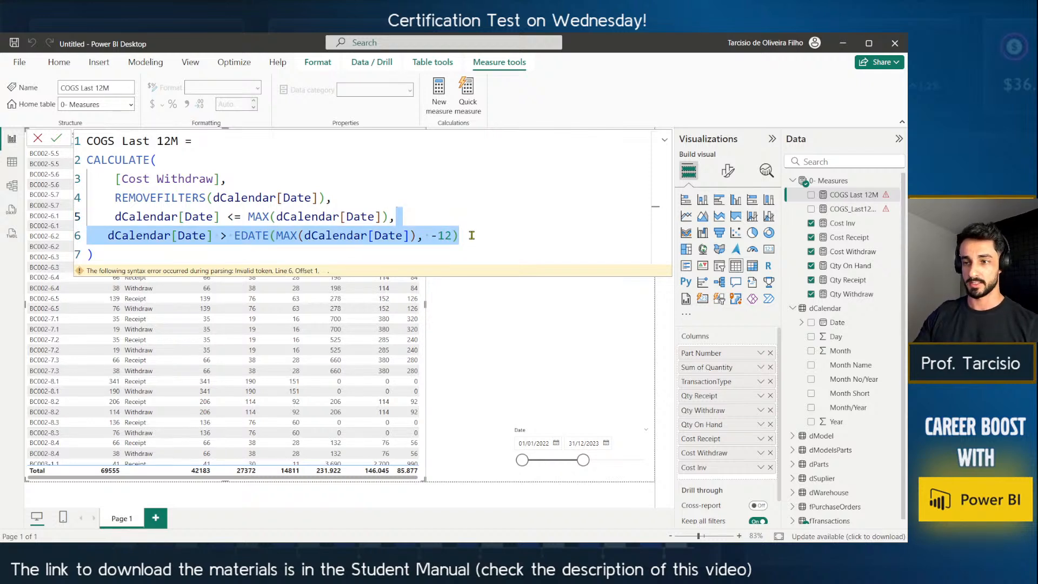
{"action": "key", "text": "BackSpace"}
{"action": "key", "text": "BackSpace"}
{"action": "key", "text": "BackSpace"}
{"action": "type", "text": ")"}
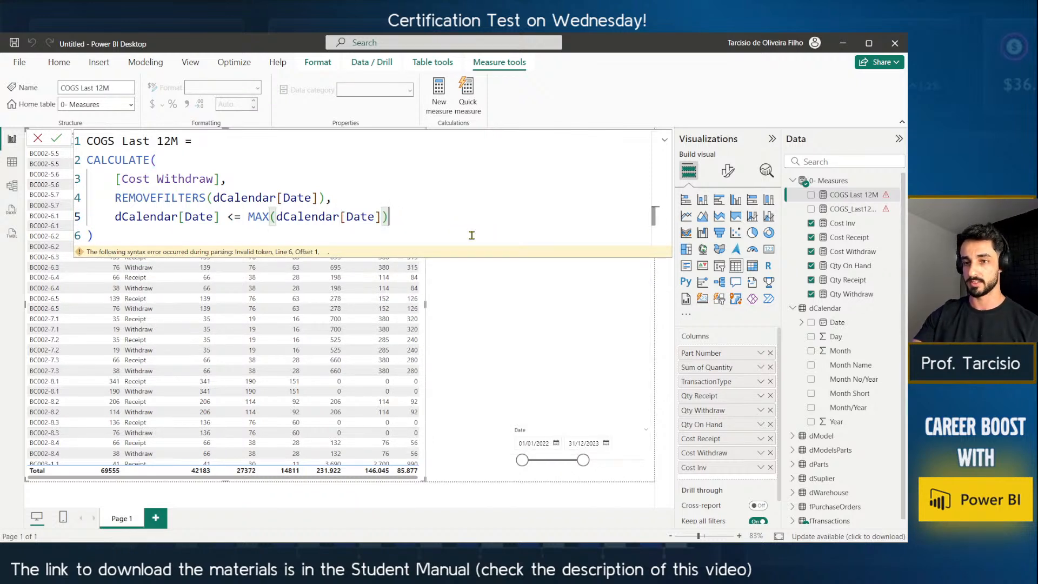
{"action": "key", "text": "Return"}
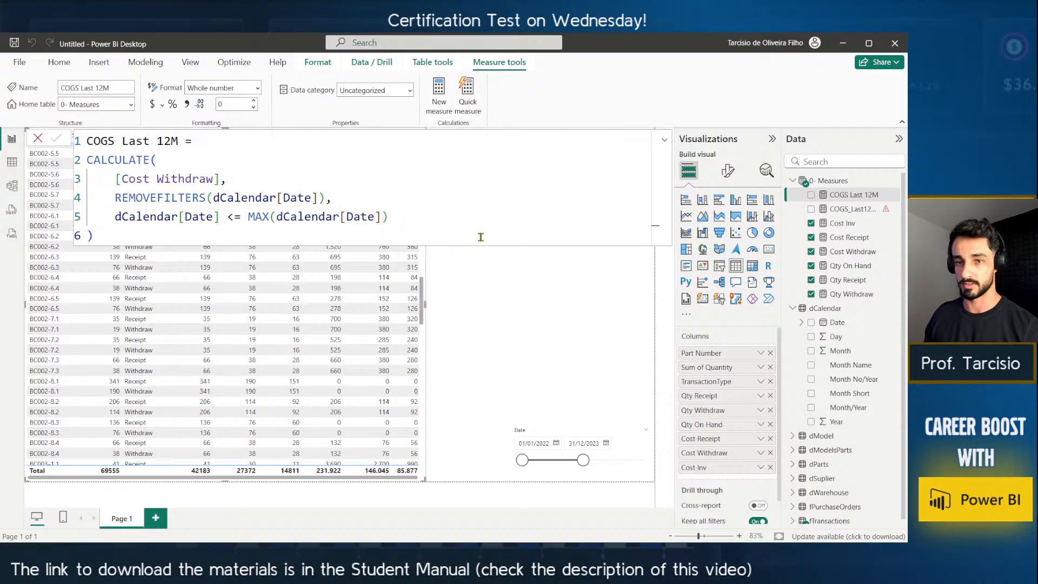
Add dCalendar[Date] > EDATE(MAX(dCalendar[Date]), -12) as the last filter of COGS Last 12M, separated by a comma.
{"action": "left_click", "coordinate": [475, 227]}
{"action": "left_click", "coordinate": [514, 209]}
{"action": "type", "text": ","}
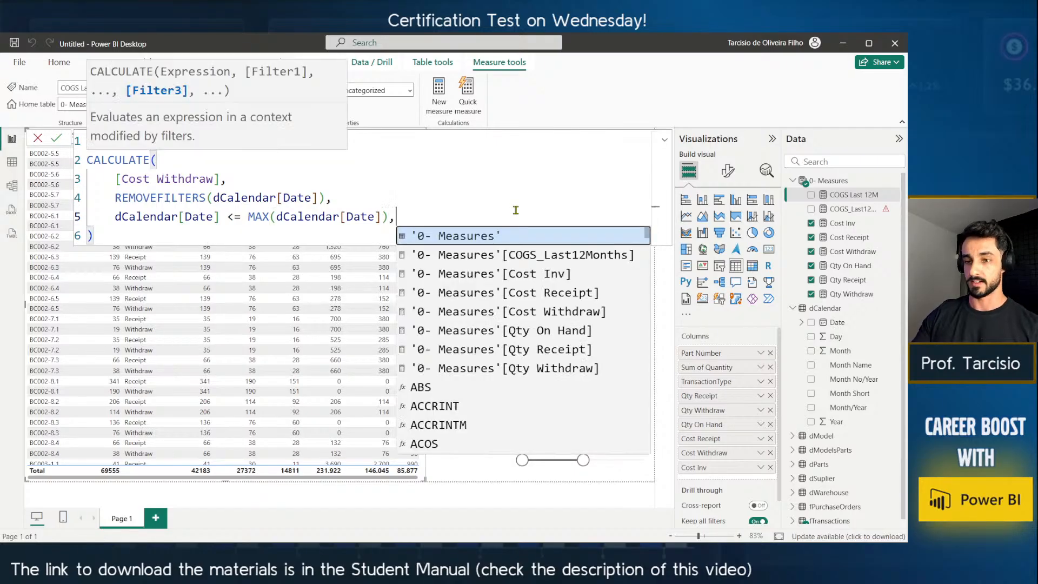
{"action": "key", "text": "shift+Return"}
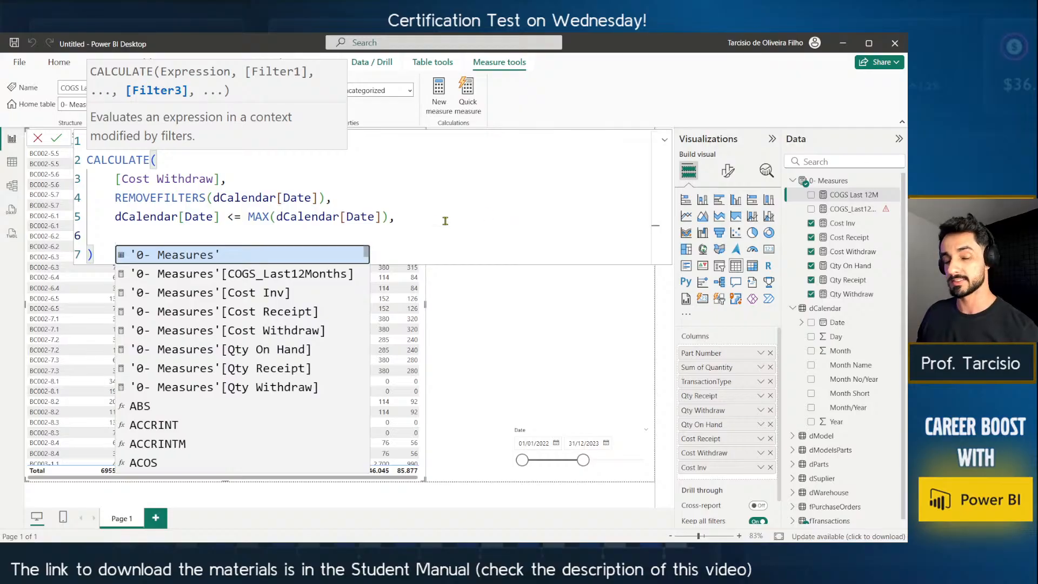
{"action": "key", "text": "ctrl+v"}
{"action": "double_click", "coordinate": [249, 258]}
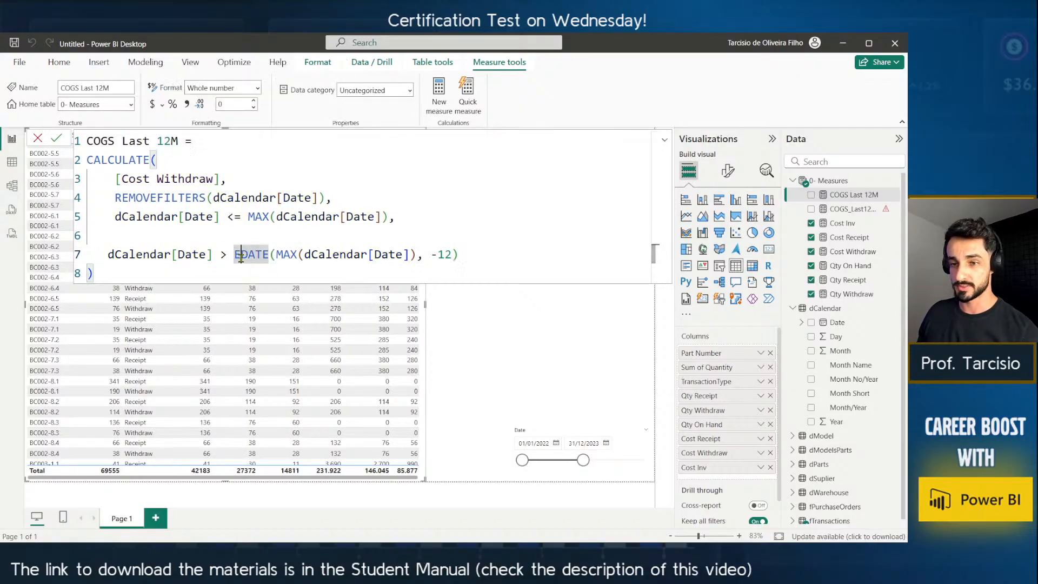
{"action": "type", "text": "EDATE"}
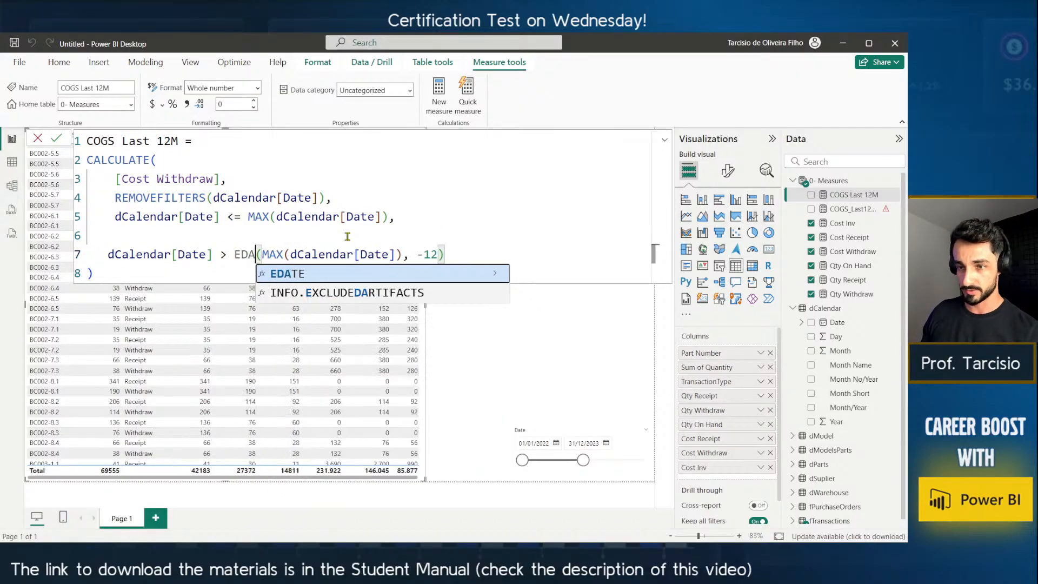
{"action": "key", "text": "Tab"}
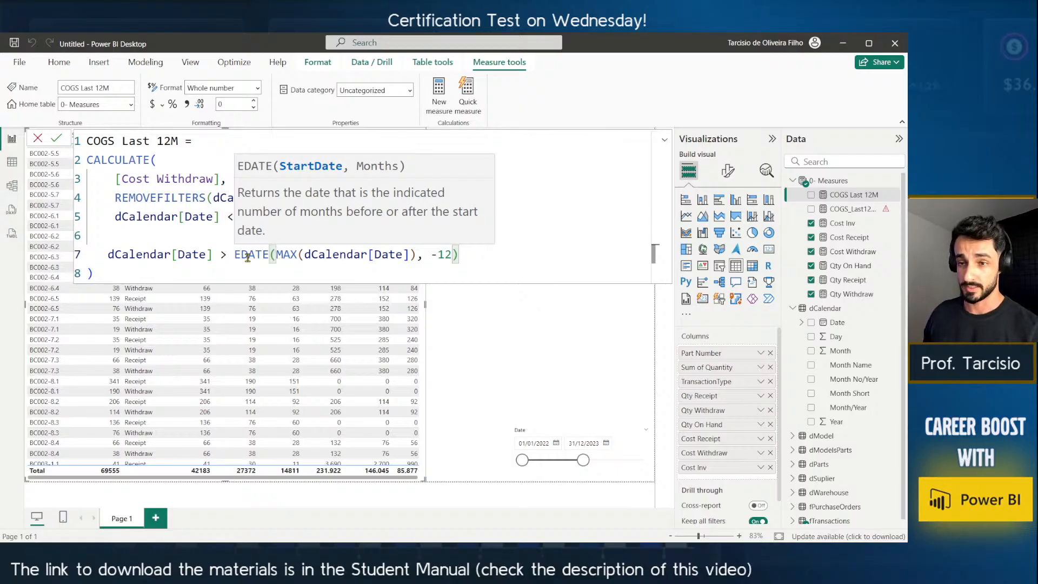
{"action": "left_click_drag", "start_coordinate": [234, 254], "coordinate": [478, 256]}
{"action": "left_click", "coordinate": [479, 256]}
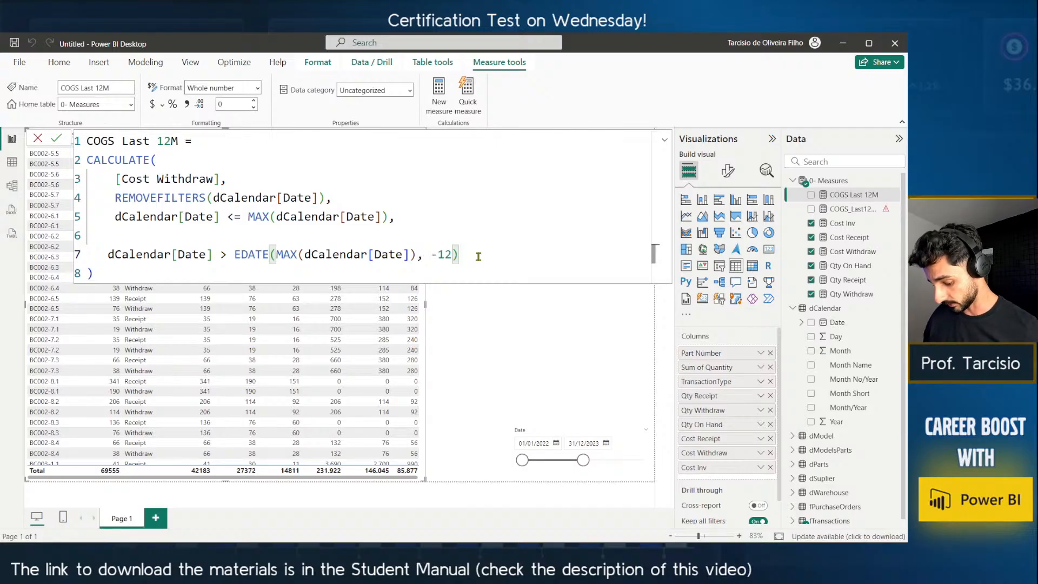
Remove the blank line above the EDATE condition, align it with the other filters and commit COGS Last 12M.
{"action": "left_click", "coordinate": [327, 232]}
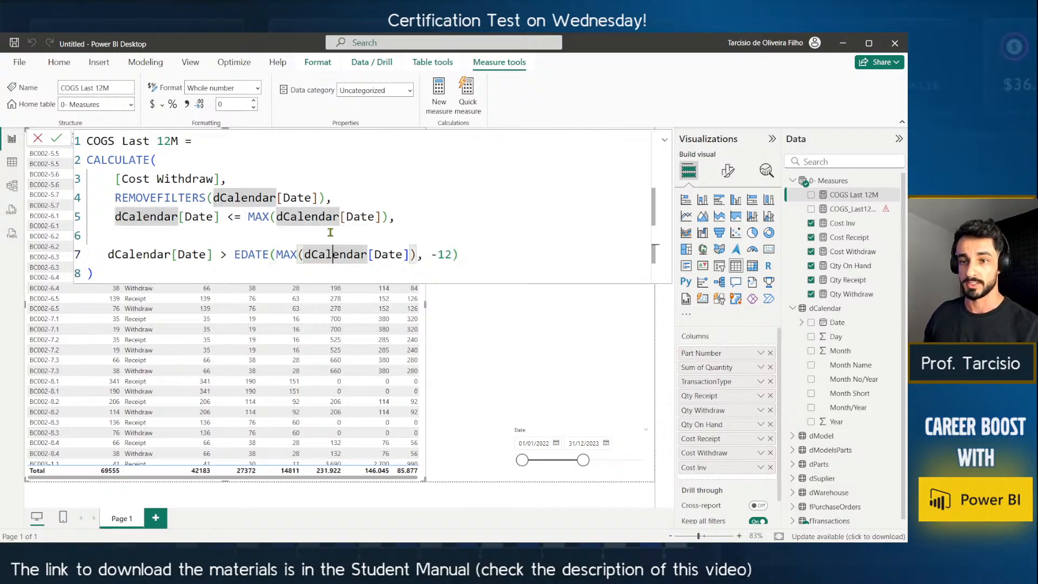
{"action": "key", "text": "Left"}
{"action": "key", "text": "Left"}
{"action": "key", "text": "Down"}
{"action": "key", "text": "Right"}
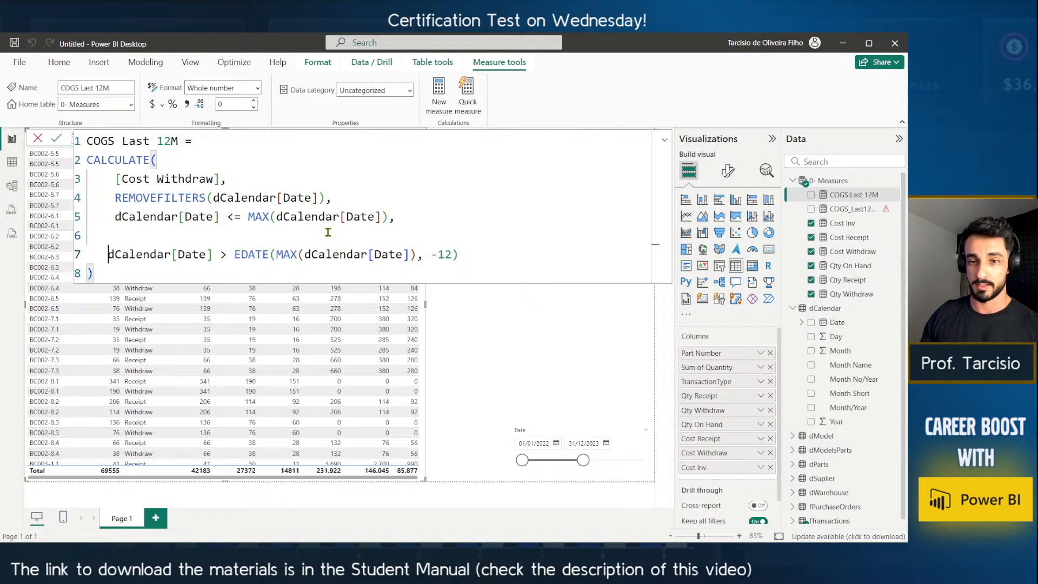
{"action": "key", "text": "BackSpace"}
{"action": "key", "text": "BackSpace"}
{"action": "key", "text": "BackSpace"}
{"action": "key", "text": "BackSpace"}
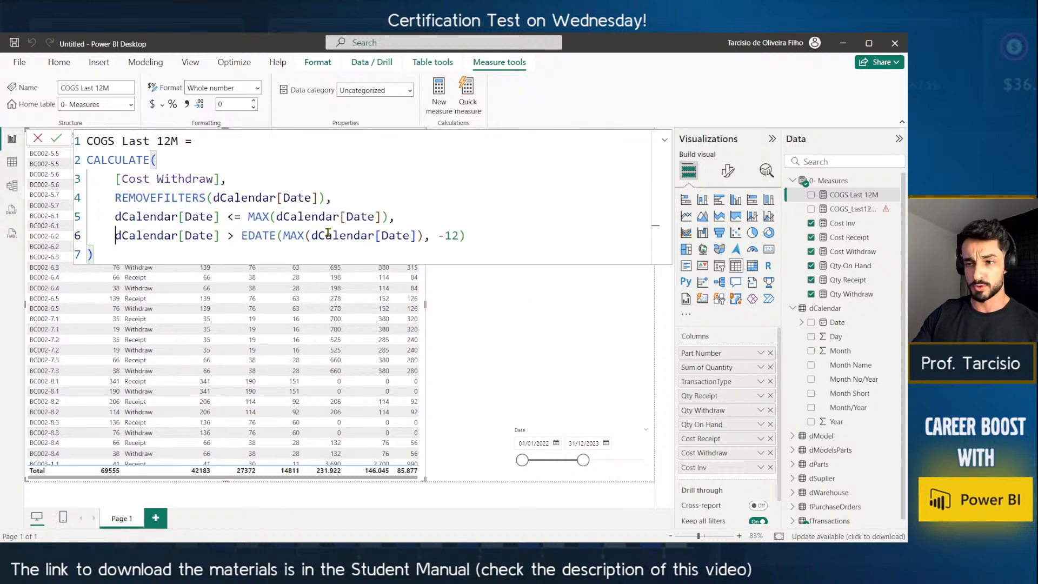
{"action": "key", "text": "Return"}
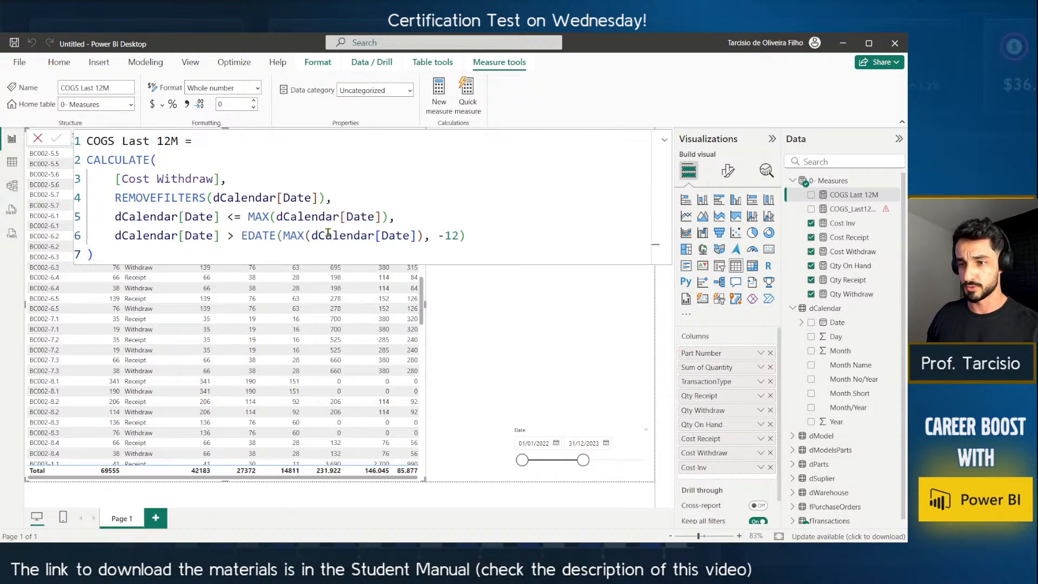
Switch to the AI chat in the browser, review the filter lines of its COGS_Last12Months formula, and return to Power BI.
{"action": "left_click", "coordinate": [327, 233]}
{"action": "left_click", "coordinate": [113, 243]}
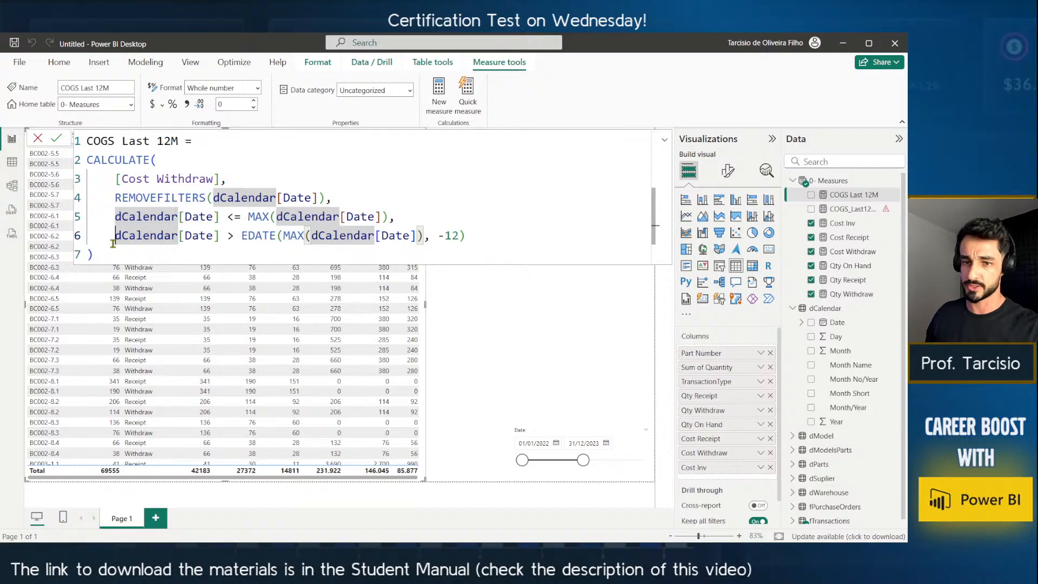
{"action": "left_click_drag", "start_coordinate": [113, 243], "coordinate": [78, 241]}
{"action": "key", "text": "alt+Tab"}
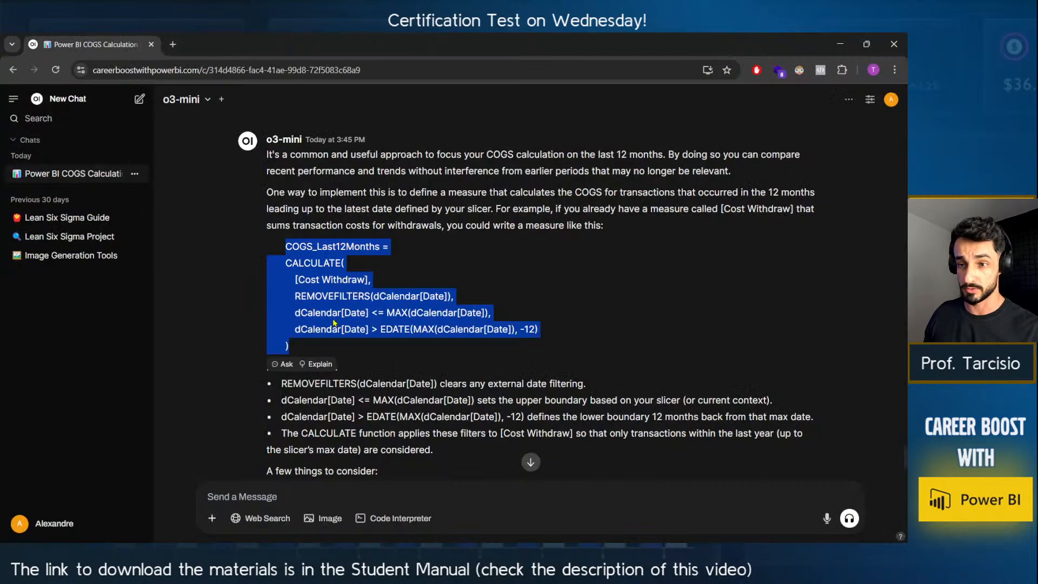
{"action": "left_click", "coordinate": [327, 329]}
{"action": "left_click_drag", "start_coordinate": [276, 295], "coordinate": [320, 332]}
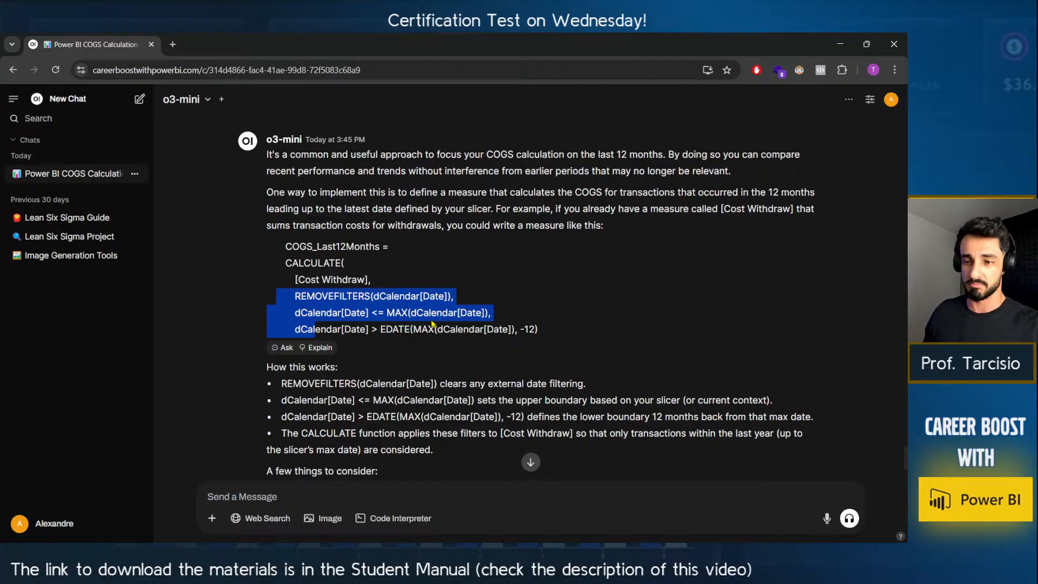
{"action": "key", "text": "alt+Tab"}
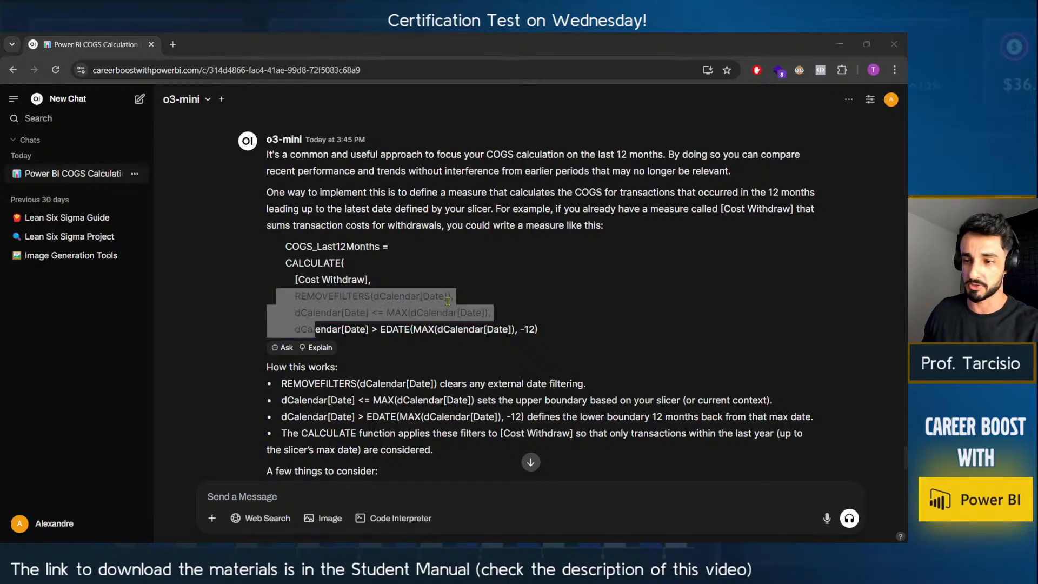
Add COGS Last 12M as a column of the widened table visual and format it with a thousands separator.
{"action": "left_click", "coordinate": [525, 238]}
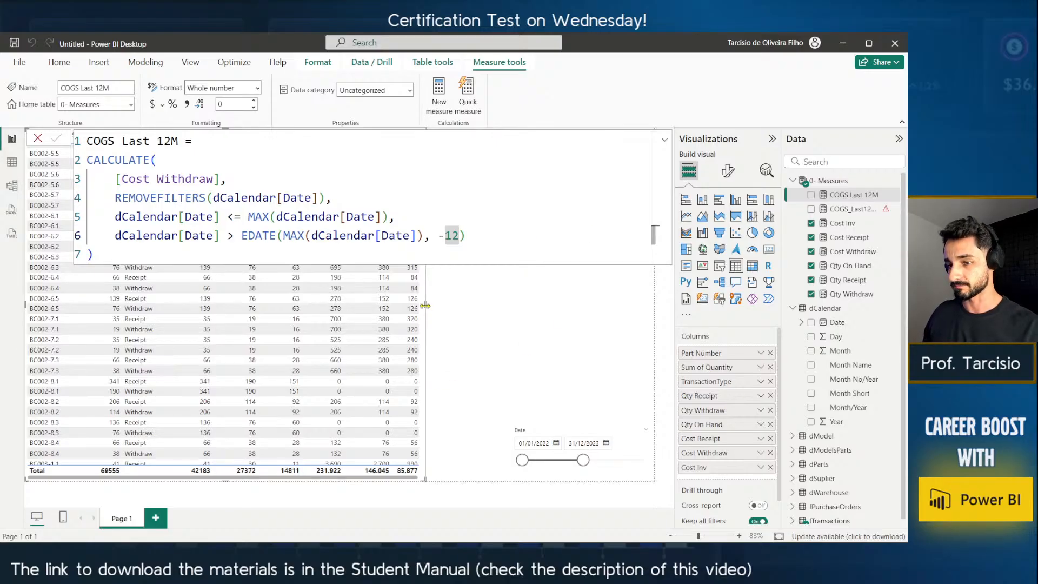
{"action": "left_click_drag", "start_coordinate": [424, 308], "coordinate": [492, 305]}
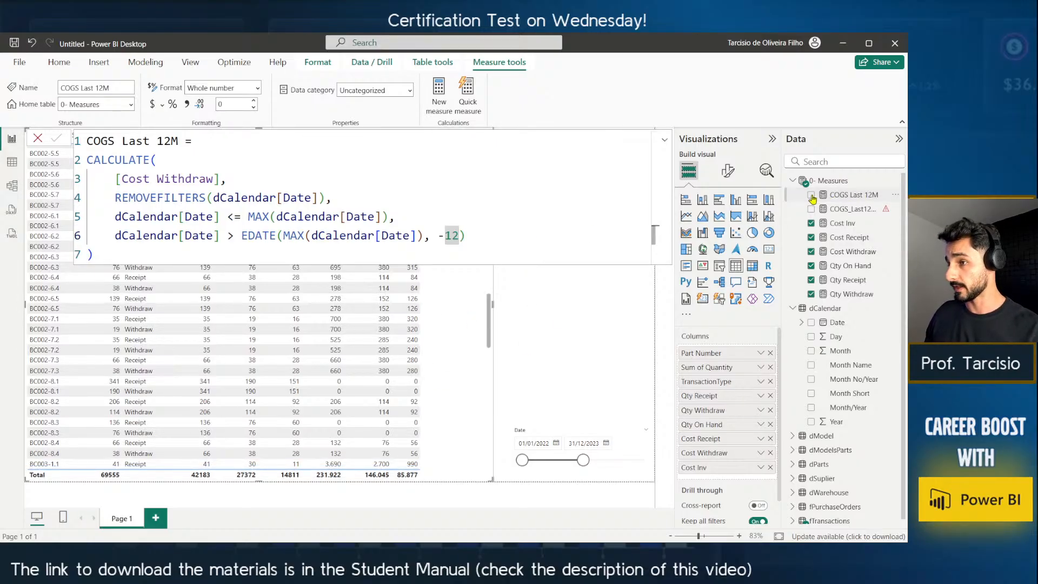
{"action": "left_click", "coordinate": [827, 196]}
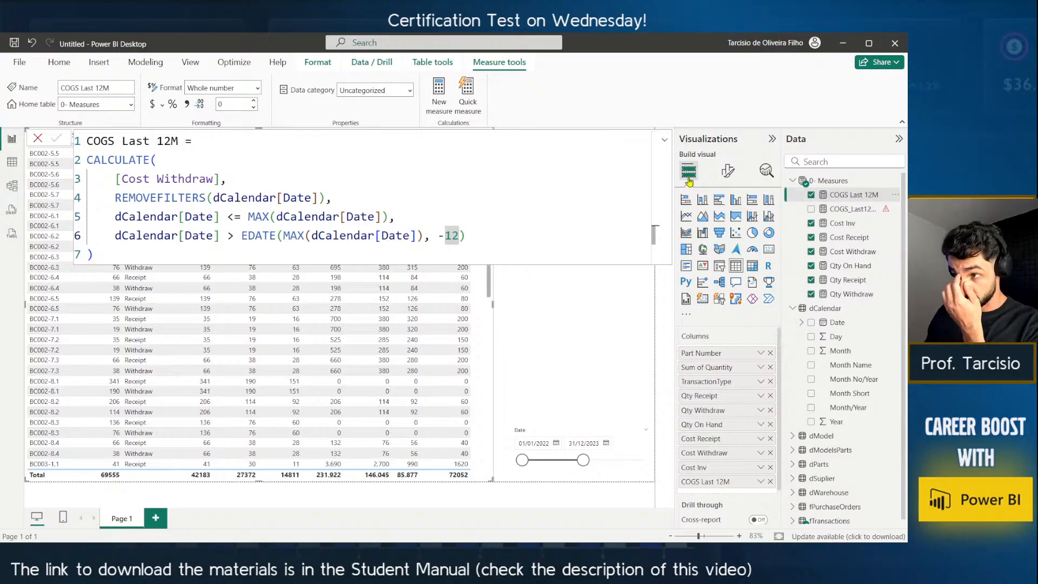
{"action": "left_click", "coordinate": [187, 104]}
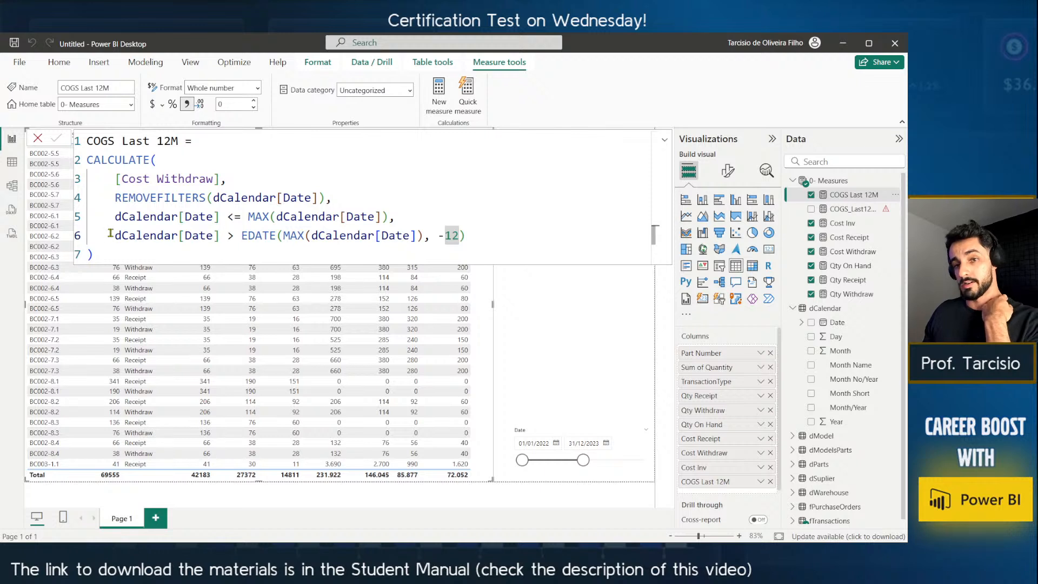
Examine how the EDATE(MAX(dCalendar[Date]), -12) condition relates to the end date of the Date slicer.
{"action": "left_click_drag", "start_coordinate": [111, 235], "coordinate": [477, 233]}
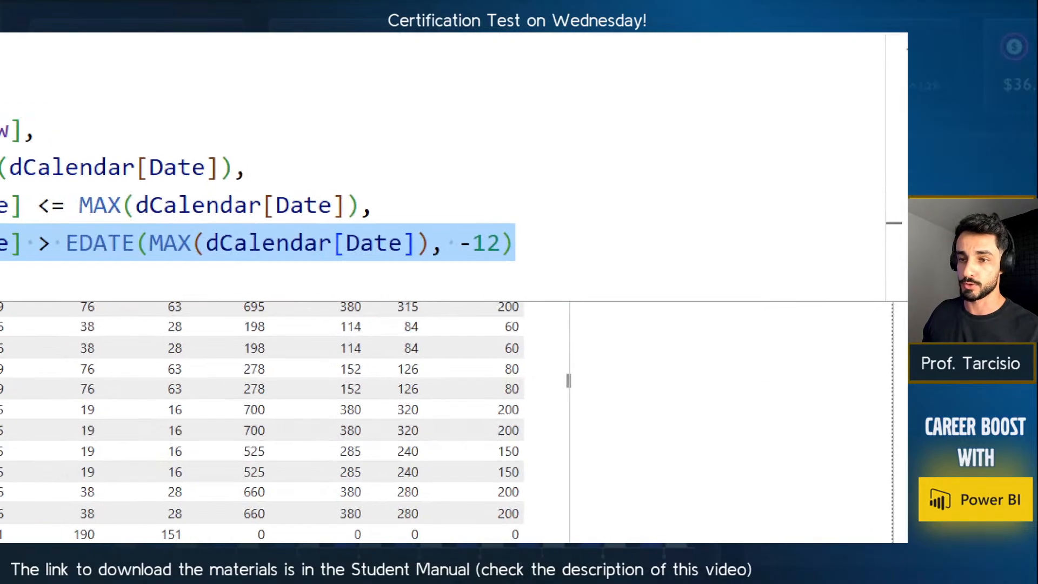
{"action": "left_click_drag", "start_coordinate": [74, 189], "coordinate": [401, 229]}
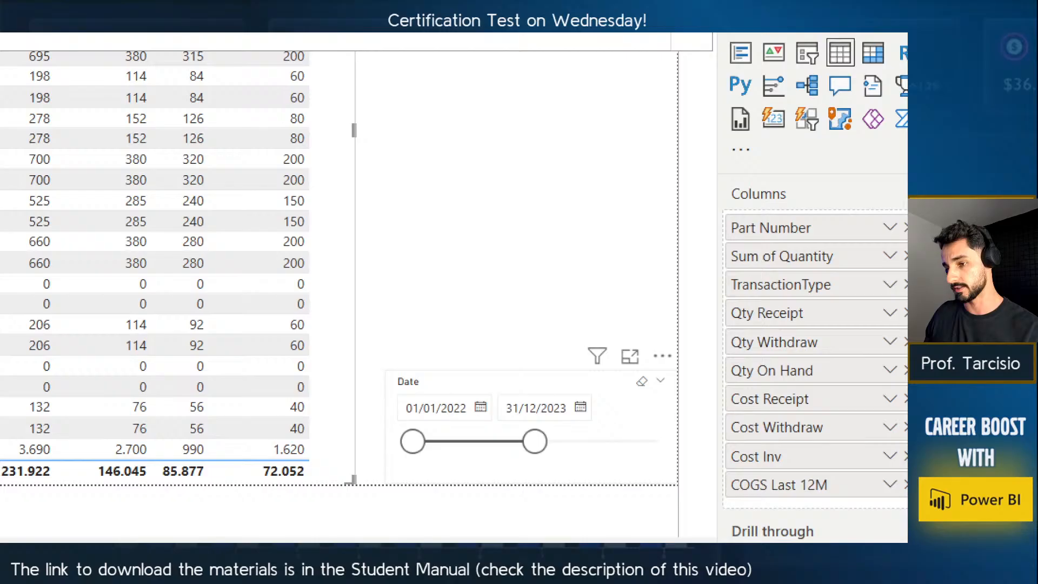
{"action": "left_click_drag", "start_coordinate": [617, 457], "coordinate": [560, 426]}
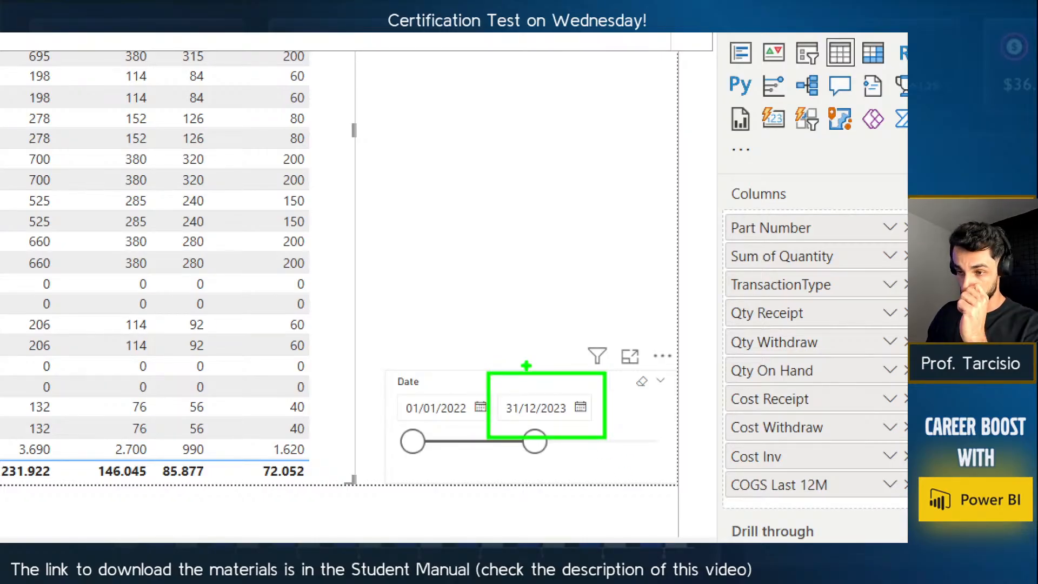
{"action": "mouse_move", "coordinate": [551, 350]}
{"action": "left_mouse_down"}
{"action": "mouse_move", "coordinate": [427, 328]}
{"action": "mouse_move", "coordinate": [405, 343]}
{"action": "mouse_move", "coordinate": [433, 354]}
{"action": "left_mouse_up"}
{"action": "left_click_drag", "start_coordinate": [434, 244], "coordinate": [458, 246]}
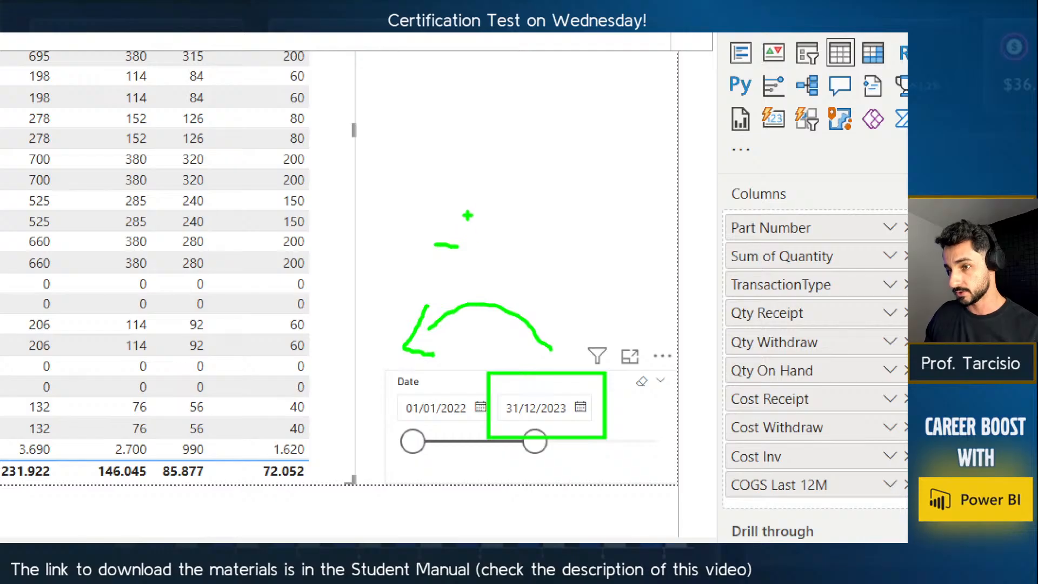
{"action": "mouse_move", "coordinate": [471, 209]}
{"action": "left_mouse_down"}
{"action": "mouse_move", "coordinate": [470, 268]}
{"action": "mouse_move", "coordinate": [518, 246]}
{"action": "mouse_move", "coordinate": [542, 286]}
{"action": "mouse_move", "coordinate": [596, 260]}
{"action": "left_mouse_up"}
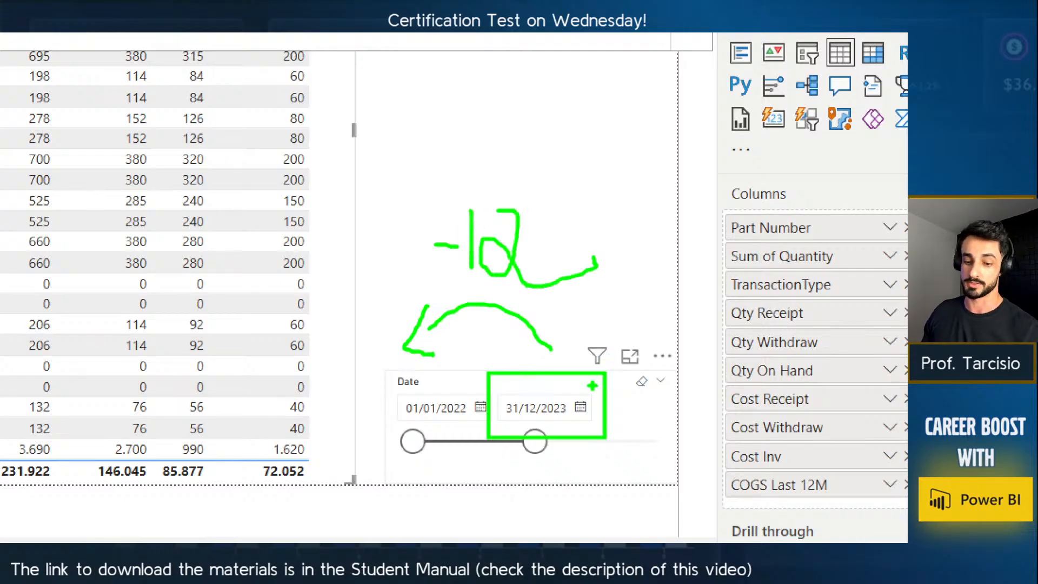
{"action": "key", "text": "Escape"}
{"action": "left_click", "coordinate": [502, 228]}
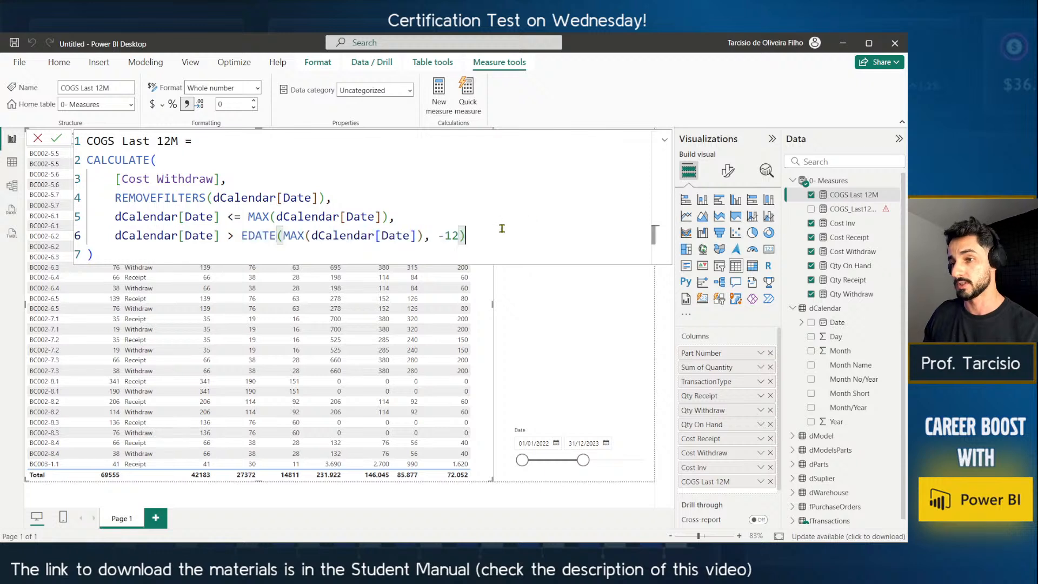
{"action": "left_click_drag", "start_coordinate": [240, 236], "coordinate": [466, 236]}
{"action": "left_click", "coordinate": [473, 231]}
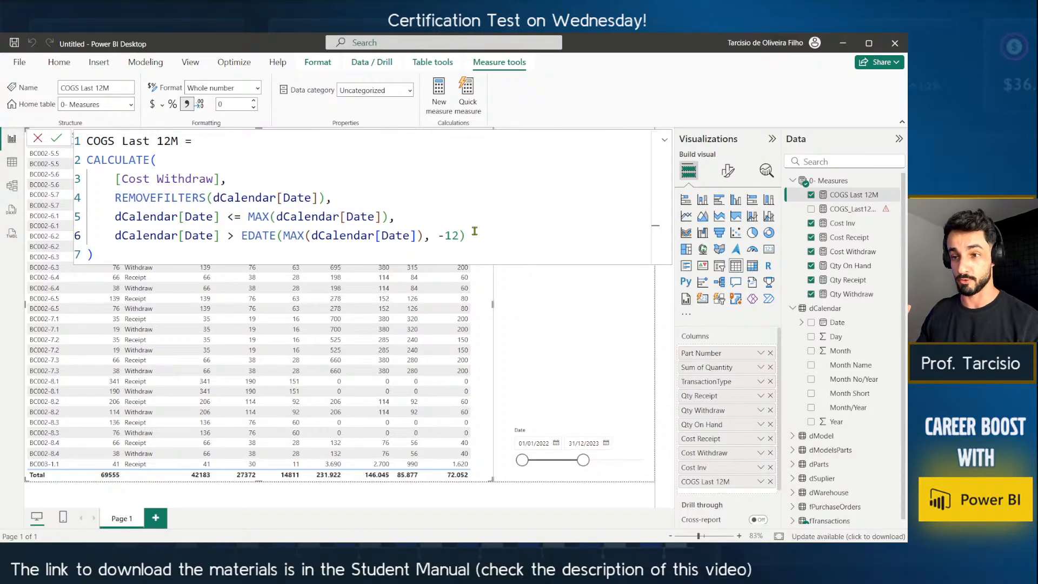
Switch to the AI chat in the browser and review its explanation of the REMOVEFILTERS(dCalendar[Date]) line.
{"action": "key", "text": "alt+Tab"}
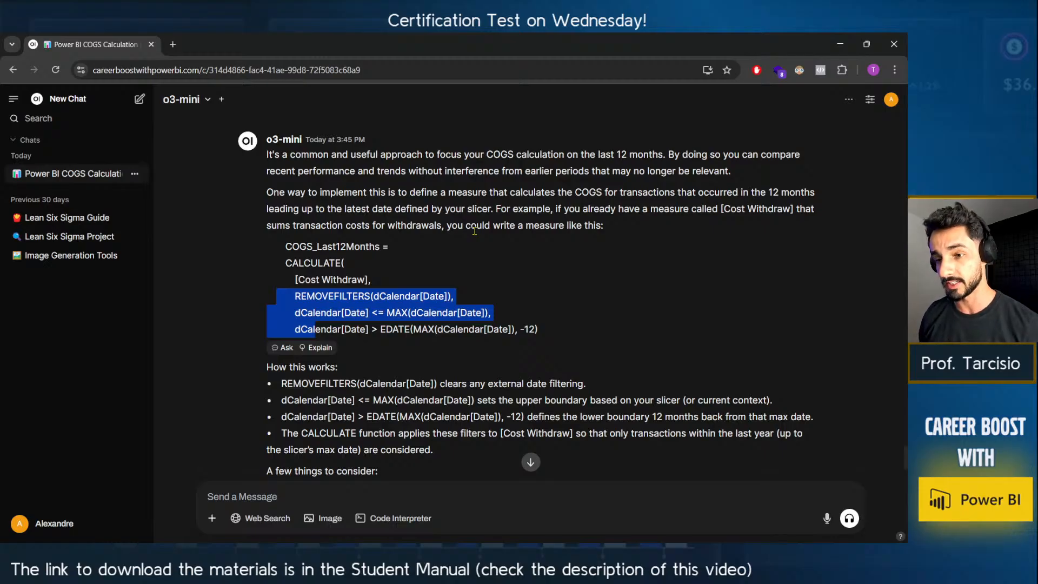
{"action": "scroll", "coordinate": [474, 231], "scroll_direction": "down", "scroll_amount": 2}
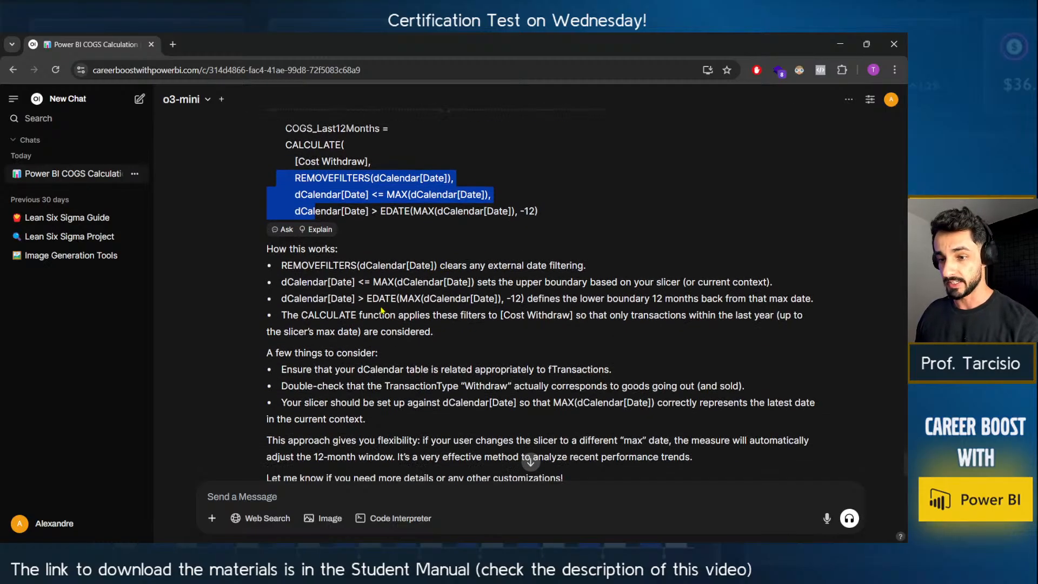
{"action": "left_click_drag", "start_coordinate": [281, 264], "coordinate": [592, 269]}
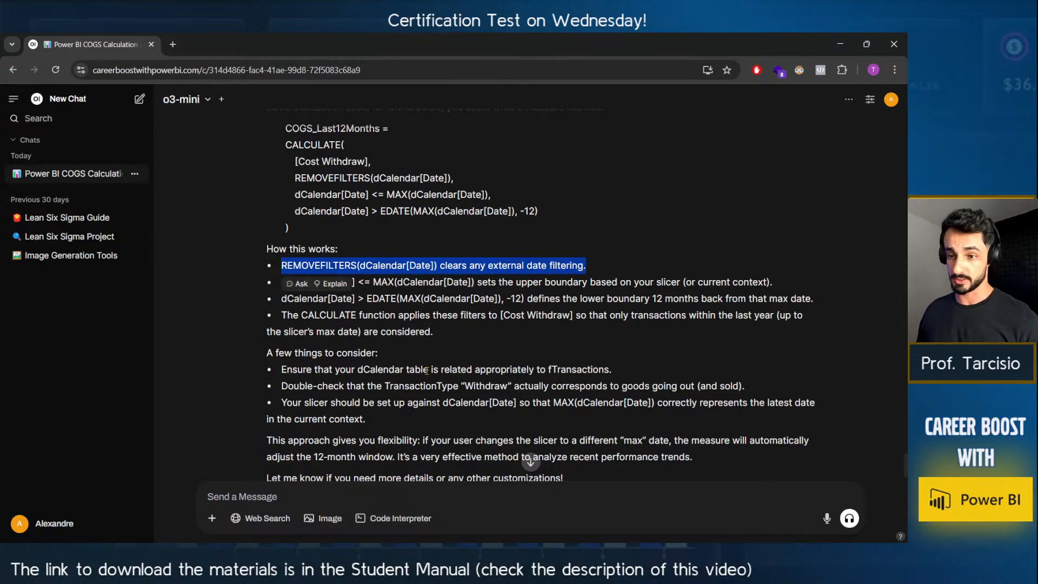
{"action": "scroll", "coordinate": [499, 317], "scroll_direction": "down", "scroll_amount": 1}
Ask the AI chat "What's better for performance, the EDATE or the DATESINPERIOD?".
{"action": "left_click", "coordinate": [368, 422]}
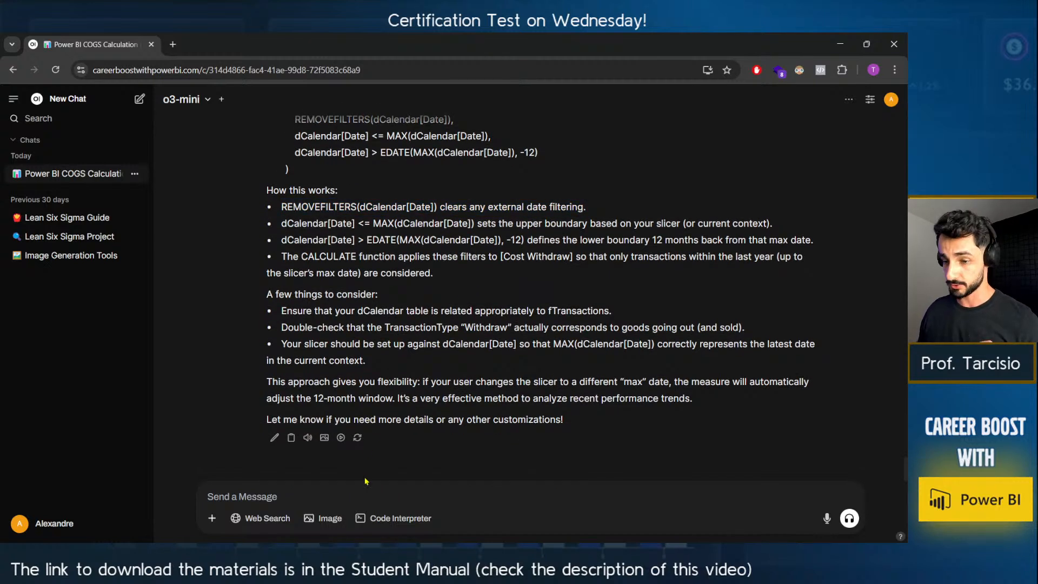
{"action": "type", "text": "What"}
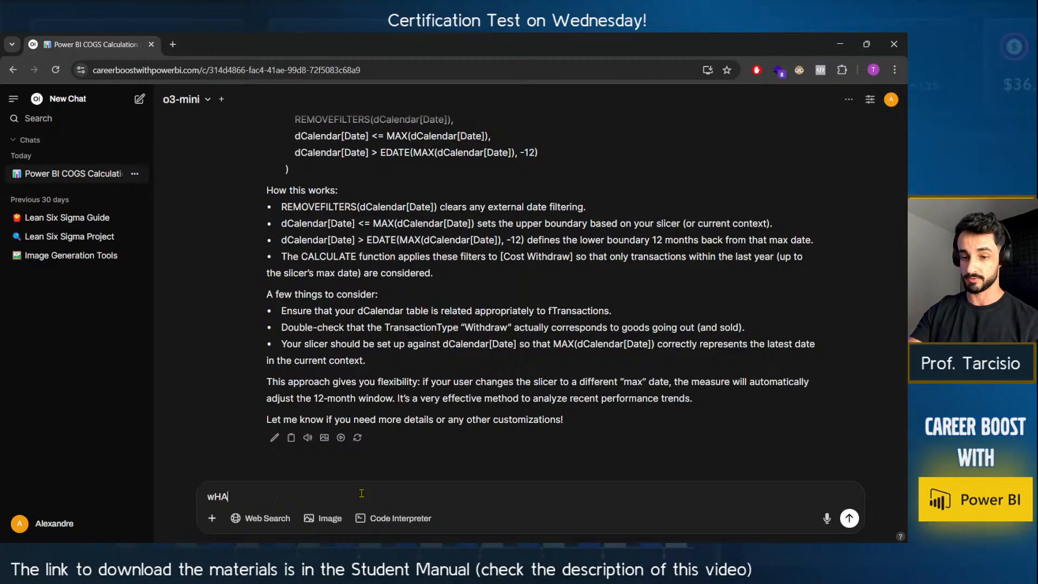
{"action": "key", "text": "BackSpace"}
{"action": "key", "text": "BackSpace"}
{"action": "key", "text": "BackSpace"}
{"action": "key", "text": "BackSpace"}
{"action": "type", "text": "What'"}
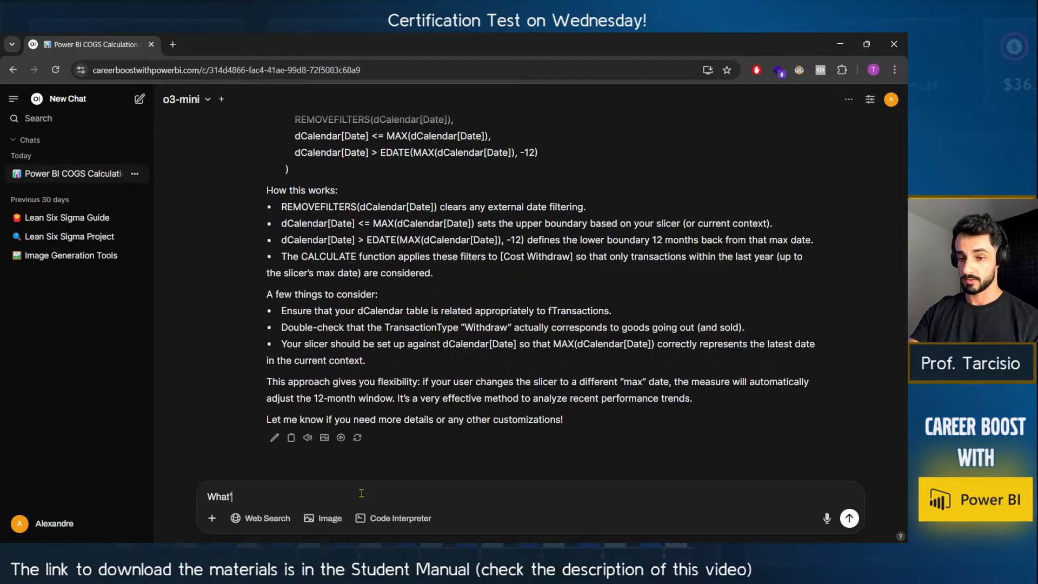
{"action": "type", "text": "s better for per"}
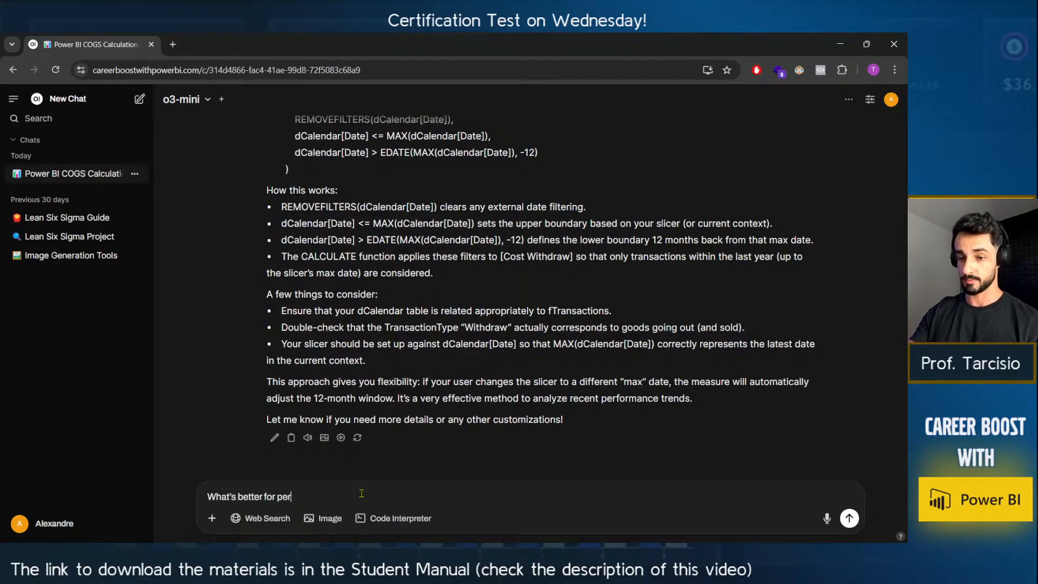
{"action": "type", "text": "formance"}
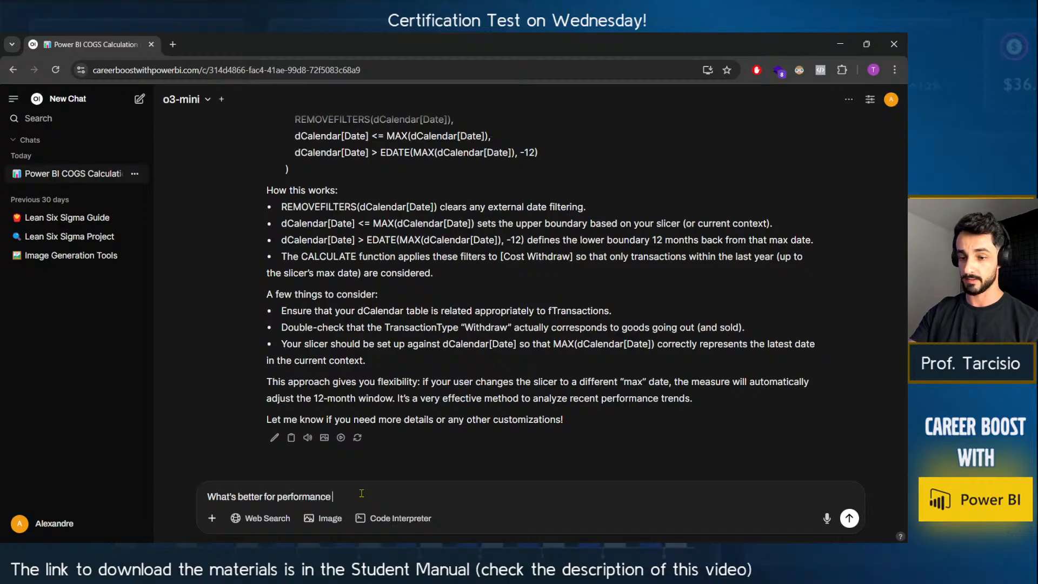
{"action": "type", "text": ", the EDATE"}
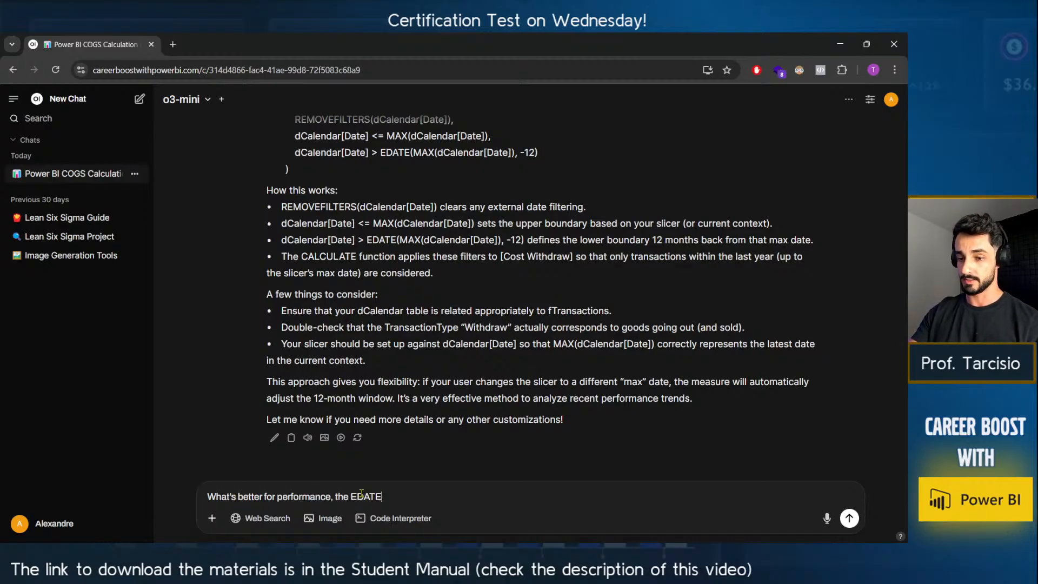
{"action": "left_click_drag", "start_coordinate": [385, 243], "coordinate": [366, 241]}
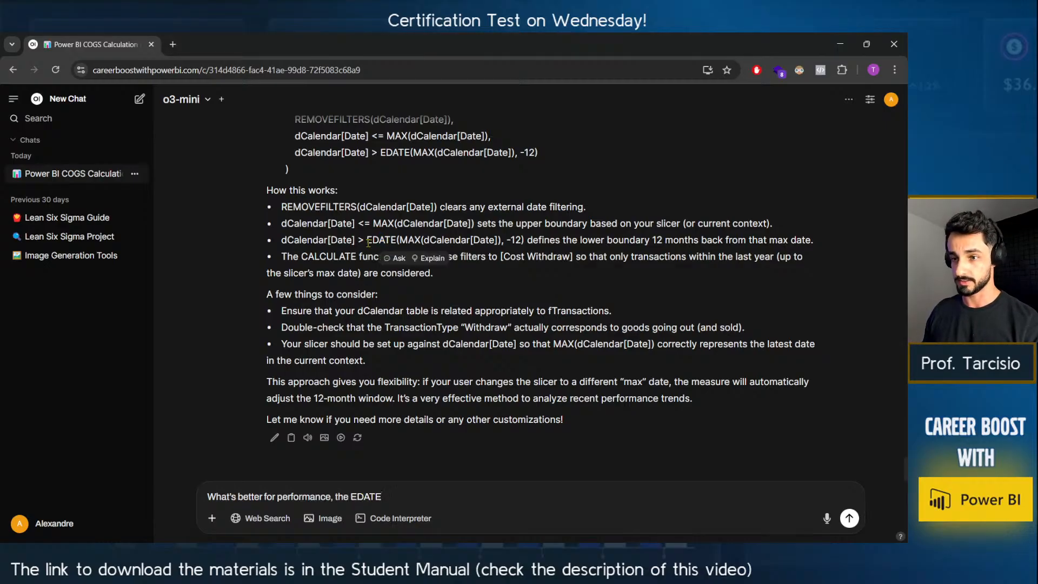
{"action": "left_click", "coordinate": [429, 490]}
{"action": "key", "text": "alt+Tab"}
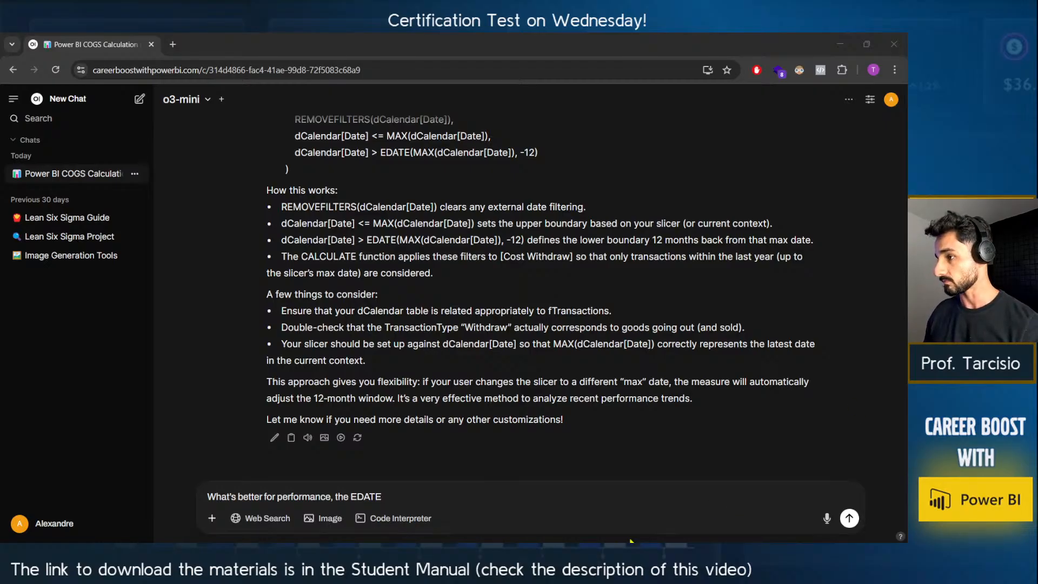
{"action": "left_click", "coordinate": [428, 489]}
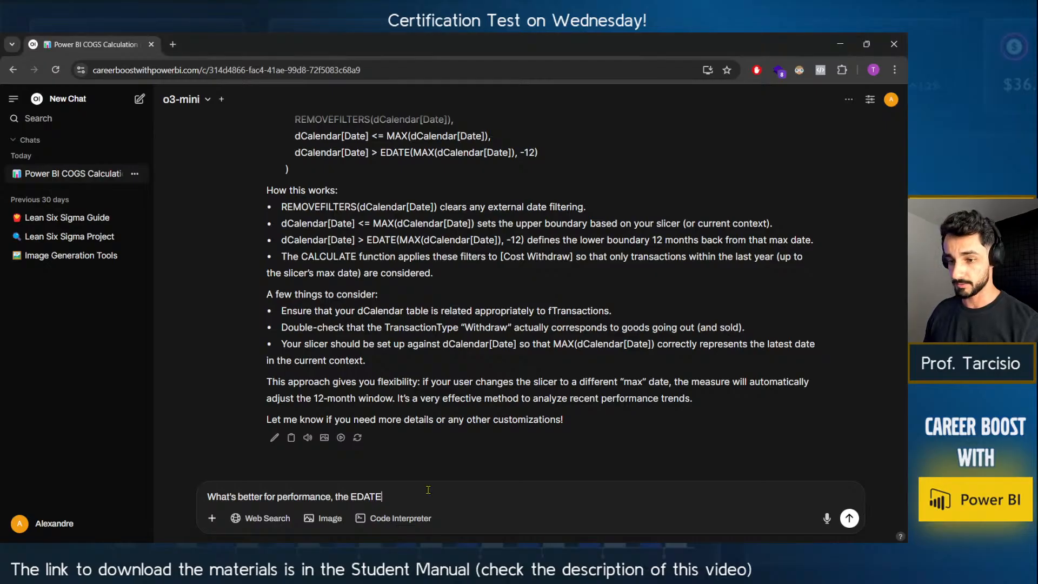
{"action": "type", "text": "or "}
{"action": "type", "text": "the "}
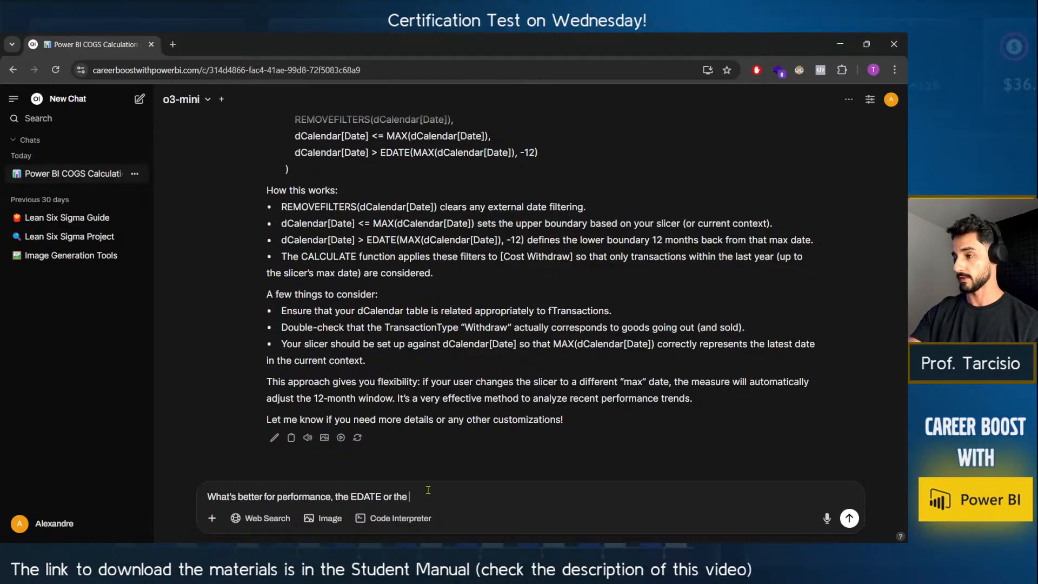
{"action": "type", "text": "DATES"}
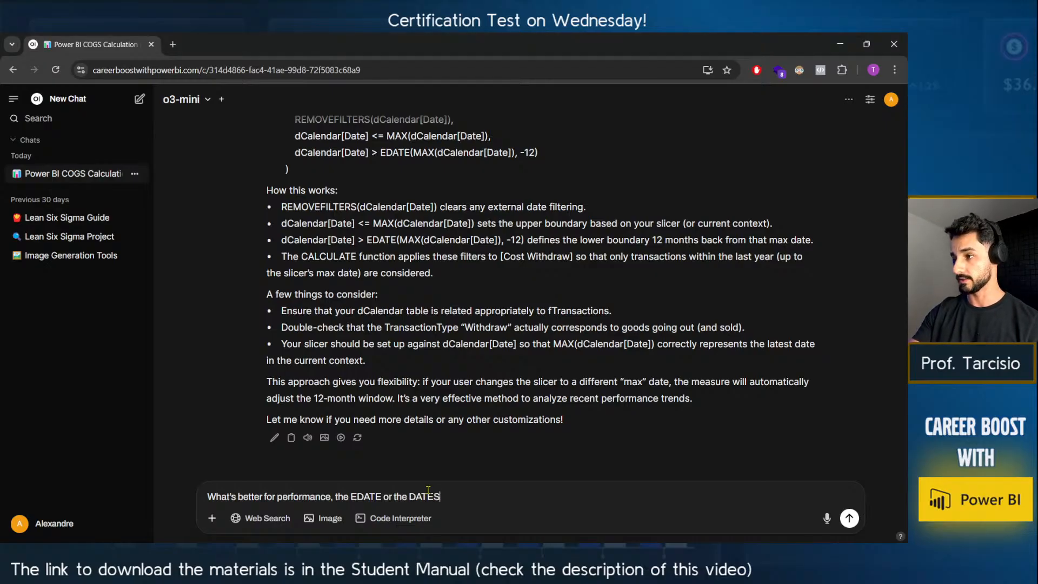
{"action": "type", "text": "INPERIO"}
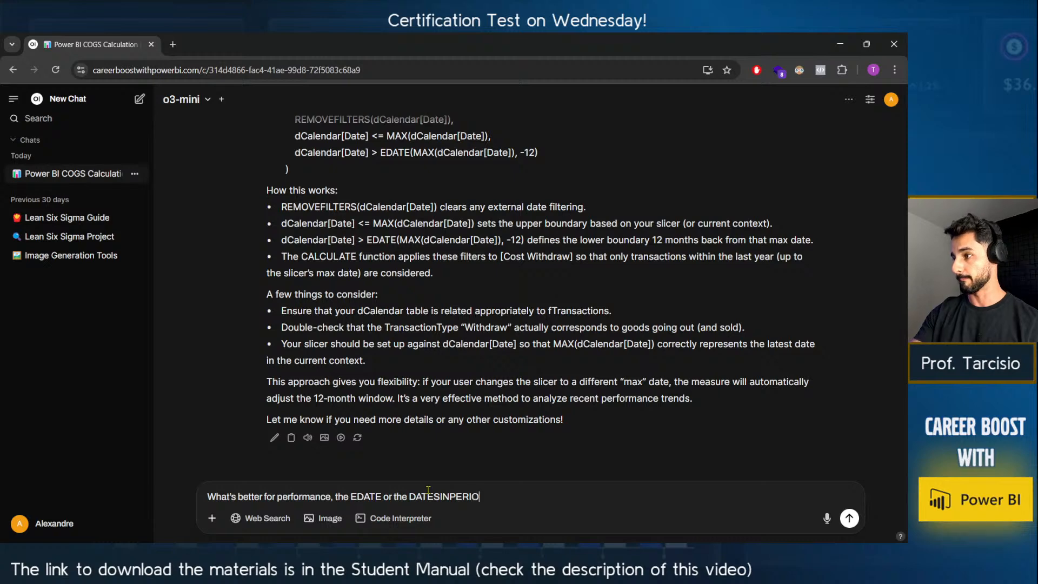
{"action": "type", "text": "D?"}
{"action": "key", "text": "Return"}
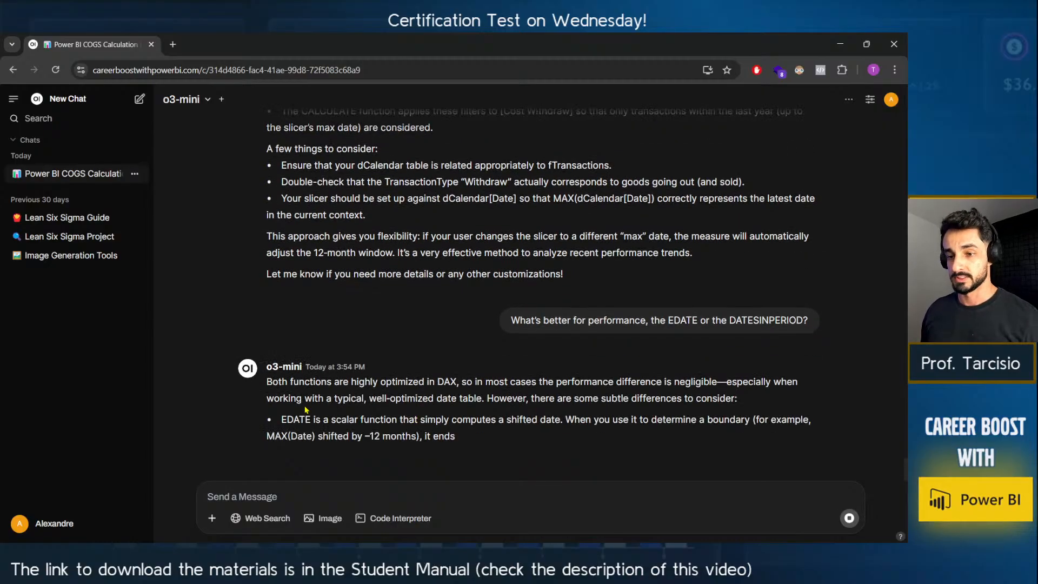
Read how the AI's answer compares EDATE and DATESINPERIOD in performance and in what each function returns.
{"action": "left_click_drag", "start_coordinate": [343, 360], "coordinate": [448, 278]}
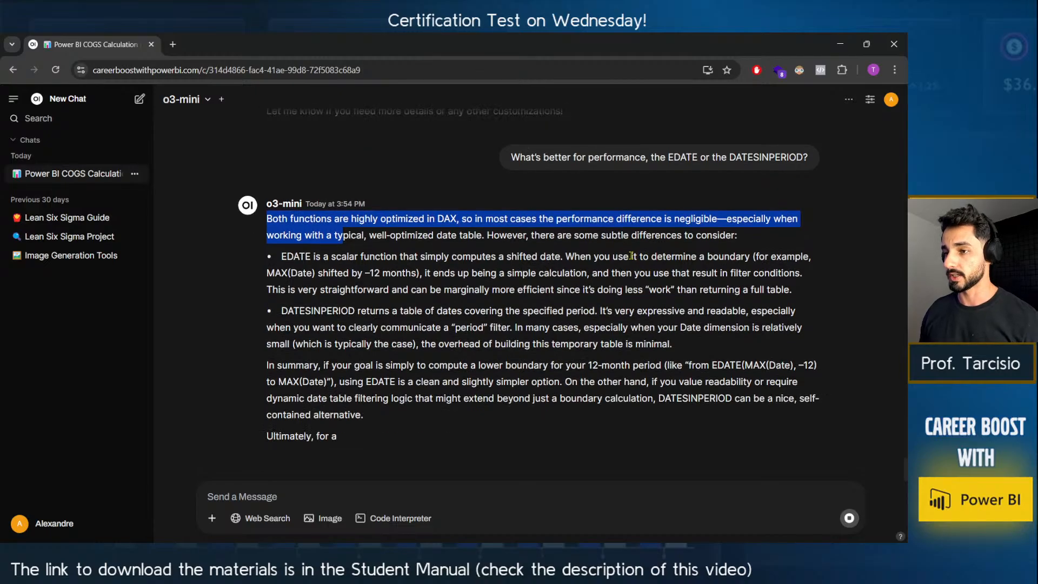
{"action": "scroll", "coordinate": [759, 276], "scroll_direction": "up", "scroll_amount": 1}
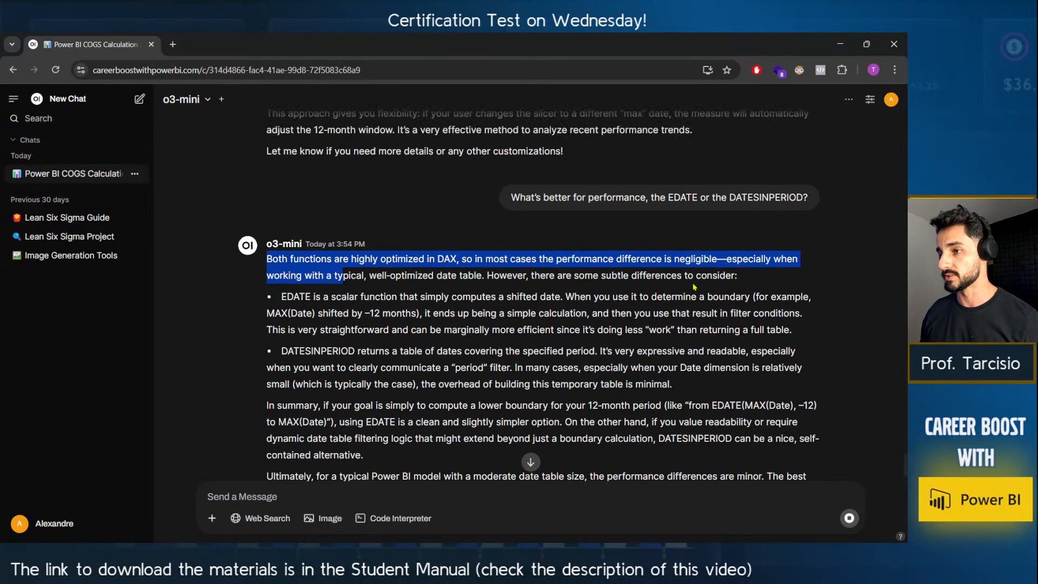
{"action": "left_click", "coordinate": [756, 277]}
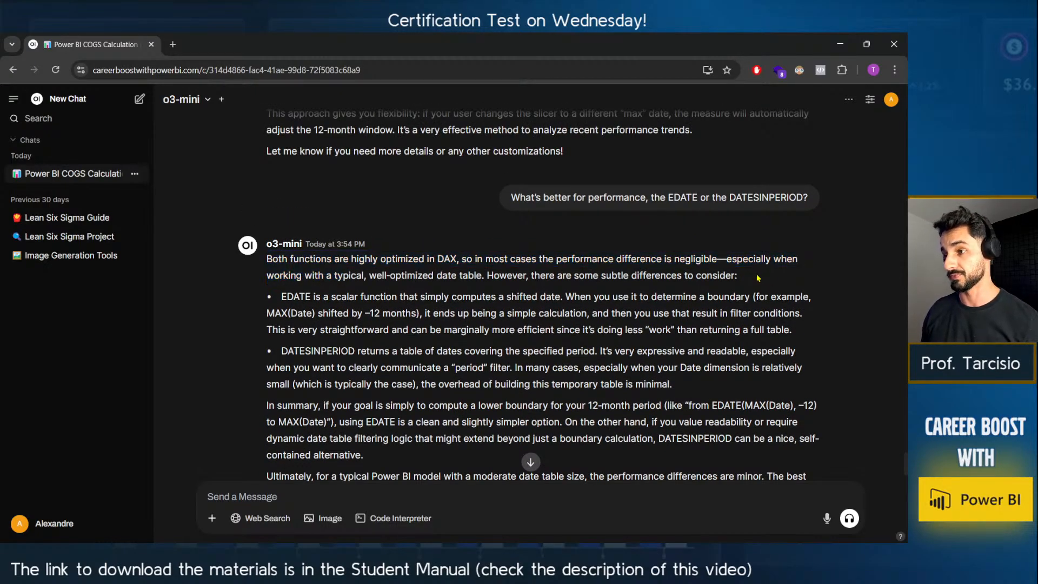
{"action": "left_click_drag", "start_coordinate": [747, 259], "coordinate": [500, 280]}
{"action": "left_click_drag", "start_coordinate": [276, 300], "coordinate": [462, 298]}
{"action": "left_click_drag", "start_coordinate": [358, 354], "coordinate": [667, 384]}
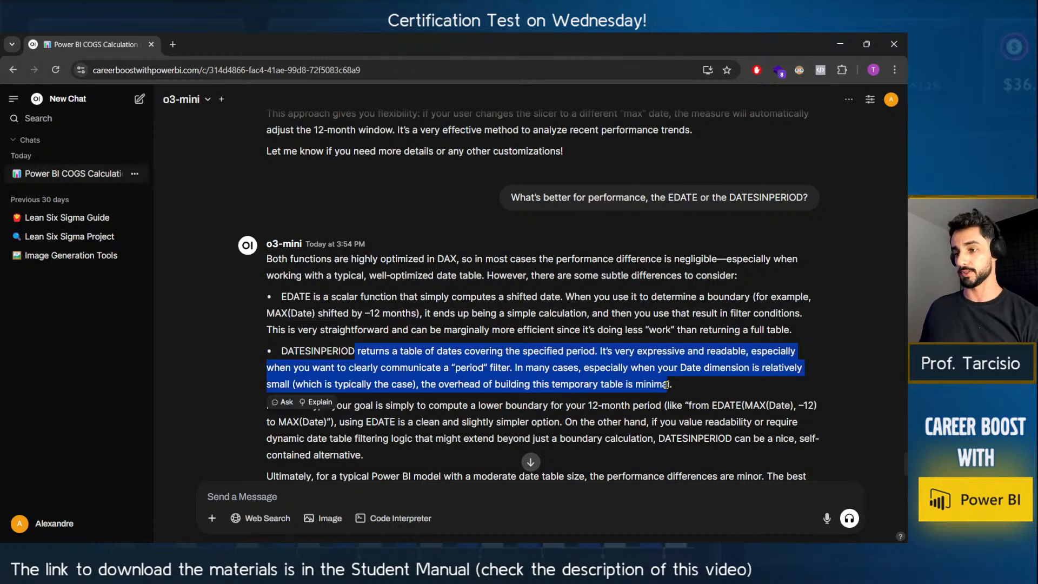
Read the answer's summary and closing recommendation on when to choose EDATE or DATESINPERIOD.
{"action": "scroll", "coordinate": [645, 409], "scroll_direction": "down", "scroll_amount": 1}
{"action": "left_click", "coordinate": [281, 357]}
{"action": "left_click_drag", "start_coordinate": [275, 347], "coordinate": [364, 396]}
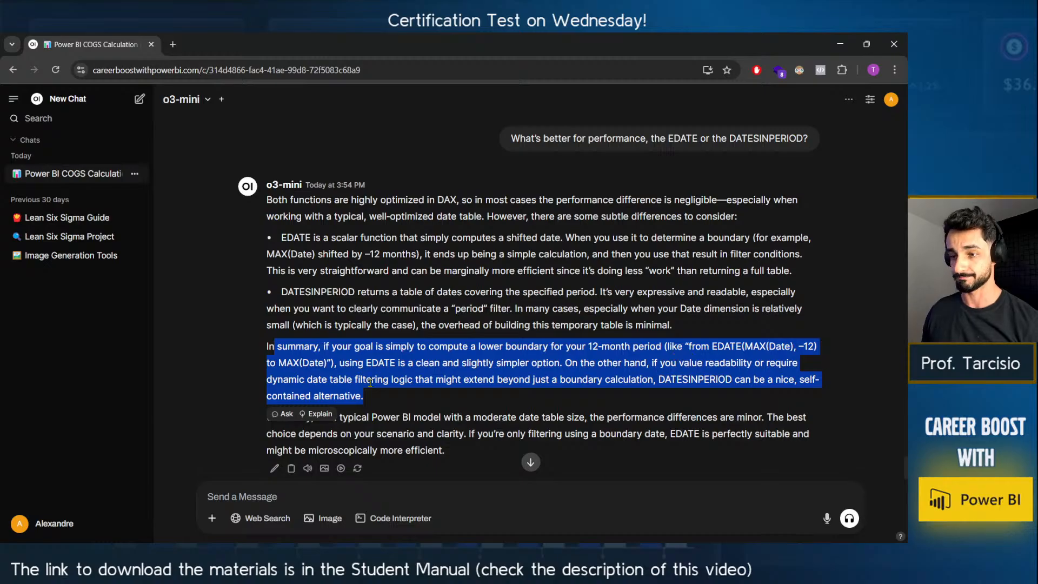
{"action": "left_click", "coordinate": [360, 363]}
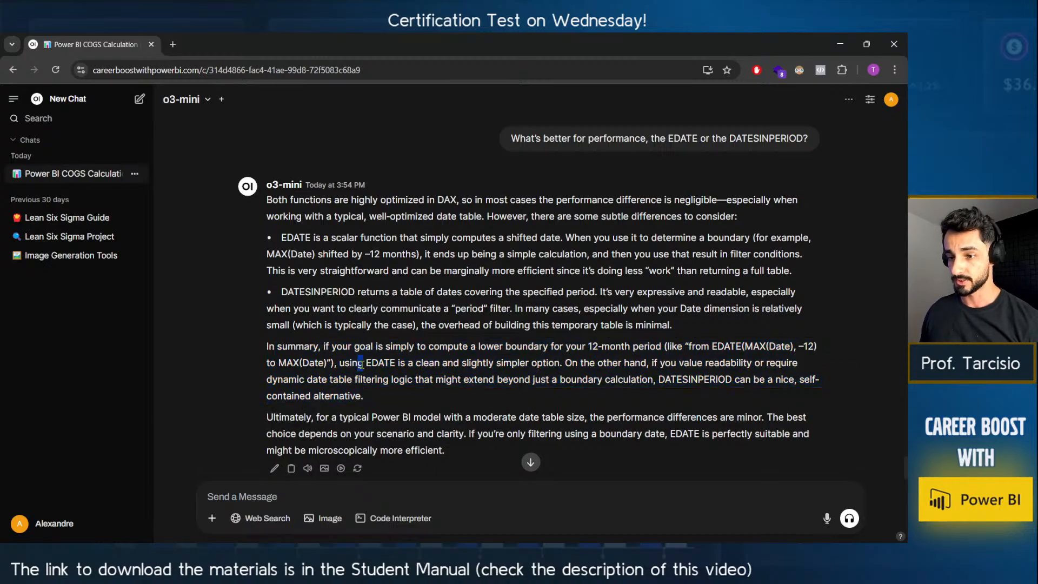
{"action": "left_click_drag", "start_coordinate": [361, 363], "coordinate": [486, 393]}
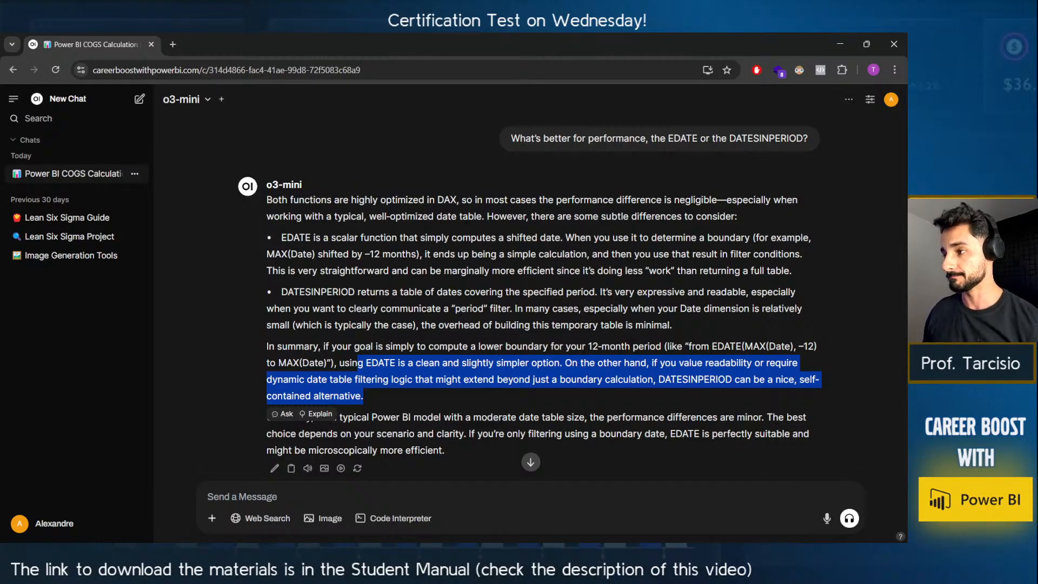
{"action": "key", "text": "alt+Tab"}
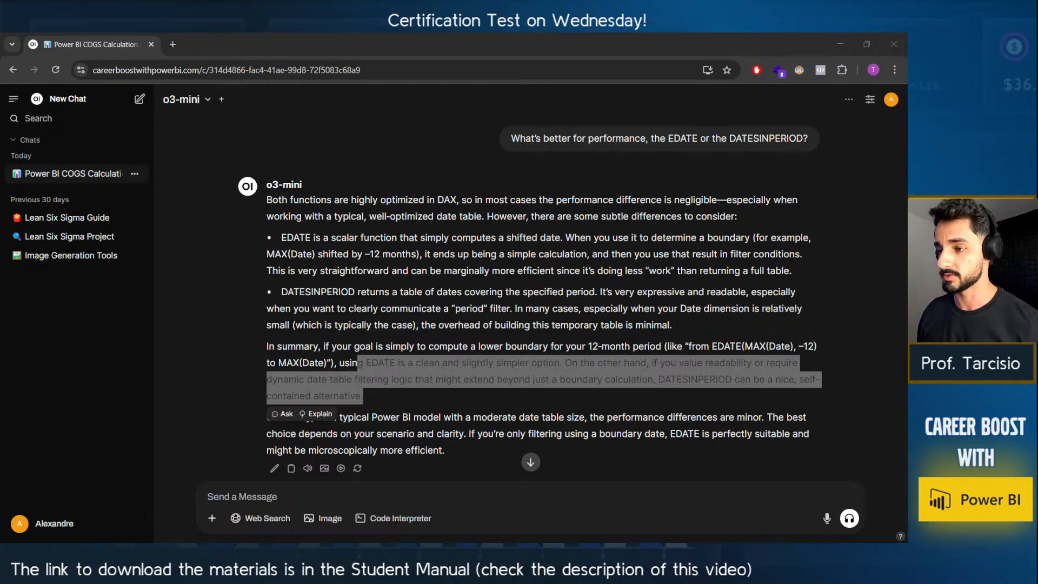
{"action": "left_click", "coordinate": [558, 303]}
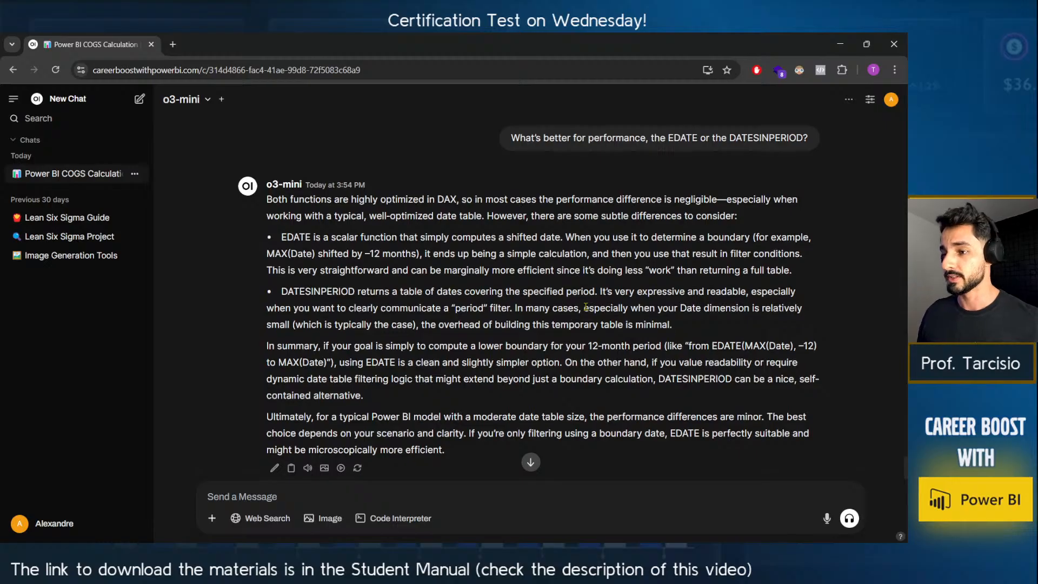
{"action": "scroll", "coordinate": [520, 377], "scroll_direction": "down", "scroll_amount": 1}
{"action": "left_click_drag", "start_coordinate": [356, 349], "coordinate": [391, 386]}
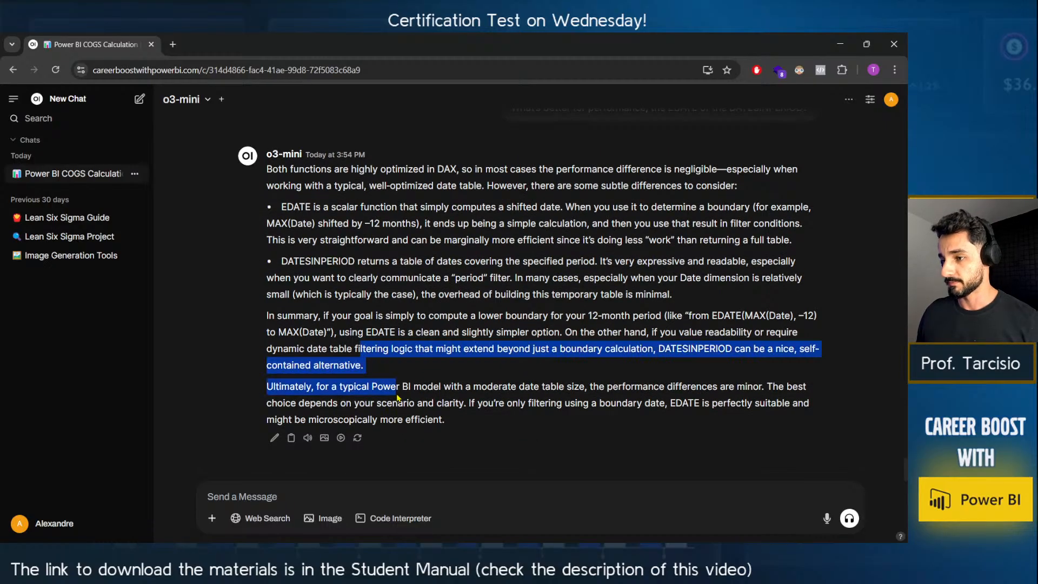
{"action": "left_click", "coordinate": [398, 406]}
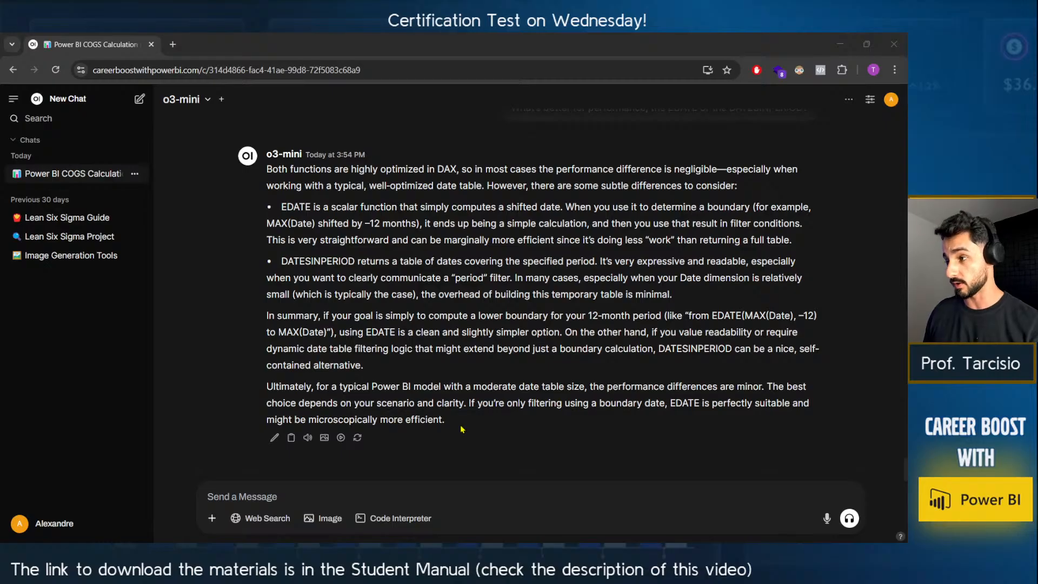
Mark the "Validate COGS & Days Inventory Outstanding (DIO) calculations" task on the business case slide and return to the AI chat.
{"action": "left_click", "coordinate": [448, 494]}
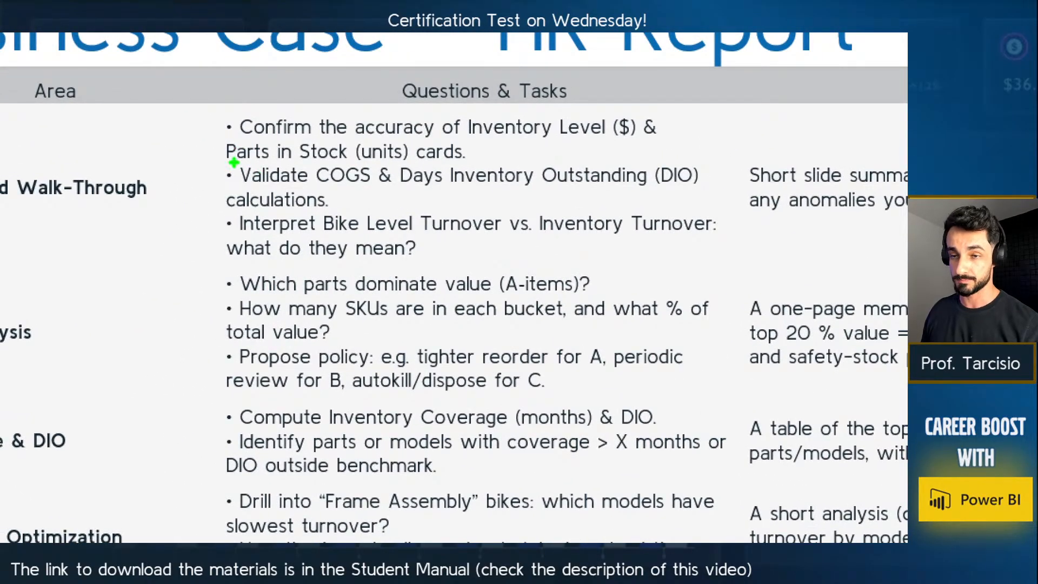
{"action": "mouse_move", "coordinate": [212, 163]}
{"action": "left_mouse_down"}
{"action": "mouse_move", "coordinate": [321, 191]}
{"action": "mouse_move", "coordinate": [700, 246]}
{"action": "mouse_move", "coordinate": [753, 211]}
{"action": "mouse_move", "coordinate": [719, 215]}
{"action": "left_mouse_up"}
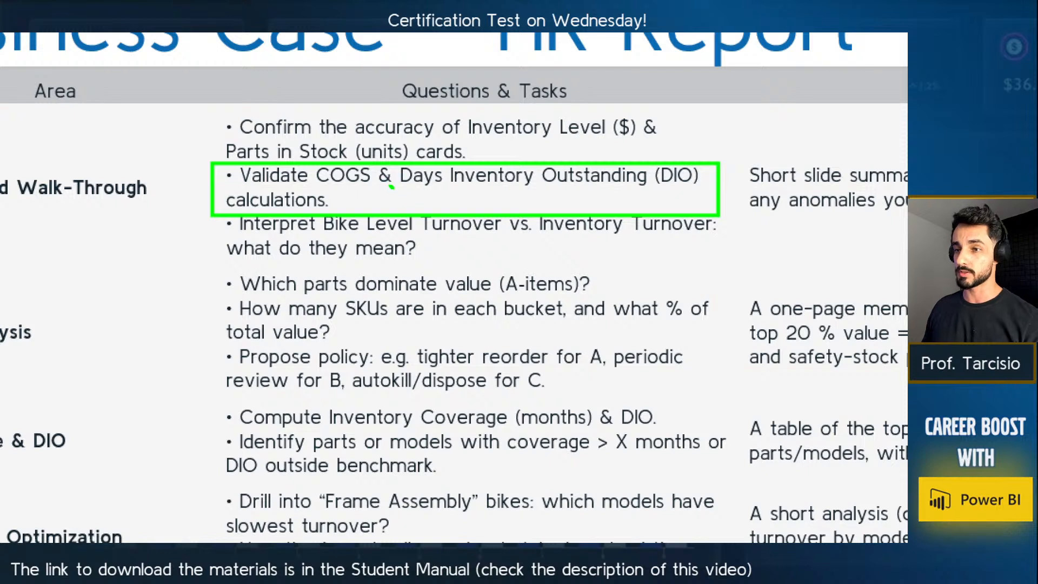
{"action": "left_click_drag", "start_coordinate": [390, 187], "coordinate": [702, 186]}
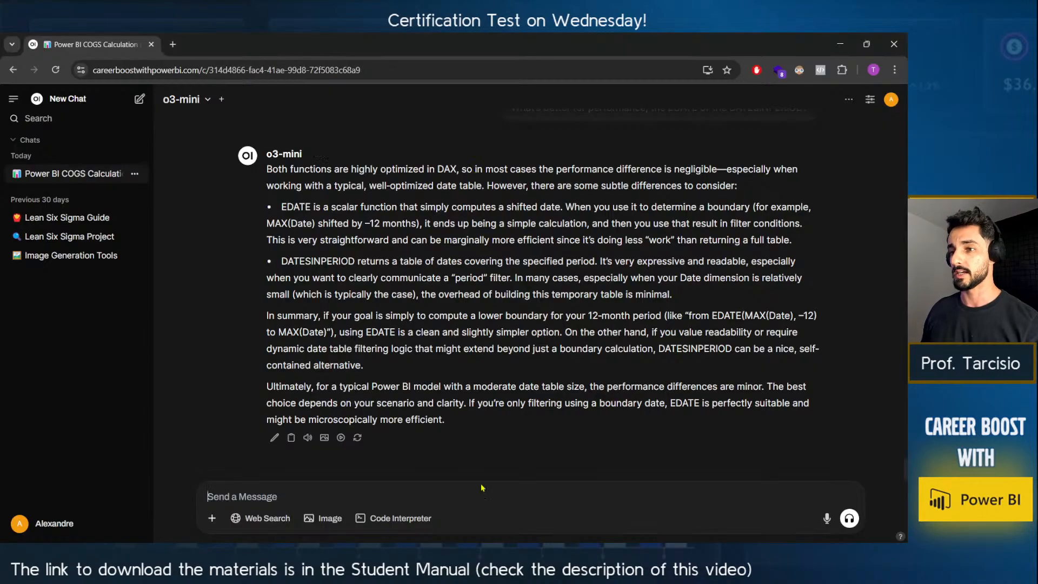
Ask the AI chat "Can you explain to my students the DIO formula?" and go back up through its answer.
{"action": "type", "text": "cAN"}
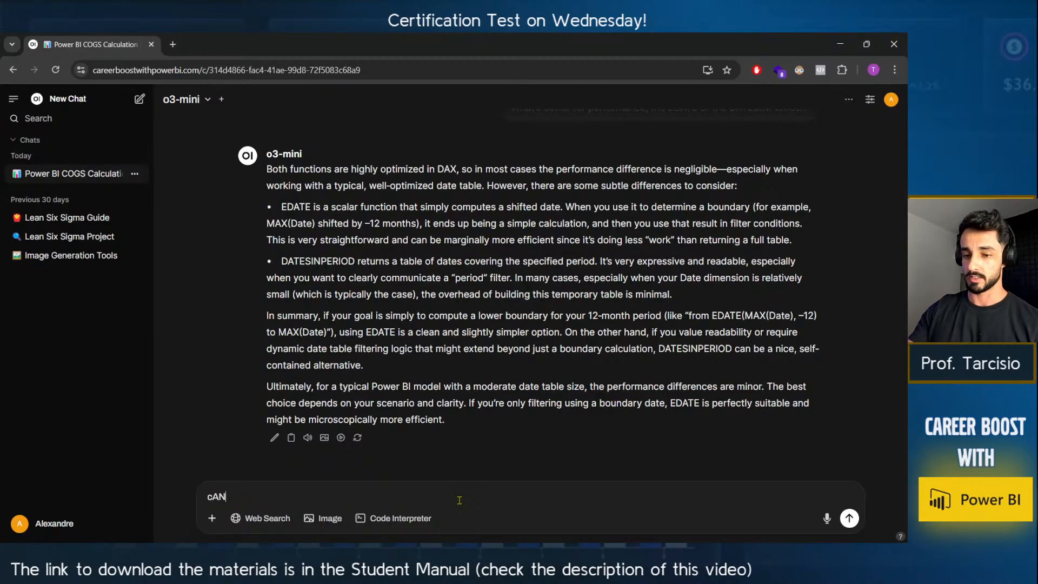
{"action": "key", "text": "BackSpace"}
{"action": "key", "text": "BackSpace"}
{"action": "key", "text": "BackSpace"}
{"action": "key", "text": "BackSpace"}
{"action": "type", "text": "Can yo"}
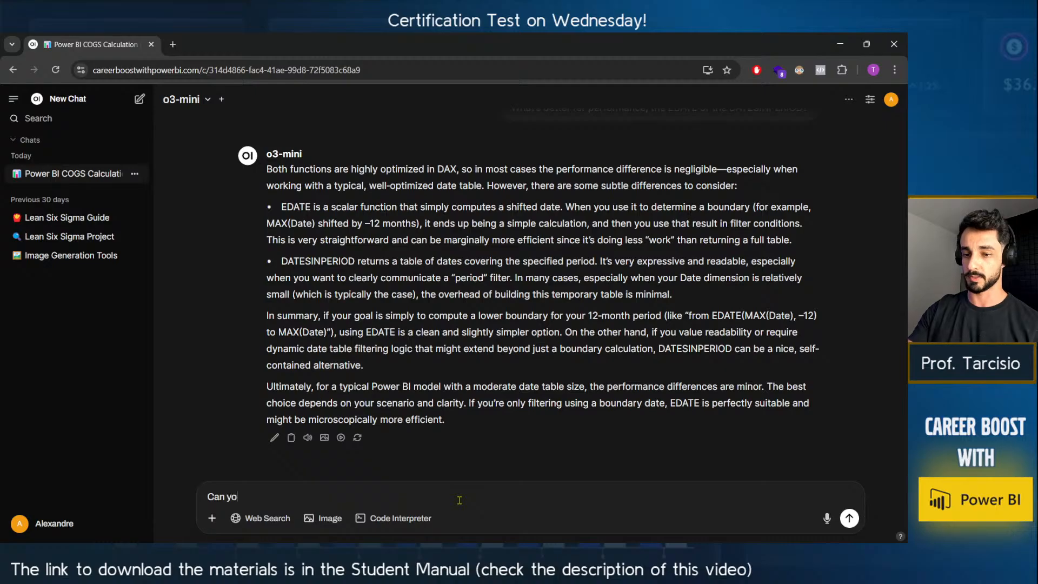
{"action": "type", "text": "u explain to my s"}
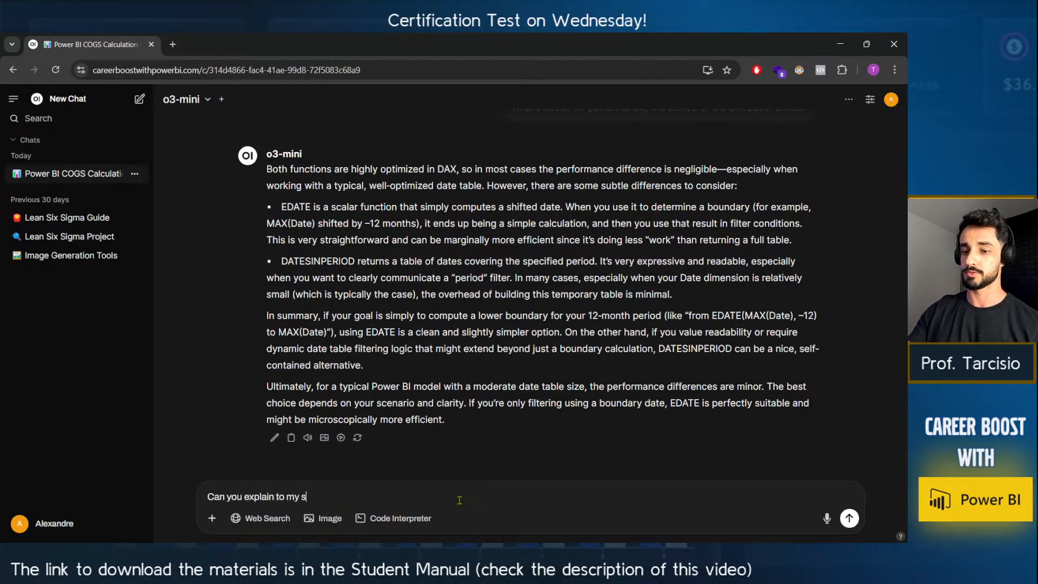
{"action": "type", "text": "tudents"}
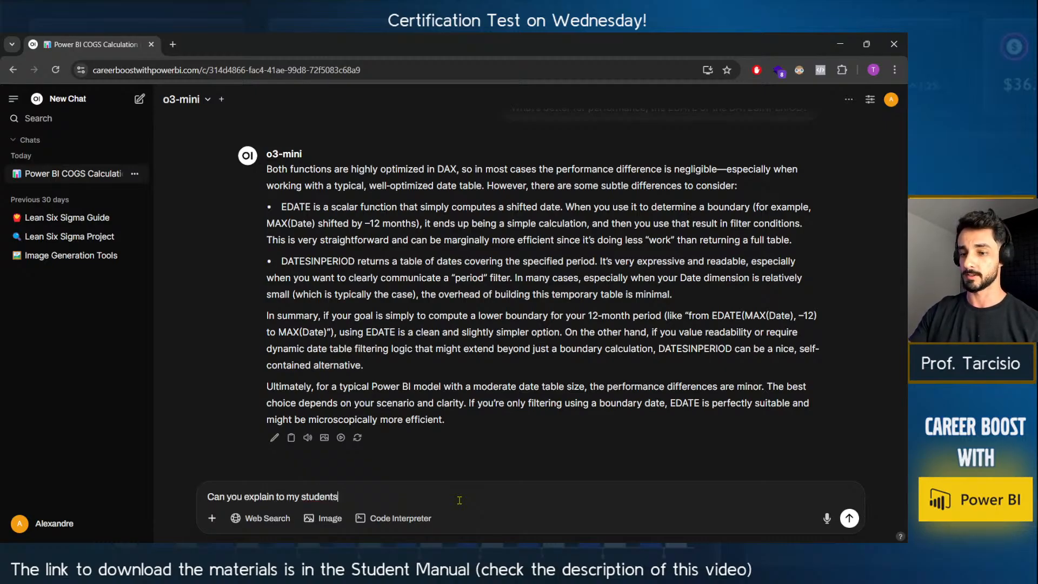
{"action": "type", "text": " the DIO formula?"}
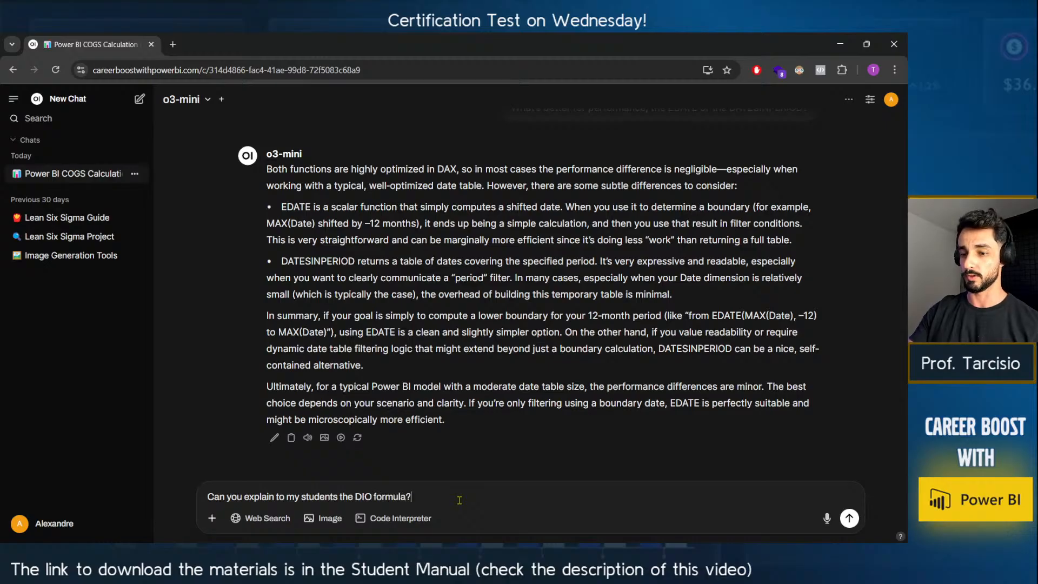
{"action": "key", "text": "Return"}
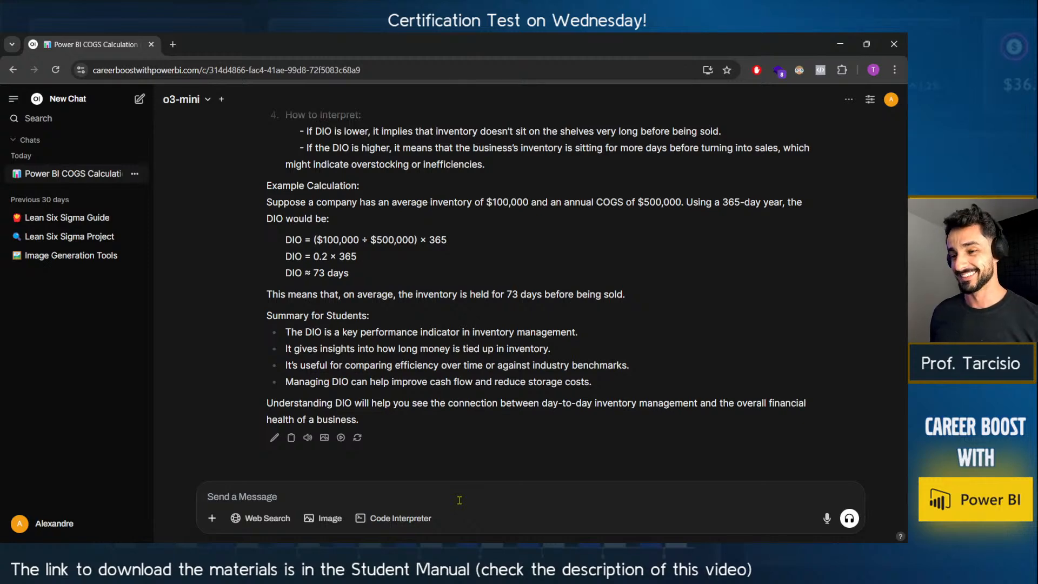
{"action": "scroll", "coordinate": [305, 321], "scroll_direction": "up", "scroll_amount": 5}
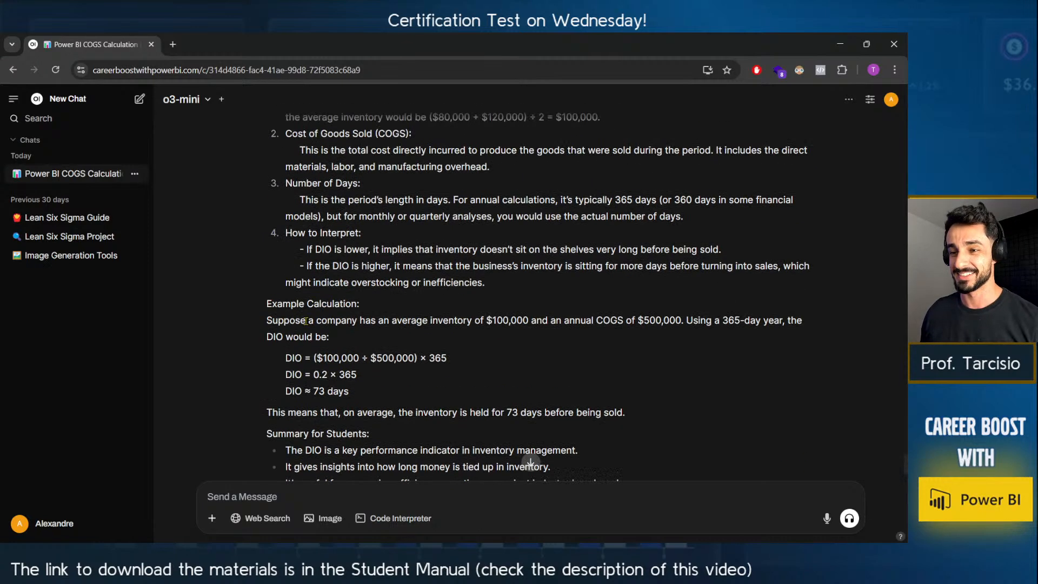
Read the definition of Days Inventory Outstanding in the o3-mini answer, highlighting its meaning, importance and what lower numbers indicate.
{"action": "scroll", "coordinate": [306, 321], "scroll_direction": "up", "scroll_amount": 1}
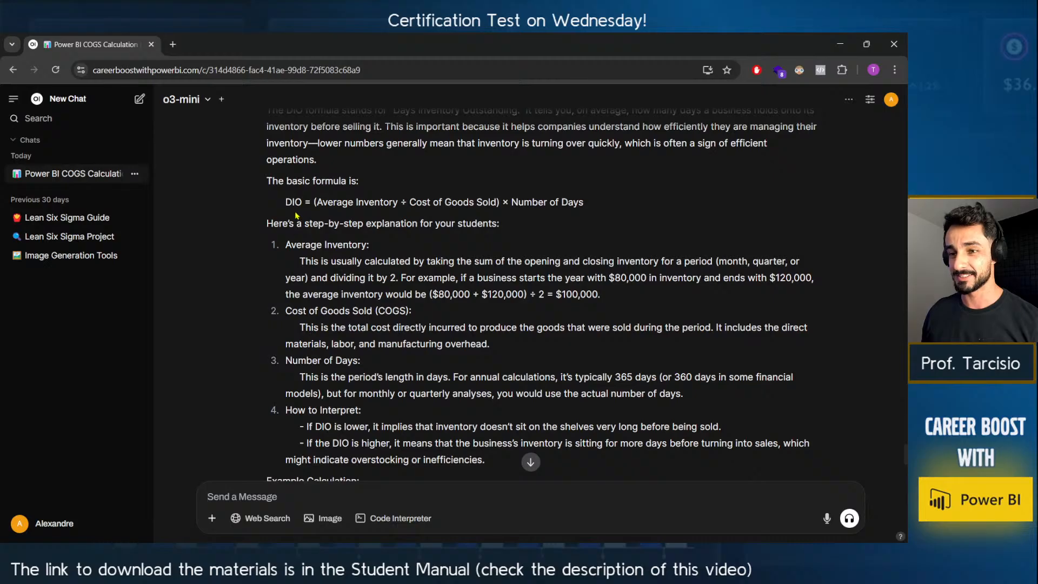
{"action": "scroll", "coordinate": [282, 227], "scroll_direction": "up", "scroll_amount": 1}
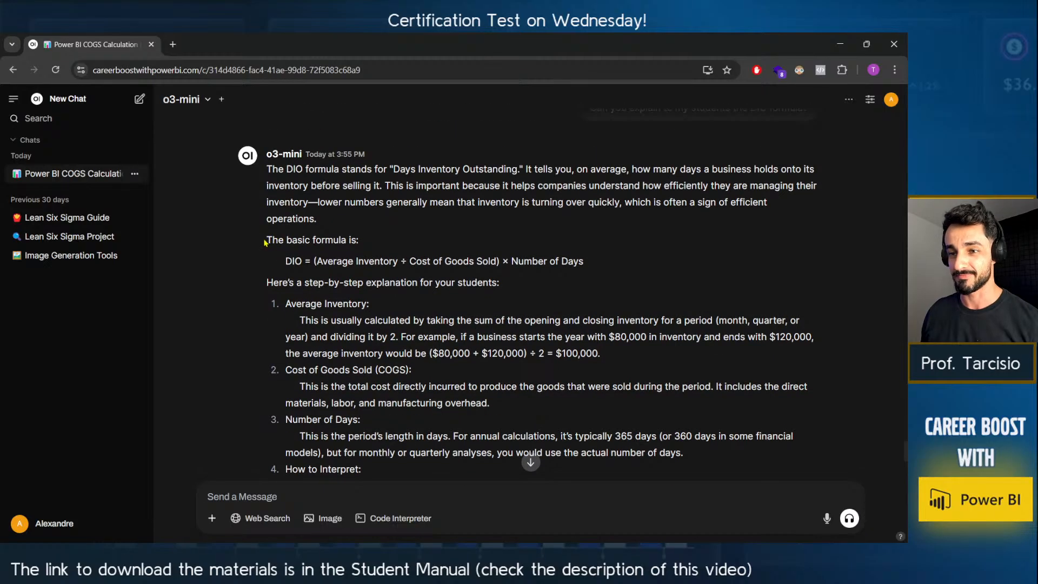
{"action": "left_click_drag", "start_coordinate": [267, 168], "coordinate": [418, 224]}
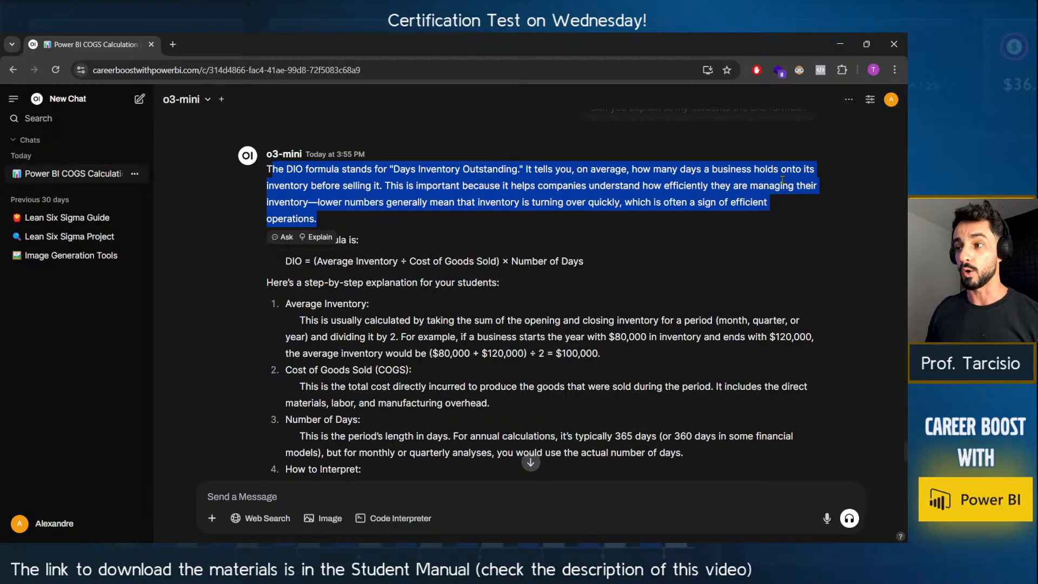
{"action": "left_click", "coordinate": [371, 197]}
{"action": "left_click_drag", "start_coordinate": [382, 189], "coordinate": [526, 180]}
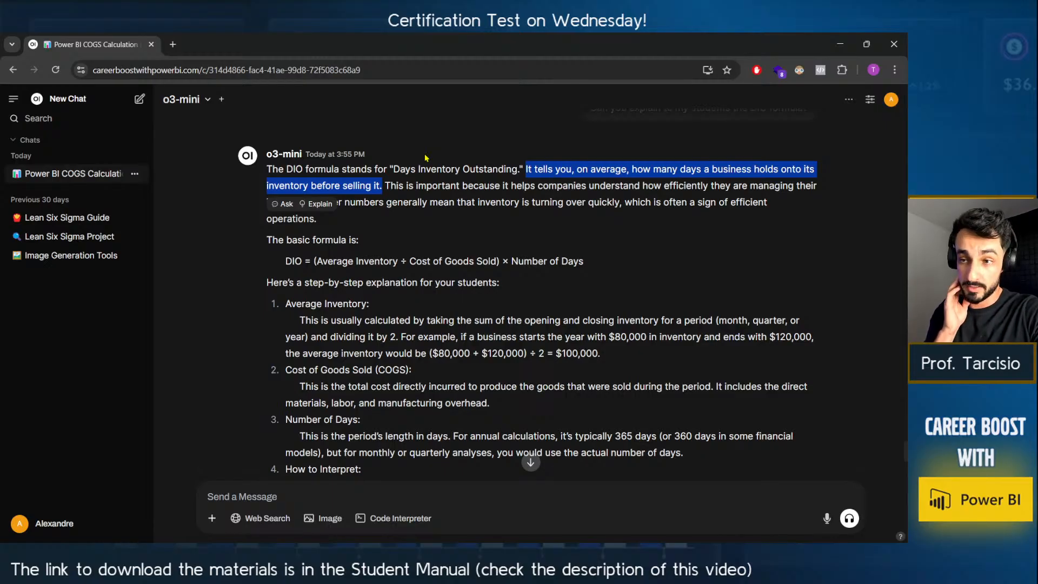
{"action": "left_click", "coordinate": [384, 185]}
{"action": "left_click_drag", "start_coordinate": [384, 184], "coordinate": [776, 204]}
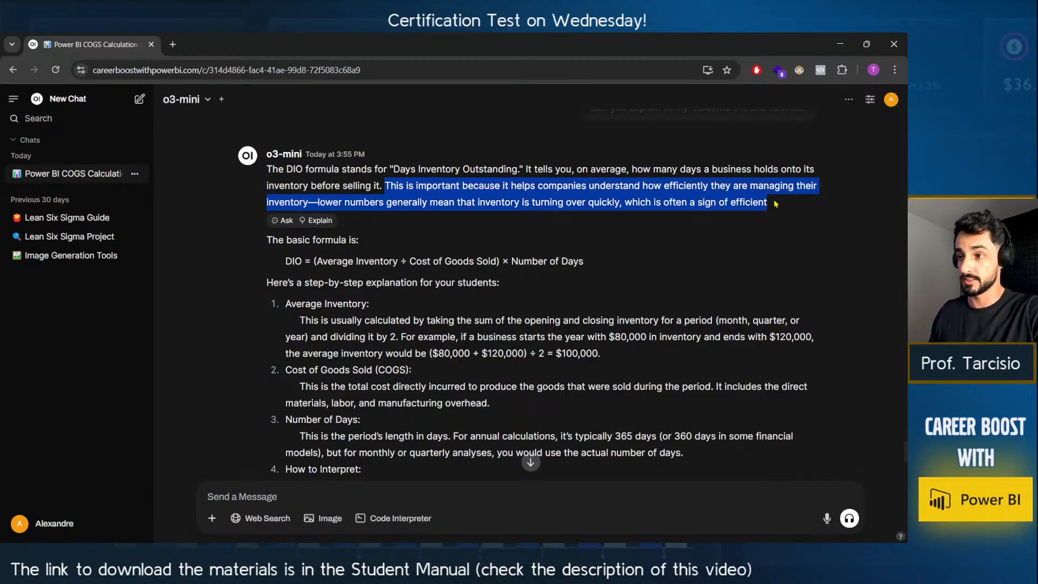
{"action": "left_click", "coordinate": [776, 204]}
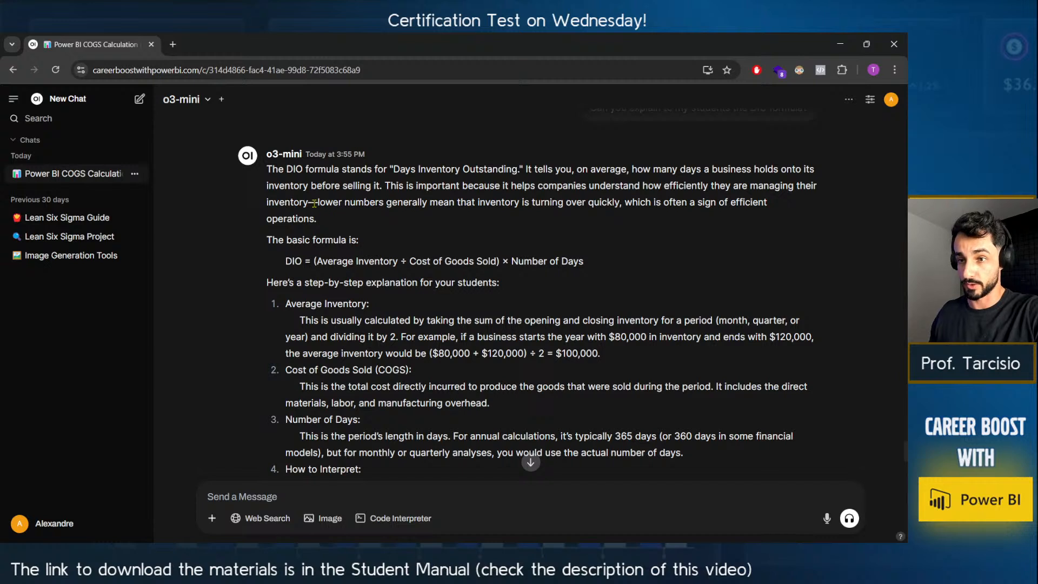
{"action": "left_click_drag", "start_coordinate": [318, 201], "coordinate": [329, 215]}
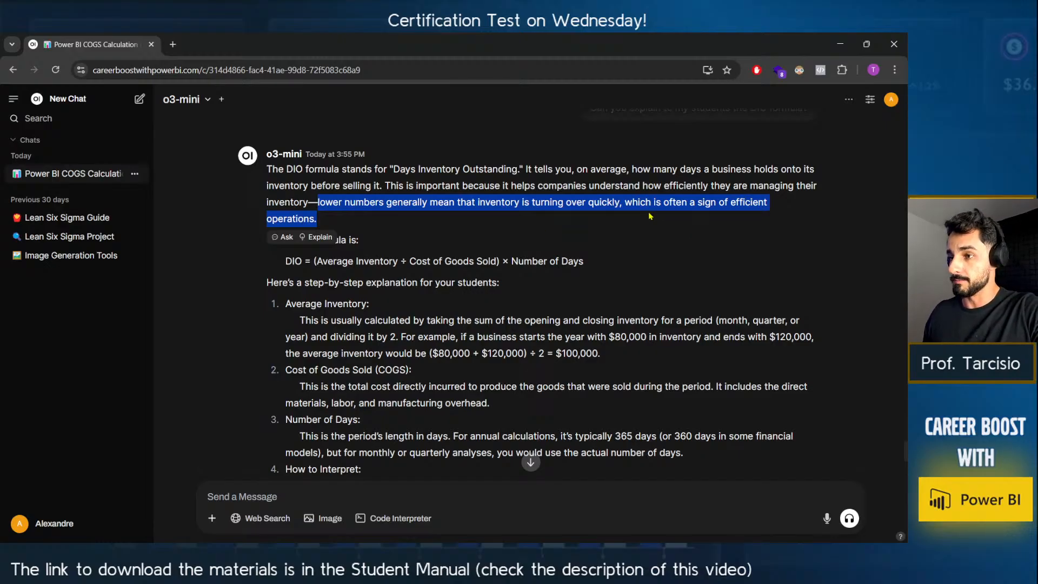
{"action": "left_click", "coordinate": [629, 203]}
{"action": "left_click_drag", "start_coordinate": [629, 204], "coordinate": [772, 215]}
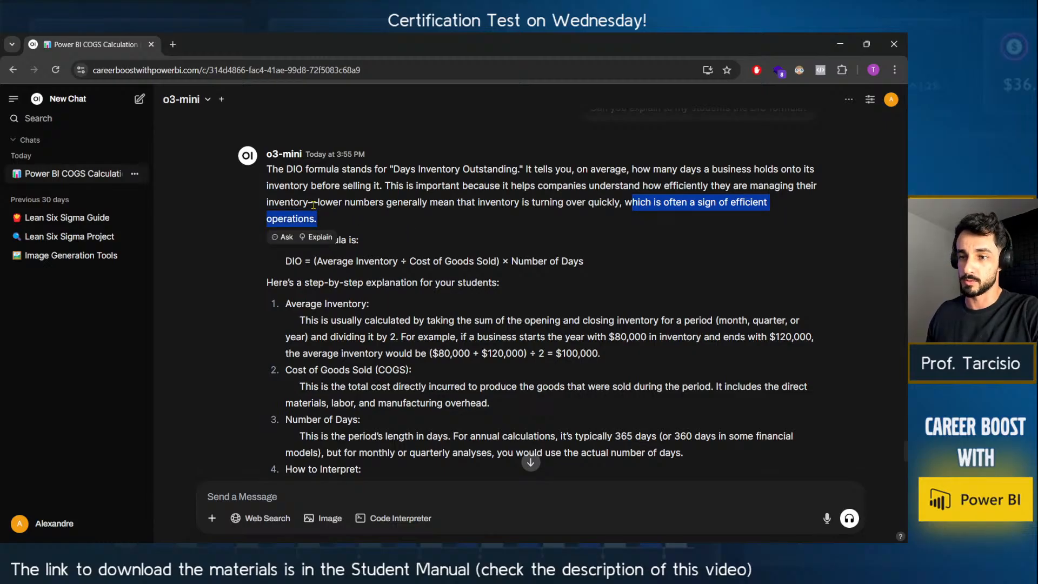
{"action": "left_click_drag", "start_coordinate": [317, 203], "coordinate": [622, 213]}
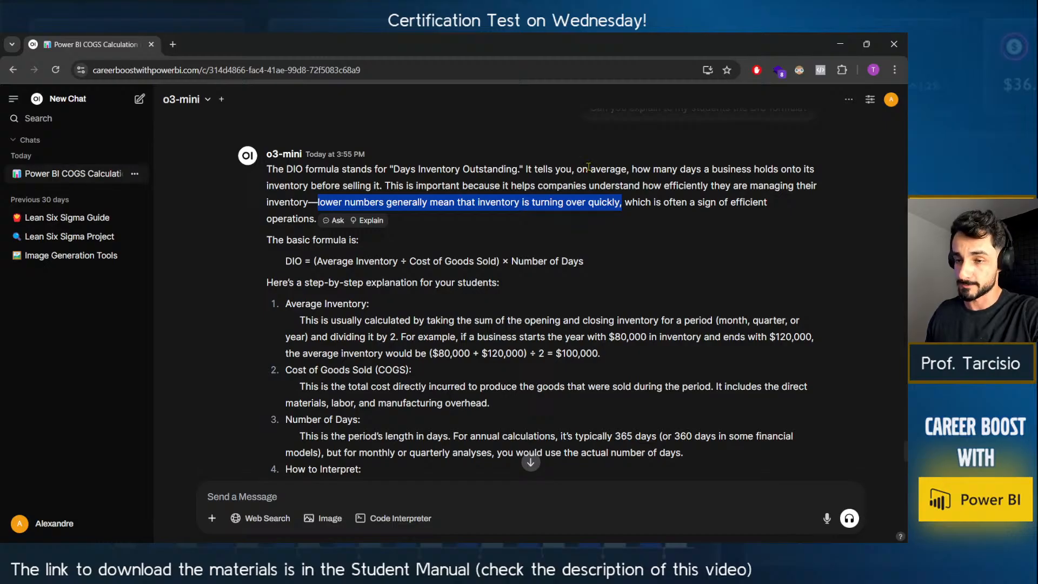
Examine the basic DIO formula, highlighting Average Inventory, Cost of Goods Sold, Number of Days and the whole expression.
{"action": "left_click_drag", "start_coordinate": [285, 261], "coordinate": [317, 262]}
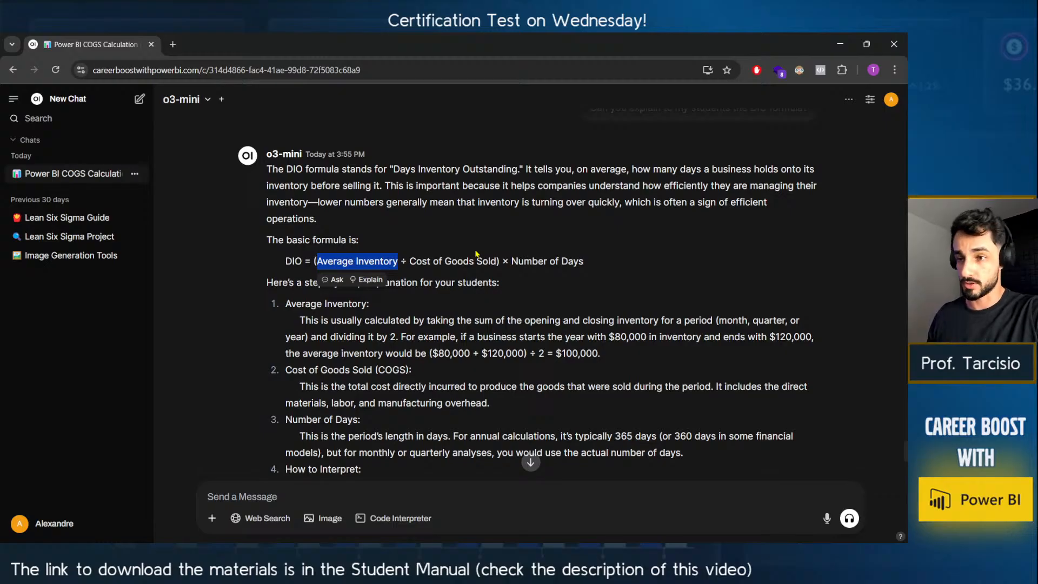
{"action": "left_click_drag", "start_coordinate": [410, 265], "coordinate": [501, 263]}
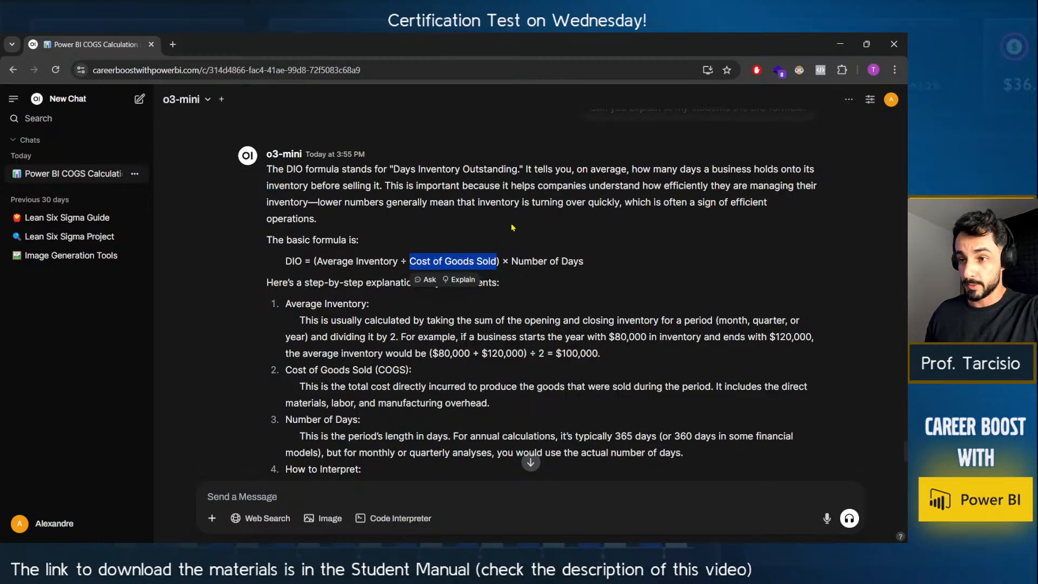
{"action": "left_click", "coordinate": [499, 242]}
{"action": "left_click_drag", "start_coordinate": [497, 262], "coordinate": [406, 270]}
{"action": "left_click", "coordinate": [457, 257]}
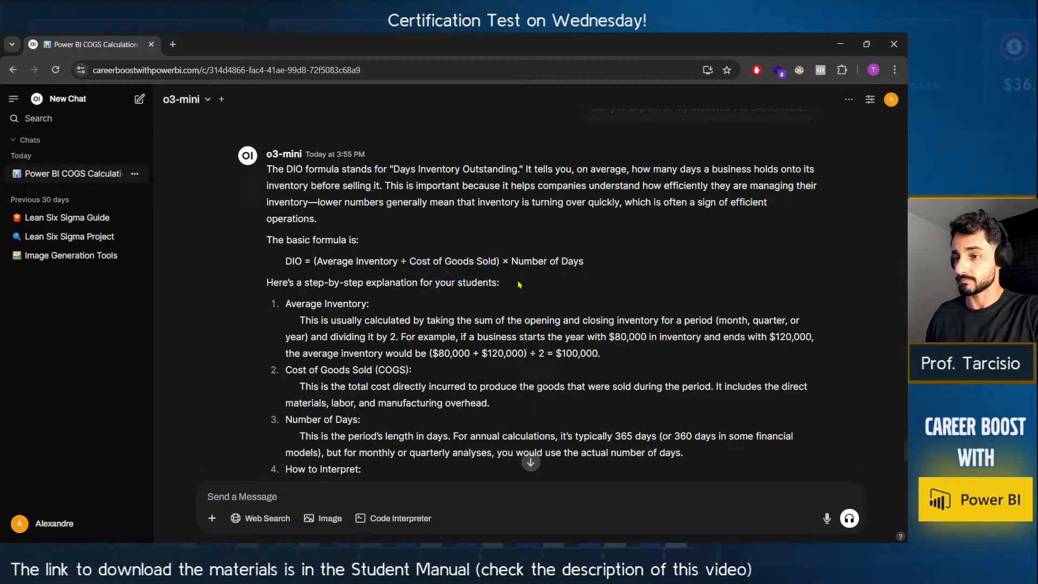
{"action": "left_click_drag", "start_coordinate": [511, 261], "coordinate": [606, 271]}
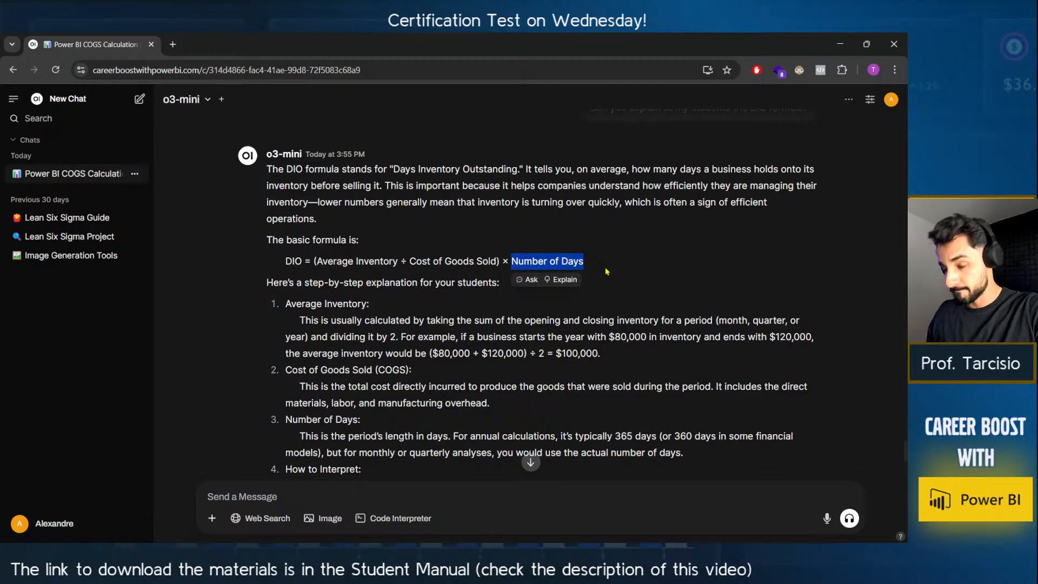
{"action": "left_click", "coordinate": [587, 257]}
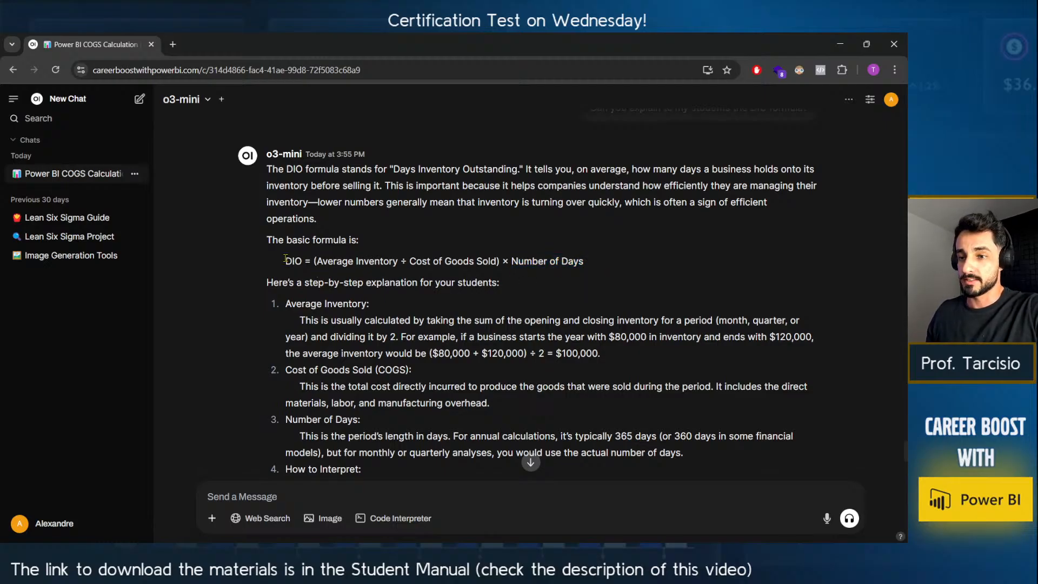
{"action": "left_click_drag", "start_coordinate": [285, 259], "coordinate": [617, 256]}
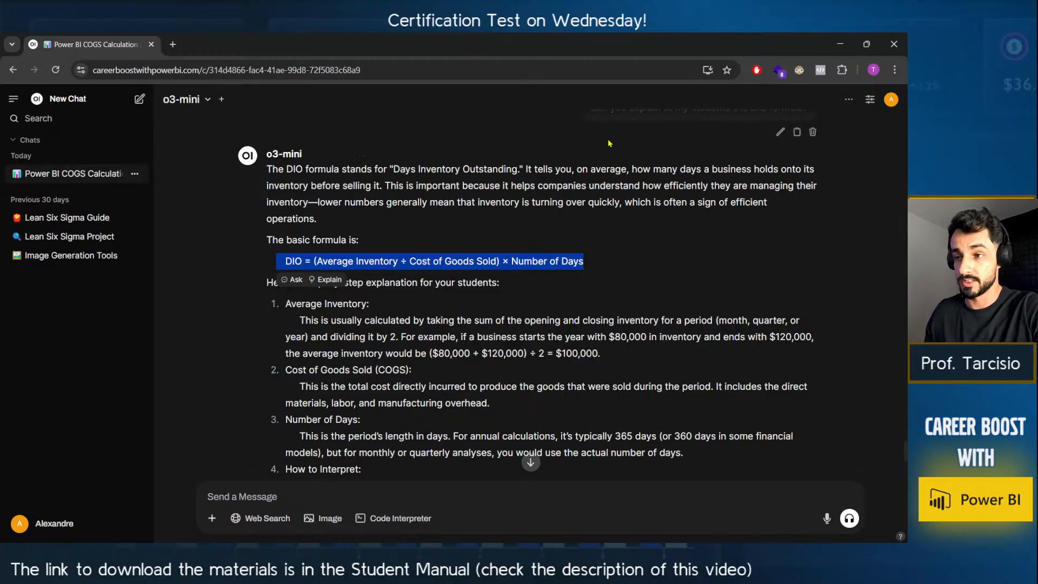
{"action": "scroll", "coordinate": [519, 244], "scroll_direction": "down", "scroll_amount": 2}
{"action": "scroll", "coordinate": [487, 217], "scroll_direction": "up", "scroll_amount": 1}
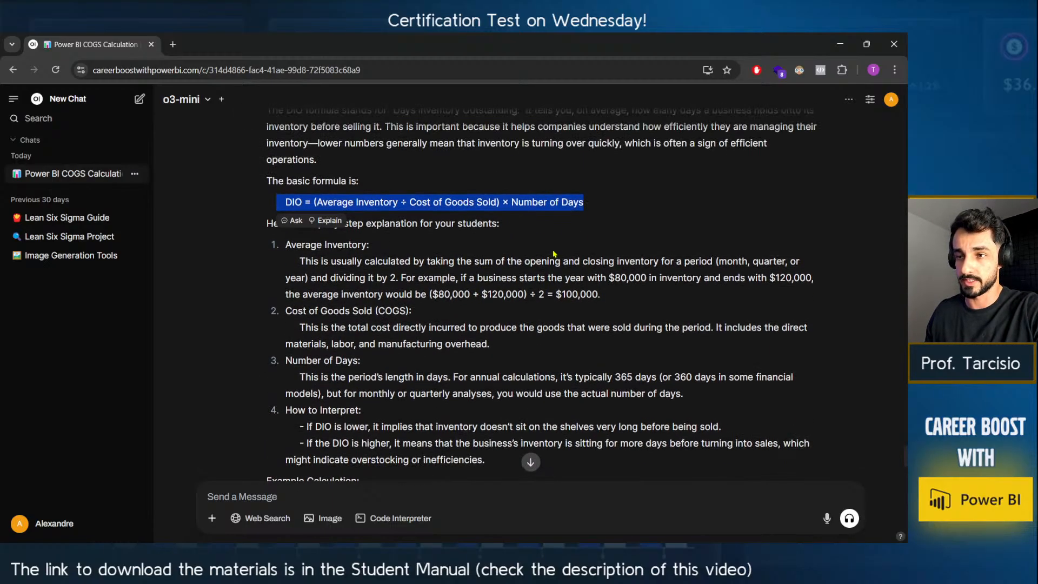
{"action": "left_click", "coordinate": [486, 212]}
{"action": "left_click_drag", "start_coordinate": [285, 202], "coordinate": [587, 203]}
{"action": "left_click", "coordinate": [336, 261]}
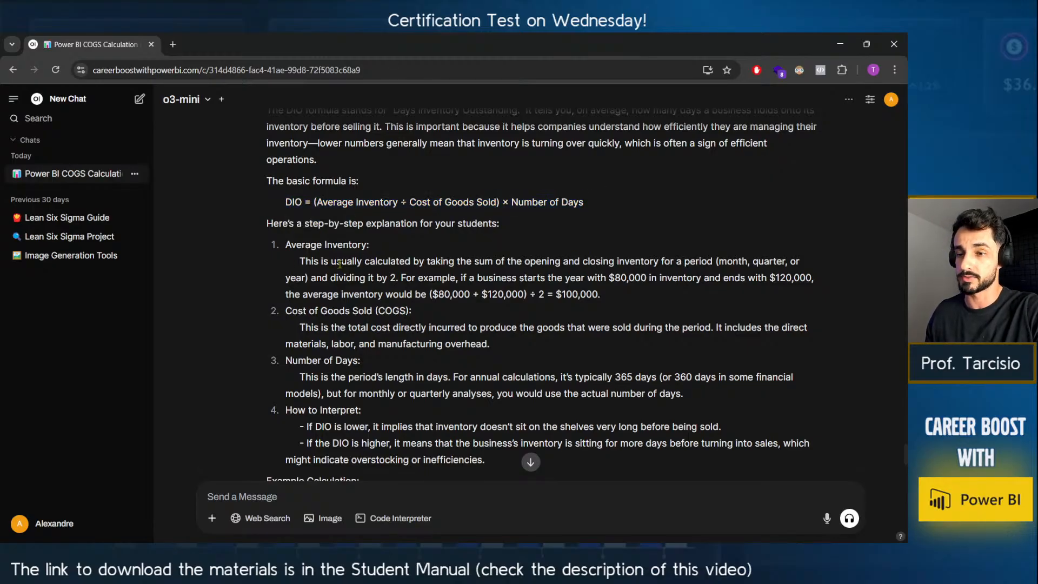
Read the Average Inventory item of the step-by-step explanation, highlighting its calculation rule and example.
{"action": "left_click_drag", "start_coordinate": [258, 224], "coordinate": [510, 223]}
{"action": "left_click", "coordinate": [498, 245]}
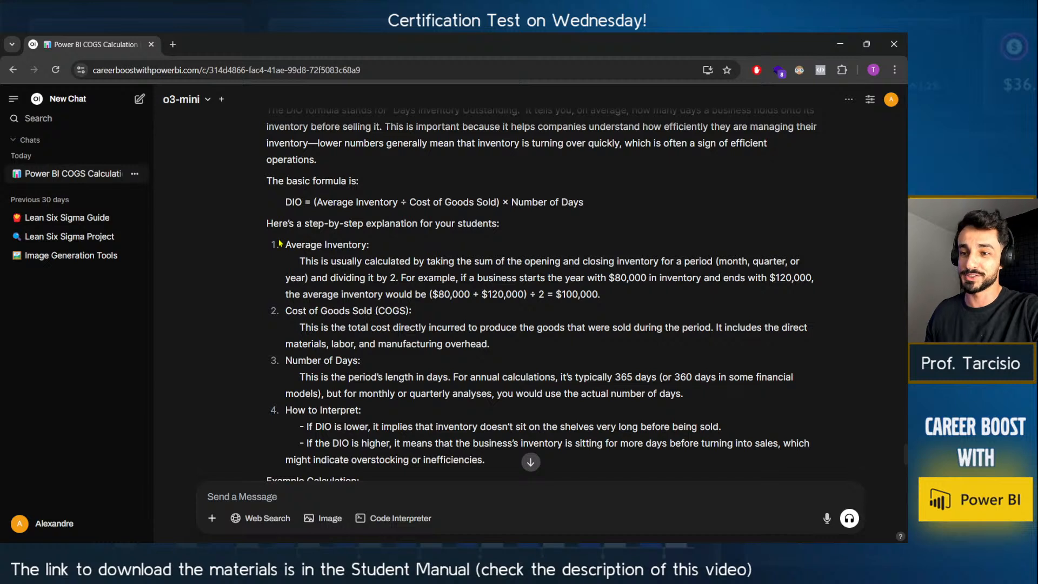
{"action": "left_click_drag", "start_coordinate": [282, 246], "coordinate": [380, 250]}
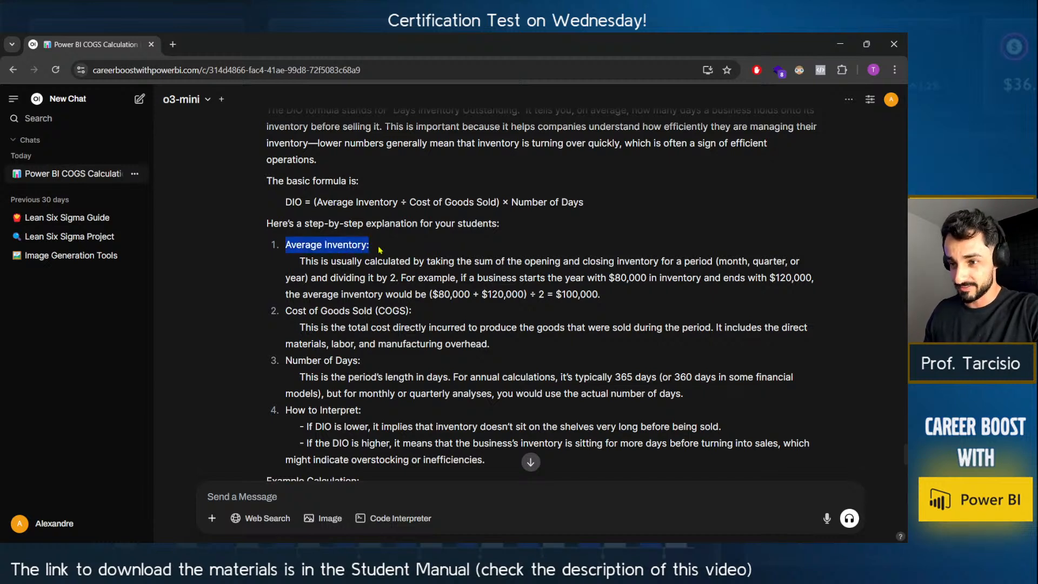
{"action": "left_click", "coordinate": [328, 294]}
{"action": "left_click_drag", "start_coordinate": [298, 261], "coordinate": [618, 298]}
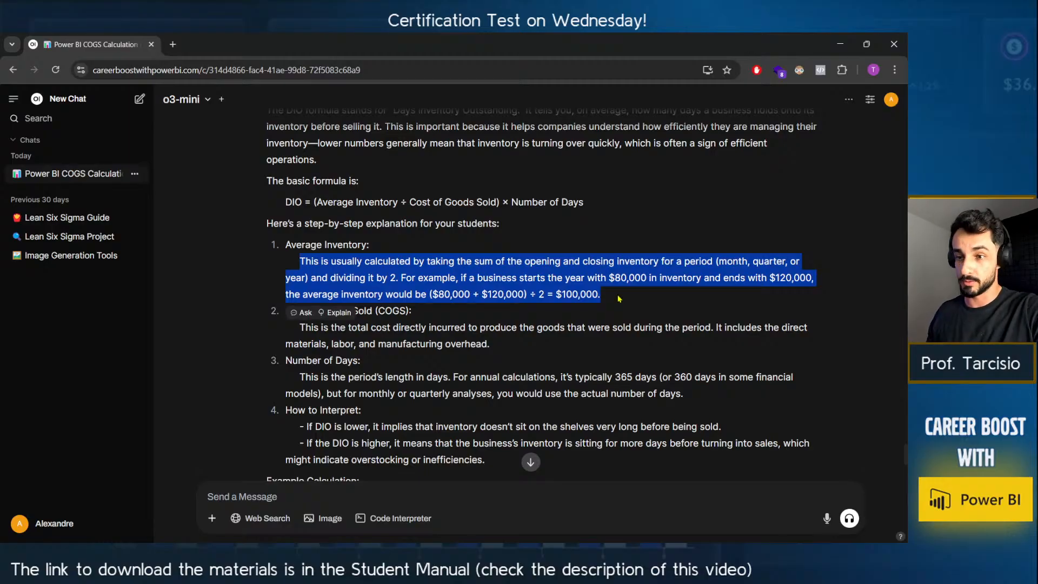
{"action": "left_click", "coordinate": [619, 298]}
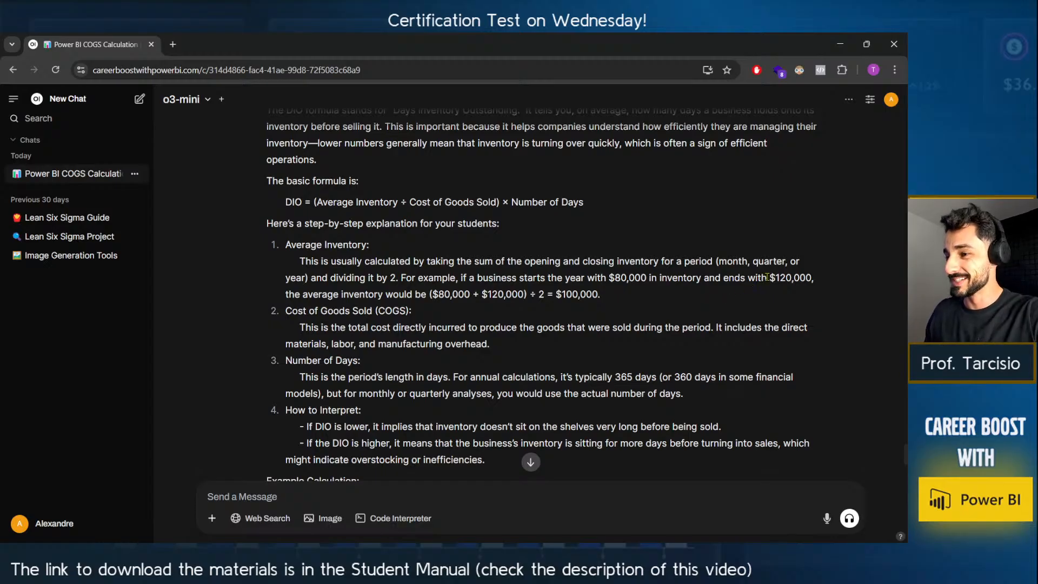
{"action": "mouse_move", "coordinate": [767, 277]}
{"action": "left_mouse_down"}
{"action": "mouse_move", "coordinate": [782, 278]}
{"action": "mouse_move", "coordinate": [776, 295]}
{"action": "mouse_move", "coordinate": [763, 292]}
{"action": "left_mouse_up"}
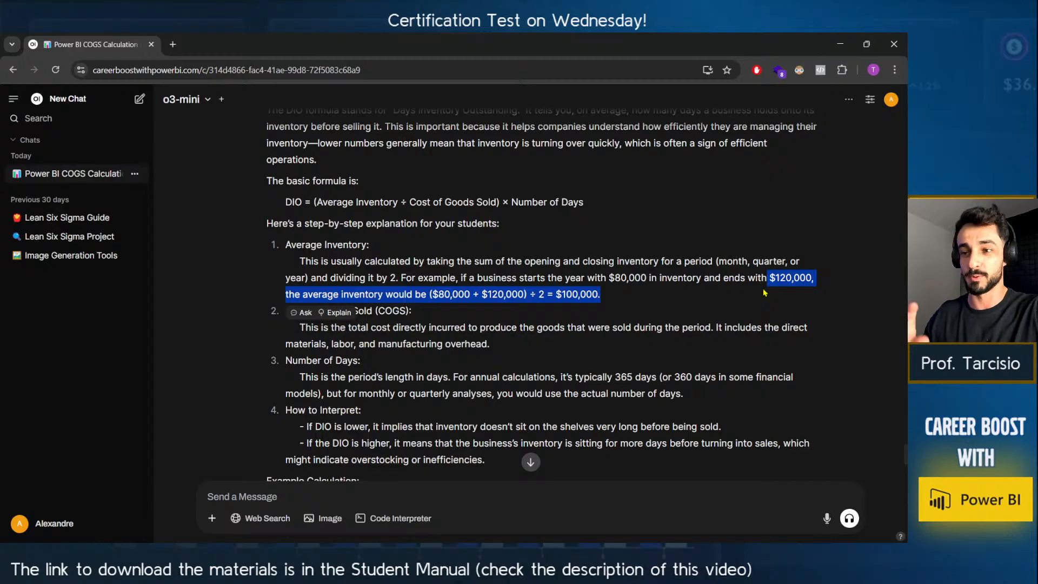
Read the Cost of Goods Sold (COGS) and Number of Days explanations, highlighting each one.
{"action": "scroll", "coordinate": [587, 292], "scroll_direction": "down", "scroll_amount": 1}
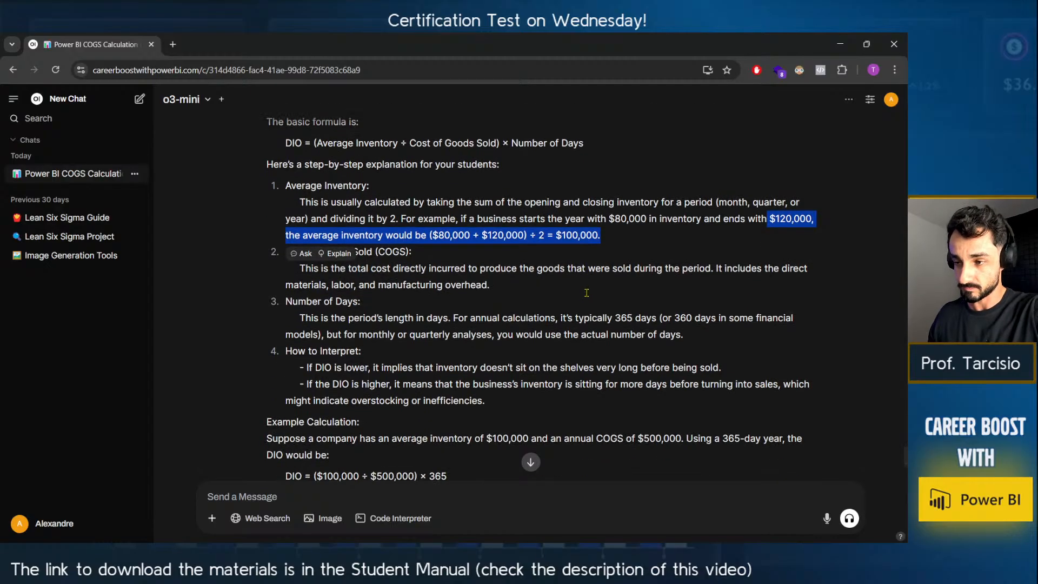
{"action": "left_click", "coordinate": [427, 281]}
{"action": "left_click_drag", "start_coordinate": [303, 256], "coordinate": [511, 292]}
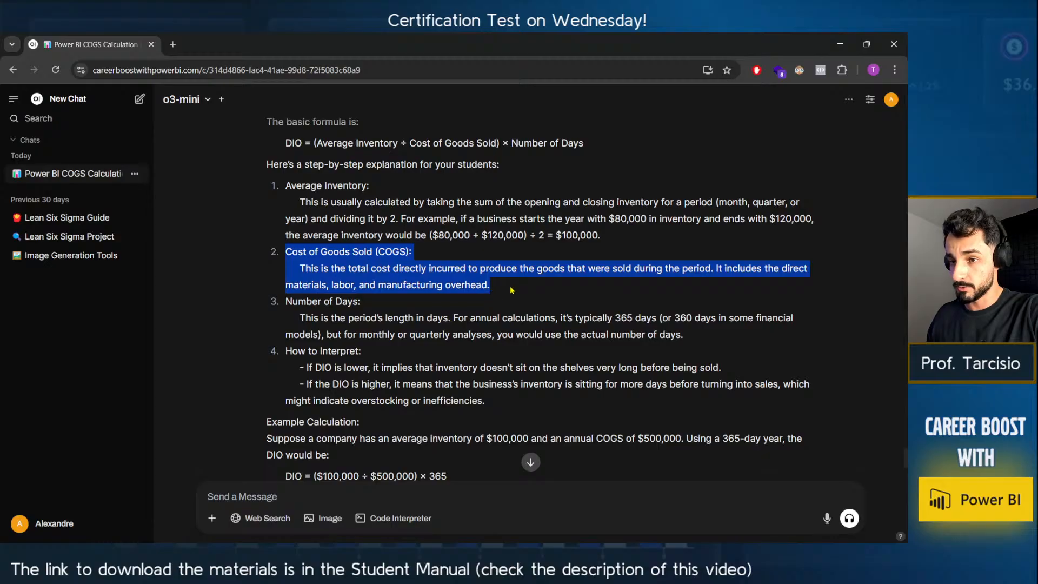
{"action": "left_click", "coordinate": [291, 331]}
{"action": "left_click_drag", "start_coordinate": [289, 301], "coordinate": [682, 337]}
{"action": "left_click", "coordinate": [303, 316]}
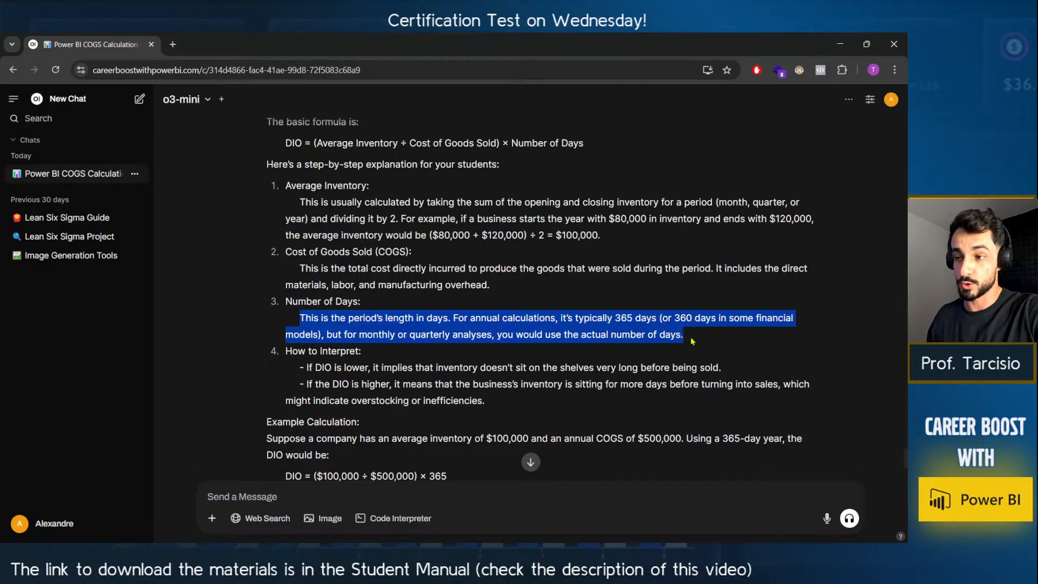
{"action": "left_click", "coordinate": [692, 341]}
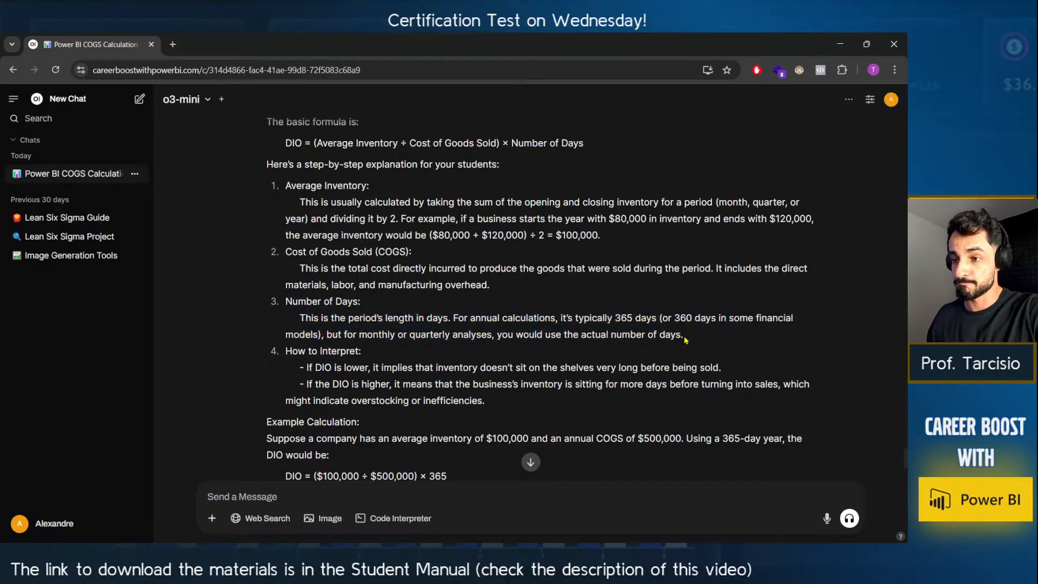
{"action": "left_click_drag", "start_coordinate": [685, 339], "coordinate": [654, 337]}
Review the How to Interpret item, highlighting the lower-DIO and higher-DIO statements.
{"action": "left_click", "coordinate": [344, 362]}
{"action": "left_click_drag", "start_coordinate": [298, 353], "coordinate": [745, 367]}
{"action": "left_click", "coordinate": [316, 381]}
{"action": "left_click", "coordinate": [399, 385]}
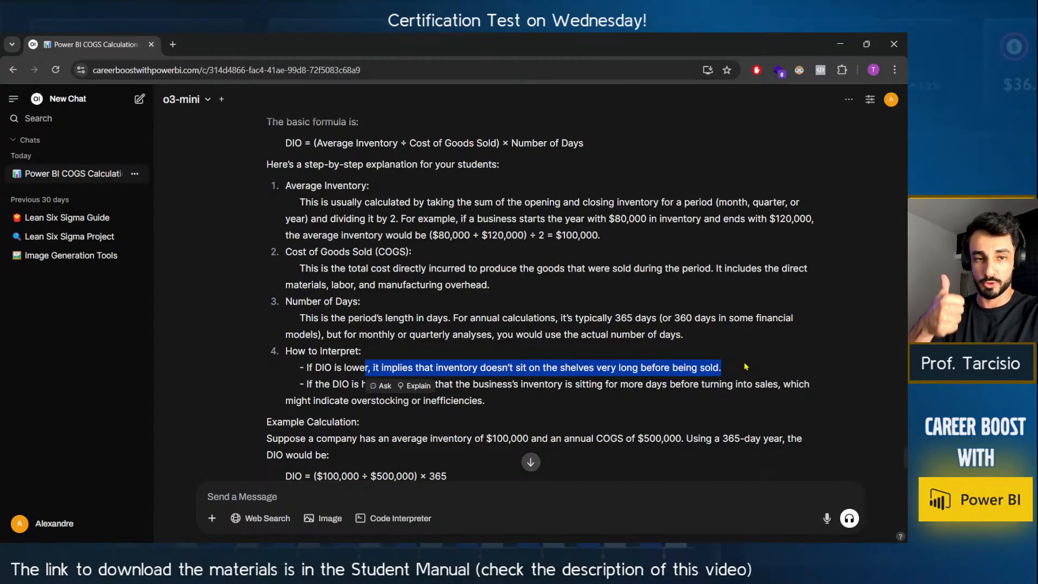
{"action": "left_click", "coordinate": [451, 365]}
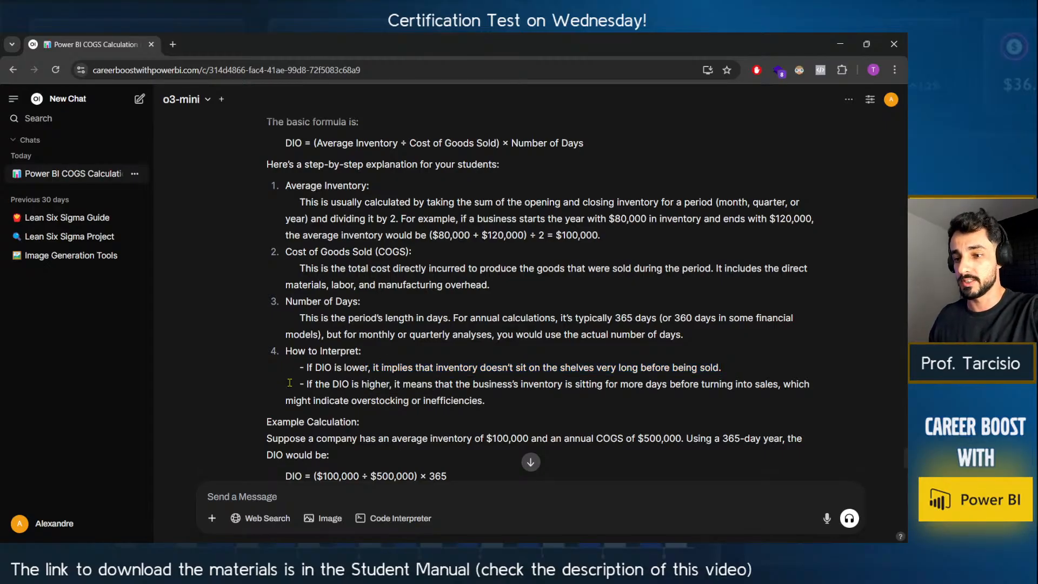
{"action": "left_click_drag", "start_coordinate": [298, 385], "coordinate": [637, 403]}
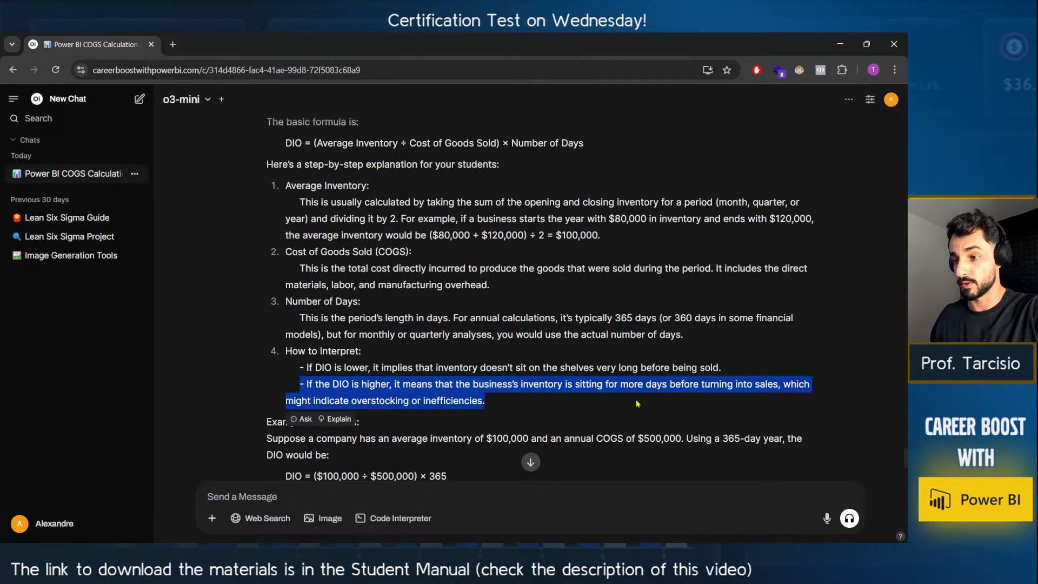
Examine the Example Calculation of DIO, highlighting the number-of-days factor, and compare it with the Number of Days explanation.
{"action": "scroll", "coordinate": [835, 334], "scroll_direction": "down", "scroll_amount": 2}
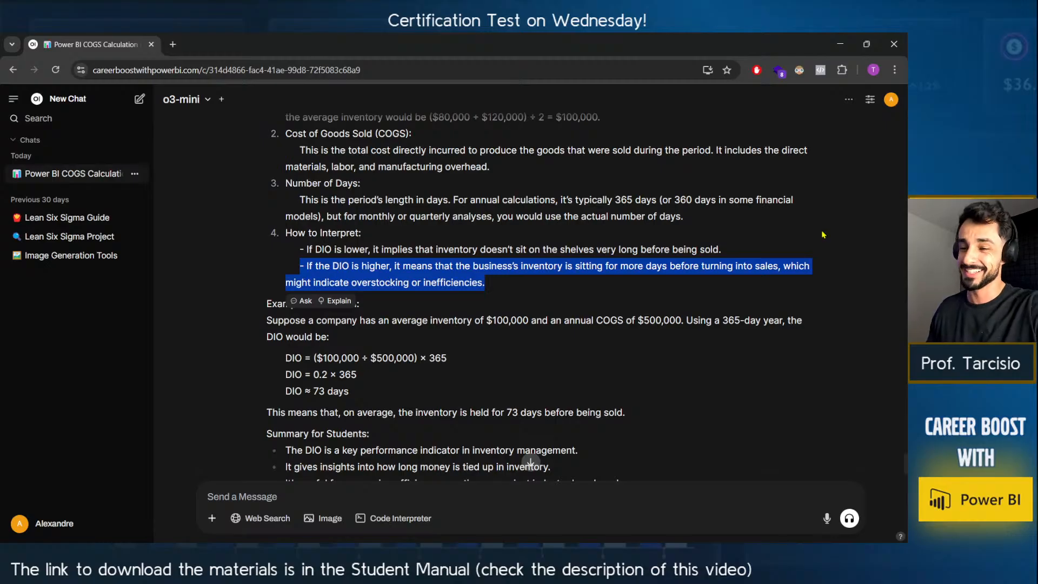
{"action": "scroll", "coordinate": [819, 235], "scroll_direction": "down", "scroll_amount": 2}
{"action": "scroll", "coordinate": [816, 236], "scroll_direction": "up", "scroll_amount": 1}
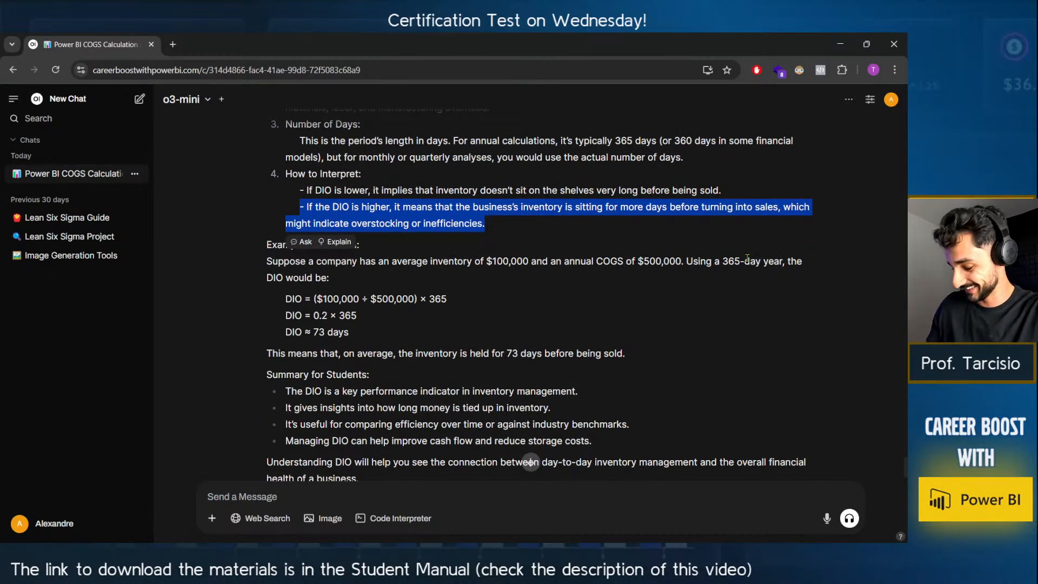
{"action": "left_click", "coordinate": [515, 319]}
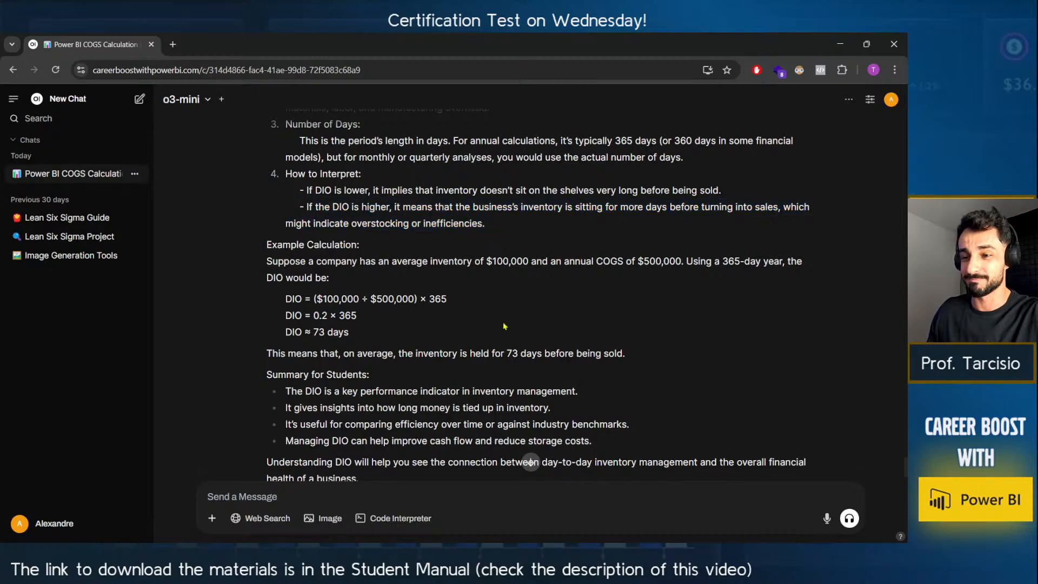
{"action": "left_click_drag", "start_coordinate": [269, 276], "coordinate": [422, 301]}
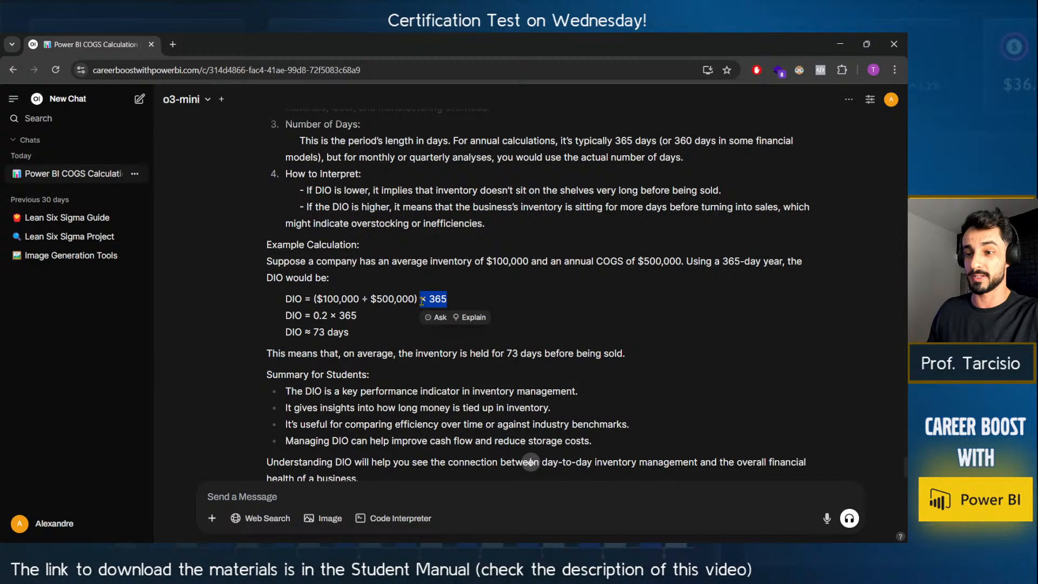
{"action": "left_click", "coordinate": [468, 296]}
{"action": "left_click_drag", "start_coordinate": [428, 301], "coordinate": [447, 300]}
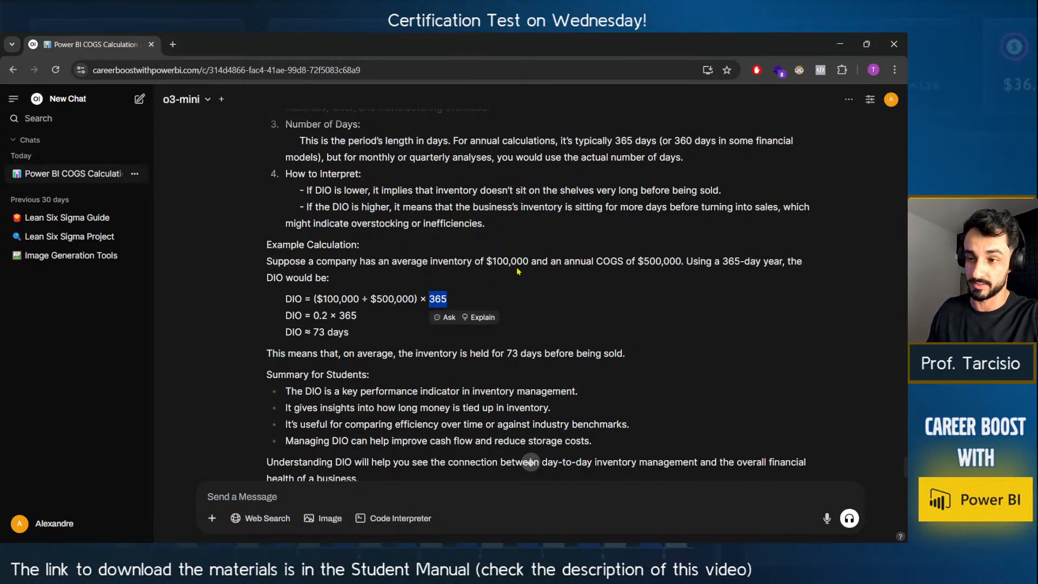
{"action": "scroll", "coordinate": [556, 277], "scroll_direction": "up", "scroll_amount": 1}
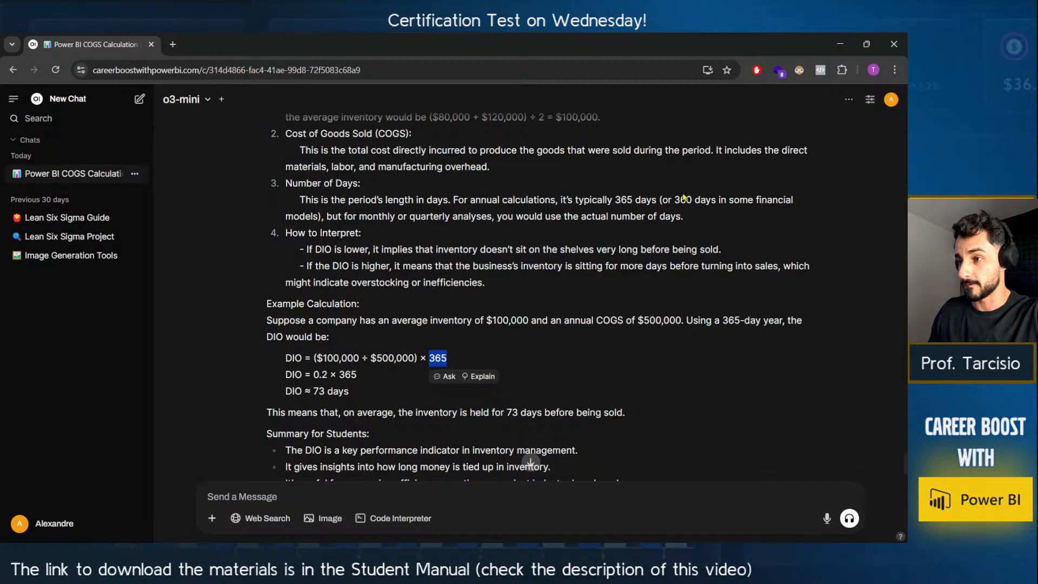
Highlight the 360-day alternative in the Number of Days item and look over the rest of the DIO explanation.
{"action": "mouse_move", "coordinate": [675, 199]}
{"action": "left_mouse_down"}
{"action": "mouse_move", "coordinate": [740, 201]}
{"action": "mouse_move", "coordinate": [692, 200]}
{"action": "left_mouse_up"}
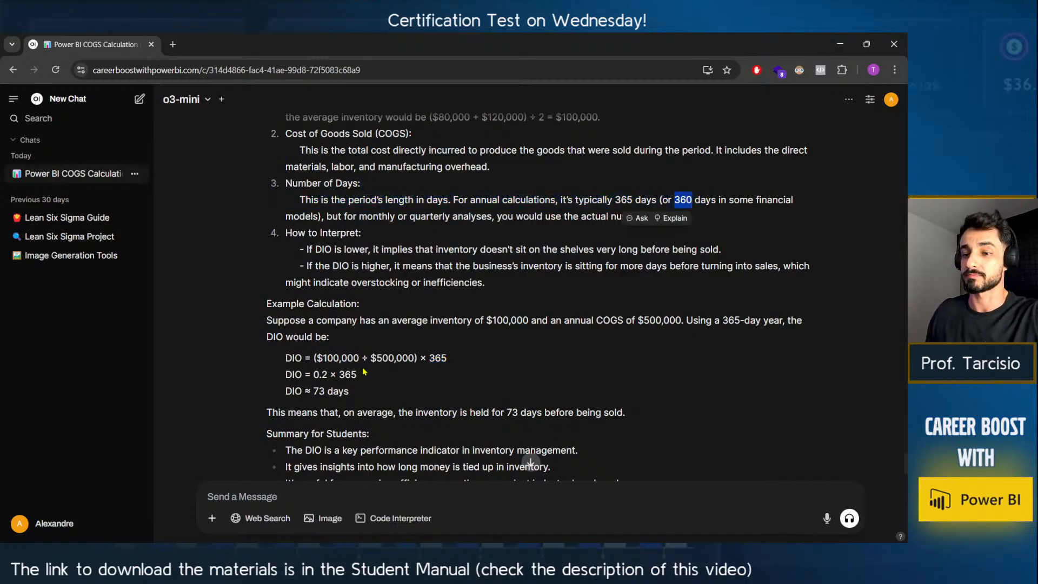
{"action": "left_click", "coordinate": [365, 372]}
{"action": "scroll", "coordinate": [356, 389], "scroll_direction": "down", "scroll_amount": 3}
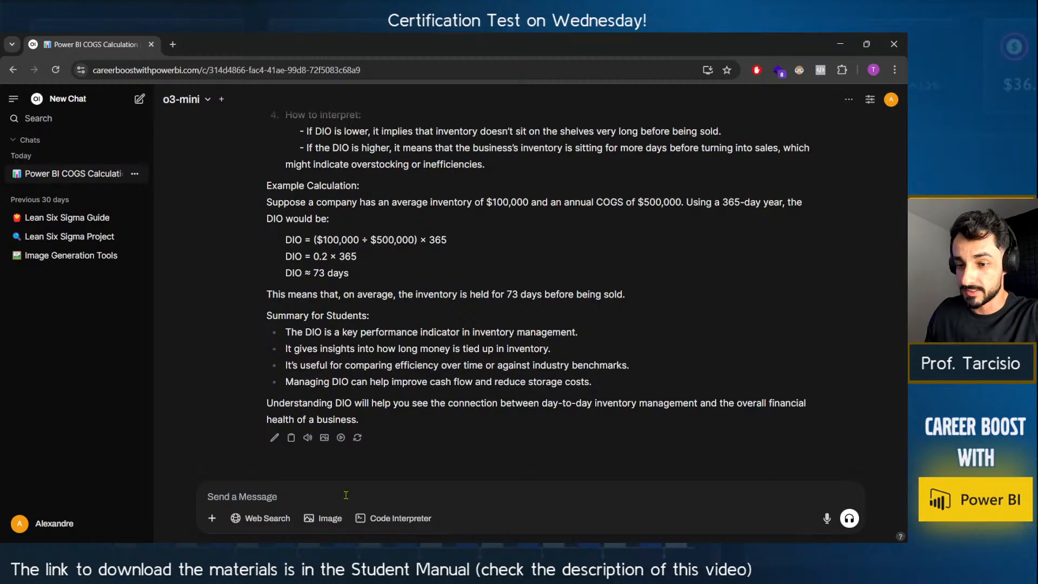
{"action": "scroll", "coordinate": [454, 332], "scroll_direction": "up", "scroll_amount": 5}
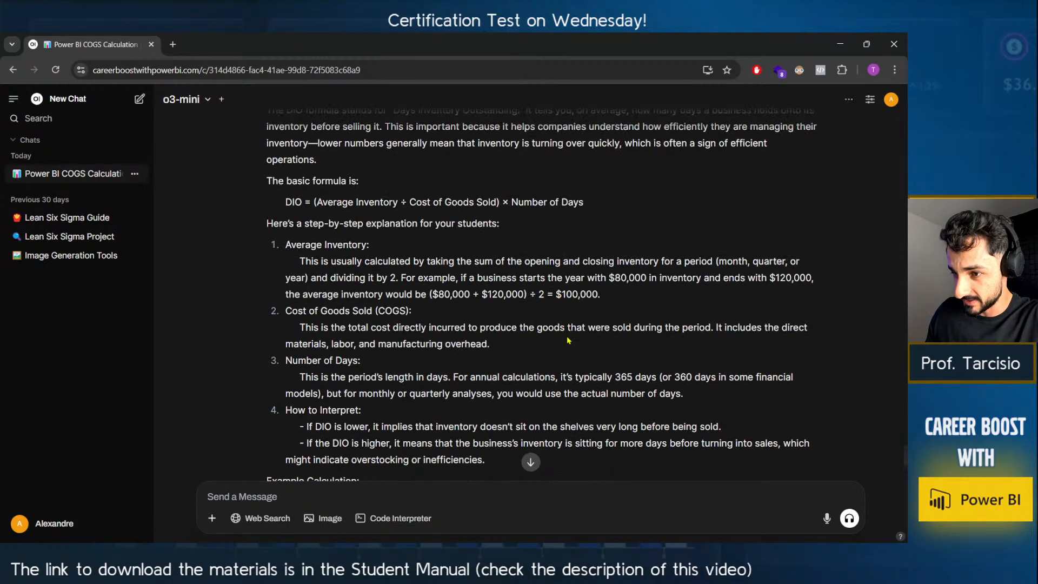
{"action": "scroll", "coordinate": [567, 339], "scroll_direction": "up", "scroll_amount": 5}
{"action": "scroll", "coordinate": [562, 314], "scroll_direction": "down", "scroll_amount": 10}
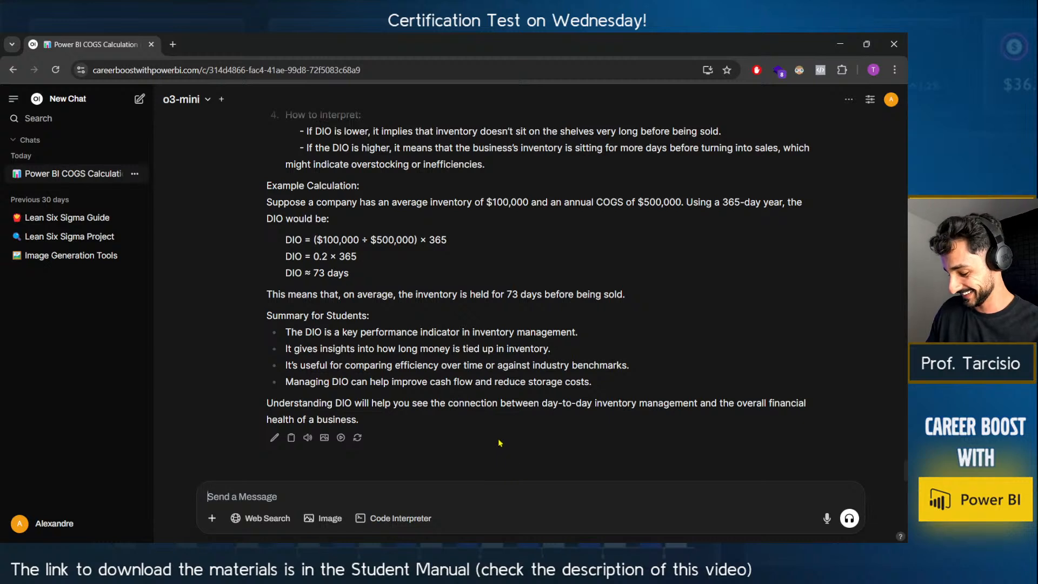
Send the chat the request "OK, very nice. Create the measure of DIO for my data model".
{"action": "type", "text": "OK"}
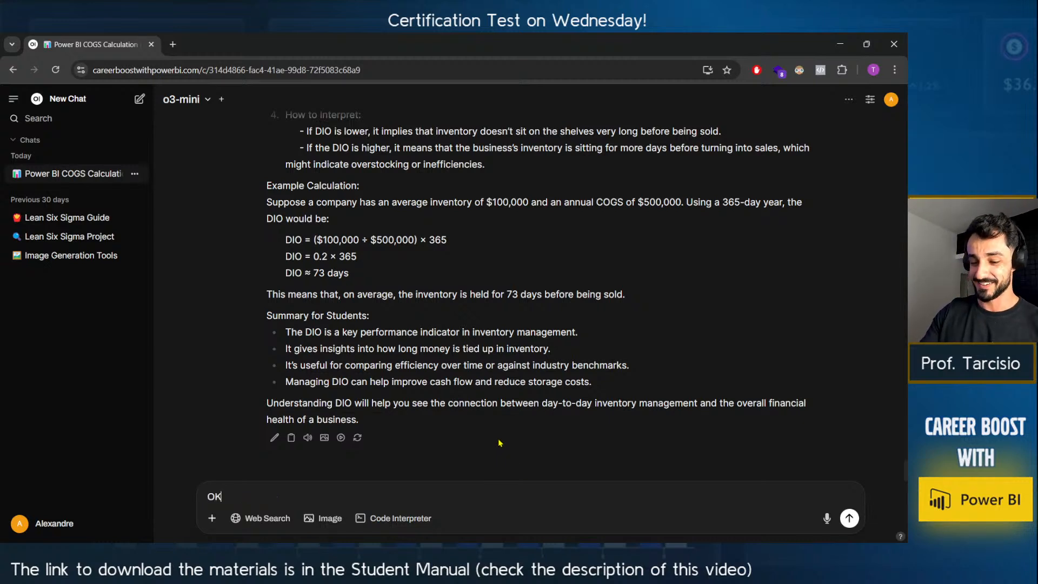
{"action": "type", "text": ", very nice. "}
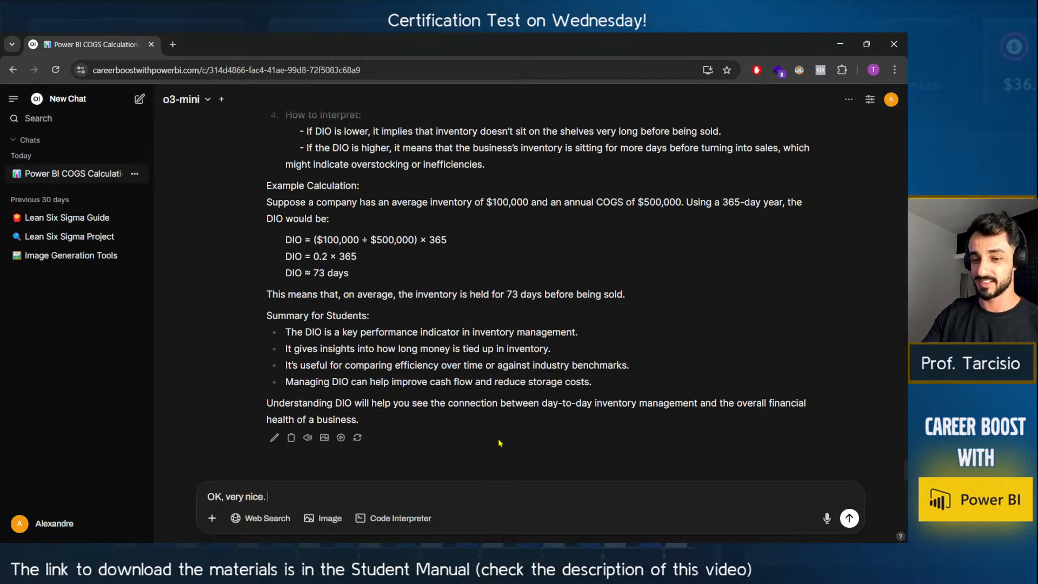
{"action": "type", "text": "Create the measure fo"}
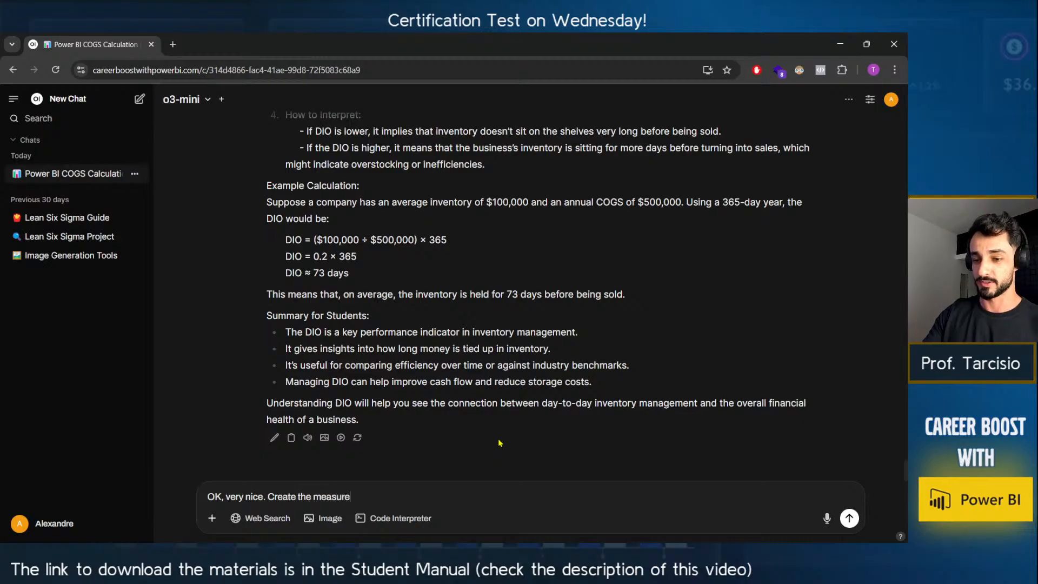
{"action": "key", "text": "BackSpace"}
{"action": "key", "text": "BackSpace"}
{"action": "type", "text": "of DIO"}
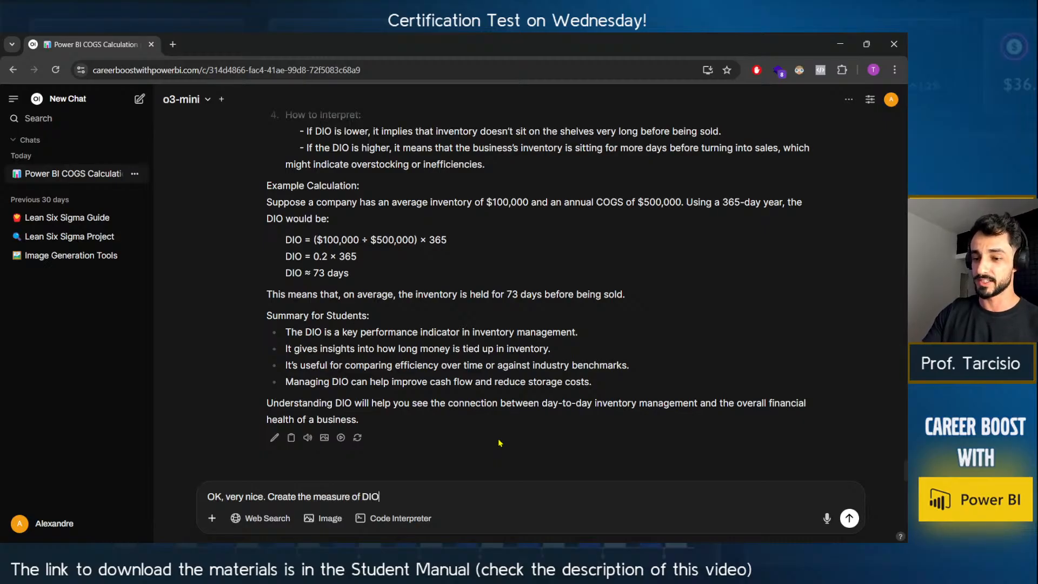
{"action": "type", "text": " for my p"}
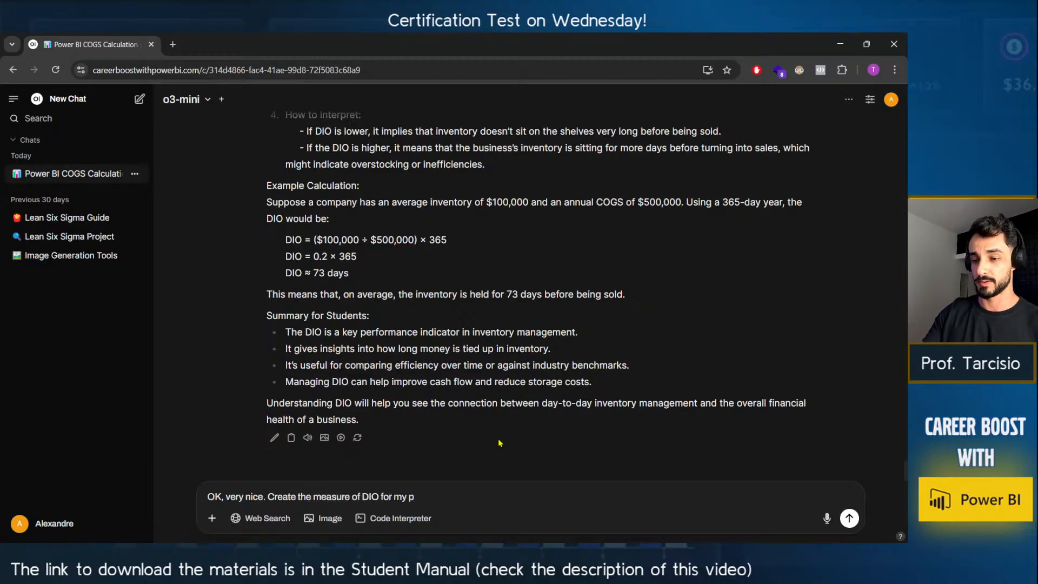
{"action": "key", "text": "BackSpace"}
{"action": "type", "text": "data model"}
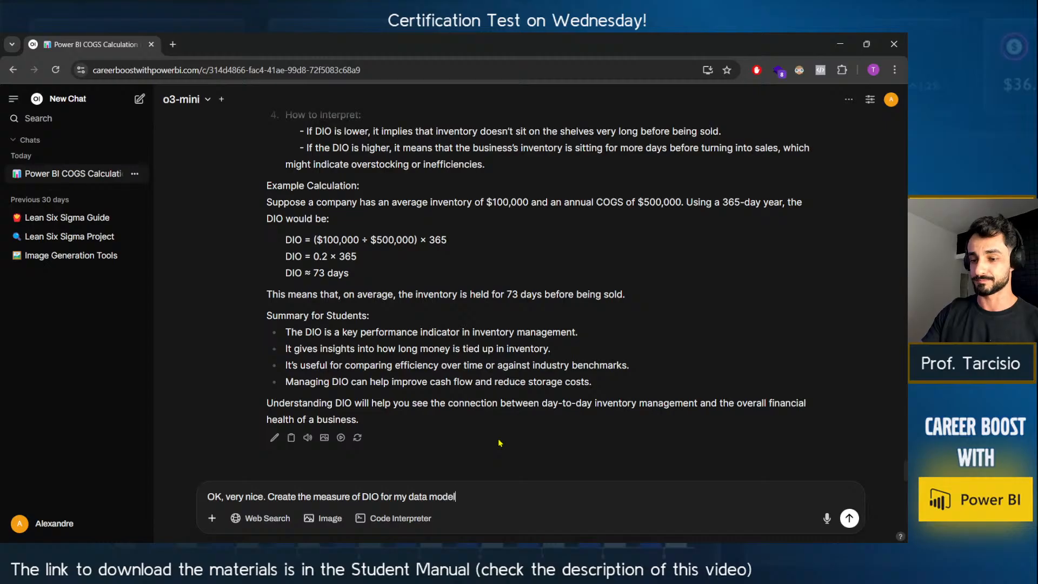
{"action": "key", "text": "Return"}
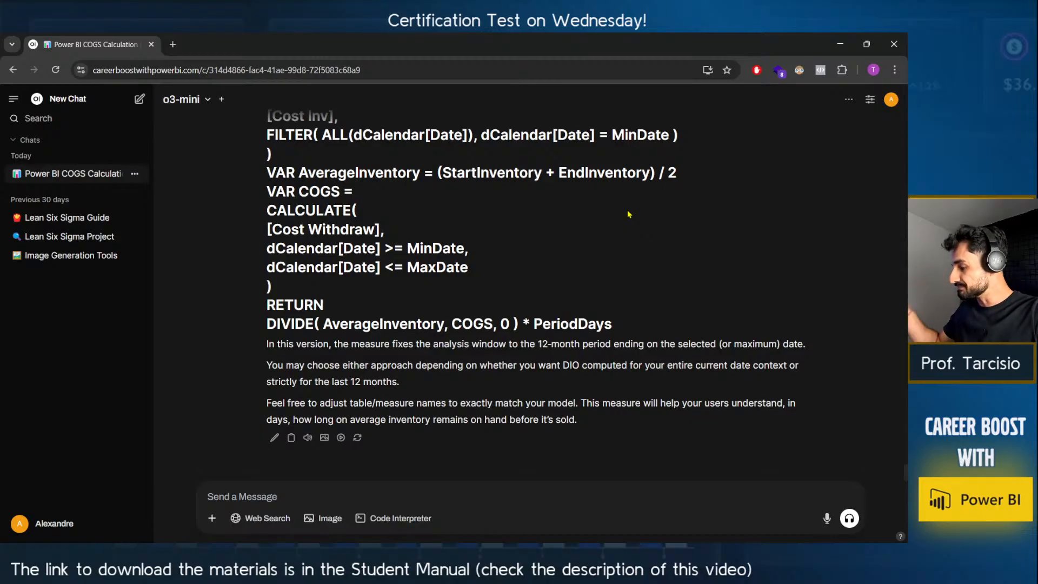
Read the start of the new answer, highlighting its introduction and the assumptions about the [Cost Withdraw] and [Cost Inv] measures.
{"action": "scroll", "coordinate": [628, 214], "scroll_direction": "up", "scroll_amount": 20}
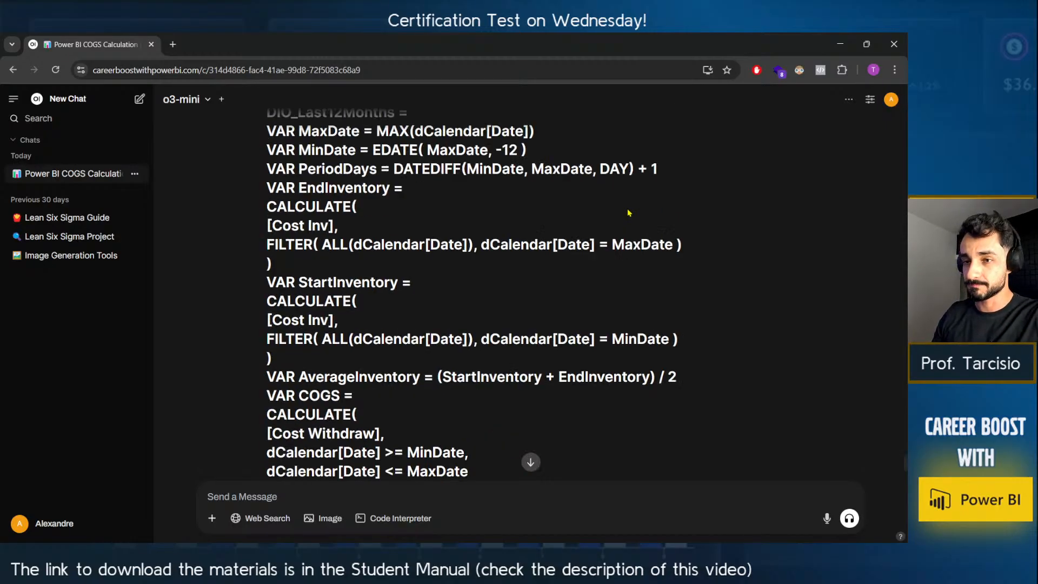
{"action": "scroll", "coordinate": [312, 340], "scroll_direction": "up", "scroll_amount": 5}
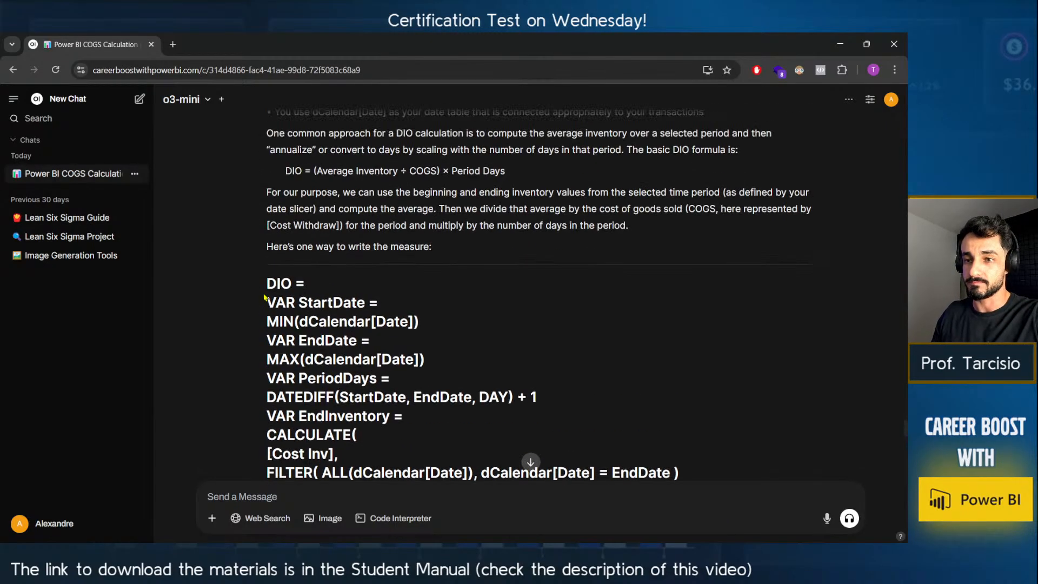
{"action": "scroll", "coordinate": [291, 323], "scroll_direction": "up", "scroll_amount": 3}
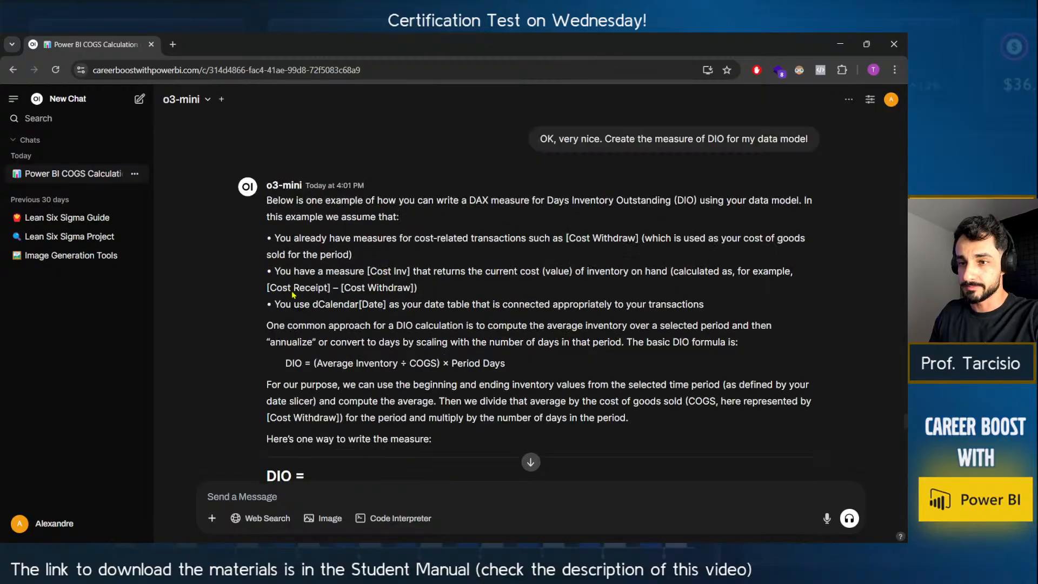
{"action": "left_click_drag", "start_coordinate": [291, 228], "coordinate": [445, 268]}
{"action": "scroll", "coordinate": [435, 277], "scroll_direction": "down", "scroll_amount": 2}
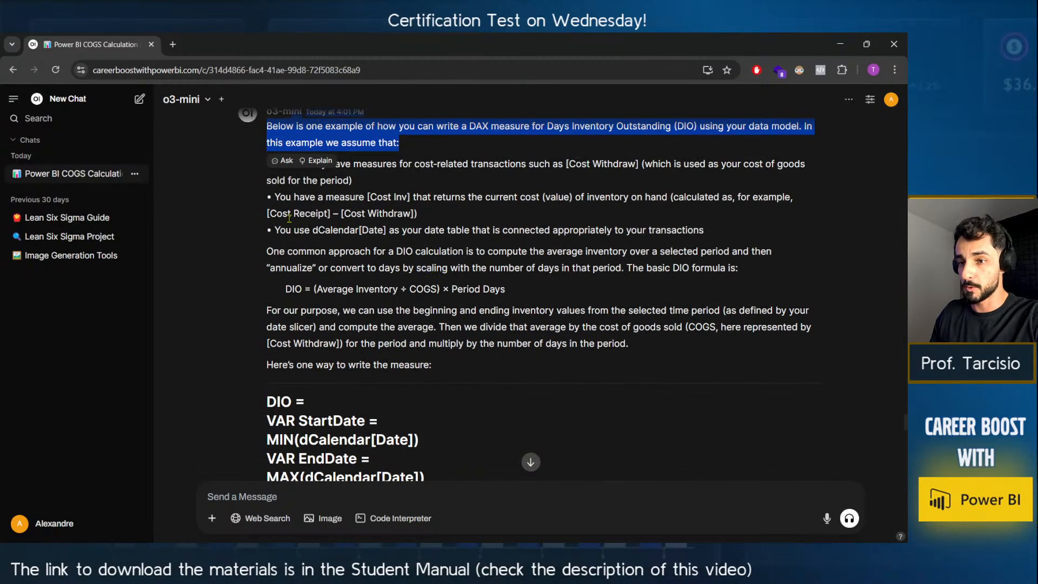
{"action": "left_click_drag", "start_coordinate": [269, 208], "coordinate": [504, 182]}
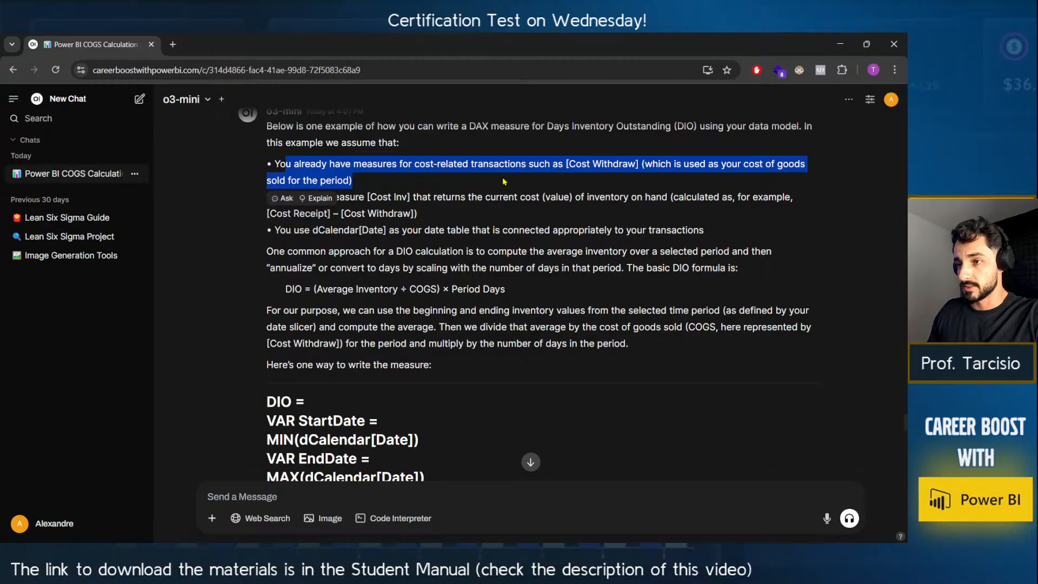
{"action": "left_click", "coordinate": [341, 196]}
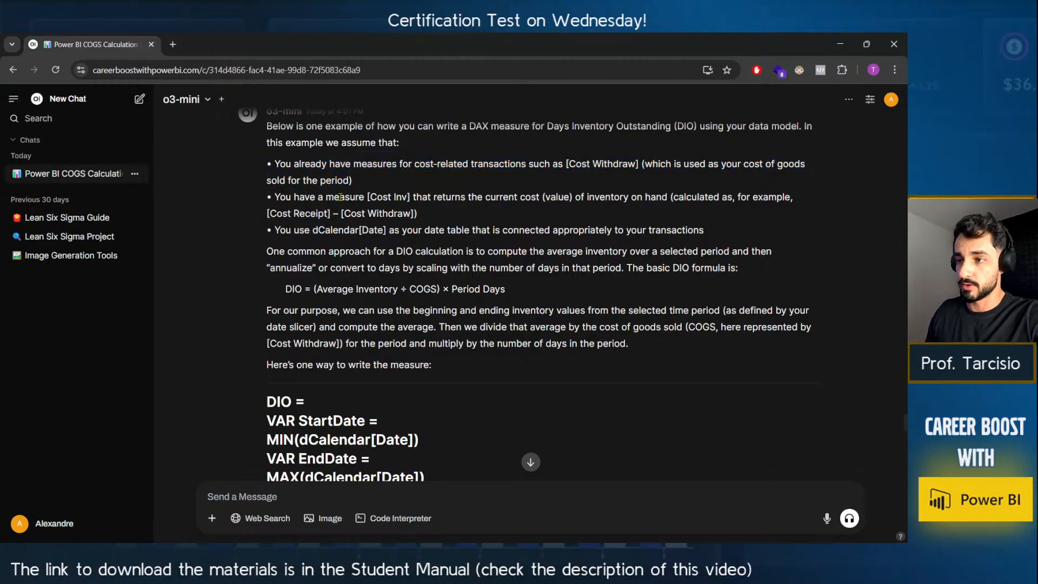
{"action": "left_click_drag", "start_coordinate": [313, 201], "coordinate": [389, 212]}
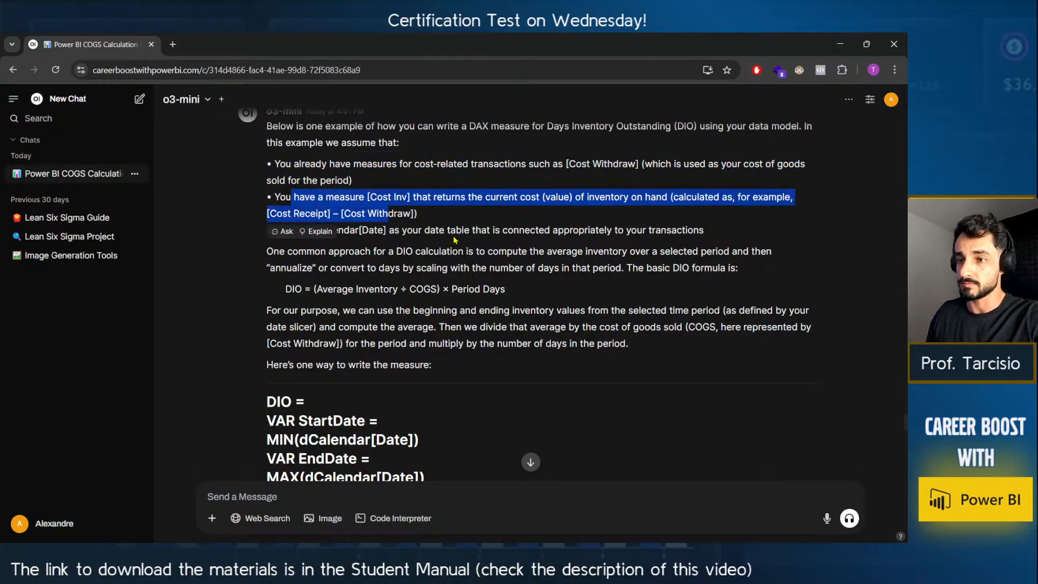
{"action": "left_click", "coordinate": [454, 216]}
Examine the code of the DIO measure and compare it with the DIO_Last12Months version.
{"action": "scroll", "coordinate": [454, 217], "scroll_direction": "down", "scroll_amount": 5}
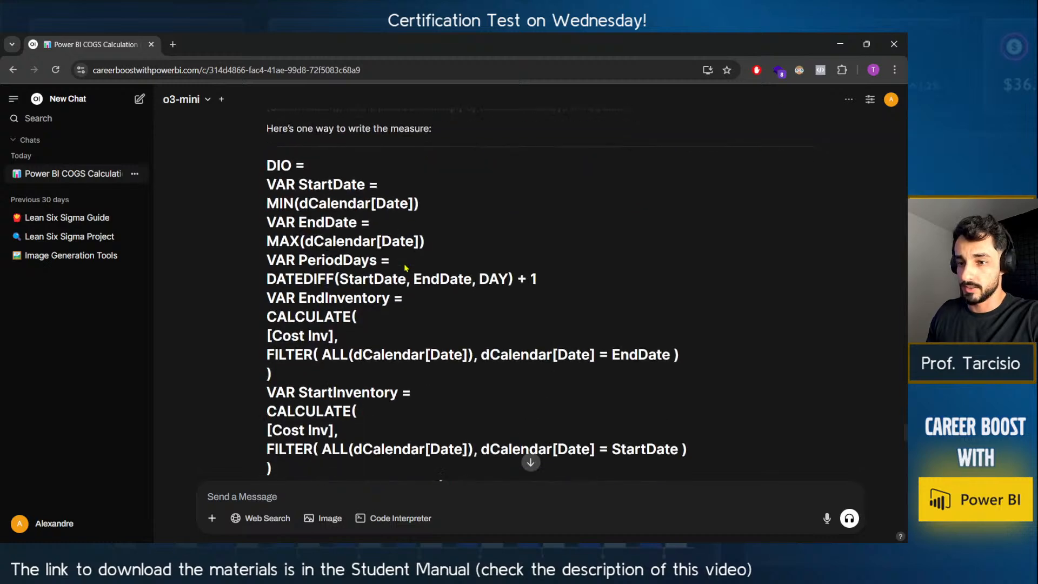
{"action": "left_click_drag", "start_coordinate": [264, 185], "coordinate": [335, 336]}
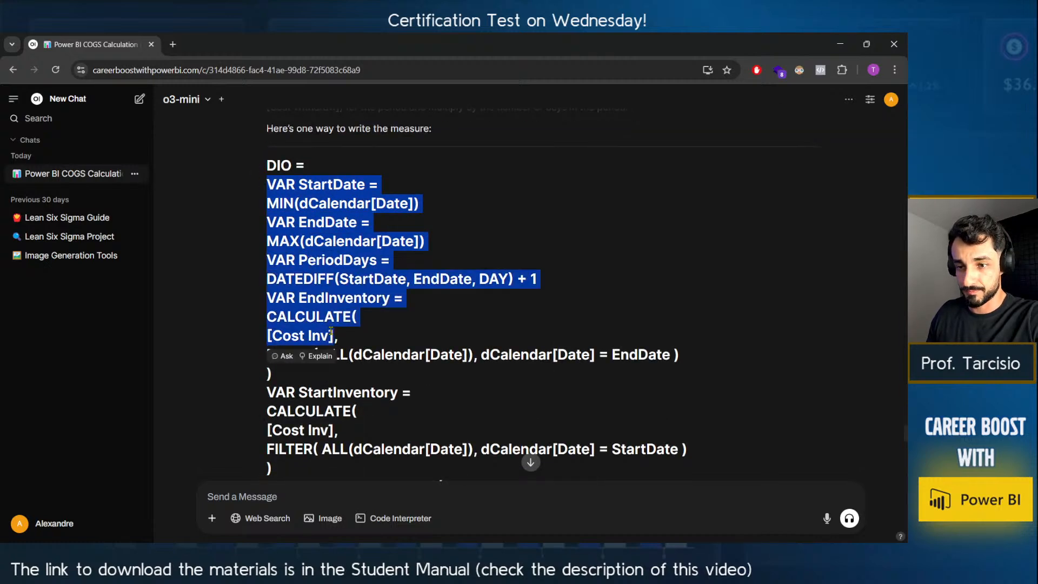
{"action": "scroll", "coordinate": [329, 337], "scroll_direction": "down", "scroll_amount": 6}
{"action": "scroll", "coordinate": [329, 337], "scroll_direction": "down", "scroll_amount": 1}
{"action": "scroll", "coordinate": [475, 227], "scroll_direction": "down", "scroll_amount": 3}
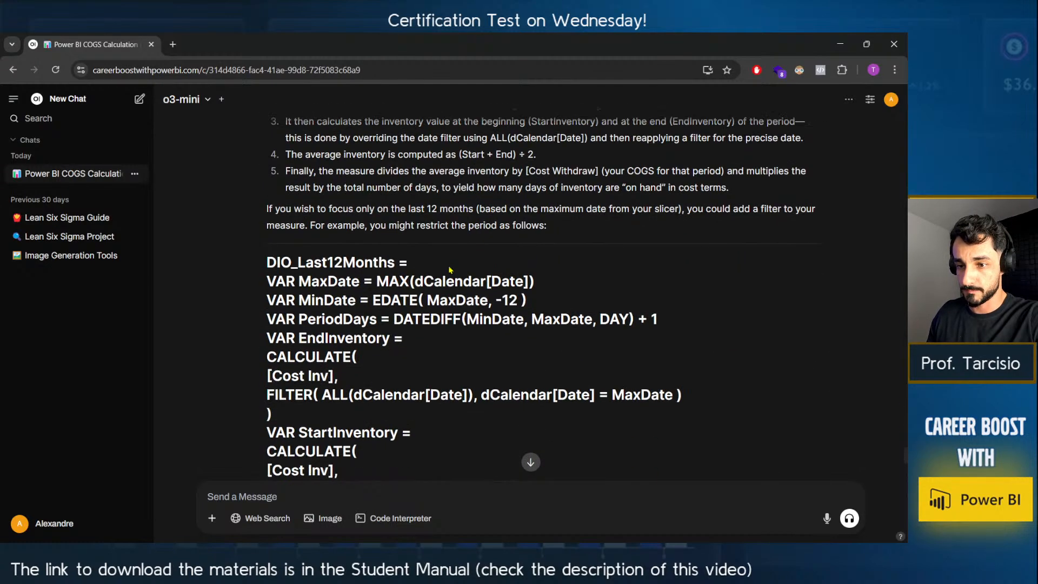
{"action": "left_click_drag", "start_coordinate": [266, 263], "coordinate": [373, 284]}
{"action": "scroll", "coordinate": [390, 305], "scroll_direction": "up", "scroll_amount": 9}
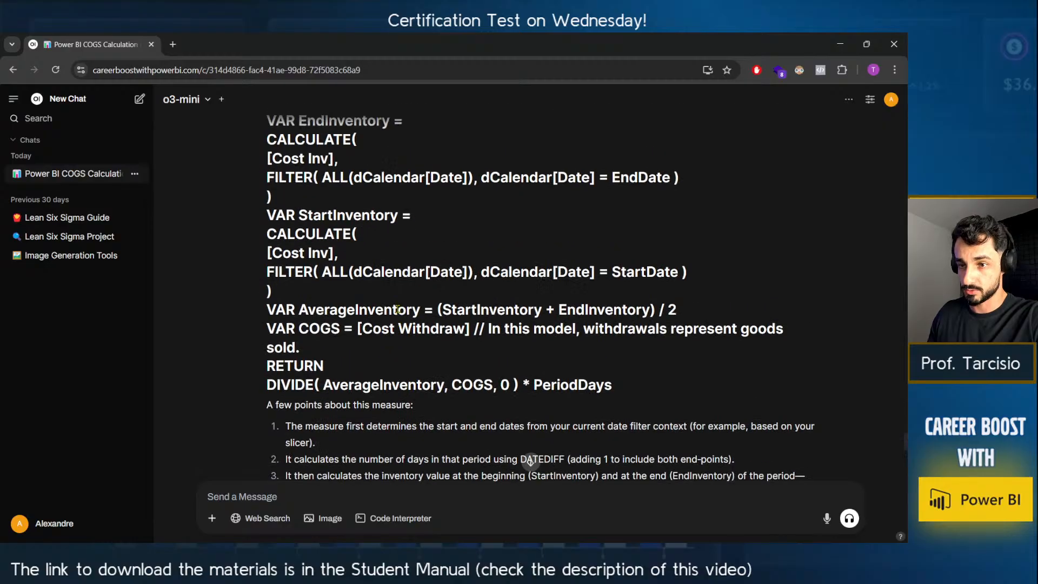
{"action": "left_click_drag", "start_coordinate": [267, 180], "coordinate": [358, 385]}
{"action": "scroll", "coordinate": [359, 384], "scroll_direction": "down", "scroll_amount": 2}
{"action": "scroll", "coordinate": [363, 383], "scroll_direction": "down", "scroll_amount": 6}
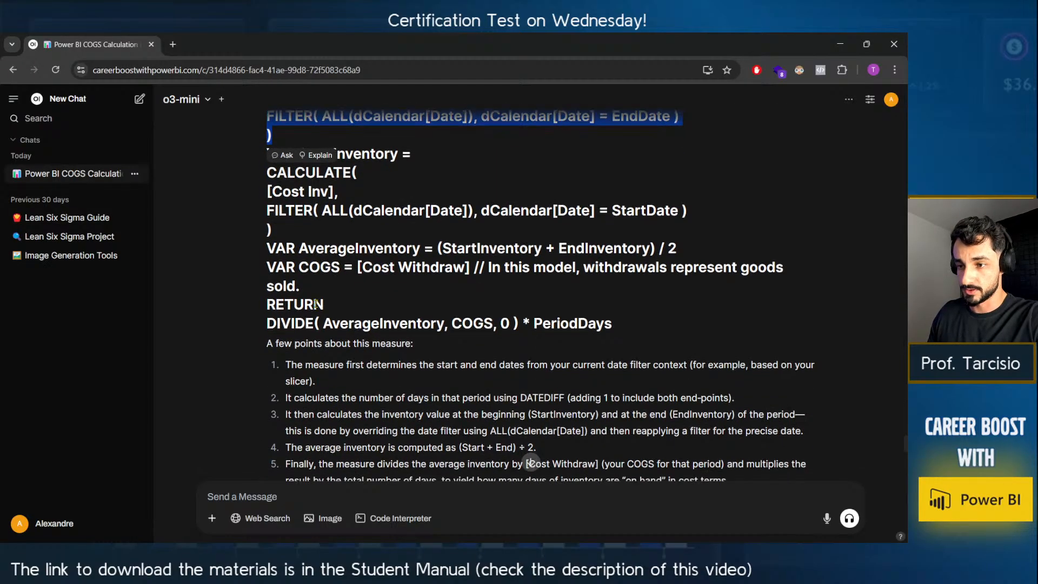
{"action": "scroll", "coordinate": [392, 297], "scroll_direction": "down", "scroll_amount": 8}
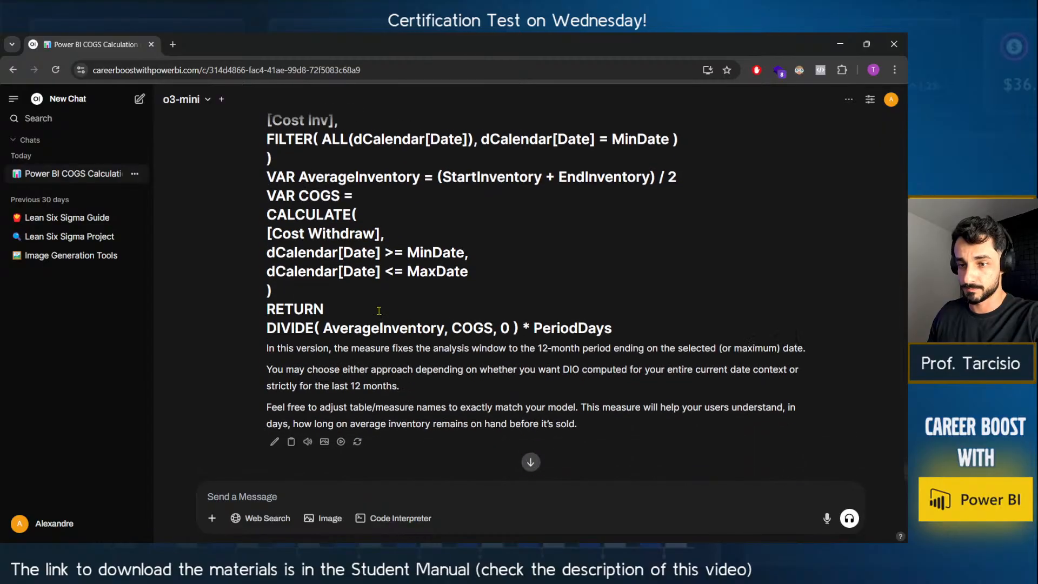
Read the notes below the DIO_Last12Months code, highlighting the 12-month window and the choice between the two approaches.
{"action": "left_click_drag", "start_coordinate": [270, 354], "coordinate": [814, 344]}
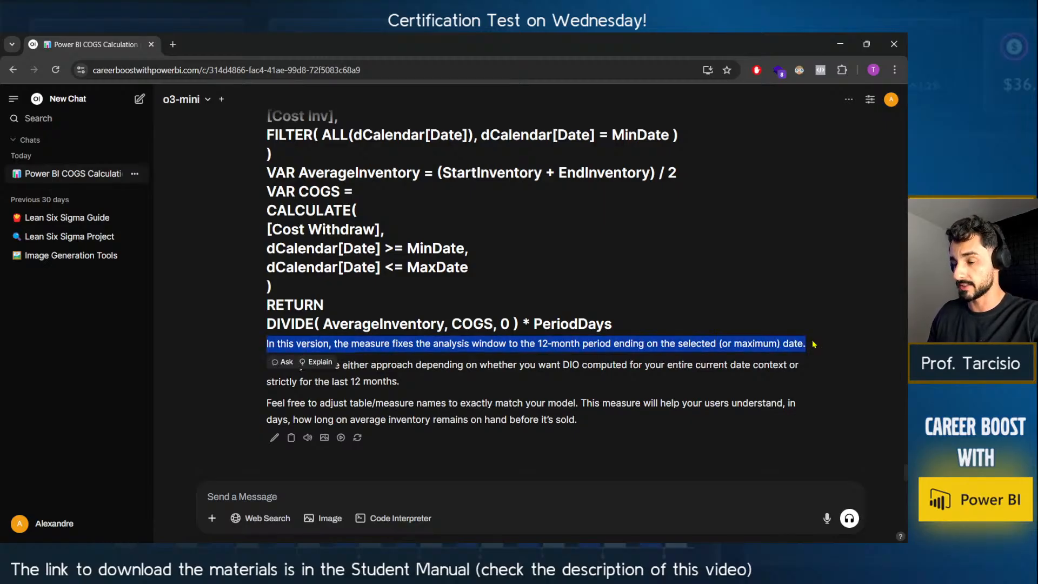
{"action": "left_click", "coordinate": [511, 371]}
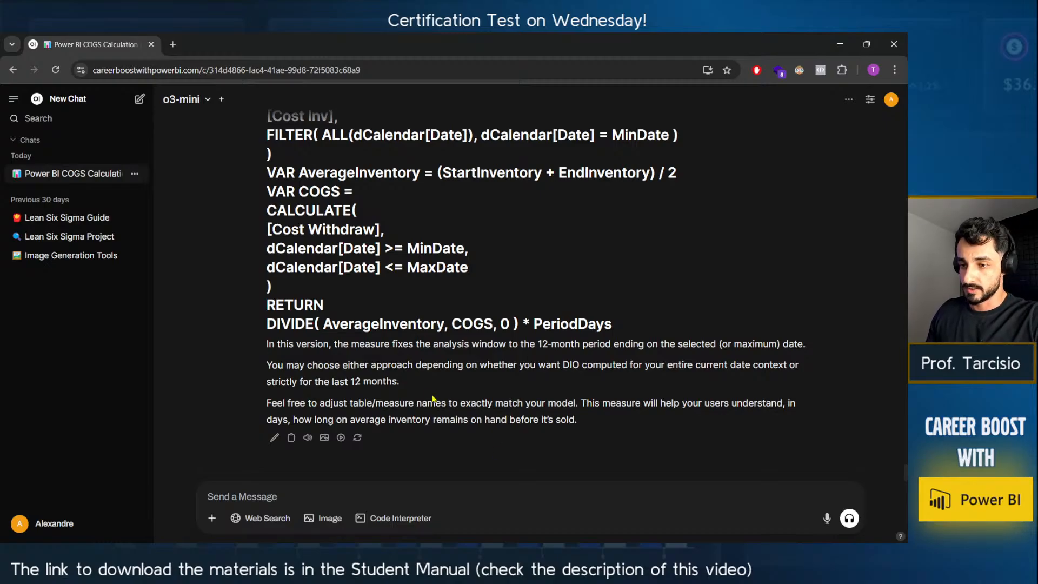
{"action": "scroll", "coordinate": [433, 399], "scroll_direction": "up", "scroll_amount": 1}
{"action": "left_click_drag", "start_coordinate": [267, 429], "coordinate": [417, 442]}
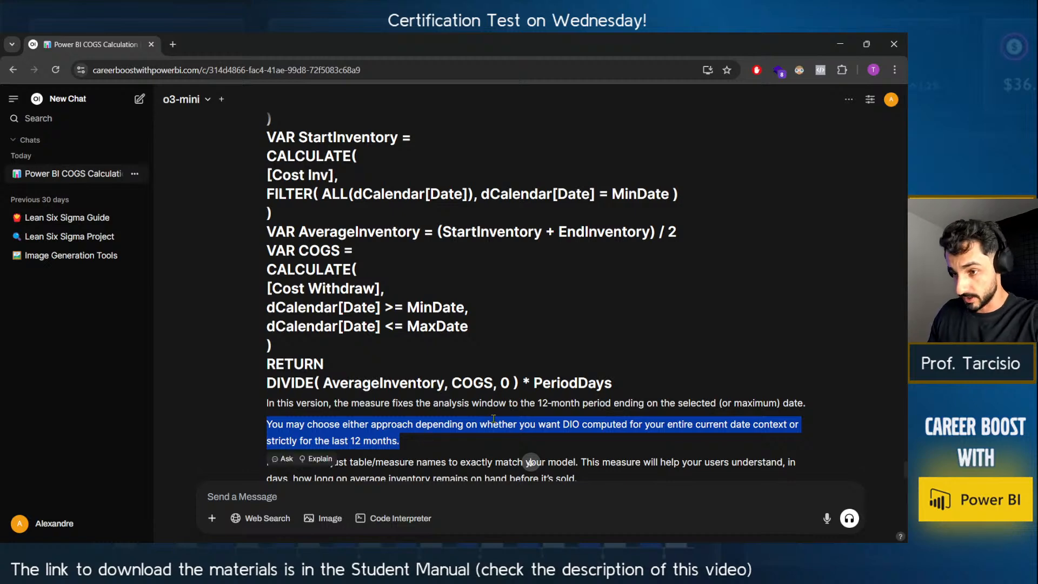
{"action": "scroll", "coordinate": [428, 442], "scroll_direction": "down", "scroll_amount": 1}
{"action": "scroll", "coordinate": [429, 442], "scroll_direction": "up", "scroll_amount": 1}
{"action": "left_click", "coordinate": [620, 377]}
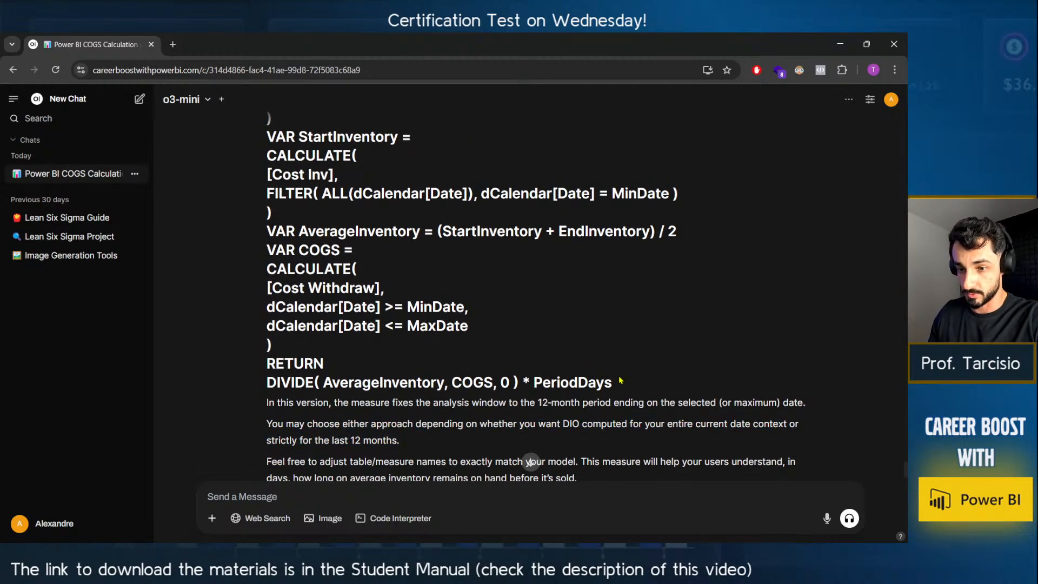
Copy the complete DIO_Last12Months measure code from the answer.
{"action": "left_click_drag", "start_coordinate": [621, 381], "coordinate": [269, 202]}
{"action": "right_click", "coordinate": [277, 204]}
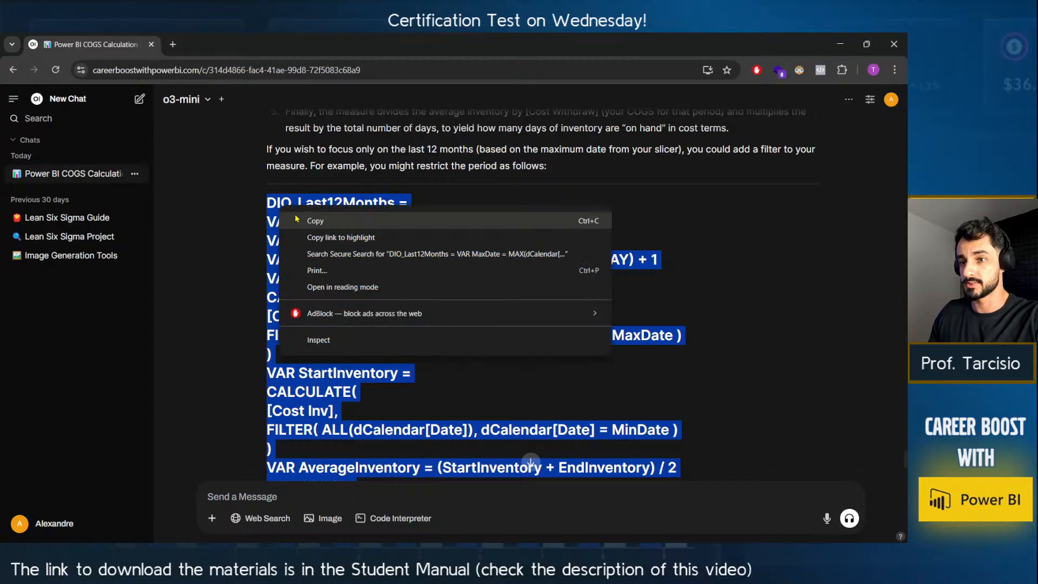
{"action": "left_click", "coordinate": [296, 215]}
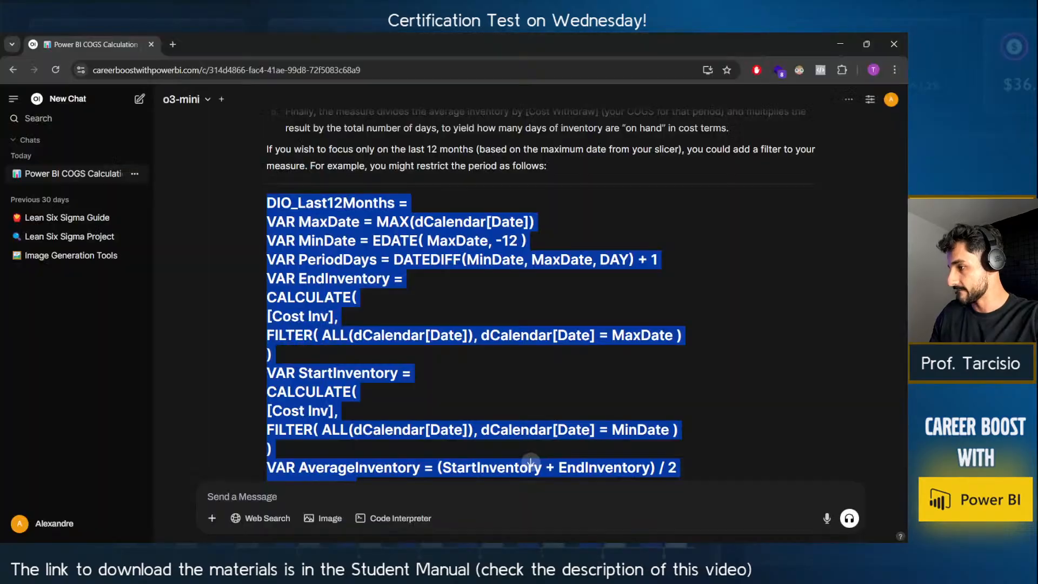
Switch to Power BI Desktop and delete the faulty COGS_Last12Months measure from the model.
{"action": "key", "text": "alt+Tab"}
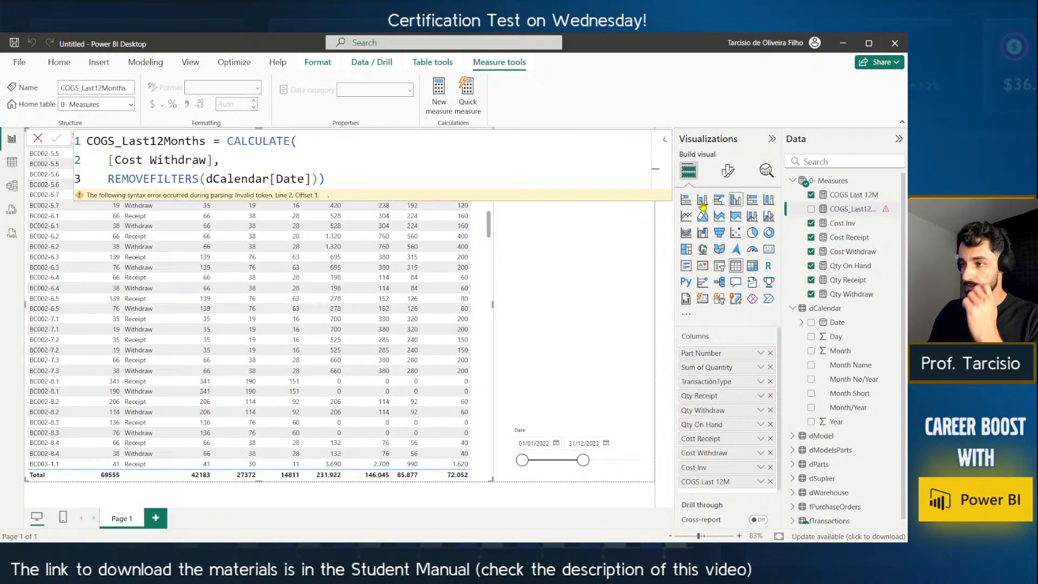
{"action": "left_click", "coordinate": [441, 160]}
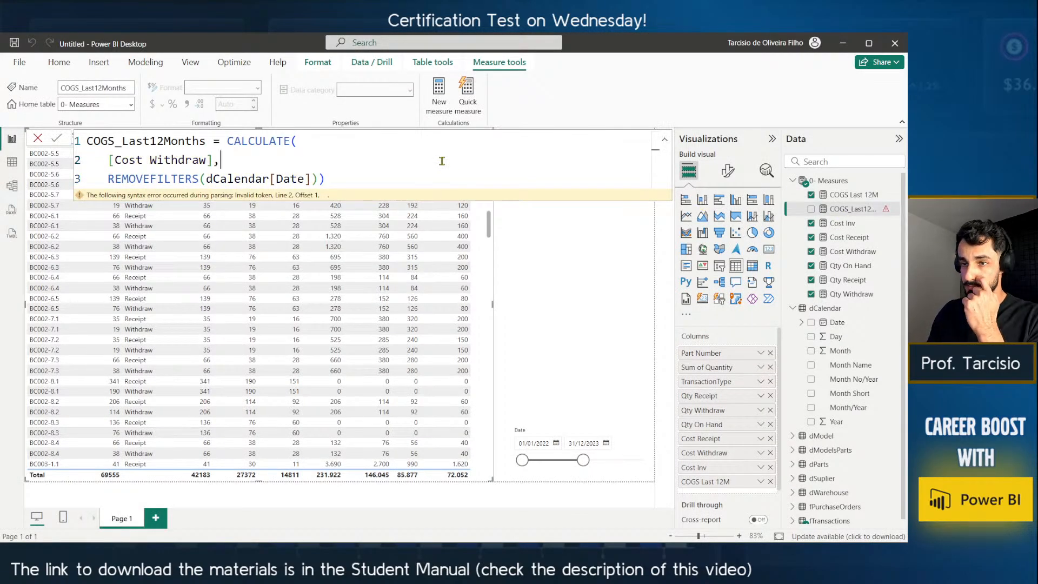
{"action": "key", "text": "ctrl+a"}
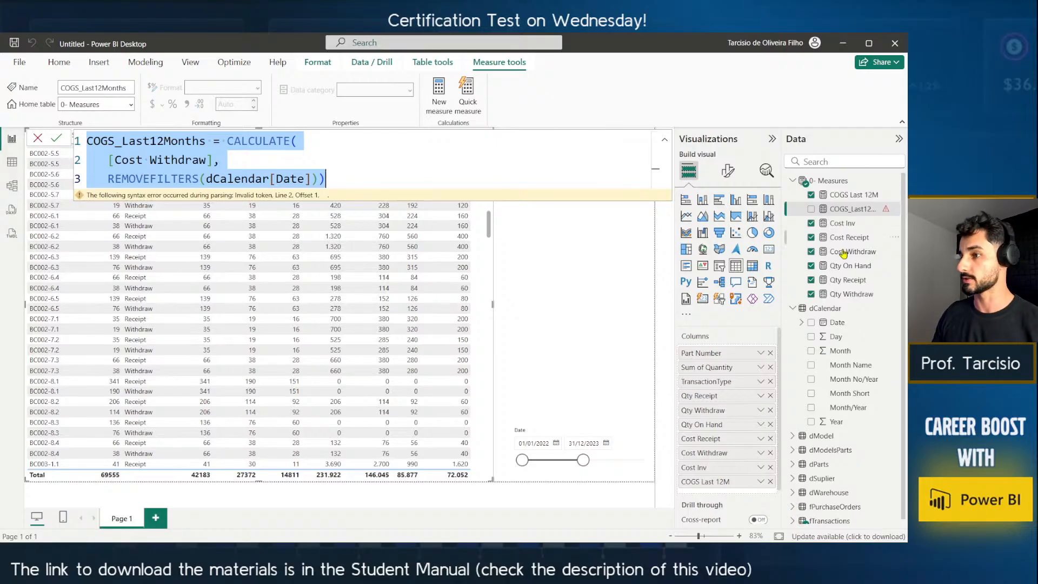
{"action": "right_click", "coordinate": [859, 208]}
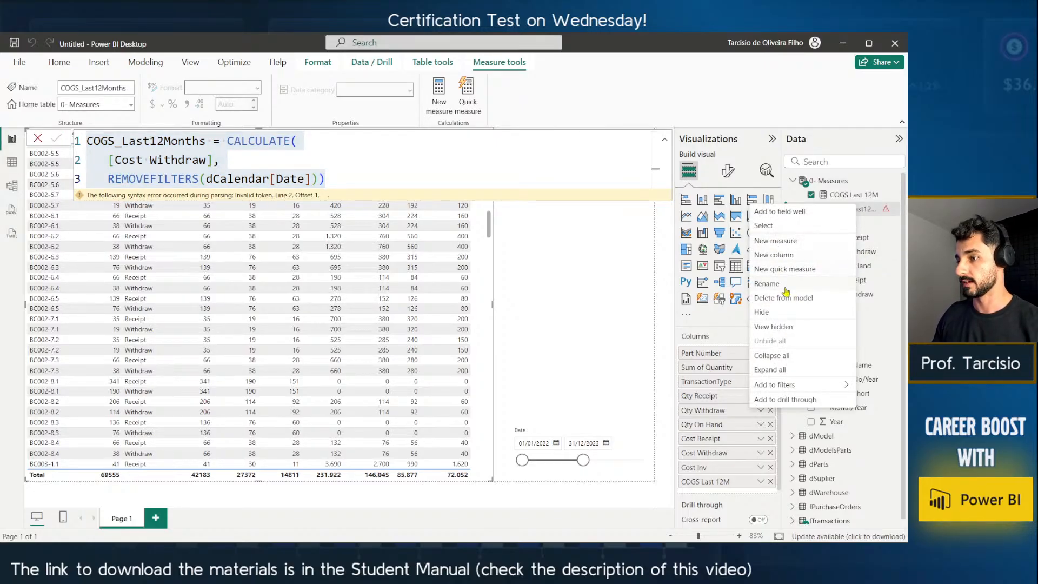
{"action": "left_click", "coordinate": [786, 297]}
{"action": "left_click", "coordinate": [517, 322]}
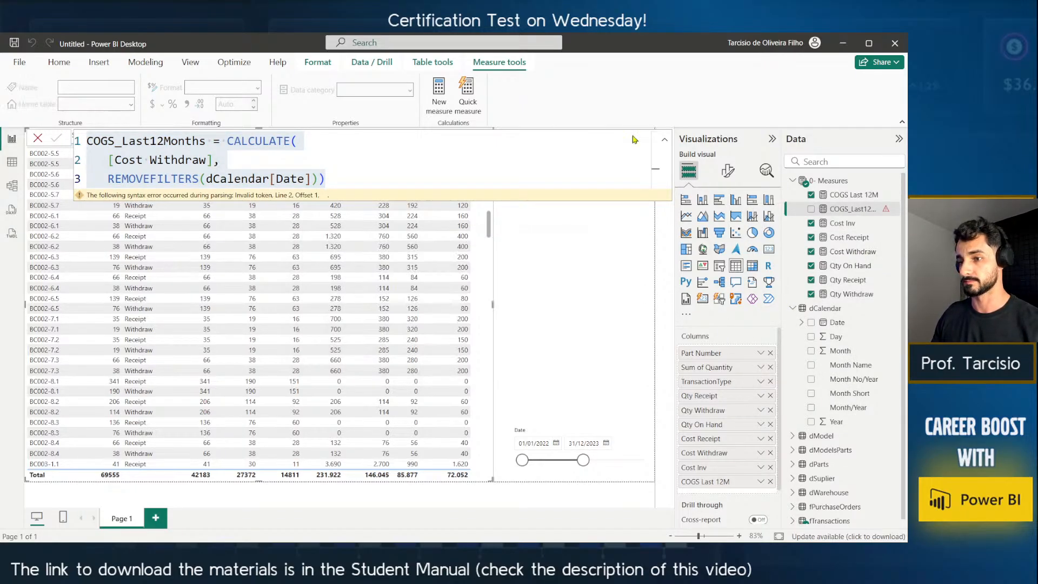
Create a new measure in the 0- Measures table and paste the copied DIO_Last12Months code as its formula.
{"action": "right_click", "coordinate": [860, 222]}
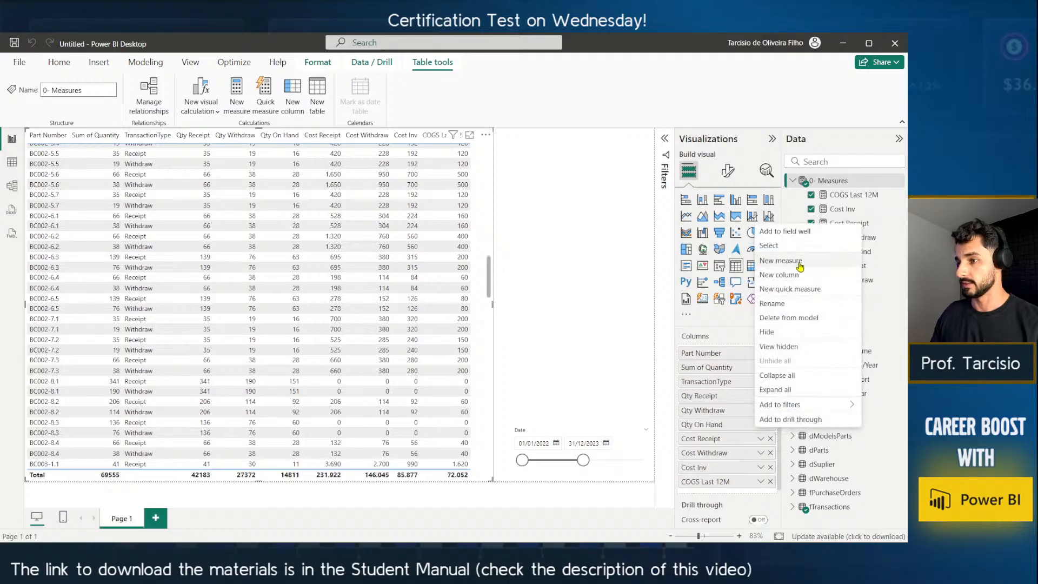
{"action": "left_click", "coordinate": [799, 262]}
{"action": "key", "text": "ctrl+v"}
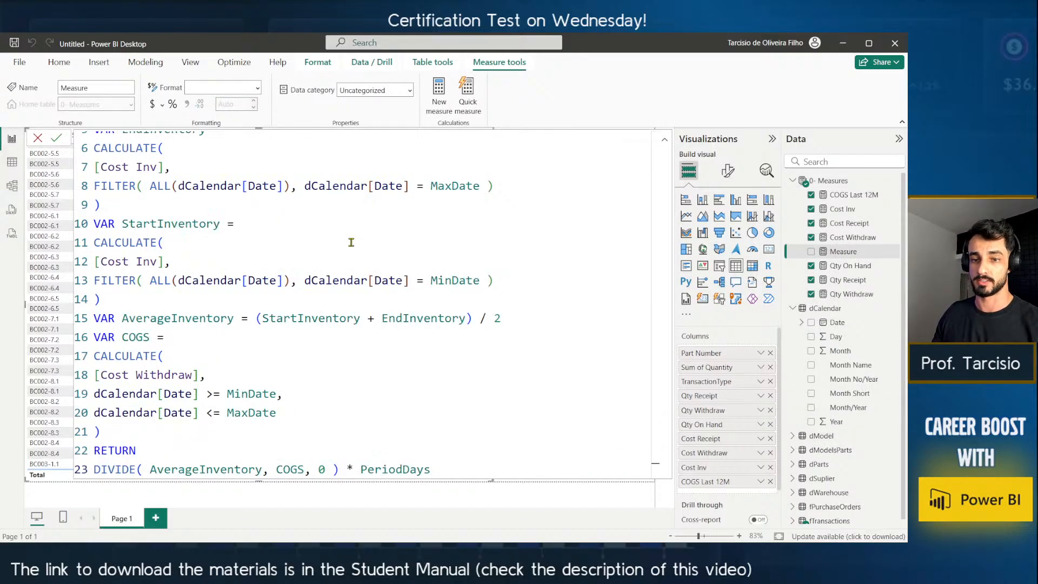
{"action": "scroll", "coordinate": [351, 242], "scroll_direction": "up", "scroll_amount": 2}
{"action": "scroll", "coordinate": [348, 260], "scroll_direction": "down", "scroll_amount": 3}
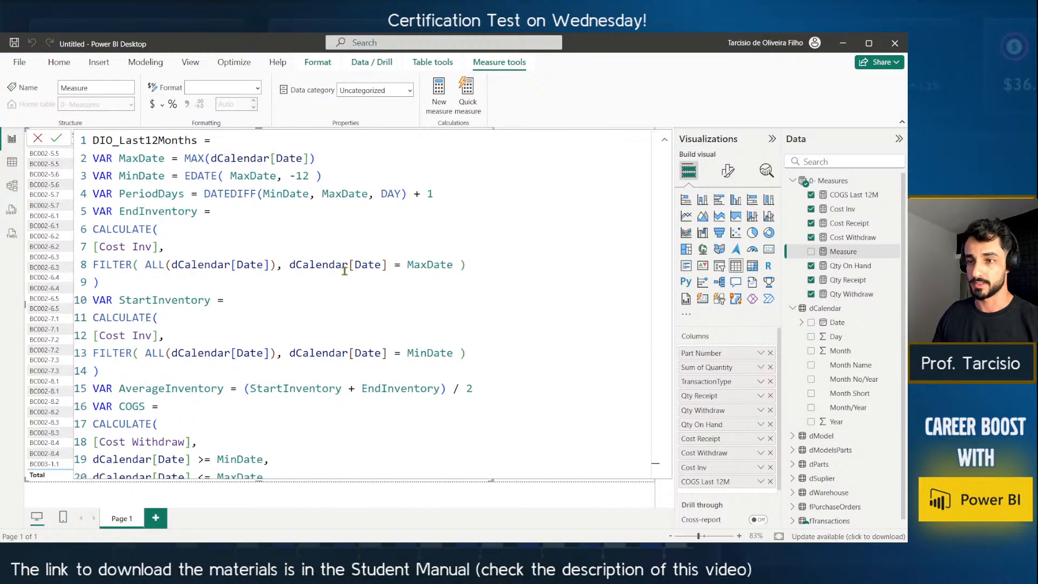
Rename the measure in the first line of the formula to DIO Last 12M.
{"action": "left_click", "coordinate": [158, 156]}
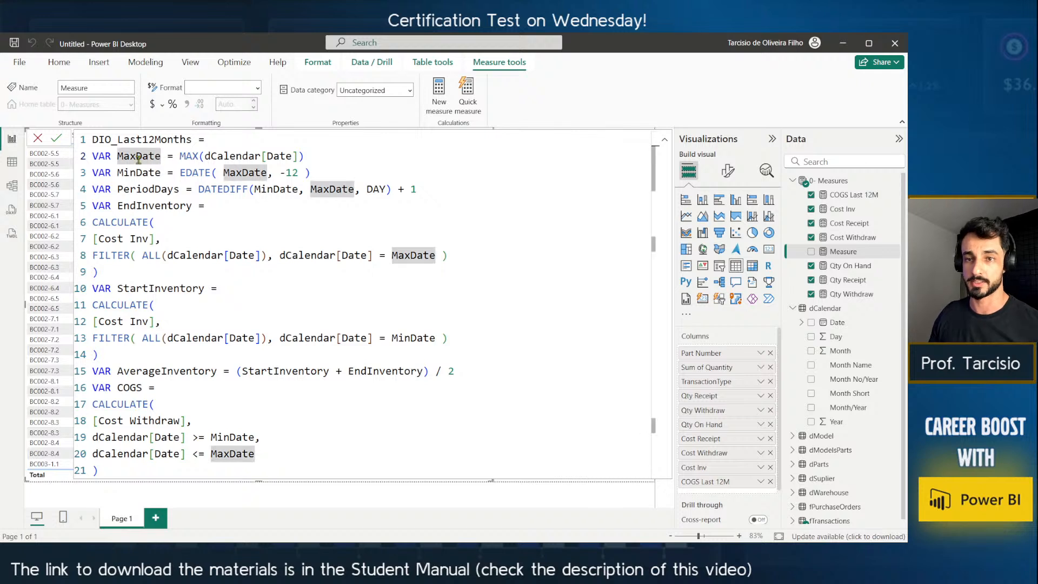
{"action": "left_click", "coordinate": [109, 142]}
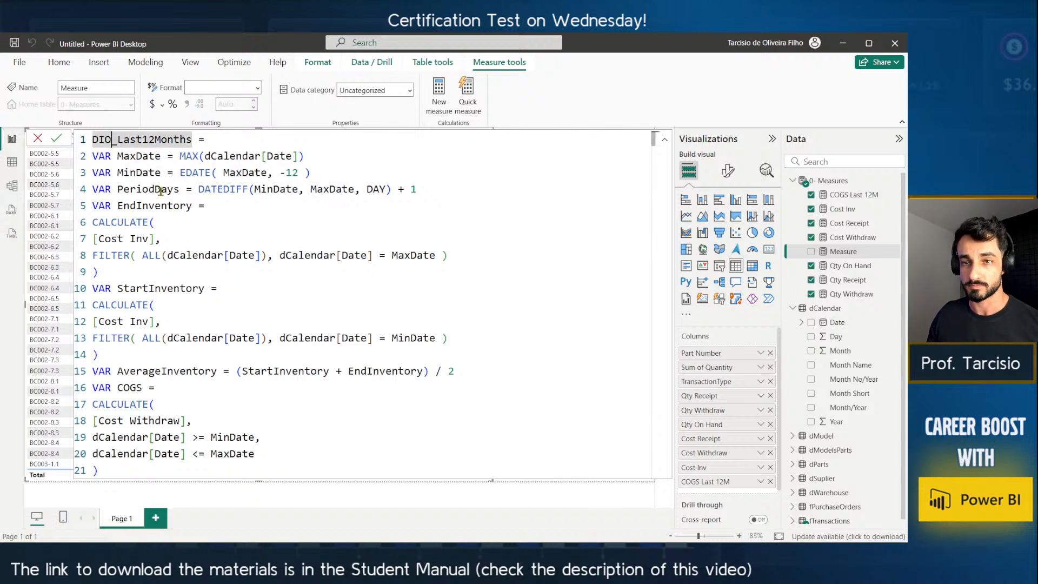
{"action": "key", "text": "Delete"}
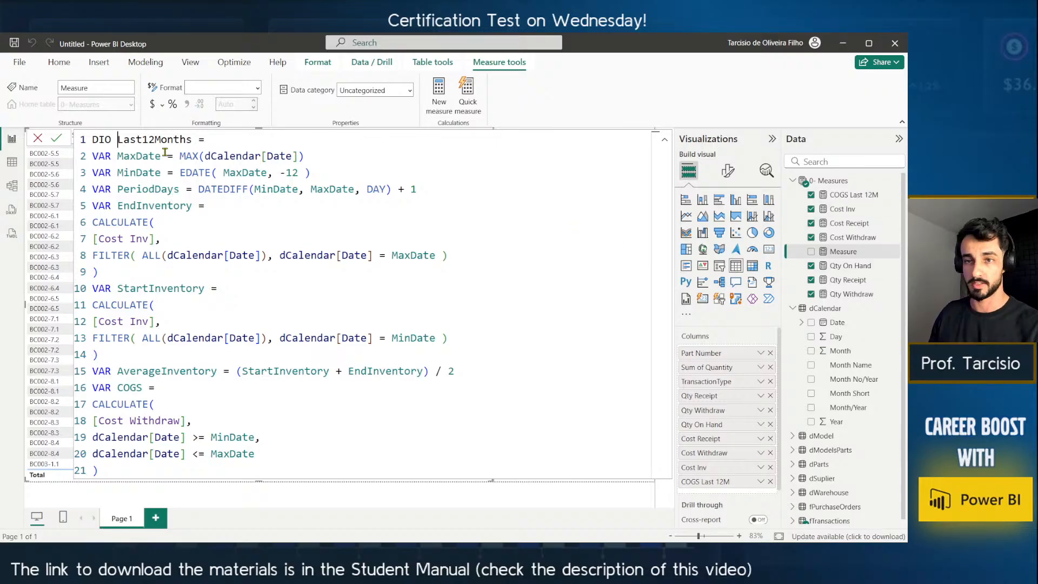
{"action": "left_click", "coordinate": [142, 140]}
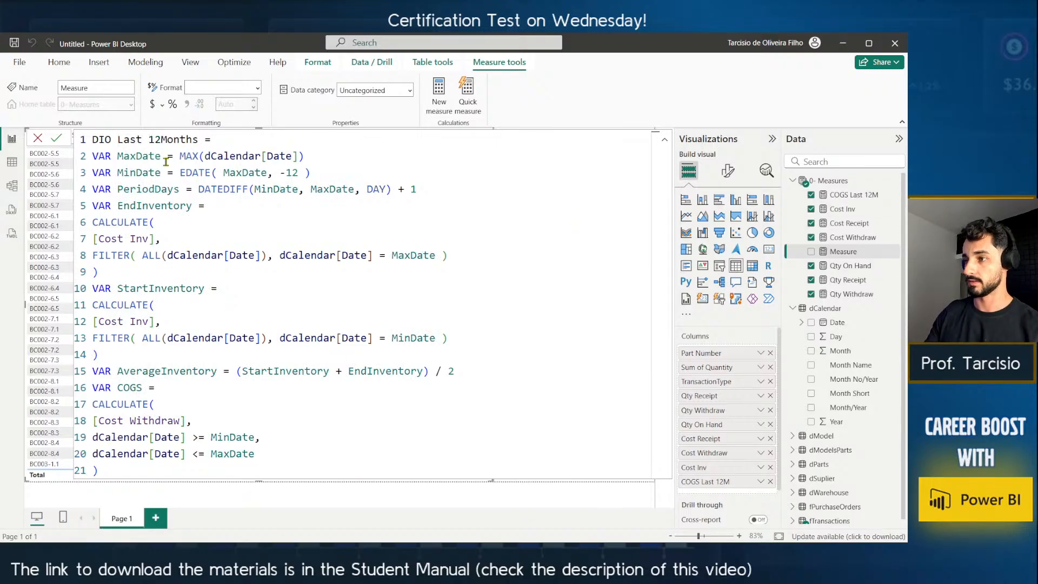
{"action": "key", "text": "Home"}
{"action": "key", "text": "End"}
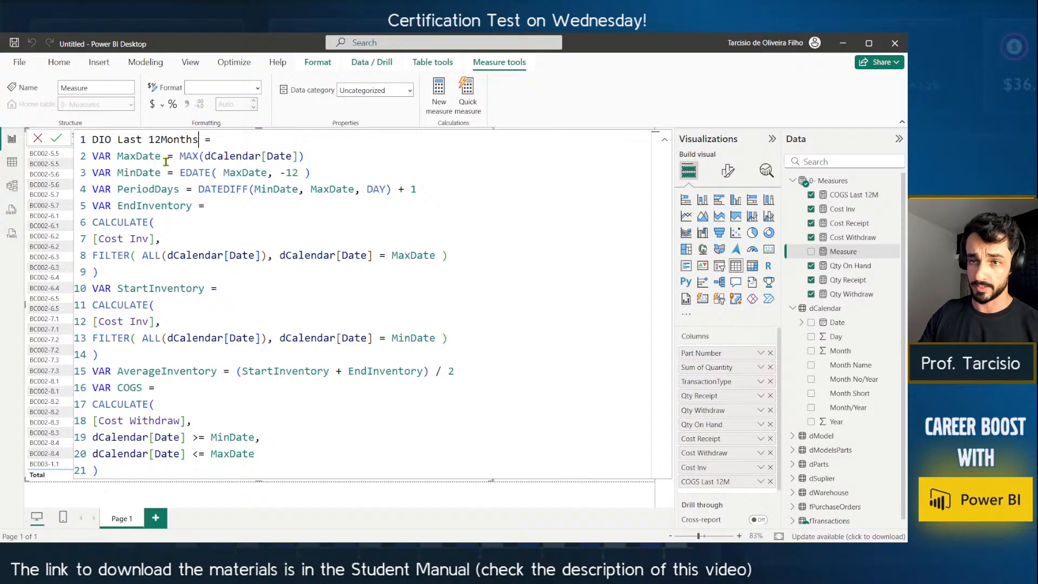
{"action": "key", "text": "BackSpace"}
{"action": "key", "text": "BackSpace"}
{"action": "key", "text": "BackSpace"}
{"action": "key", "text": "BackSpace"}
{"action": "key", "text": "BackSpace"}
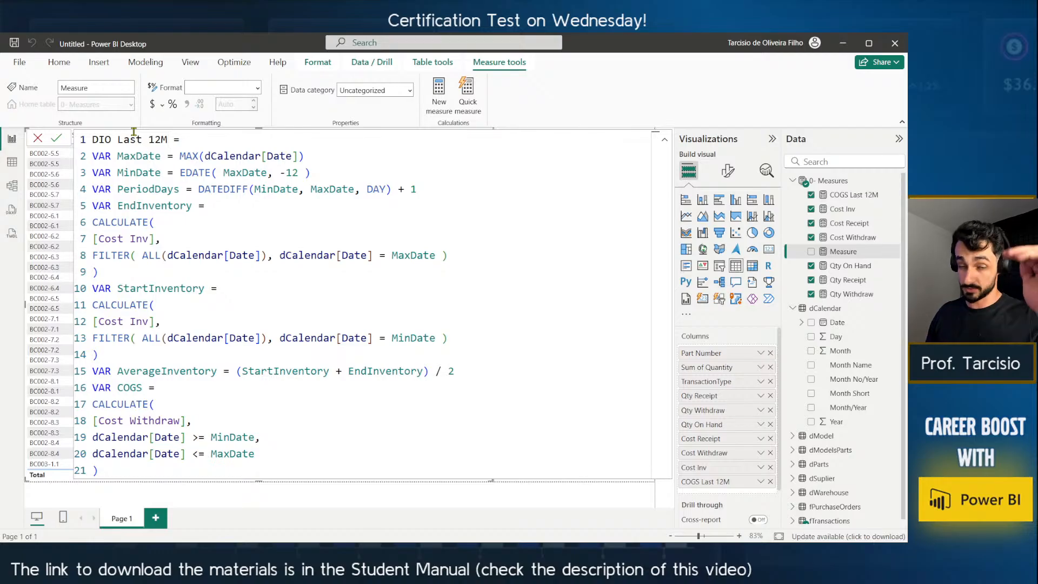
Examine the MaxDate, MinDate, PeriodDays and EndInventory variables in the formula, highlighting the EDATE and DATEDIFF expressions.
{"action": "left_click", "coordinate": [149, 159]}
{"action": "left_click", "coordinate": [106, 156]}
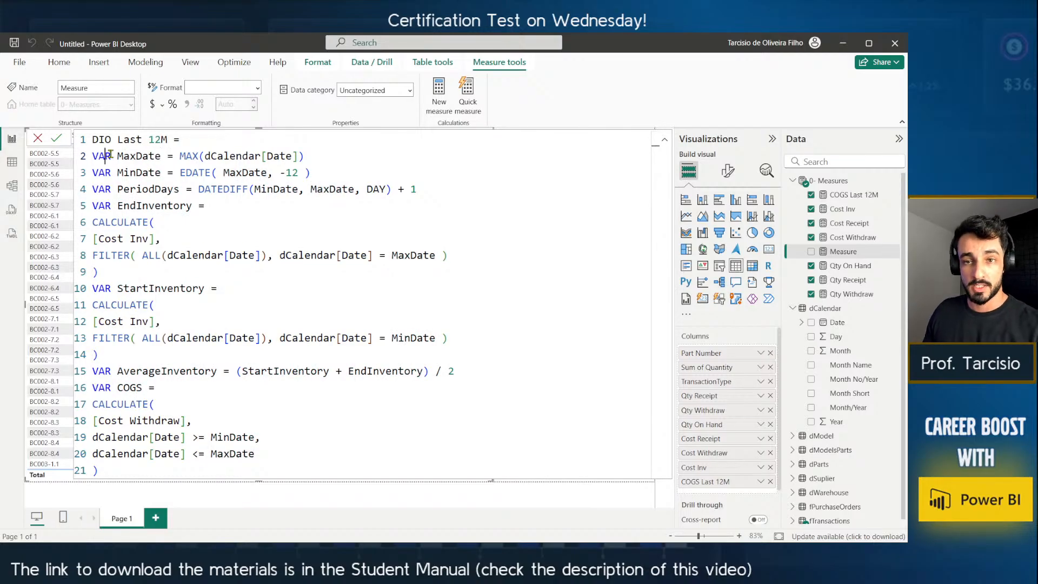
{"action": "left_click", "coordinate": [124, 162]}
{"action": "left_click_drag", "start_coordinate": [119, 160], "coordinate": [157, 165]}
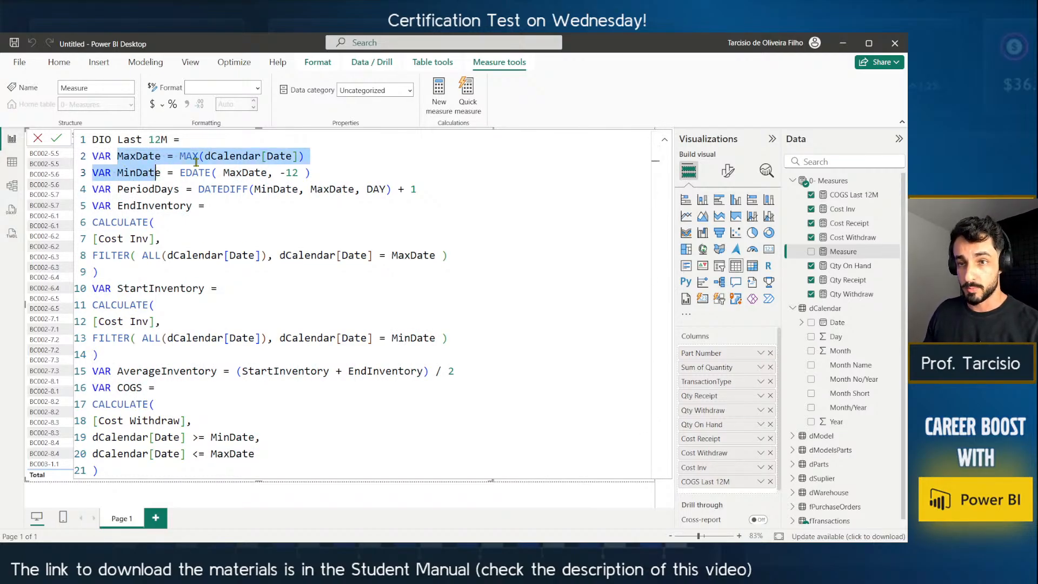
{"action": "left_click", "coordinate": [196, 162]}
{"action": "left_click", "coordinate": [121, 173]}
{"action": "left_click", "coordinate": [168, 173]}
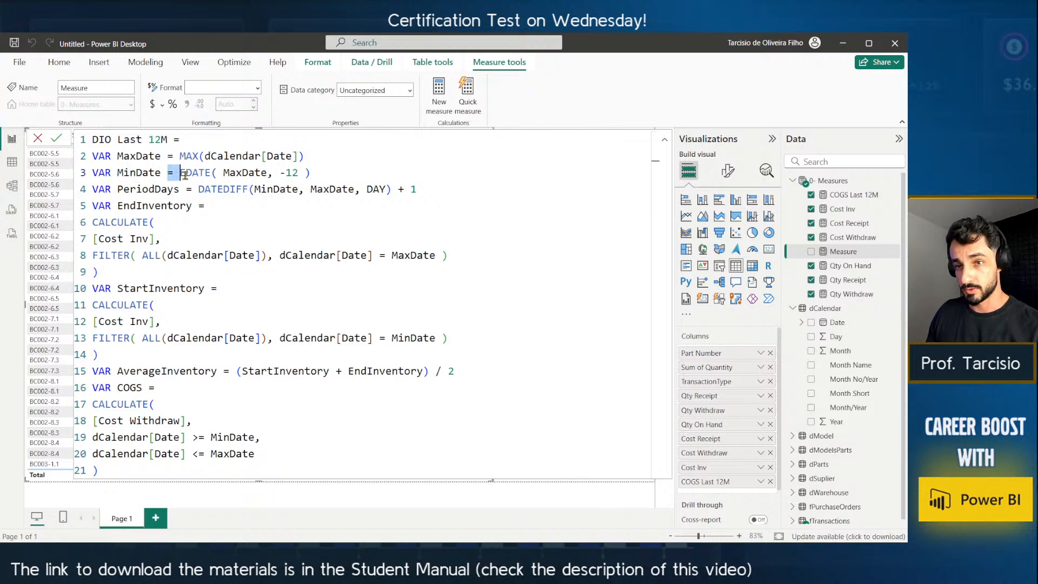
{"action": "left_click", "coordinate": [187, 174]}
{"action": "left_click_drag", "start_coordinate": [180, 173], "coordinate": [274, 172]}
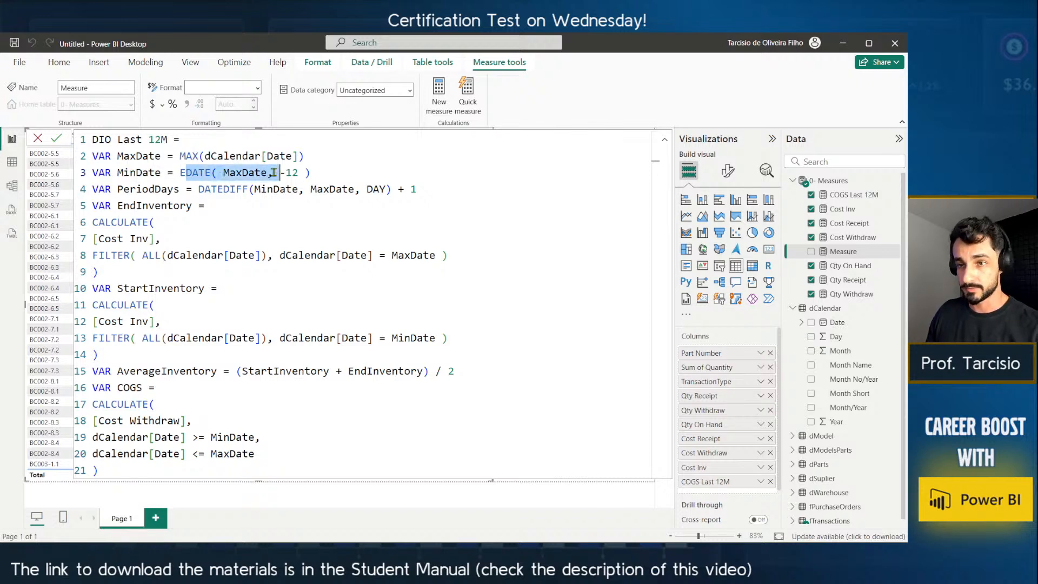
{"action": "left_click", "coordinate": [113, 190]}
{"action": "left_click_drag", "start_coordinate": [196, 191], "coordinate": [250, 190]}
{"action": "left_click_drag", "start_coordinate": [391, 190], "coordinate": [250, 190]}
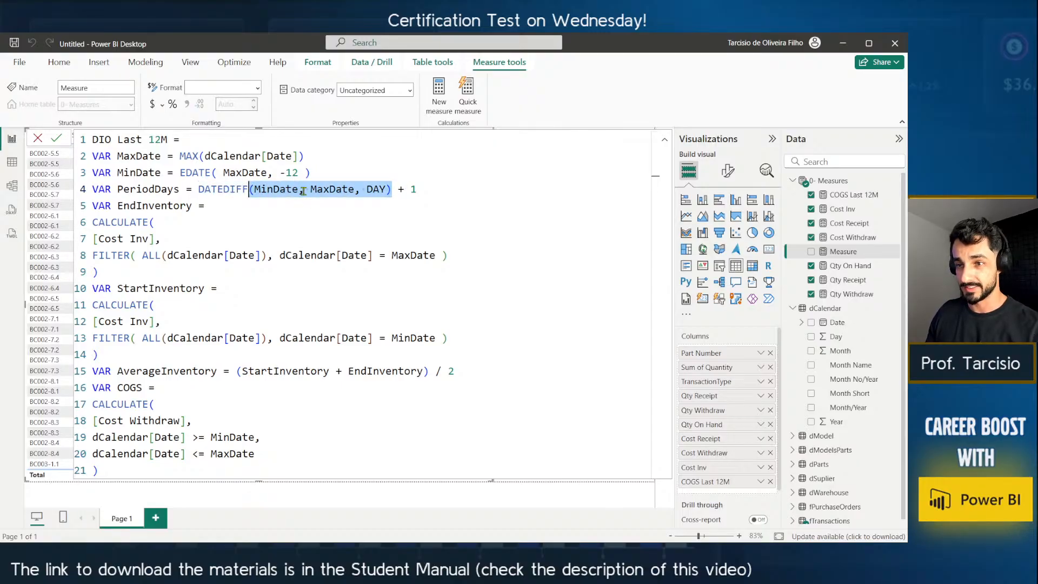
{"action": "left_click", "coordinate": [430, 184]}
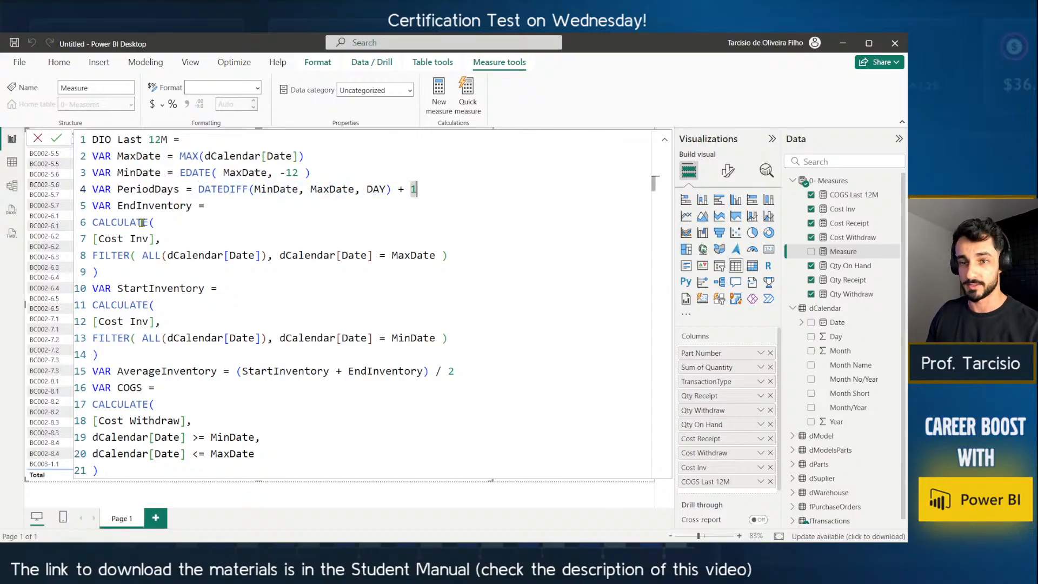
{"action": "left_click_drag", "start_coordinate": [92, 206], "coordinate": [192, 274]}
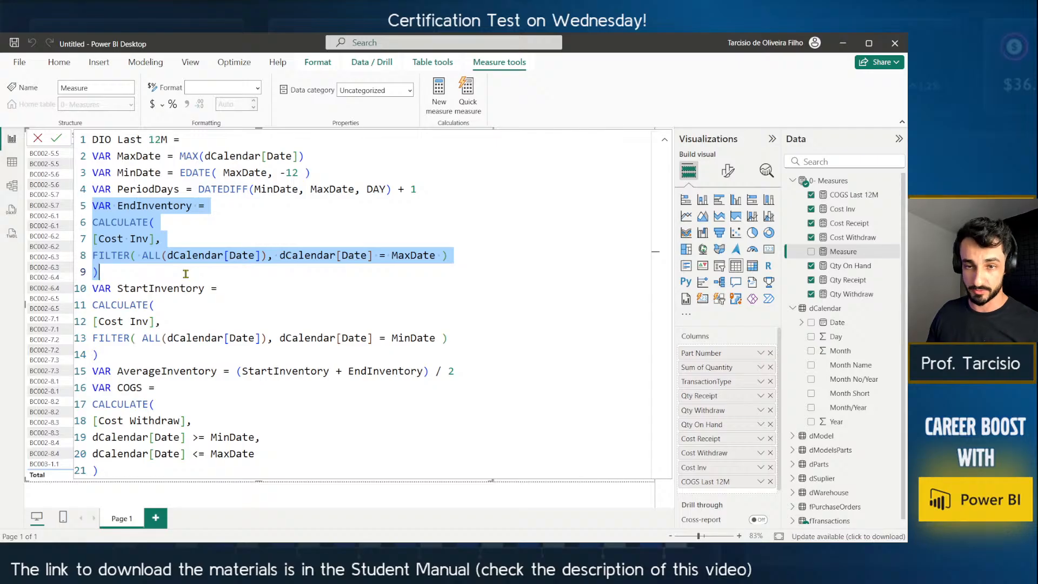
{"action": "left_click", "coordinate": [148, 260]}
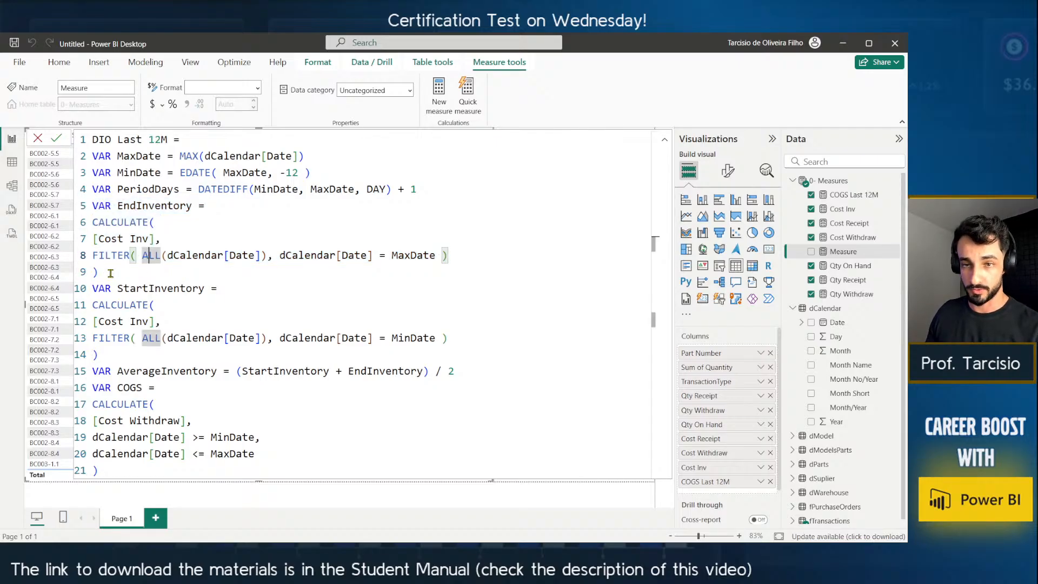
Indent the [Cost Inv] and FILTER lines of the EndInventory variable and move the FILTER arguments to a further indented line.
{"action": "left_click", "coordinate": [94, 240]}
{"action": "key", "text": "Tab"}
{"action": "left_click", "coordinate": [94, 258]}
{"action": "key", "text": "Tab"}
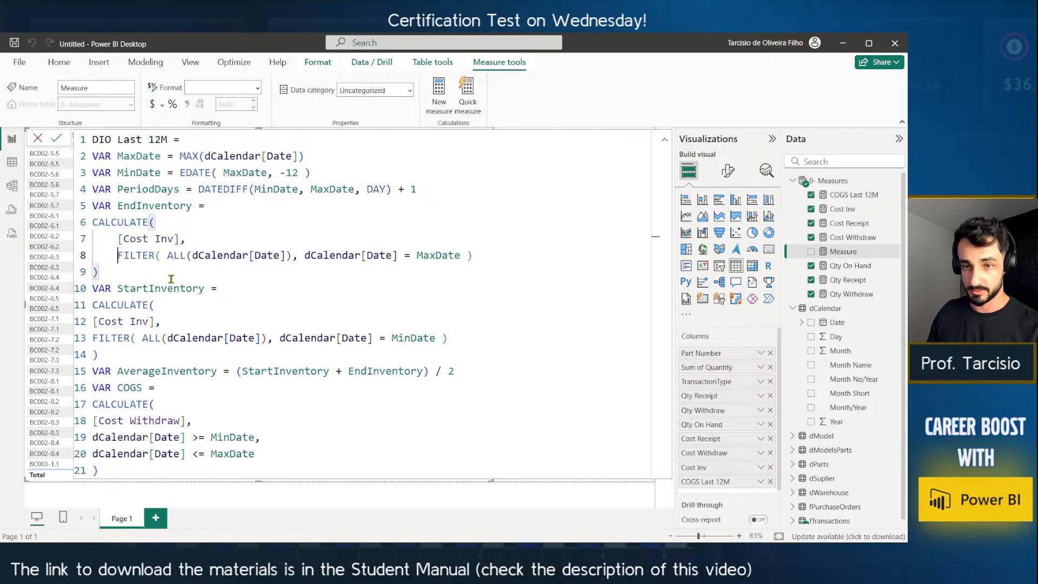
{"action": "left_click", "coordinate": [194, 244]}
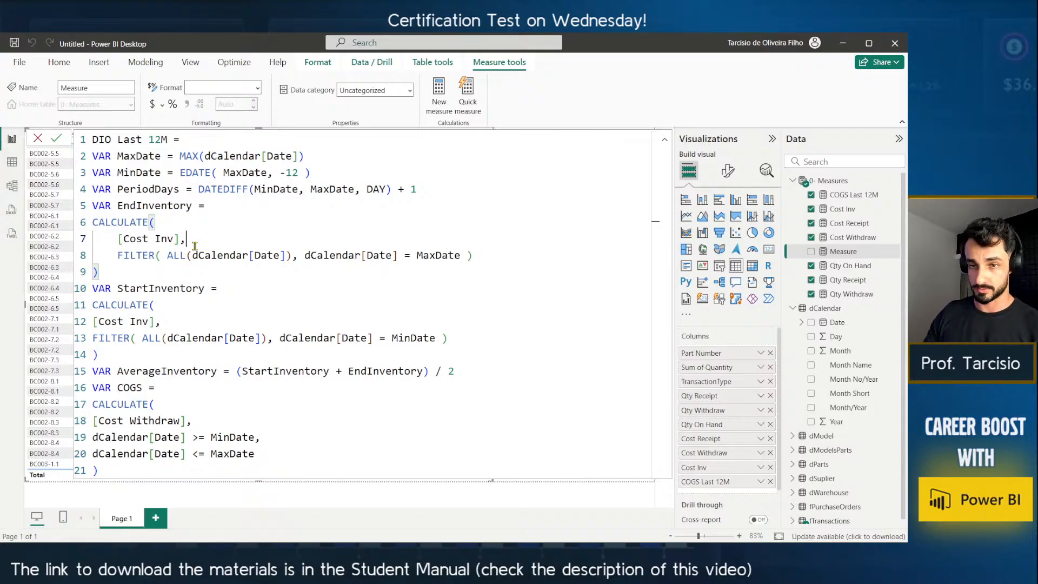
{"action": "key", "text": "Down"}
{"action": "key", "text": "ctrl+Left"}
{"action": "key", "text": "shift+Return"}
{"action": "key", "text": "Tab"}
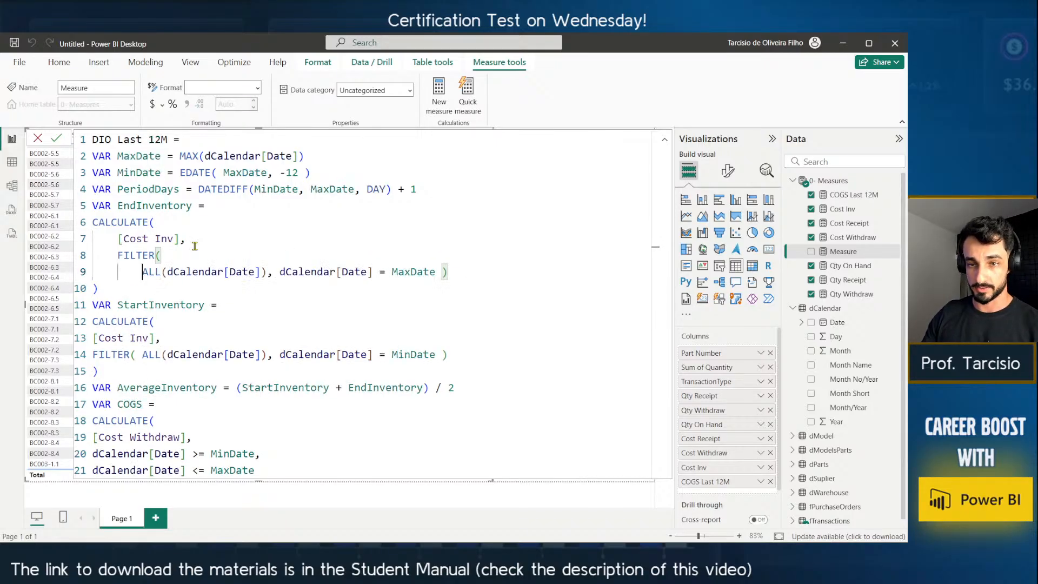
Put the dCalendar[Date] = MaxDate condition of the EndInventory filter on its own line below ALL(dCalendar[Date]).
{"action": "key", "text": "ctrl+Right"}
{"action": "key", "text": "ctrl+Right"}
{"action": "key", "text": "ctrl+Right"}
{"action": "key", "text": "ctrl+Right"}
{"action": "key", "text": "Left"}
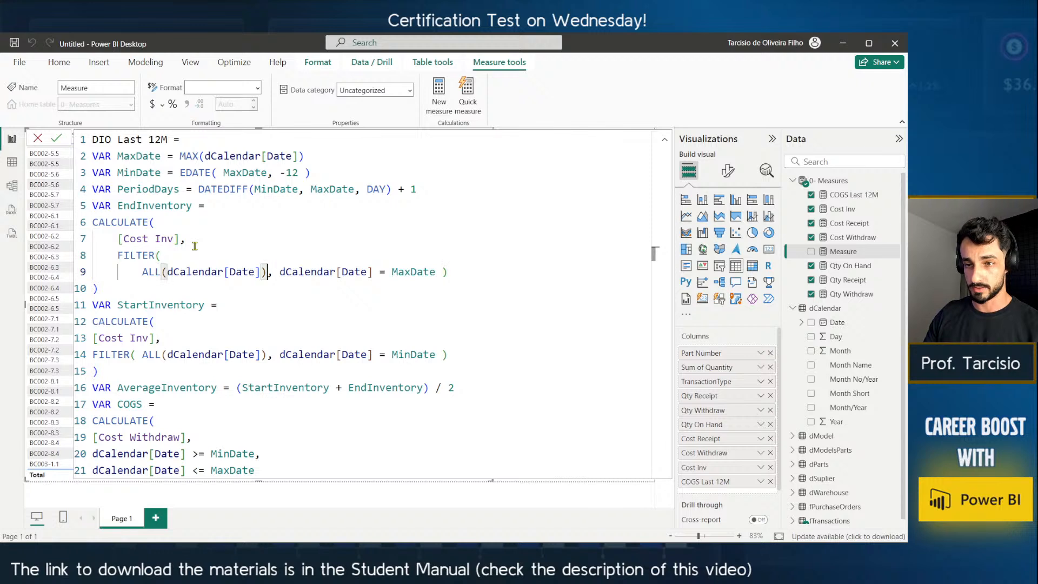
{"action": "key", "text": "Right"}
{"action": "key", "text": "shift+Return"}
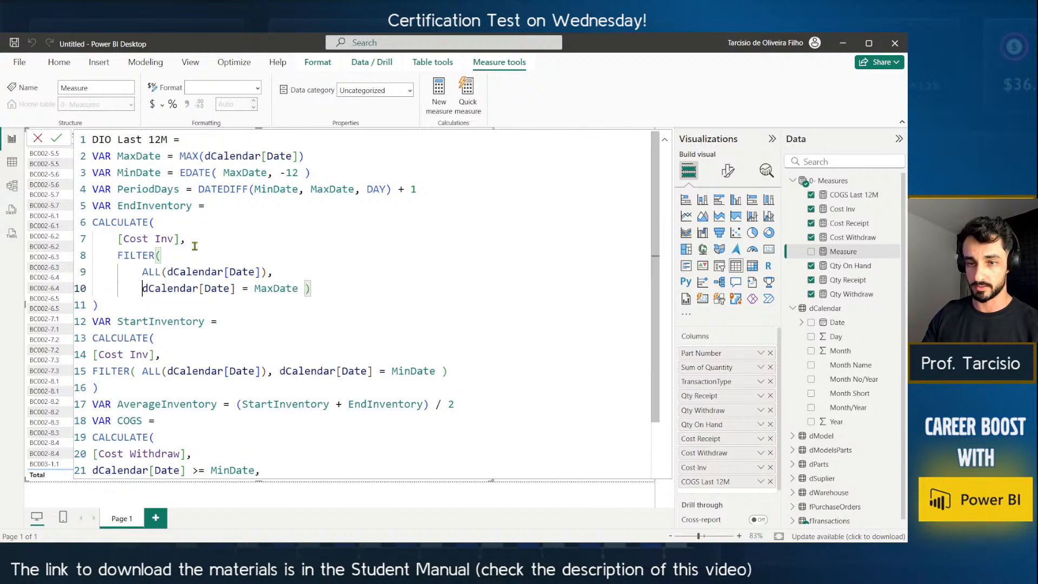
Put the closing parenthesis of the EndInventory filter on its own line, aligned with FILTER.
{"action": "key", "text": "ctrl+Right"}
{"action": "key", "text": "ctrl+Right"}
{"action": "key", "text": "ctrl+Right"}
{"action": "key", "text": "Right"}
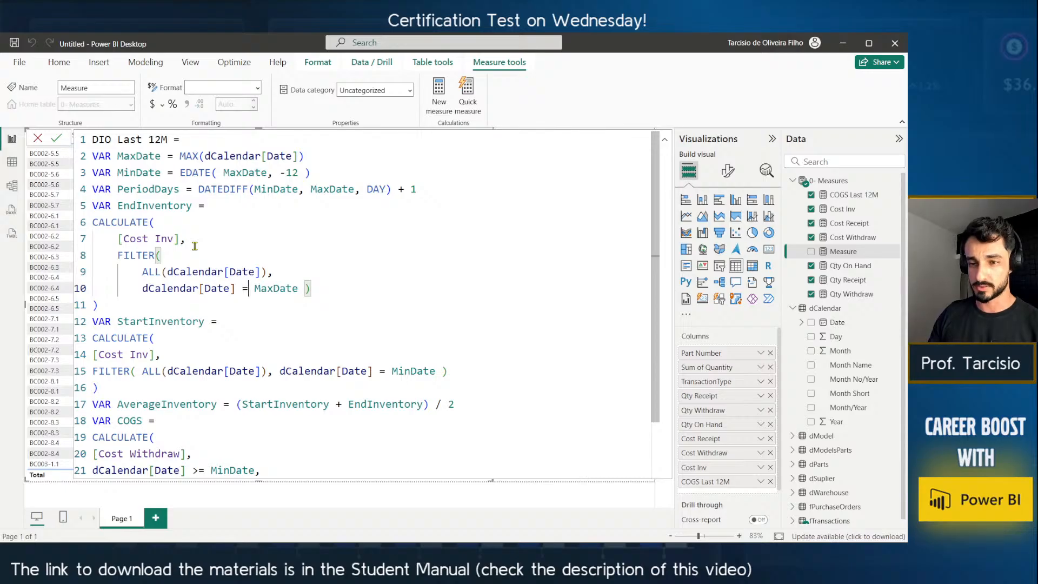
{"action": "key", "text": "Right"}
{"action": "key", "text": "Right"}
{"action": "key", "text": "Right"}
{"action": "key", "text": "Right"}
{"action": "key", "text": "Right"}
{"action": "key", "text": "Right"}
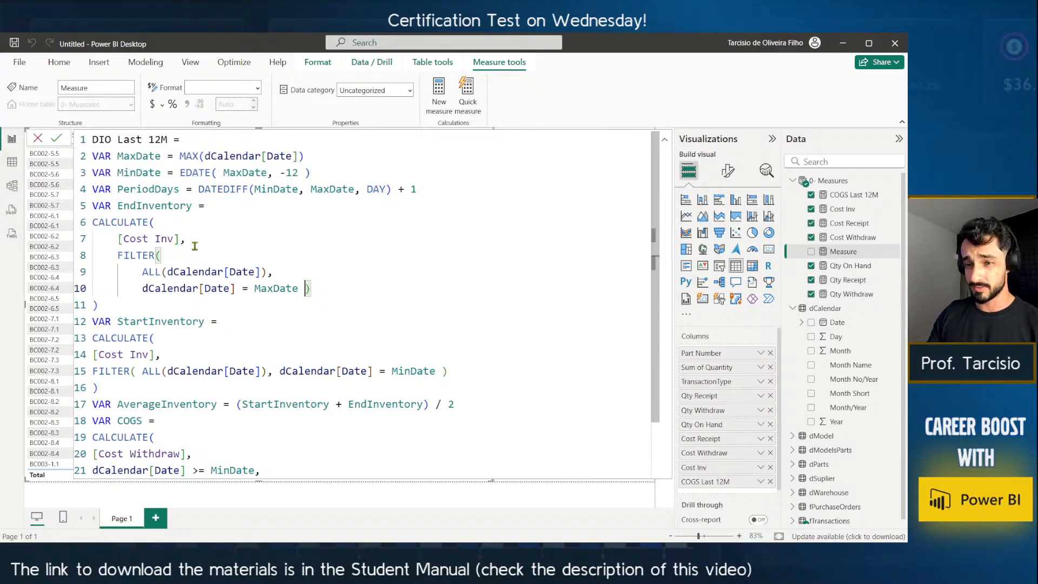
{"action": "key", "text": "shift+Return"}
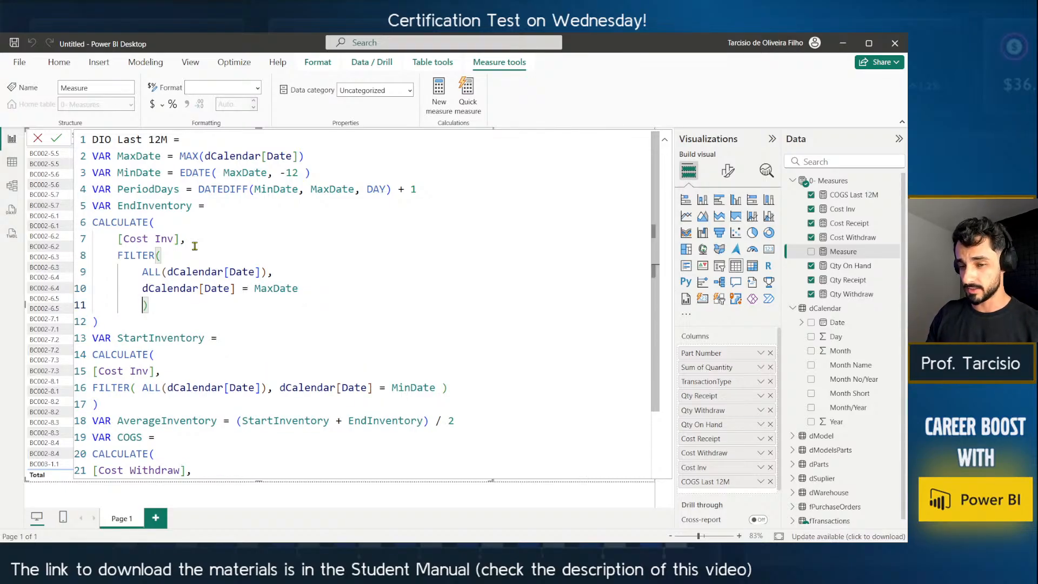
{"action": "key", "text": "BackSpace"}
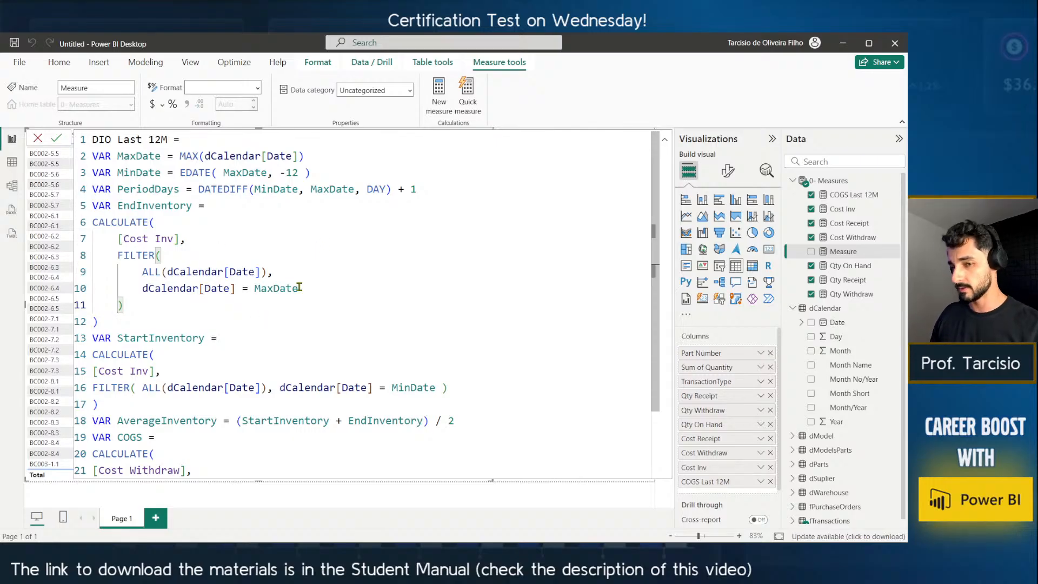
Indent the [Cost Inv] and FILTER lines inside the CALCULATE of the StartInventory variable.
{"action": "scroll", "coordinate": [311, 340], "scroll_direction": "down", "scroll_amount": 2}
{"action": "scroll", "coordinate": [218, 325], "scroll_direction": "up", "scroll_amount": 2}
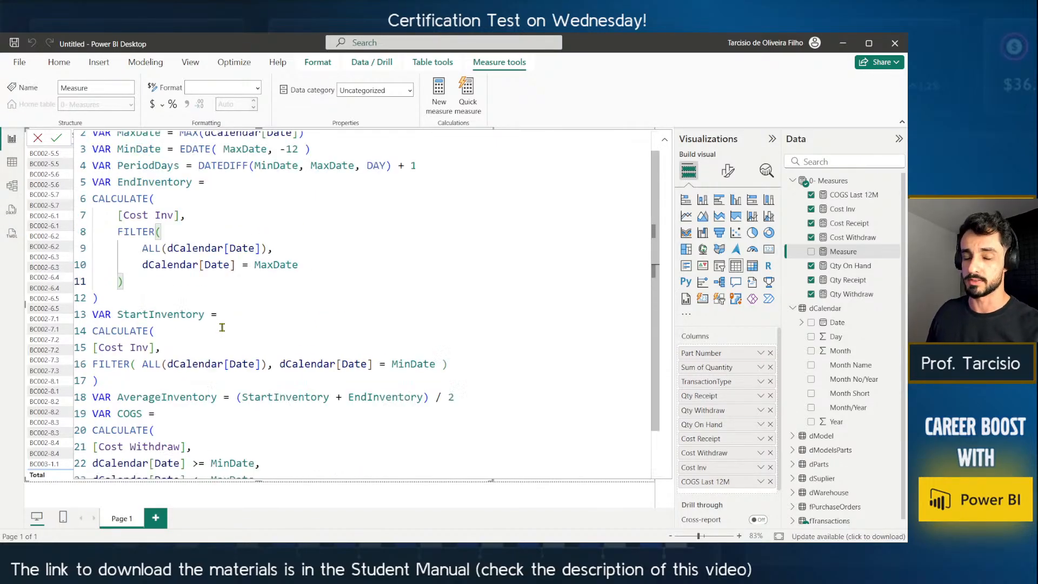
{"action": "scroll", "coordinate": [205, 318], "scroll_direction": "down", "scroll_amount": 2}
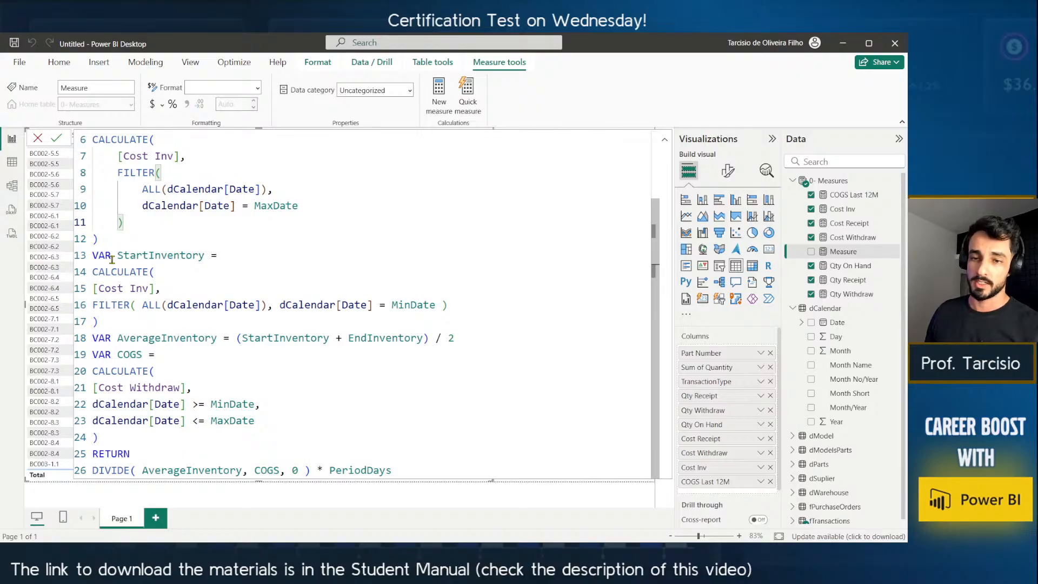
{"action": "left_click", "coordinate": [121, 258]}
{"action": "left_click_drag", "start_coordinate": [121, 257], "coordinate": [205, 261]}
{"action": "left_click", "coordinate": [157, 306]}
{"action": "left_click", "coordinate": [161, 287]}
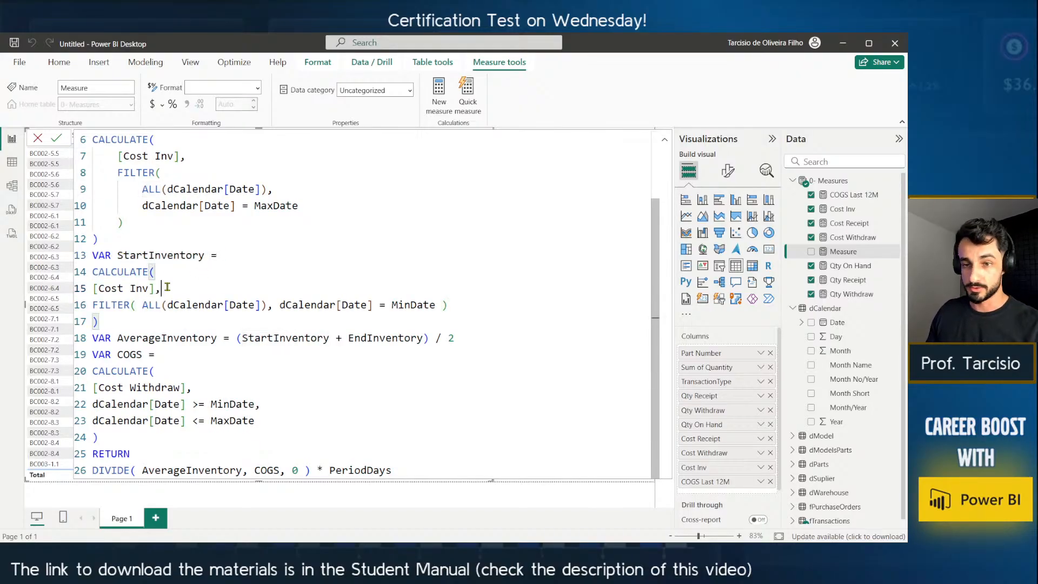
{"action": "key", "text": "Home"}
{"action": "key", "text": "Tab"}
{"action": "key", "text": "Down"}
{"action": "key", "text": "Home"}
{"action": "key", "text": "Tab"}
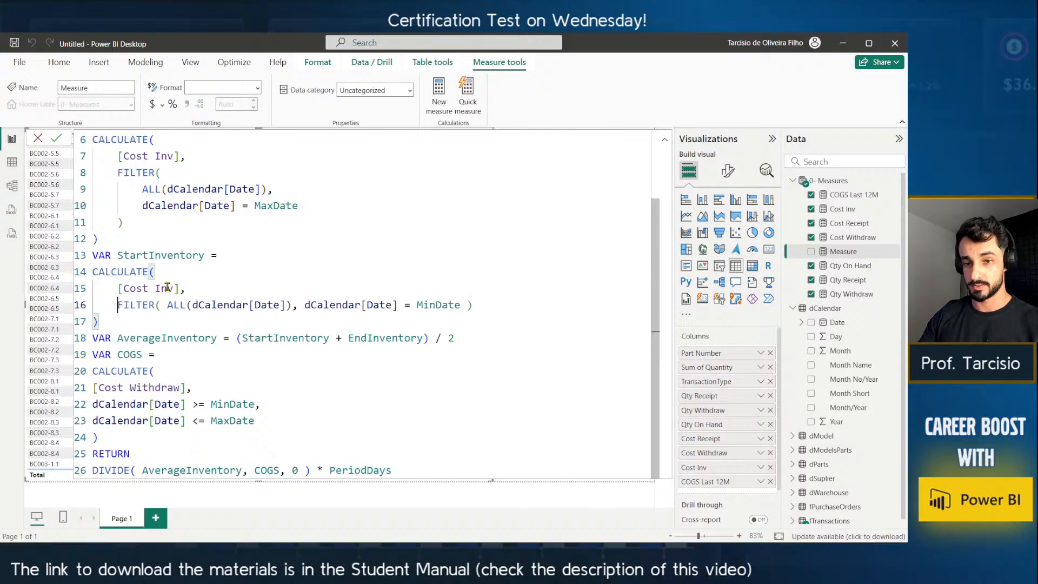
Split the StartInventory filter so ALL(dCalendar[Date]) and the dCalendar[Date] = MinDate condition each sit on their own indented line.
{"action": "key", "text": "Right"}
{"action": "key", "text": "Return"}
{"action": "key", "text": "Tab"}
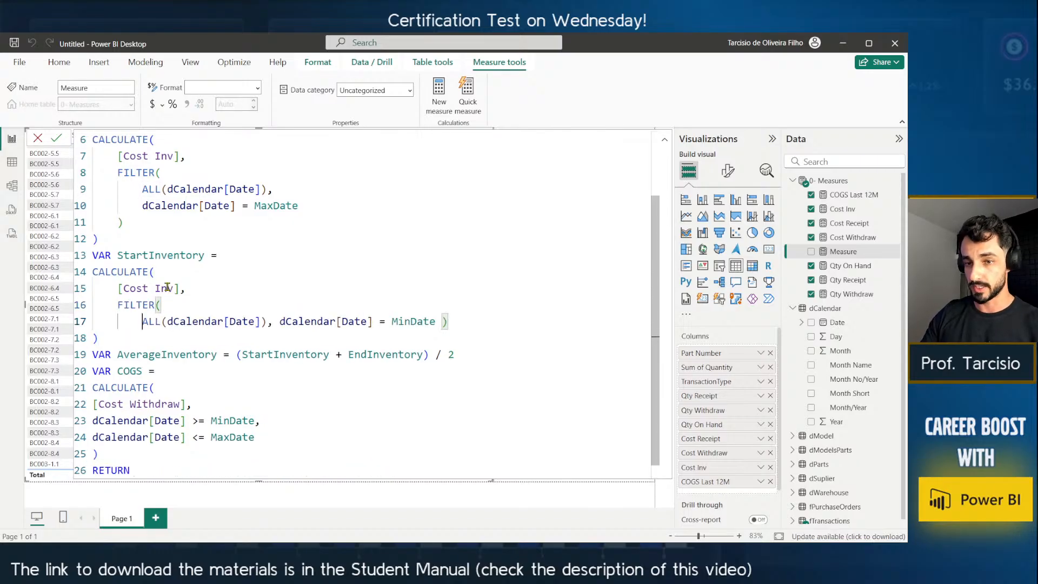
{"action": "key", "text": "ctrl+Right"}
{"action": "key", "text": "ctrl+Right"}
{"action": "key", "text": "ctrl+Right"}
{"action": "key", "text": "ctrl+Right"}
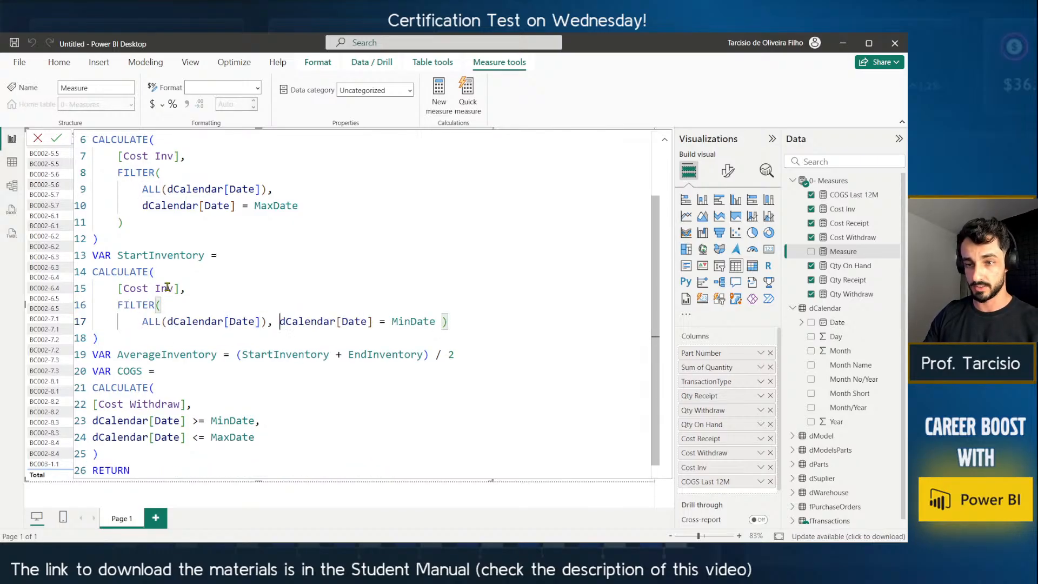
{"action": "key", "text": "Return"}
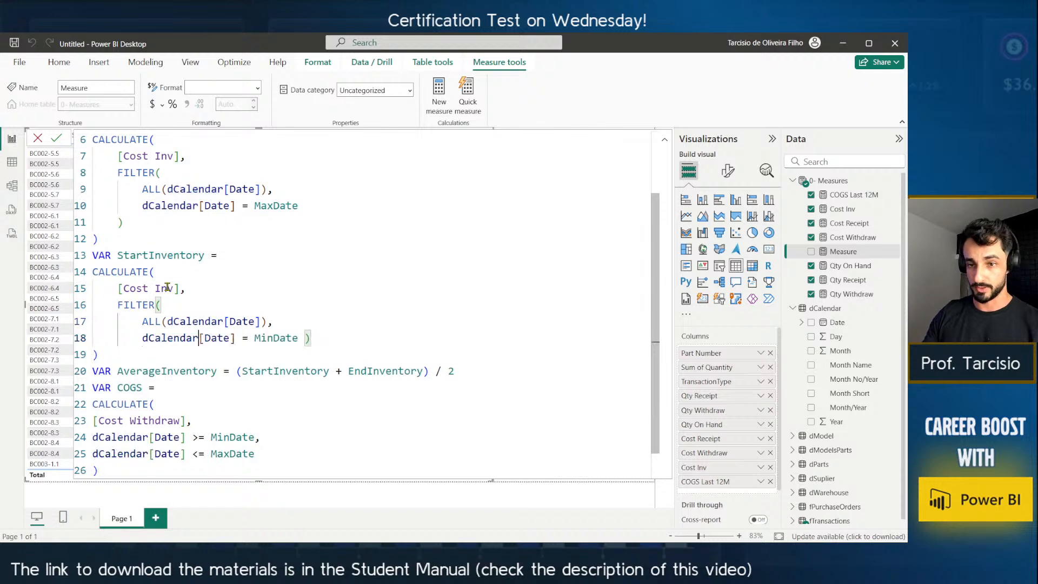
Put the closing parenthesis of the StartInventory filter on its own line, aligned with FILTER.
{"action": "key", "text": "ctrl+Right"}
{"action": "key", "text": "ctrl+Right"}
{"action": "key", "text": "ctrl+Right"}
{"action": "key", "text": "Right"}
{"action": "key", "text": "Return"}
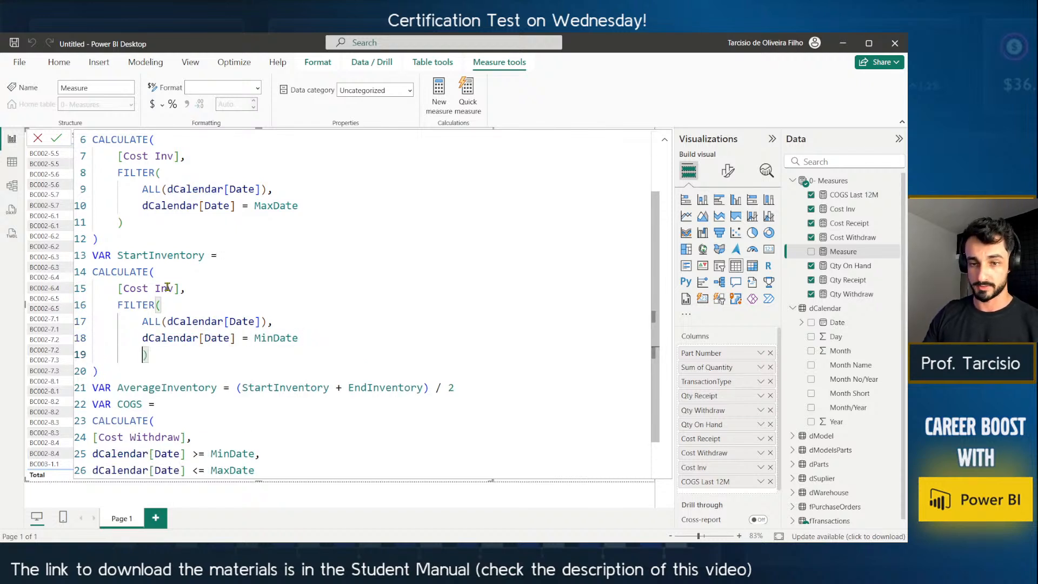
{"action": "key", "text": "shift+Tab"}
{"action": "scroll", "coordinate": [181, 322], "scroll_direction": "down", "scroll_amount": 1}
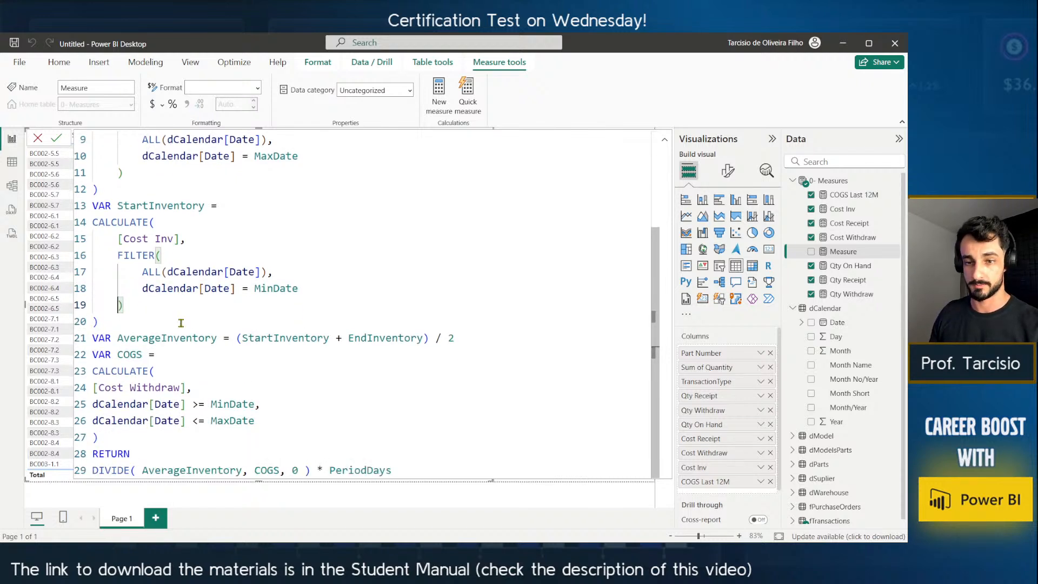
Replace the CALCULATE block of the COGS variable with the [COGS Last 12M] measure on the same line.
{"action": "double_click", "coordinate": [163, 343]}
{"action": "left_click_drag", "start_coordinate": [117, 339], "coordinate": [445, 338]}
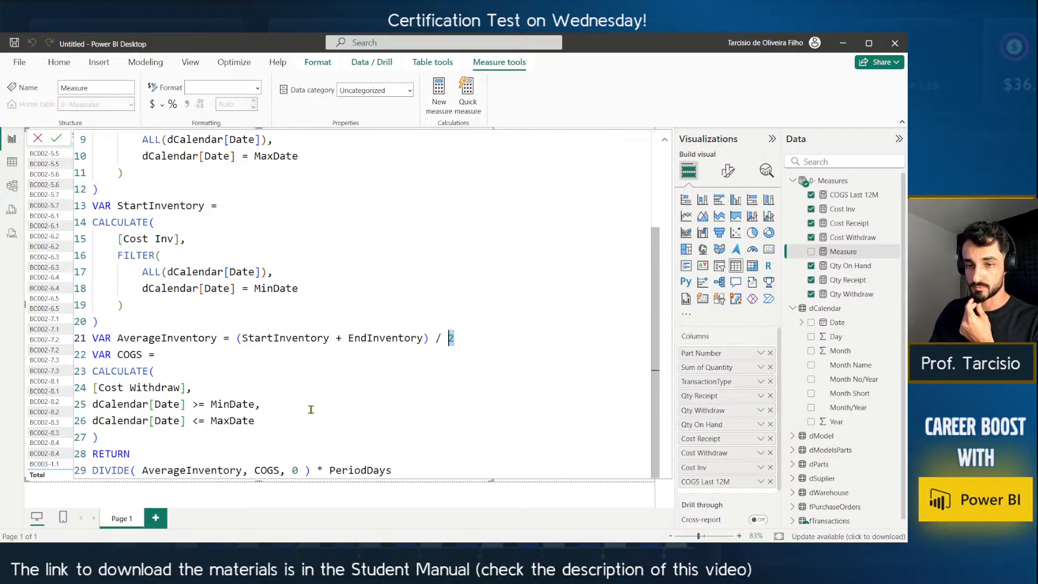
{"action": "left_click_drag", "start_coordinate": [117, 355], "coordinate": [141, 356]}
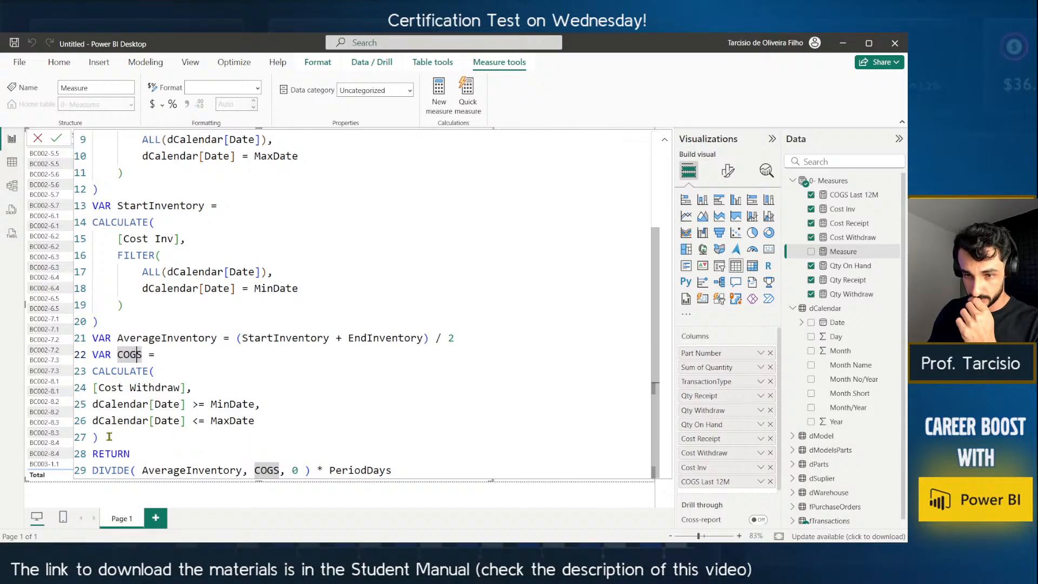
{"action": "left_click_drag", "start_coordinate": [99, 436], "coordinate": [91, 378]}
{"action": "key", "text": "BackSpace"}
{"action": "key", "text": "BackSpace"}
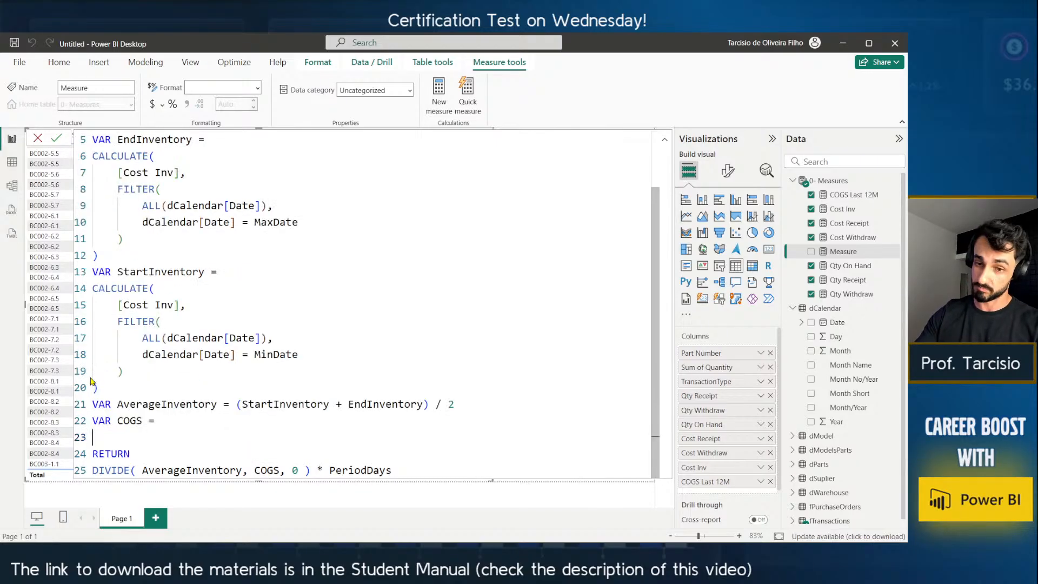
{"action": "type", "text": "["}
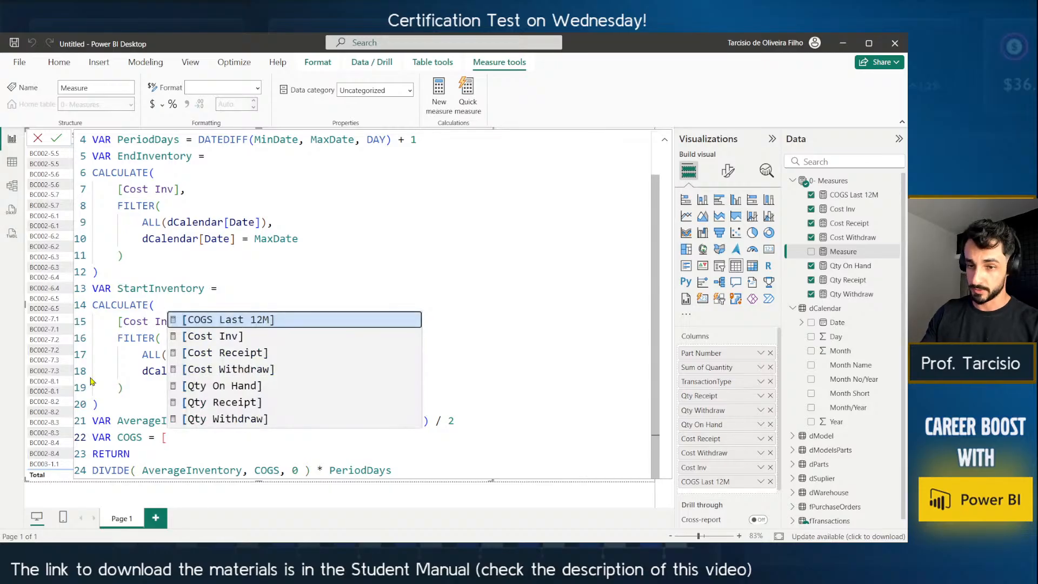
{"action": "key", "text": "Tab"}
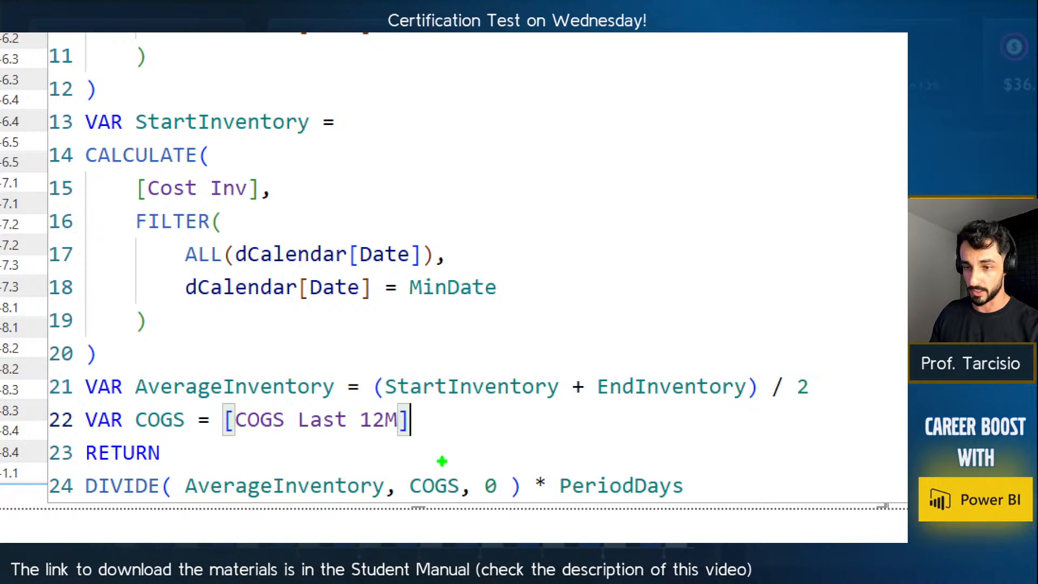
{"action": "left_click_drag", "start_coordinate": [439, 447], "coordinate": [61, 393]}
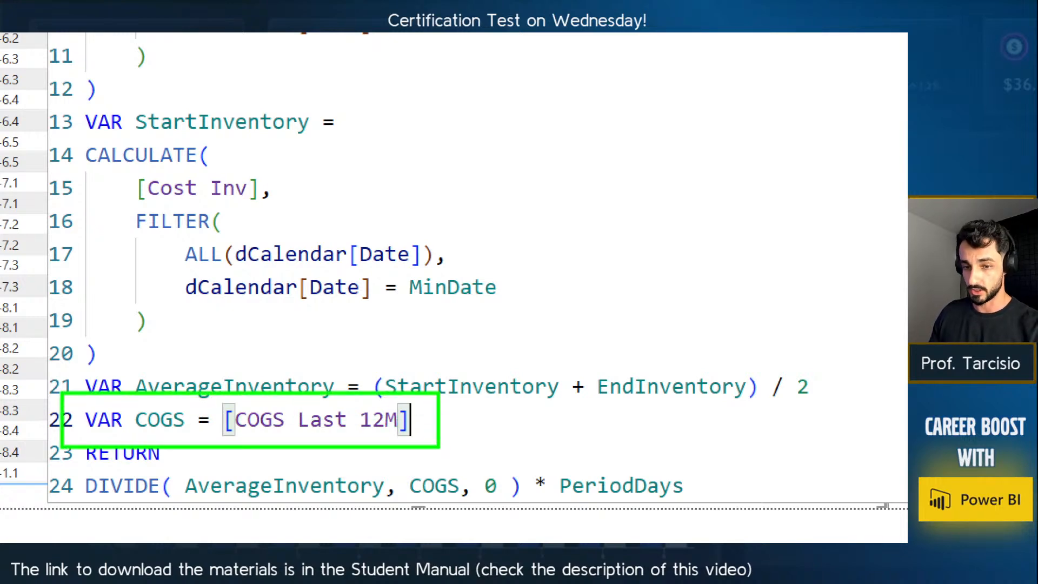
{"action": "key", "text": "Escape"}
Examine the RETURN expression that divides AverageInventory by COGS and multiplies it by PeriodDays.
{"action": "left_click", "coordinate": [134, 454]}
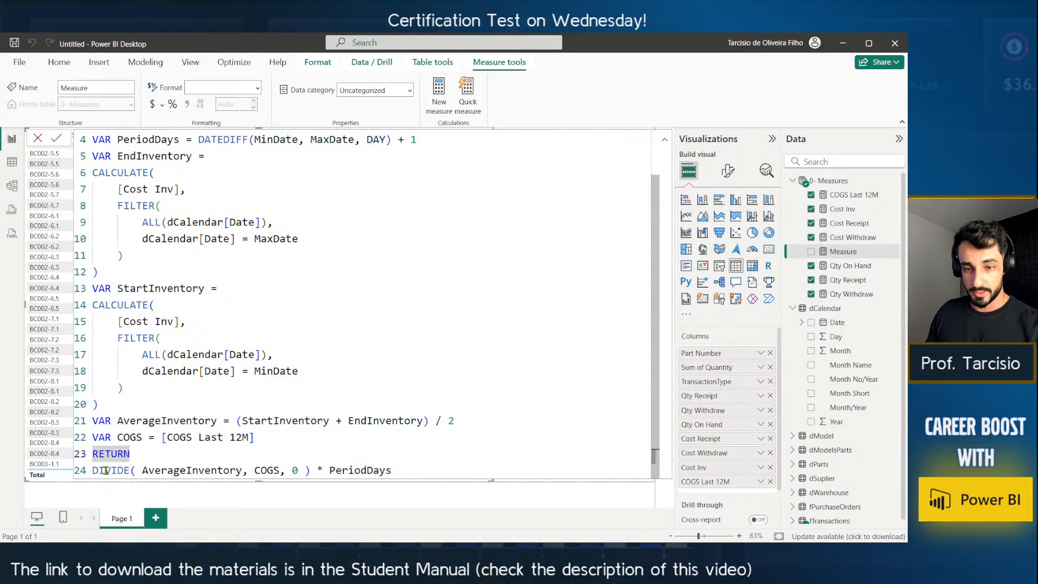
{"action": "left_click_drag", "start_coordinate": [95, 470], "coordinate": [237, 468]}
{"action": "left_click", "coordinate": [181, 473]}
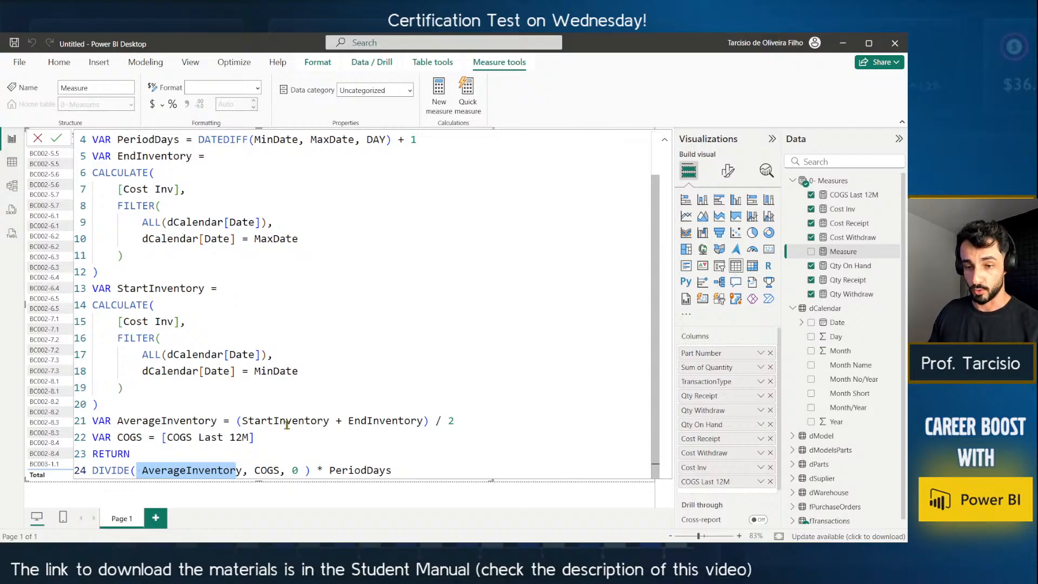
{"action": "key", "text": "ctrl+1"}
{"action": "left_click", "coordinate": [240, 459]}
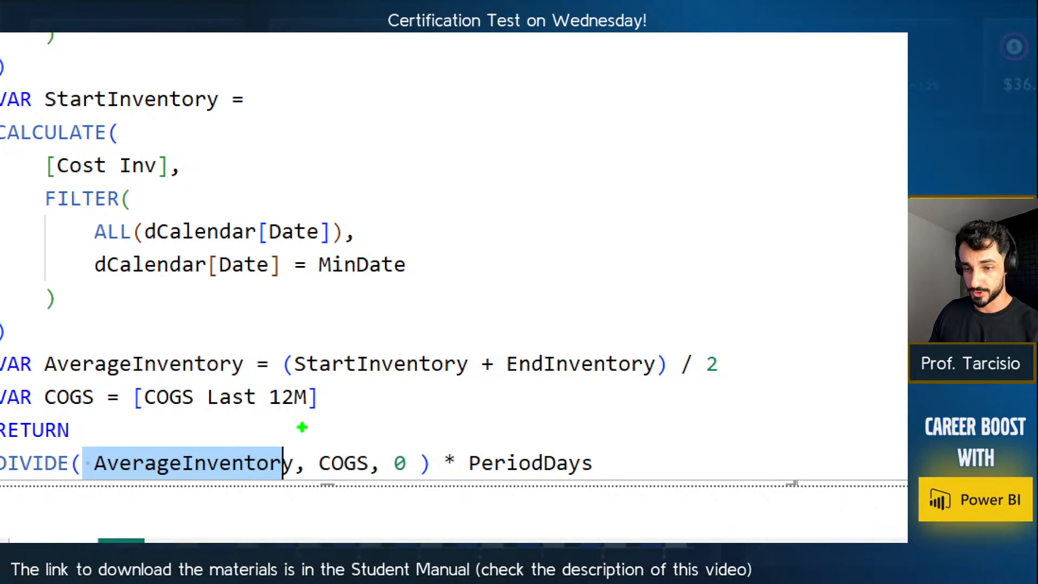
{"action": "left_click_drag", "start_coordinate": [277, 429], "coordinate": [342, 434]}
{"action": "left_click_drag", "start_coordinate": [631, 497], "coordinate": [421, 415]}
{"action": "key", "text": "Escape"}
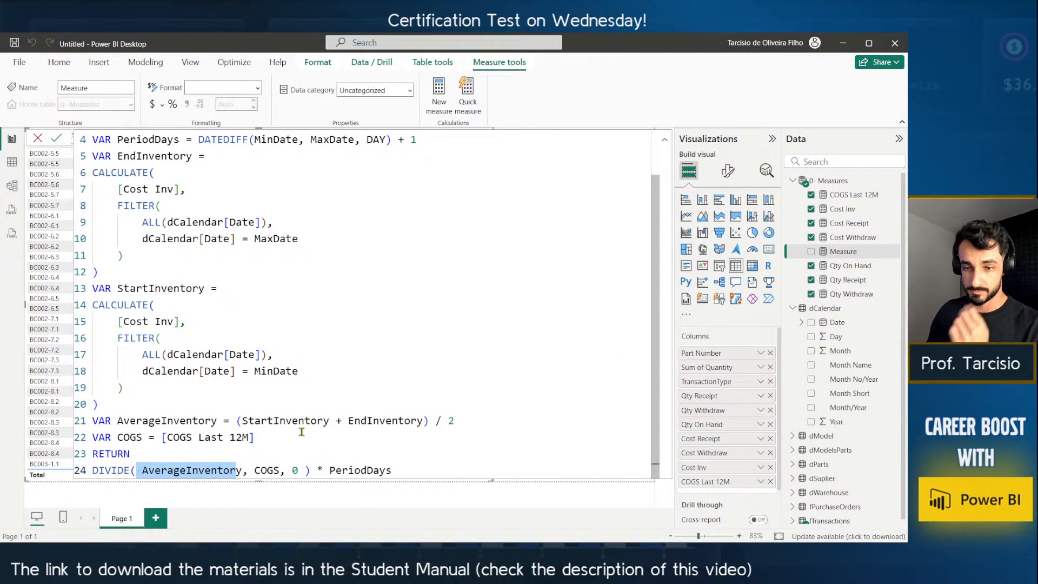
Examine the PeriodDays variable, including its DATEDIFF between MinDate and MaxDate and the added 1.
{"action": "scroll", "coordinate": [215, 272], "scroll_direction": "up", "scroll_amount": 1}
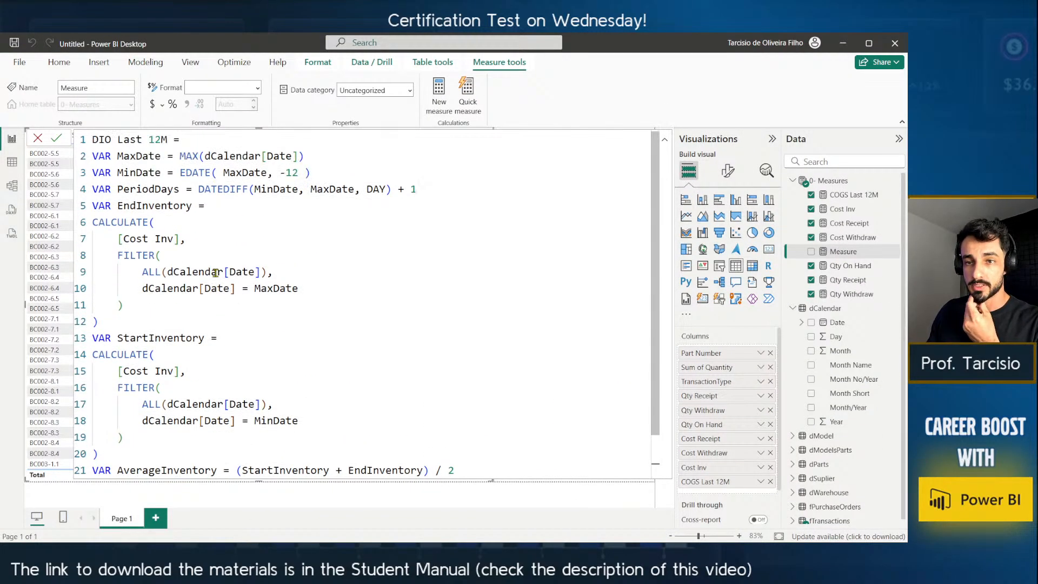
{"action": "left_click", "coordinate": [316, 189]}
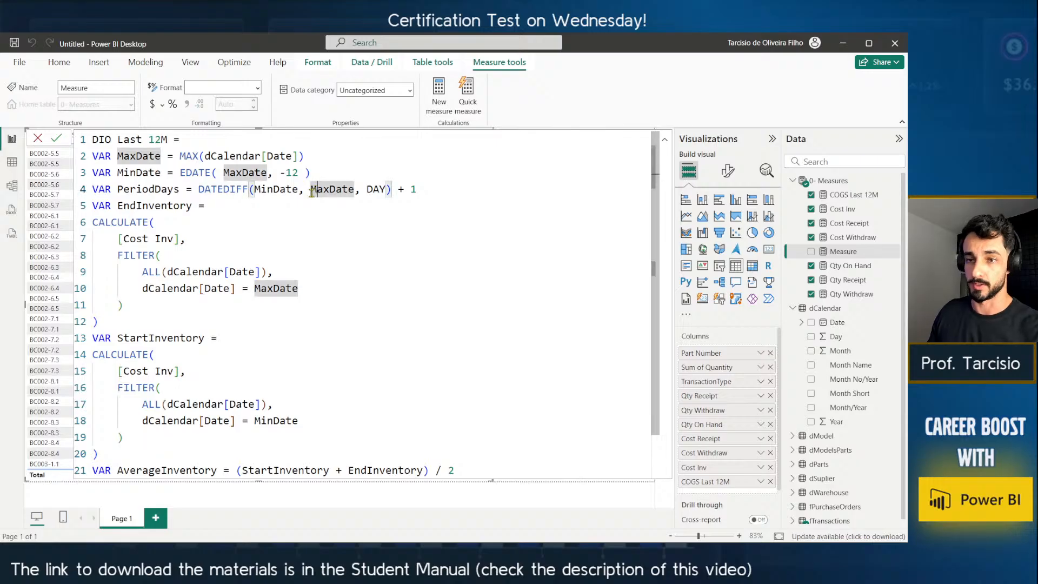
{"action": "key", "text": "ctrl+1"}
{"action": "left_click", "coordinate": [146, 158]}
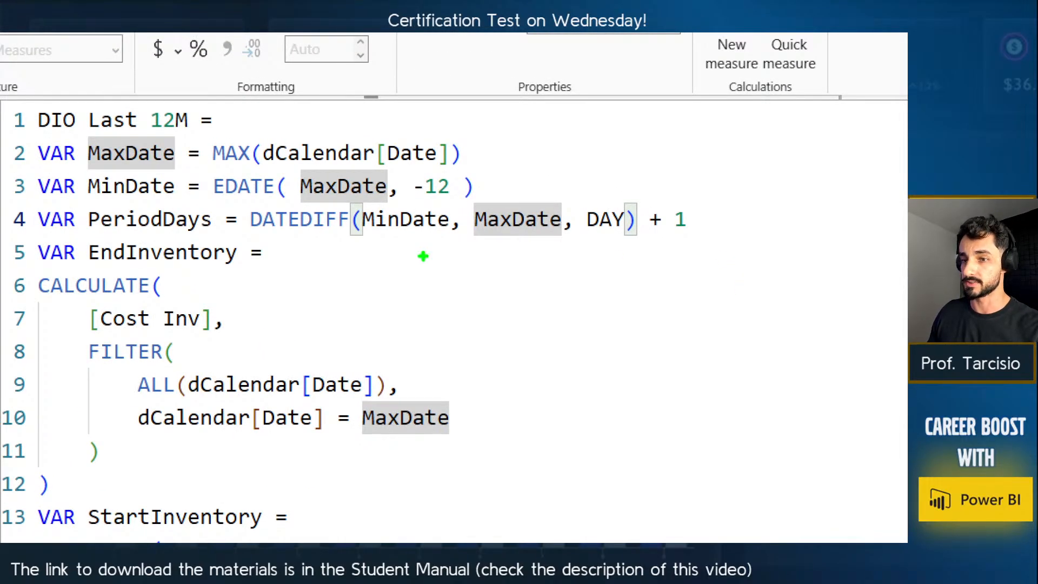
{"action": "left_click_drag", "start_coordinate": [237, 193], "coordinate": [744, 244]}
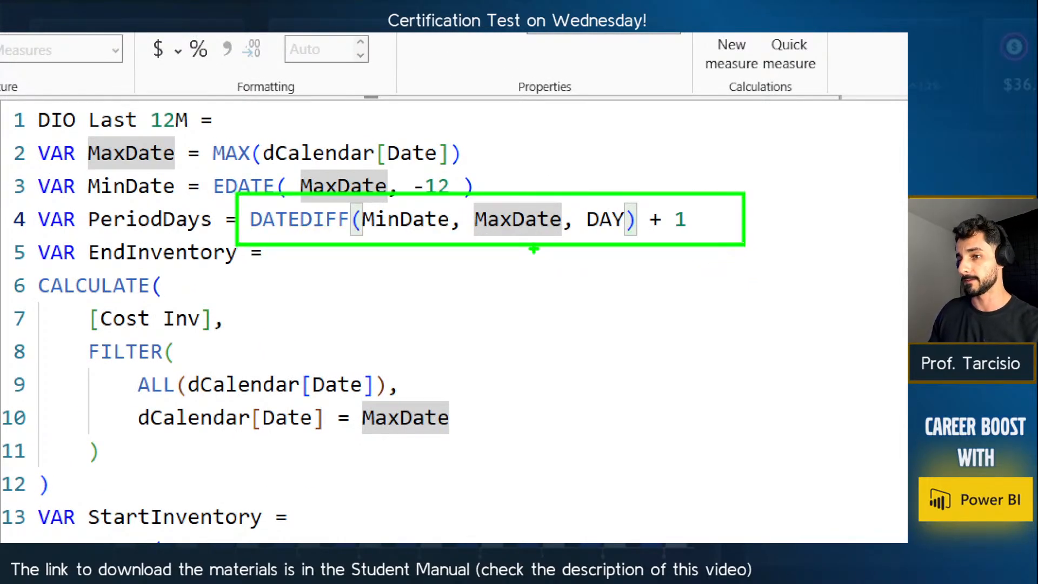
{"action": "left_click_drag", "start_coordinate": [510, 172], "coordinate": [453, 207]}
{"action": "left_click_drag", "start_coordinate": [539, 194], "coordinate": [526, 205]}
{"action": "mouse_move", "coordinate": [698, 247]}
{"action": "left_mouse_down"}
{"action": "mouse_move", "coordinate": [668, 225]}
{"action": "mouse_move", "coordinate": [657, 199]}
{"action": "left_mouse_up"}
{"action": "key", "text": "ctrl+z"}
{"action": "mouse_move", "coordinate": [644, 163]}
{"action": "left_mouse_down"}
{"action": "mouse_move", "coordinate": [688, 258]}
{"action": "mouse_move", "coordinate": [708, 261]}
{"action": "left_mouse_up"}
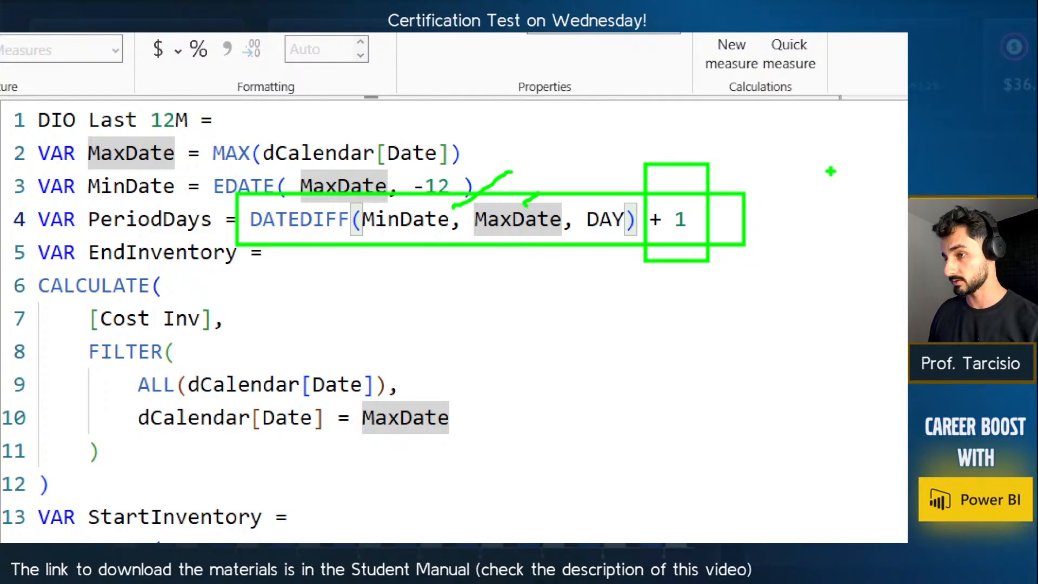
{"action": "left_click_drag", "start_coordinate": [713, 216], "coordinate": [832, 125]}
{"action": "key", "text": "Escape"}
Review how the COGS and AverageInventory variables feed the final DIVIDE, including the date filter of EndInventory.
{"action": "scroll", "coordinate": [285, 300], "scroll_direction": "down", "scroll_amount": 1}
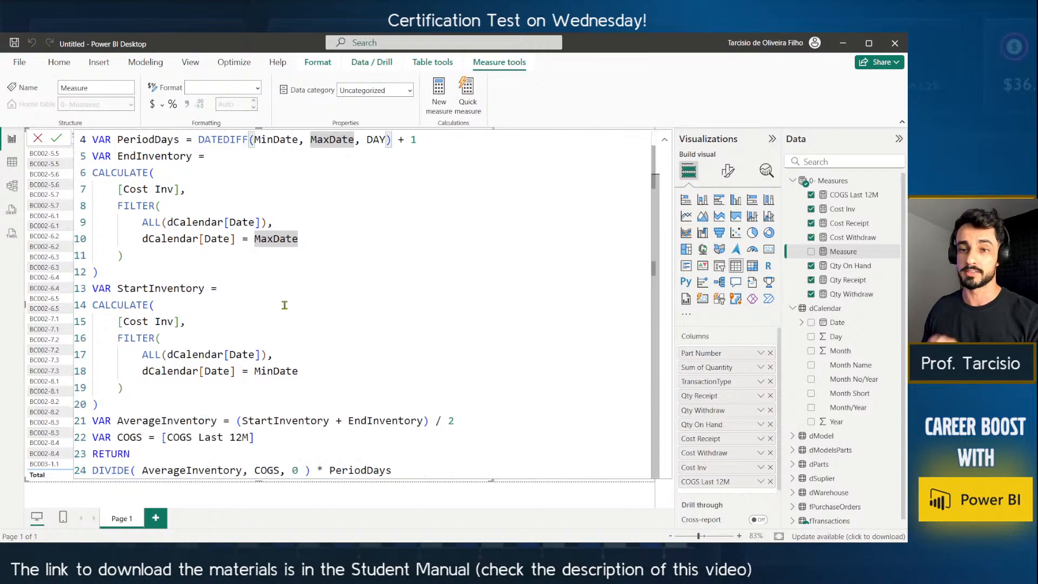
{"action": "left_click", "coordinate": [271, 470]}
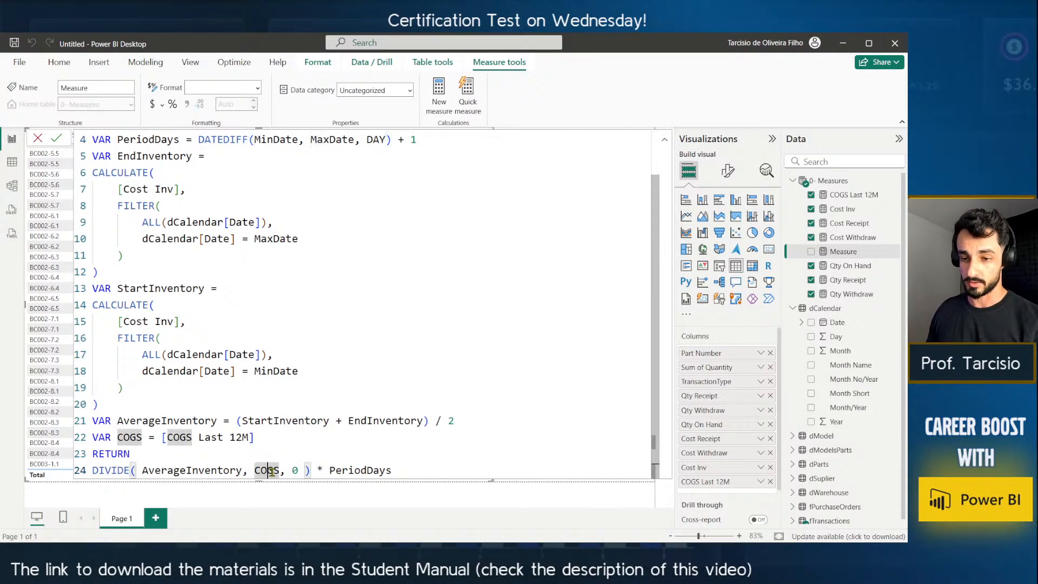
{"action": "left_click_drag", "start_coordinate": [214, 436], "coordinate": [263, 454]}
{"action": "left_click_drag", "start_coordinate": [215, 412], "coordinate": [100, 379]}
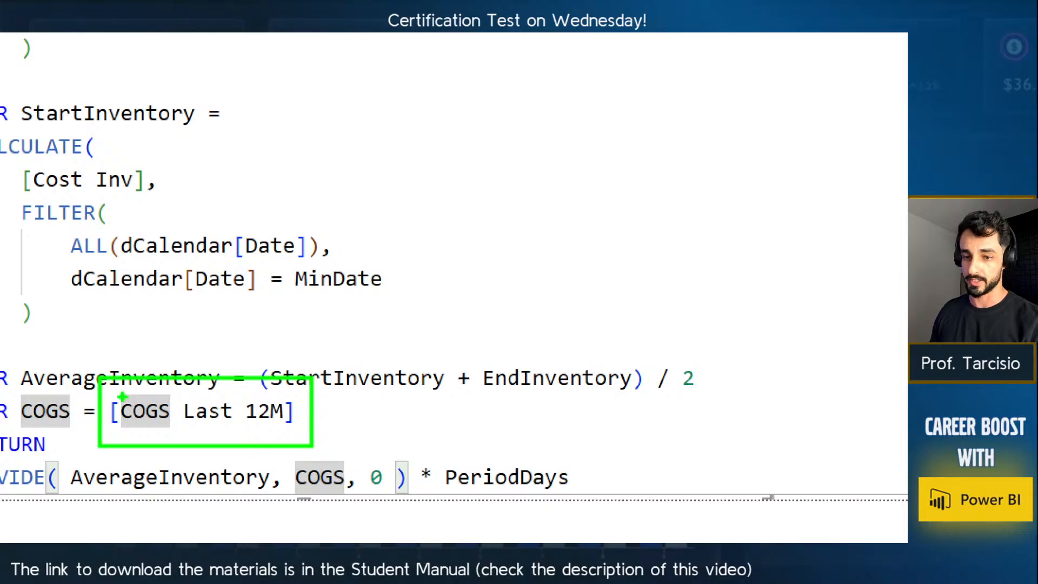
{"action": "key", "text": "Escape"}
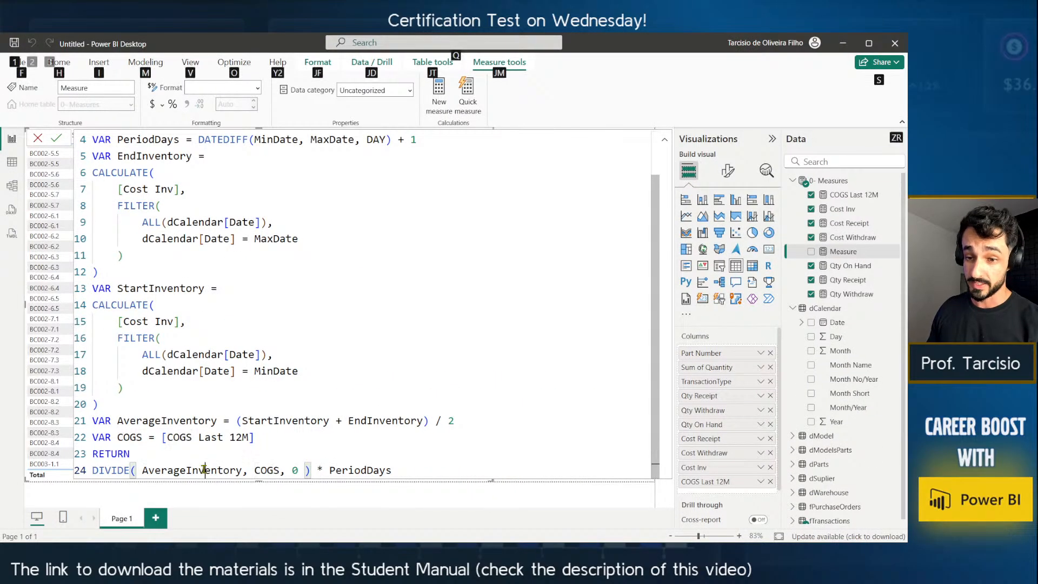
{"action": "double_click", "coordinate": [203, 469]}
{"action": "left_click", "coordinate": [206, 238]}
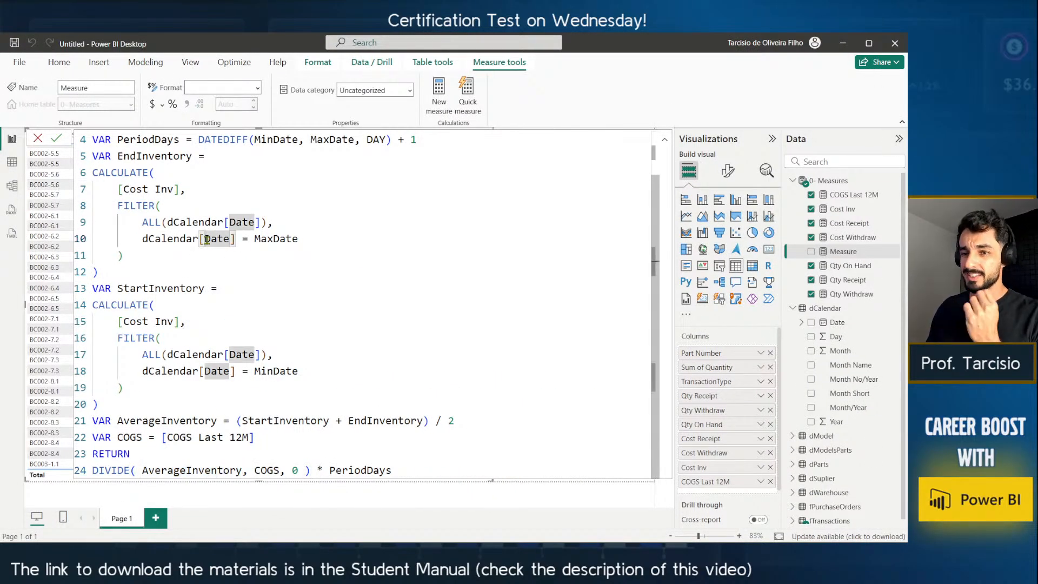
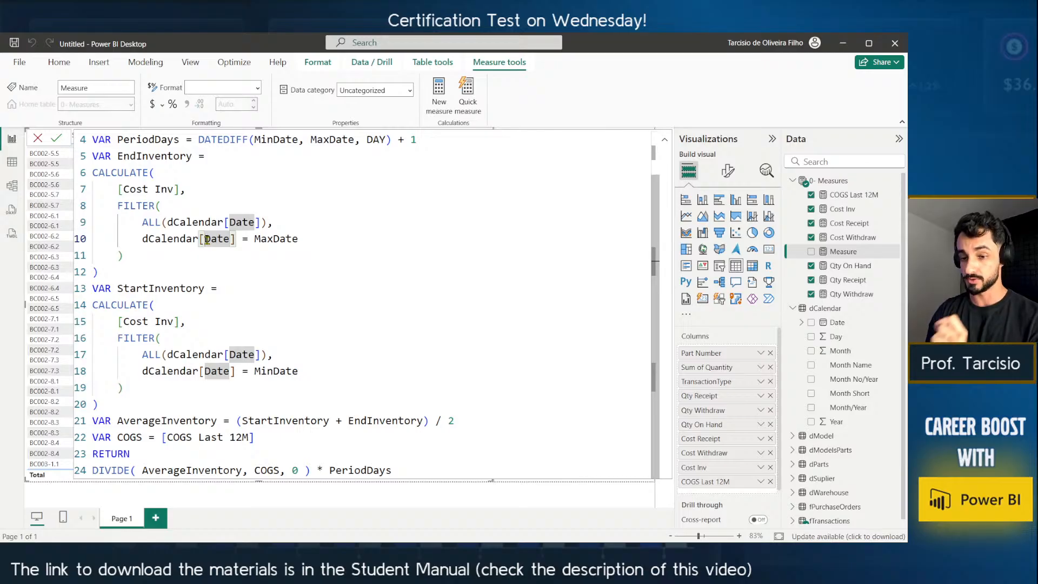
Select the entire DIO Last 12M formula and switch to the o3-mini chat in the browser.
{"action": "left_click", "coordinate": [282, 330]}
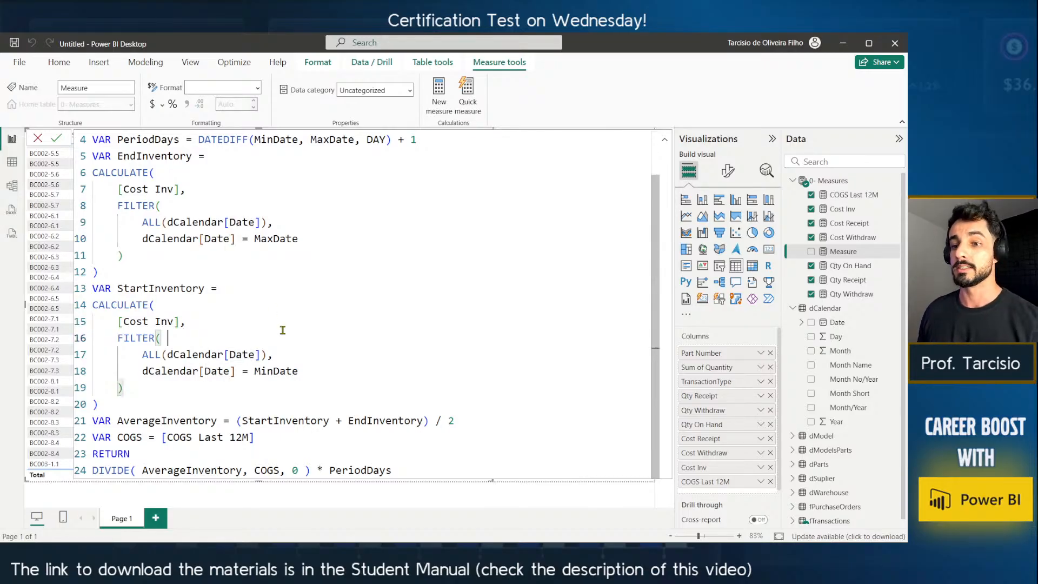
{"action": "key", "text": "ctrl+a"}
{"action": "scroll", "coordinate": [282, 330], "scroll_direction": "up", "scroll_amount": 1}
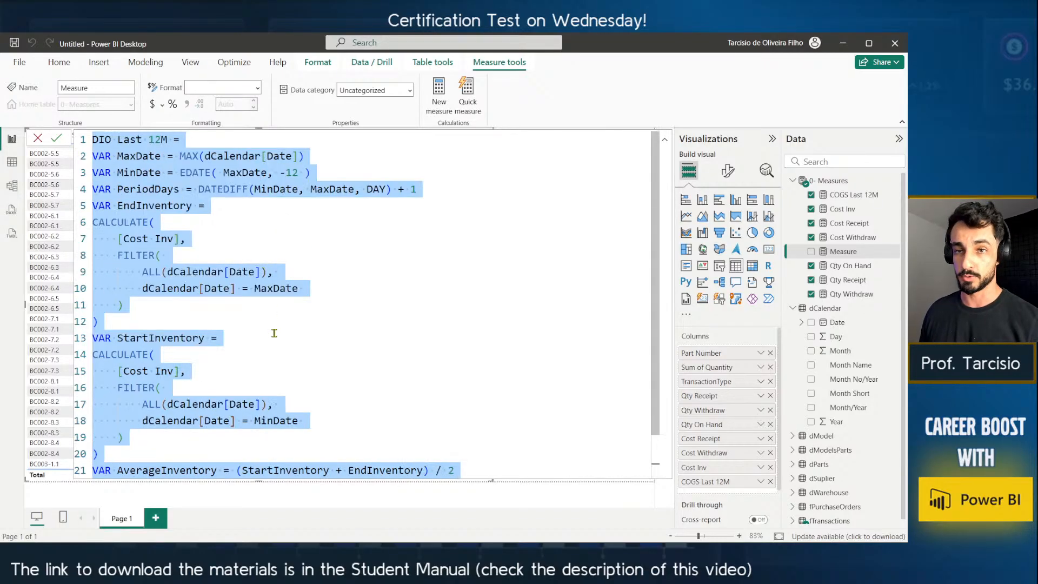
{"action": "key", "text": "alt+Tab"}
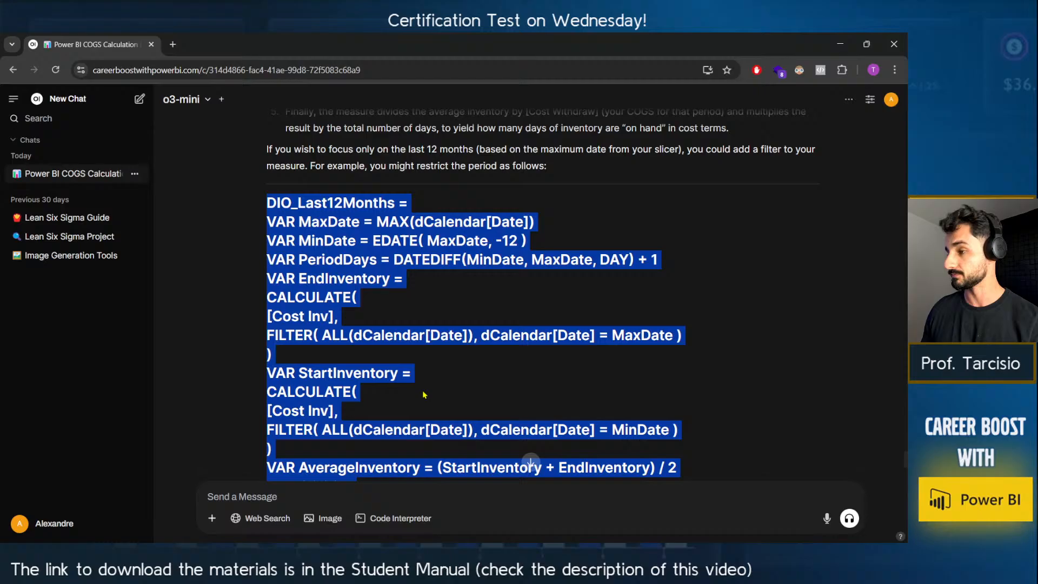
Begin a new message to o3-mini with "Look, I have done some improvements in the code and".
{"action": "left_click", "coordinate": [404, 488]}
{"action": "scroll", "coordinate": [405, 481], "scroll_direction": "down", "scroll_amount": 5}
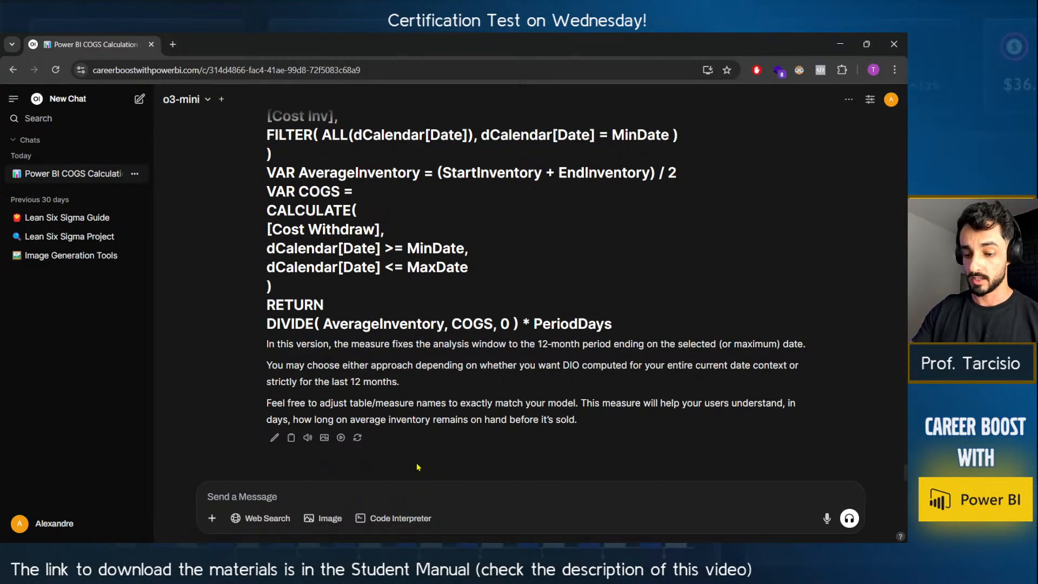
{"action": "type", "text": "Loo"}
{"action": "key", "text": "BackSpace"}
{"action": "key", "text": "BackSpace"}
{"action": "key", "text": "BackSpace"}
{"action": "type", "text": "Loo"}
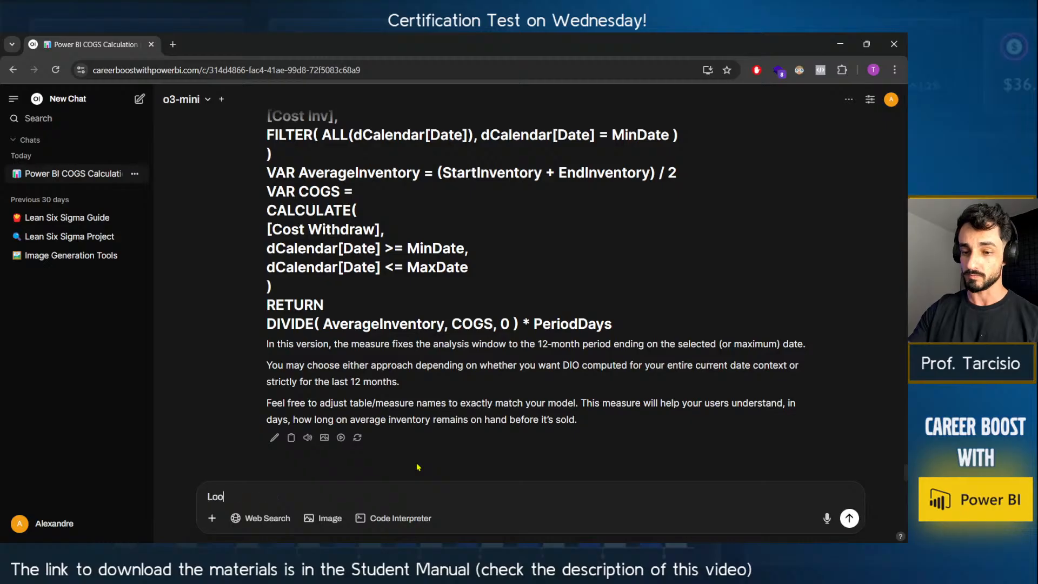
{"action": "type", "text": "k, I have done "}
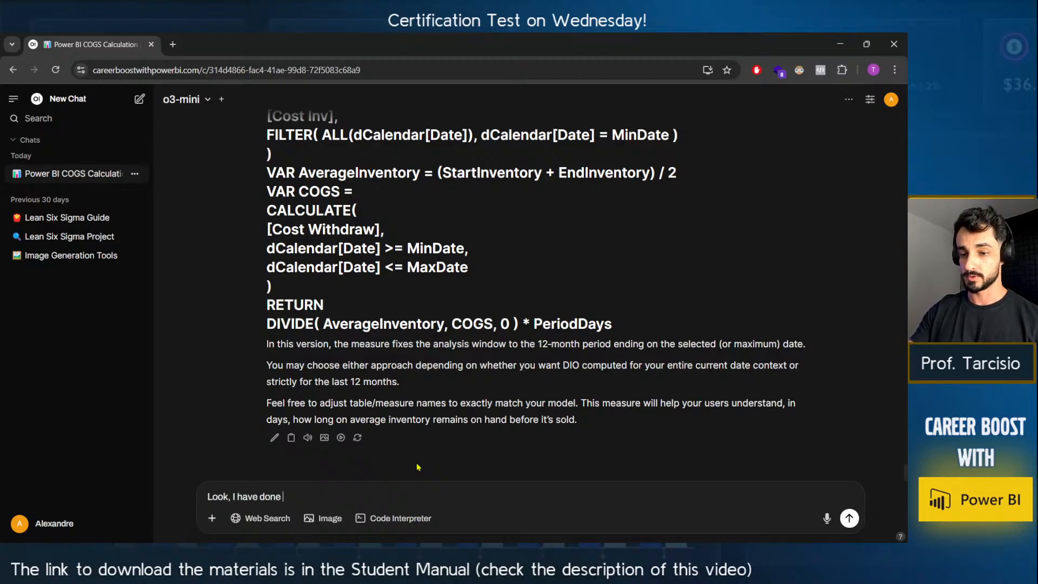
{"action": "type", "text": "some improvement"}
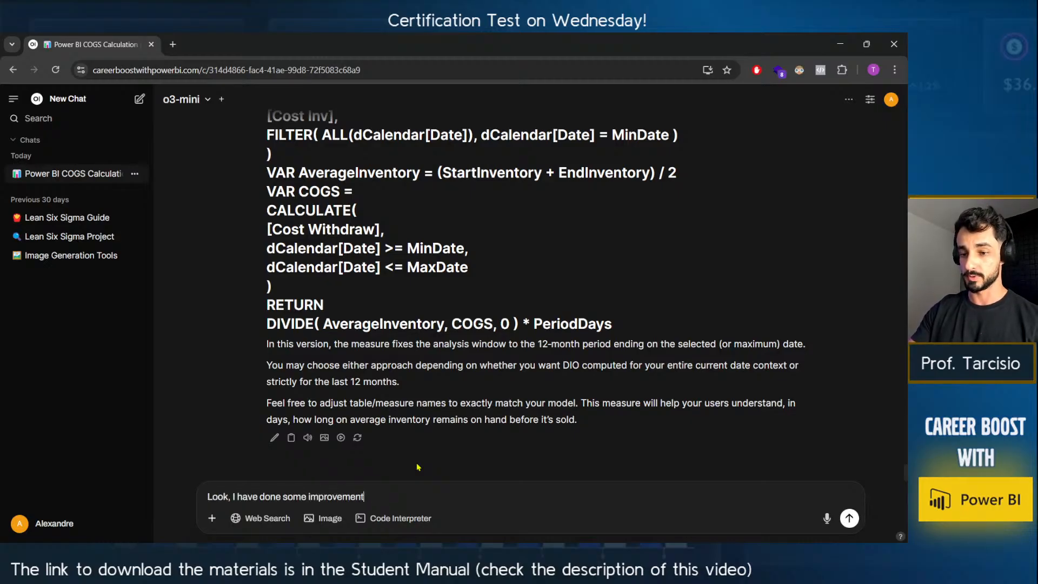
{"action": "type", "text": "s in the code"}
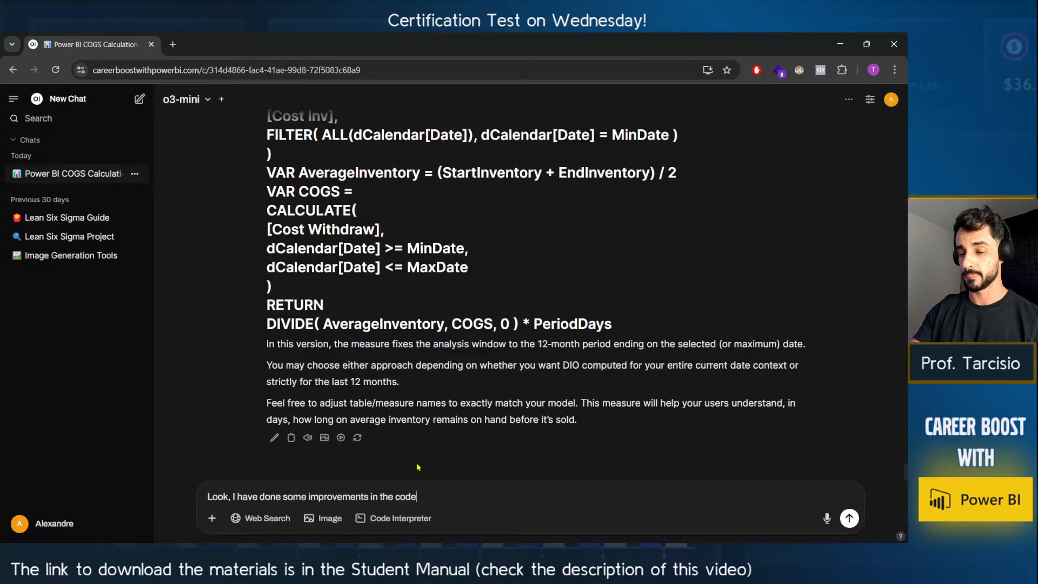
{"action": "type", "text": " bu"}
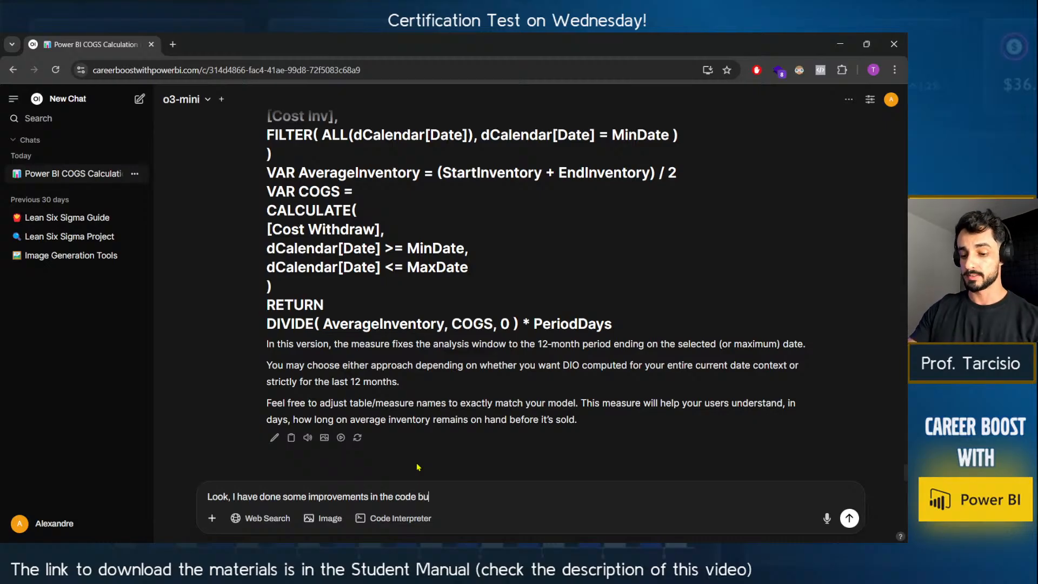
{"action": "key", "text": "BackSpace"}
{"action": "key", "text": "BackSpace"}
{"action": "type", "text": "and "}
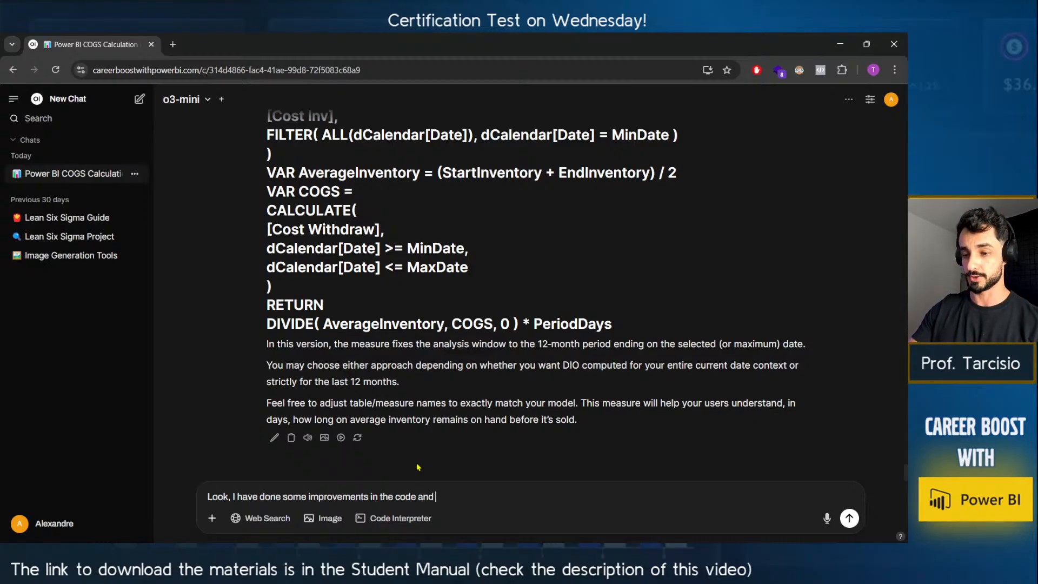
Continue the message with "I have a question, why don't you use the AVERAGEX to calculate the Average Inventory?".
{"action": "type", "text": "I a have a qu"}
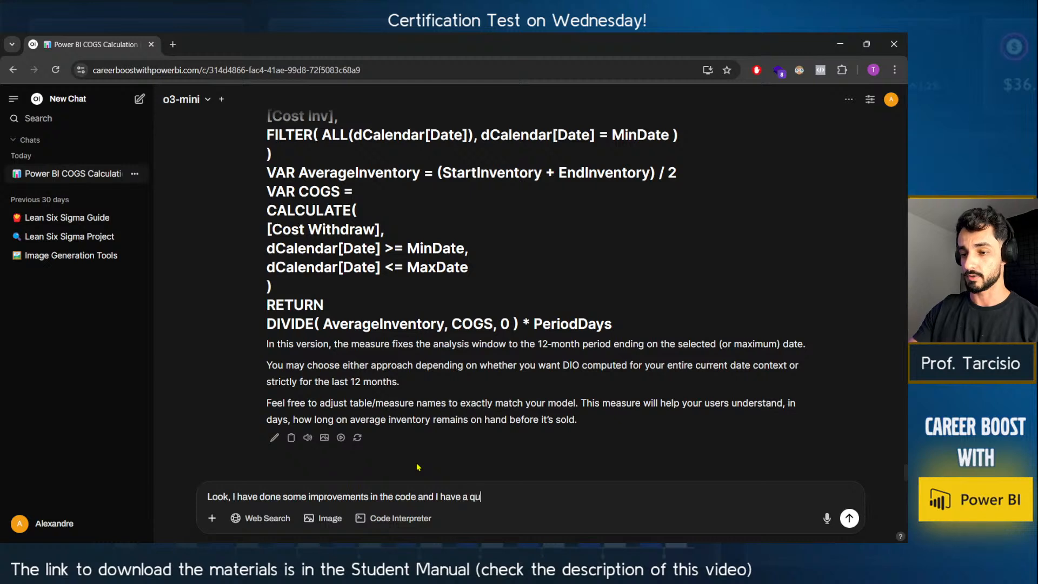
{"action": "type", "text": "estion, why"}
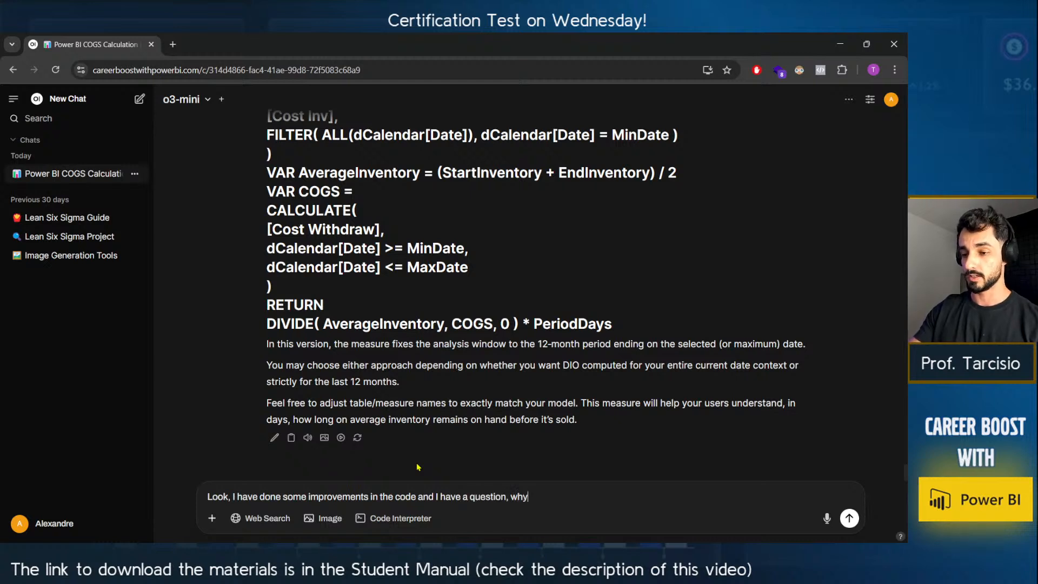
{"action": "type", "text": " don't you use the"}
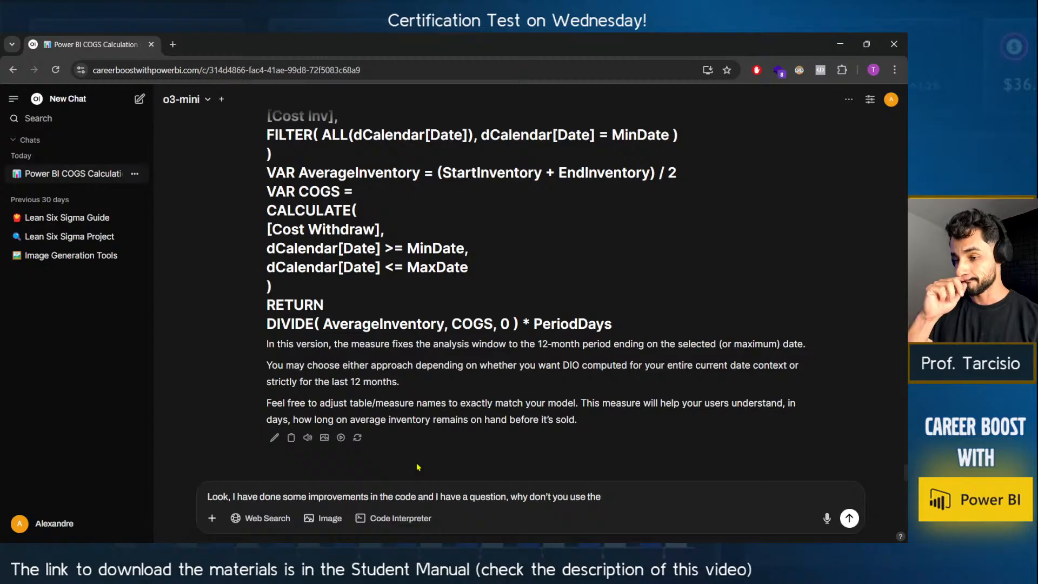
{"action": "type", "text": " AVERAG"}
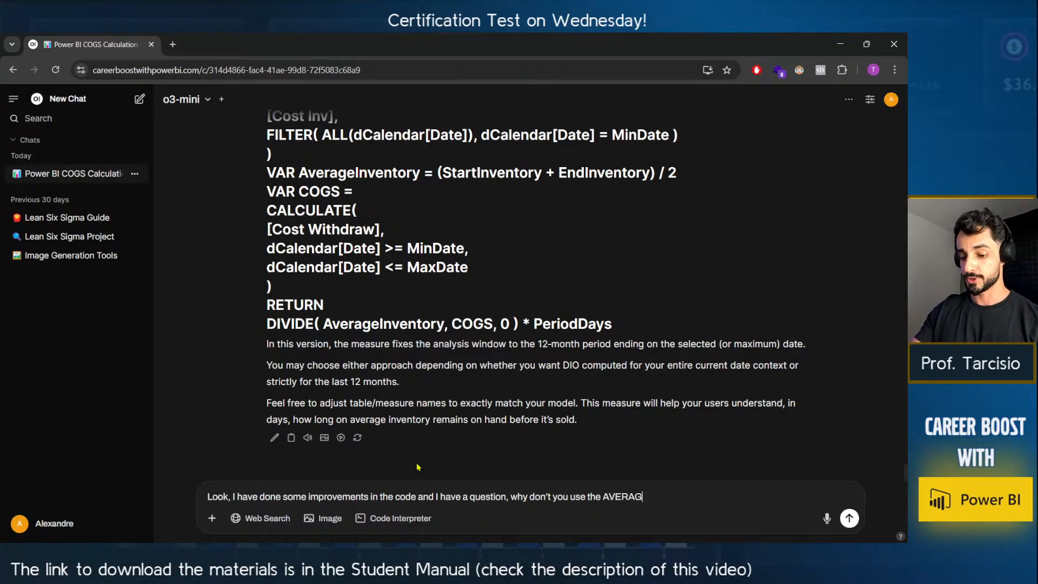
{"action": "type", "text": "EX to cal"}
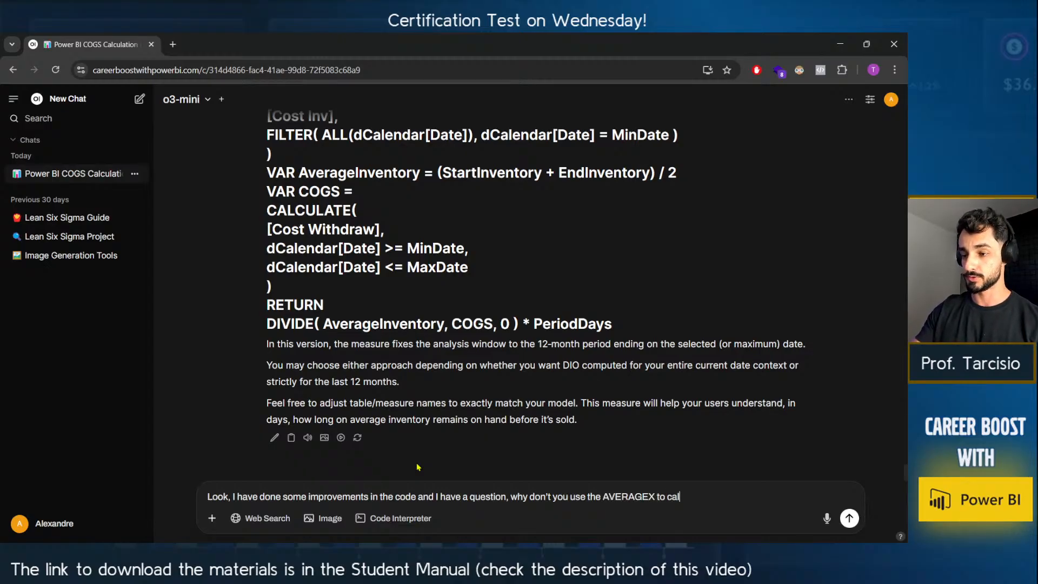
{"action": "type", "text": "cualte th"}
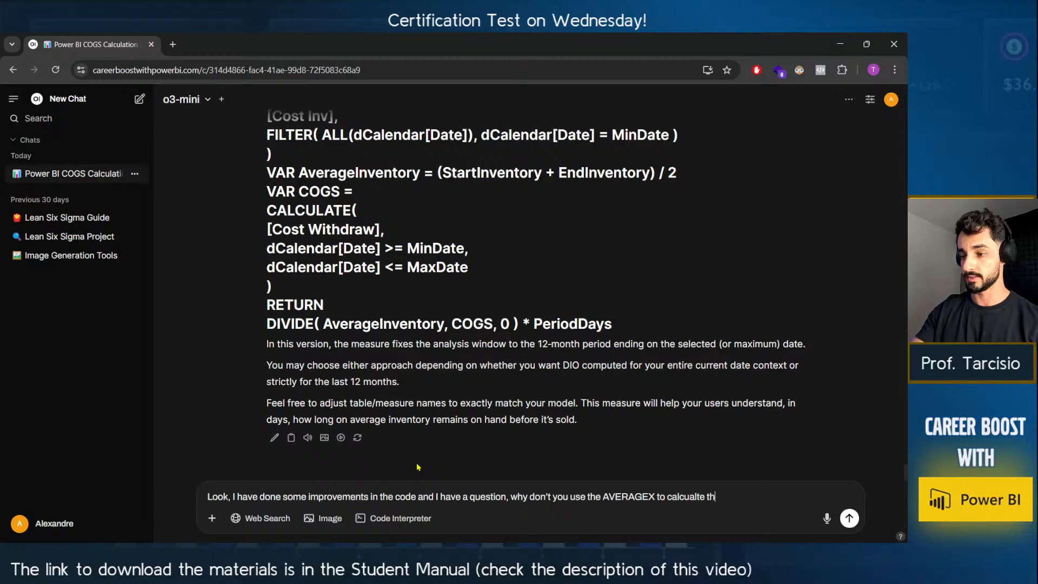
{"action": "key", "text": "BackSpace"}
{"action": "key", "text": "BackSpace"}
{"action": "key", "text": "BackSpace"}
{"action": "key", "text": "BackSpace"}
{"action": "key", "text": "BackSpace"}
{"action": "key", "text": "BackSpace"}
{"action": "key", "text": "BackSpace"}
{"action": "type", "text": "late the "}
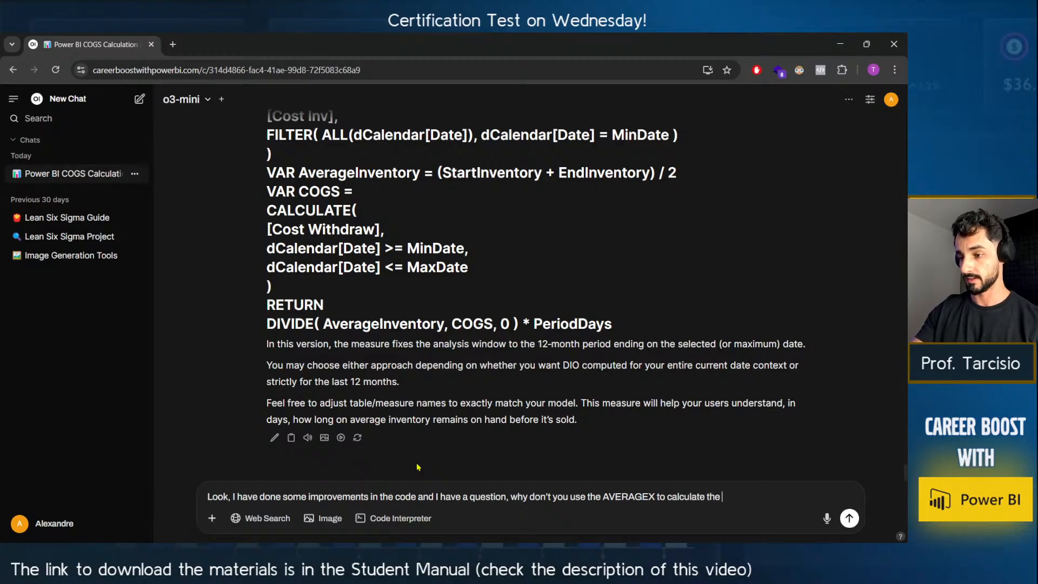
{"action": "type", "text": "Average El"}
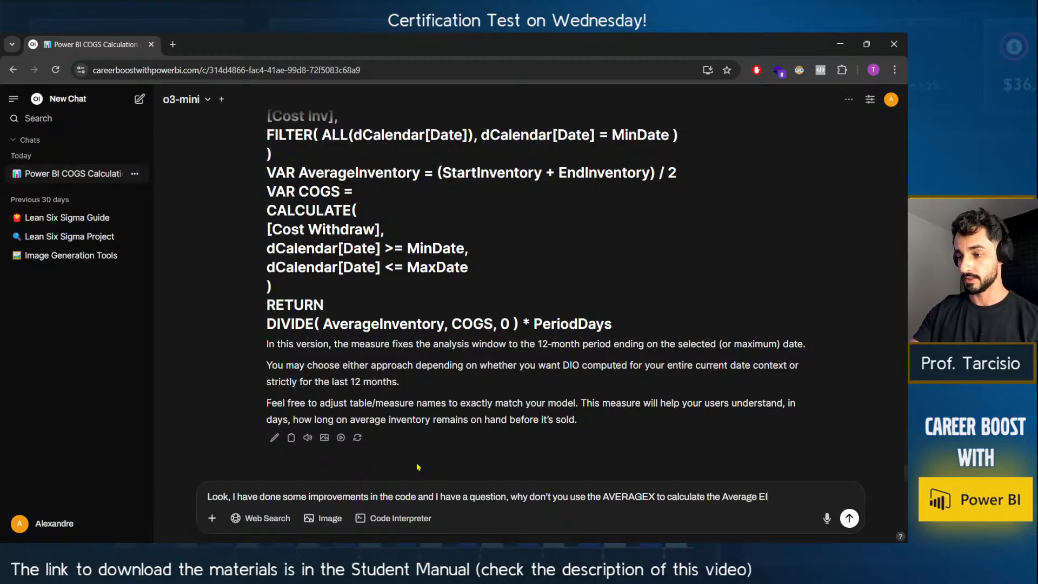
{"action": "type", "text": "INVE"}
{"action": "key", "text": "BackSpace"}
{"action": "key", "text": "BackSpace"}
{"action": "key", "text": "BackSpace"}
{"action": "key", "text": "BackSpace"}
{"action": "type", "text": "In"}
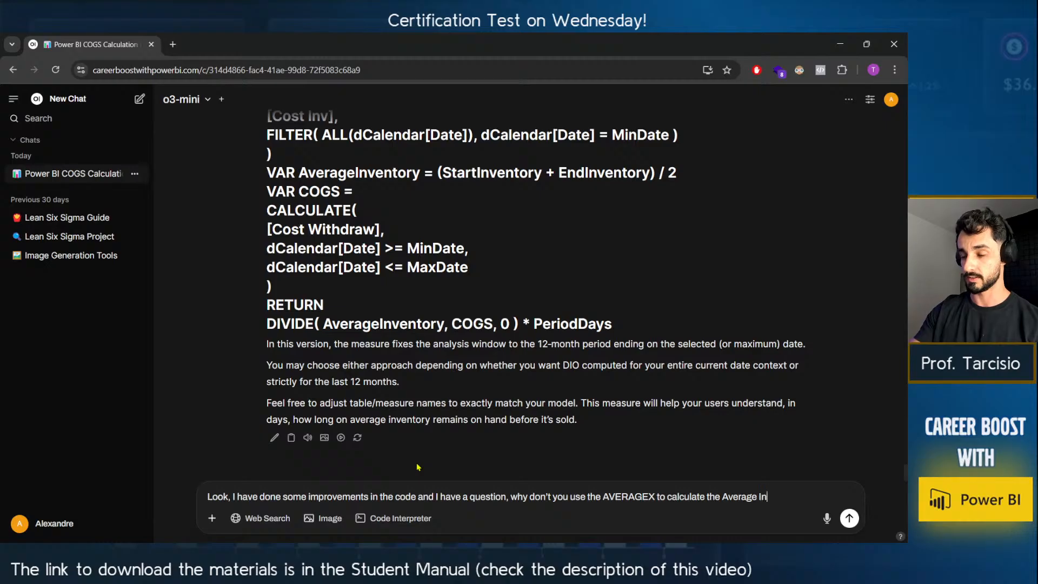
{"action": "type", "text": "ventory"}
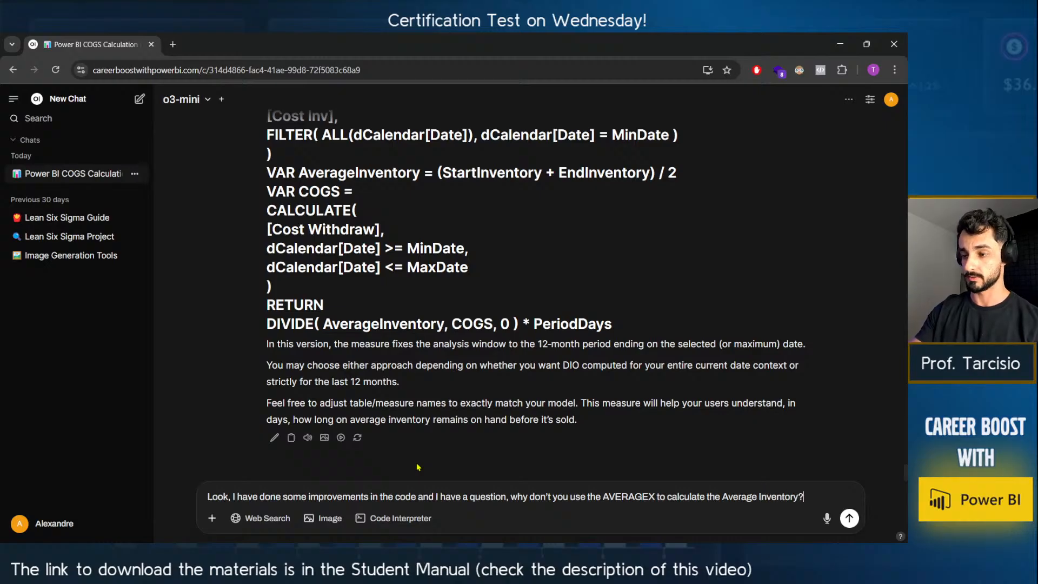
{"action": "type", "text": "?"}
Paste the copied DIO Last 12M formula below the question and send the message.
{"action": "key", "text": "shift+Return"}
{"action": "key", "text": "ctrl+v"}
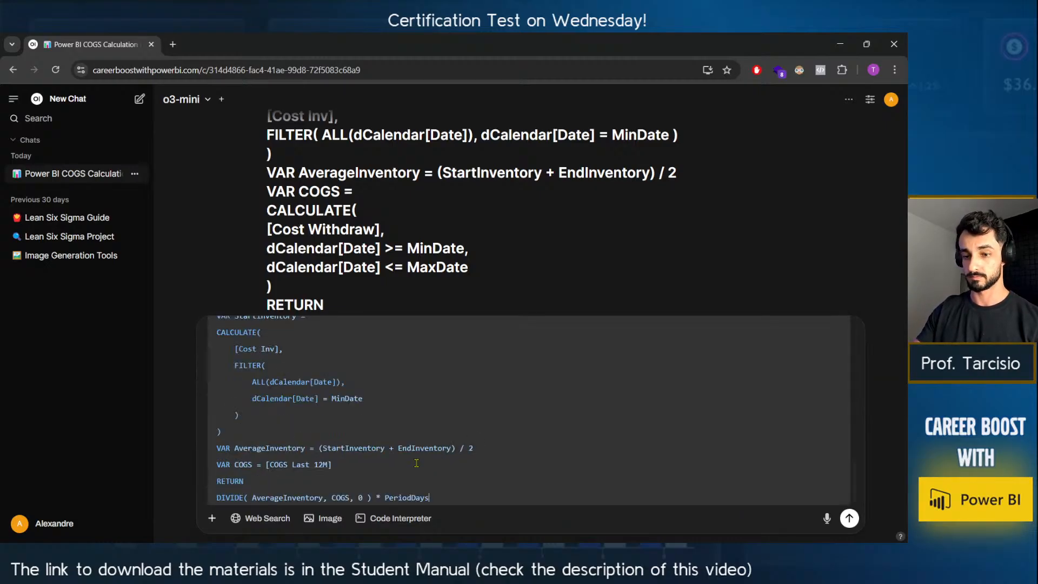
{"action": "scroll", "coordinate": [416, 463], "scroll_direction": "up", "scroll_amount": 10}
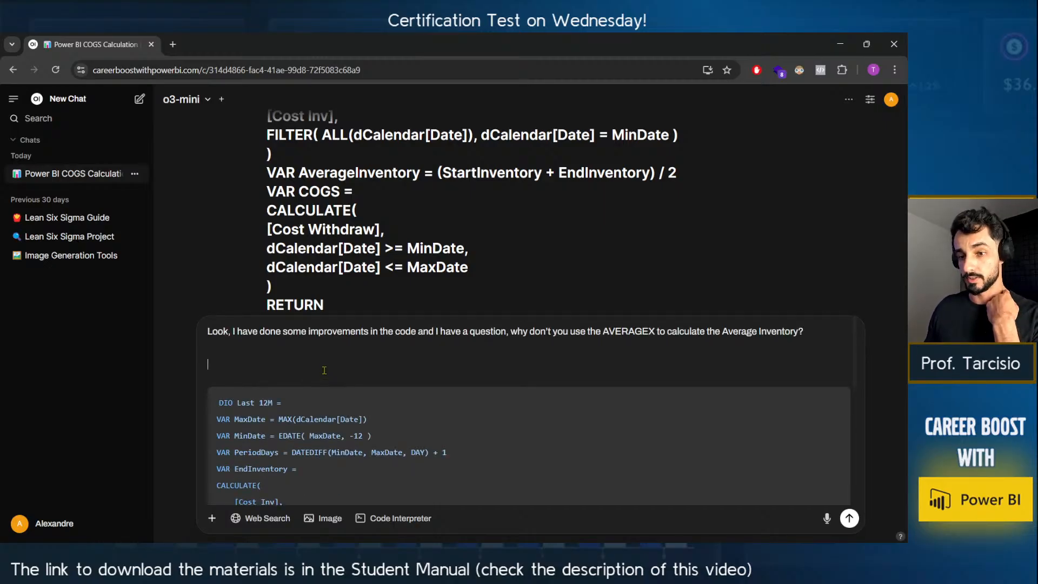
{"action": "key", "text": "Return"}
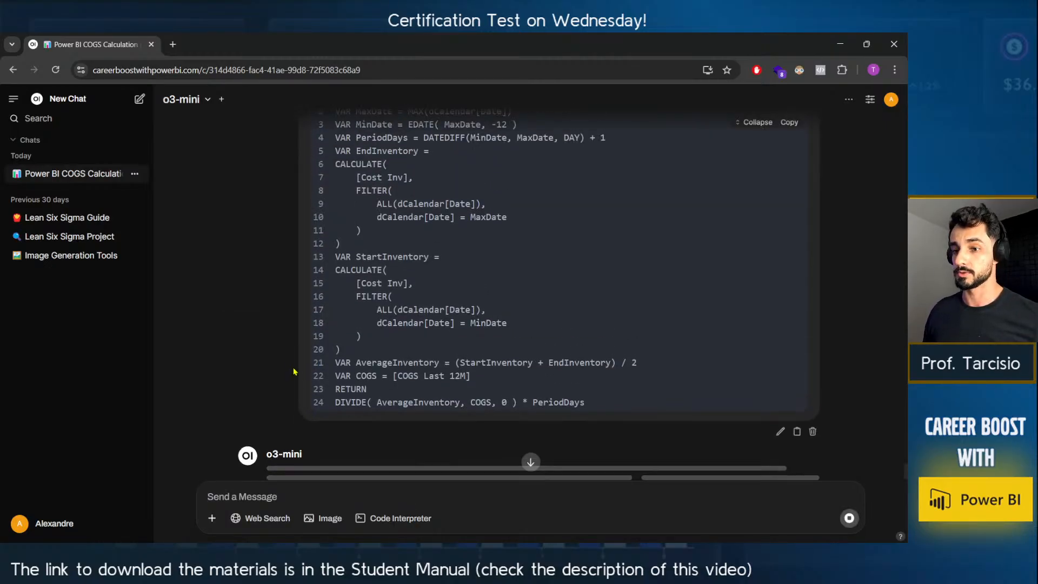
Read the reply's opening on AVERAGEX versus the start/ending inventory approximation and its Simplicity and Assumptions reason.
{"action": "scroll", "coordinate": [290, 365], "scroll_direction": "down", "scroll_amount": 1}
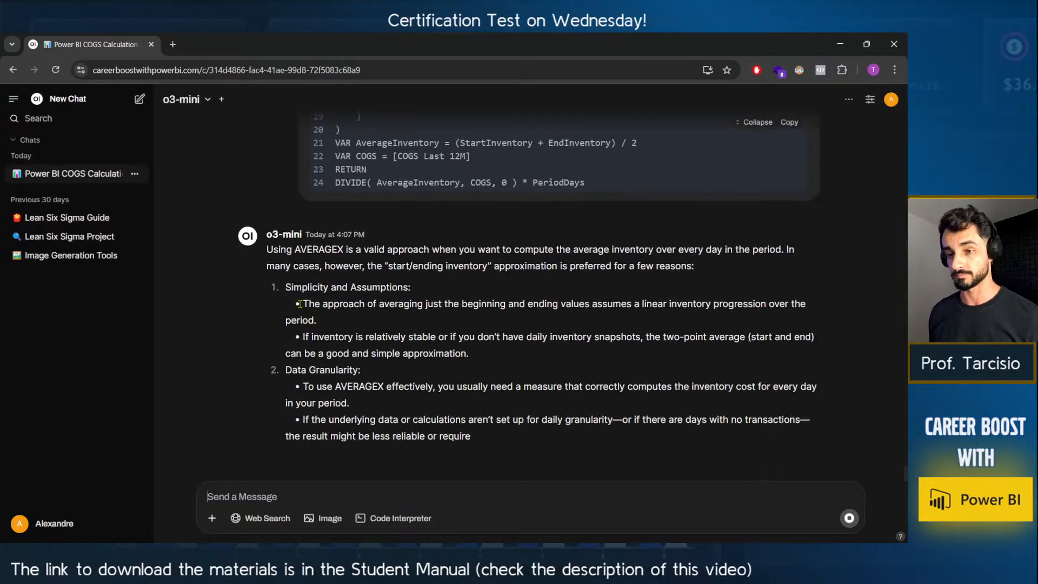
{"action": "scroll", "coordinate": [335, 277], "scroll_direction": "up", "scroll_amount": 1}
{"action": "left_click_drag", "start_coordinate": [279, 236], "coordinate": [701, 258]}
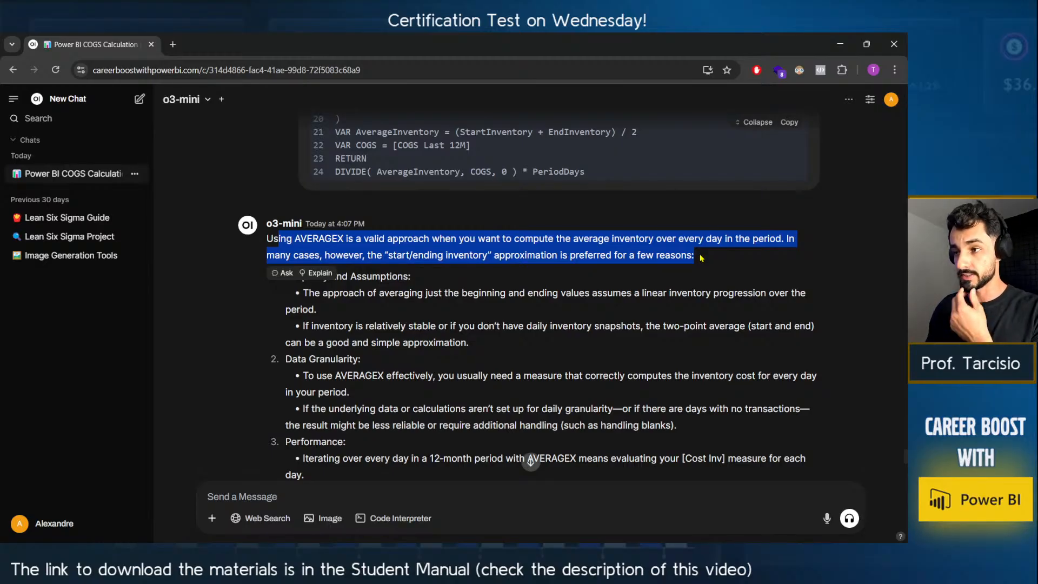
{"action": "left_click", "coordinate": [698, 252]}
{"action": "triple_click", "coordinate": [583, 235]}
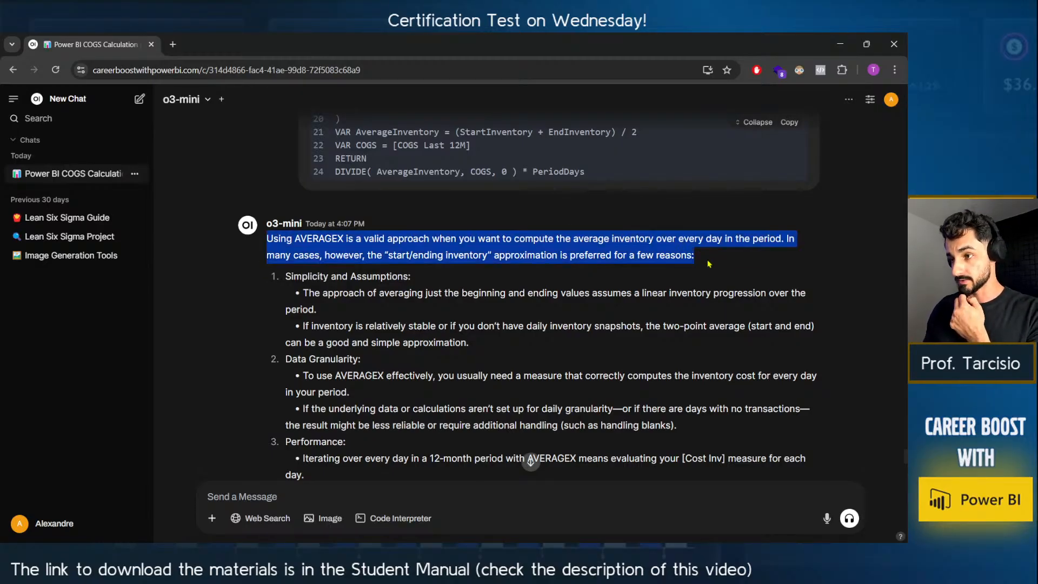
{"action": "left_click_drag", "start_coordinate": [367, 255], "coordinate": [681, 256]}
{"action": "left_click", "coordinate": [701, 256]}
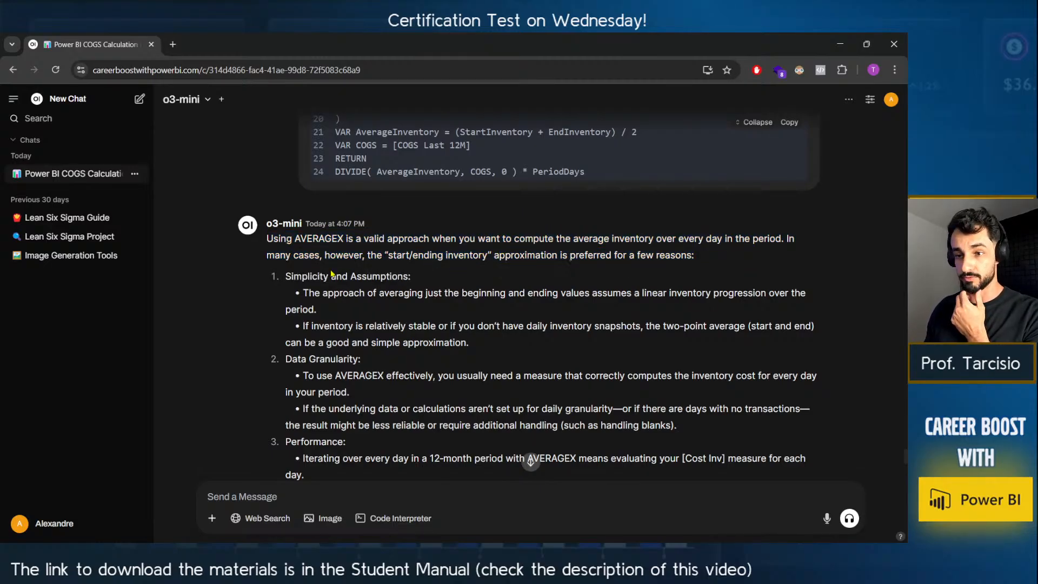
{"action": "left_click_drag", "start_coordinate": [295, 277], "coordinate": [398, 276]}
{"action": "left_click", "coordinate": [296, 338]}
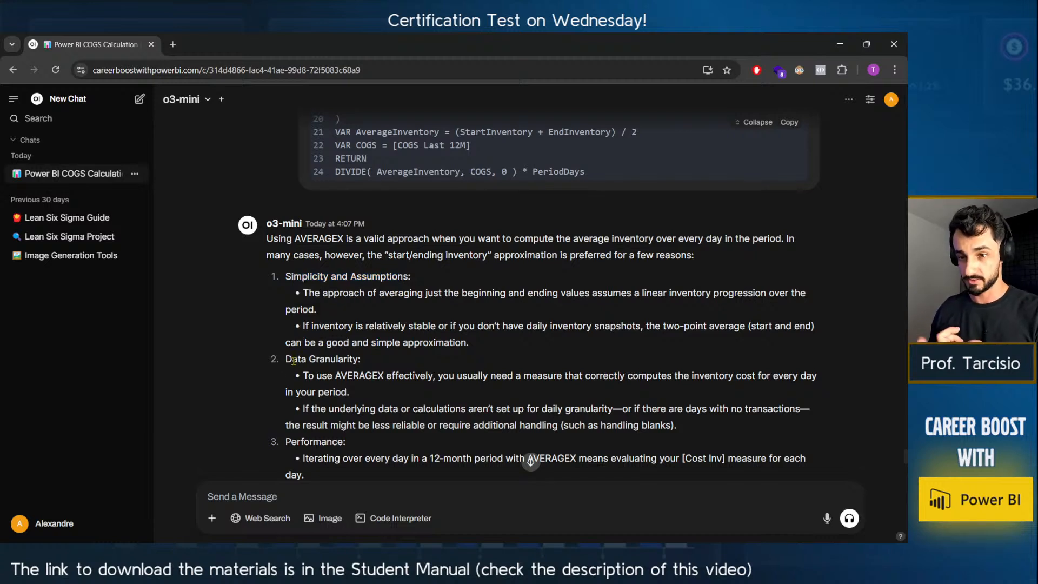
Read the reply's Data Granularity, Performance, and Measure Logic and Design reasons.
{"action": "left_click_drag", "start_coordinate": [293, 359], "coordinate": [671, 375]}
{"action": "left_click", "coordinate": [374, 379]}
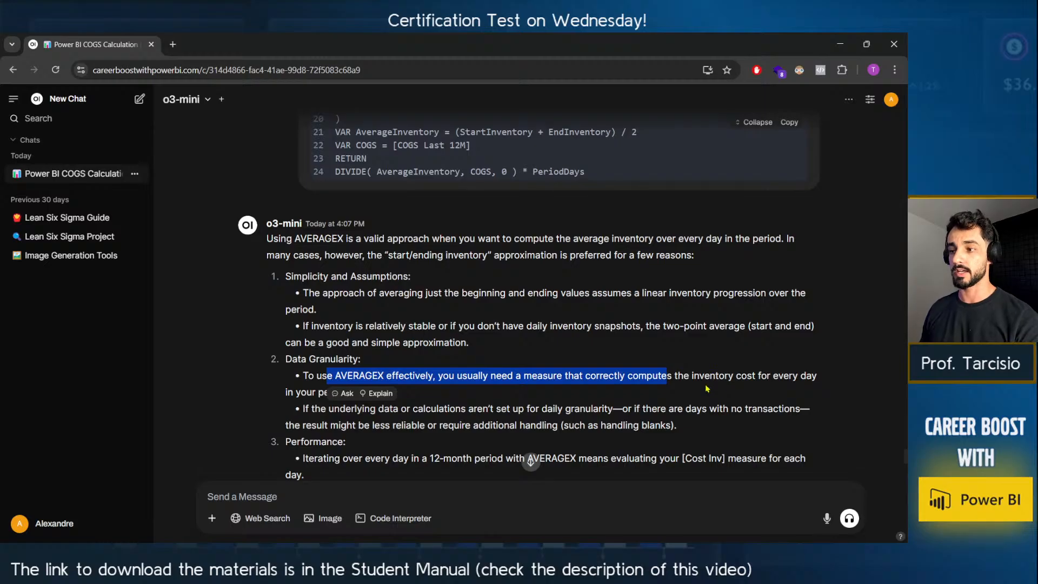
{"action": "scroll", "coordinate": [466, 405], "scroll_direction": "down", "scroll_amount": 1}
{"action": "left_click", "coordinate": [335, 365]}
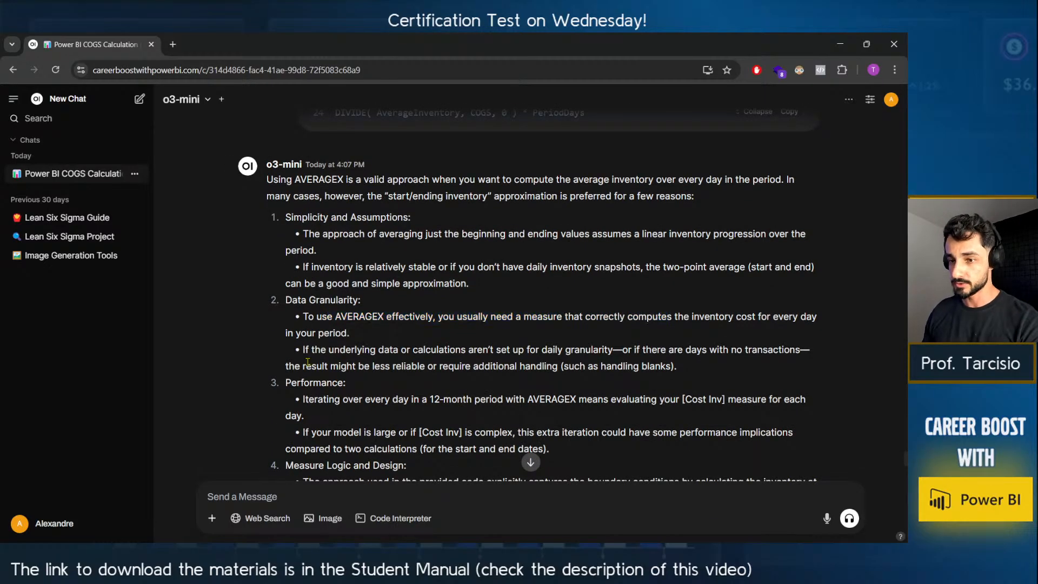
{"action": "left_click_drag", "start_coordinate": [297, 382], "coordinate": [340, 399]}
{"action": "scroll", "coordinate": [395, 365], "scroll_direction": "down", "scroll_amount": 2}
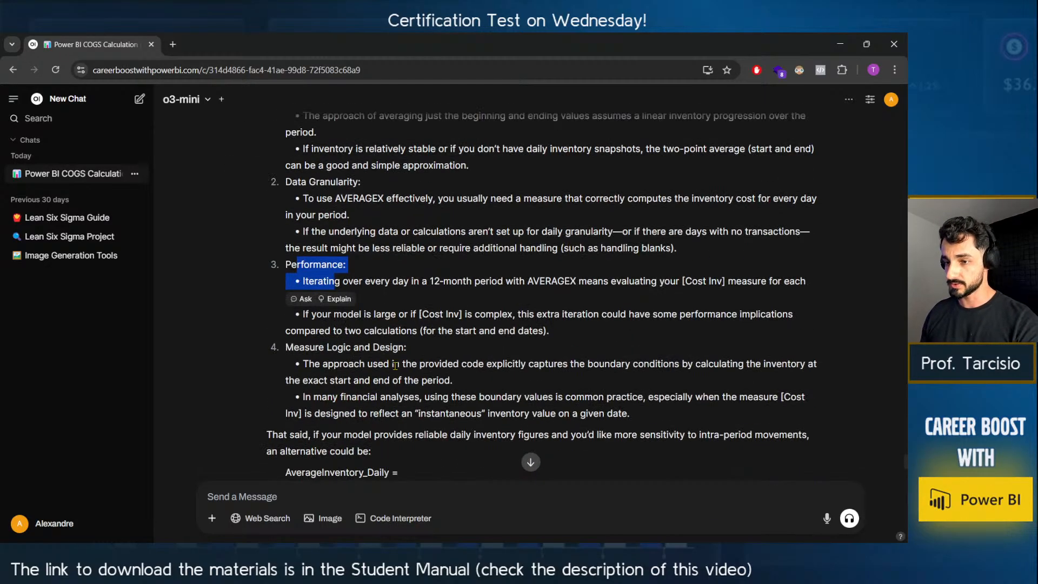
{"action": "left_click_drag", "start_coordinate": [395, 365], "coordinate": [364, 351]}
{"action": "scroll", "coordinate": [377, 371], "scroll_direction": "down", "scroll_amount": 2}
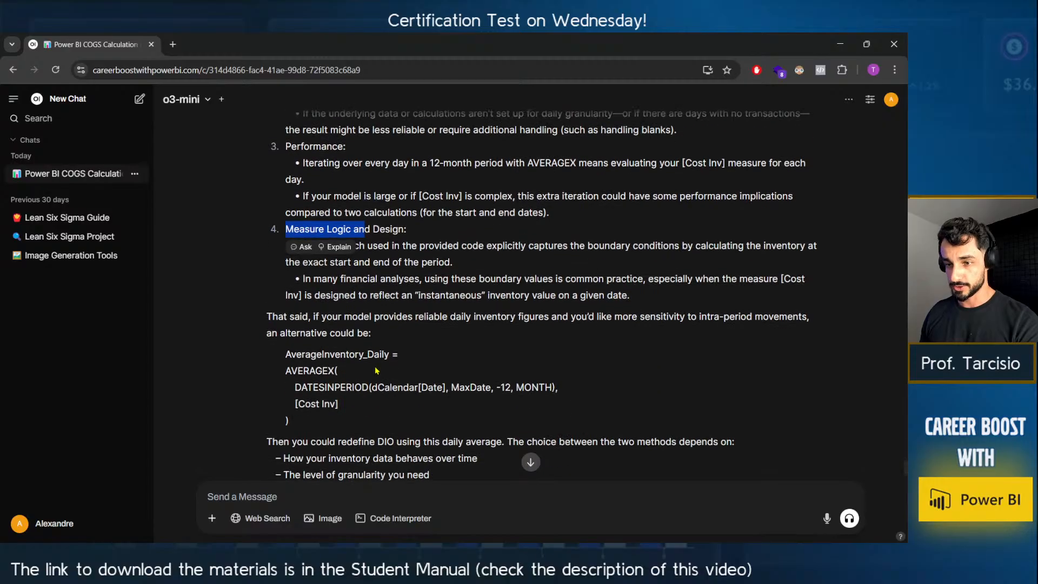
Examine the alternative AverageInventory_Daily formula with AVERAGEX and the criteria for choosing between the two methods.
{"action": "left_click", "coordinate": [377, 371]}
{"action": "scroll", "coordinate": [373, 368], "scroll_direction": "down", "scroll_amount": 1}
{"action": "left_click_drag", "start_coordinate": [270, 259], "coordinate": [393, 280]}
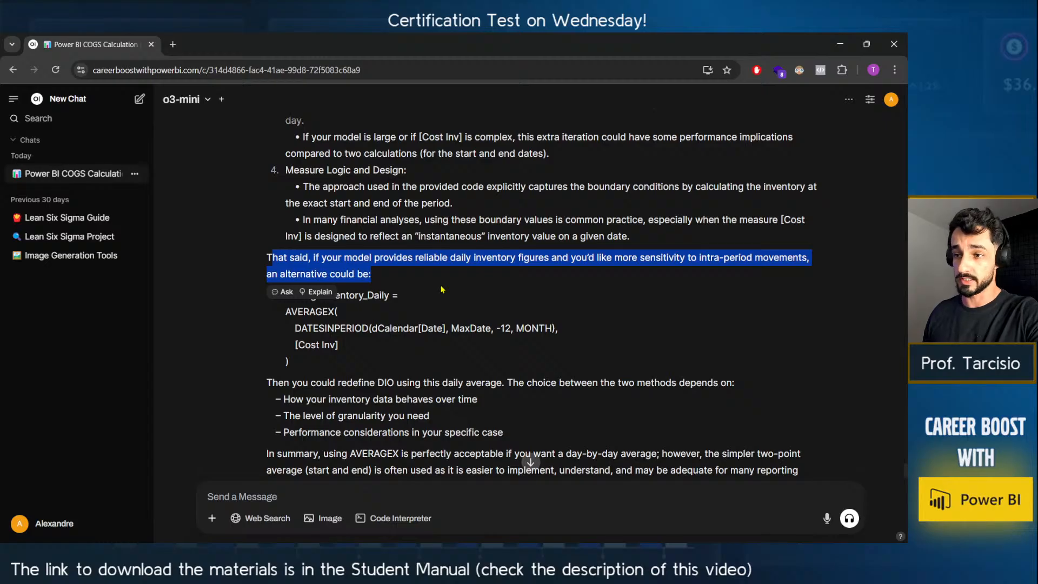
{"action": "scroll", "coordinate": [442, 290], "scroll_direction": "down", "scroll_amount": 1}
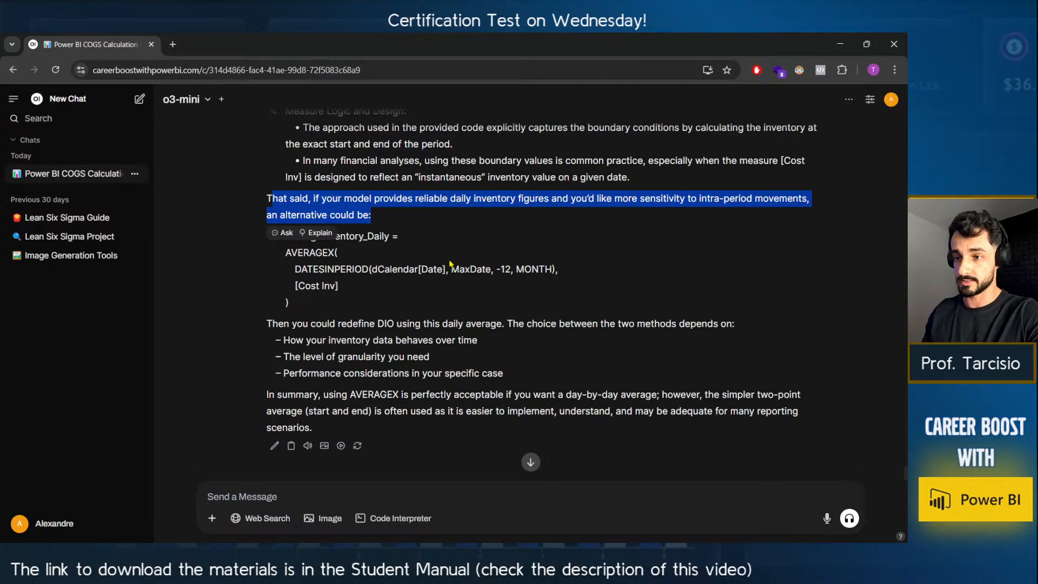
{"action": "left_click", "coordinate": [449, 263]}
{"action": "scroll", "coordinate": [411, 292], "scroll_direction": "down", "scroll_amount": 1}
{"action": "left_click_drag", "start_coordinate": [331, 315], "coordinate": [515, 362]}
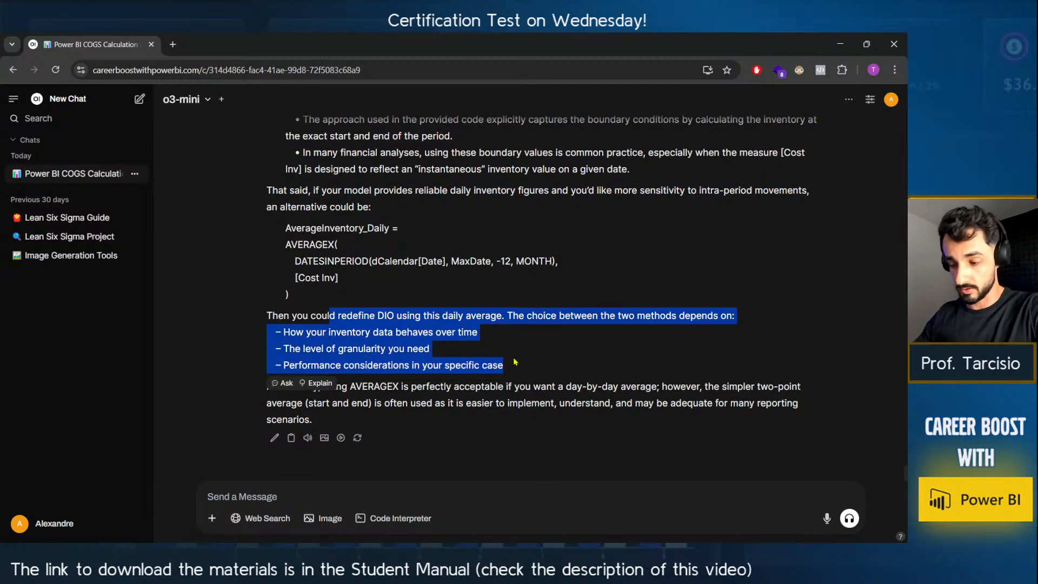
Switch from the browser chat to Excel by launching it to its start screen.
{"action": "key", "text": "alt+Tab"}
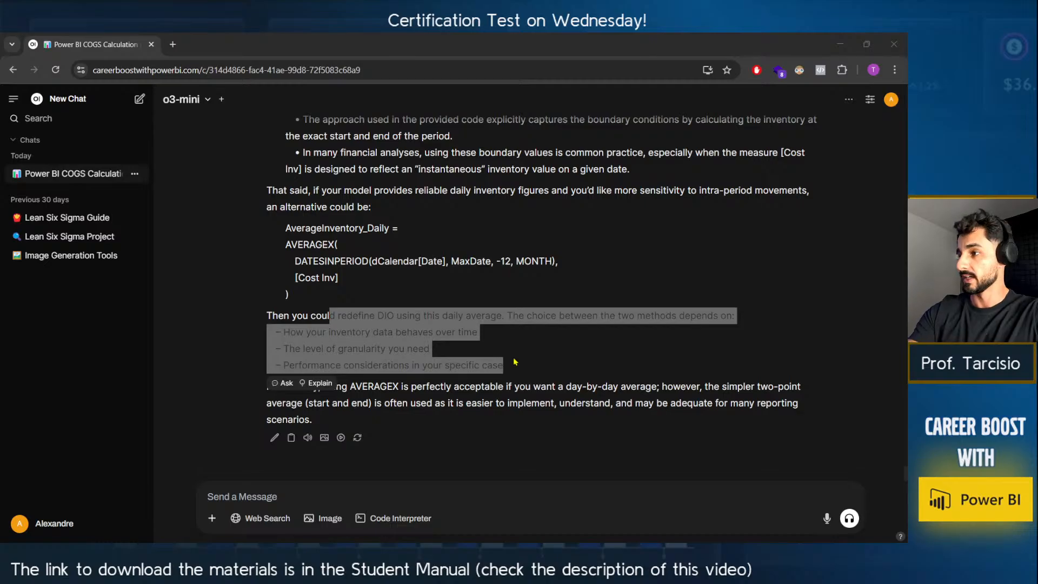
{"action": "key", "text": "alt+Tab"}
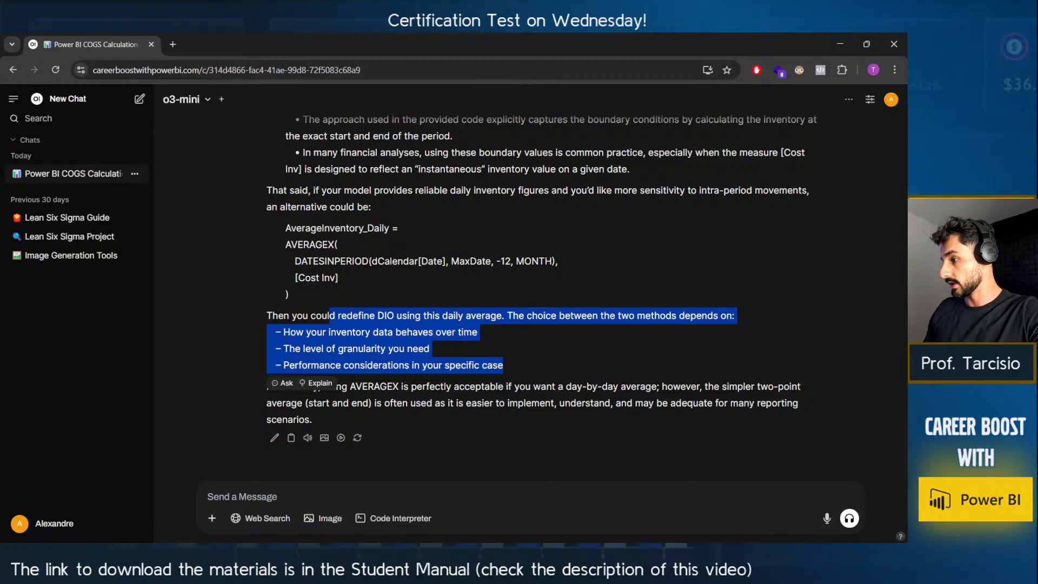
{"action": "key", "text": "super"}
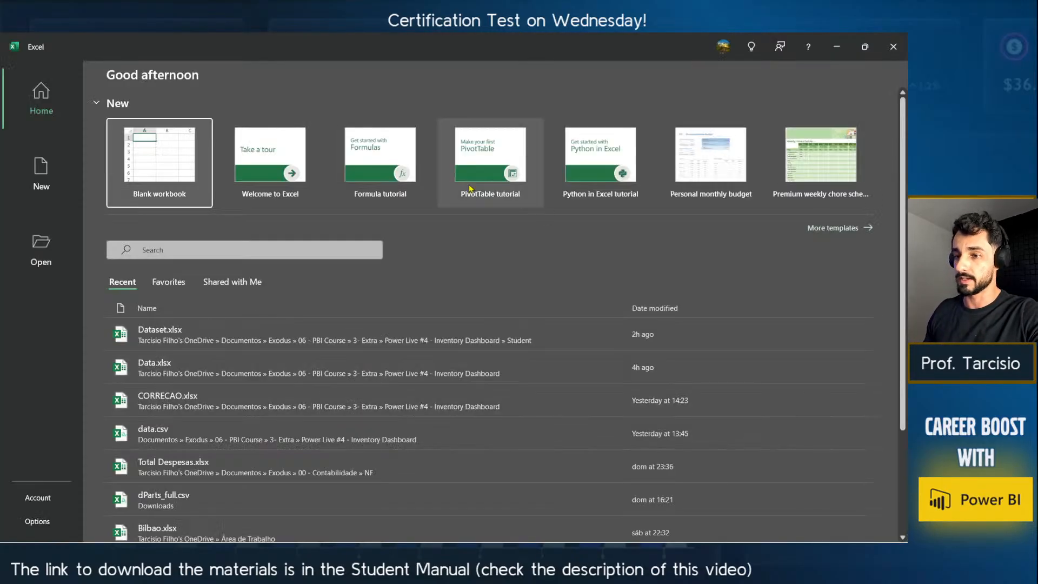
Create a blank workbook and select cell H4 as the starting point for the averaging example.
{"action": "left_click", "coordinate": [141, 166]}
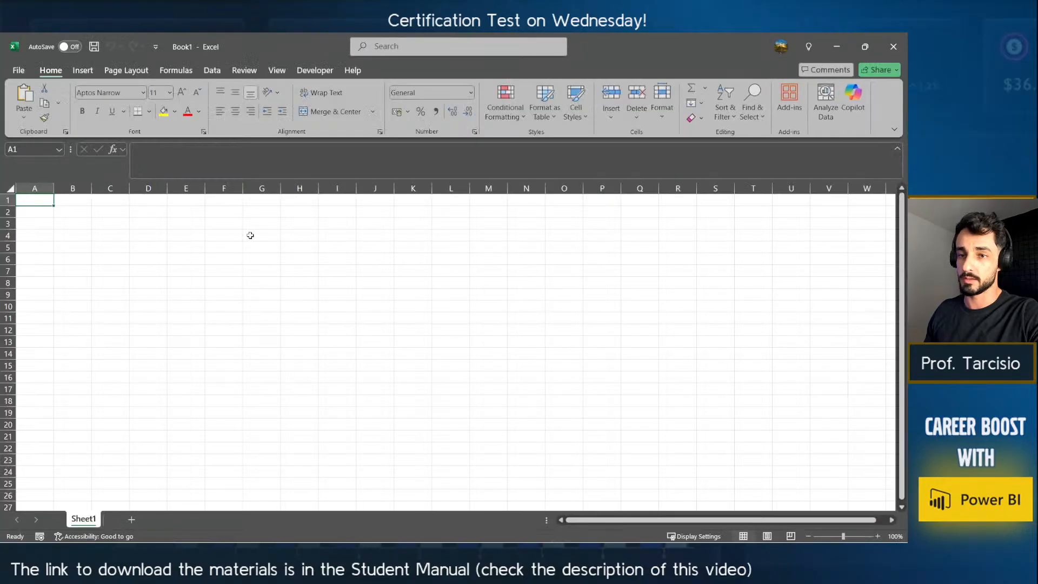
{"action": "left_click", "coordinate": [296, 236]}
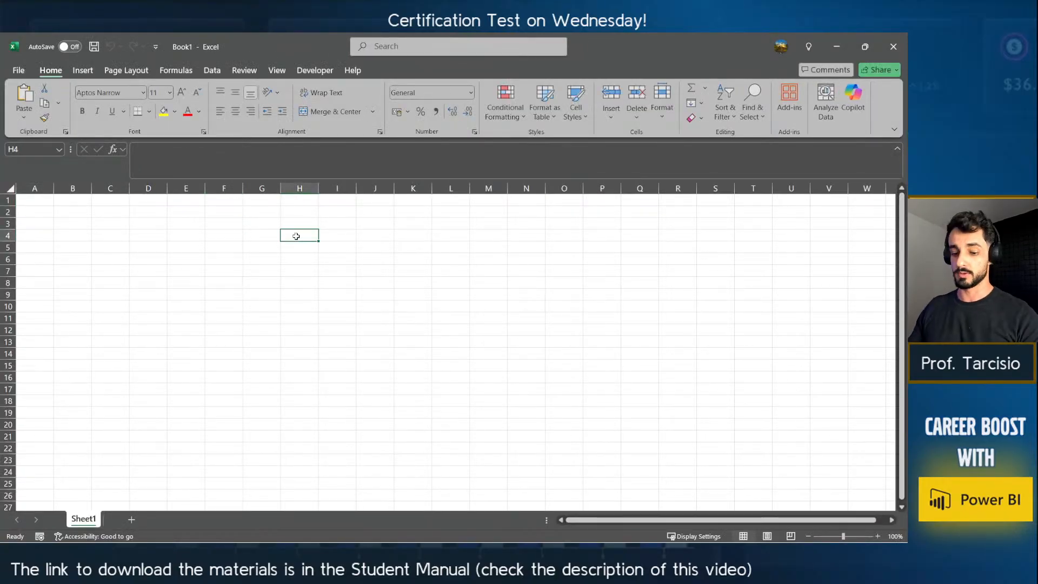
Switch to Power BI and examine how AverageInventory adds StartInventory and EndInventory and divides by 2 in the DIO Last 12M measure.
{"action": "key", "text": "super"}
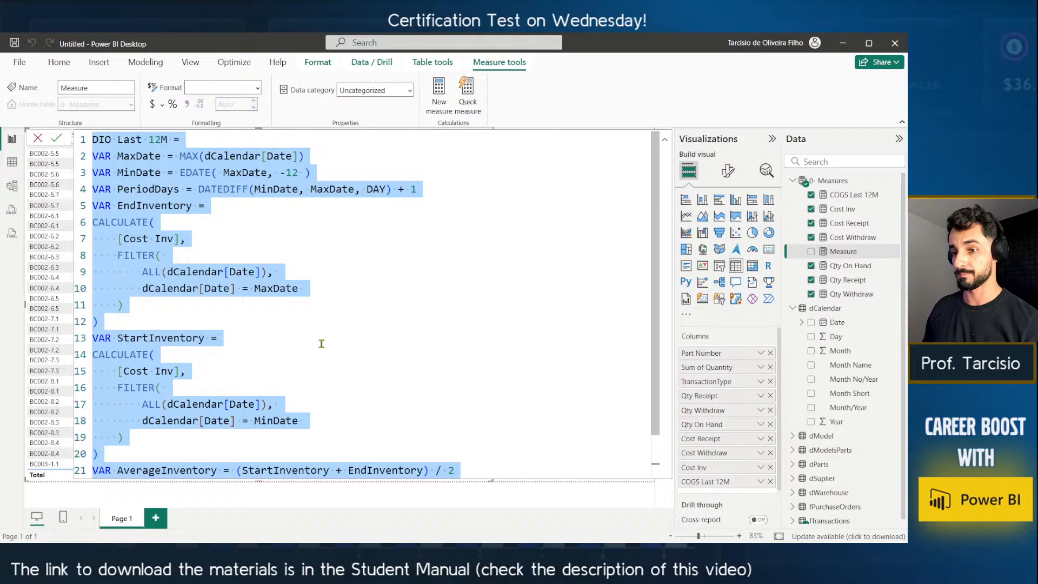
{"action": "left_click", "coordinate": [303, 339]}
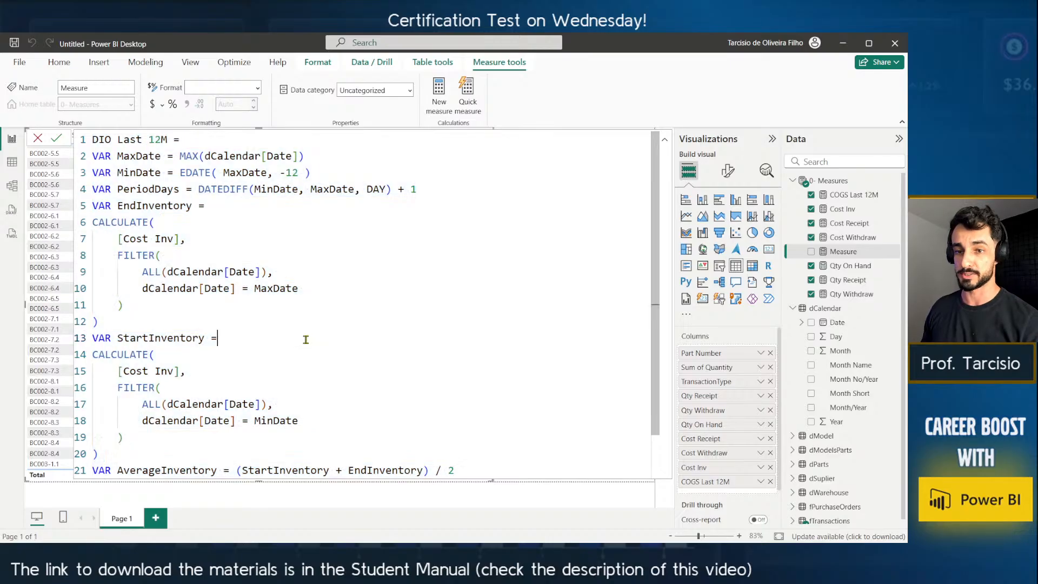
{"action": "scroll", "coordinate": [217, 346], "scroll_direction": "down", "scroll_amount": 1}
{"action": "scroll", "coordinate": [212, 352], "scroll_direction": "up", "scroll_amount": 1}
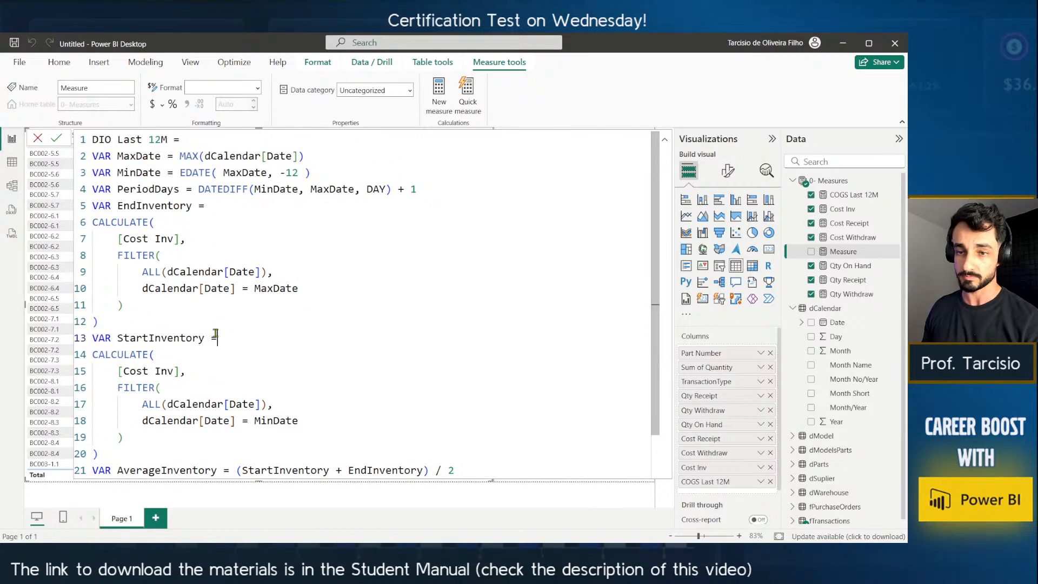
{"action": "scroll", "coordinate": [219, 343], "scroll_direction": "down", "scroll_amount": 1}
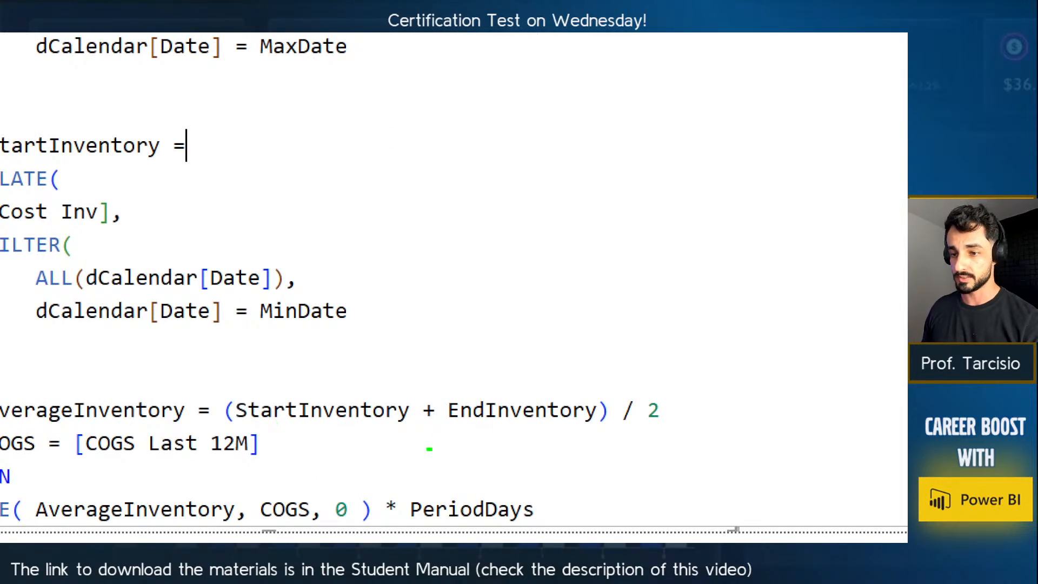
{"action": "left_click_drag", "start_coordinate": [341, 441], "coordinate": [236, 396]}
{"action": "left_click_drag", "start_coordinate": [609, 448], "coordinate": [435, 355]}
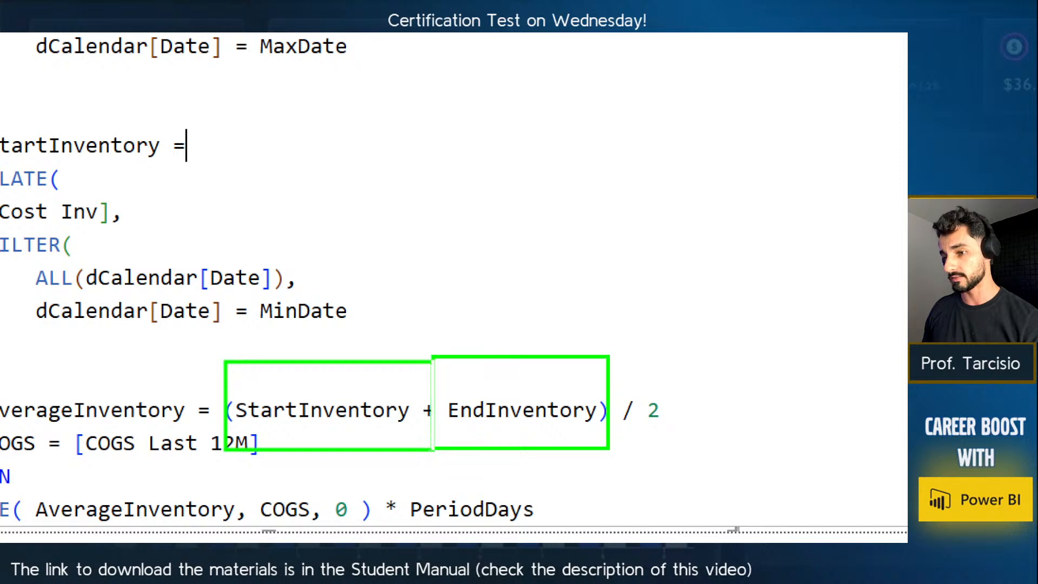
{"action": "mouse_move", "coordinate": [697, 444]}
{"action": "left_mouse_down"}
{"action": "mouse_move", "coordinate": [631, 403]}
{"action": "mouse_move", "coordinate": [632, 368]}
{"action": "left_mouse_up"}
{"action": "key", "text": "Escape"}
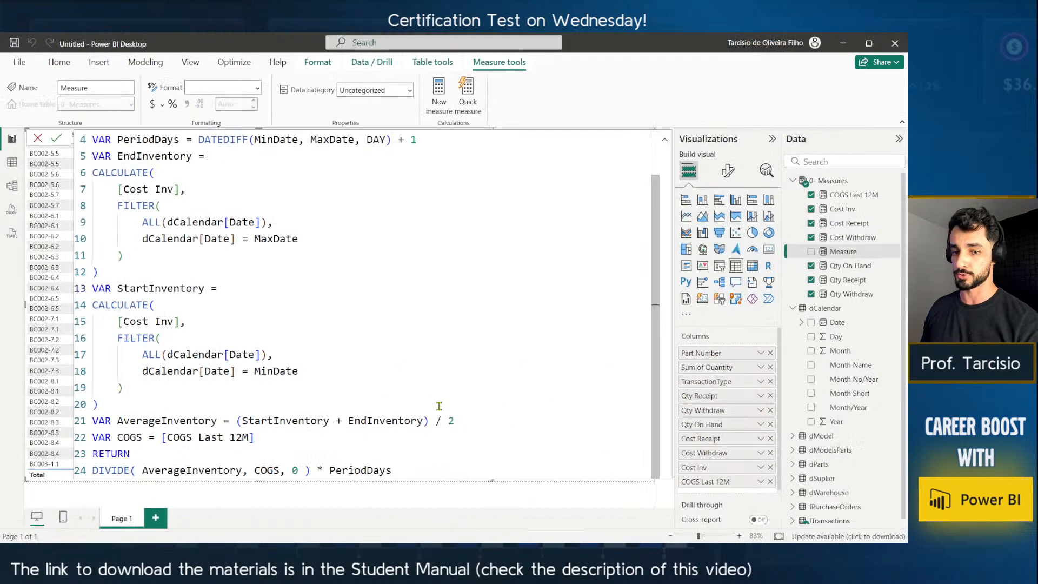
Switch to Excel and enter the two sample inventory values, 100 in H4 and 200 in H5.
{"action": "key", "text": "alt+Tab"}
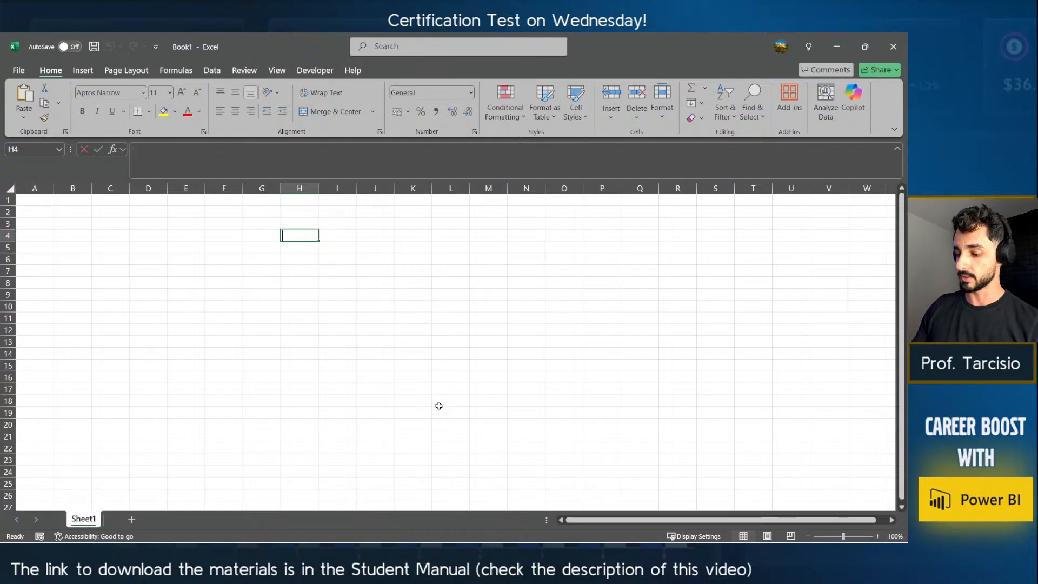
{"action": "type", "text": "250"}
{"action": "key", "text": "Return"}
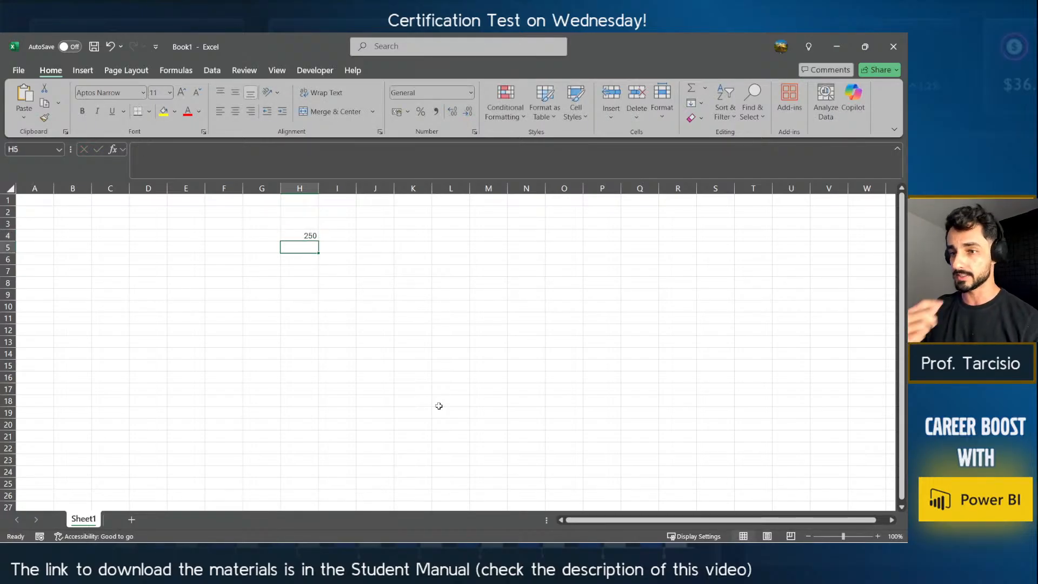
{"action": "key", "text": "Up"}
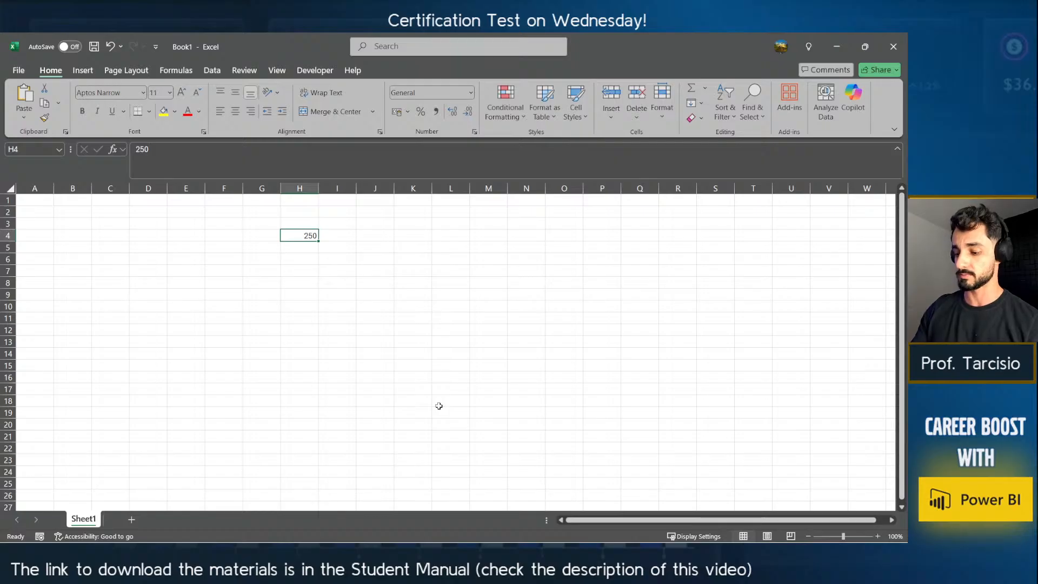
{"action": "type", "text": "100"}
{"action": "key", "text": "Return"}
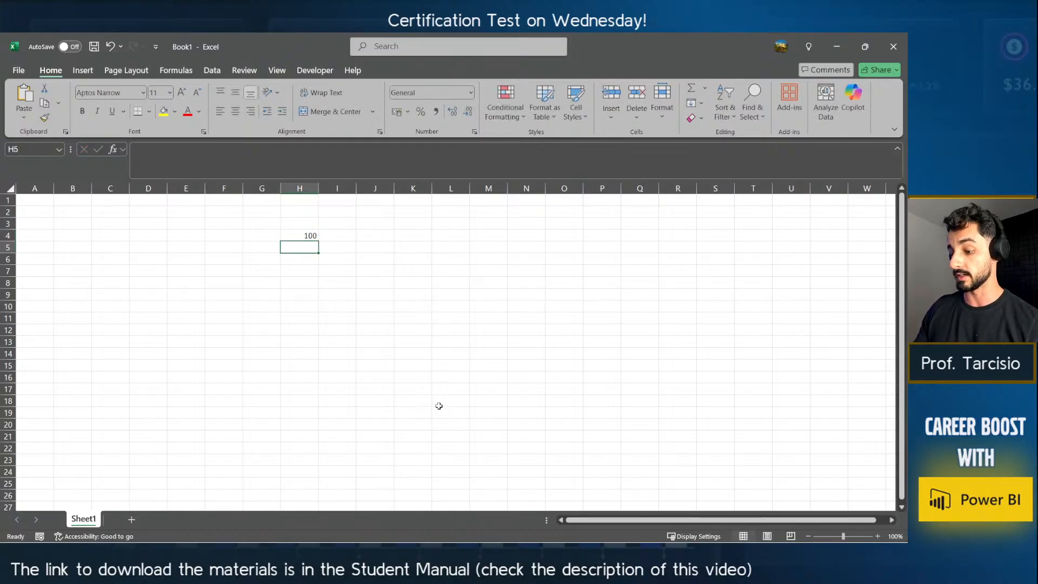
{"action": "type", "text": "200"}
{"action": "key", "text": "Return"}
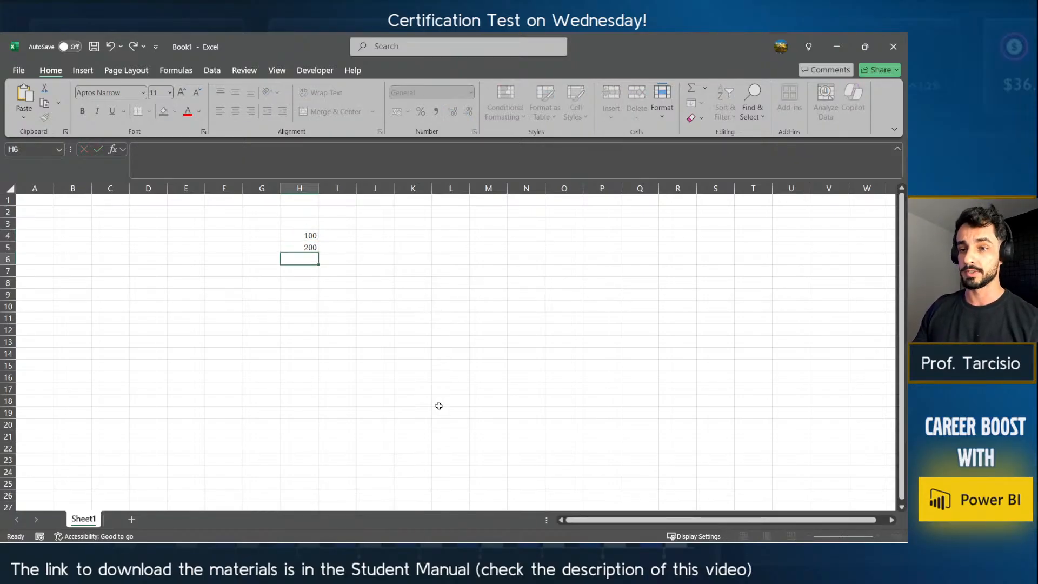
Add the two inventory values in H6 with the formula =H4+H5.
{"action": "key", "text": "Right"}
{"action": "key", "text": "Right"}
{"action": "key", "text": "Up"}
{"action": "key", "text": "Left"}
{"action": "key", "text": "Right"}
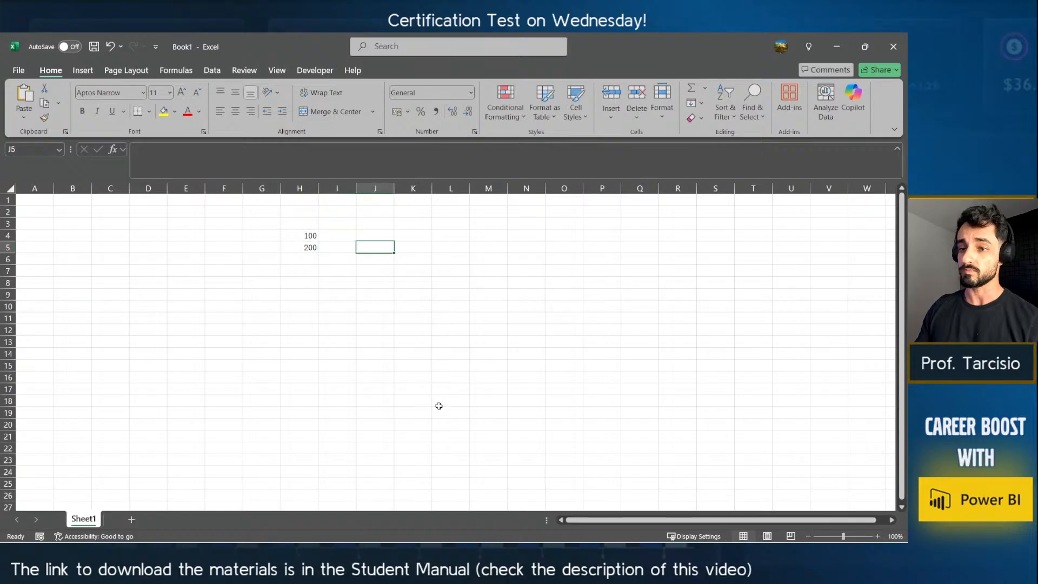
{"action": "key", "text": "Left"}
{"action": "key", "text": "Up"}
{"action": "key", "text": "Down"}
{"action": "key", "text": "Down"}
{"action": "key", "text": "Left"}
{"action": "type", "text": "="}
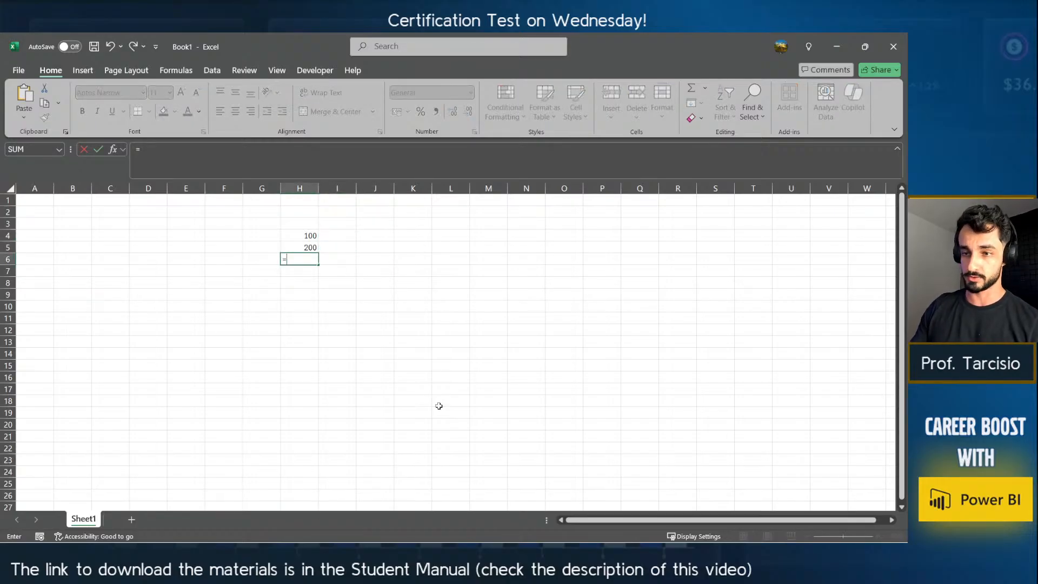
{"action": "key", "text": "Up"}
{"action": "key", "text": "Up"}
{"action": "type", "text": "+"}
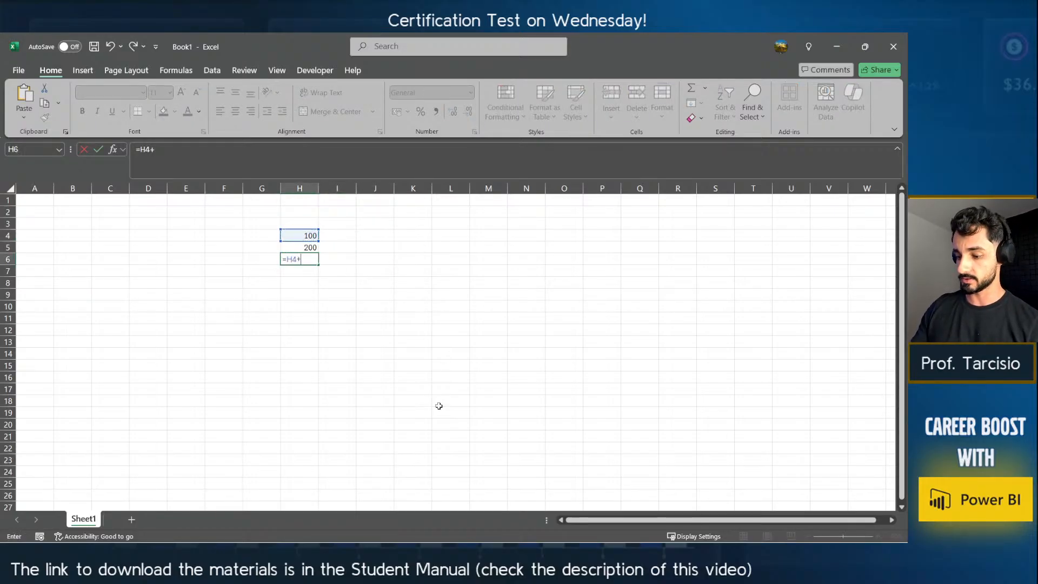
{"action": "key", "text": "Down"}
{"action": "key", "text": "Up"}
{"action": "key", "text": "Up"}
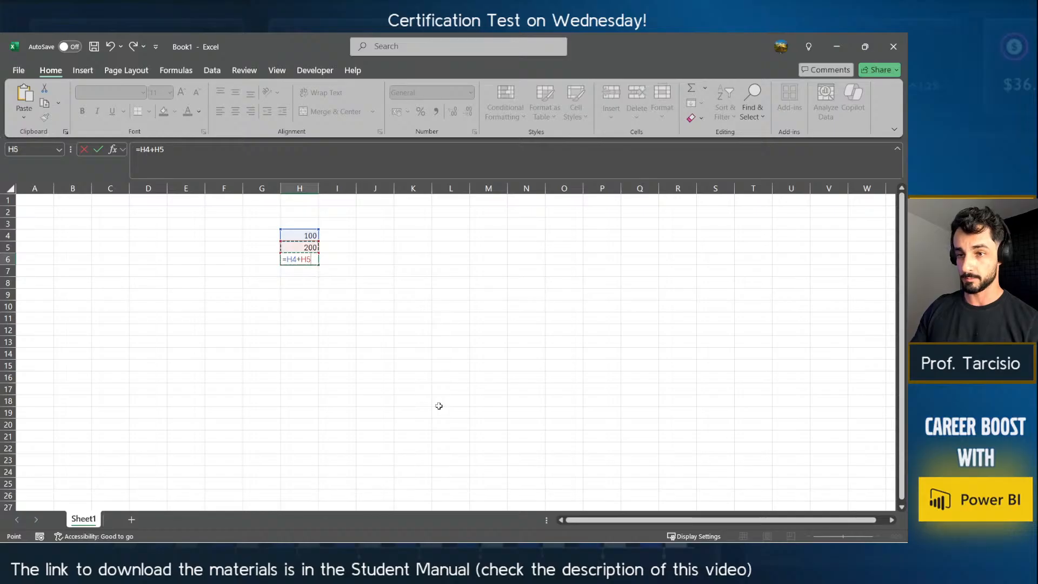
{"action": "key", "text": "Return"}
Recheck the AverageInventory line in Power BI, and compute the two-point average in Excel cell H7 with =H6/2.
{"action": "key", "text": "alt+Tab"}
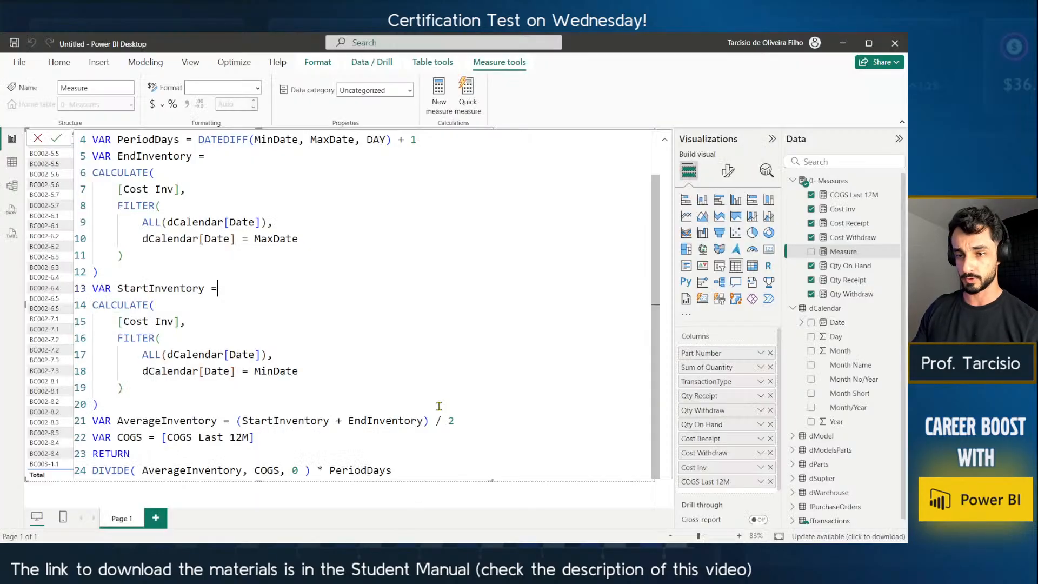
{"action": "key", "text": "alt+Tab"}
{"action": "type", "text": "="}
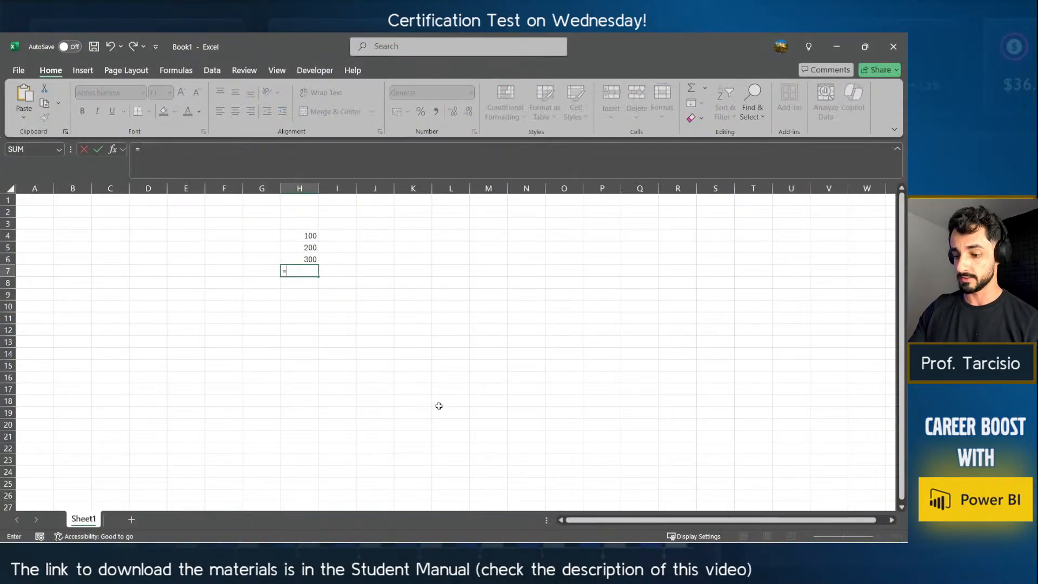
{"action": "key", "text": "Up"}
{"action": "type", "text": "/2"}
{"action": "key", "text": "Return"}
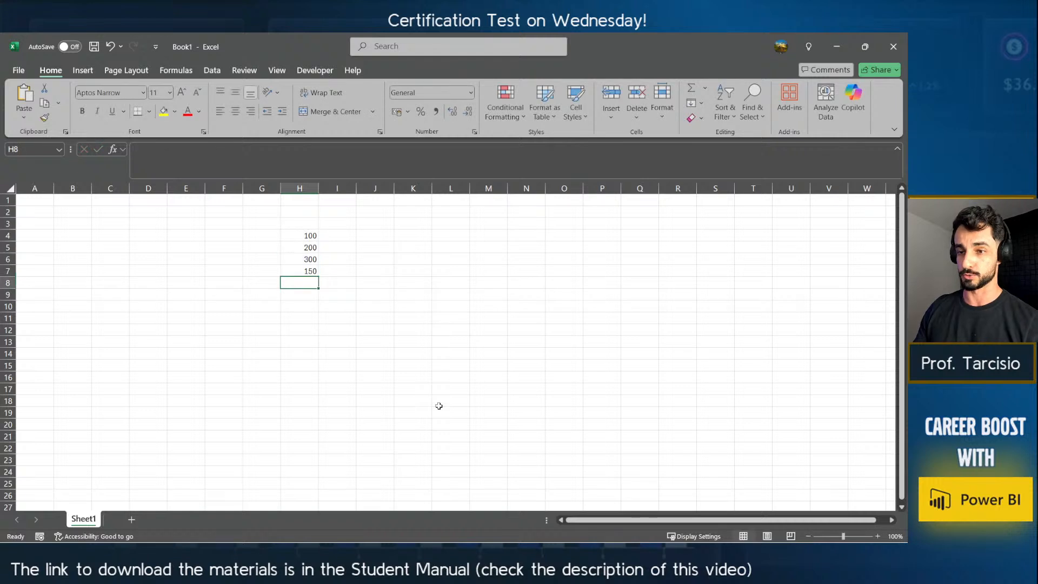
Label the two inventory values with the dates 01/01/2022 in G4 and 01/02/2022 in G5.
{"action": "key", "text": "Right"}
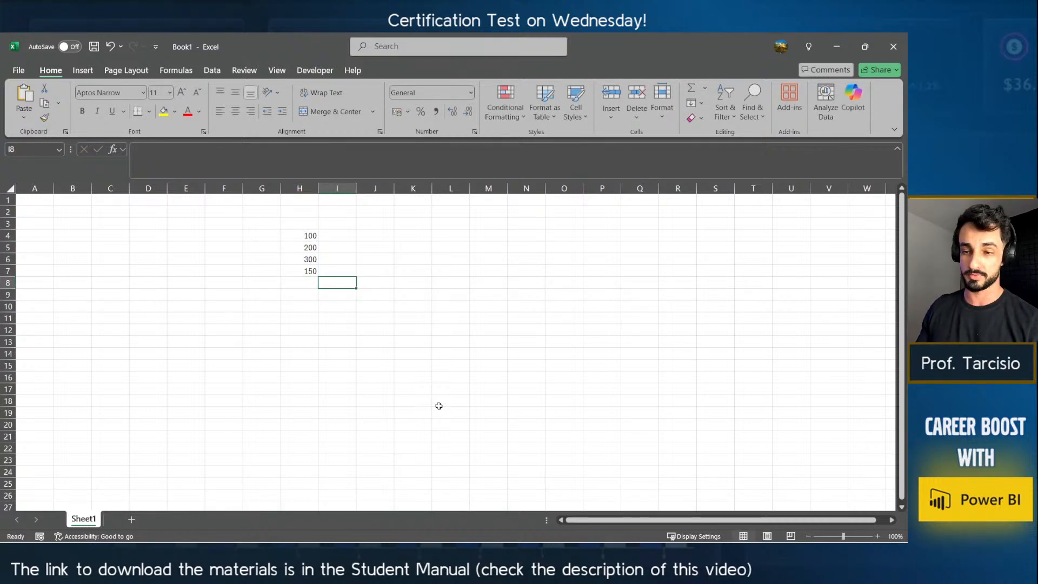
{"action": "key", "text": "Right"}
{"action": "key", "text": "Right"}
{"action": "key", "text": "Up"}
{"action": "key", "text": "Up"}
{"action": "key", "text": "Up"}
{"action": "key", "text": "Up"}
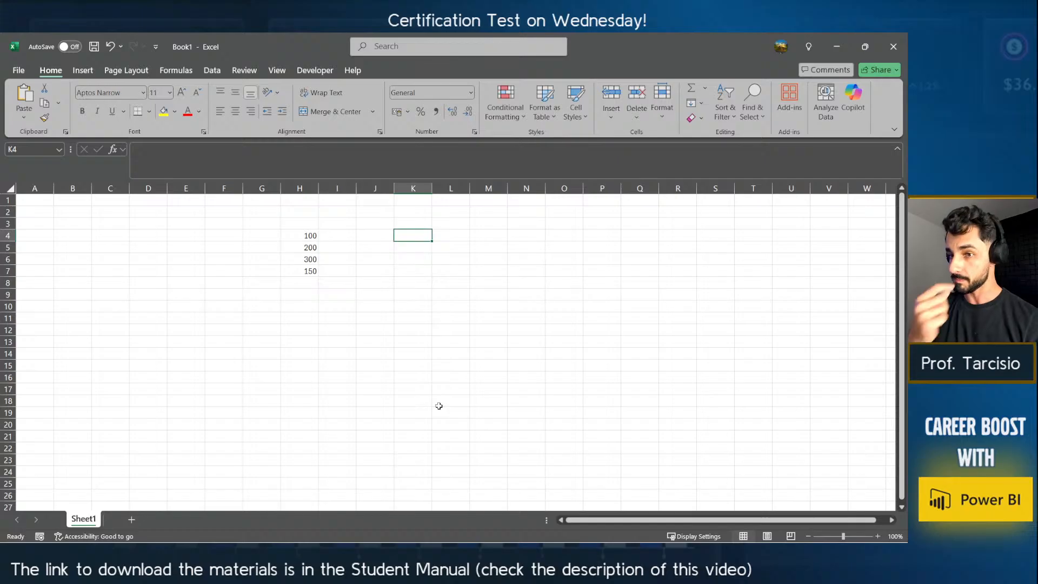
{"action": "key", "text": "Left"}
{"action": "key", "text": "Left"}
{"action": "key", "text": "Left"}
{"action": "key", "text": "Left"}
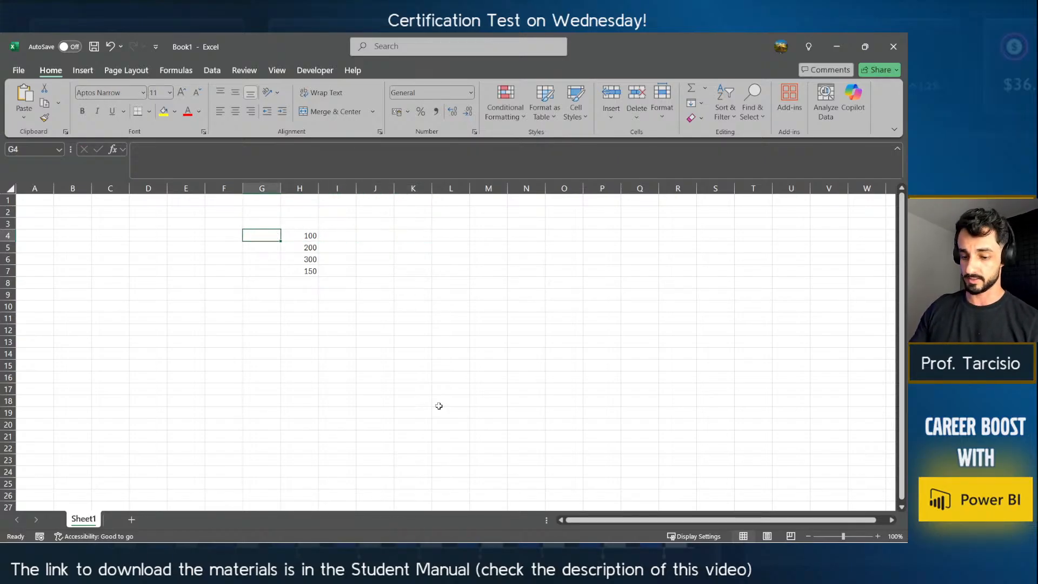
{"action": "key", "text": "F2"}
{"action": "type", "text": "01"}
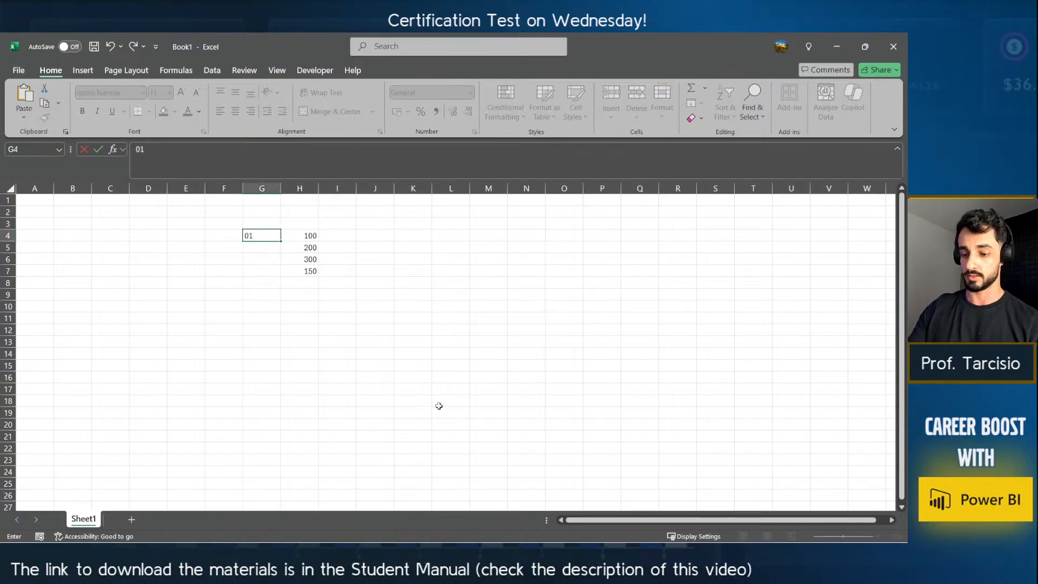
{"action": "type", "text": "/01/2022"}
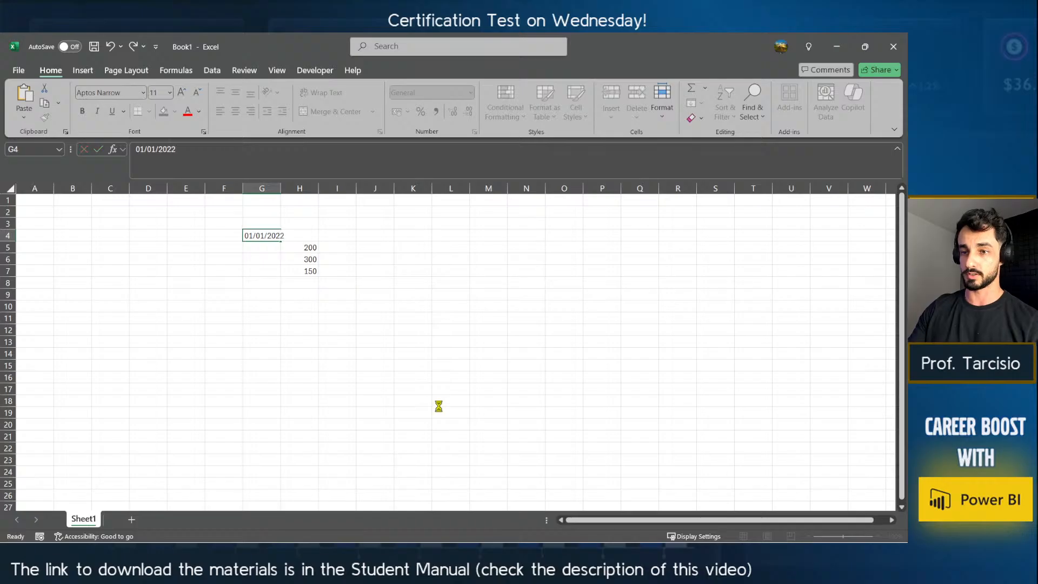
{"action": "key", "text": "Return"}
{"action": "type", "text": "0"}
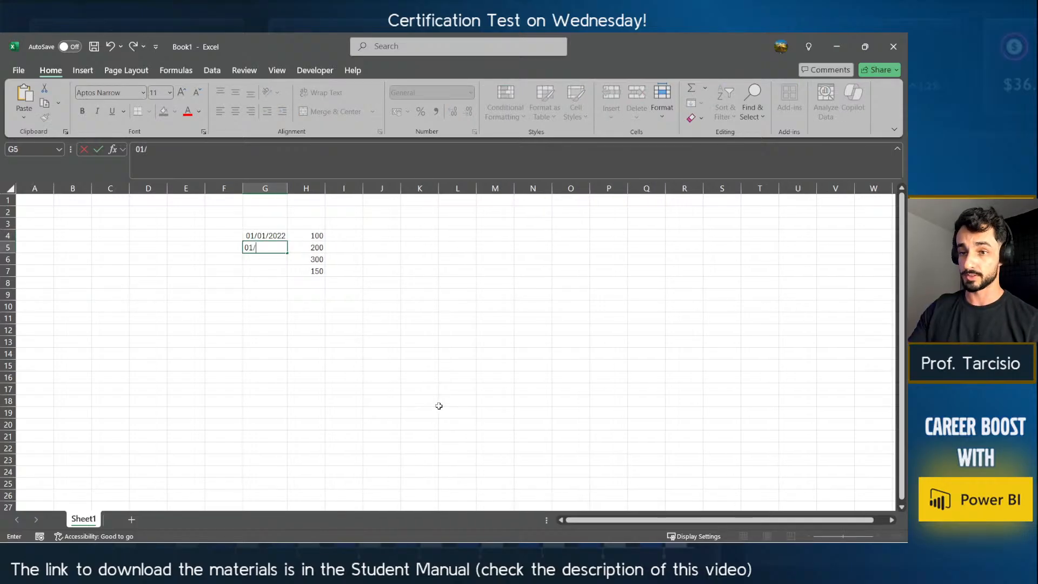
{"action": "type", "text": "1/02/2022"}
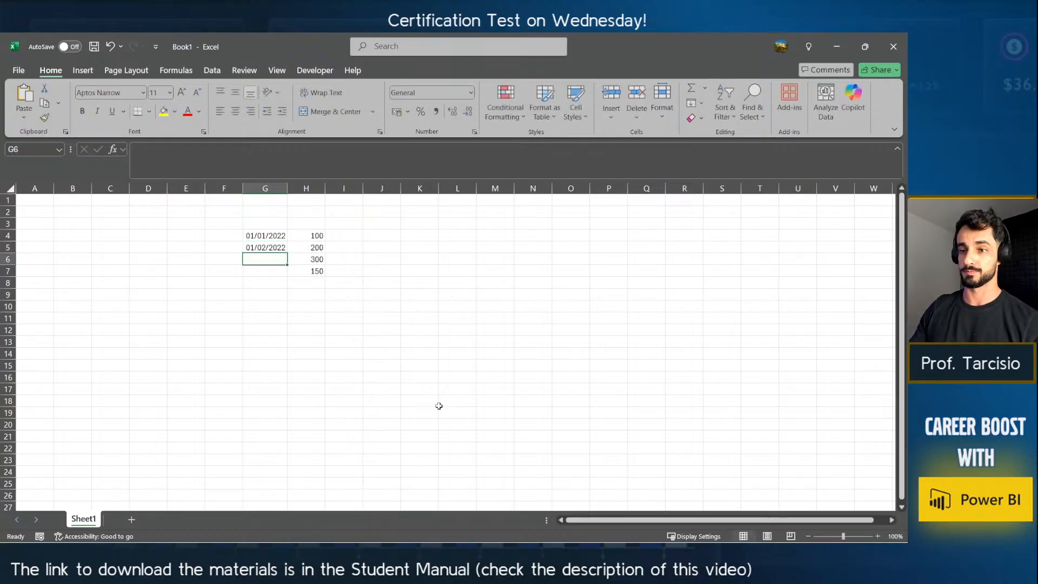
{"action": "key", "text": "Right"}
{"action": "key", "text": "Up"}
{"action": "key", "text": "Right"}
{"action": "key", "text": "Right"}
{"action": "key", "text": "Right"}
{"action": "key", "text": "Right"}
{"action": "key", "text": "Up"}
{"action": "key", "text": "Left"}
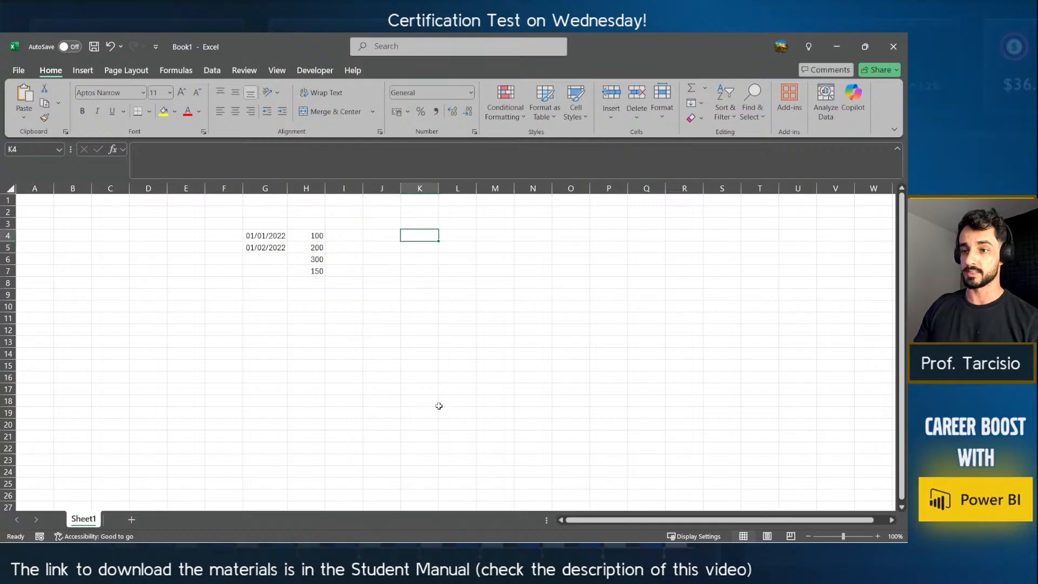
{"action": "type", "text": "01/"}
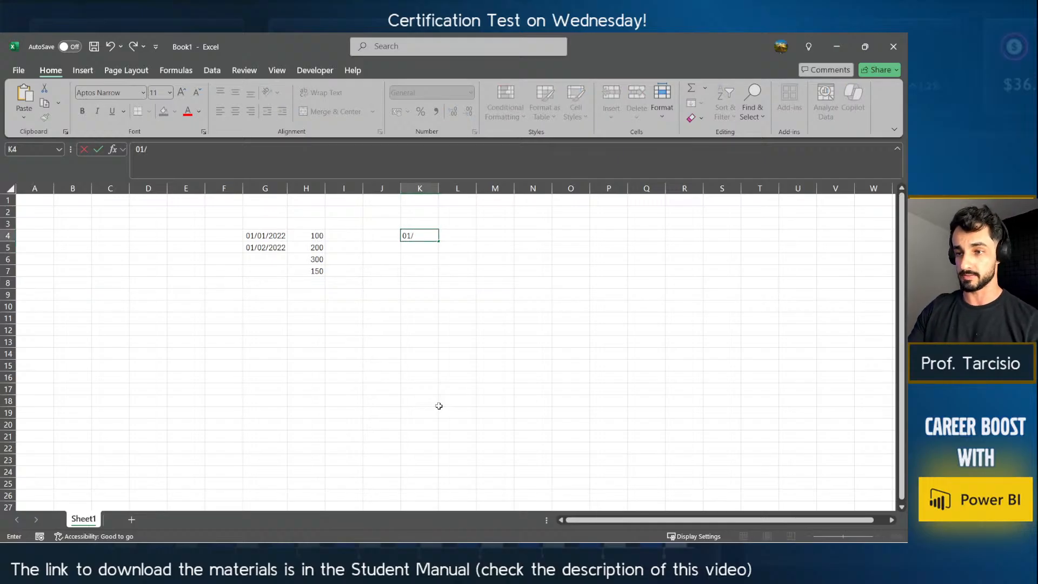
{"action": "key", "text": "Escape"}
Copy the date from G4 to K4, fill daily dates down to K25, and autofit column K's width.
{"action": "left_click", "coordinate": [254, 238]}
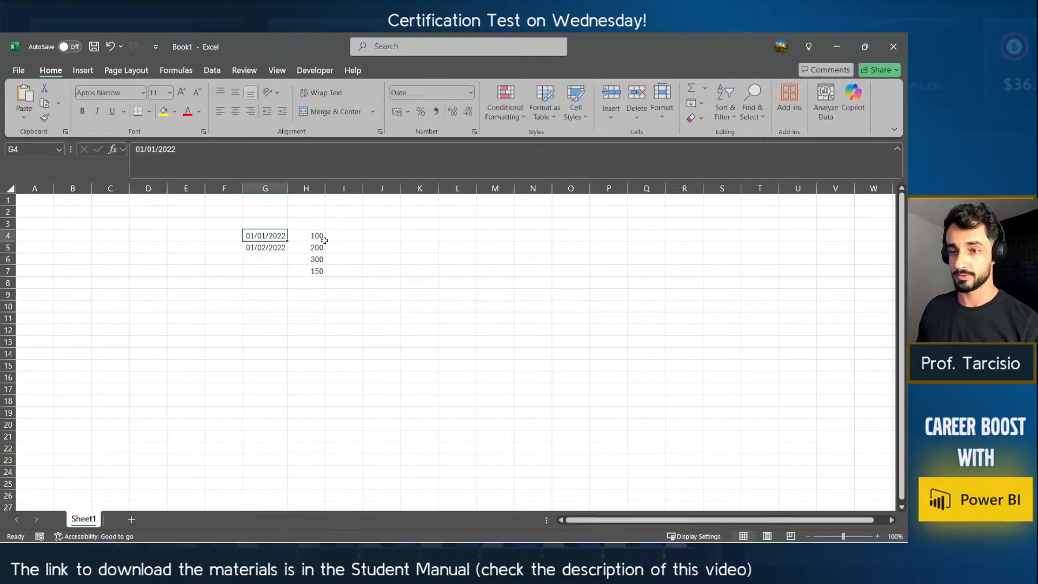
{"action": "key", "text": "ctrl+c"}
{"action": "left_click", "coordinate": [420, 236]}
{"action": "key", "text": "ctrl+v"}
{"action": "left_click_drag", "start_coordinate": [430, 241], "coordinate": [431, 485]}
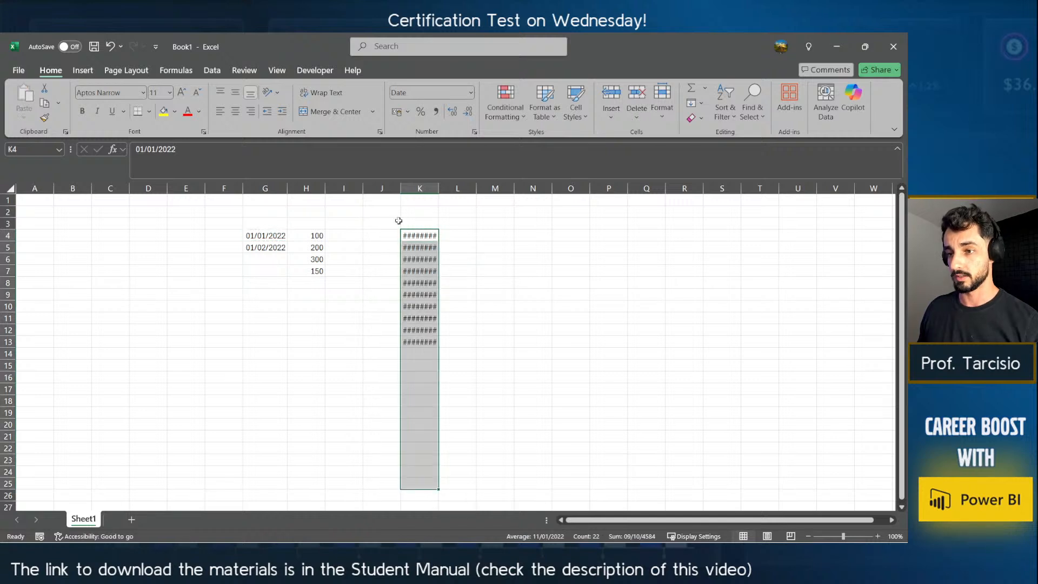
{"action": "double_click", "coordinate": [444, 185]}
Extend the daily date series in column K further down from K25.
{"action": "scroll", "coordinate": [470, 427], "scroll_direction": "down", "scroll_amount": 2}
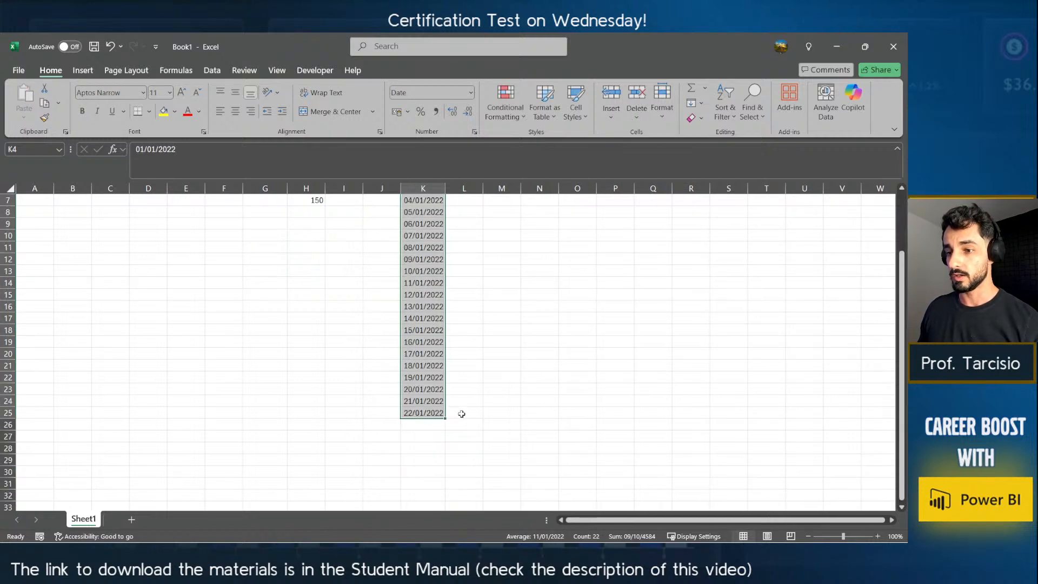
{"action": "left_click_drag", "start_coordinate": [443, 418], "coordinate": [444, 486]}
{"action": "left_click", "coordinate": [486, 412]}
{"action": "scroll", "coordinate": [479, 410], "scroll_direction": "up", "scroll_amount": 4}
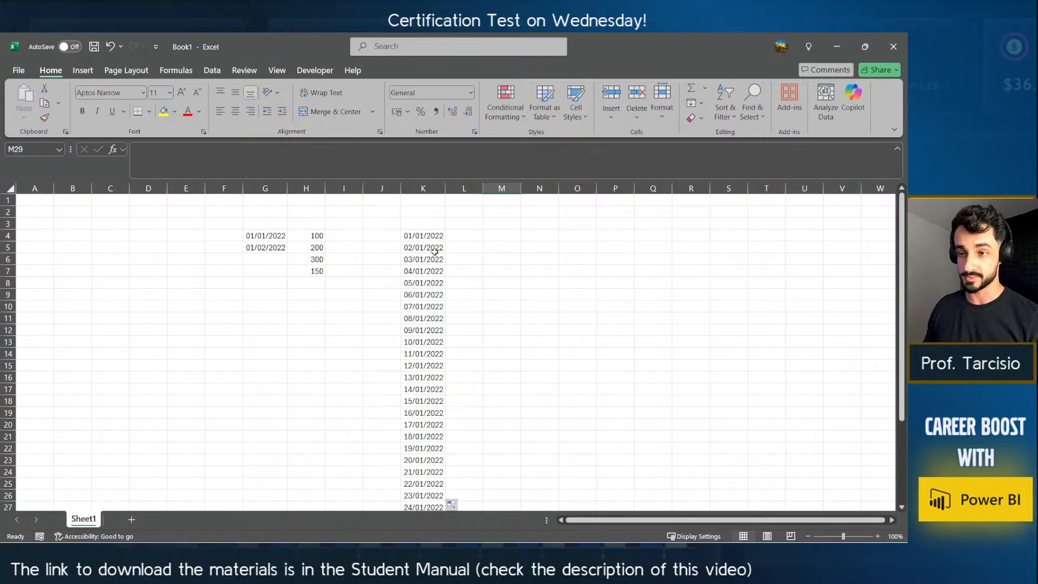
Enter 100 in L4 as the inventory value for 01/01/2022 in the daily list.
{"action": "left_click_drag", "start_coordinate": [432, 237], "coordinate": [436, 448]}
{"action": "left_click", "coordinate": [469, 236]}
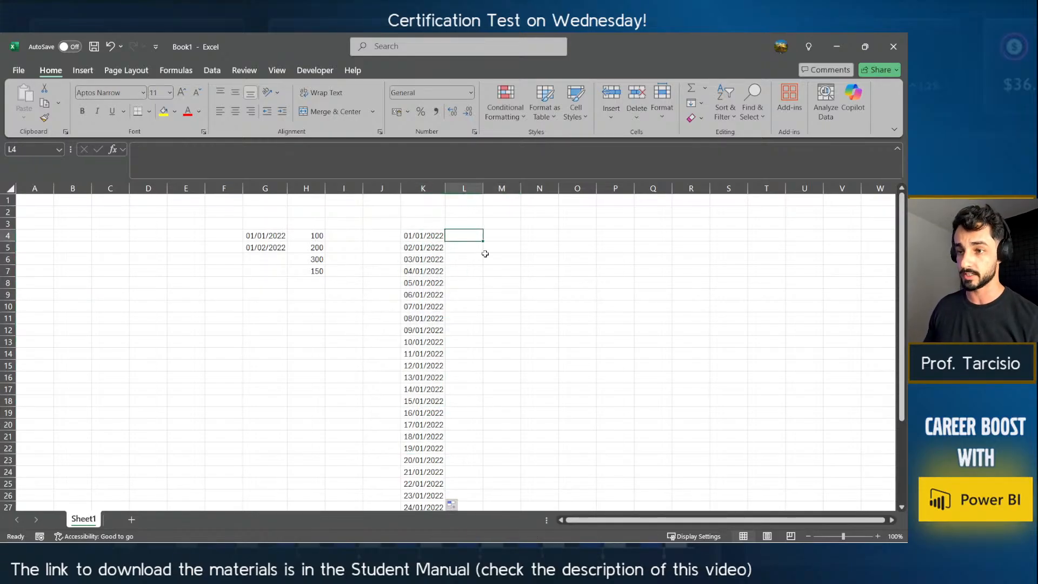
{"action": "type", "text": "100"}
{"action": "key", "text": "Return"}
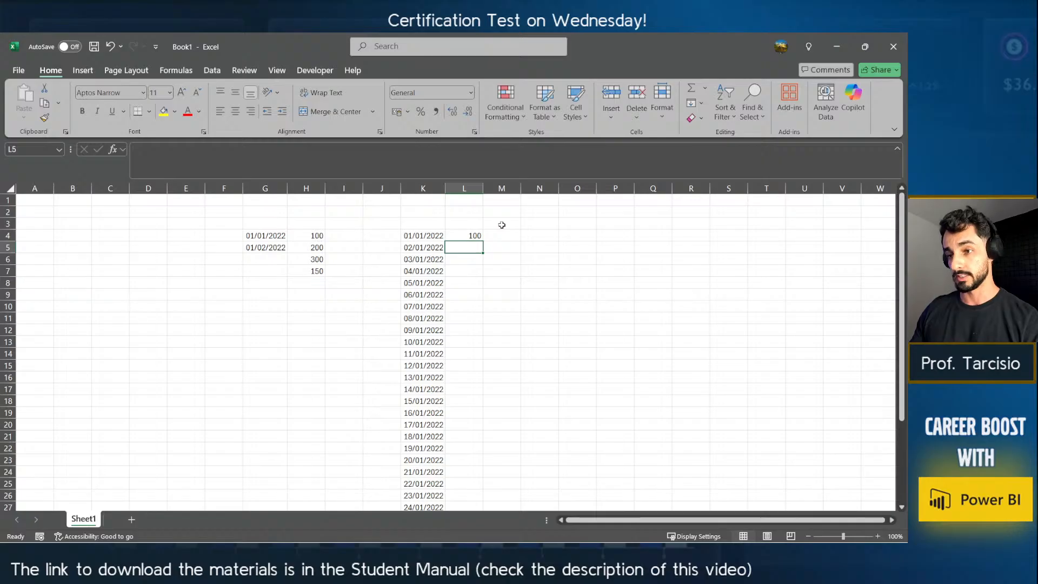
Enter the daily inventory values 500, 0 and 600 in L5 to L7 for 02/01/2022 through 04/01/2022.
{"action": "type", "text": "500"}
{"action": "key", "text": "Return"}
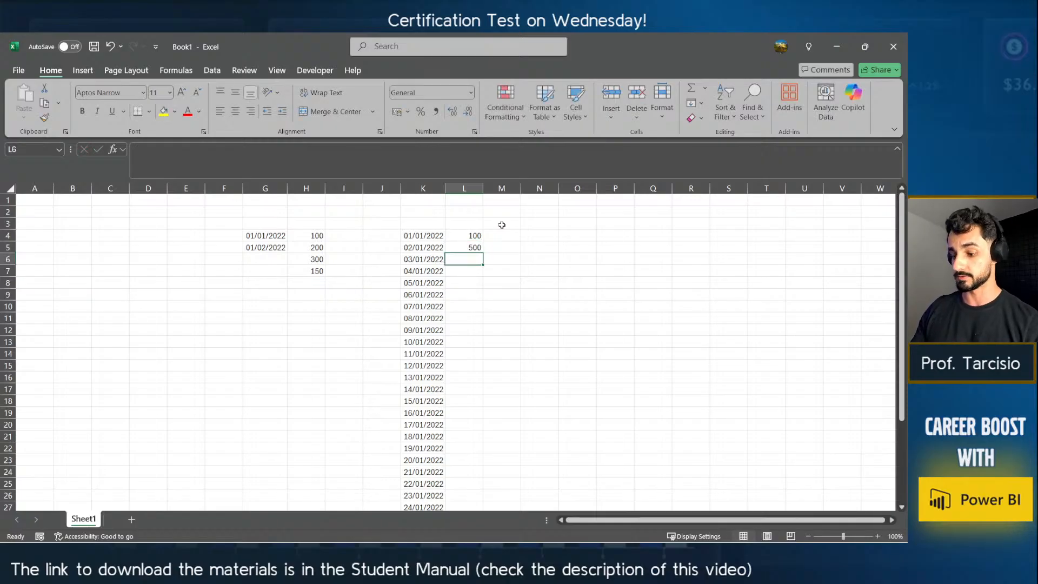
{"action": "type", "text": "0"}
{"action": "key", "text": "Return"}
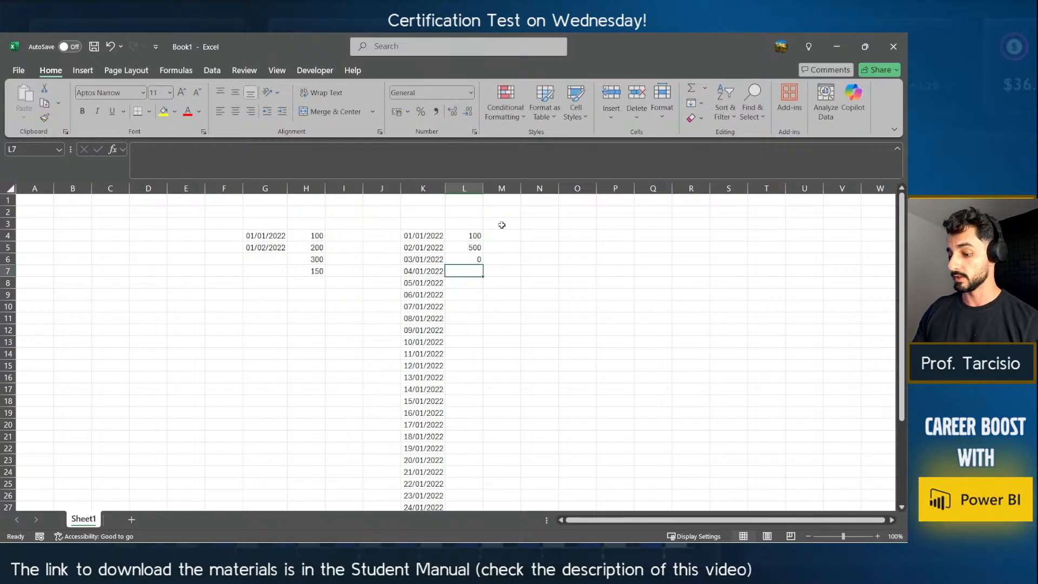
{"action": "type", "text": "600"}
{"action": "key", "text": "Return"}
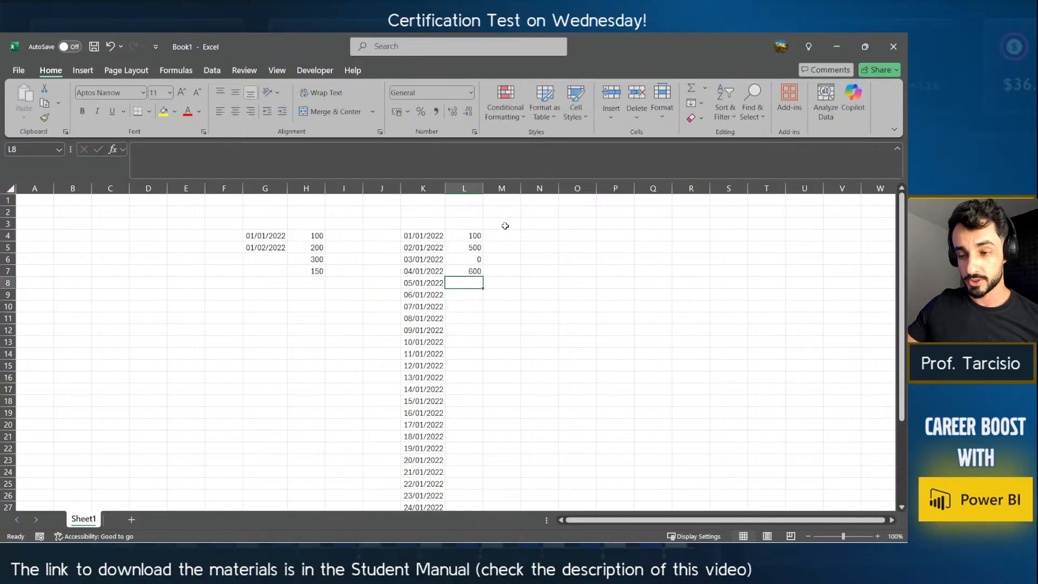
Compare the two-point average block in G4:H7 with the daily date and inventory list in columns K and L.
{"action": "left_click_drag", "start_coordinate": [316, 273], "coordinate": [266, 238]}
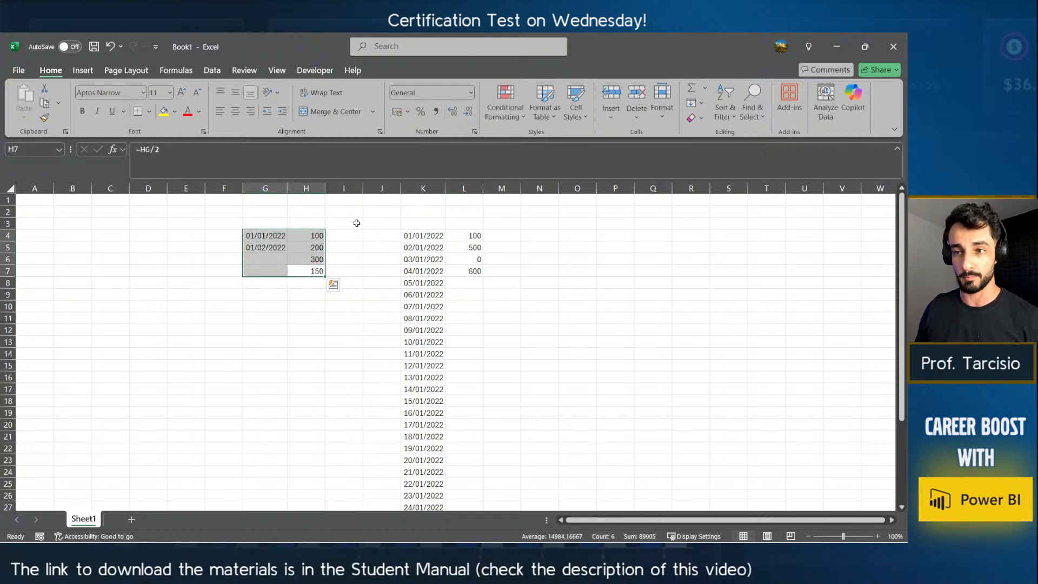
{"action": "left_click", "coordinate": [303, 270]}
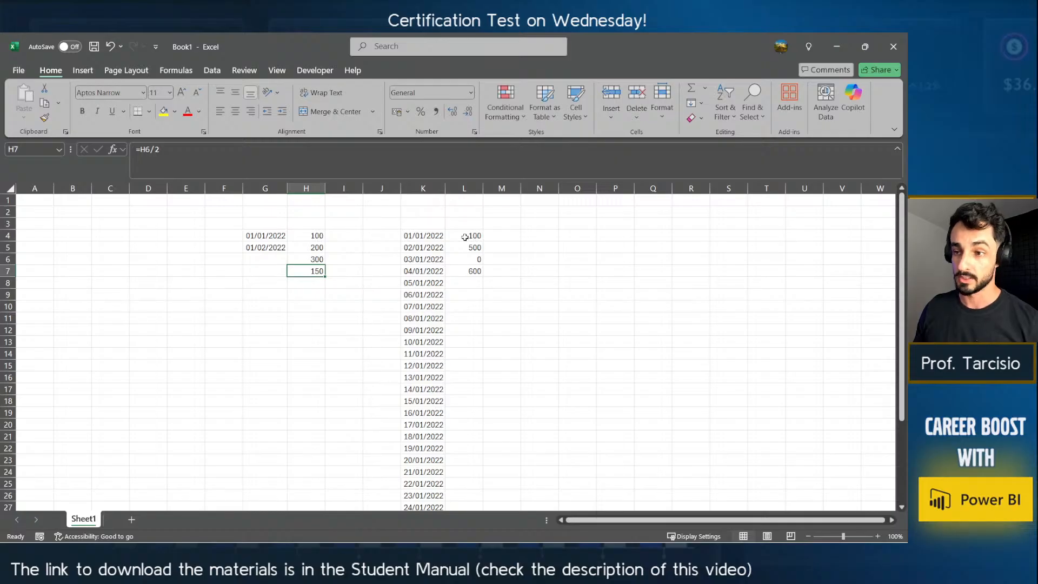
{"action": "left_click_drag", "start_coordinate": [464, 238], "coordinate": [465, 438]}
{"action": "left_click", "coordinate": [565, 203]}
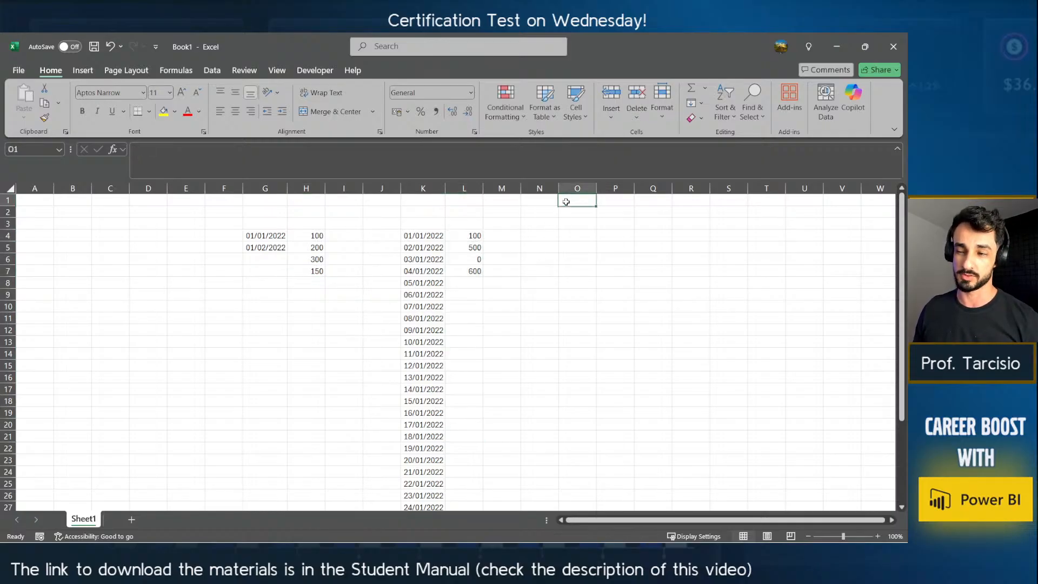
{"action": "left_click", "coordinate": [662, 202]}
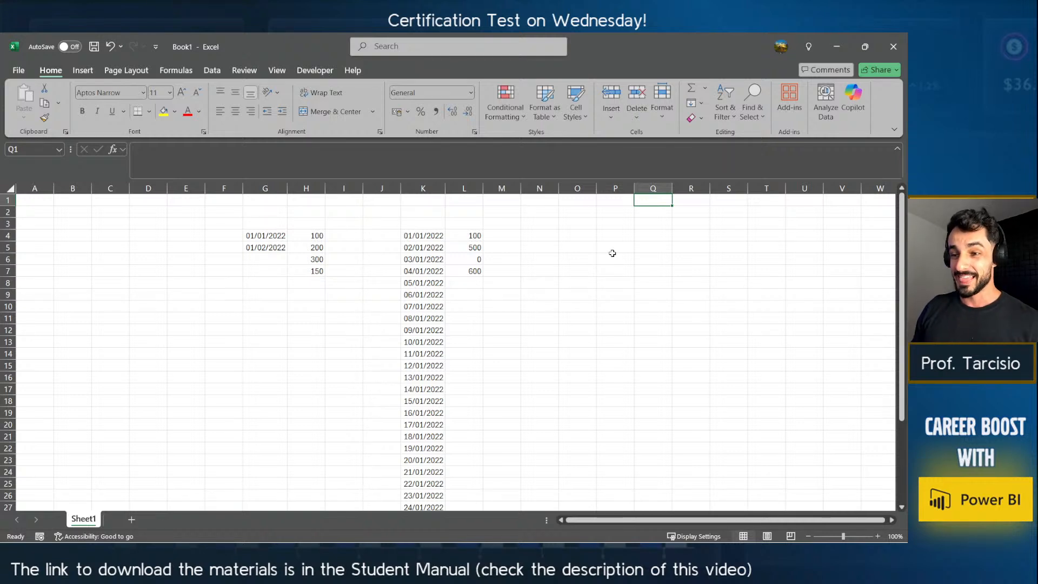
{"action": "left_click_drag", "start_coordinate": [421, 238], "coordinate": [453, 460]}
{"action": "left_click_drag", "start_coordinate": [425, 271], "coordinate": [424, 400]}
{"action": "left_click_drag", "start_coordinate": [427, 236], "coordinate": [480, 380]}
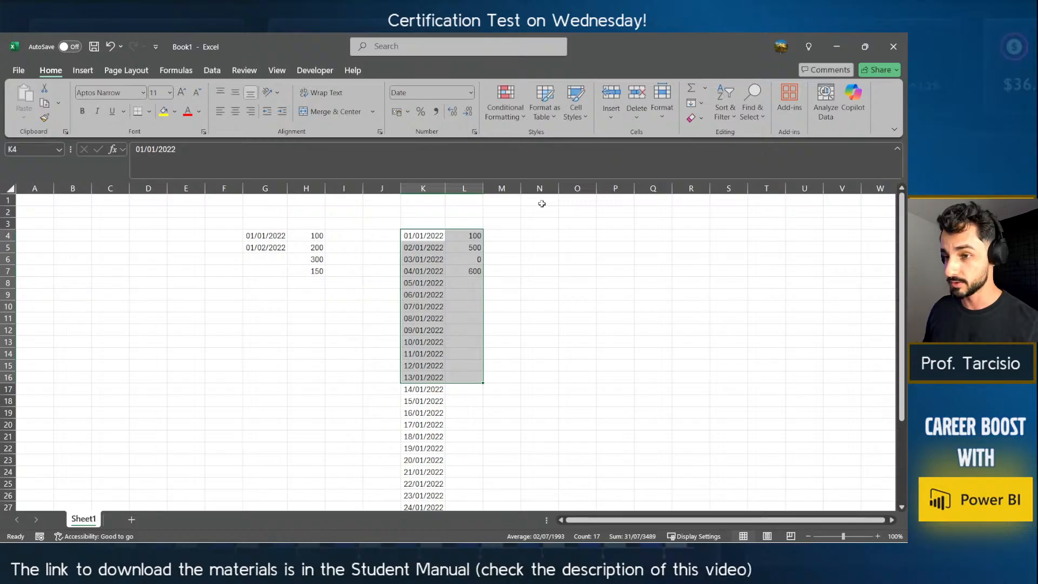
{"action": "left_click", "coordinate": [472, 269]}
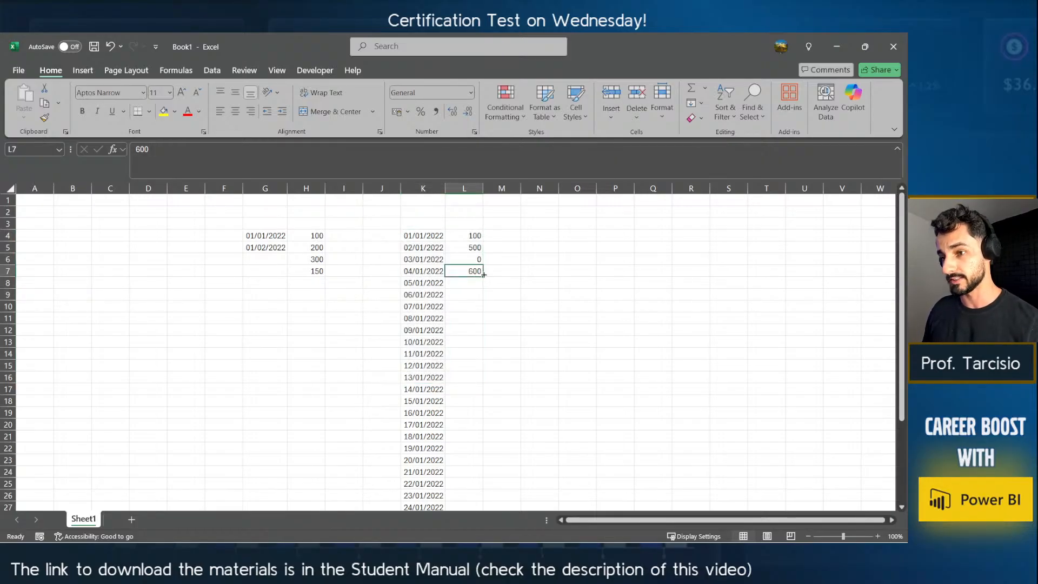
{"action": "left_click_drag", "start_coordinate": [267, 236], "coordinate": [300, 282]}
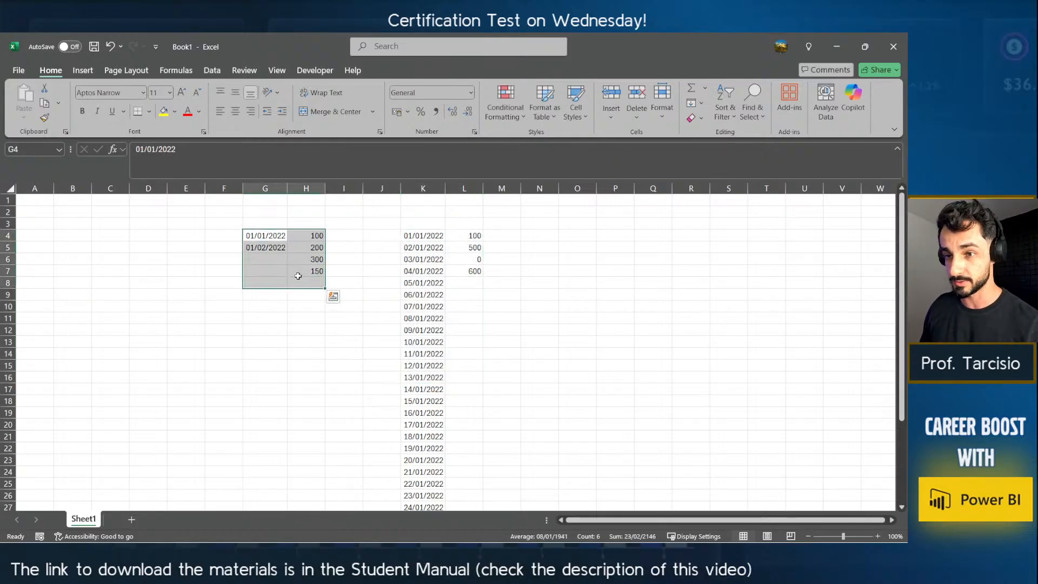
{"action": "left_click_drag", "start_coordinate": [417, 239], "coordinate": [463, 413]}
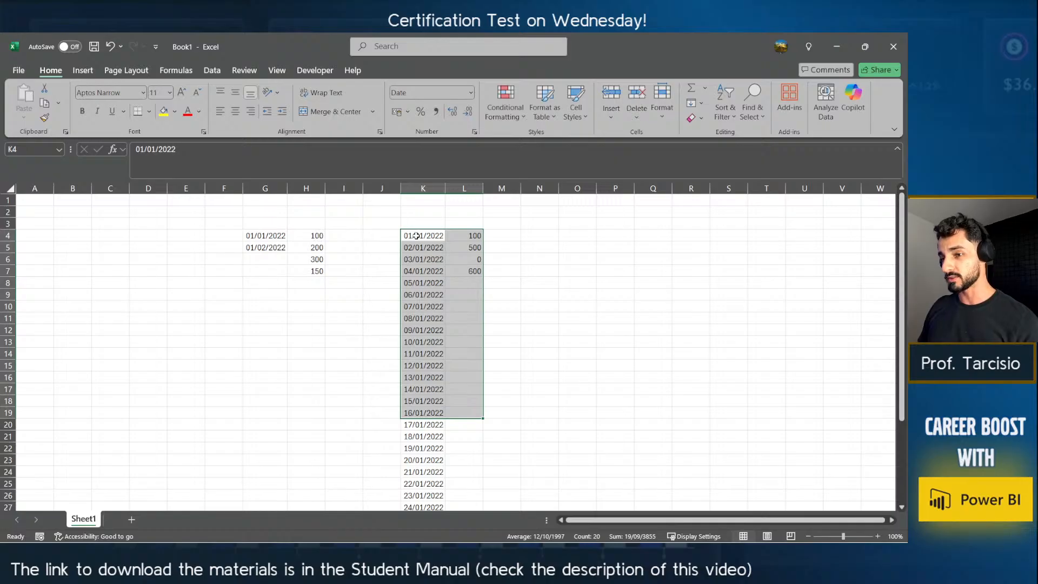
{"action": "left_click_drag", "start_coordinate": [413, 236], "coordinate": [480, 373]}
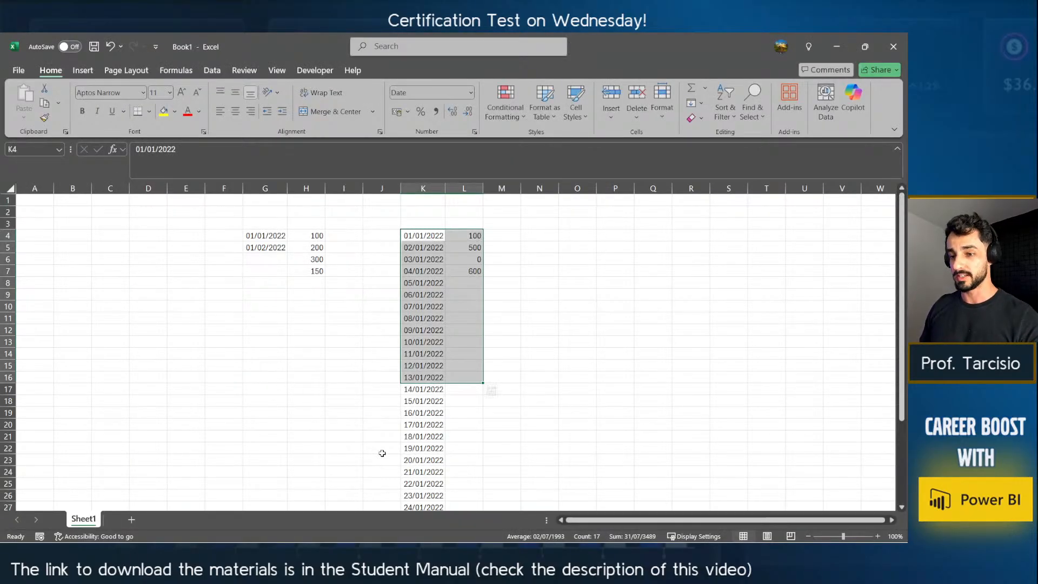
Switch to the AI chat and draft the message "Alright, change my Measure to use the AVERAGEX from the dates of the dCalendar".
{"action": "key", "text": "alt+Tab"}
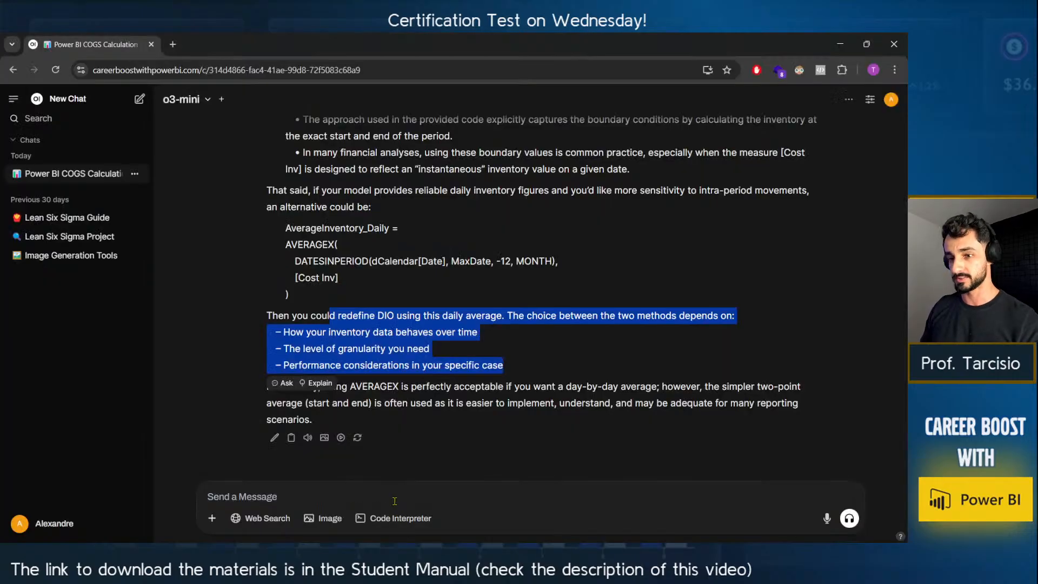
{"action": "left_click", "coordinate": [385, 494]}
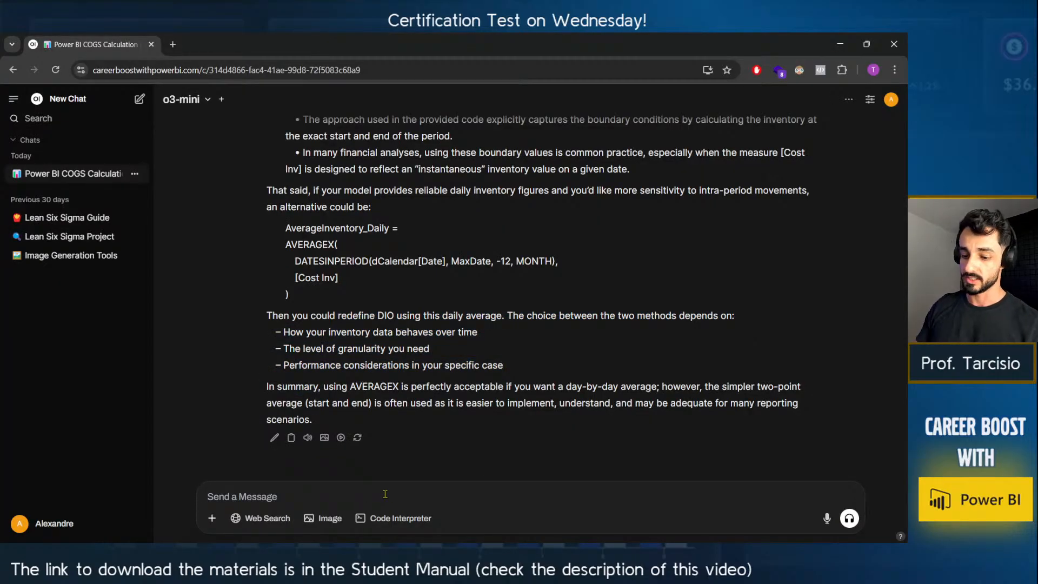
{"action": "type", "text": "aLRIGHT"}
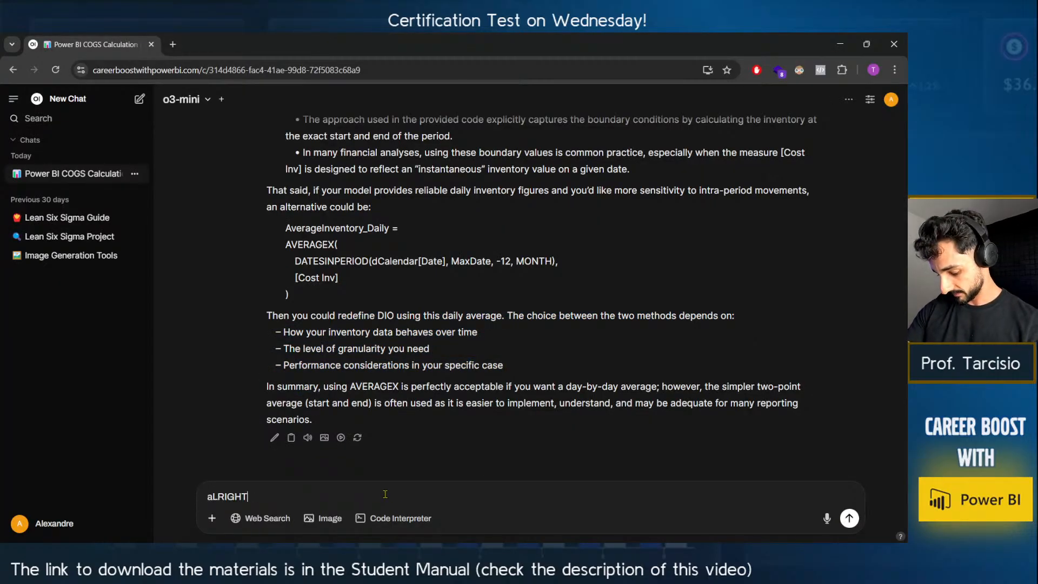
{"action": "type", "text": ","}
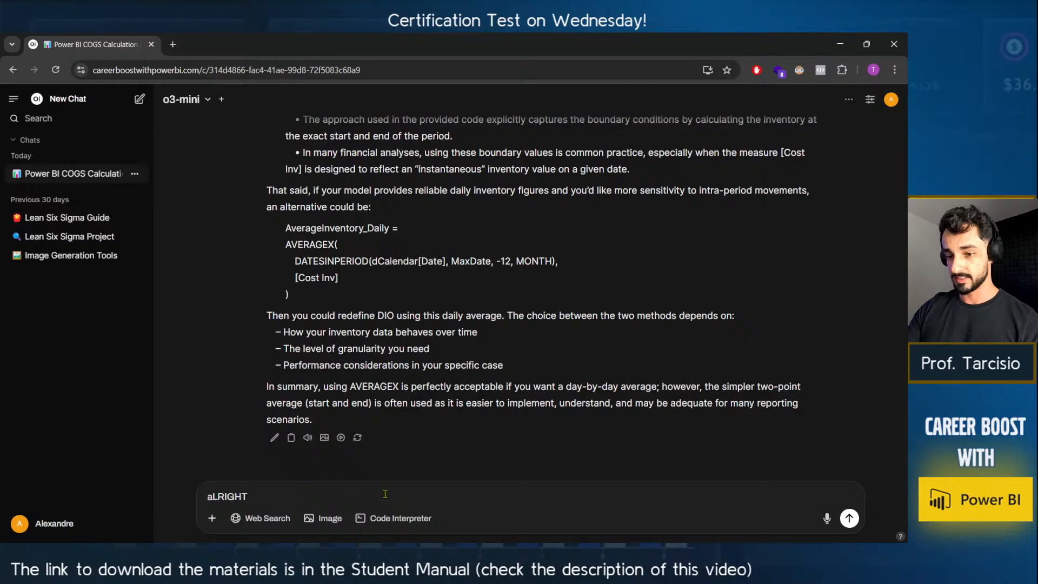
{"action": "key", "text": "ctrl+a"}
{"action": "key", "text": "BackSpace"}
{"action": "type", "text": "Alright, c"}
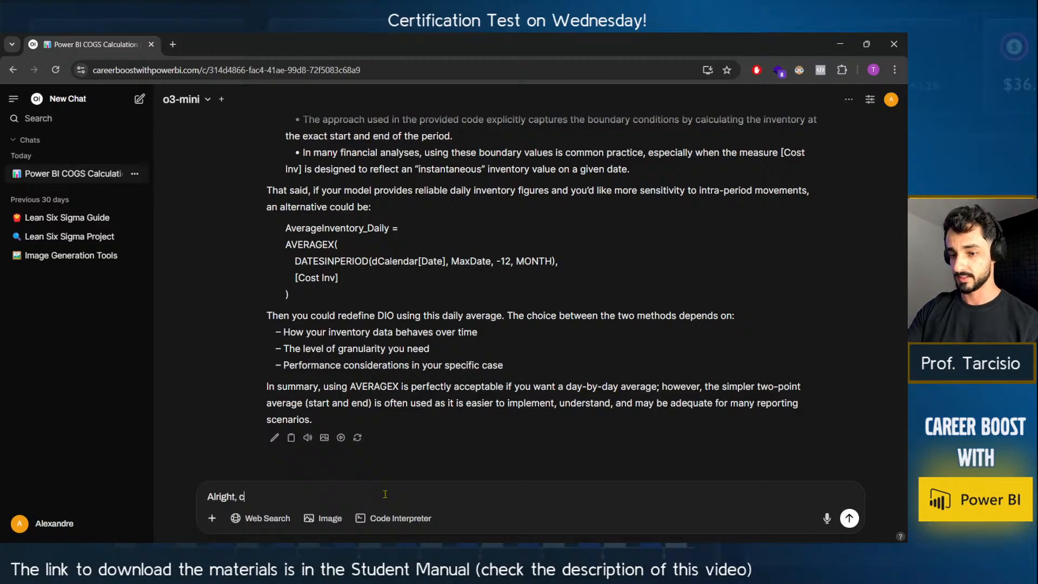
{"action": "type", "text": "hange my"}
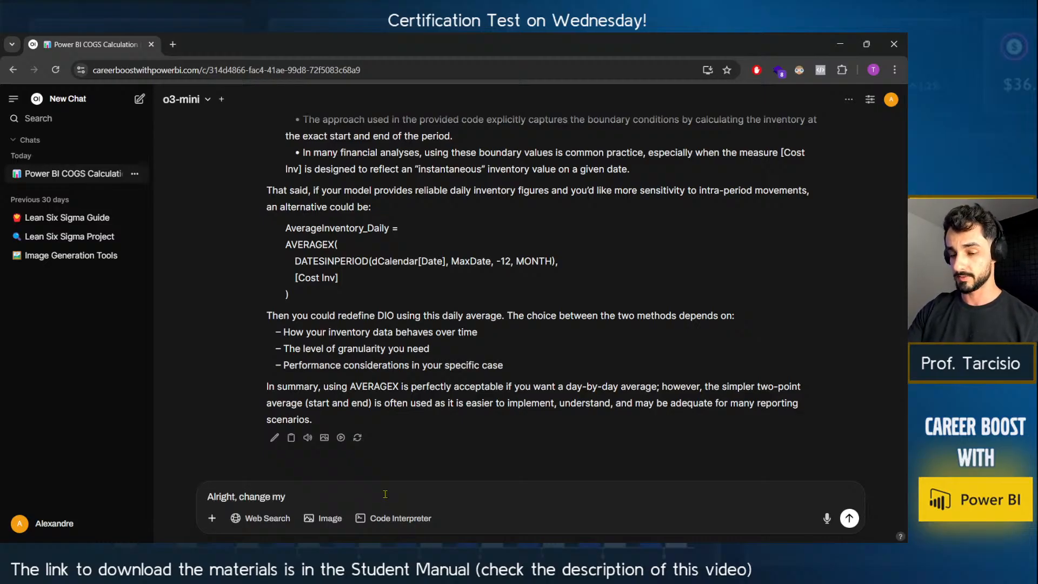
{"action": "type", "text": " Measure to"}
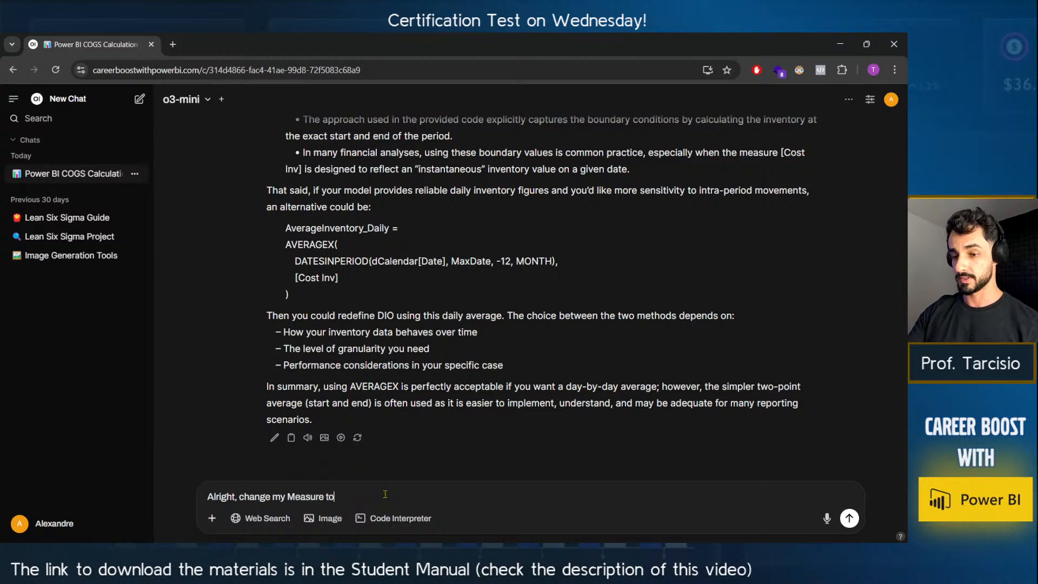
{"action": "type", "text": " use the AVERA"}
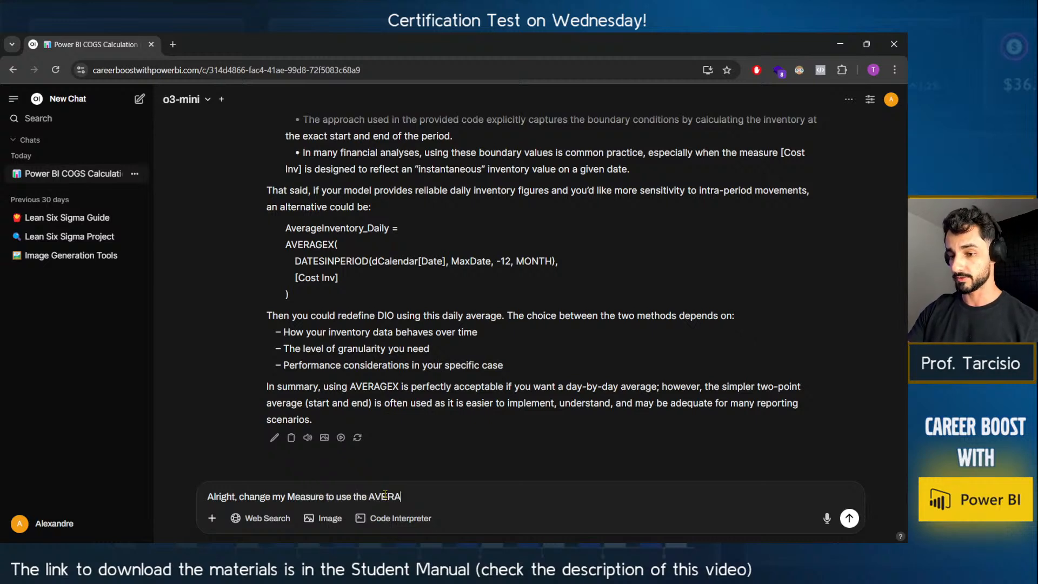
{"action": "type", "text": "GEX from the"}
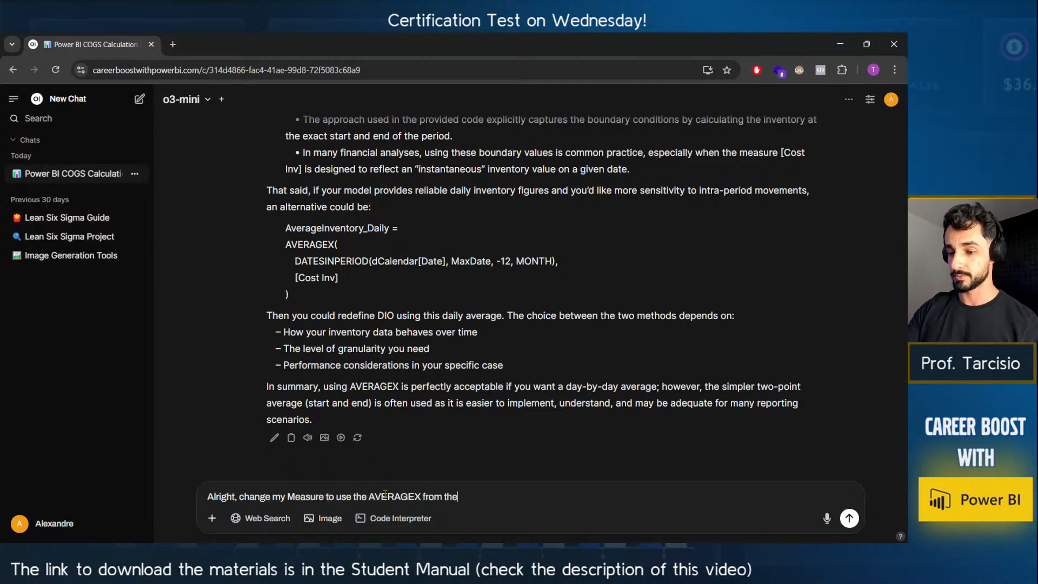
{"action": "key", "text": "BackSpace"}
{"action": "type", "text": "e da"}
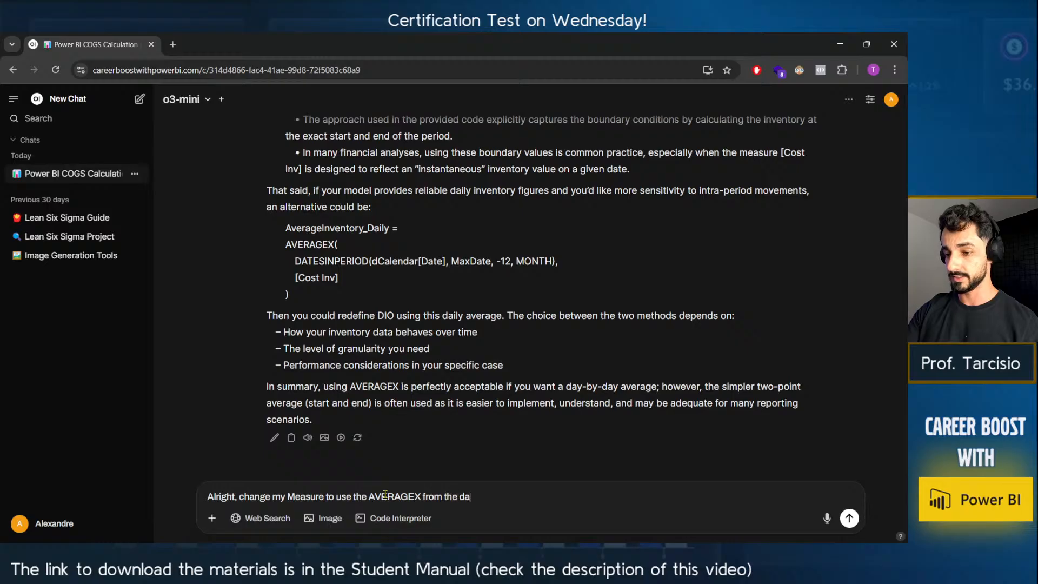
{"action": "type", "text": "tes of"}
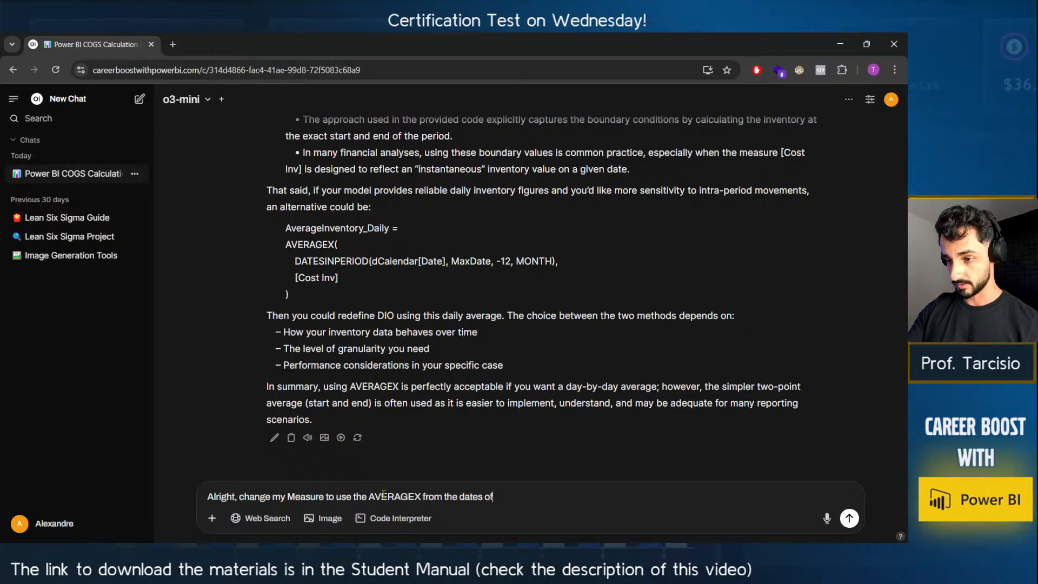
{"action": "type", "text": " the dCalendar"}
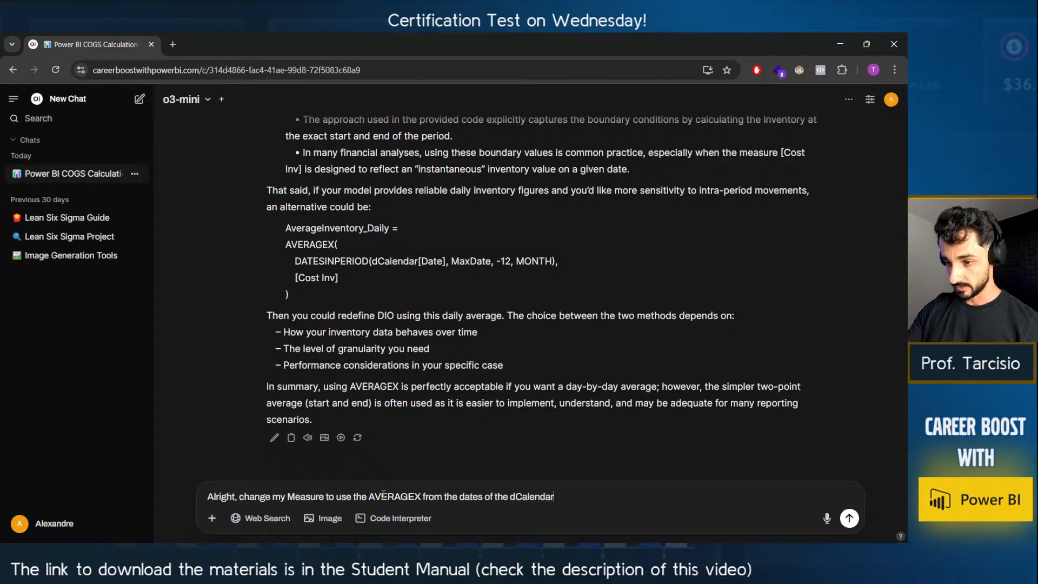
Complete the chat message with ", as I have this granularity per day" and send it.
{"action": "type", "text": ", as I hae"}
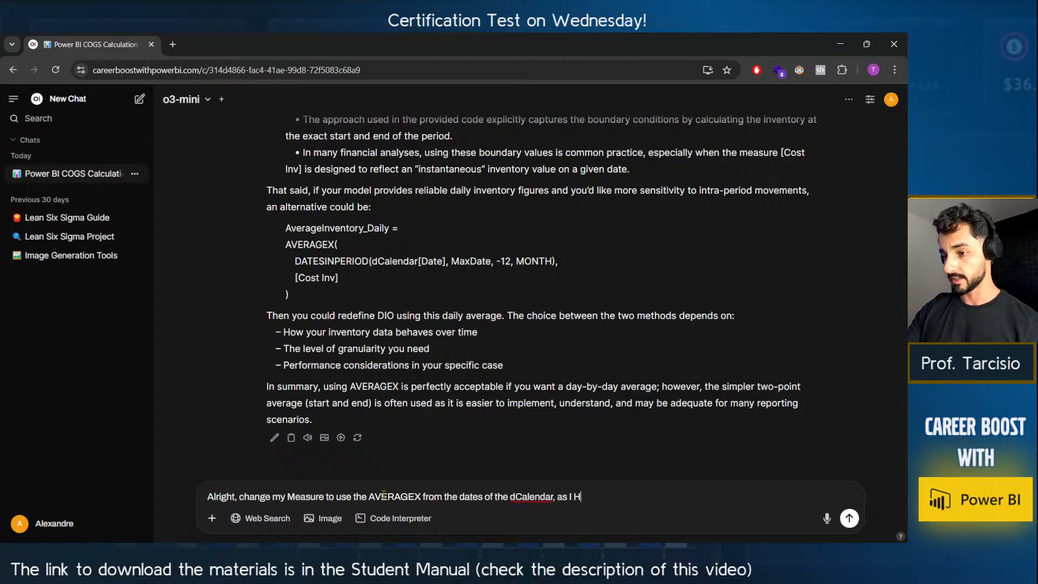
{"action": "key", "text": "BackSpace"}
{"action": "type", "text": "ve this "}
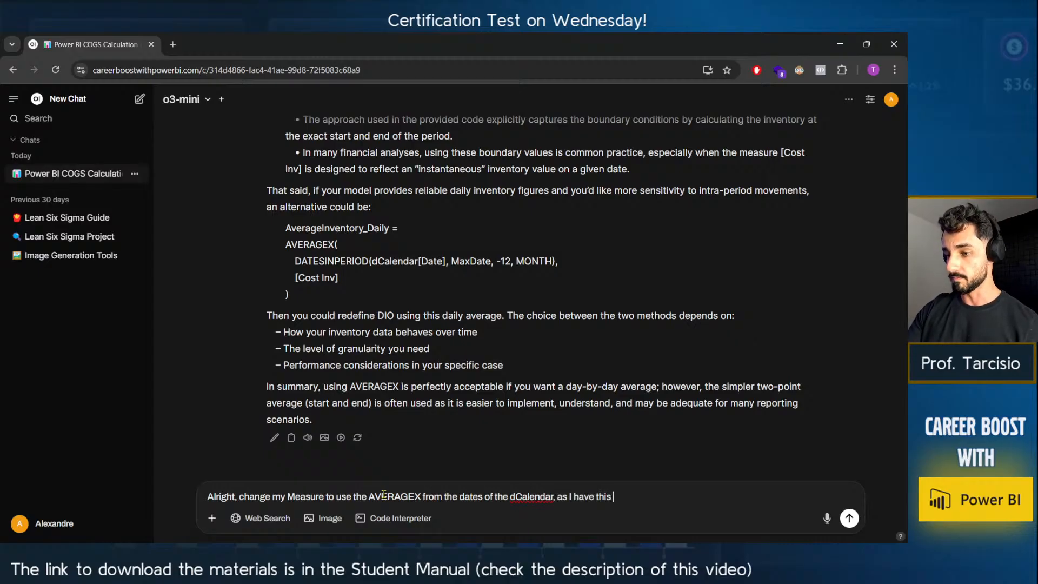
{"action": "type", "text": "granulari"}
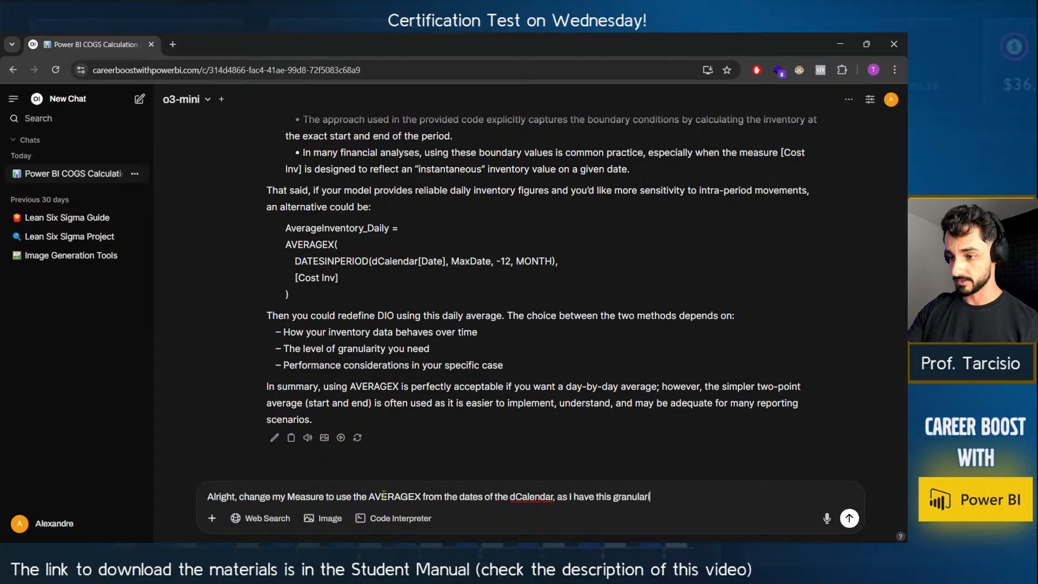
{"action": "type", "text": "ty per day"}
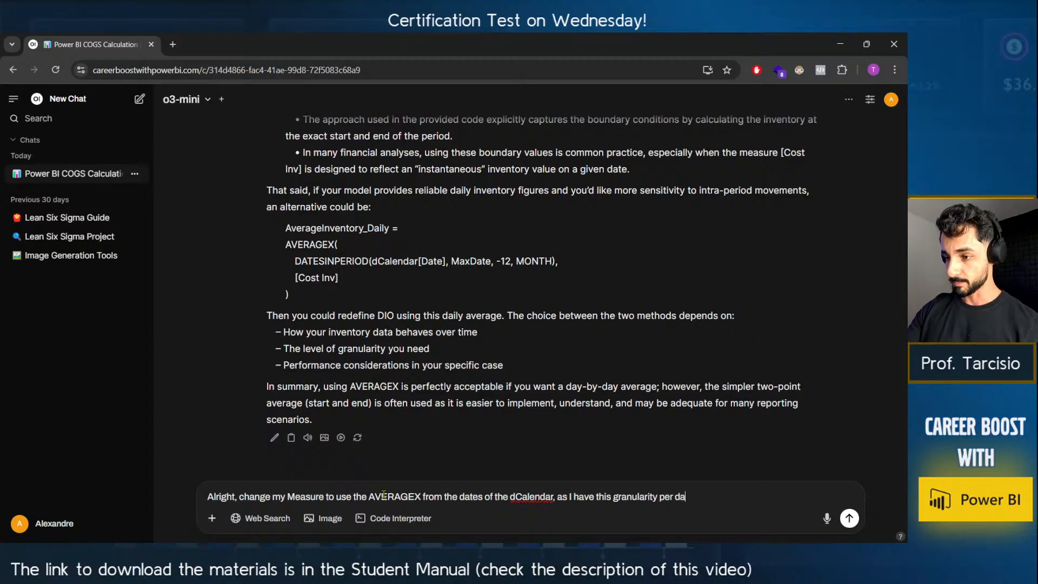
{"action": "key", "text": "Return"}
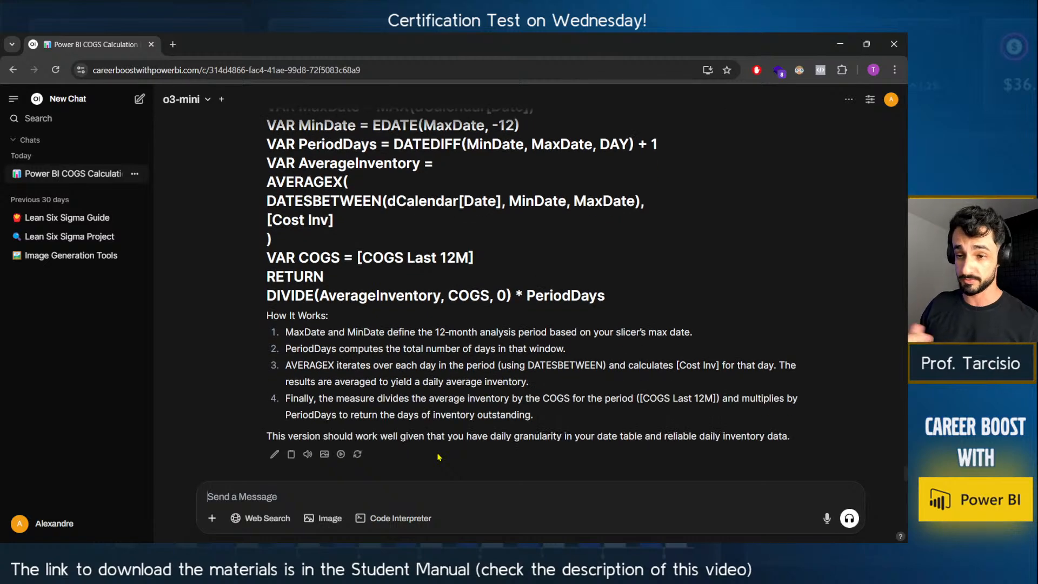
Copy the full revised DIO Last 12M measure code from the AI reply, from its name through the DIVIDE line.
{"action": "scroll", "coordinate": [431, 354], "scroll_direction": "up", "scroll_amount": 2}
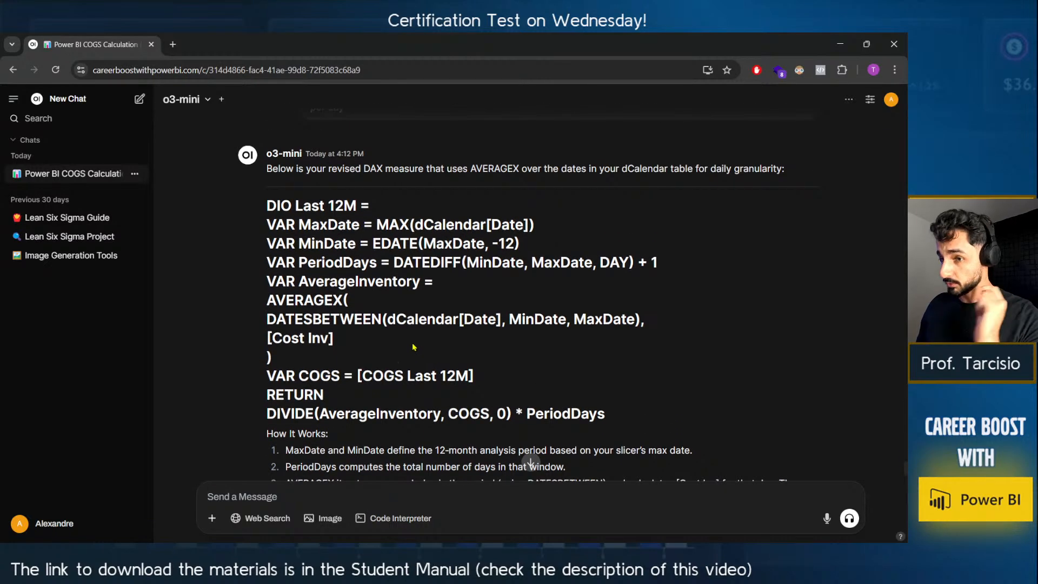
{"action": "left_click_drag", "start_coordinate": [634, 417], "coordinate": [265, 214]}
{"action": "key", "text": "ctrl+c"}
{"action": "scroll", "coordinate": [303, 260], "scroll_direction": "down", "scroll_amount": 2}
{"action": "scroll", "coordinate": [342, 303], "scroll_direction": "up", "scroll_amount": 2}
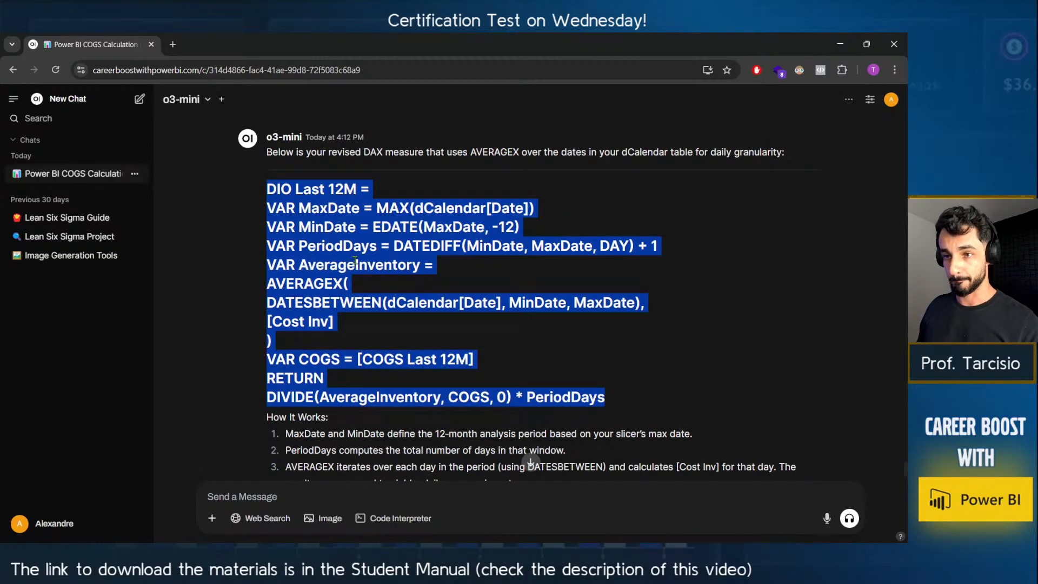
Switch to Power BI Desktop and replace the entire measure formula with the copied AVERAGEX version of DIO Last 12M.
{"action": "key", "text": "alt+Tab"}
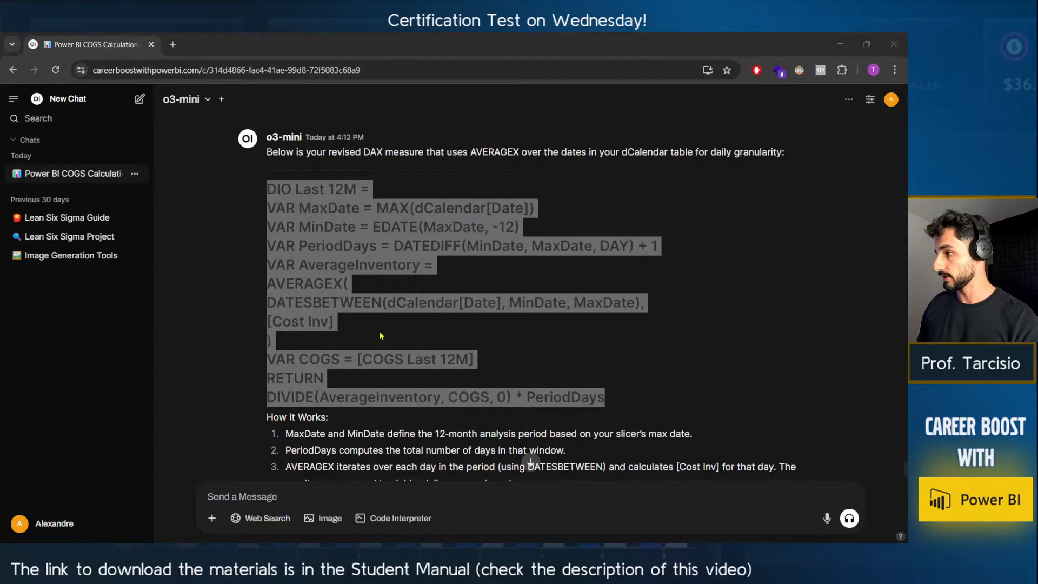
{"action": "key", "text": "alt+Tab"}
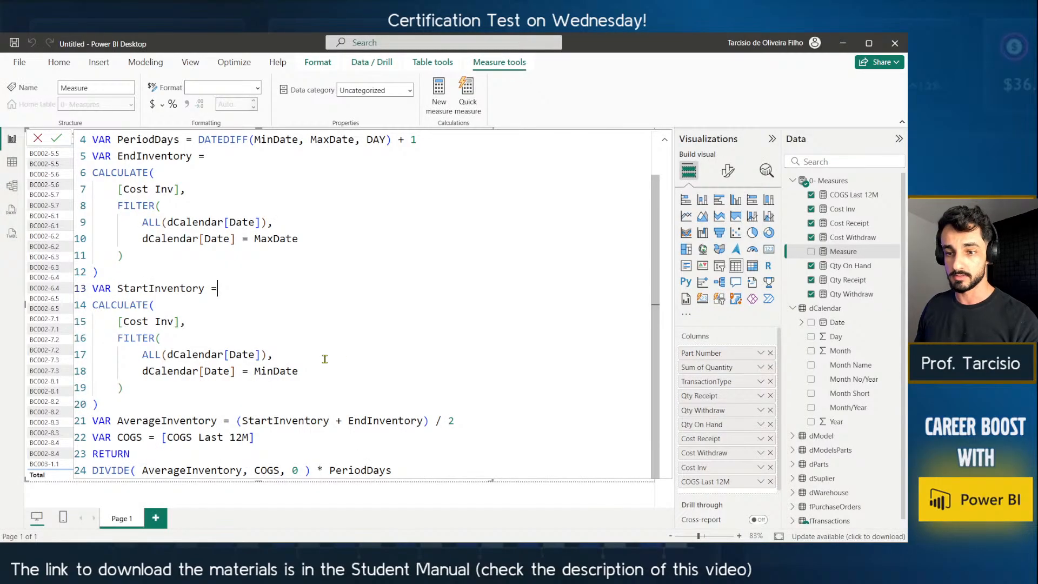
{"action": "key", "text": "ctrl+a"}
{"action": "key", "text": "ctrl+v"}
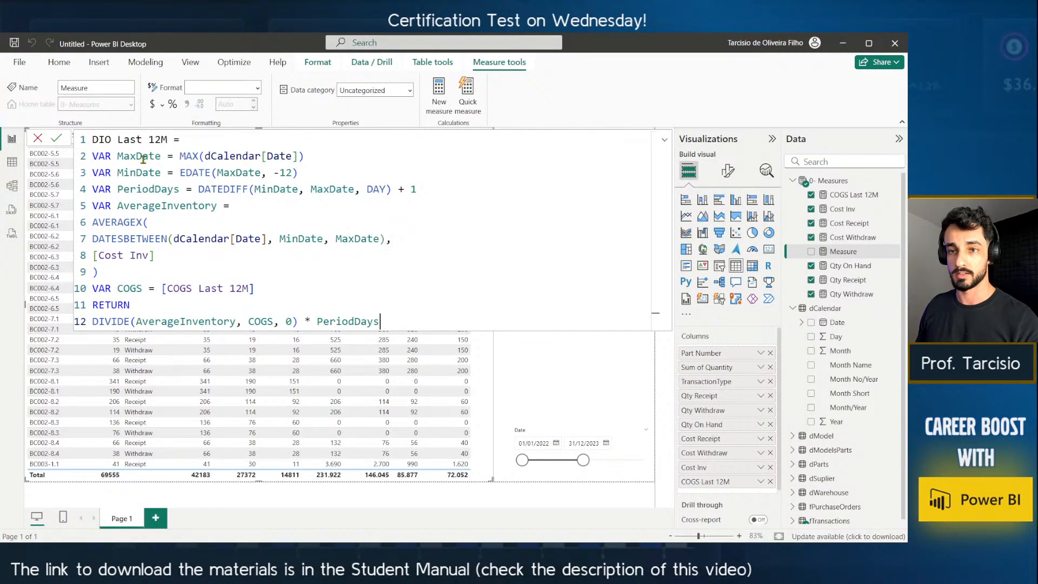
{"action": "left_click_drag", "start_coordinate": [130, 158], "coordinate": [178, 163]}
{"action": "left_click_drag", "start_coordinate": [138, 190], "coordinate": [156, 192]}
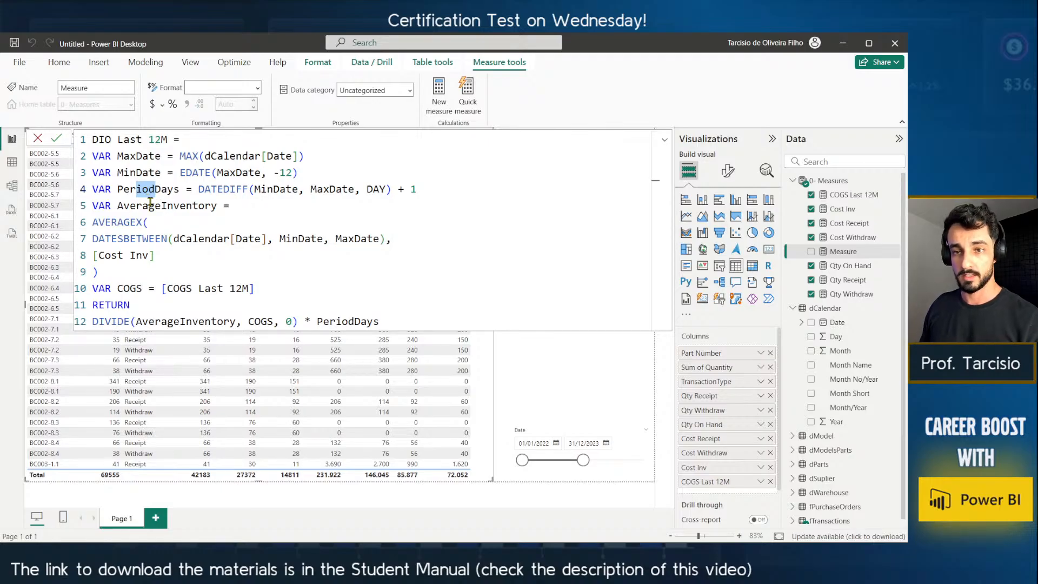
Indent the DATESBETWEEN and [Cost Inv] lines inside the AVERAGEX function of the DIO Last 12M formula.
{"action": "left_click", "coordinate": [149, 206]}
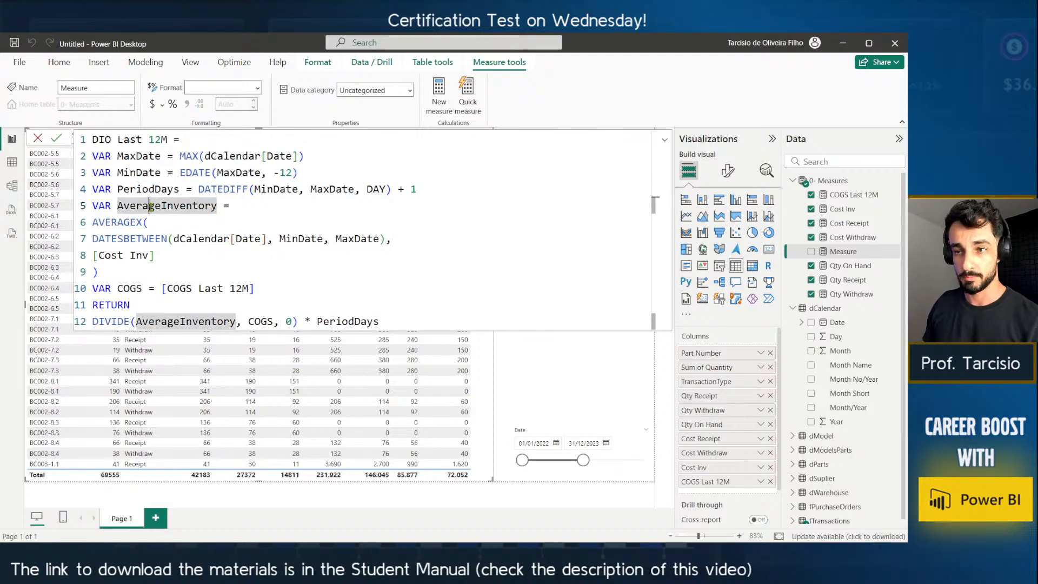
{"action": "left_click", "coordinate": [101, 239]}
{"action": "key", "text": "Tab"}
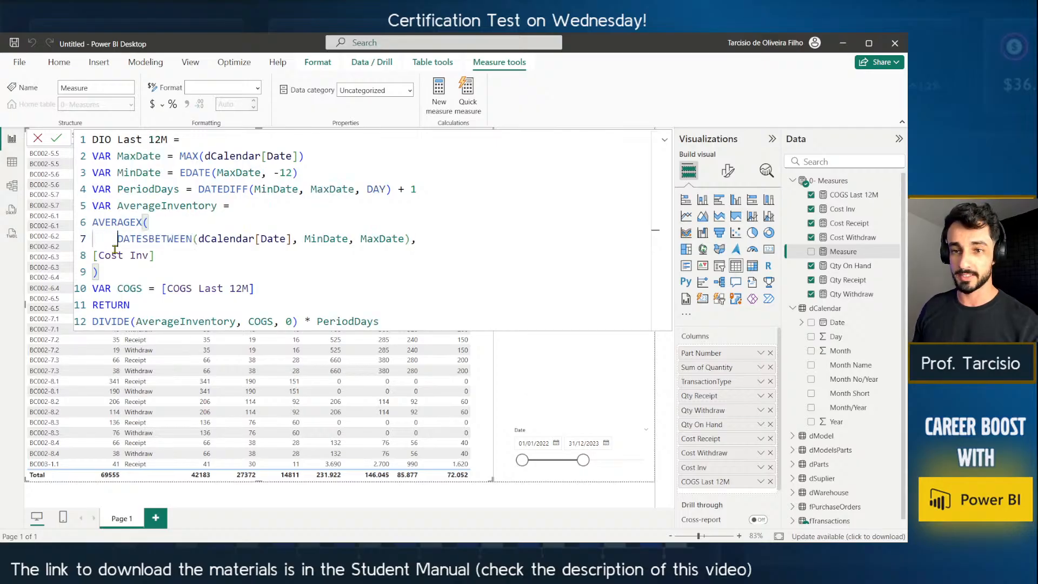
{"action": "scroll", "coordinate": [115, 249], "scroll_direction": "up", "scroll_amount": 3}
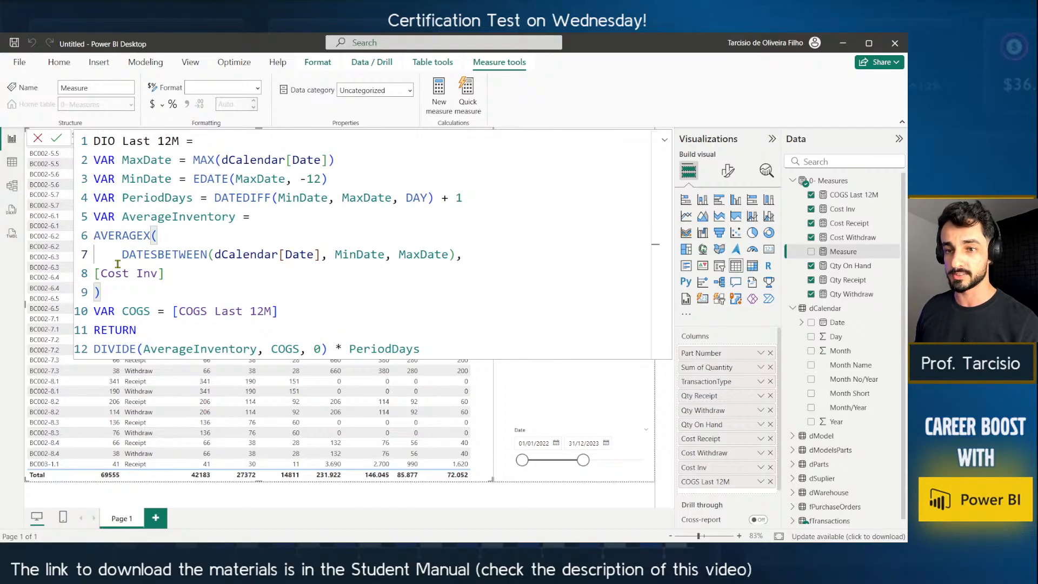
{"action": "left_click", "coordinate": [118, 263]}
{"action": "key", "text": "Tab"}
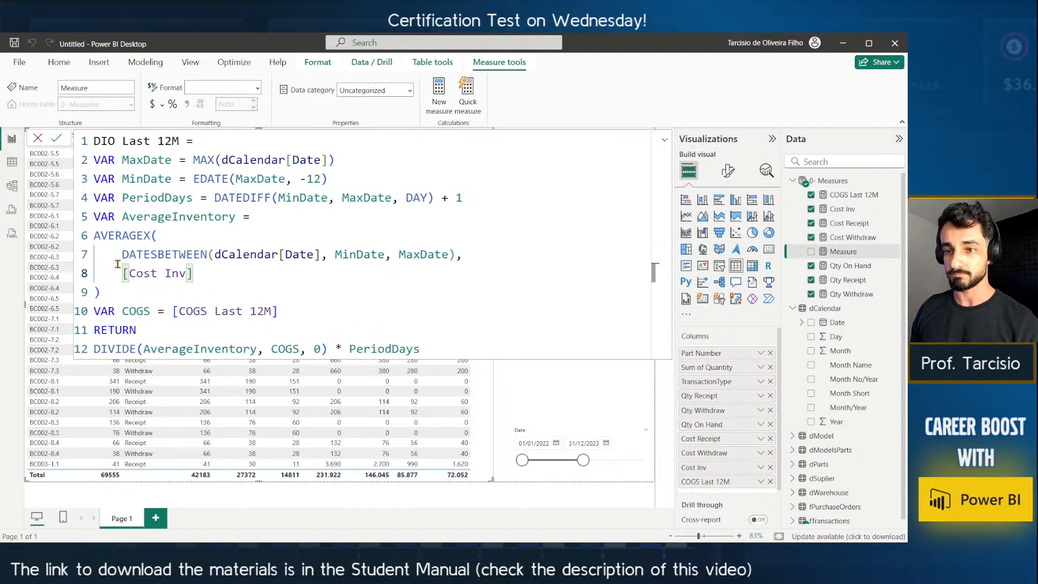
Review the date range, [Cost Inv], COGS and DIVIDE parts of the DIO Last 12M formula and commit the measure.
{"action": "left_click", "coordinate": [217, 262]}
{"action": "left_click_drag", "start_coordinate": [349, 259], "coordinate": [419, 256]}
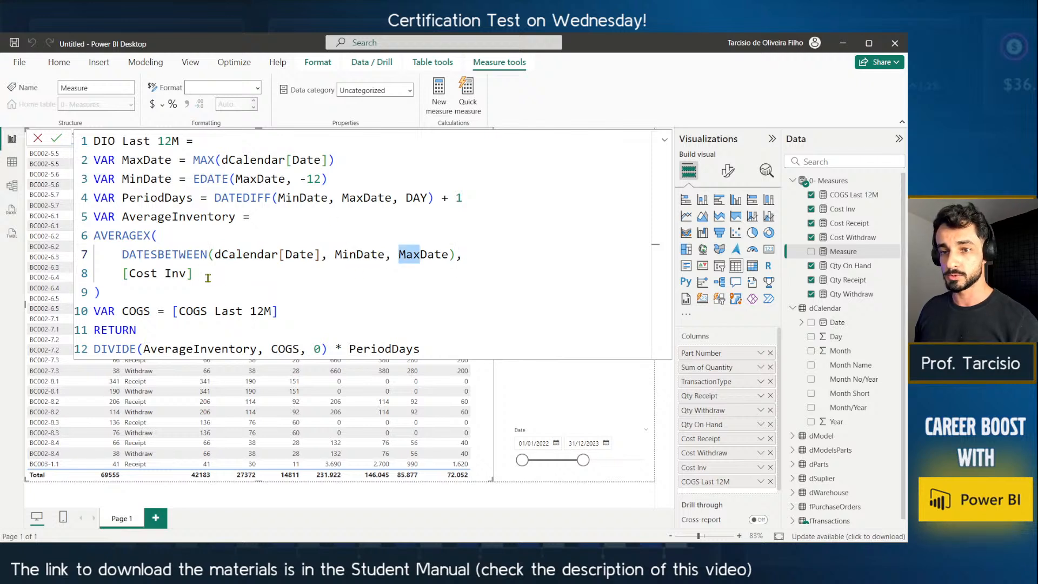
{"action": "left_click_drag", "start_coordinate": [208, 278], "coordinate": [123, 274]}
{"action": "left_click", "coordinate": [180, 274]}
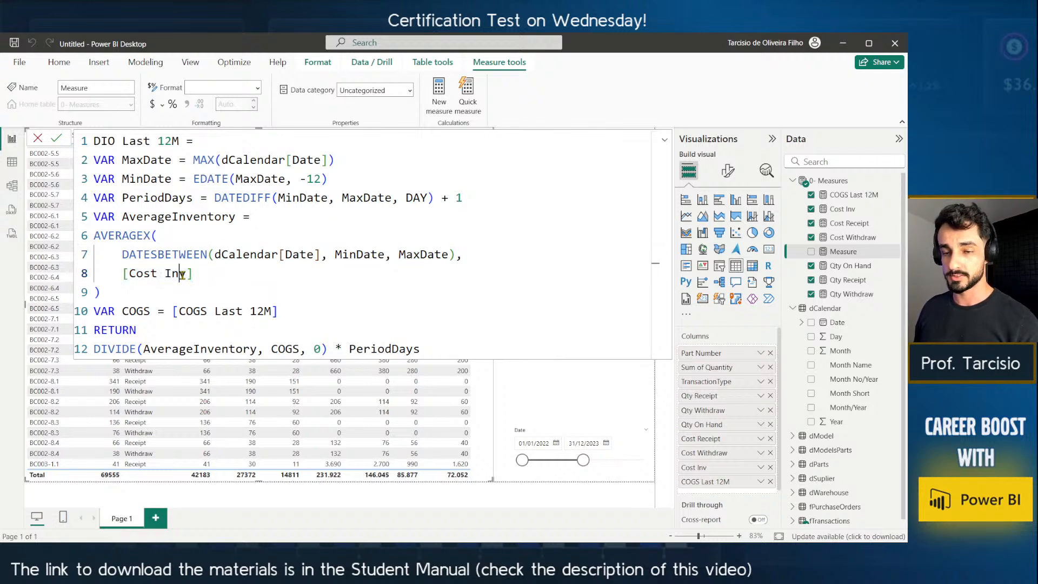
{"action": "left_click_drag", "start_coordinate": [193, 274], "coordinate": [123, 274]}
{"action": "left_click", "coordinate": [123, 312]}
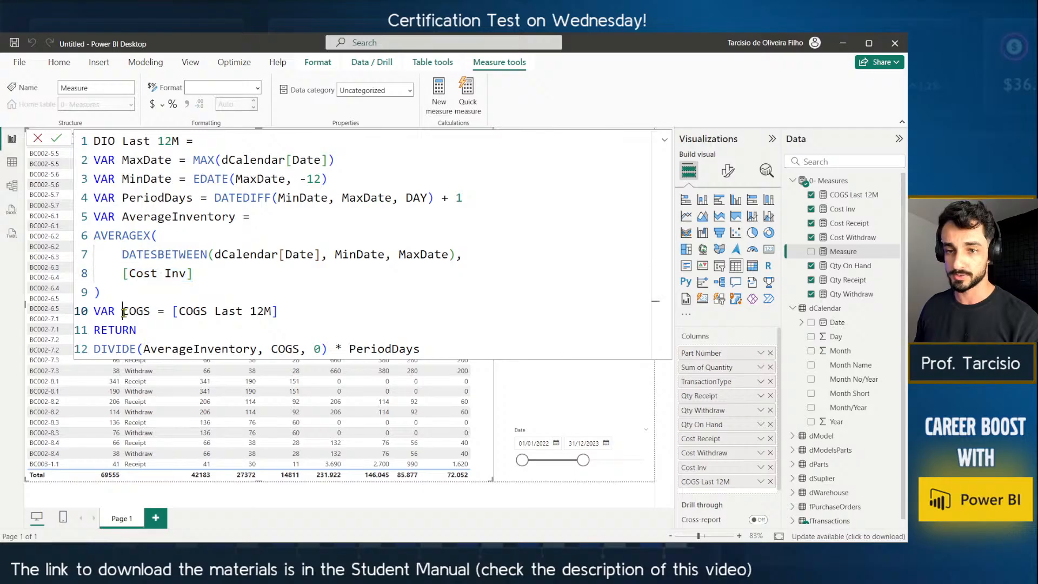
{"action": "left_click_drag", "start_coordinate": [124, 312], "coordinate": [270, 329]}
{"action": "double_click", "coordinate": [236, 349]}
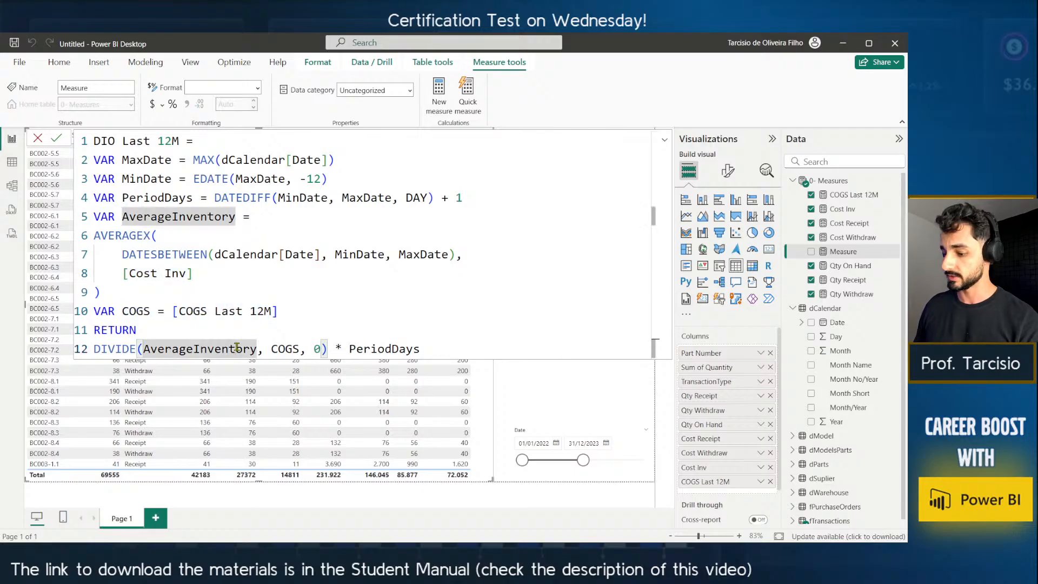
{"action": "key", "text": "Return"}
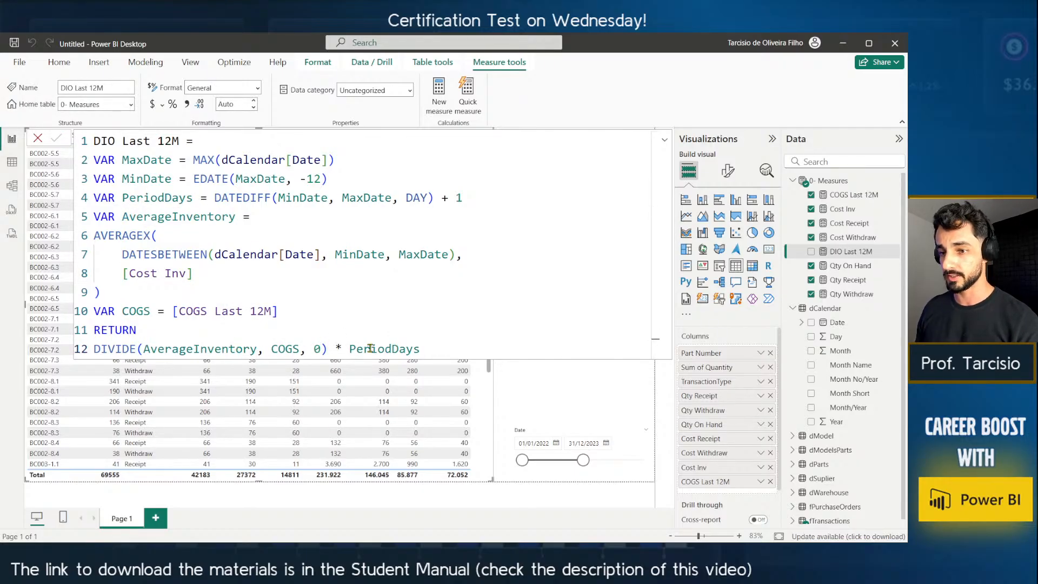
Add the DIO Last 12M measure to the table visual and widen the table to fit the new column.
{"action": "left_click", "coordinate": [811, 252]}
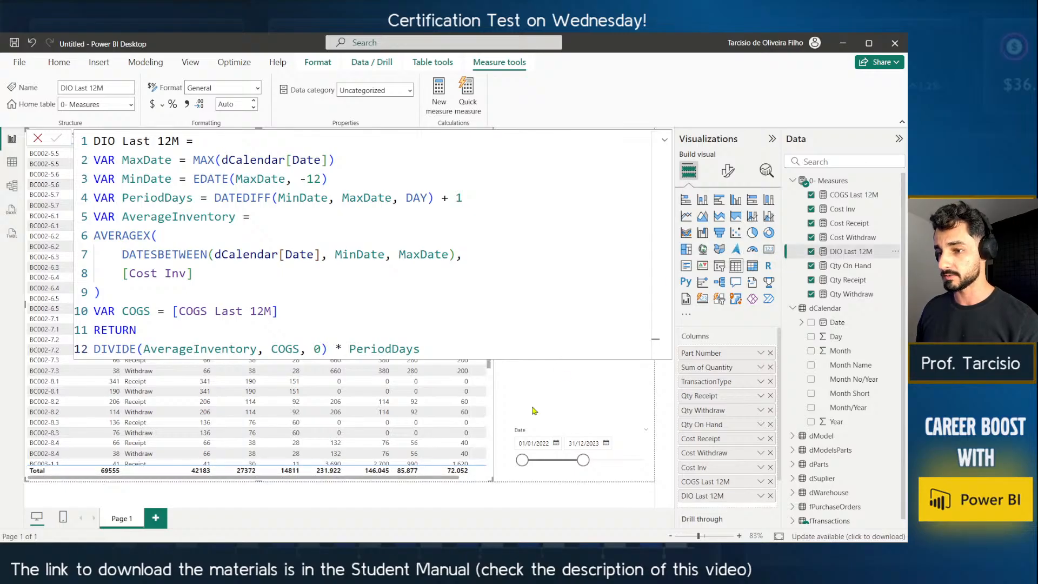
{"action": "left_click", "coordinate": [508, 372]}
{"action": "left_click", "coordinate": [492, 331]}
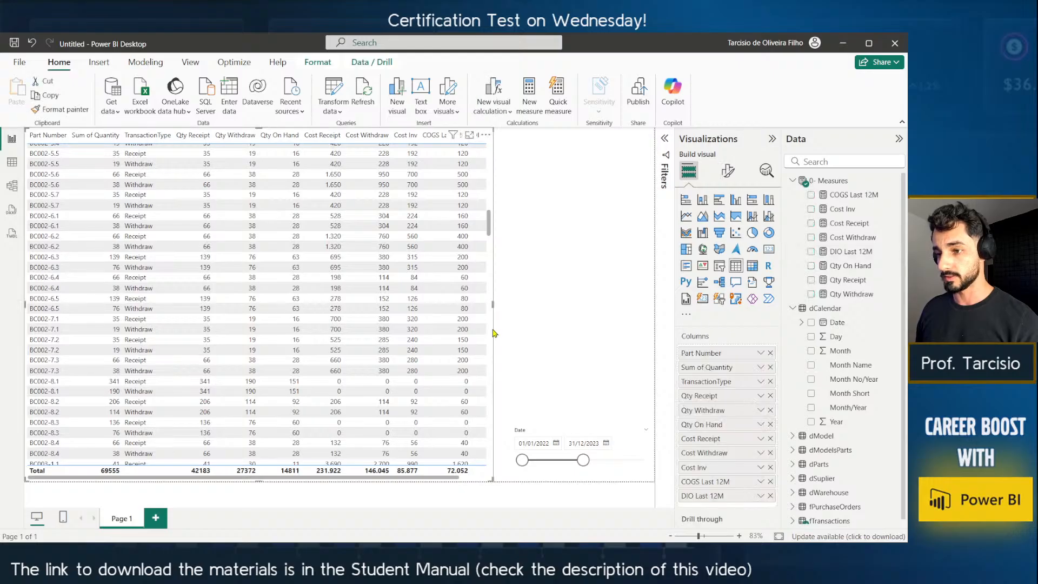
{"action": "left_click_drag", "start_coordinate": [493, 305], "coordinate": [539, 308]}
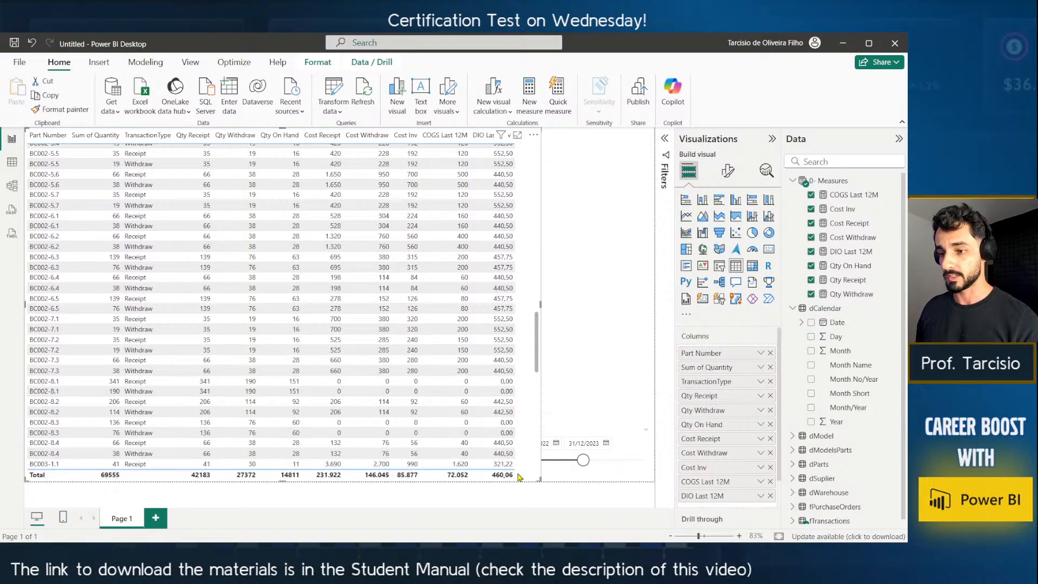
Try different date ranges in the Date slicer, ending with 18/11/2024 to 05/09/2025, to check how DIO Last 12M responds.
{"action": "left_click", "coordinate": [850, 251]}
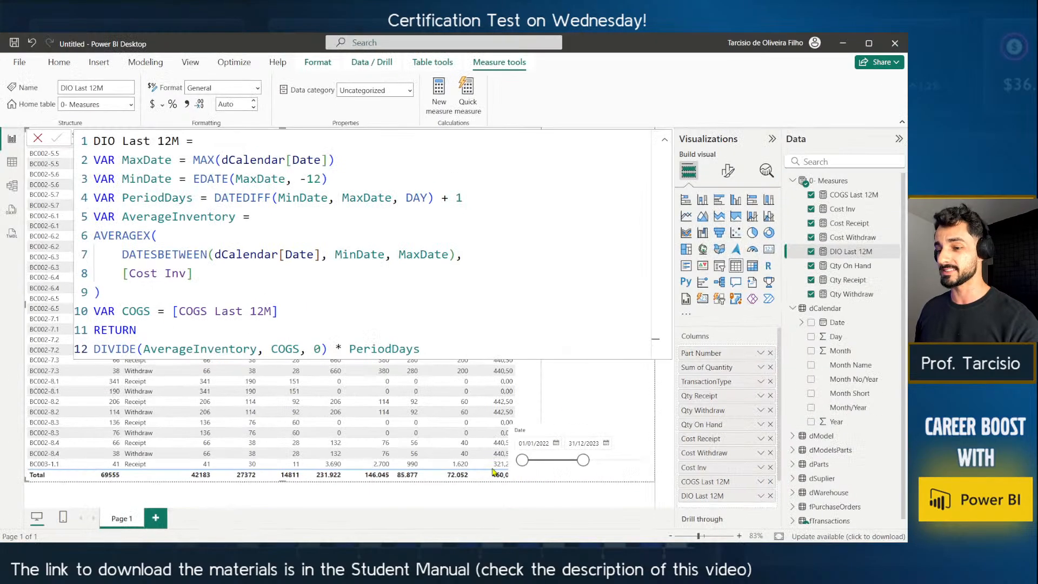
{"action": "left_click", "coordinate": [581, 464]}
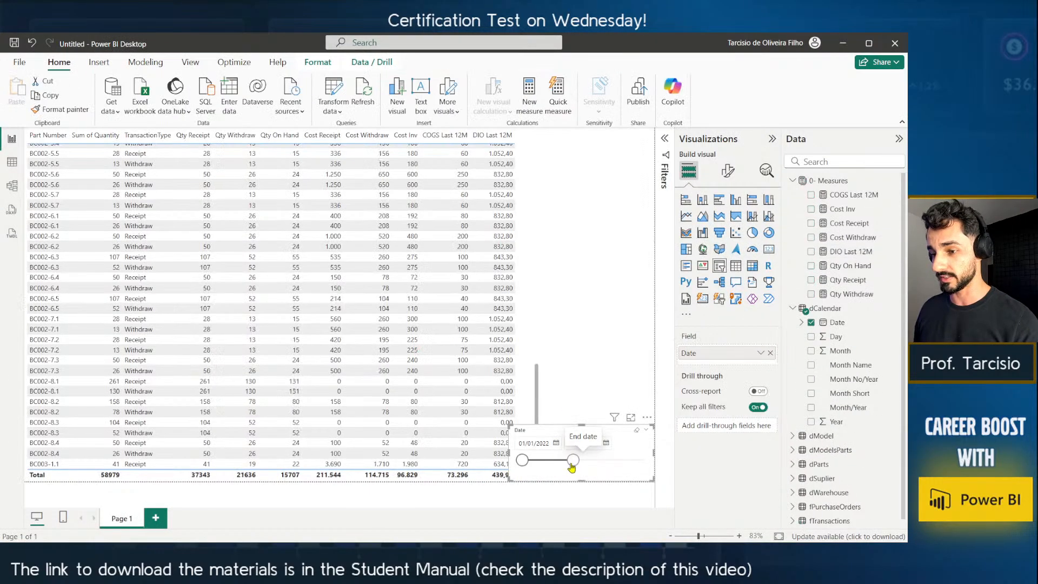
{"action": "mouse_move", "coordinate": [580, 464]}
{"action": "left_mouse_down"}
{"action": "mouse_move", "coordinate": [541, 465]}
{"action": "mouse_move", "coordinate": [599, 459]}
{"action": "left_mouse_up"}
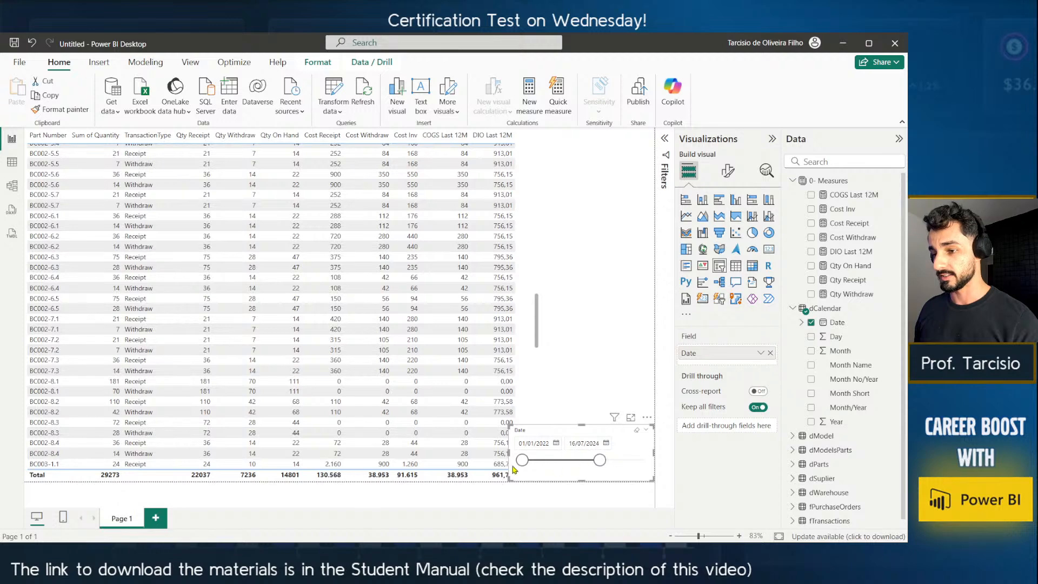
{"action": "left_click_drag", "start_coordinate": [522, 460], "coordinate": [609, 460]}
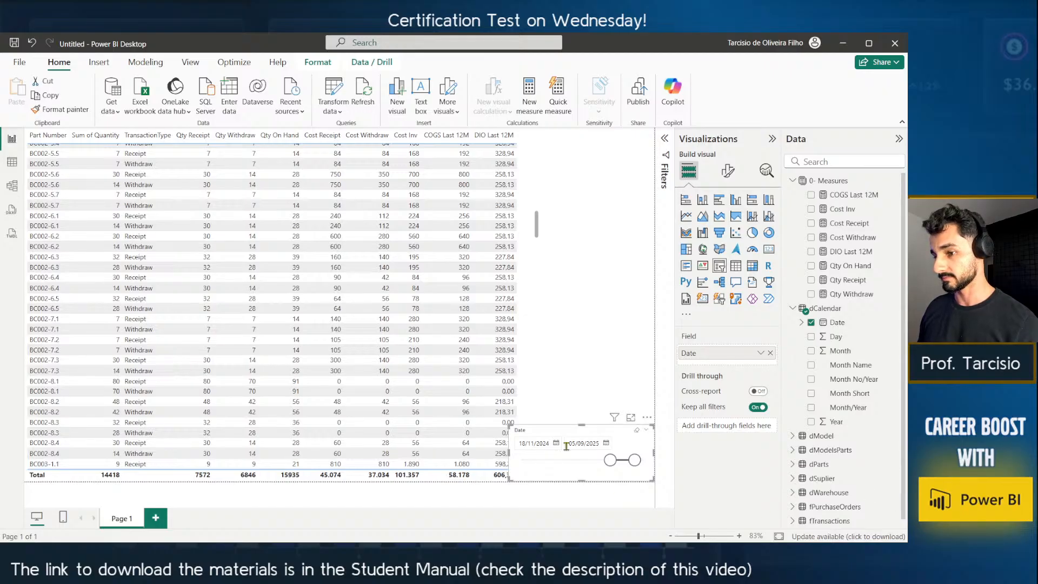
Narrow the Date slicer so it clears the table and set its start date to 01/01/2022.
{"action": "left_click_drag", "start_coordinate": [508, 453], "coordinate": [538, 453]}
{"action": "left_click", "coordinate": [596, 332]}
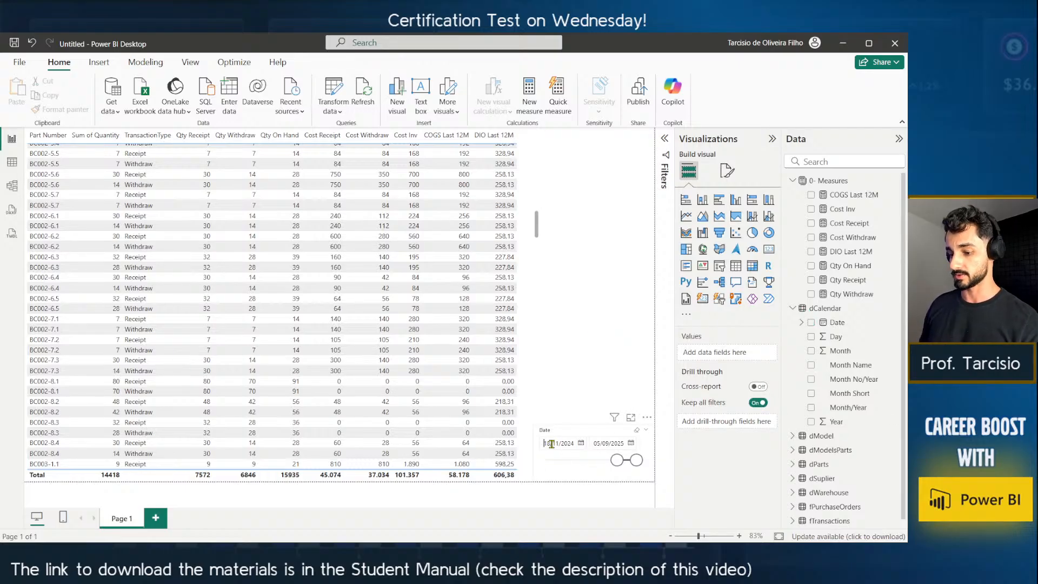
{"action": "key", "text": "Delete"}
{"action": "key", "text": "Delete"}
{"action": "key", "text": "Delete"}
{"action": "key", "text": "Delete"}
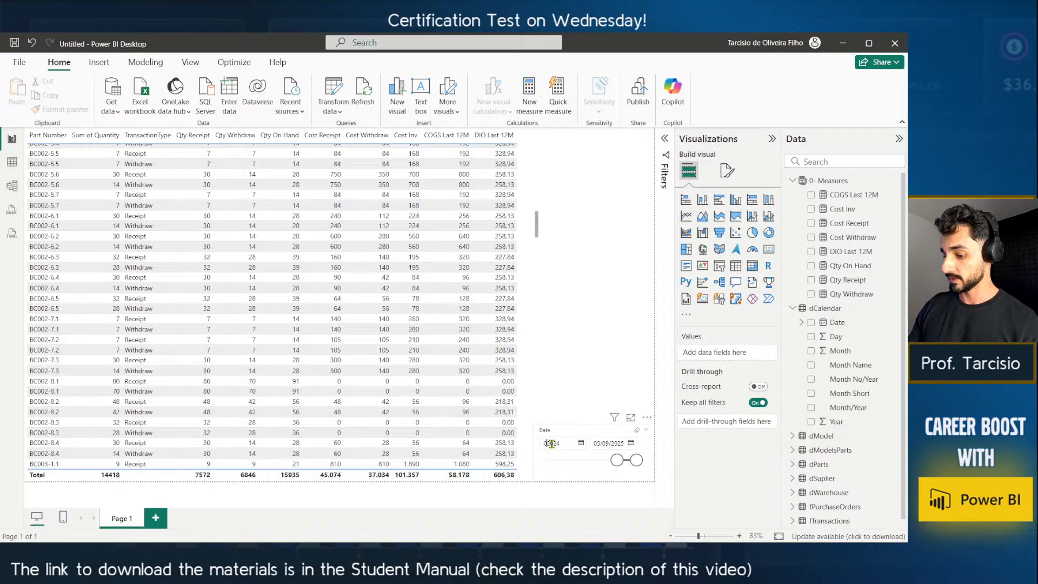
{"action": "type", "text": "01-01"}
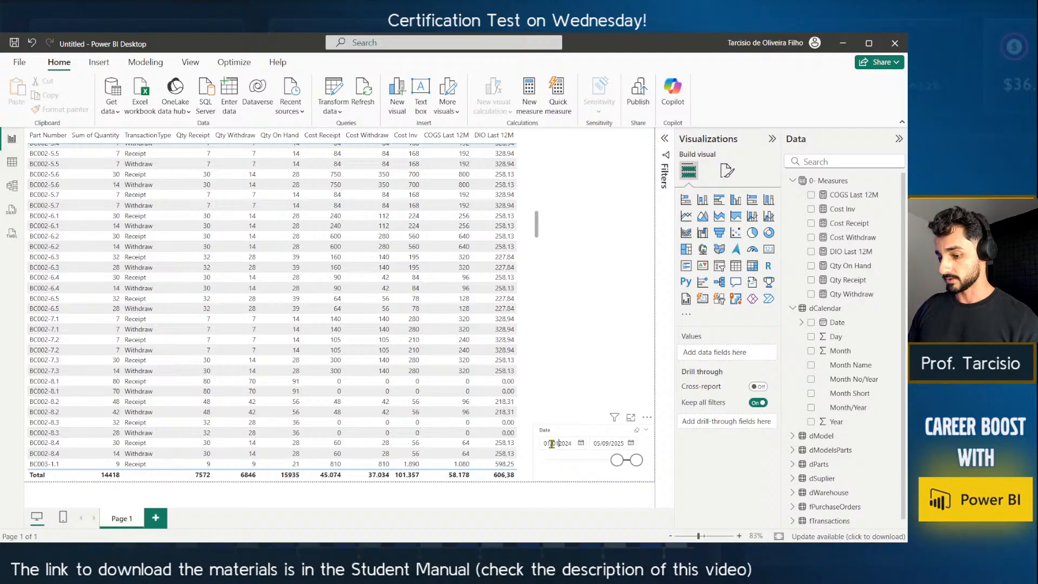
{"action": "type", "text": "-"}
{"action": "key", "text": "Return"}
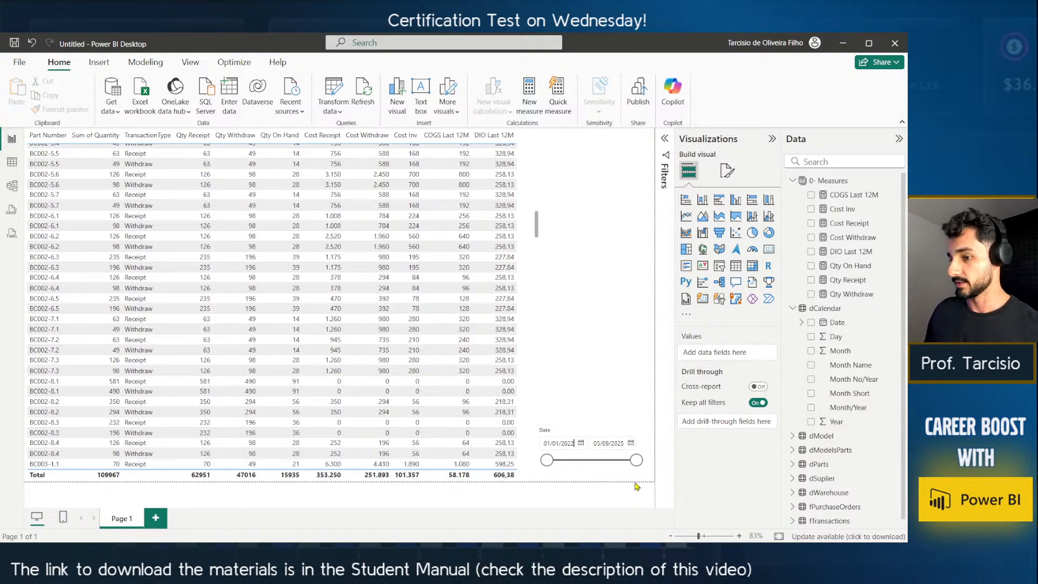
Set the Date slicer's end date to 31/03/2025 using its calendar.
{"action": "left_click", "coordinate": [630, 443]}
{"action": "left_click", "coordinate": [659, 320]}
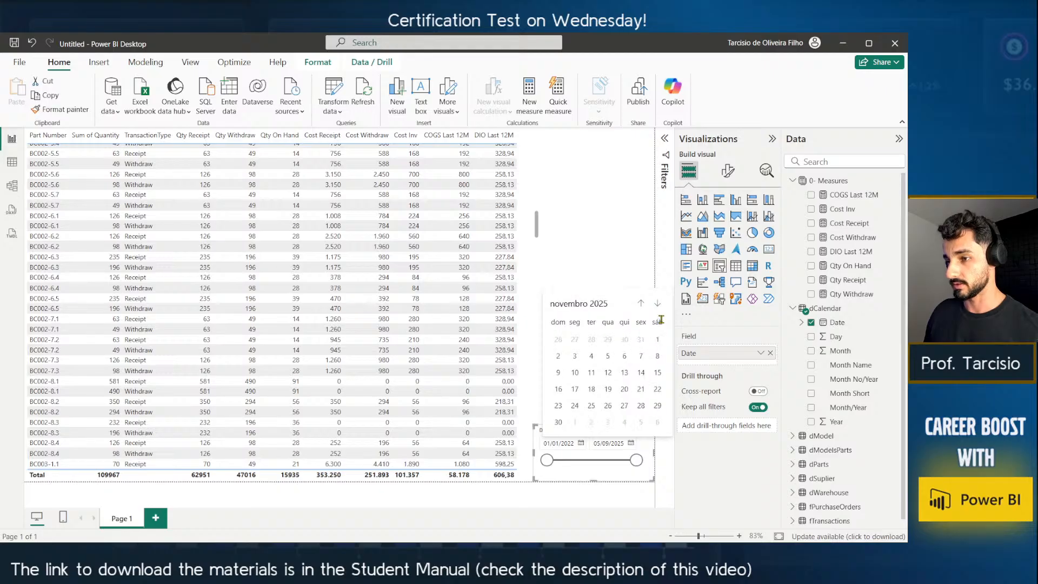
{"action": "left_click", "coordinate": [641, 322]}
{"action": "left_click", "coordinate": [641, 321]}
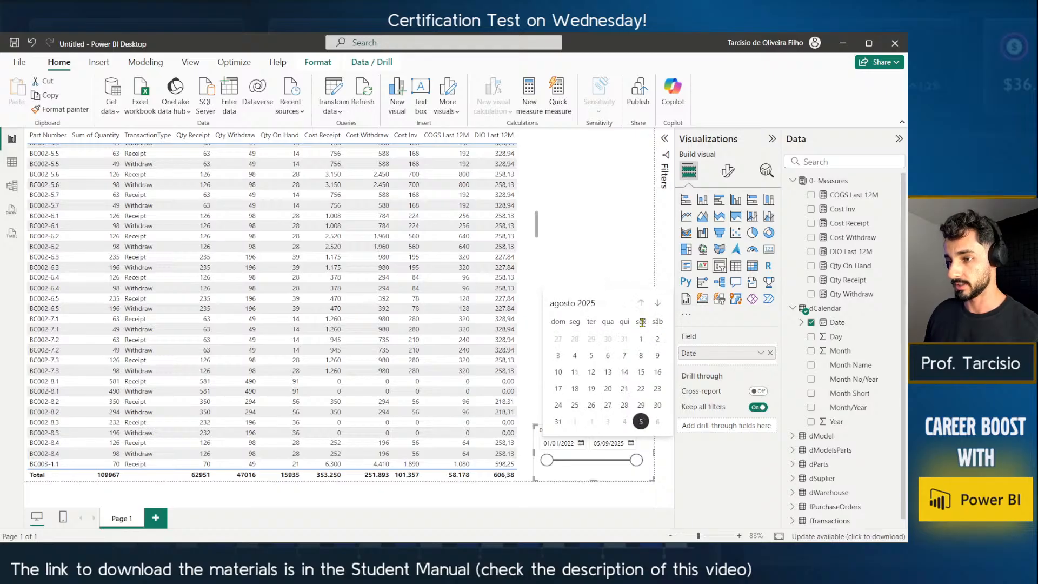
{"action": "left_click", "coordinate": [641, 303]}
{"action": "left_click", "coordinate": [643, 320]}
{"action": "left_click", "coordinate": [643, 319]}
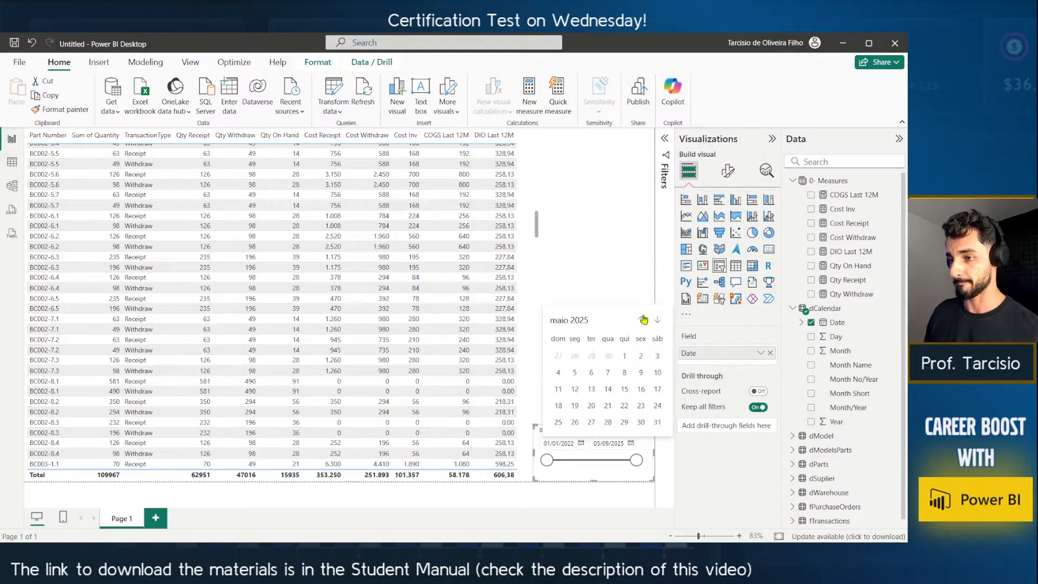
{"action": "left_click", "coordinate": [643, 319]}
{"action": "left_click", "coordinate": [642, 320]}
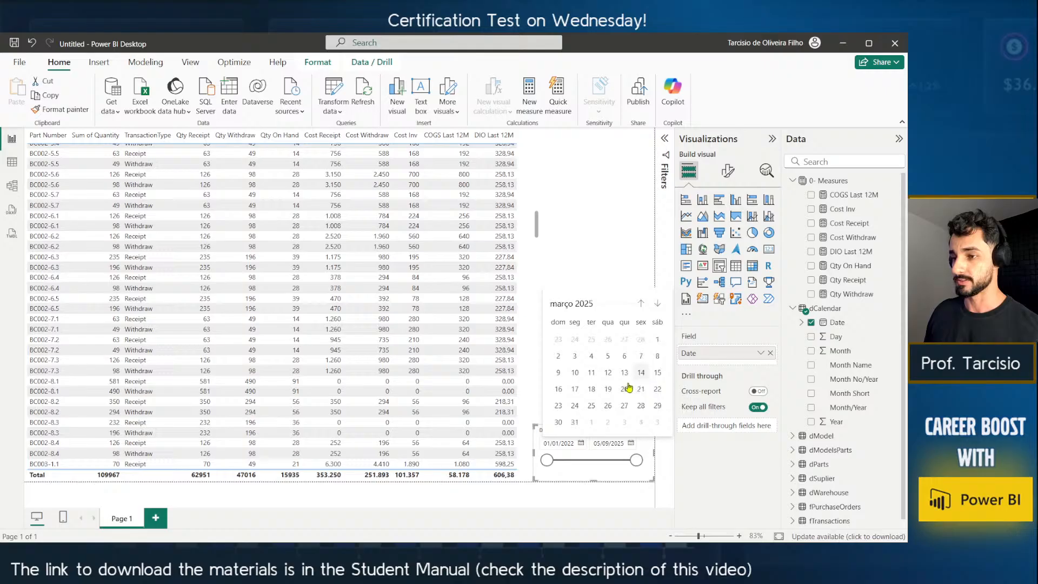
{"action": "left_click", "coordinate": [574, 423]}
{"action": "left_click", "coordinate": [535, 431]}
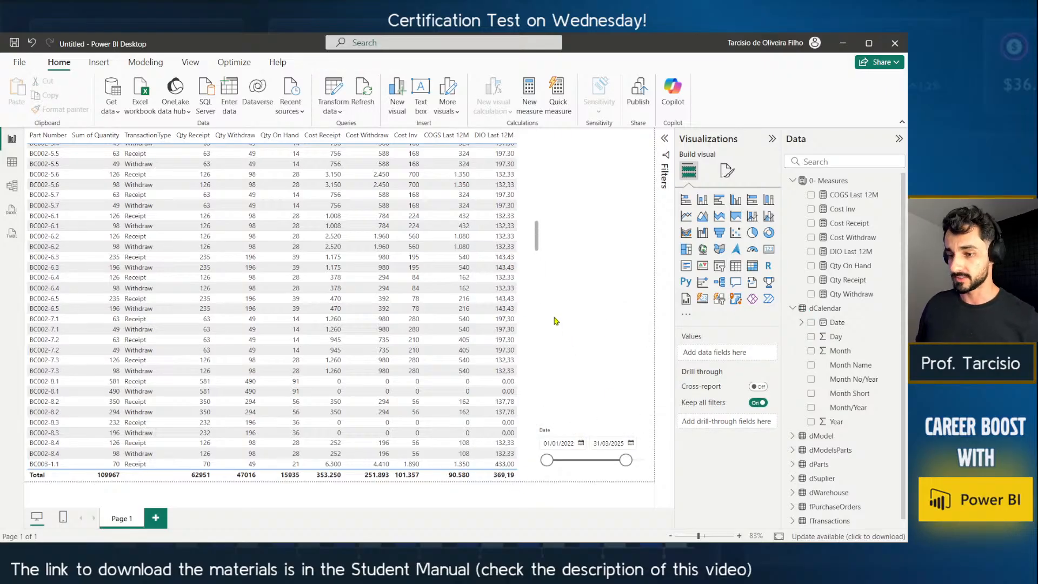
Inspect the formula of the Cost Withdraw measure and close it without changes.
{"action": "left_click", "coordinate": [535, 357]}
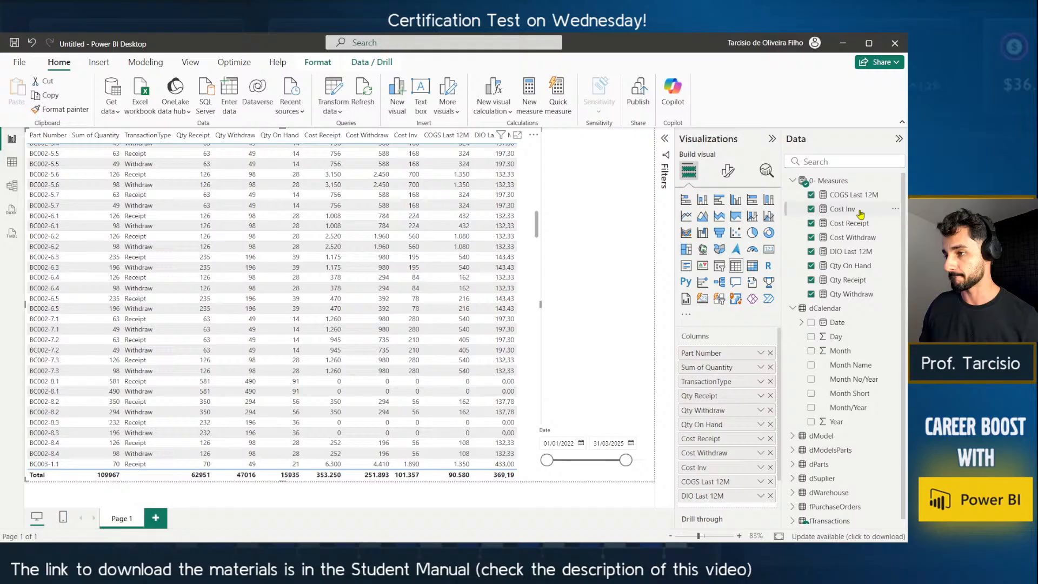
{"action": "left_click", "coordinate": [844, 237]}
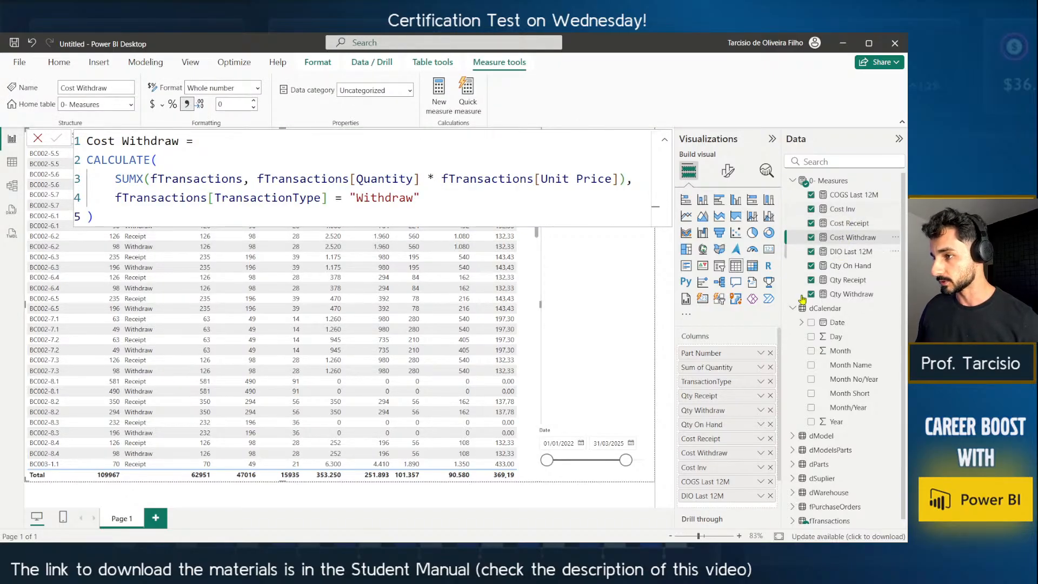
{"action": "left_click", "coordinate": [576, 374]}
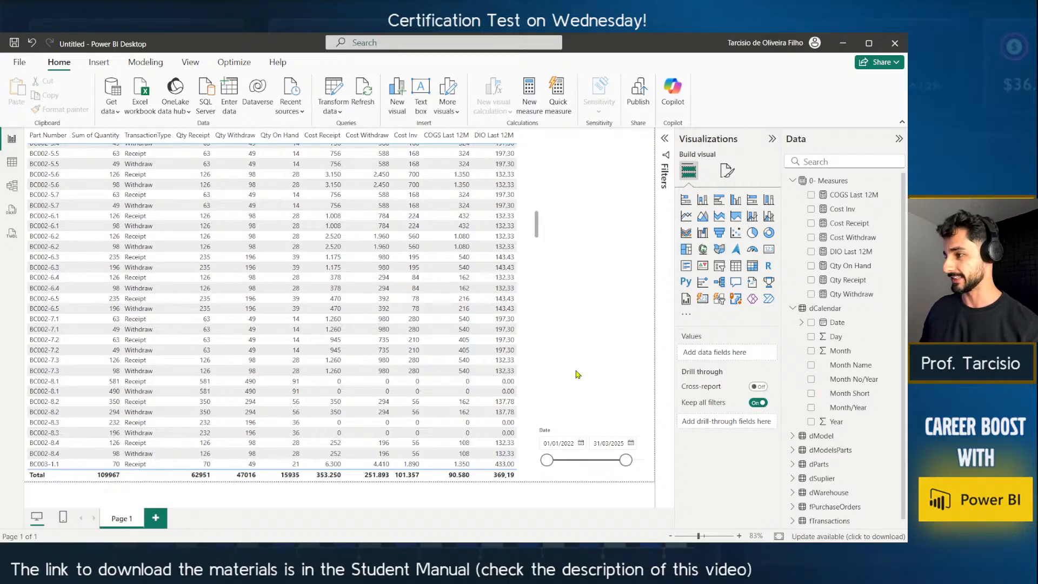
Switch to the AI chat and review its earlier explanation of the DIO formula, highlighting the definition of Days Inventory Outstanding.
{"action": "key", "text": "alt+Tab"}
{"action": "scroll", "coordinate": [398, 430], "scroll_direction": "down", "scroll_amount": 2}
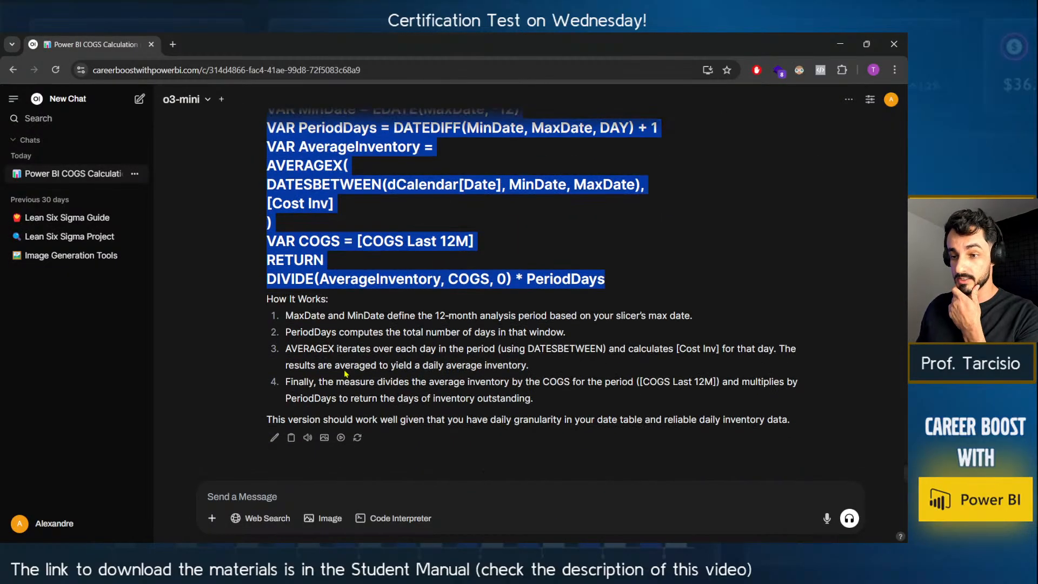
{"action": "scroll", "coordinate": [384, 389], "scroll_direction": "up", "scroll_amount": 15}
{"action": "scroll", "coordinate": [373, 355], "scroll_direction": "up", "scroll_amount": 20}
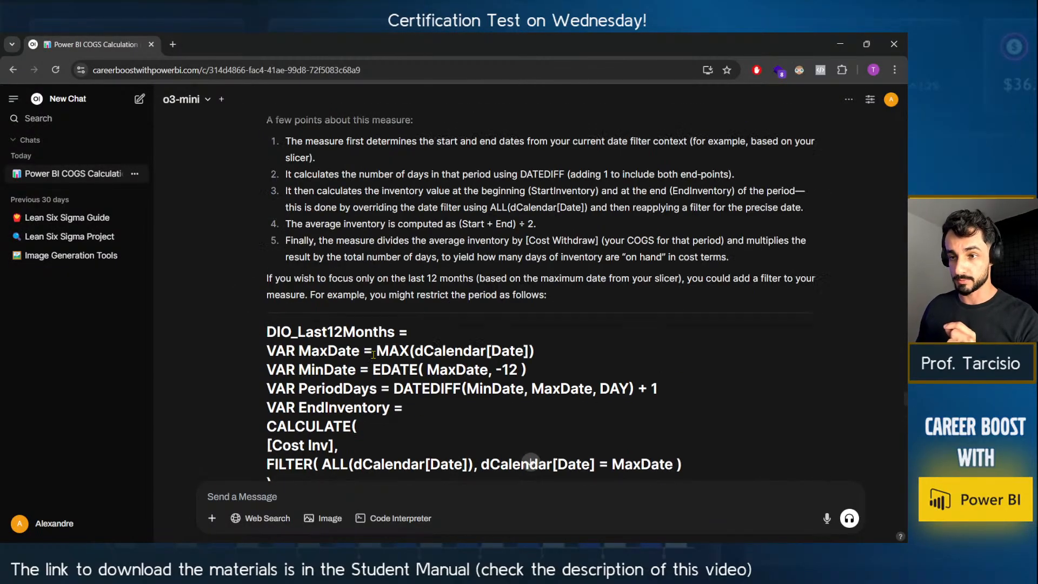
{"action": "scroll", "coordinate": [373, 354], "scroll_direction": "up", "scroll_amount": 10}
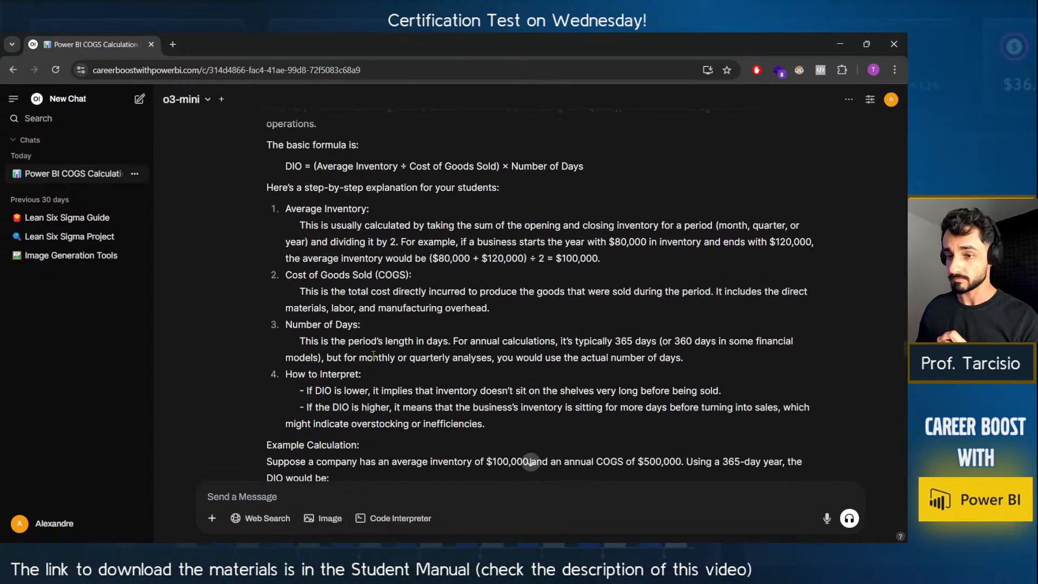
{"action": "left_click_drag", "start_coordinate": [360, 192], "coordinate": [741, 205]}
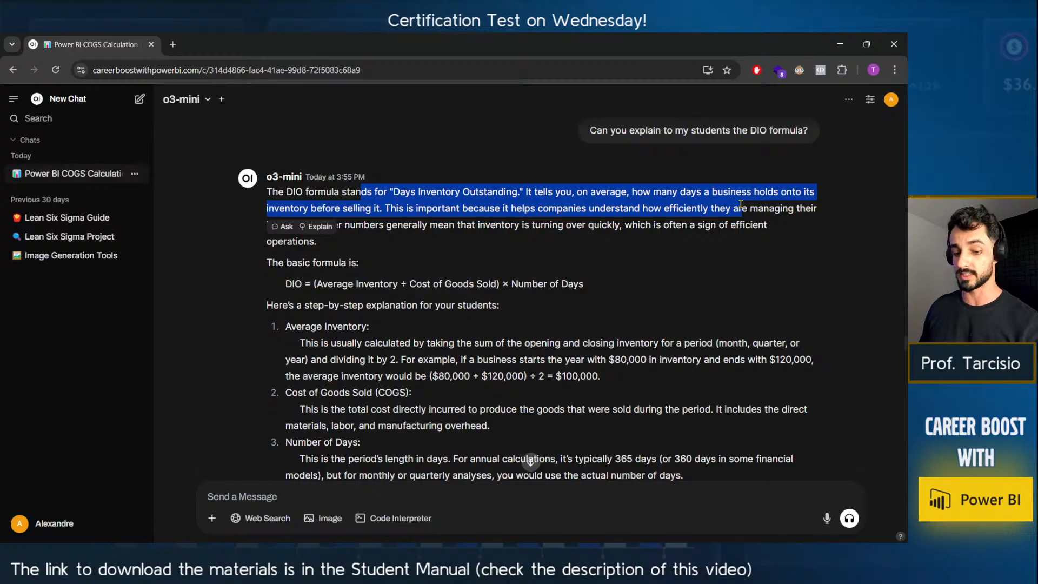
Switch back to Power BI and add a slicer above the Date slicer using the Part field from dParts.
{"action": "key", "text": "alt+Tab"}
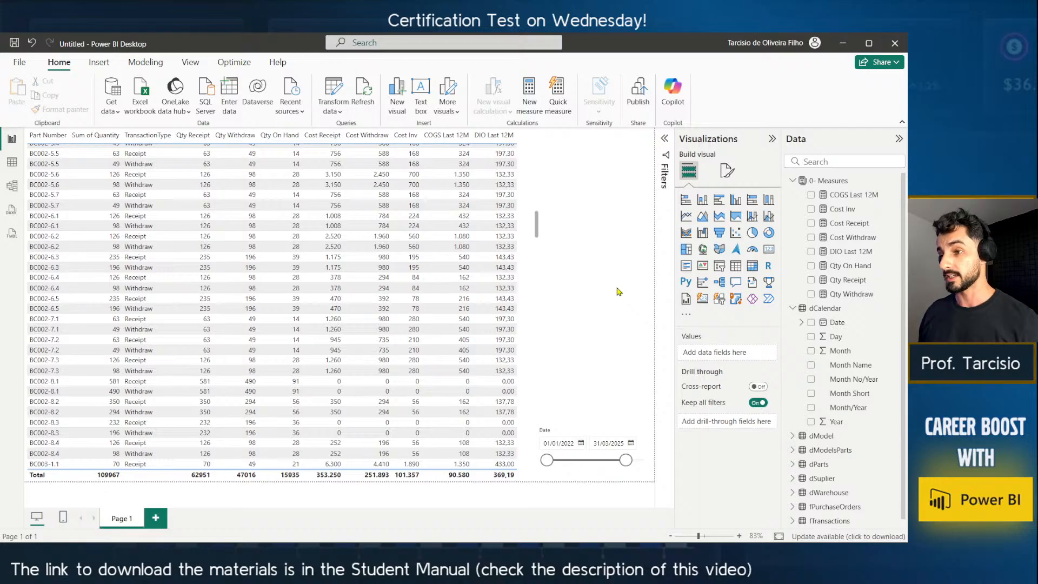
{"action": "left_click", "coordinate": [719, 267]}
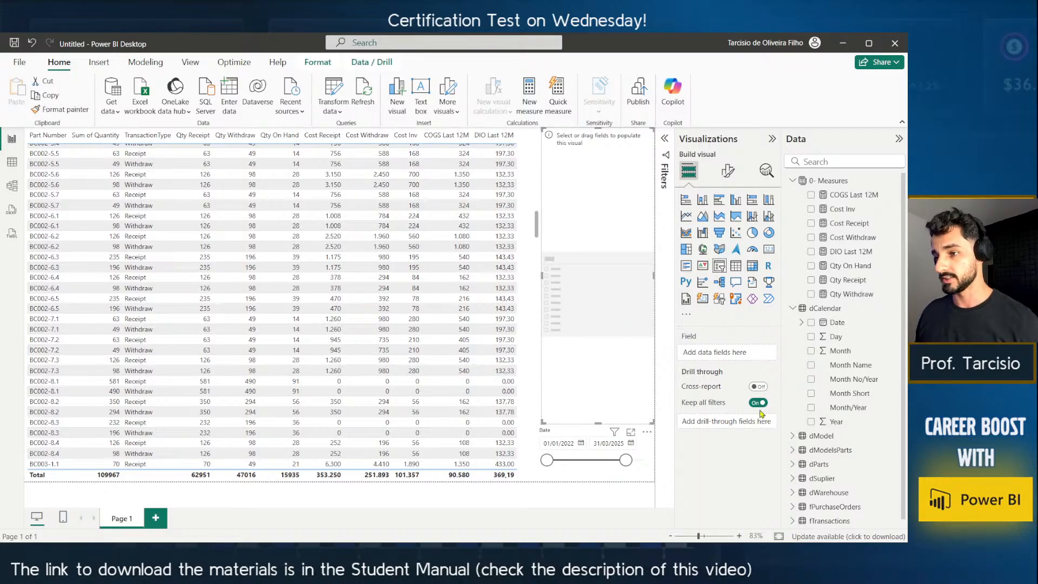
{"action": "scroll", "coordinate": [793, 329], "scroll_direction": "down", "scroll_amount": 1}
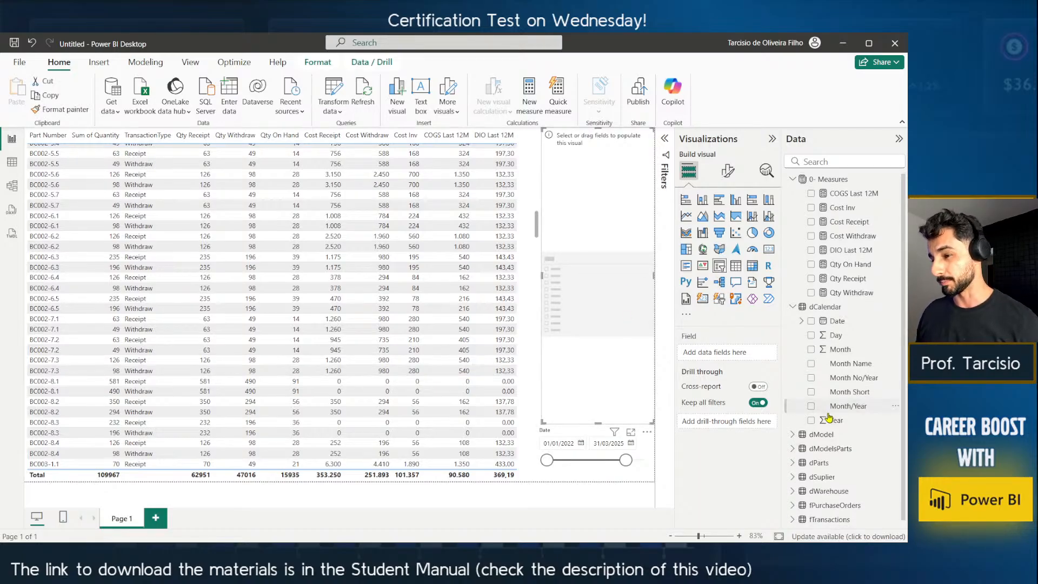
{"action": "left_click", "coordinate": [792, 458]}
{"action": "scroll", "coordinate": [806, 462], "scroll_direction": "down", "scroll_amount": 2}
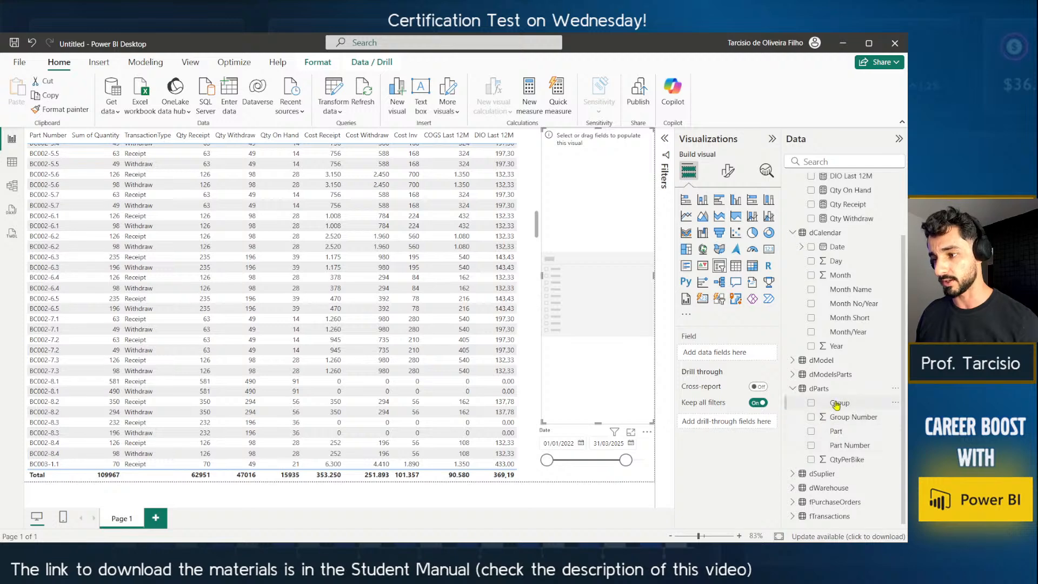
{"action": "left_click_drag", "start_coordinate": [836, 432], "coordinate": [581, 256]}
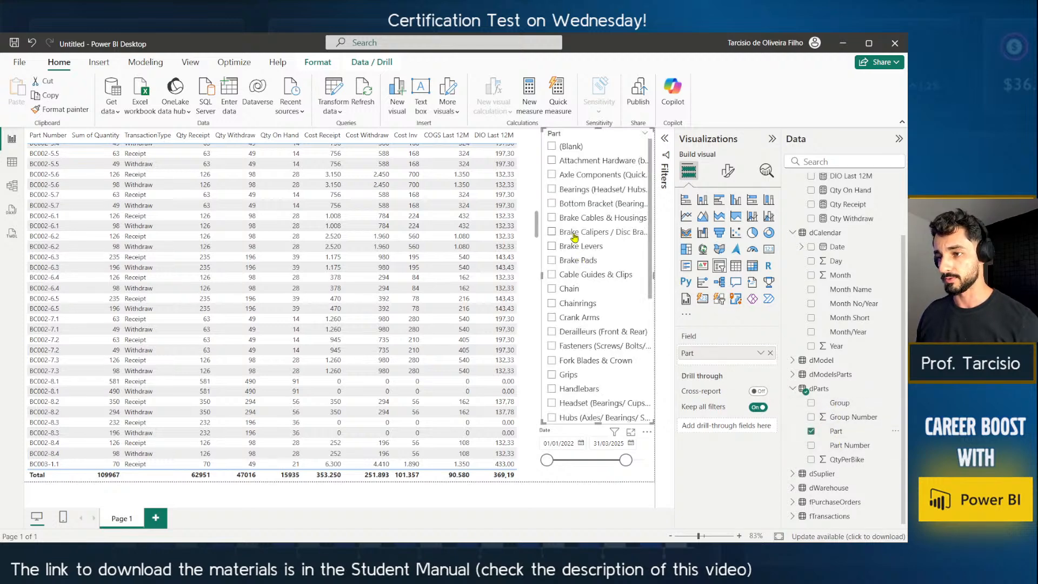
Filter the table with the Part slicer by Main Tubes & Joints, Brake Levers, Grips and Headset, one at a time, to compare their DIO.
{"action": "scroll", "coordinate": [574, 339], "scroll_direction": "down", "scroll_amount": 2}
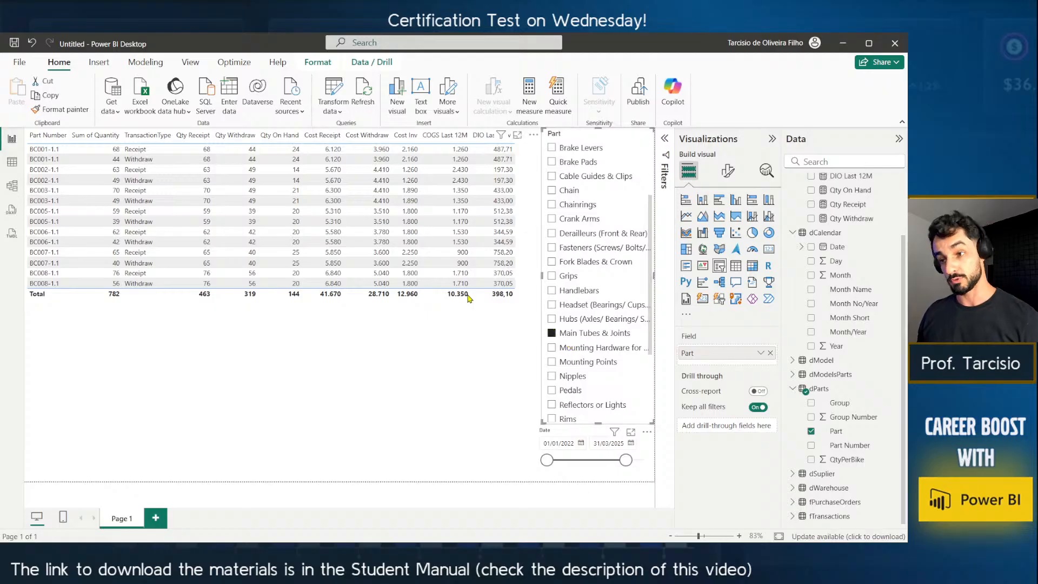
{"action": "left_click", "coordinate": [552, 333]}
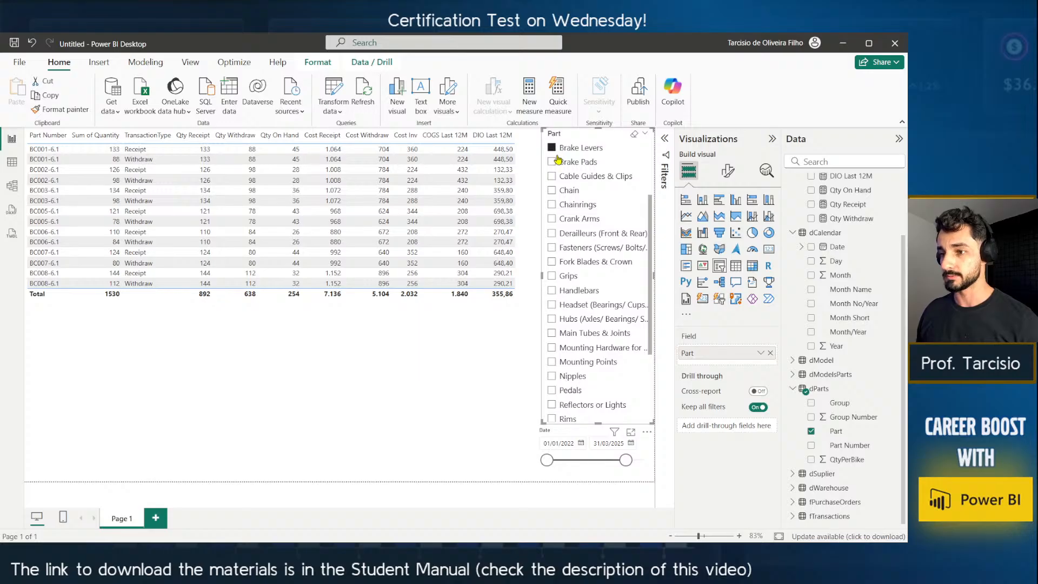
{"action": "left_click", "coordinate": [562, 276]}
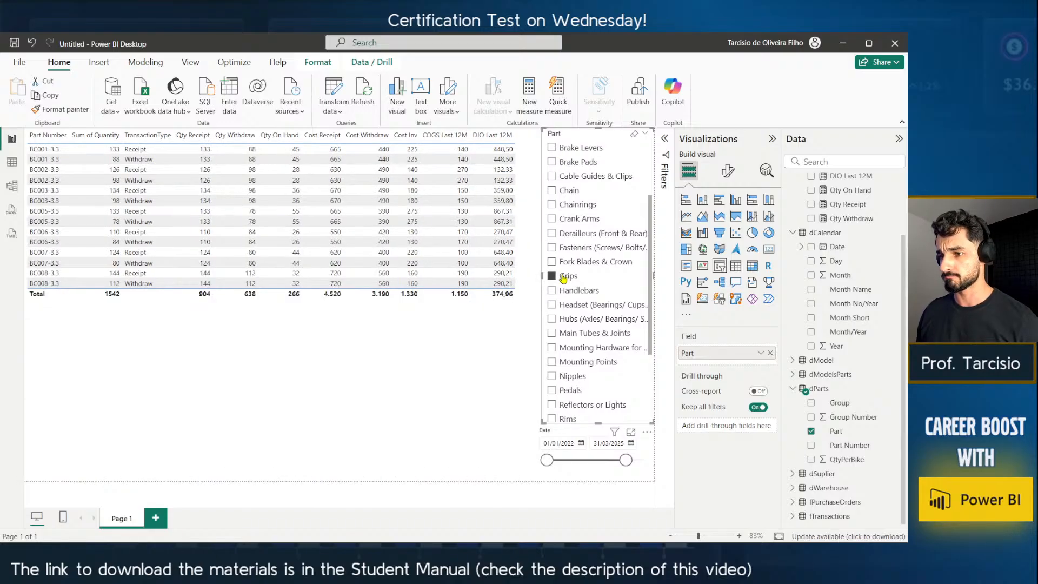
{"action": "left_click", "coordinate": [562, 278]}
{"action": "left_click", "coordinate": [563, 307]}
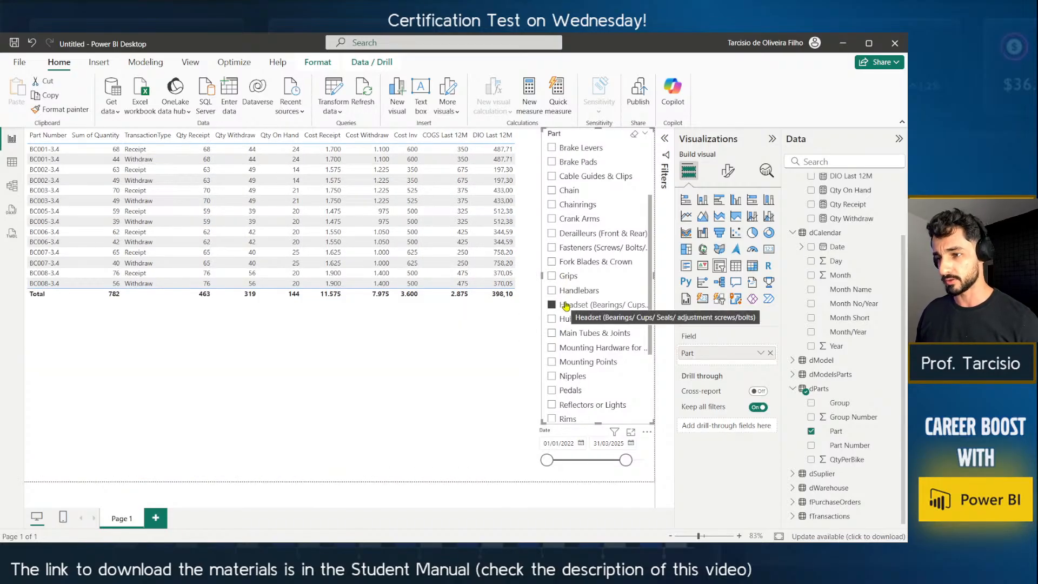
{"action": "left_click", "coordinate": [565, 305]}
Try Reflectors or Lights in the Part slicer, clear it, and filter the table to Saddle.
{"action": "left_click", "coordinate": [571, 405]}
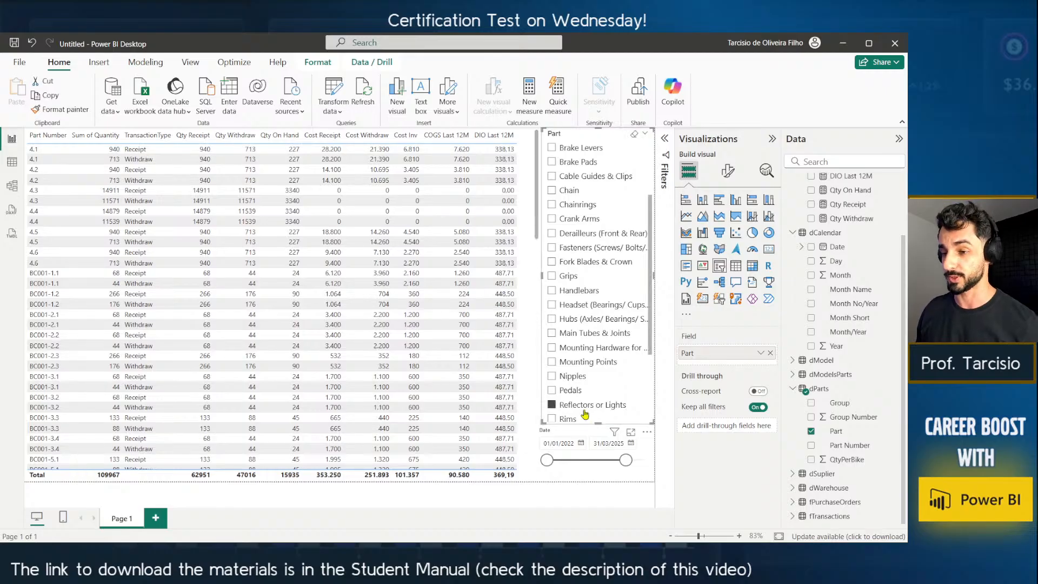
{"action": "scroll", "coordinate": [584, 414], "scroll_direction": "down", "scroll_amount": 1}
{"action": "left_click", "coordinate": [581, 356]}
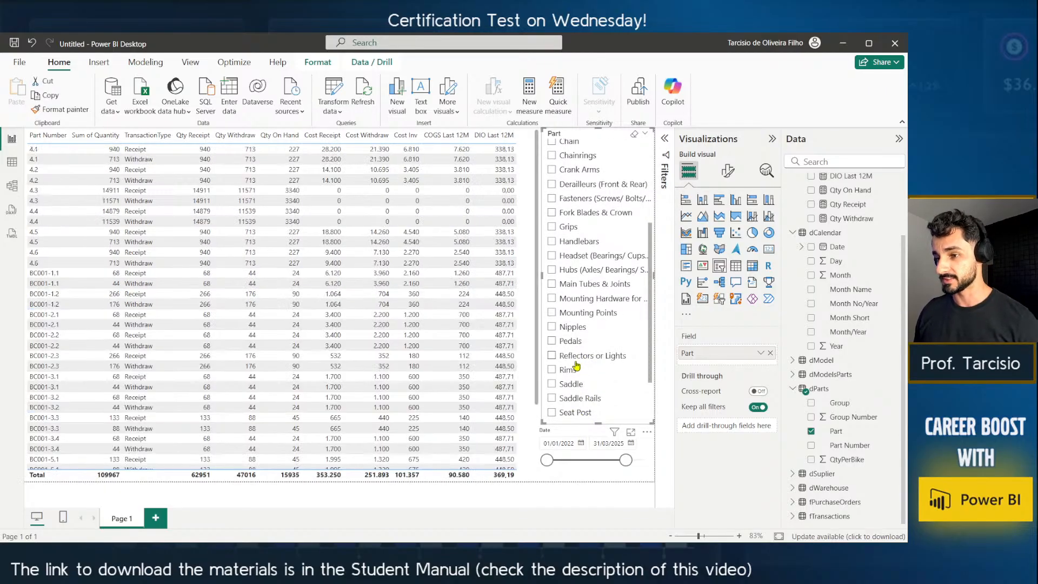
{"action": "left_click", "coordinate": [573, 383]}
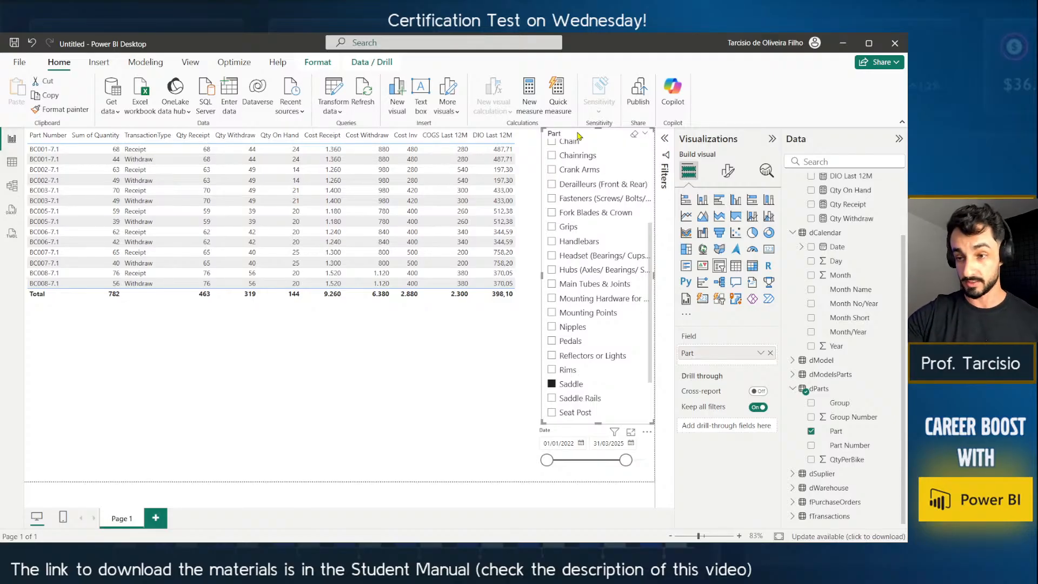
Inspect the formulas of the COGS Last 12M and DIO Last 12M measures and highlight the whole DIO formula.
{"action": "scroll", "coordinate": [854, 233], "scroll_direction": "up", "scroll_amount": 3}
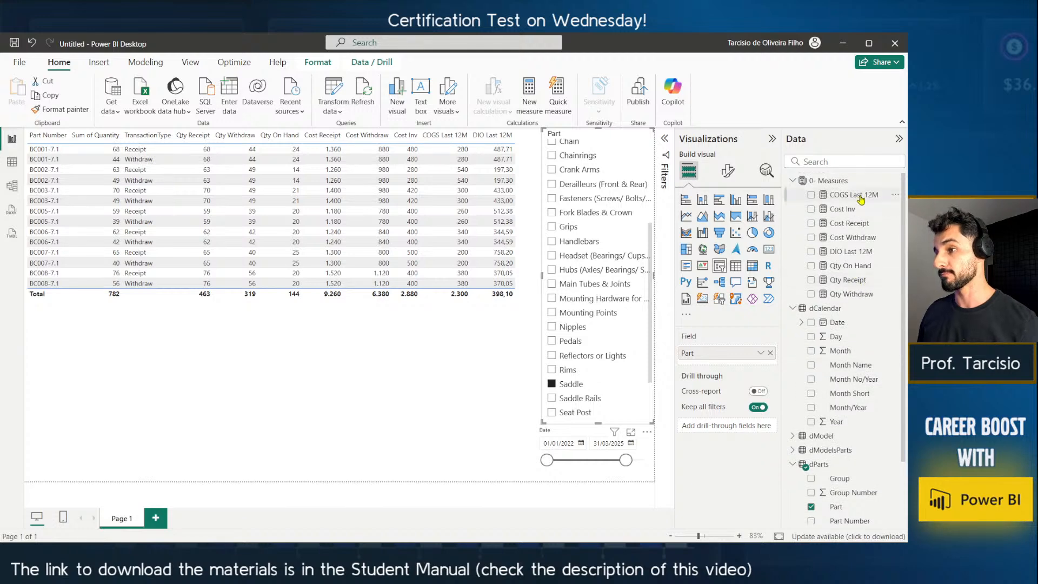
{"action": "left_click", "coordinate": [859, 196]}
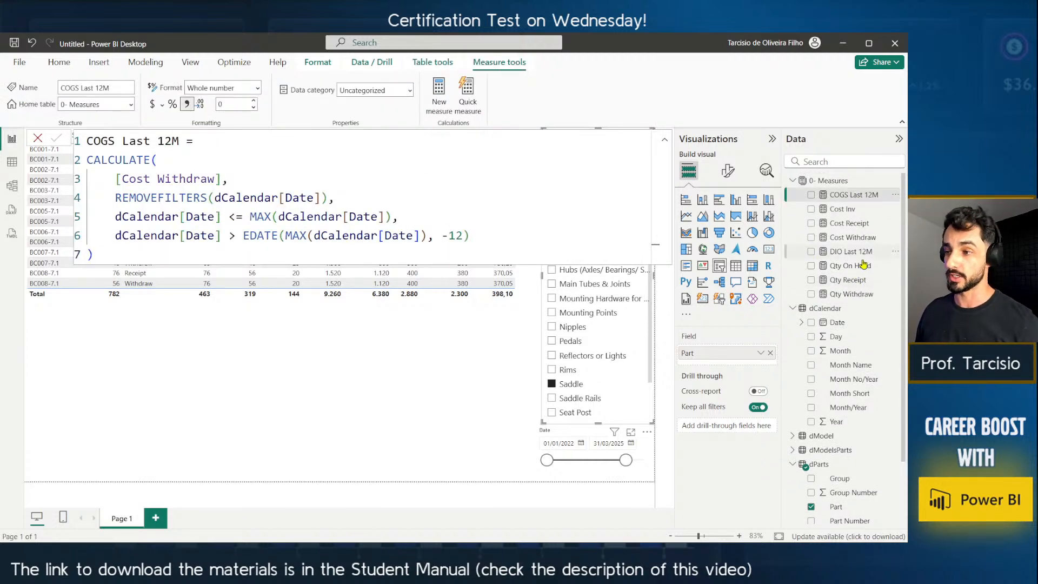
{"action": "left_click", "coordinate": [852, 280]}
{"action": "left_click", "coordinate": [852, 252]}
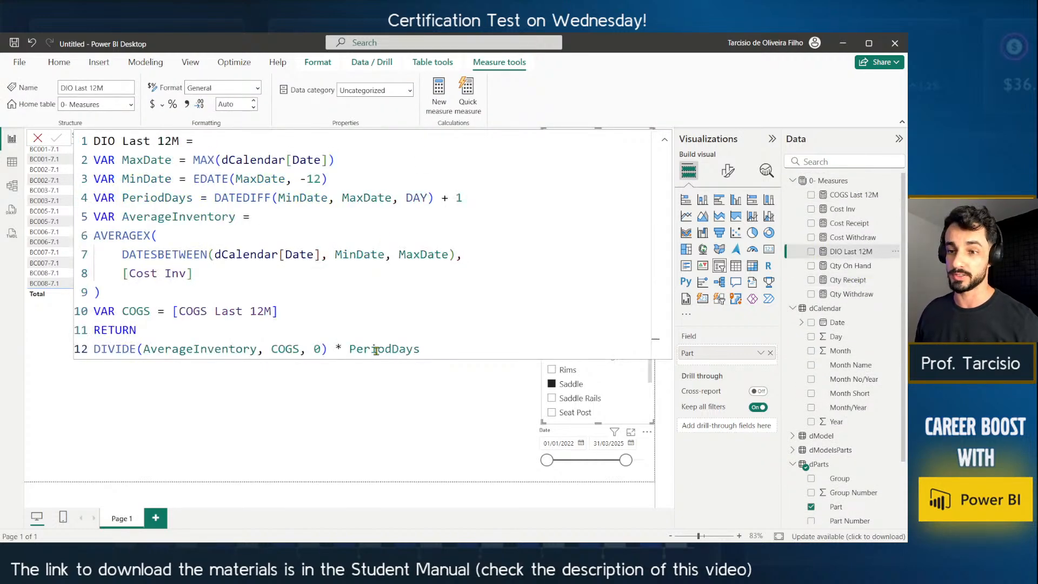
{"action": "left_click_drag", "start_coordinate": [443, 350], "coordinate": [87, 150]}
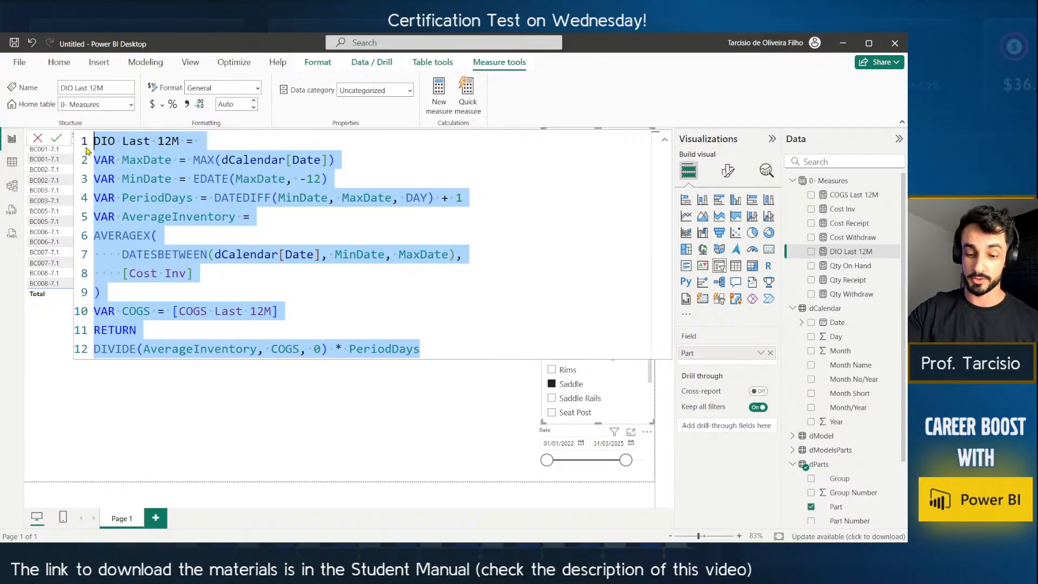
Switch to the AI chat and review the DIO formula's components, interpretation and example calculation.
{"action": "key", "text": "alt+Tab"}
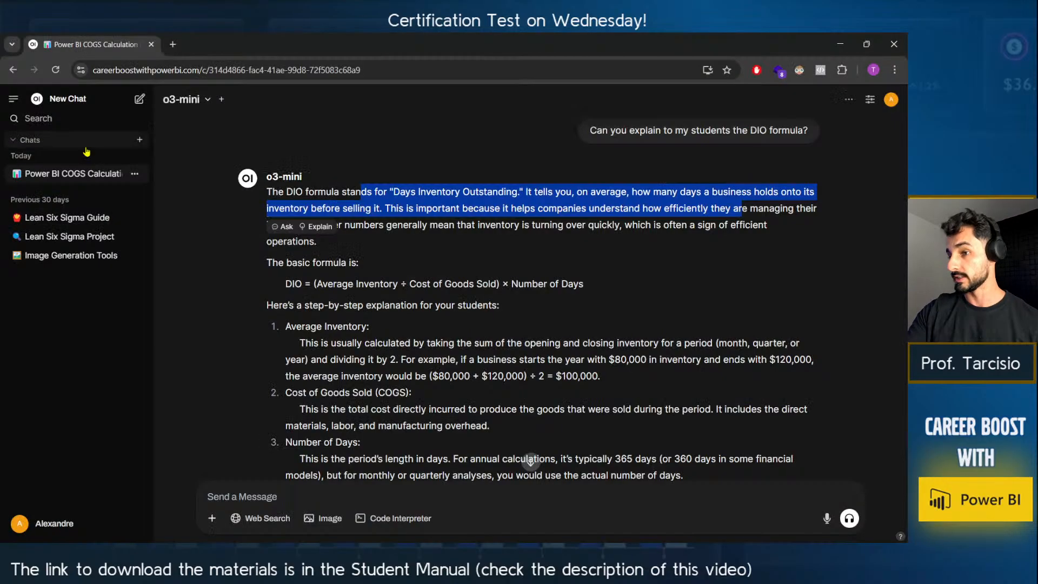
{"action": "scroll", "coordinate": [269, 373], "scroll_direction": "down", "scroll_amount": 6}
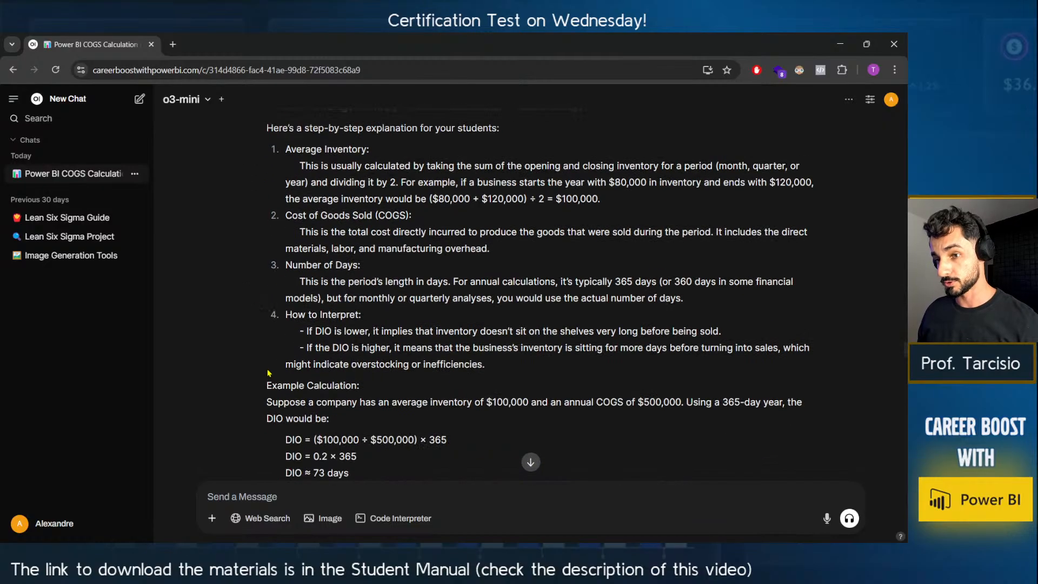
{"action": "scroll", "coordinate": [269, 377], "scroll_direction": "down", "scroll_amount": 5}
{"action": "scroll", "coordinate": [286, 373], "scroll_direction": "up", "scroll_amount": 12}
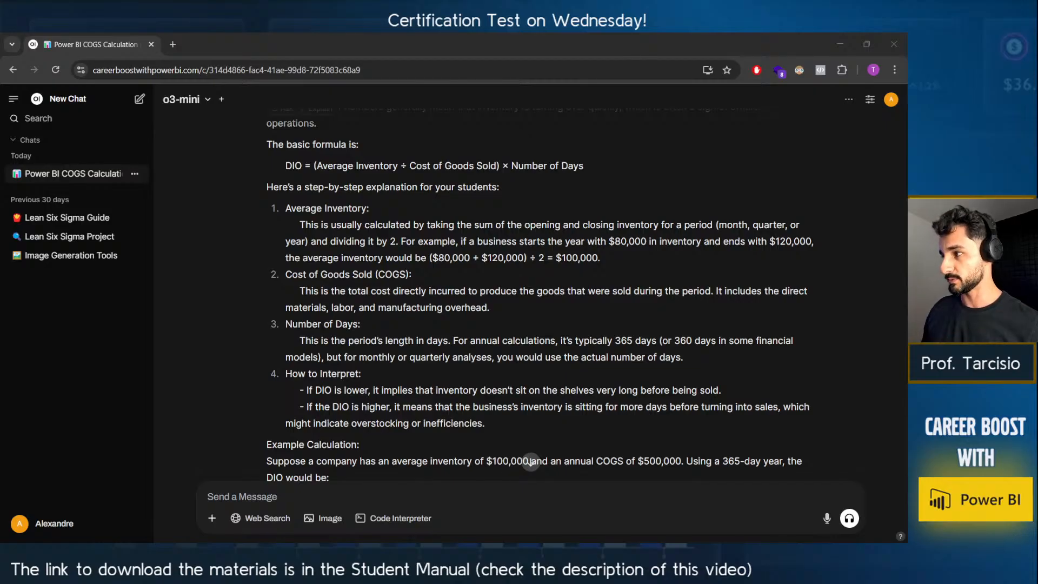
Bring up the Inventory Analysis 4 report in Power BI, maximize its window and collapse the Visualizations pane.
{"action": "left_click_drag", "start_coordinate": [531, 36], "coordinate": [523, 58]}
{"action": "left_click", "coordinate": [522, 58]}
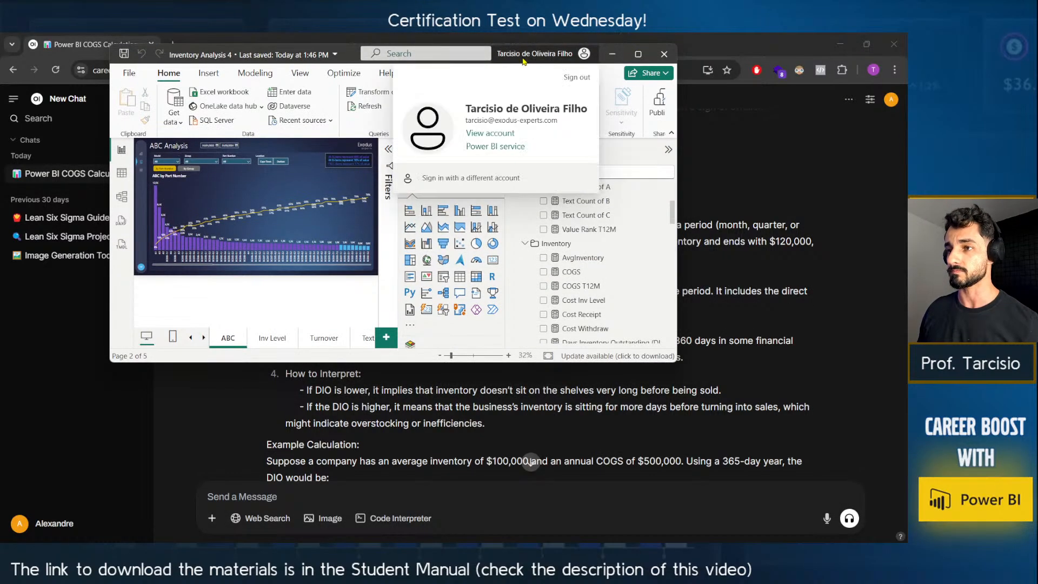
{"action": "left_click", "coordinate": [522, 60]}
{"action": "double_click", "coordinate": [356, 54]}
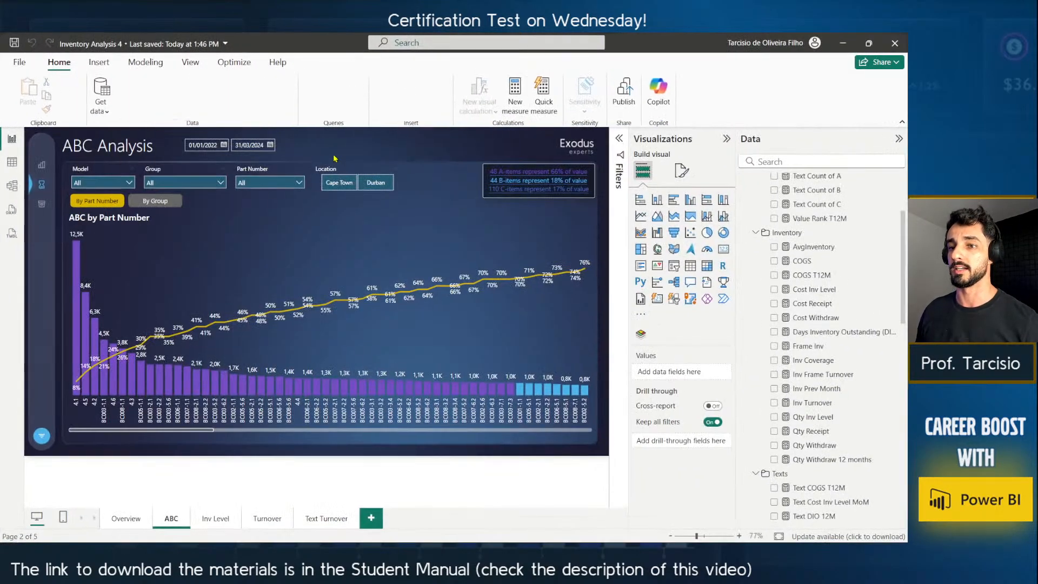
{"action": "left_click", "coordinate": [725, 142]}
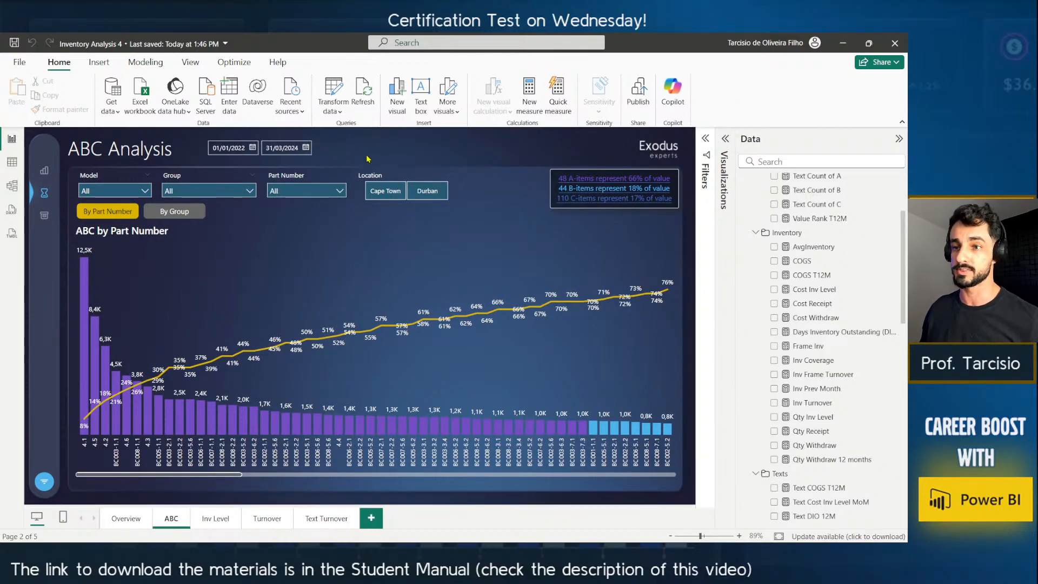
Filter the ABC Analysis page to the Classic Cruiser model.
{"action": "left_click", "coordinate": [137, 192]}
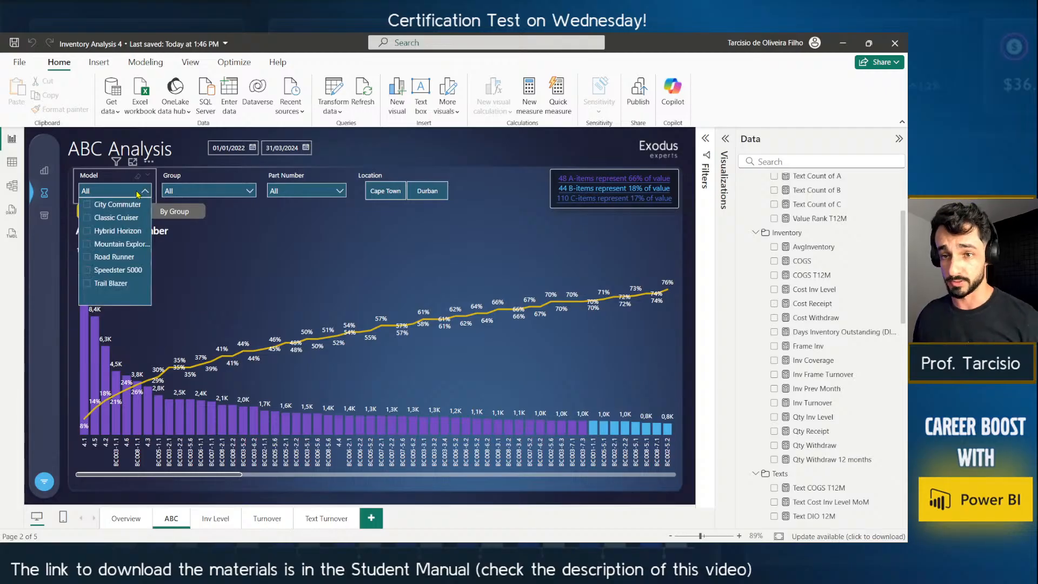
{"action": "left_click", "coordinate": [123, 217]}
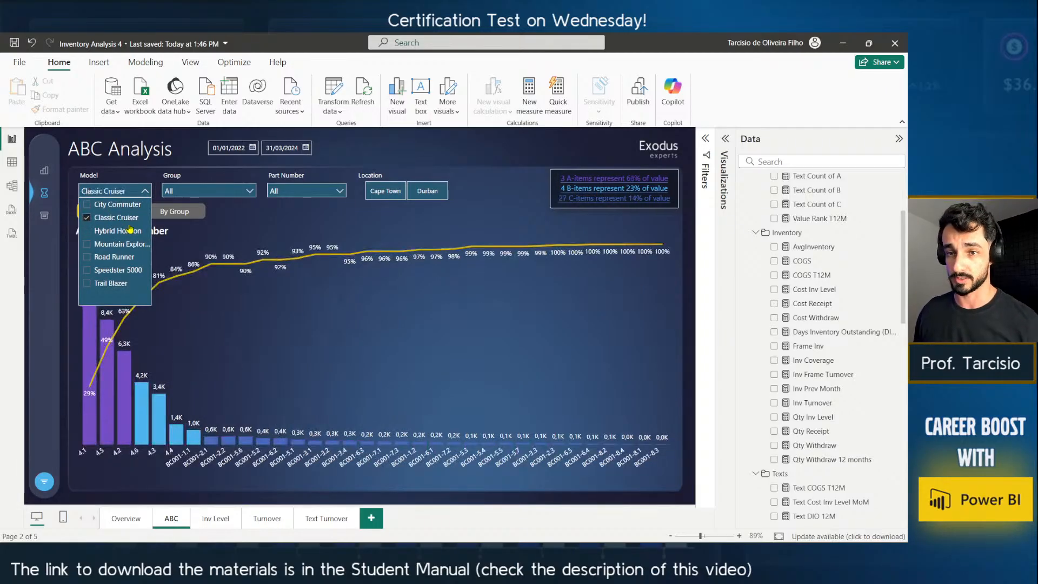
{"action": "left_click", "coordinate": [503, 189]}
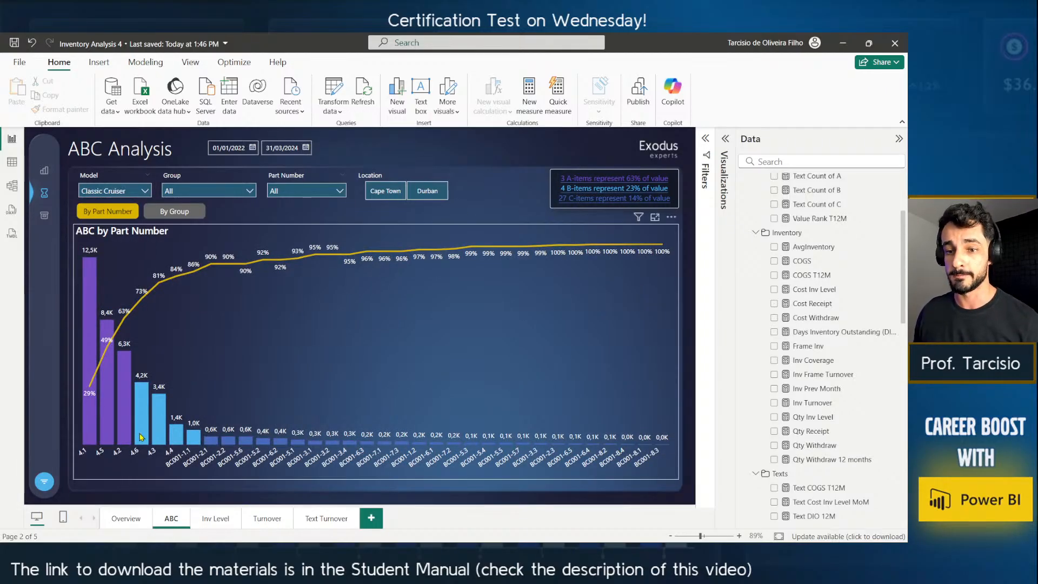
Examine the A-items share in the summary box and the matching purple bars and cumulative percentage in the ABC by Part Number chart.
{"action": "left_click", "coordinate": [116, 246]}
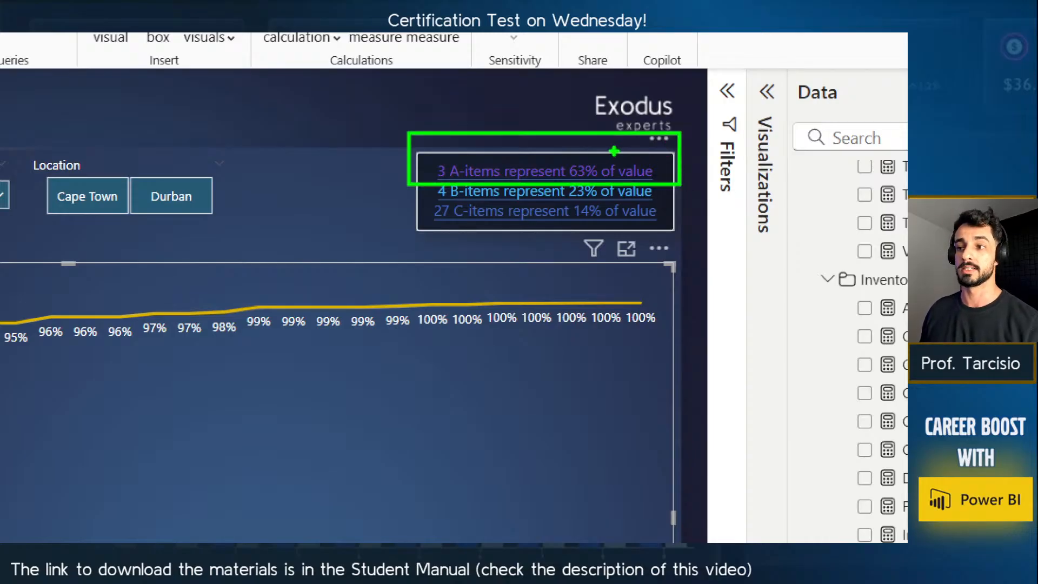
{"action": "left_click_drag", "start_coordinate": [614, 152], "coordinate": [595, 158]}
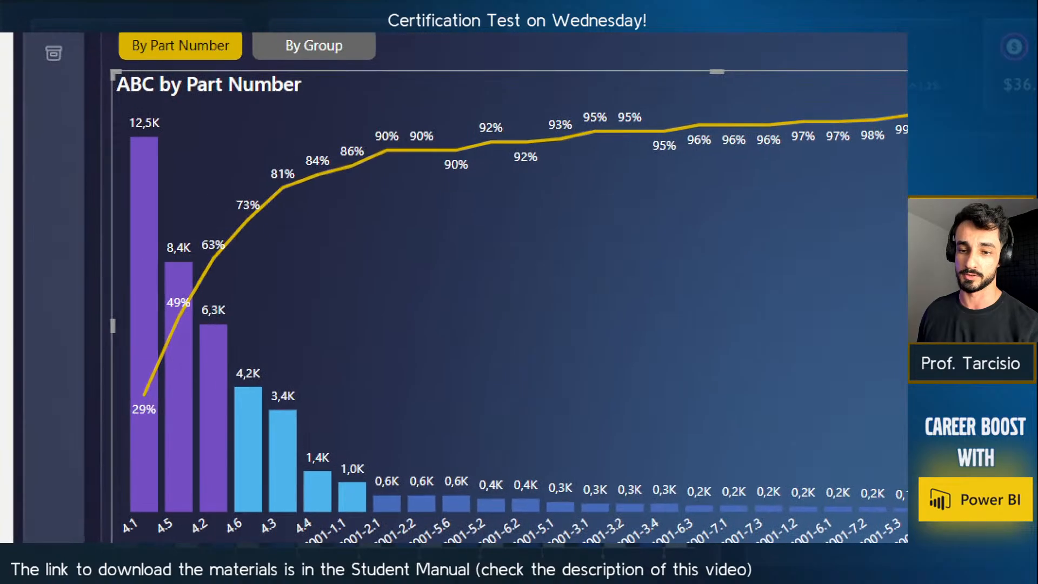
{"action": "mouse_move", "coordinate": [73, 236]}
{"action": "left_mouse_down"}
{"action": "mouse_move", "coordinate": [111, 316]}
{"action": "mouse_move", "coordinate": [149, 453]}
{"action": "left_mouse_up"}
{"action": "left_click_drag", "start_coordinate": [261, 529], "coordinate": [236, 530]}
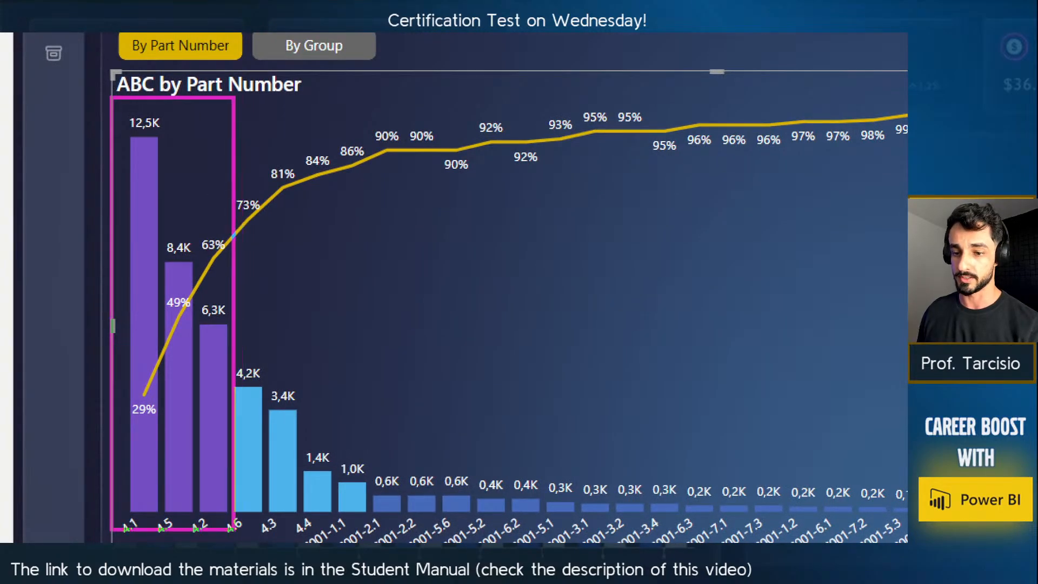
{"action": "left_click_drag", "start_coordinate": [197, 211], "coordinate": [235, 276]}
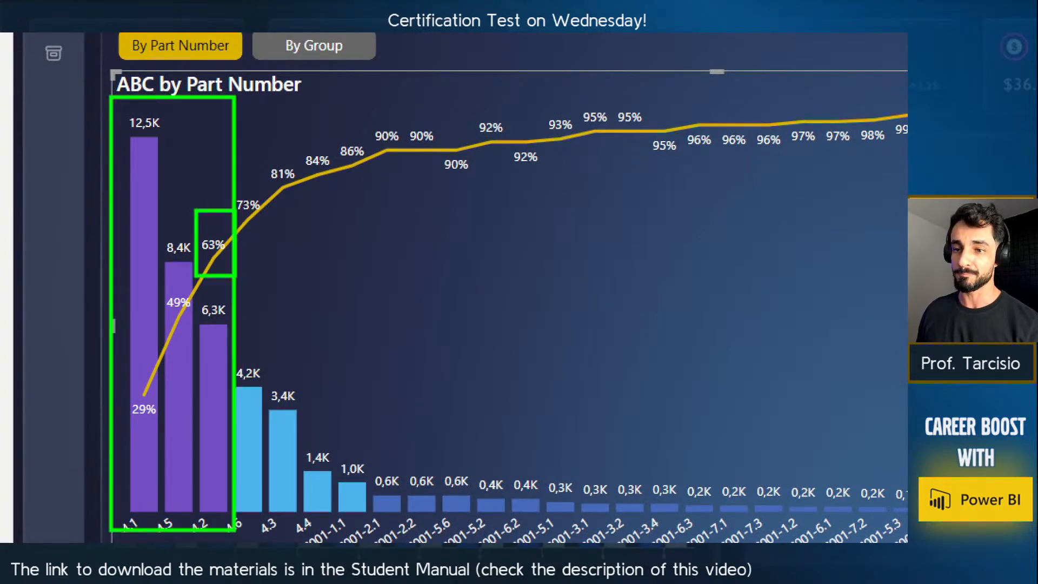
{"action": "key", "text": "Escape"}
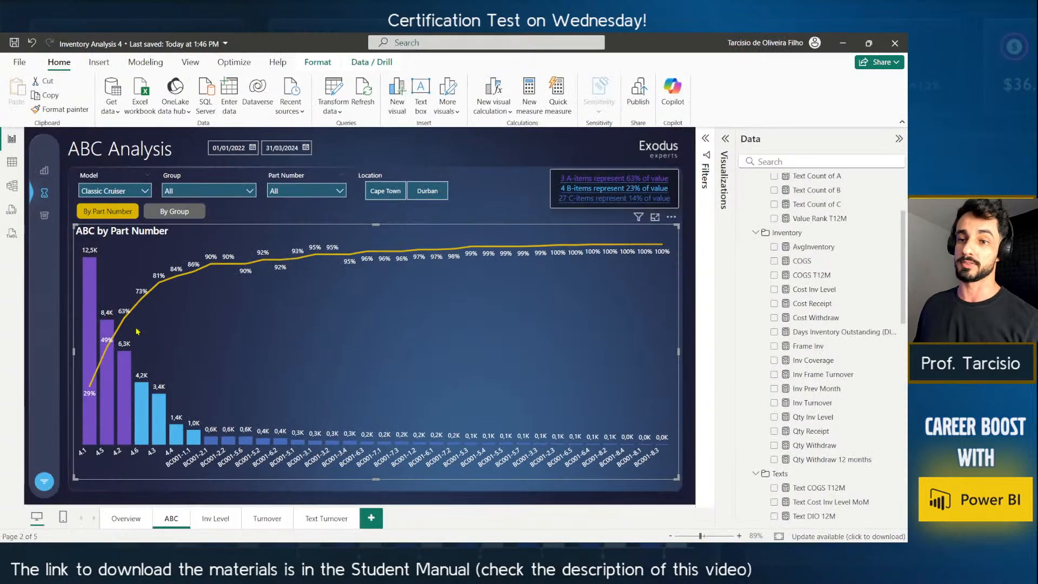
Show the ABC chart by group to examine the Wheel Assemblies bar, and return it to the part number view.
{"action": "left_click", "coordinate": [189, 216]}
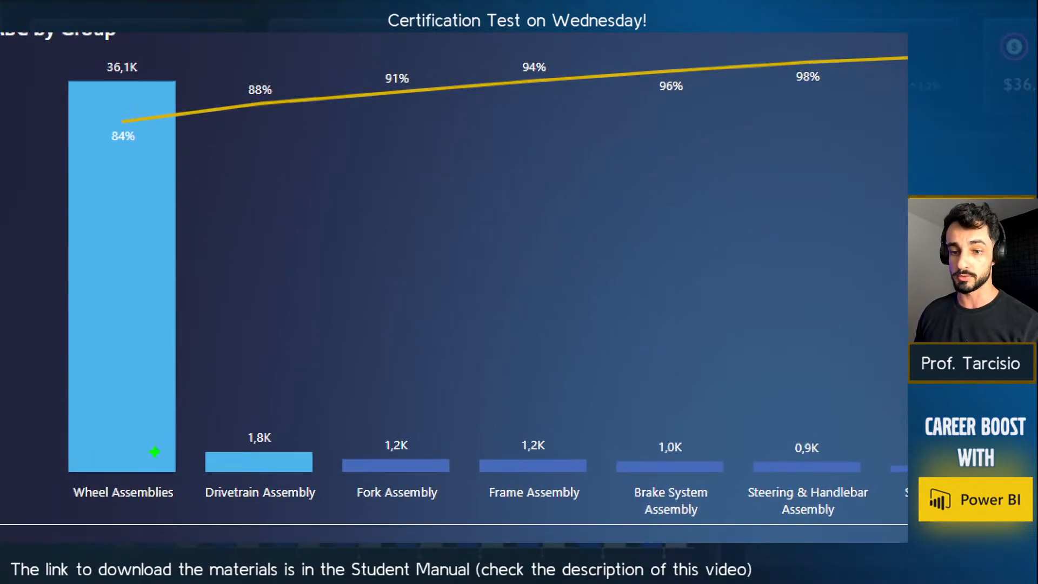
{"action": "mouse_move", "coordinate": [197, 527]}
{"action": "left_mouse_down"}
{"action": "mouse_move", "coordinate": [35, 104]}
{"action": "mouse_move", "coordinate": [38, 47]}
{"action": "left_mouse_up"}
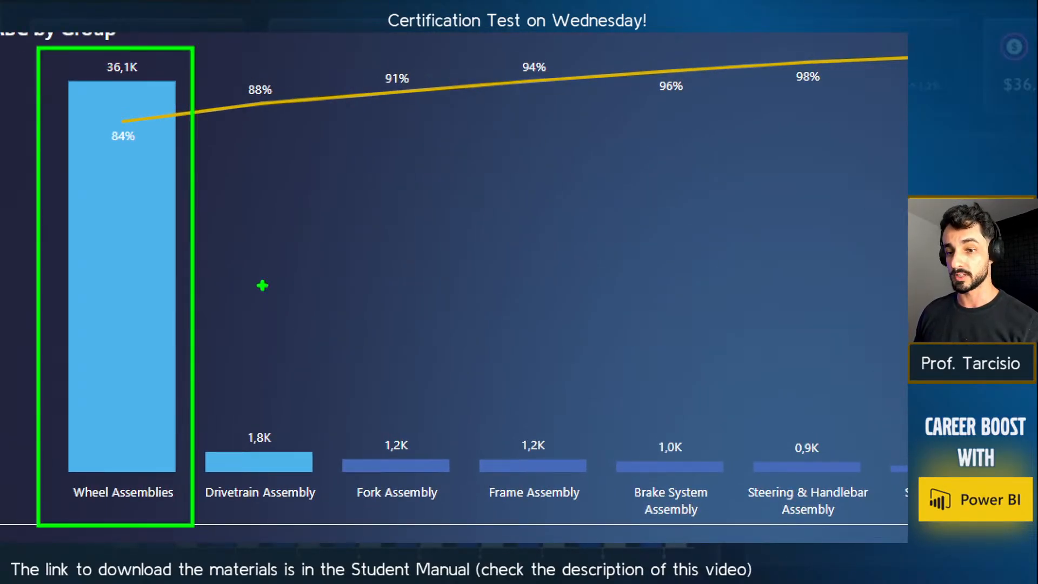
{"action": "left_click_drag", "start_coordinate": [294, 162], "coordinate": [220, 244]}
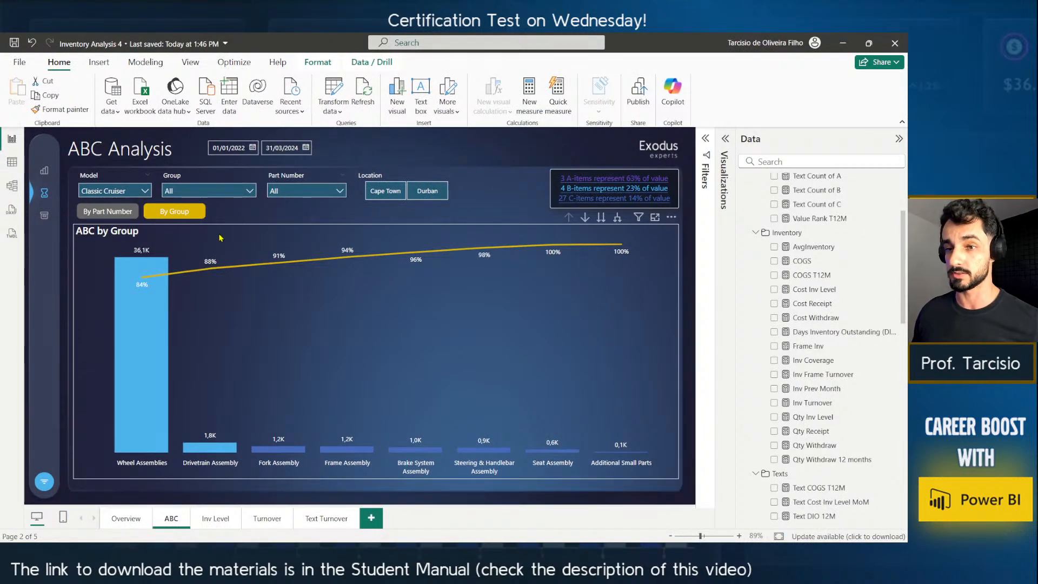
{"action": "left_click", "coordinate": [124, 212]}
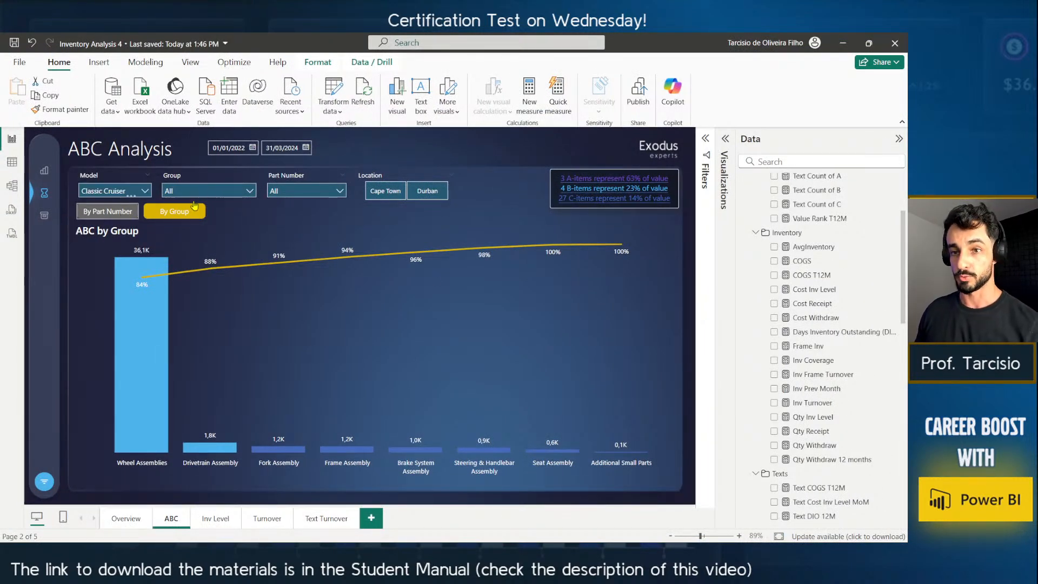
{"action": "left_click", "coordinate": [468, 150]}
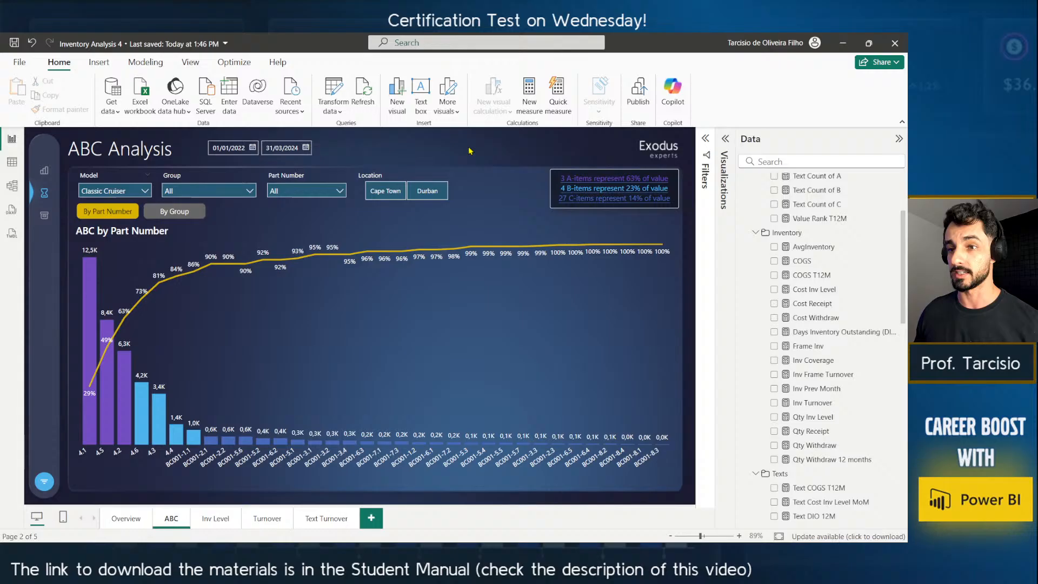
Filter the ABC chart by the Cape Town and Durban locations to compare the results, and clear the location filter.
{"action": "left_click", "coordinate": [422, 192]}
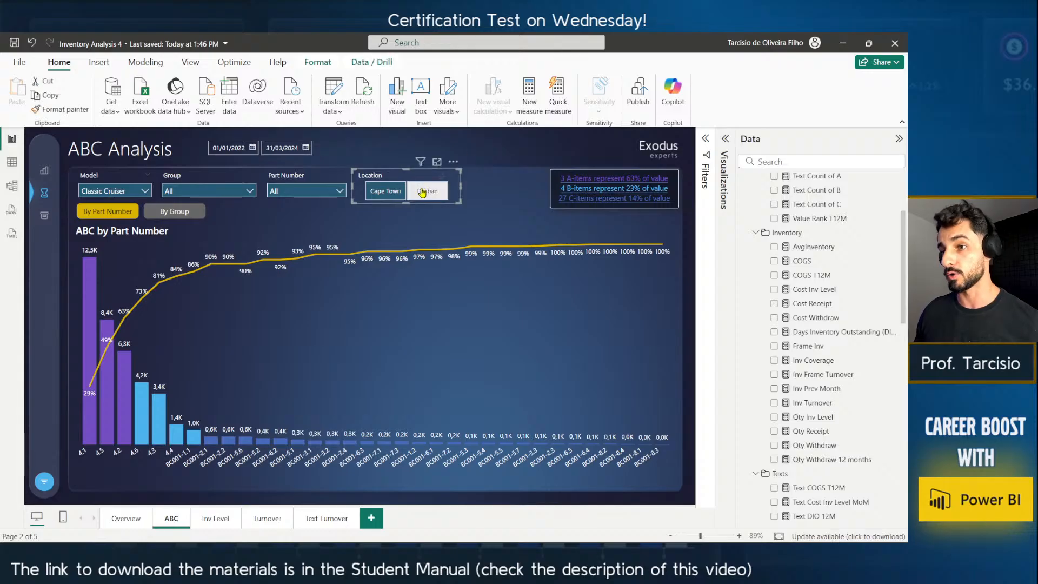
{"action": "left_click", "coordinate": [386, 192]}
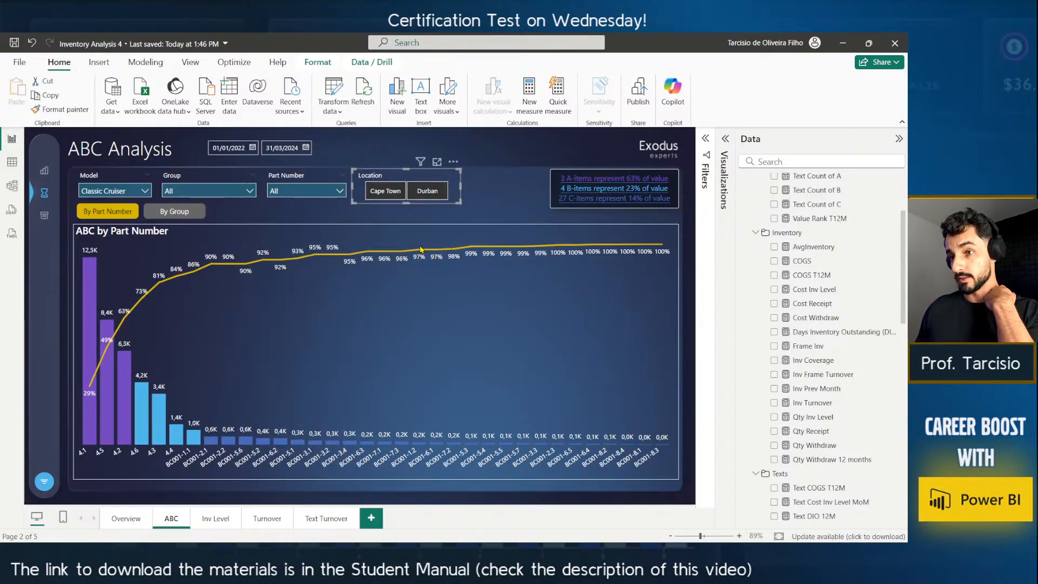
{"action": "left_click", "coordinate": [392, 193]}
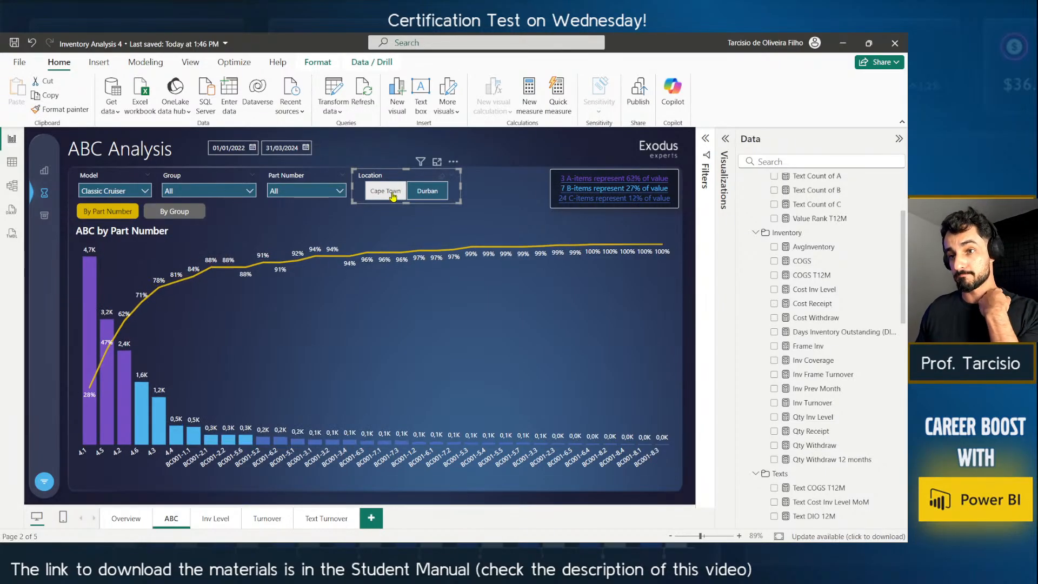
Look through the part numbers offered by the Part Number filter and close its list with no part selected.
{"action": "left_click", "coordinate": [299, 198]}
{"action": "scroll", "coordinate": [301, 248], "scroll_direction": "down", "scroll_amount": 5}
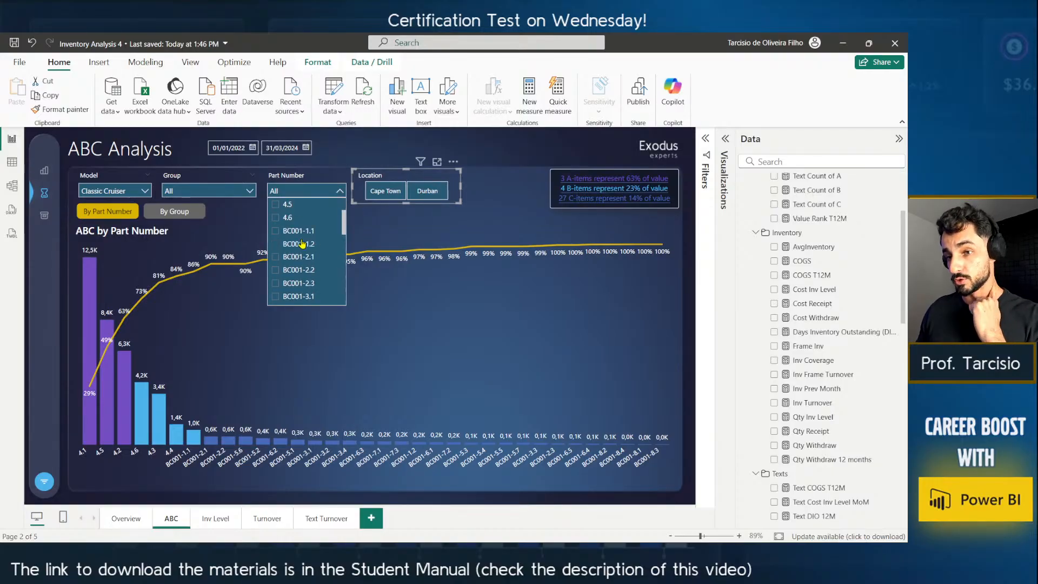
{"action": "scroll", "coordinate": [301, 247], "scroll_direction": "up", "scroll_amount": 6}
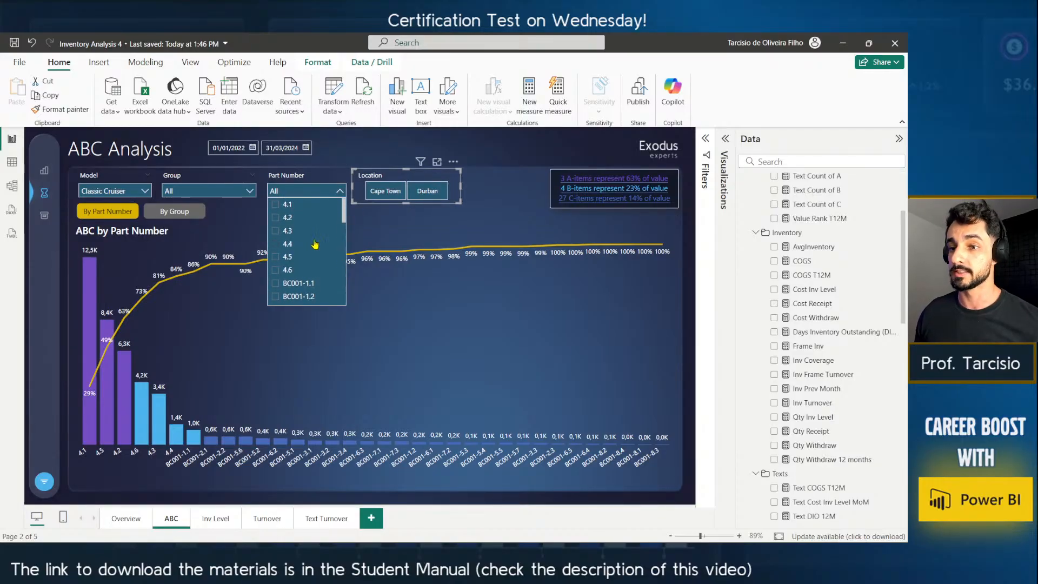
{"action": "left_click", "coordinate": [508, 184]}
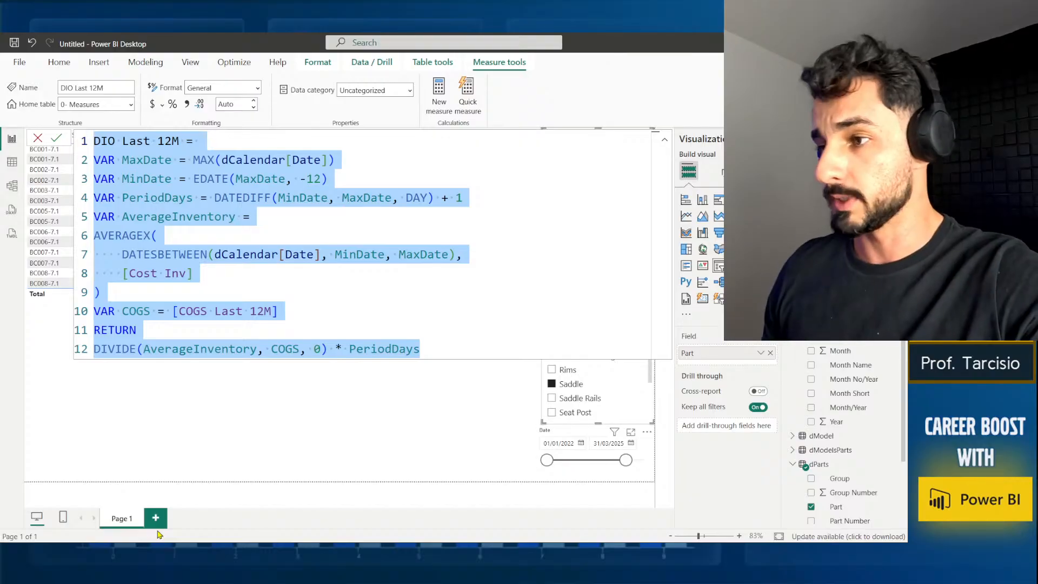
Shrink the untitled report's parts table on Page 1 to end just below its Total row, and return to the Inventory Analysis 4 report.
{"action": "left_click", "coordinate": [436, 412]}
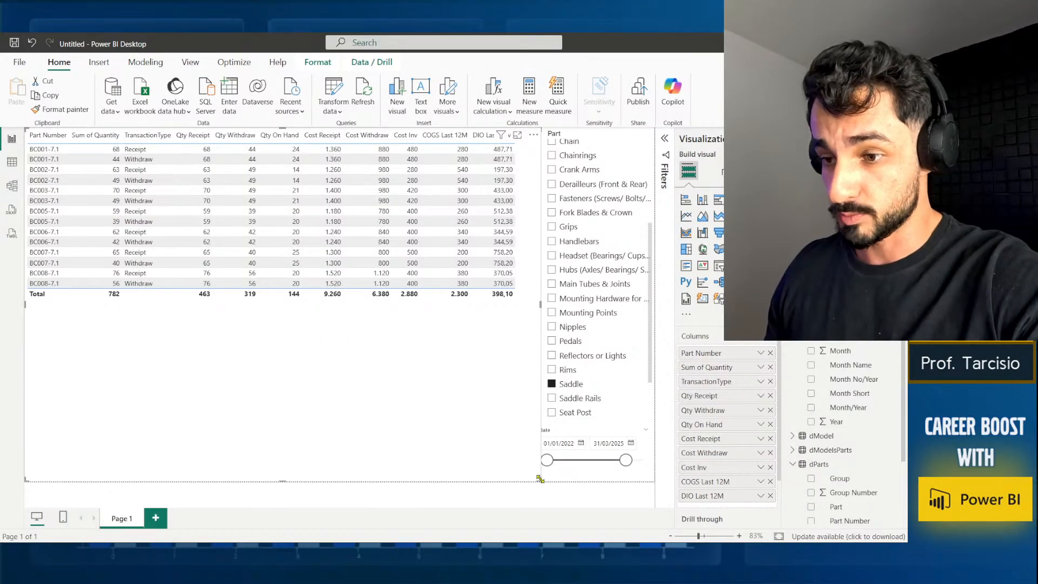
{"action": "left_click_drag", "start_coordinate": [540, 479], "coordinate": [533, 323]}
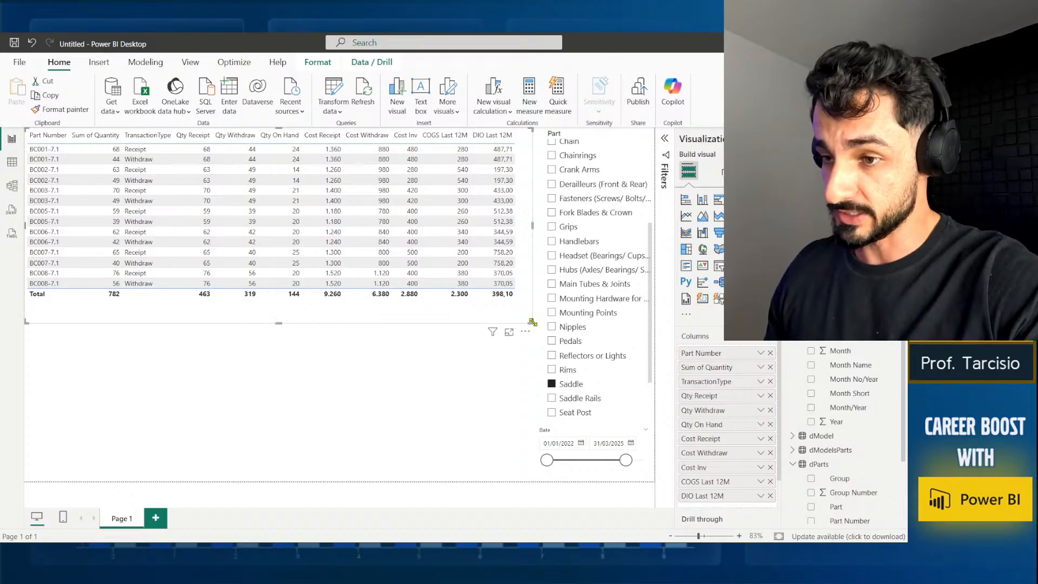
{"action": "left_click", "coordinate": [521, 351]}
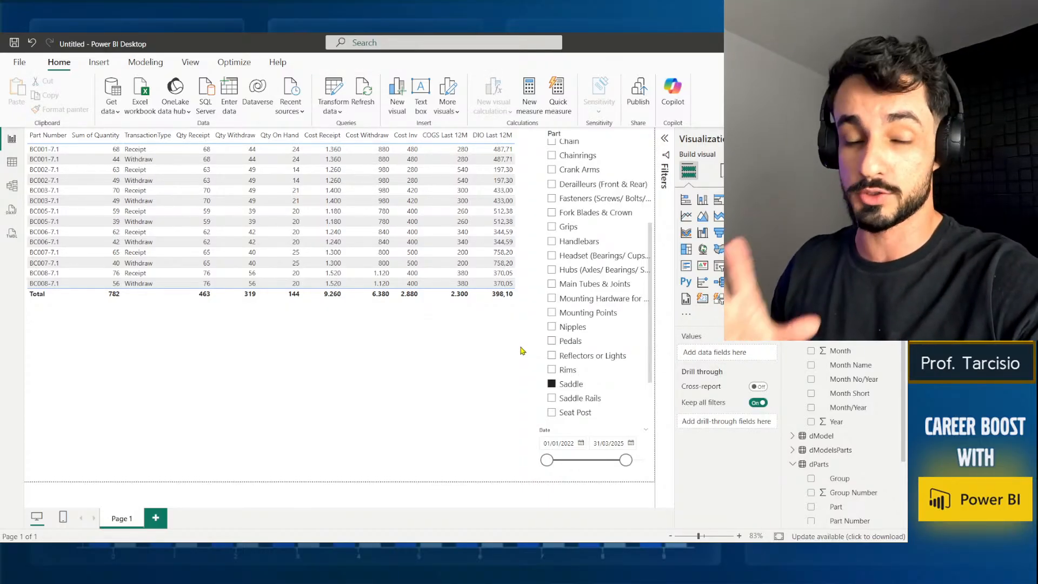
{"action": "key", "text": "alt+Tab"}
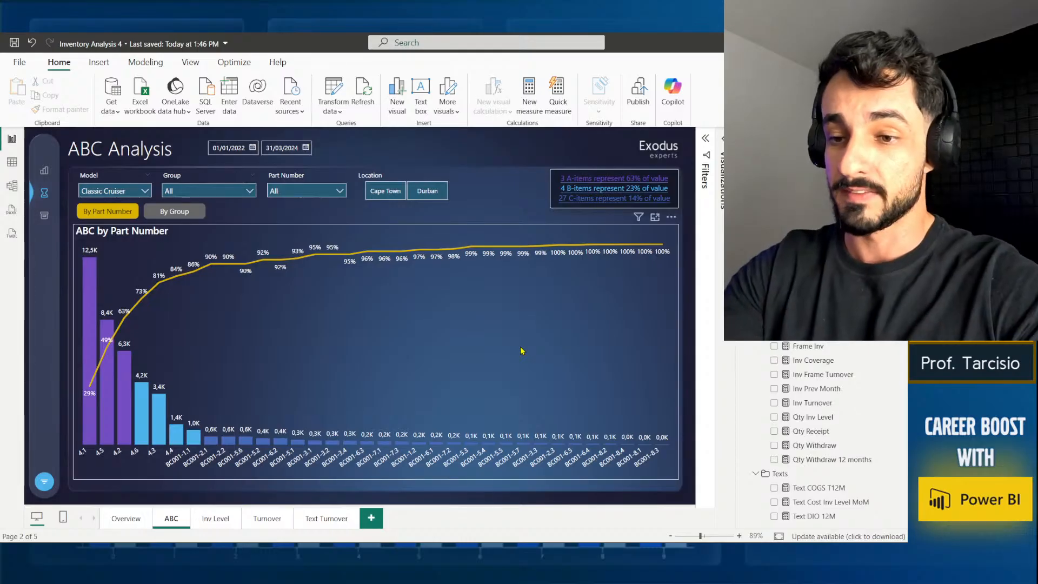